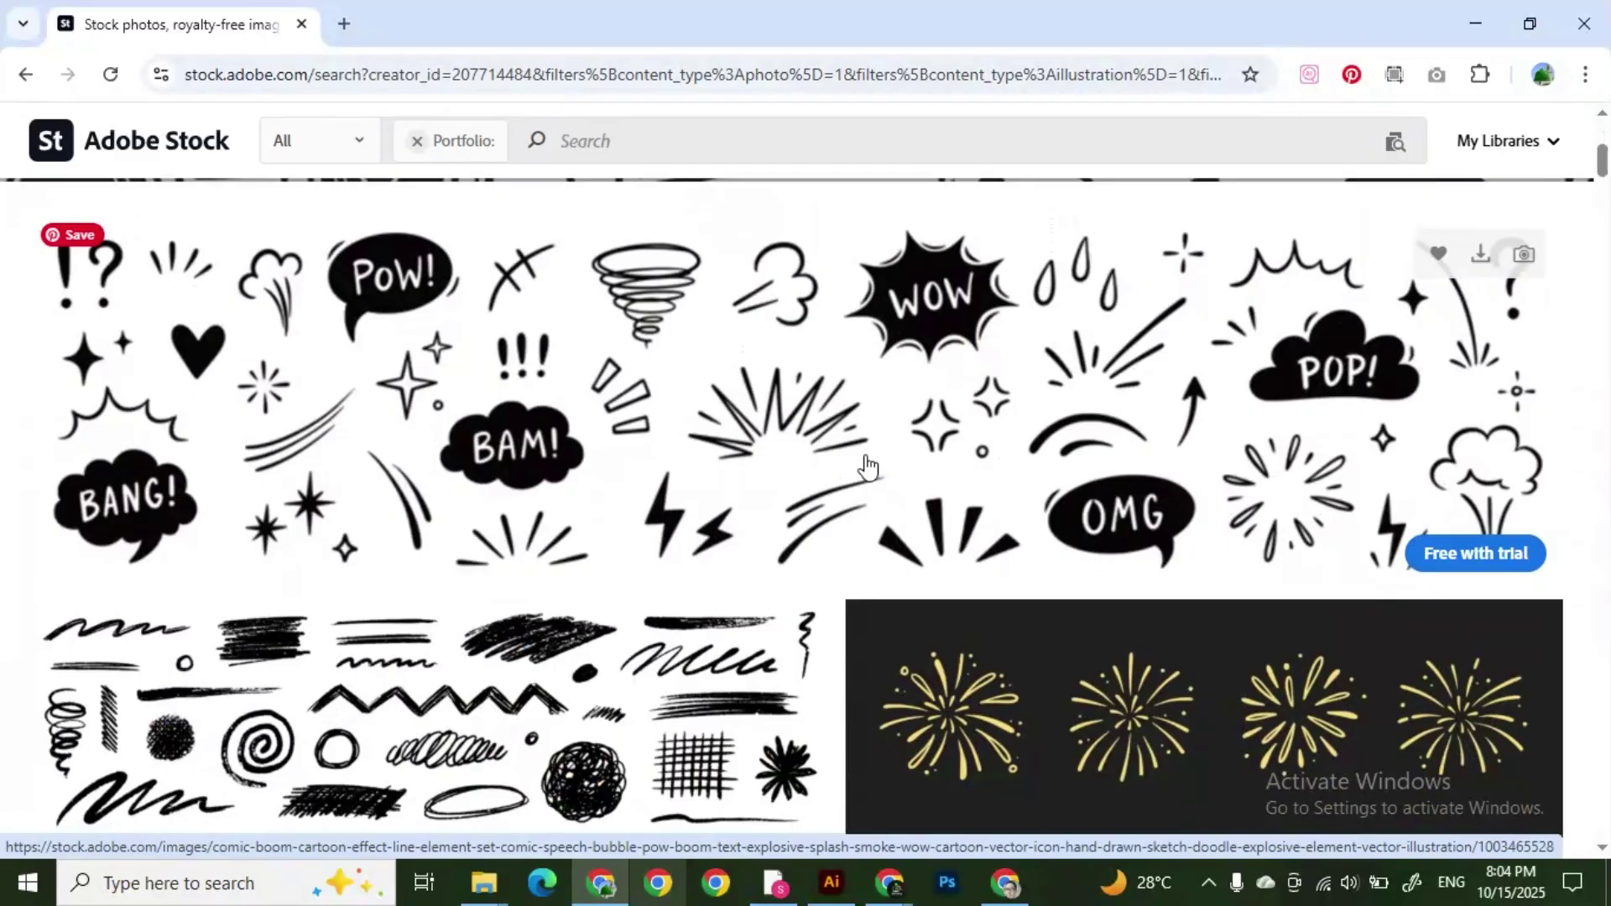
Step: Browse the contributor's Adobe Stock portfolio, examining its hand-drawn doodle, brush stroke, floral, emoji and icon sets
{"action": "scroll", "coordinate": [854, 502], "scroll_direction": "down", "scroll_amount": 10}
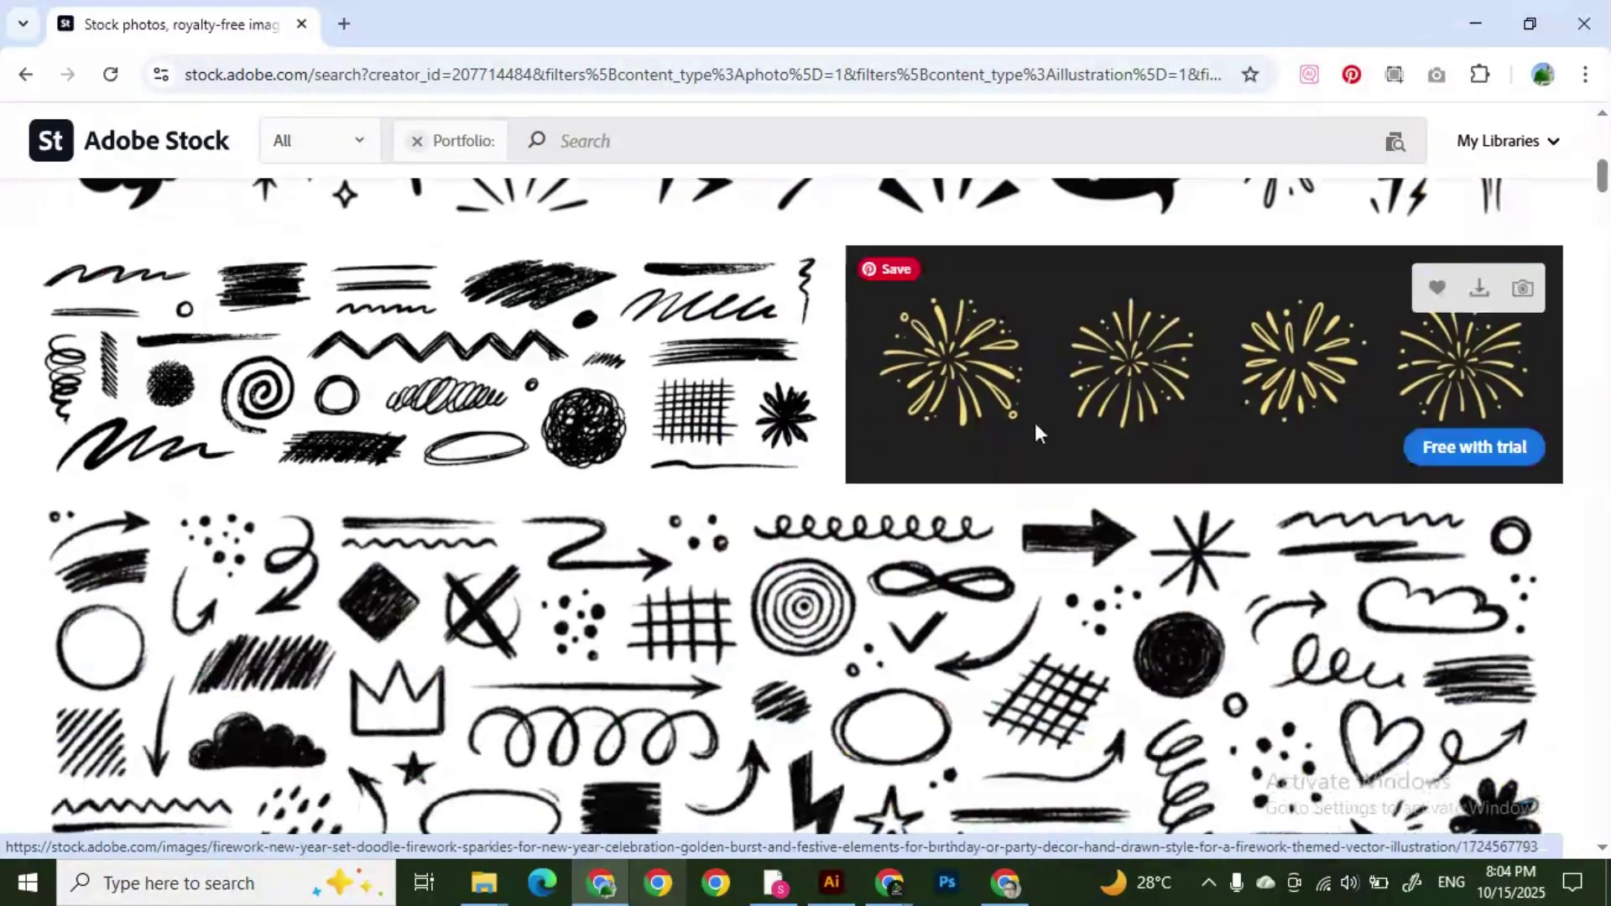
{"action": "scroll", "coordinate": [887, 380], "scroll_direction": "down", "scroll_amount": 9}
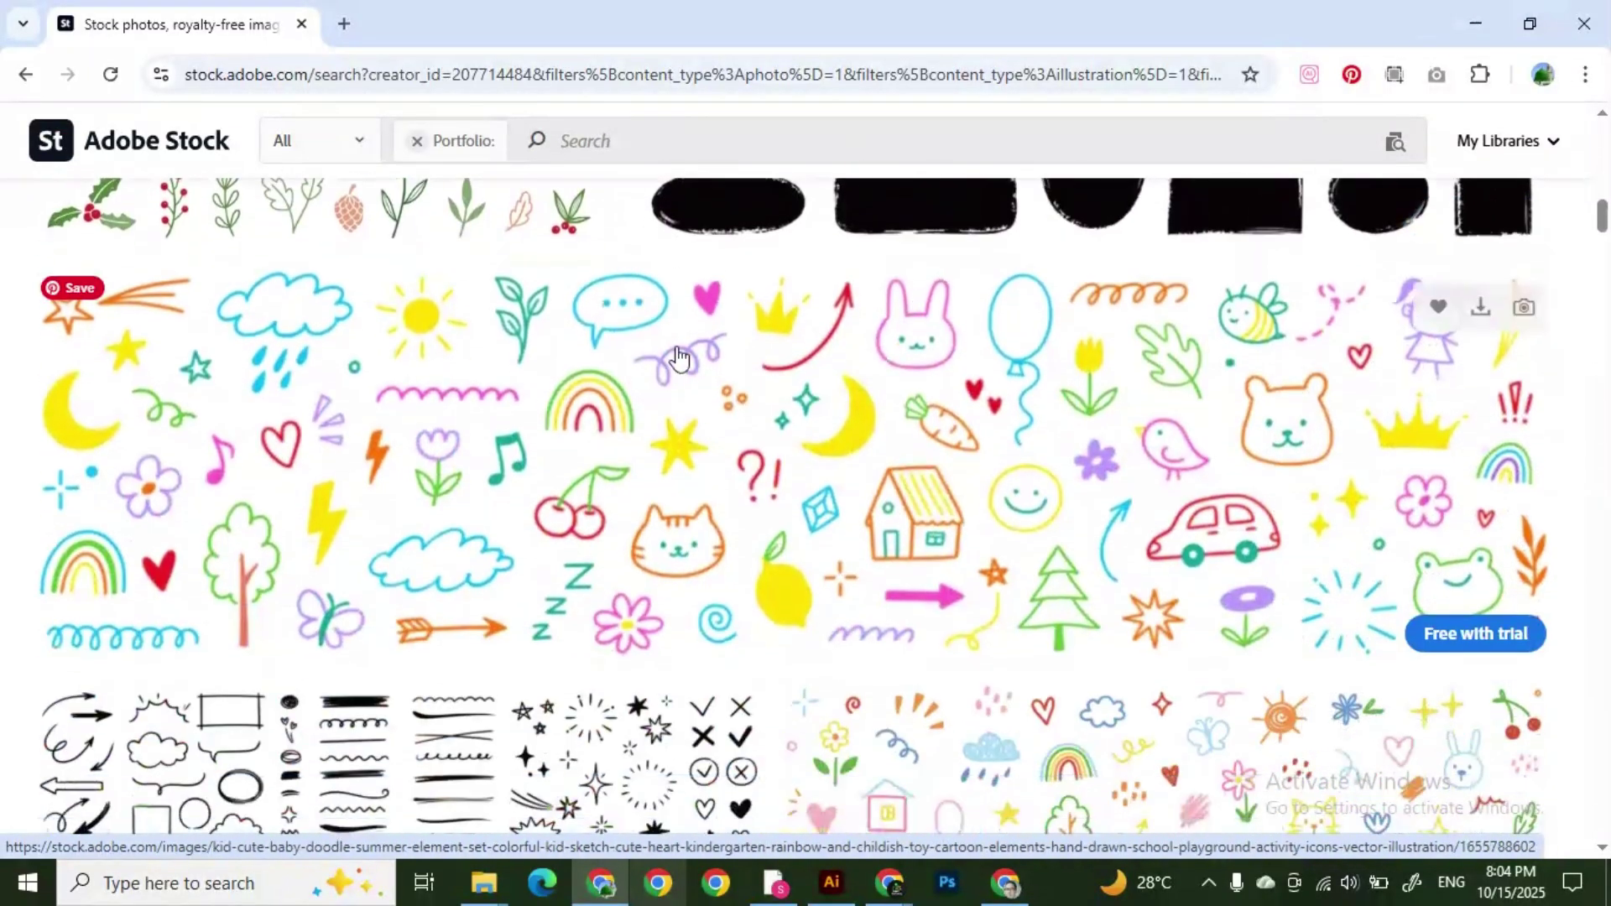
{"action": "scroll", "coordinate": [865, 394], "scroll_direction": "down", "scroll_amount": 10}
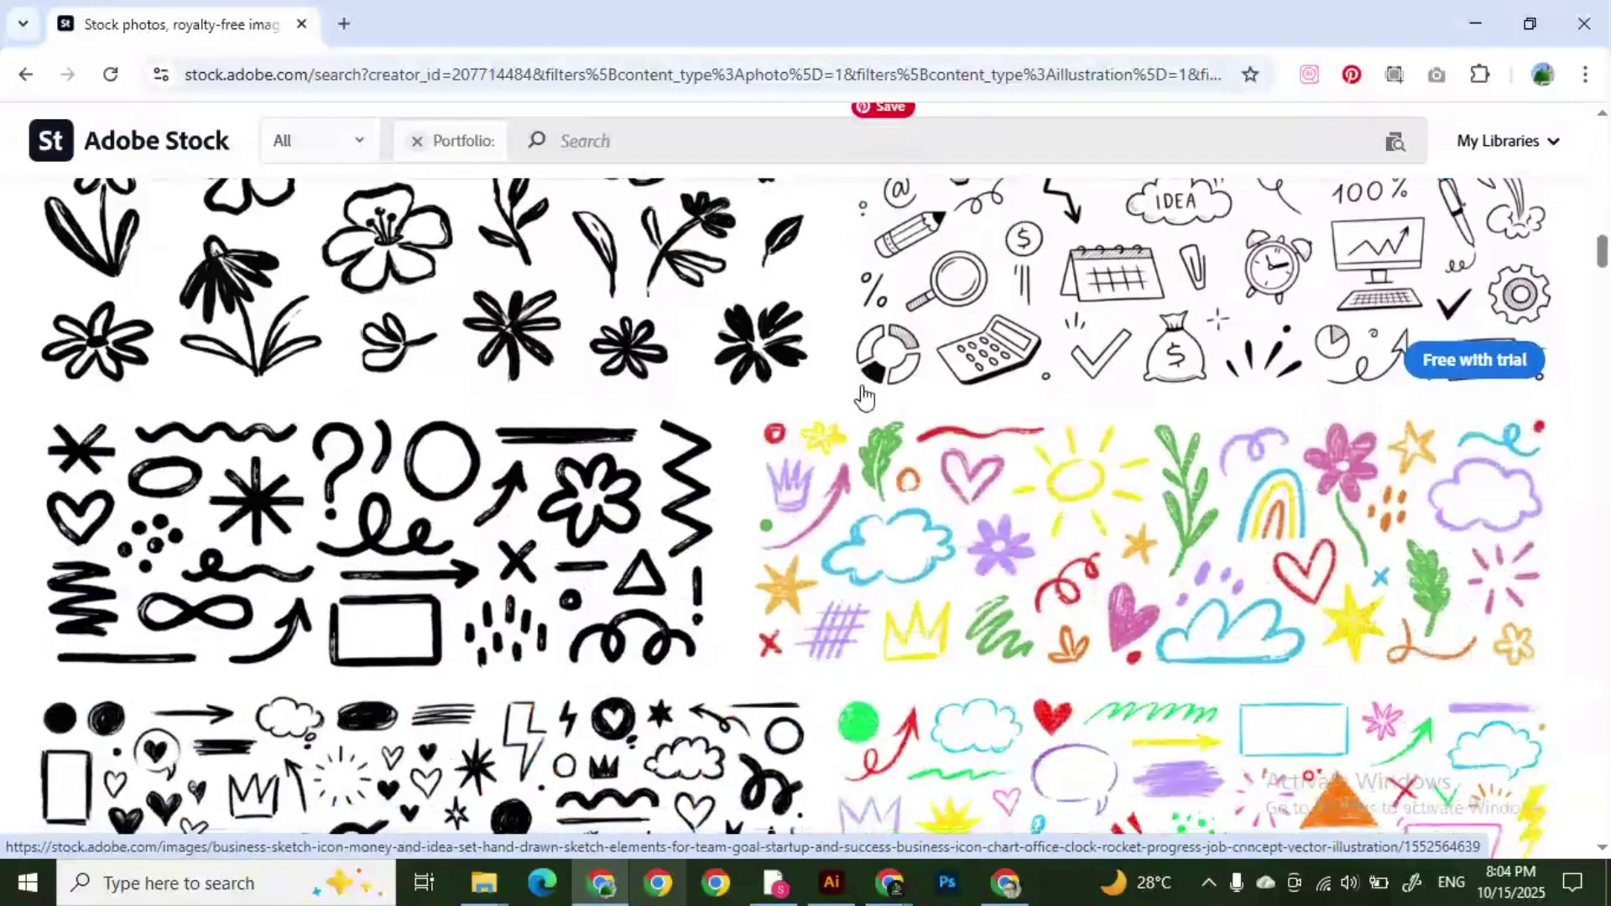
{"action": "scroll", "coordinate": [944, 449], "scroll_direction": "down", "scroll_amount": 2}
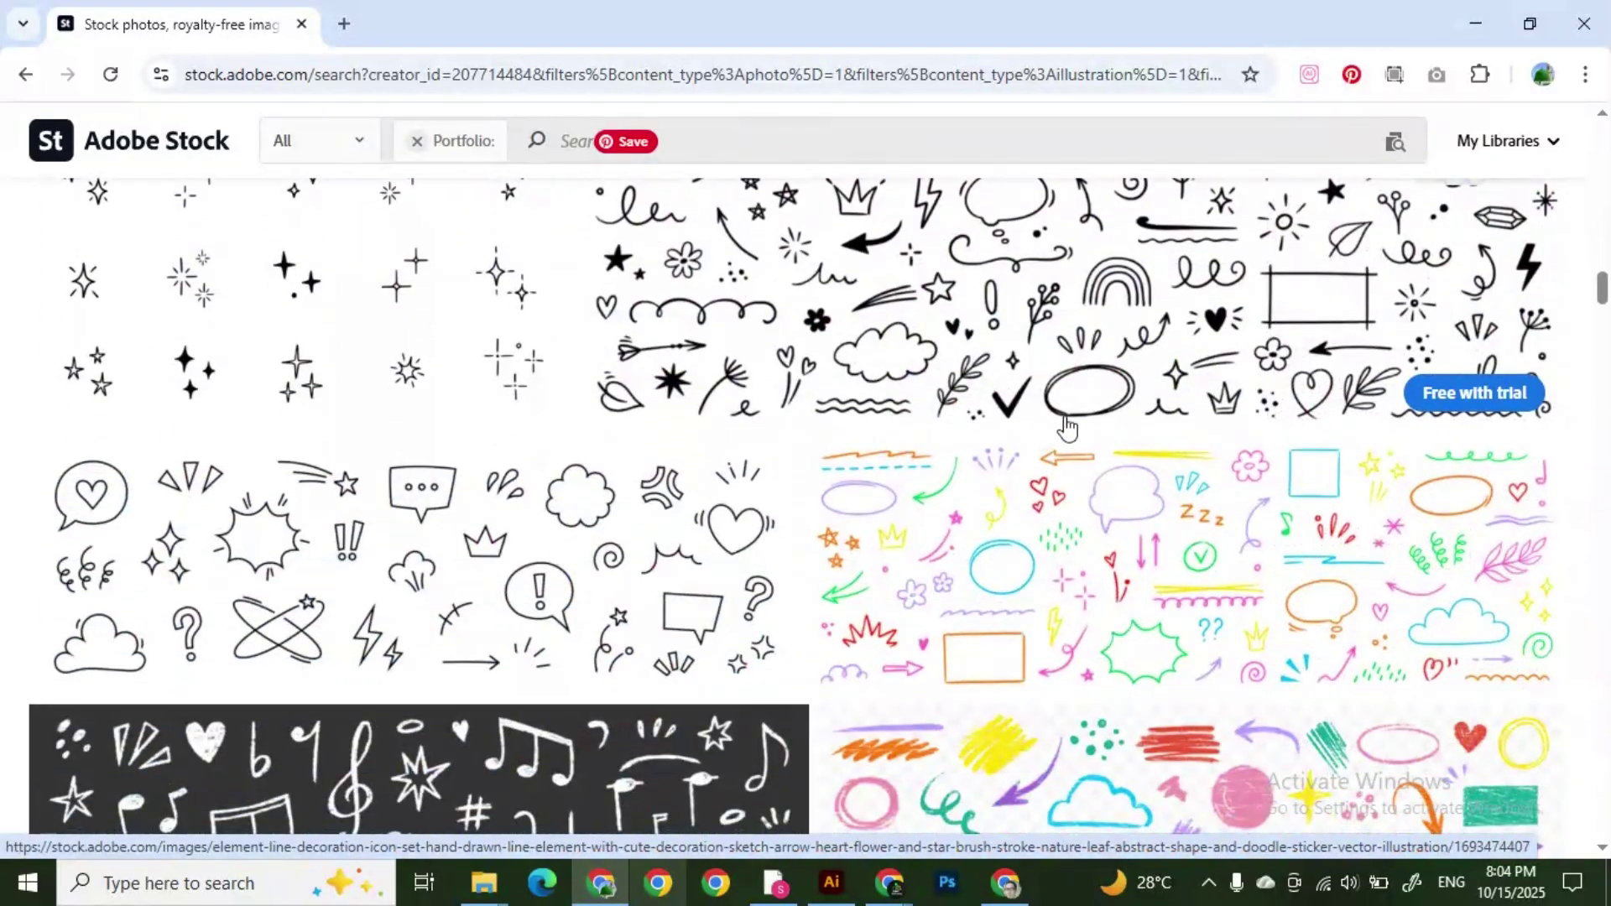
{"action": "scroll", "coordinate": [948, 429], "scroll_direction": "up", "scroll_amount": 7}
{"action": "scroll", "coordinate": [965, 470], "scroll_direction": "down", "scroll_amount": 5}
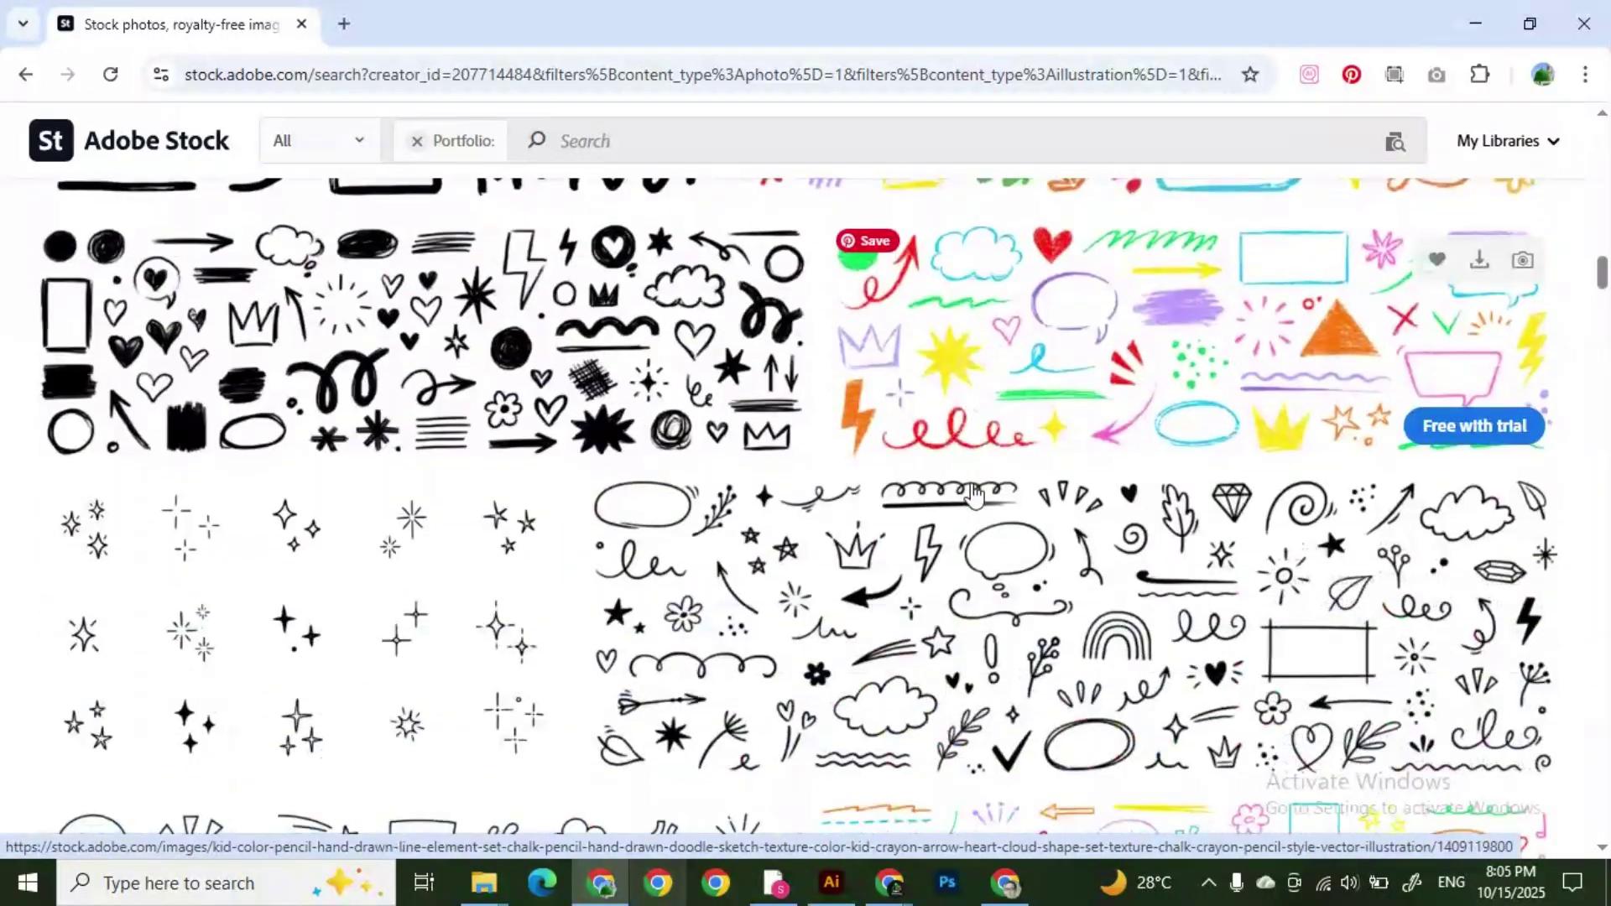
{"action": "scroll", "coordinate": [972, 495], "scroll_direction": "down", "scroll_amount": 6}
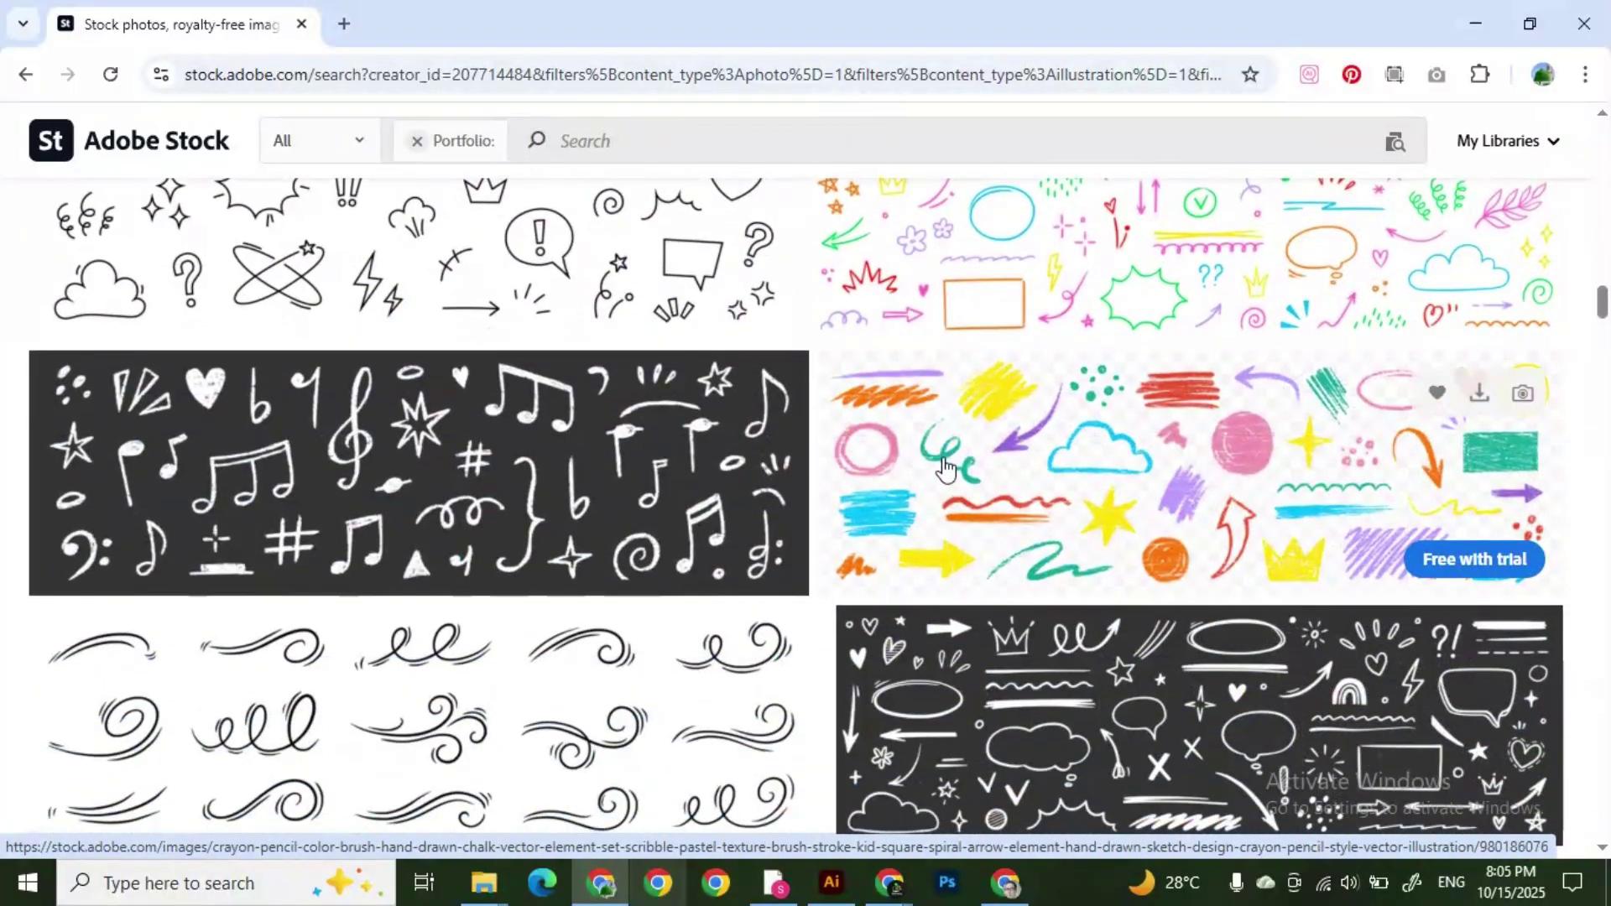
{"action": "scroll", "coordinate": [944, 465], "scroll_direction": "up", "scroll_amount": 6}
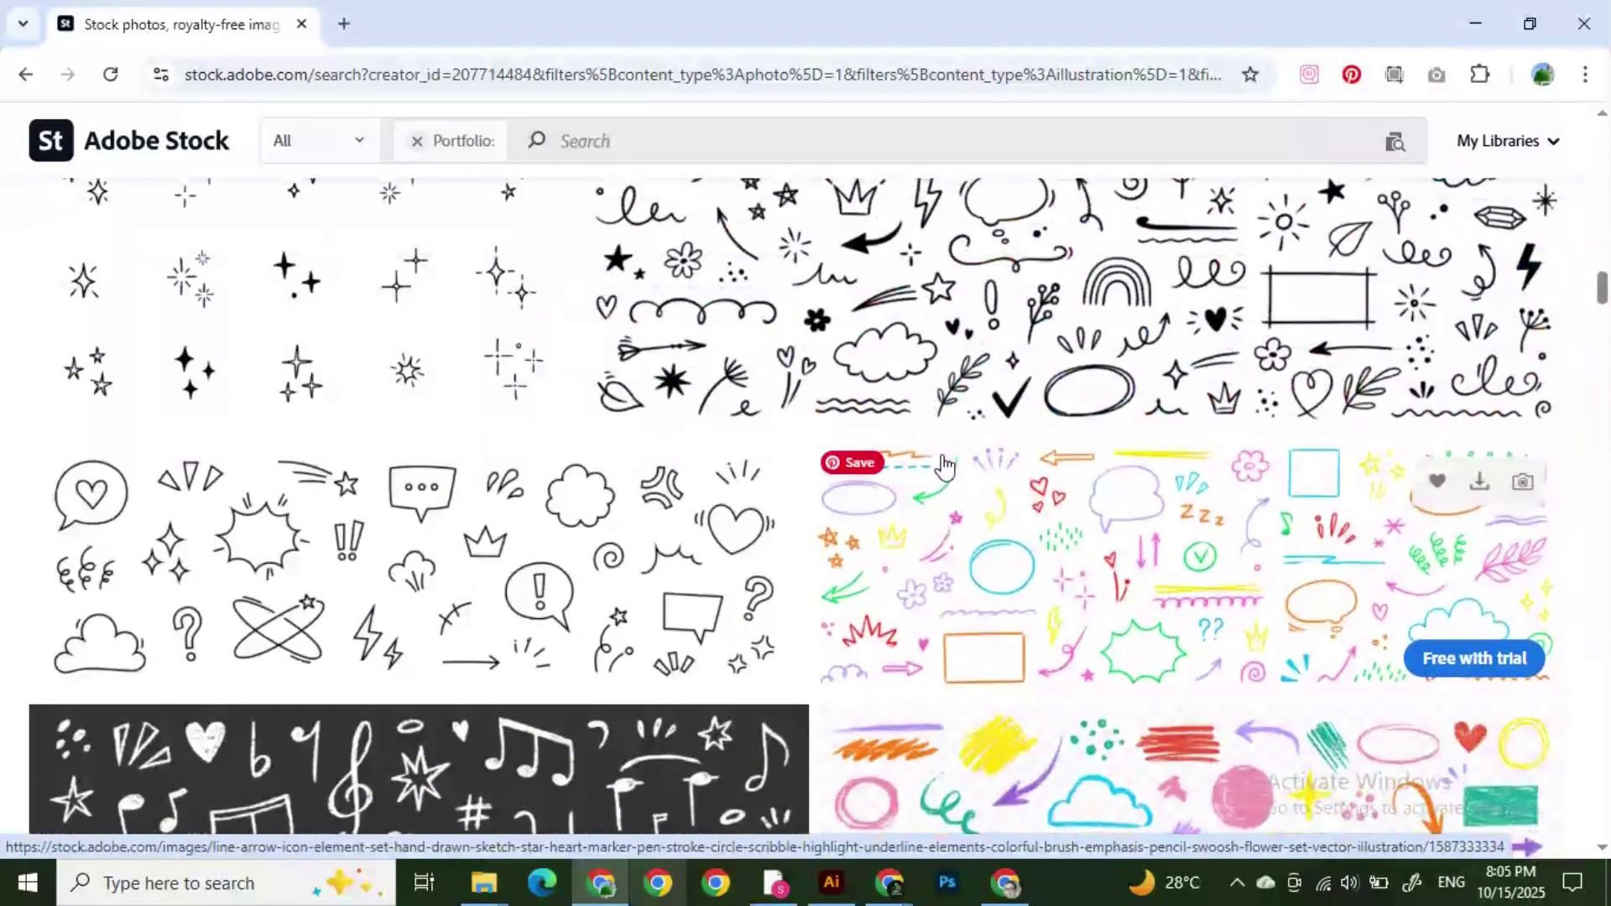
{"action": "scroll", "coordinate": [944, 464], "scroll_direction": "down", "scroll_amount": 6}
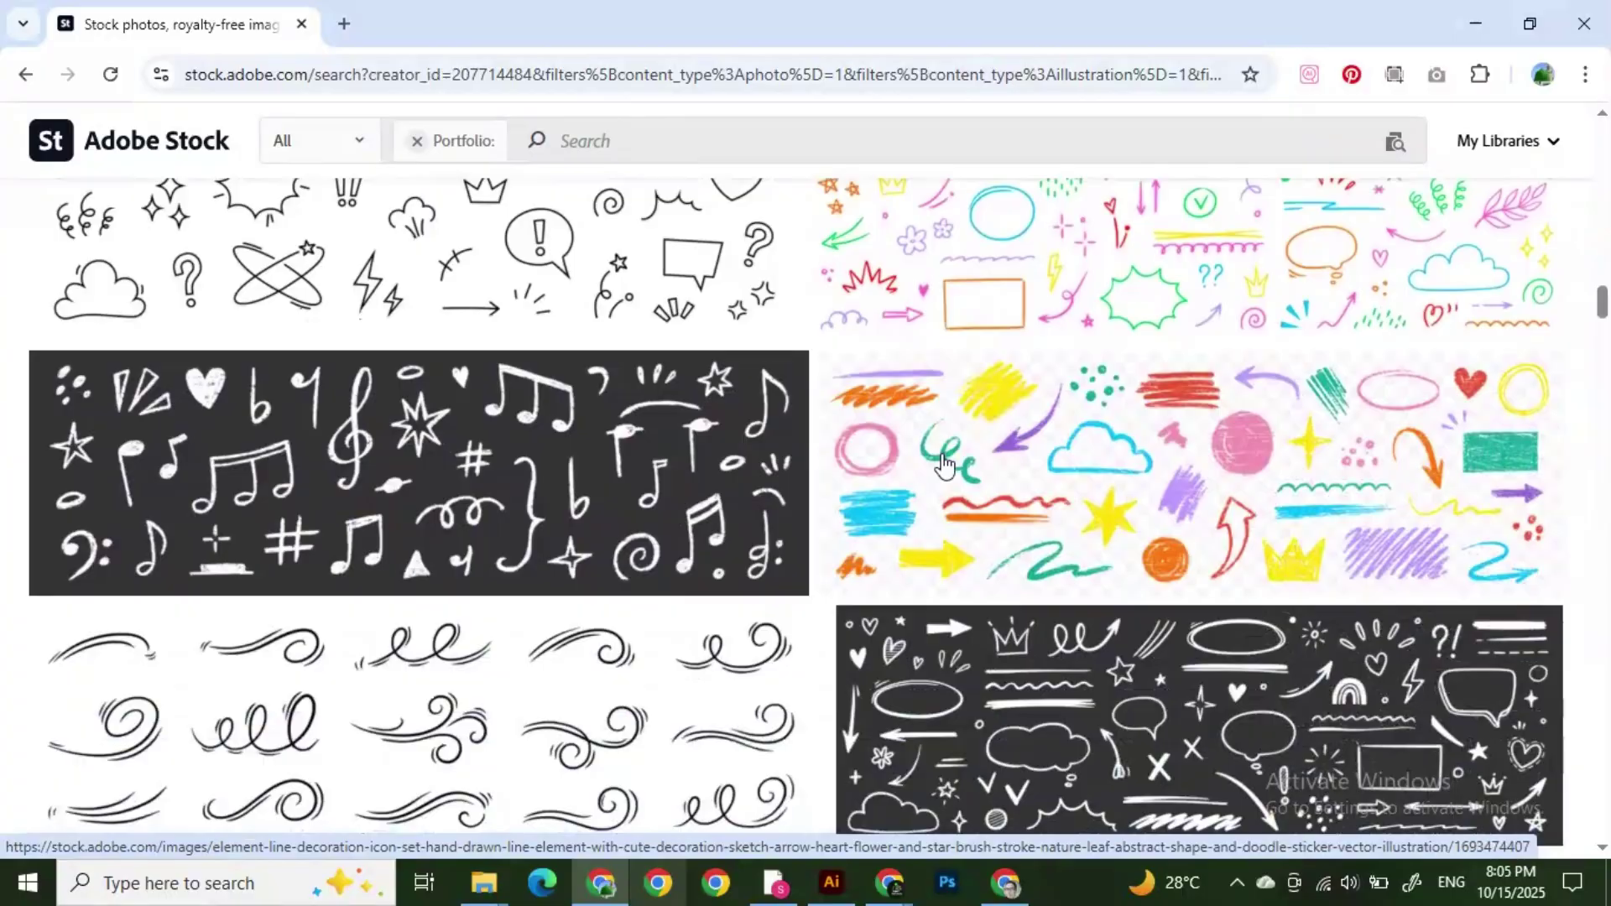
{"action": "scroll", "coordinate": [900, 433], "scroll_direction": "down", "scroll_amount": 7}
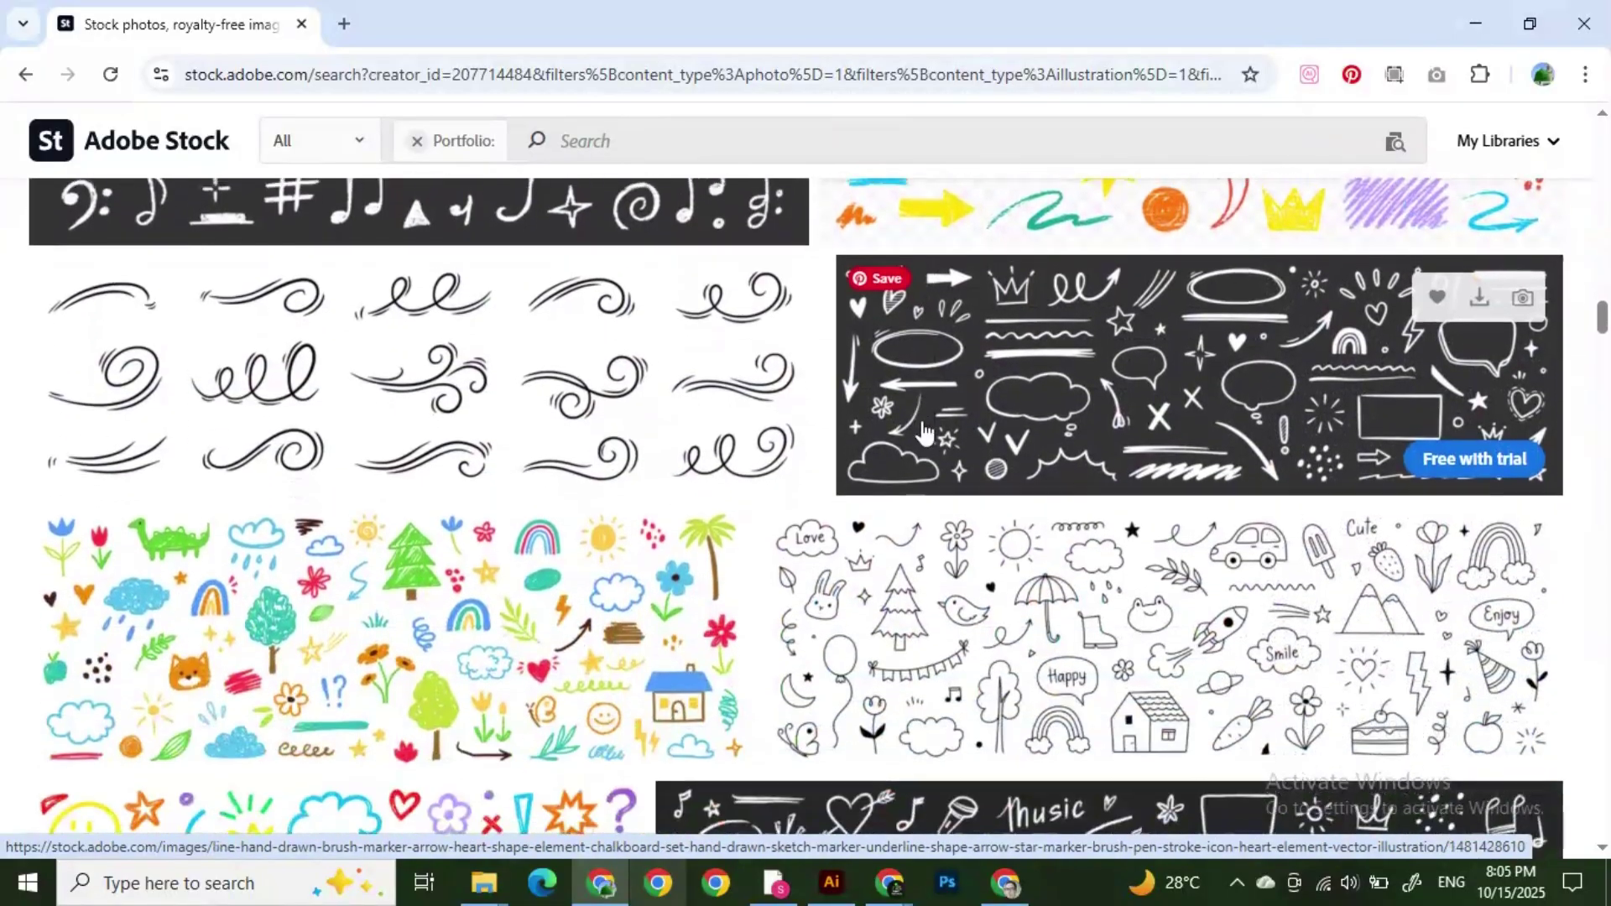
{"action": "scroll", "coordinate": [928, 457], "scroll_direction": "down", "scroll_amount": 8}
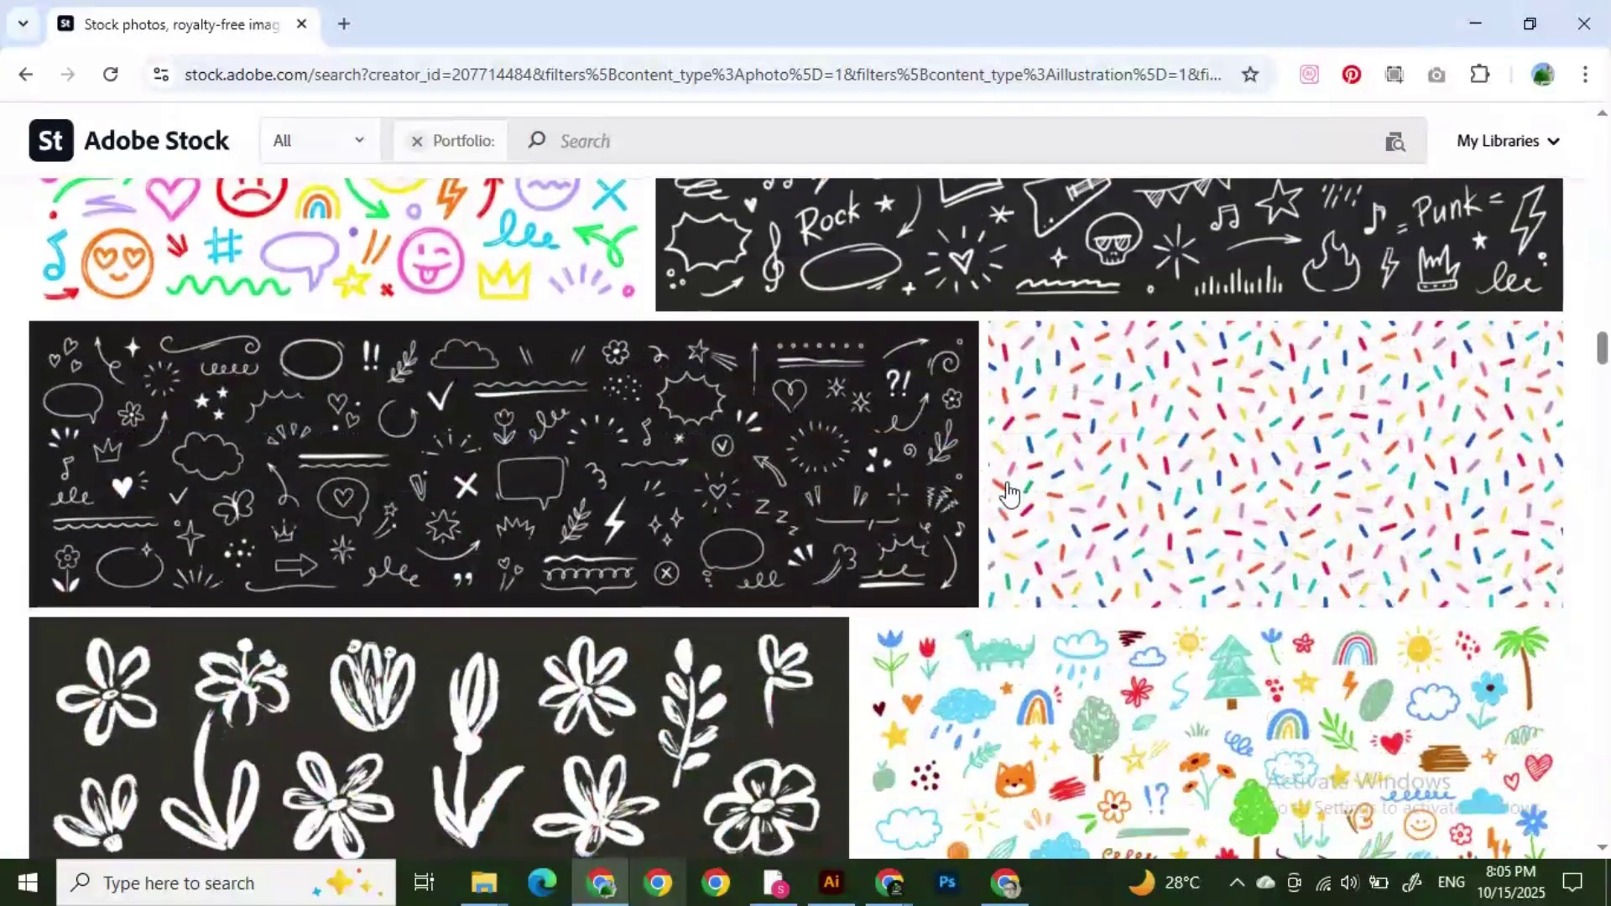
{"action": "scroll", "coordinate": [1082, 491], "scroll_direction": "down", "scroll_amount": 3}
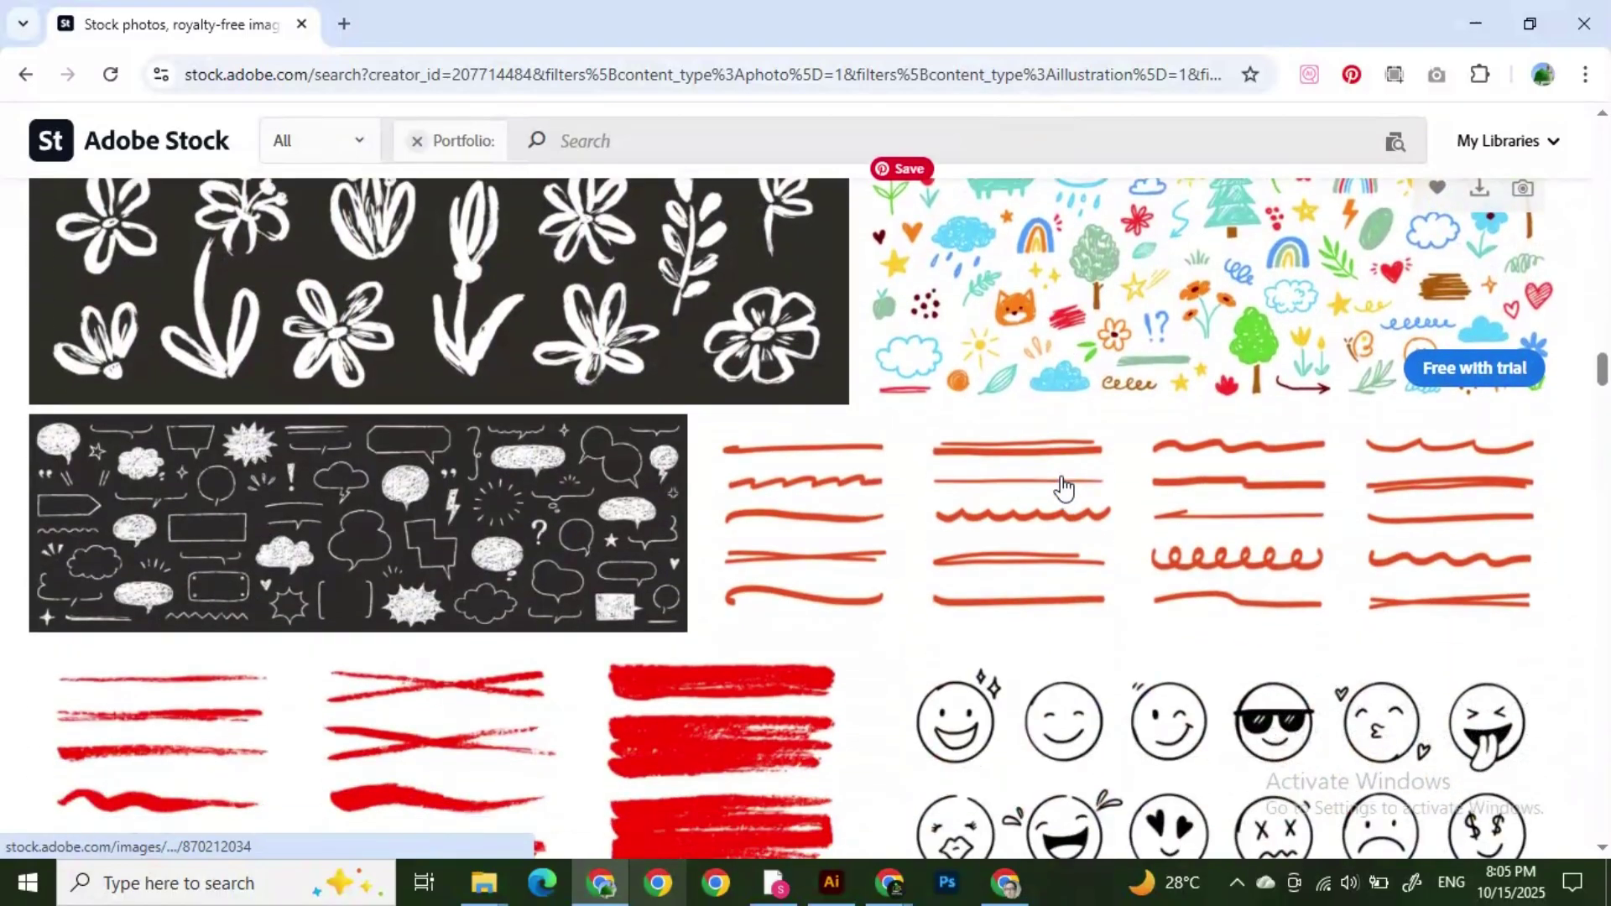
{"action": "scroll", "coordinate": [1050, 486], "scroll_direction": "down", "scroll_amount": 7}
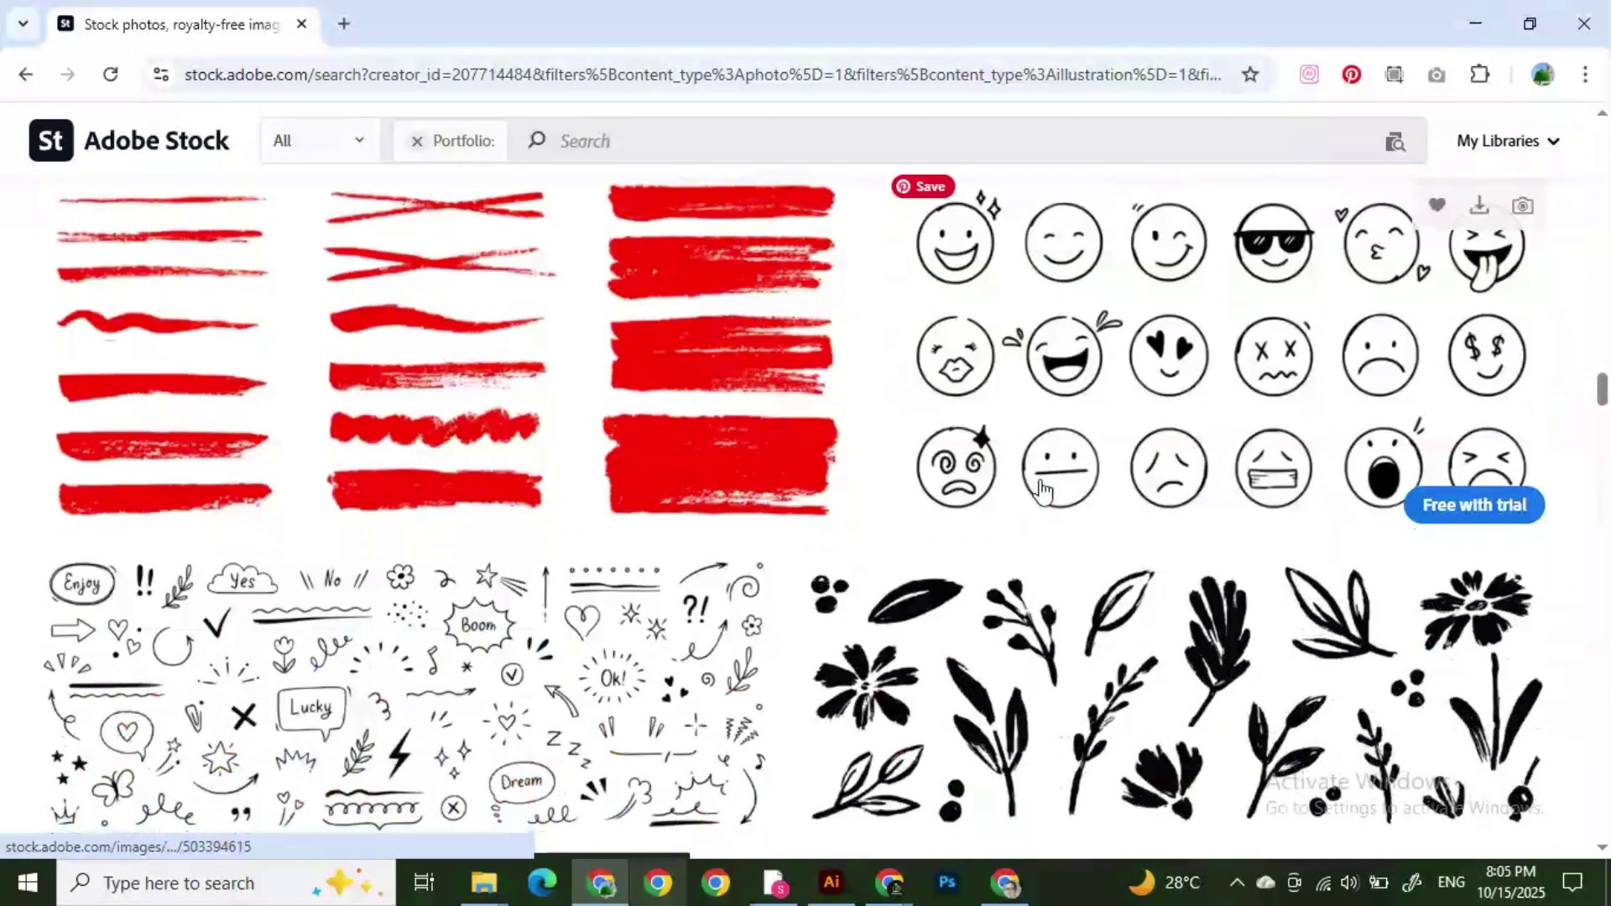
{"action": "scroll", "coordinate": [1044, 489], "scroll_direction": "up", "scroll_amount": 6}
{"action": "scroll", "coordinate": [1041, 490], "scroll_direction": "up", "scroll_amount": 7}
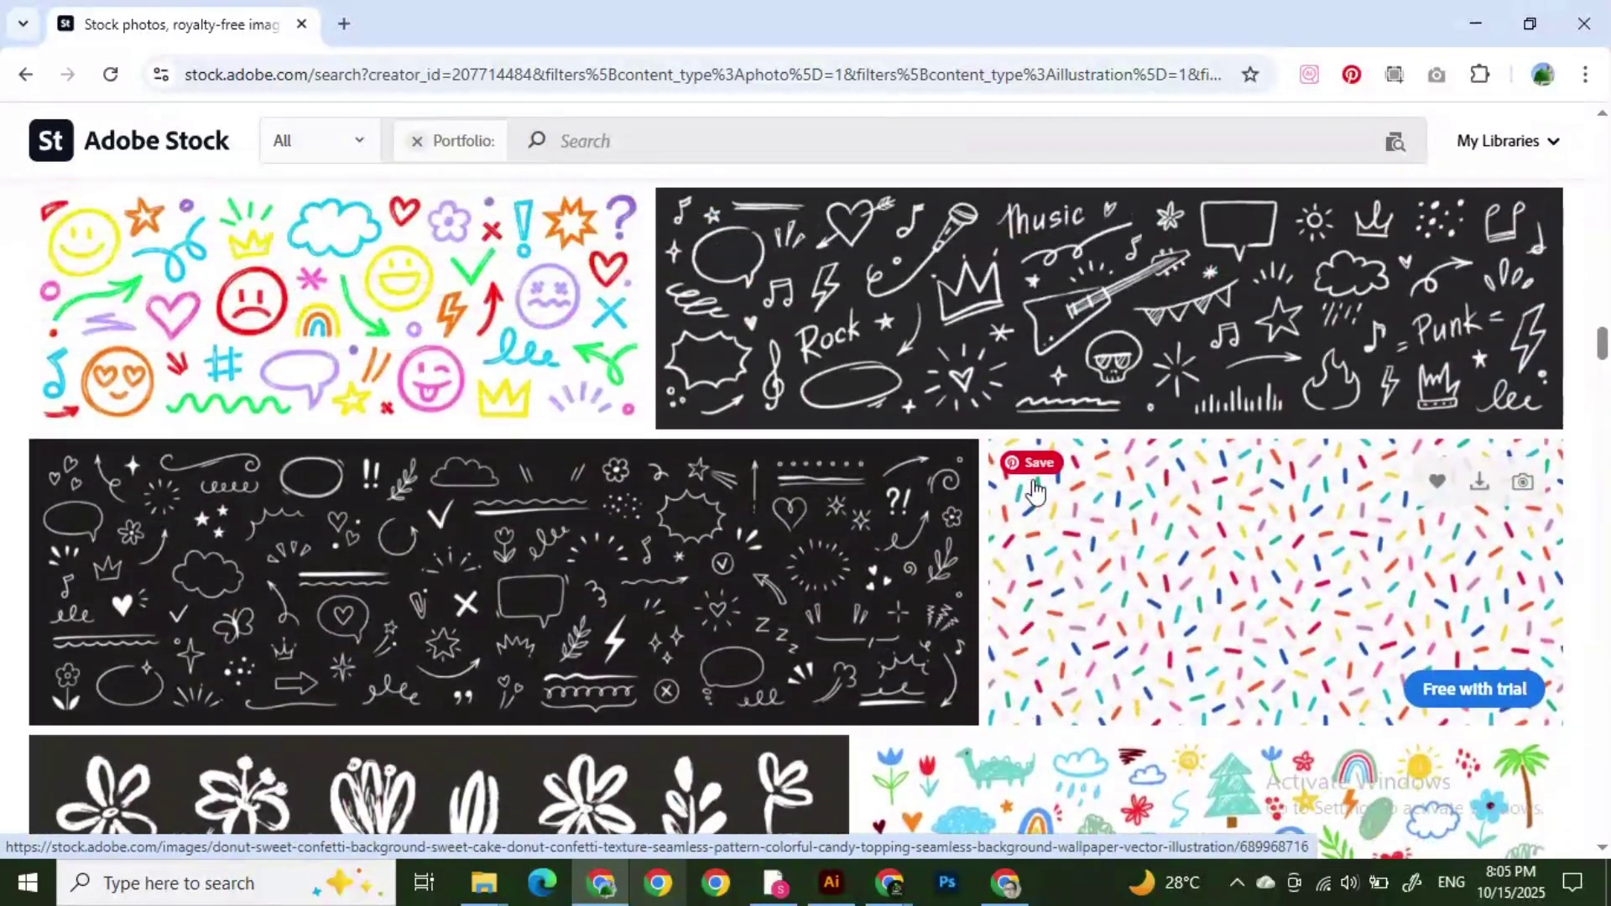
{"action": "scroll", "coordinate": [1094, 561], "scroll_direction": "up", "scroll_amount": 6}
{"action": "scroll", "coordinate": [1062, 538], "scroll_direction": "down", "scroll_amount": 3}
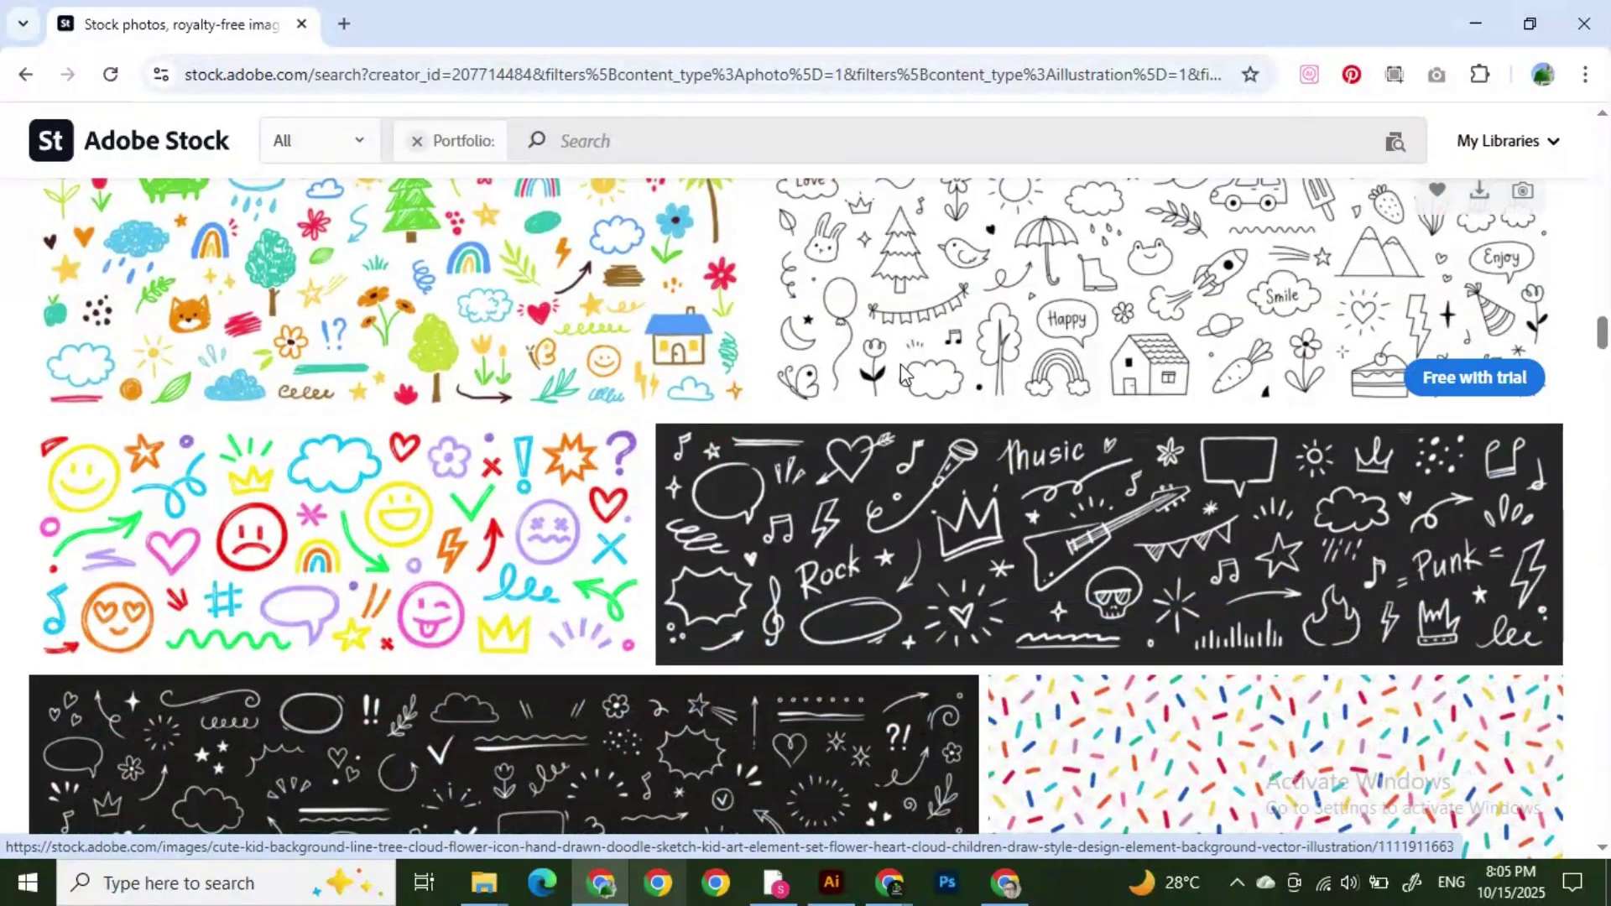
{"action": "scroll", "coordinate": [1003, 411], "scroll_direction": "down", "scroll_amount": 5}
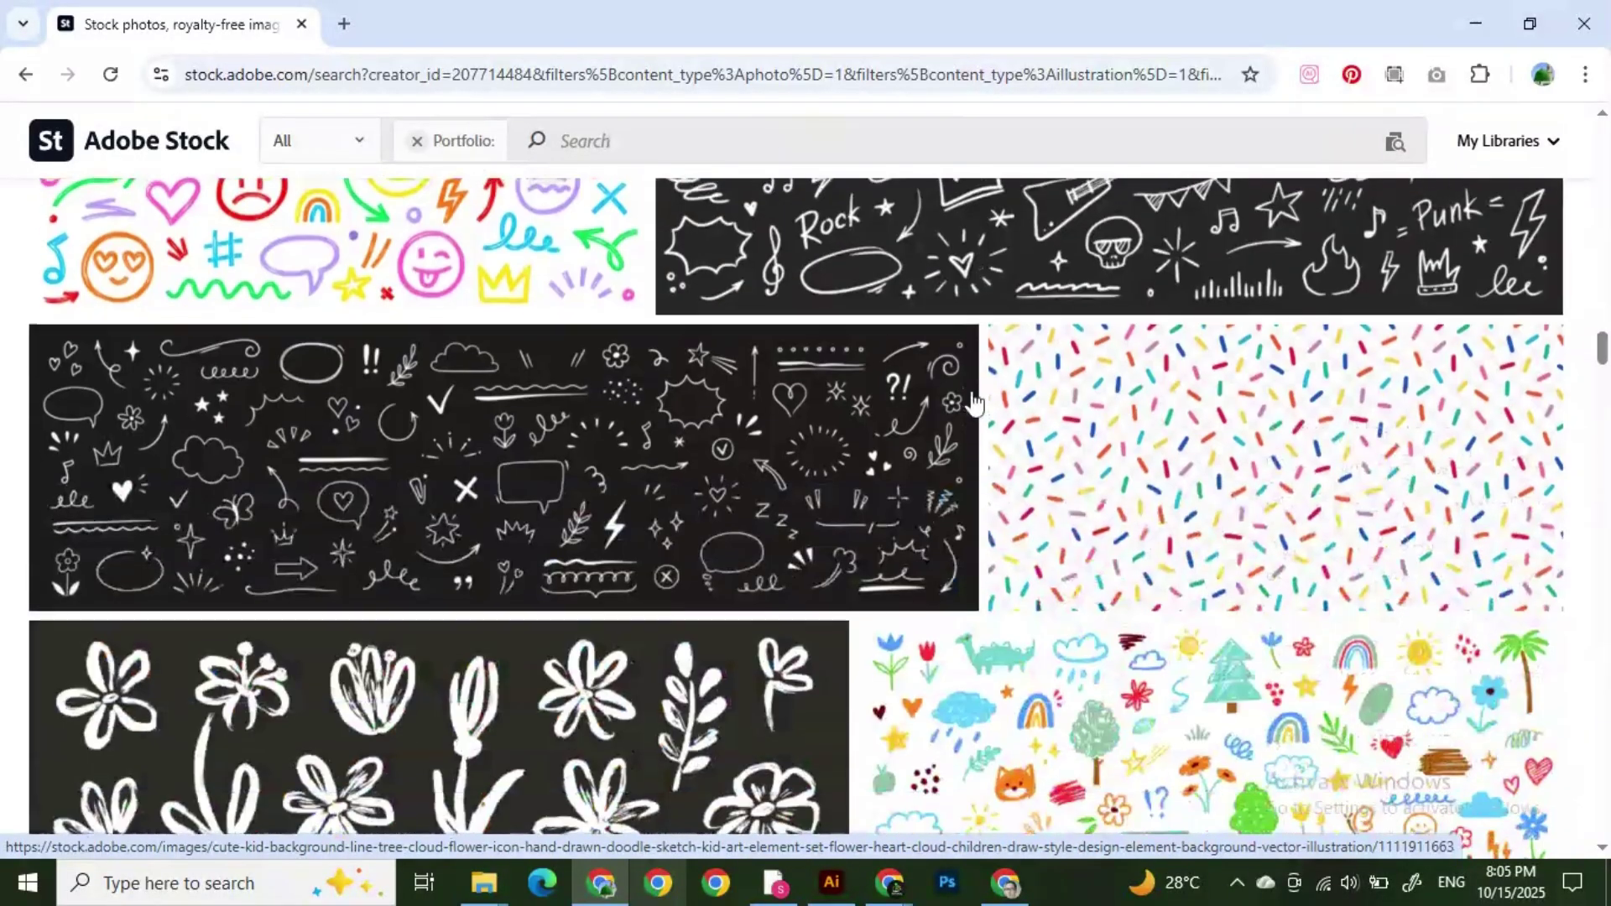
{"action": "scroll", "coordinate": [1025, 486], "scroll_direction": "up", "scroll_amount": 8}
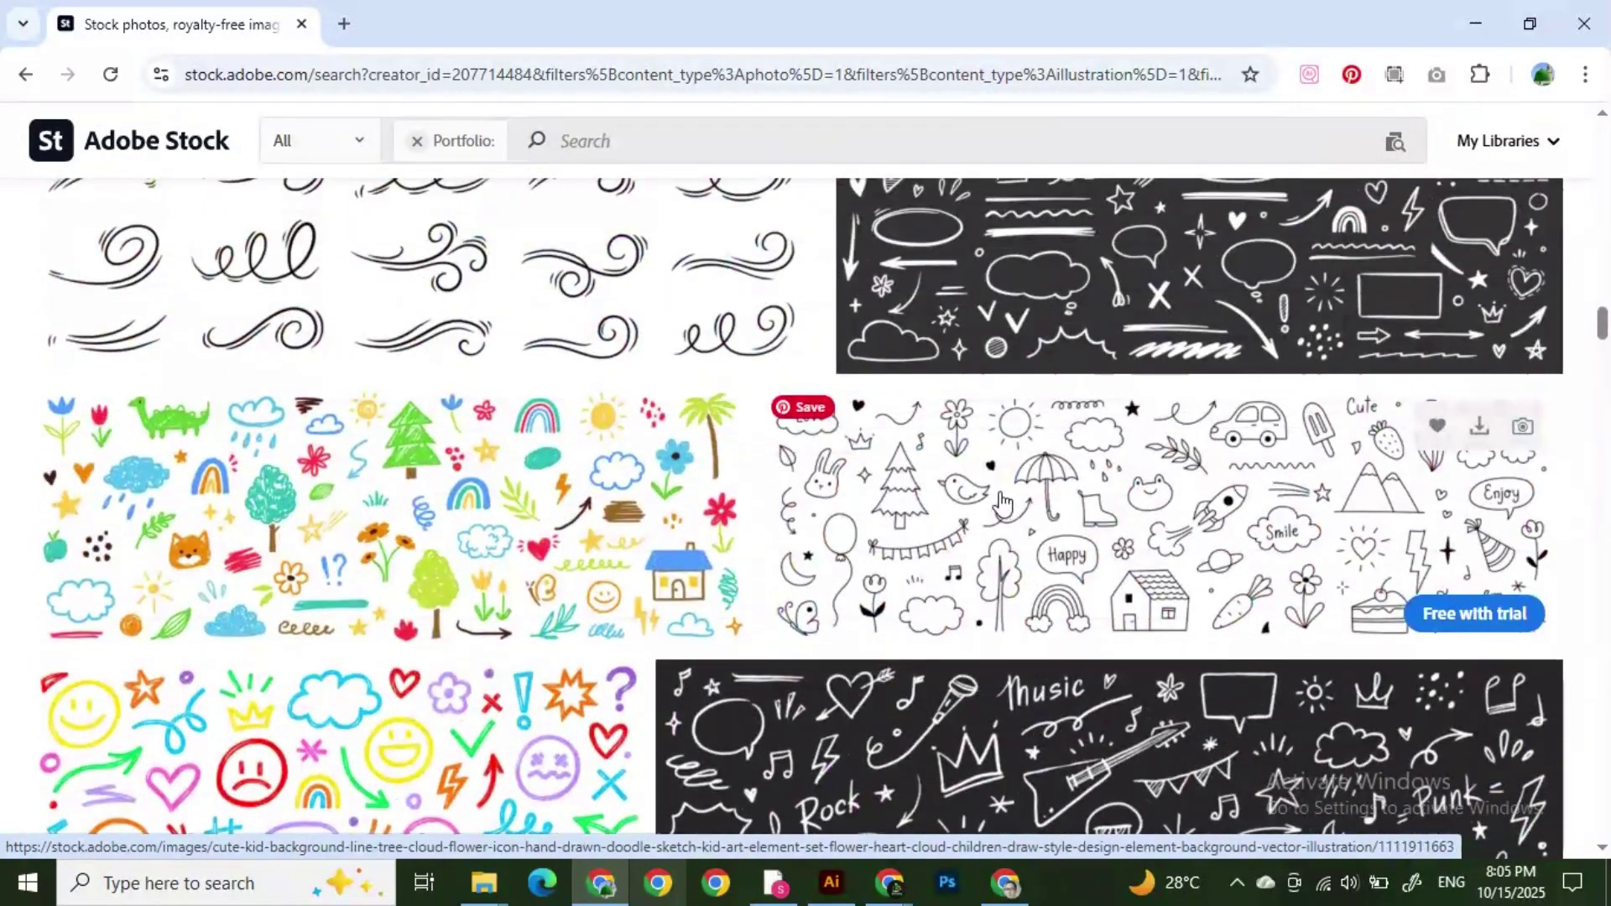
{"action": "scroll", "coordinate": [1017, 502], "scroll_direction": "up", "scroll_amount": 3}
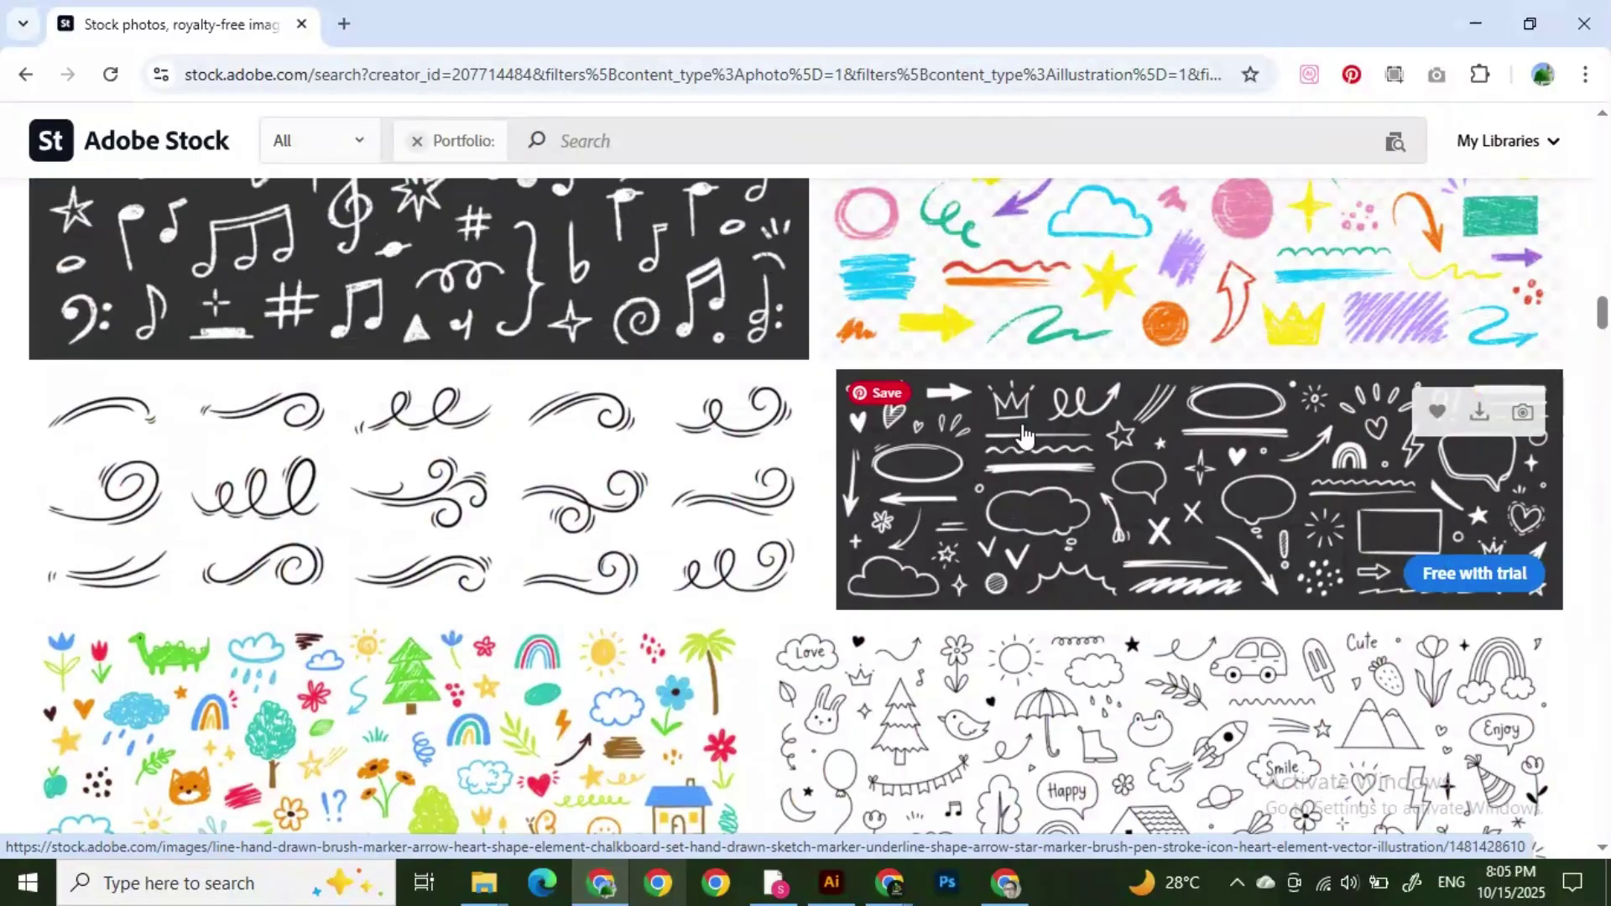
{"action": "scroll", "coordinate": [1024, 436], "scroll_direction": "up", "scroll_amount": 3}
{"action": "scroll", "coordinate": [1016, 495], "scroll_direction": "down", "scroll_amount": 14}
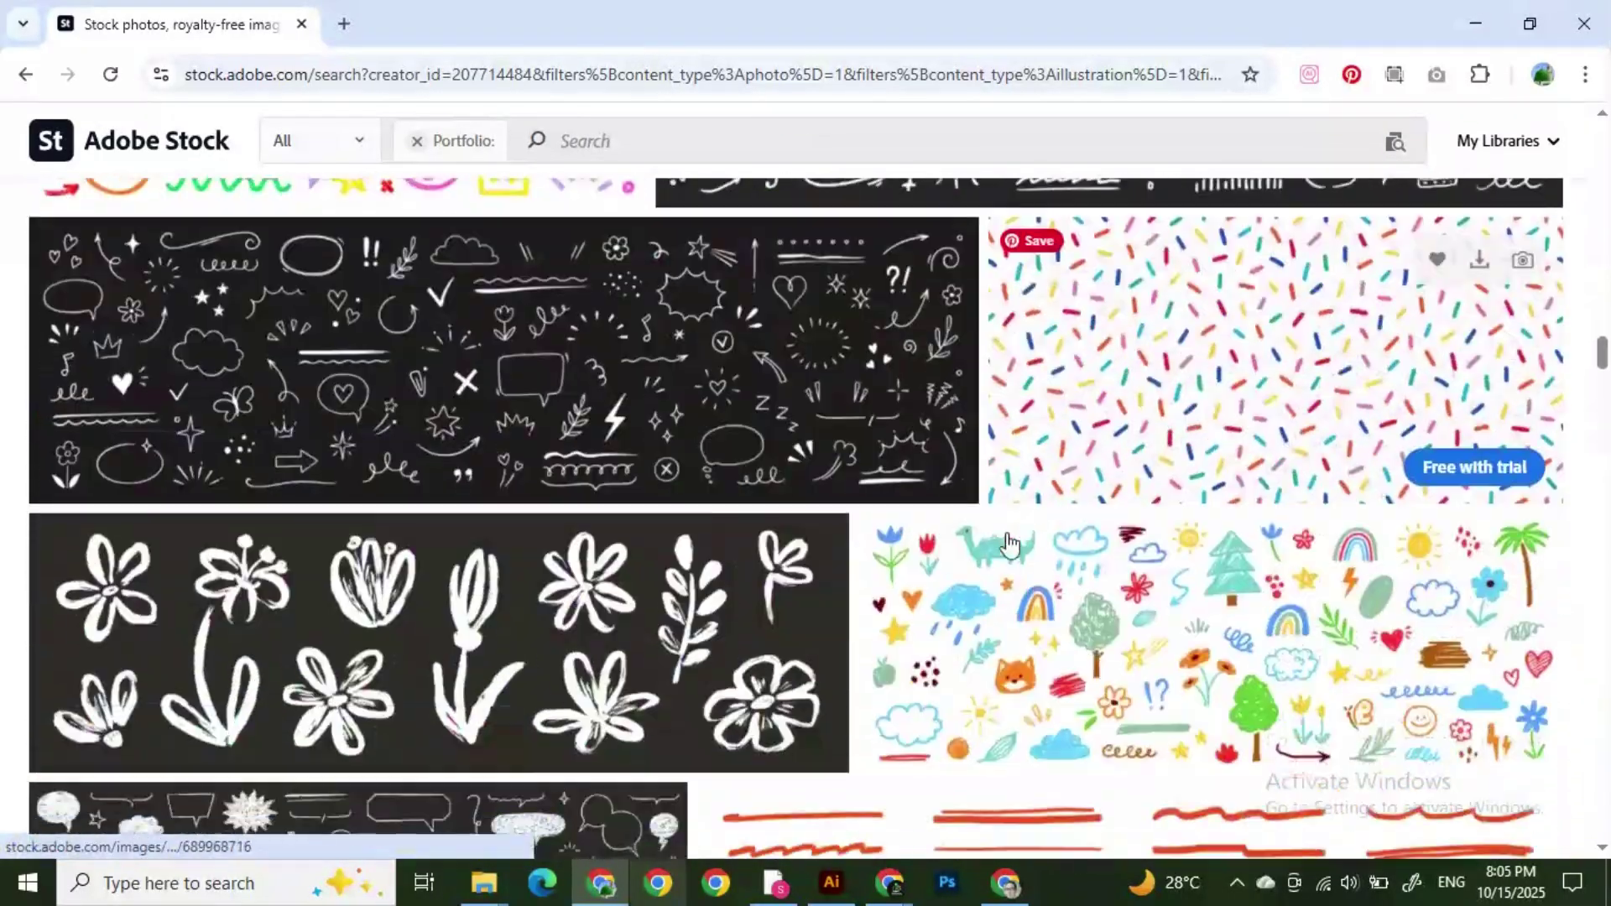
{"action": "scroll", "coordinate": [1010, 544], "scroll_direction": "down", "scroll_amount": 3}
{"action": "scroll", "coordinate": [1032, 460], "scroll_direction": "down", "scroll_amount": 4}
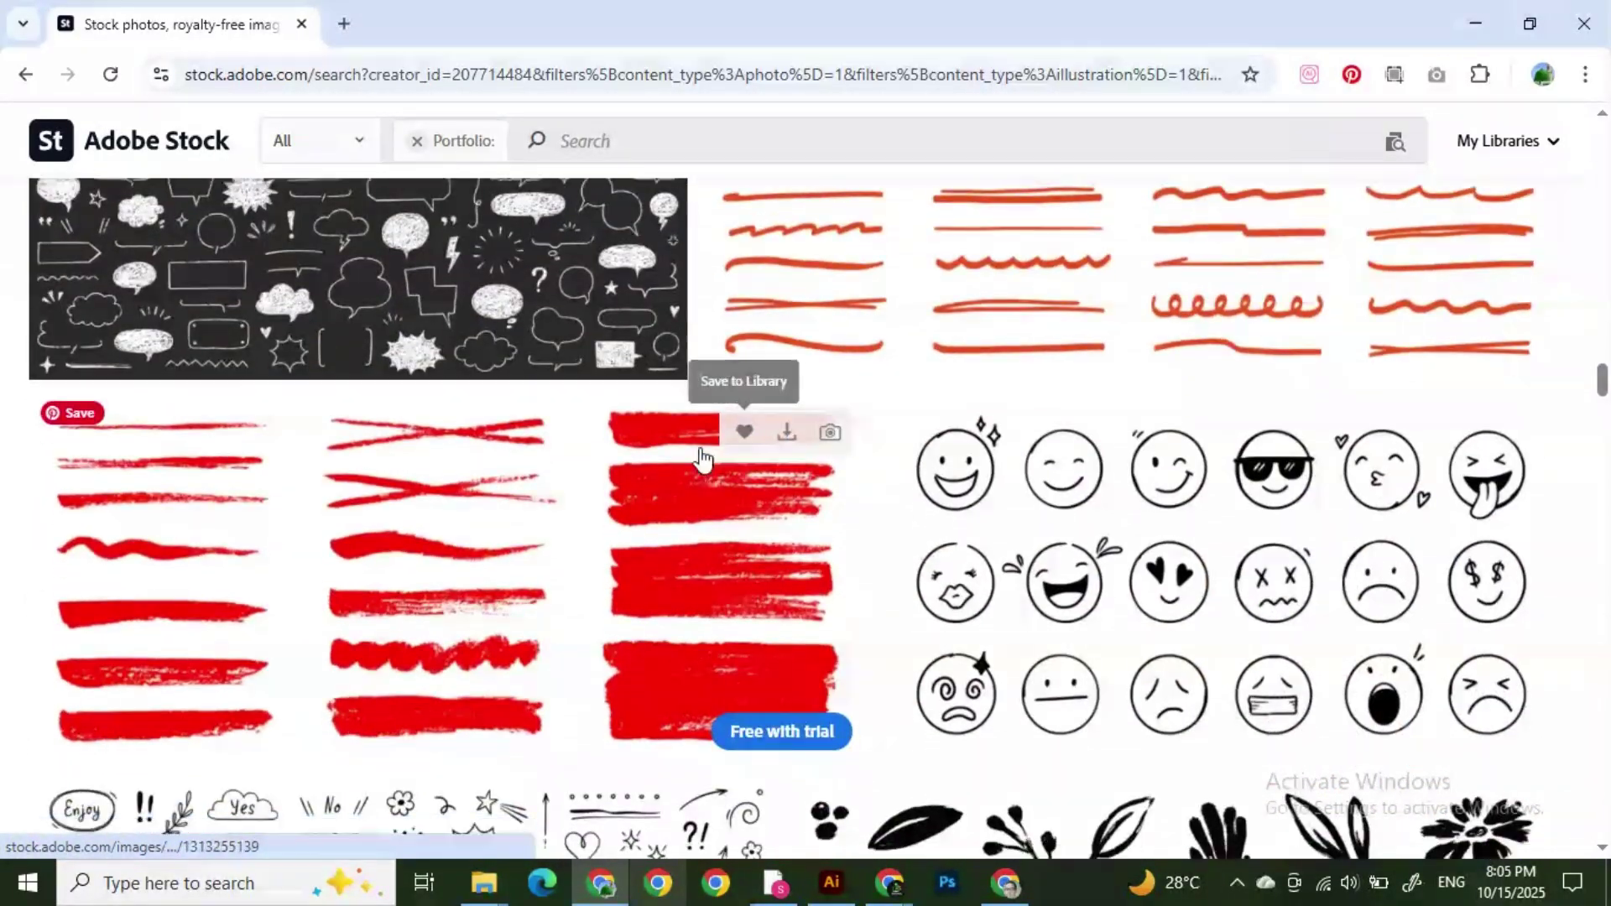
{"action": "scroll", "coordinate": [703, 459], "scroll_direction": "down", "scroll_amount": 1}
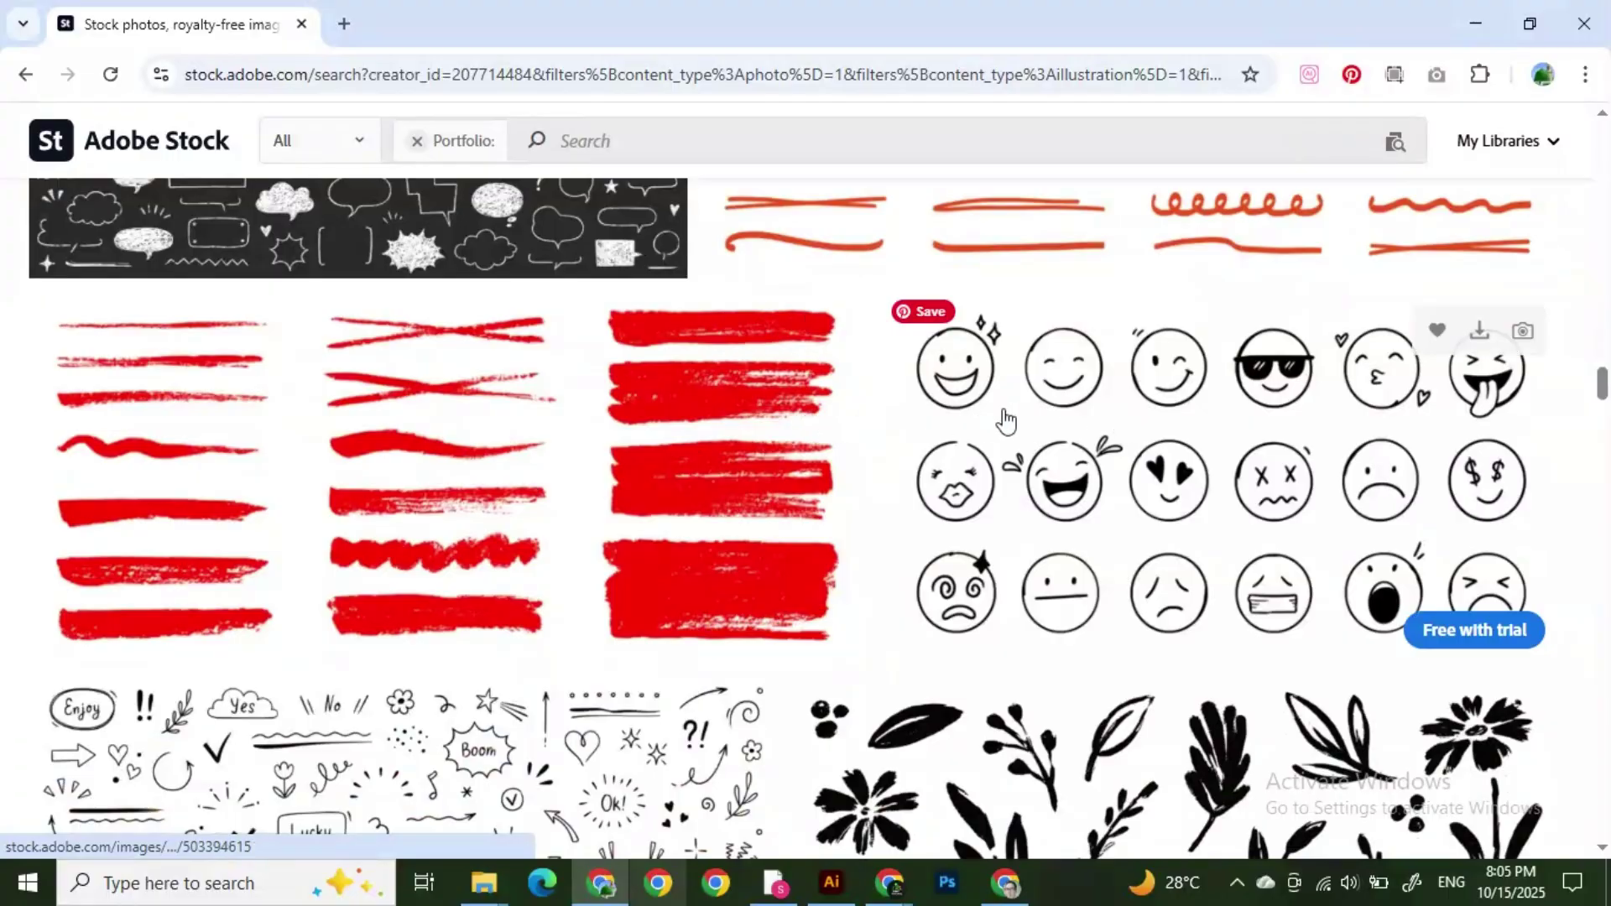
{"action": "scroll", "coordinate": [1007, 421], "scroll_direction": "down", "scroll_amount": 6}
{"action": "scroll", "coordinate": [829, 401], "scroll_direction": "down", "scroll_amount": 5}
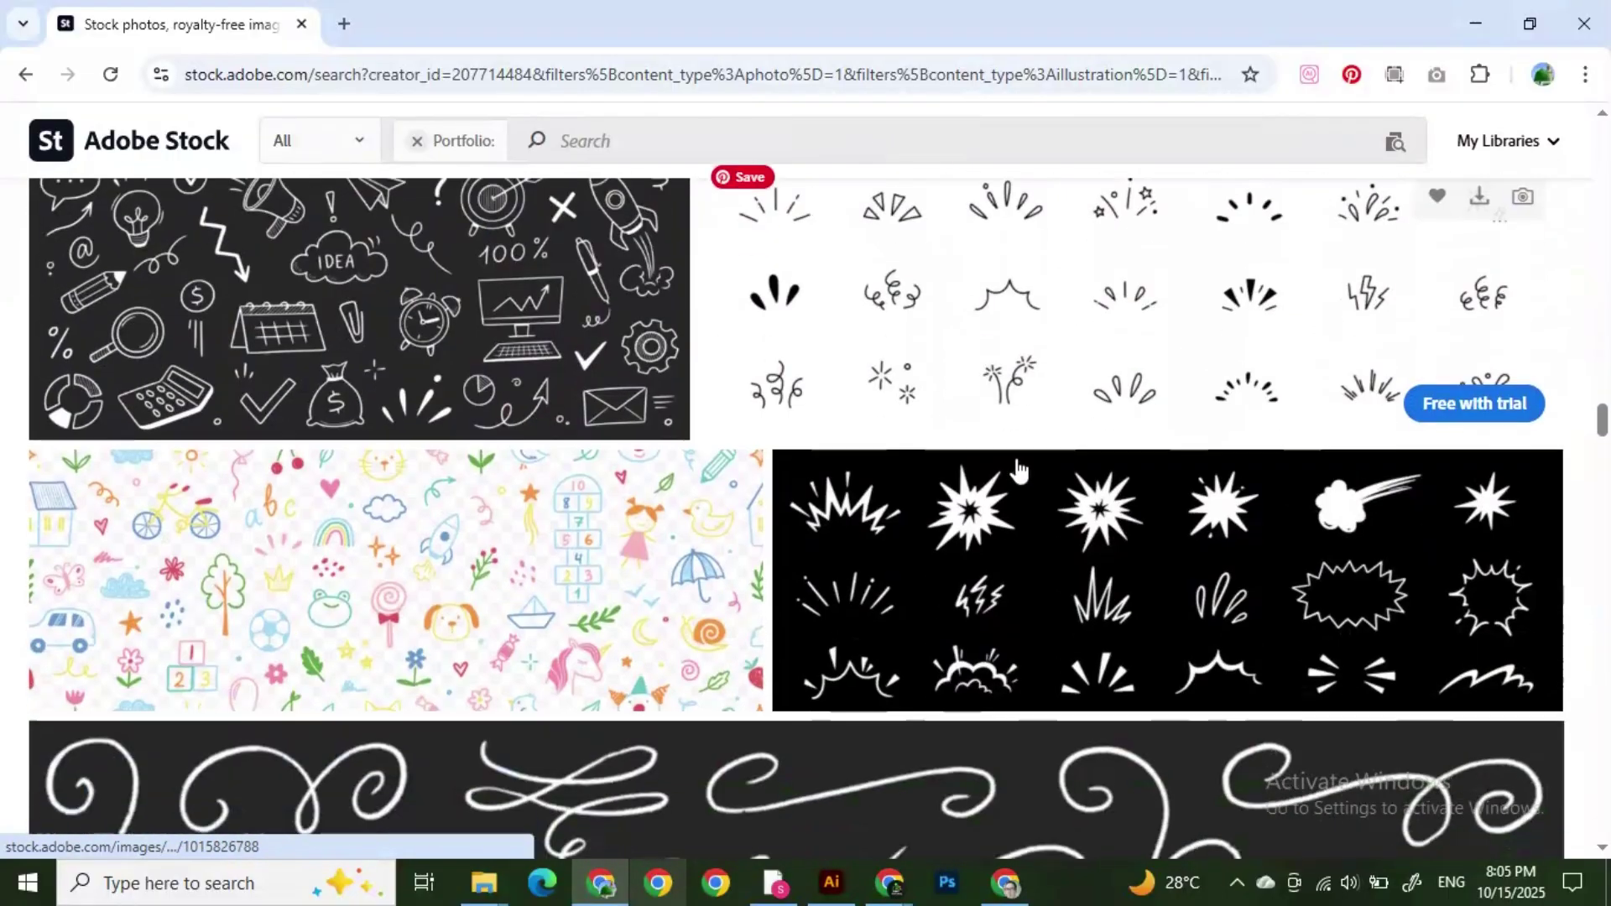
{"action": "scroll", "coordinate": [875, 410], "scroll_direction": "down", "scroll_amount": 3}
{"action": "scroll", "coordinate": [900, 422], "scroll_direction": "up", "scroll_amount": 2}
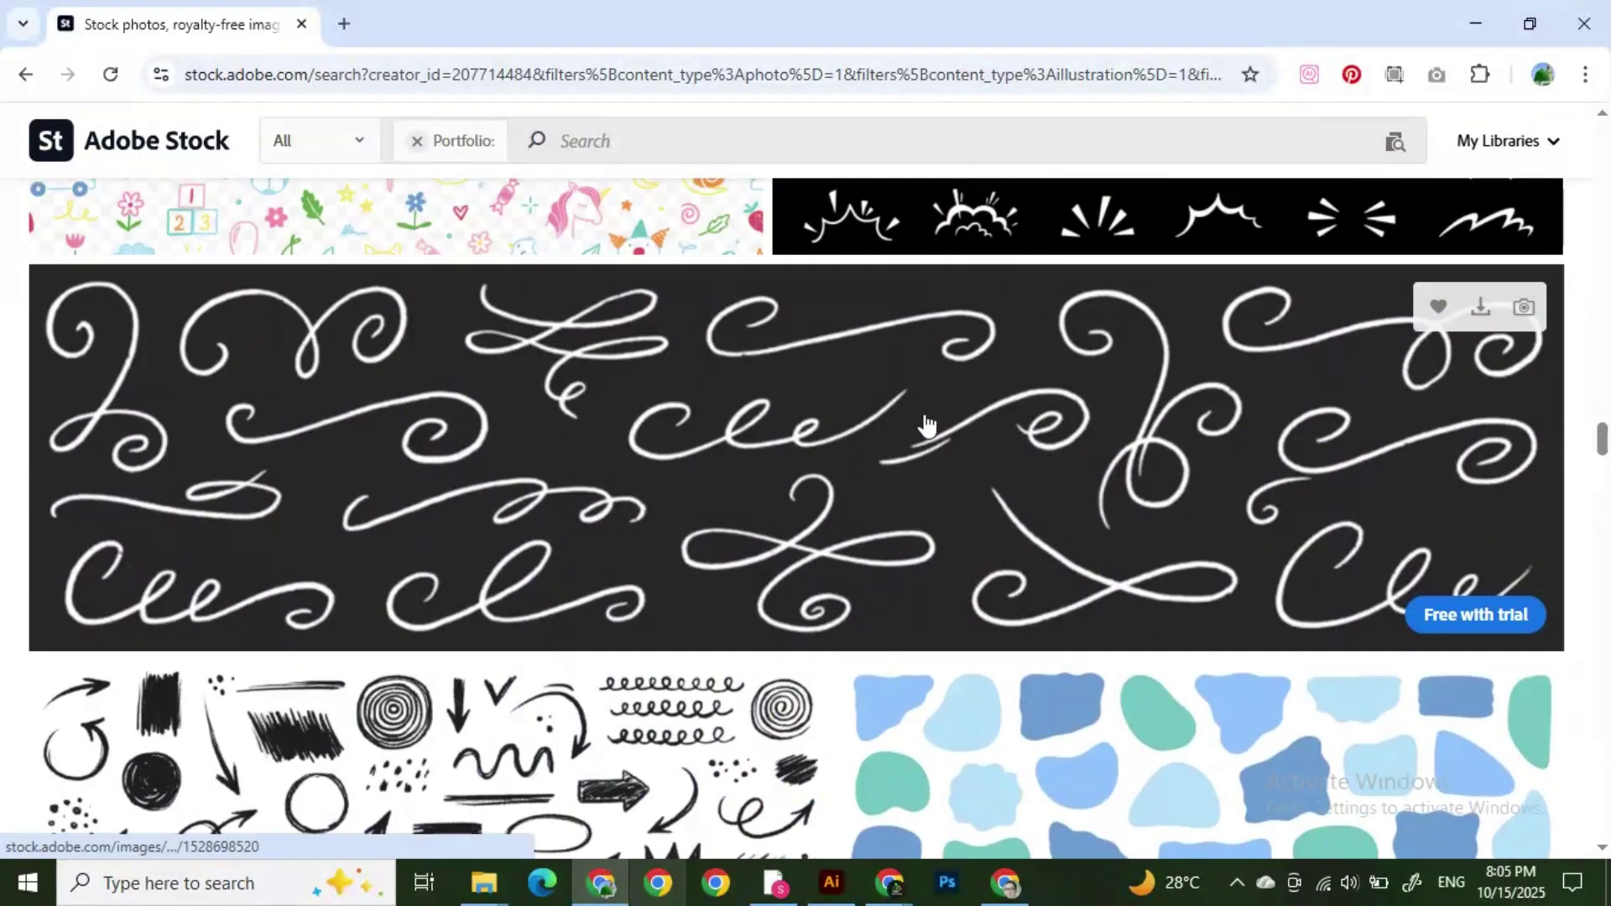
{"action": "scroll", "coordinate": [889, 432], "scroll_direction": "down", "scroll_amount": 5}
{"action": "scroll", "coordinate": [919, 424], "scroll_direction": "up", "scroll_amount": 3}
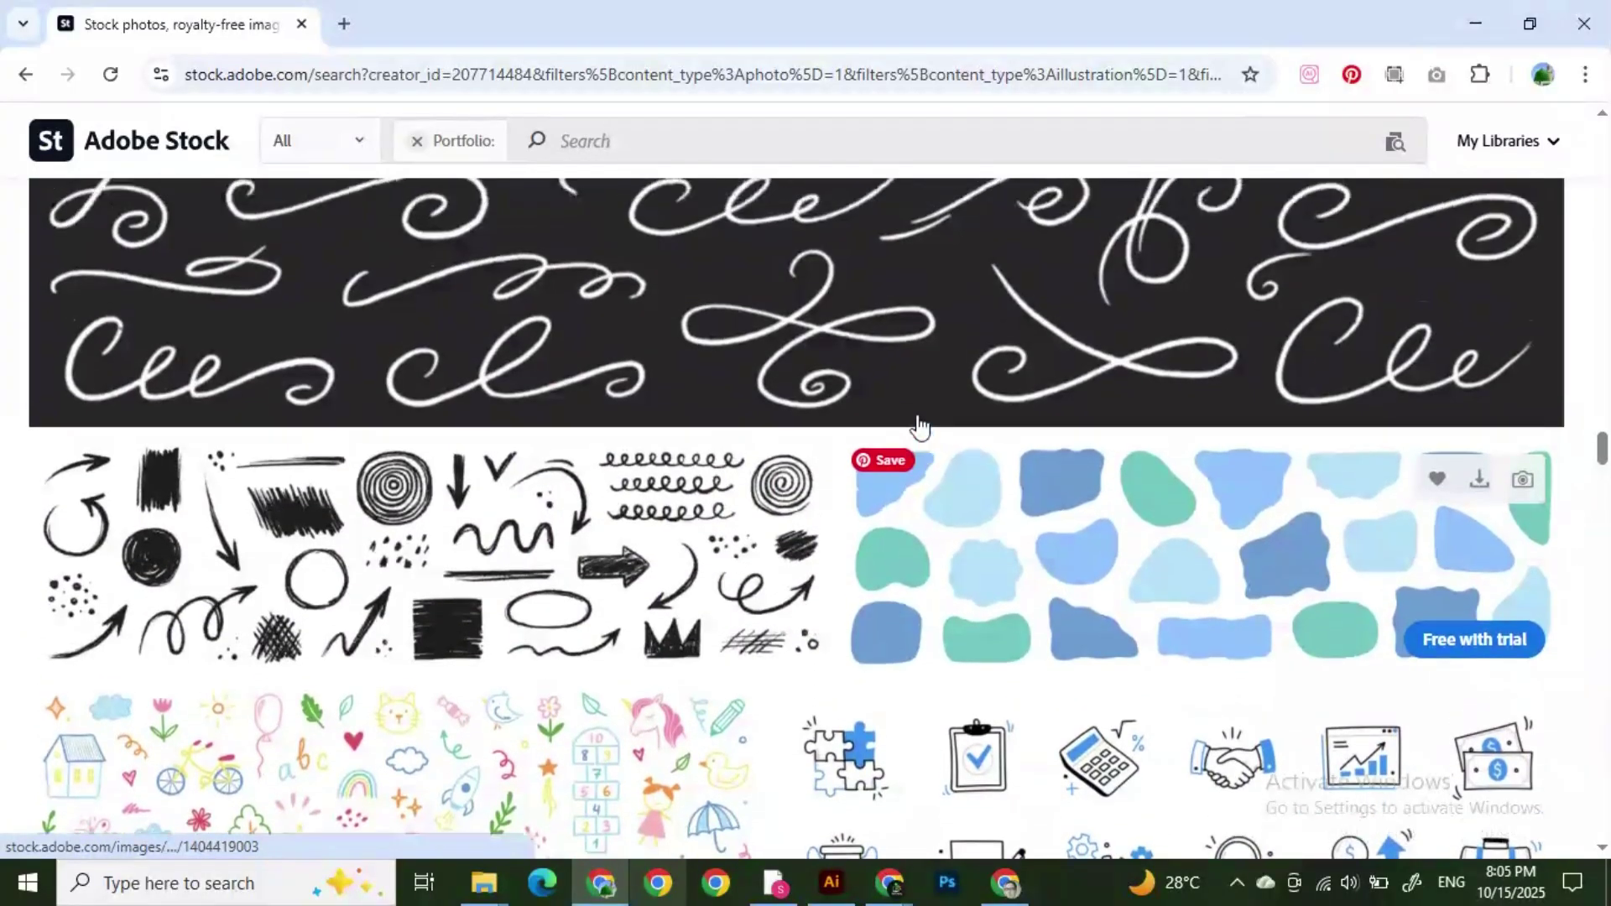
{"action": "scroll", "coordinate": [919, 425], "scroll_direction": "down", "scroll_amount": 5}
{"action": "scroll", "coordinate": [921, 427], "scroll_direction": "down", "scroll_amount": 1}
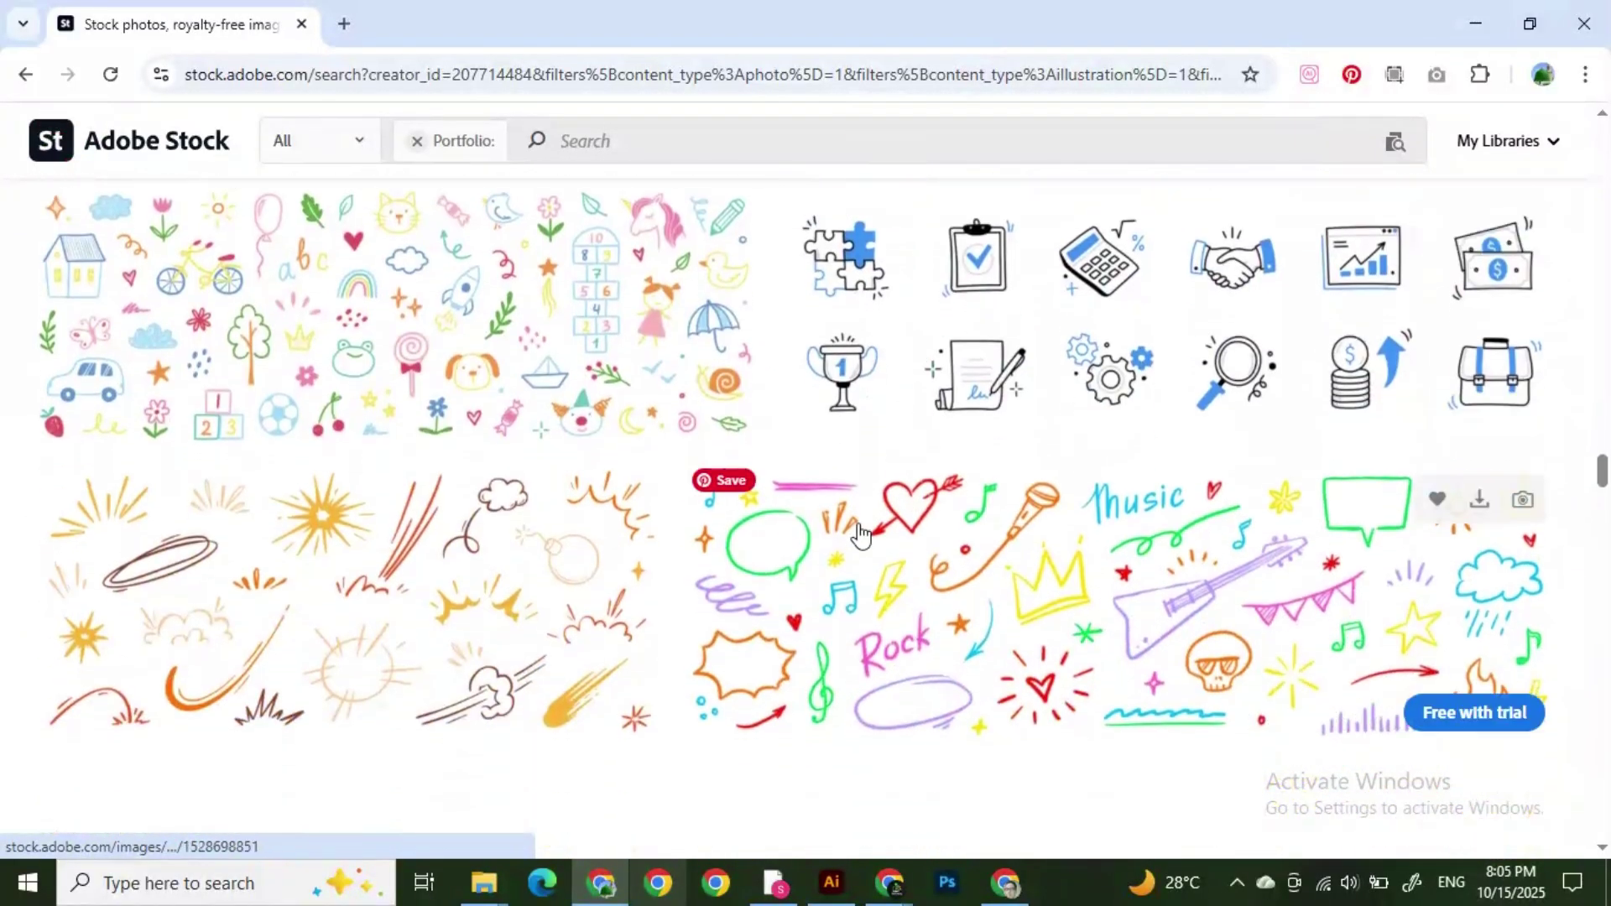
{"action": "scroll", "coordinate": [1040, 405], "scroll_direction": "down", "scroll_amount": 4}
{"action": "scroll", "coordinate": [1014, 408], "scroll_direction": "up", "scroll_amount": 15}
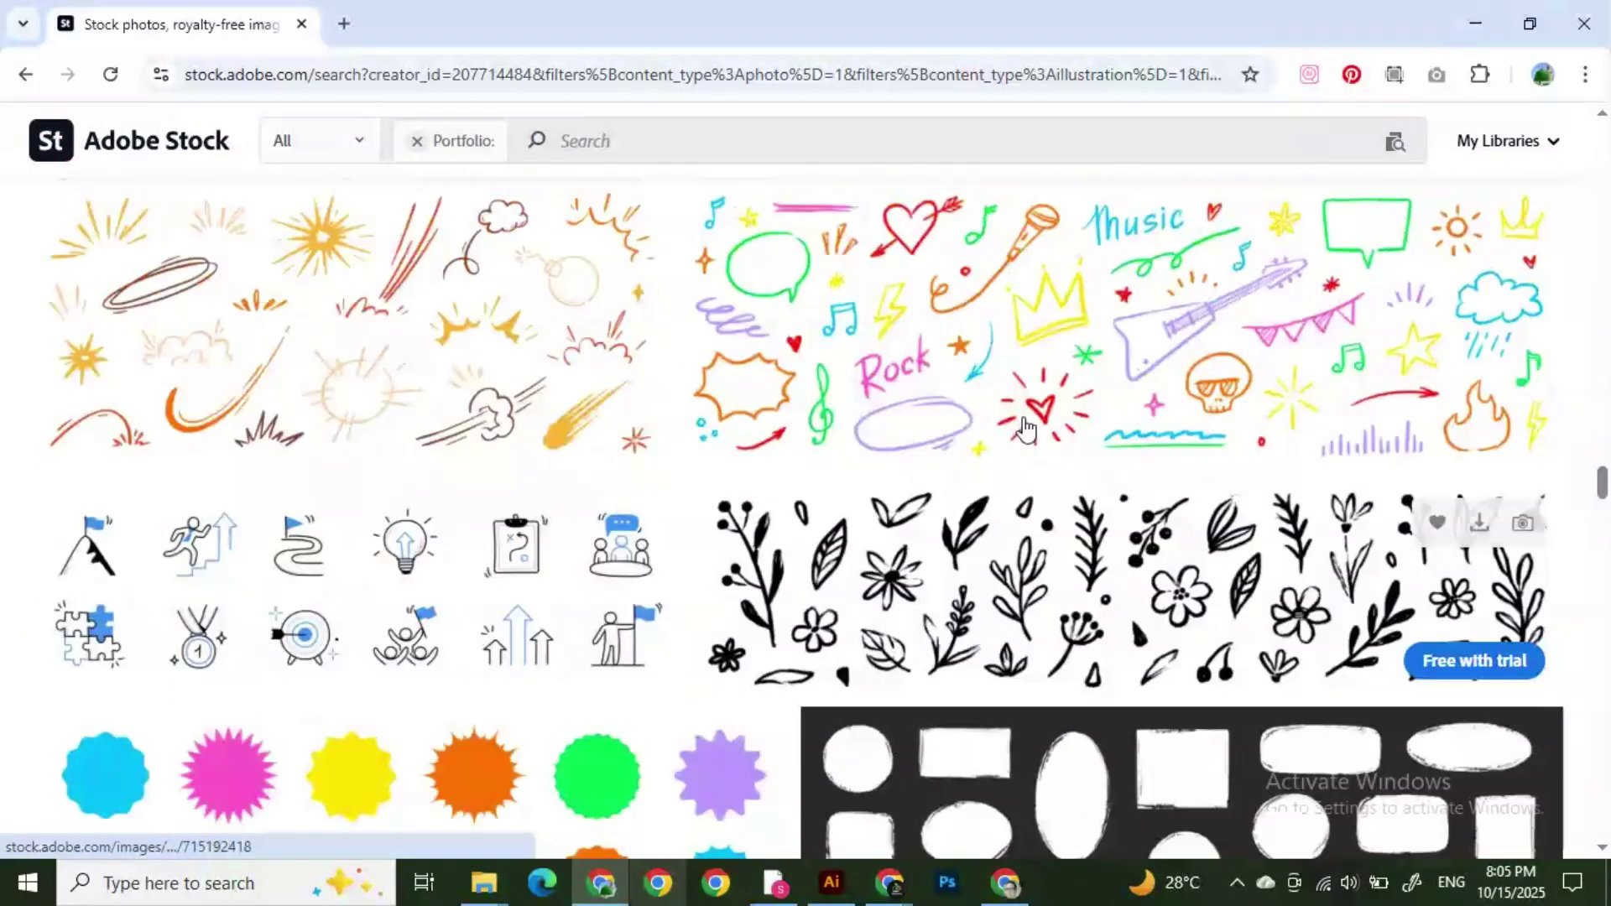
{"action": "scroll", "coordinate": [1056, 537], "scroll_direction": "up", "scroll_amount": 10}
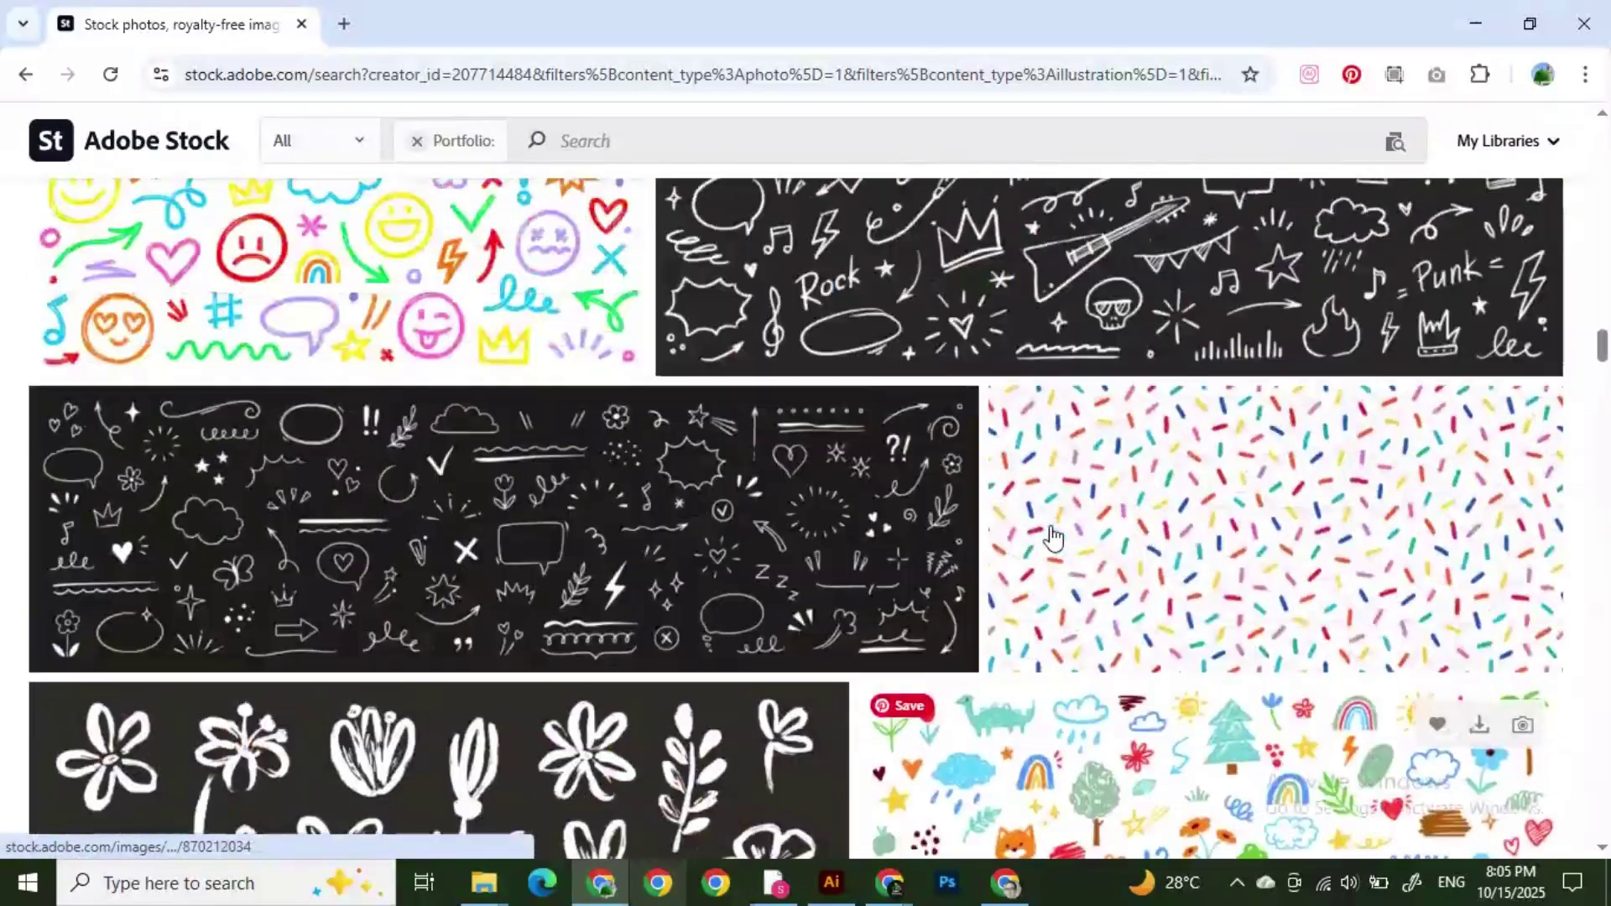
Step: Switch to the Daily Earnings Report email in Gmail and examine the earnings amount and the best-selling image
{"action": "key", "text": "alt+Tab"}
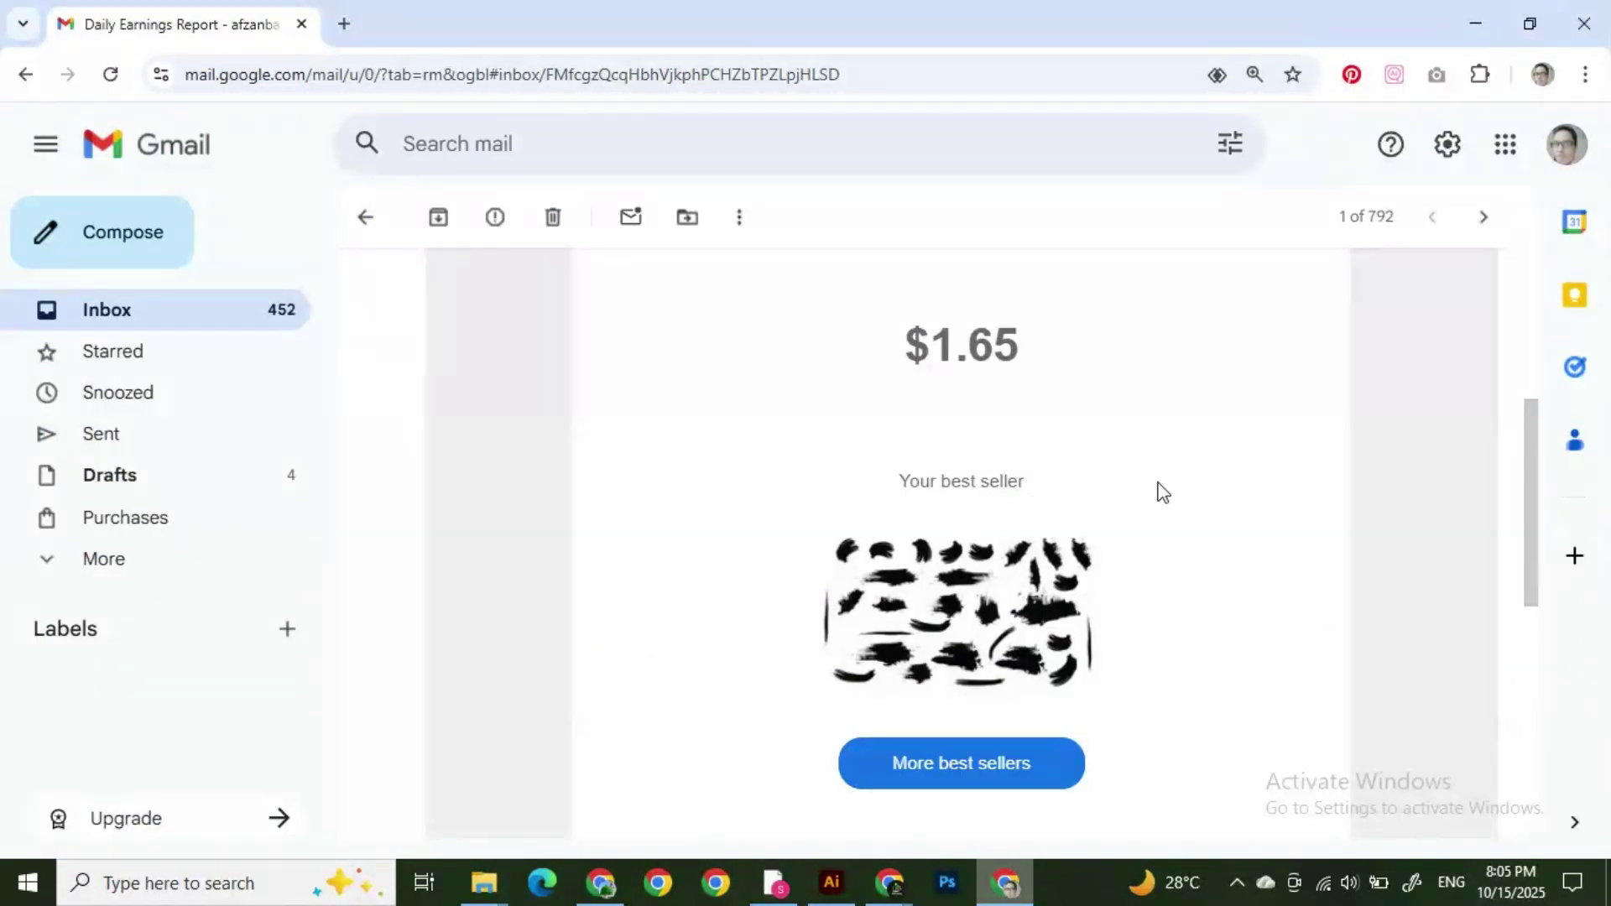
{"action": "scroll", "coordinate": [1158, 493], "scroll_direction": "down", "scroll_amount": 1}
{"action": "scroll", "coordinate": [924, 381], "scroll_direction": "up", "scroll_amount": 1}
{"action": "left_click_drag", "start_coordinate": [906, 360], "coordinate": [1029, 363]}
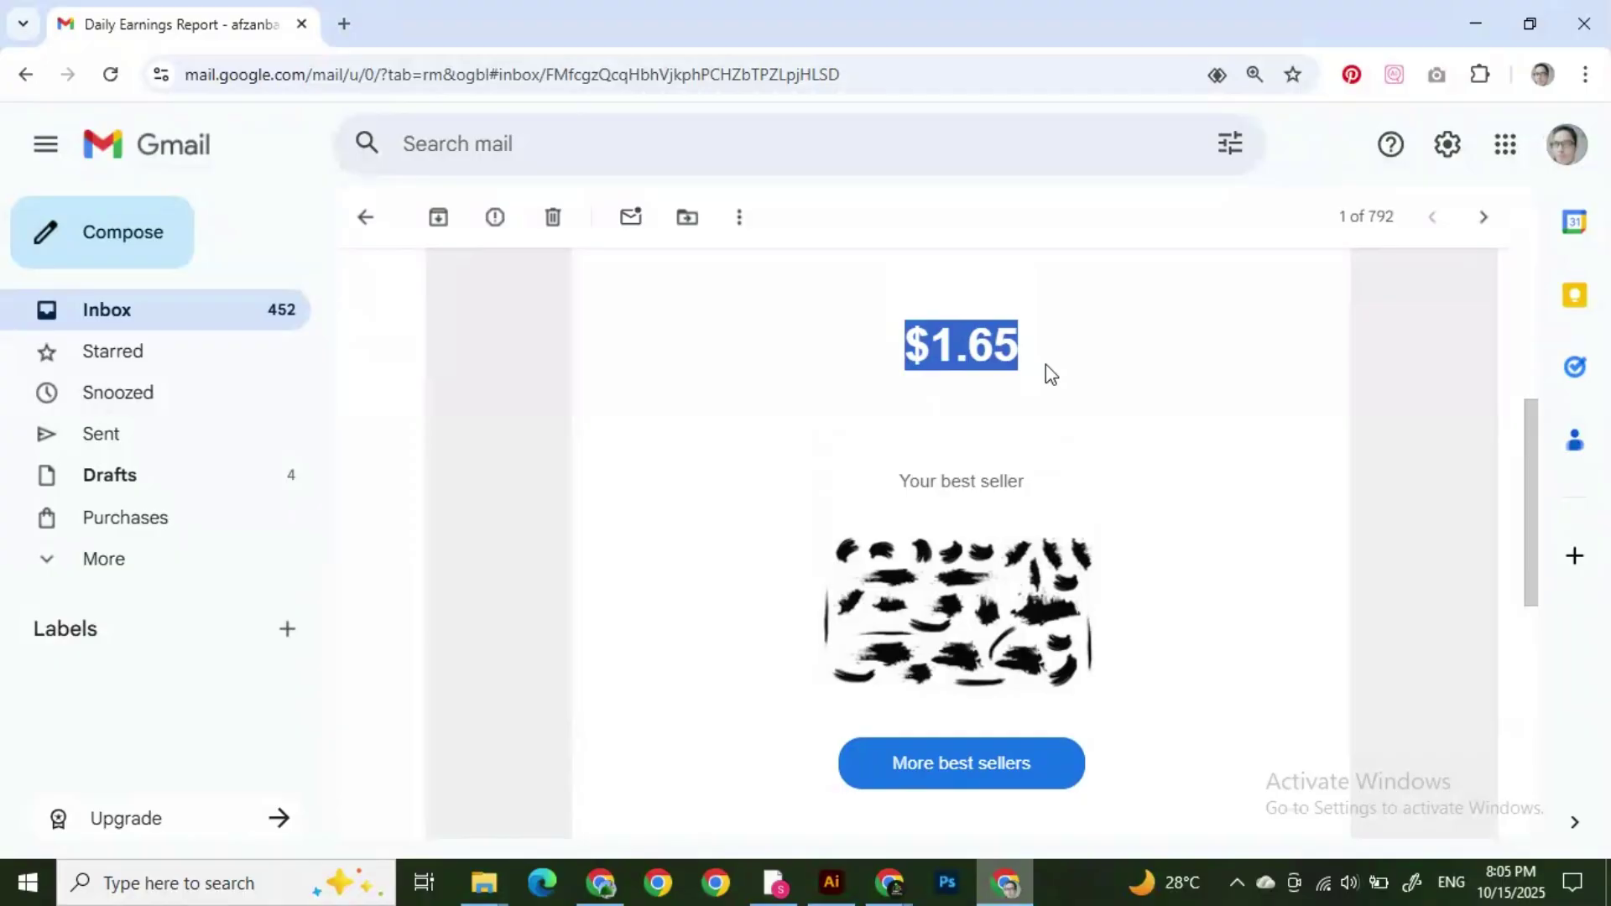
{"action": "left_click", "coordinate": [1045, 364]}
{"action": "left_click_drag", "start_coordinate": [906, 352], "coordinate": [1069, 364]}
{"action": "left_click", "coordinate": [1072, 367]}
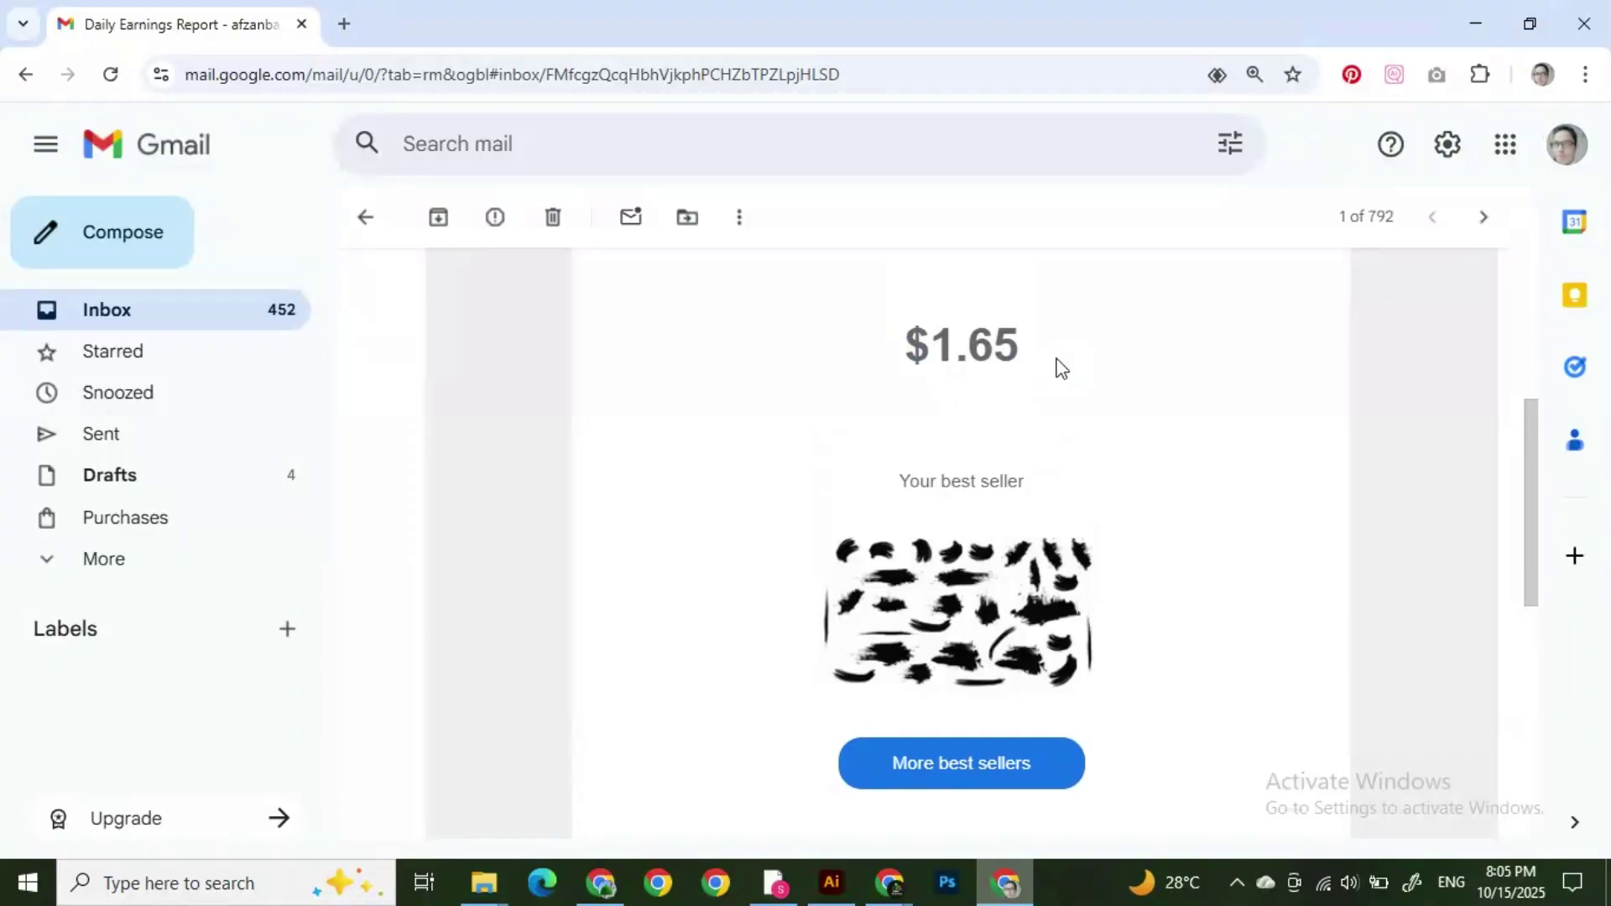
{"action": "left_click_drag", "start_coordinate": [915, 359], "coordinate": [1032, 370]}
{"action": "left_click", "coordinate": [1070, 362]}
{"action": "scroll", "coordinate": [1158, 536], "scroll_direction": "down", "scroll_amount": 1}
{"action": "scroll", "coordinate": [1159, 536], "scroll_direction": "up", "scroll_amount": 1}
{"action": "scroll", "coordinate": [1162, 535], "scroll_direction": "down", "scroll_amount": 1}
{"action": "scroll", "coordinate": [1165, 535], "scroll_direction": "down", "scroll_amount": 1}
{"action": "scroll", "coordinate": [1165, 535], "scroll_direction": "up", "scroll_amount": 2}
{"action": "scroll", "coordinate": [1165, 536], "scroll_direction": "down", "scroll_amount": 1}
{"action": "scroll", "coordinate": [1165, 536], "scroll_direction": "up", "scroll_amount": 1}
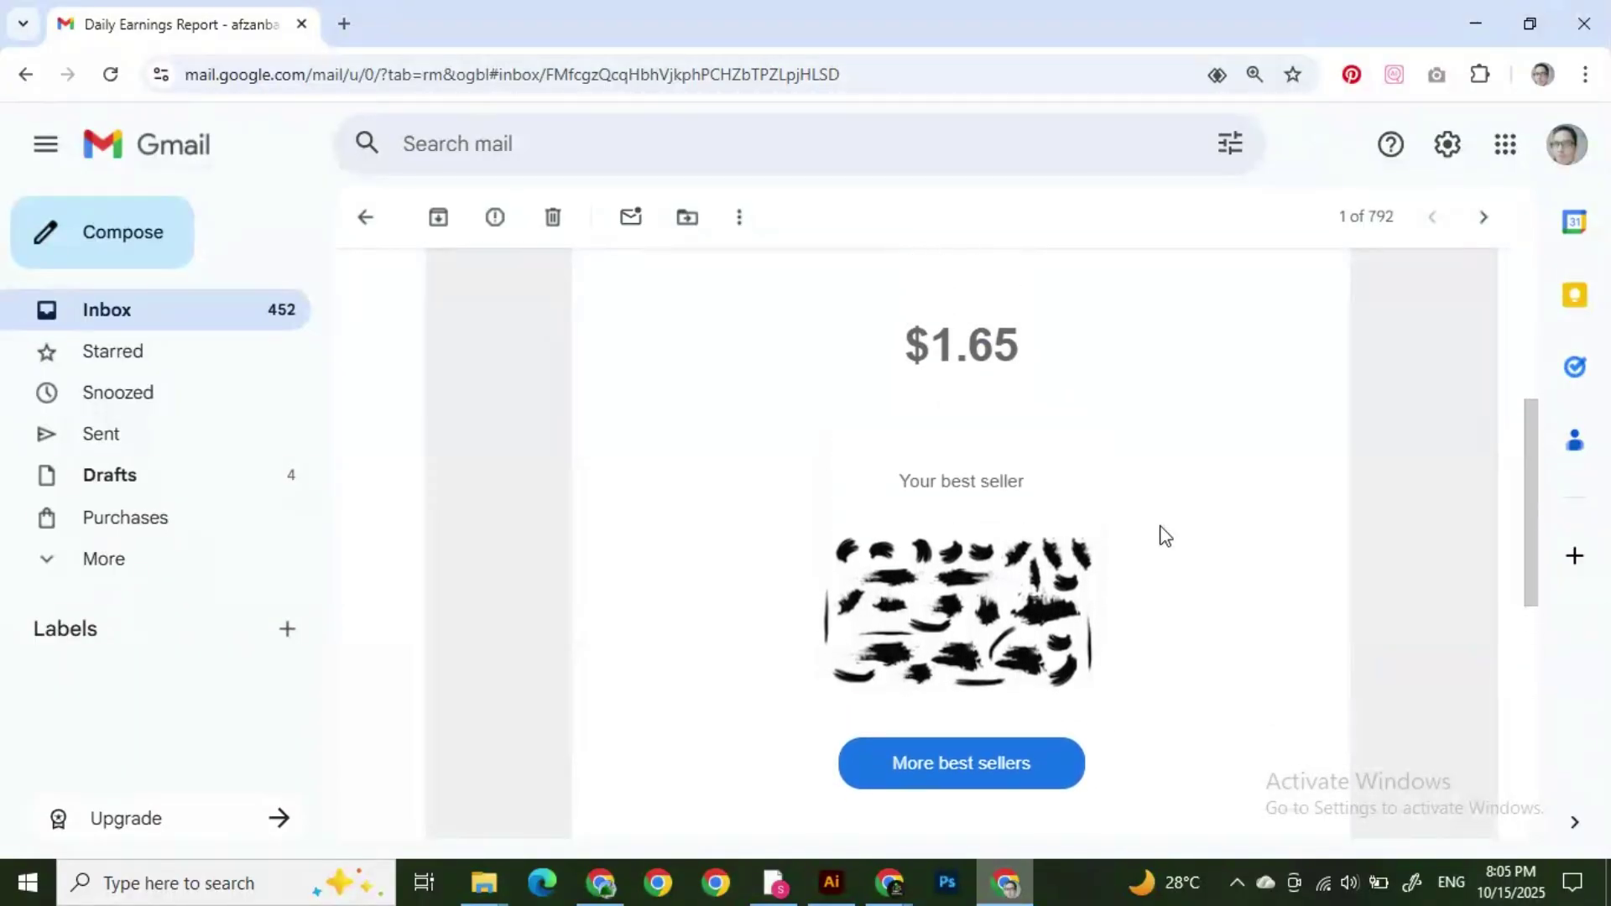
Step: Save the best-seller brush stroke image from the email to Downloads and show the file in its folder
{"action": "right_click", "coordinate": [871, 584]}
{"action": "left_click", "coordinate": [1003, 237]}
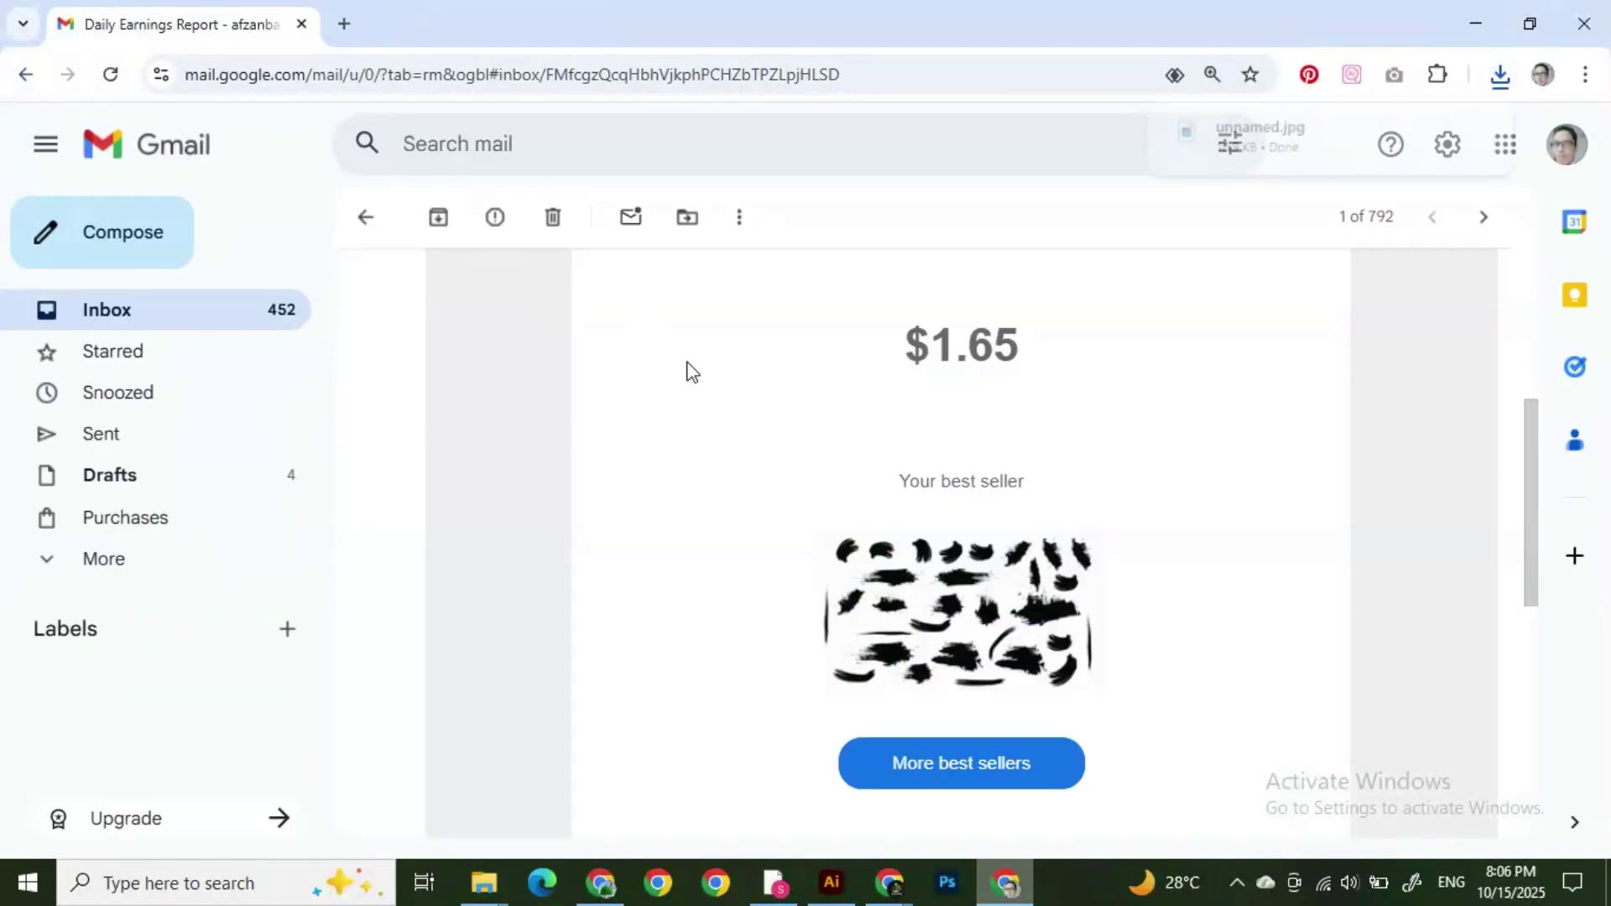
{"action": "left_click", "coordinate": [1429, 136]}
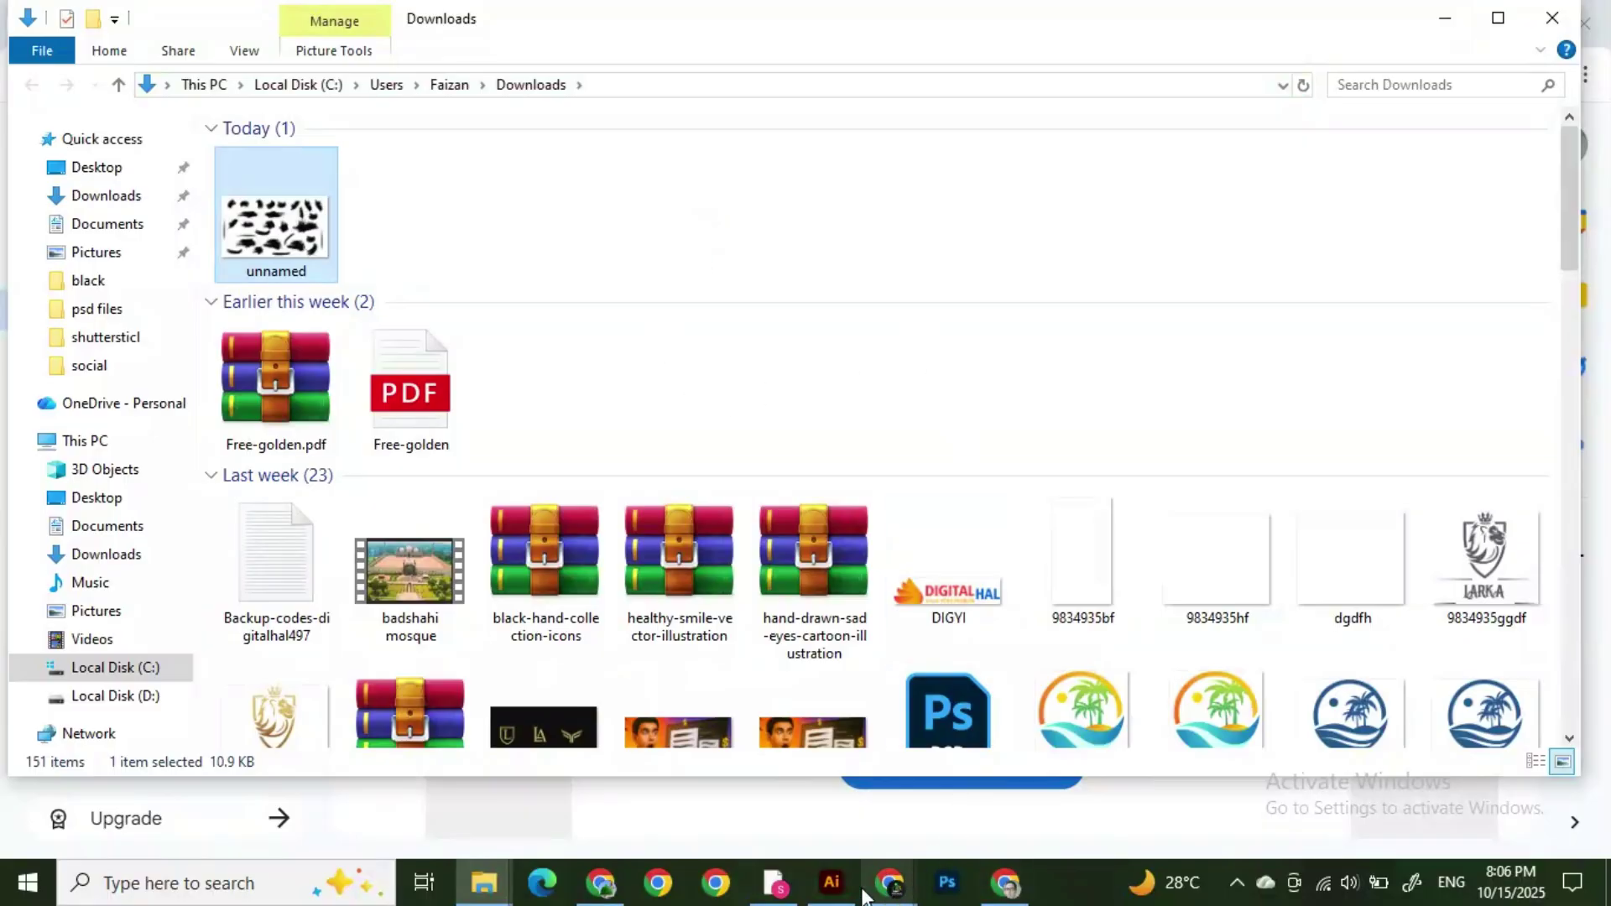
Step: Return to the Adobe Stock portfolio and examine the chalk doodle, white flower and red underline sets
{"action": "left_click", "coordinate": [601, 882]}
{"action": "scroll", "coordinate": [913, 470], "scroll_direction": "down", "scroll_amount": 4}
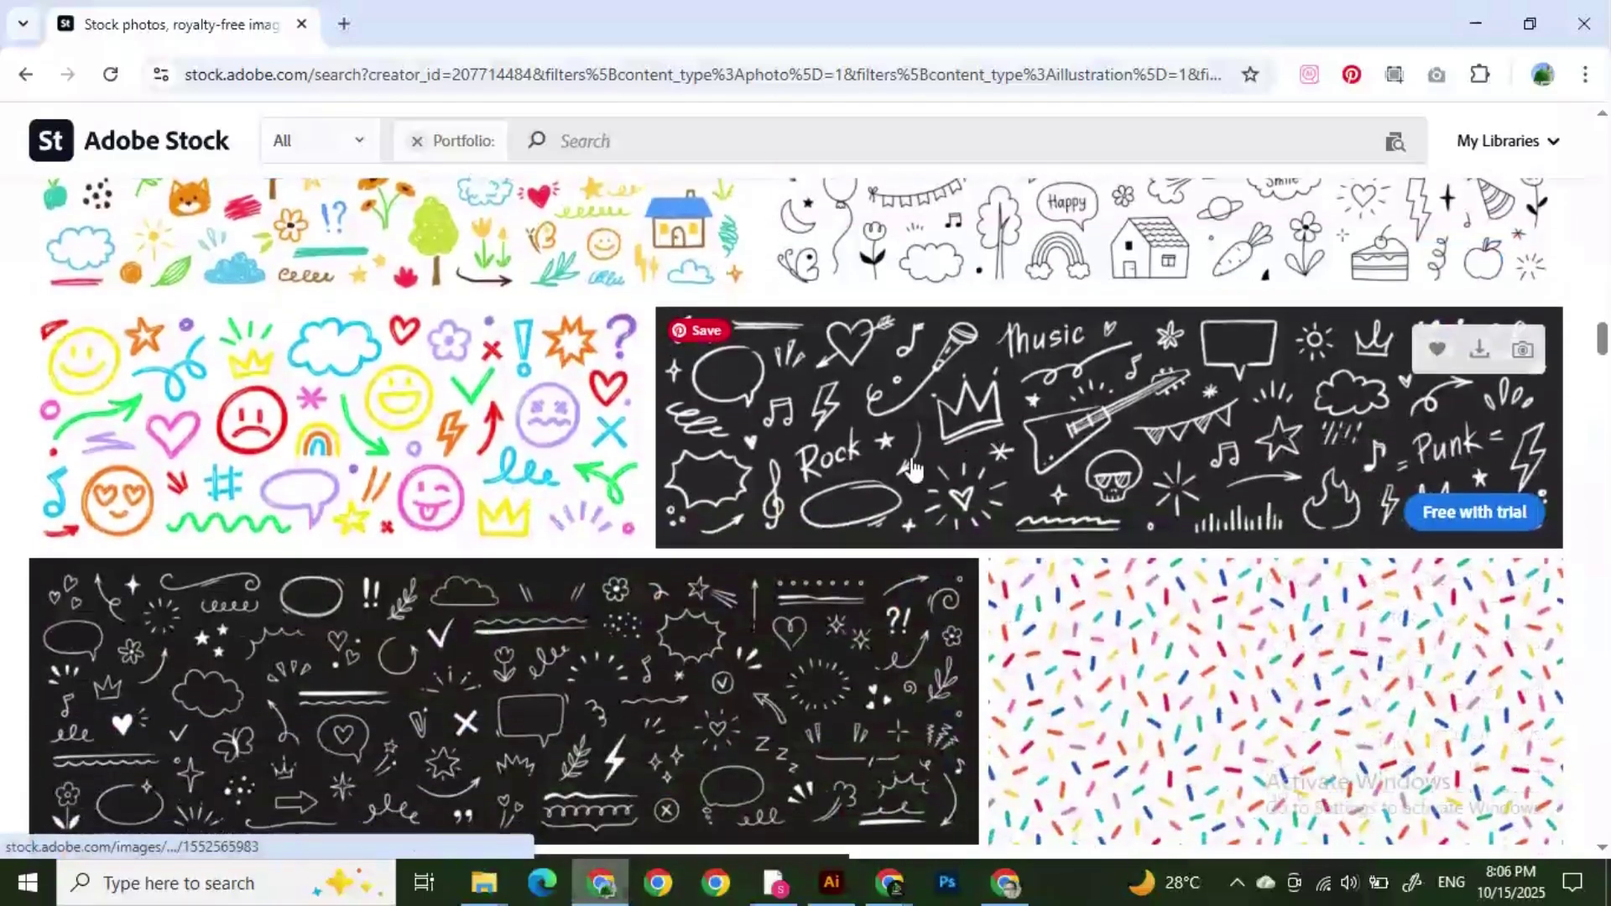
{"action": "scroll", "coordinate": [913, 470], "scroll_direction": "down", "scroll_amount": 6}
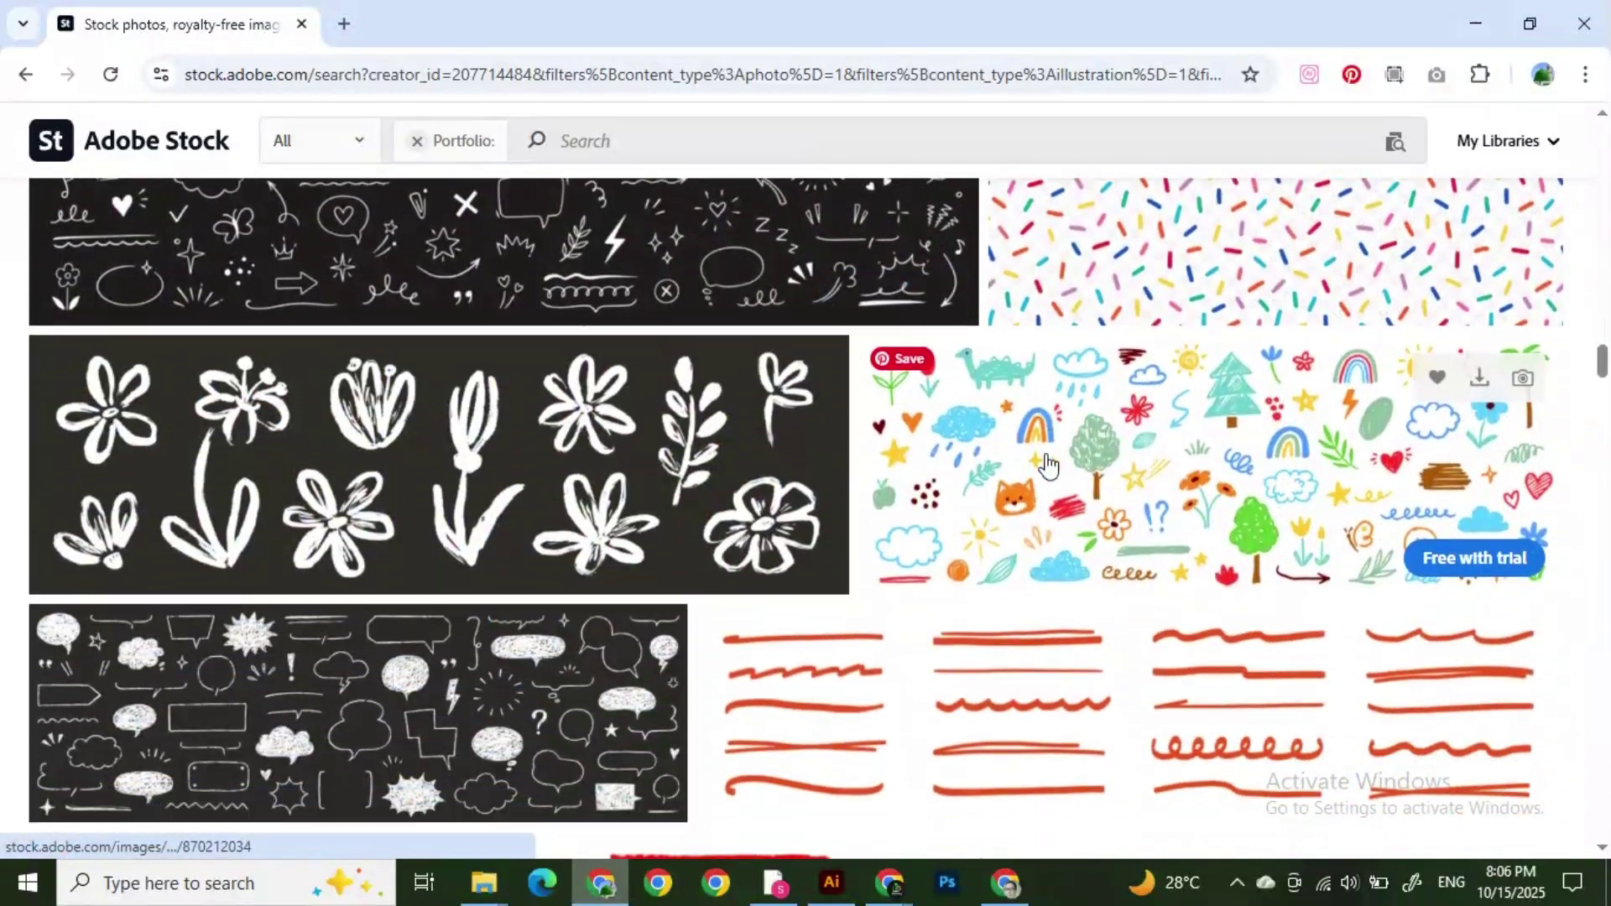
{"action": "scroll", "coordinate": [1047, 464], "scroll_direction": "down", "scroll_amount": 2}
{"action": "scroll", "coordinate": [1024, 466], "scroll_direction": "up", "scroll_amount": 7}
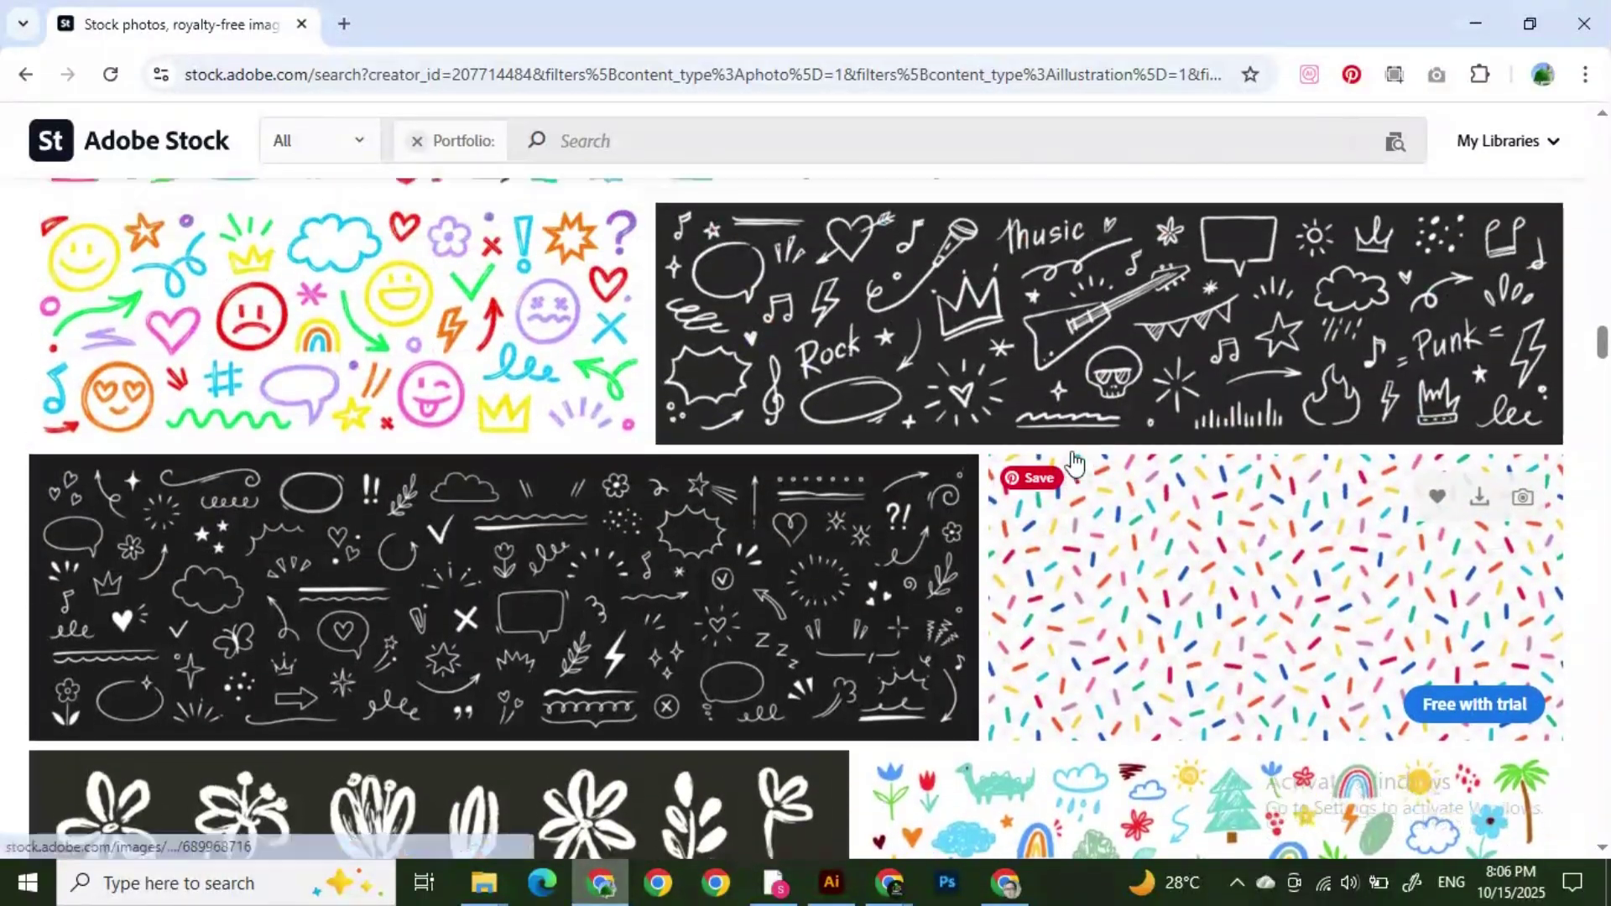
Step: Go back to the Daily Earnings Report email and examine the best-selling brush stroke image
{"action": "left_click", "coordinate": [1074, 462]}
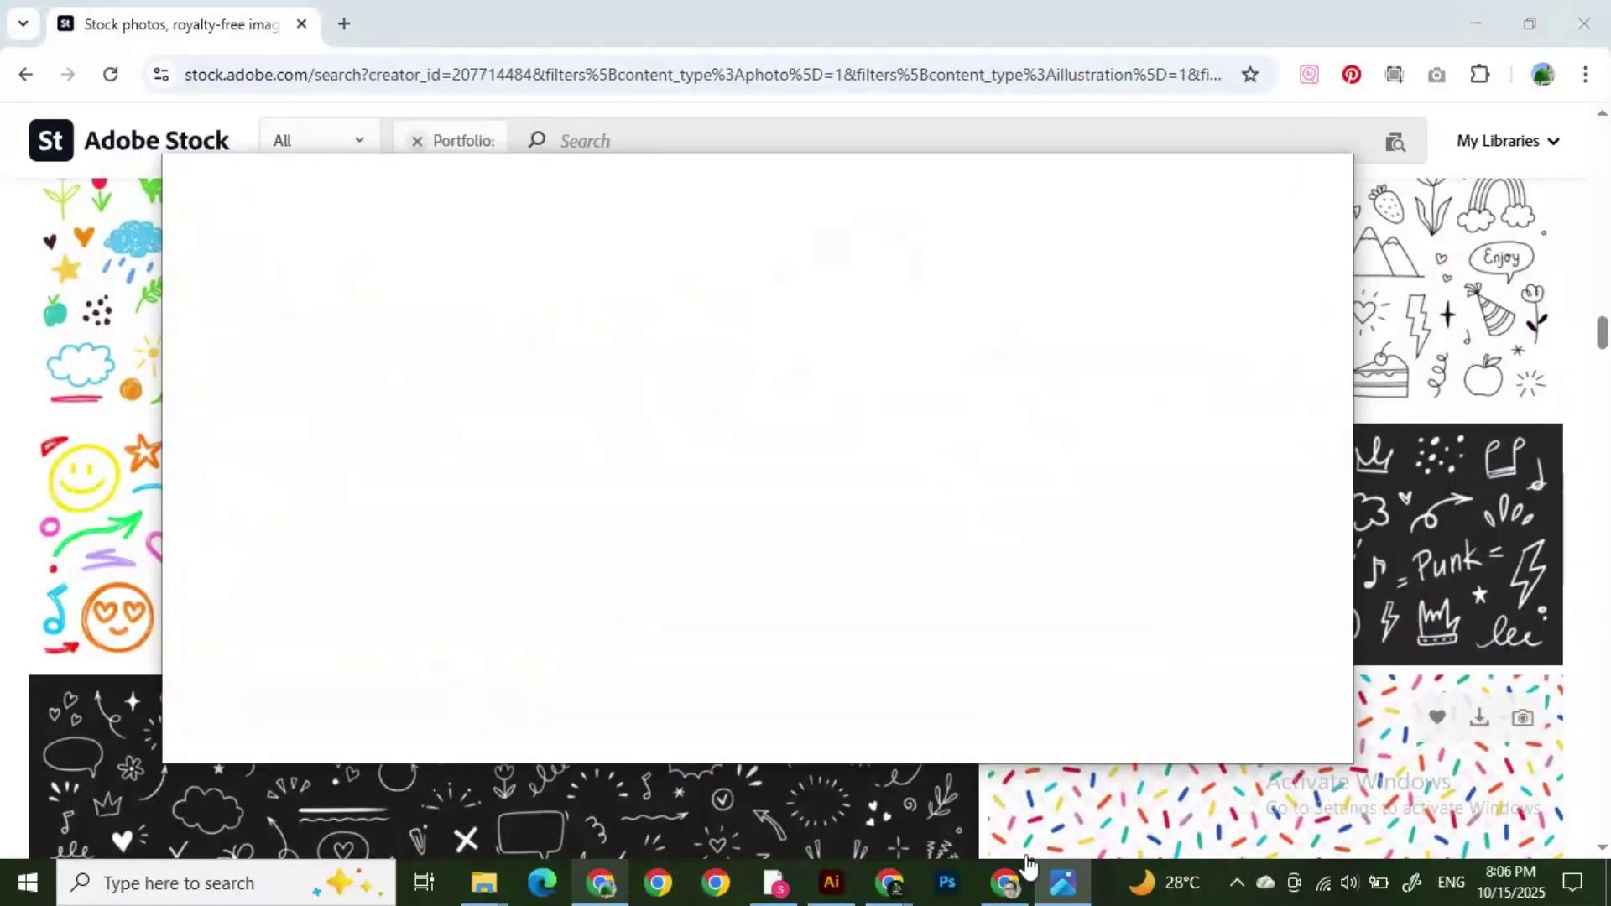
{"action": "left_click", "coordinate": [1025, 873]}
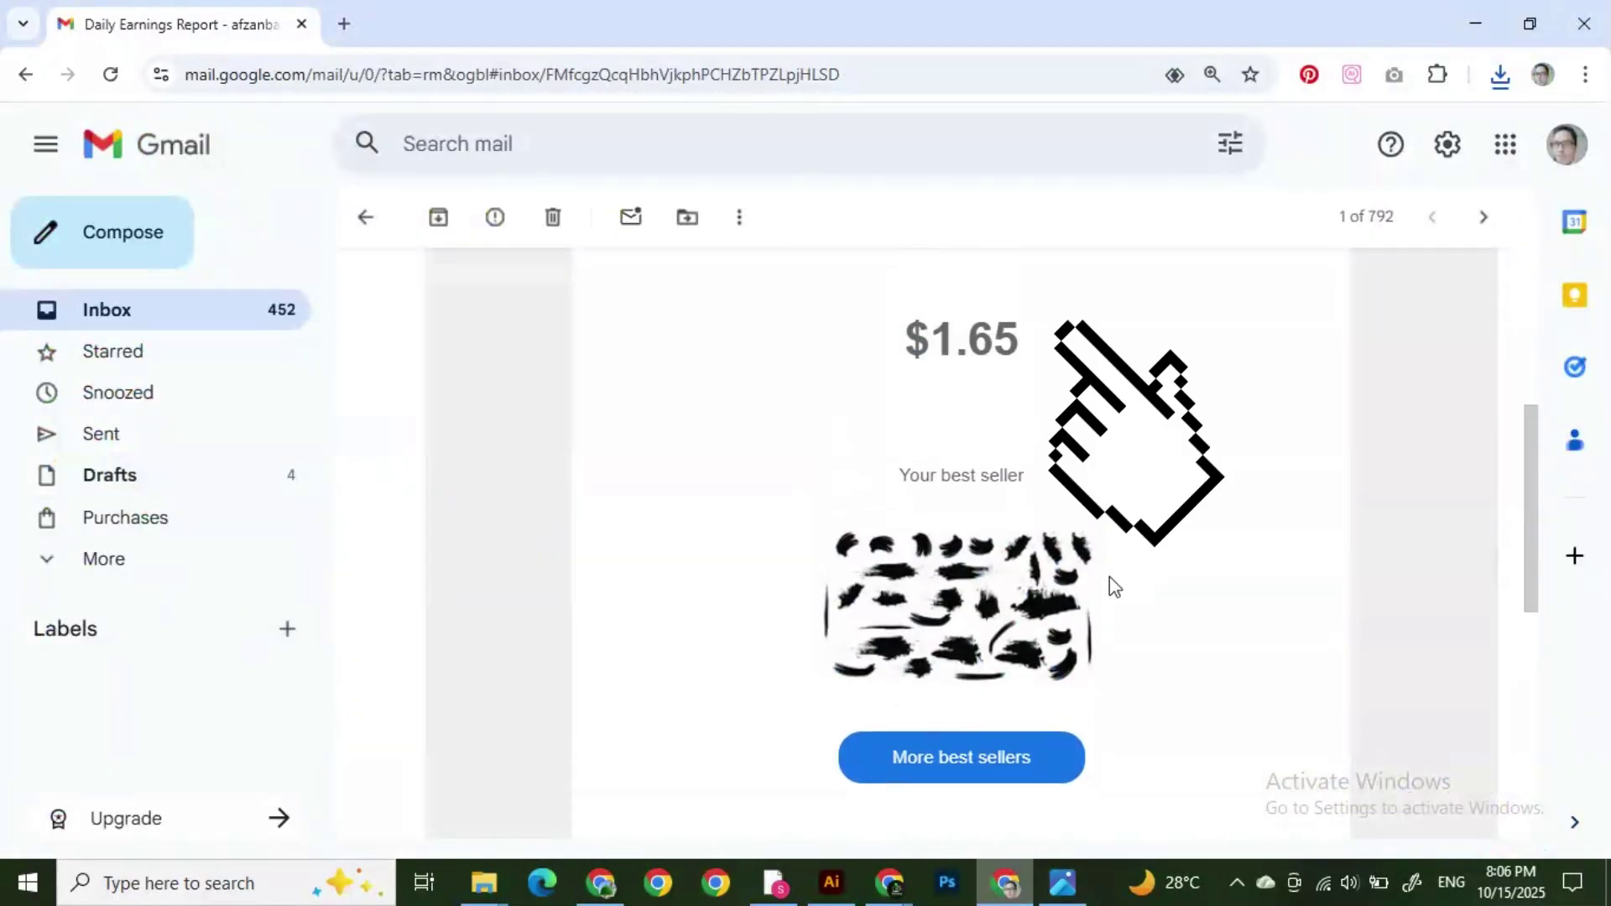
Step: Switch to Illustrator and examine the finished arrows set in white arrows.eps
{"action": "left_click", "coordinate": [832, 882]}
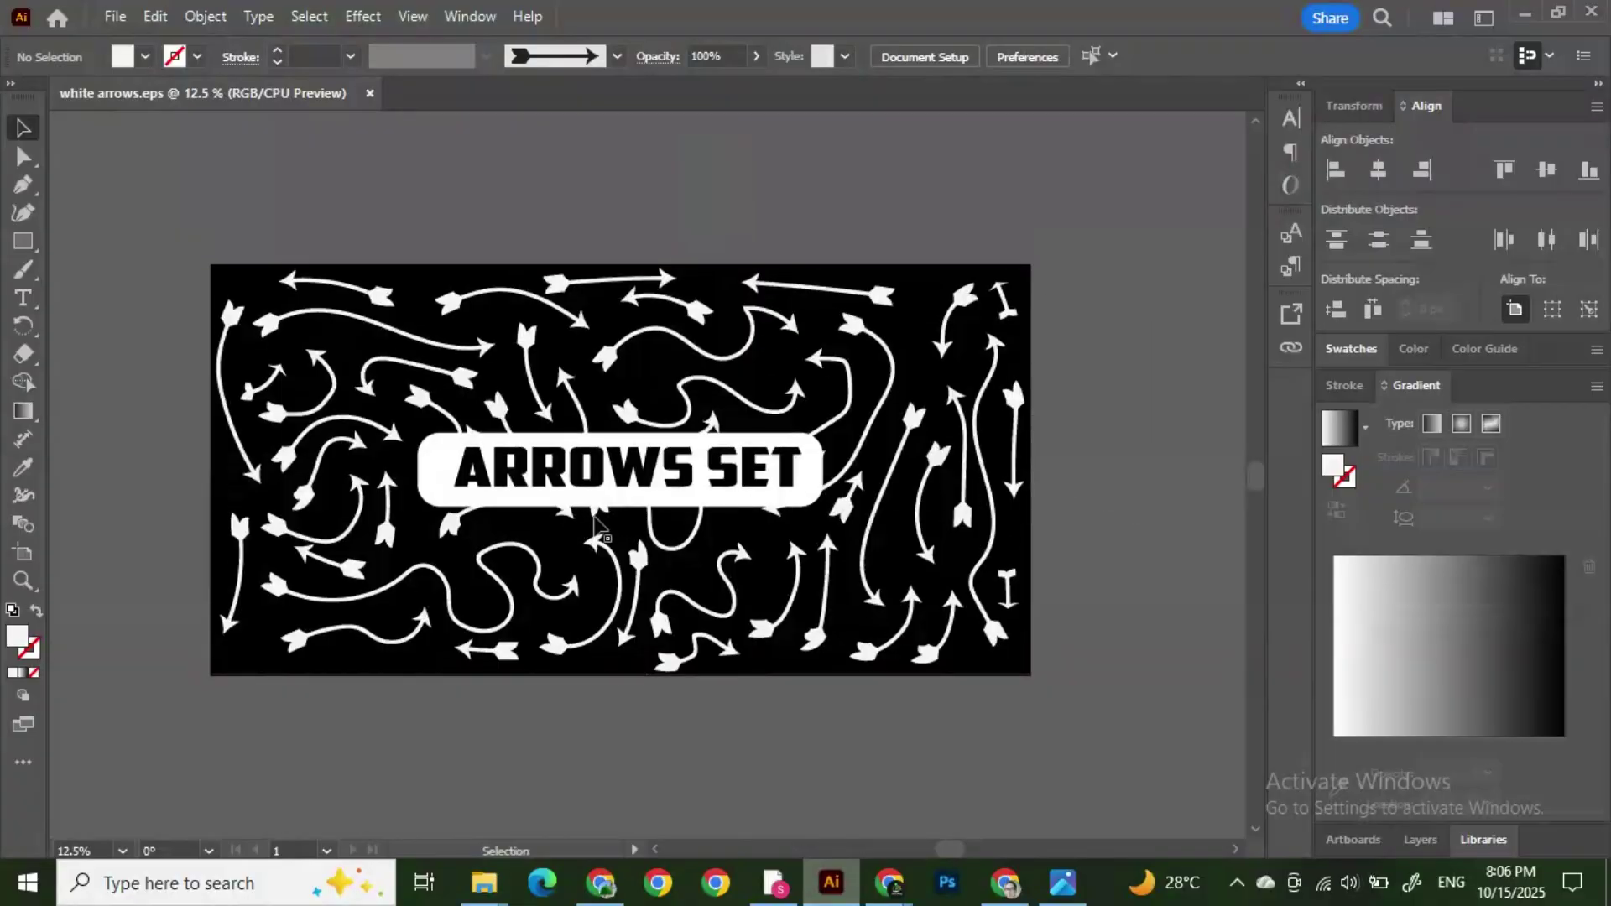
{"action": "scroll", "coordinate": [570, 501], "scroll_direction": "down", "scroll_amount": 1}
{"action": "scroll", "coordinate": [554, 483], "scroll_direction": "up", "scroll_amount": 2}
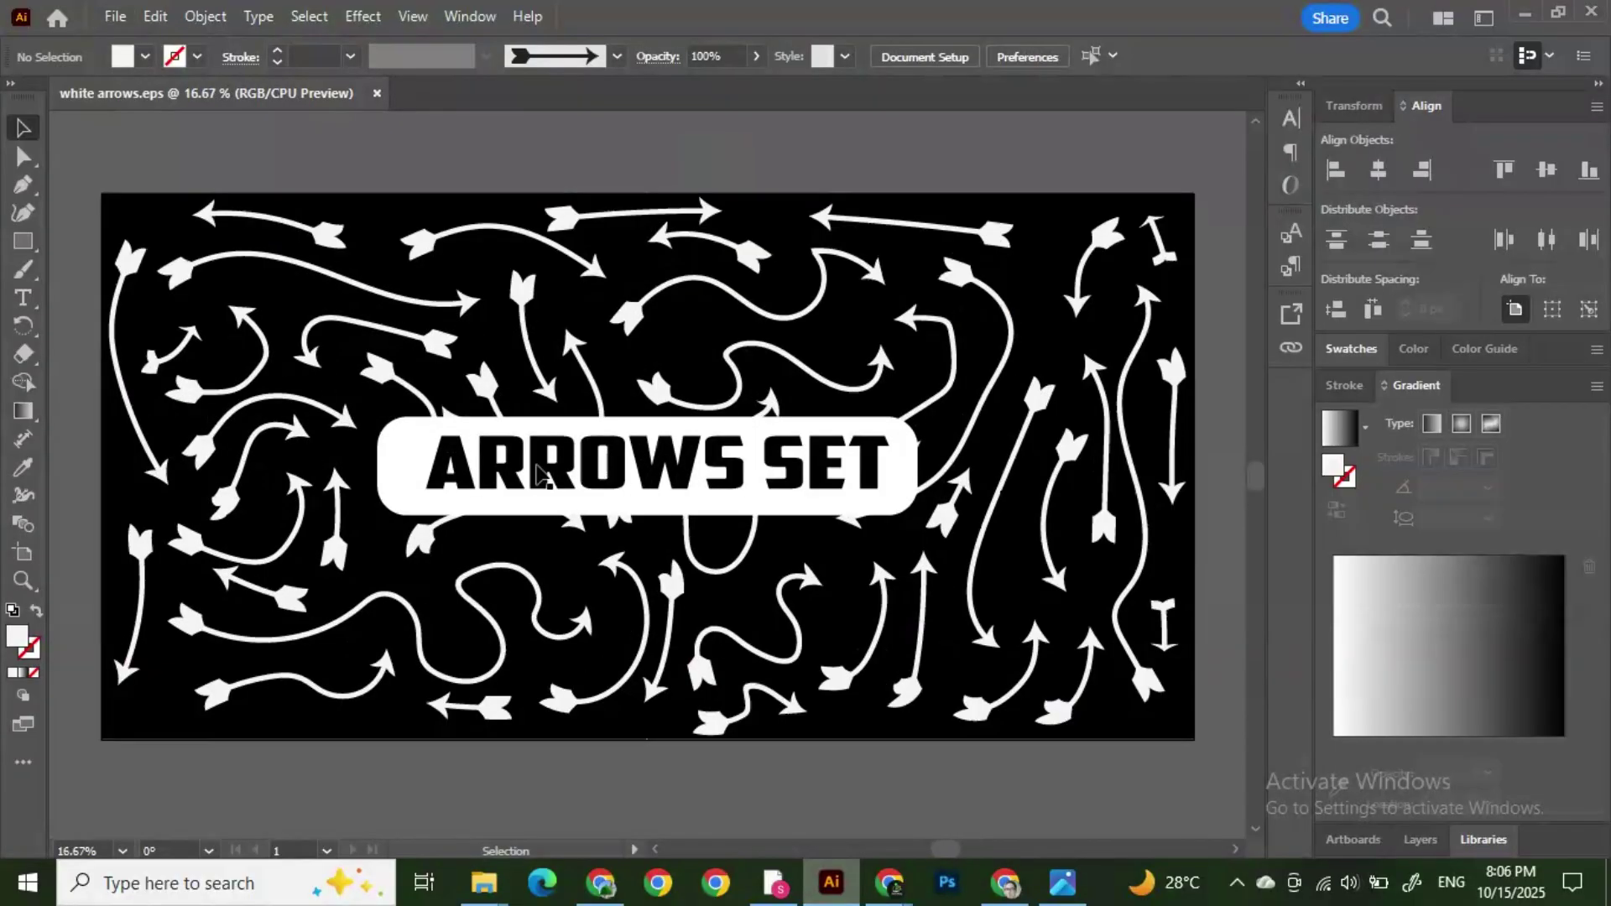
{"action": "scroll", "coordinate": [538, 462], "scroll_direction": "down", "scroll_amount": 1}
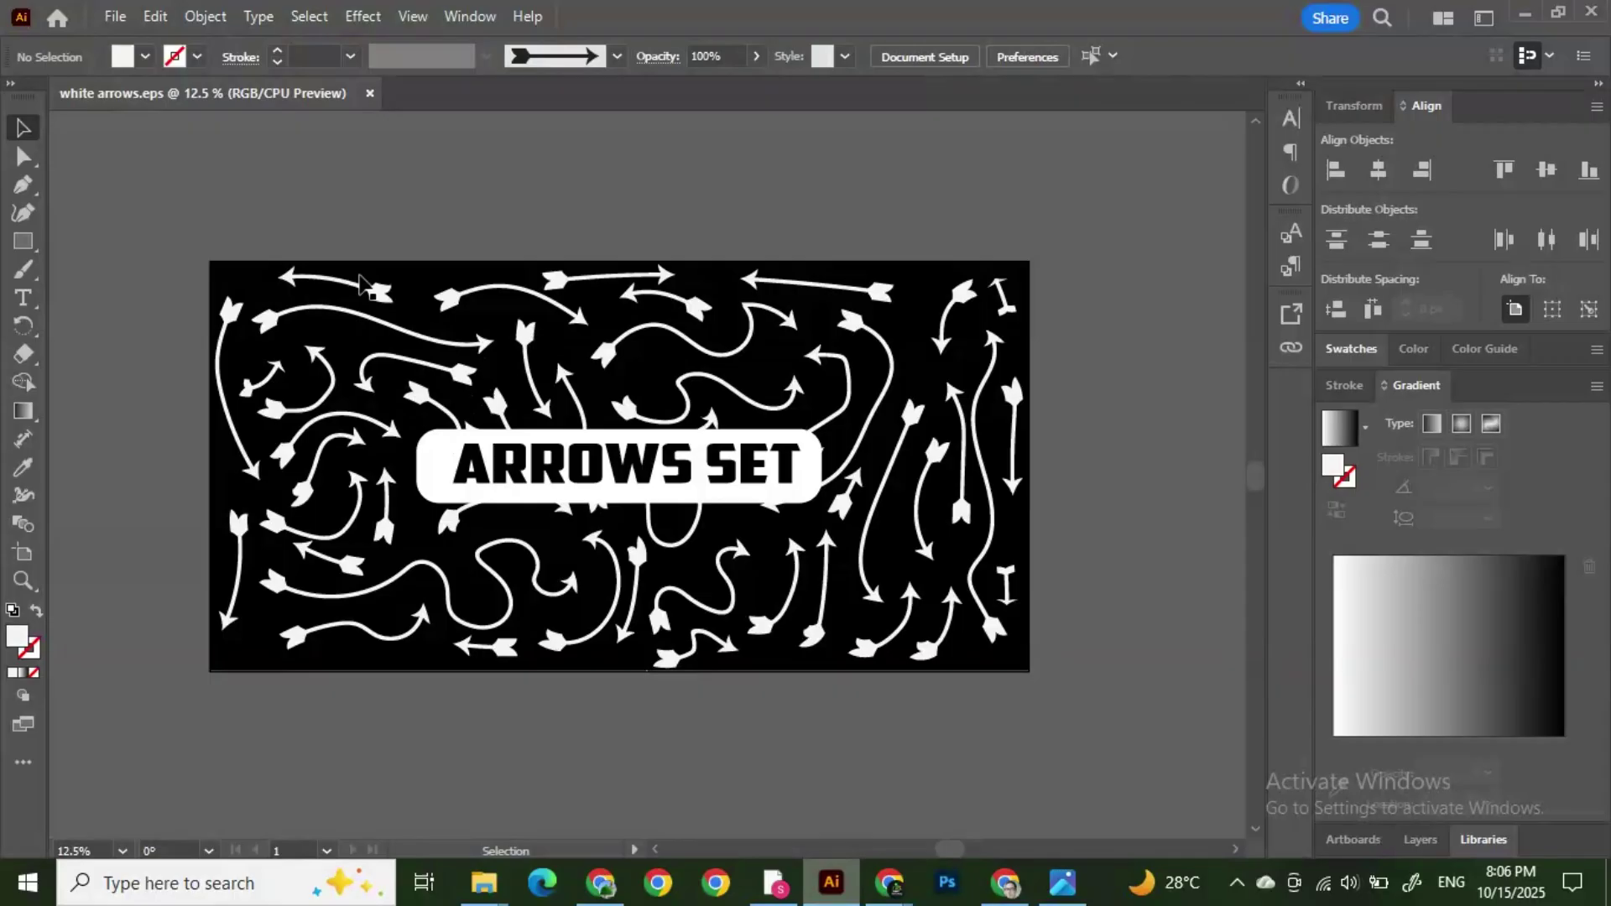
{"action": "left_click", "coordinate": [396, 292]}
{"action": "left_click", "coordinate": [1087, 336]}
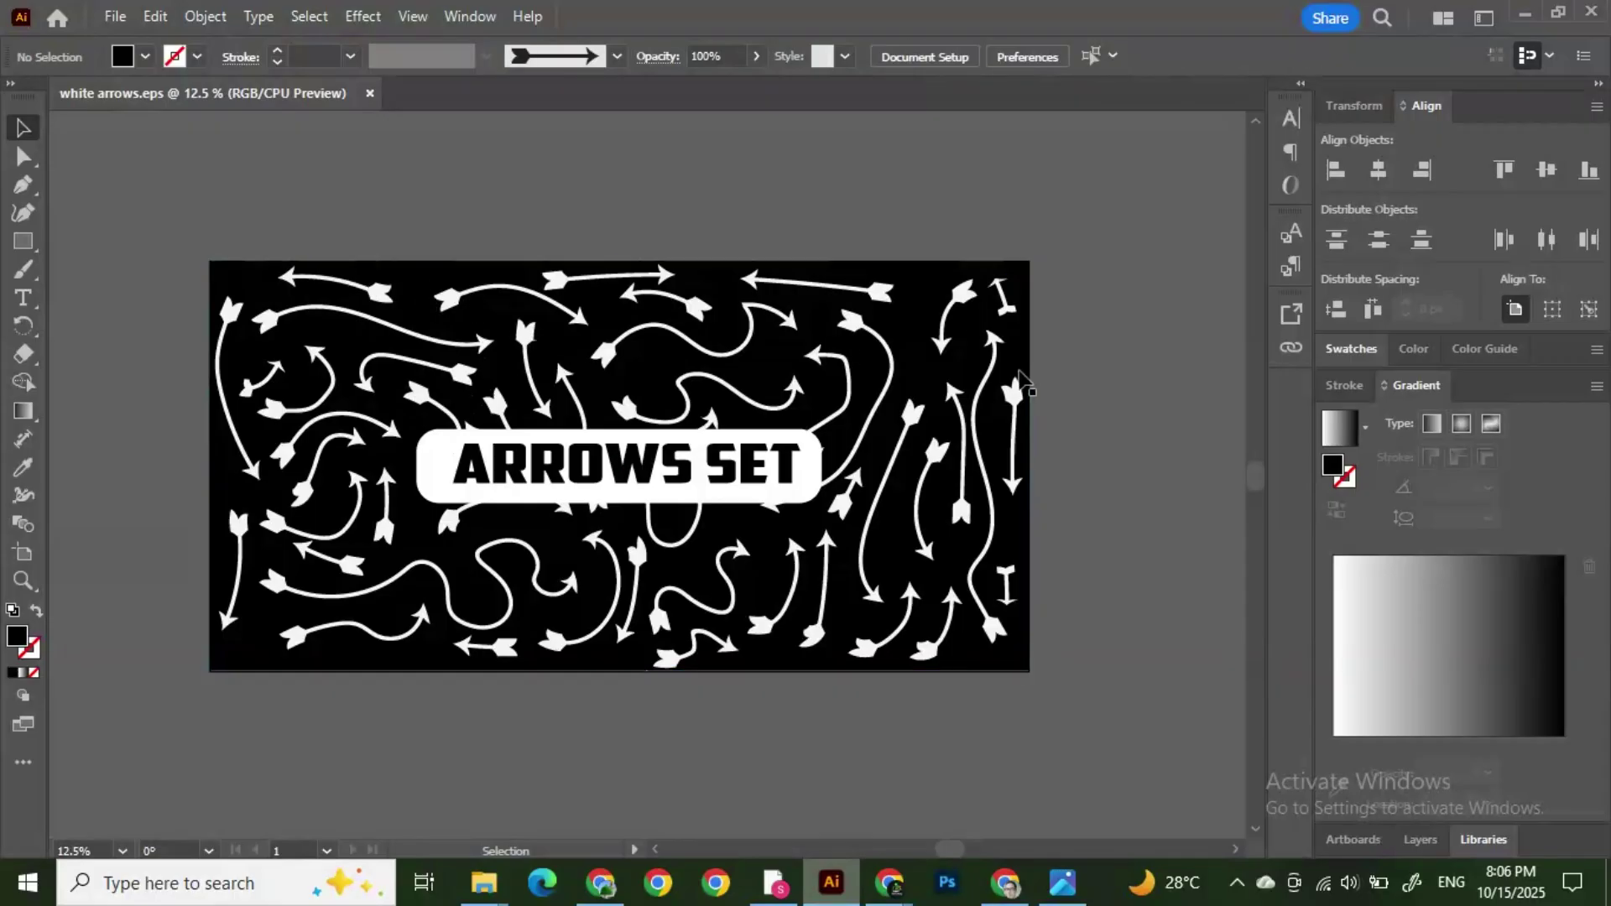
Step: Create a new 4000 × 2000 px landscape document in RGB color mode with one artboard
{"action": "left_click", "coordinate": [113, 19]}
{"action": "left_click", "coordinate": [525, 163]}
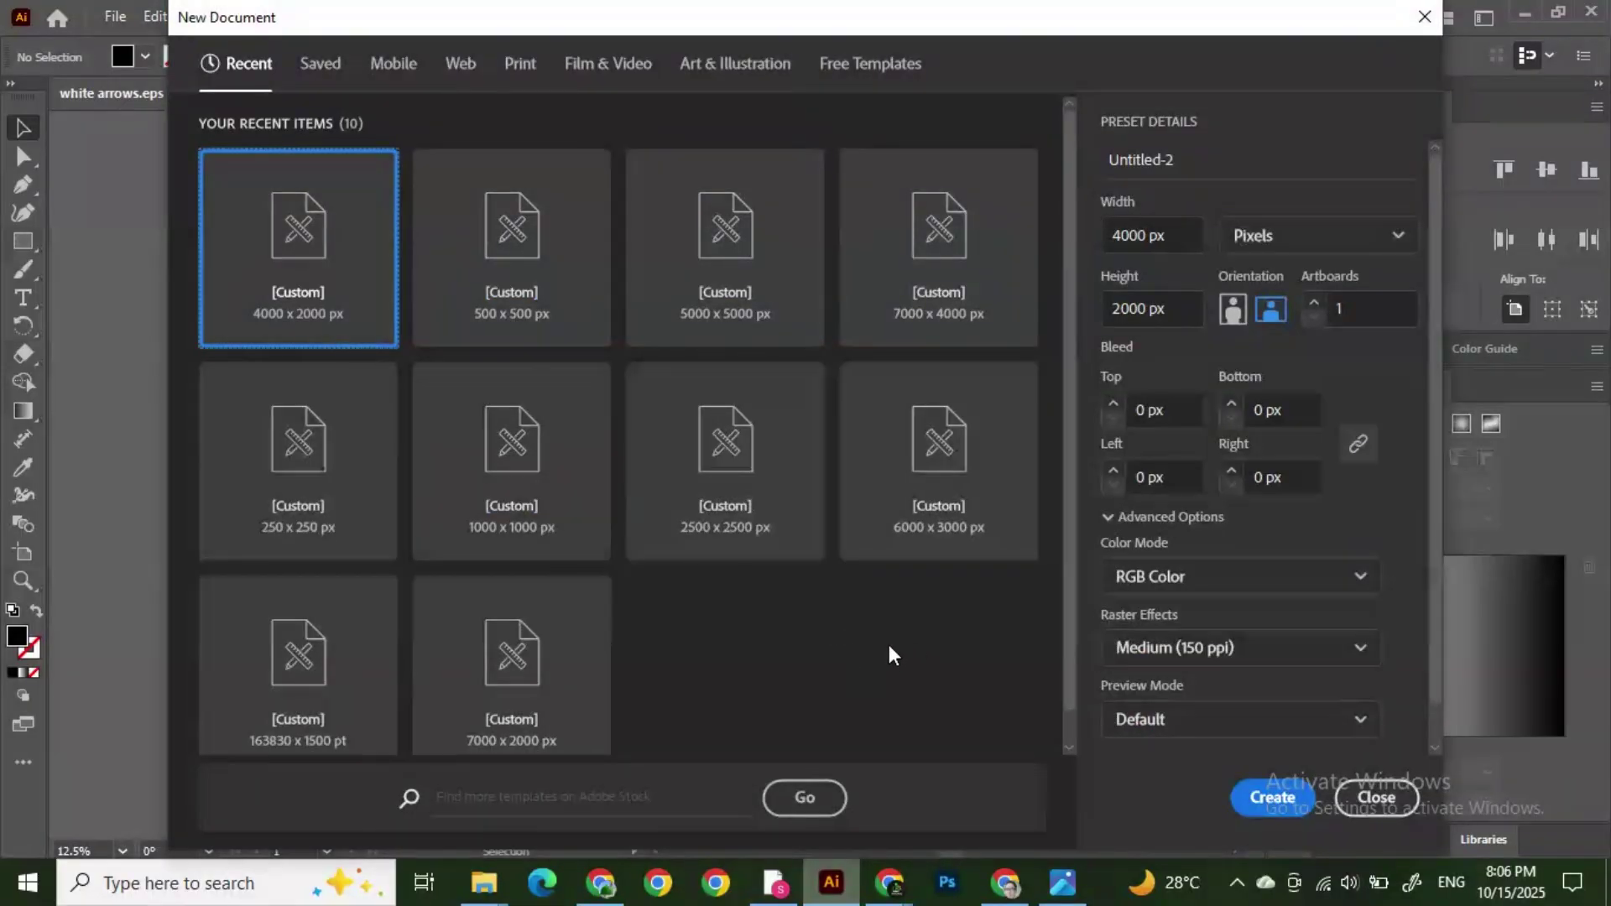
{"action": "left_click", "coordinate": [1100, 236]}
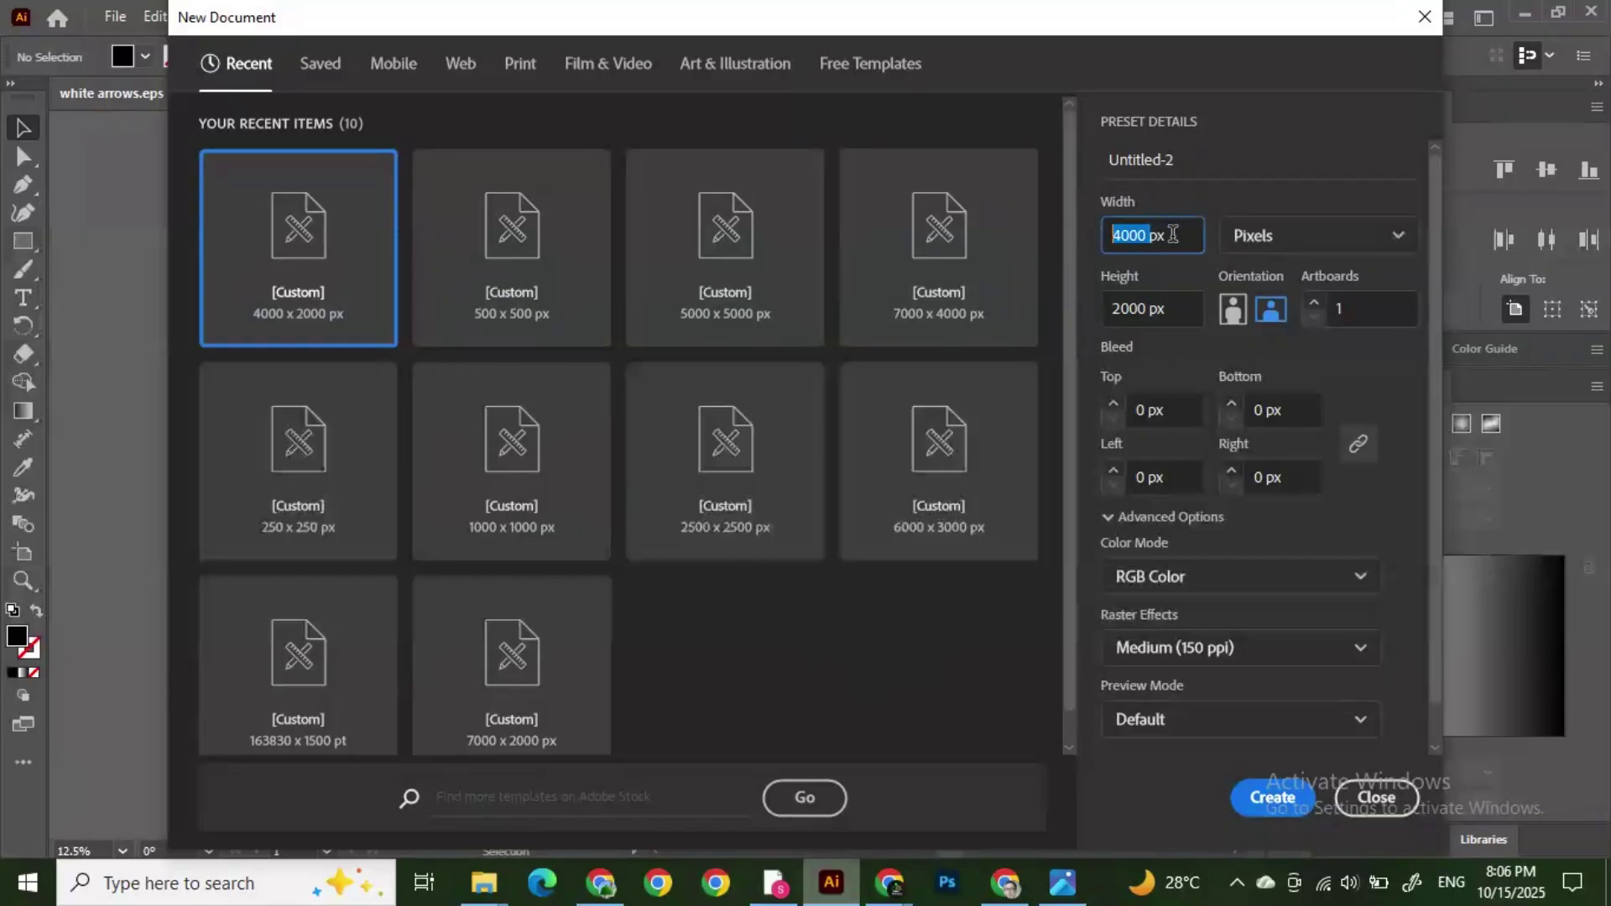
{"action": "left_click", "coordinate": [1173, 234]}
{"action": "left_click_drag", "start_coordinate": [1148, 309], "coordinate": [1154, 379]}
{"action": "left_click", "coordinate": [1275, 798]}
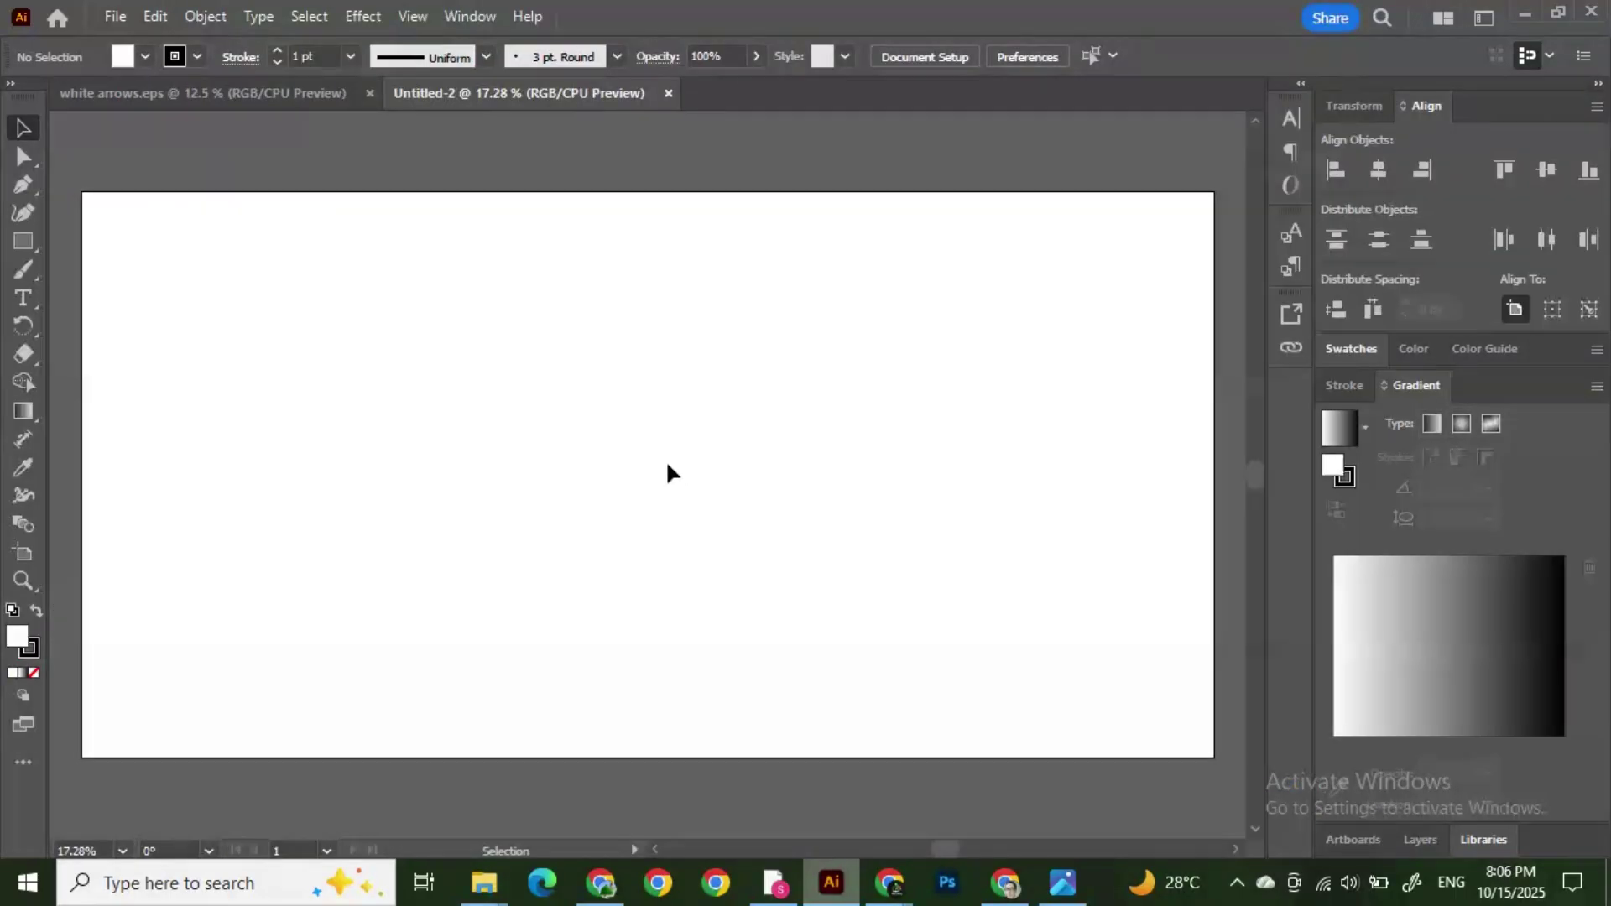
{"action": "scroll", "coordinate": [621, 451], "scroll_direction": "down", "scroll_amount": 1}
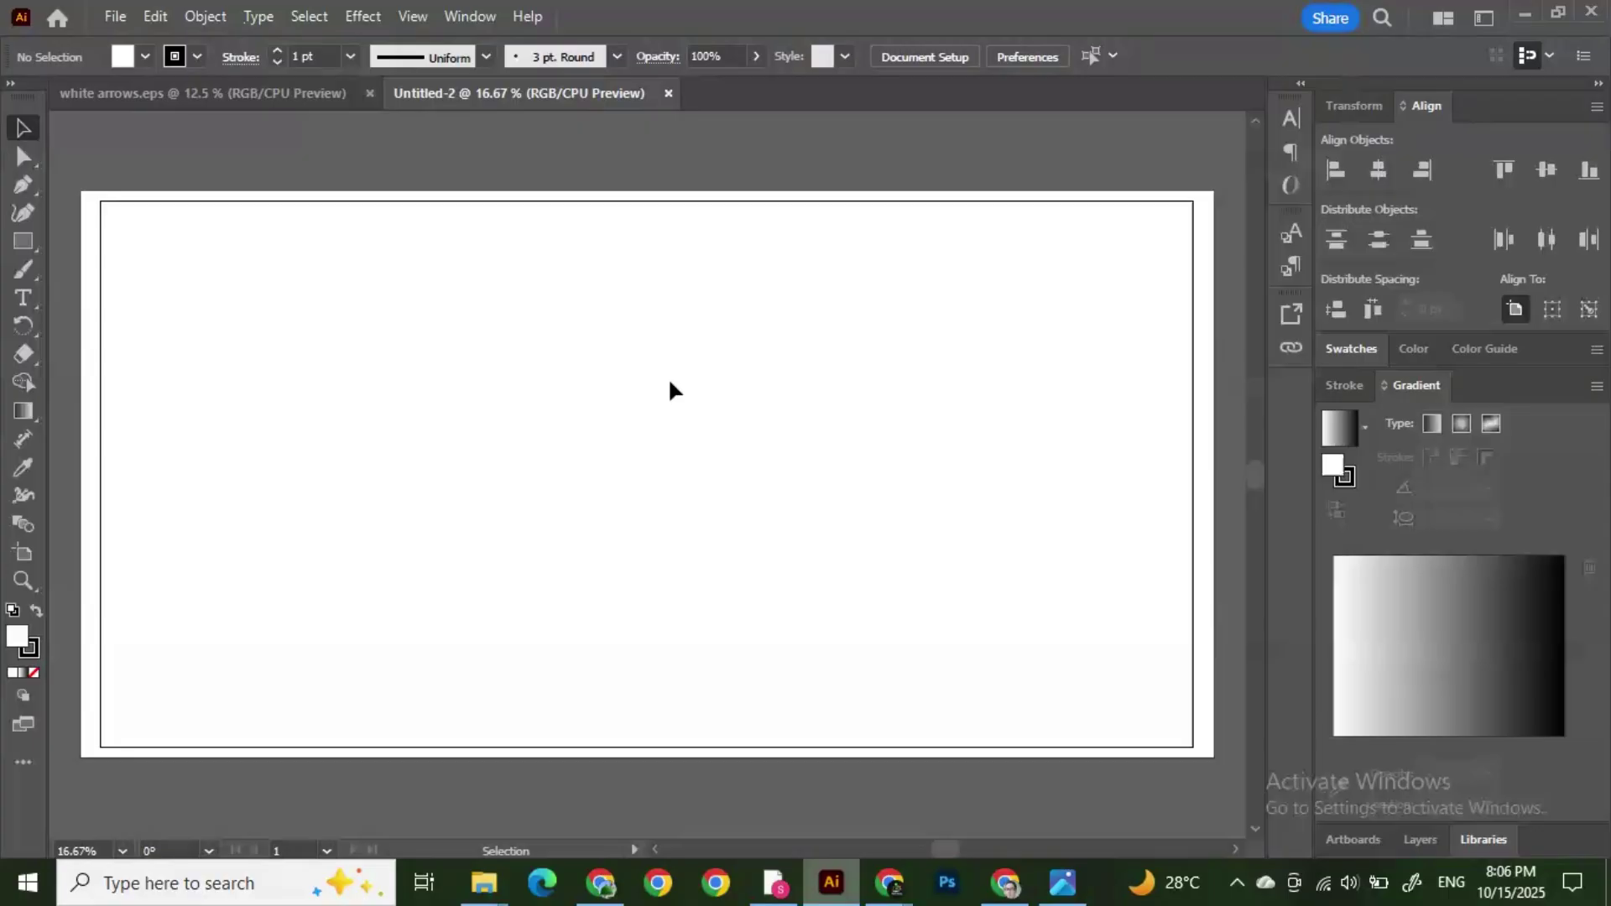
{"action": "scroll", "coordinate": [764, 406], "scroll_direction": "down", "scroll_amount": 1}
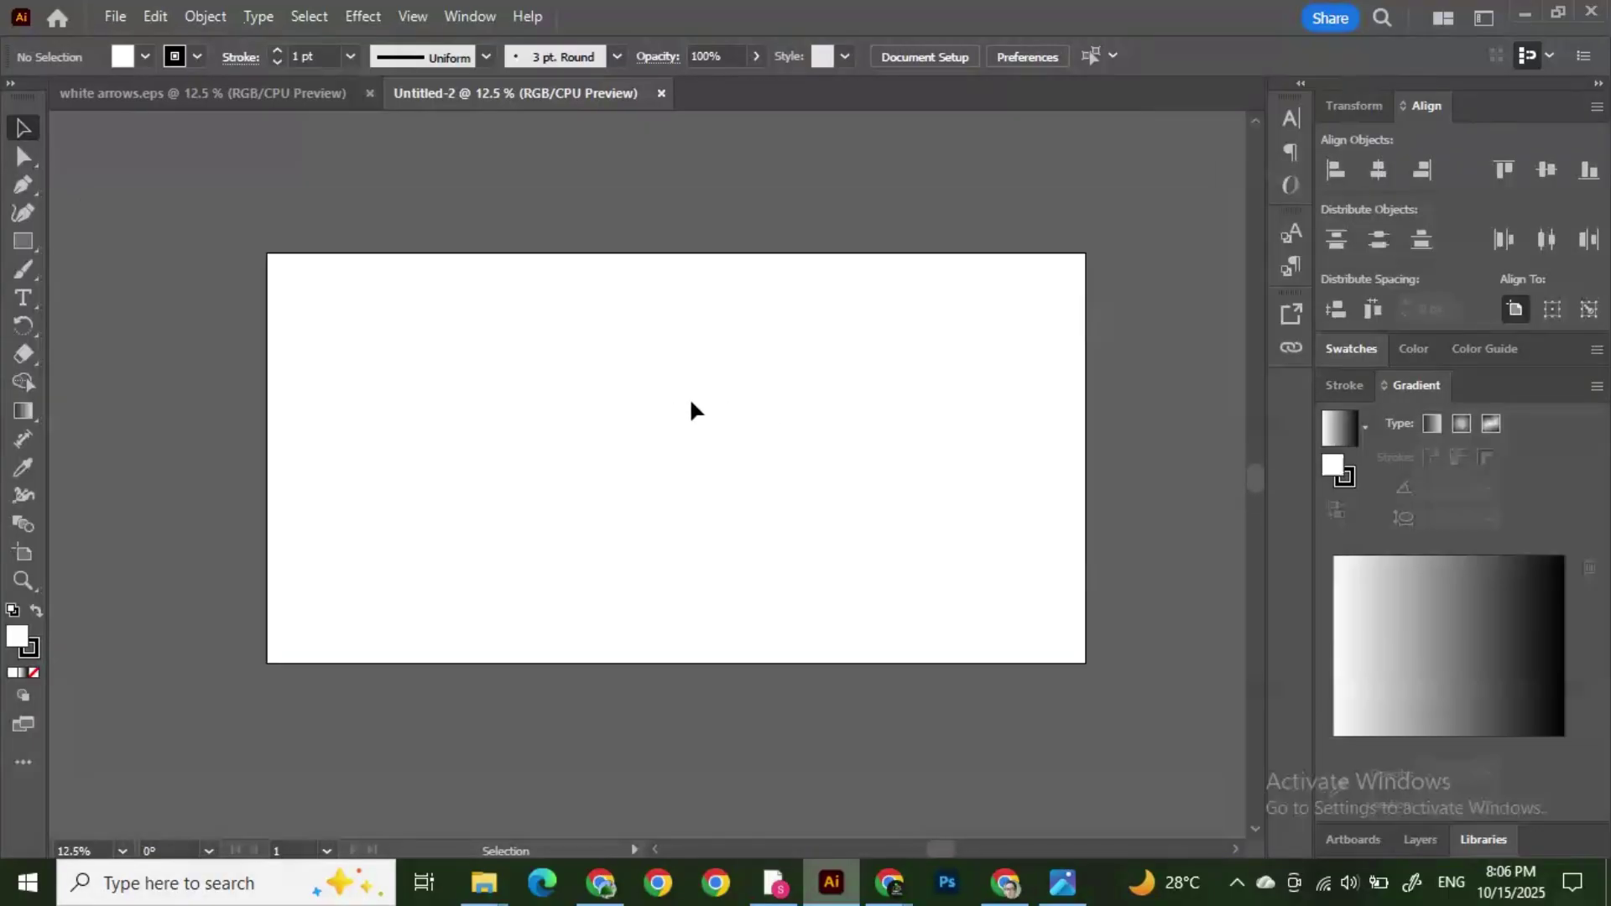
{"action": "scroll", "coordinate": [691, 409], "scroll_direction": "up", "scroll_amount": 1}
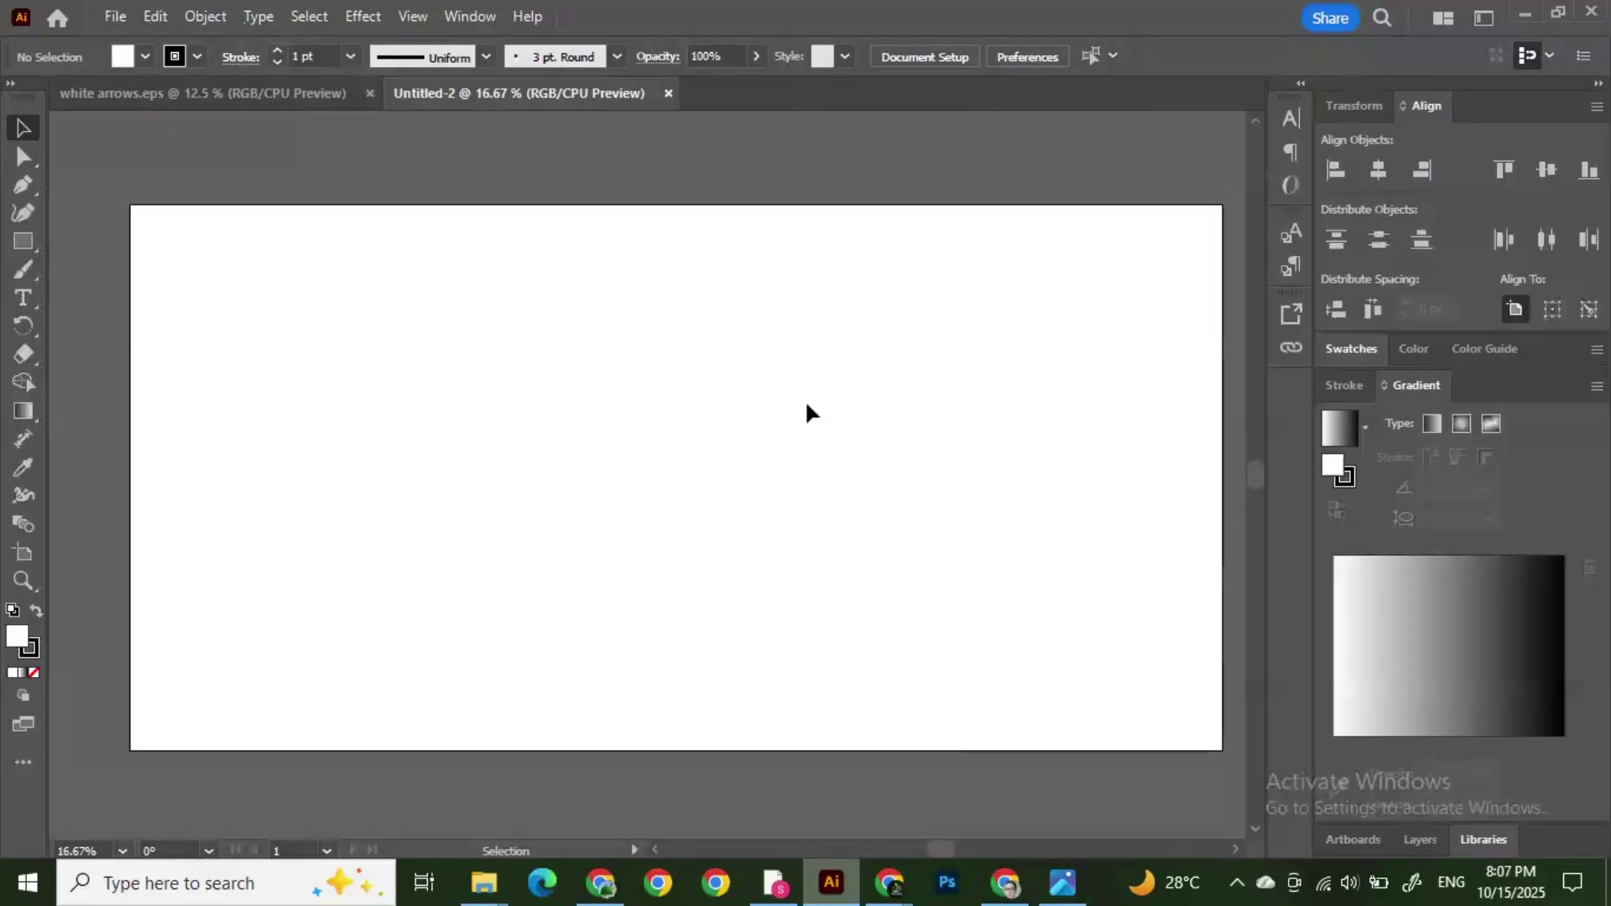
Step: Return to white arrows.eps and examine the black background rectangle behind the arrows
{"action": "left_click", "coordinate": [213, 96]}
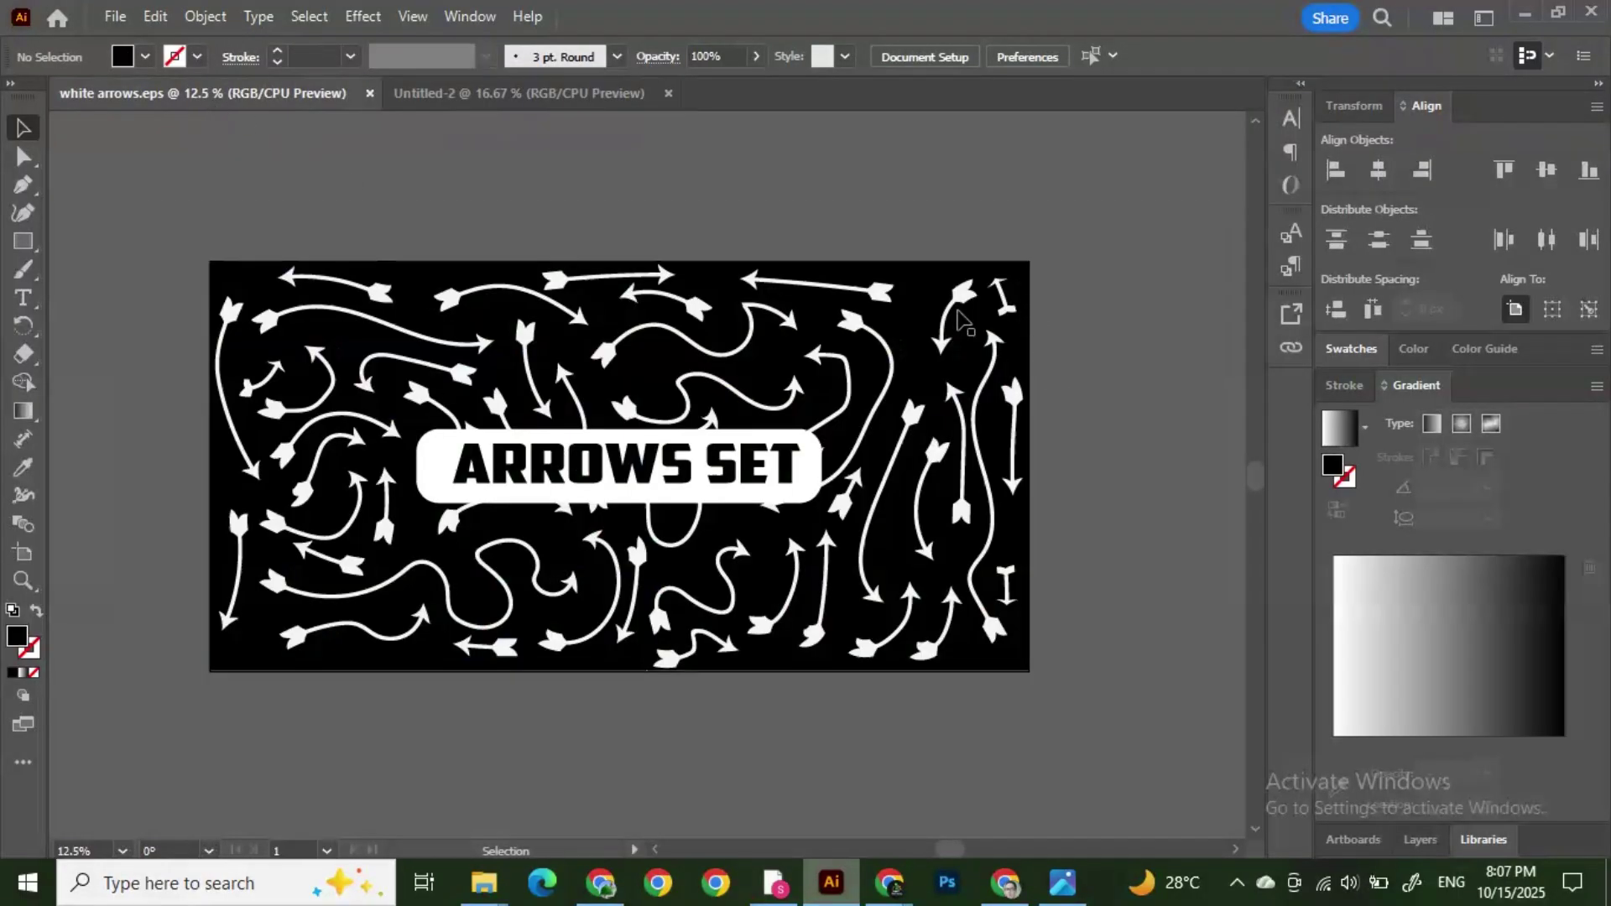
{"action": "left_click", "coordinate": [926, 306]}
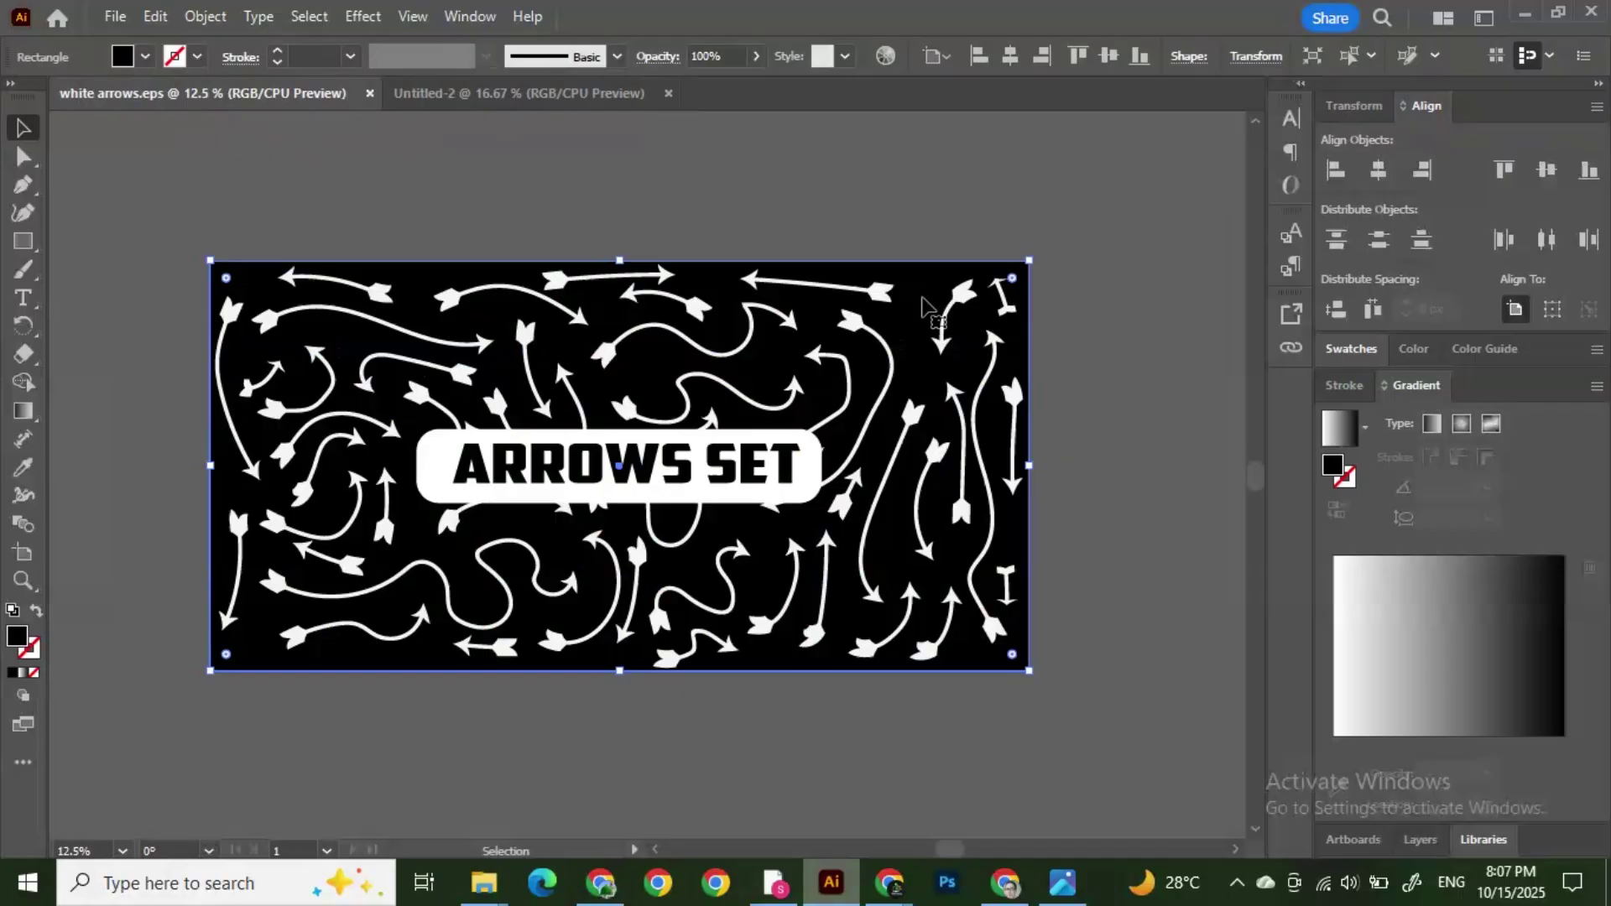
{"action": "left_click", "coordinate": [1050, 326]}
{"action": "left_click", "coordinate": [1010, 298]}
{"action": "left_click", "coordinate": [1062, 302]}
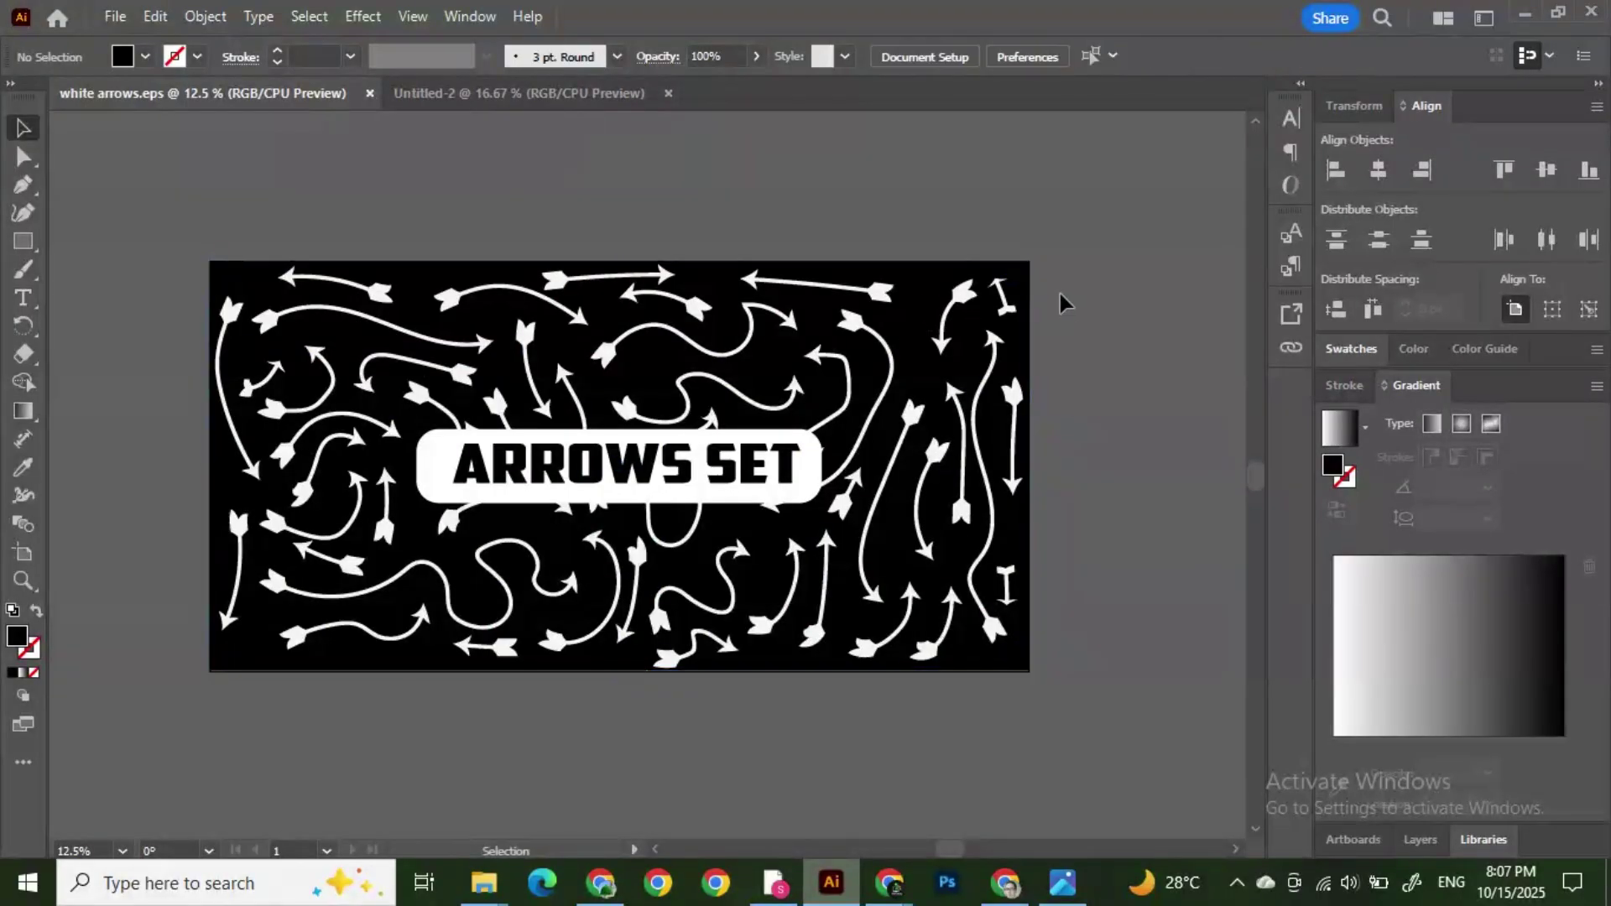
Step: In the new blank document, draw a rectangle about 3936 × 1906 px just inside the artboard edges and fill it black
{"action": "left_click", "coordinate": [529, 106]}
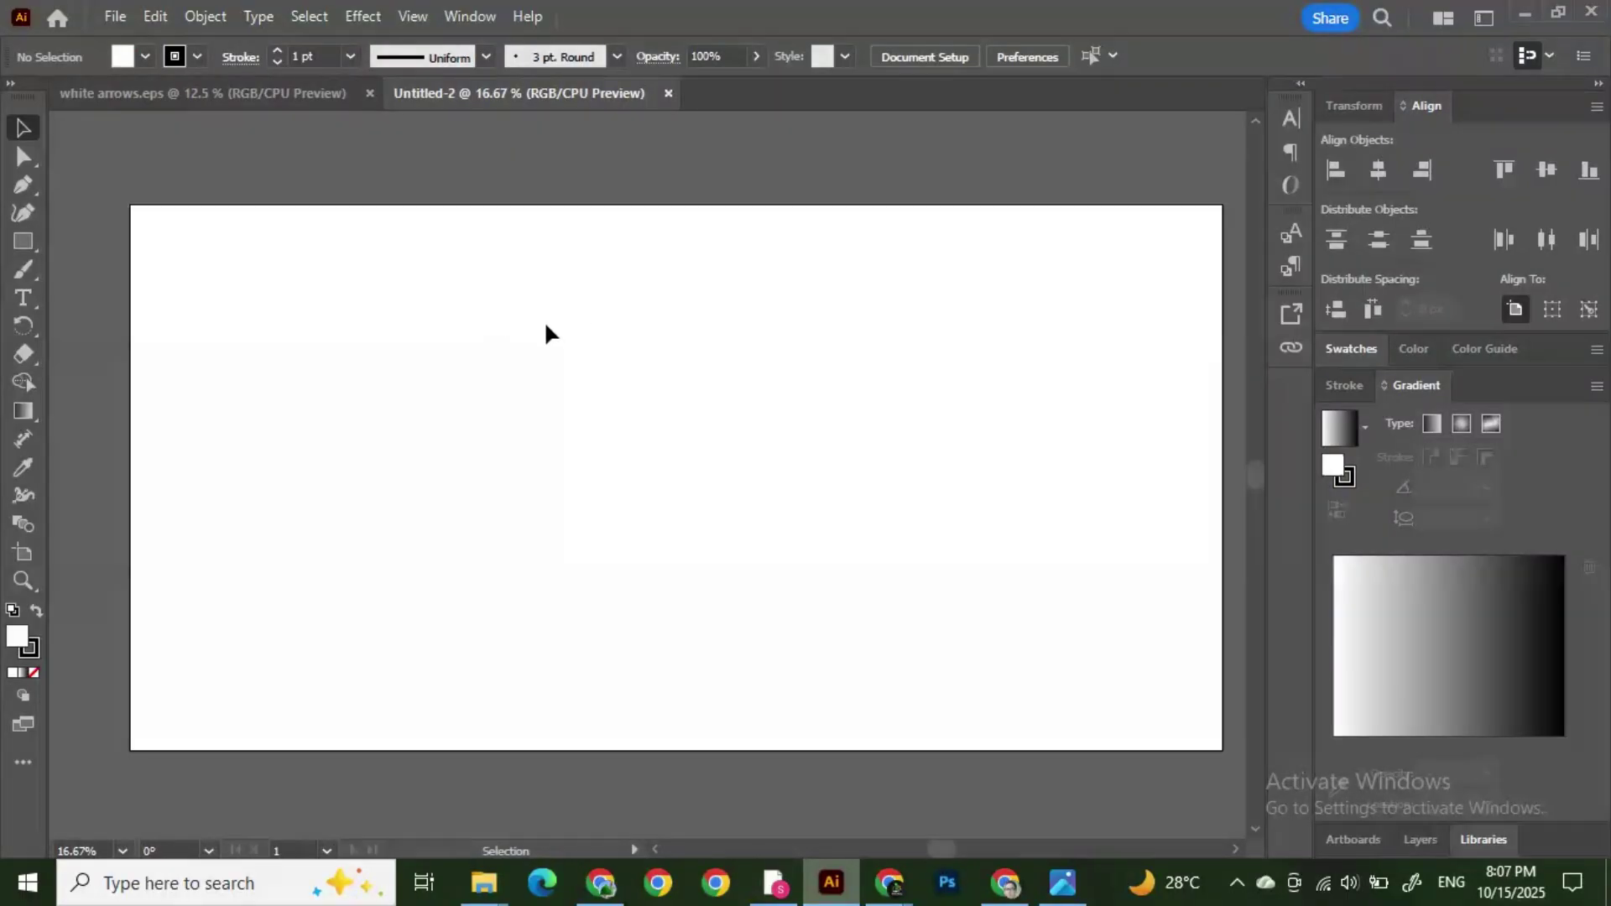
{"action": "left_click", "coordinate": [20, 246]}
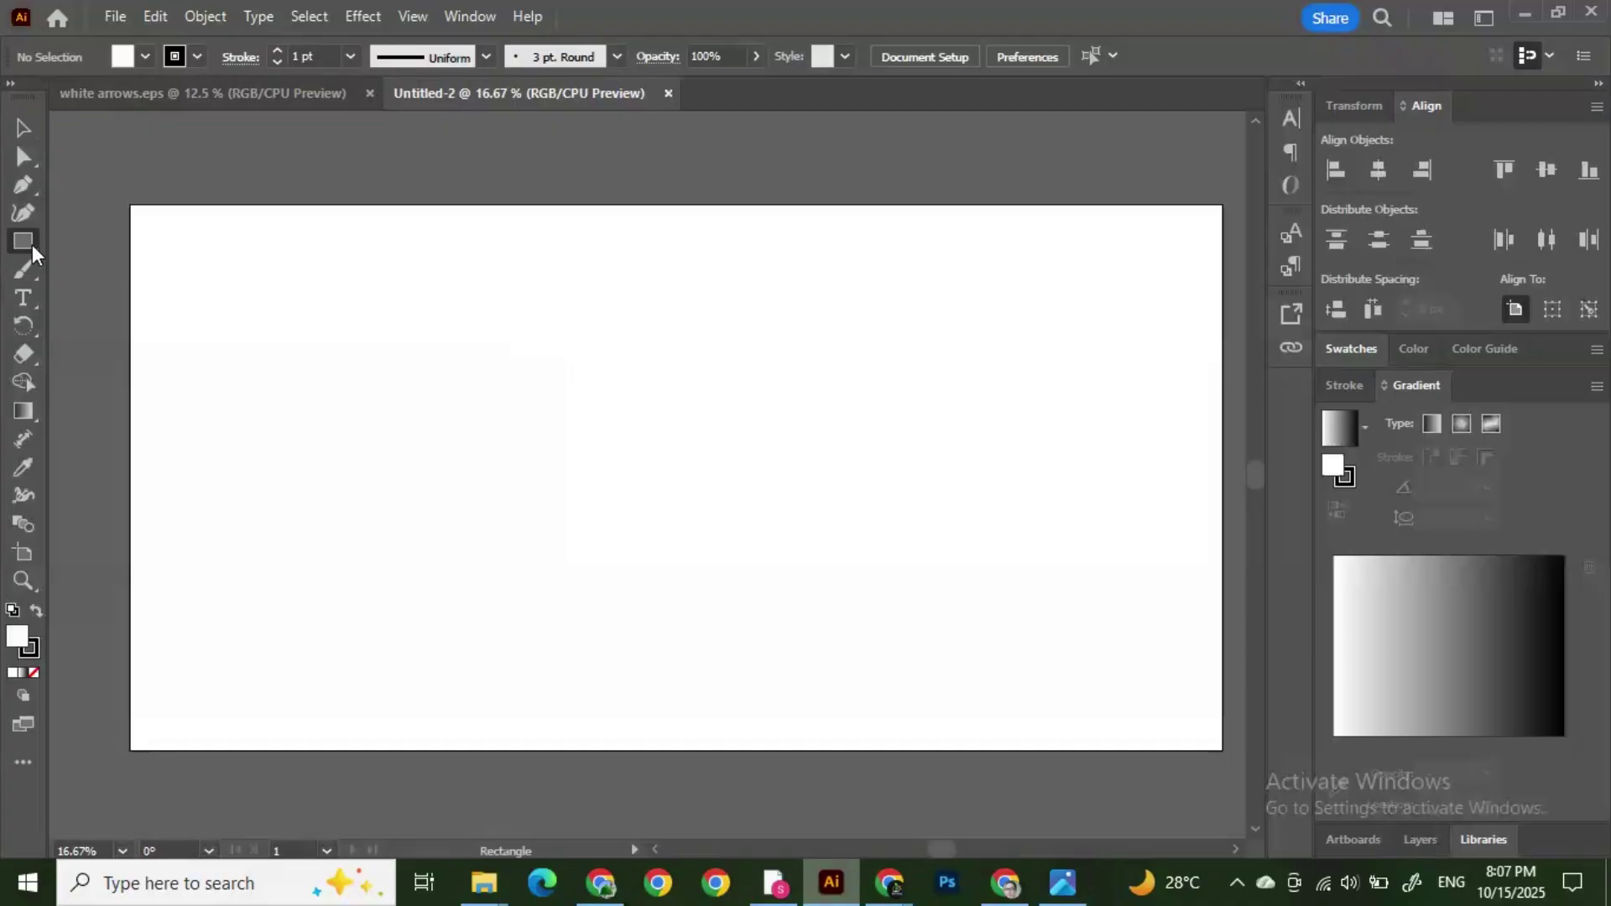
{"action": "left_click_drag", "start_coordinate": [139, 220], "coordinate": [1212, 740]}
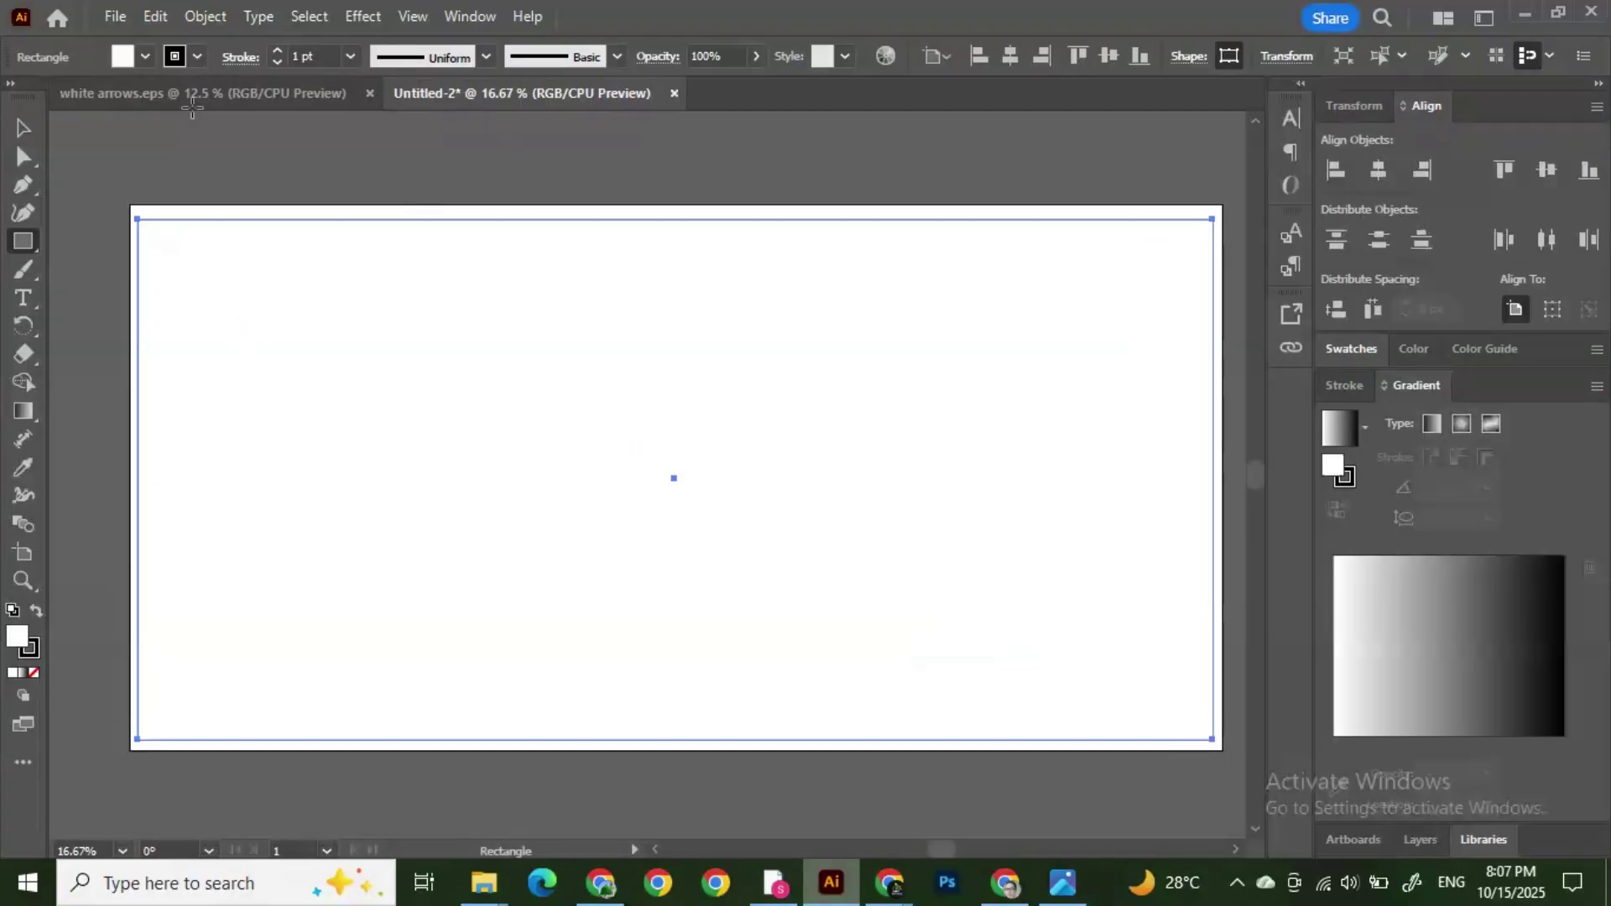
{"action": "left_click", "coordinate": [145, 57]}
{"action": "left_click", "coordinate": [63, 96]}
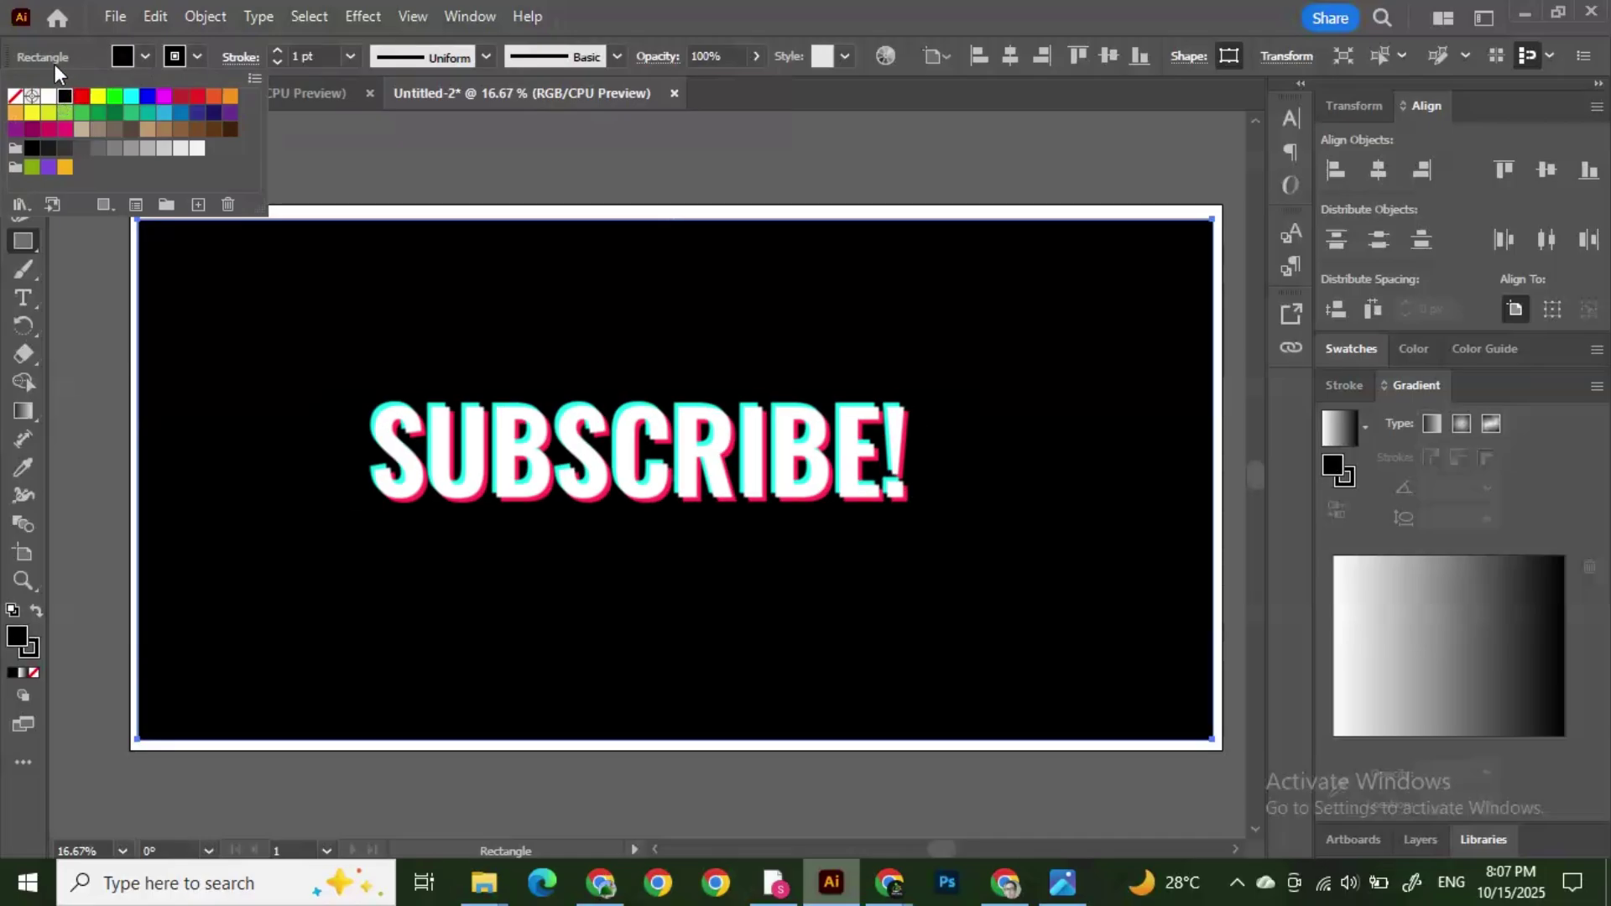
{"action": "left_click", "coordinate": [24, 126]}
{"action": "left_click", "coordinate": [216, 181]}
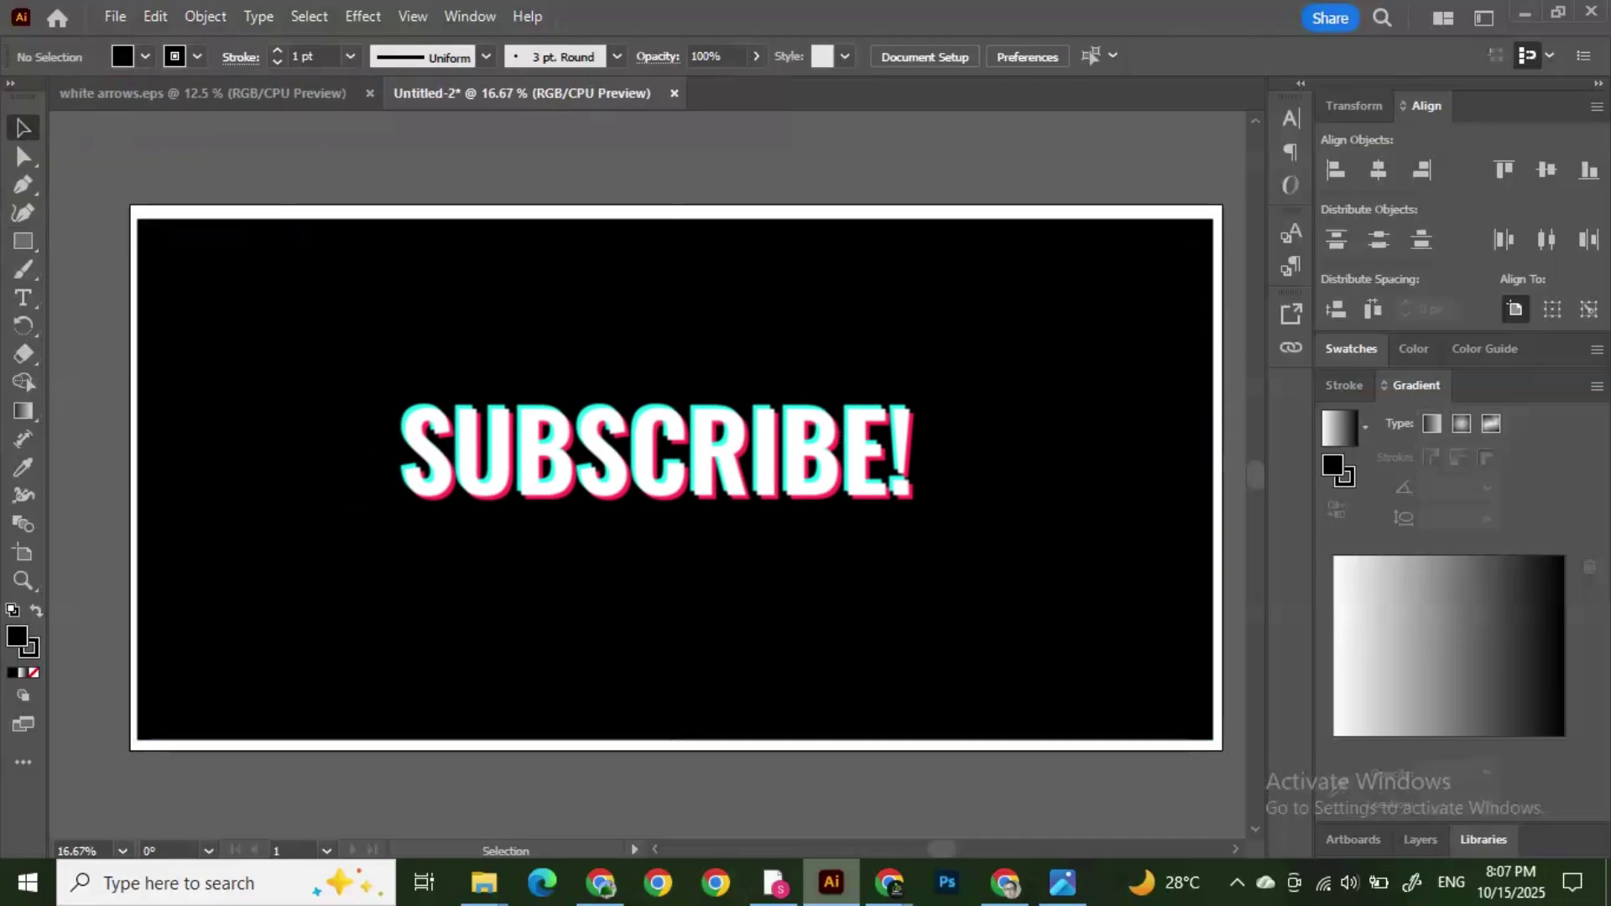
Step: Replace the freehand black rectangle with one exactly 4000 px wide and 2000 px high
{"action": "left_click", "coordinate": [838, 435]}
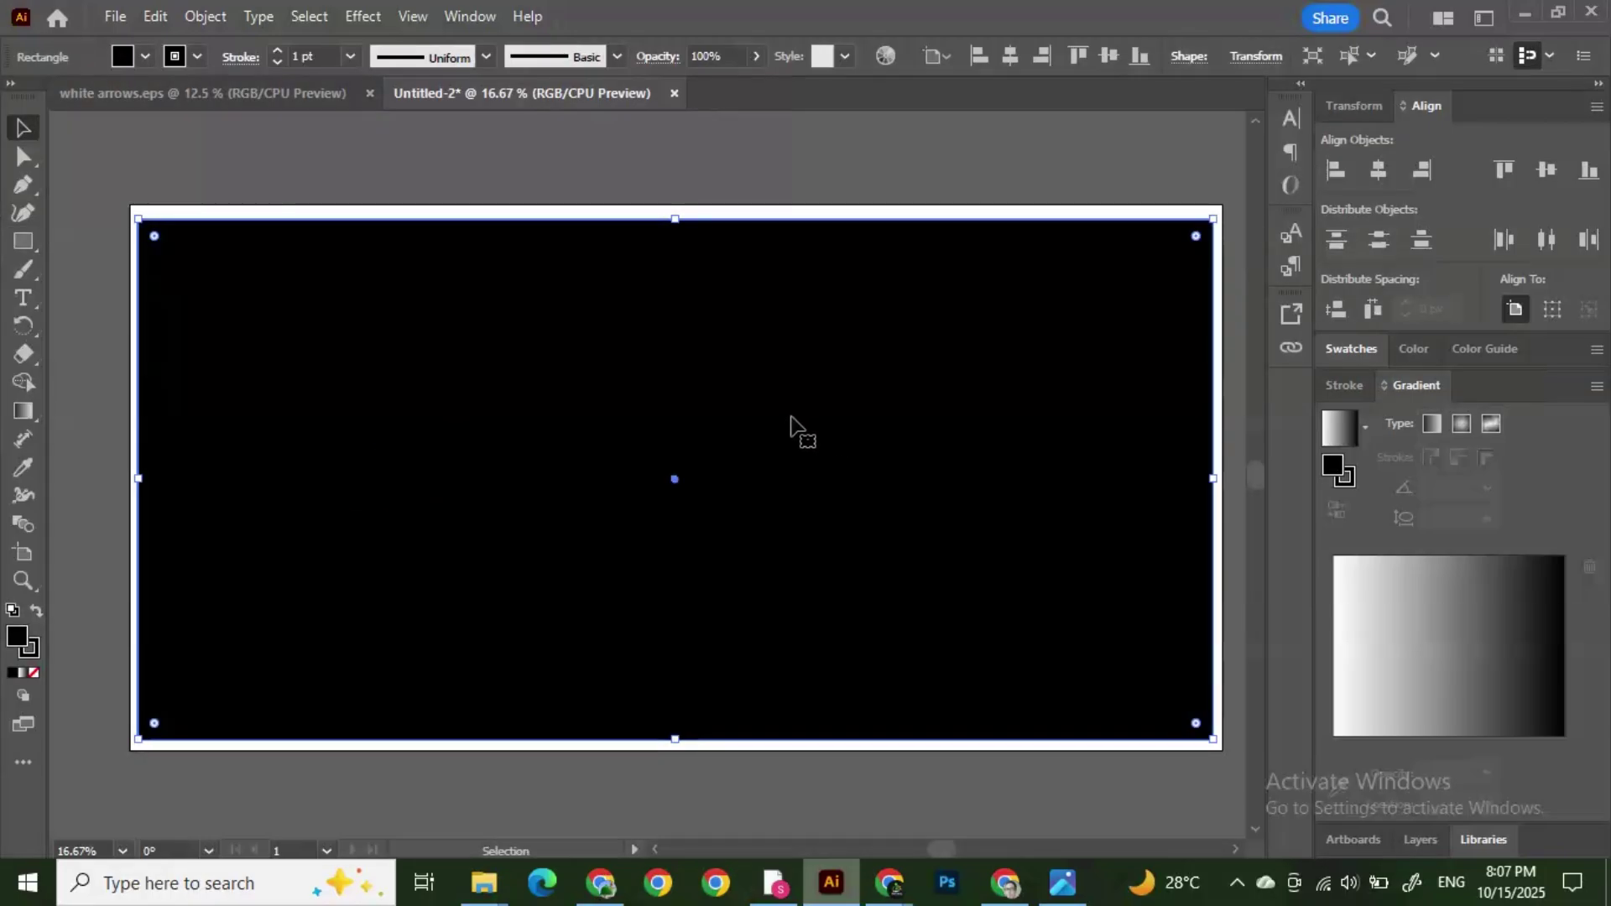
{"action": "key", "text": "Delete"}
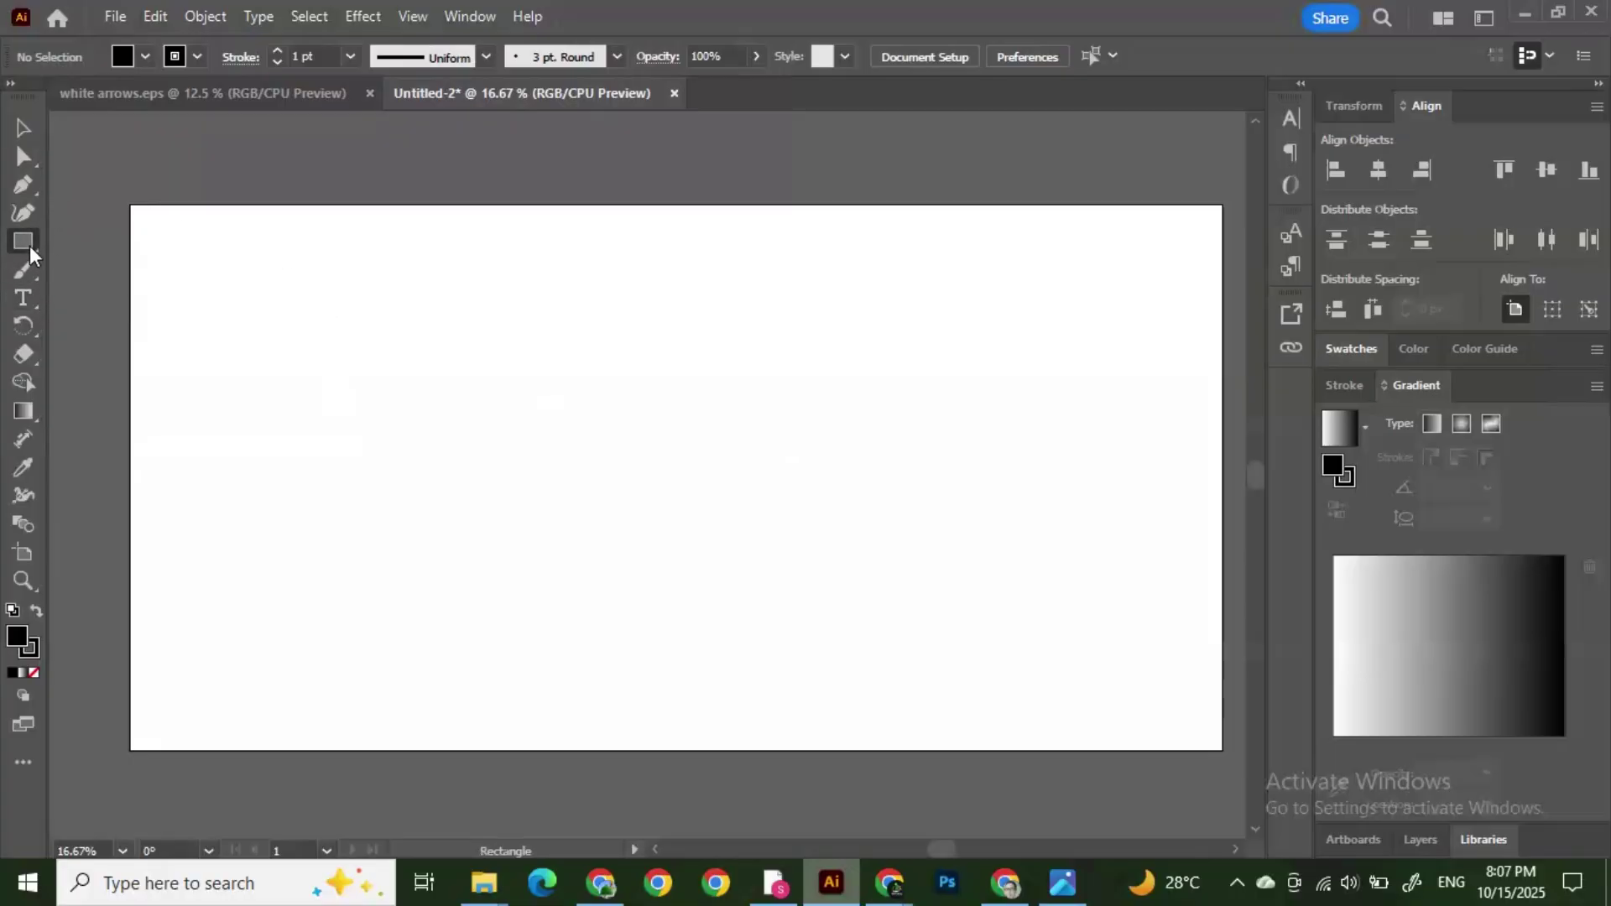
{"action": "left_click", "coordinate": [316, 293]}
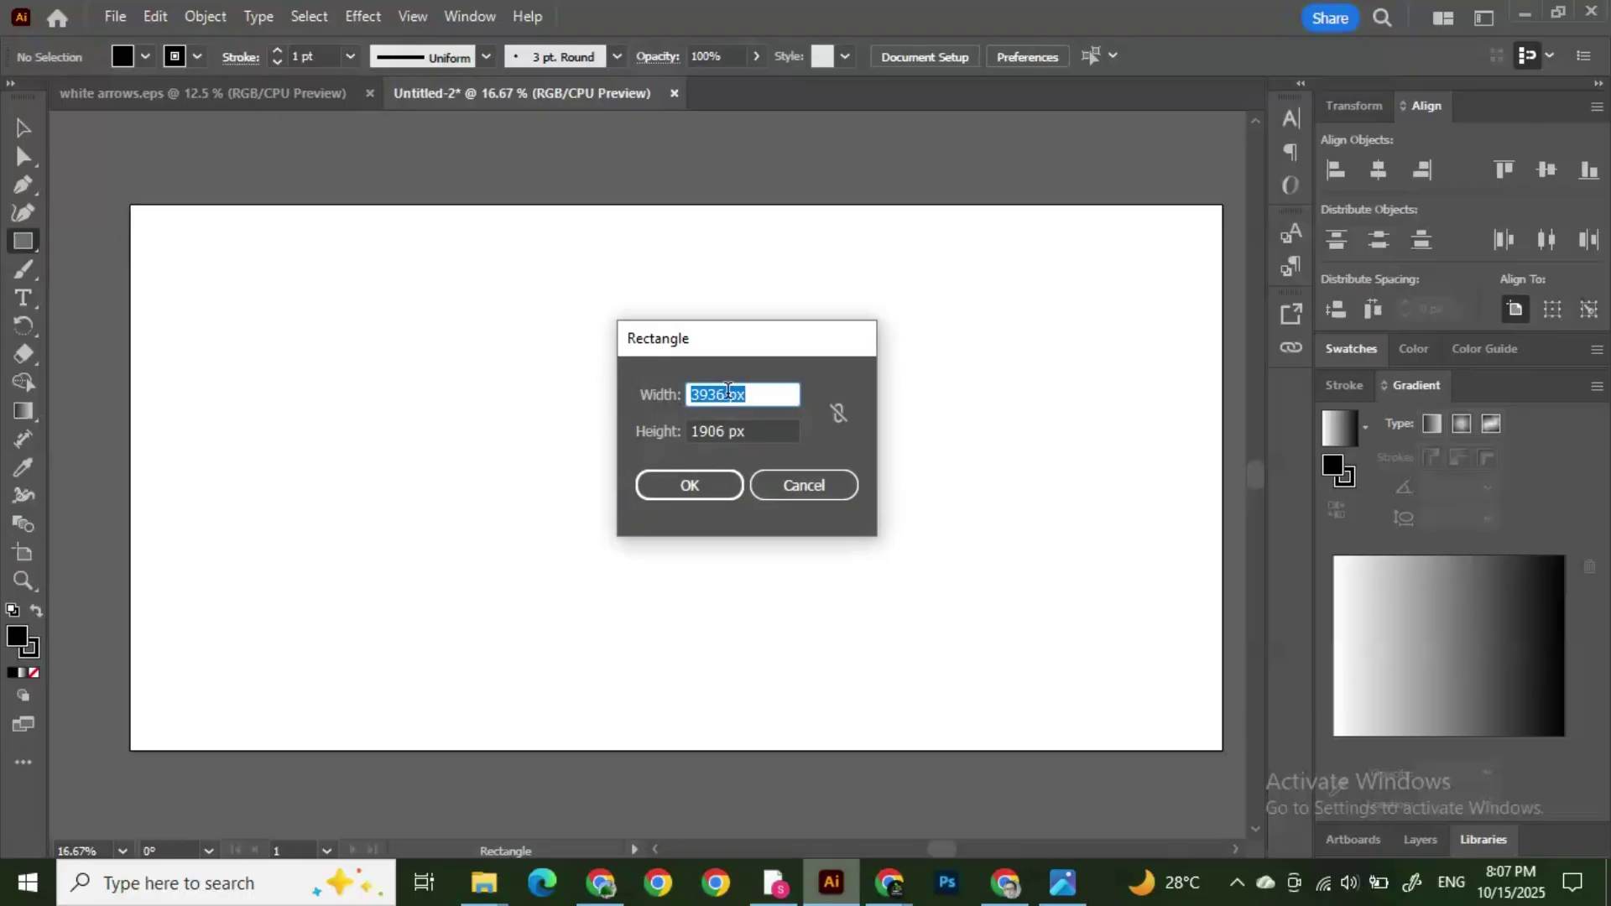
{"action": "type", "text": "4000"}
{"action": "left_click", "coordinate": [709, 428]}
{"action": "triple_click", "coordinate": [713, 426]}
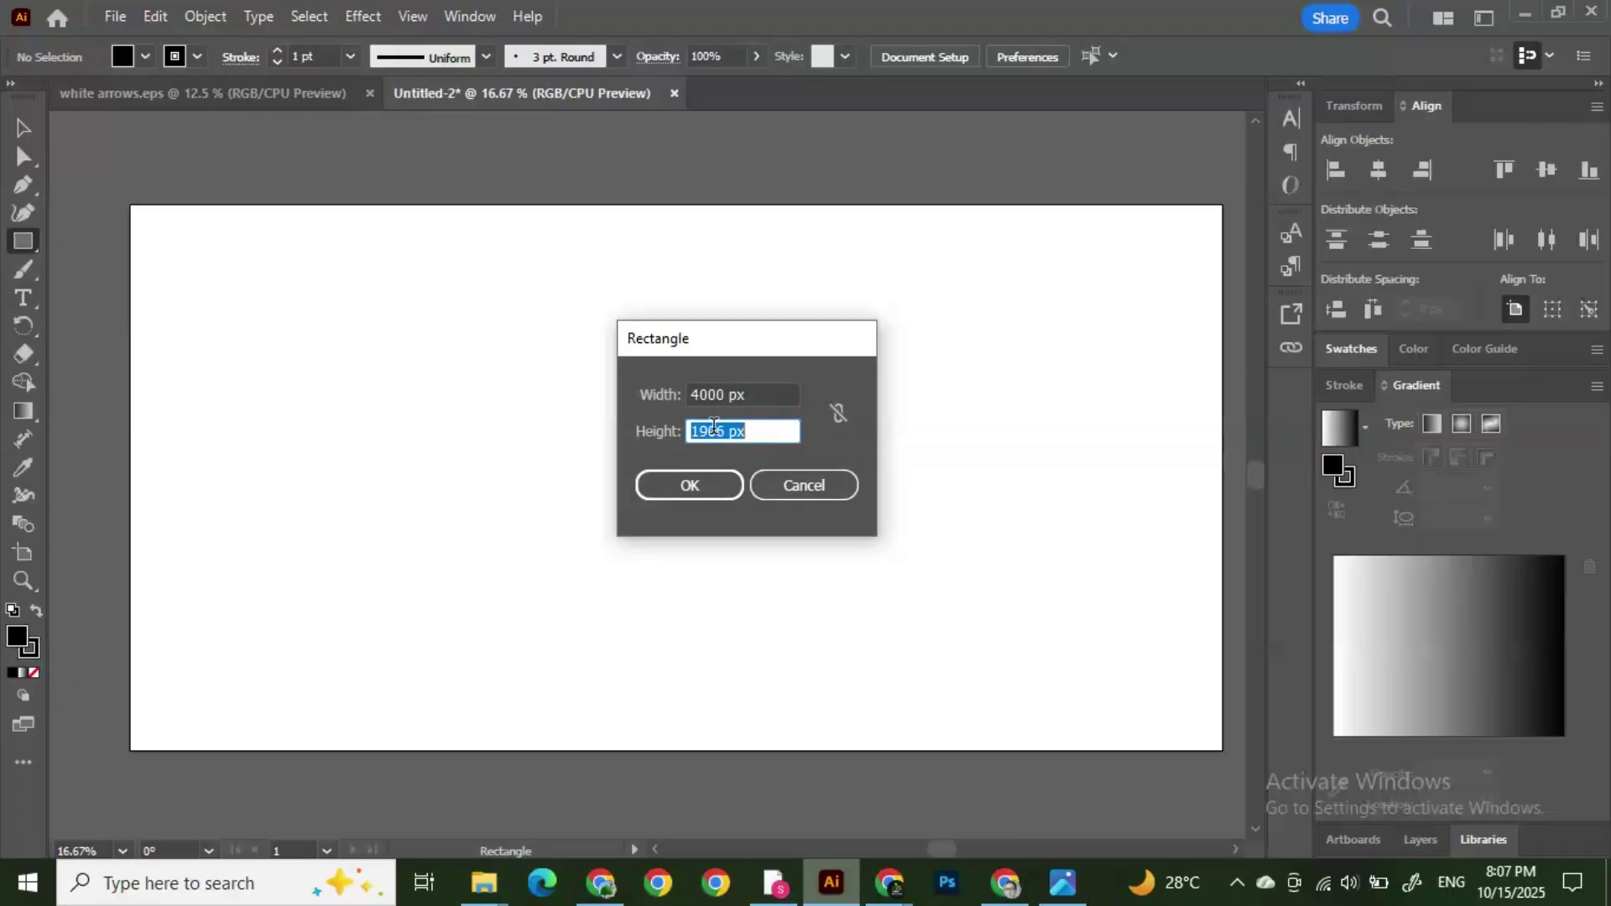
{"action": "type", "text": "2000"}
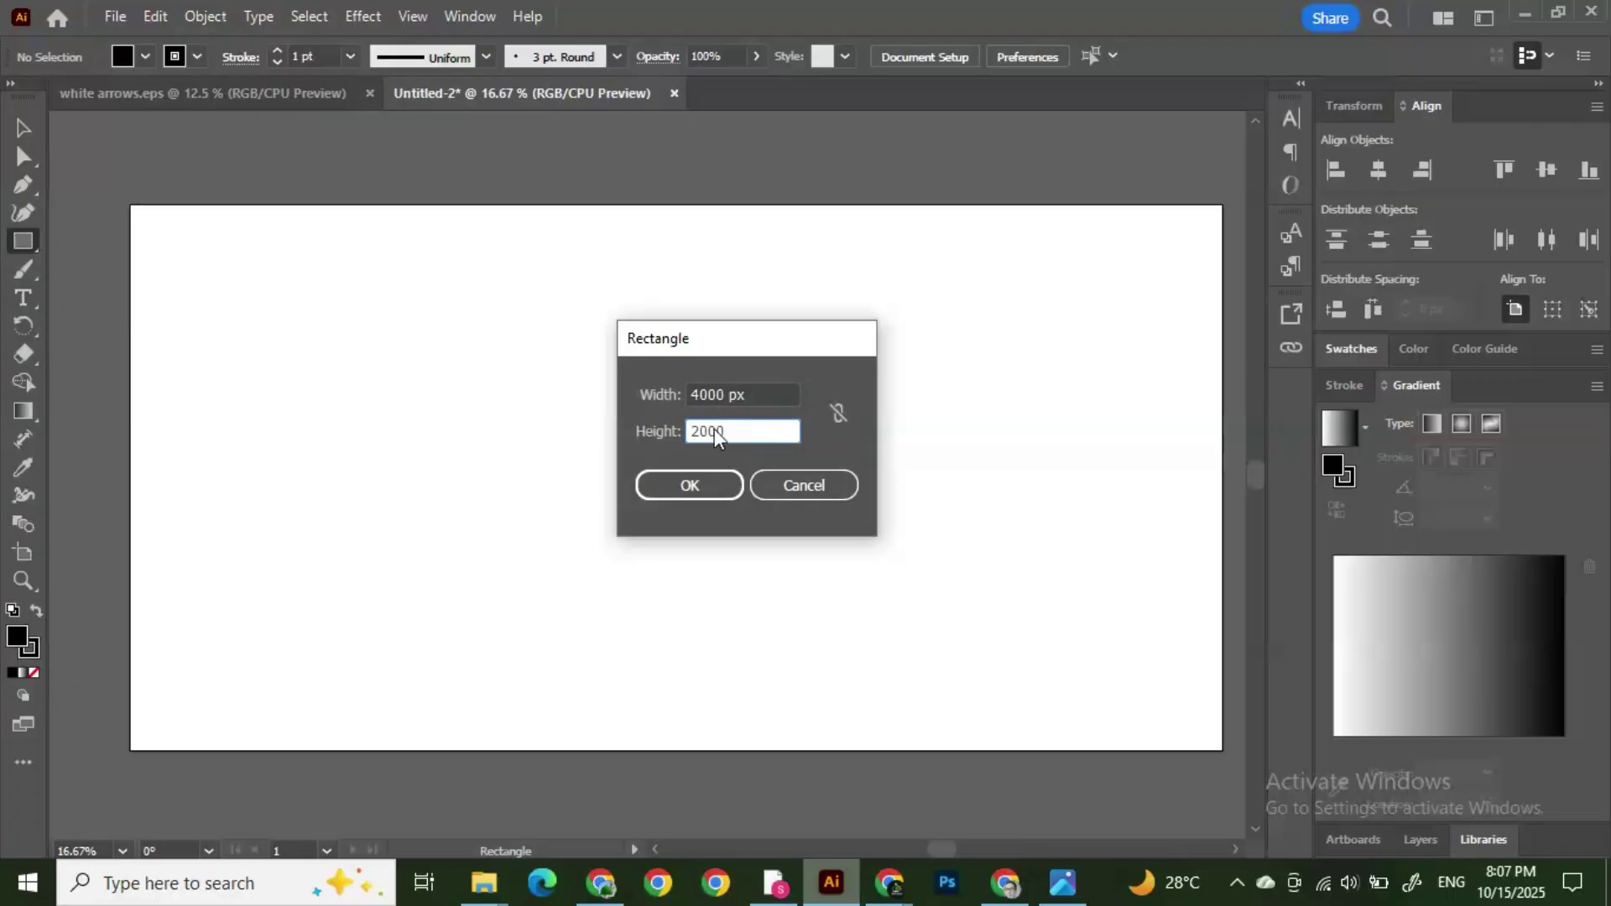
{"action": "left_click", "coordinate": [681, 485]}
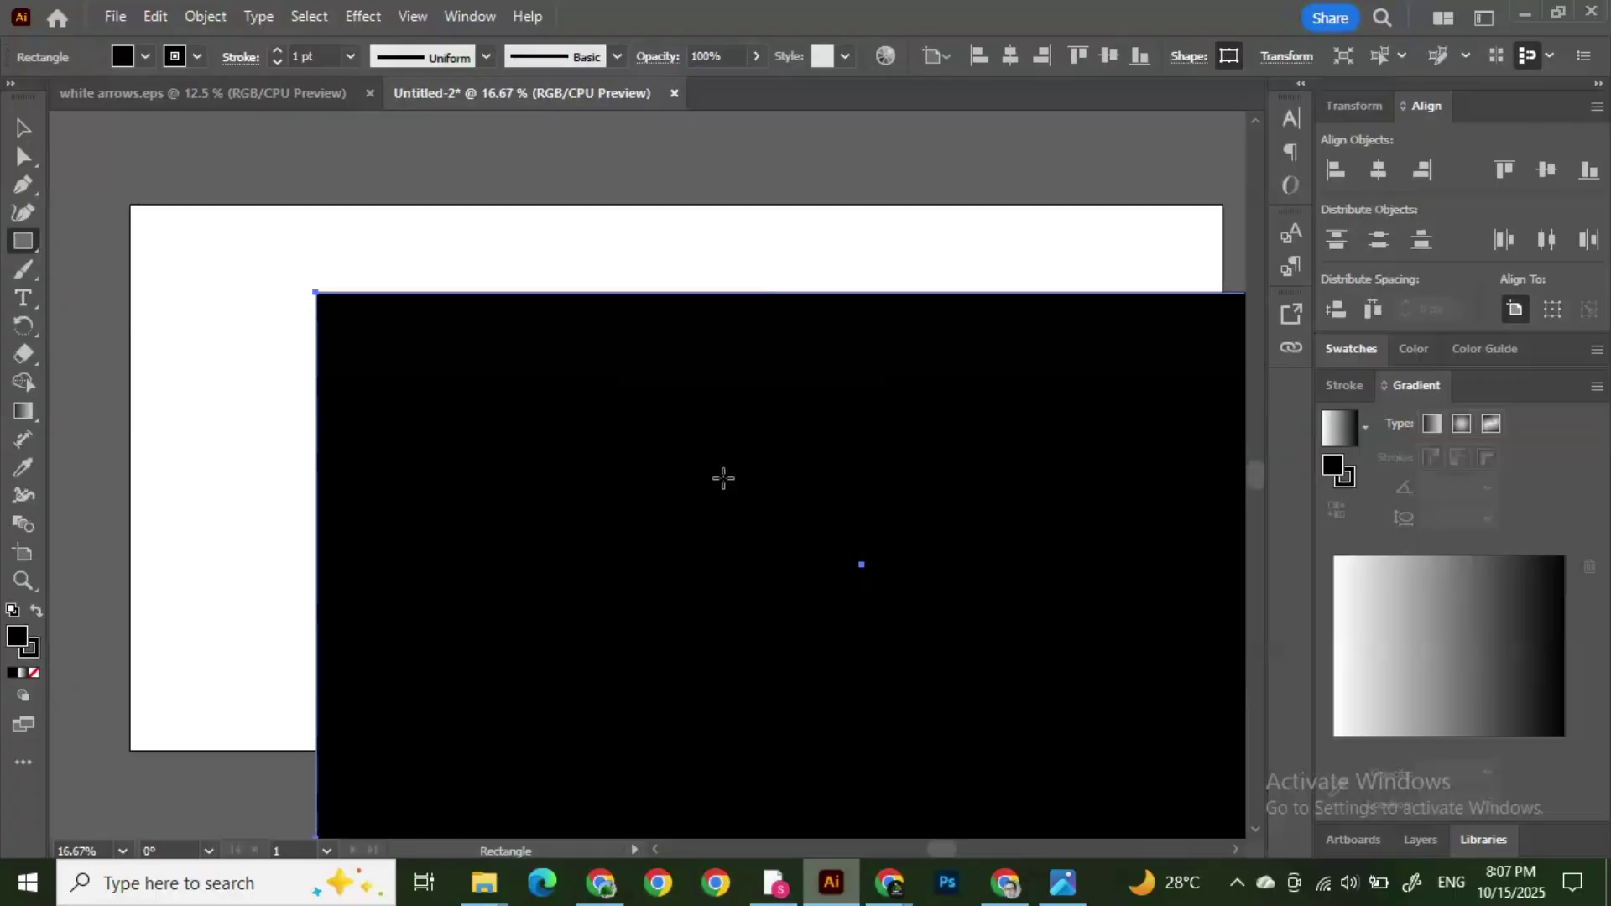
Step: Center the black rectangle horizontally on the artboard, align it to the artboard's top edge, and deselect it
{"action": "left_click", "coordinate": [1378, 170]}
{"action": "left_click", "coordinate": [1519, 166]}
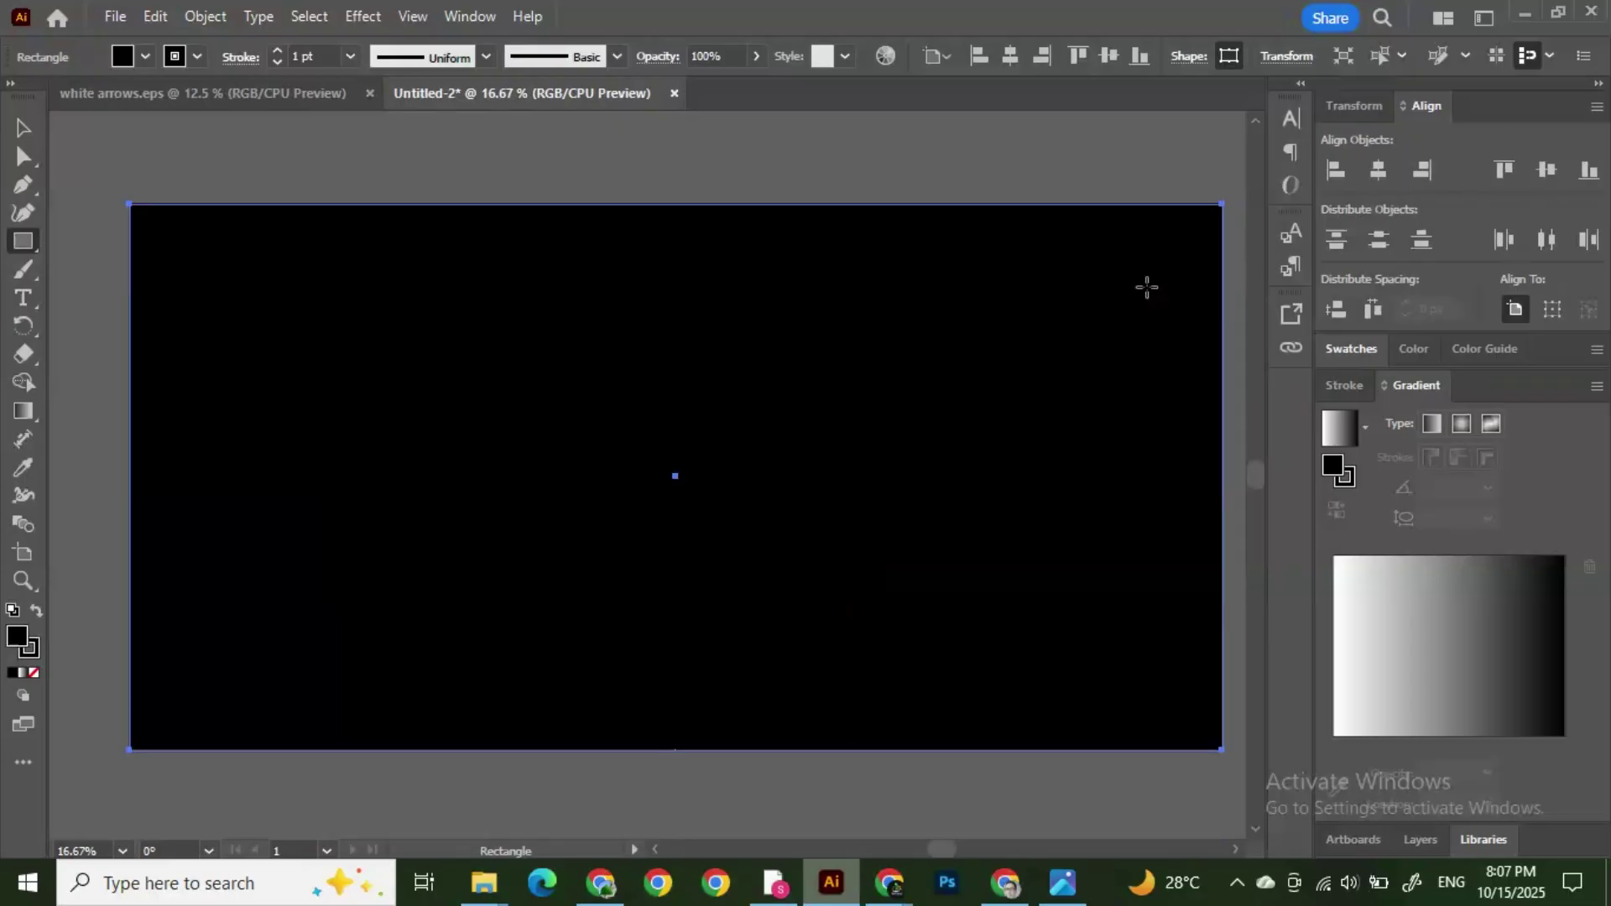
{"action": "left_click", "coordinate": [24, 129]}
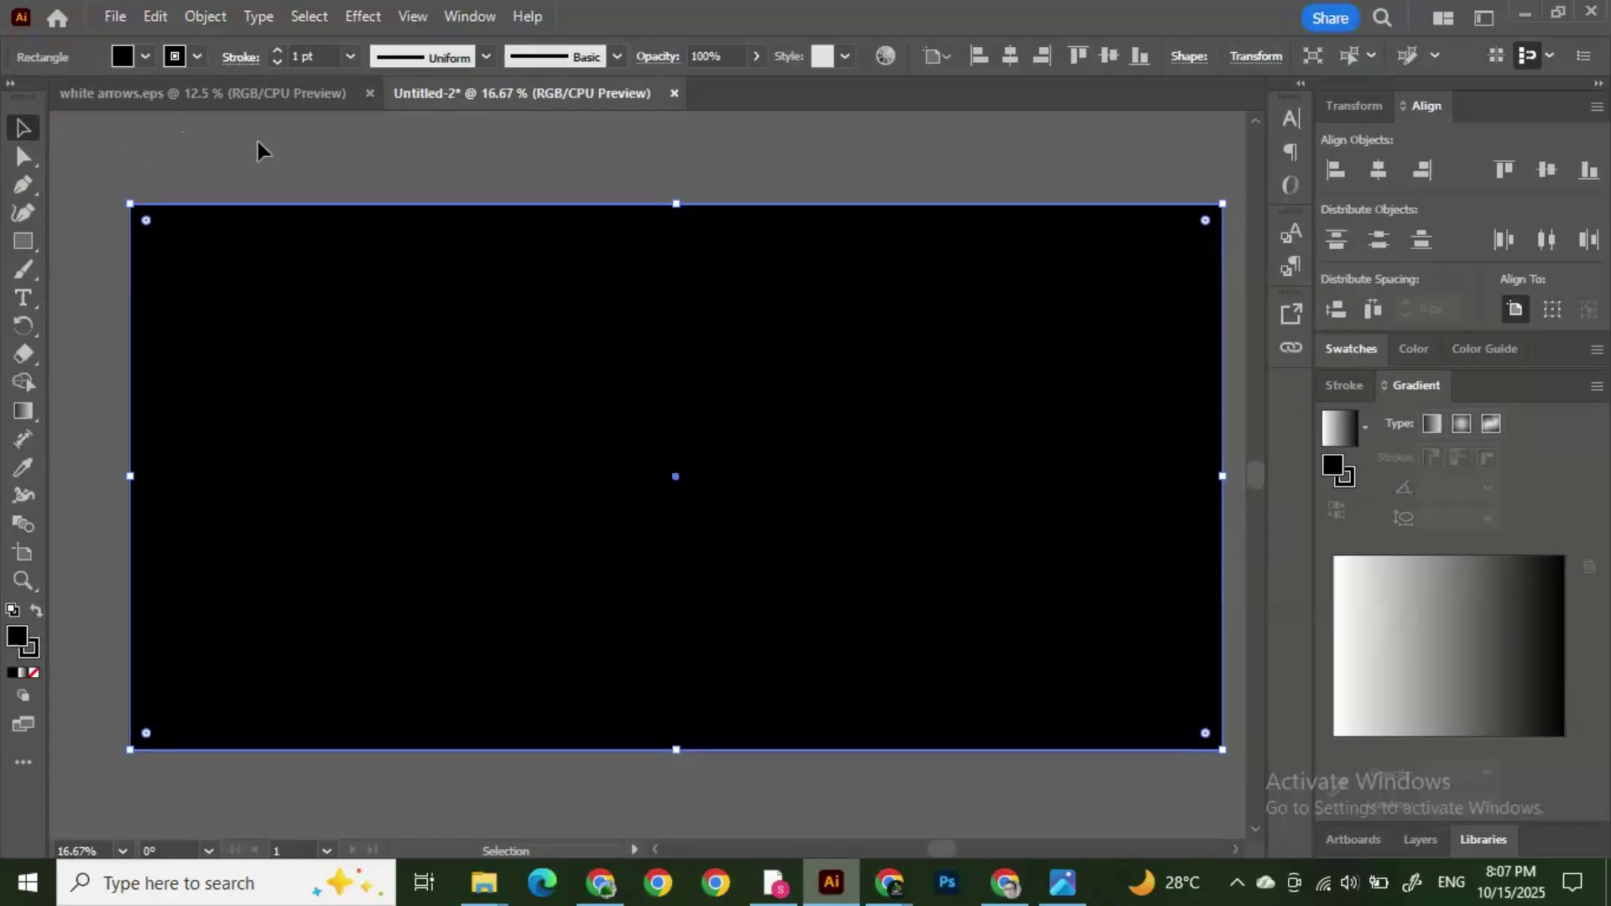
{"action": "left_click", "coordinate": [262, 150]}
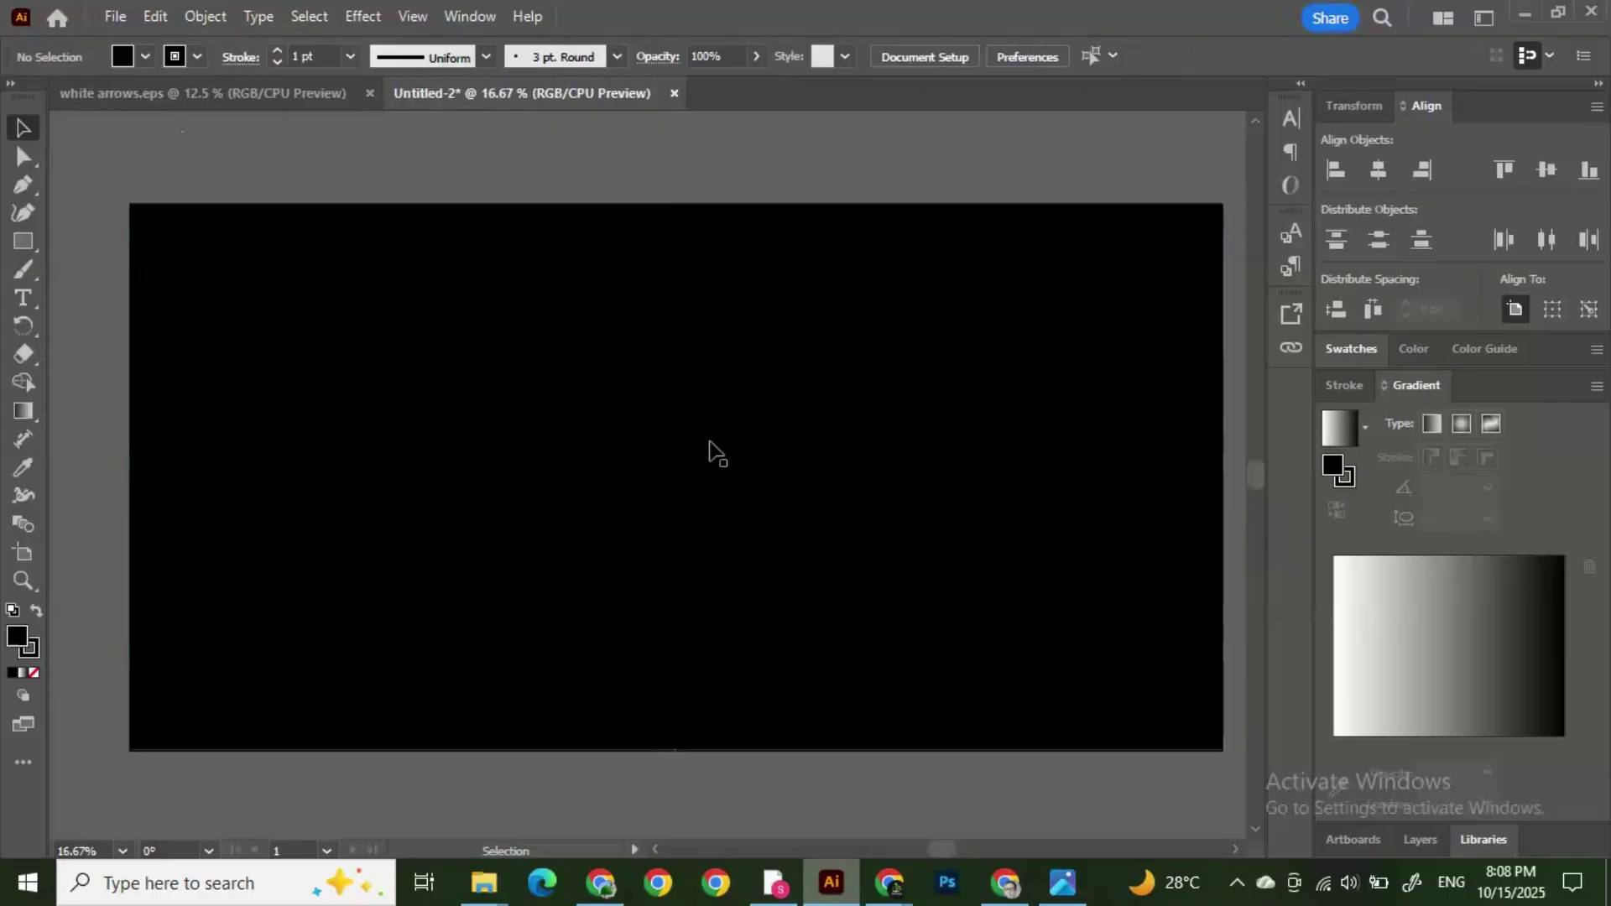
Step: Try moving the black background rectangle away from the artboard and undo the move
{"action": "left_click", "coordinate": [710, 449]}
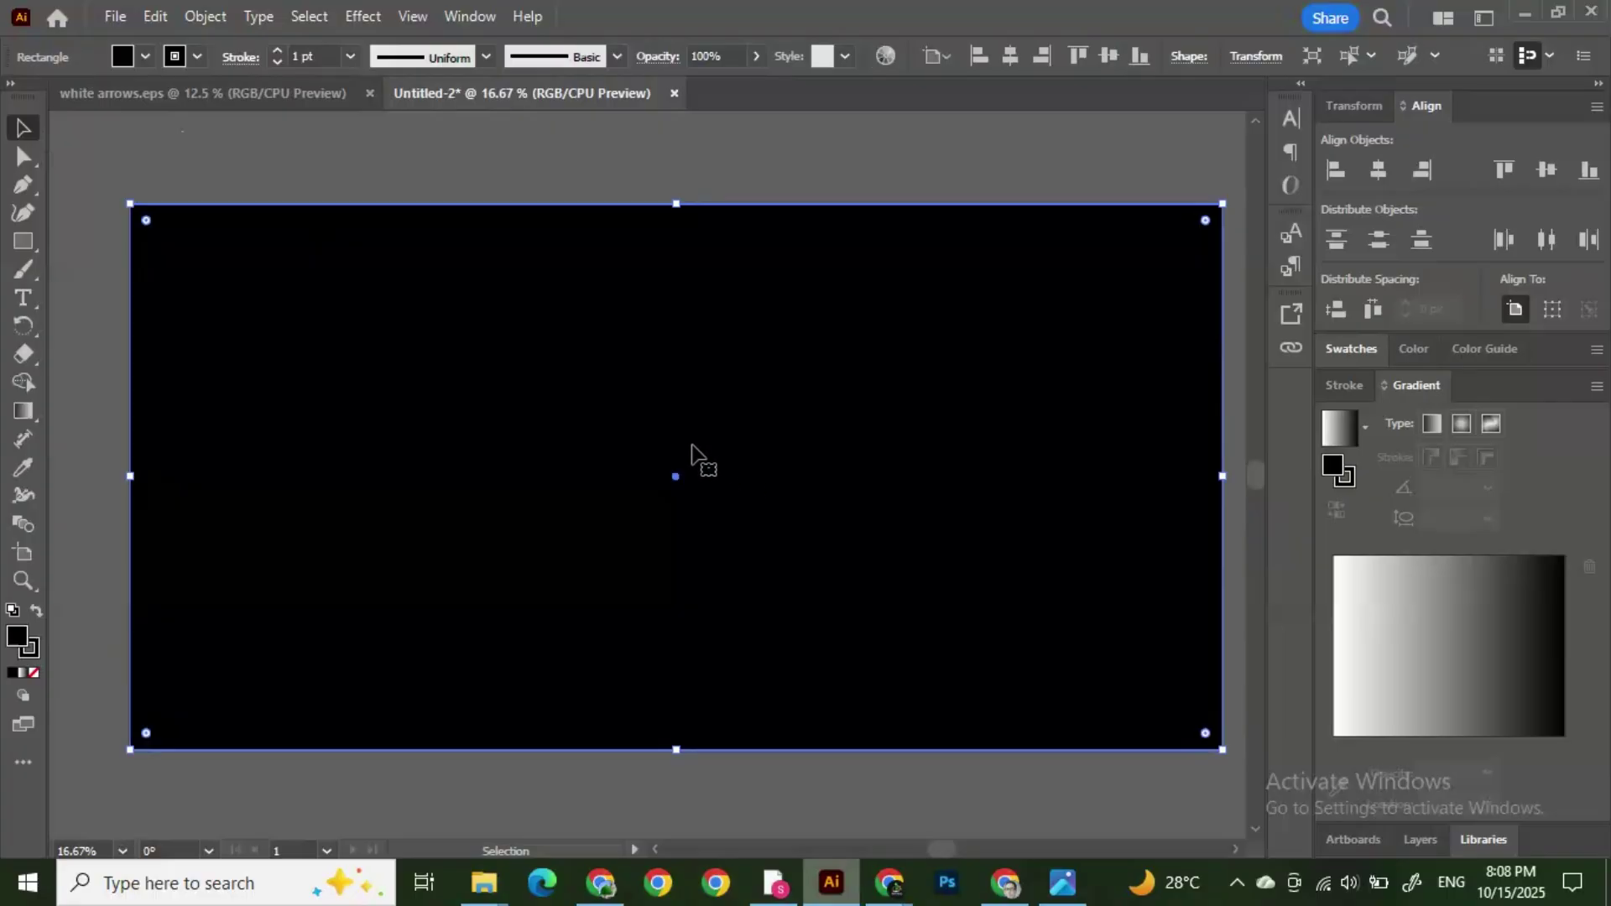
{"action": "left_click_drag", "start_coordinate": [558, 471], "coordinate": [791, 527]}
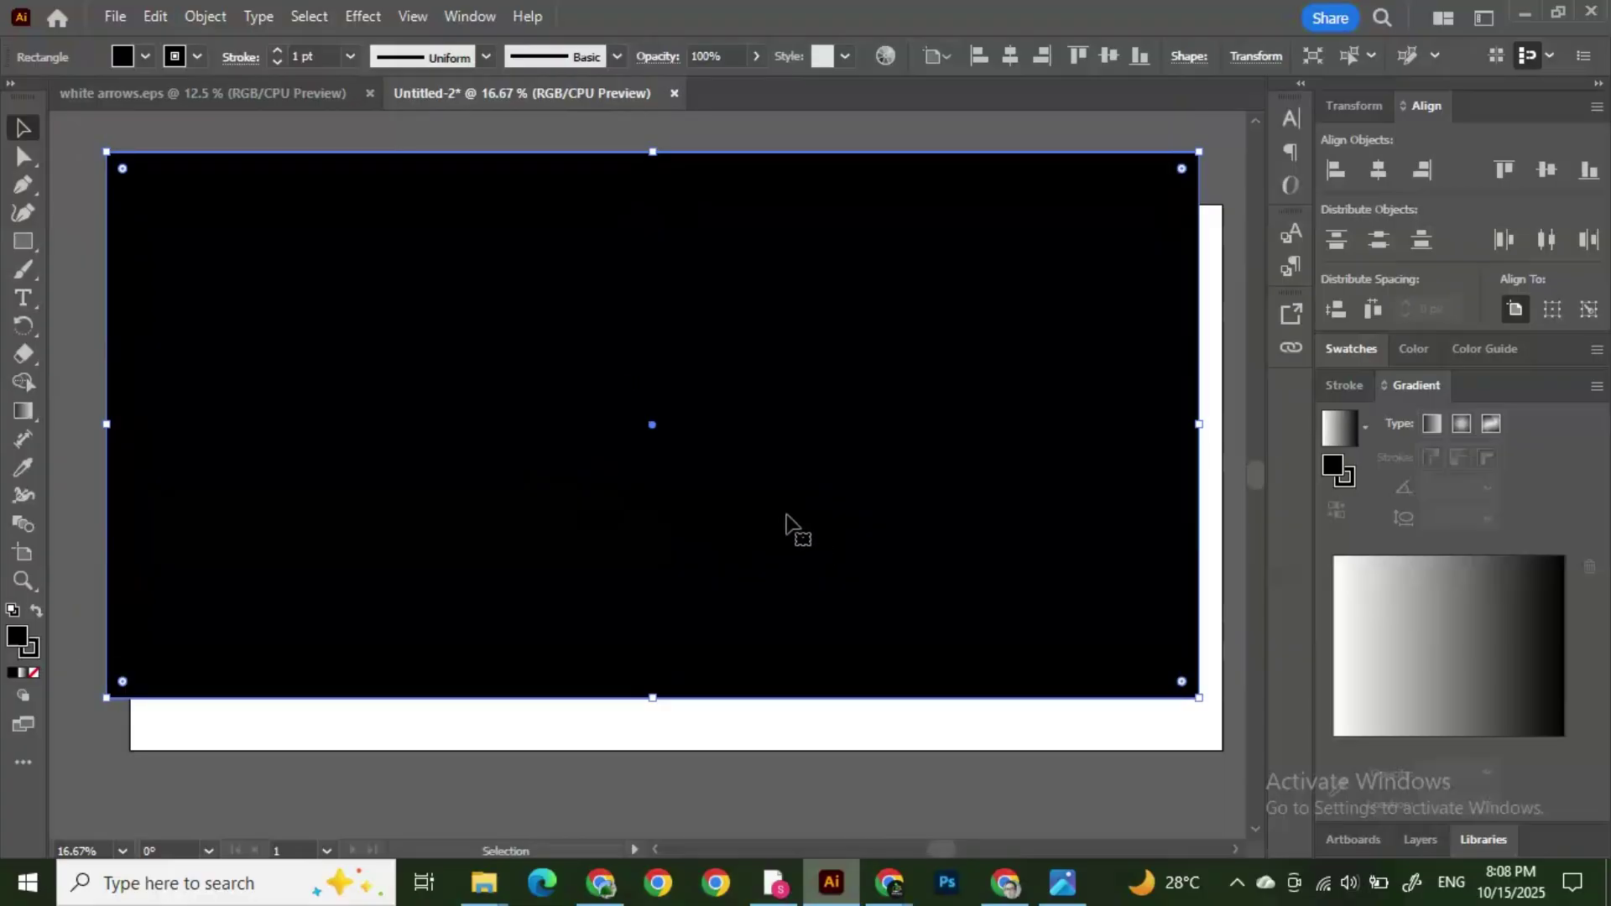
{"action": "key", "text": "ctrl+z"}
Step: Lock the black background rectangle in place and test the lock by trying to move it
{"action": "left_click_drag", "start_coordinate": [786, 515], "coordinate": [798, 551]}
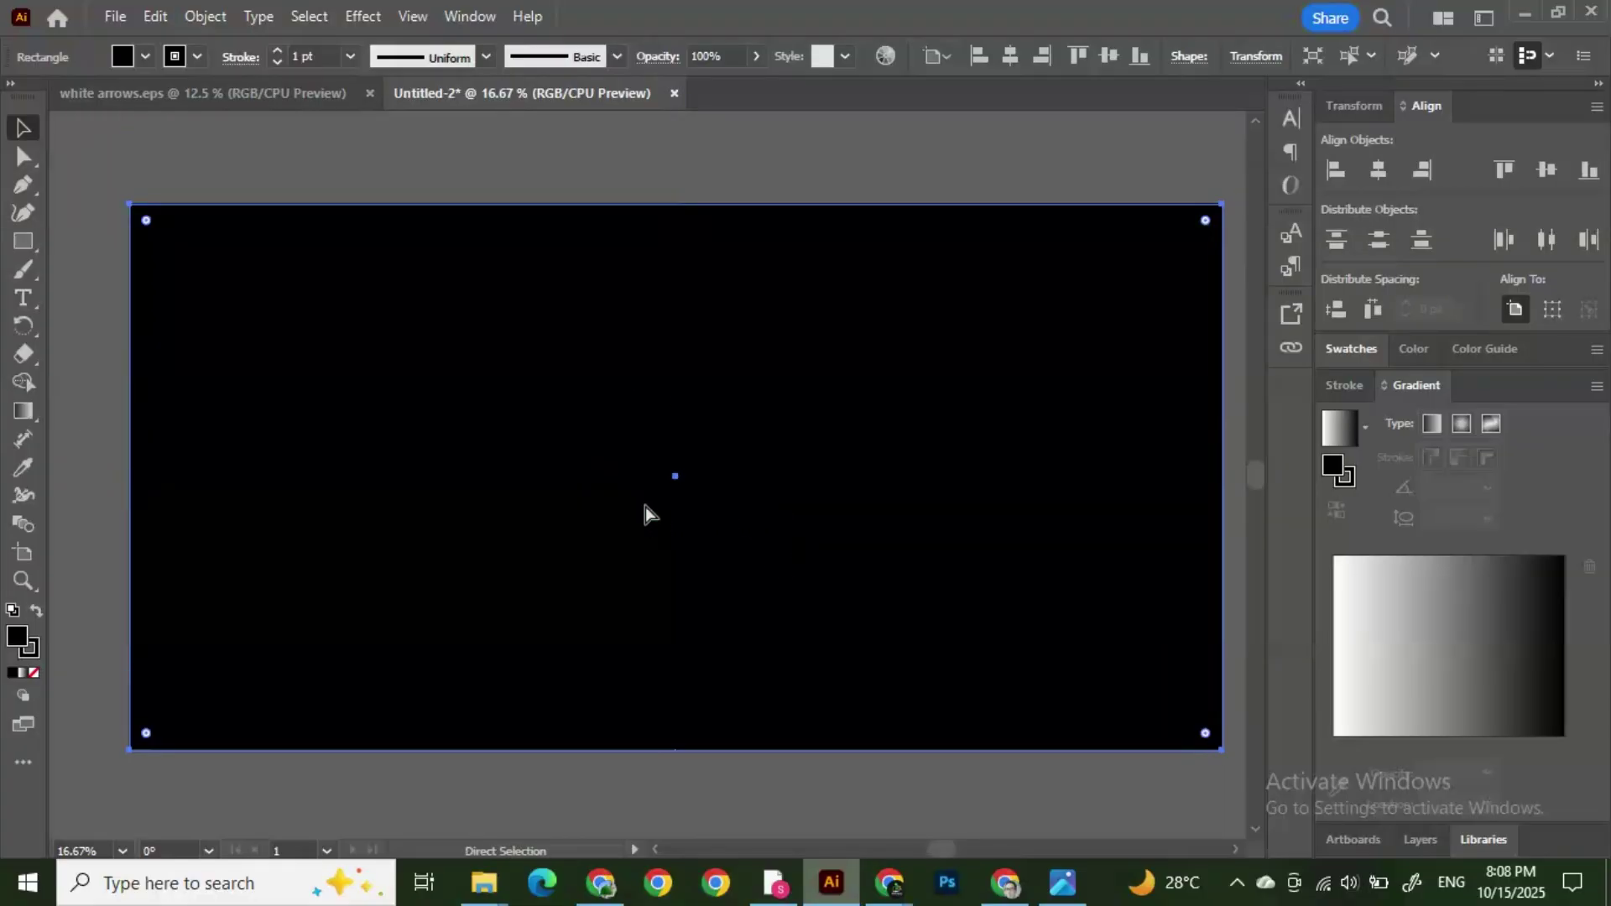
{"action": "key", "text": "ctrl+shift+a"}
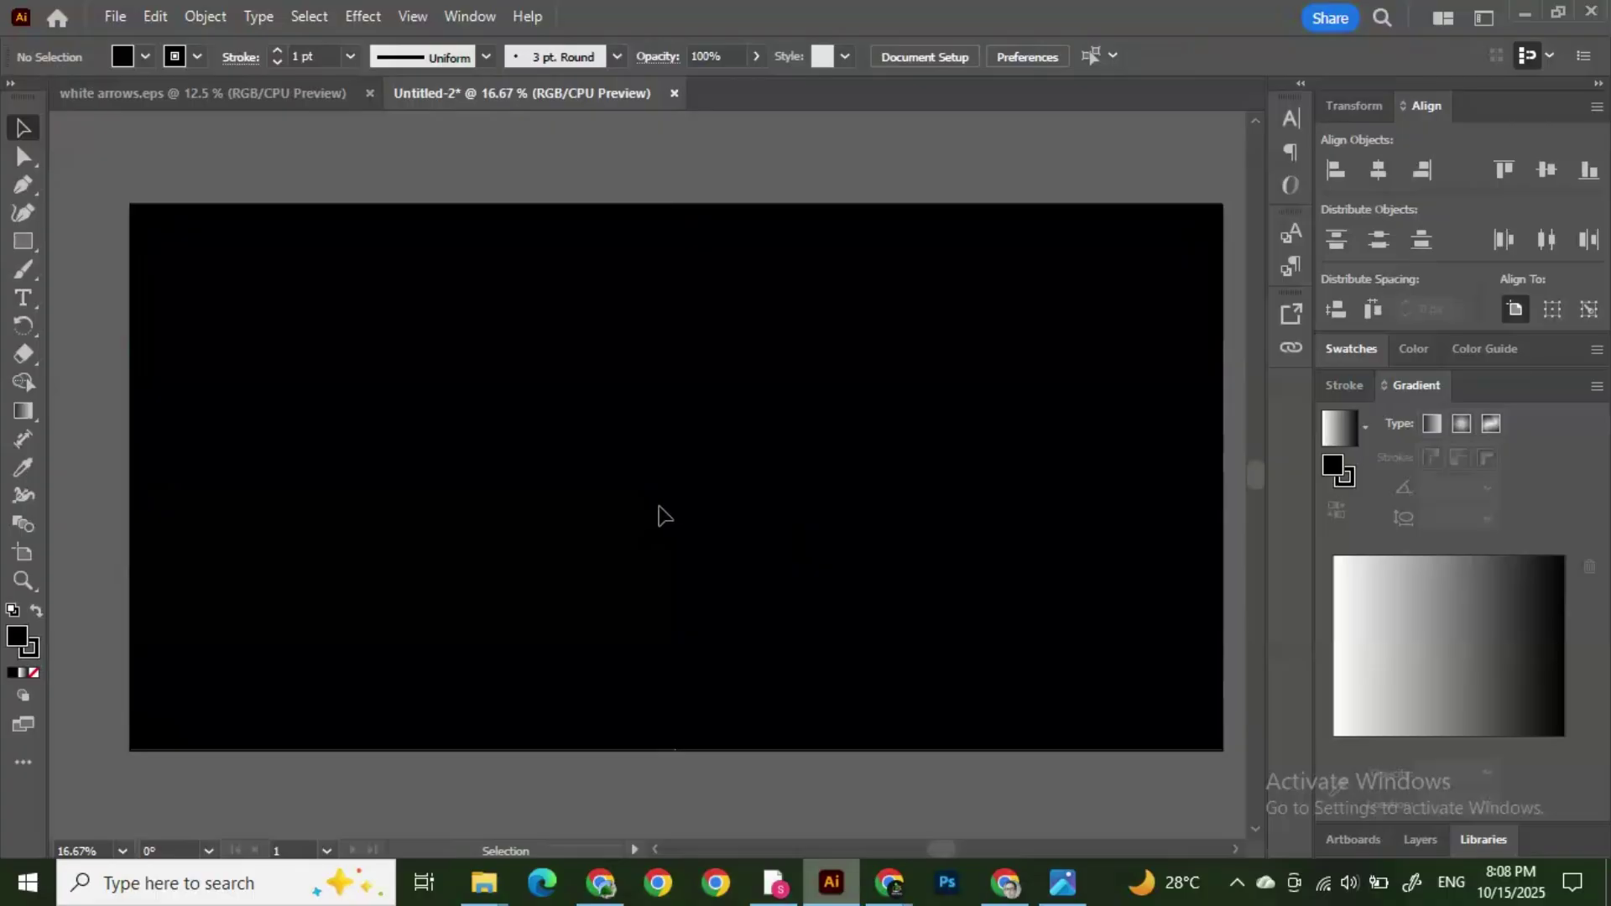
{"action": "left_click_drag", "start_coordinate": [665, 424], "coordinate": [622, 388]}
{"action": "left_click_drag", "start_coordinate": [428, 321], "coordinate": [654, 580]}
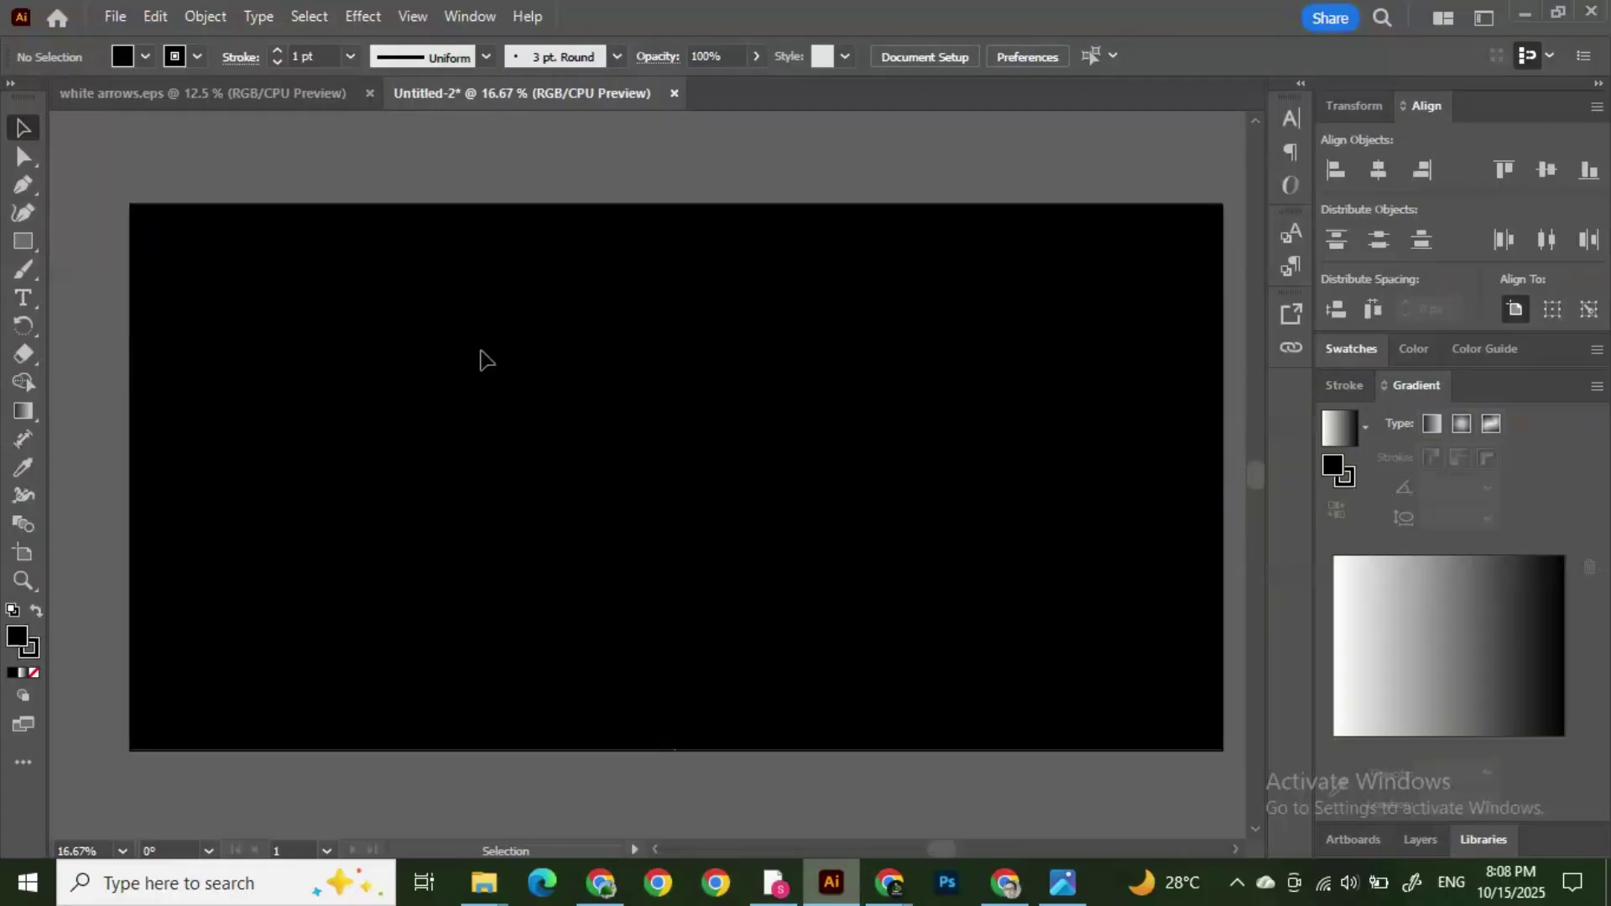
Step: Unlock the black background rectangle, select it, and lock it in place again
{"action": "left_click", "coordinate": [204, 20]}
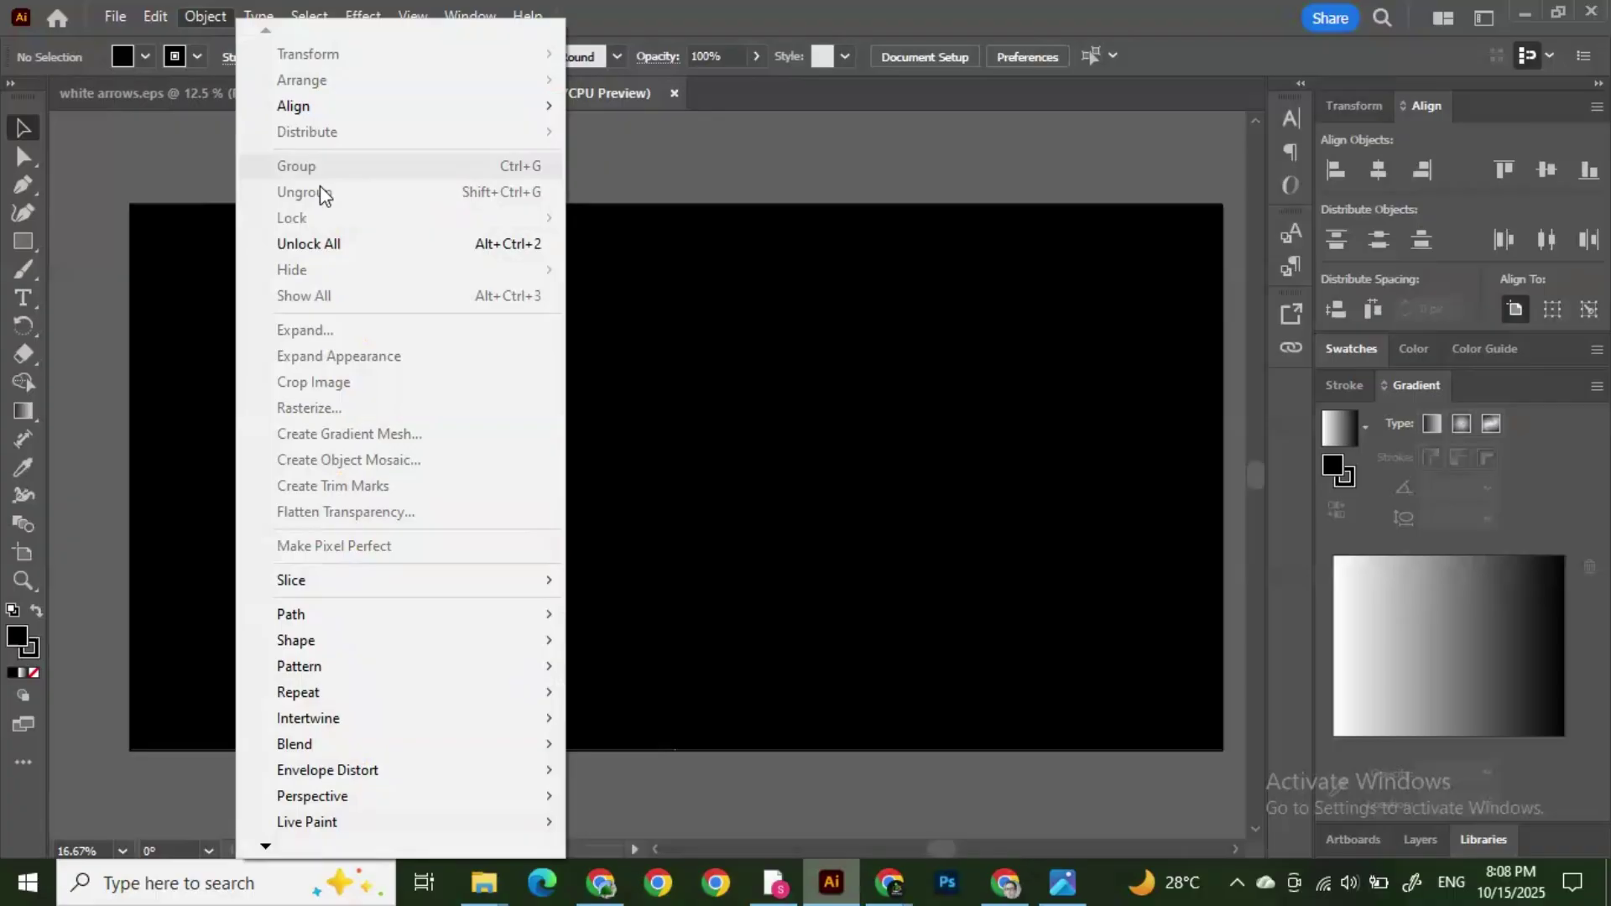
{"action": "left_click", "coordinate": [308, 244]}
{"action": "left_click", "coordinate": [359, 169]}
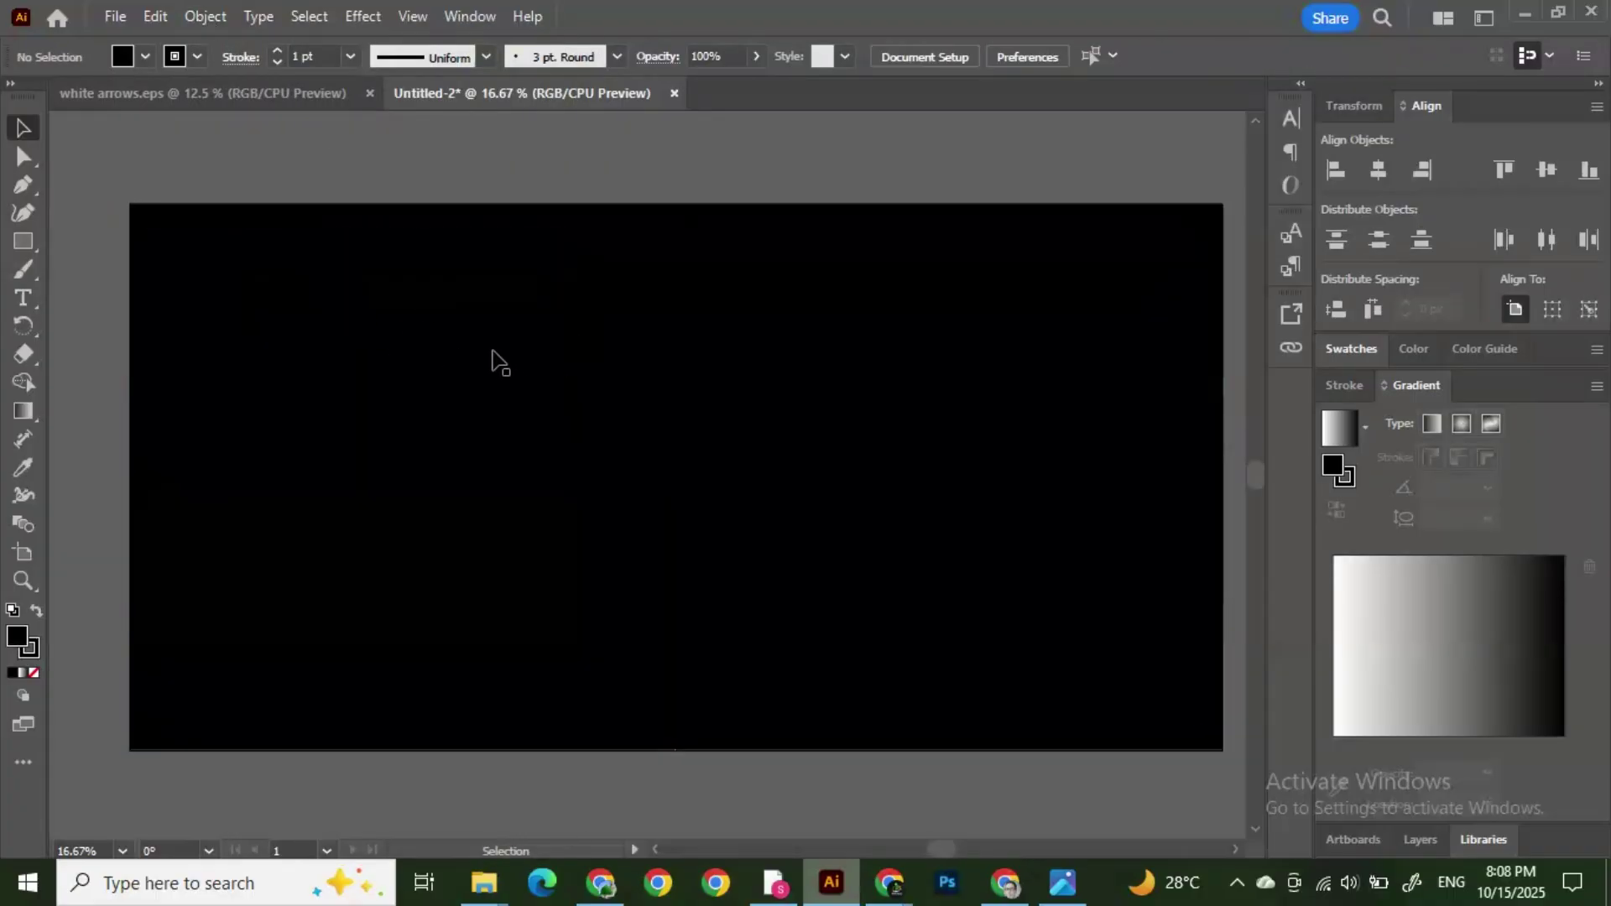
{"action": "left_click", "coordinate": [495, 359]}
{"action": "left_click", "coordinate": [216, 18]}
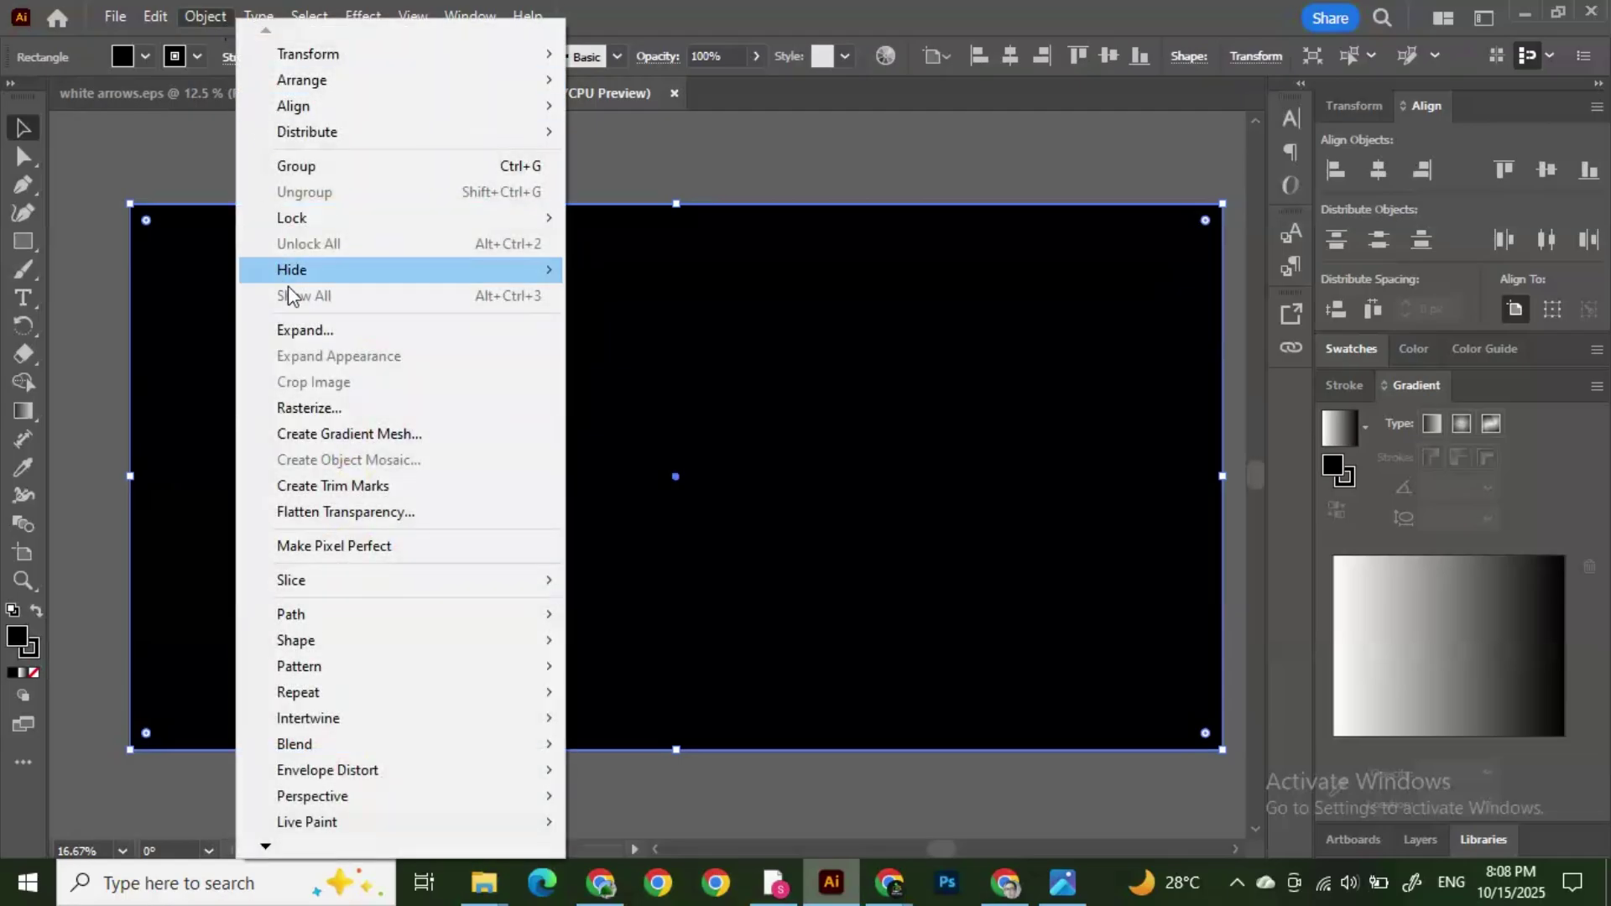
{"action": "mouse_move", "coordinate": [309, 218]}
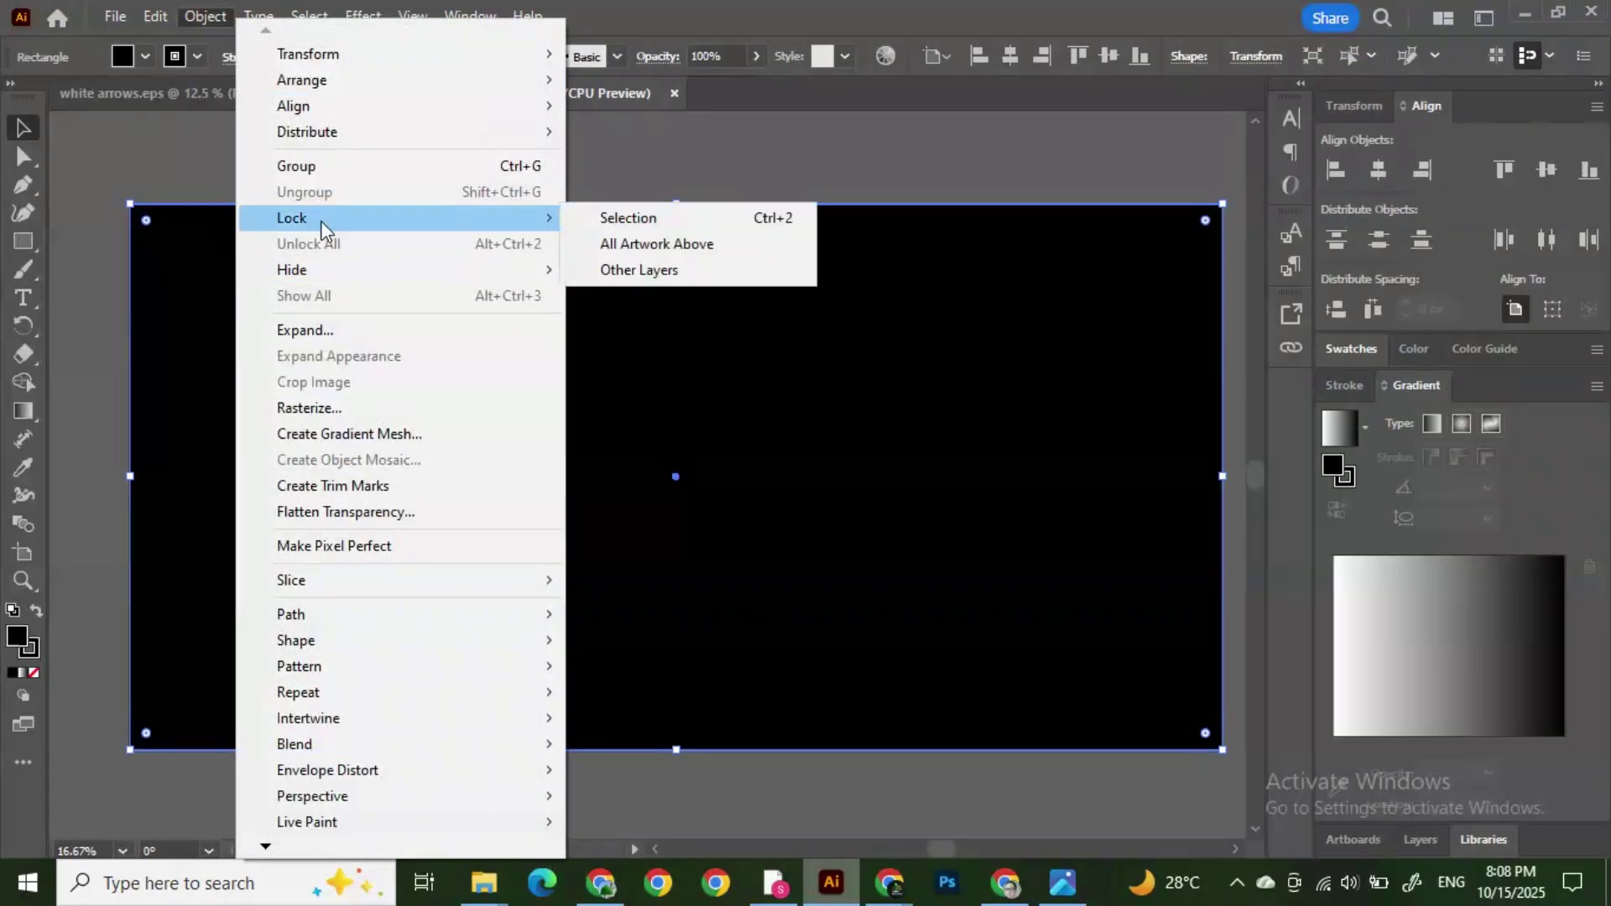
{"action": "left_click", "coordinate": [637, 219]}
{"action": "scroll", "coordinate": [681, 420], "scroll_direction": "down", "scroll_amount": 1}
{"action": "scroll", "coordinate": [676, 418], "scroll_direction": "up", "scroll_amount": 1}
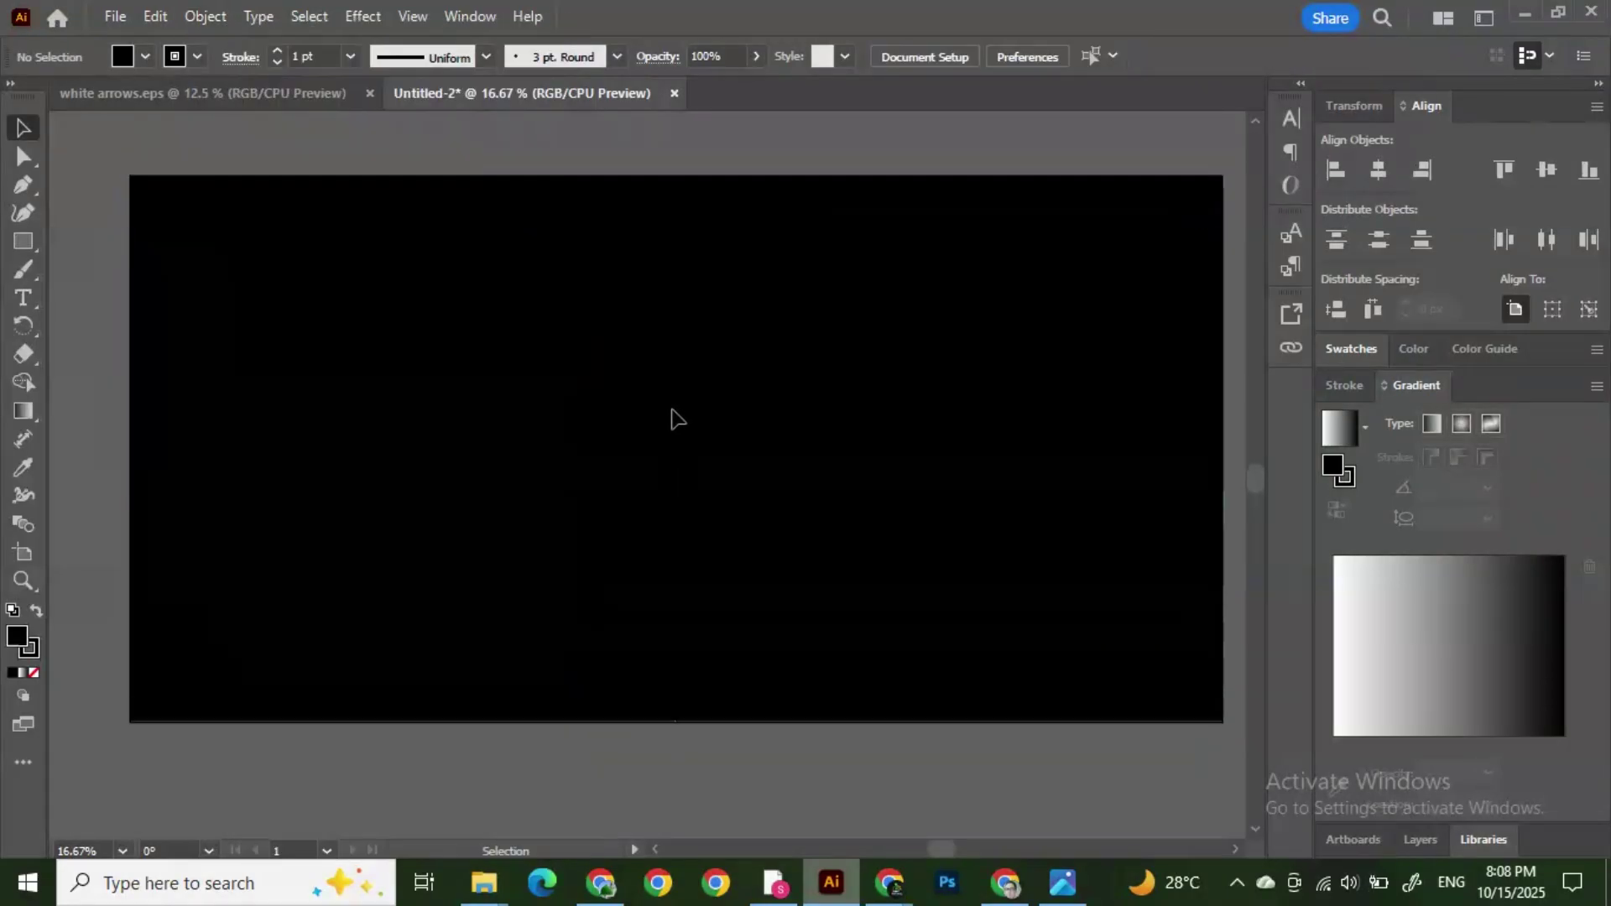
Step: Examine the finished arrow set in white arrows.eps and return to the untitled document
{"action": "left_click", "coordinate": [250, 99]}
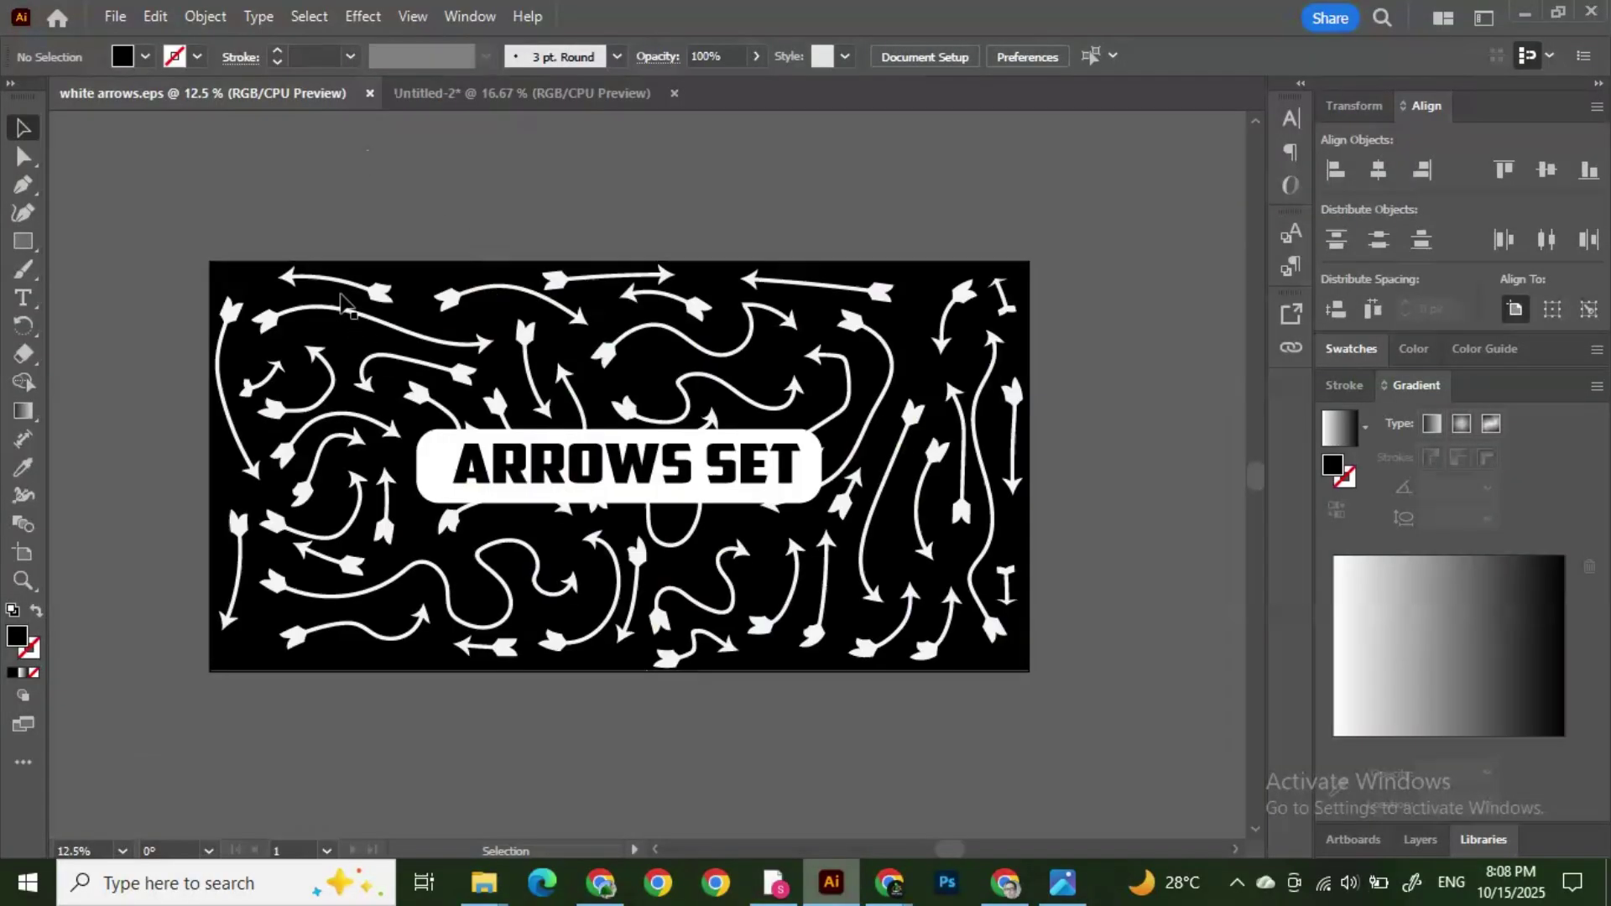
{"action": "left_click", "coordinate": [376, 302]}
{"action": "left_click", "coordinate": [434, 257]}
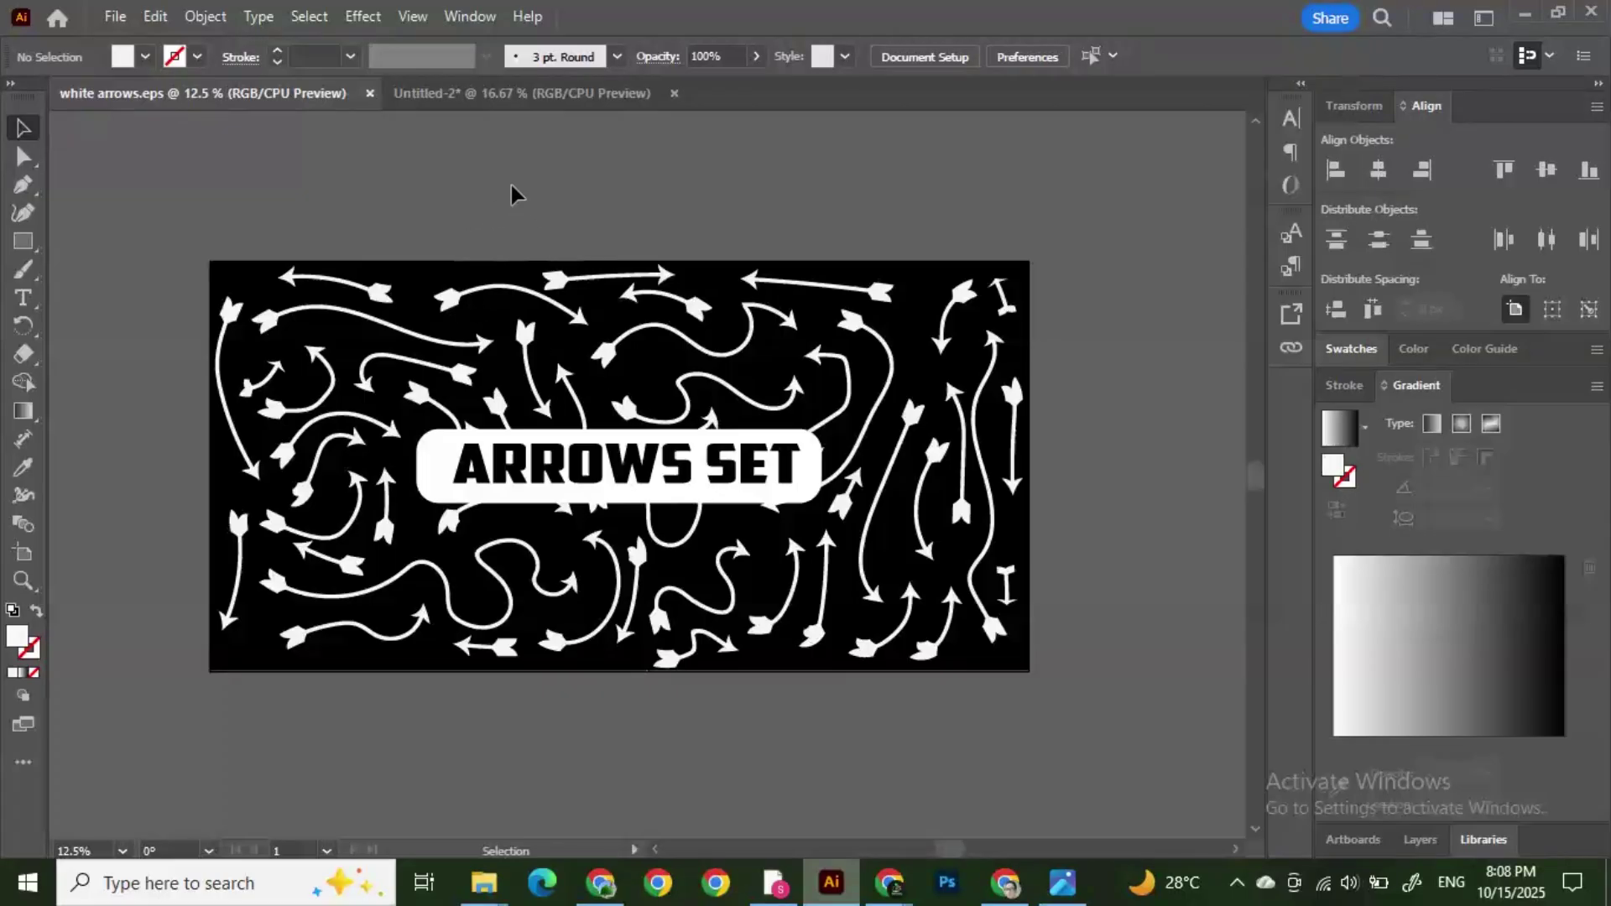
{"action": "left_click", "coordinate": [460, 93]}
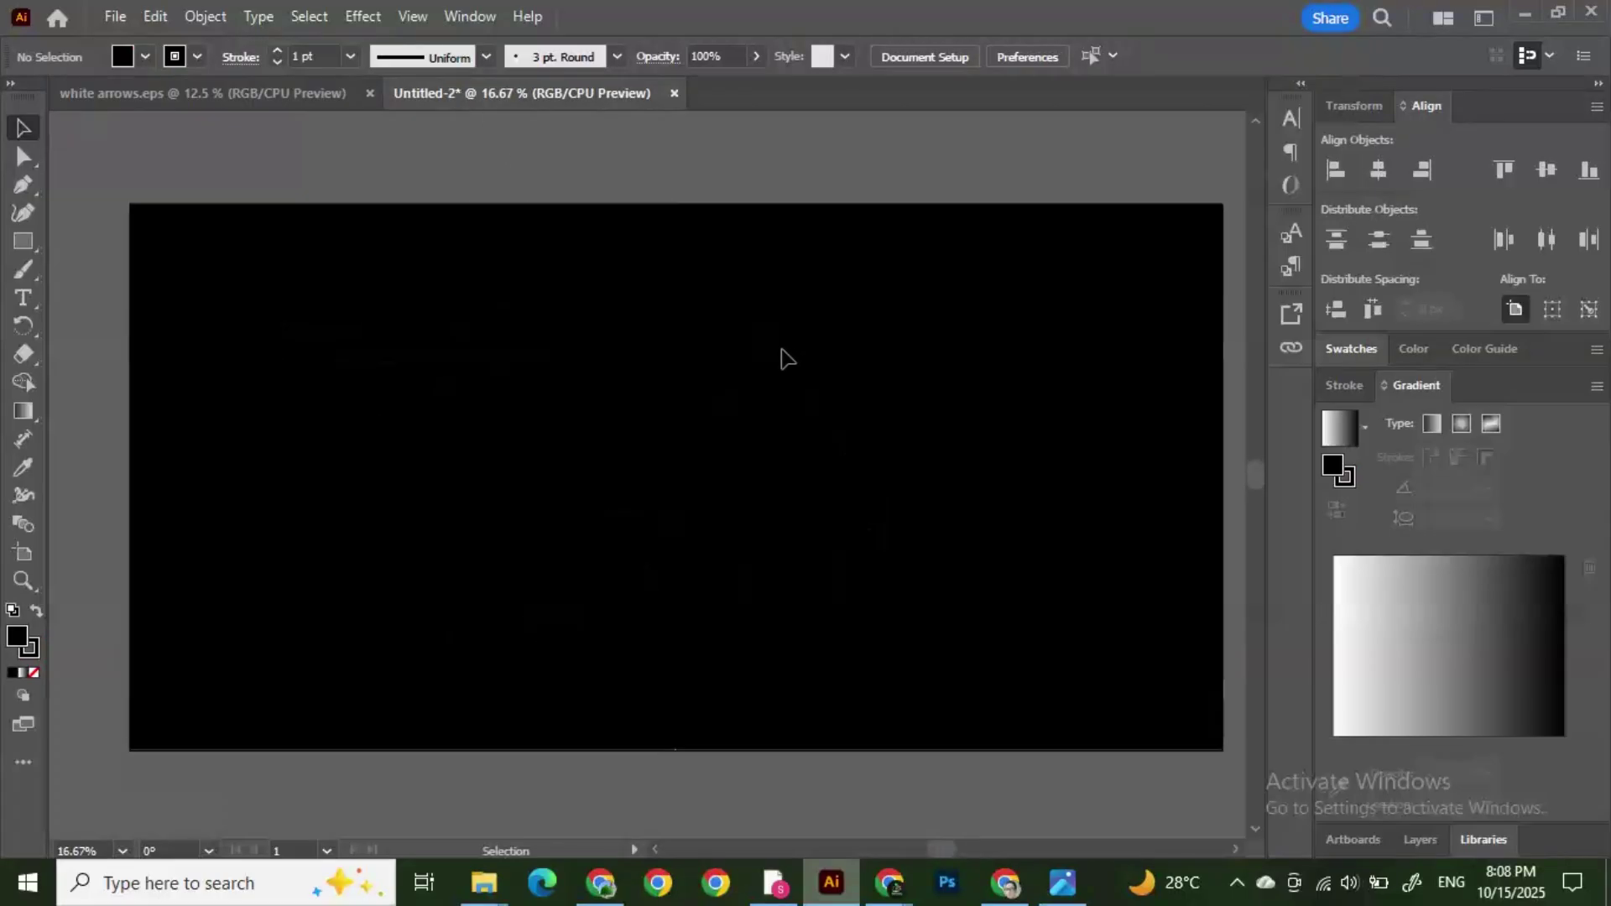
Step: Open the Arrows_Special brush library from the brush libraries
{"action": "left_click", "coordinate": [616, 58]}
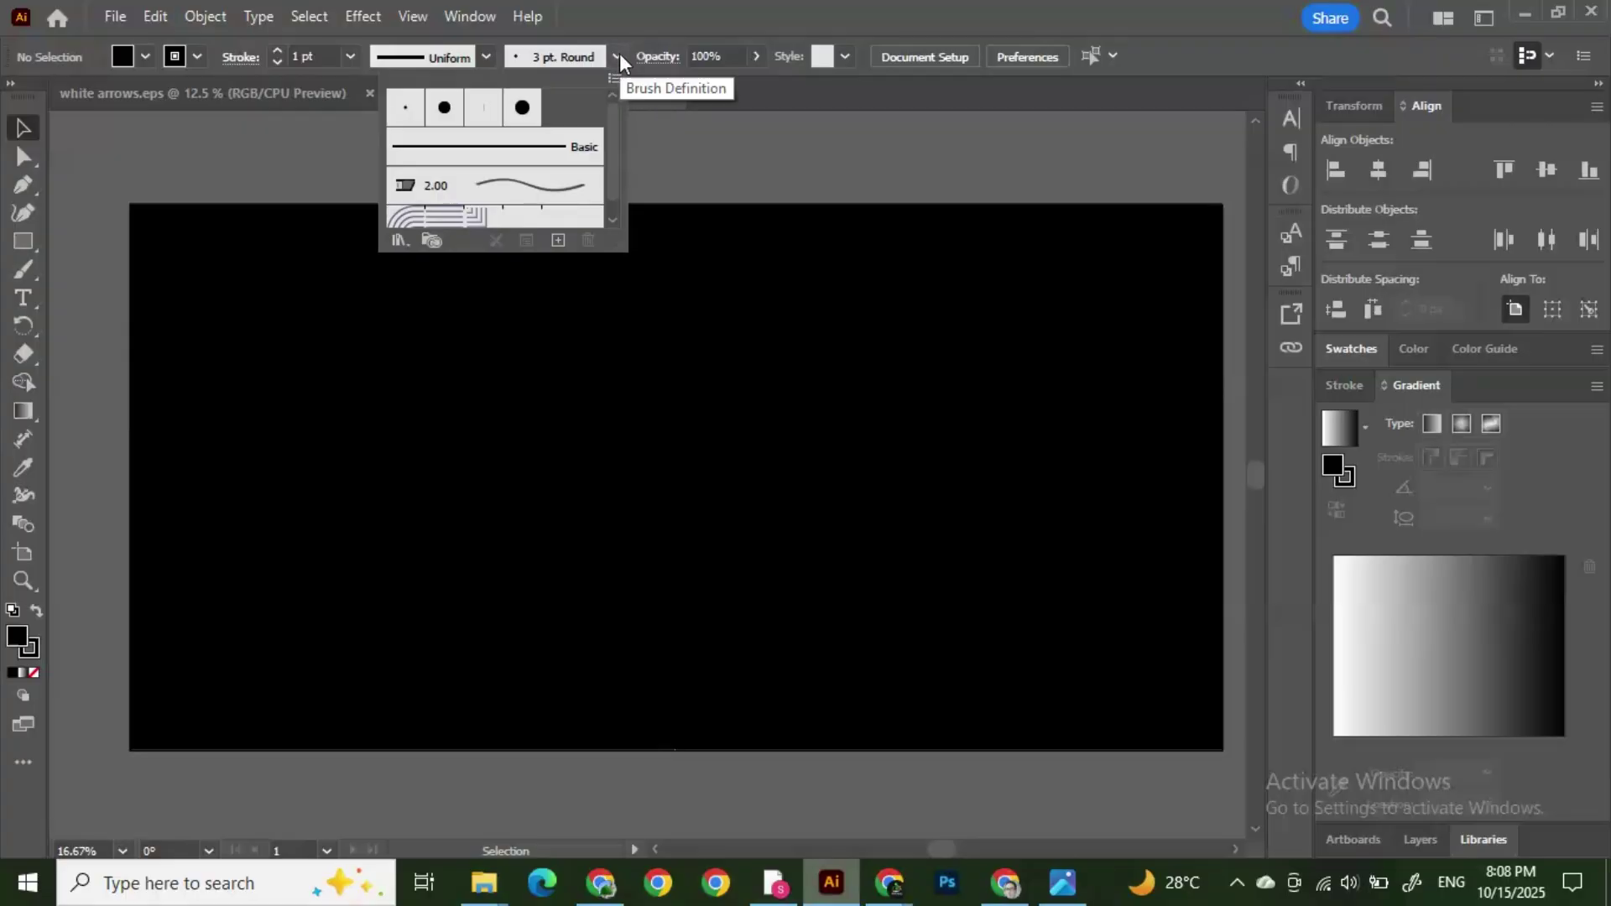
{"action": "left_click", "coordinate": [618, 55]}
{"action": "left_click", "coordinate": [618, 58]}
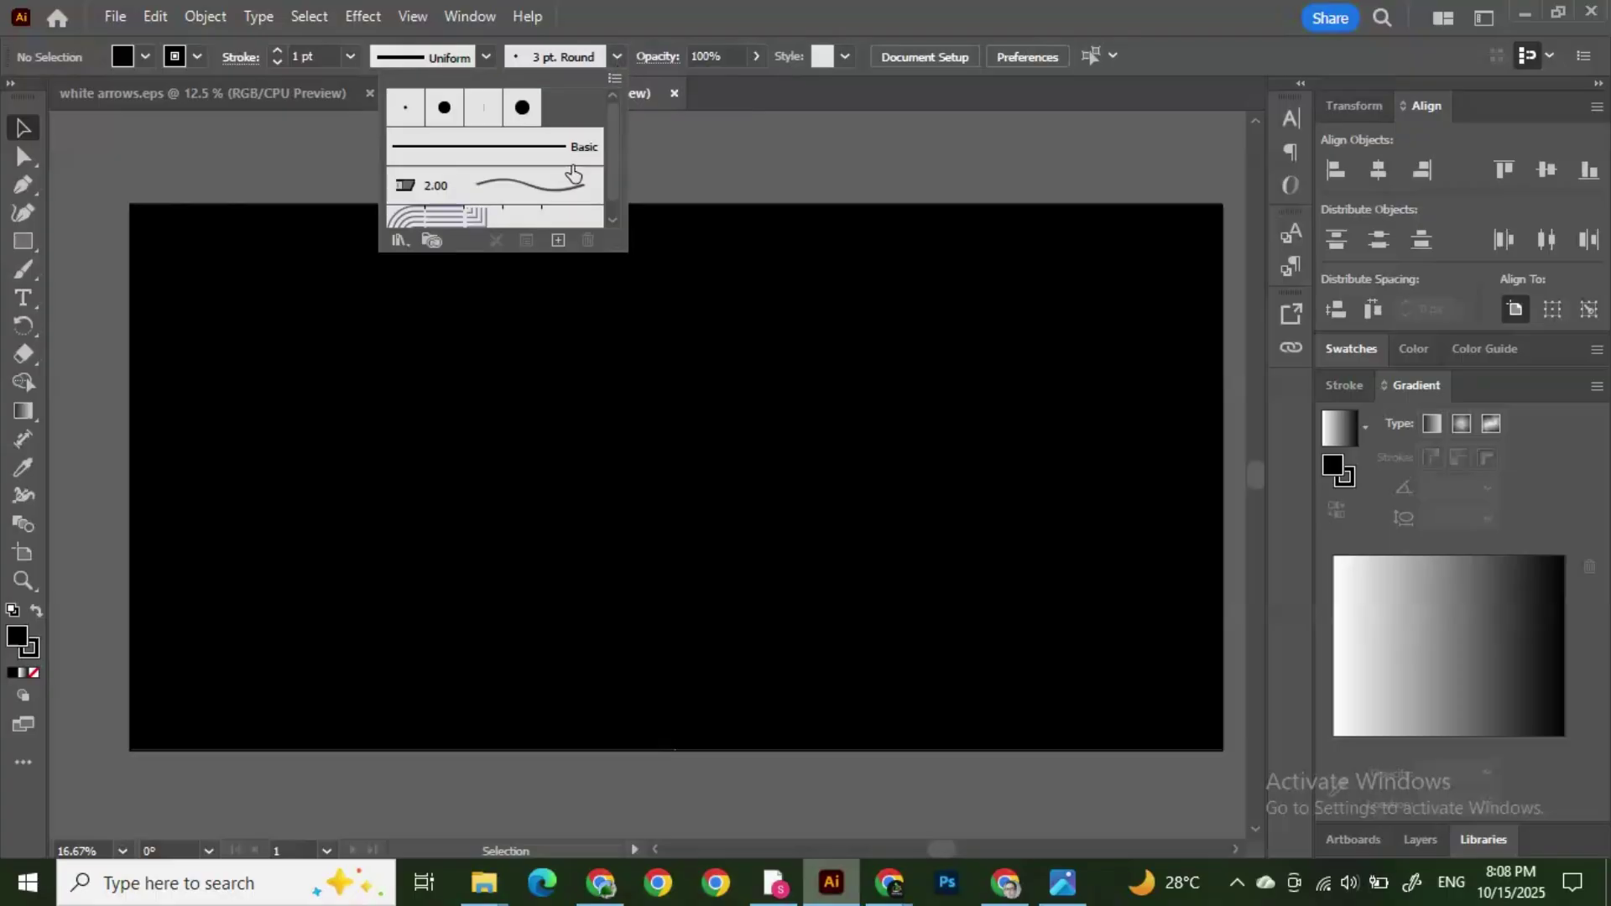
{"action": "left_click", "coordinate": [404, 239]}
{"action": "mouse_move", "coordinate": [465, 299]}
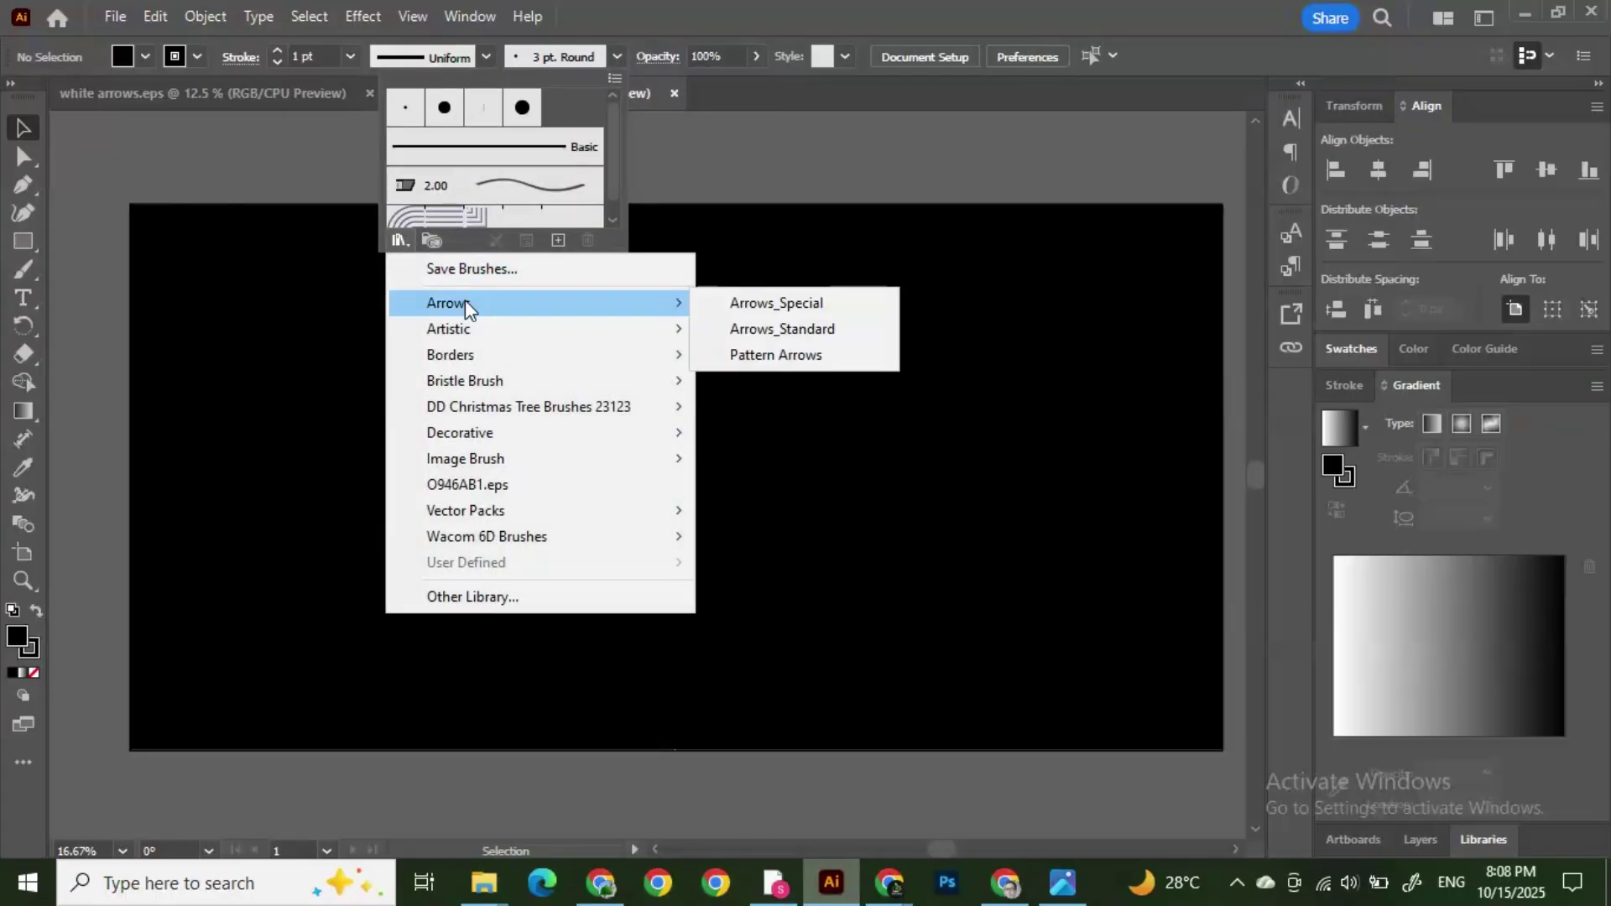
{"action": "left_click", "coordinate": [752, 302]}
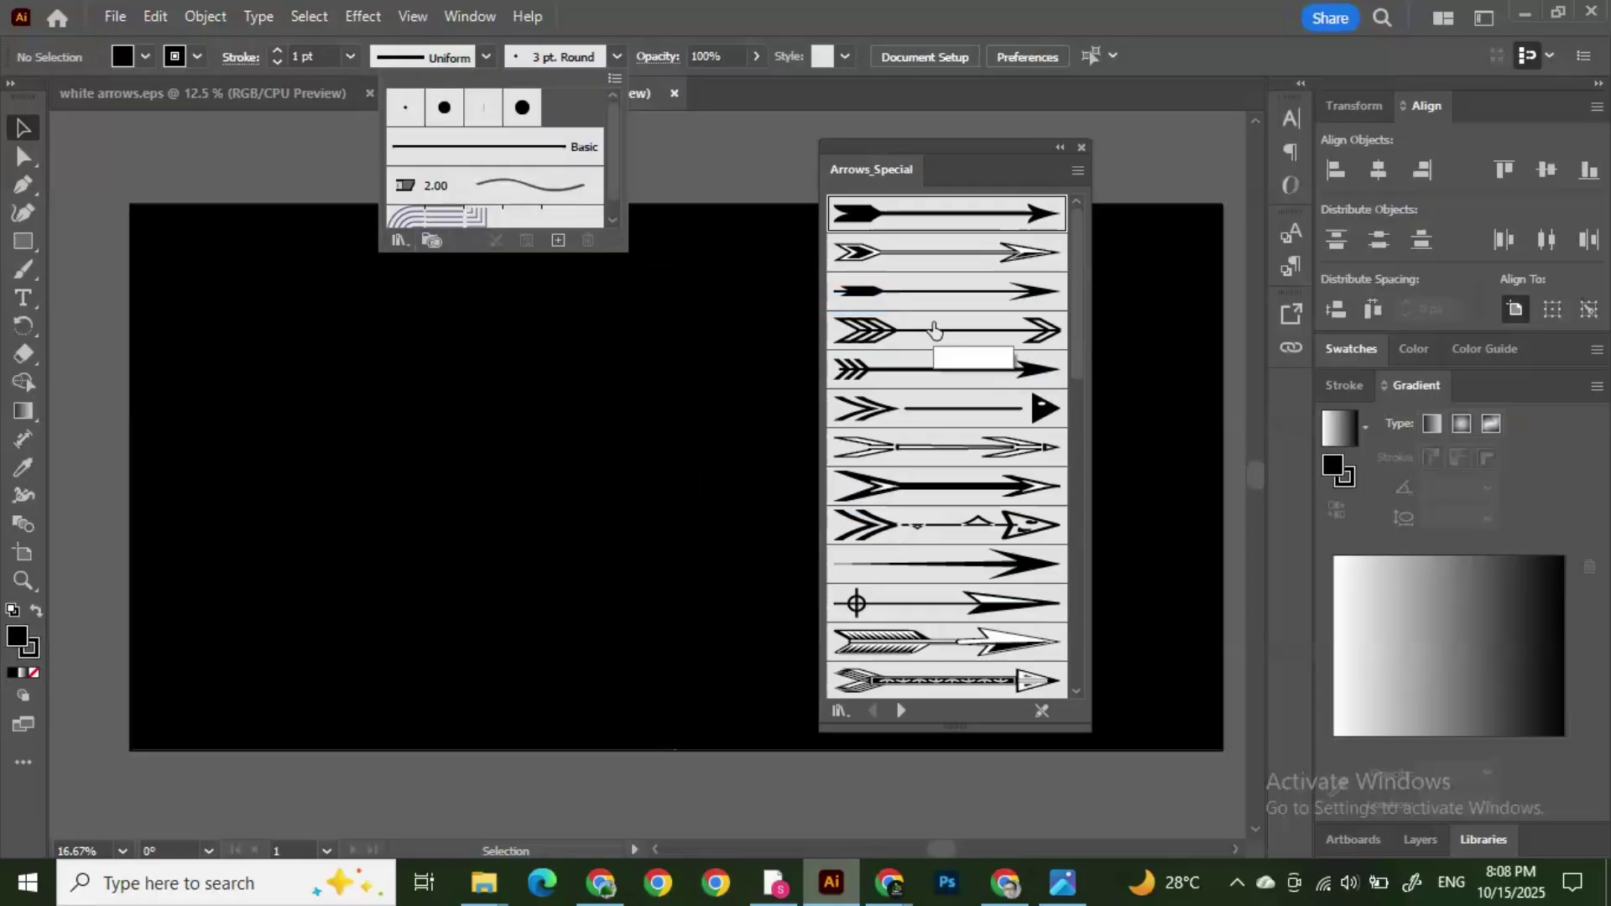
Step: Browse the Arrows_Special brushes, choose the first solid arrow brush, and move the library aside to free the canvas
{"action": "left_click", "coordinate": [964, 743]}
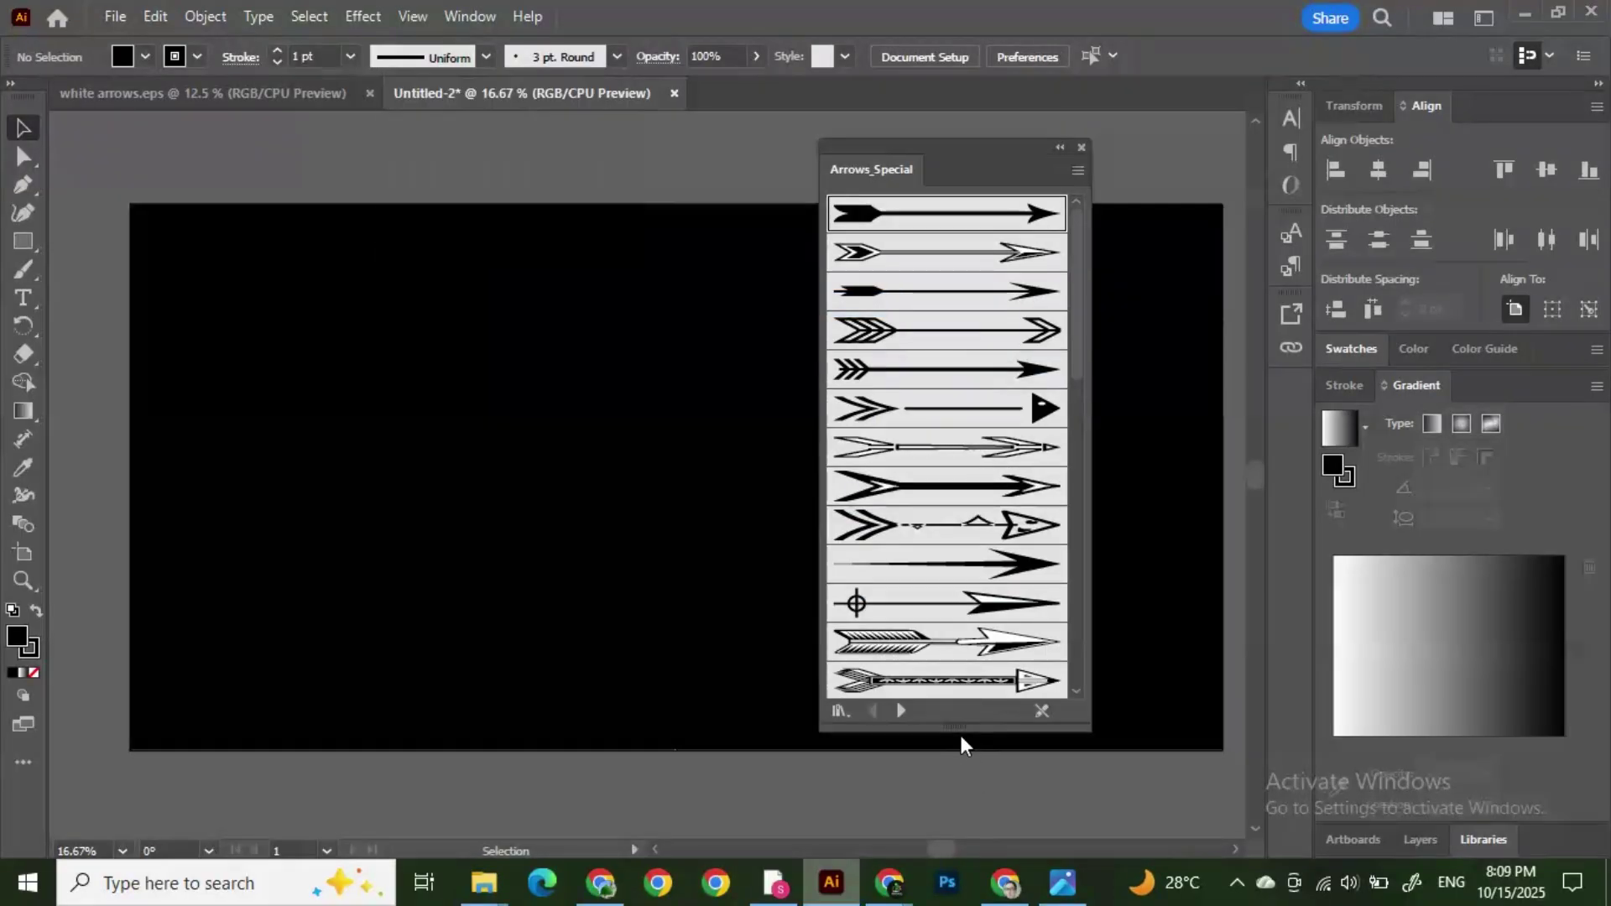
{"action": "scroll", "coordinate": [973, 513], "scroll_direction": "down", "scroll_amount": 5}
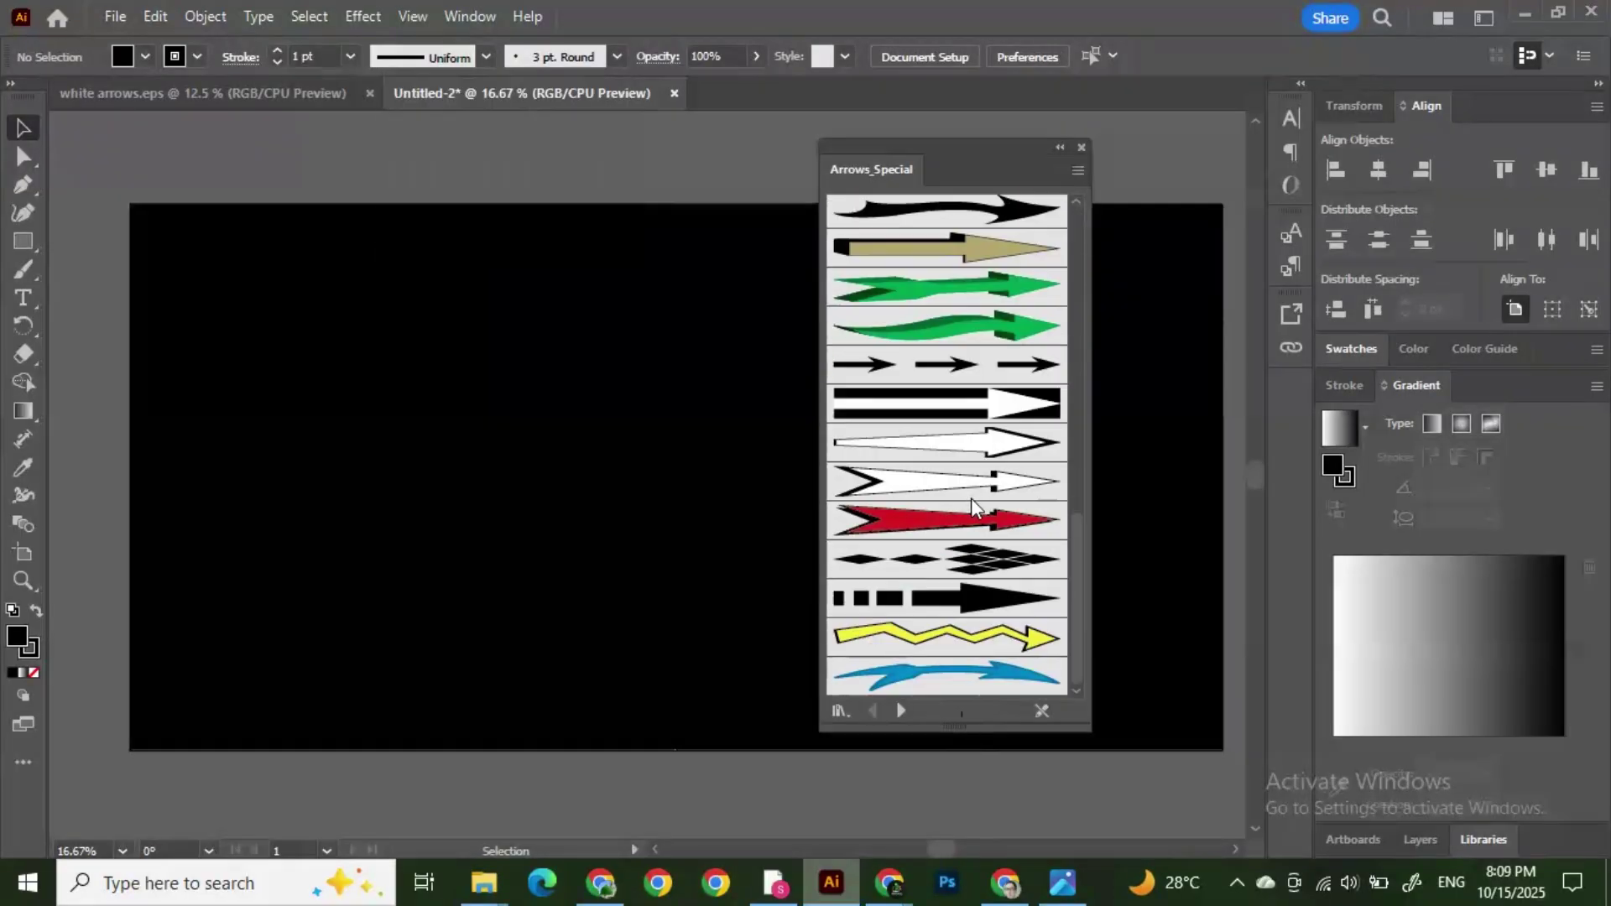
{"action": "scroll", "coordinate": [973, 537], "scroll_direction": "up", "scroll_amount": 5}
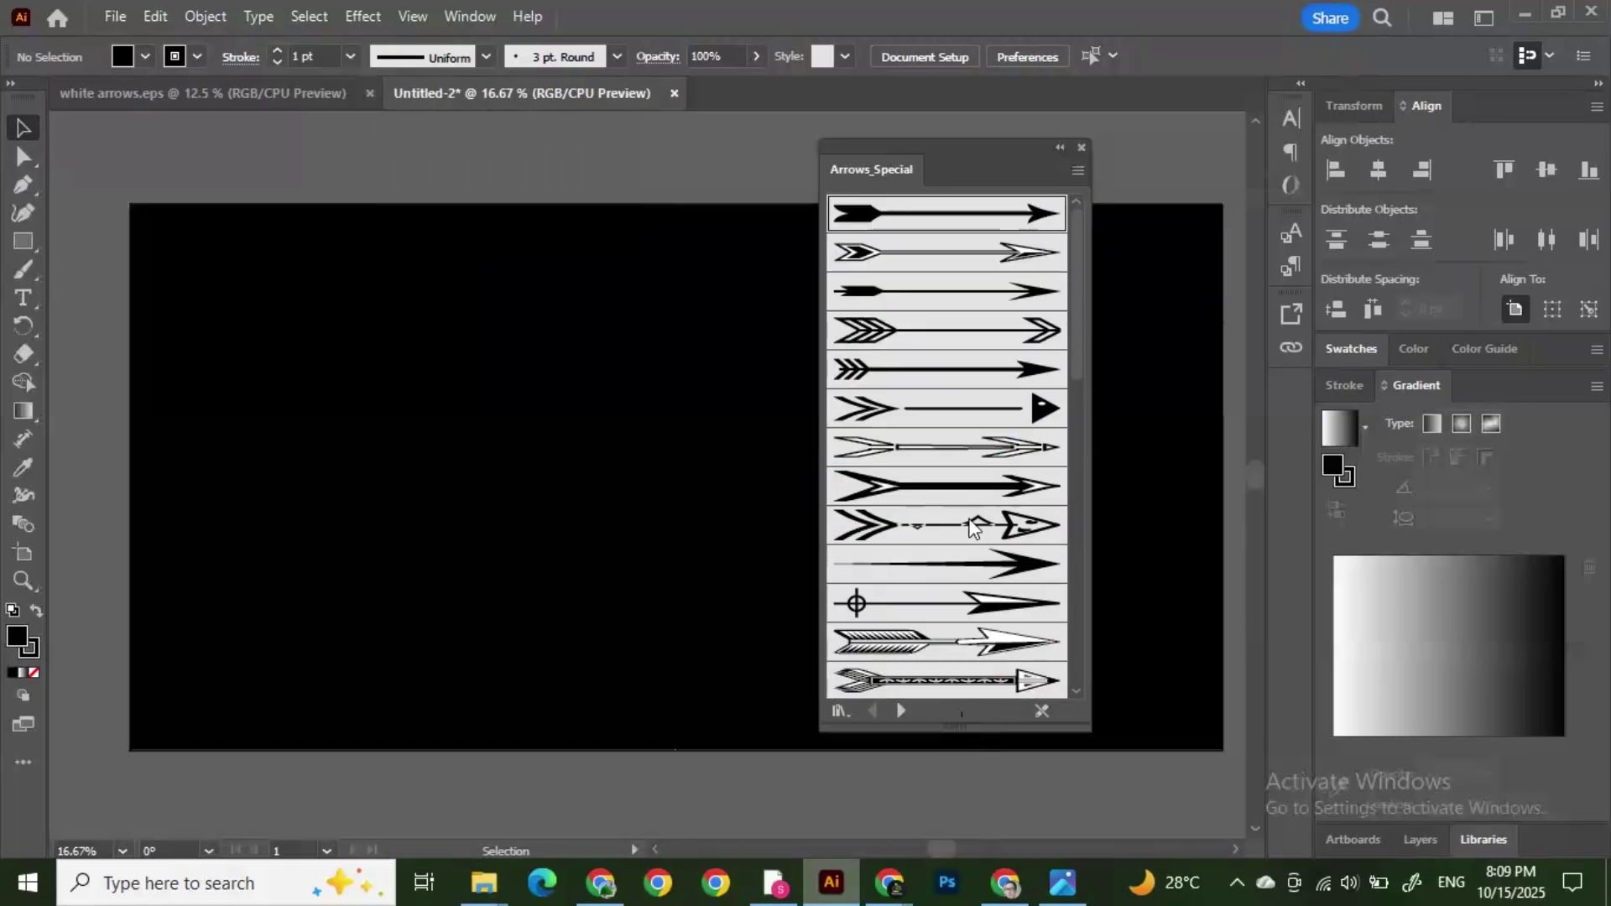
{"action": "left_click", "coordinate": [886, 220]}
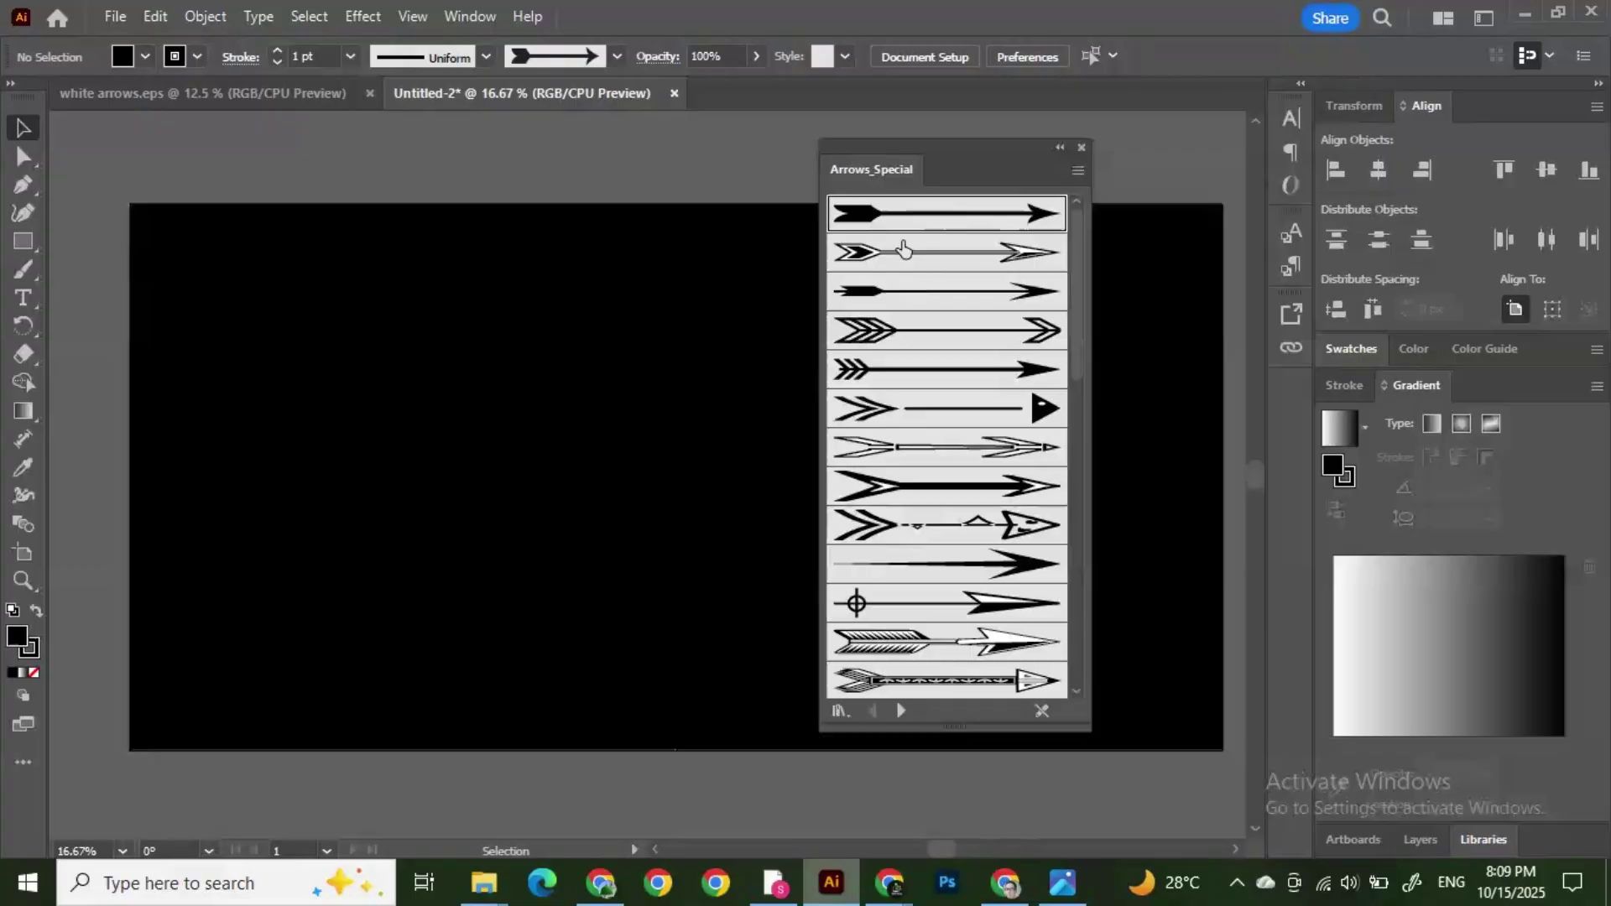
{"action": "mouse_move", "coordinate": [961, 172]}
{"action": "left_mouse_down"}
{"action": "mouse_move", "coordinate": [1133, 138]}
{"action": "mouse_move", "coordinate": [1109, 148]}
{"action": "left_mouse_up"}
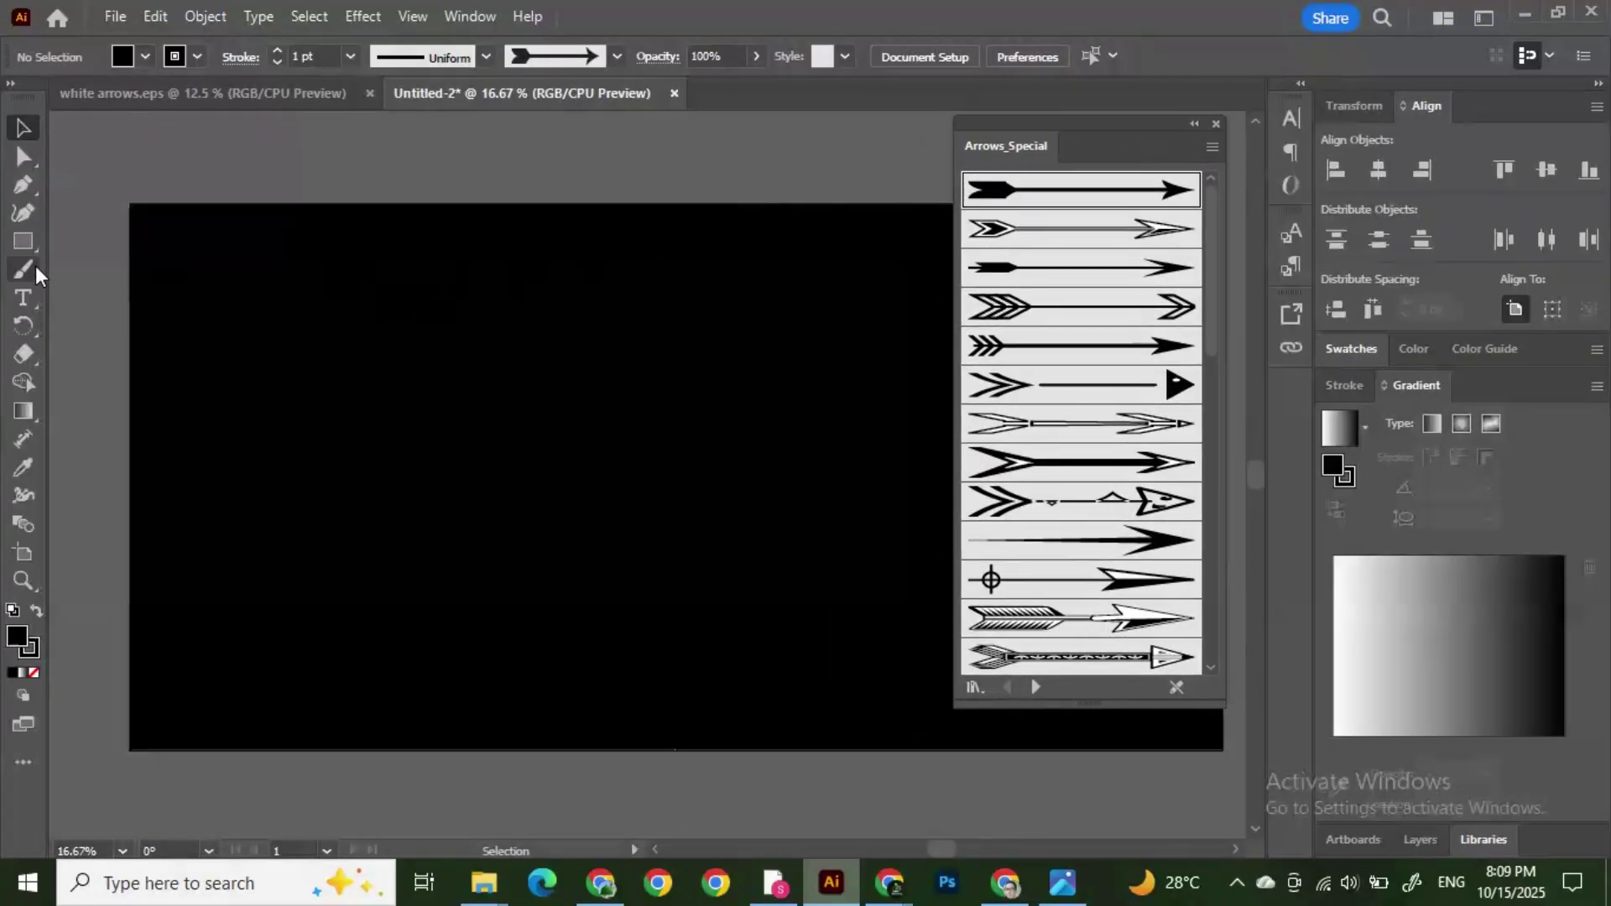
Step: Set the stroke color to white and activate the Paintbrush tool
{"action": "left_click", "coordinate": [199, 57]}
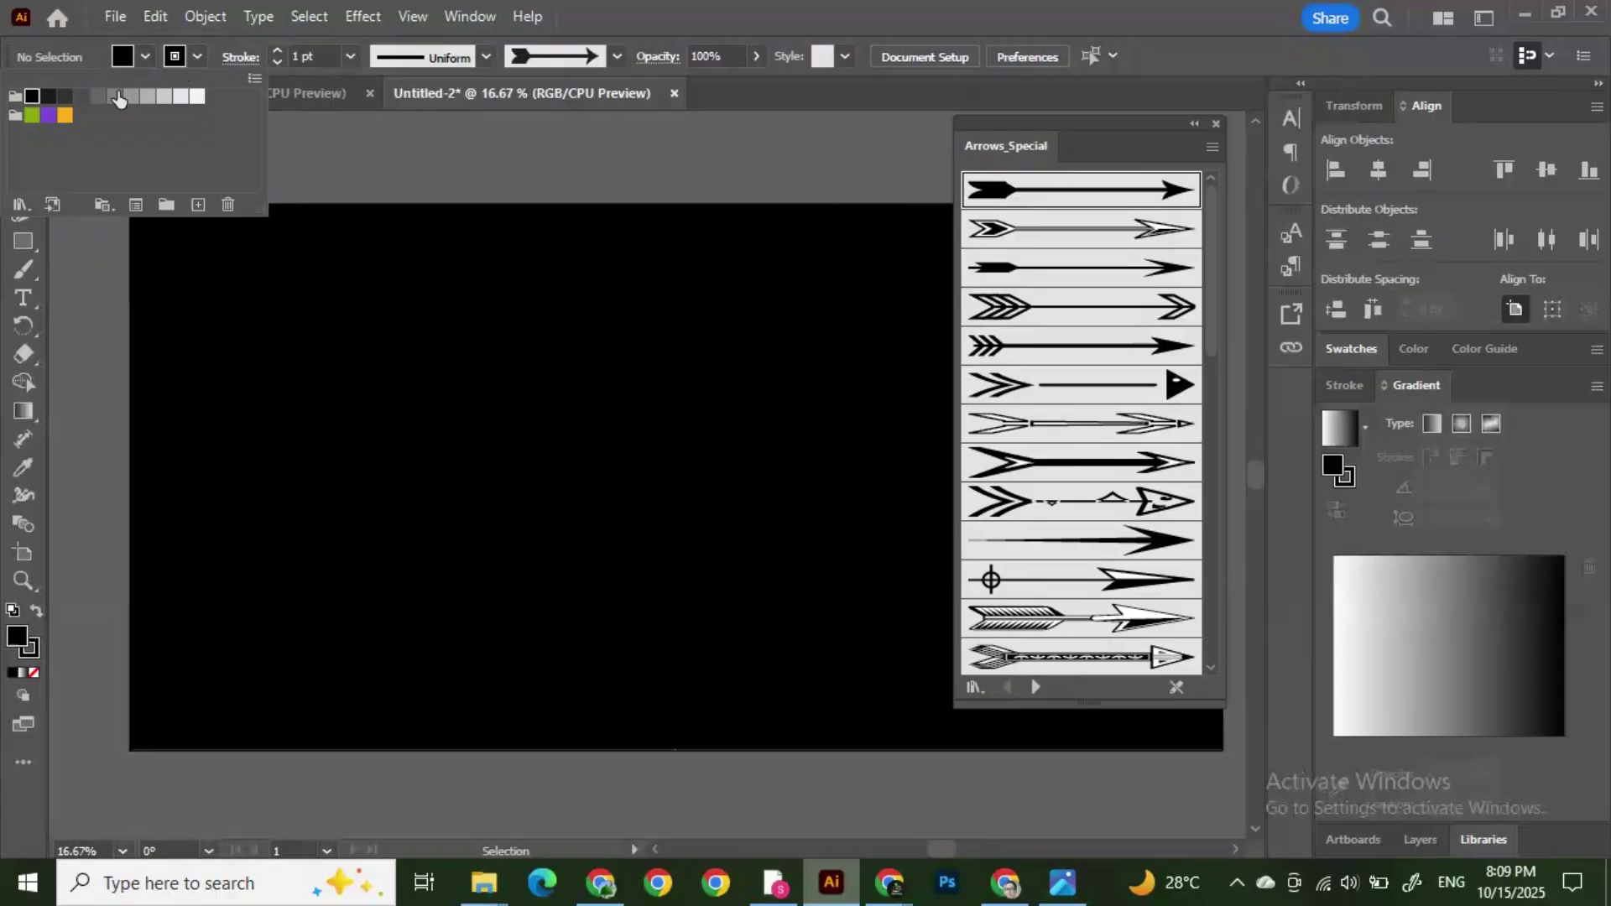
{"action": "left_click", "coordinate": [198, 96]}
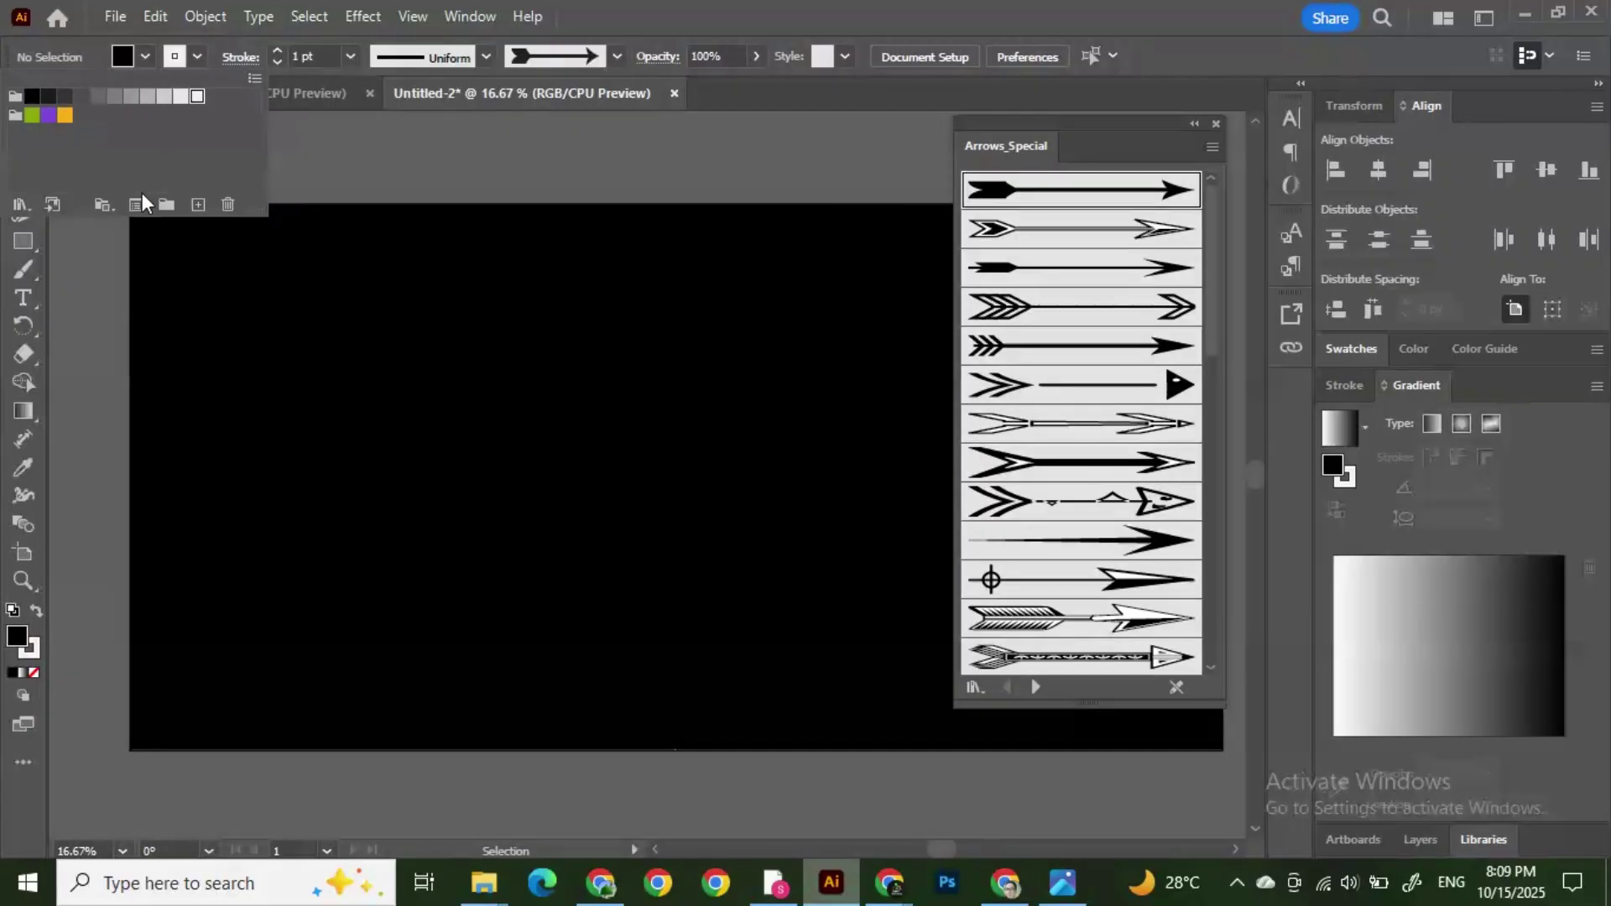
{"action": "left_click", "coordinate": [289, 173]}
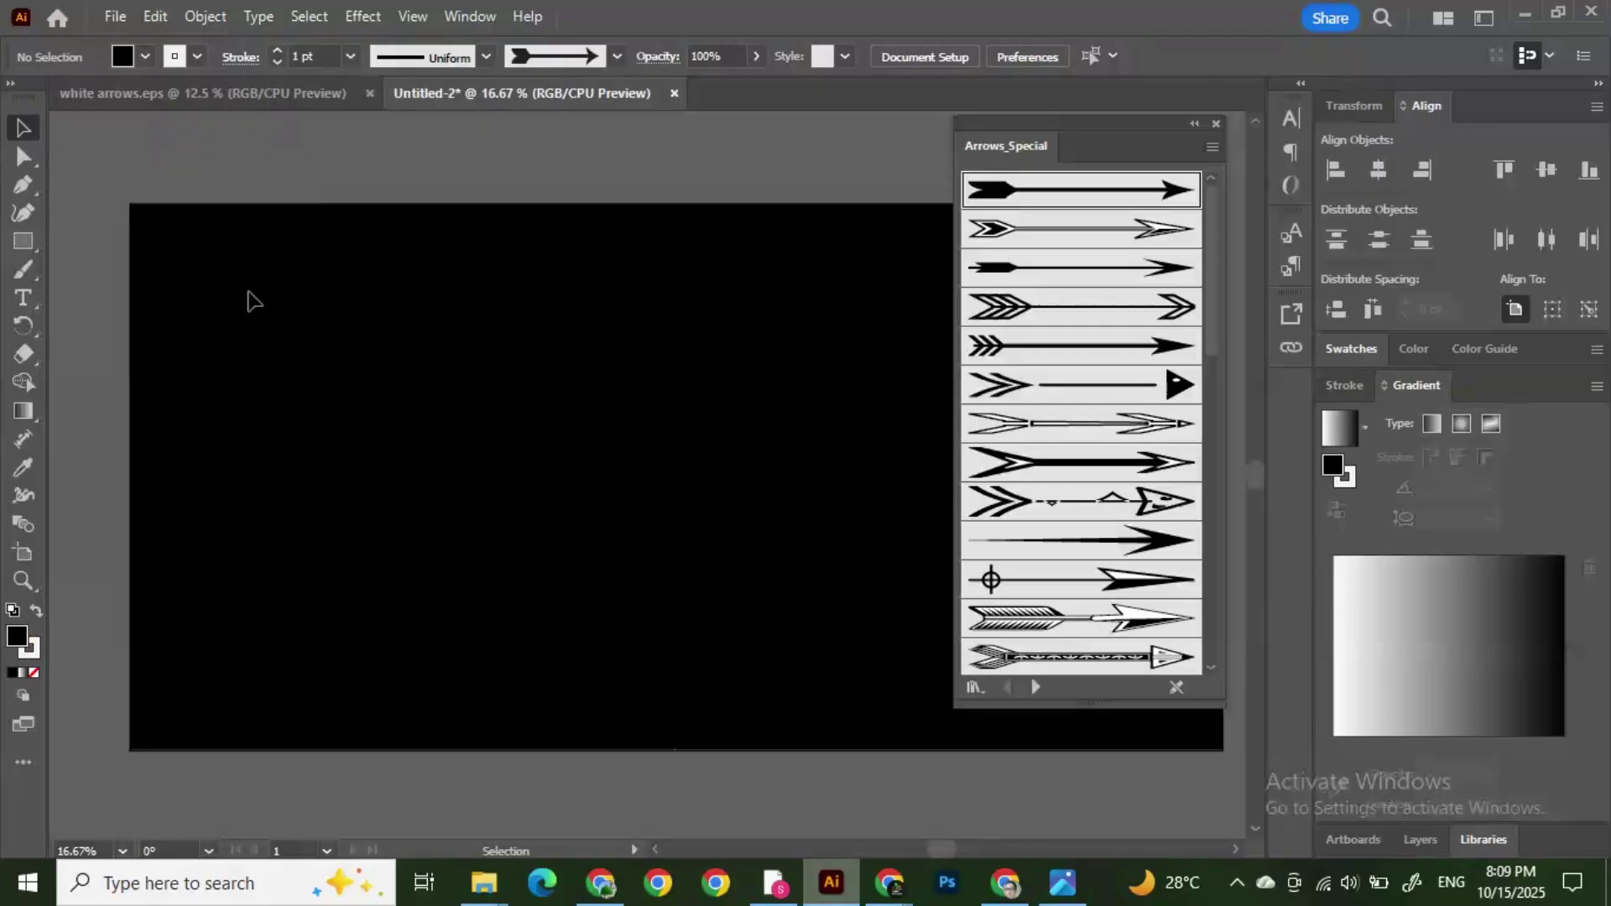
{"action": "left_click", "coordinate": [22, 271]}
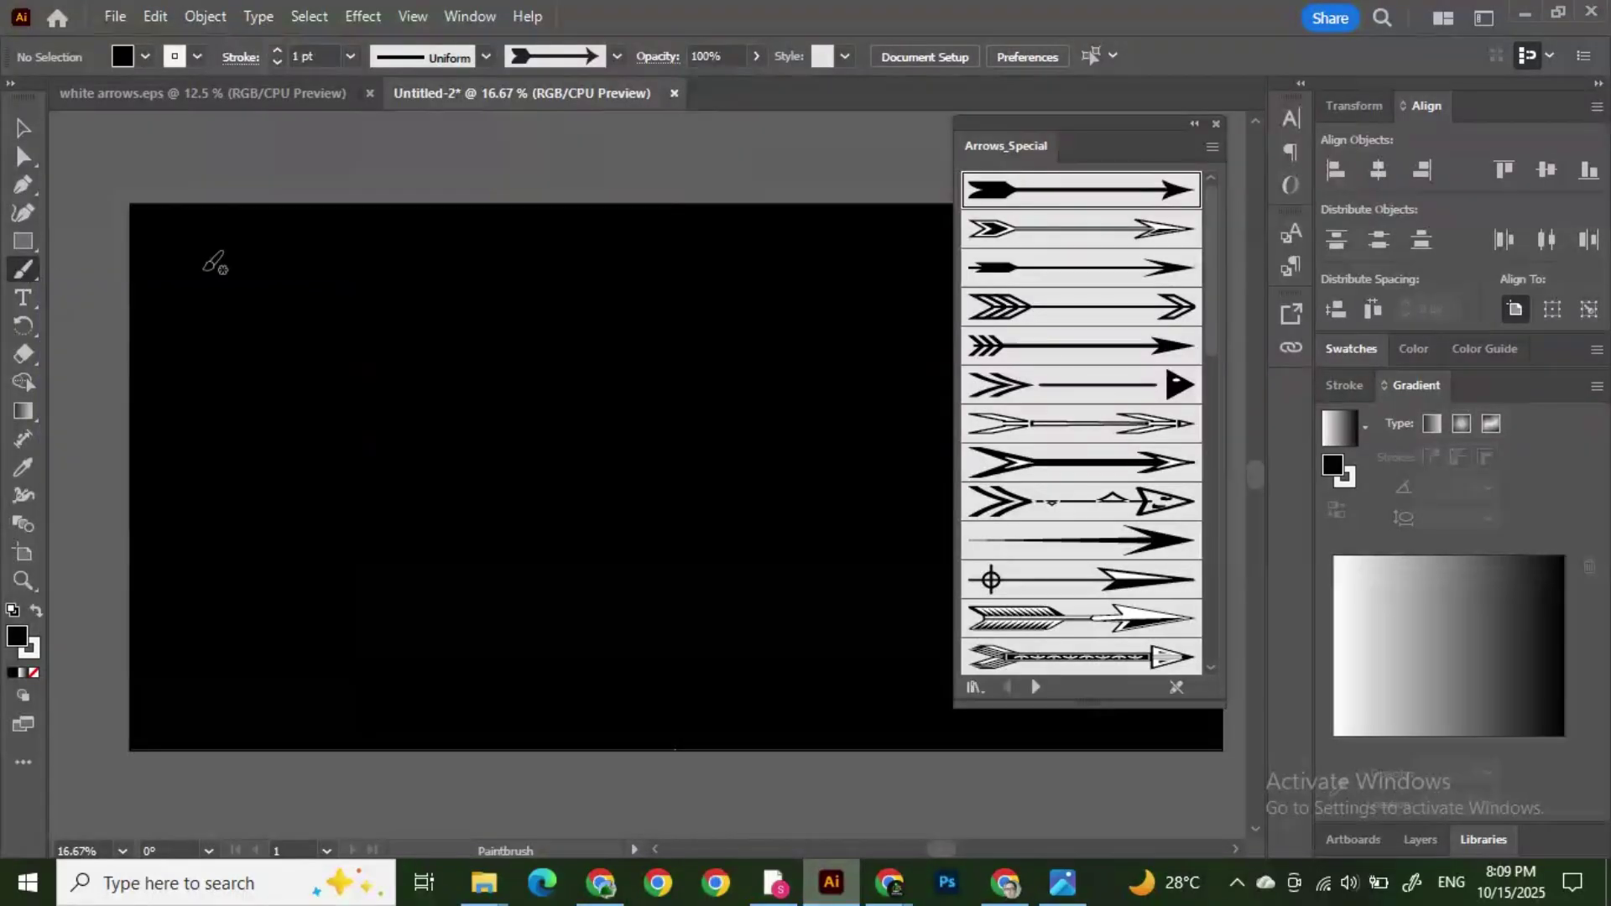
Step: Paint a trial wavy arrow, undo it, and set the stroke weight to 5 pt
{"action": "mouse_move", "coordinate": [180, 303]}
{"action": "left_mouse_down"}
{"action": "mouse_move", "coordinate": [256, 295]}
{"action": "mouse_move", "coordinate": [340, 322]}
{"action": "mouse_move", "coordinate": [400, 308]}
{"action": "left_mouse_up"}
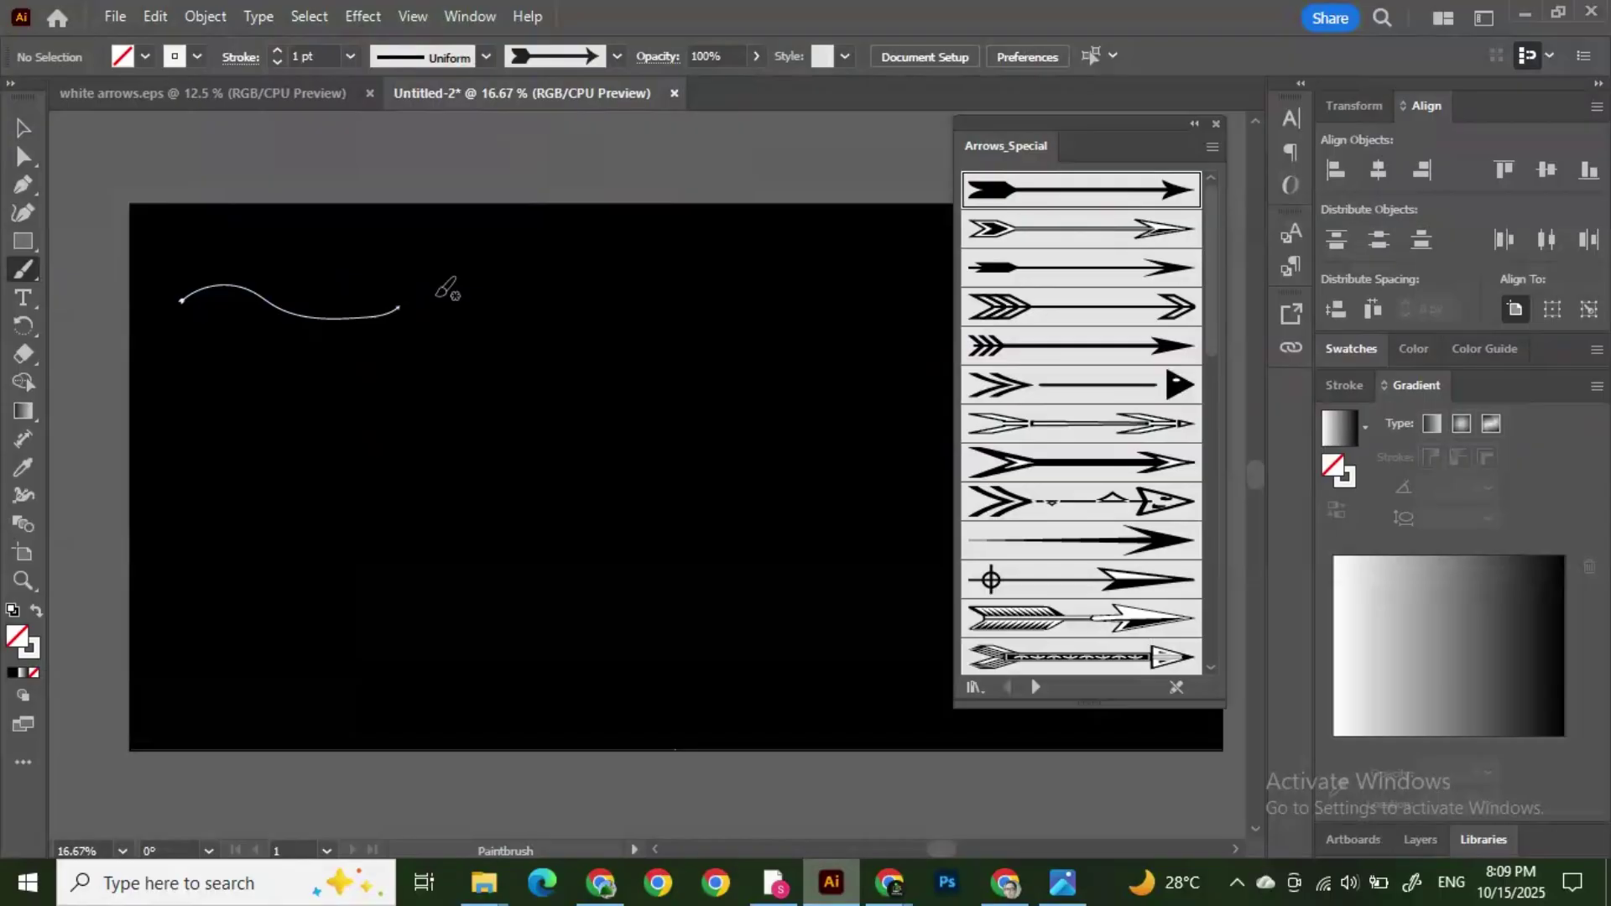
{"action": "key", "text": "ctrl+z"}
{"action": "left_click", "coordinate": [350, 56]}
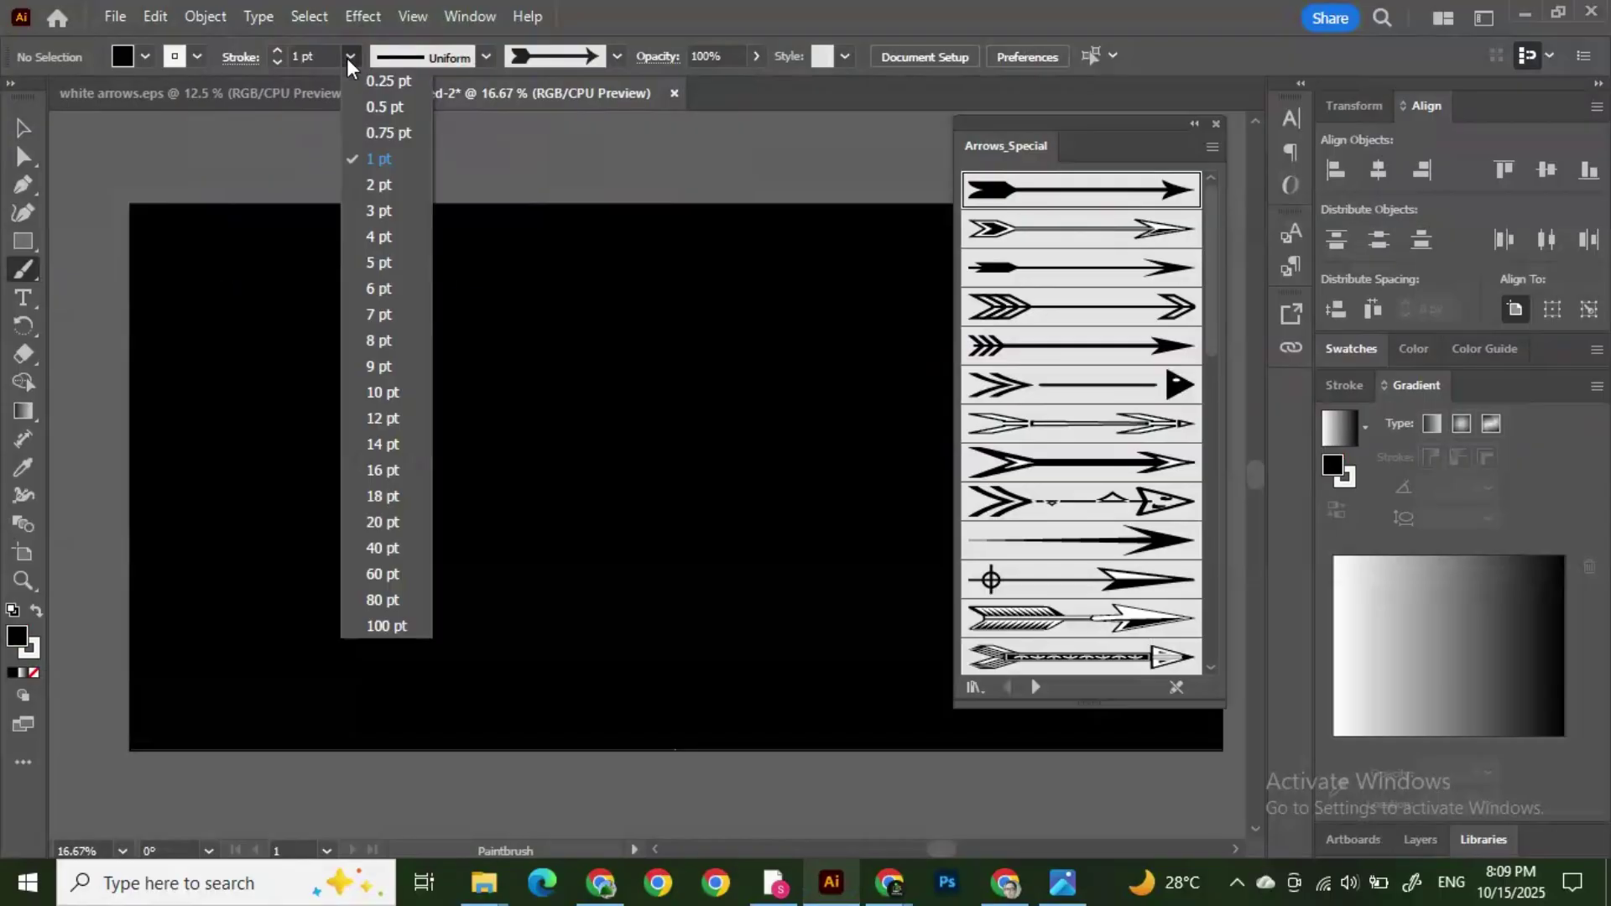
{"action": "left_click", "coordinate": [380, 263]}
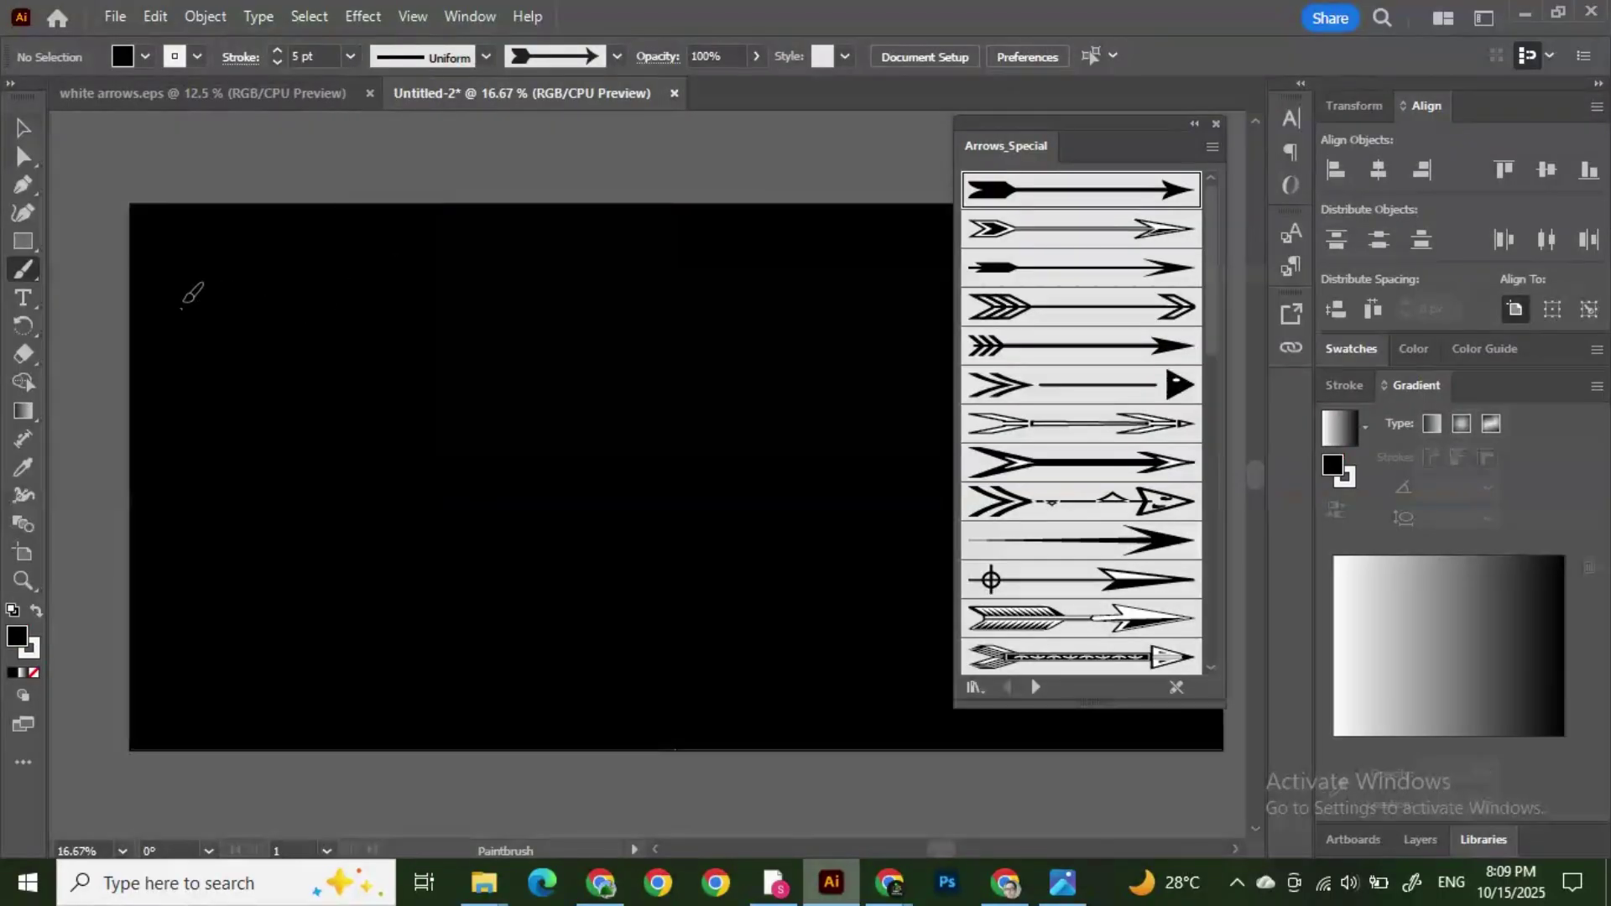
Step: Paint a wavy arrow and a looped arrow in the artboard's upper-left area, then two looped arrows and one gentle arc rightward along the top
{"action": "left_click_drag", "start_coordinate": [181, 309], "coordinate": [370, 300]}
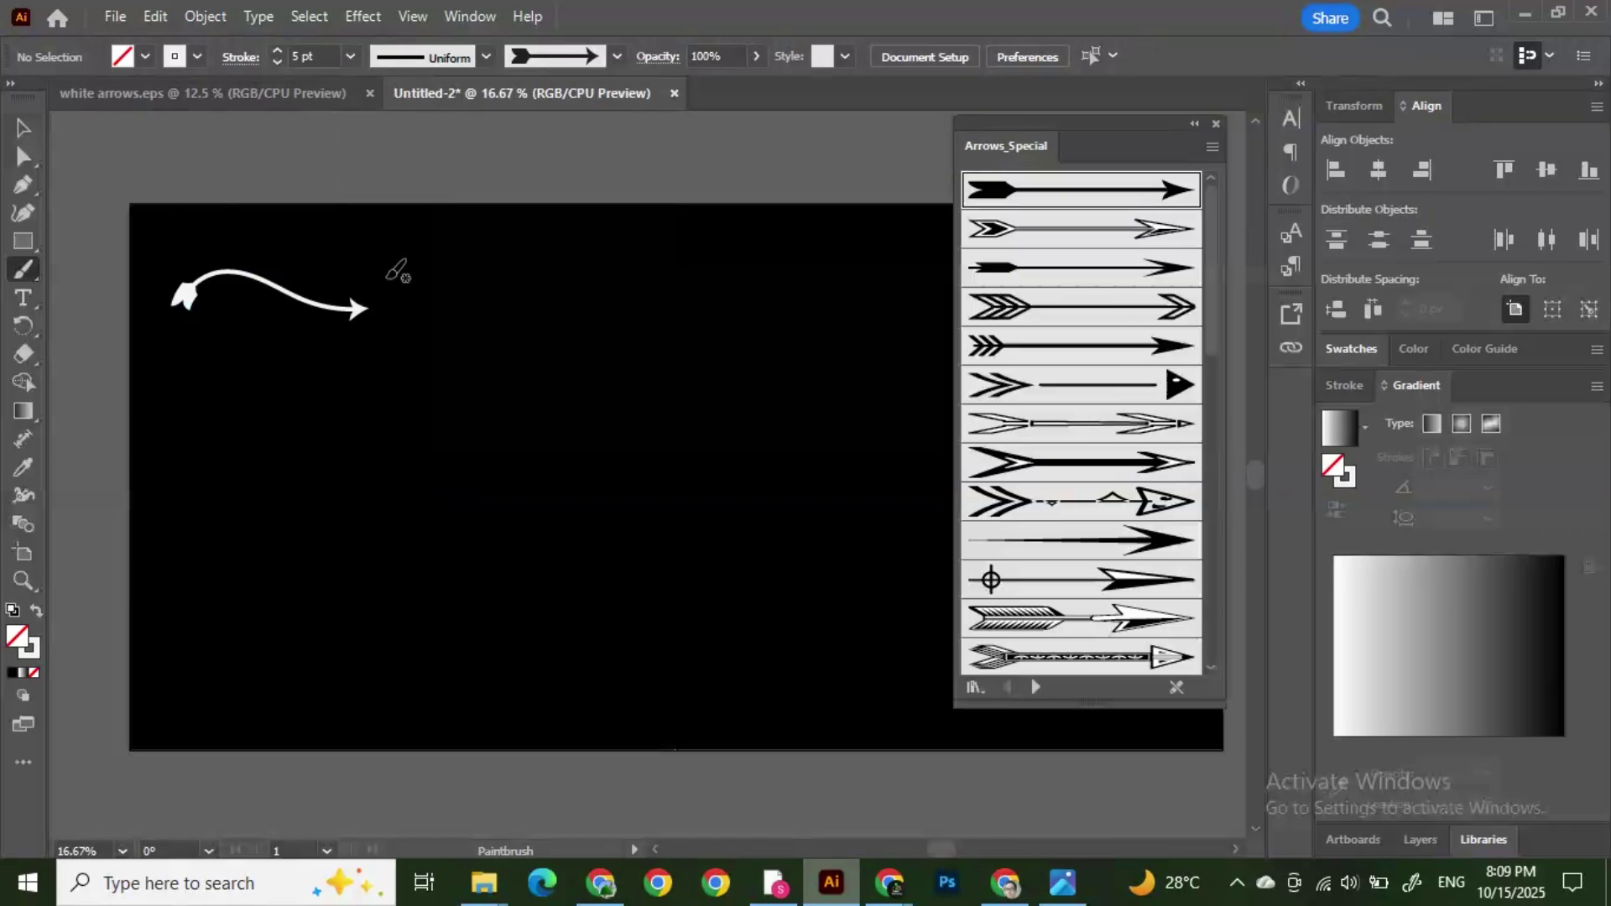
{"action": "left_click", "coordinate": [1194, 124]}
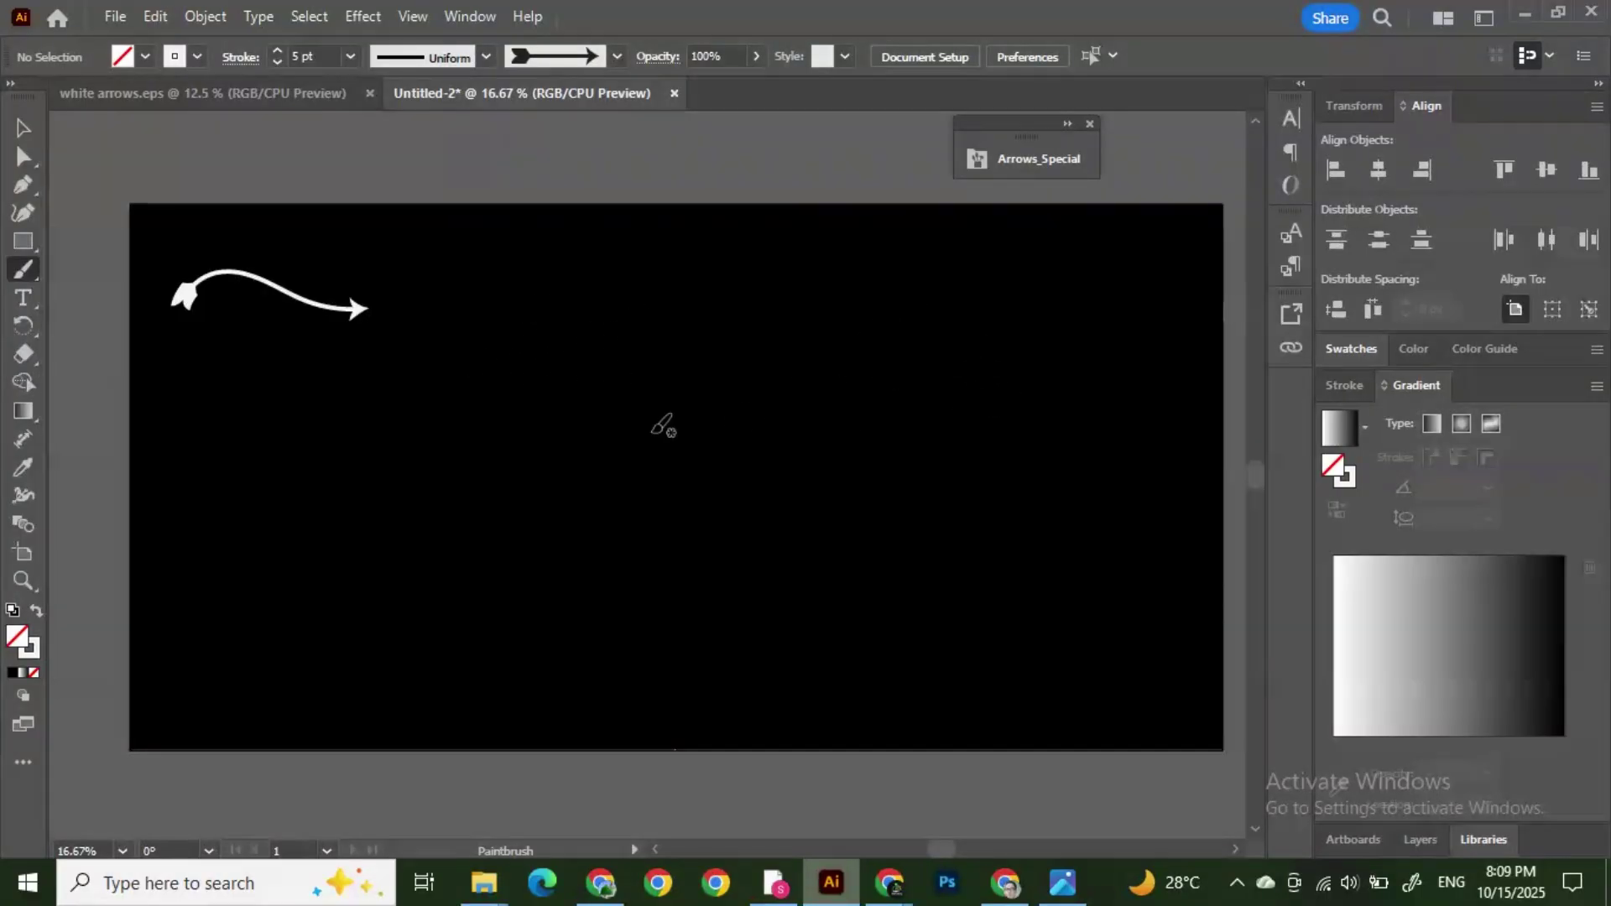
{"action": "mouse_move", "coordinate": [198, 411]}
{"action": "left_mouse_down"}
{"action": "mouse_move", "coordinate": [265, 417]}
{"action": "mouse_move", "coordinate": [314, 379]}
{"action": "mouse_move", "coordinate": [289, 363]}
{"action": "mouse_move", "coordinate": [304, 394]}
{"action": "mouse_move", "coordinate": [403, 380]}
{"action": "left_mouse_up"}
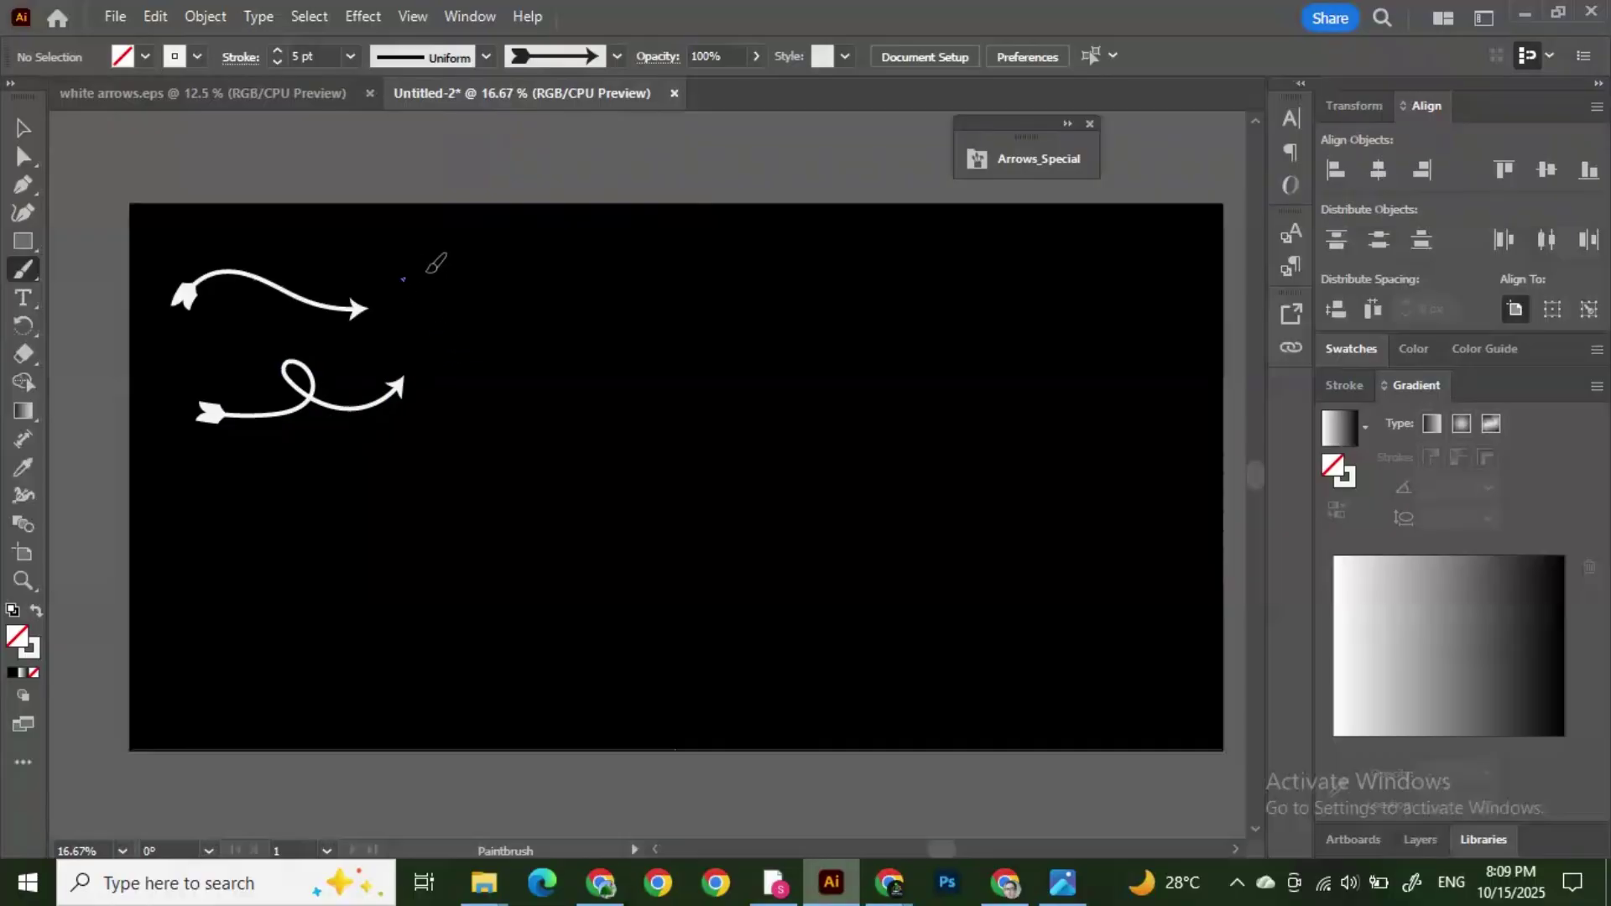
{"action": "mouse_move", "coordinate": [429, 271]}
{"action": "left_mouse_down"}
{"action": "mouse_move", "coordinate": [497, 302]}
{"action": "mouse_move", "coordinate": [439, 337]}
{"action": "mouse_move", "coordinate": [475, 309]}
{"action": "mouse_move", "coordinate": [561, 343]}
{"action": "mouse_move", "coordinate": [607, 326]}
{"action": "mouse_move", "coordinate": [604, 291]}
{"action": "mouse_move", "coordinate": [689, 283]}
{"action": "mouse_move", "coordinate": [685, 320]}
{"action": "mouse_move", "coordinate": [667, 319]}
{"action": "mouse_move", "coordinate": [839, 270]}
{"action": "left_mouse_up"}
{"action": "mouse_move", "coordinate": [723, 265]}
{"action": "left_mouse_down"}
{"action": "mouse_move", "coordinate": [808, 233]}
{"action": "mouse_move", "coordinate": [915, 232]}
{"action": "left_mouse_up"}
Step: Undo a first attempt at a rising arrow below the left-hand arrows, repaint it longer, and add a looped arrow pointing left above it
{"action": "mouse_move", "coordinate": [207, 480]}
{"action": "left_mouse_down"}
{"action": "mouse_move", "coordinate": [435, 467]}
{"action": "mouse_move", "coordinate": [474, 419]}
{"action": "mouse_move", "coordinate": [453, 421]}
{"action": "mouse_move", "coordinate": [492, 405]}
{"action": "left_mouse_up"}
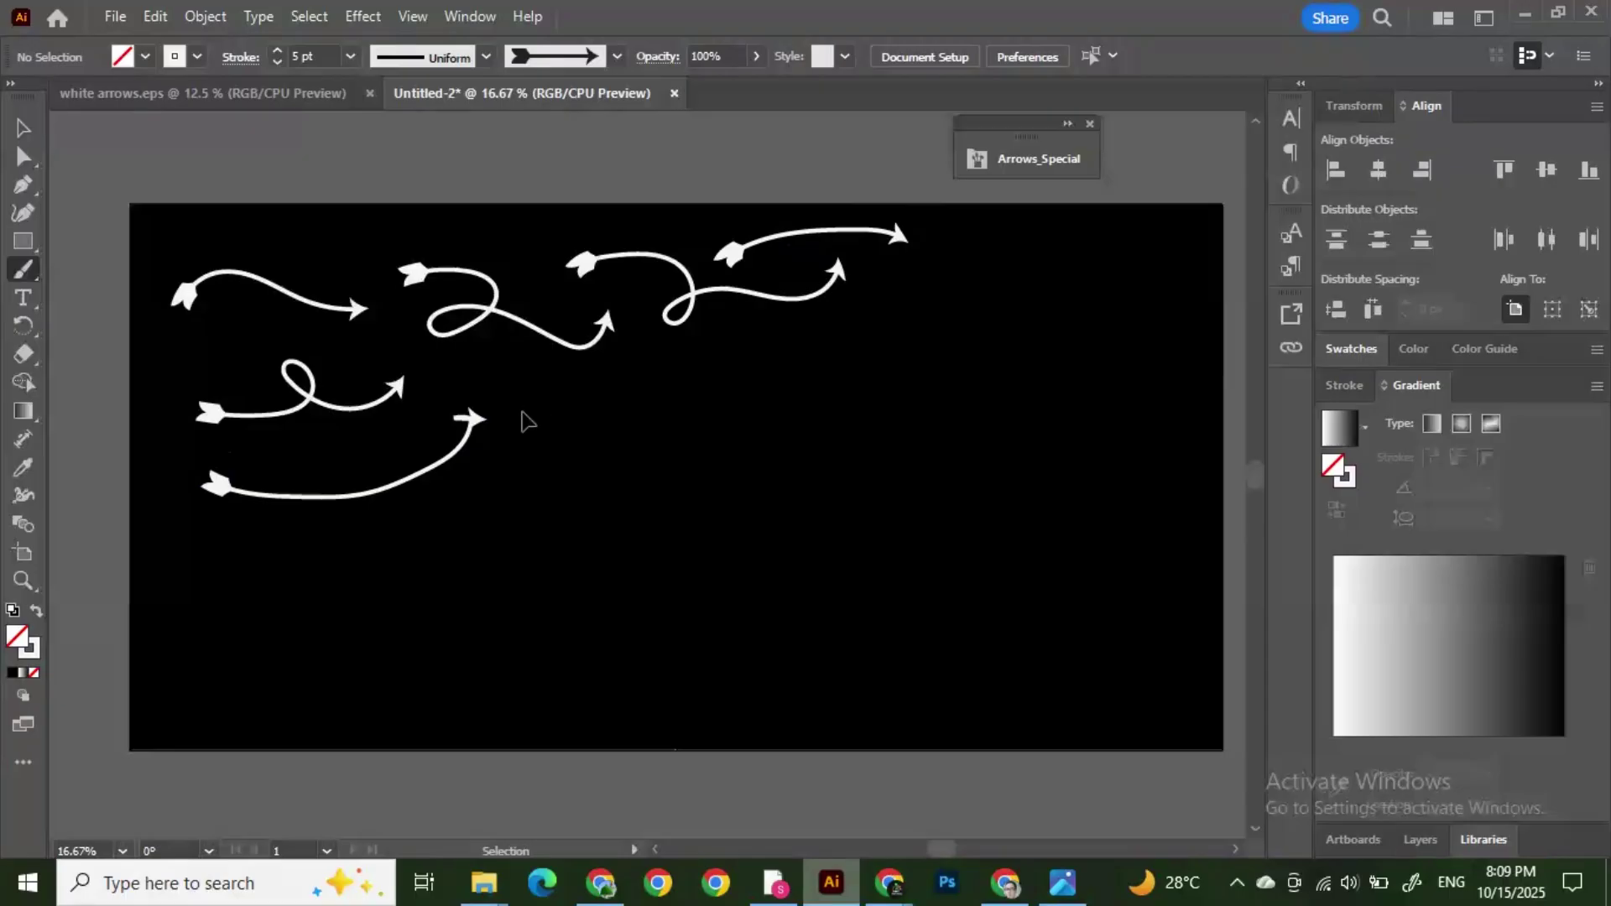
{"action": "key", "text": "ctrl+z"}
{"action": "mouse_move", "coordinate": [176, 512]}
{"action": "left_mouse_down"}
{"action": "mouse_move", "coordinate": [291, 508]}
{"action": "mouse_move", "coordinate": [419, 449]}
{"action": "mouse_move", "coordinate": [440, 406]}
{"action": "left_mouse_up"}
{"action": "mouse_move", "coordinate": [360, 442]}
{"action": "left_mouse_down"}
{"action": "mouse_move", "coordinate": [295, 467]}
{"action": "mouse_move", "coordinate": [252, 448]}
{"action": "mouse_move", "coordinate": [216, 475]}
{"action": "mouse_move", "coordinate": [180, 454]}
{"action": "left_mouse_up"}
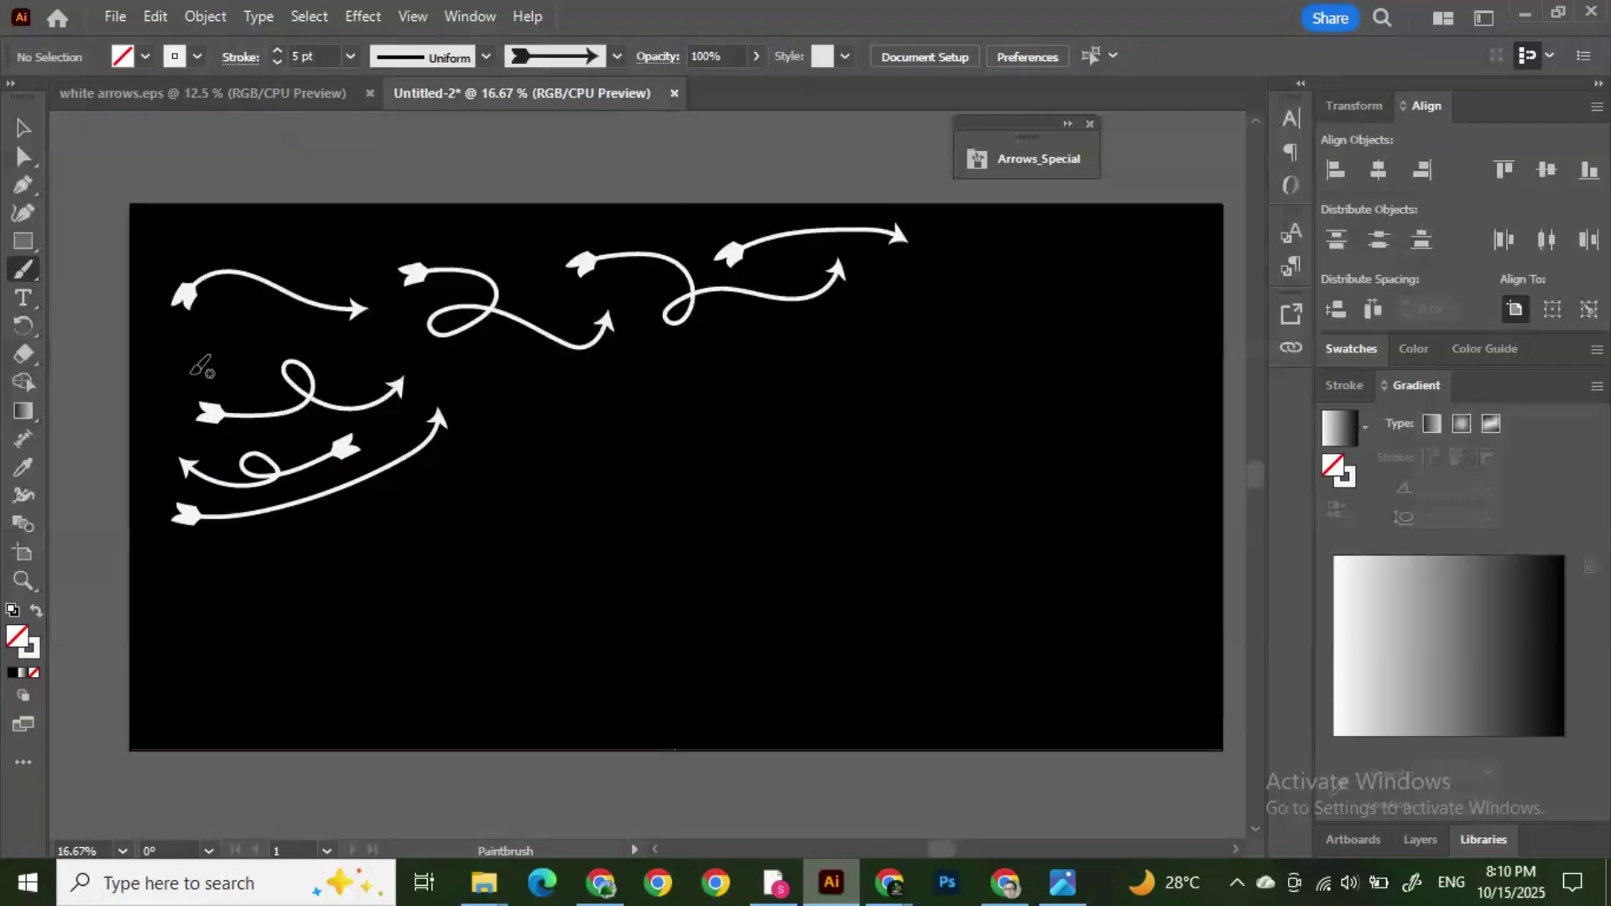
Step: Fill gaps among the left-hand arrows with an arched arrow and a leftward one, plus a hooked arrow sweeping down-left beside them
{"action": "mouse_move", "coordinate": [178, 359]}
{"action": "left_mouse_down"}
{"action": "mouse_move", "coordinate": [210, 341]}
{"action": "mouse_move", "coordinate": [285, 330]}
{"action": "mouse_move", "coordinate": [342, 354]}
{"action": "left_mouse_up"}
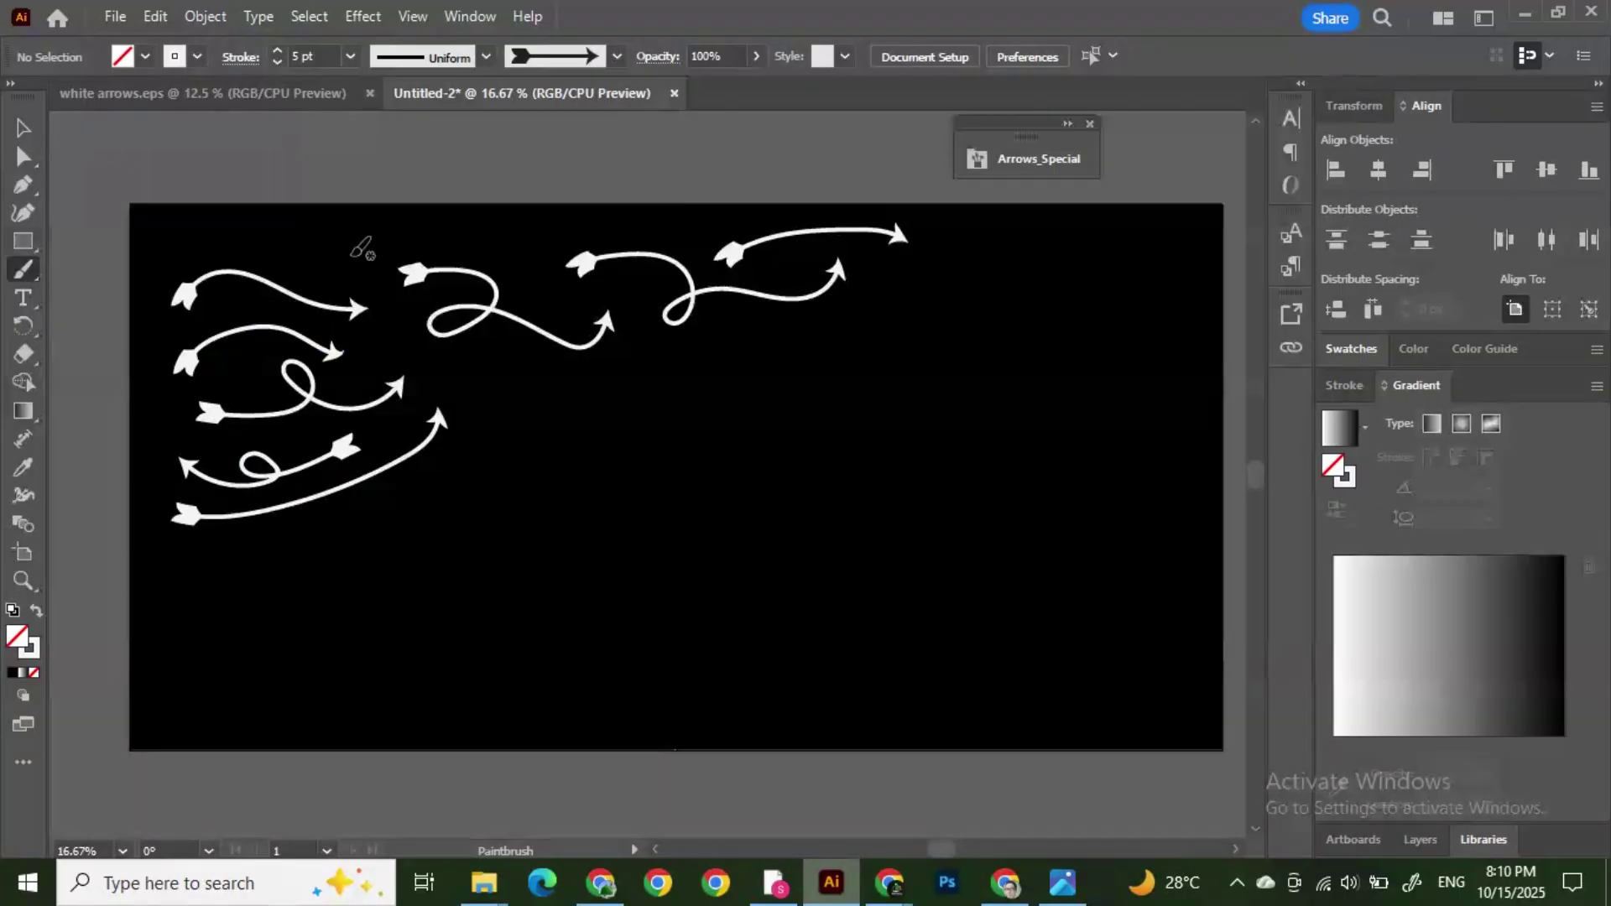
{"action": "left_click_drag", "start_coordinate": [357, 251], "coordinate": [207, 239]}
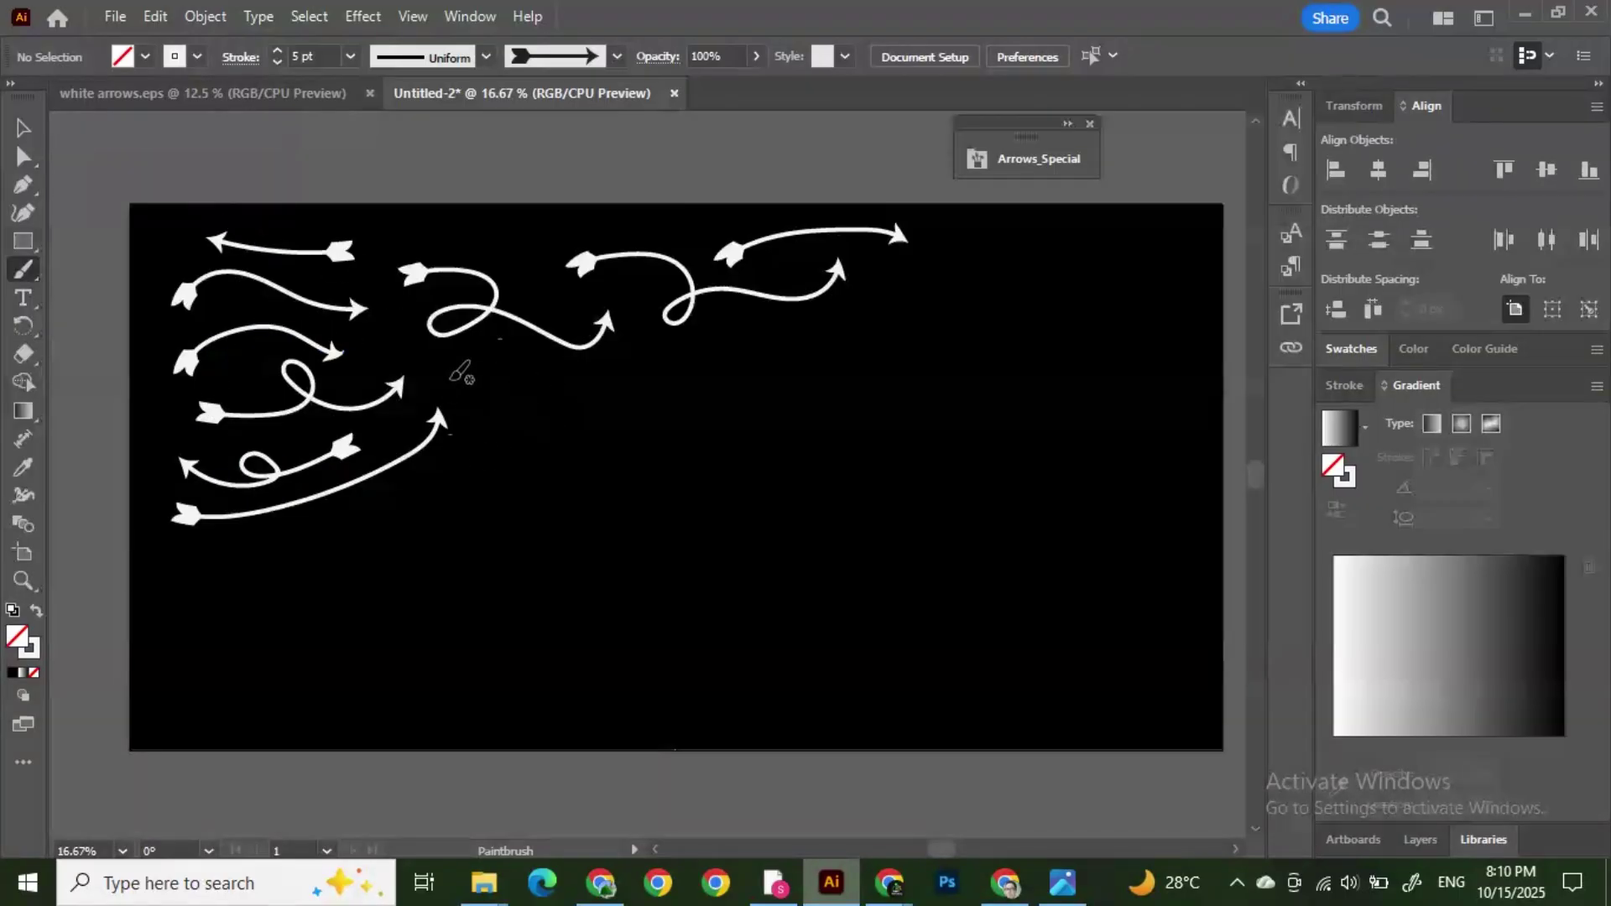
{"action": "mouse_move", "coordinate": [451, 380]}
{"action": "left_mouse_down"}
{"action": "mouse_move", "coordinate": [482, 453]}
{"action": "mouse_move", "coordinate": [271, 546]}
{"action": "left_mouse_up"}
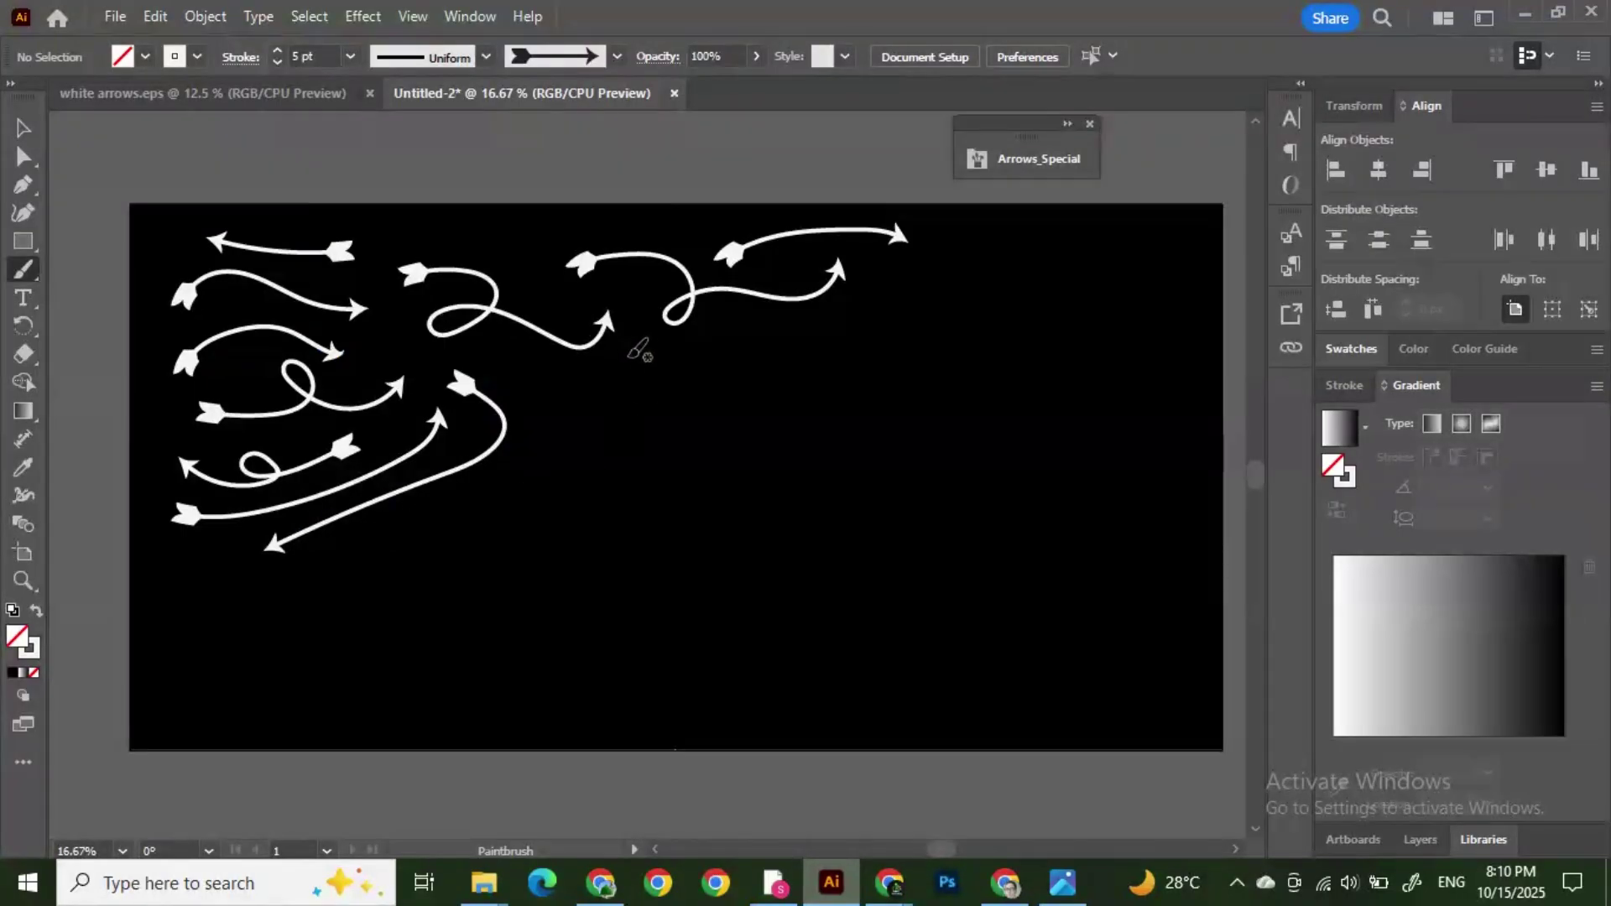
Step: Paint a shallow upward-curving arrow and two arrows curving down-left around the artboard's middle, undoing the long stroke that crosses the hooked arrow
{"action": "mouse_move", "coordinate": [506, 362]}
{"action": "left_mouse_down"}
{"action": "mouse_move", "coordinate": [575, 395]}
{"action": "mouse_move", "coordinate": [668, 382]}
{"action": "mouse_move", "coordinate": [683, 350]}
{"action": "mouse_move", "coordinate": [771, 348]}
{"action": "mouse_move", "coordinate": [680, 420]}
{"action": "mouse_move", "coordinate": [499, 455]}
{"action": "mouse_move", "coordinate": [497, 441]}
{"action": "mouse_move", "coordinate": [535, 467]}
{"action": "left_mouse_up"}
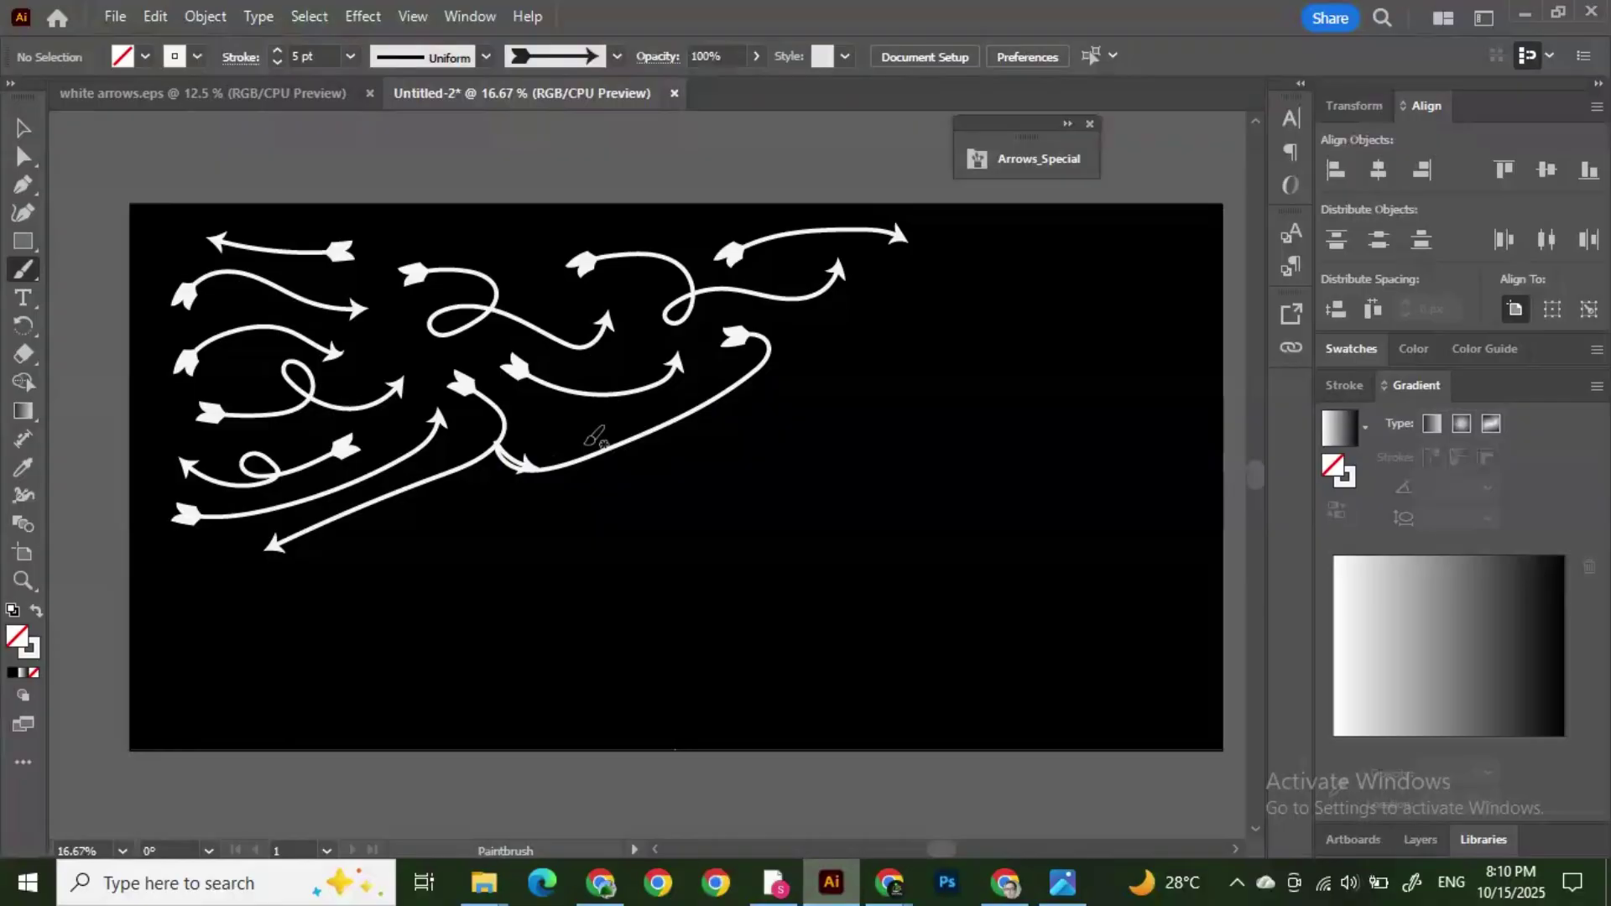
{"action": "key", "text": "ctrl+z"}
{"action": "key", "text": "ctrl"}
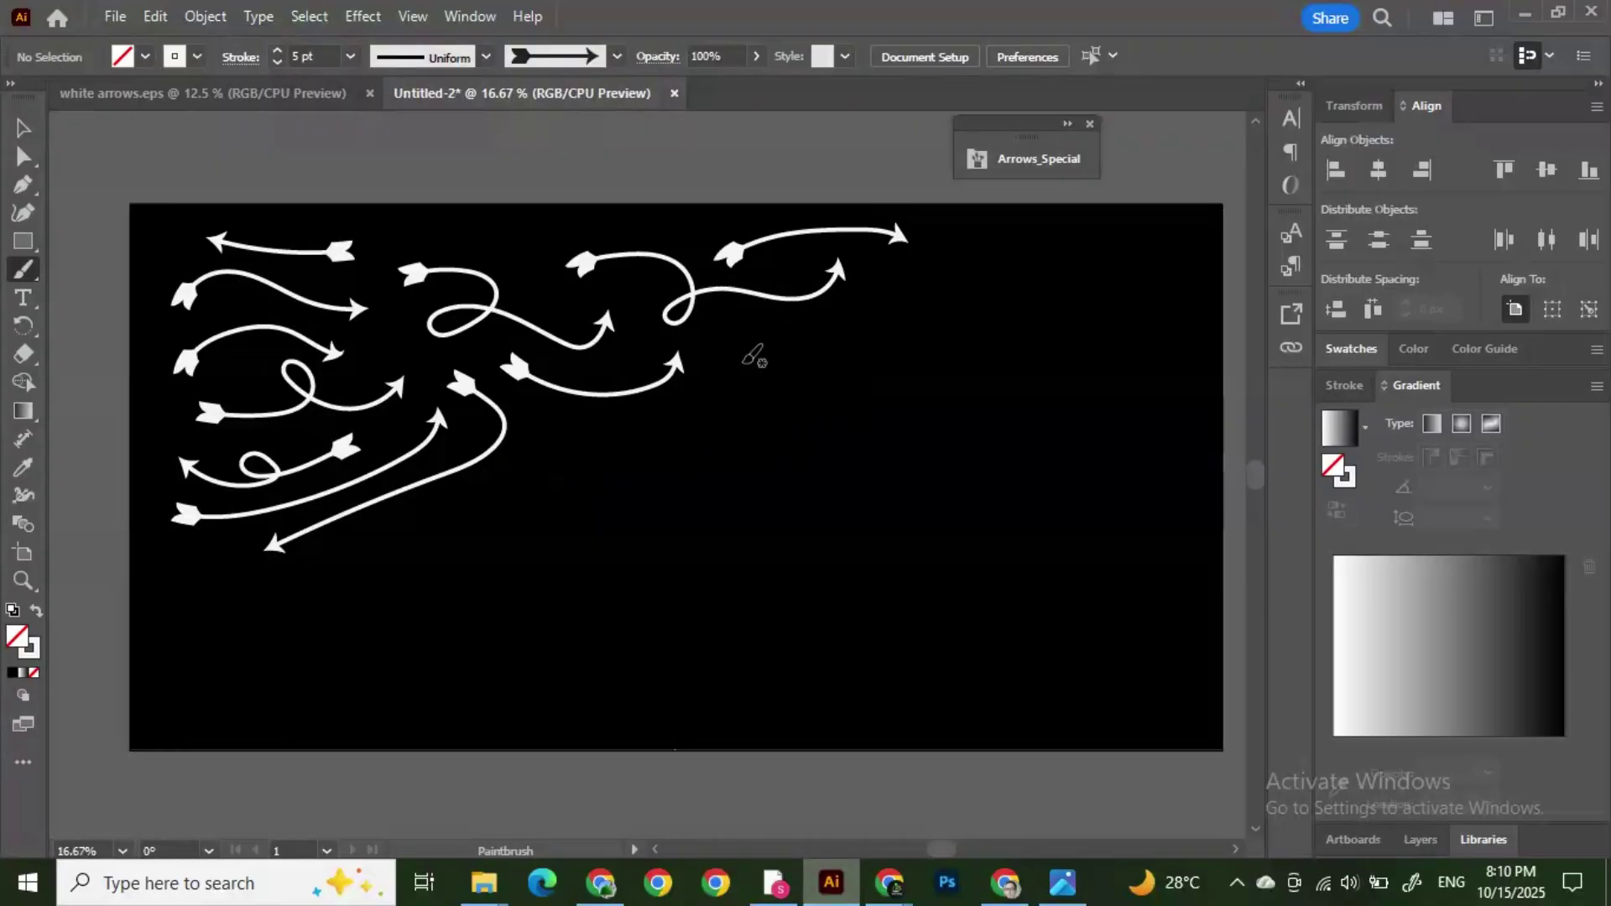
{"action": "mouse_move", "coordinate": [590, 443]}
{"action": "left_mouse_down"}
{"action": "mouse_move", "coordinate": [532, 457]}
{"action": "mouse_move", "coordinate": [424, 554]}
{"action": "mouse_move", "coordinate": [383, 557]}
{"action": "left_mouse_up"}
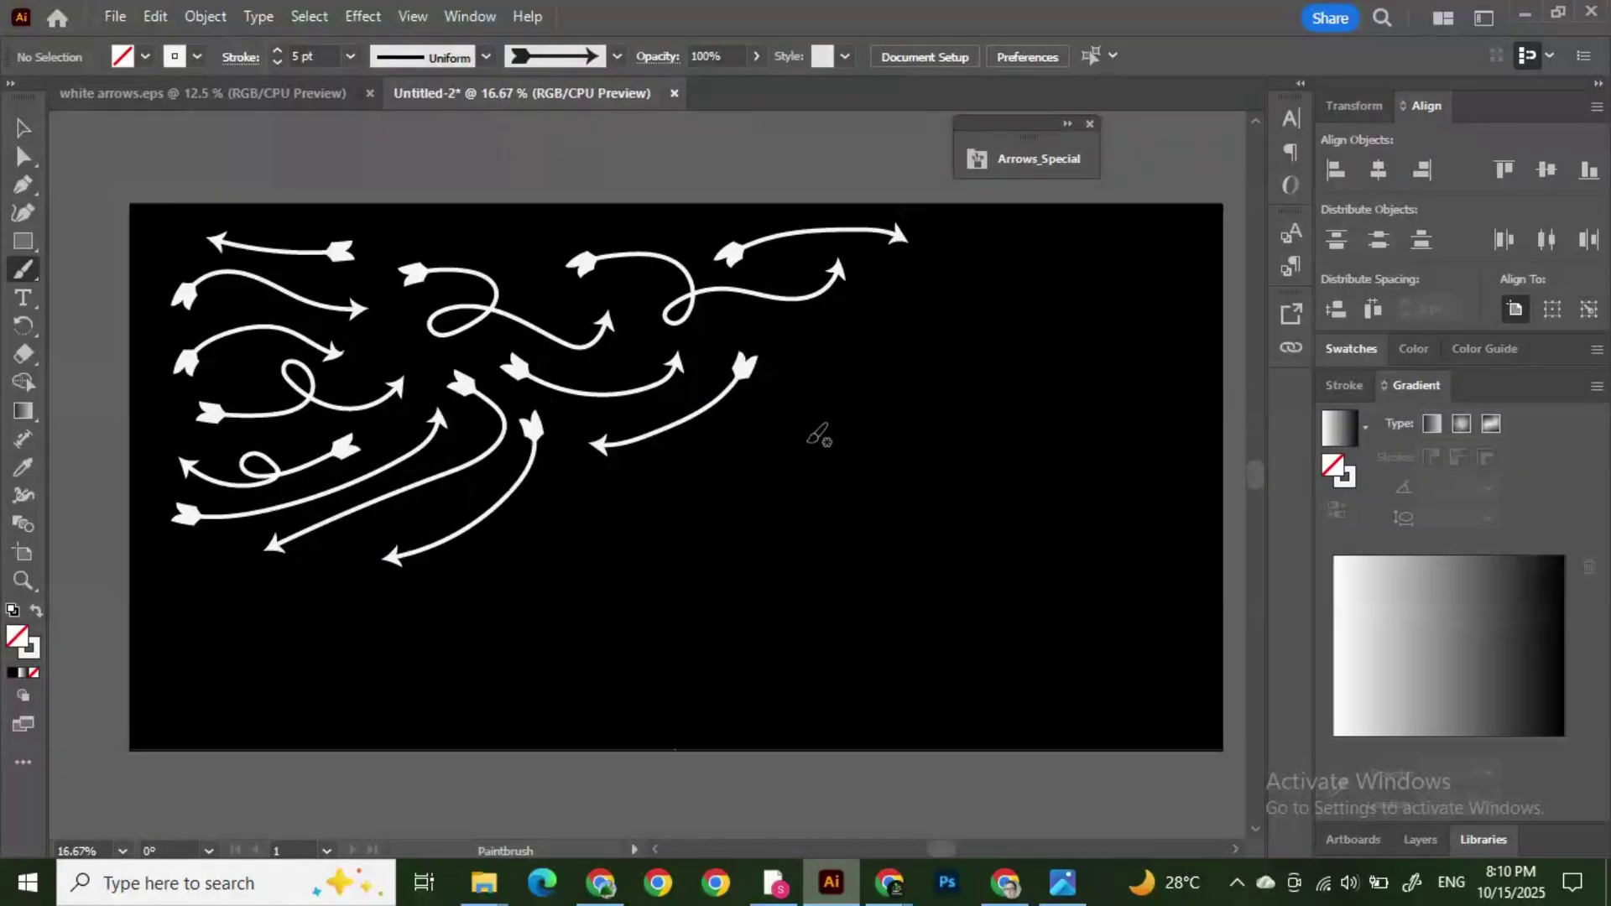
Step: Paint a hooked arrow sweeping down-left beside the middle arrows, and two short arrows rising to the right below them
{"action": "mouse_move", "coordinate": [831, 327]}
{"action": "left_mouse_down"}
{"action": "mouse_move", "coordinate": [797, 390]}
{"action": "mouse_move", "coordinate": [691, 462]}
{"action": "left_mouse_up"}
{"action": "mouse_move", "coordinate": [474, 559]}
{"action": "left_mouse_down"}
{"action": "mouse_move", "coordinate": [514, 556]}
{"action": "mouse_move", "coordinate": [572, 443]}
{"action": "left_mouse_up"}
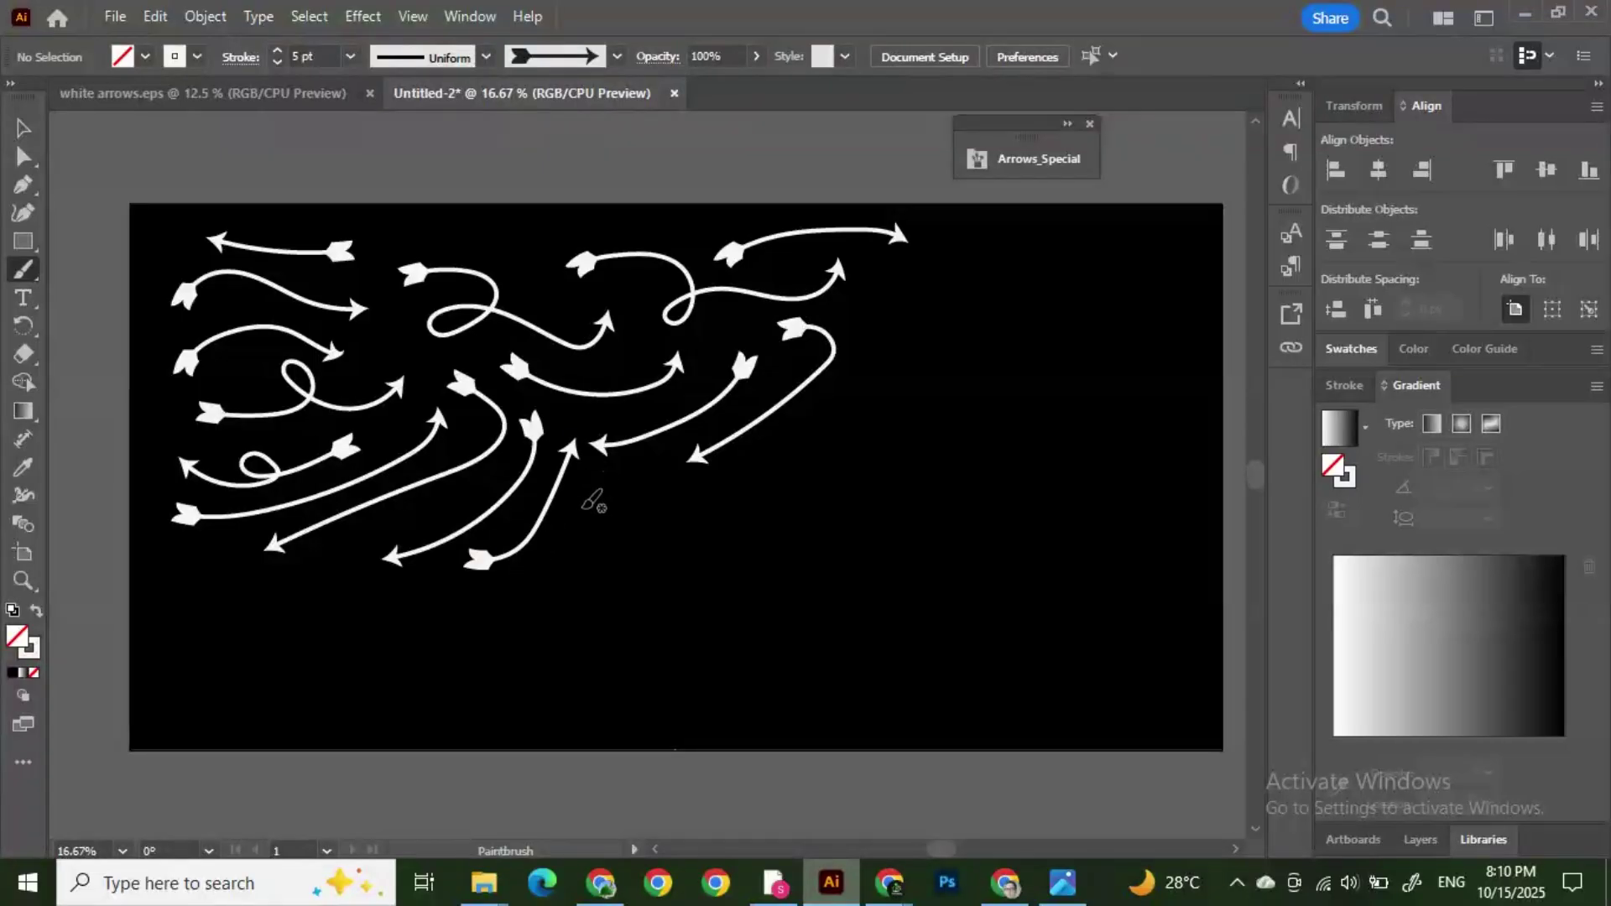
{"action": "mouse_move", "coordinate": [576, 551]}
{"action": "left_mouse_down"}
{"action": "mouse_move", "coordinate": [621, 483]}
{"action": "mouse_move", "coordinate": [662, 460]}
{"action": "left_mouse_up"}
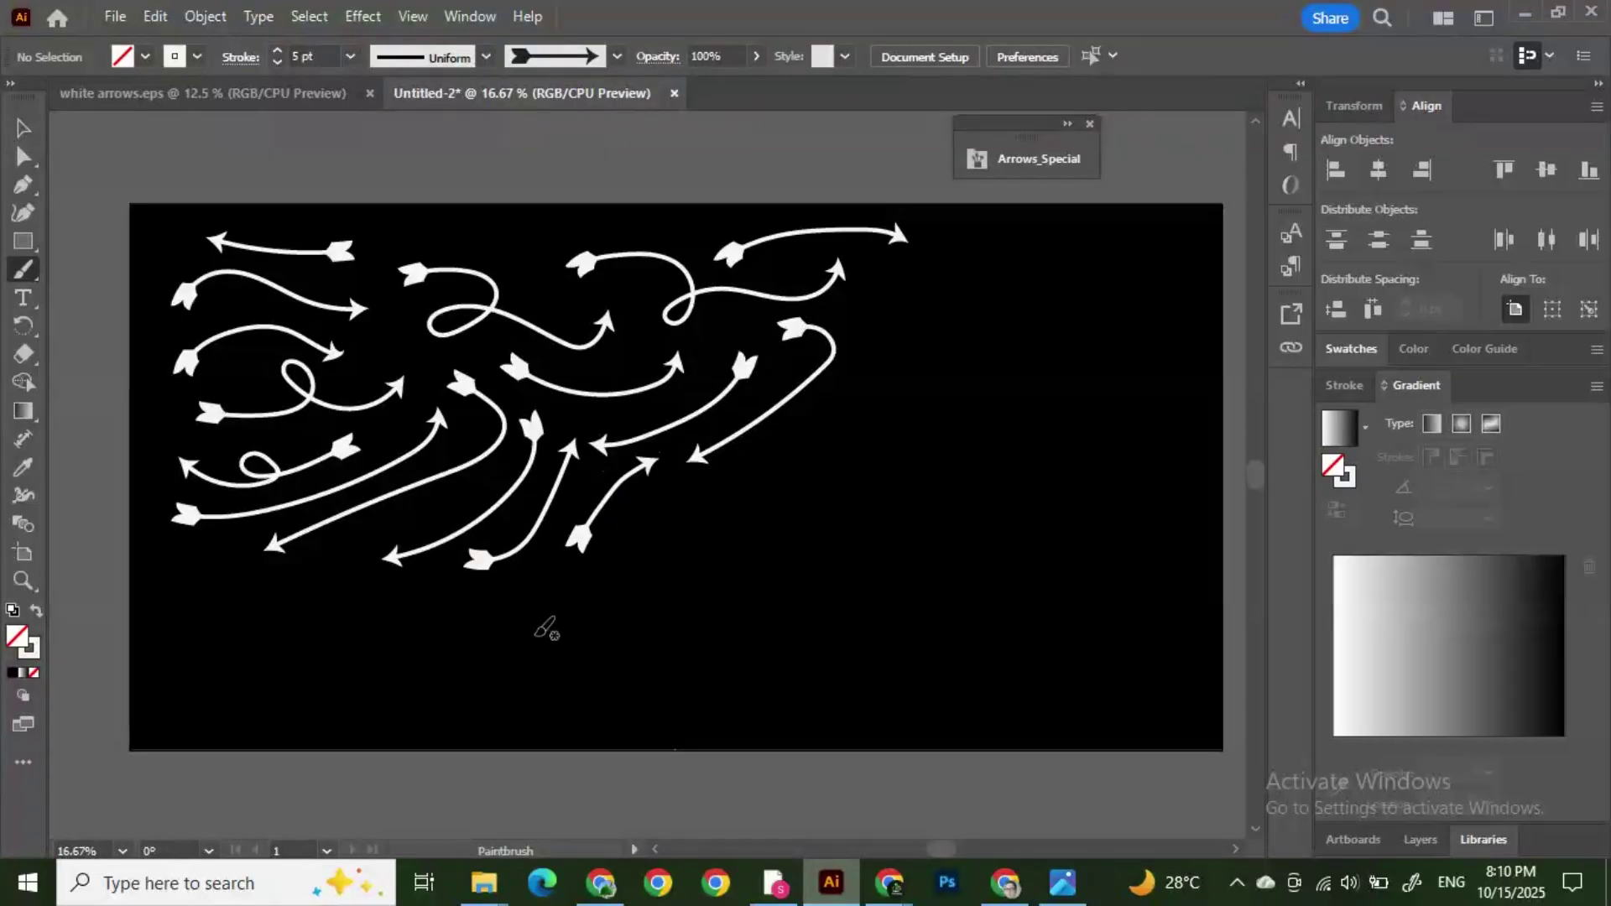
Step: Paint a coiled arrow winding downward right of the middle arrows, and a coiled horizontal arrow pointing right near the artboard's upper-right corner
{"action": "mouse_move", "coordinate": [890, 319]}
{"action": "left_mouse_down"}
{"action": "mouse_move", "coordinate": [946, 344]}
{"action": "mouse_move", "coordinate": [907, 363]}
{"action": "left_mouse_up"}
{"action": "left_click_drag", "start_coordinate": [863, 466], "coordinate": [865, 475]}
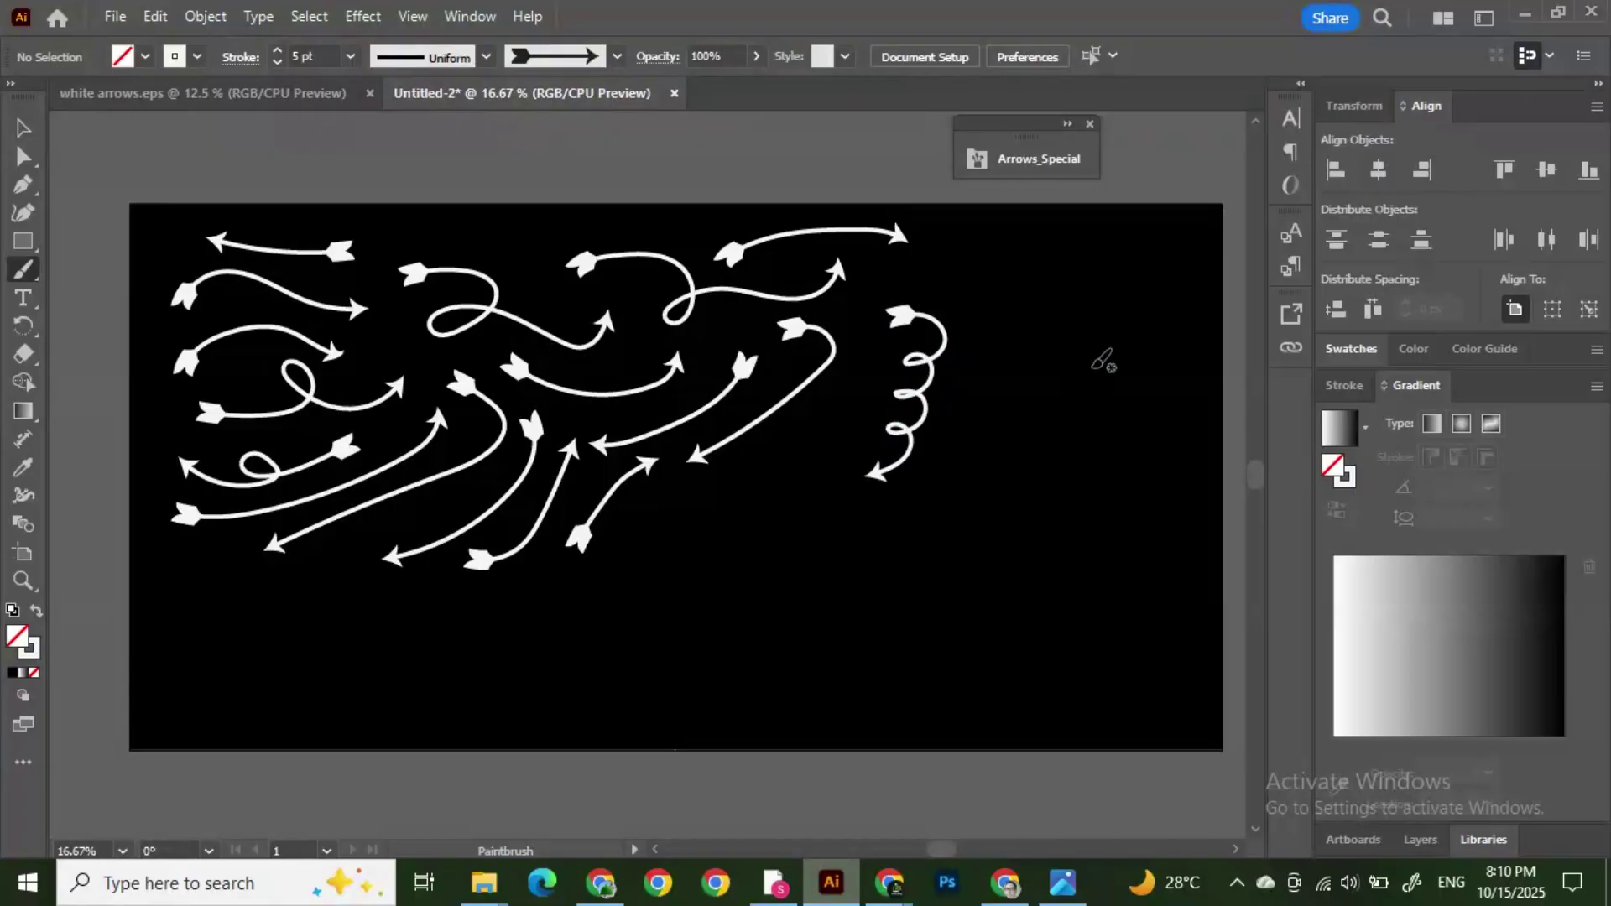
{"action": "mouse_move", "coordinate": [950, 286]}
{"action": "left_mouse_down"}
{"action": "mouse_move", "coordinate": [991, 294]}
{"action": "mouse_move", "coordinate": [996, 268]}
{"action": "mouse_move", "coordinate": [1025, 298]}
{"action": "mouse_move", "coordinate": [1041, 266]}
{"action": "mouse_move", "coordinate": [1051, 289]}
{"action": "mouse_move", "coordinate": [1081, 267]}
{"action": "mouse_move", "coordinate": [1068, 272]}
{"action": "mouse_move", "coordinate": [1115, 292]}
{"action": "mouse_move", "coordinate": [1107, 267]}
{"action": "mouse_move", "coordinate": [1136, 290]}
{"action": "mouse_move", "coordinate": [1208, 276]}
{"action": "left_mouse_up"}
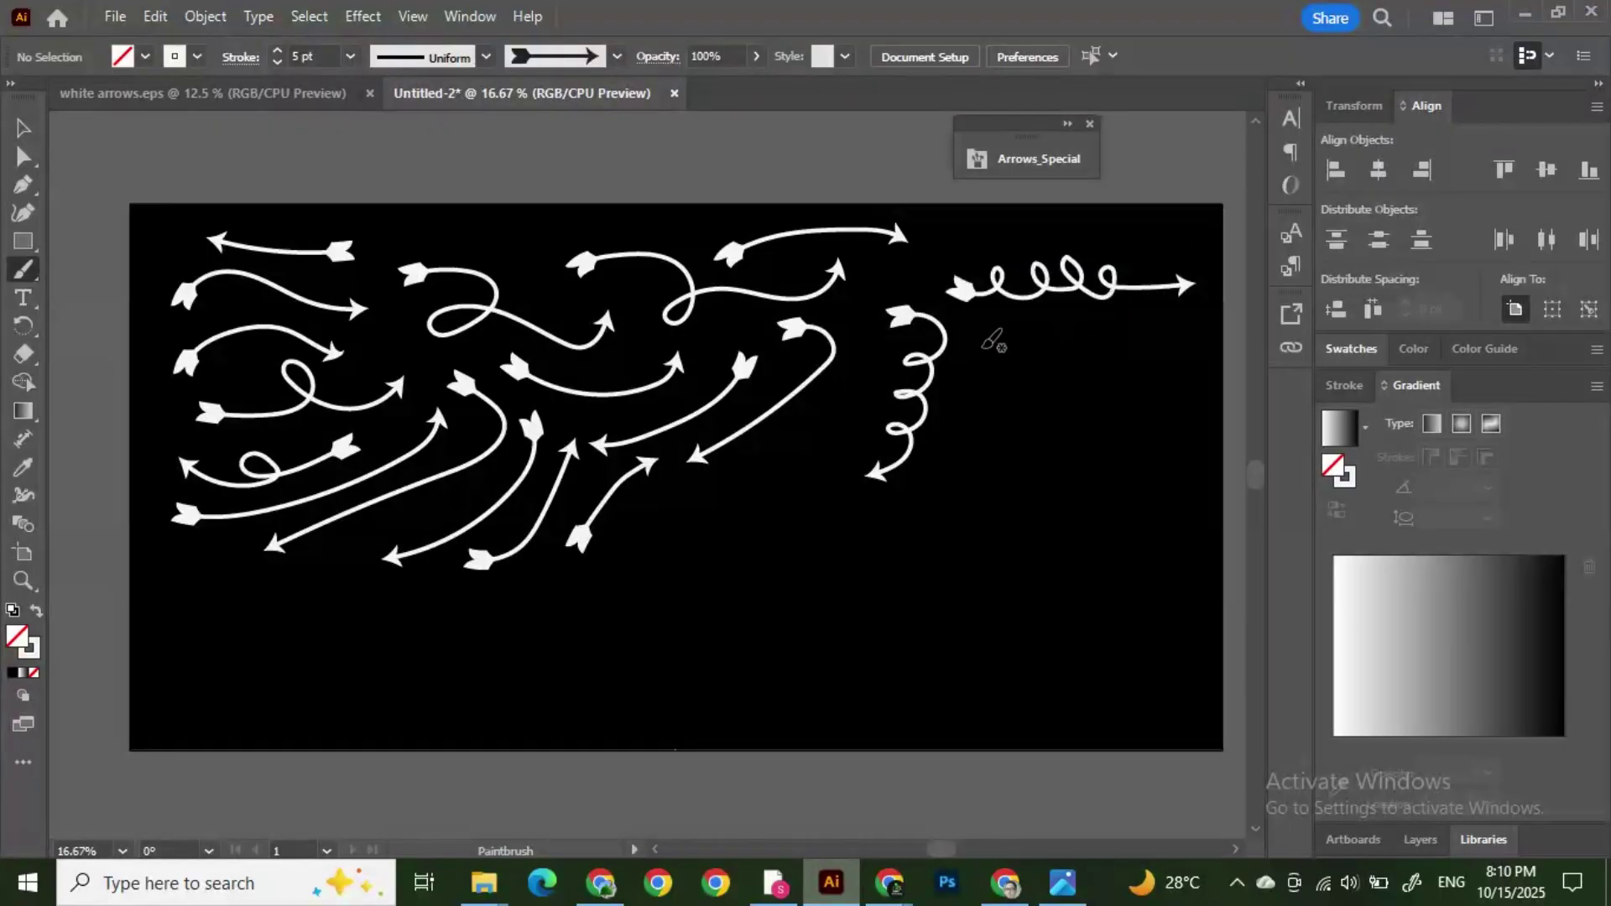
Step: Paint a single-looped and a double-looped arrow rising right near the middle, plus a double-looped arrow turning upward at the lower left
{"action": "mouse_move", "coordinate": [718, 497]}
{"action": "left_mouse_down"}
{"action": "mouse_move", "coordinate": [843, 420]}
{"action": "mouse_move", "coordinate": [851, 376]}
{"action": "left_mouse_up"}
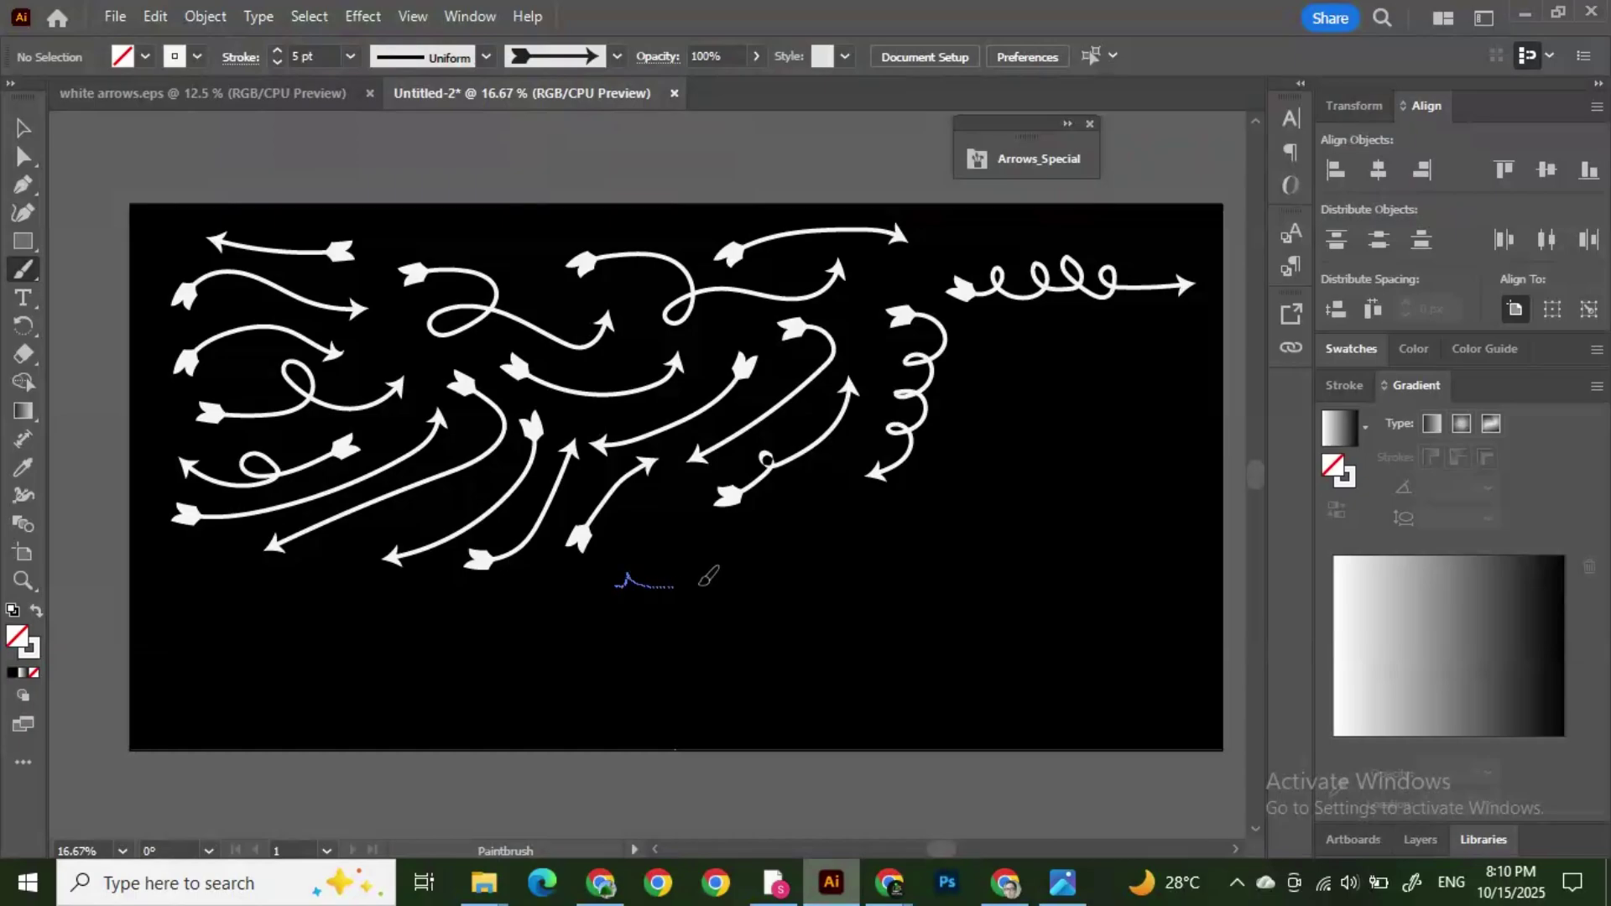
{"action": "mouse_move", "coordinate": [743, 569]}
{"action": "left_mouse_down"}
{"action": "mouse_move", "coordinate": [778, 554]}
{"action": "mouse_move", "coordinate": [823, 490]}
{"action": "left_mouse_up"}
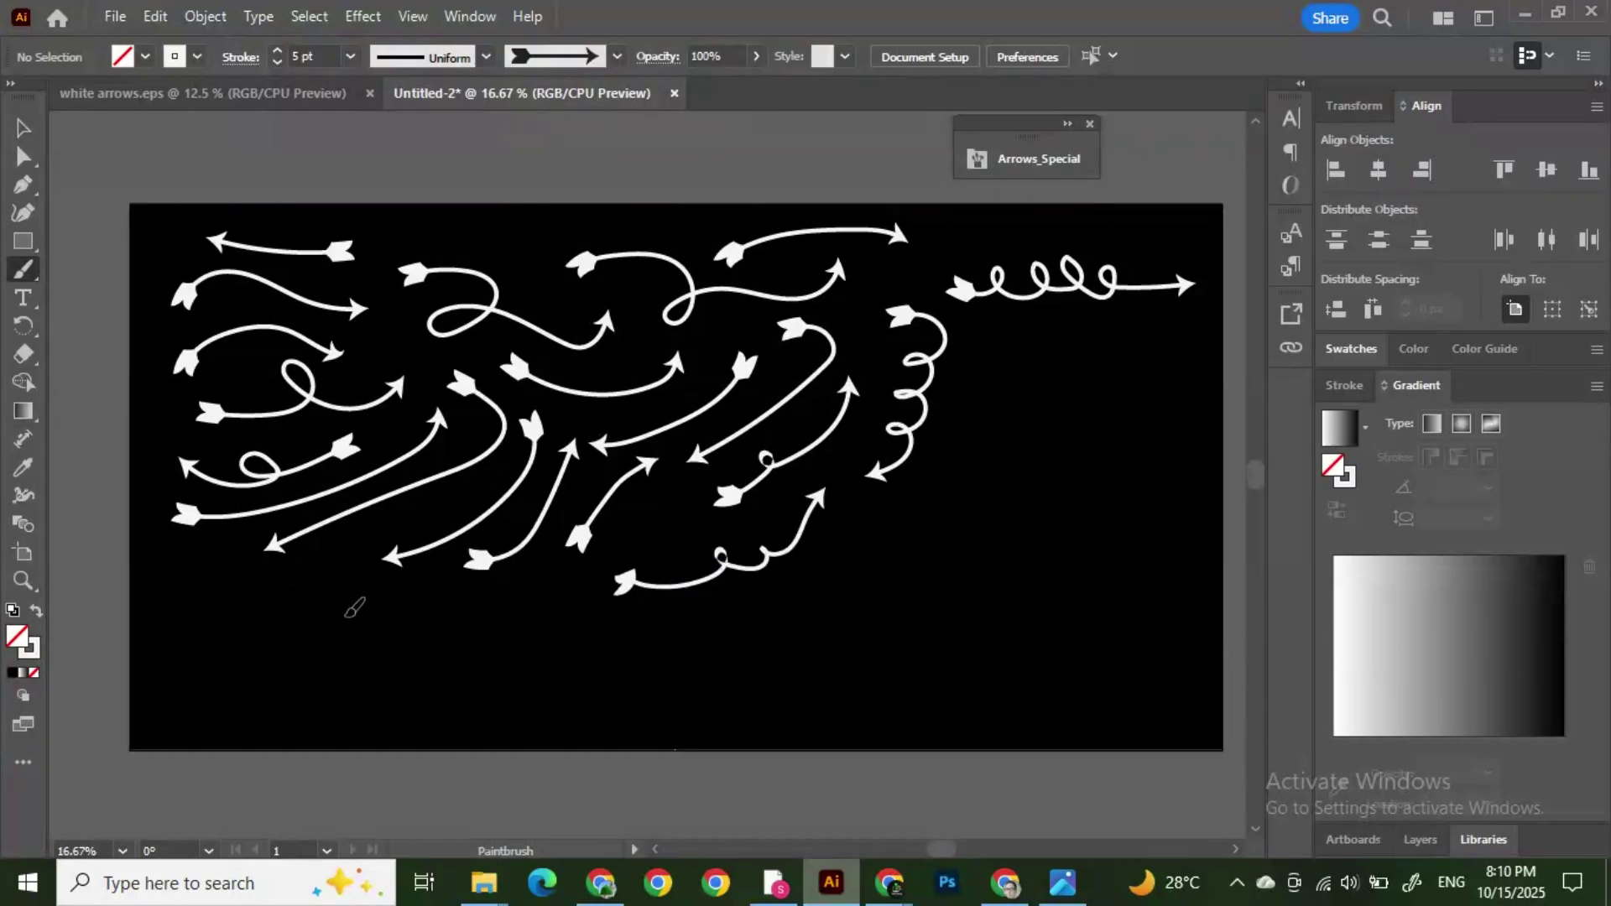
{"action": "mouse_move", "coordinate": [351, 615]}
{"action": "left_mouse_down"}
{"action": "mouse_move", "coordinate": [286, 605]}
{"action": "mouse_move", "coordinate": [256, 626]}
{"action": "left_mouse_up"}
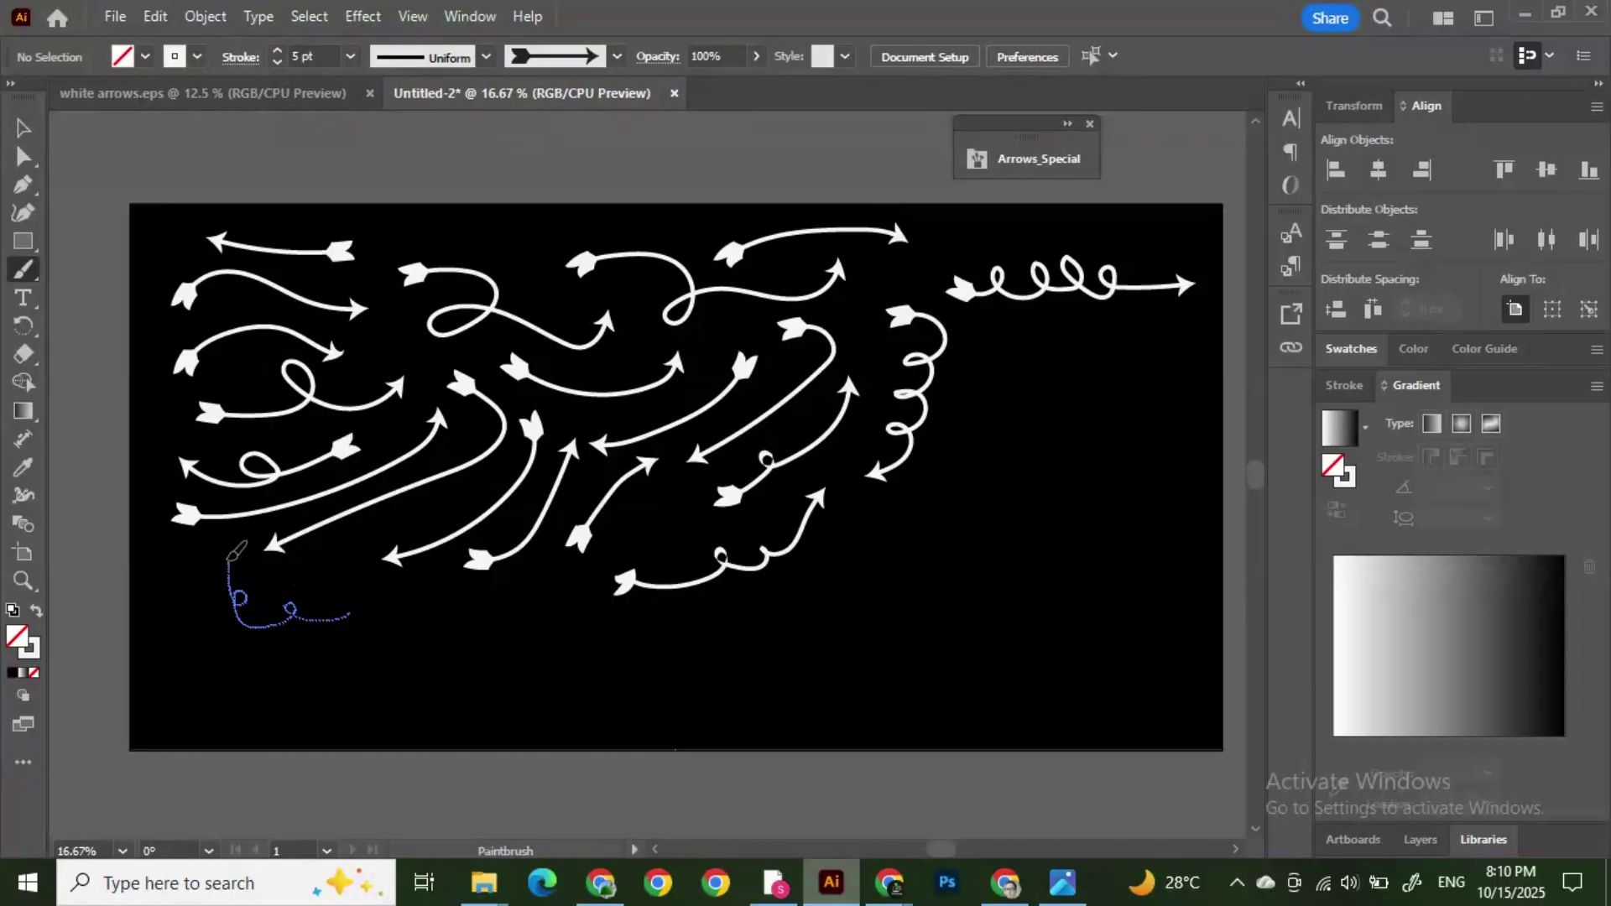
{"action": "left_click_drag", "start_coordinate": [228, 558], "coordinate": [228, 556]}
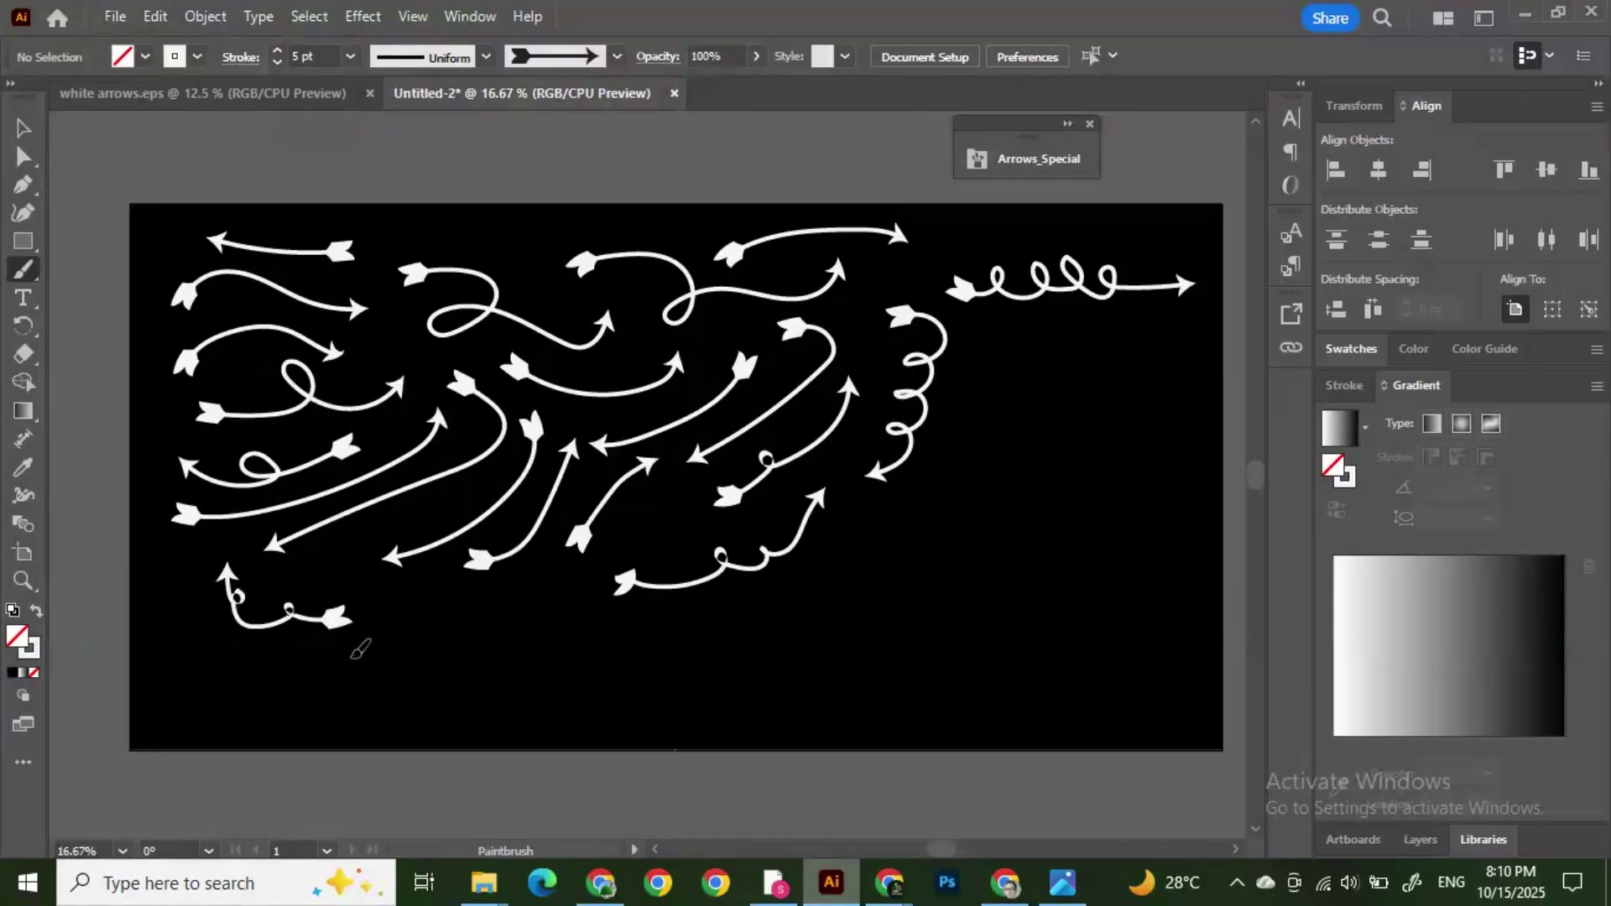
Step: Fill the artboard's lower-left area with six curved and wavy arrows, four pointing right, one up-left and one down-left
{"action": "mouse_move", "coordinate": [367, 657]}
{"action": "left_mouse_down"}
{"action": "mouse_move", "coordinate": [259, 663]}
{"action": "mouse_move", "coordinate": [179, 592]}
{"action": "left_mouse_up"}
{"action": "mouse_move", "coordinate": [179, 667]}
{"action": "left_mouse_down"}
{"action": "mouse_move", "coordinate": [275, 713]}
{"action": "mouse_move", "coordinate": [395, 700]}
{"action": "left_mouse_up"}
{"action": "mouse_move", "coordinate": [382, 623]}
{"action": "left_mouse_down"}
{"action": "mouse_move", "coordinate": [485, 661]}
{"action": "mouse_move", "coordinate": [505, 611]}
{"action": "mouse_move", "coordinate": [564, 634]}
{"action": "left_mouse_up"}
{"action": "mouse_move", "coordinate": [352, 580]}
{"action": "left_mouse_down"}
{"action": "mouse_move", "coordinate": [444, 617]}
{"action": "mouse_move", "coordinate": [485, 592]}
{"action": "left_mouse_up"}
{"action": "left_click_drag", "start_coordinate": [424, 513], "coordinate": [314, 567]}
{"action": "mouse_move", "coordinate": [572, 587]}
{"action": "left_mouse_down"}
{"action": "mouse_move", "coordinate": [601, 626]}
{"action": "mouse_move", "coordinate": [710, 618]}
{"action": "left_mouse_up"}
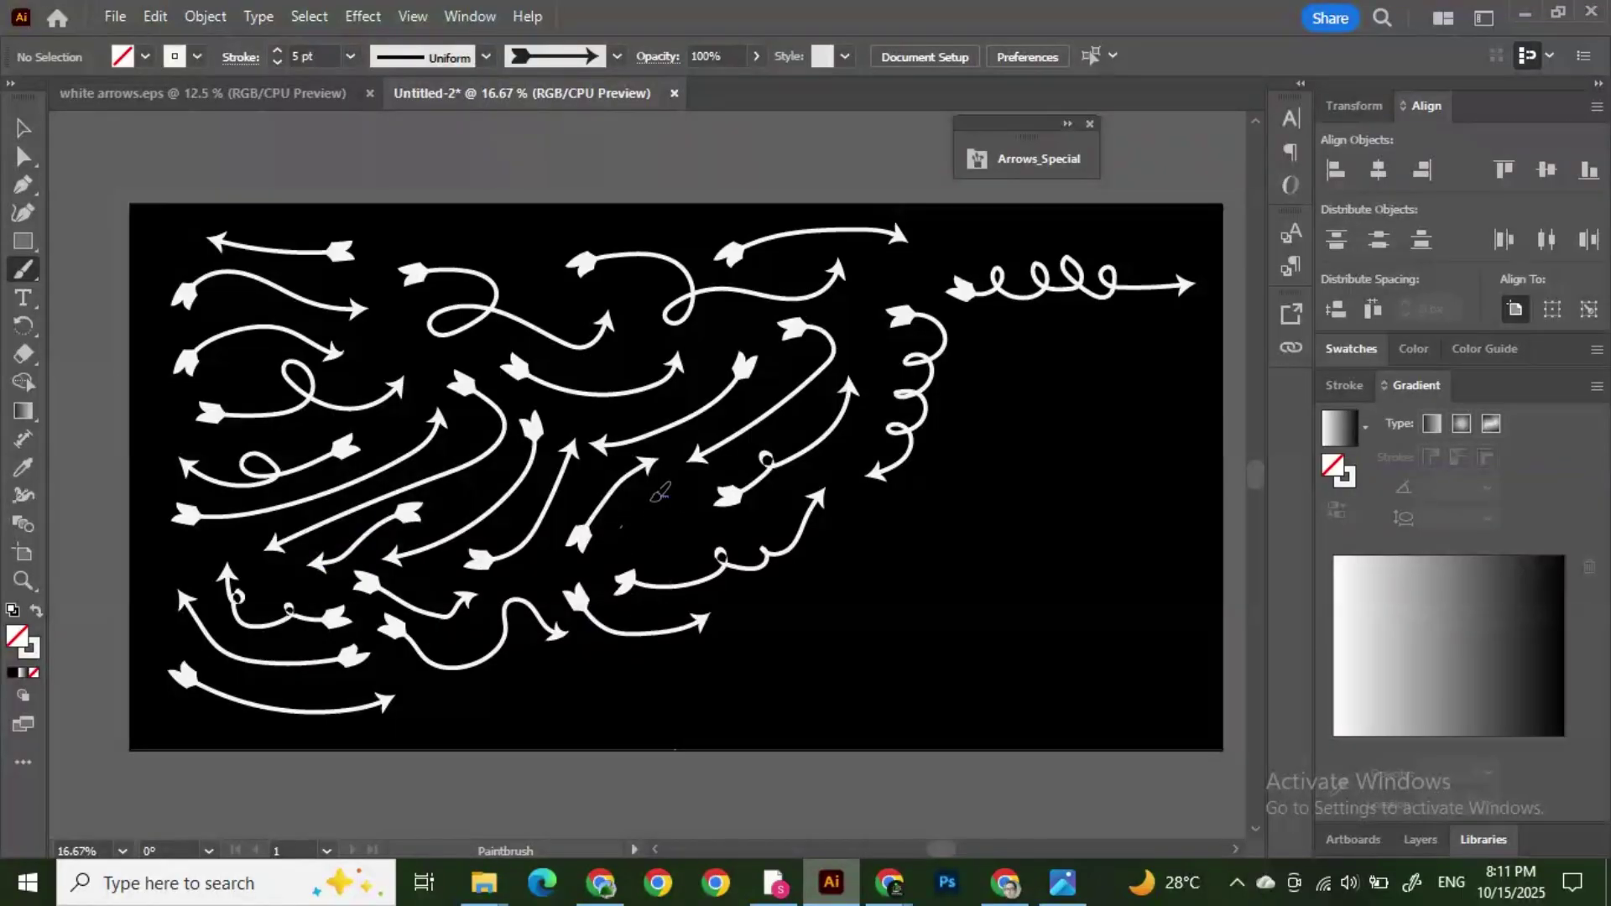
Step: Paint a small hooked arrow and a down-left arrow near the middle, then several steep and horizontal arrows in the right-hand area
{"action": "left_click_drag", "start_coordinate": [682, 533], "coordinate": [698, 532]}
{"action": "mouse_move", "coordinate": [866, 520]}
{"action": "left_mouse_down"}
{"action": "mouse_move", "coordinate": [853, 551]}
{"action": "mouse_move", "coordinate": [756, 597]}
{"action": "left_mouse_up"}
{"action": "mouse_move", "coordinate": [956, 454]}
{"action": "left_mouse_down"}
{"action": "mouse_move", "coordinate": [966, 378]}
{"action": "mouse_move", "coordinate": [1146, 339]}
{"action": "mouse_move", "coordinate": [1126, 340]}
{"action": "mouse_move", "coordinate": [1177, 347]}
{"action": "left_mouse_up"}
{"action": "left_click_drag", "start_coordinate": [1007, 409], "coordinate": [957, 534]}
{"action": "left_click_drag", "start_coordinate": [1039, 415], "coordinate": [1175, 393]}
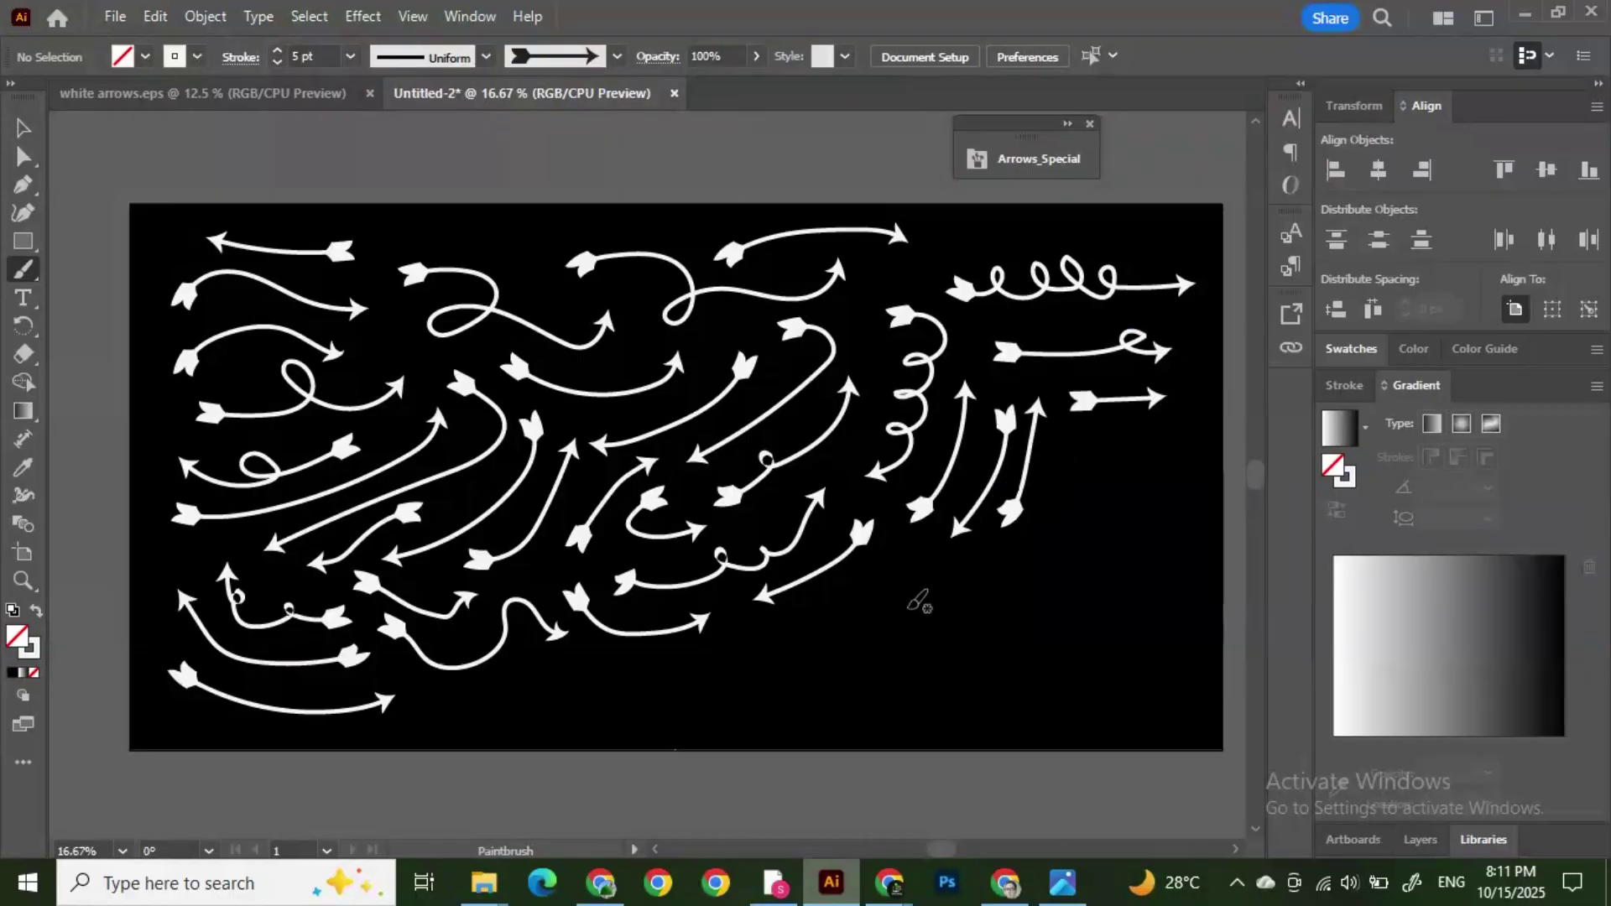
Step: Paint a nearly straight rising arrow and a double-looped one along the bottom, plus a long multi-looped arrow climbing the right side
{"action": "left_click_drag", "start_coordinate": [507, 682], "coordinate": [722, 644]}
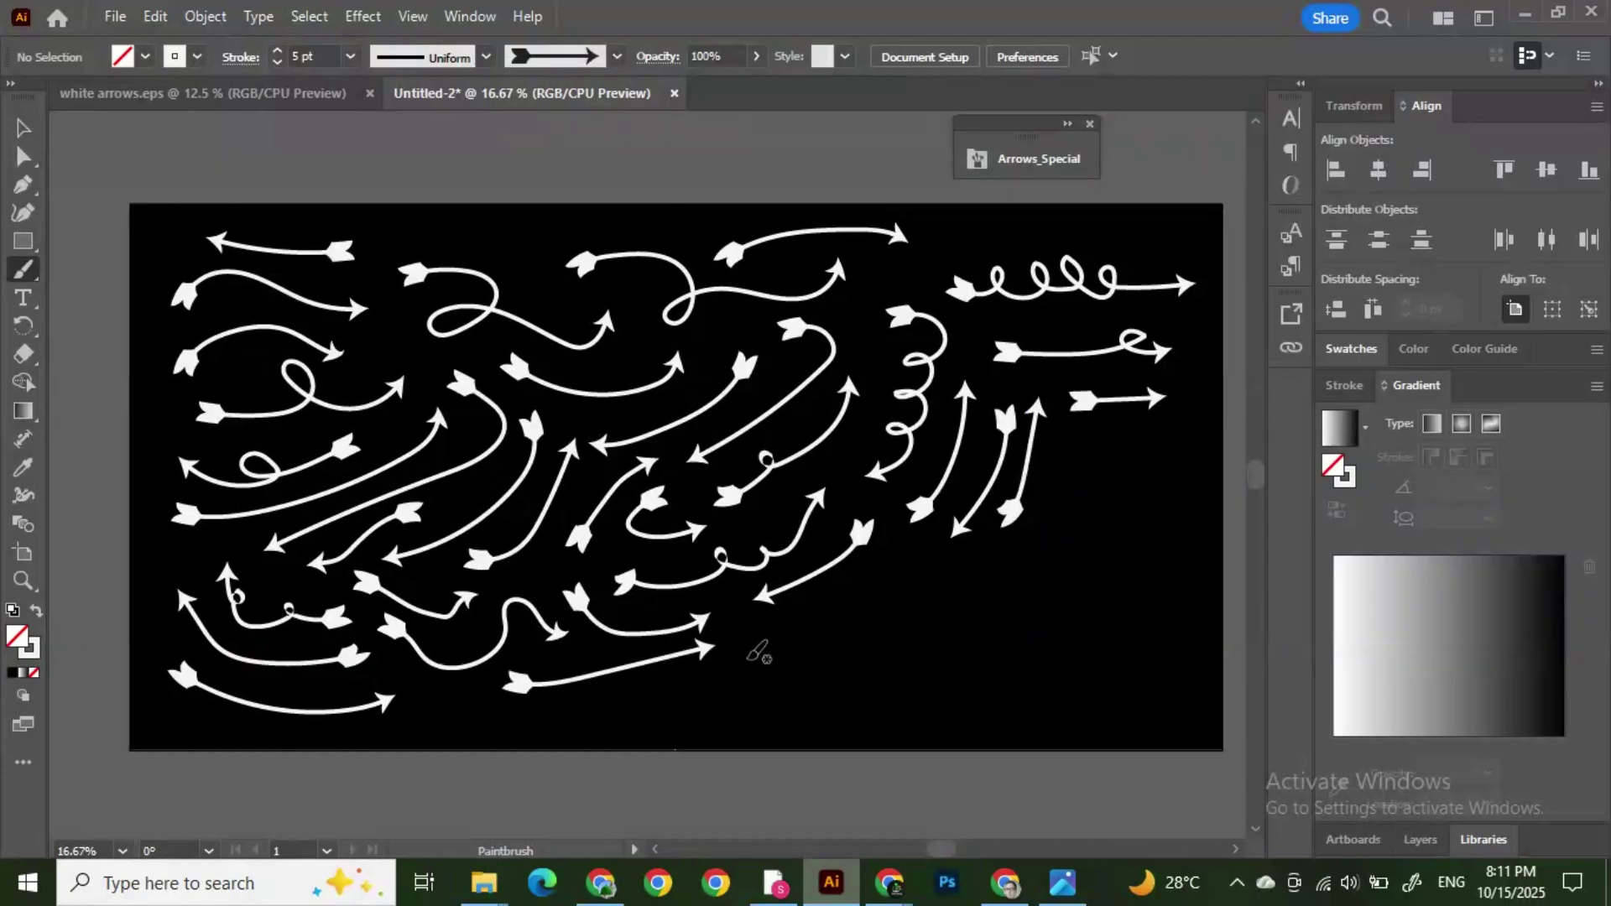
{"action": "mouse_move", "coordinate": [753, 698]}
{"action": "left_mouse_down"}
{"action": "mouse_move", "coordinate": [821, 641]}
{"action": "mouse_move", "coordinate": [857, 648]}
{"action": "mouse_move", "coordinate": [880, 607]}
{"action": "mouse_move", "coordinate": [909, 608]}
{"action": "mouse_move", "coordinate": [925, 560]}
{"action": "mouse_move", "coordinate": [957, 578]}
{"action": "left_mouse_up"}
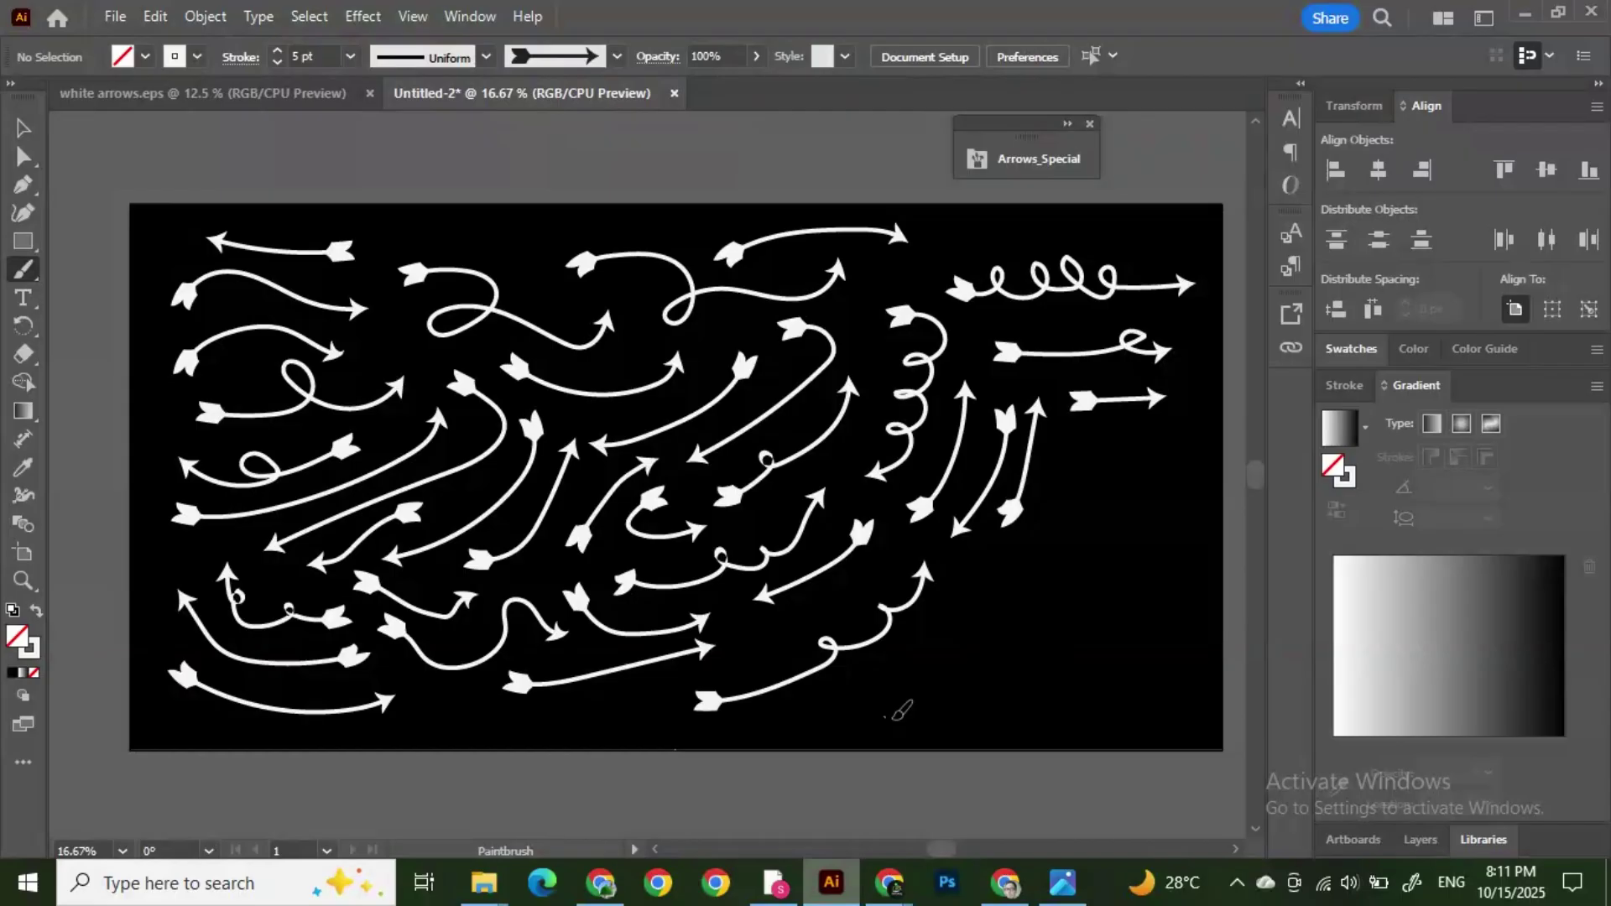
{"action": "left_click_drag", "start_coordinate": [883, 718], "coordinate": [1139, 697]}
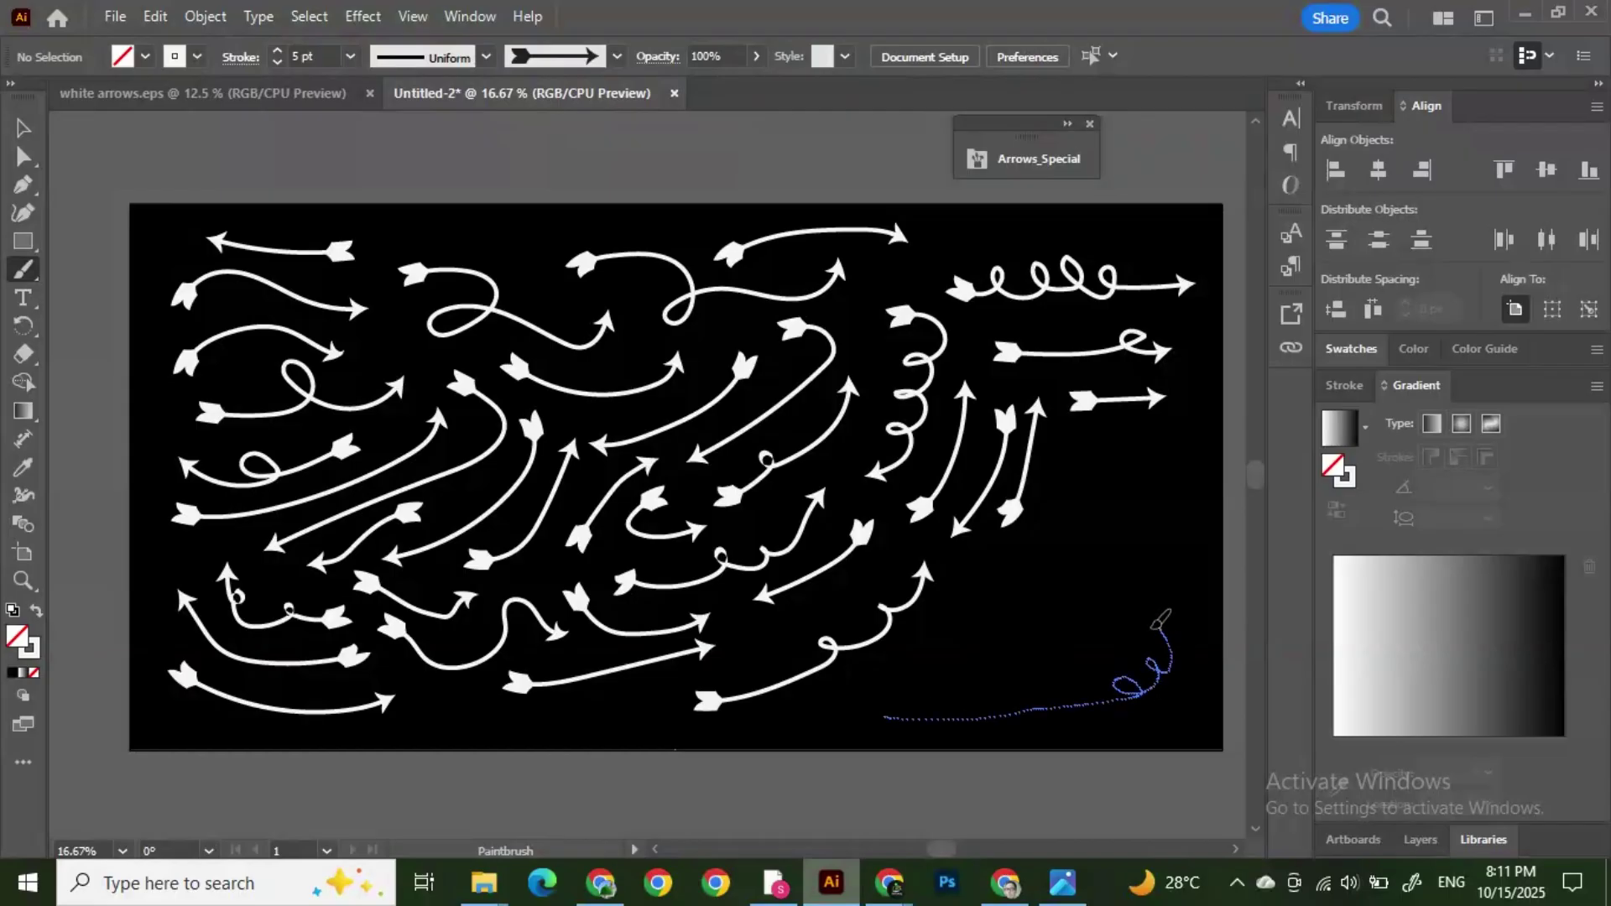
{"action": "mouse_move", "coordinate": [1163, 622]}
{"action": "left_mouse_down"}
{"action": "mouse_move", "coordinate": [1154, 564]}
{"action": "mouse_move", "coordinate": [1167, 584]}
{"action": "mouse_move", "coordinate": [1173, 490]}
{"action": "left_mouse_up"}
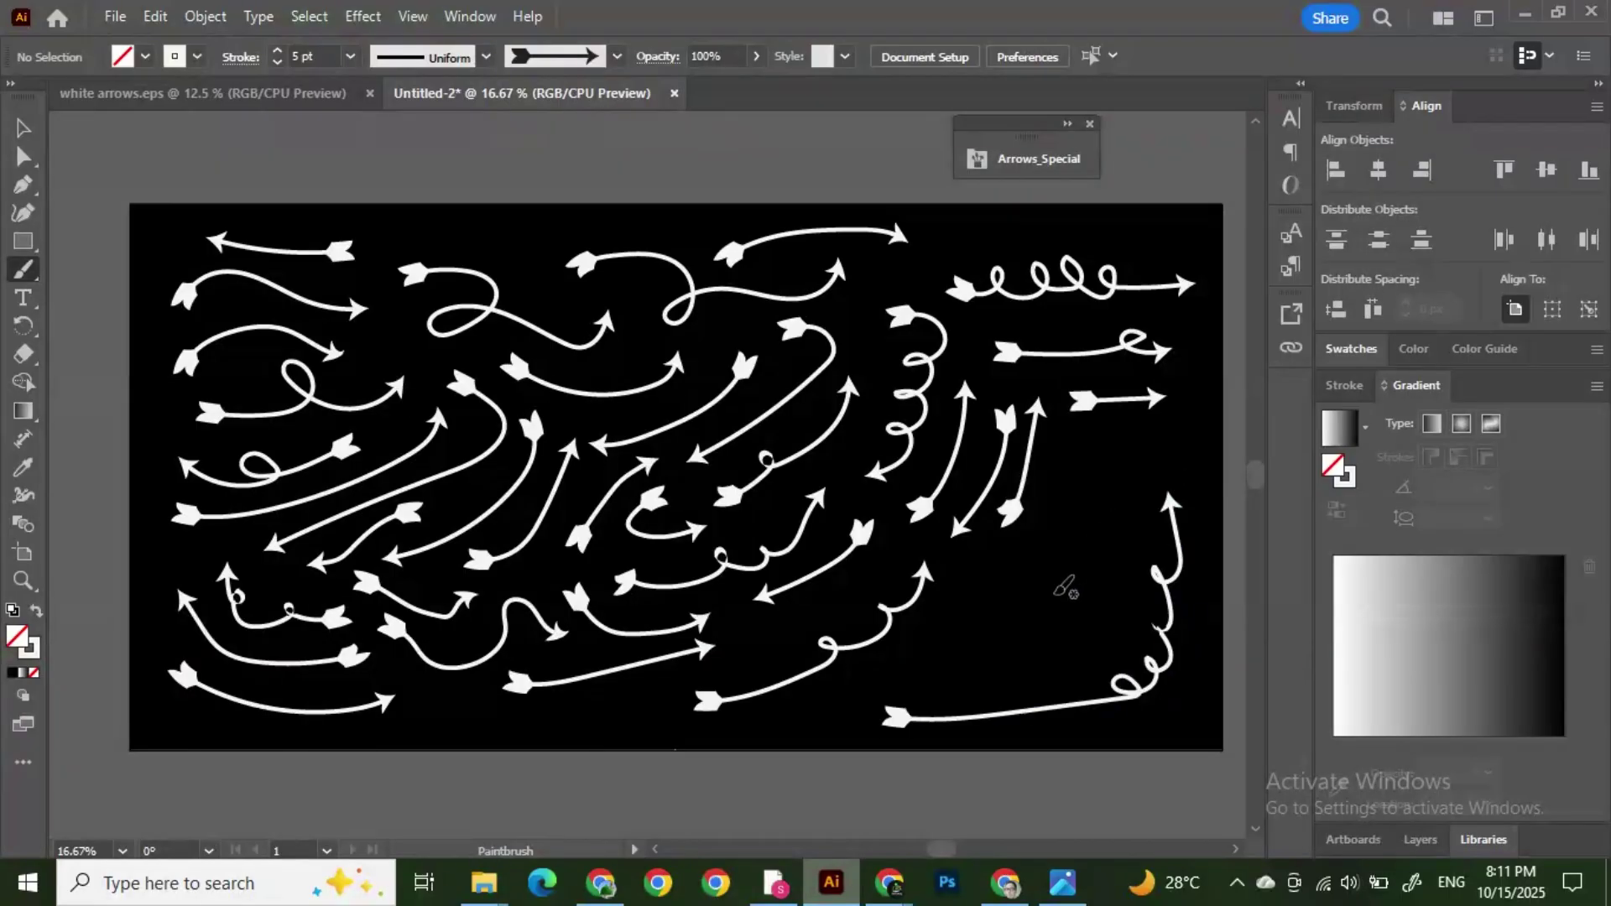
Step: Fill the lower-right gaps with a double-looped rising arrow, two short rising arrows and one pointing down-left
{"action": "mouse_move", "coordinate": [920, 686]}
{"action": "left_mouse_down"}
{"action": "mouse_move", "coordinate": [979, 664]}
{"action": "mouse_move", "coordinate": [989, 599]}
{"action": "mouse_move", "coordinate": [1018, 613]}
{"action": "mouse_move", "coordinate": [1036, 561]}
{"action": "mouse_move", "coordinate": [1095, 542]}
{"action": "mouse_move", "coordinate": [1108, 487]}
{"action": "left_mouse_up"}
{"action": "left_click_drag", "start_coordinate": [1023, 664], "coordinate": [1117, 588]}
{"action": "left_click_drag", "start_coordinate": [1043, 527], "coordinate": [1069, 455]}
{"action": "mouse_move", "coordinate": [933, 628]}
{"action": "left_mouse_down"}
{"action": "mouse_move", "coordinate": [839, 678]}
{"action": "mouse_move", "coordinate": [833, 705]}
{"action": "left_mouse_up"}
Step: Fill the remaining gaps with four short arrows near the bottom, a tall arrow up the right edge and a short rising one above it
{"action": "left_click_drag", "start_coordinate": [518, 740], "coordinate": [645, 702]}
{"action": "left_click_drag", "start_coordinate": [413, 695], "coordinate": [506, 714]}
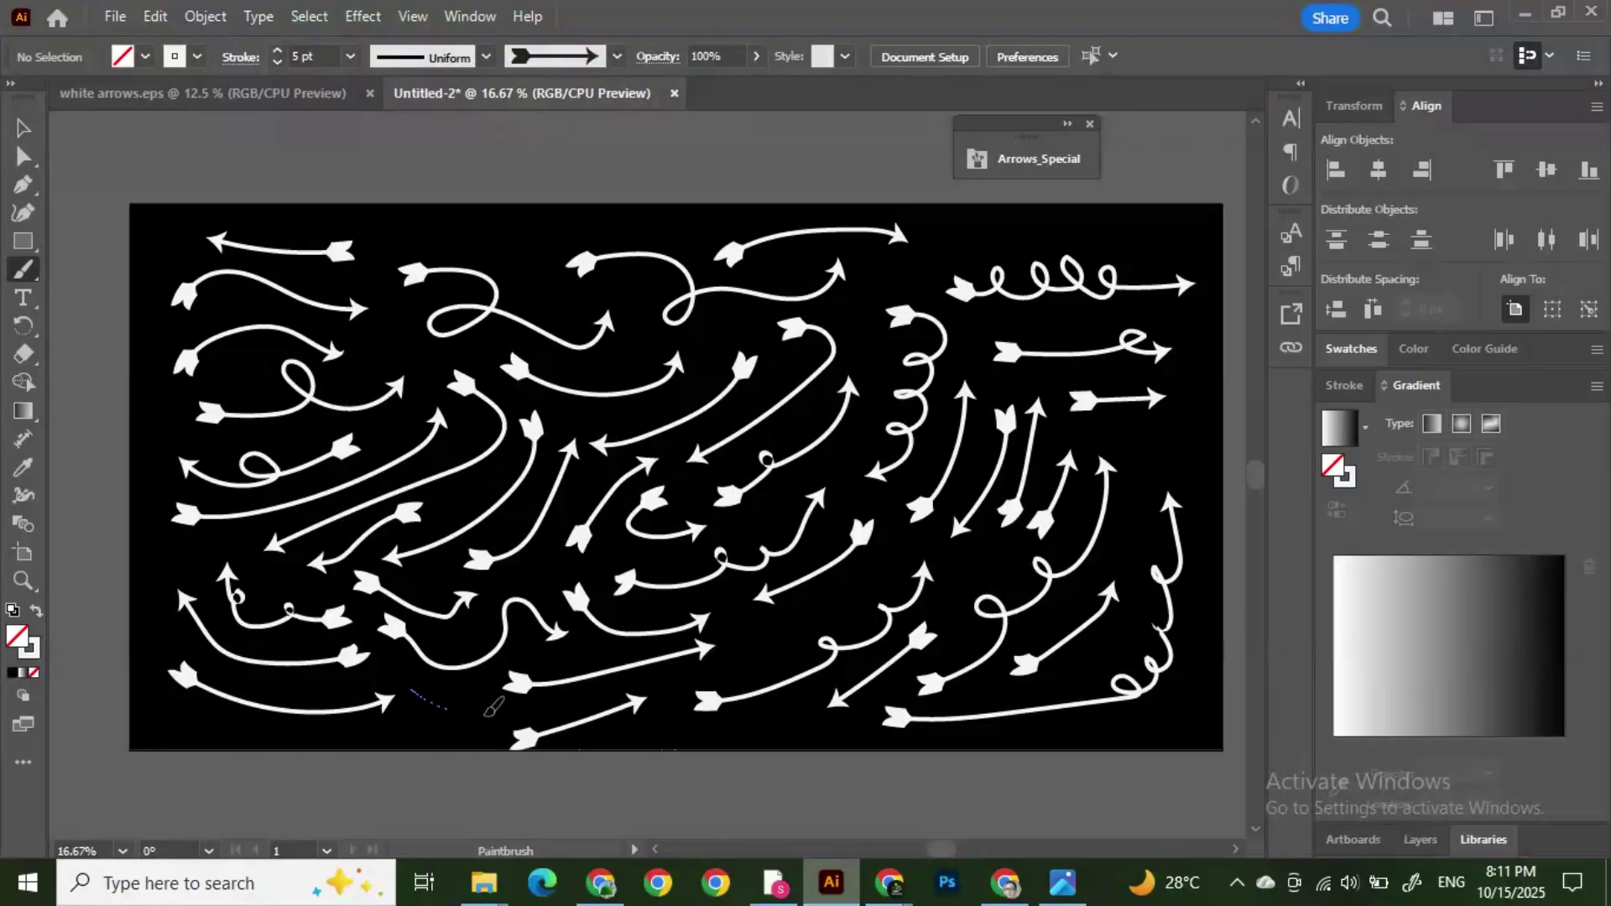
{"action": "left_click_drag", "start_coordinate": [738, 646], "coordinate": [827, 603]}
{"action": "left_click_drag", "start_coordinate": [750, 721], "coordinate": [795, 709]}
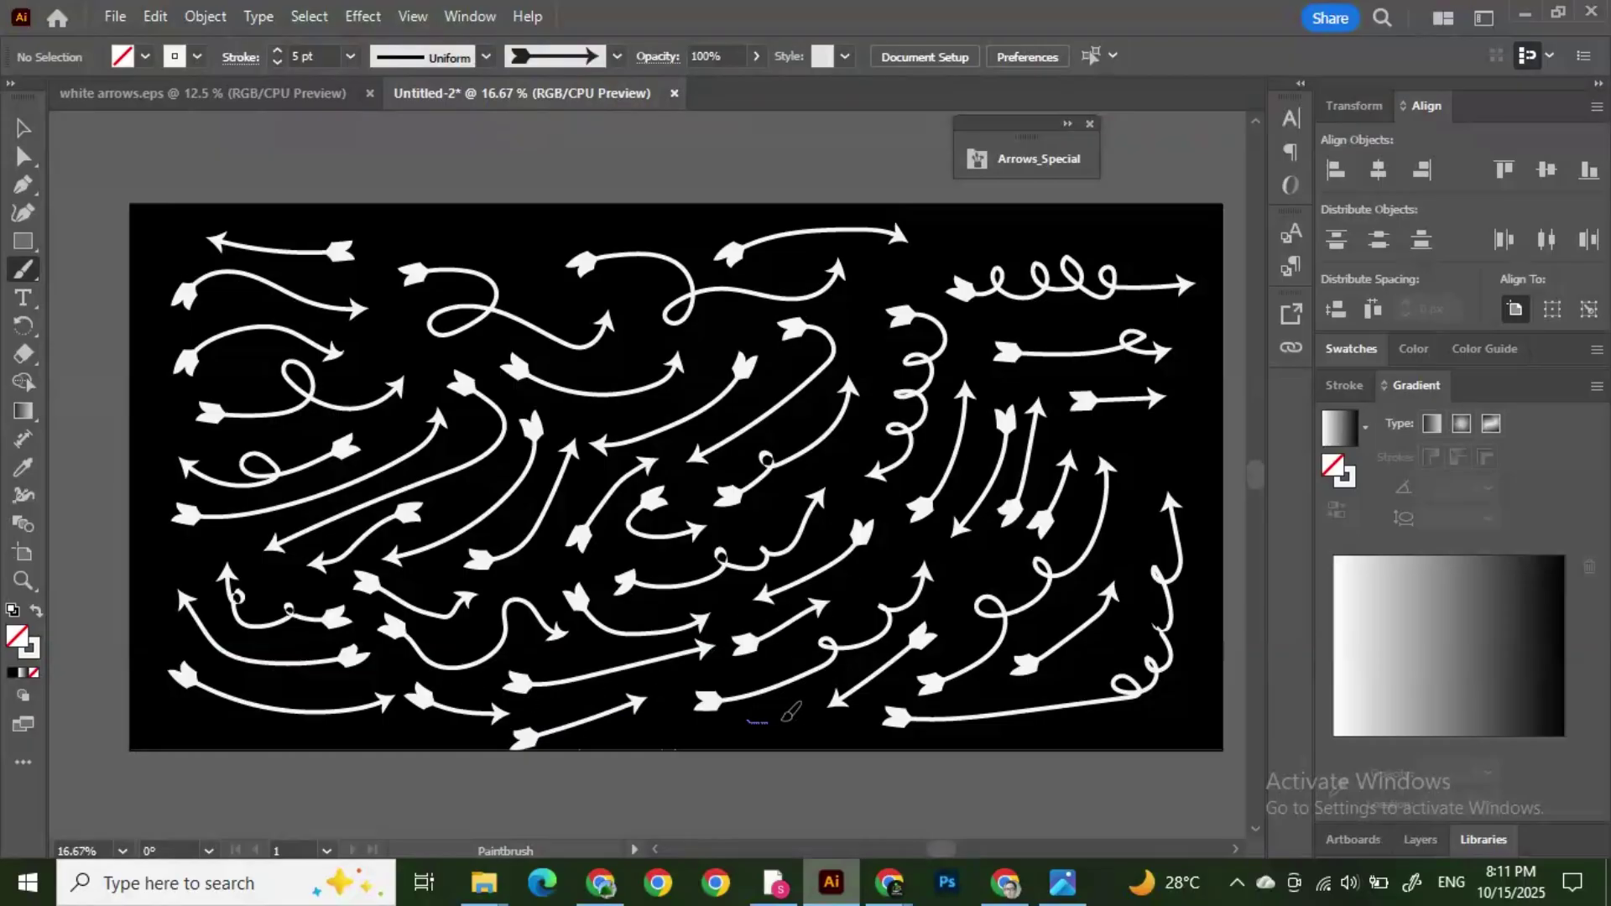
{"action": "mouse_move", "coordinate": [1100, 732]}
{"action": "left_mouse_down"}
{"action": "mouse_move", "coordinate": [1135, 728]}
{"action": "mouse_move", "coordinate": [1206, 680]}
{"action": "mouse_move", "coordinate": [1202, 428]}
{"action": "left_mouse_up"}
{"action": "left_click_drag", "start_coordinate": [1151, 461], "coordinate": [1192, 338]}
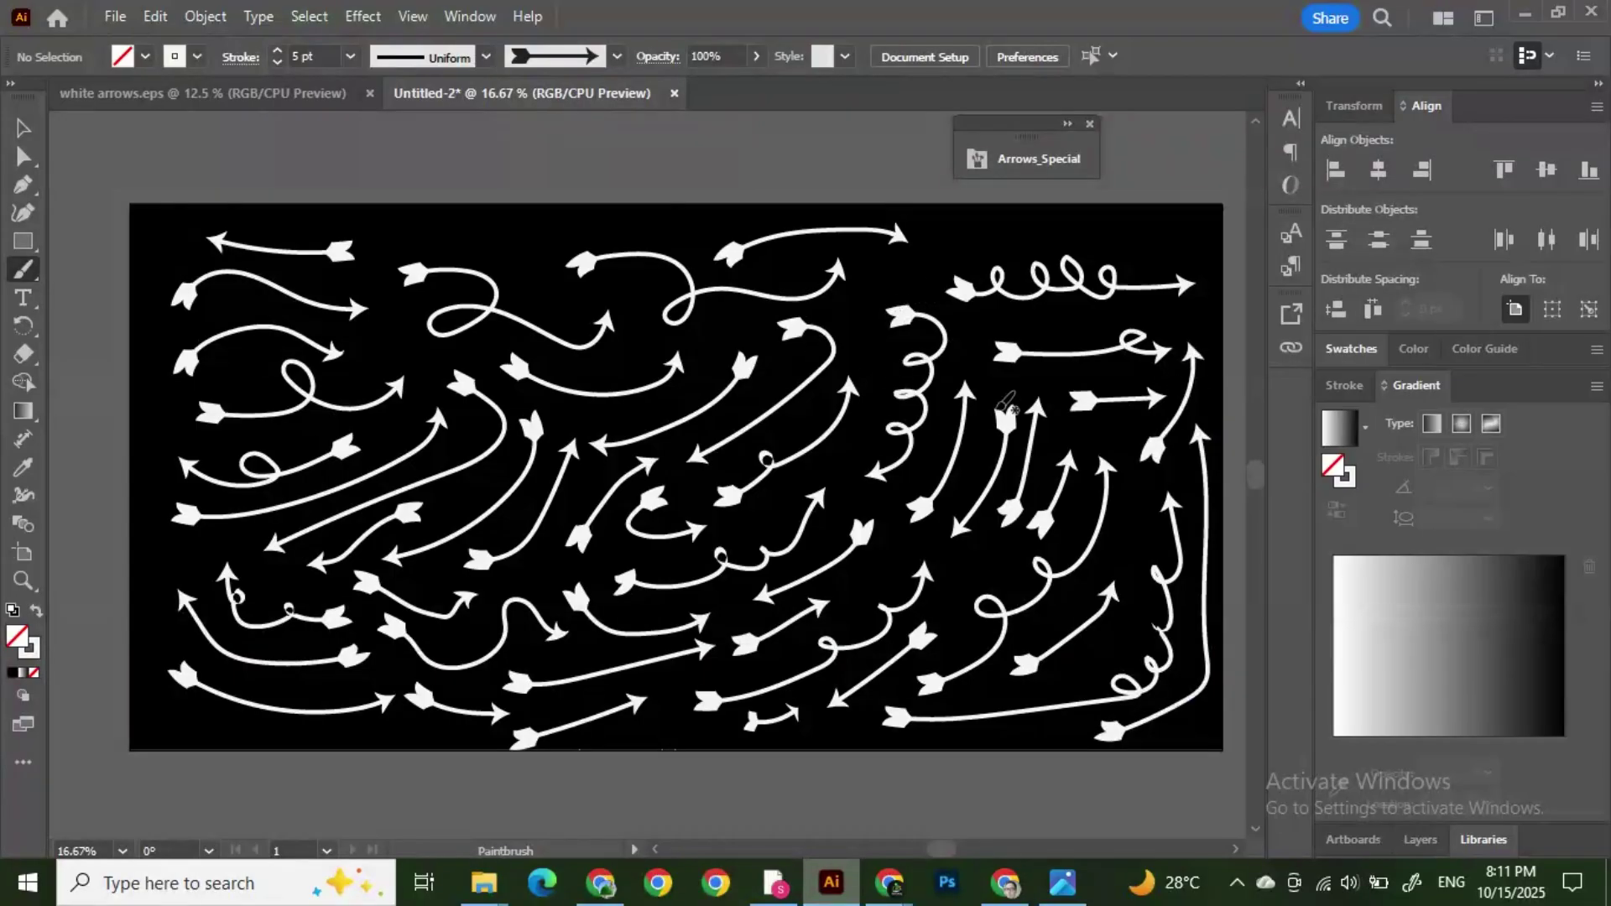
Step: Compare the arrow layout with the reference artwork in white arrows.eps
{"action": "left_click", "coordinate": [23, 128]}
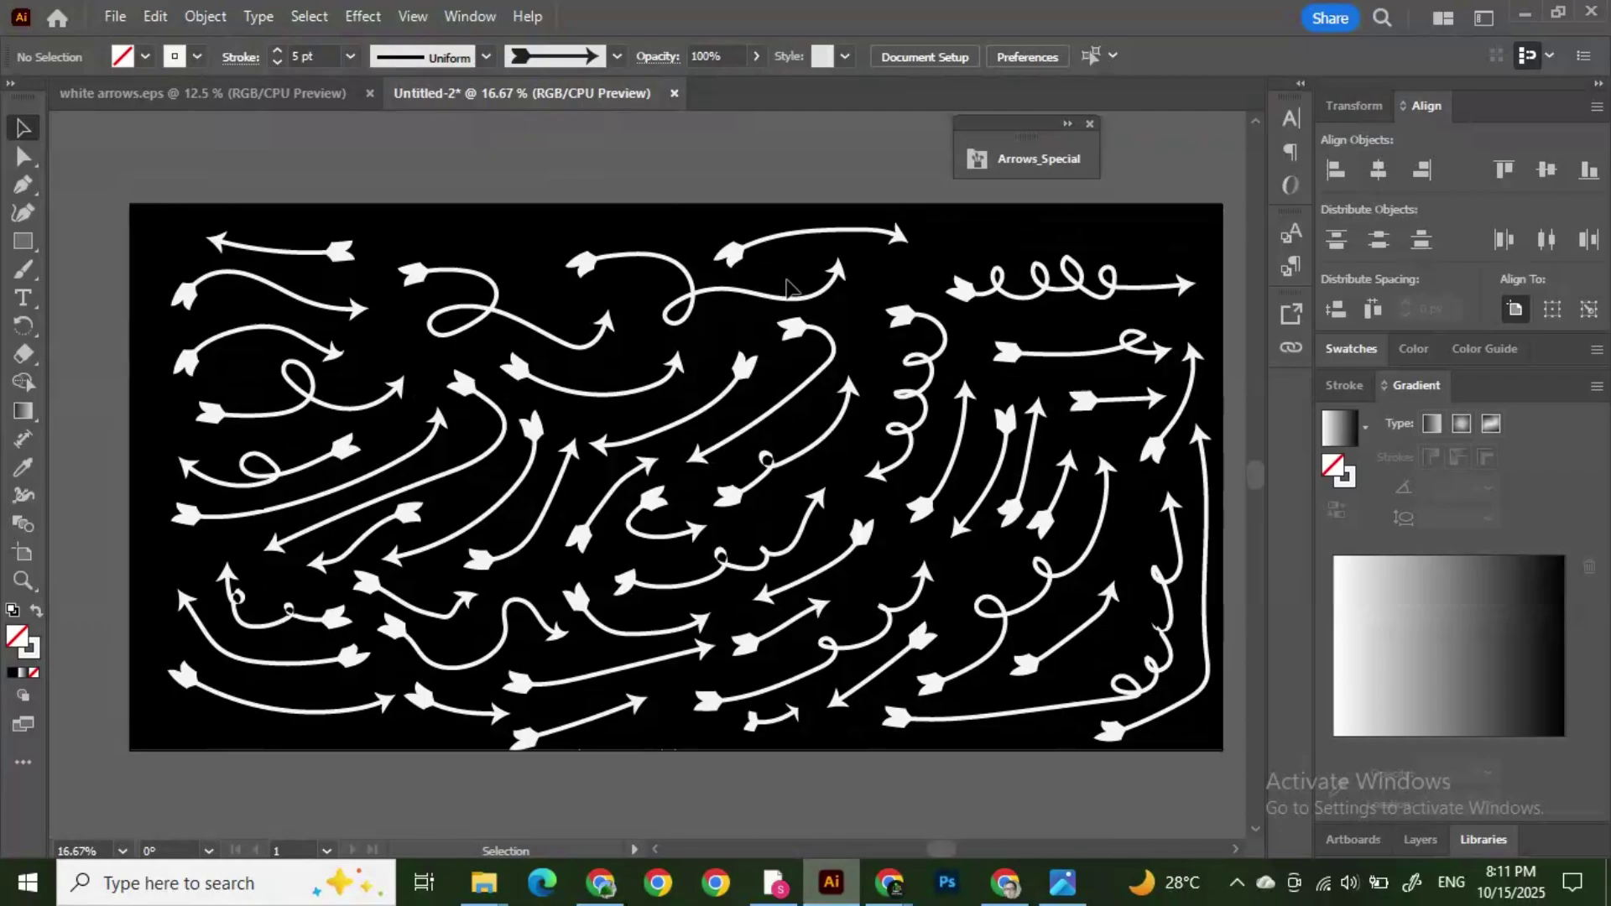
{"action": "left_click", "coordinate": [201, 94]}
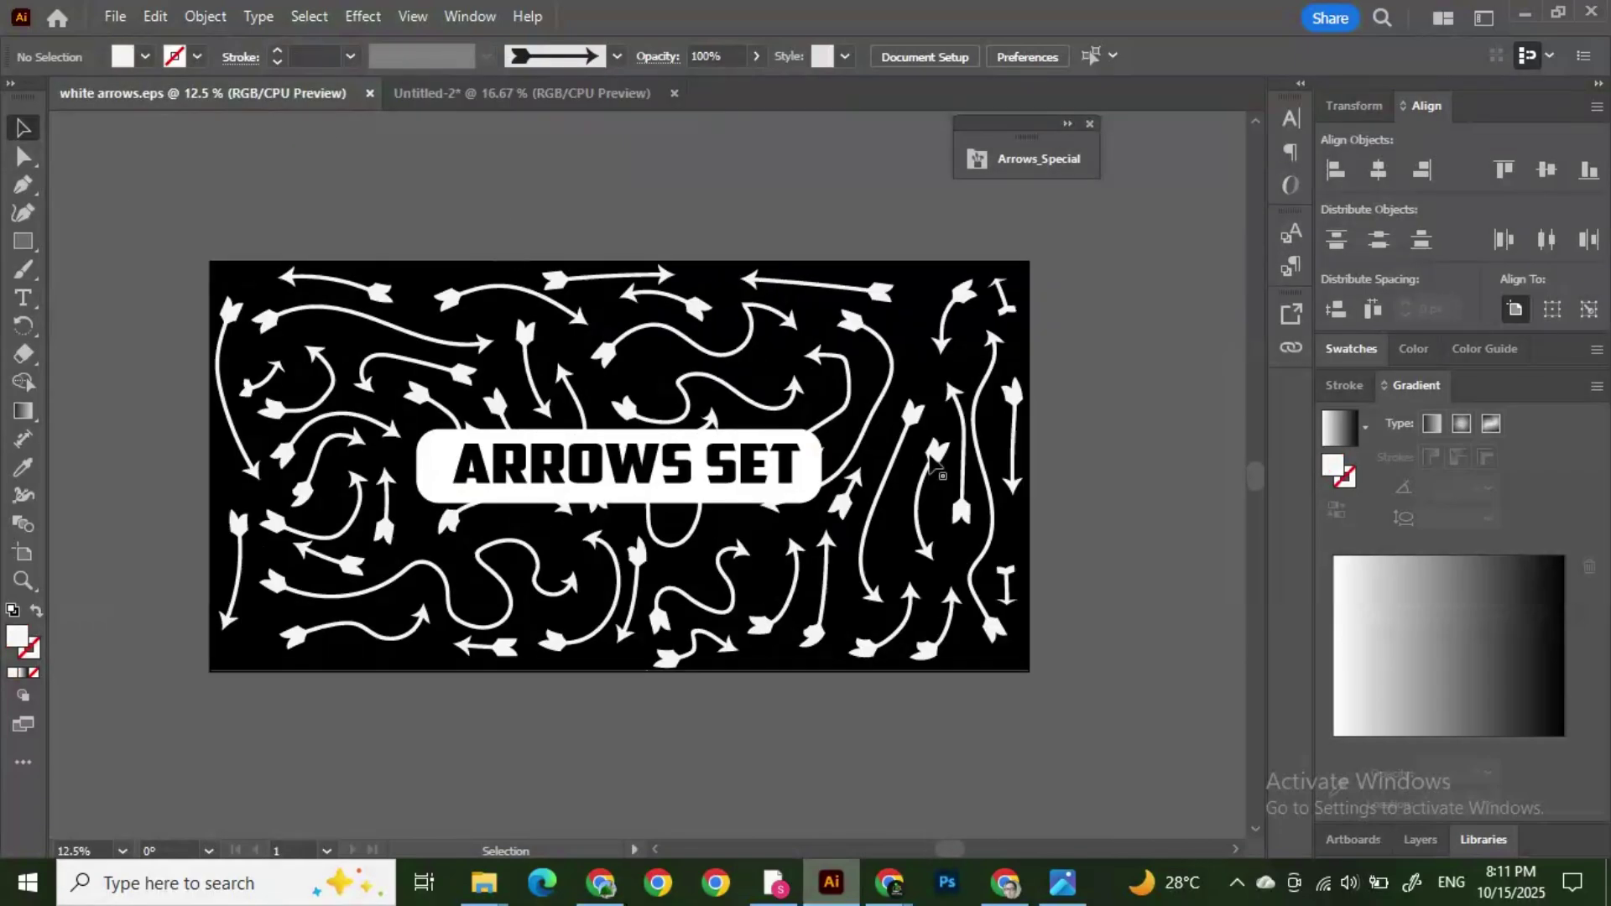
{"action": "left_click", "coordinate": [516, 94]}
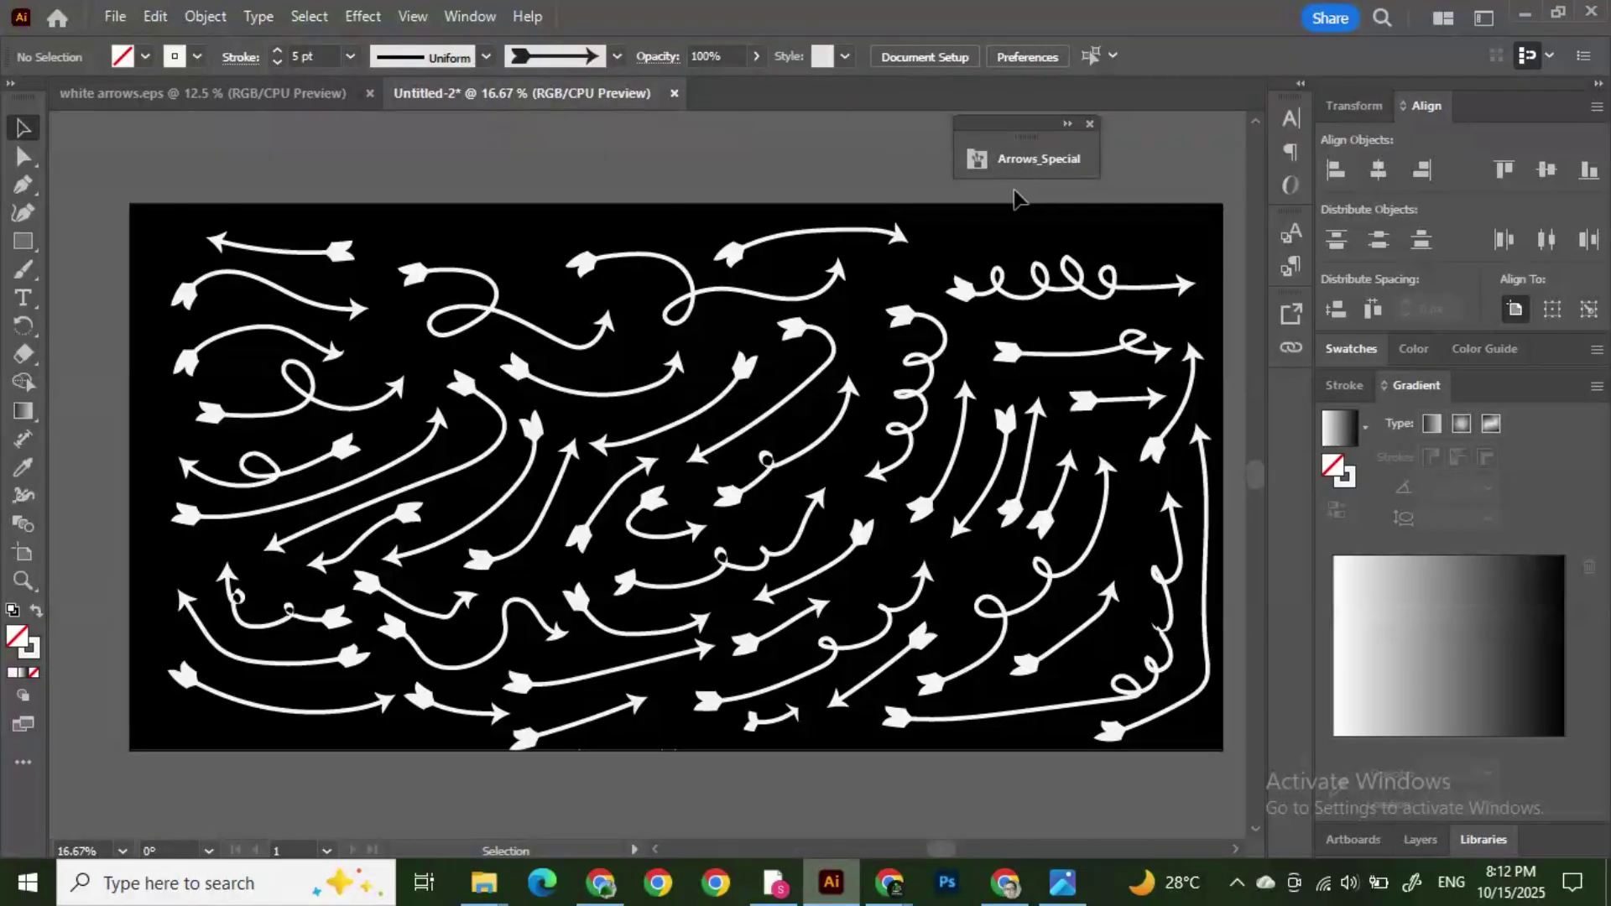
Step: Delete all the arrows in the artboard's right-hand third, including the tall one along the right edge
{"action": "left_click_drag", "start_coordinate": [889, 284], "coordinate": [1164, 681]}
{"action": "key", "text": "Delete"}
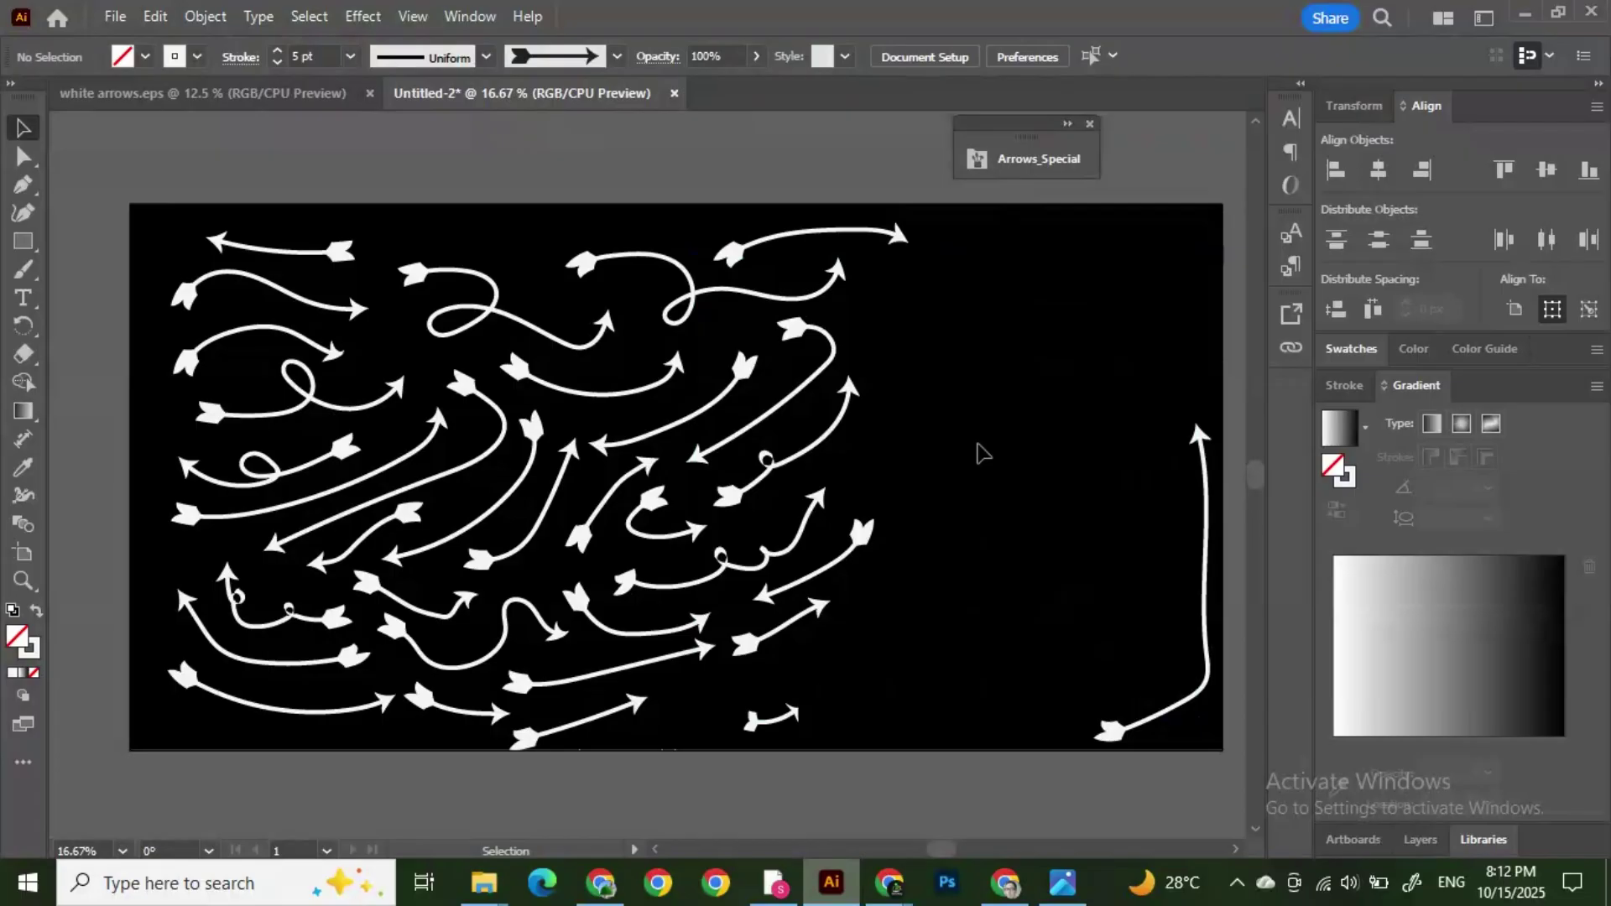
{"action": "left_click_drag", "start_coordinate": [1091, 379], "coordinate": [1209, 737]}
{"action": "key", "text": "Delete"}
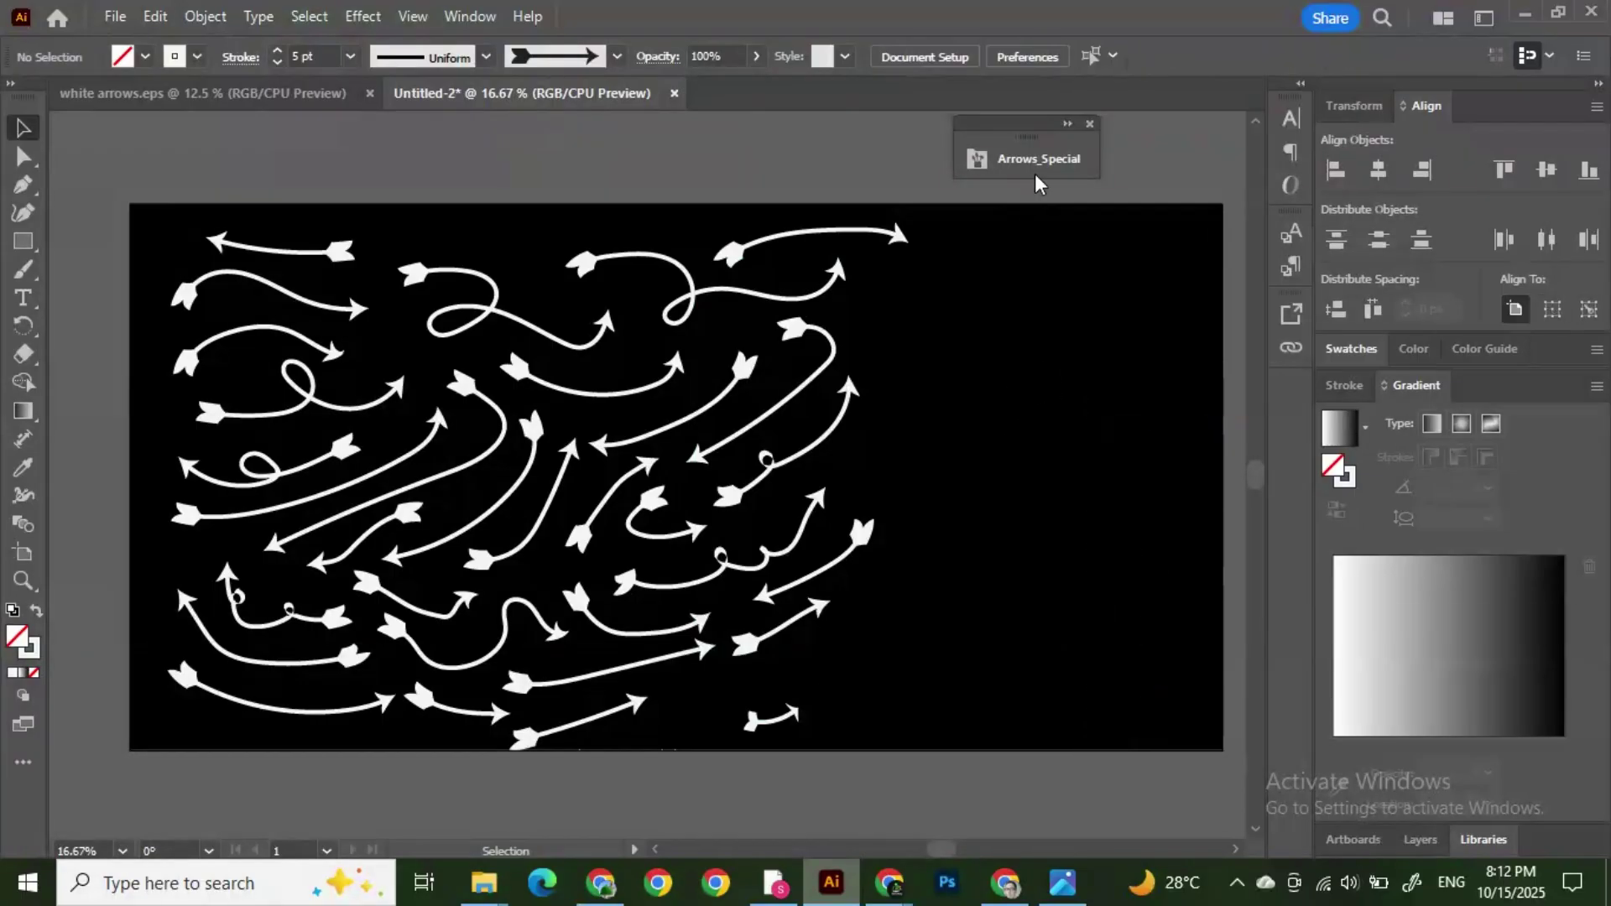
Step: Switch to the fourth Arrows_Special brush, with outlined feathers and open head, and paint two looped arrows in the upper-right area
{"action": "double_click", "coordinate": [1066, 130]}
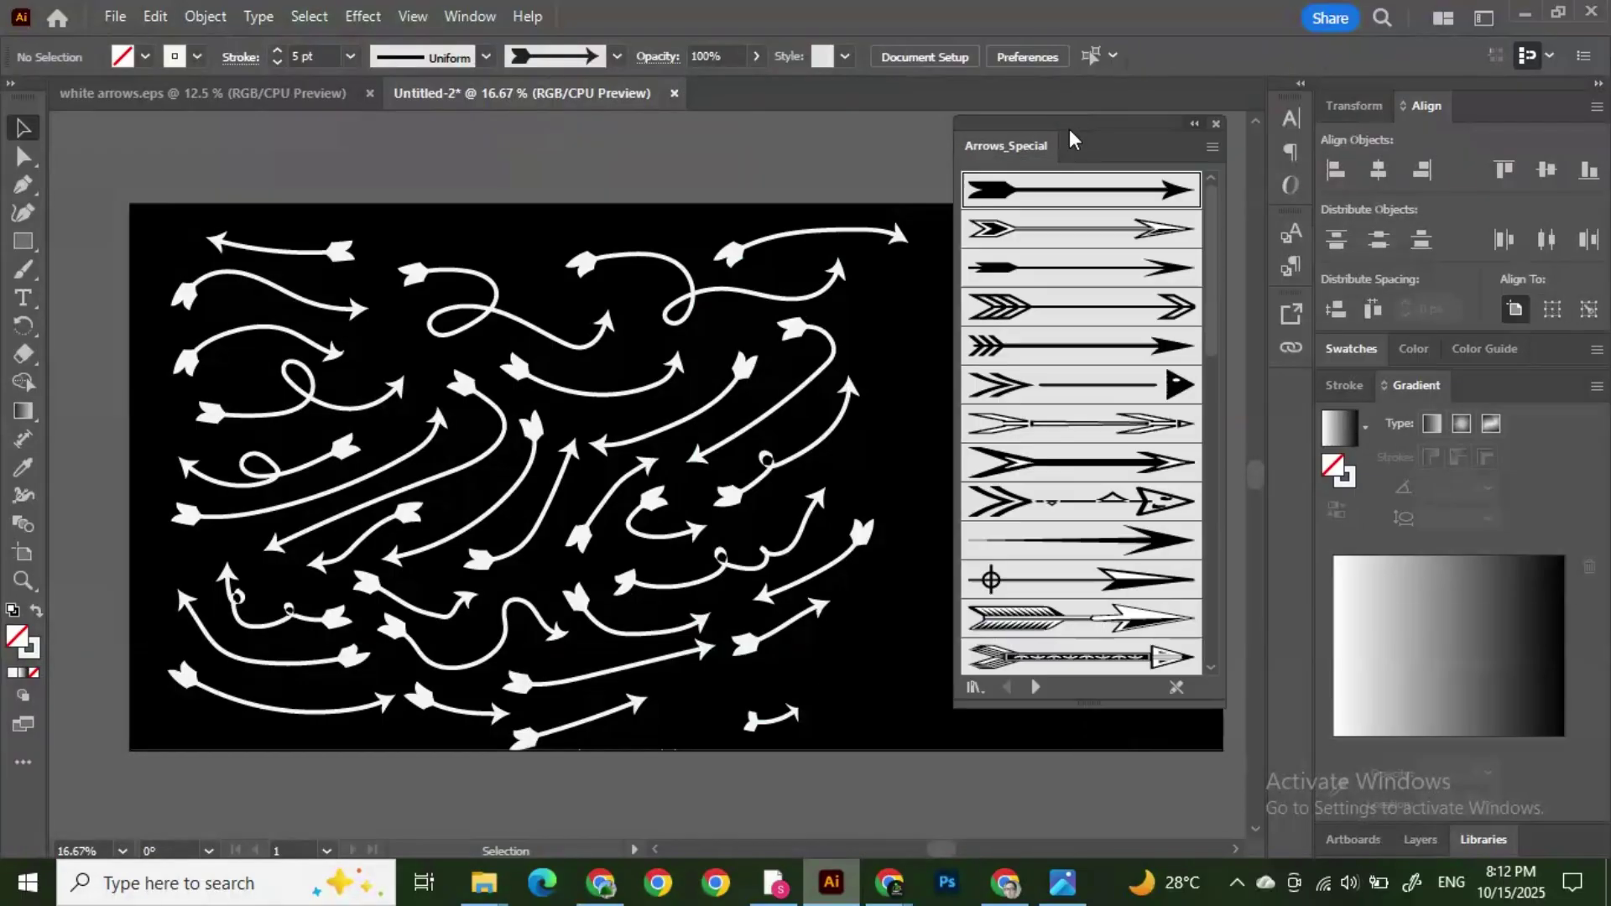
{"action": "left_click", "coordinate": [1054, 314]}
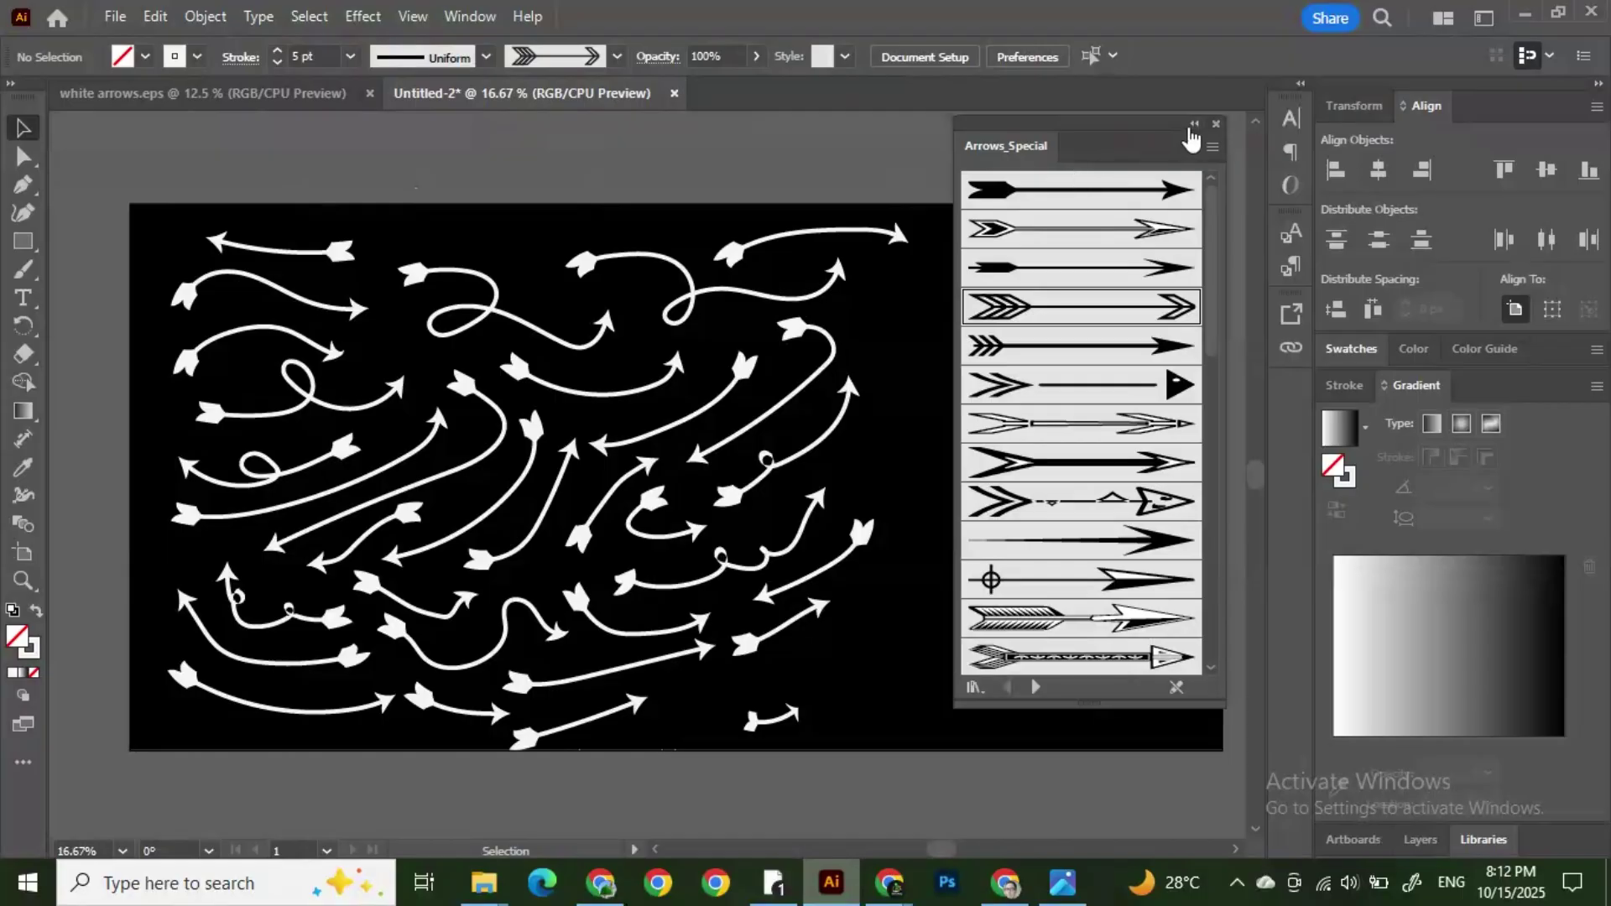
{"action": "left_click", "coordinate": [1193, 125]}
{"action": "left_click", "coordinate": [22, 269]}
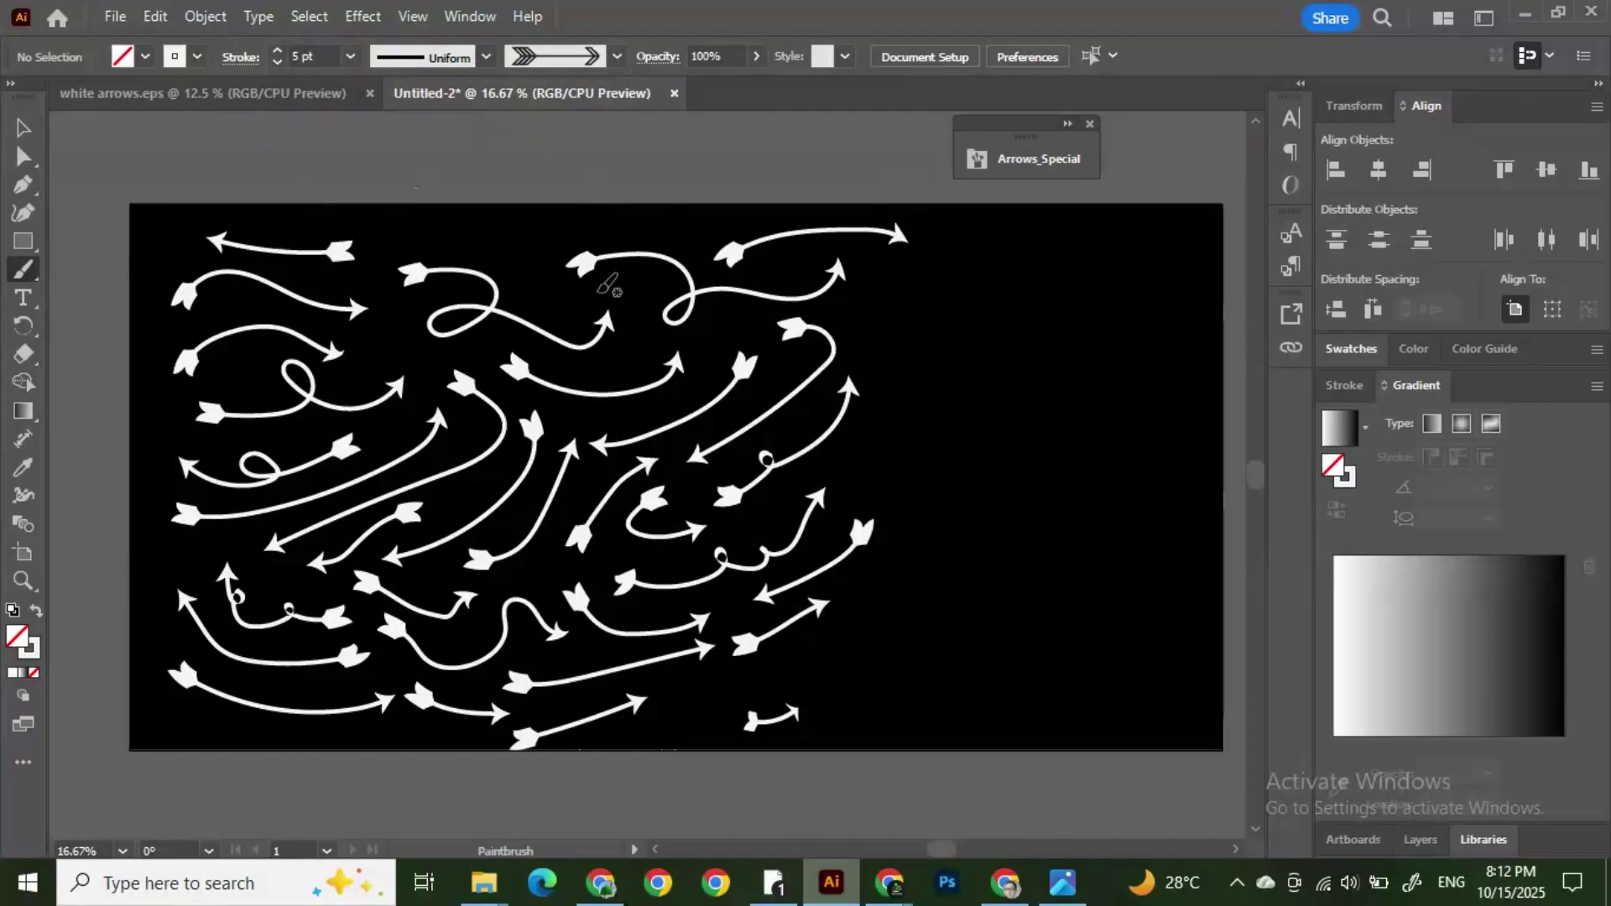
{"action": "mouse_move", "coordinate": [881, 296]}
{"action": "left_mouse_down"}
{"action": "mouse_move", "coordinate": [955, 318]}
{"action": "mouse_move", "coordinate": [969, 278]}
{"action": "mouse_move", "coordinate": [995, 311]}
{"action": "mouse_move", "coordinate": [1053, 278]}
{"action": "left_mouse_up"}
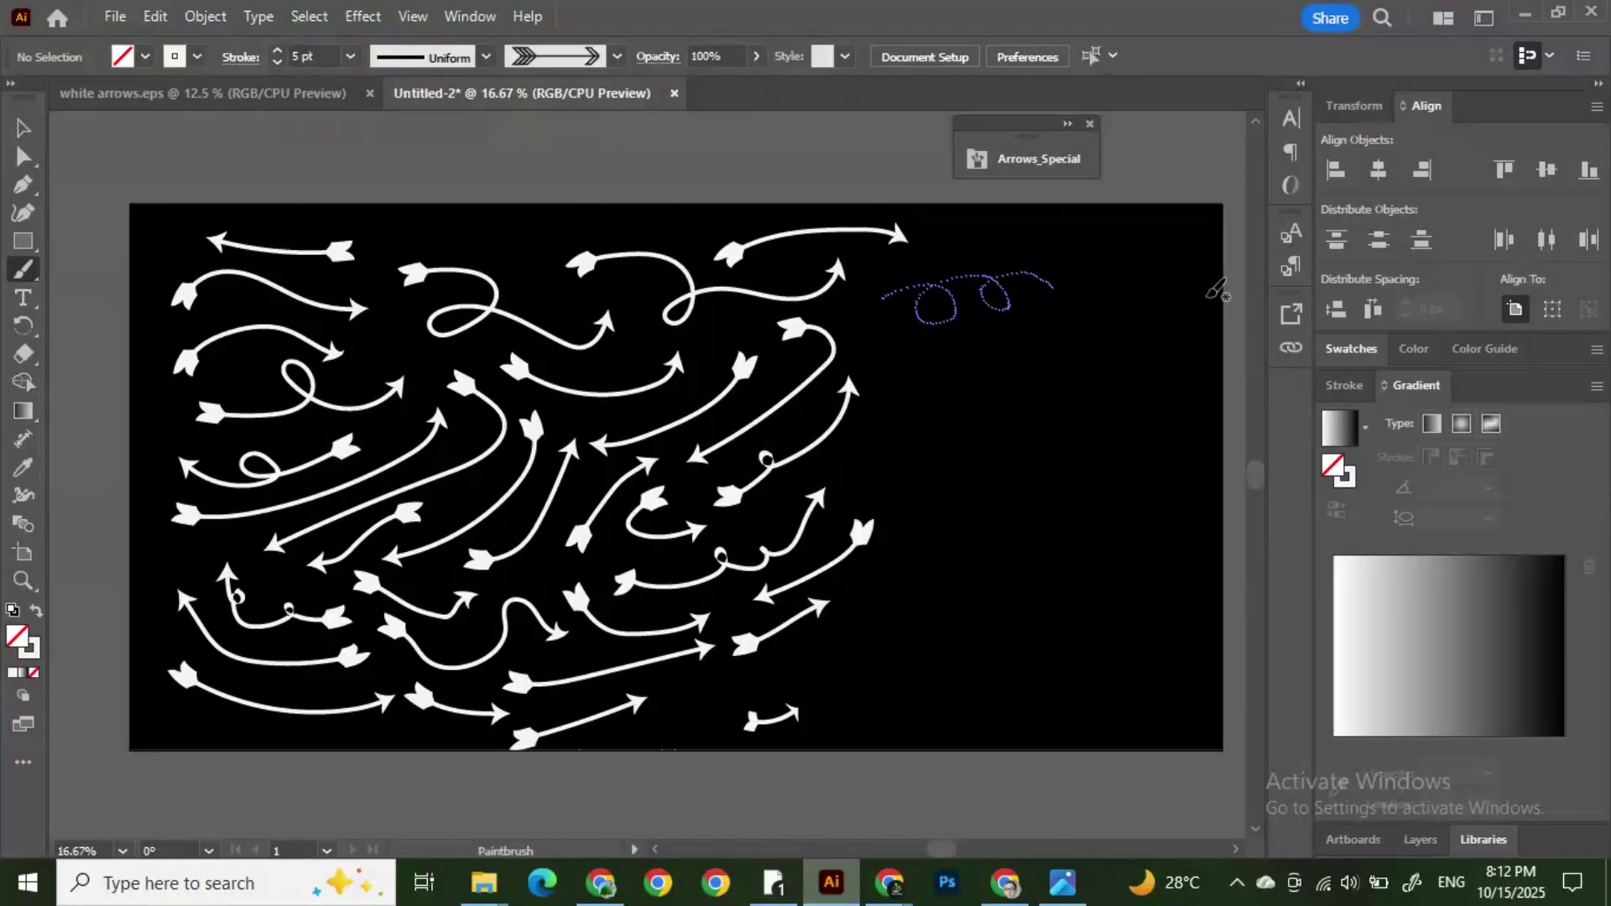
{"action": "mouse_move", "coordinate": [975, 390]}
{"action": "left_mouse_down"}
{"action": "mouse_move", "coordinate": [1044, 349]}
{"action": "mouse_move", "coordinate": [1057, 374]}
{"action": "mouse_move", "coordinate": [1107, 298]}
{"action": "left_mouse_up"}
Step: Paint four larger double-looped feathered arrows across the right-hand area, one descending to the right and three rising
{"action": "mouse_move", "coordinate": [910, 409]}
{"action": "left_mouse_down"}
{"action": "mouse_move", "coordinate": [937, 492]}
{"action": "mouse_move", "coordinate": [1083, 543]}
{"action": "left_mouse_up"}
{"action": "mouse_move", "coordinate": [1071, 489]}
{"action": "left_mouse_down"}
{"action": "mouse_move", "coordinate": [1150, 391]}
{"action": "mouse_move", "coordinate": [1160, 264]}
{"action": "left_mouse_up"}
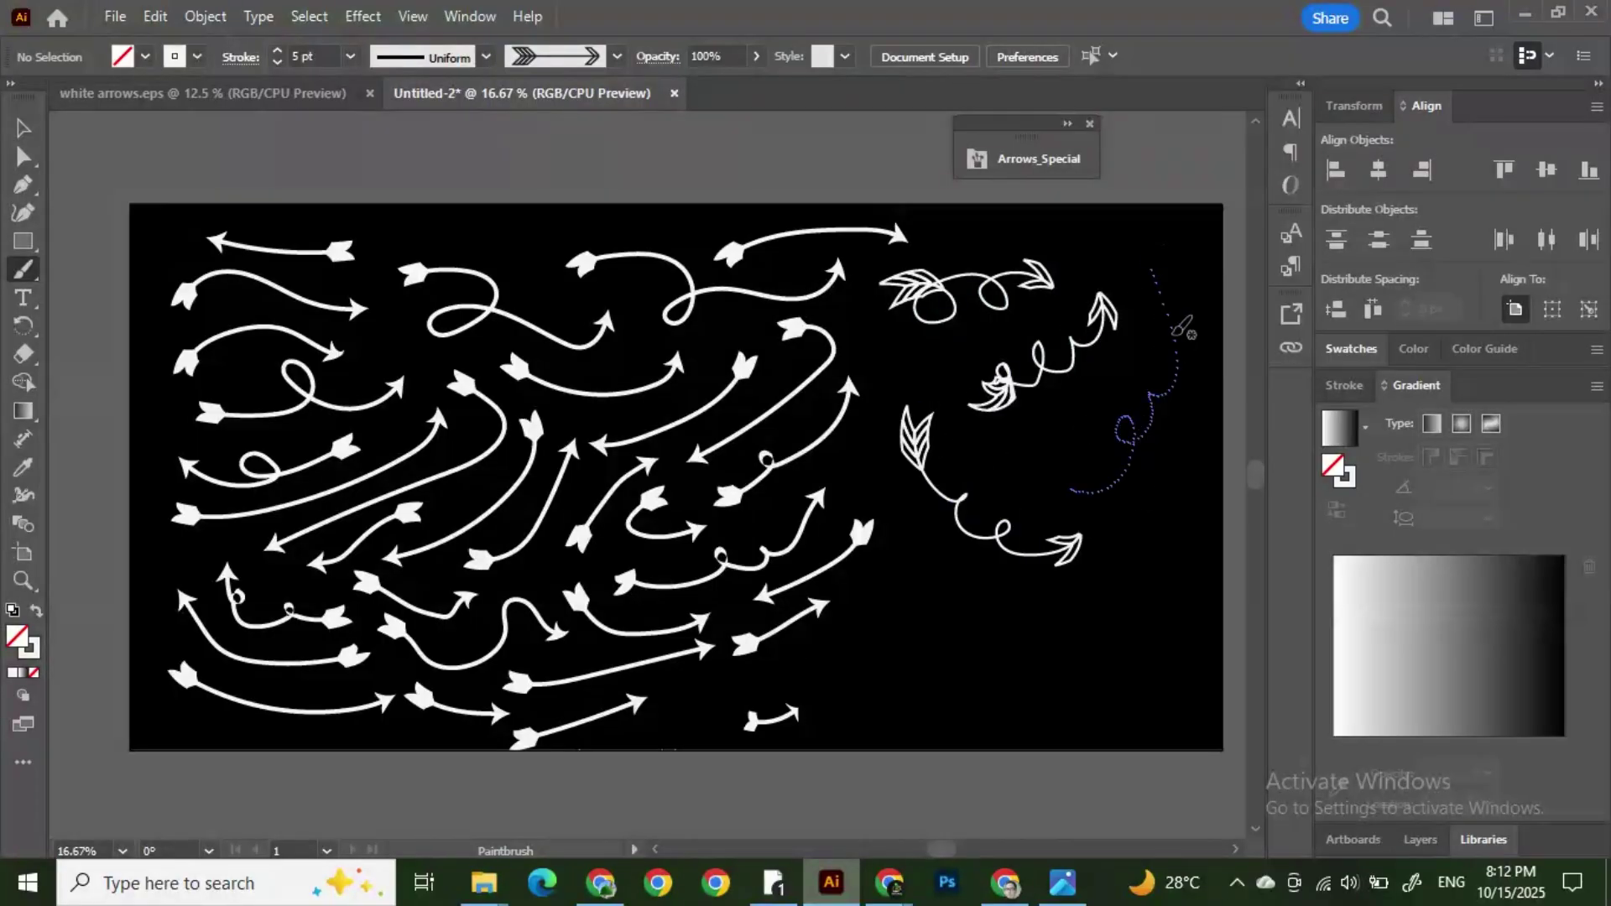
{"action": "mouse_move", "coordinate": [925, 646]}
{"action": "left_mouse_down"}
{"action": "mouse_move", "coordinate": [1016, 685]}
{"action": "mouse_move", "coordinate": [1155, 600]}
{"action": "mouse_move", "coordinate": [1151, 559]}
{"action": "left_mouse_up"}
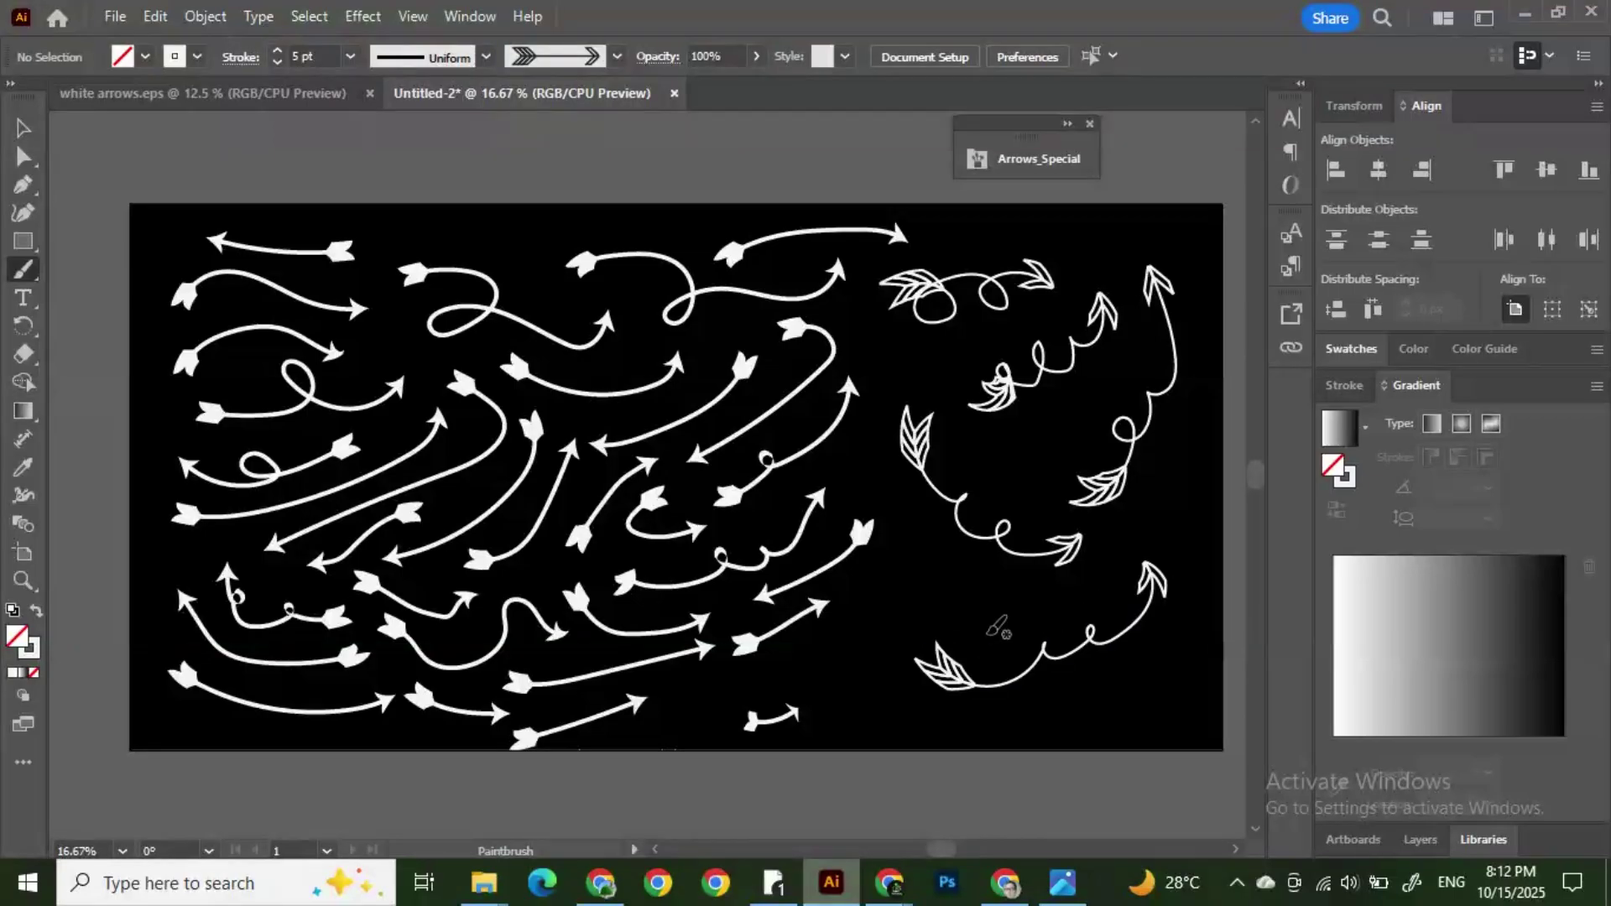
{"action": "mouse_move", "coordinate": [805, 671]}
{"action": "left_mouse_down"}
{"action": "mouse_move", "coordinate": [927, 573]}
{"action": "mouse_move", "coordinate": [892, 477]}
{"action": "left_mouse_up"}
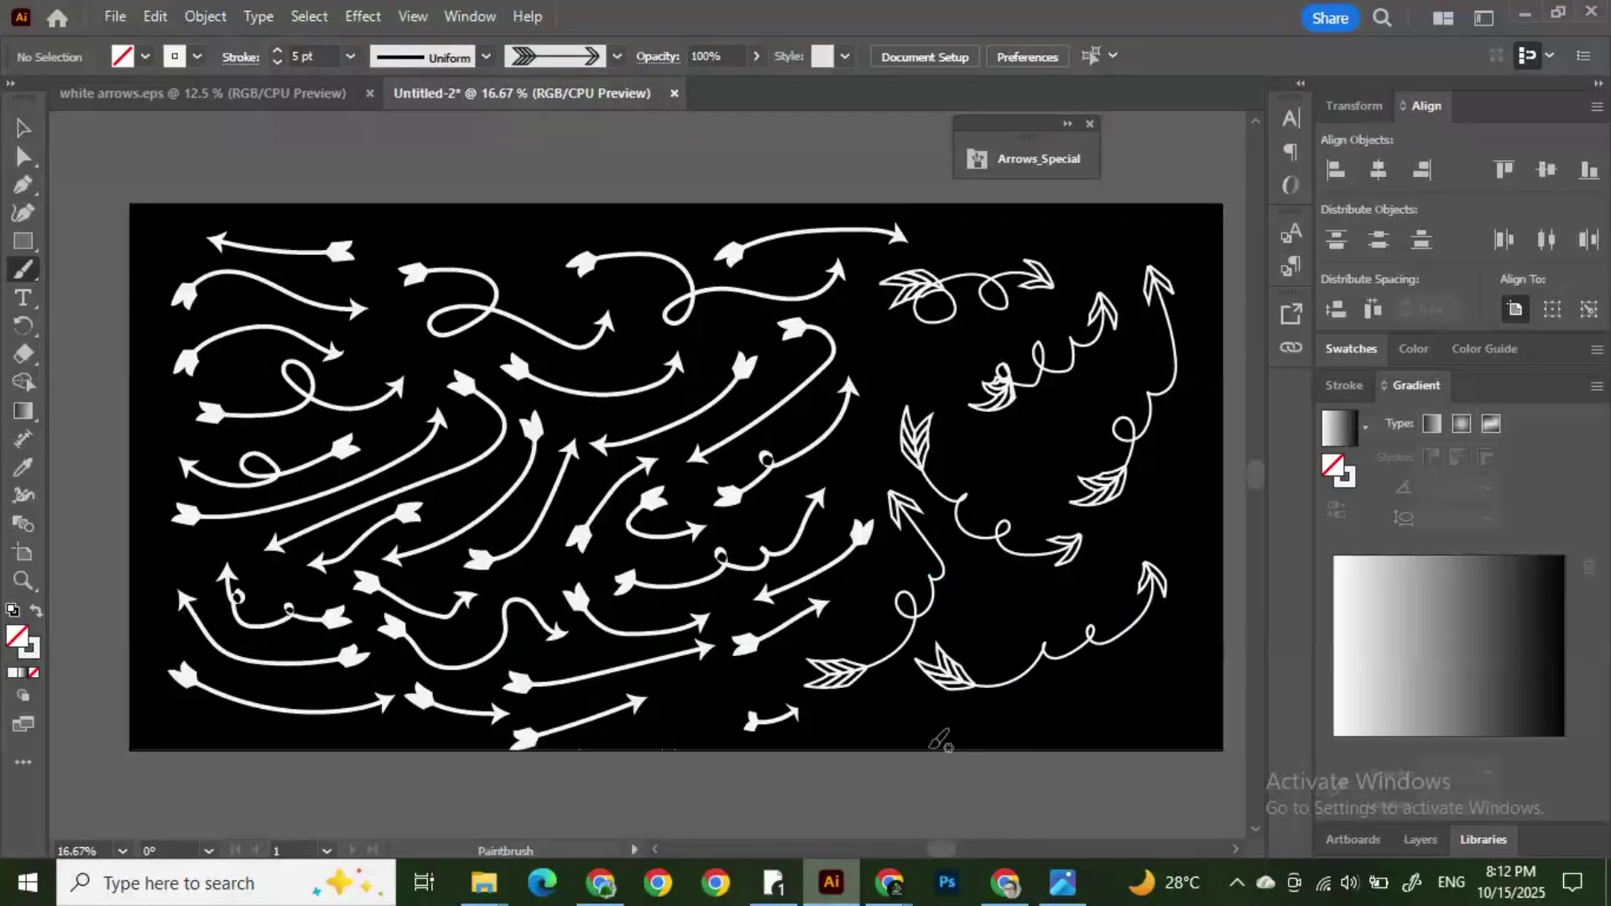
Step: Fill the gaps in the right-hand area with six more feathered arrows, and add a wavy one above the top-left looped arrows
{"action": "mouse_move", "coordinate": [969, 719]}
{"action": "left_mouse_down"}
{"action": "mouse_move", "coordinate": [1044, 730]}
{"action": "mouse_move", "coordinate": [1179, 681]}
{"action": "left_mouse_up"}
{"action": "mouse_move", "coordinate": [974, 617]}
{"action": "left_mouse_down"}
{"action": "mouse_move", "coordinate": [1128, 540]}
{"action": "mouse_move", "coordinate": [1133, 487]}
{"action": "left_mouse_up"}
{"action": "left_click_drag", "start_coordinate": [1031, 488], "coordinate": [1121, 368]}
{"action": "left_click_drag", "start_coordinate": [888, 344], "coordinate": [995, 462]}
{"action": "mouse_move", "coordinate": [1094, 270]}
{"action": "left_mouse_down"}
{"action": "mouse_move", "coordinate": [1111, 239]}
{"action": "mouse_move", "coordinate": [1173, 261]}
{"action": "mouse_move", "coordinate": [1209, 248]}
{"action": "left_mouse_up"}
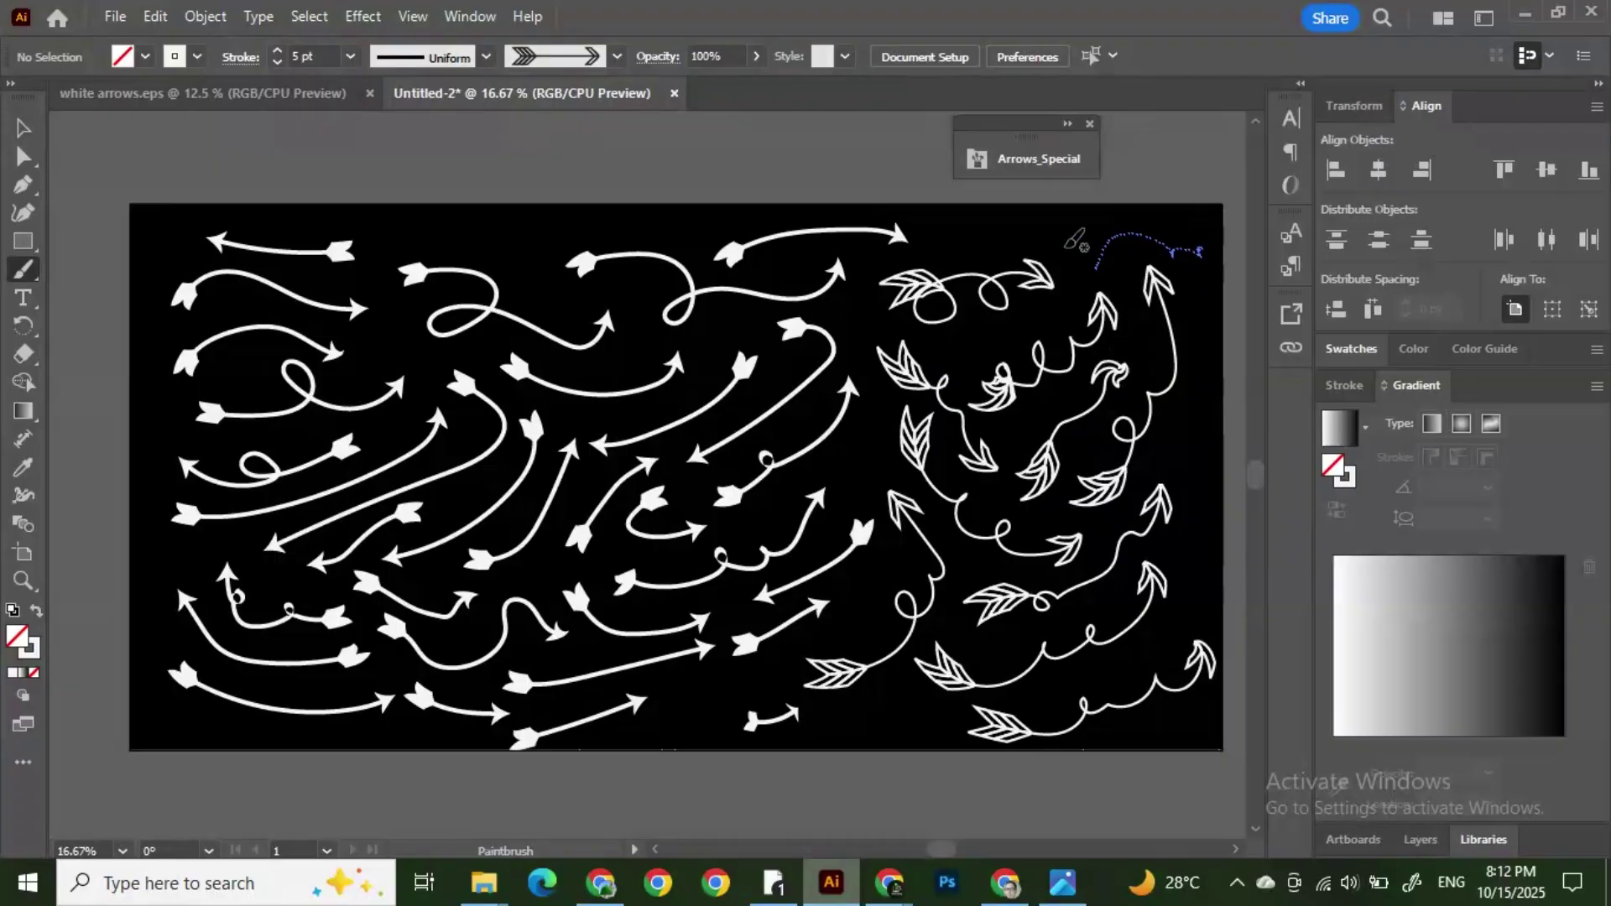
{"action": "left_click_drag", "start_coordinate": [986, 227], "coordinate": [1087, 233]}
{"action": "mouse_move", "coordinate": [409, 239]}
{"action": "left_mouse_down"}
{"action": "mouse_move", "coordinate": [504, 227]}
{"action": "mouse_move", "coordinate": [684, 236]}
{"action": "left_mouse_up"}
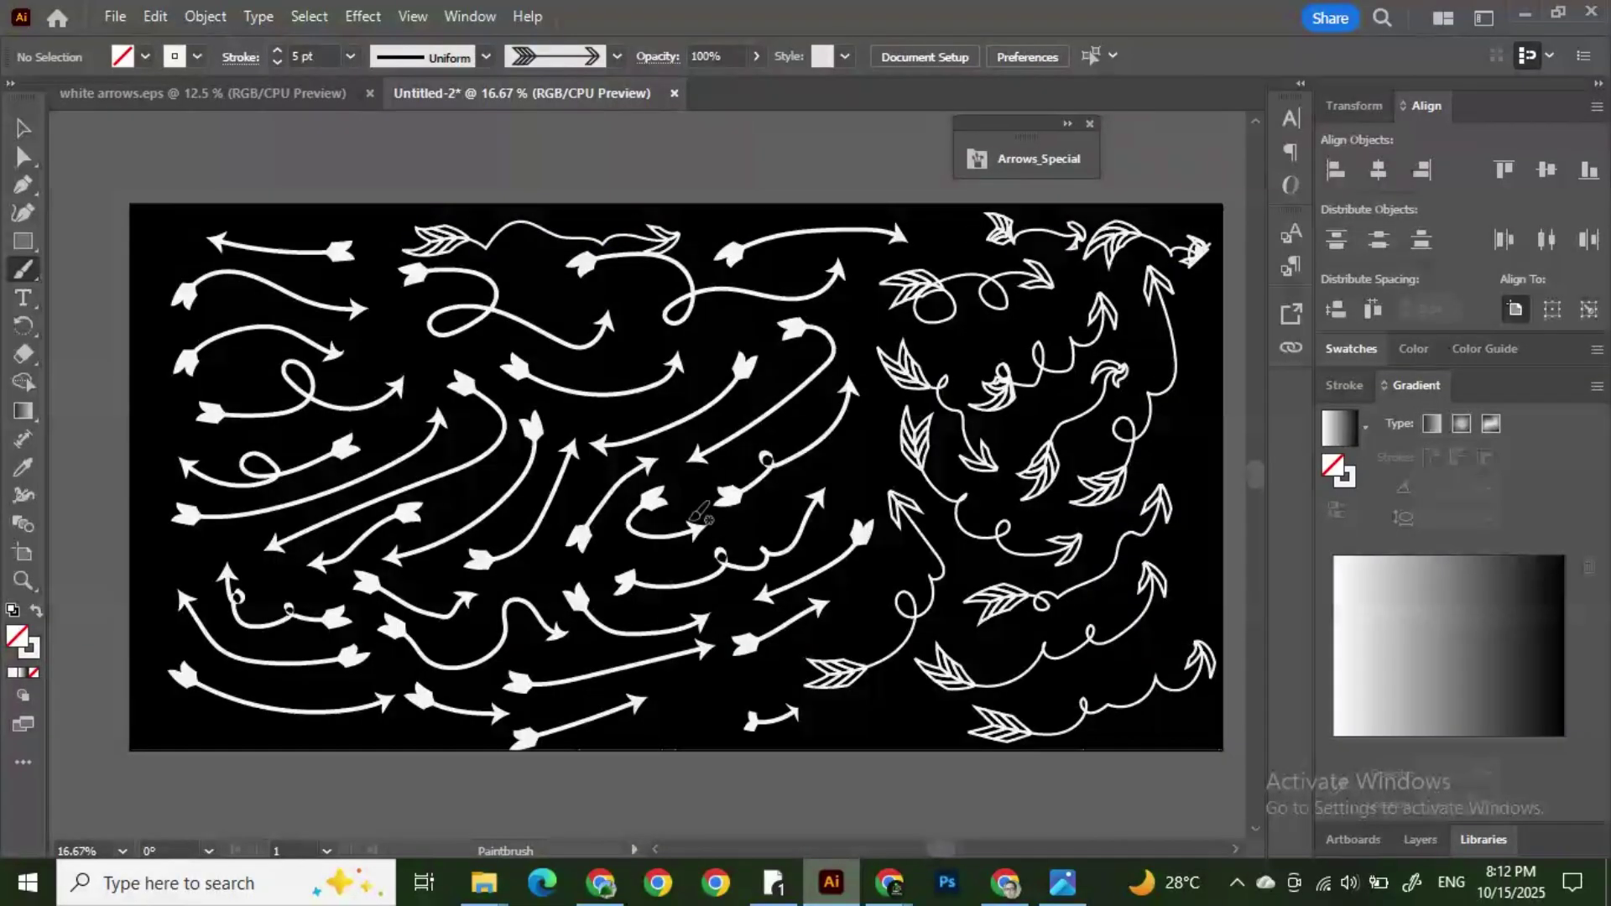
Step: Try a short looped feathered arrow near the bottom middle, undo it, and check the Arrows_Special brush library
{"action": "mouse_move", "coordinate": [824, 723]}
{"action": "left_mouse_down"}
{"action": "mouse_move", "coordinate": [885, 721]}
{"action": "mouse_move", "coordinate": [923, 701]}
{"action": "left_mouse_up"}
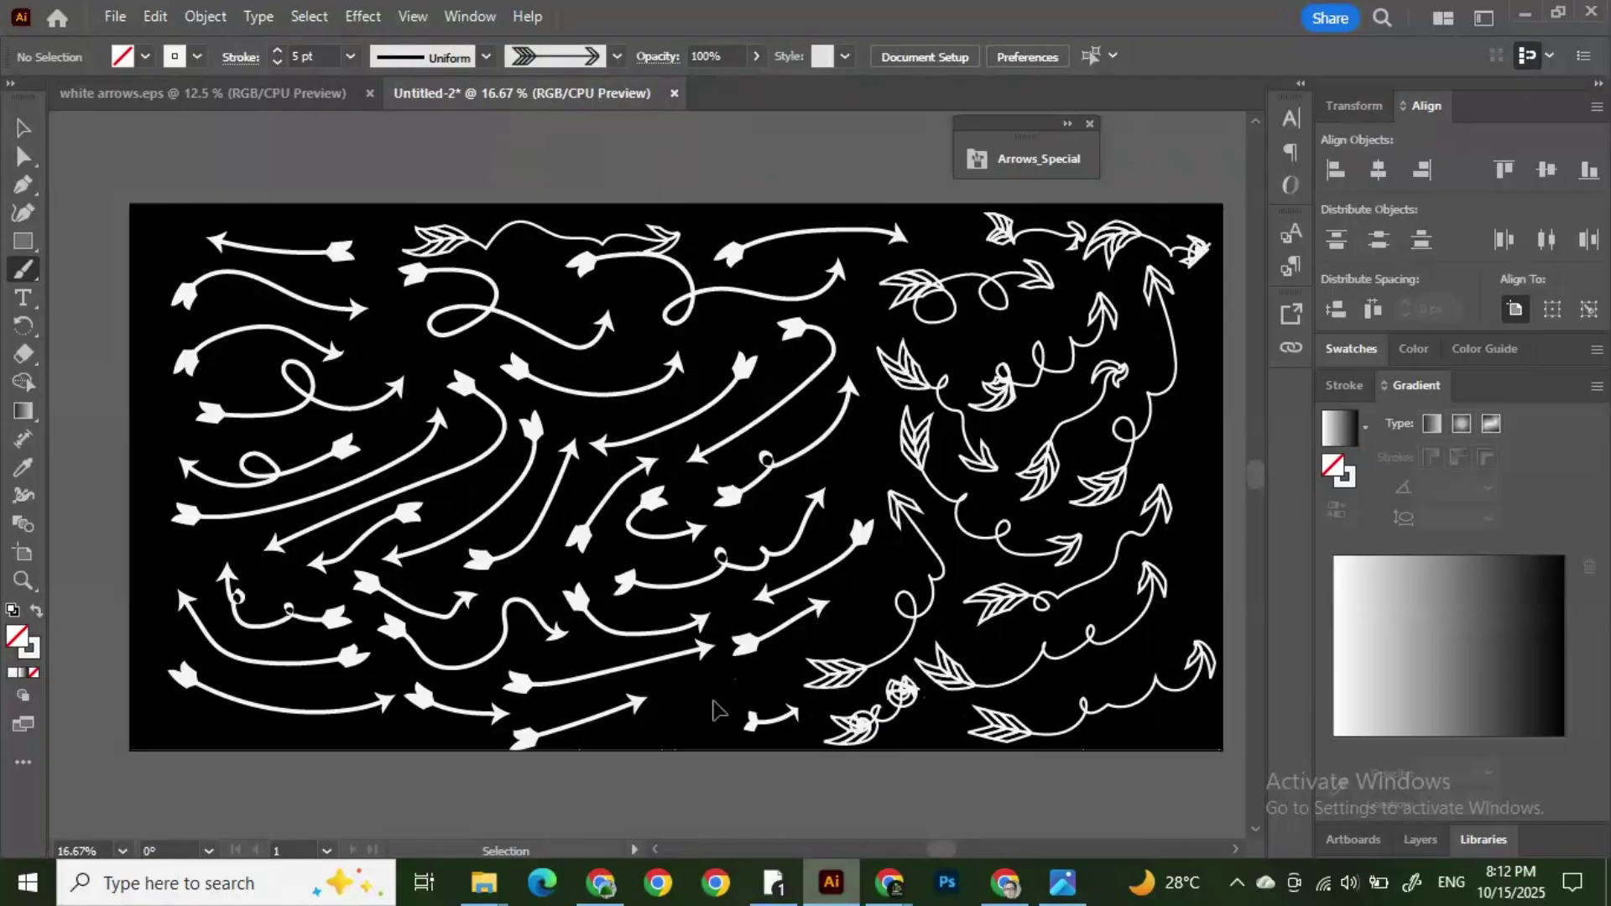
{"action": "key", "text": "ctrl+z"}
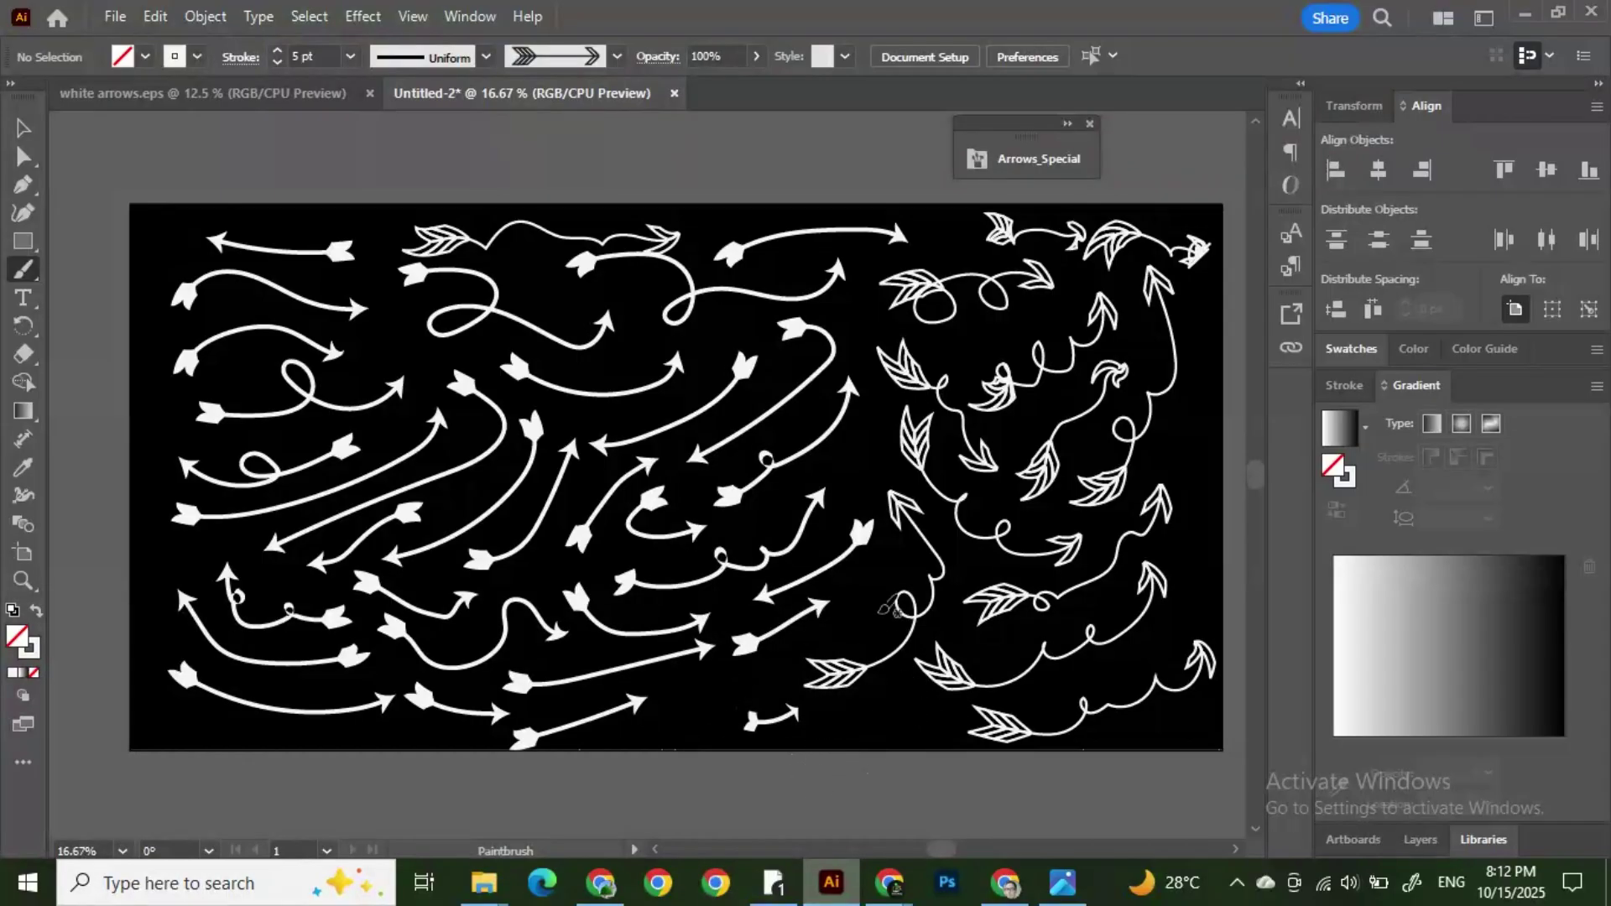
{"action": "left_click", "coordinate": [1068, 126]}
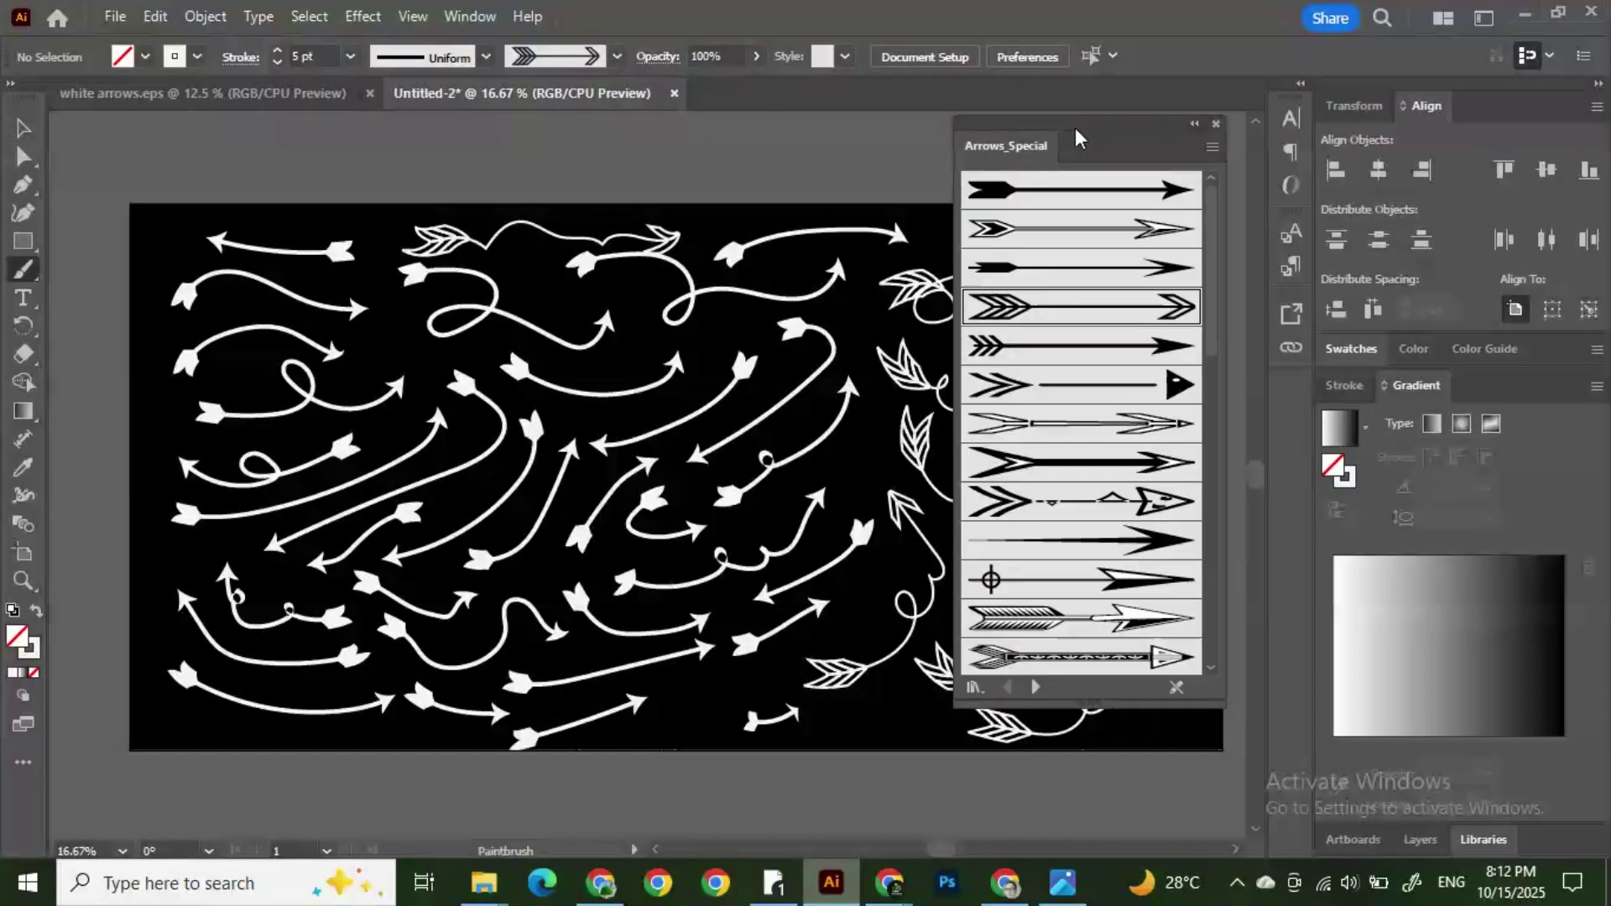
{"action": "left_click", "coordinate": [1194, 125]}
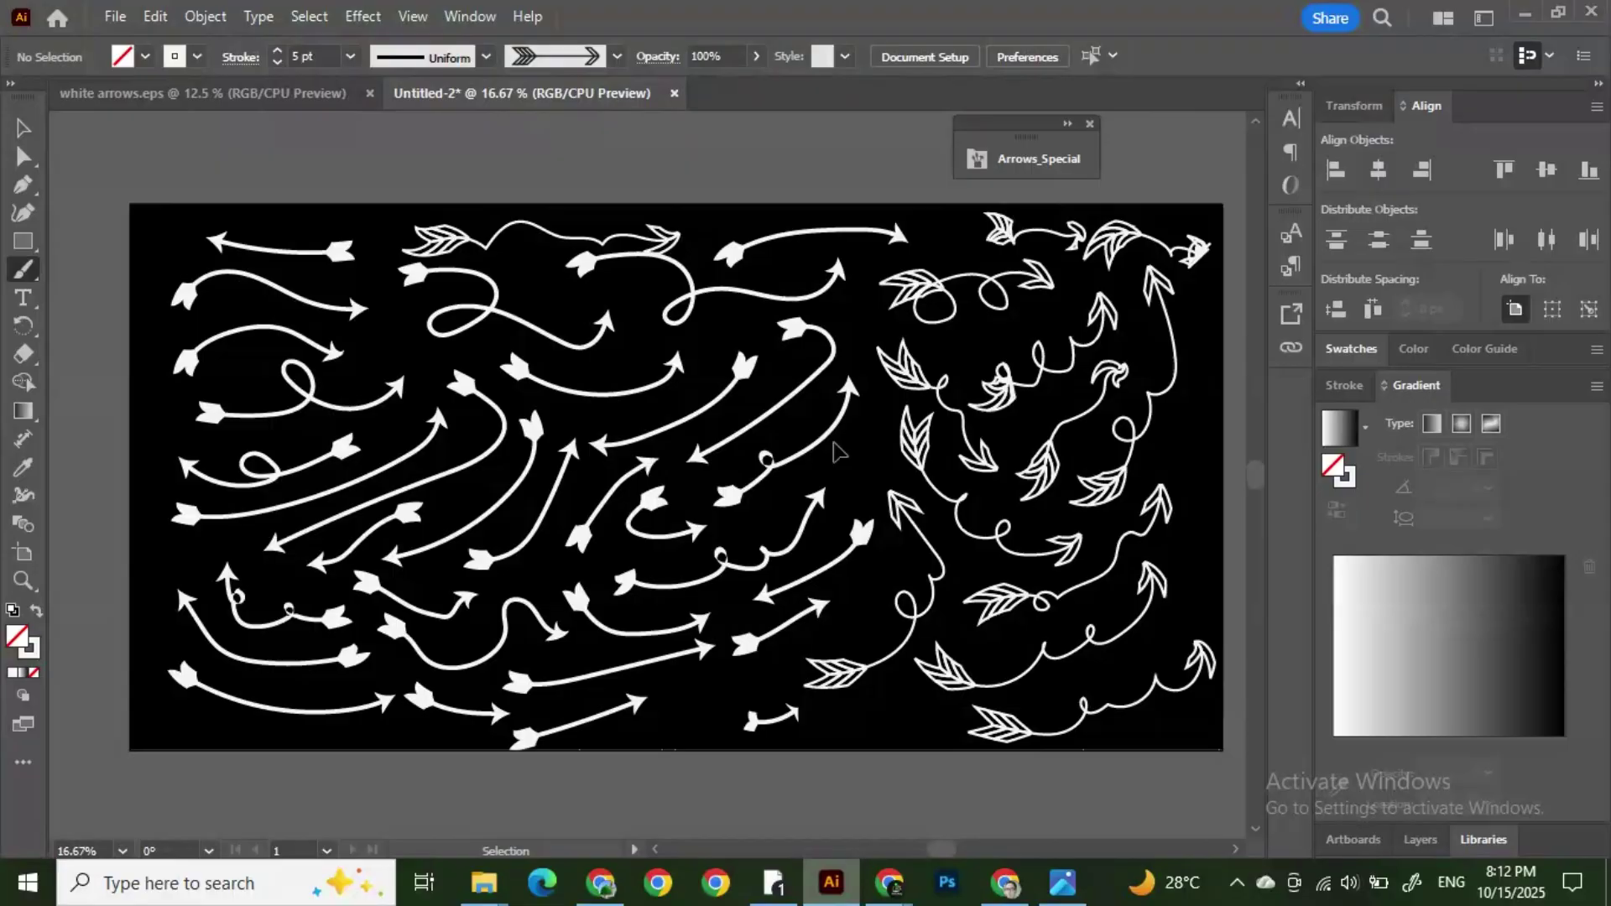
Step: Delete all the painted arrows from the black background and check the Arrows_Special brush library
{"action": "key", "text": "ctrl+a"}
{"action": "key", "text": "Delete"}
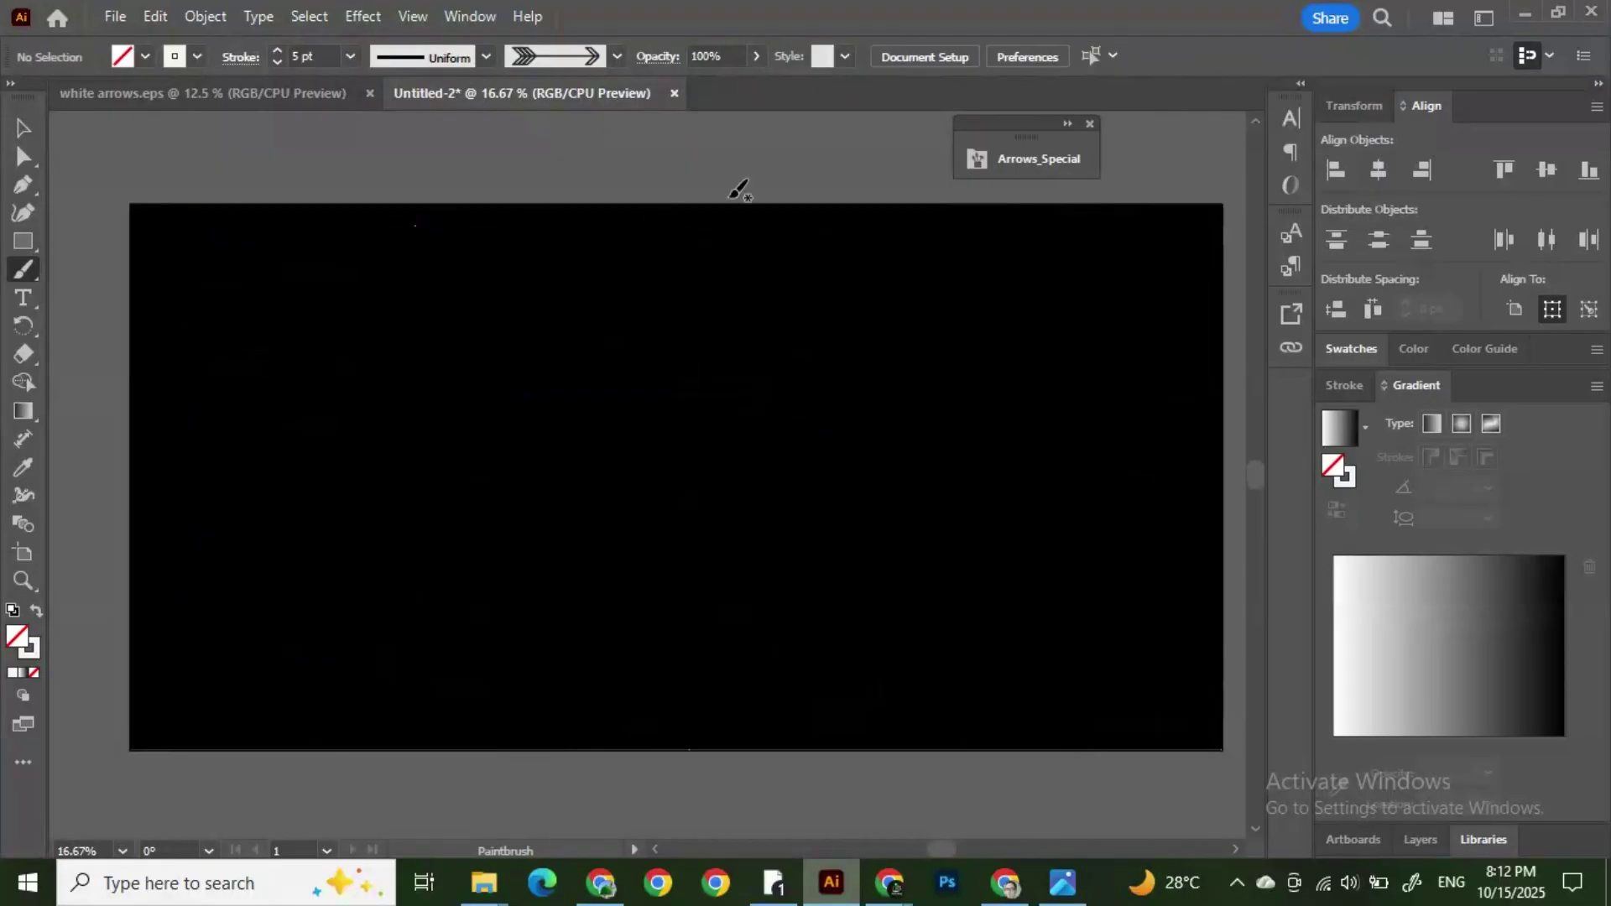
{"action": "left_click", "coordinate": [22, 128]}
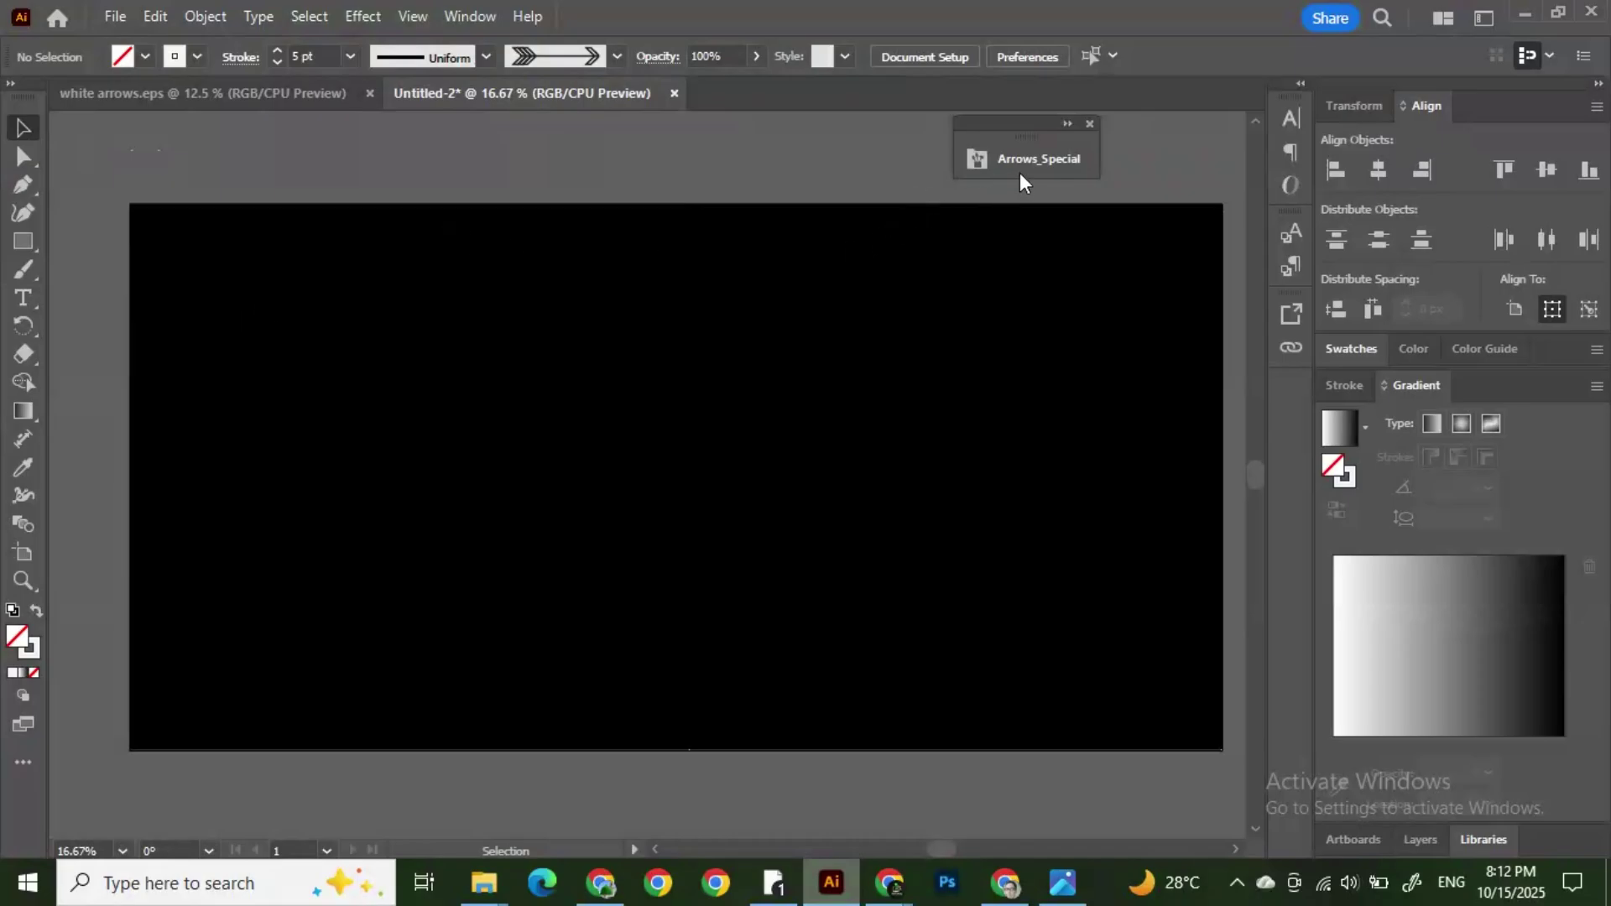
{"action": "left_click", "coordinate": [1069, 124]}
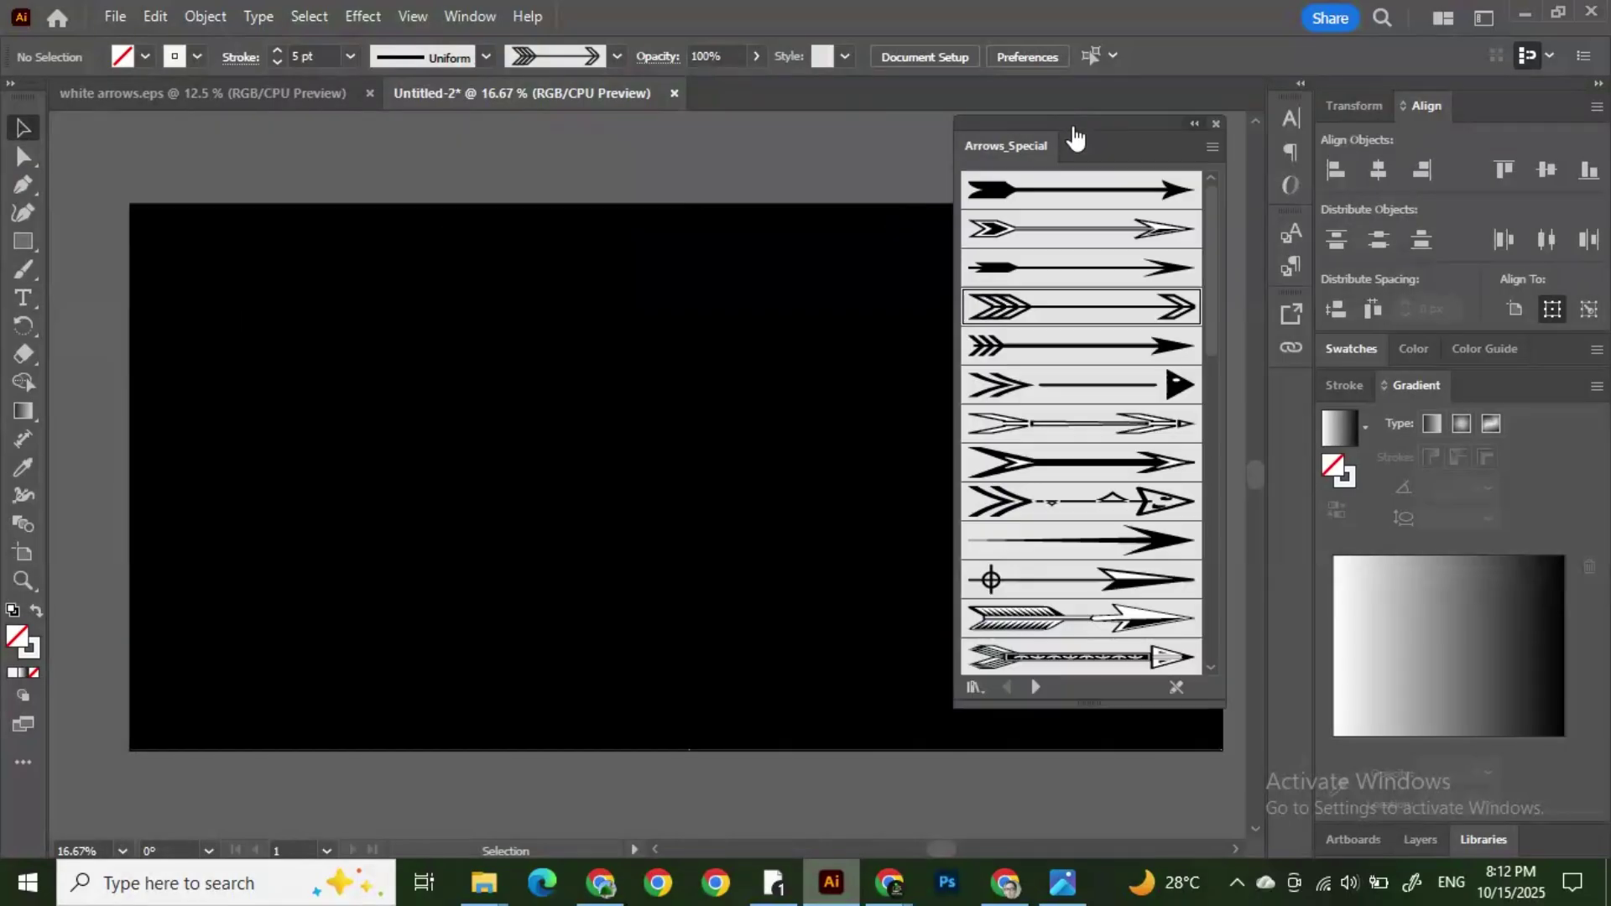
{"action": "left_click", "coordinate": [1194, 125]}
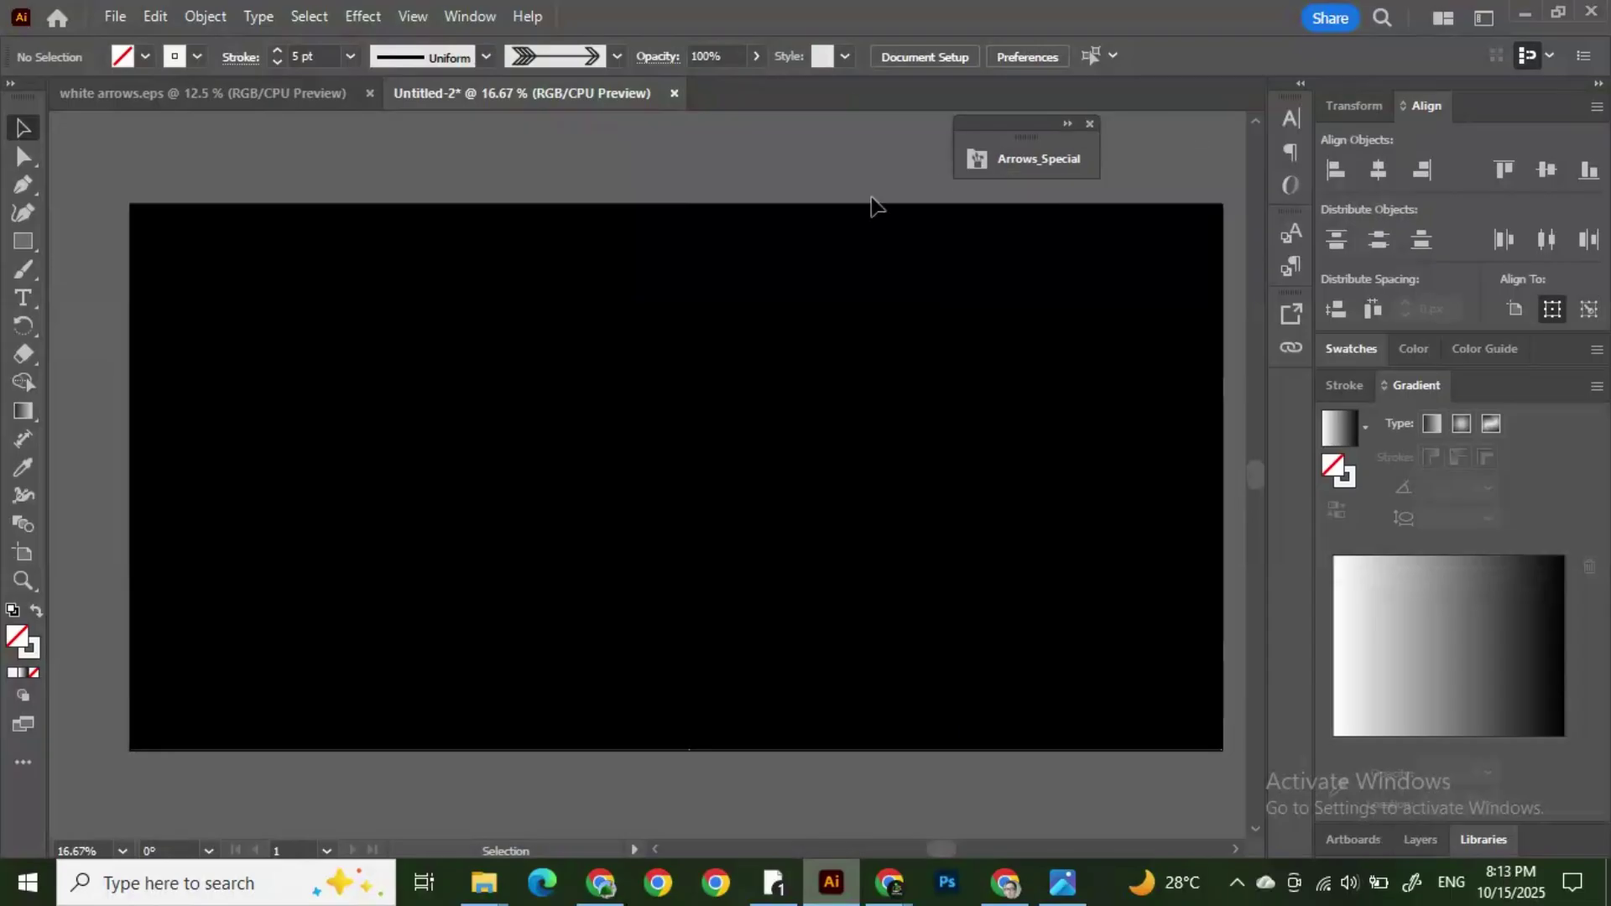
Step: Draw a thin horizontal rectangle in the upper-left area of the black background and fill it white
{"action": "left_click", "coordinate": [23, 241]}
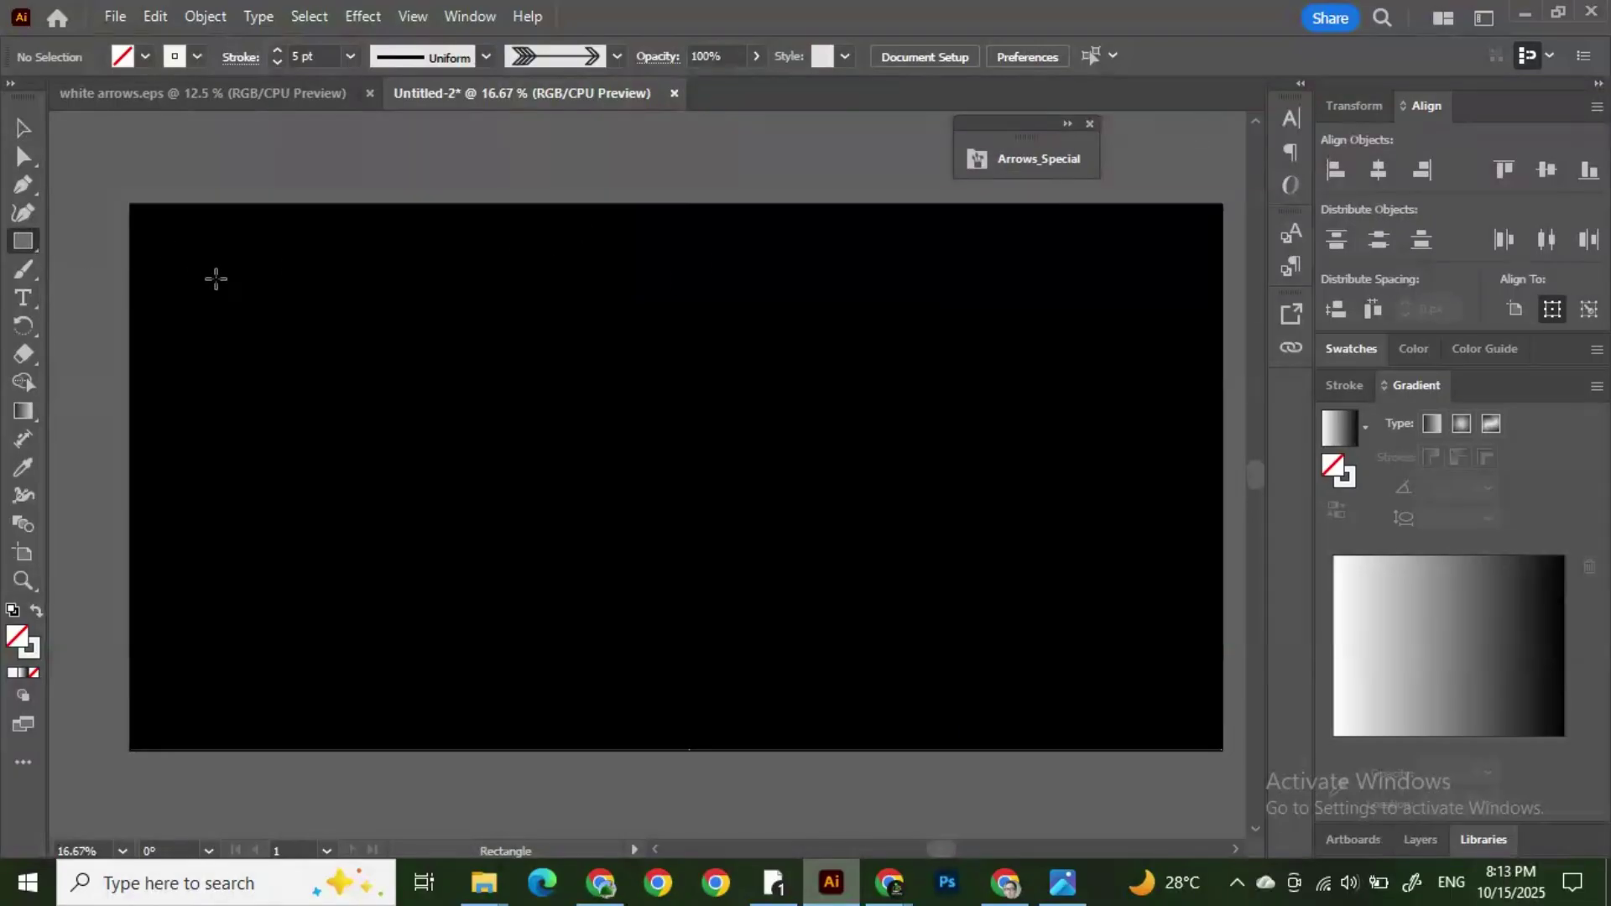
{"action": "left_click_drag", "start_coordinate": [216, 279], "coordinate": [417, 294]}
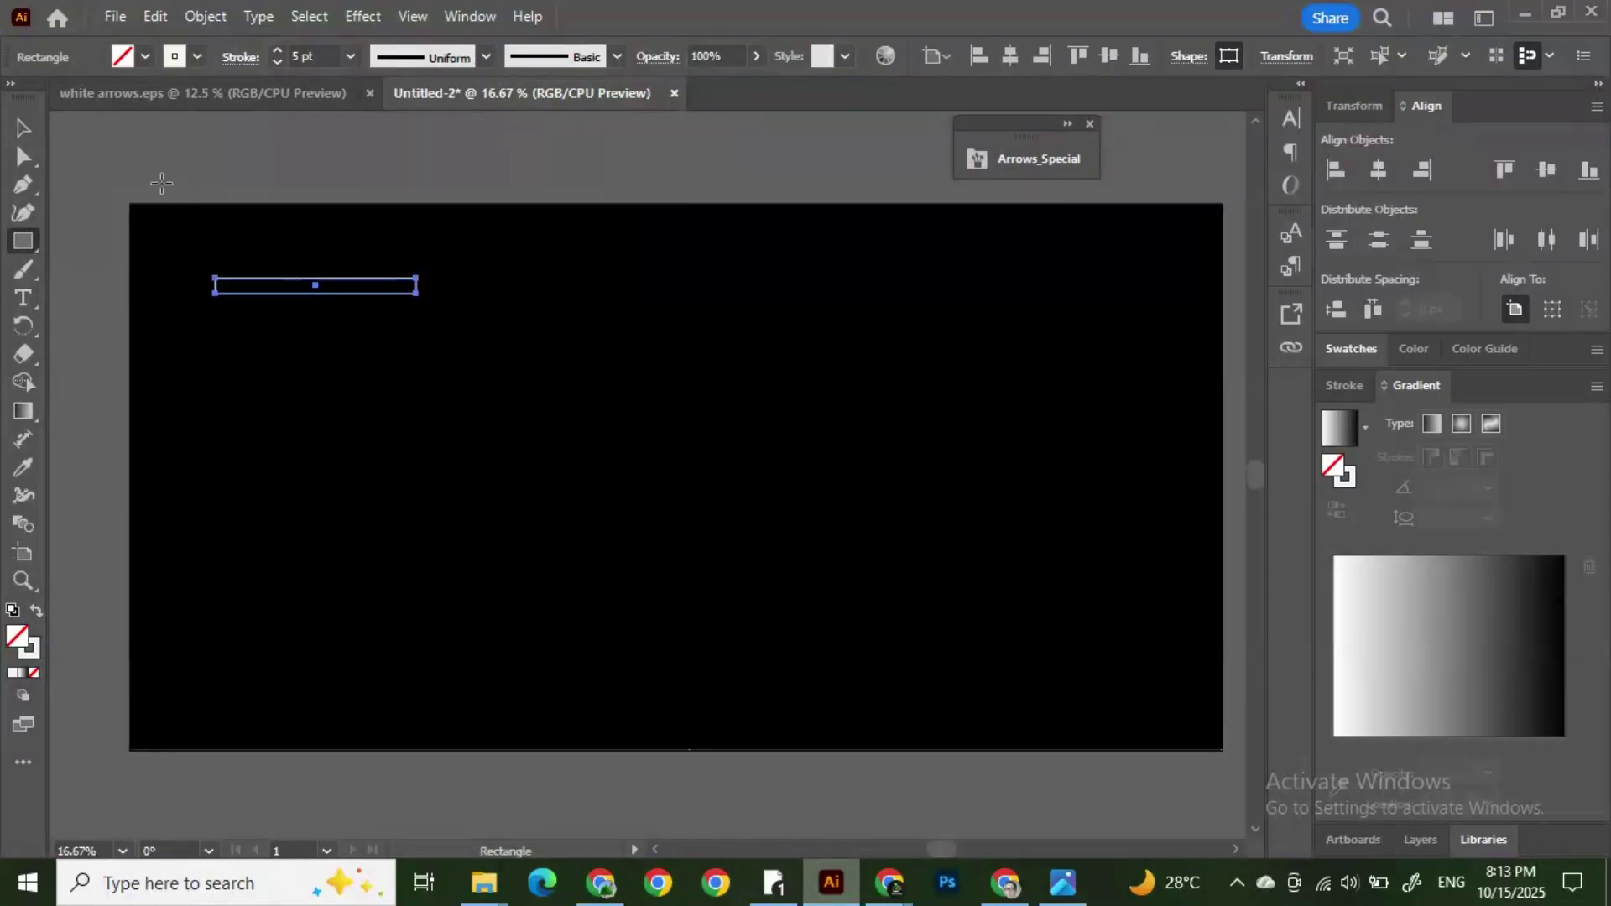
{"action": "left_click", "coordinate": [145, 56]}
{"action": "left_click", "coordinate": [80, 104]}
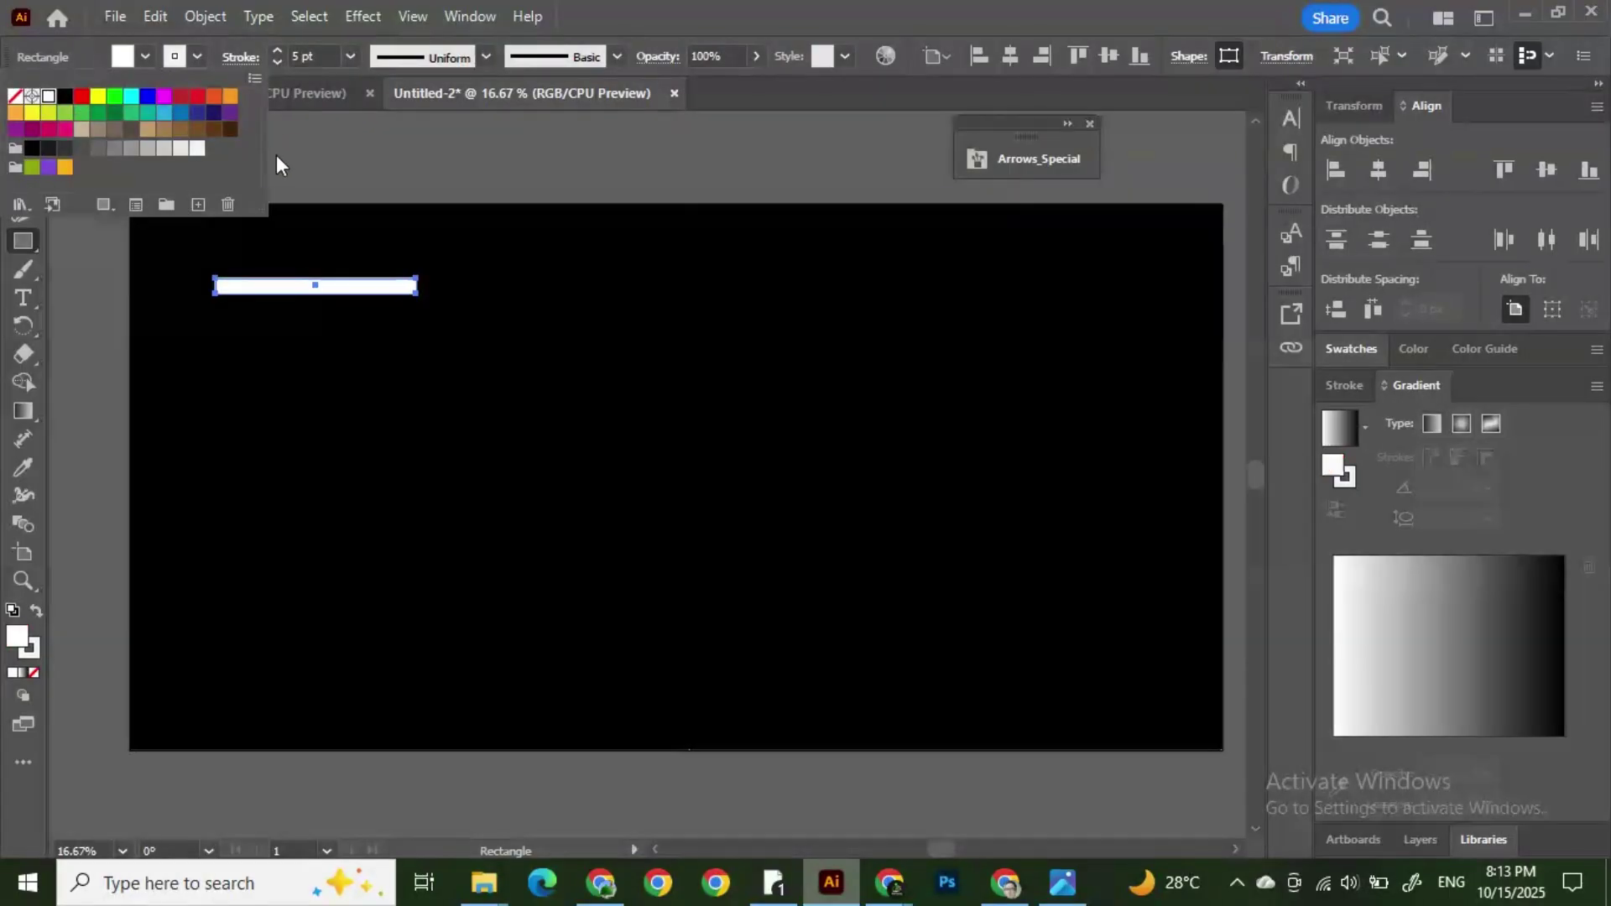
{"action": "left_click", "coordinate": [23, 128]}
{"action": "left_click_drag", "start_coordinate": [280, 260], "coordinate": [436, 304]}
{"action": "left_click", "coordinate": [428, 302]}
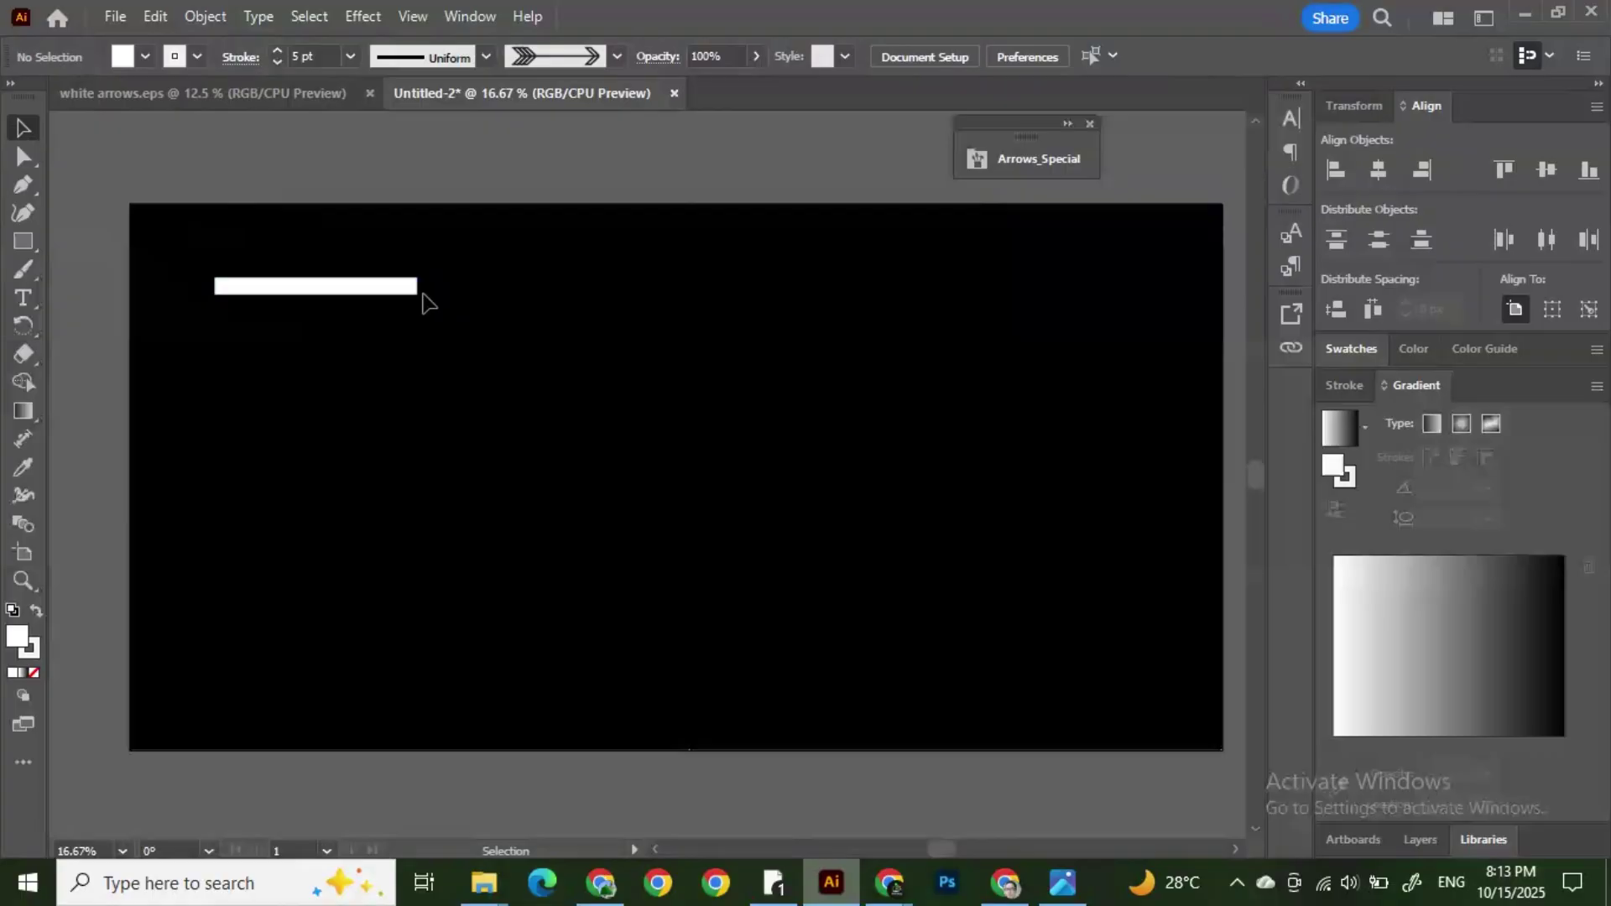
Step: Move the white bar a short distance to the right on the artboard
{"action": "scroll", "coordinate": [395, 298], "scroll_direction": "up", "scroll_amount": 2}
{"action": "scroll", "coordinate": [370, 298], "scroll_direction": "down", "scroll_amount": 1}
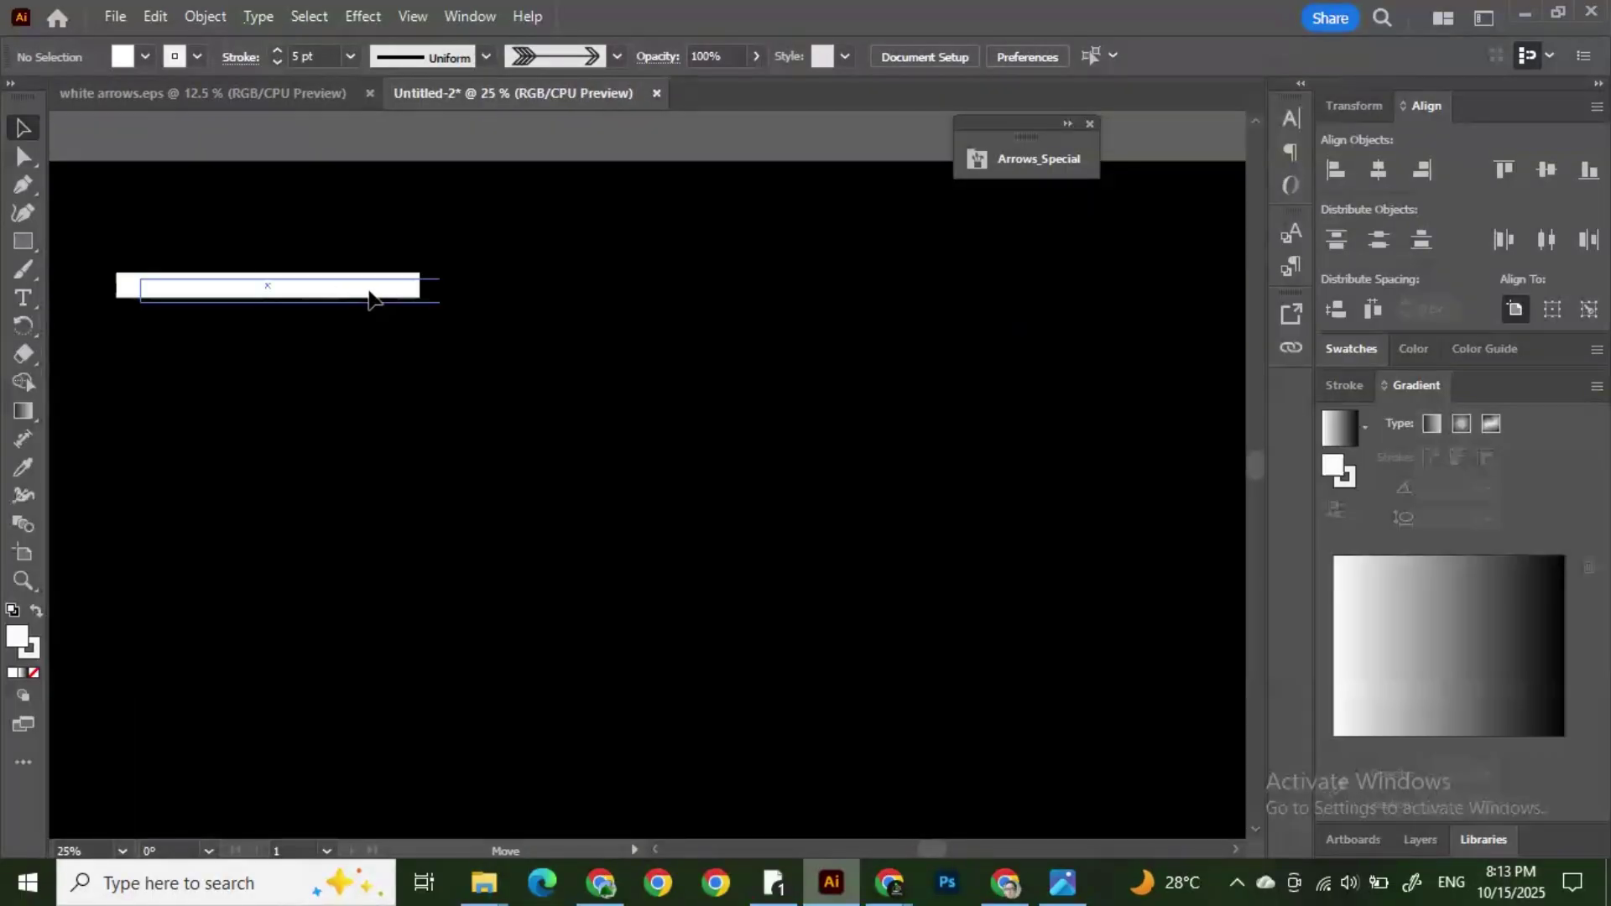
{"action": "left_click_drag", "start_coordinate": [370, 295], "coordinate": [460, 301]}
{"action": "left_click", "coordinate": [561, 277]}
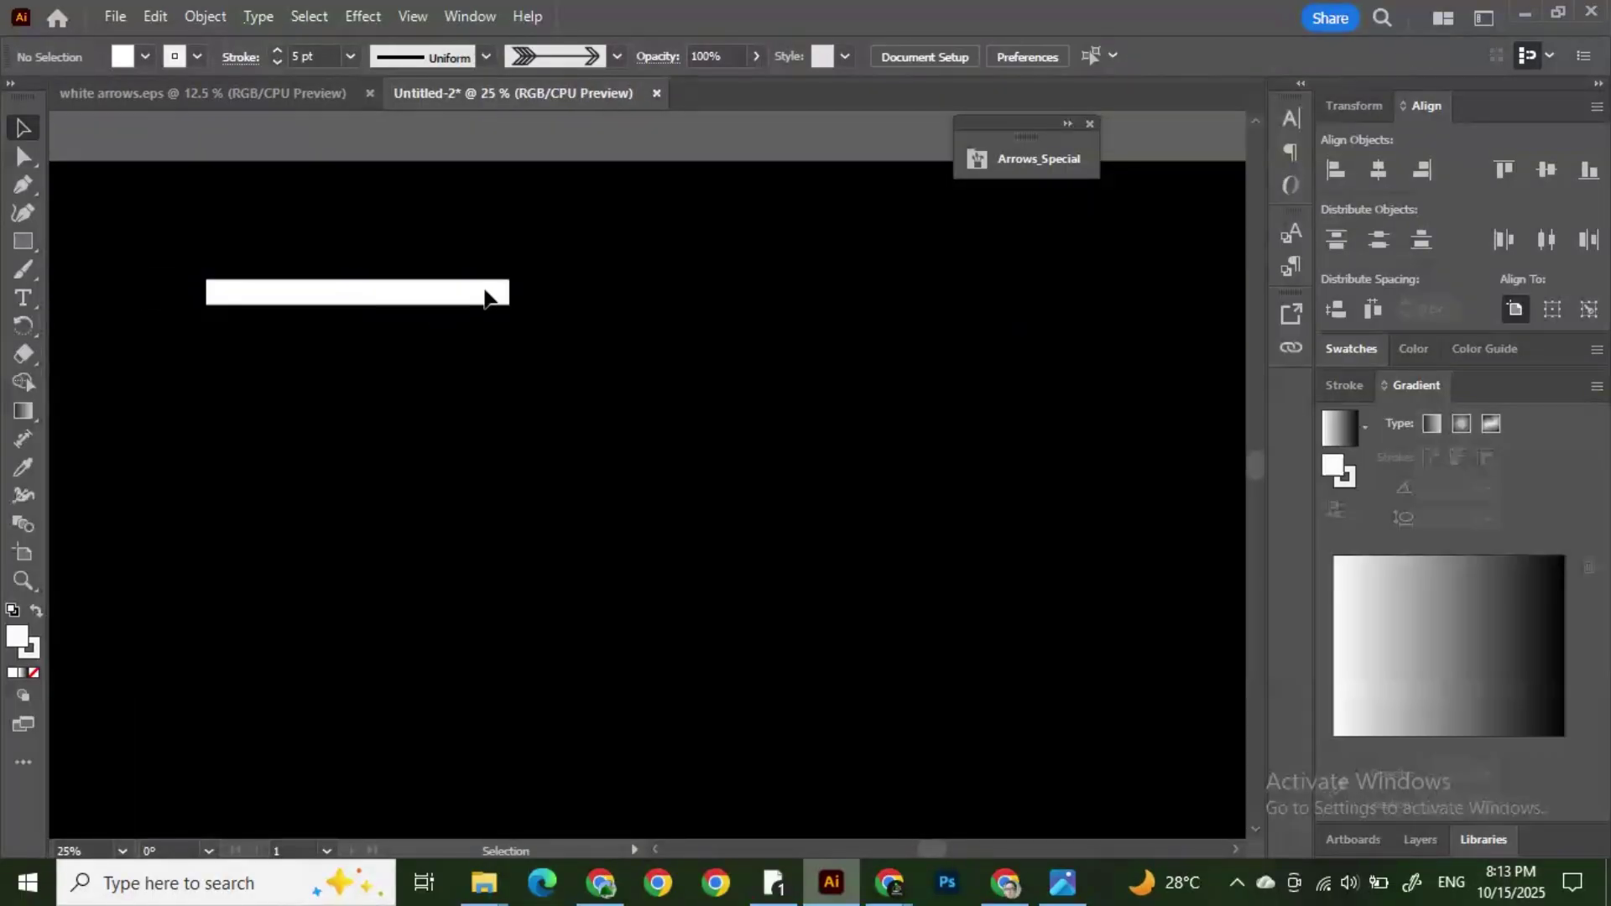
Step: Draw a white triangular arrowhead pointing right at the bar's right end with the Pen tool
{"action": "left_click", "coordinate": [24, 190]}
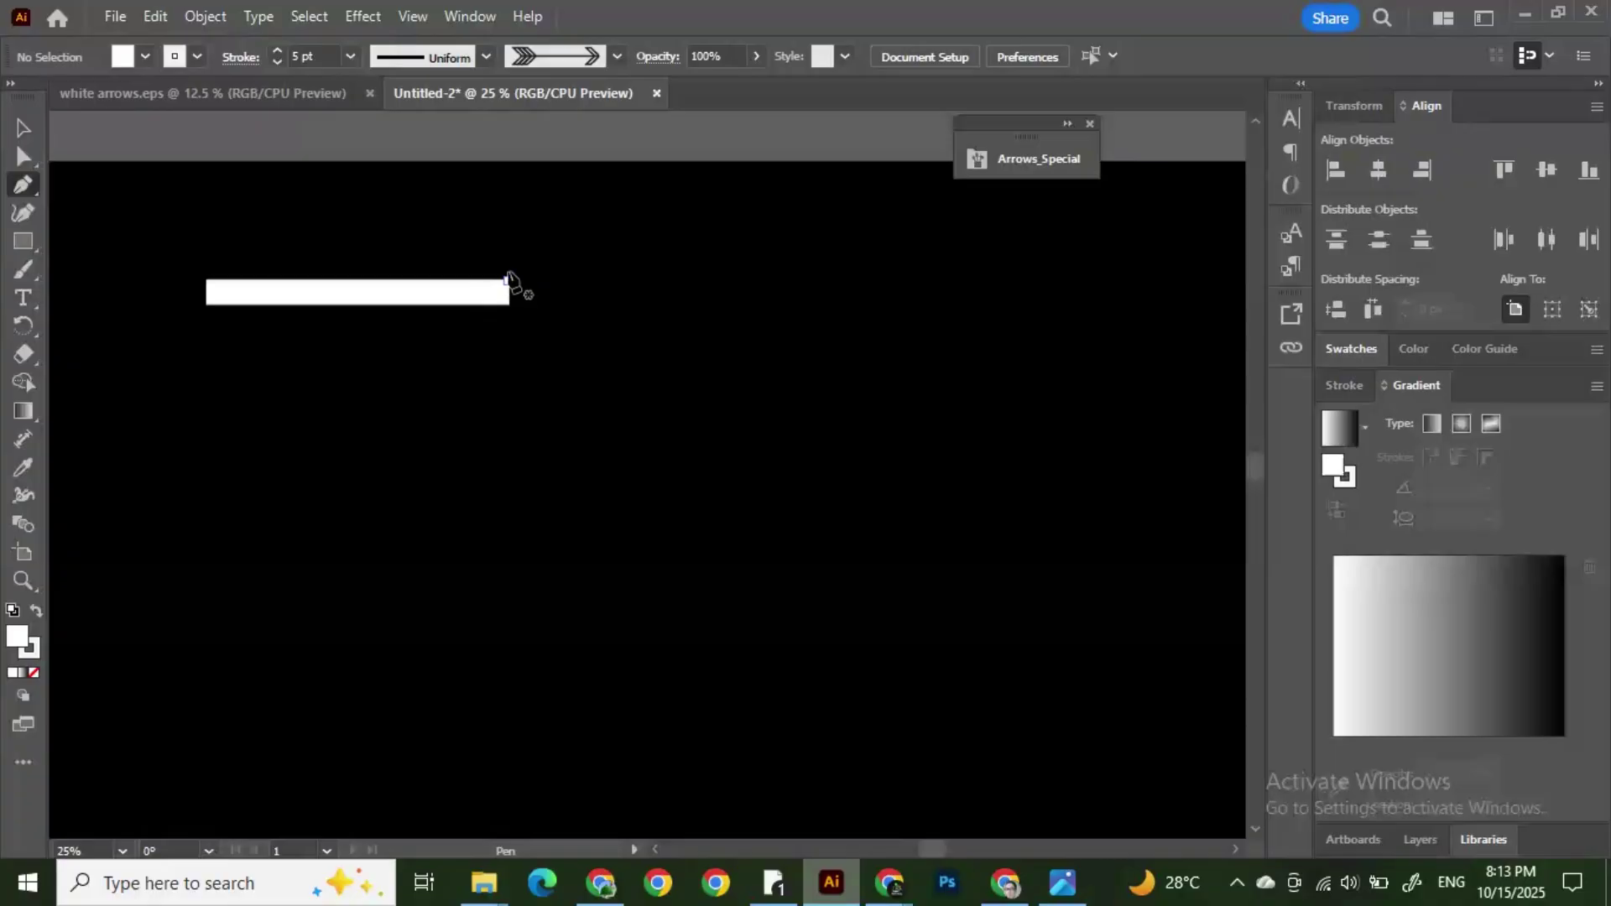
{"action": "left_click", "coordinate": [507, 280]}
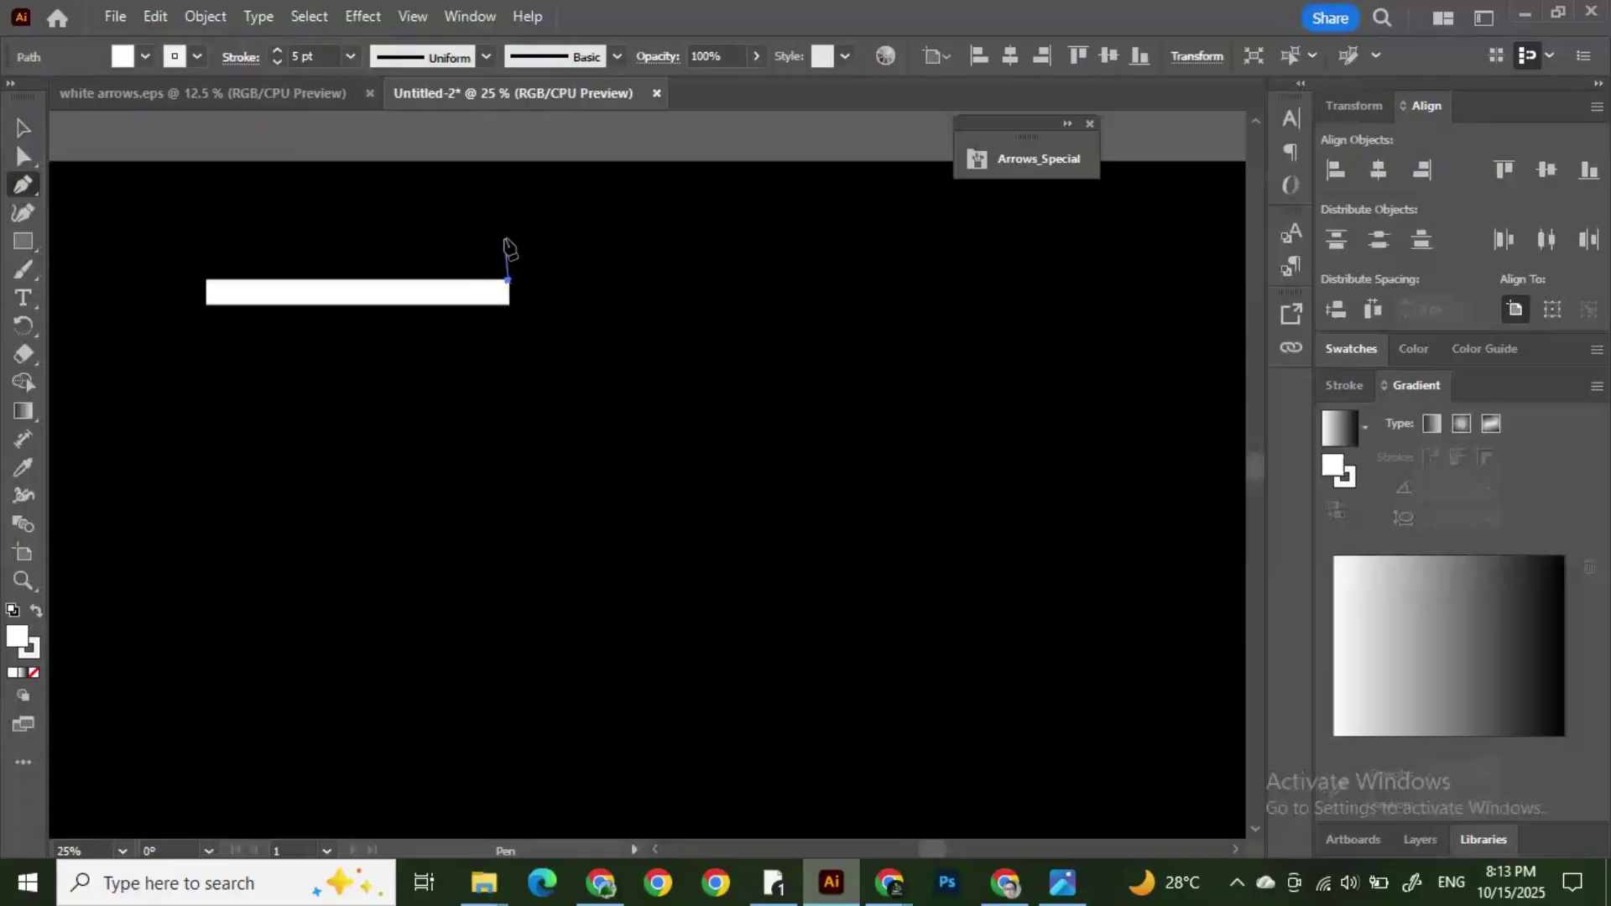
{"action": "left_click", "coordinate": [508, 246]}
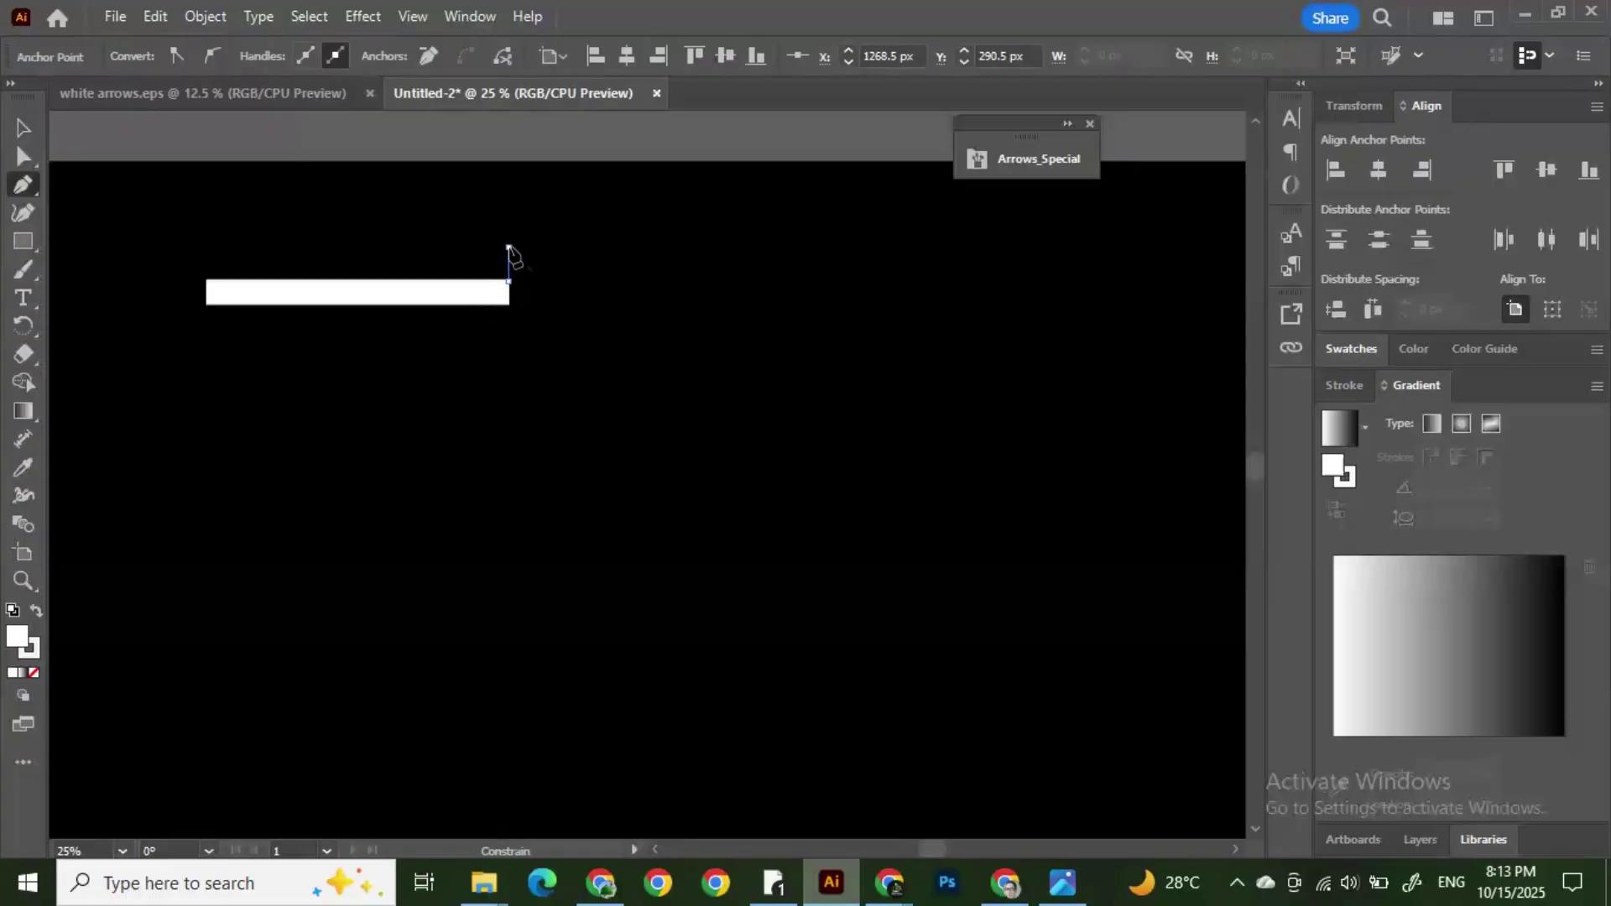
{"action": "left_click", "coordinate": [556, 294]}
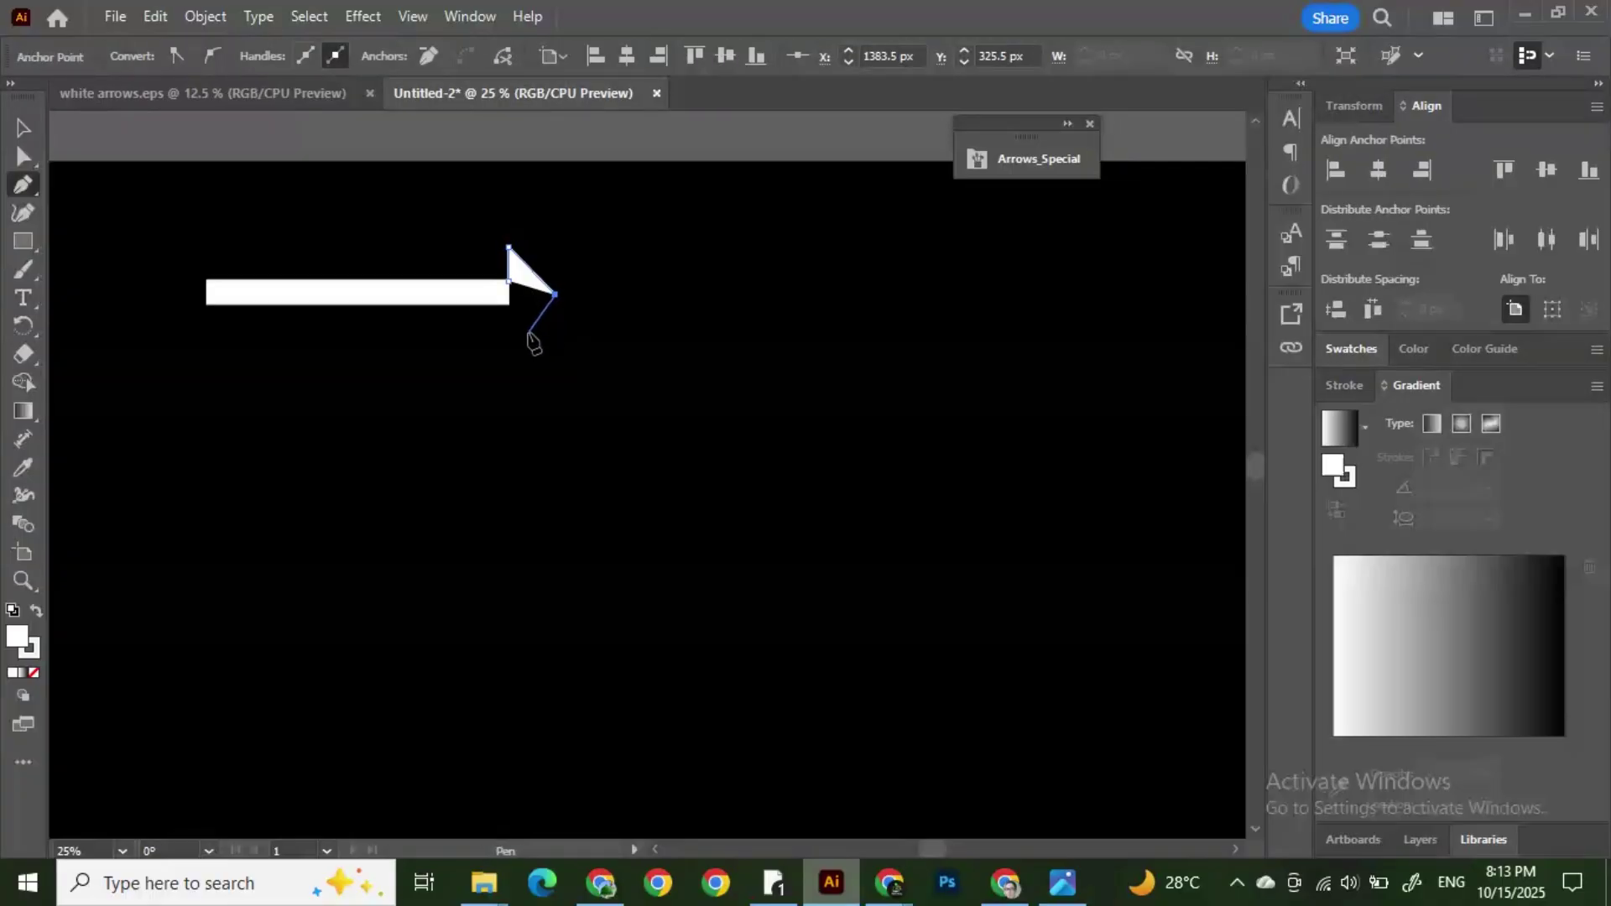
{"action": "left_click", "coordinate": [504, 343]}
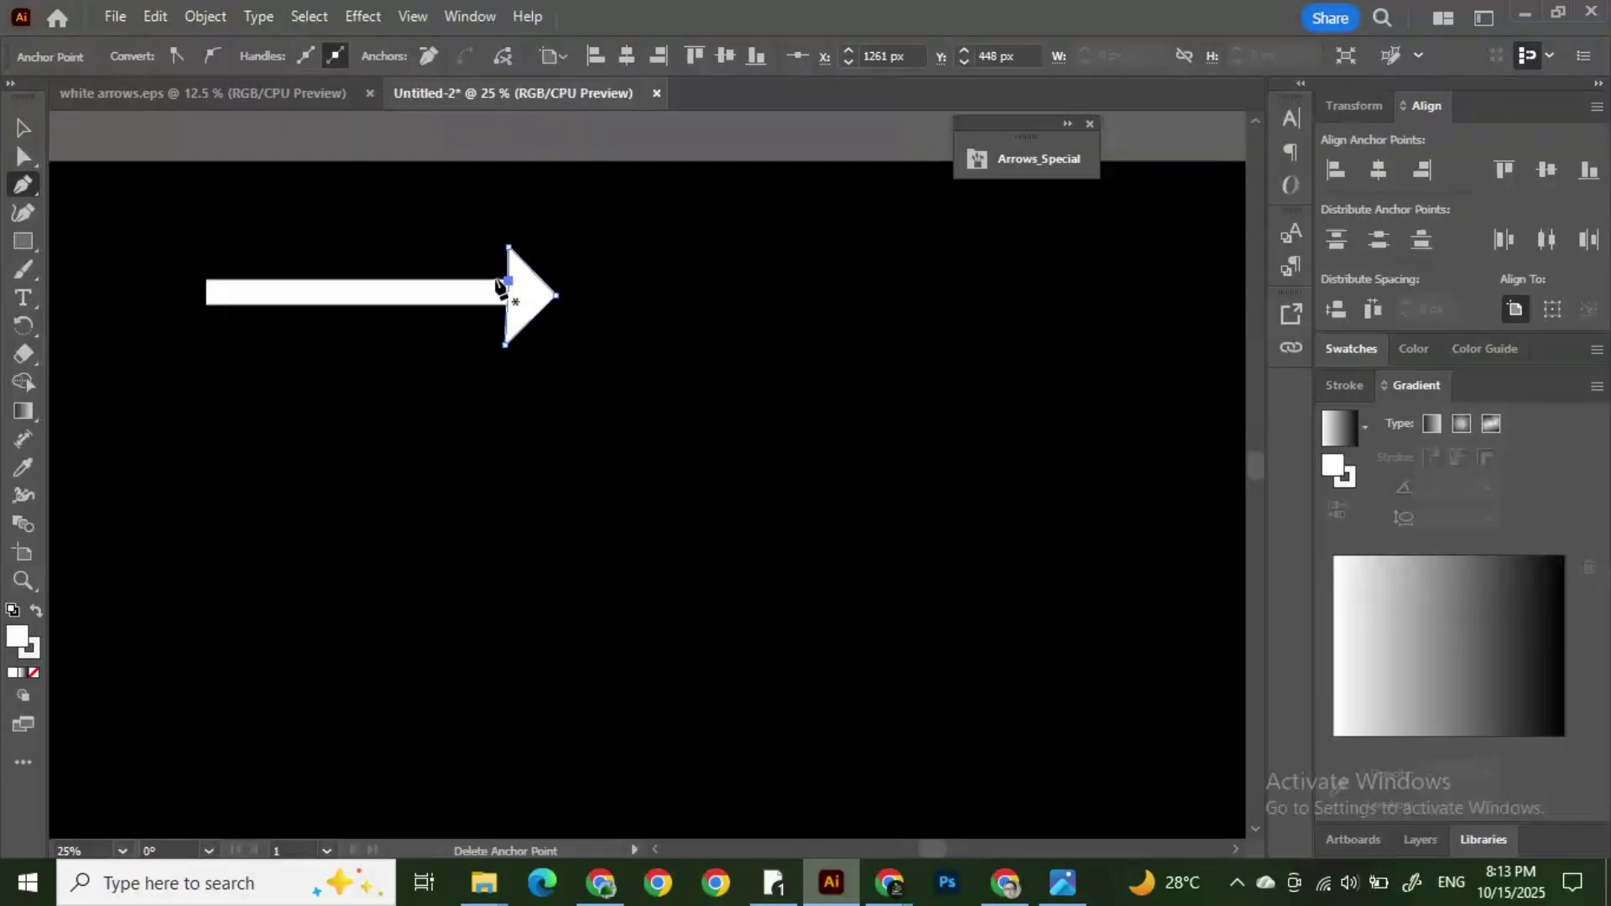
{"action": "left_click", "coordinate": [23, 127]}
{"action": "left_click", "coordinate": [178, 218]}
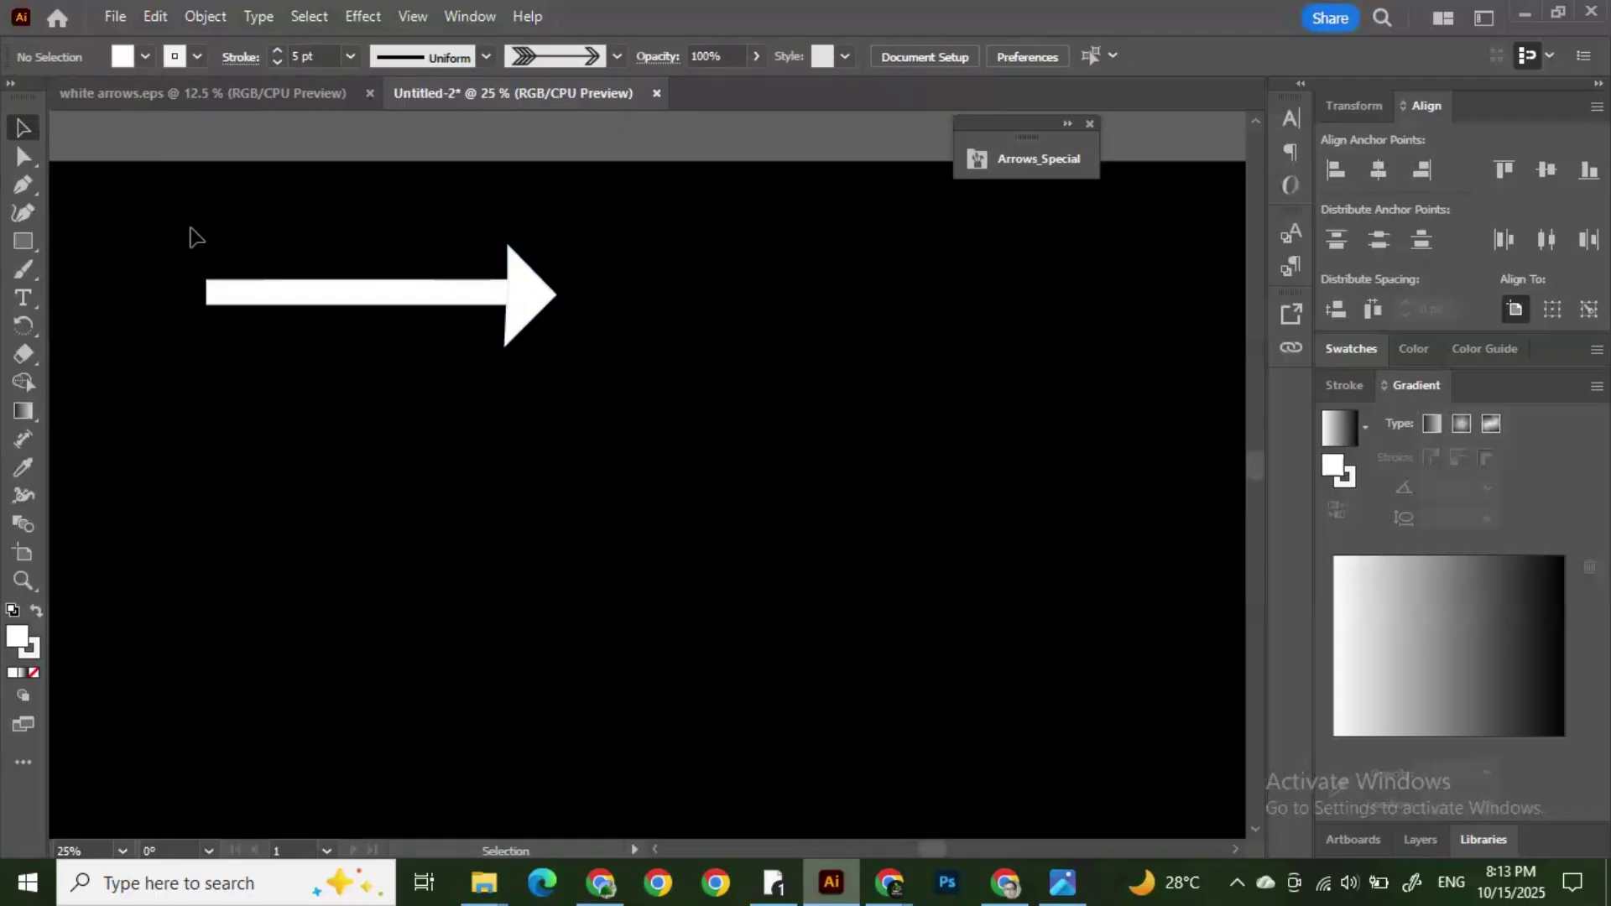
Step: Group the white bar and the triangular arrowhead into one arrow
{"action": "left_click_drag", "start_coordinate": [181, 231], "coordinate": [556, 413]}
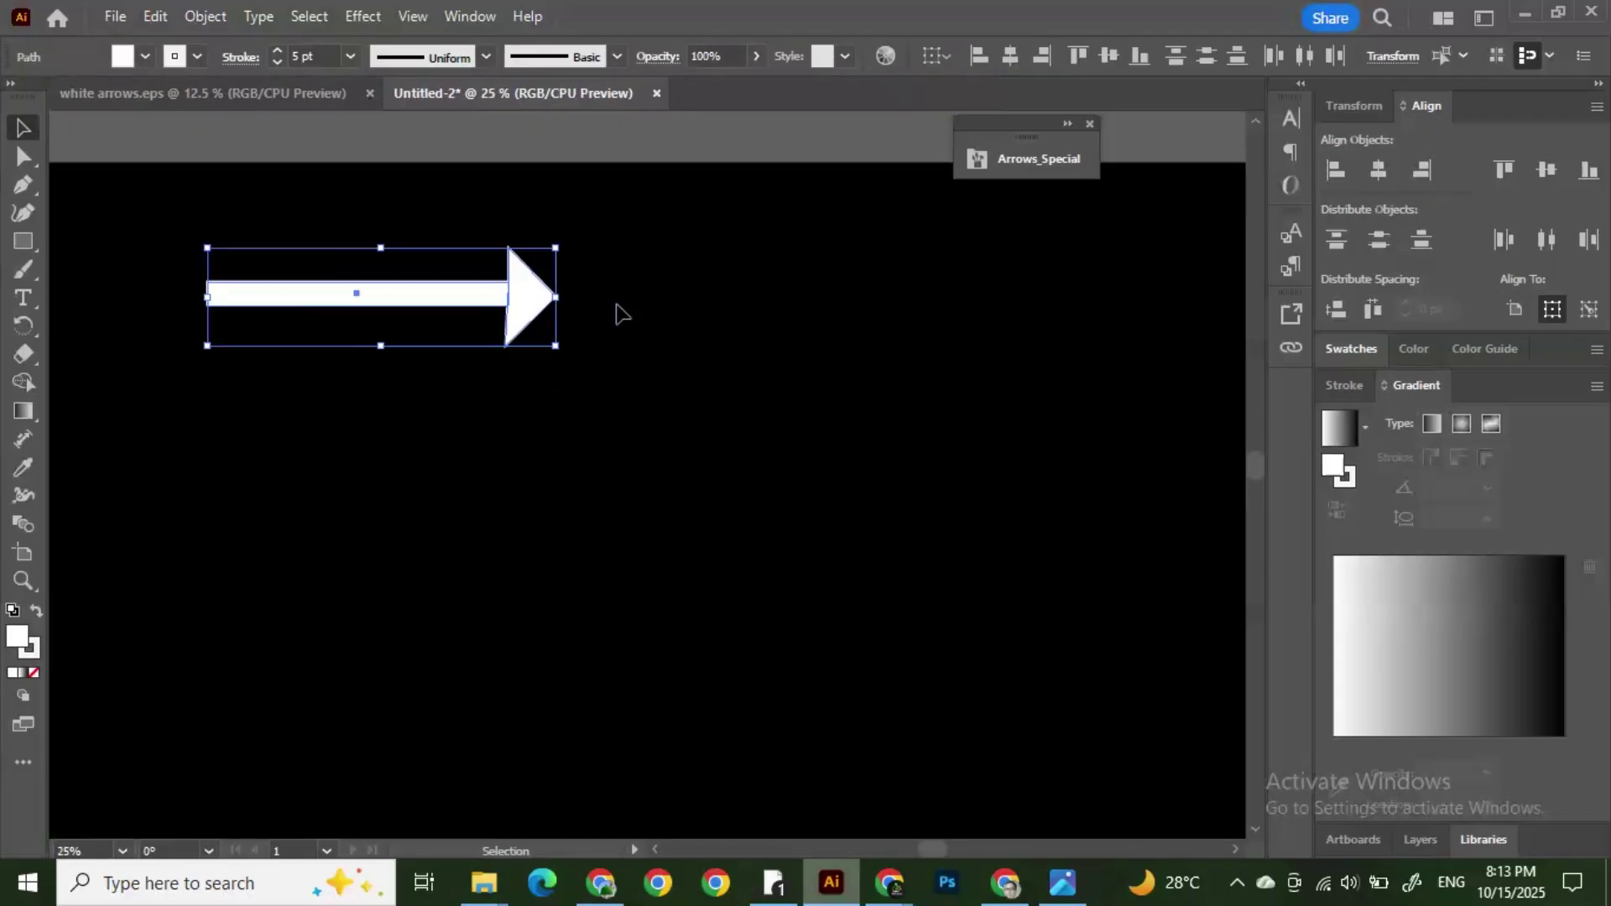
{"action": "left_click", "coordinate": [616, 315]}
{"action": "left_click", "coordinate": [425, 298]}
{"action": "left_click_drag", "start_coordinate": [349, 234], "coordinate": [600, 410]}
{"action": "key", "text": "ctrl+g"}
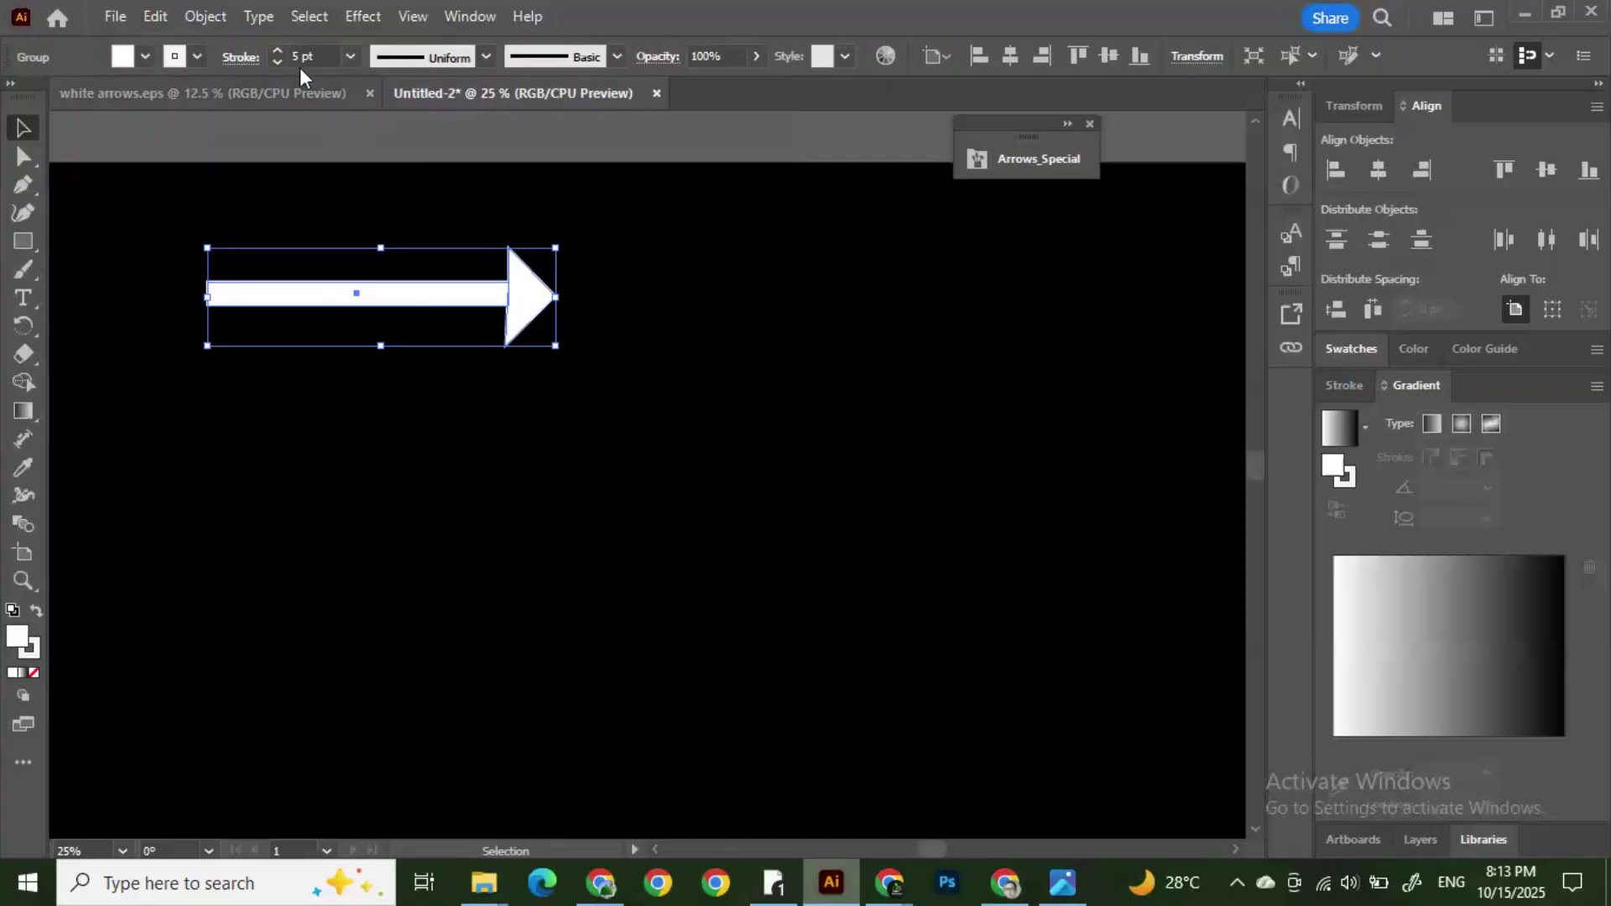
{"action": "left_click", "coordinate": [617, 310]}
{"action": "left_click_drag", "start_coordinate": [349, 233], "coordinate": [554, 395]}
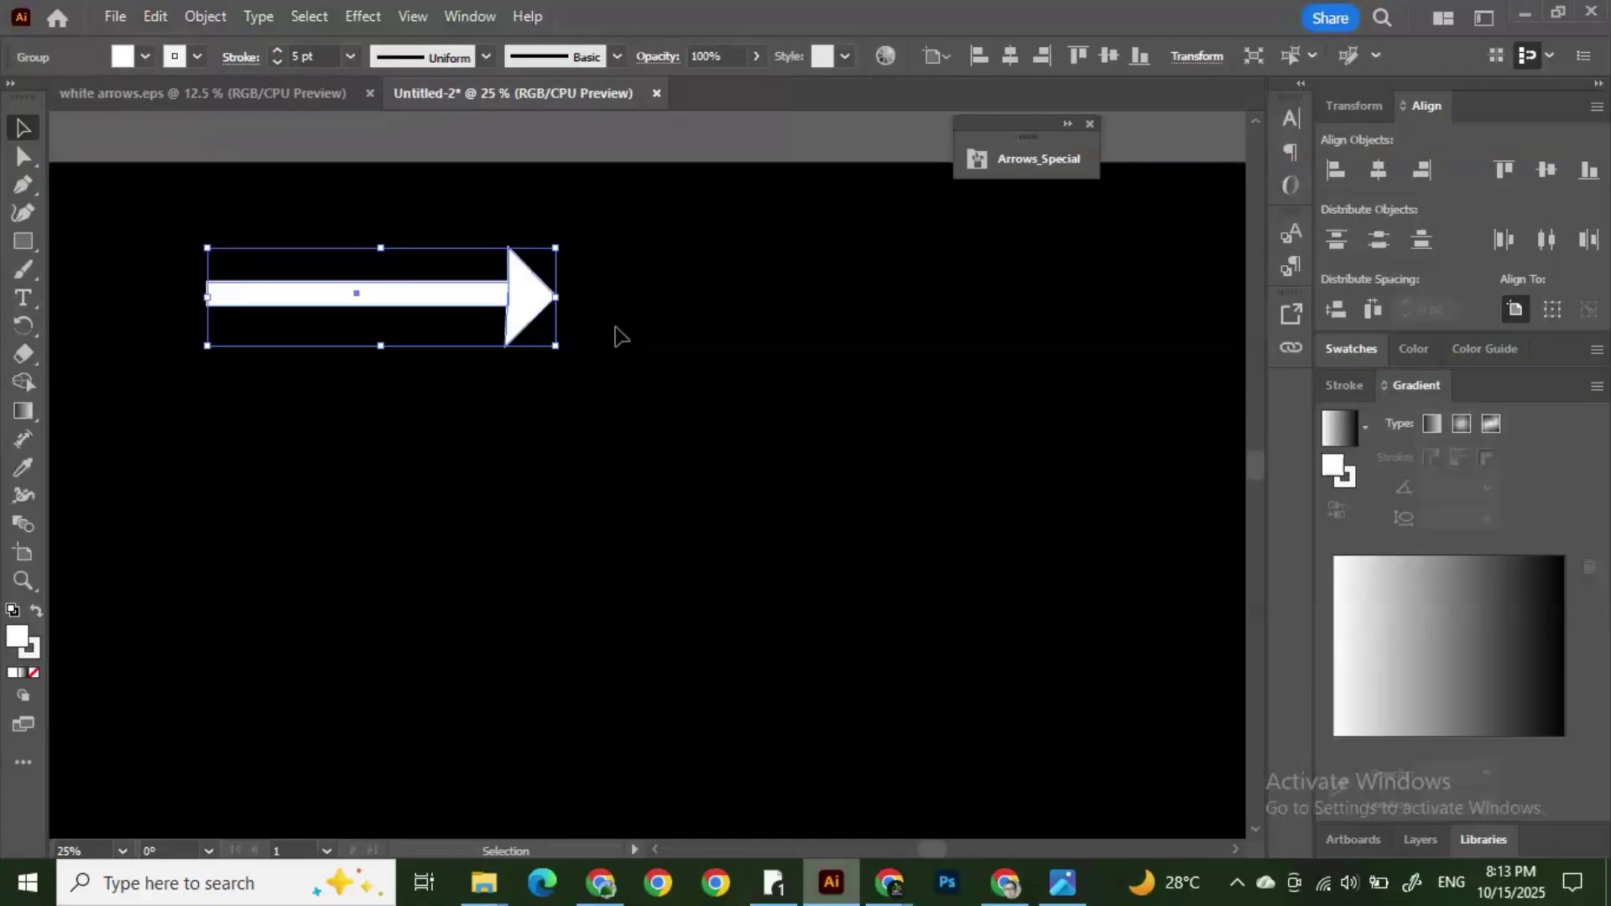
Step: Close the Arrows_Special library and expand the grouped arrow's fill and stroke
{"action": "left_click", "coordinate": [1090, 124]}
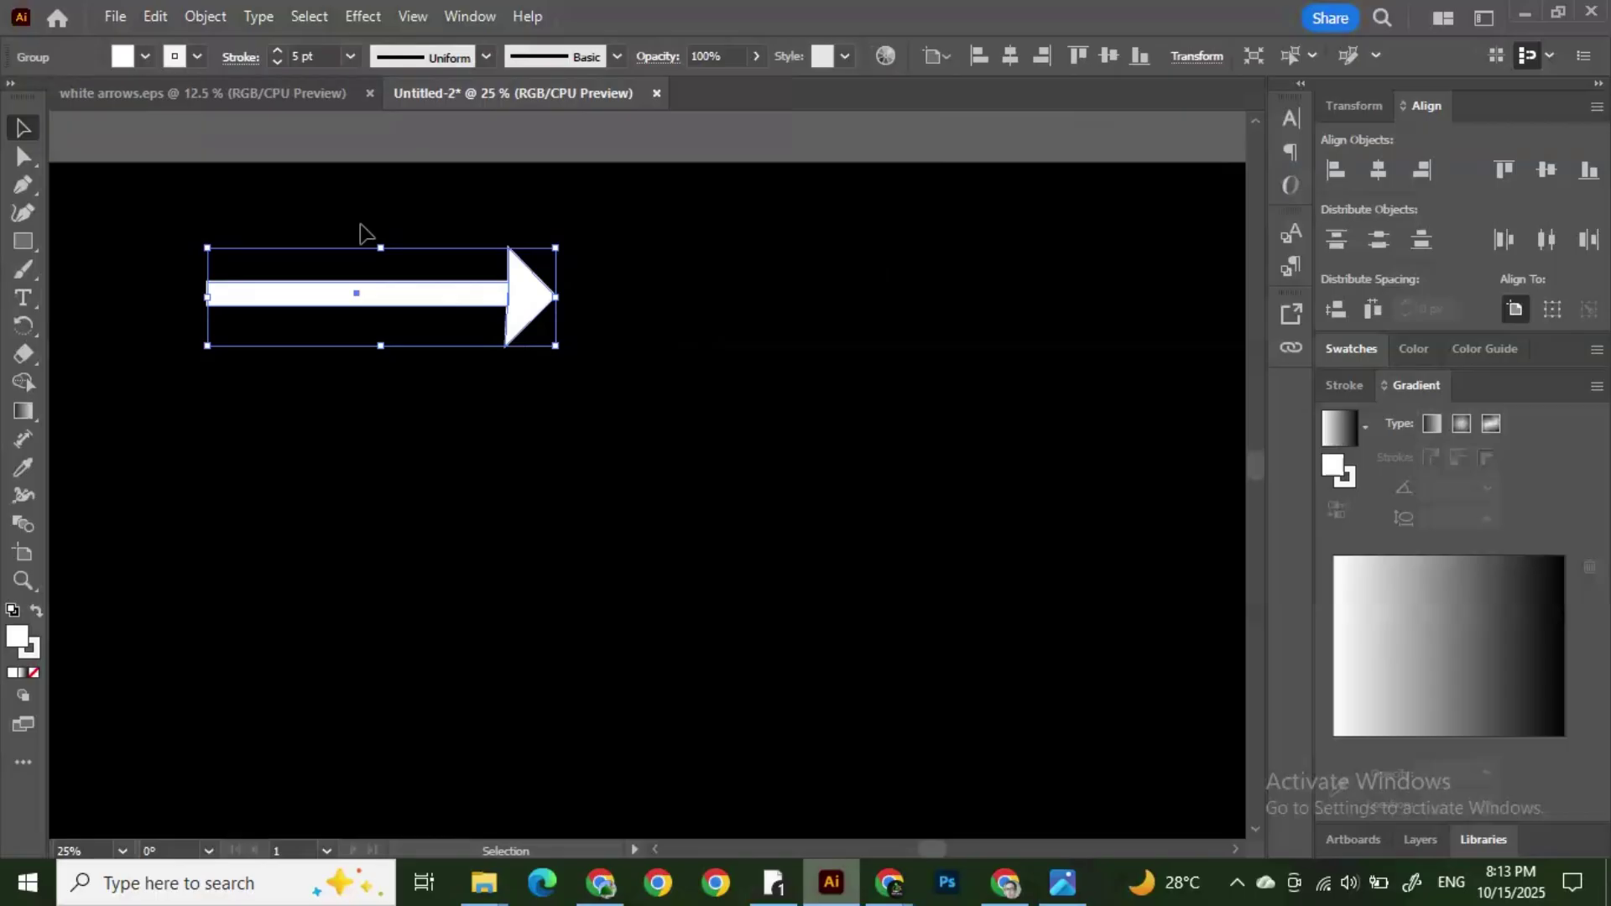
{"action": "left_click", "coordinate": [203, 17]}
{"action": "left_click", "coordinate": [309, 329]}
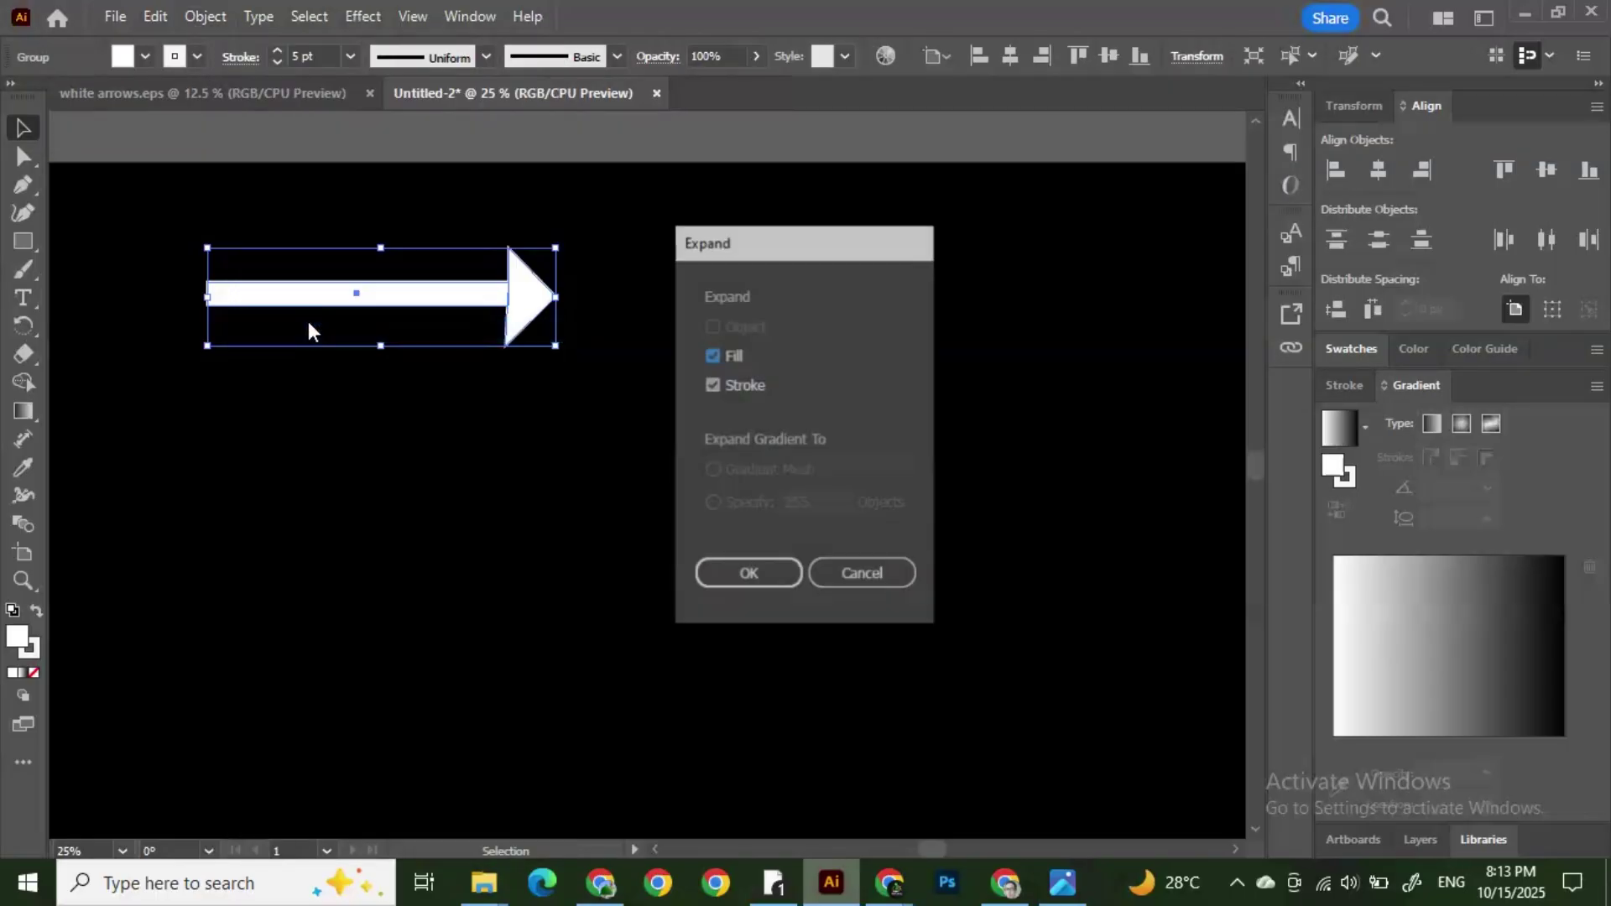
{"action": "left_click", "coordinate": [748, 574]}
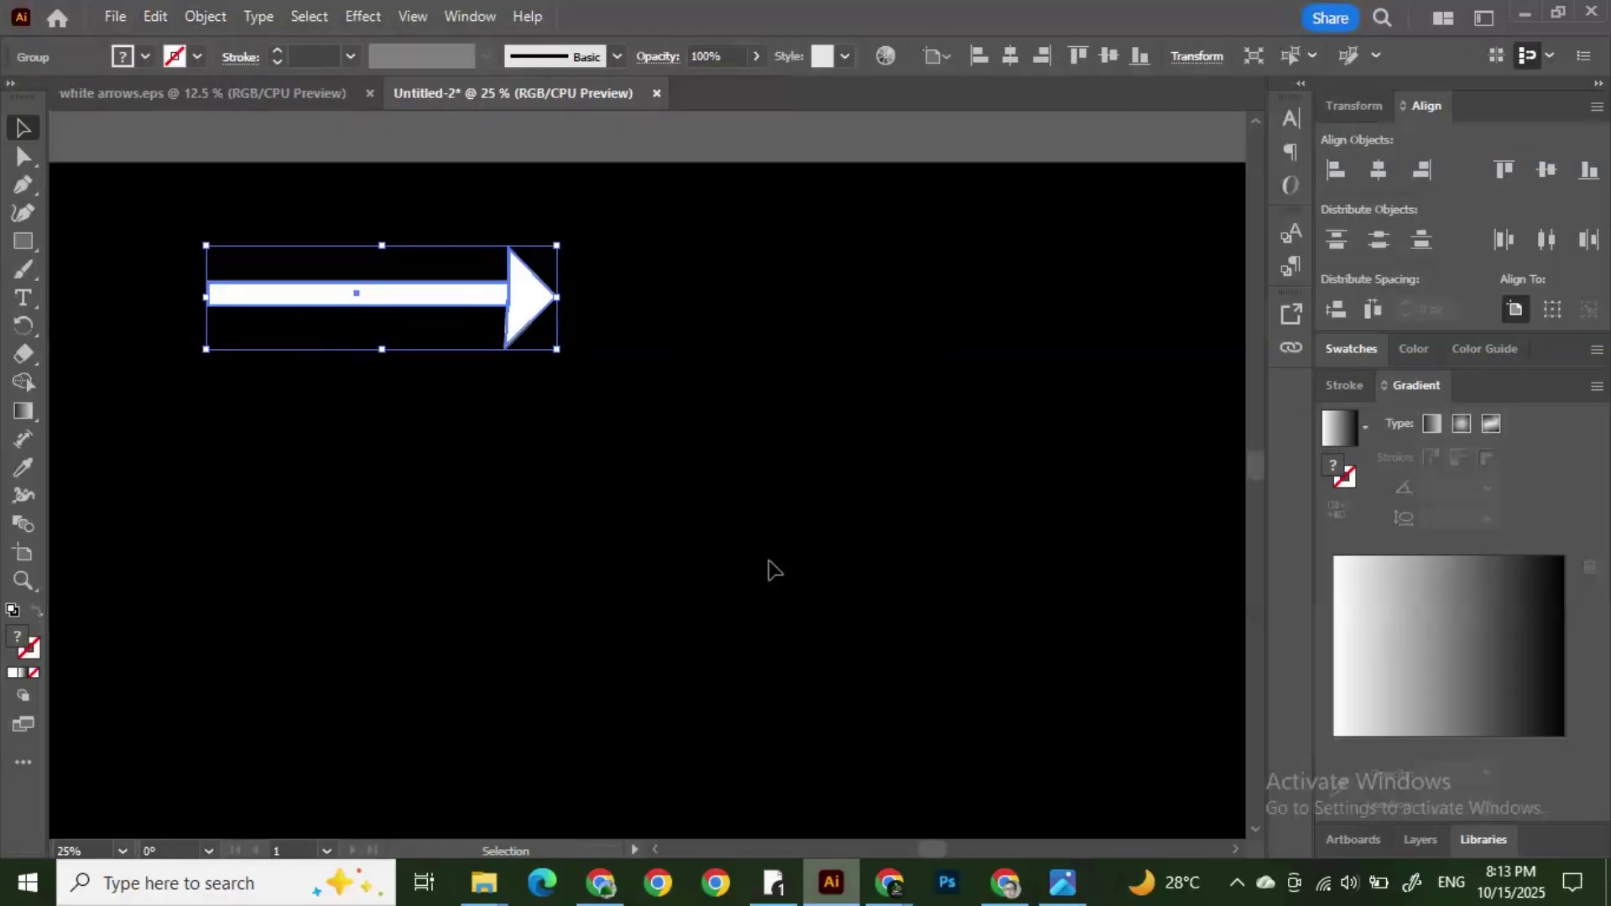
{"action": "left_click", "coordinate": [690, 400]}
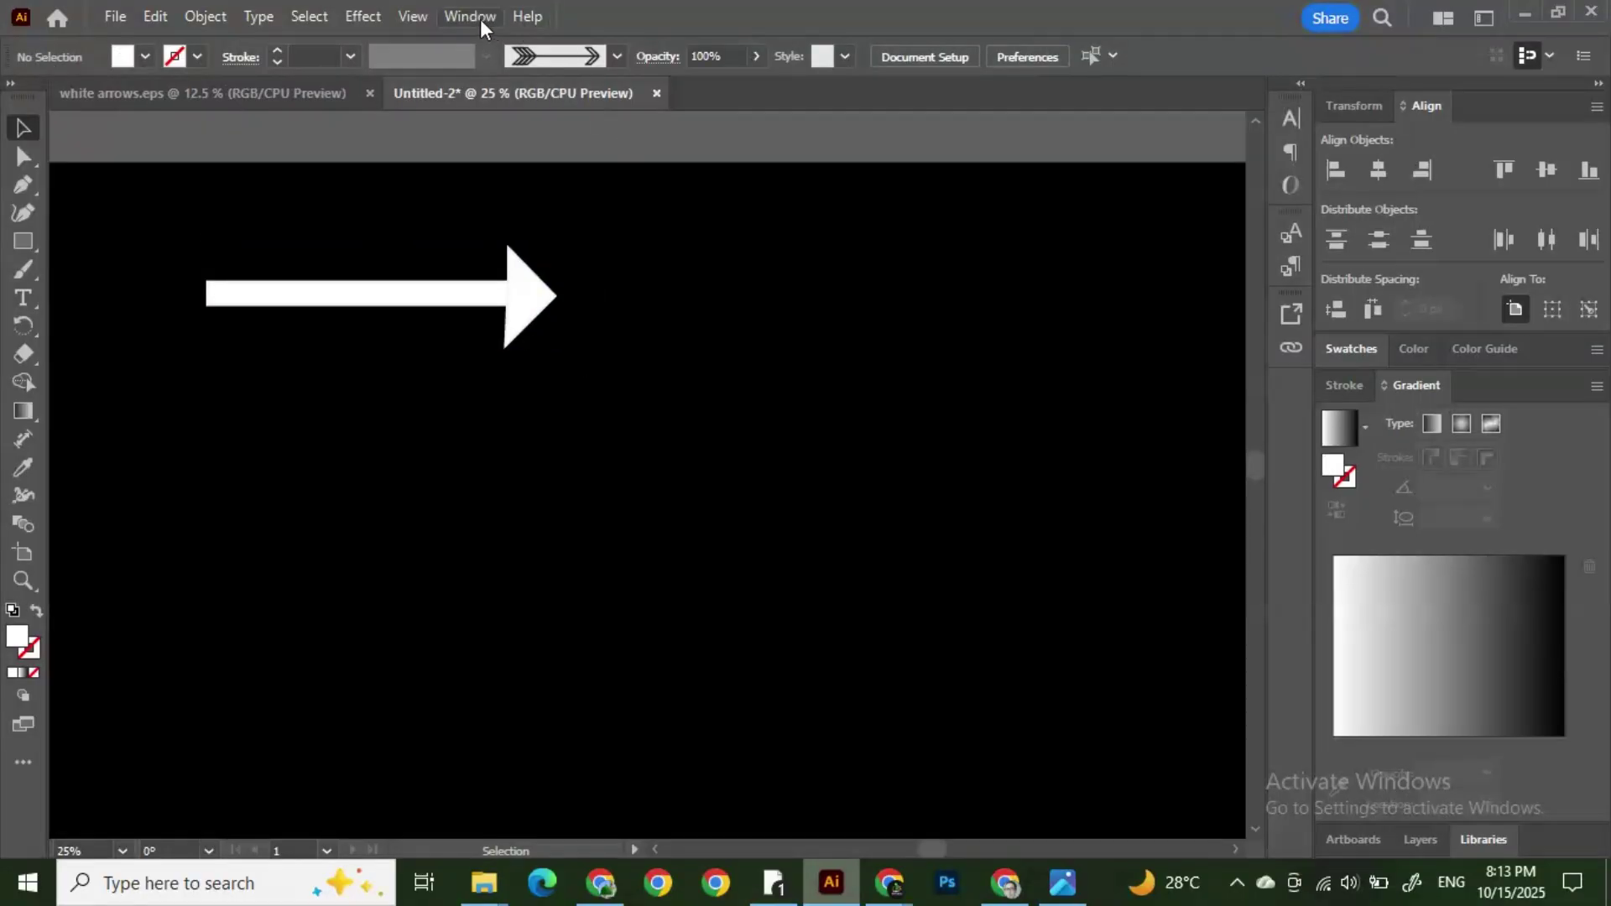
Step: Add the expanded arrow to the document's brushes as Pattern Brush 1, with Fixed 100% scale, 0% spacing and Stretch to fit
{"action": "left_click", "coordinate": [480, 18]}
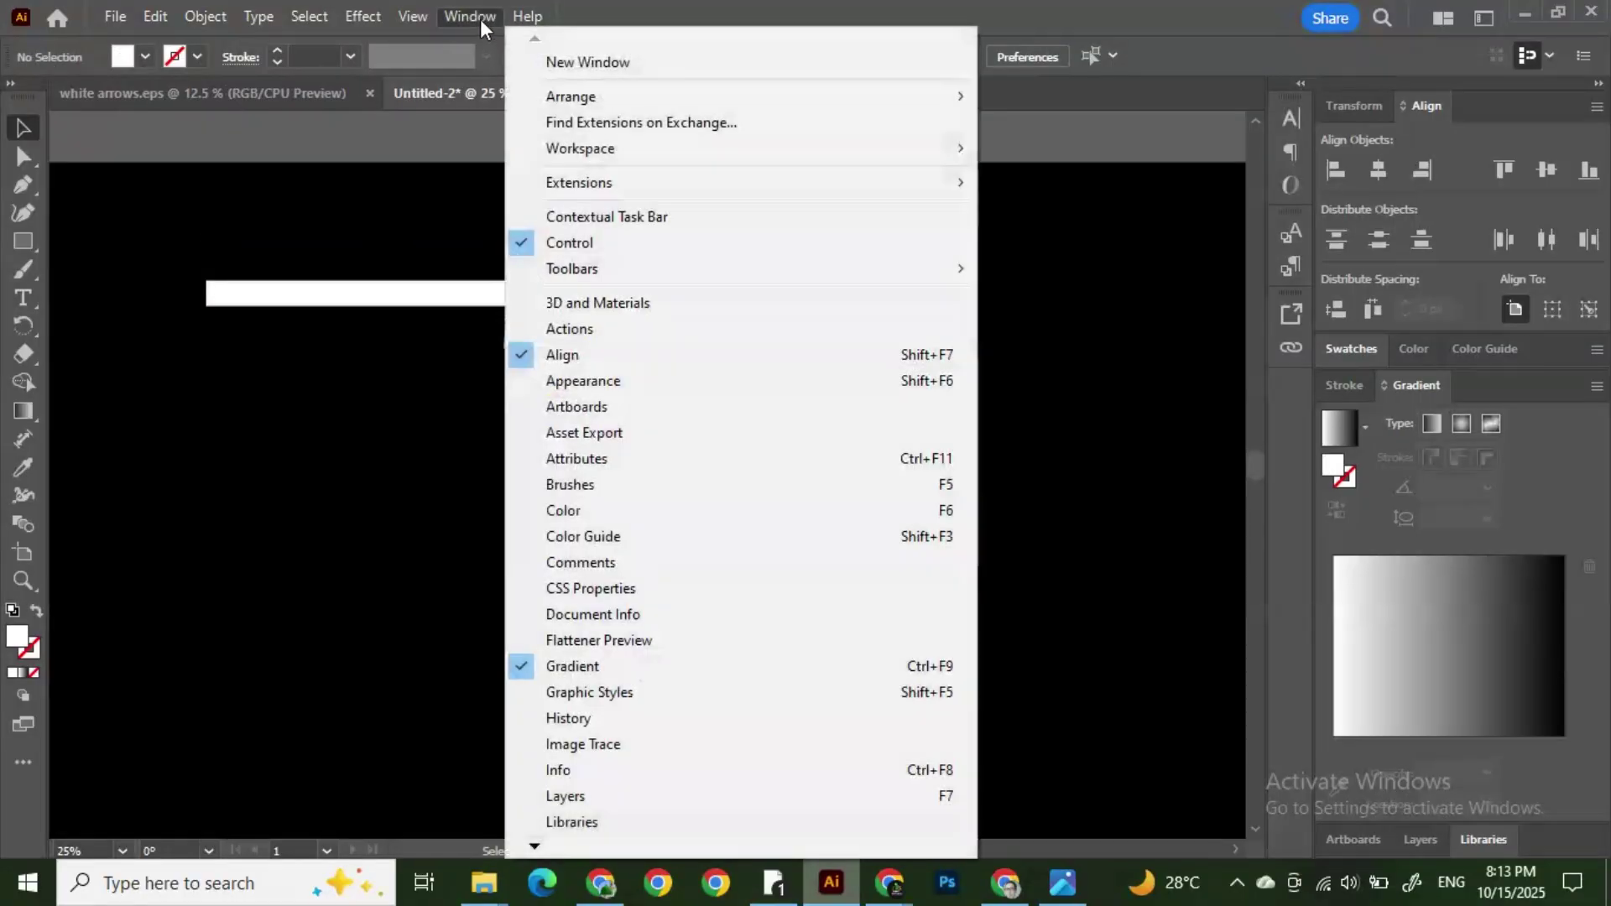
{"action": "left_click", "coordinate": [626, 491]}
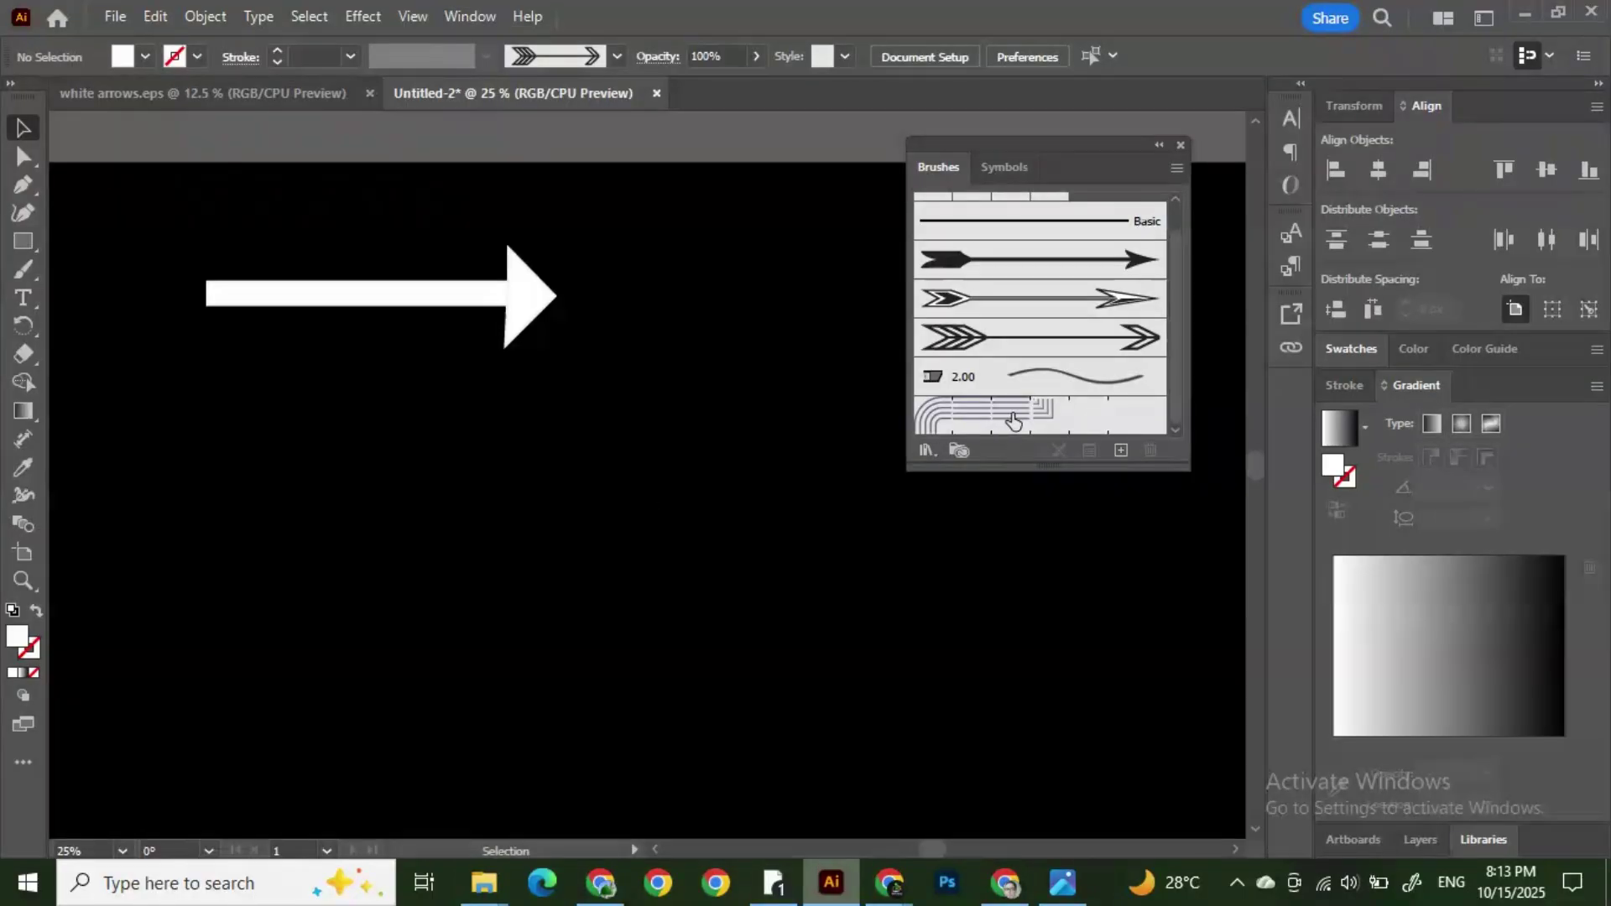
{"action": "scroll", "coordinate": [1057, 334], "scroll_direction": "up", "scroll_amount": 1}
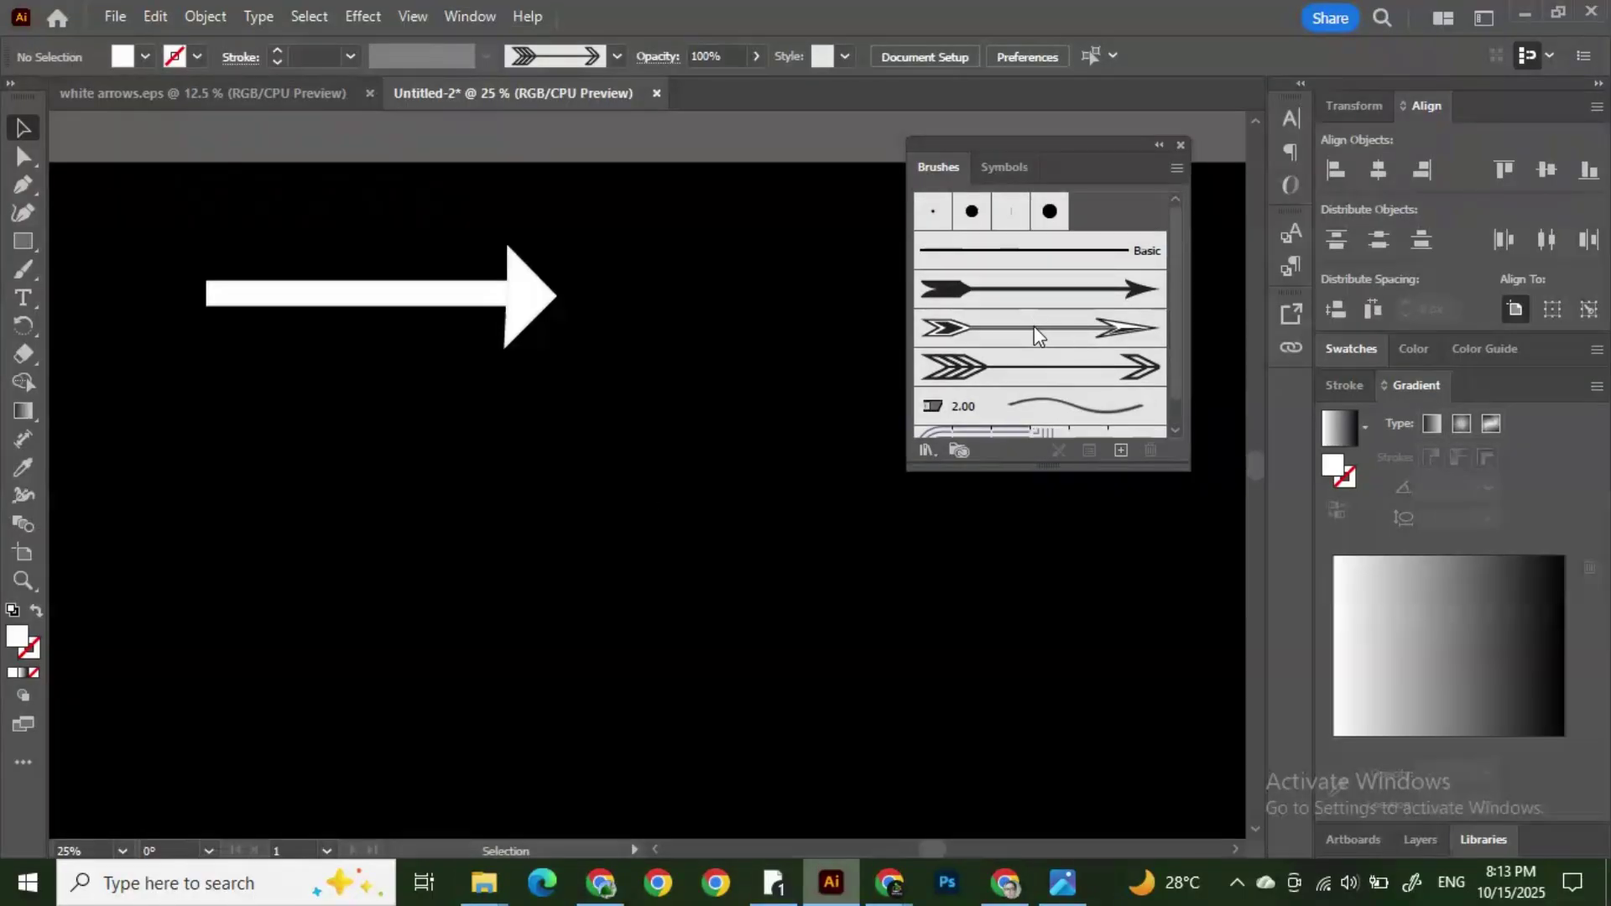
{"action": "scroll", "coordinate": [1034, 325], "scroll_direction": "down", "scroll_amount": 1}
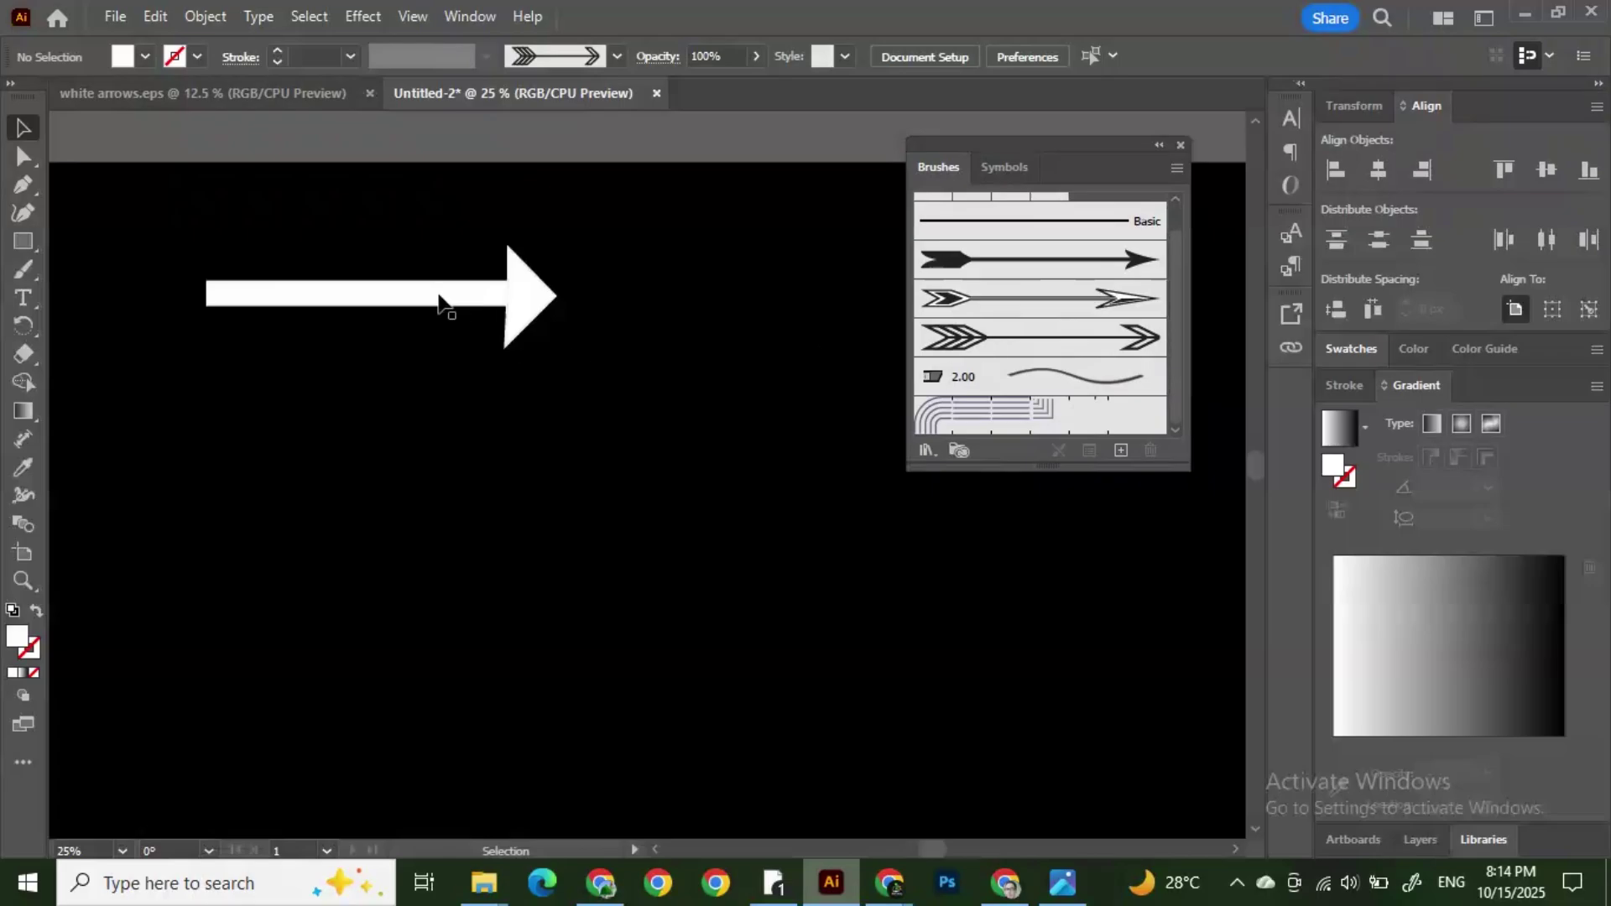
{"action": "mouse_move", "coordinate": [440, 300]}
{"action": "left_mouse_down"}
{"action": "mouse_move", "coordinate": [500, 329]}
{"action": "mouse_move", "coordinate": [945, 411]}
{"action": "mouse_move", "coordinate": [999, 399]}
{"action": "left_mouse_up"}
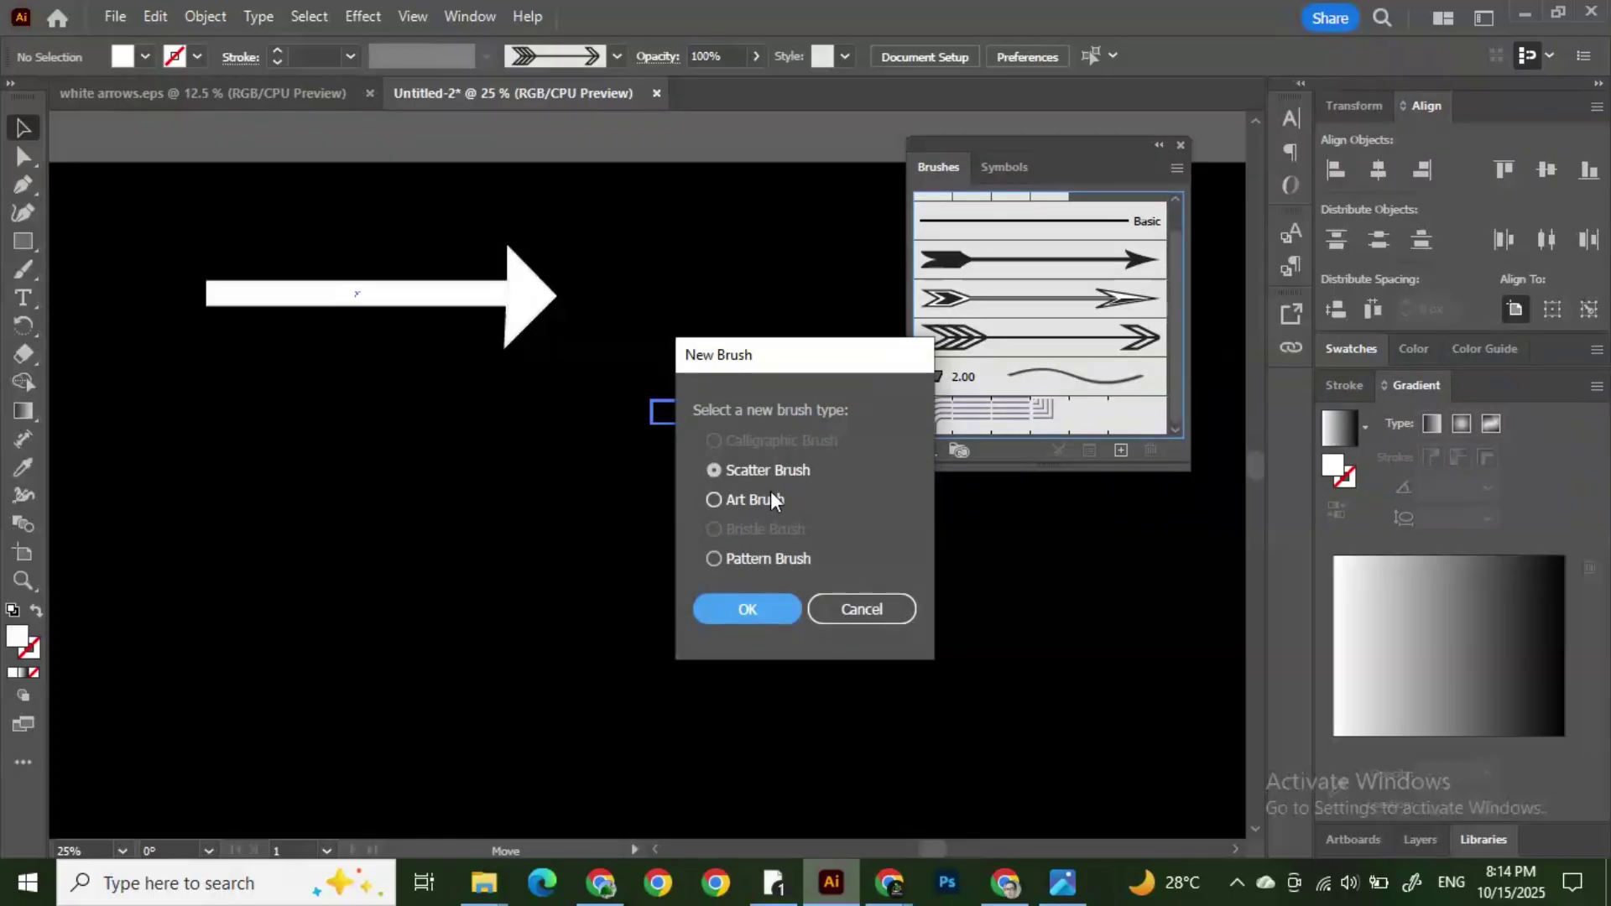
{"action": "left_click", "coordinate": [713, 500]}
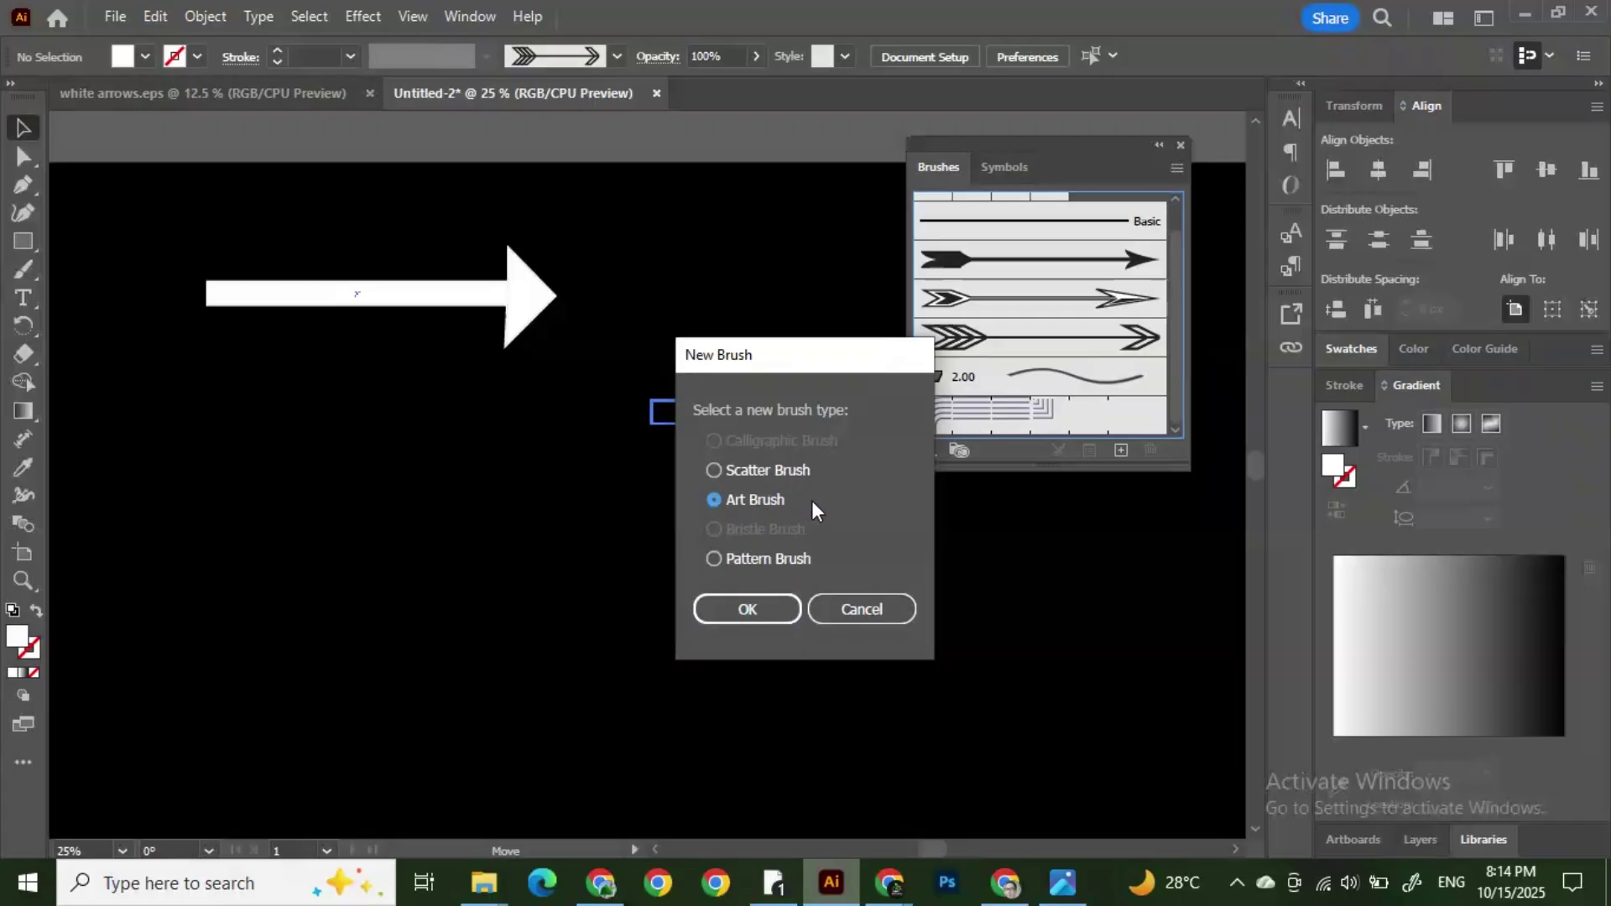
{"action": "left_click", "coordinate": [712, 558]}
{"action": "left_click", "coordinate": [746, 609]}
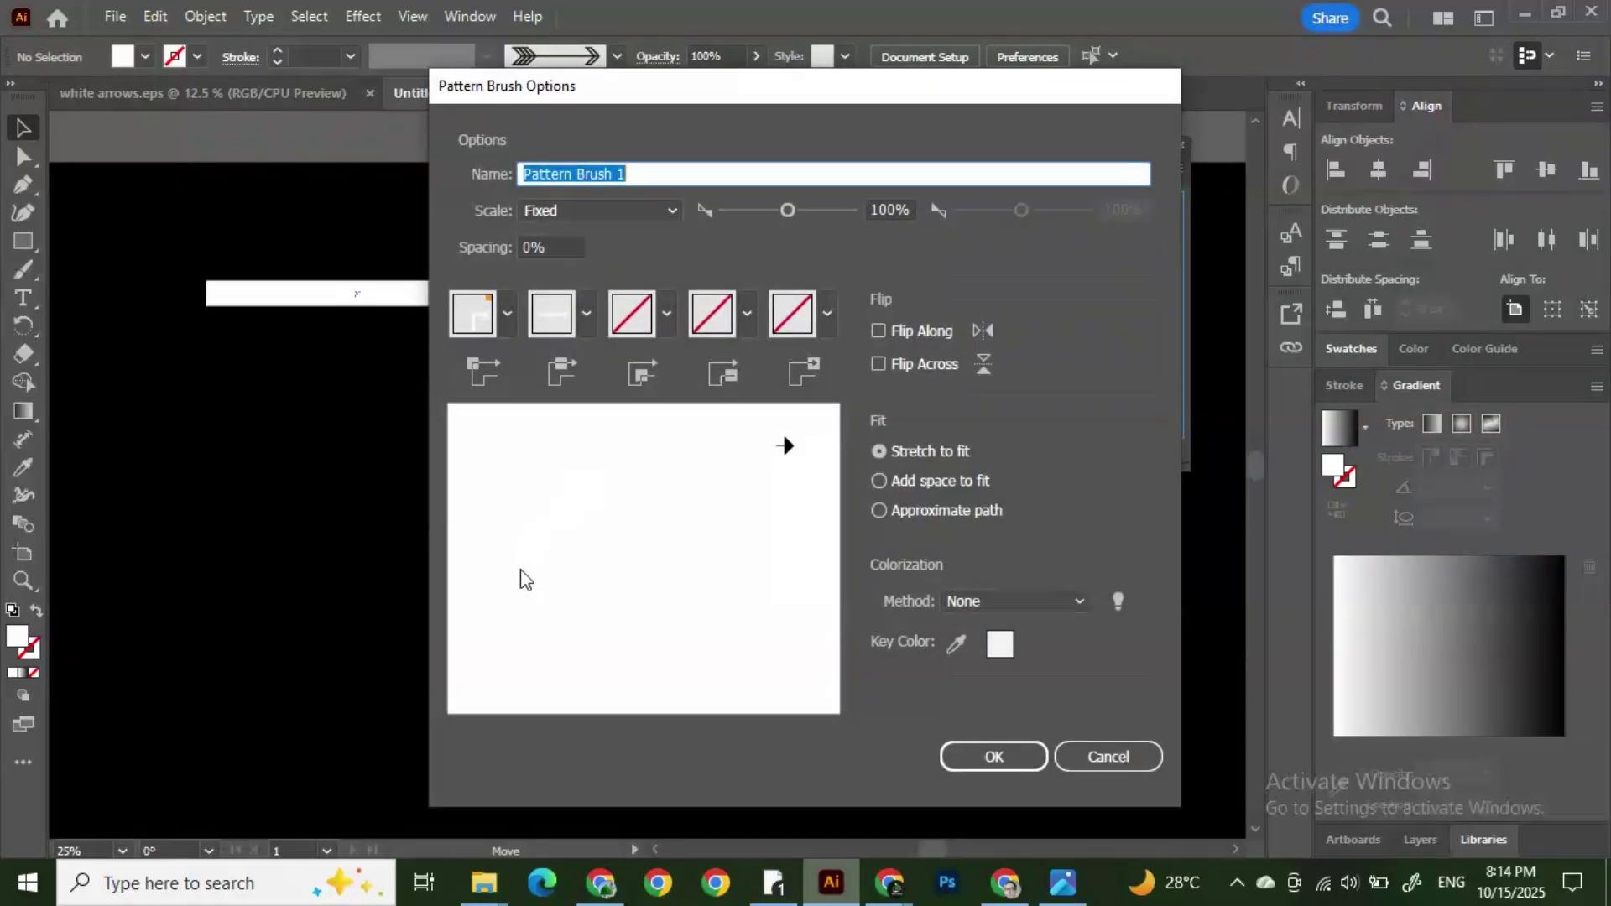
{"action": "left_click", "coordinate": [990, 755]}
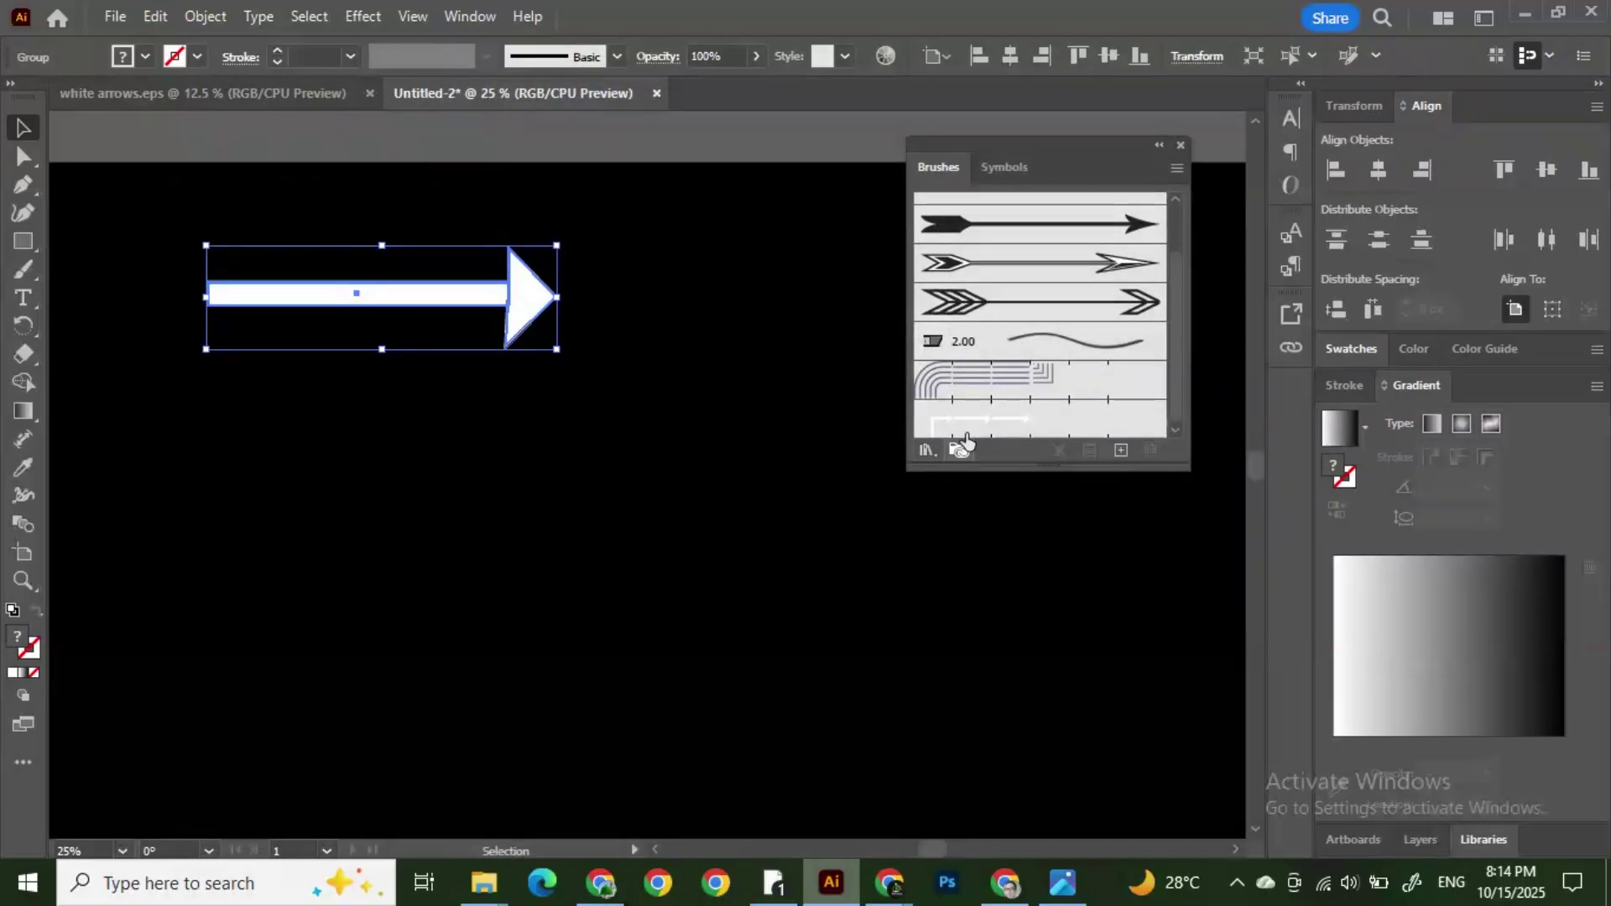
Step: Move the source arrow above the artboard, and draw a large white rectangle in the upper-left area of the black background
{"action": "left_click_drag", "start_coordinate": [466, 298], "coordinate": [600, 139]}
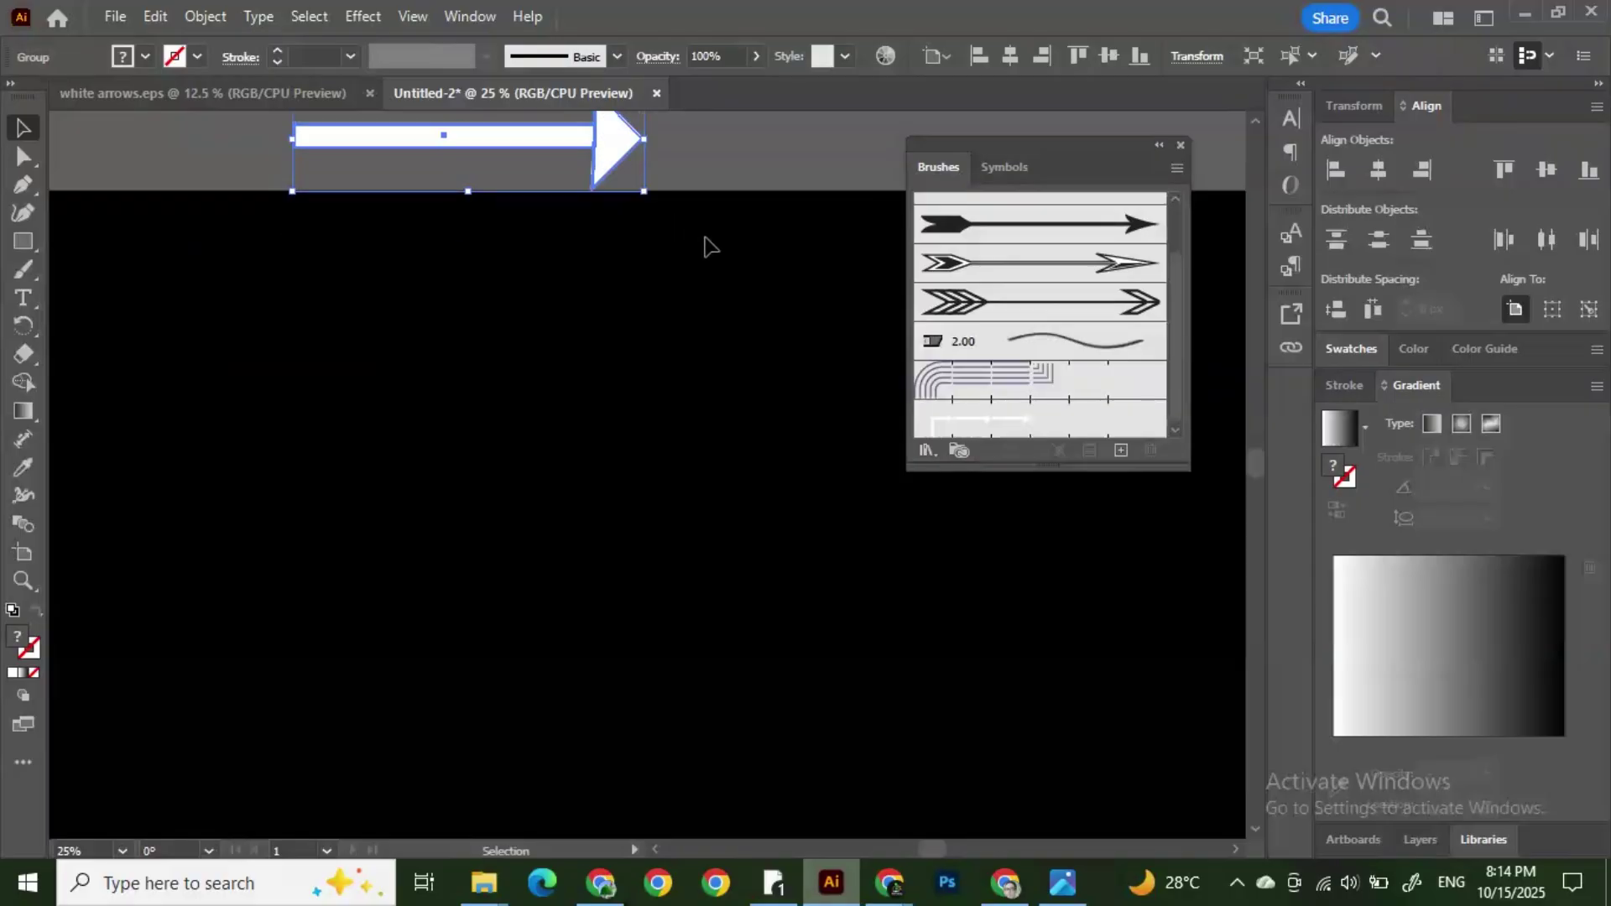
{"action": "left_click", "coordinate": [130, 158]}
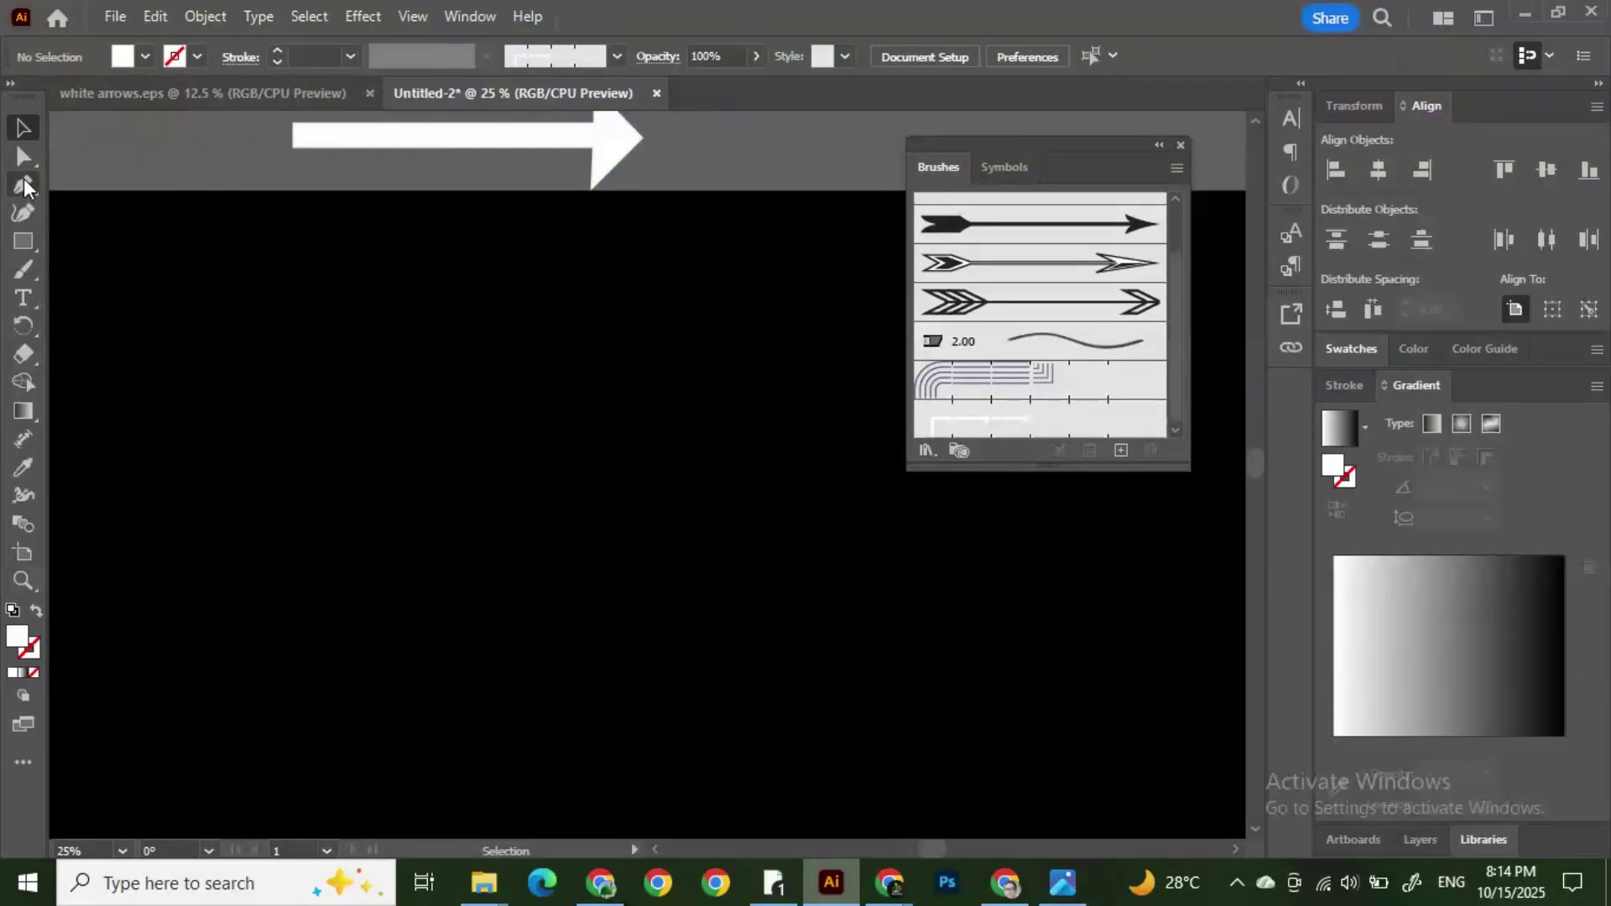
{"action": "left_click", "coordinate": [925, 416]}
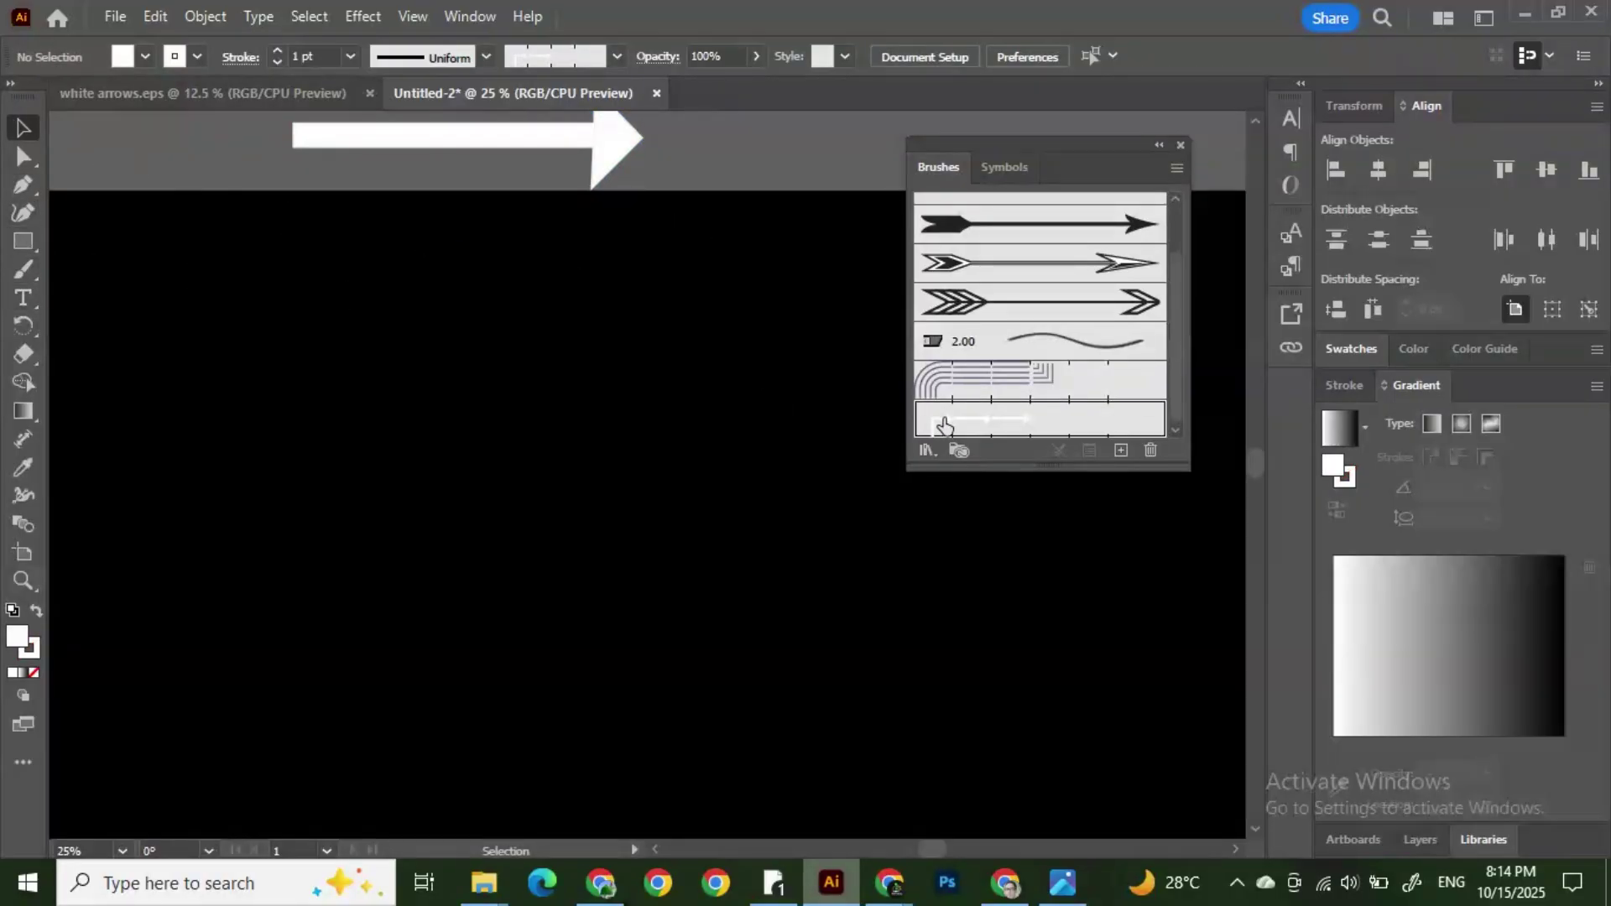
{"action": "left_click", "coordinate": [23, 241]}
{"action": "mouse_move", "coordinate": [154, 266]}
{"action": "left_mouse_down"}
{"action": "mouse_move", "coordinate": [403, 517]}
{"action": "mouse_move", "coordinate": [648, 615]}
{"action": "left_mouse_up"}
{"action": "left_click", "coordinate": [24, 127]}
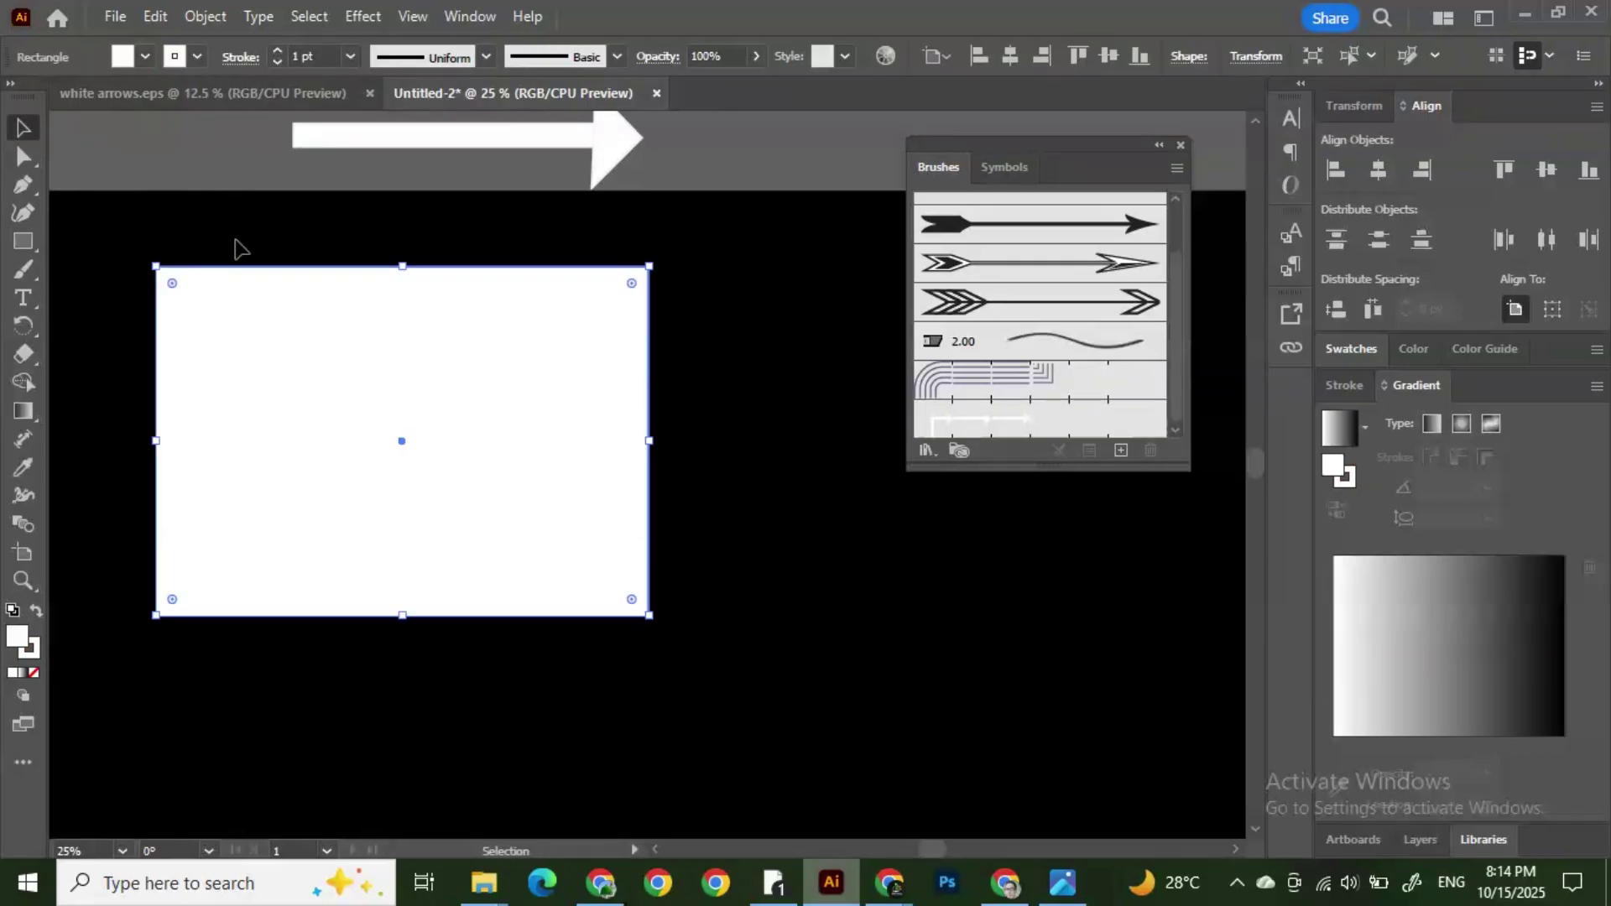
Step: Apply the white arrow pattern brush to the outline of the large white rectangle
{"action": "left_click", "coordinate": [233, 245]}
{"action": "left_click", "coordinate": [239, 328]}
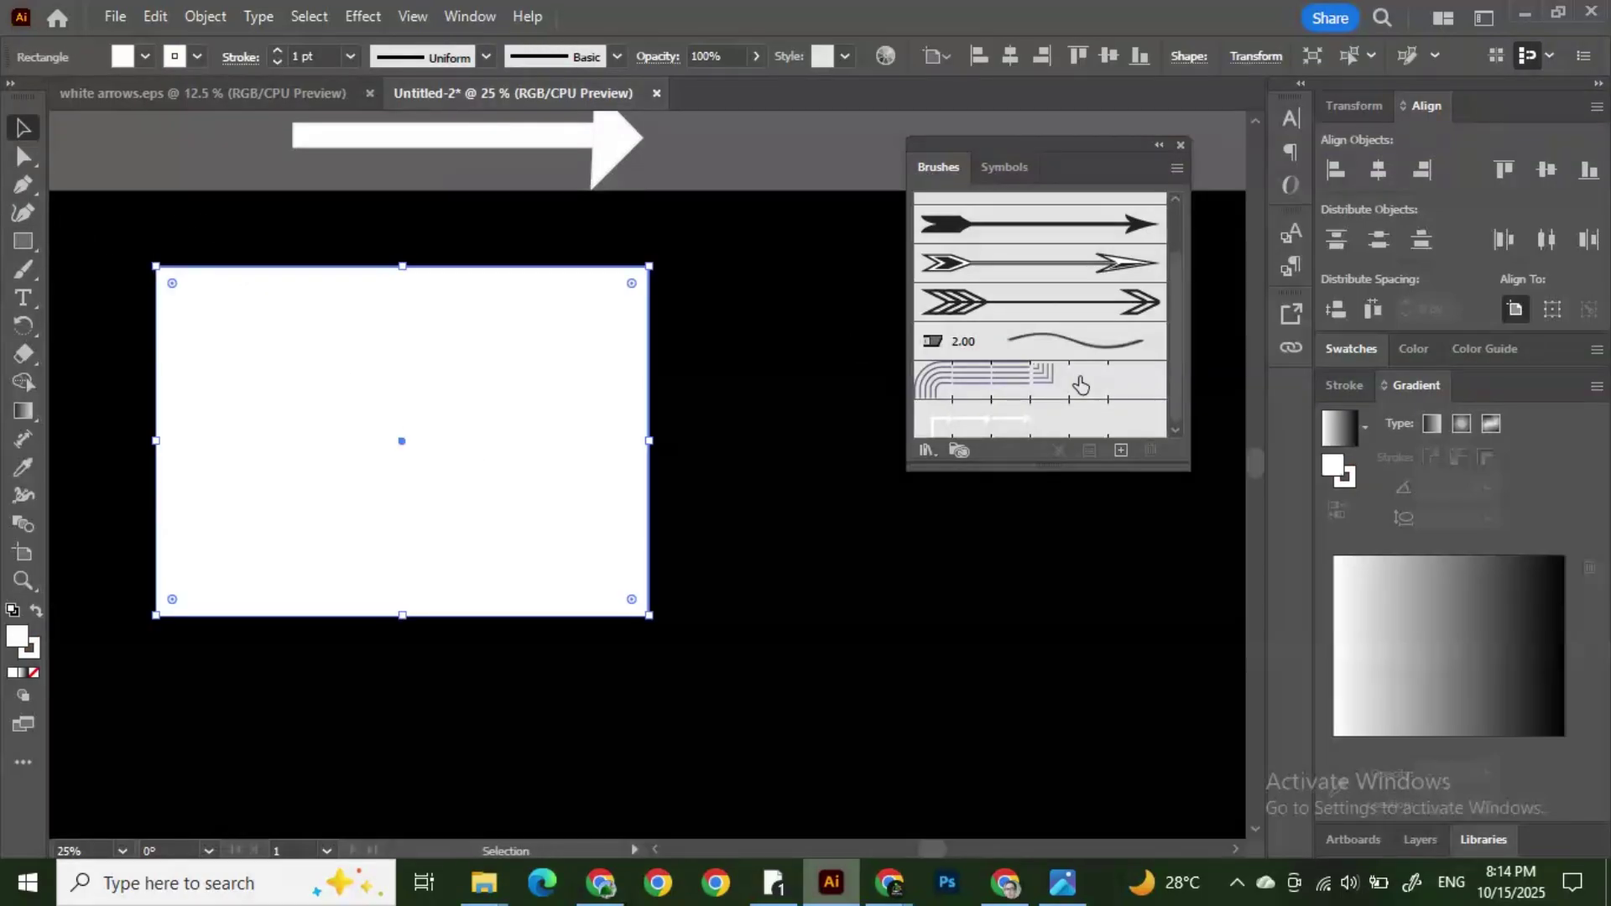
{"action": "left_click", "coordinate": [1034, 427]}
{"action": "left_click", "coordinate": [744, 449]}
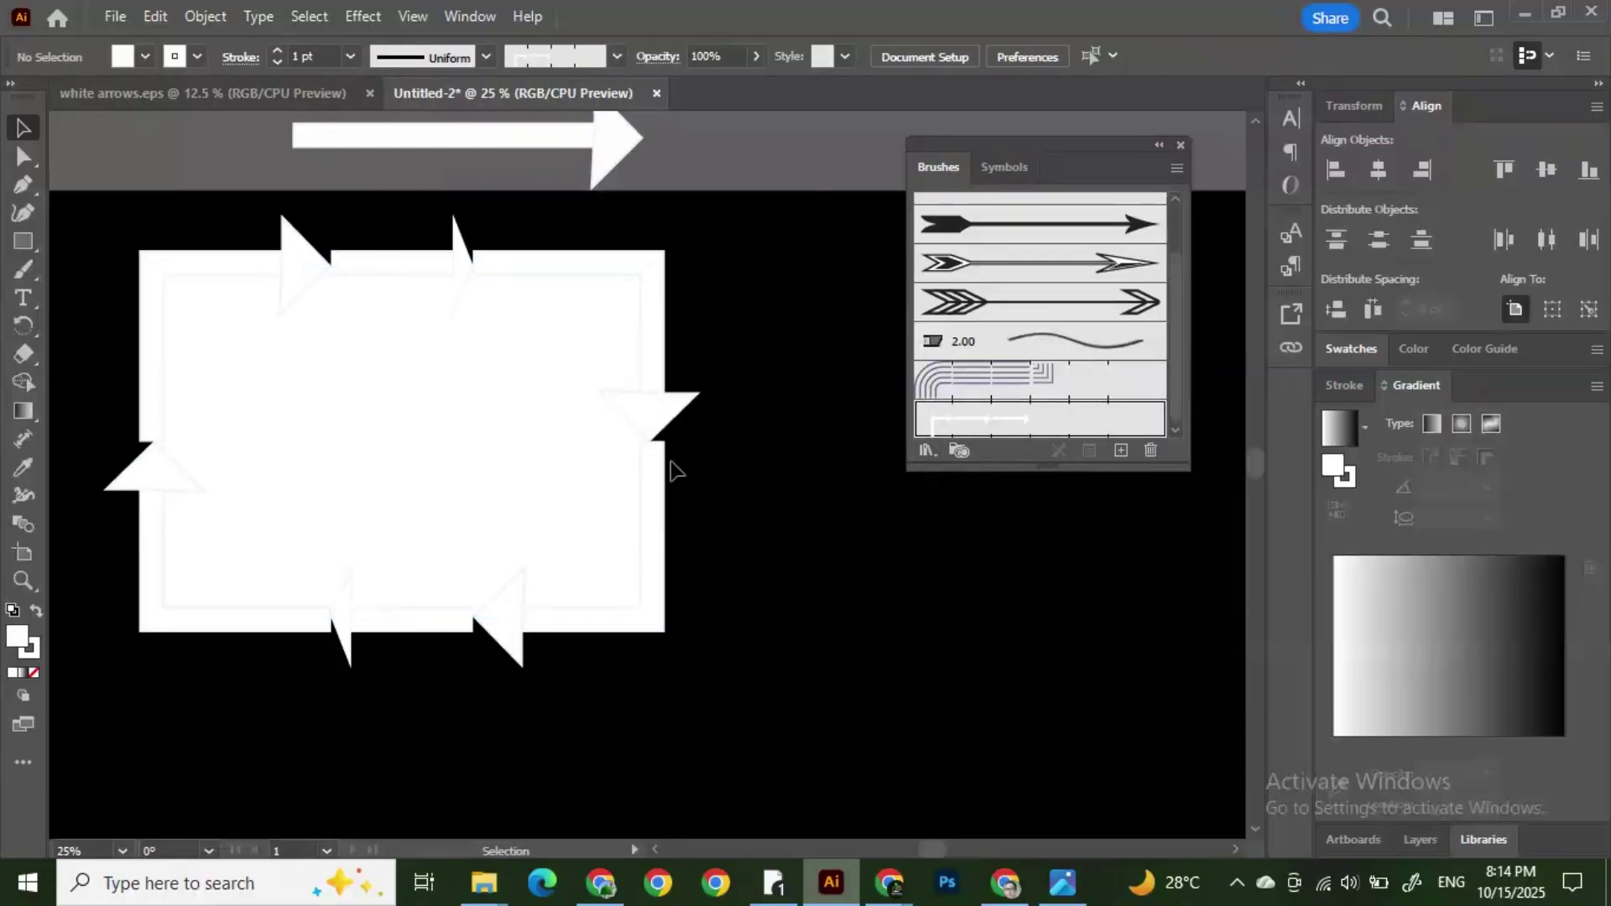
Step: Set the fill of the pattern-brushed rectangle to None
{"action": "left_click", "coordinate": [489, 376]}
{"action": "left_click", "coordinate": [145, 56]}
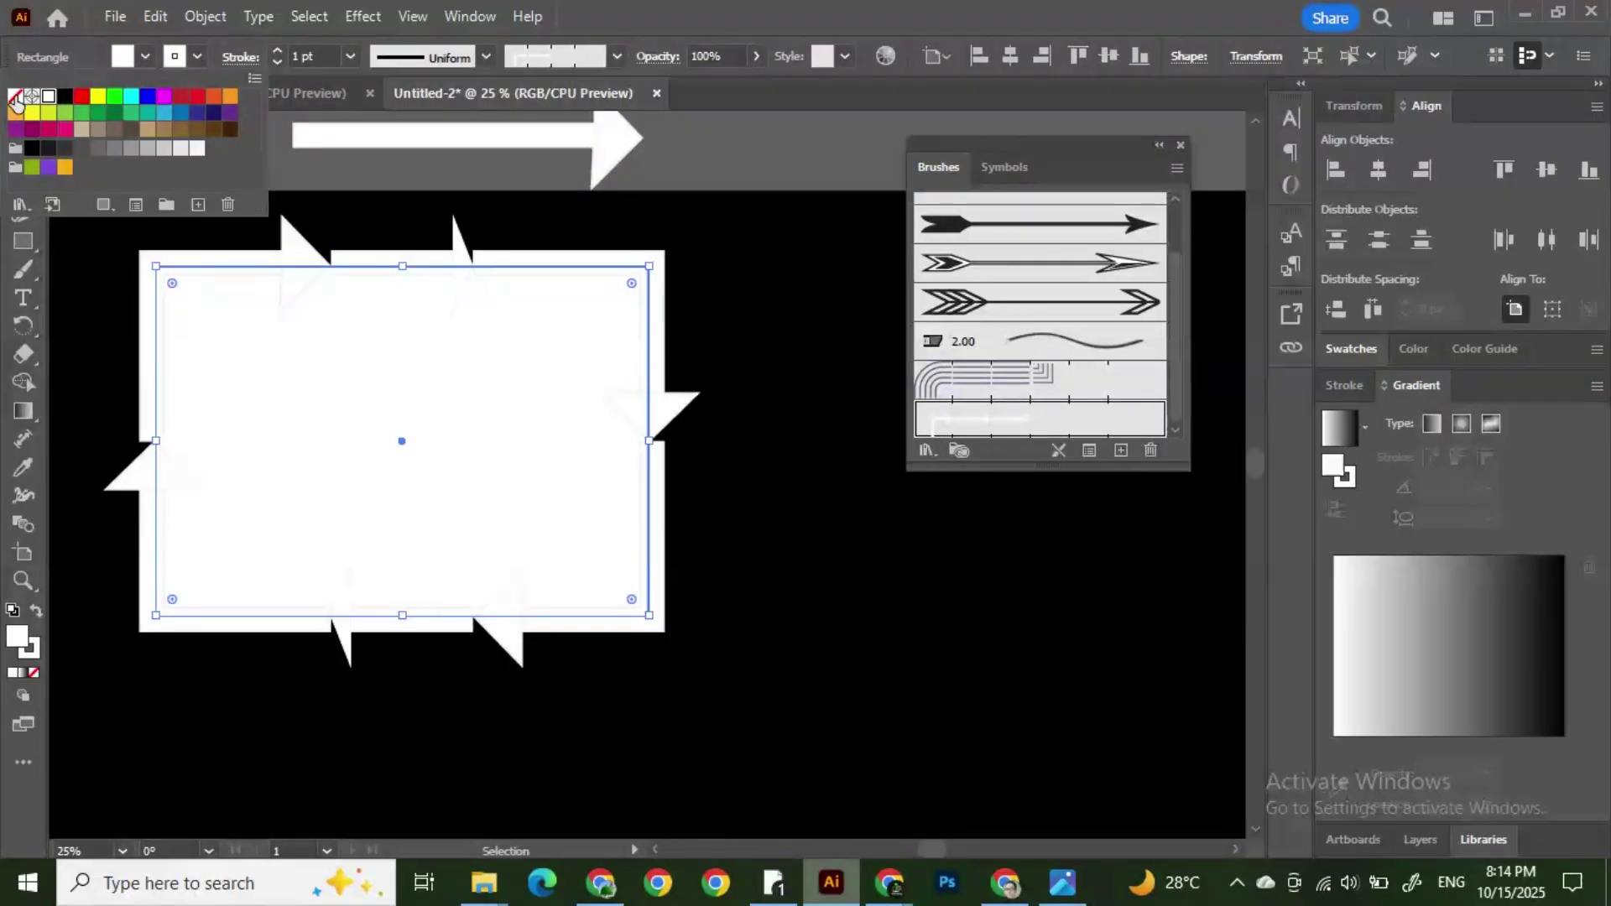
{"action": "left_click", "coordinate": [15, 96]}
{"action": "left_click", "coordinate": [774, 391]}
{"action": "left_click", "coordinate": [772, 396]}
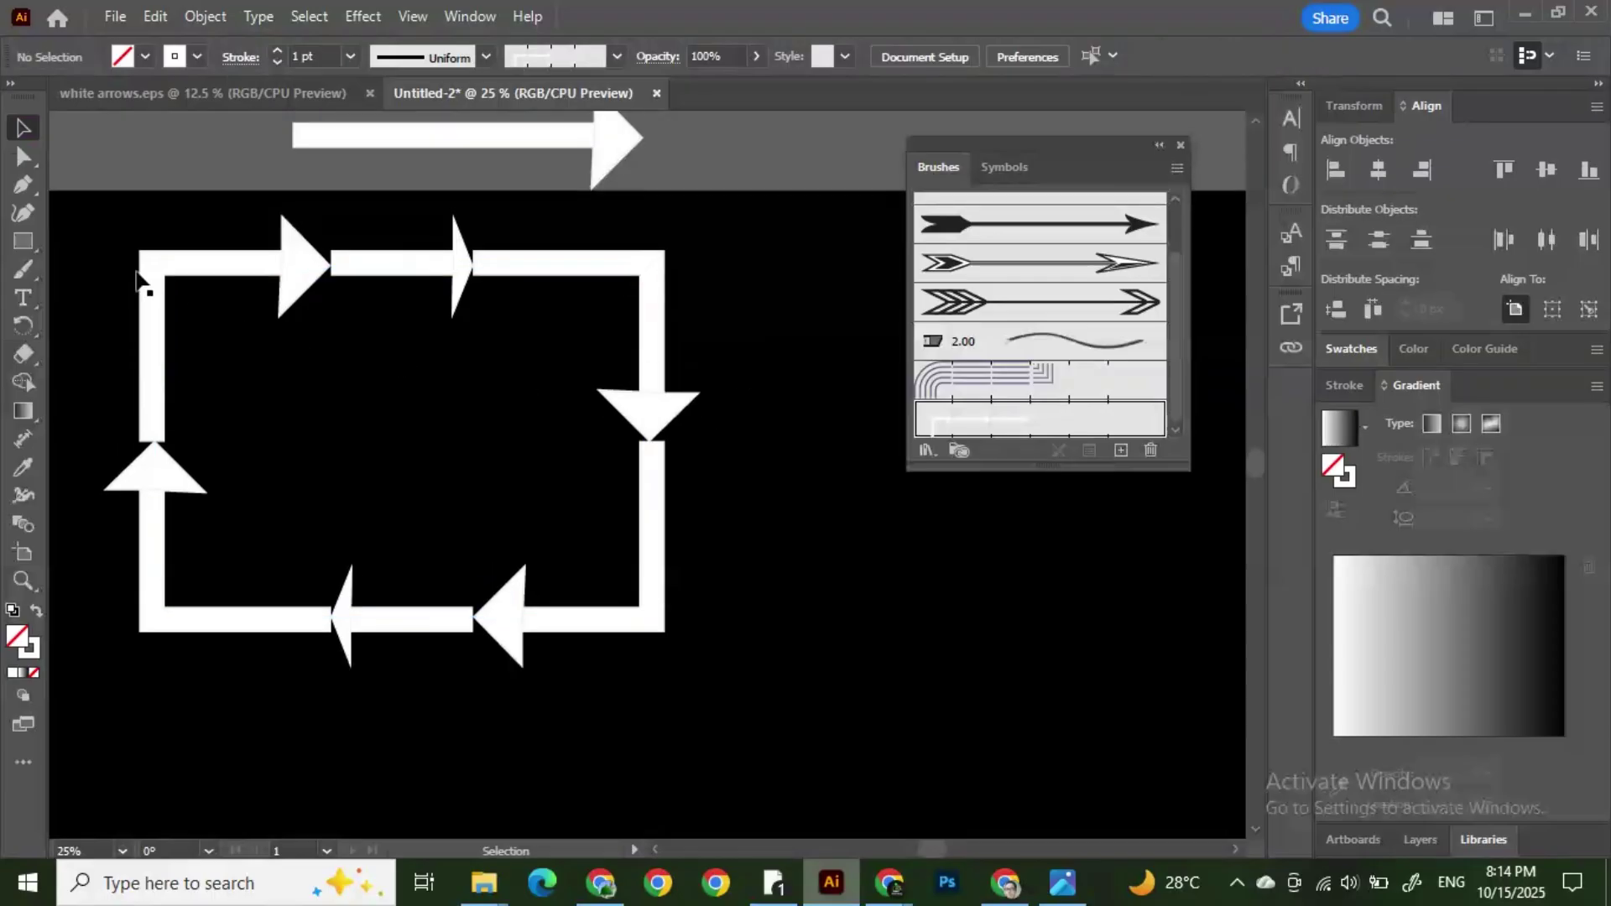
{"action": "left_click_drag", "start_coordinate": [107, 253], "coordinate": [487, 530]}
{"action": "left_click", "coordinate": [720, 494]}
{"action": "scroll", "coordinate": [486, 473], "scroll_direction": "down", "scroll_amount": 1}
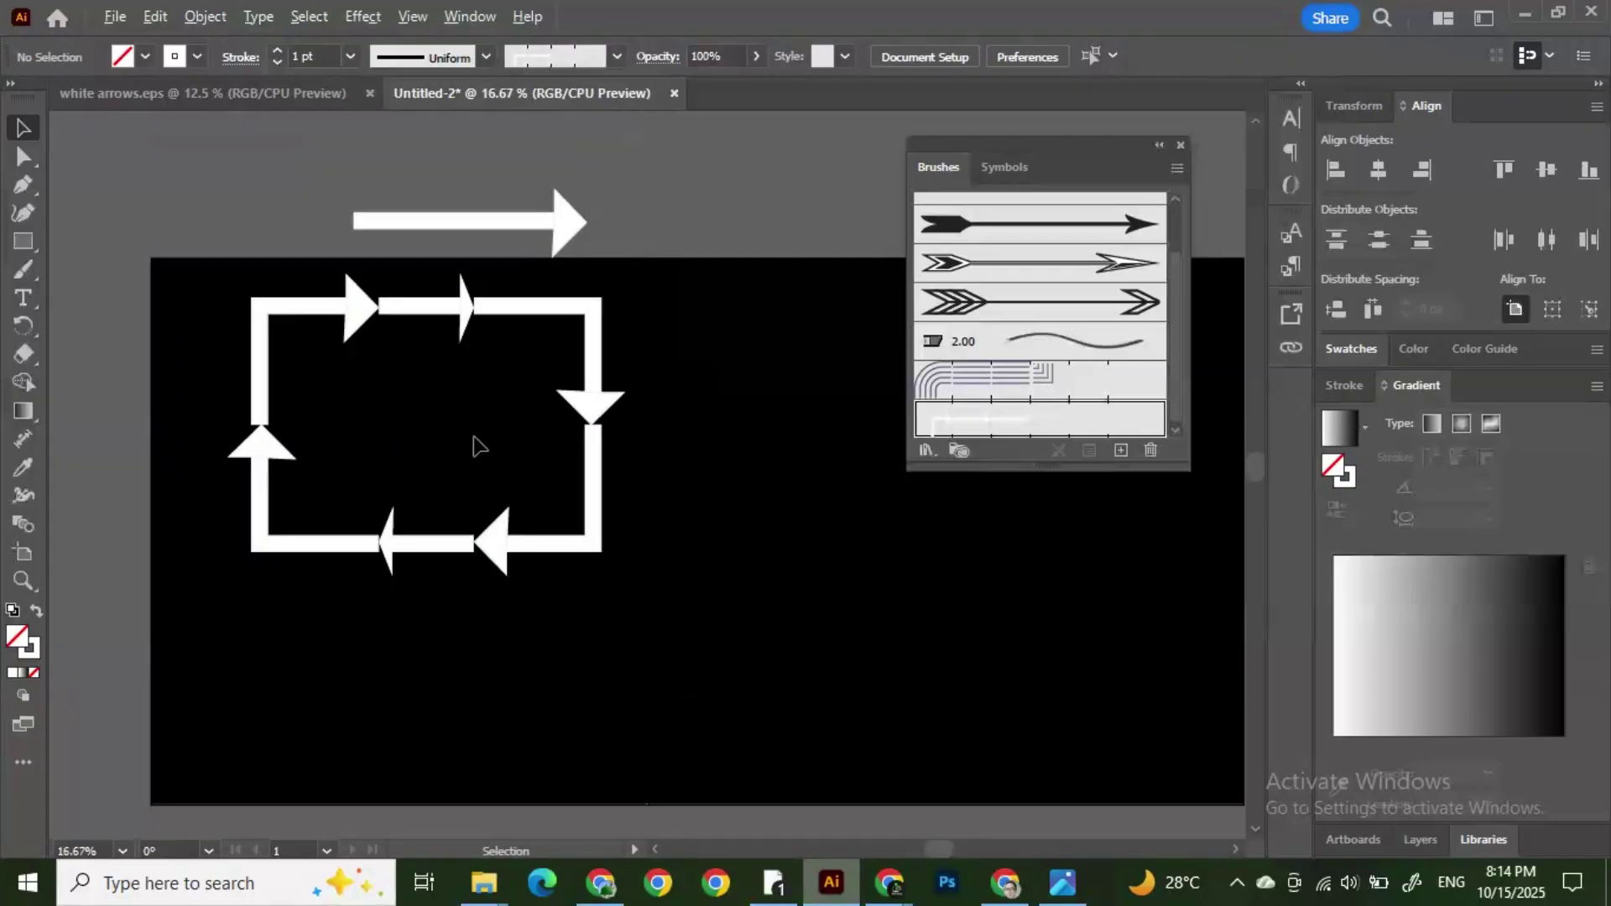
{"action": "left_click", "coordinate": [482, 226]}
Step: Switch to Chrome to examine the doodle and brush-stroke artwork in the Adobe Stock portfolio, and return to Illustrator
{"action": "left_click", "coordinate": [619, 881]}
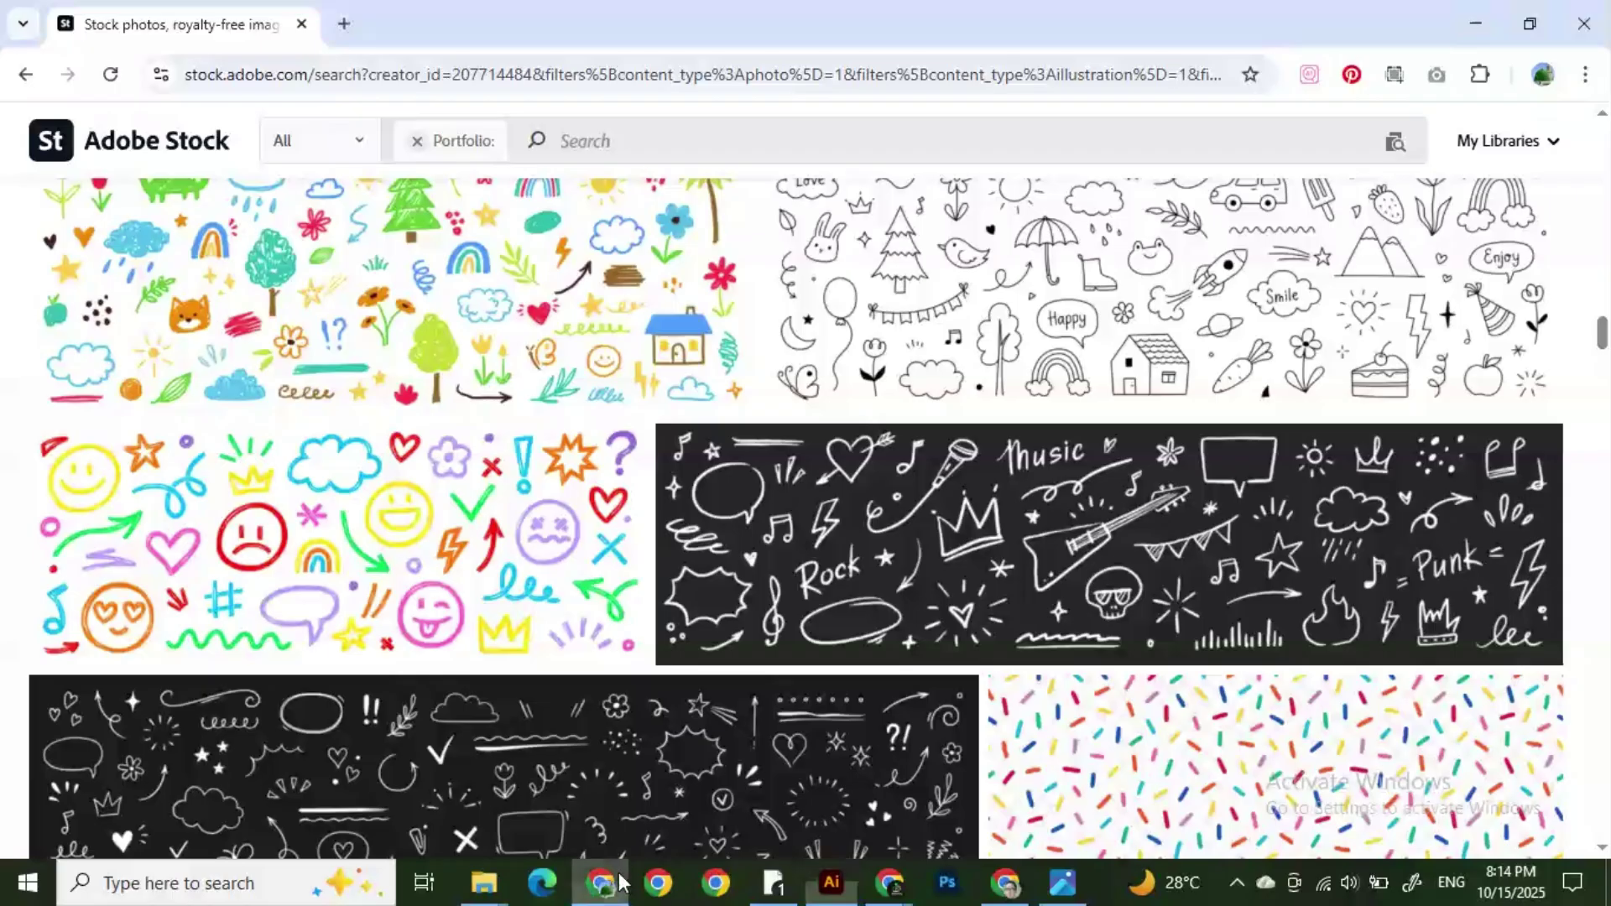
{"action": "scroll", "coordinate": [970, 547], "scroll_direction": "down", "scroll_amount": 4}
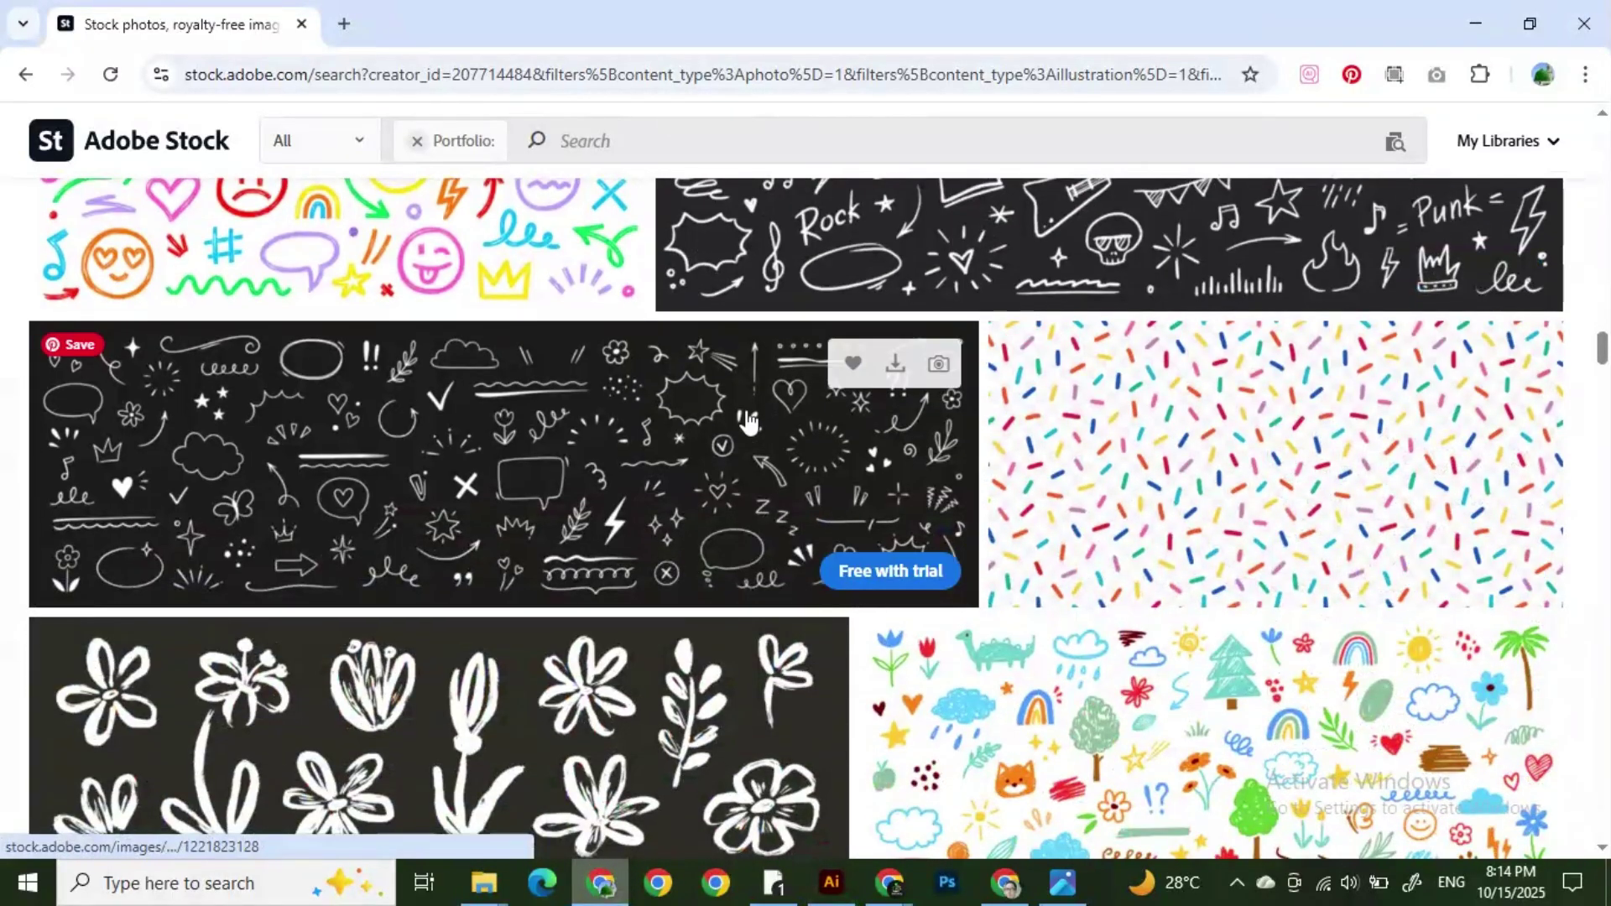
{"action": "scroll", "coordinate": [850, 442], "scroll_direction": "down", "scroll_amount": 1}
{"action": "scroll", "coordinate": [680, 449], "scroll_direction": "up", "scroll_amount": 1}
{"action": "scroll", "coordinate": [776, 527], "scroll_direction": "down", "scroll_amount": 3}
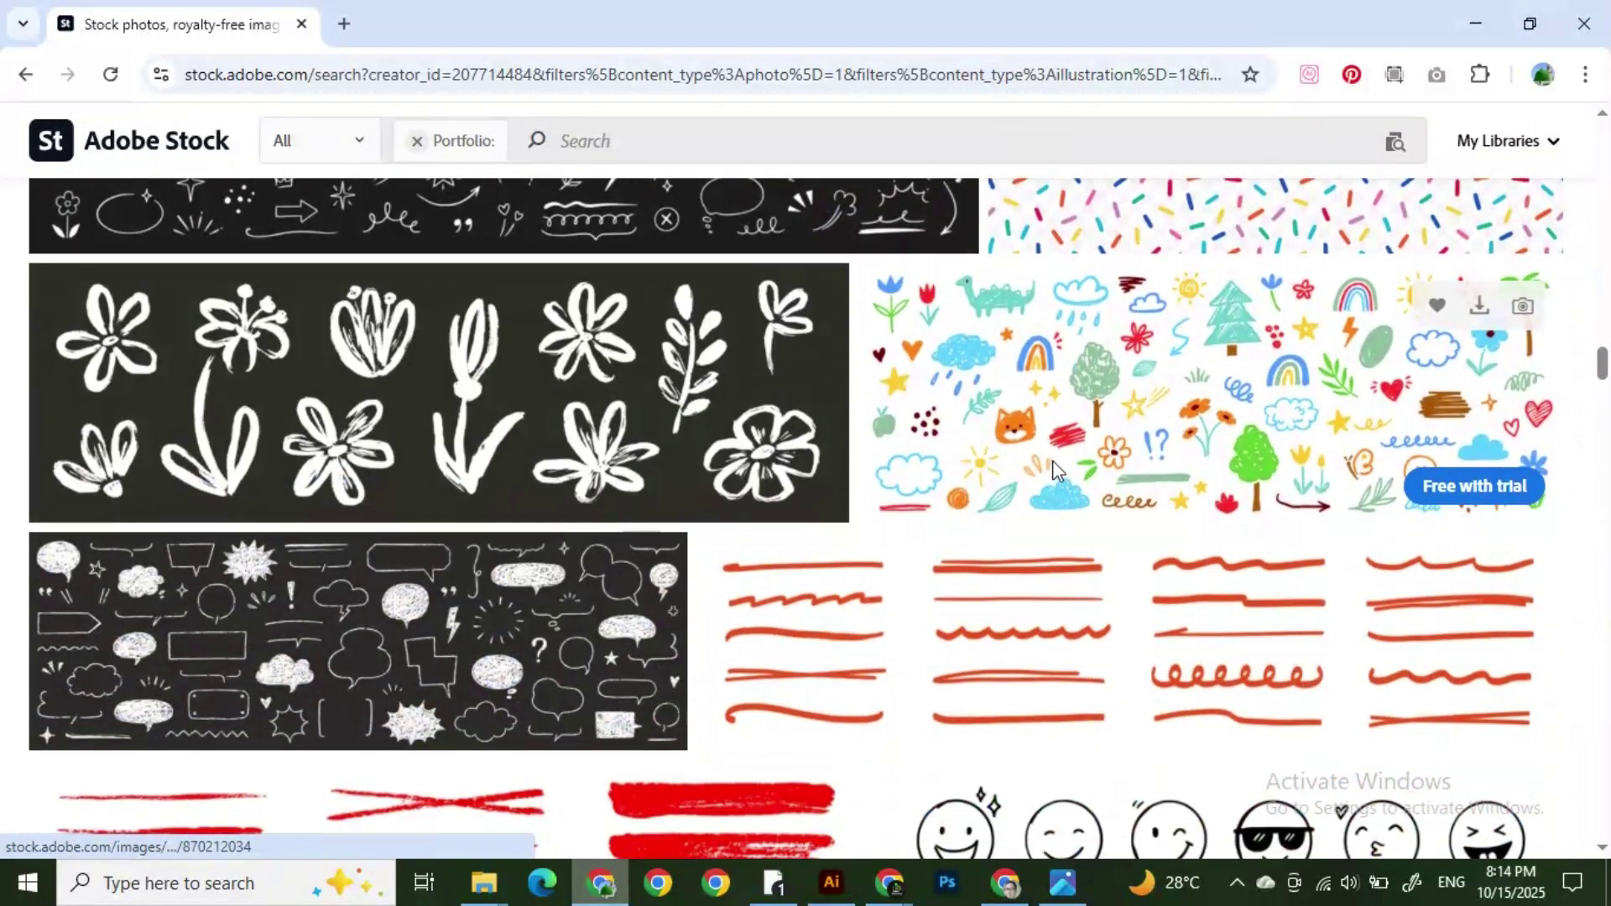
{"action": "scroll", "coordinate": [1123, 476], "scroll_direction": "down", "scroll_amount": 1}
{"action": "scroll", "coordinate": [1107, 470], "scroll_direction": "up", "scroll_amount": 2}
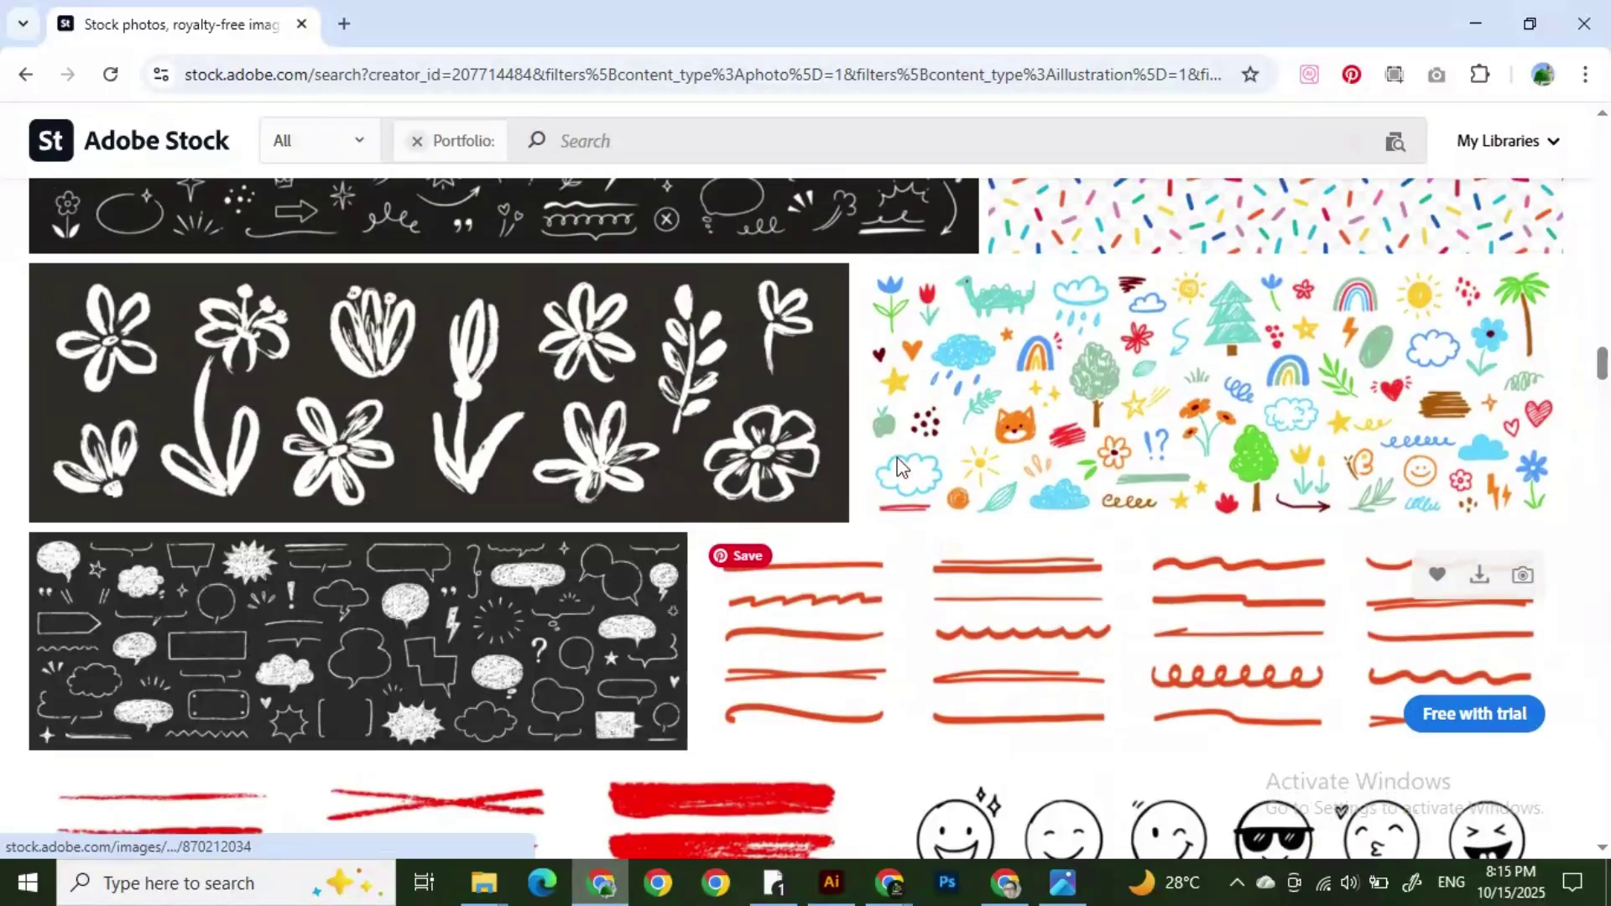
{"action": "scroll", "coordinate": [1089, 454], "scroll_direction": "down", "scroll_amount": 4}
{"action": "scroll", "coordinate": [1090, 454], "scroll_direction": "down", "scroll_amount": 6}
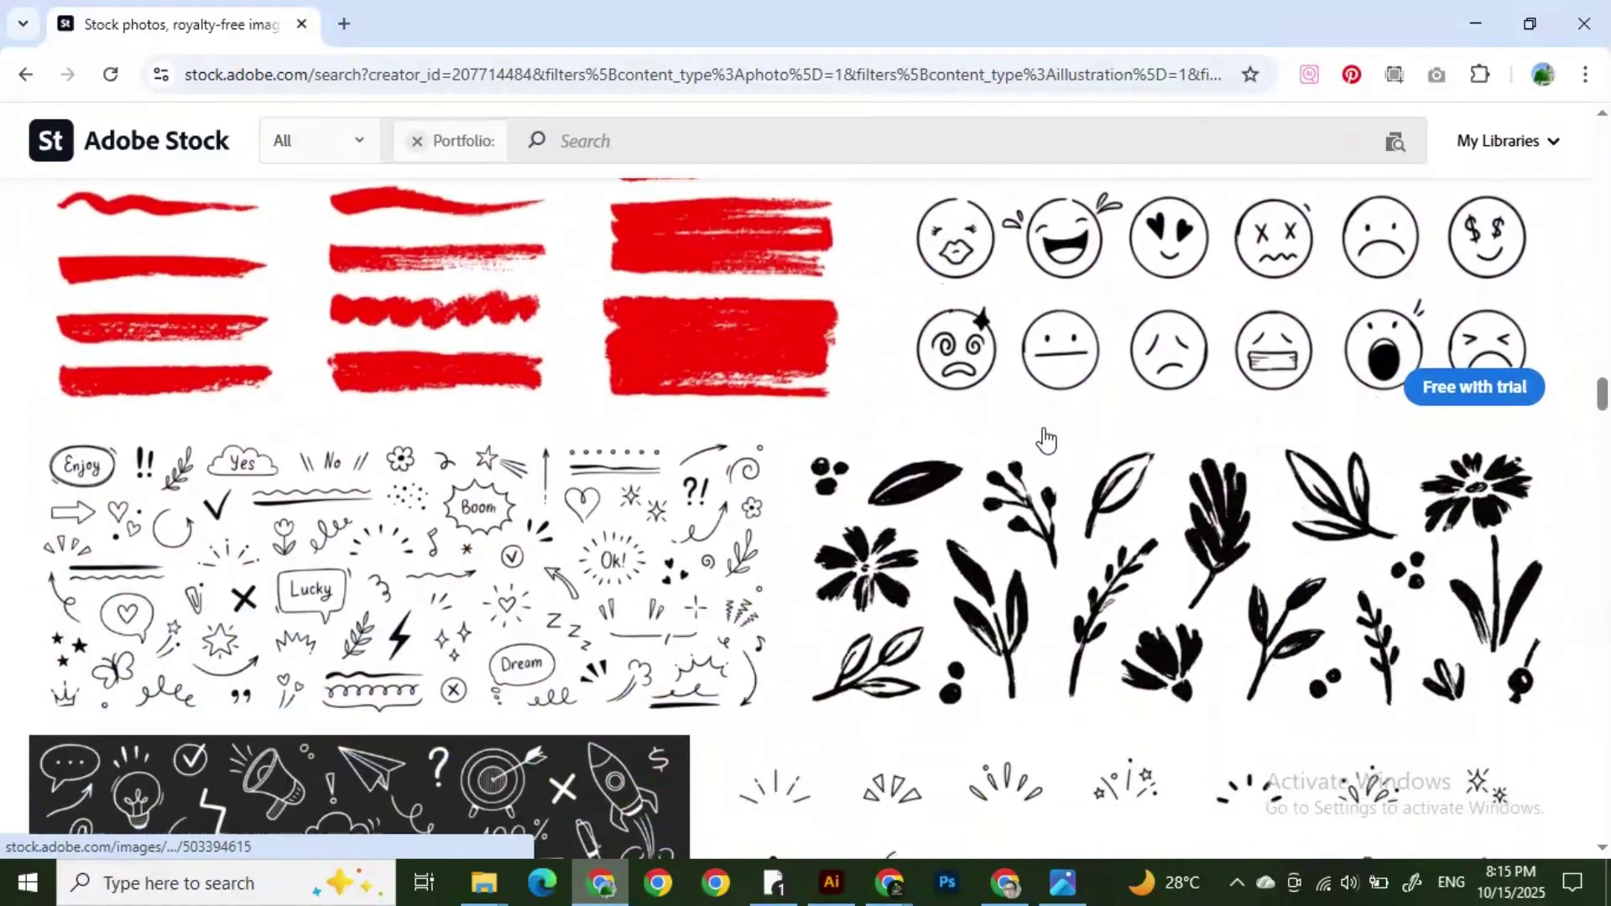
{"action": "scroll", "coordinate": [986, 430], "scroll_direction": "down", "scroll_amount": 7}
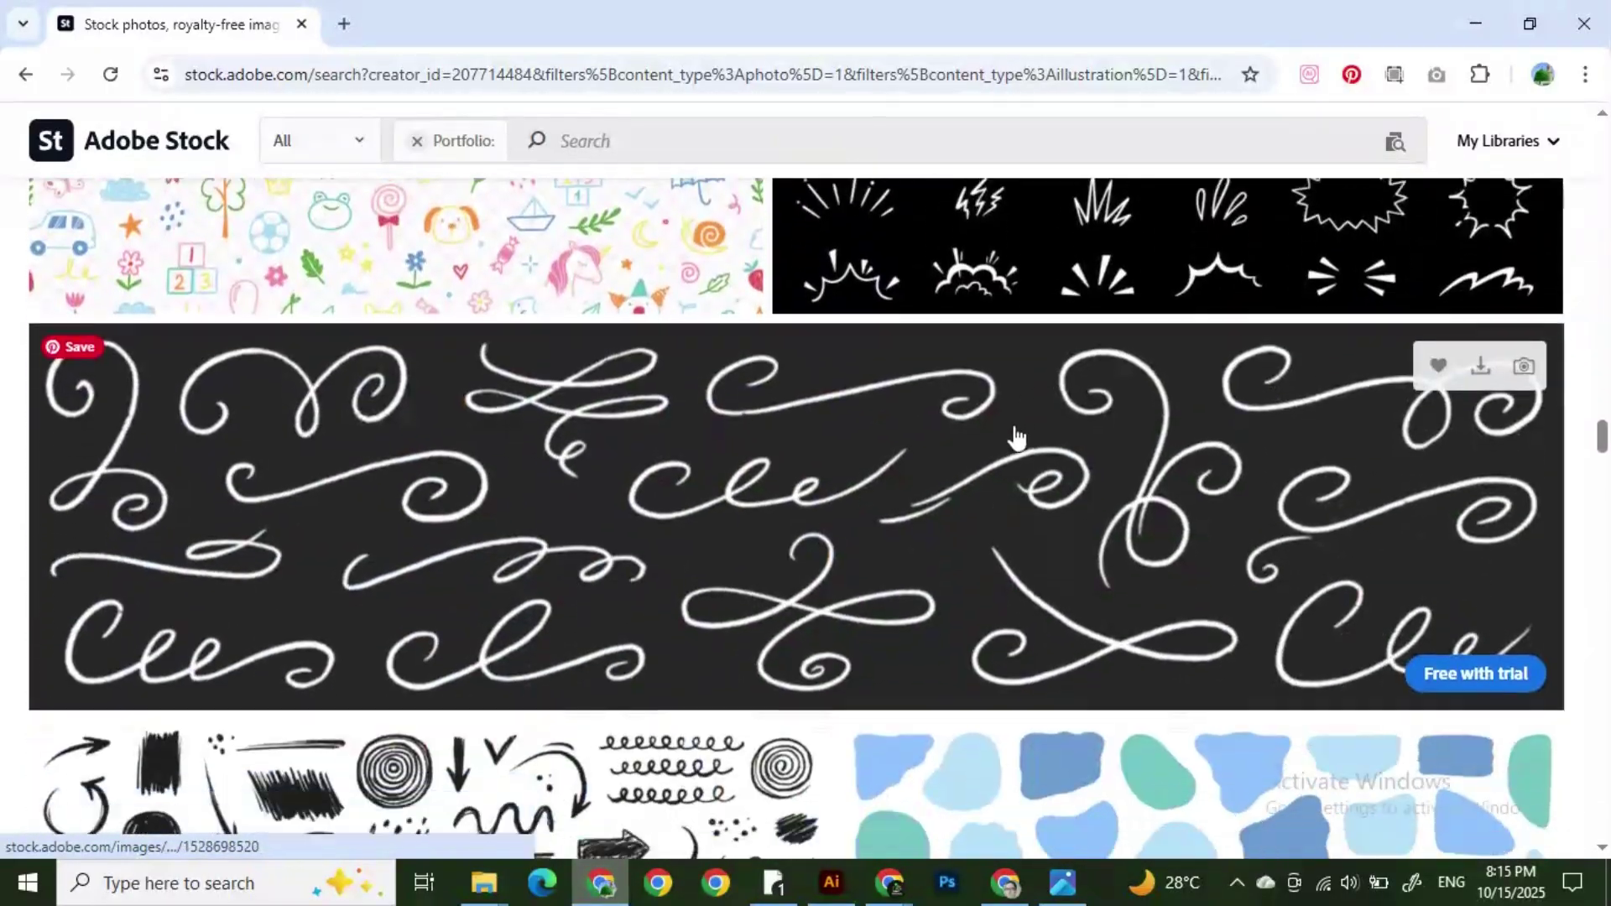
{"action": "scroll", "coordinate": [897, 432], "scroll_direction": "down", "scroll_amount": 3}
{"action": "scroll", "coordinate": [896, 432], "scroll_direction": "down", "scroll_amount": 5}
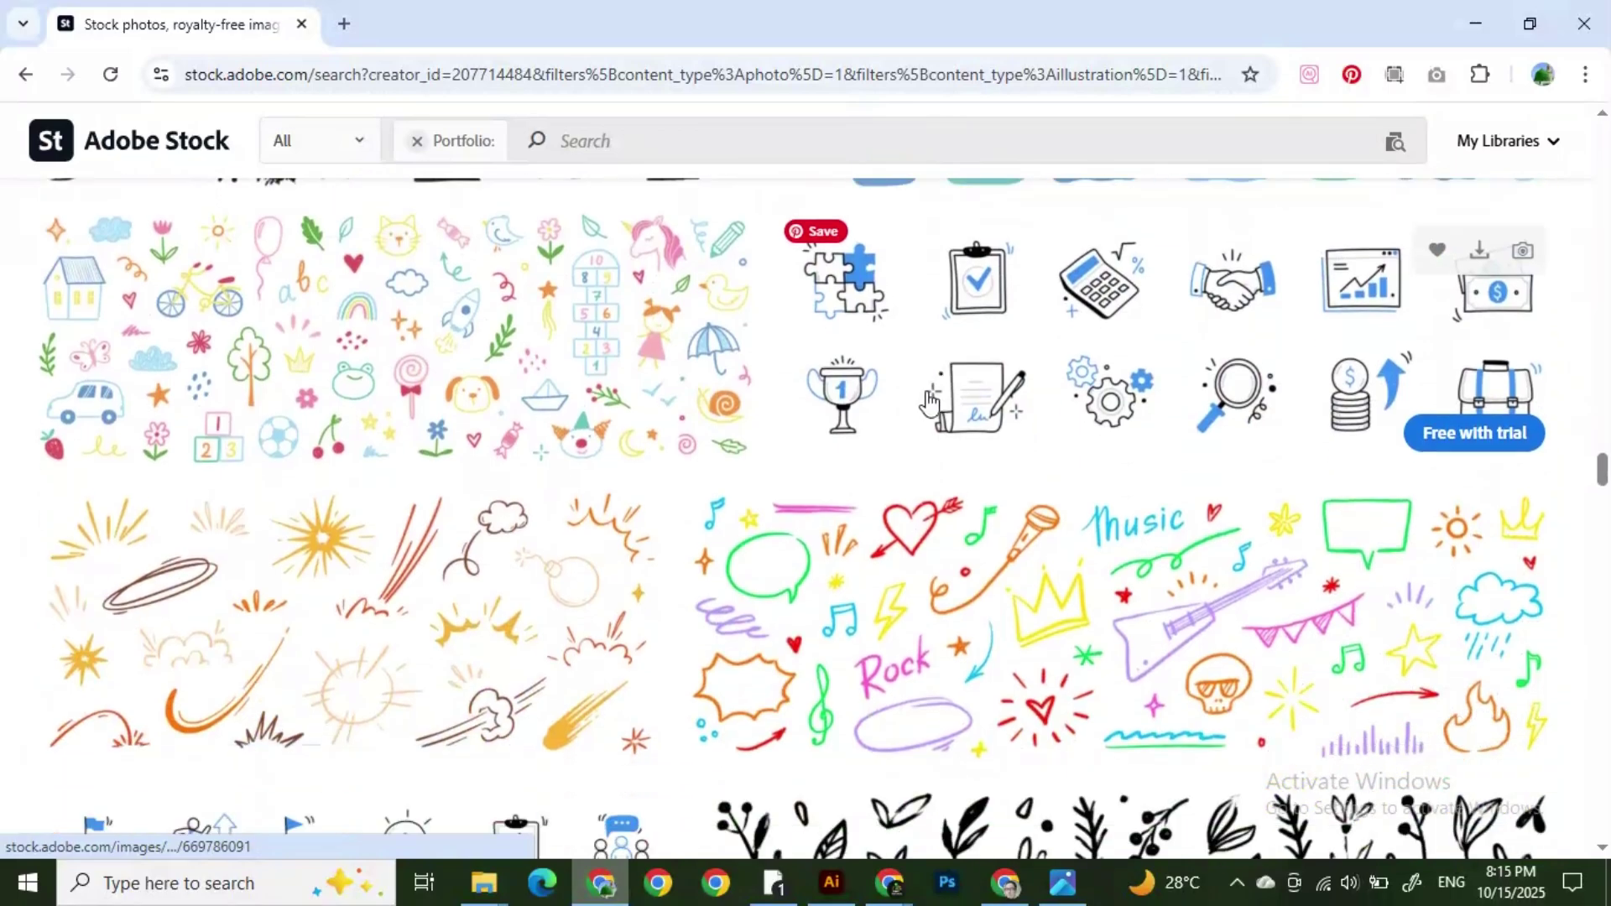
{"action": "scroll", "coordinate": [943, 442], "scroll_direction": "down", "scroll_amount": 3}
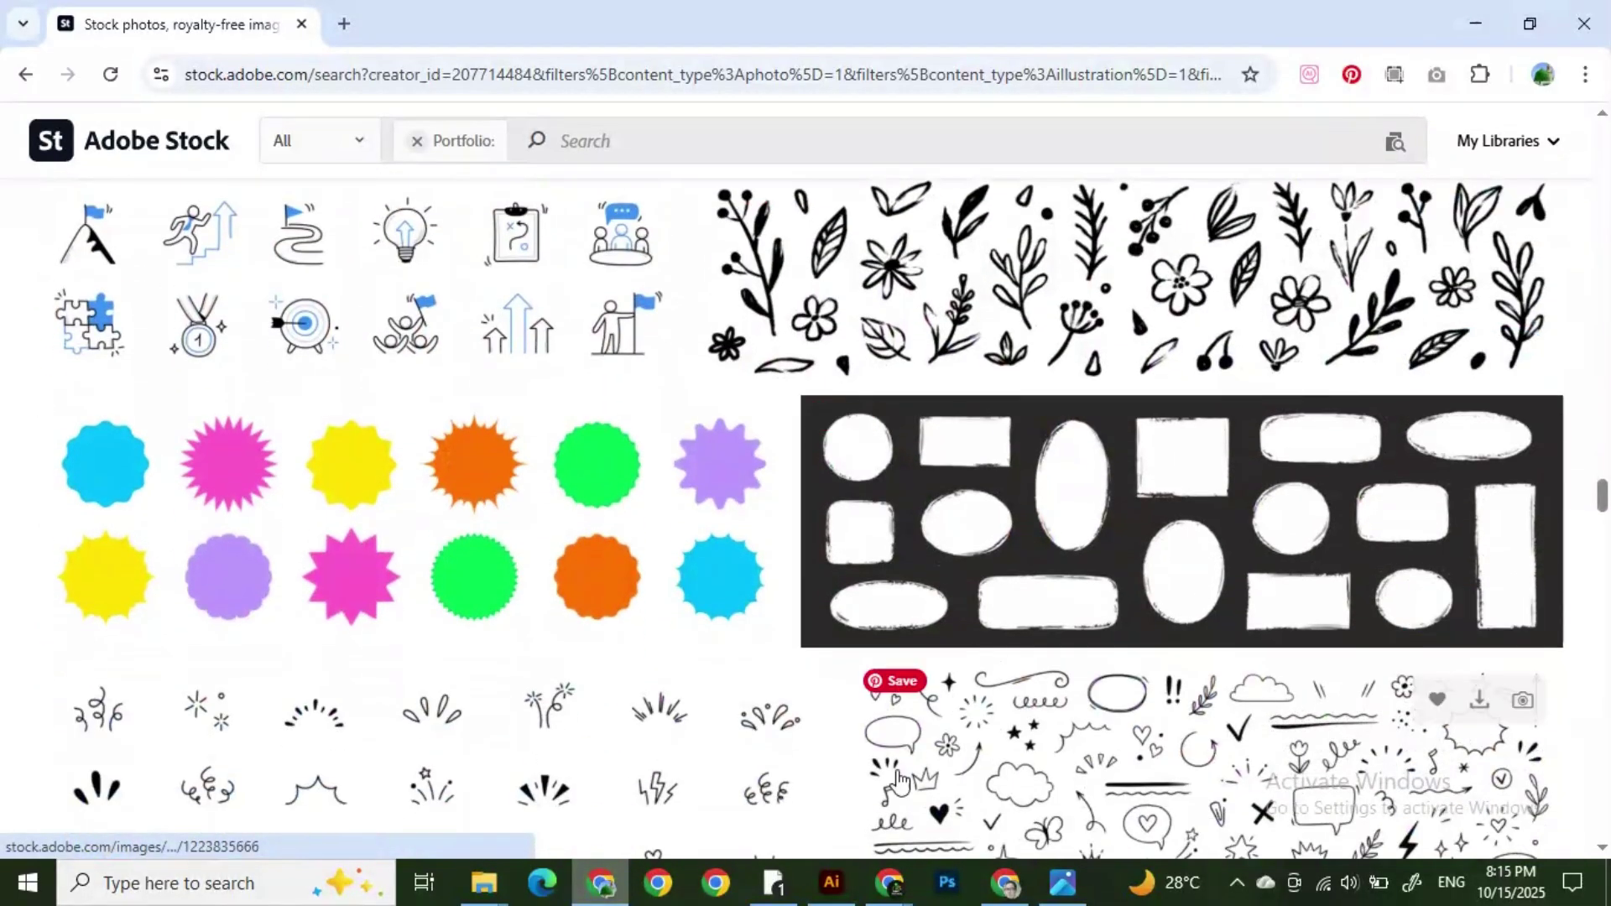
{"action": "left_click", "coordinate": [831, 882]}
{"action": "left_click", "coordinate": [638, 273]}
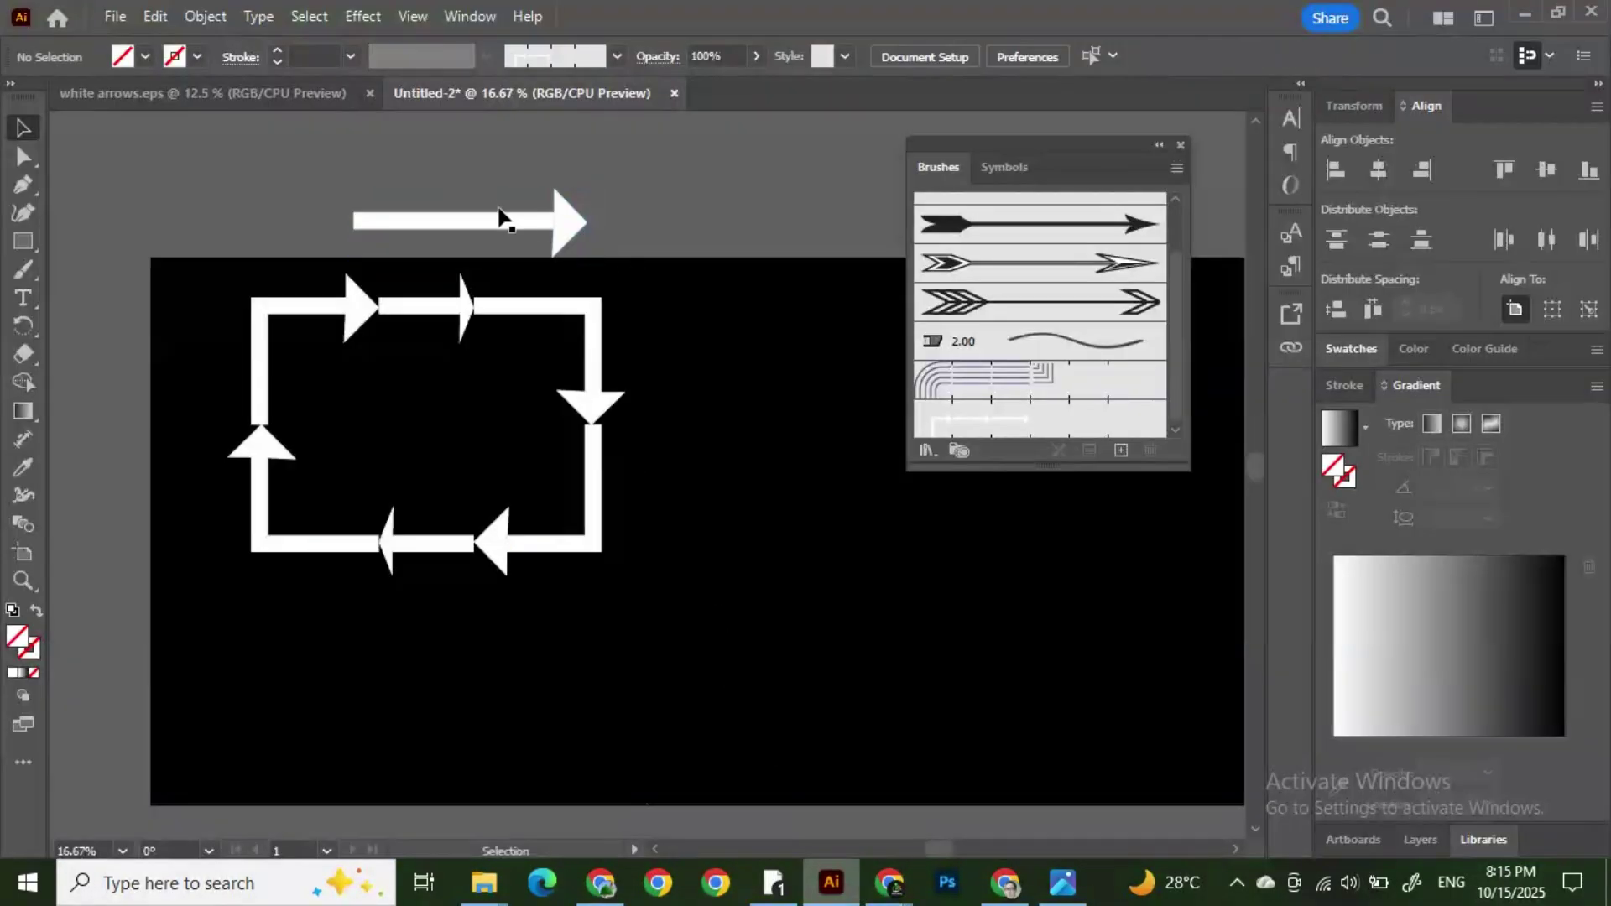
{"action": "left_click", "coordinate": [579, 233]}
{"action": "key", "text": "Delete"}
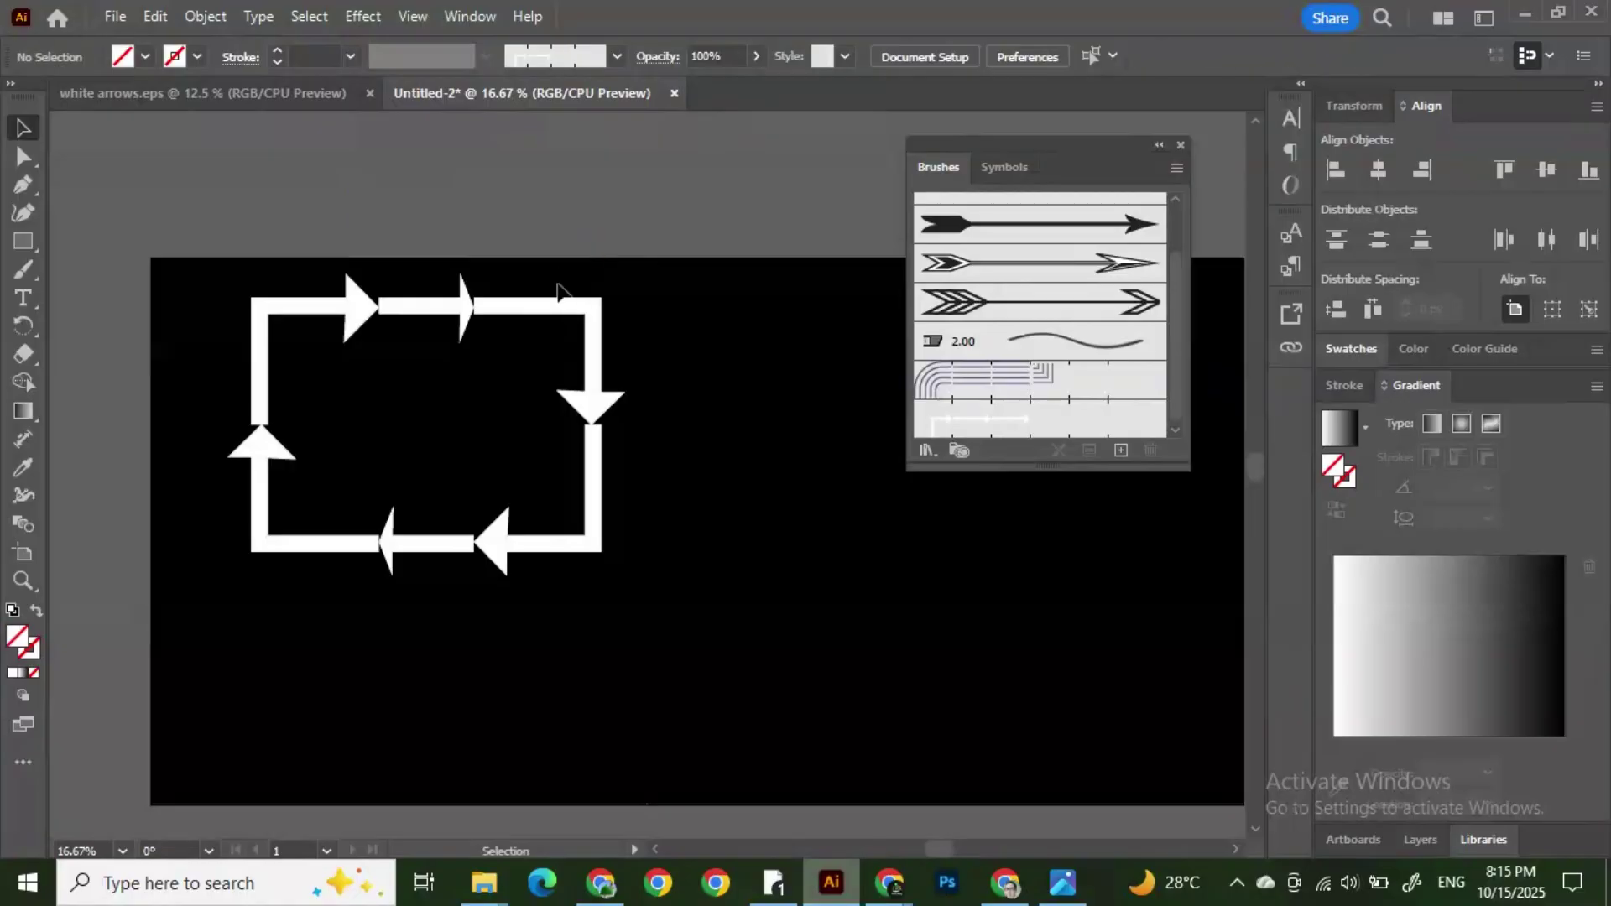
{"action": "key", "text": "ctrl+z"}
{"action": "left_click", "coordinate": [515, 281]}
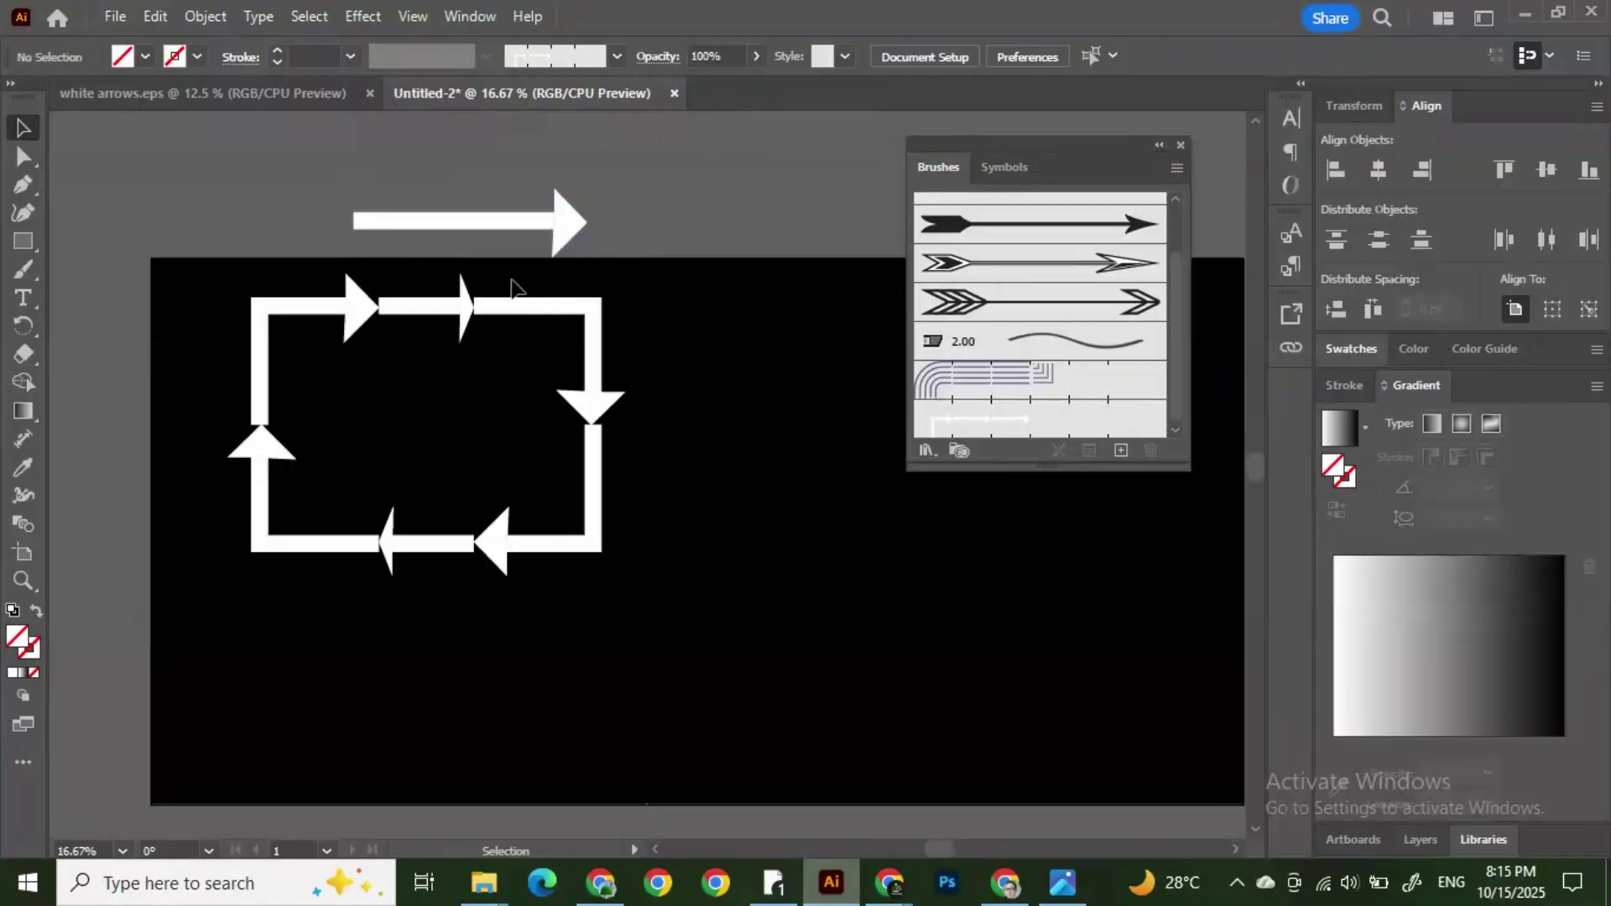
Step: Delete the rectangle made of pattern-brush arrows from the artboard
{"action": "left_click", "coordinate": [592, 336]}
{"action": "key", "text": "Delete"}
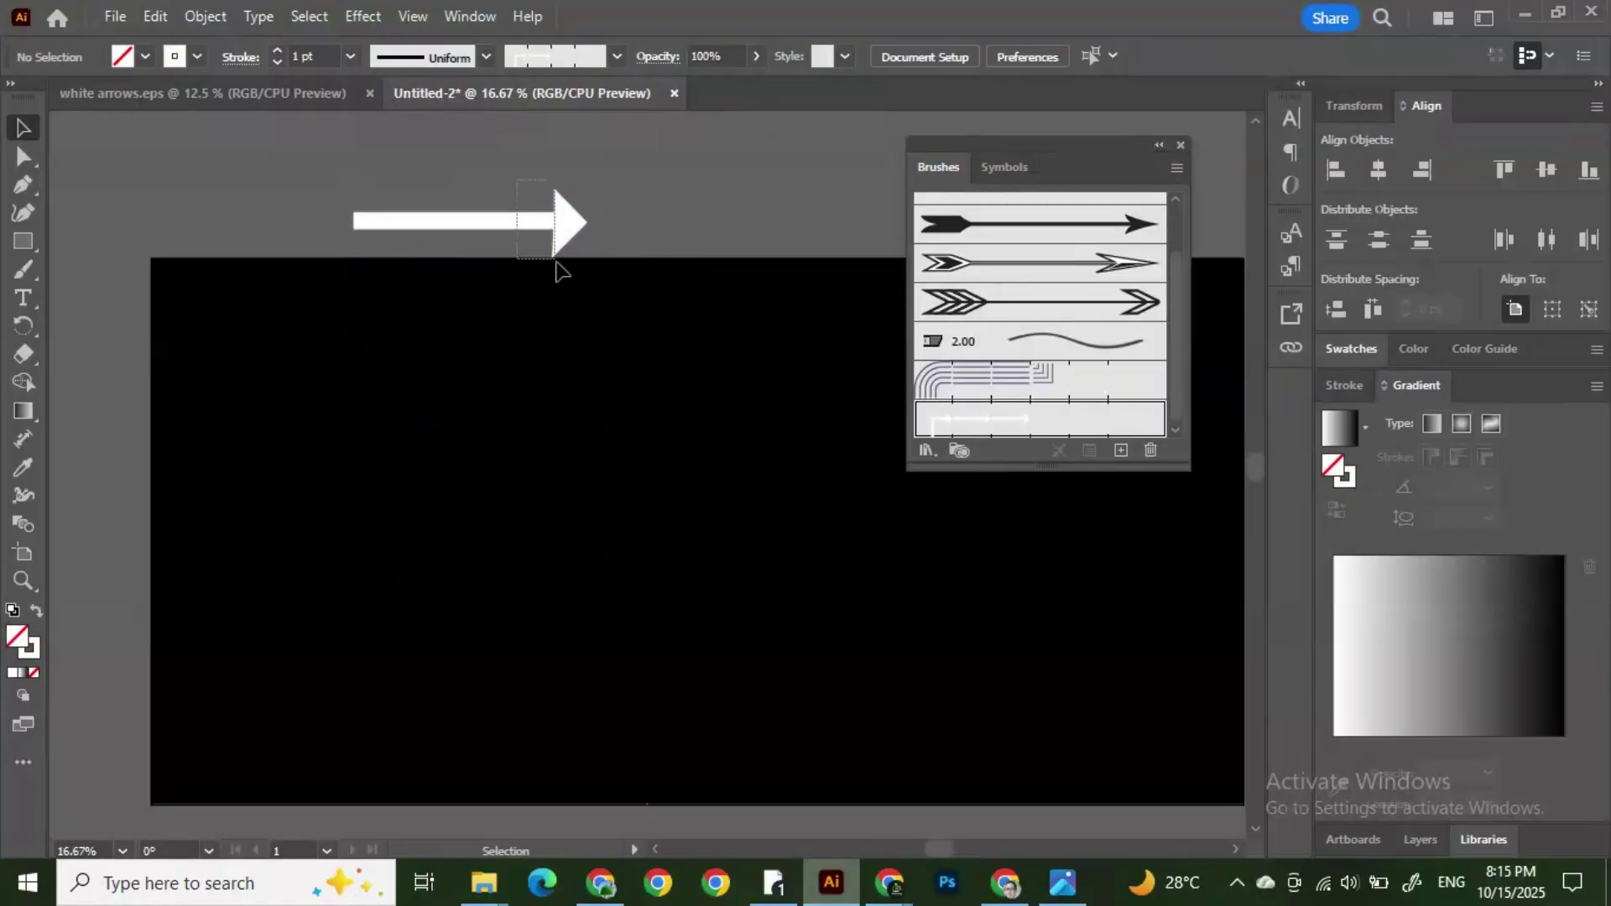
Step: Add the source arrow above the artboard as an art brush with Fixed 100% width, Stretch to Fit Stroke Length and colorization None
{"action": "left_click", "coordinate": [532, 234]}
{"action": "mouse_move", "coordinate": [532, 234]}
{"action": "left_mouse_down"}
{"action": "mouse_move", "coordinate": [804, 297]}
{"action": "mouse_move", "coordinate": [1008, 406]}
{"action": "mouse_move", "coordinate": [915, 434]}
{"action": "left_mouse_up"}
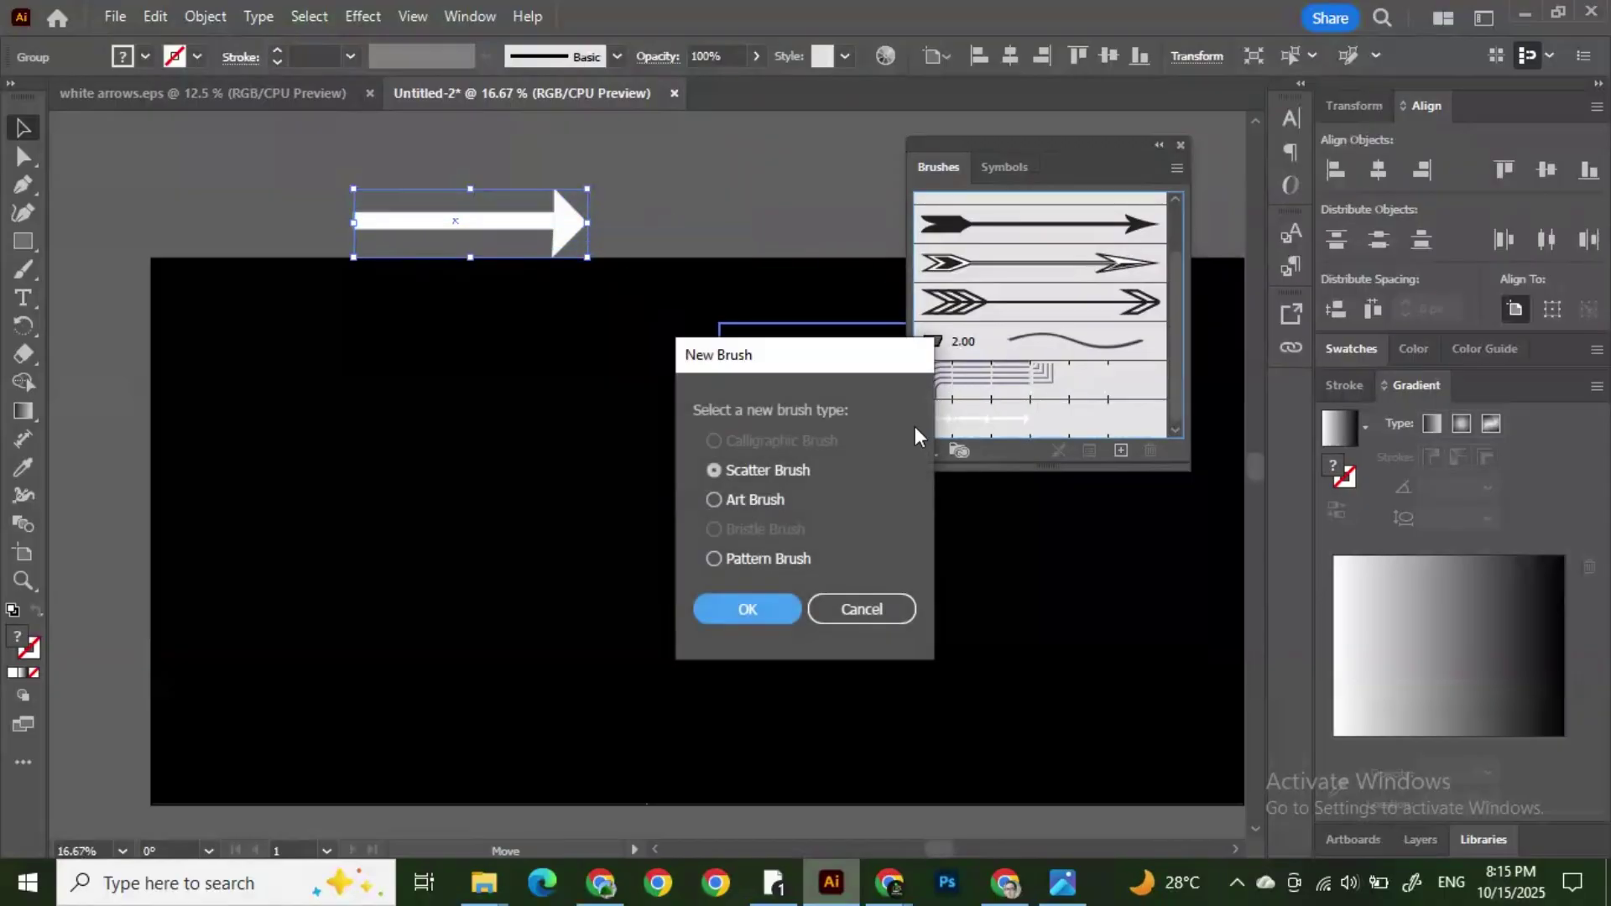
{"action": "left_click", "coordinate": [713, 501]}
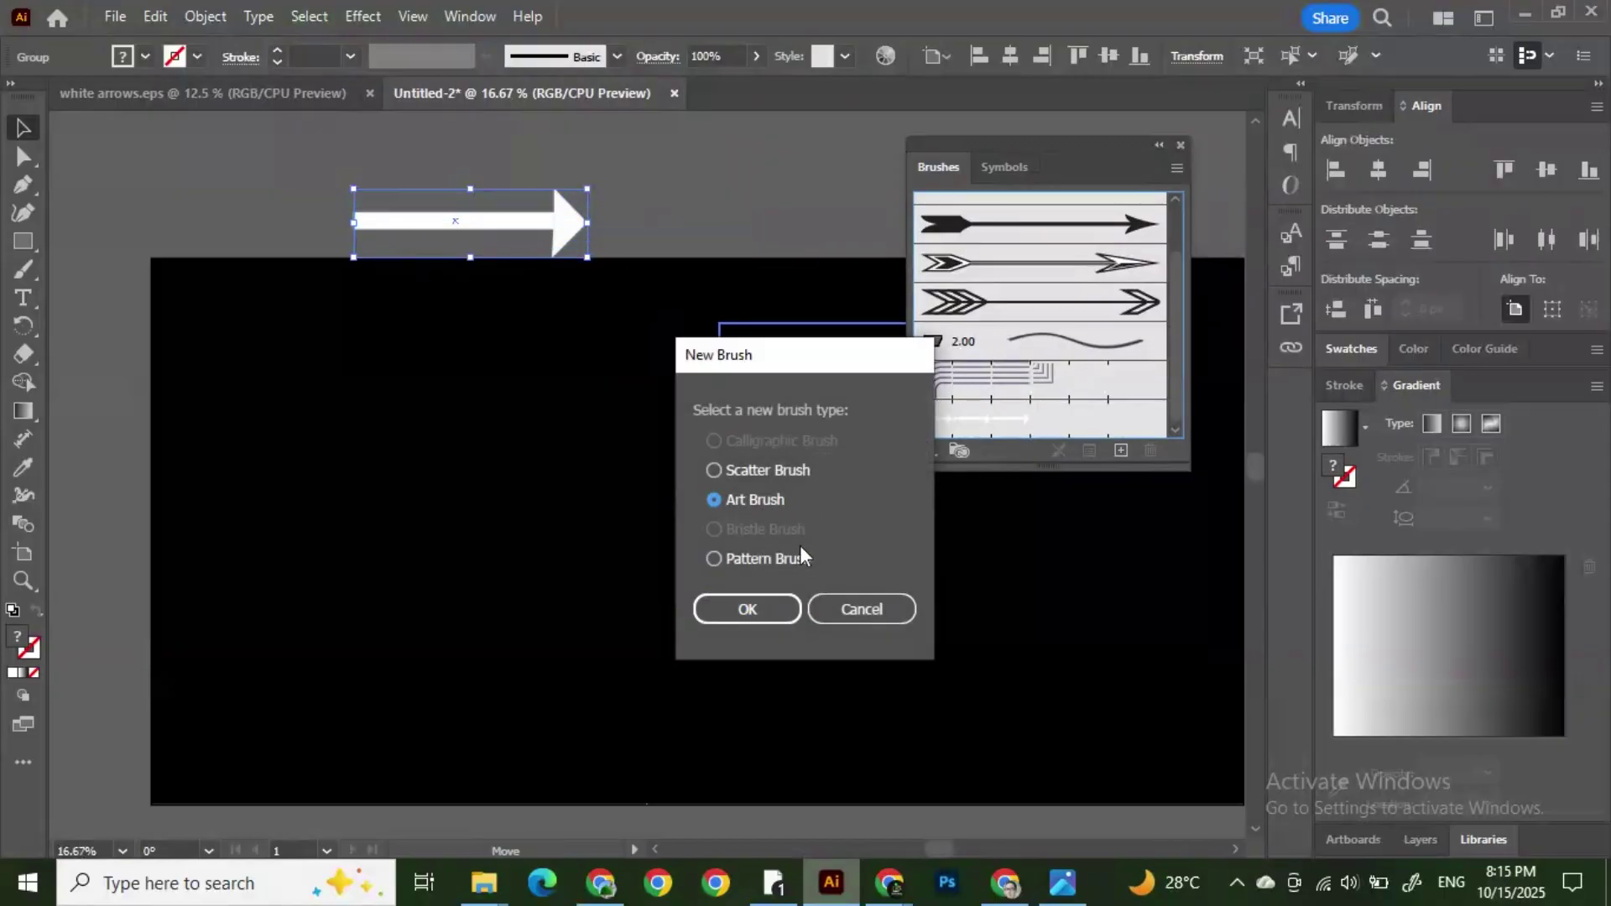
{"action": "left_click", "coordinate": [772, 611]}
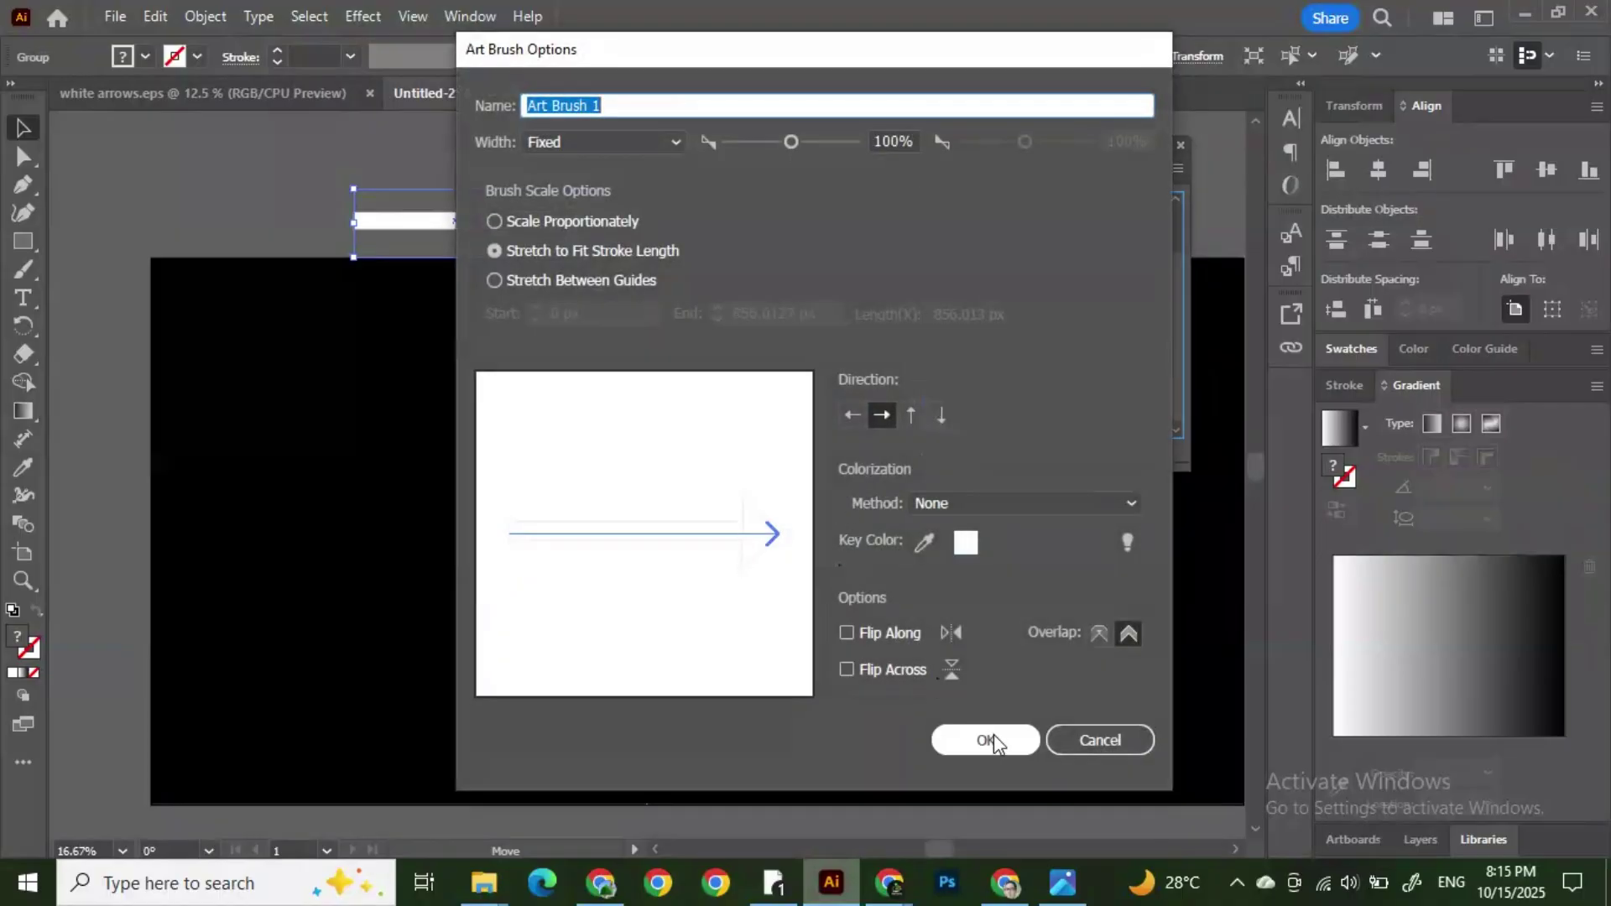
{"action": "left_click", "coordinate": [990, 739]}
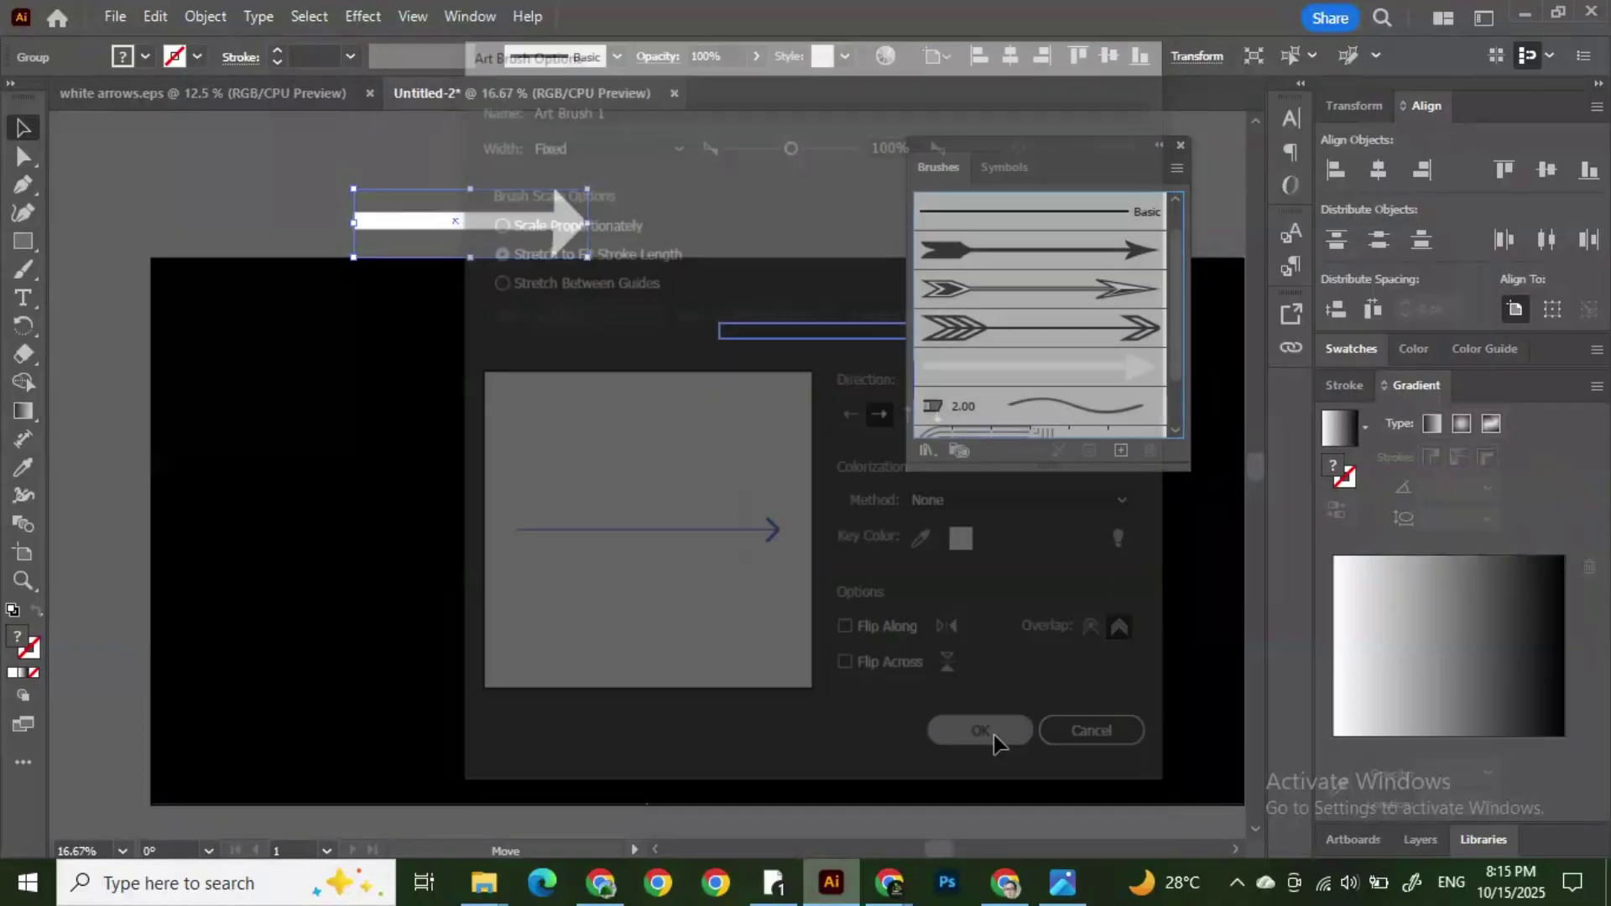
{"action": "key", "text": "ctrl+z"}
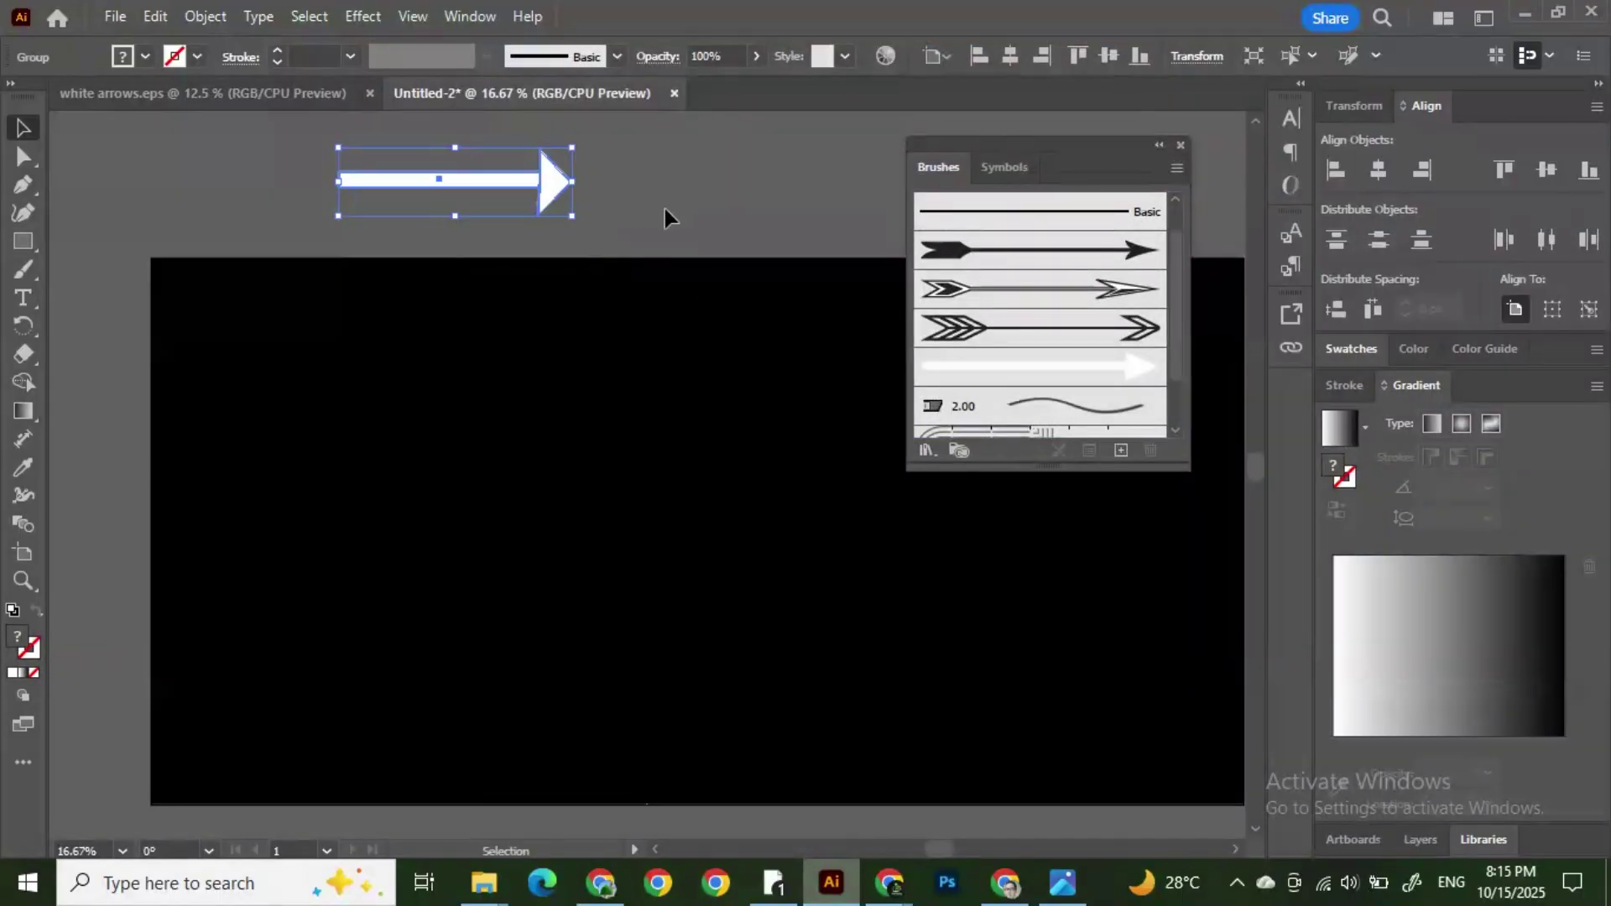
{"action": "left_click", "coordinate": [202, 326]}
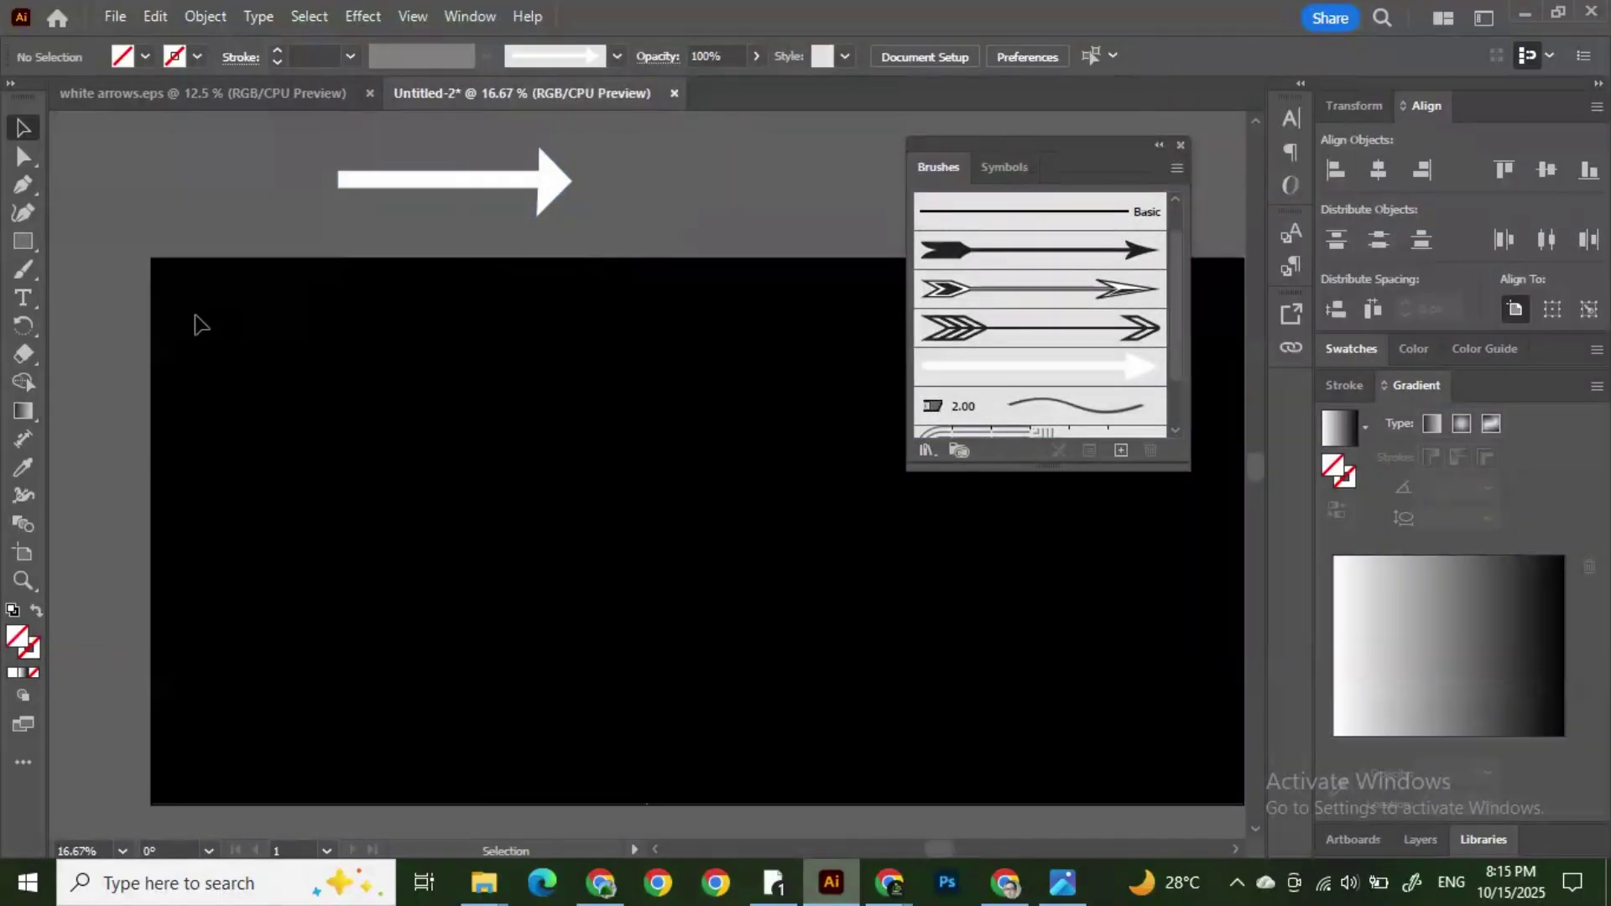
Step: Paint two wavy arrows on the black background with the Paintbrush and the new white arrow art brush
{"action": "left_click", "coordinate": [22, 271]}
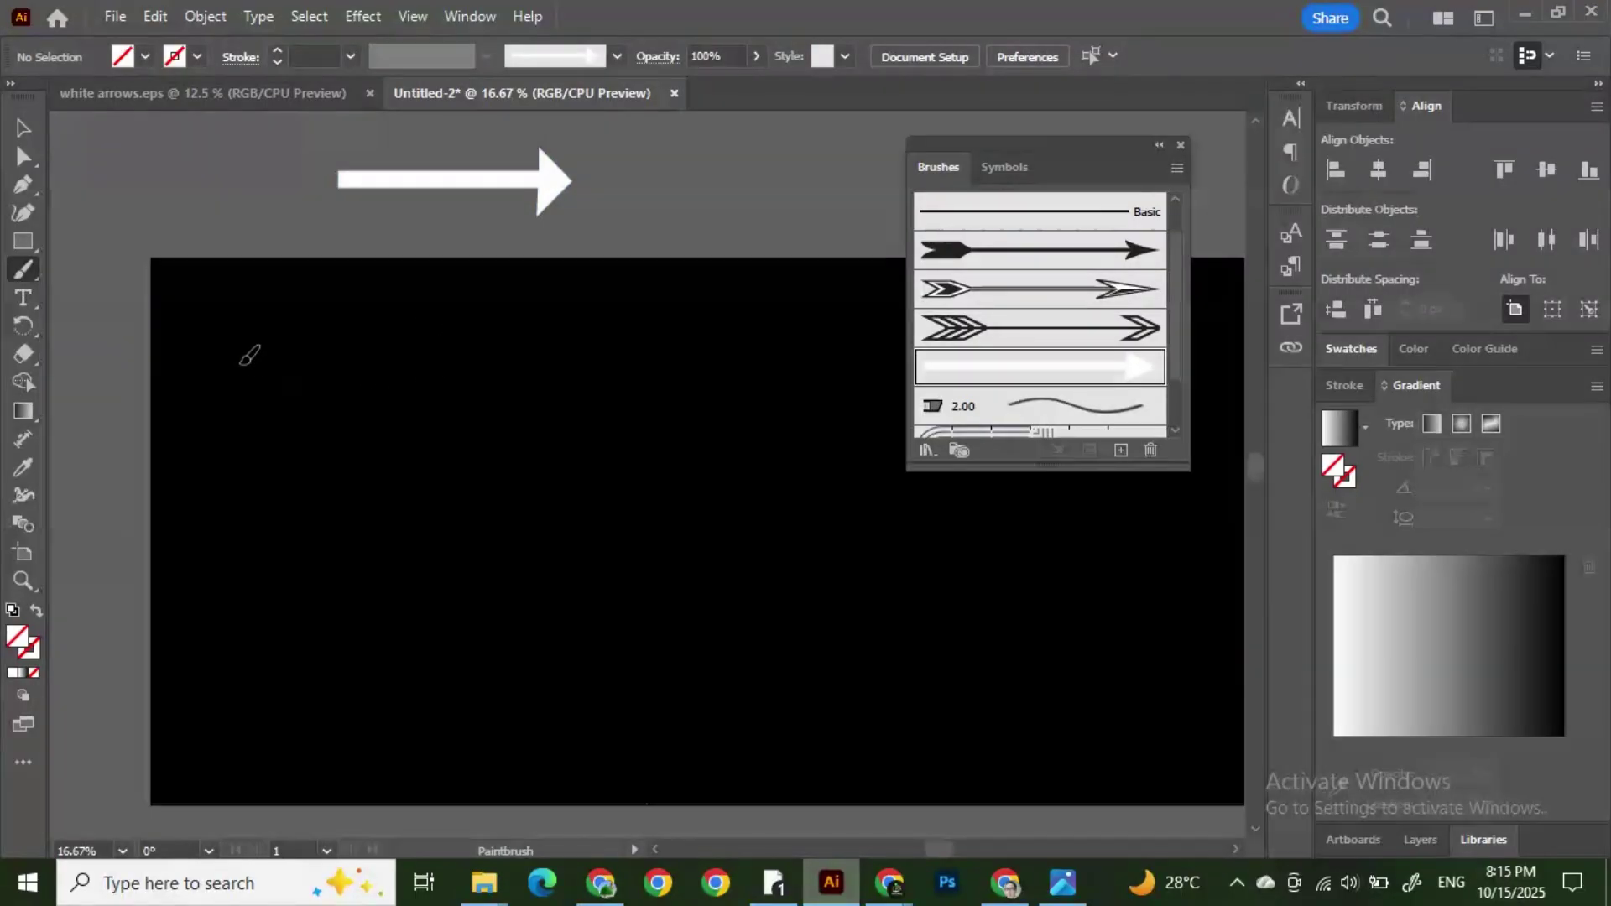
{"action": "left_click_drag", "start_coordinate": [241, 364], "coordinate": [622, 387]}
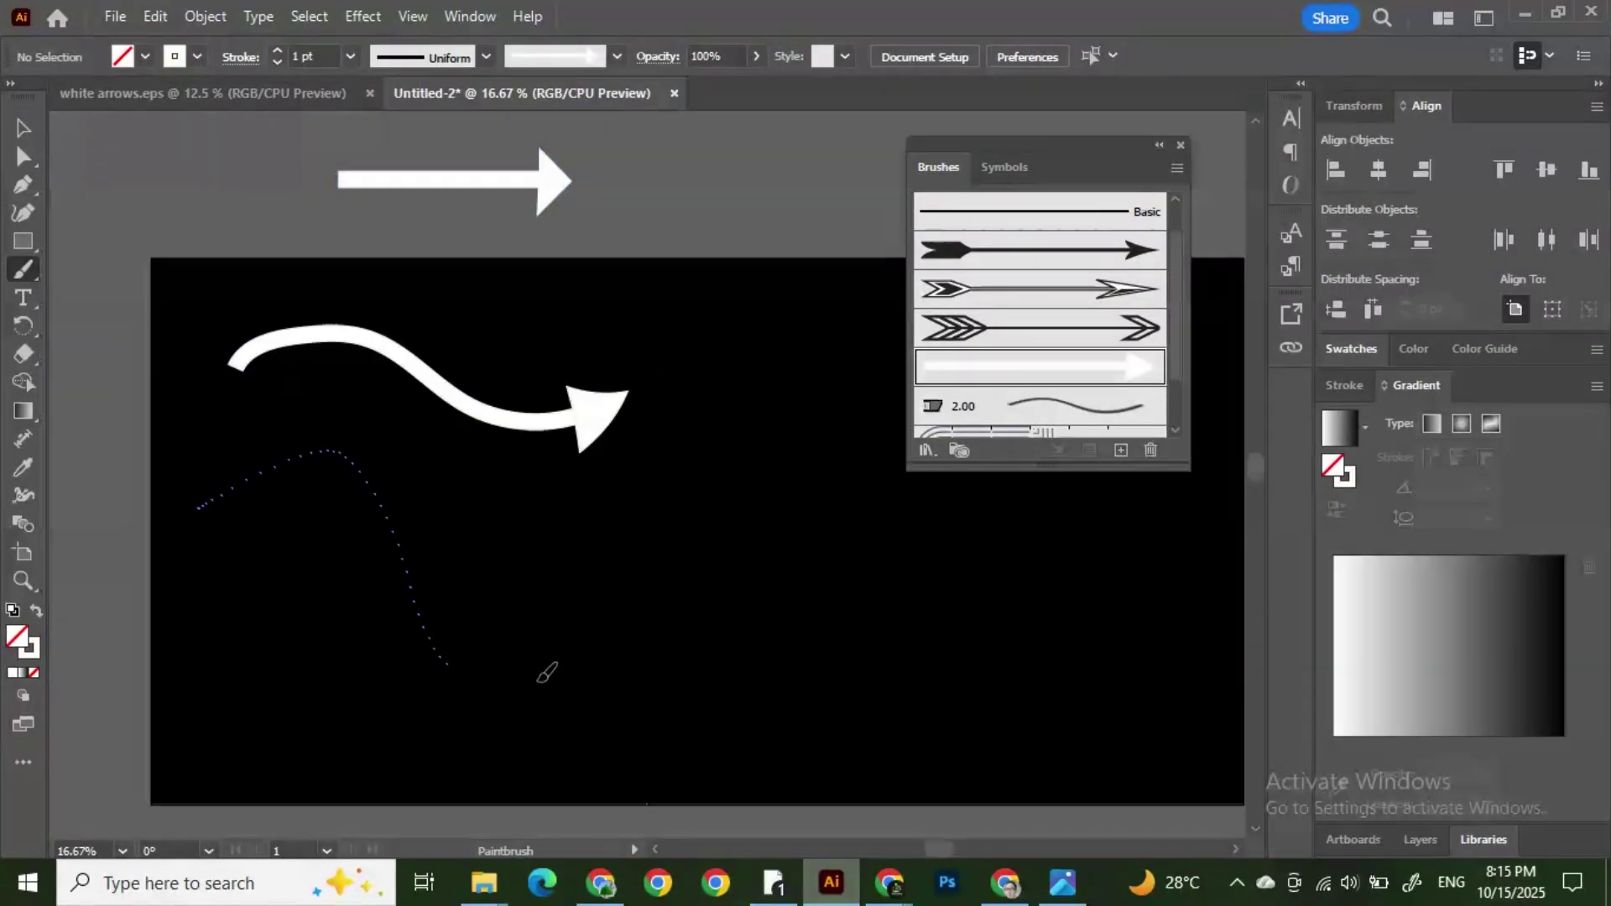
{"action": "left_click_drag", "start_coordinate": [540, 679], "coordinate": [613, 606]}
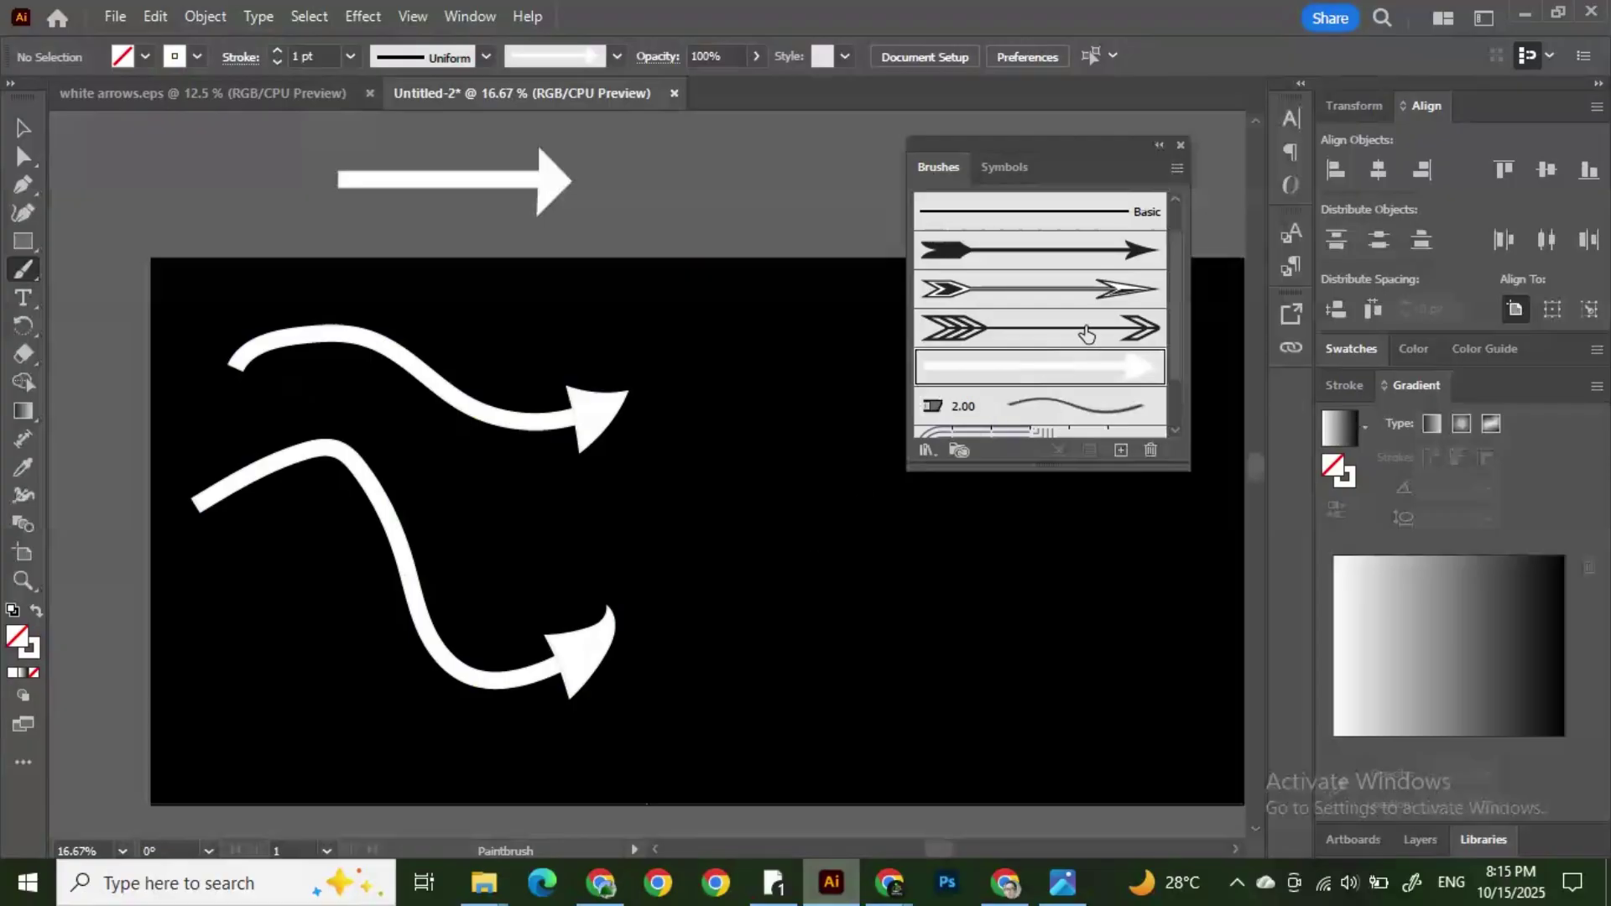
{"action": "scroll", "coordinate": [1091, 344], "scroll_direction": "up", "scroll_amount": 1}
{"action": "scroll", "coordinate": [1049, 311], "scroll_direction": "down", "scroll_amount": 3}
{"action": "scroll", "coordinate": [1061, 324], "scroll_direction": "up", "scroll_amount": 3}
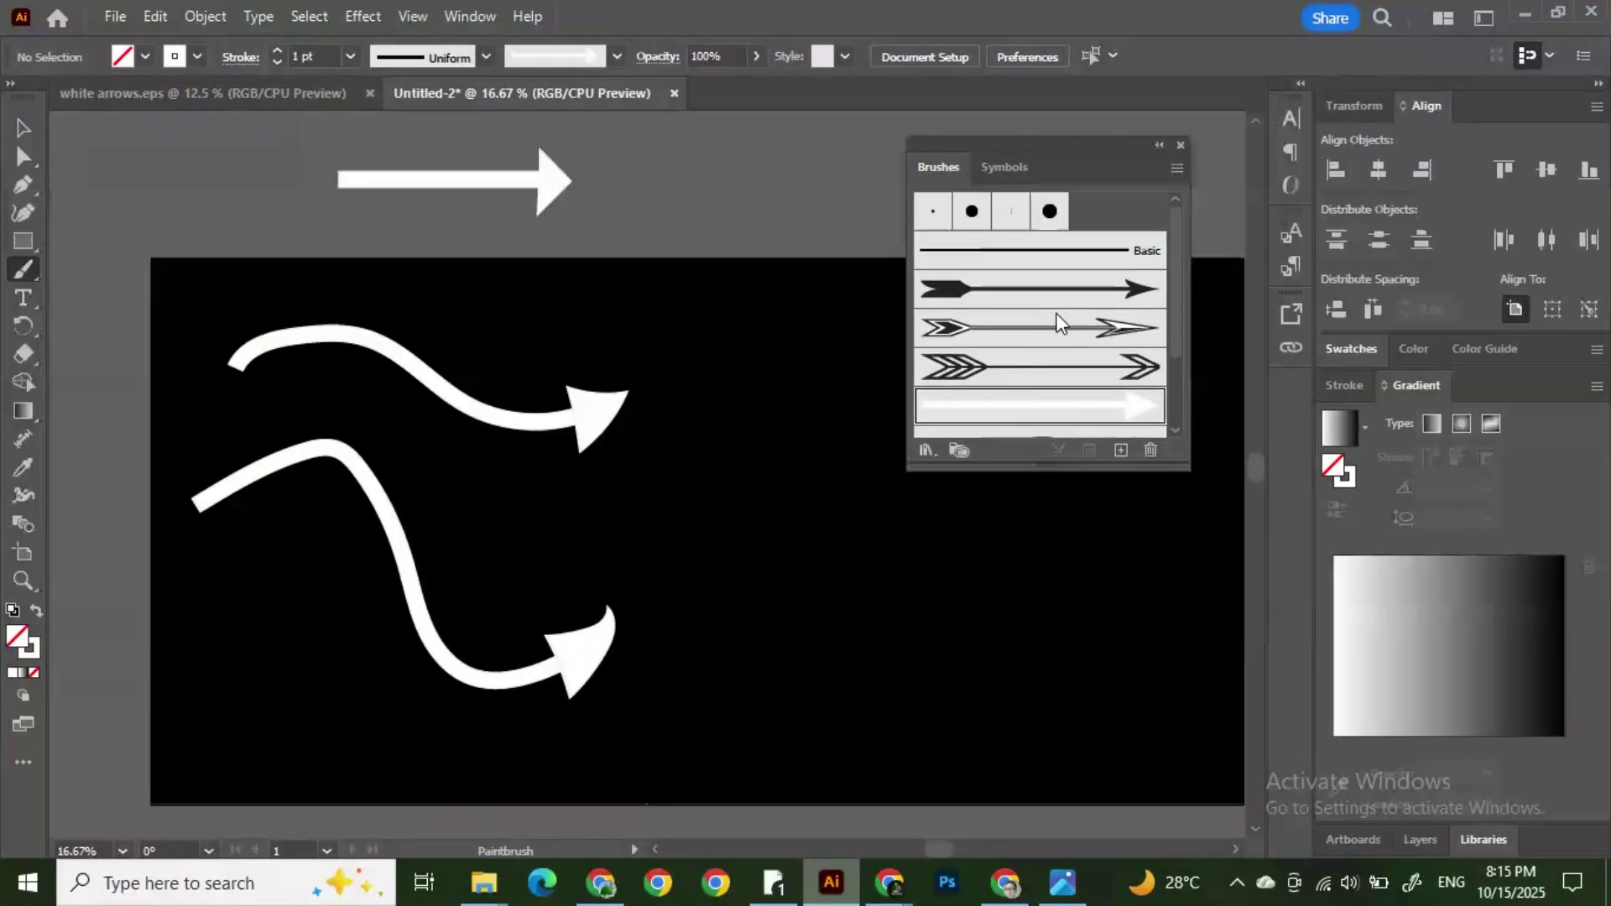
{"action": "scroll", "coordinate": [1061, 330], "scroll_direction": "down", "scroll_amount": 3}
{"action": "scroll", "coordinate": [1054, 339], "scroll_direction": "up", "scroll_amount": 2}
{"action": "scroll", "coordinate": [1049, 344], "scroll_direction": "down", "scroll_amount": 2}
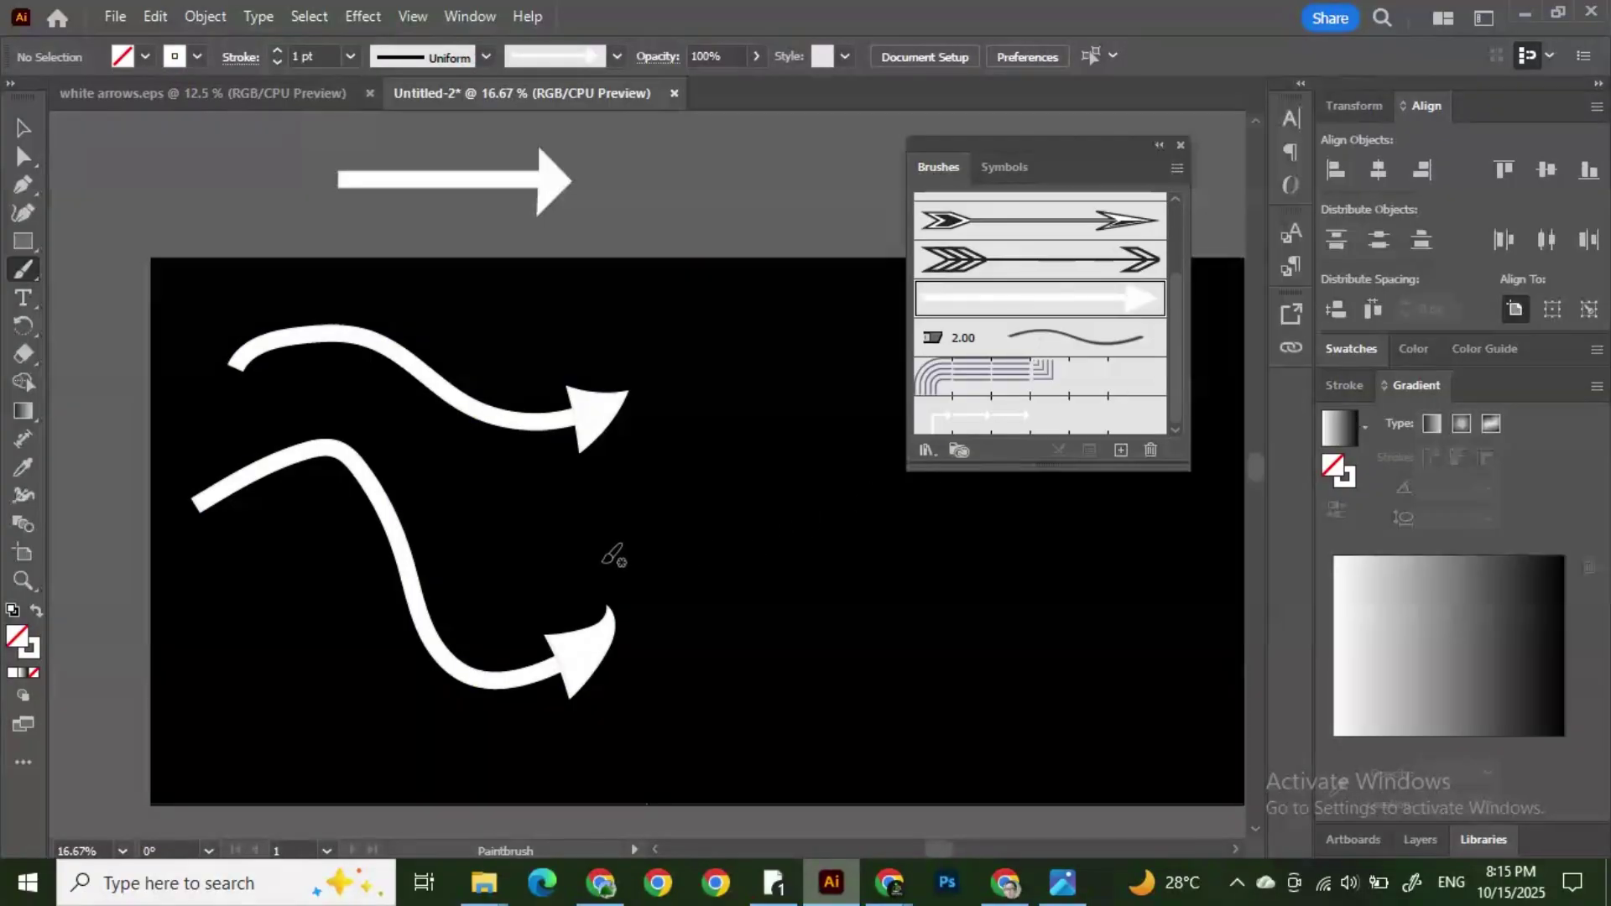
Step: Undo both wavy arrows, and paint and undo one short curved arrow near the artboard's upper-left corner
{"action": "key", "text": "ctrl+z"}
{"action": "key", "text": "ctrl+z"}
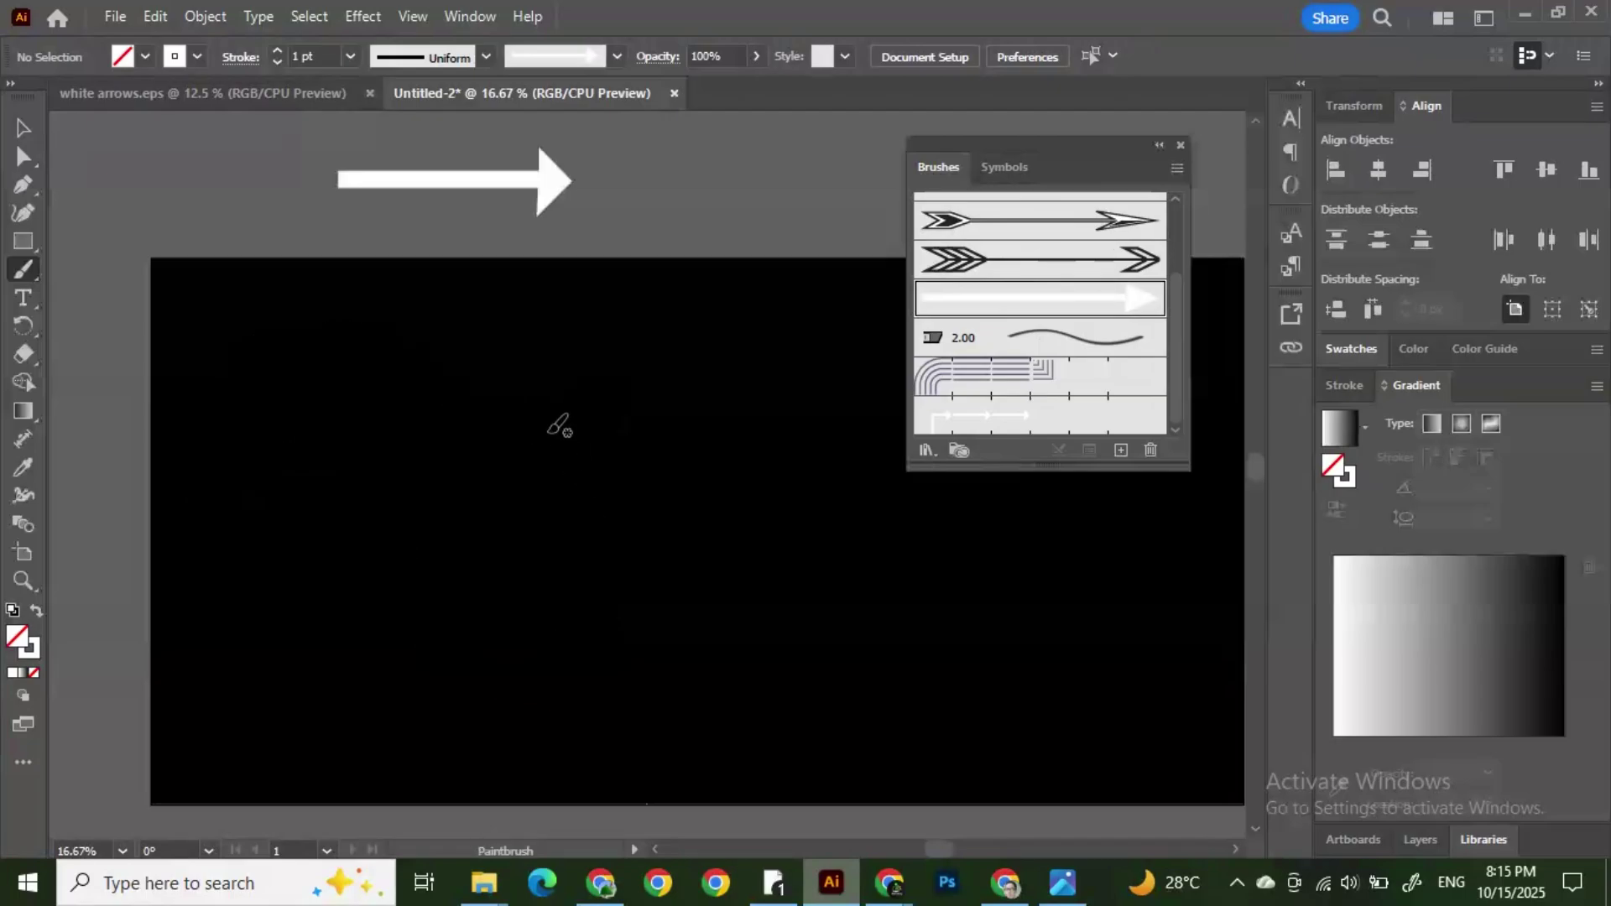
{"action": "left_click_drag", "start_coordinate": [239, 329], "coordinate": [371, 351]}
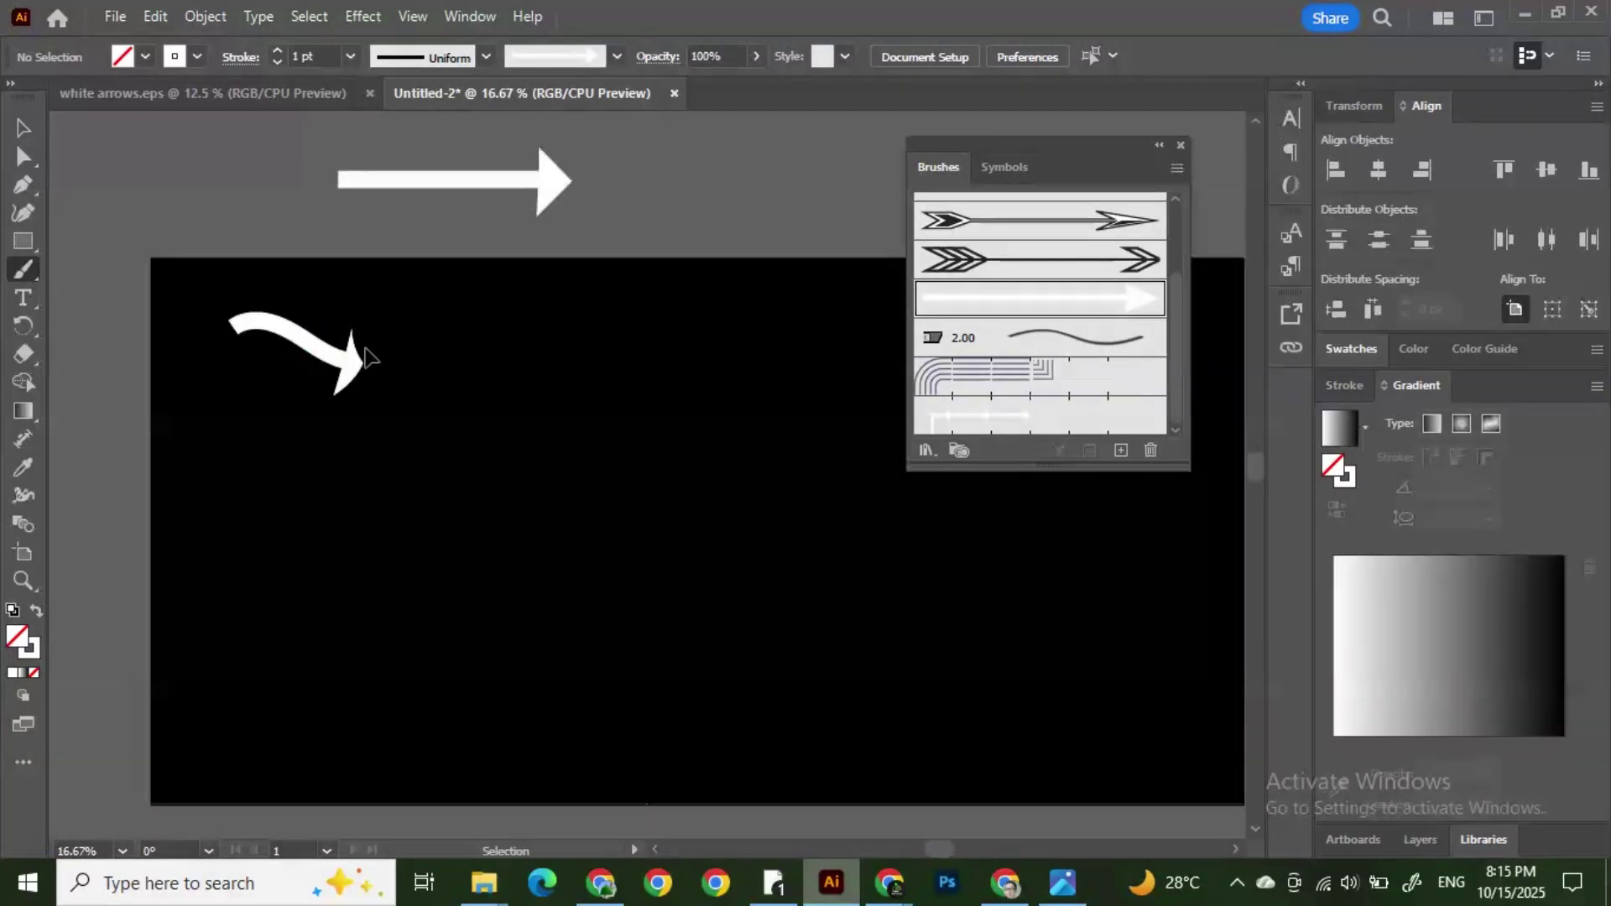
{"action": "key", "text": "ctrl+z"}
Step: Paint six curved and looping arrows across the black background with the white arrow art brush
{"action": "mouse_move", "coordinate": [216, 328]}
{"action": "left_mouse_down"}
{"action": "mouse_move", "coordinate": [326, 364]}
{"action": "mouse_move", "coordinate": [452, 337]}
{"action": "mouse_move", "coordinate": [335, 501]}
{"action": "left_mouse_up"}
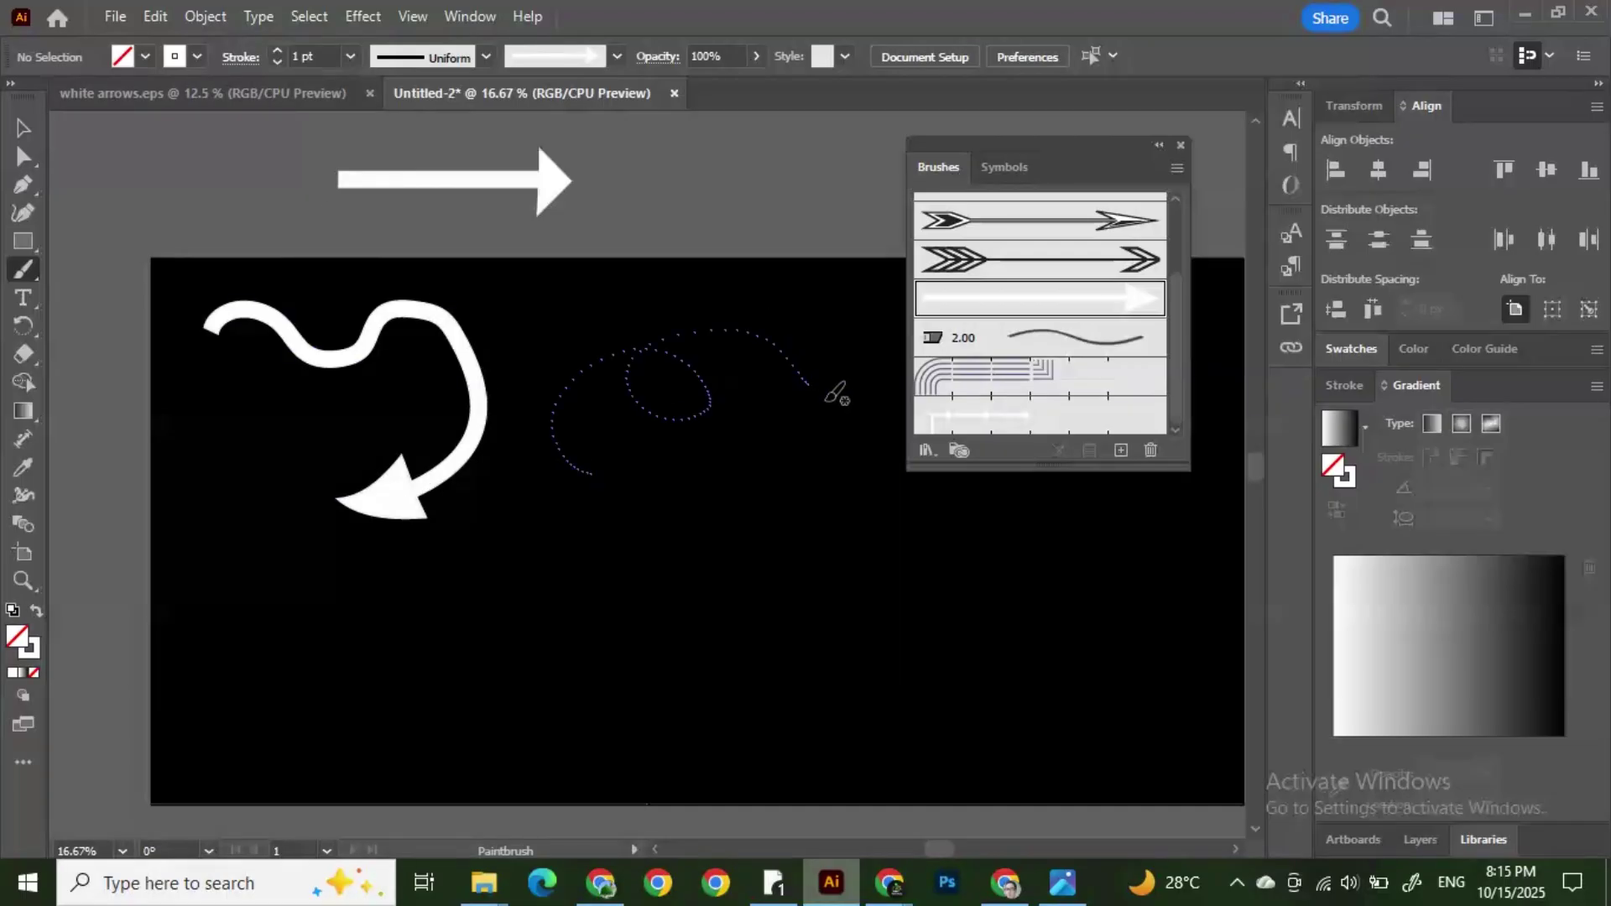
{"action": "left_click_drag", "start_coordinate": [831, 394], "coordinate": [835, 424]}
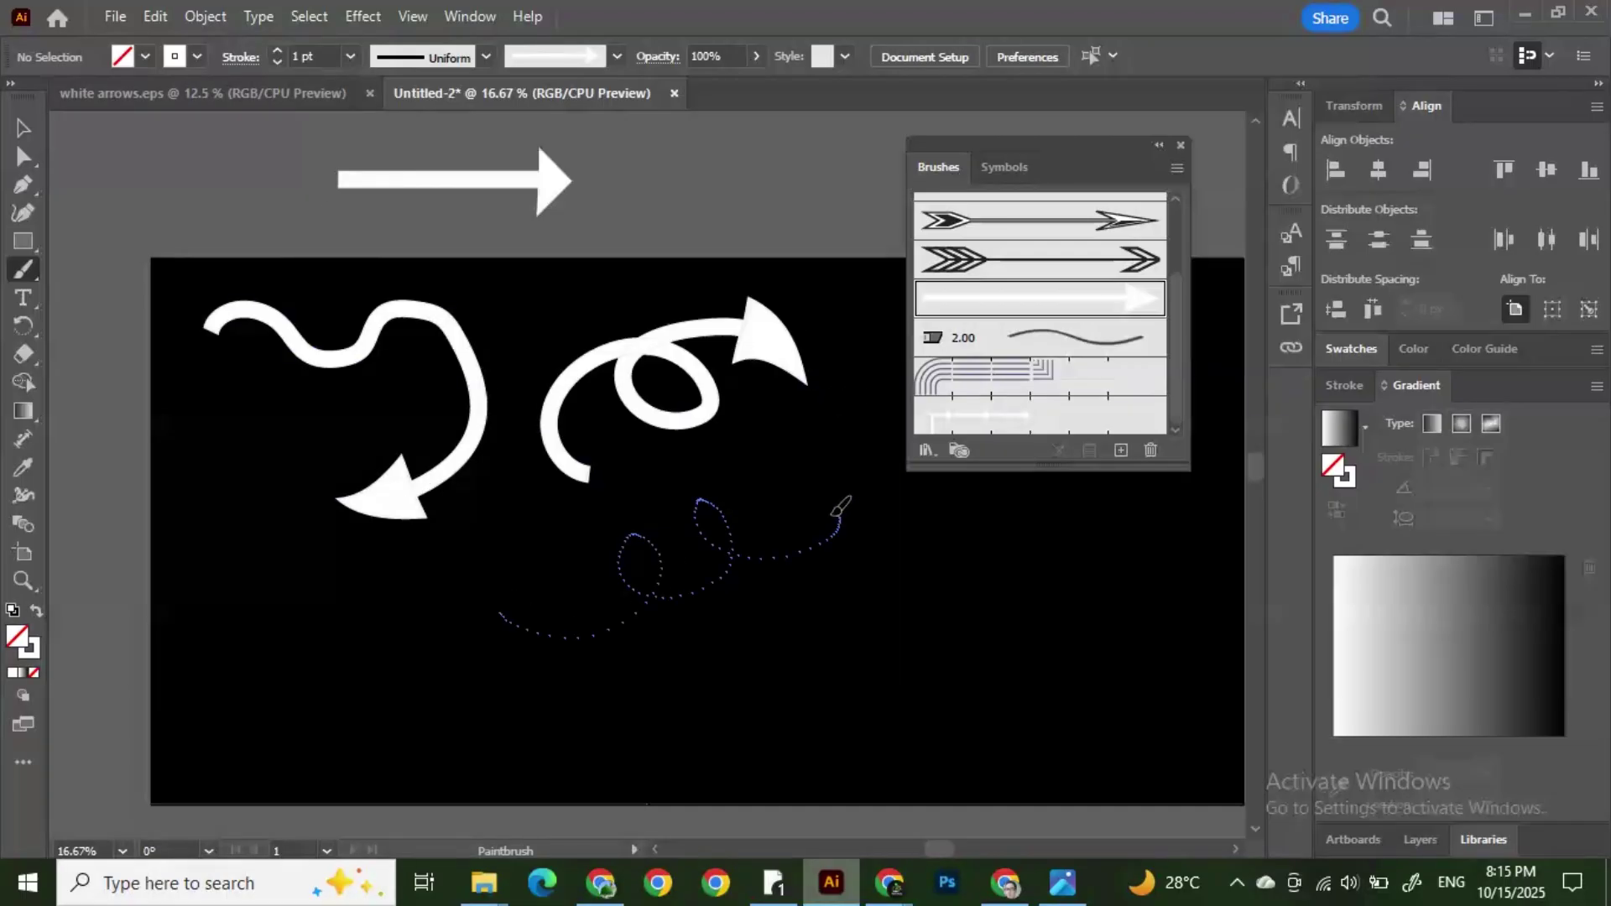
{"action": "left_click_drag", "start_coordinate": [836, 512], "coordinate": [839, 515]}
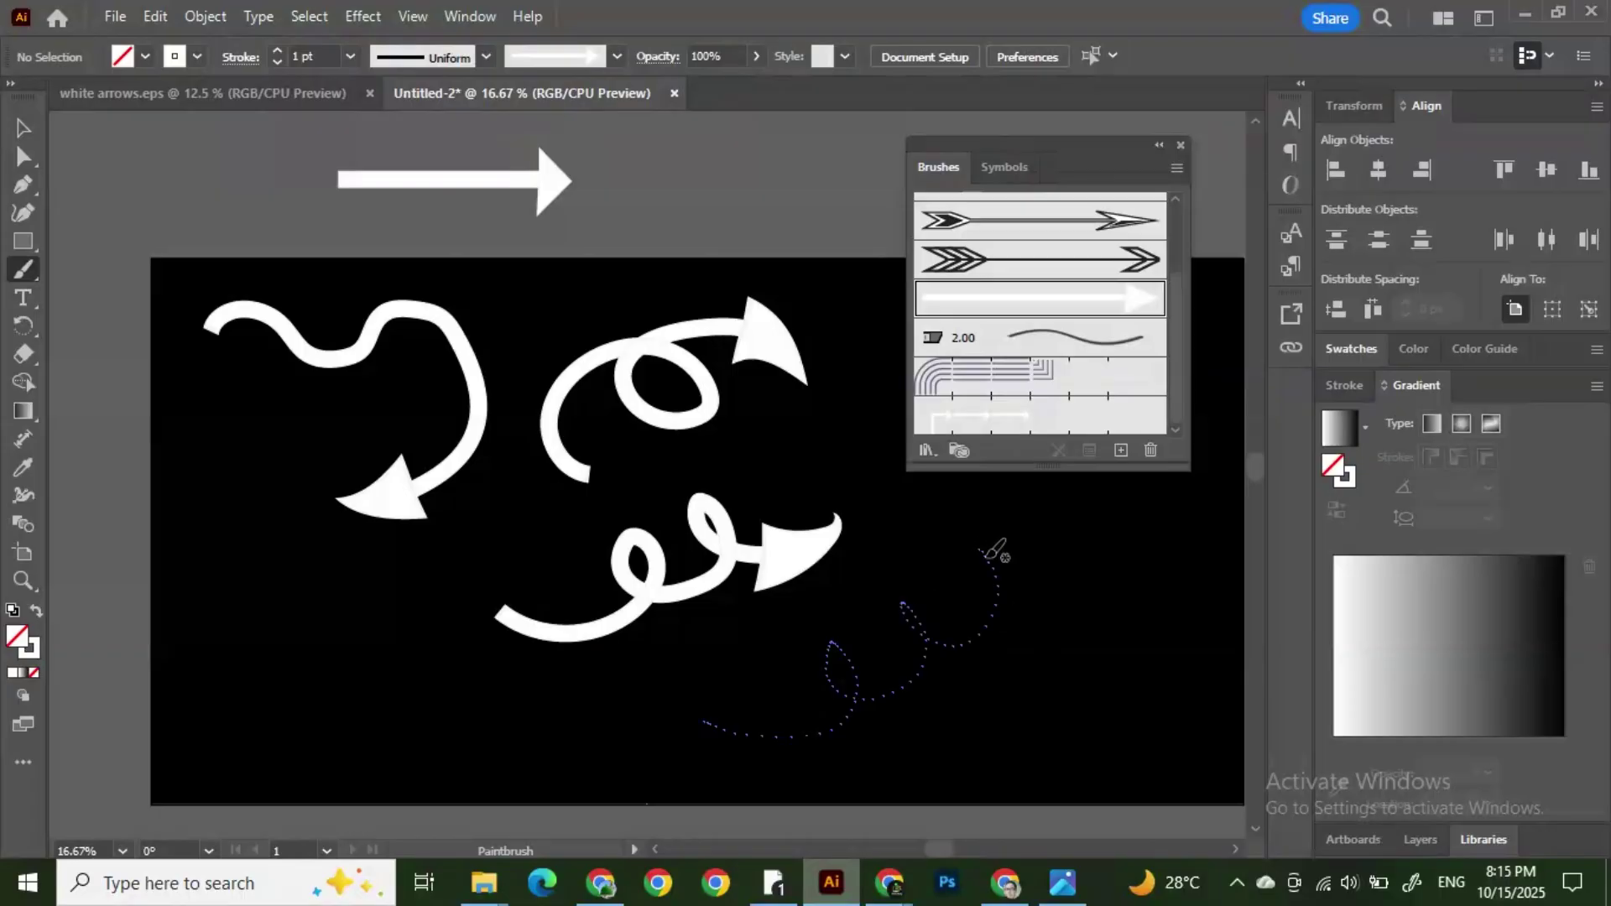
{"action": "left_click_drag", "start_coordinate": [983, 554], "coordinate": [985, 554]}
{"action": "mouse_move", "coordinate": [290, 409]}
{"action": "left_mouse_down"}
{"action": "mouse_move", "coordinate": [252, 443]}
{"action": "mouse_move", "coordinate": [290, 554]}
{"action": "left_mouse_up"}
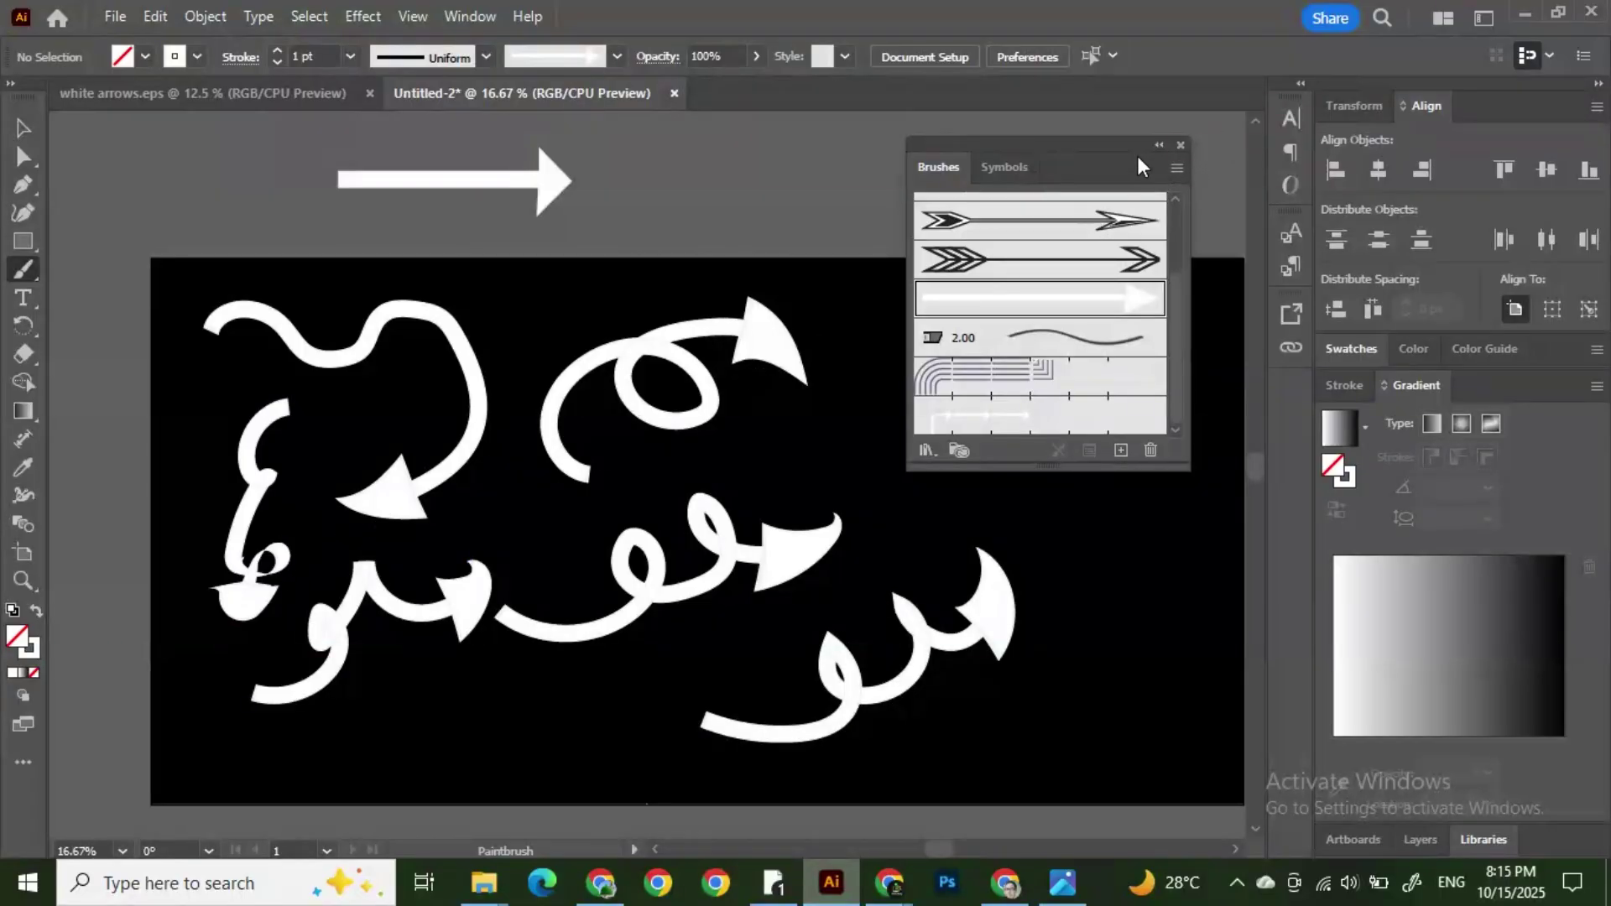
Step: Delete all the painted white arrows together with the source arrow above the artboard
{"action": "key", "text": "ctrl+a"}
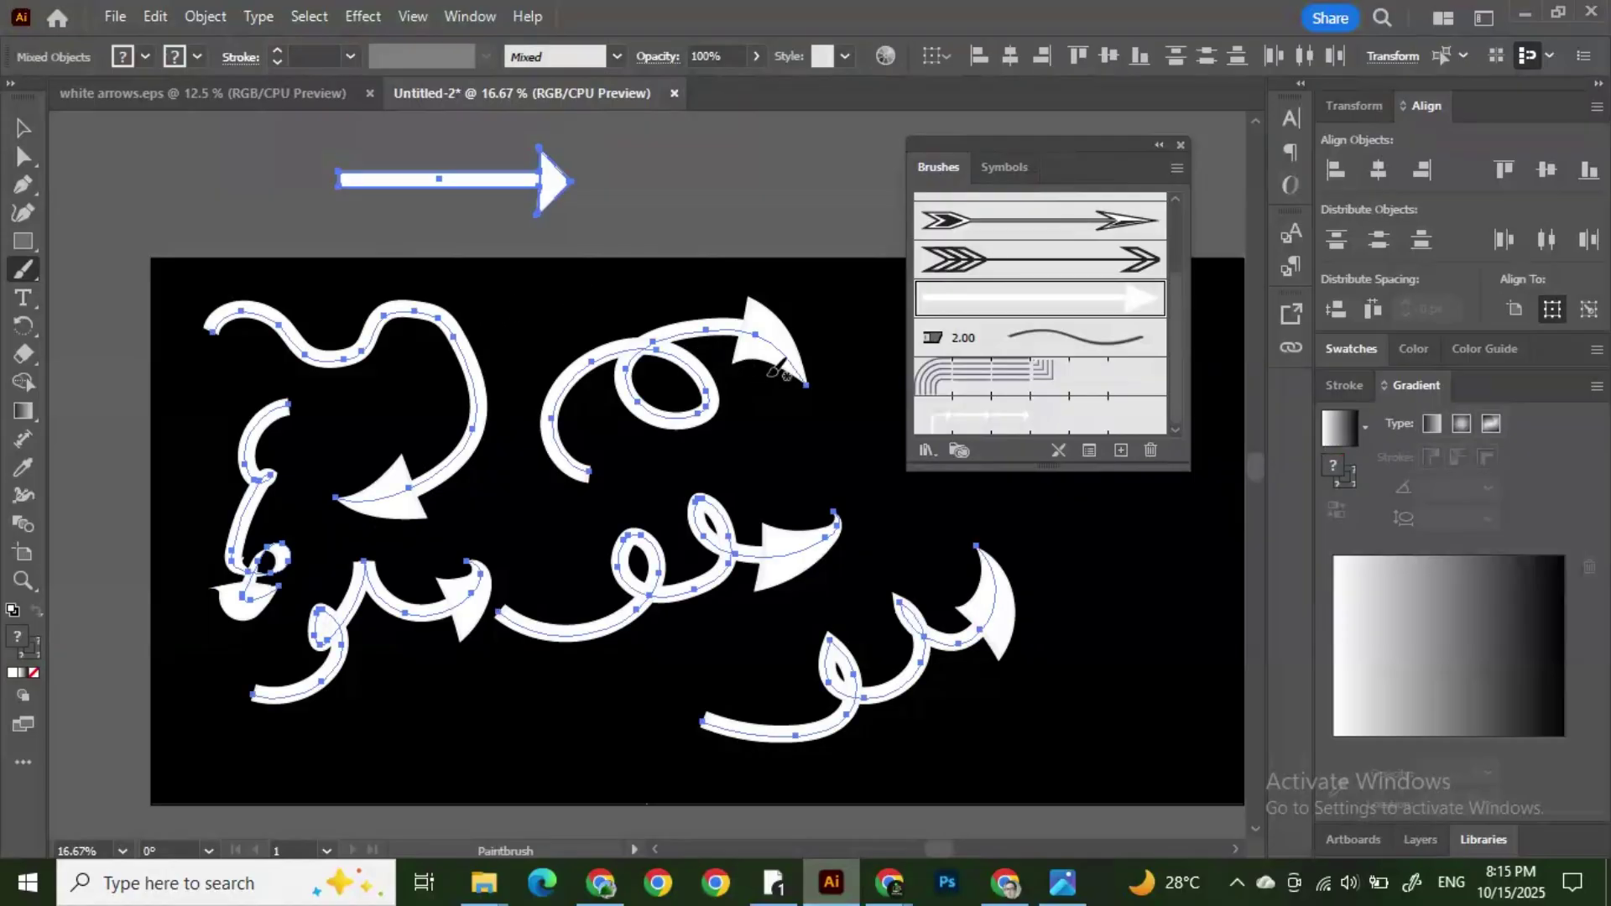
{"action": "key", "text": "Delete"}
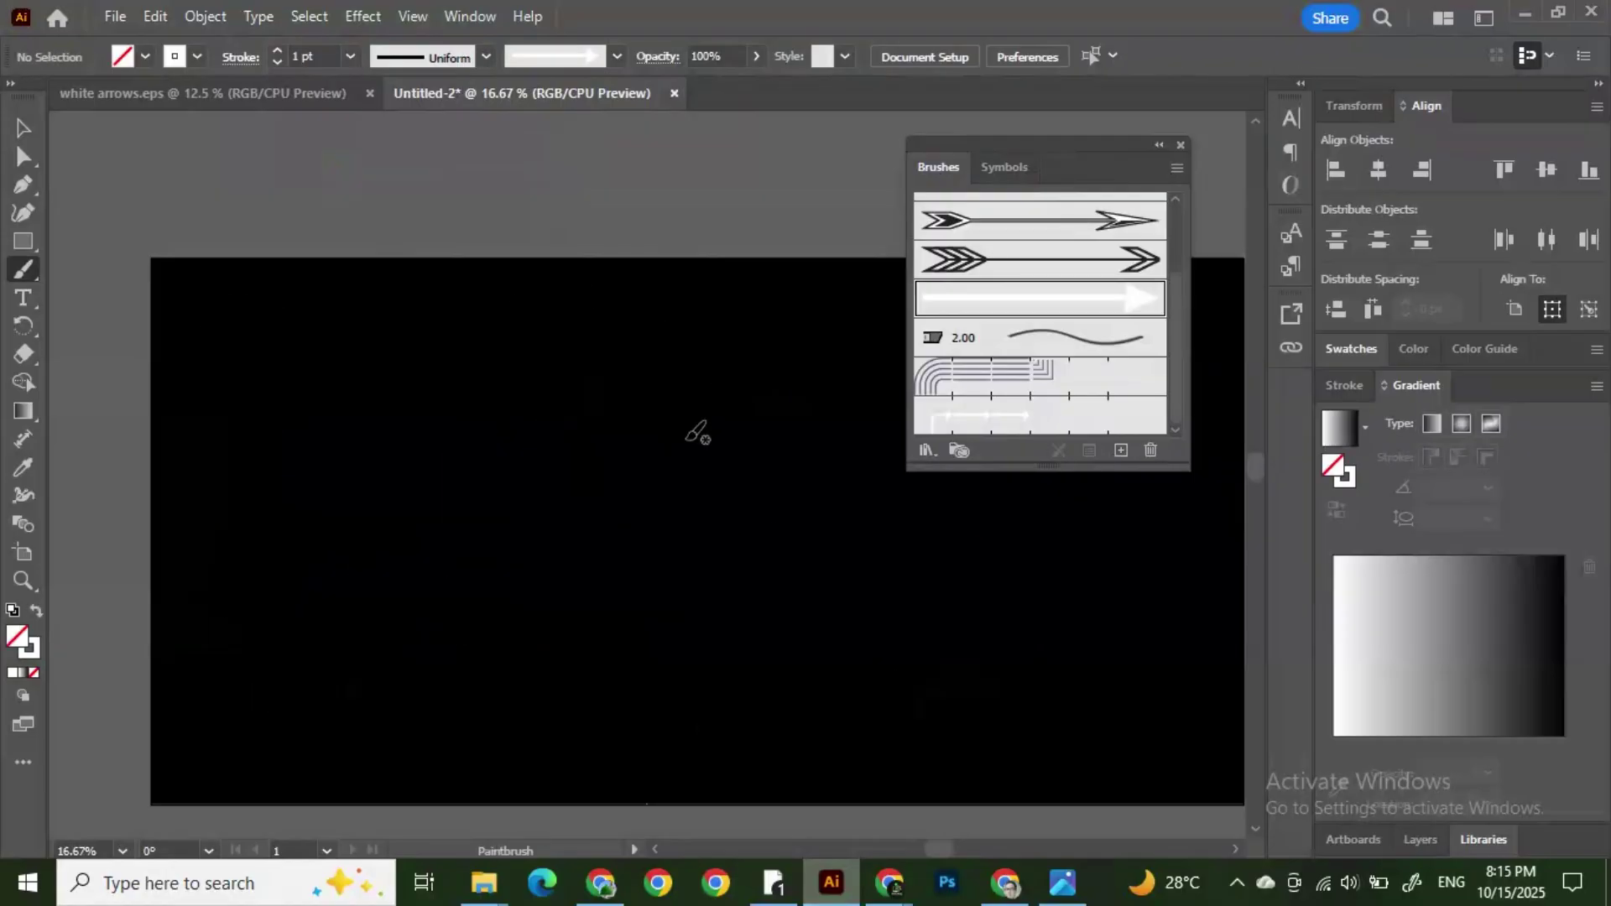
{"action": "left_click", "coordinate": [33, 130]}
Step: Open the GOLDEN CELEBRATON JPG image from the psd files folder
{"action": "left_click", "coordinate": [119, 17]}
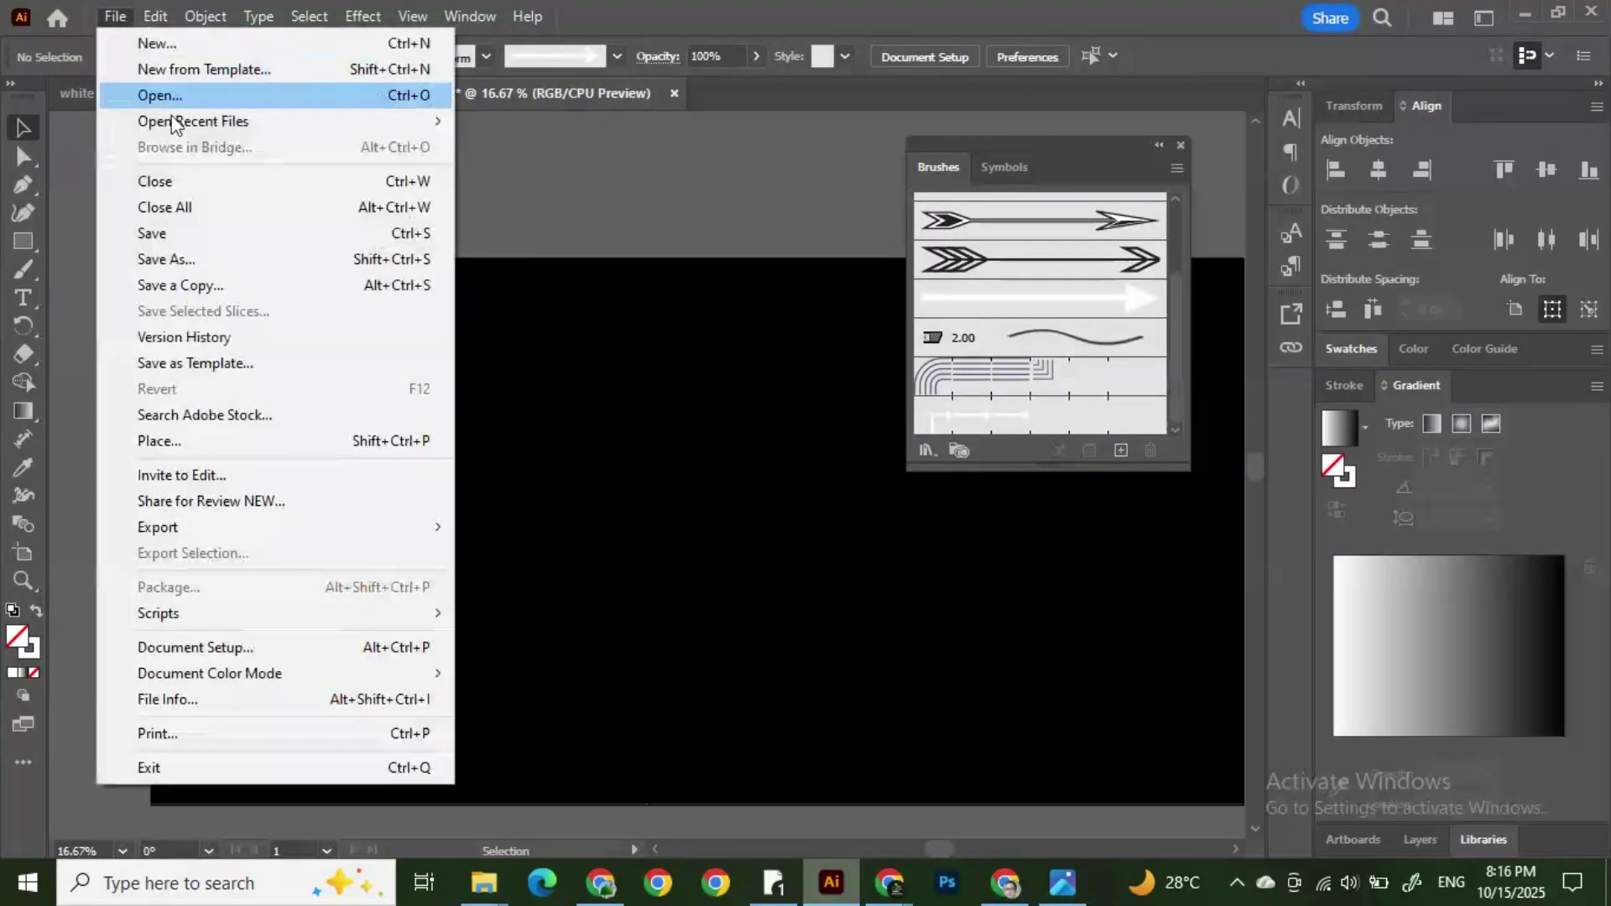
{"action": "left_click", "coordinate": [160, 90]}
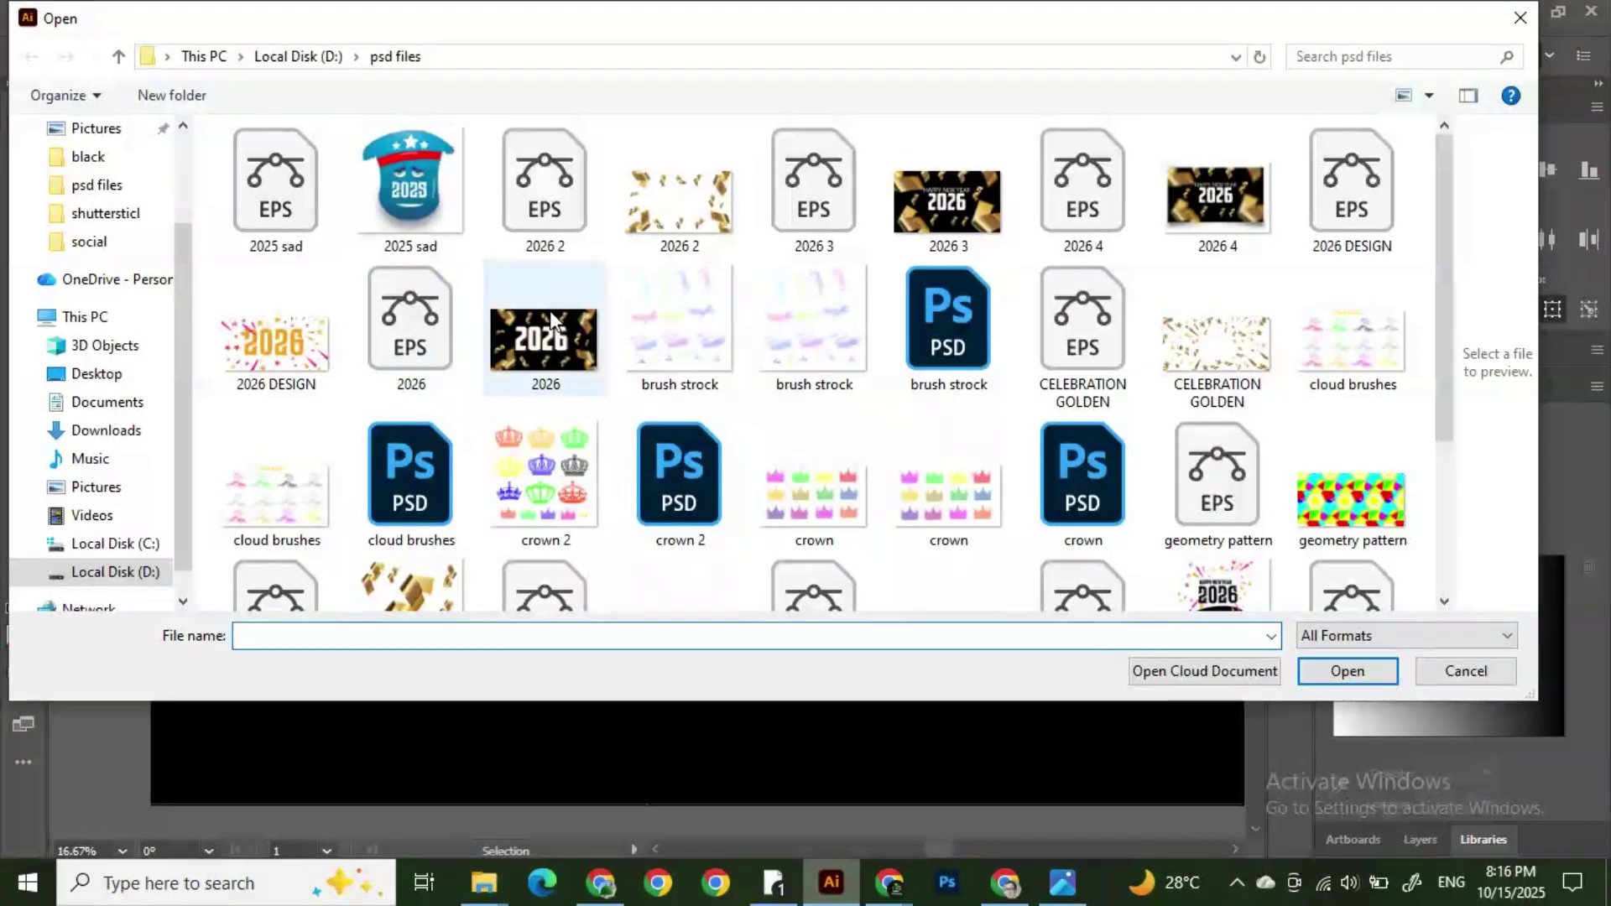
{"action": "scroll", "coordinate": [797, 361], "scroll_direction": "down", "scroll_amount": 2}
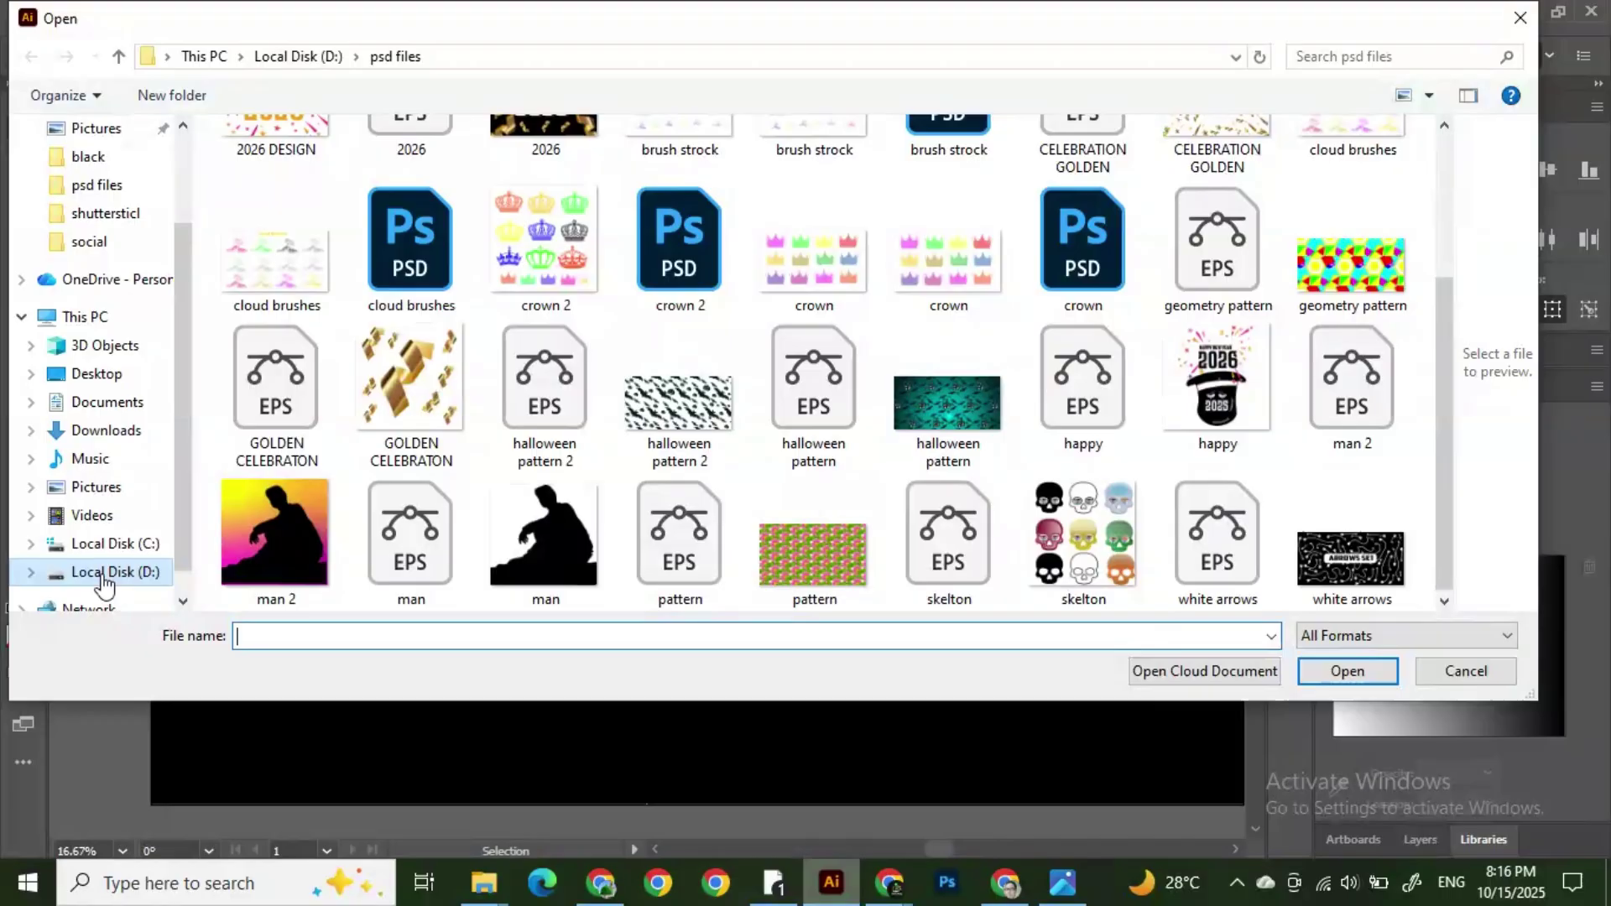
{"action": "left_click", "coordinate": [424, 374]}
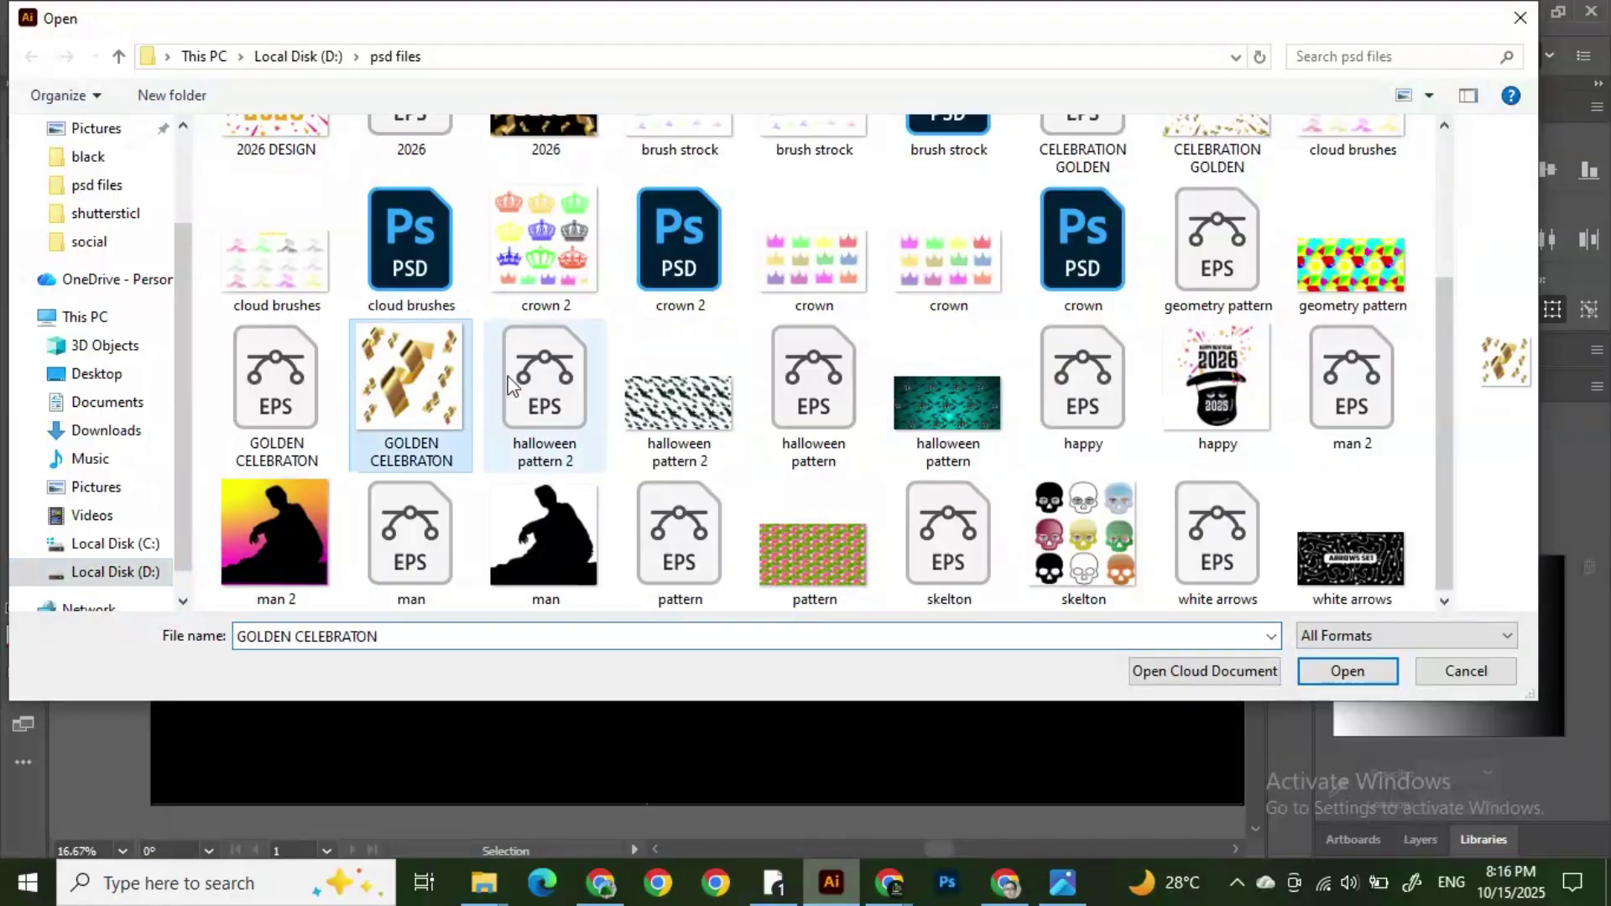
{"action": "left_click", "coordinate": [1324, 670]}
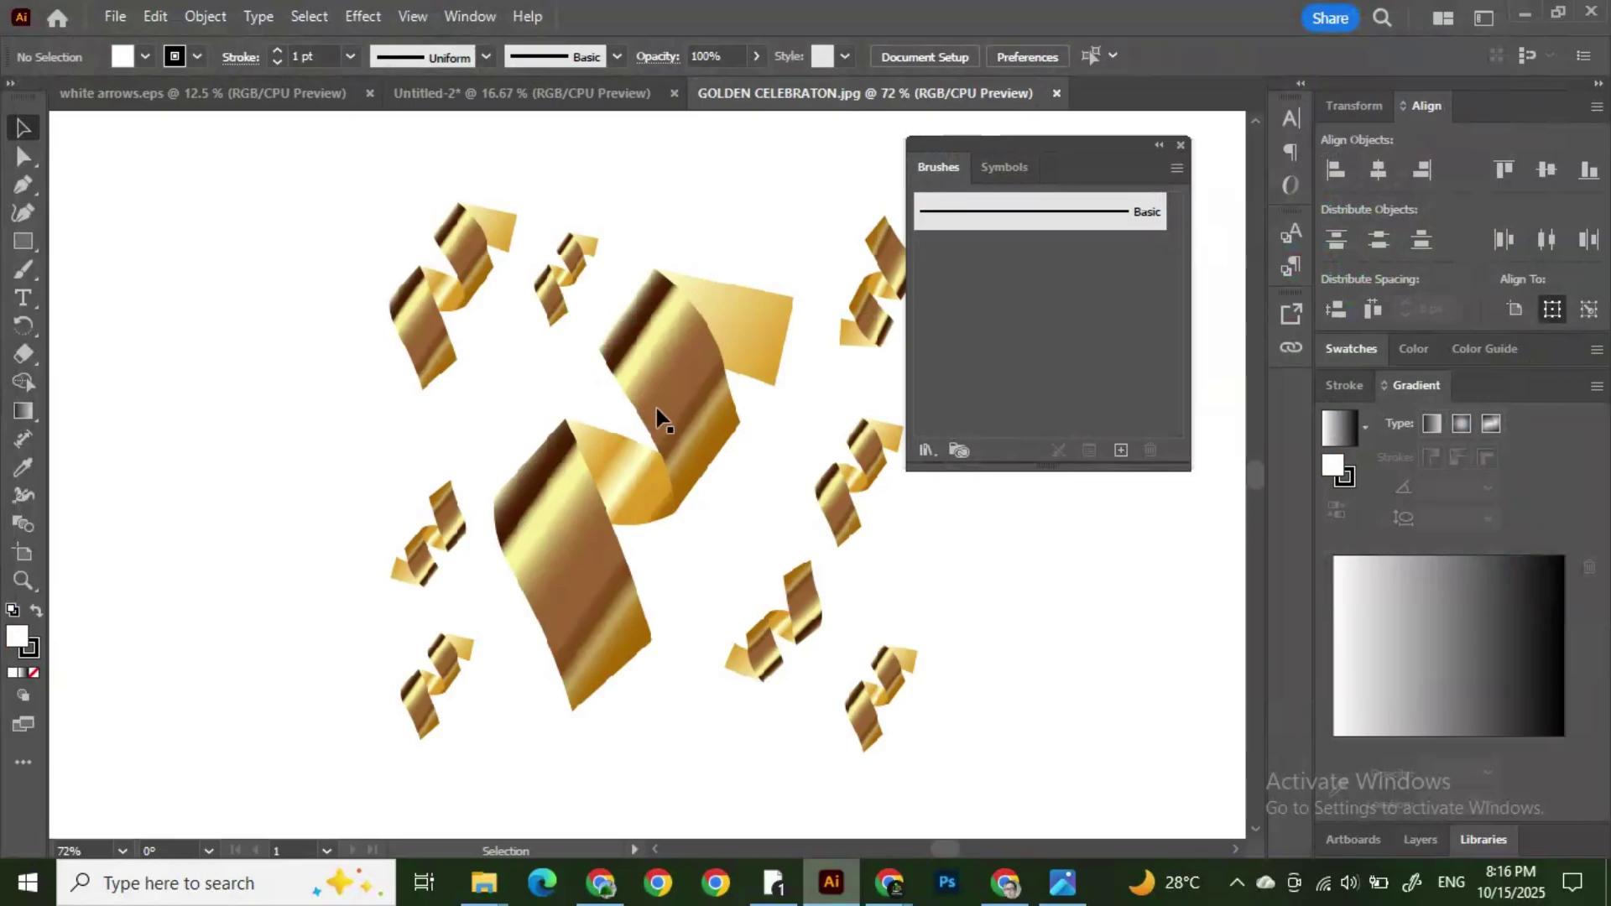
Step: Enlarge the gold ribbon image proportionally around the middle of its artboard and keep it selected
{"action": "key", "text": "ctrl+0"}
{"action": "left_click", "coordinate": [669, 445]}
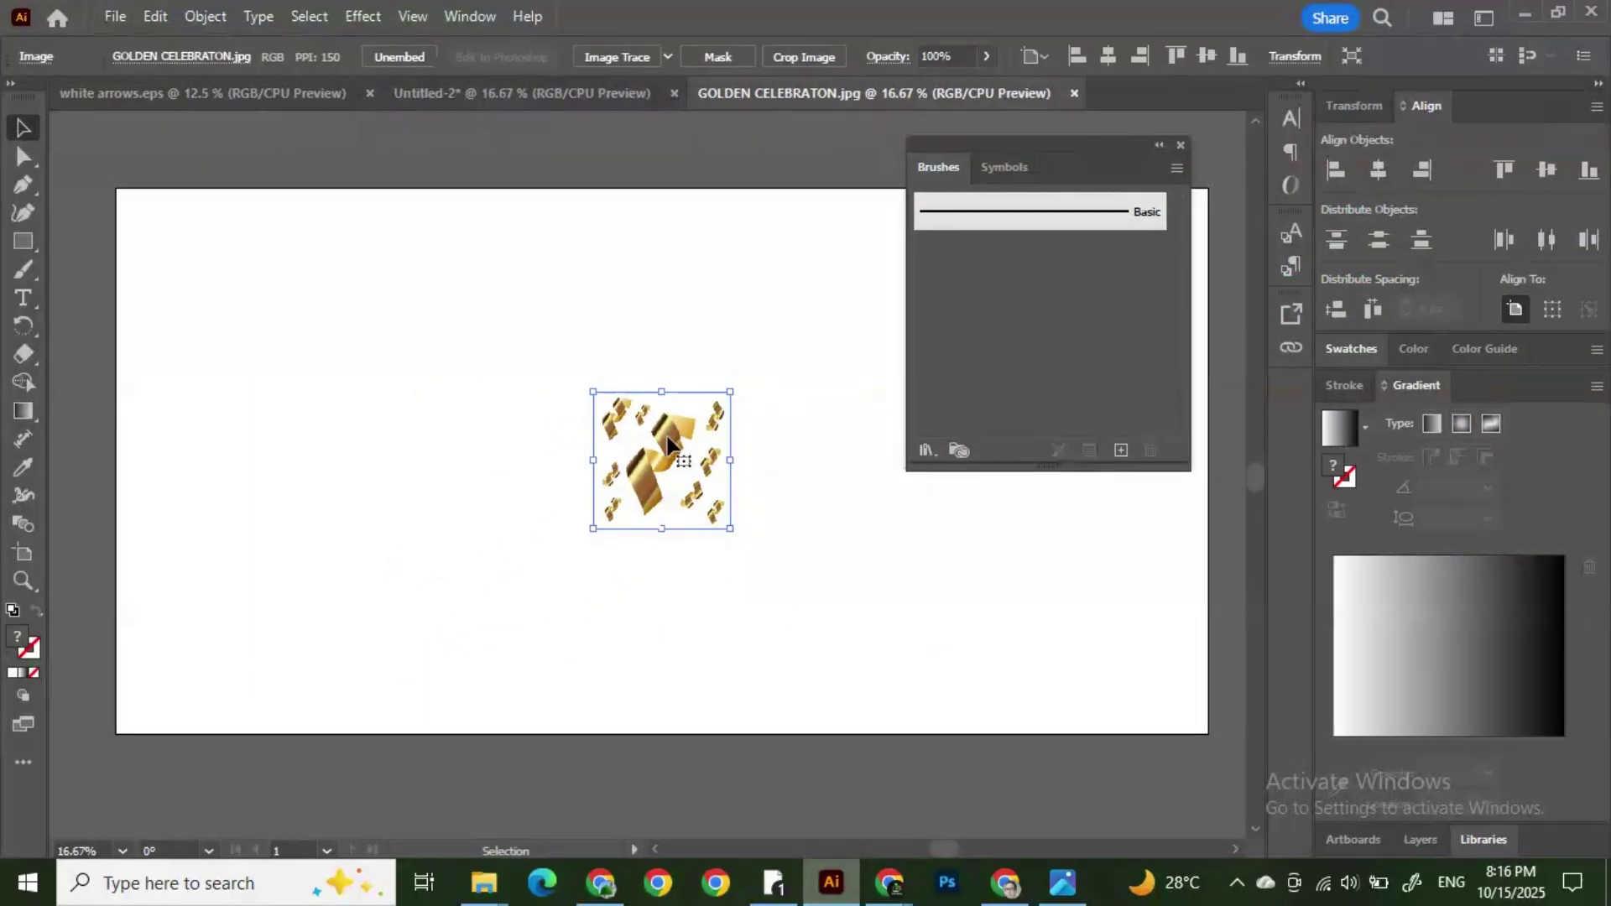
{"action": "left_click_drag", "start_coordinate": [594, 392], "coordinate": [403, 281]}
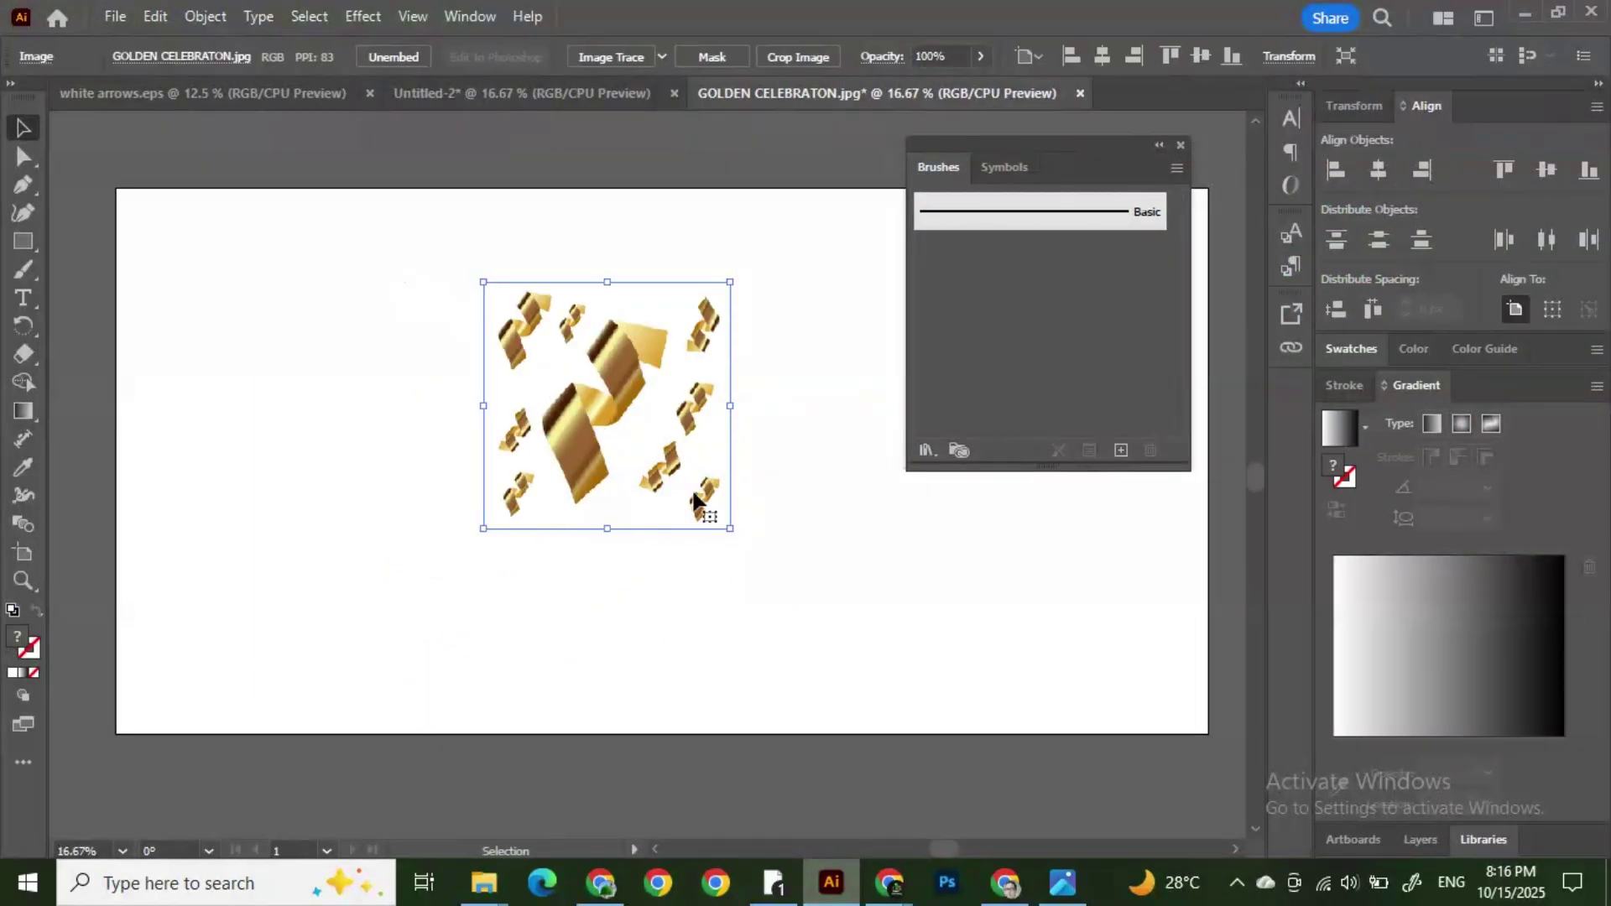
{"action": "left_click_drag", "start_coordinate": [722, 529], "coordinate": [830, 628]}
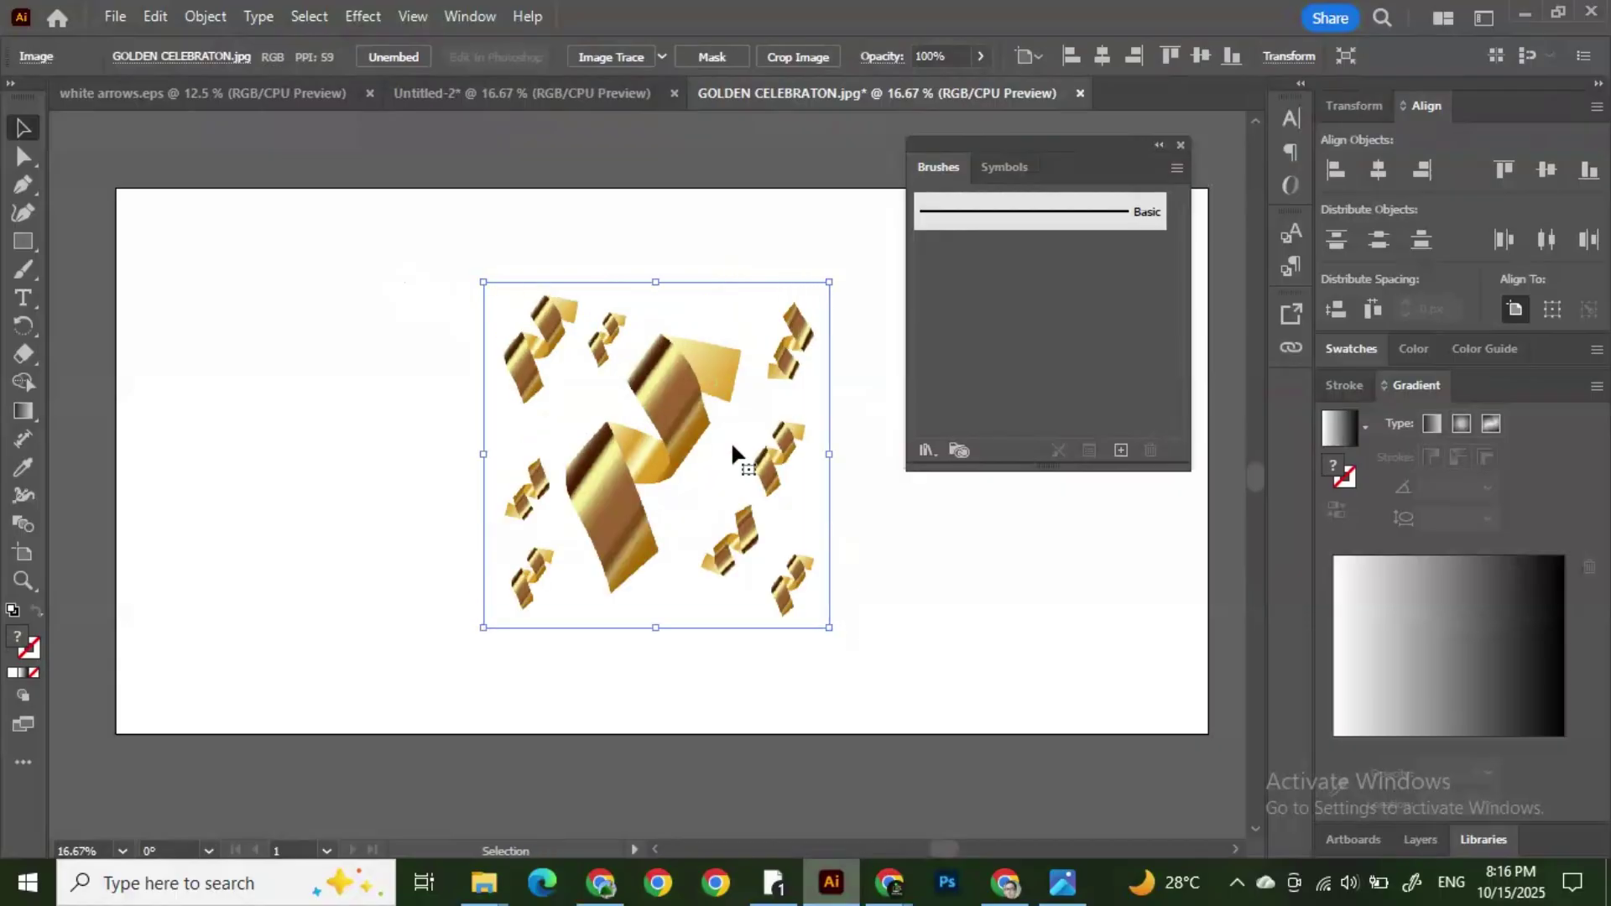
{"action": "left_click", "coordinate": [981, 569]}
{"action": "left_click", "coordinate": [668, 432]}
{"action": "right_click", "coordinate": [667, 432]}
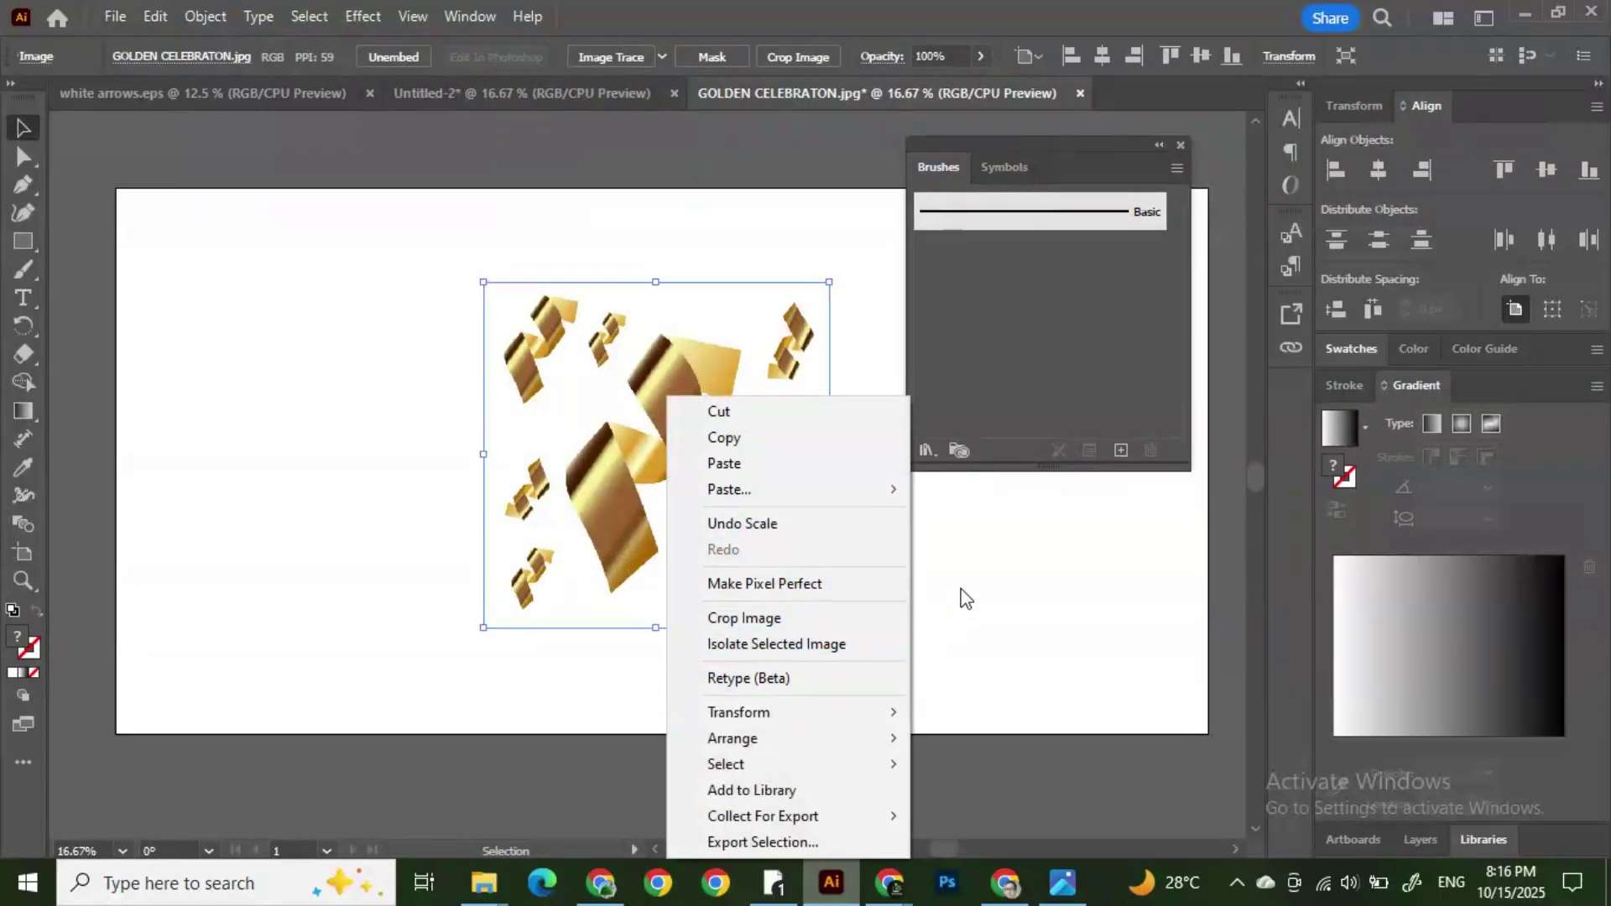
{"action": "left_click", "coordinate": [965, 598]}
{"action": "left_click", "coordinate": [709, 424]}
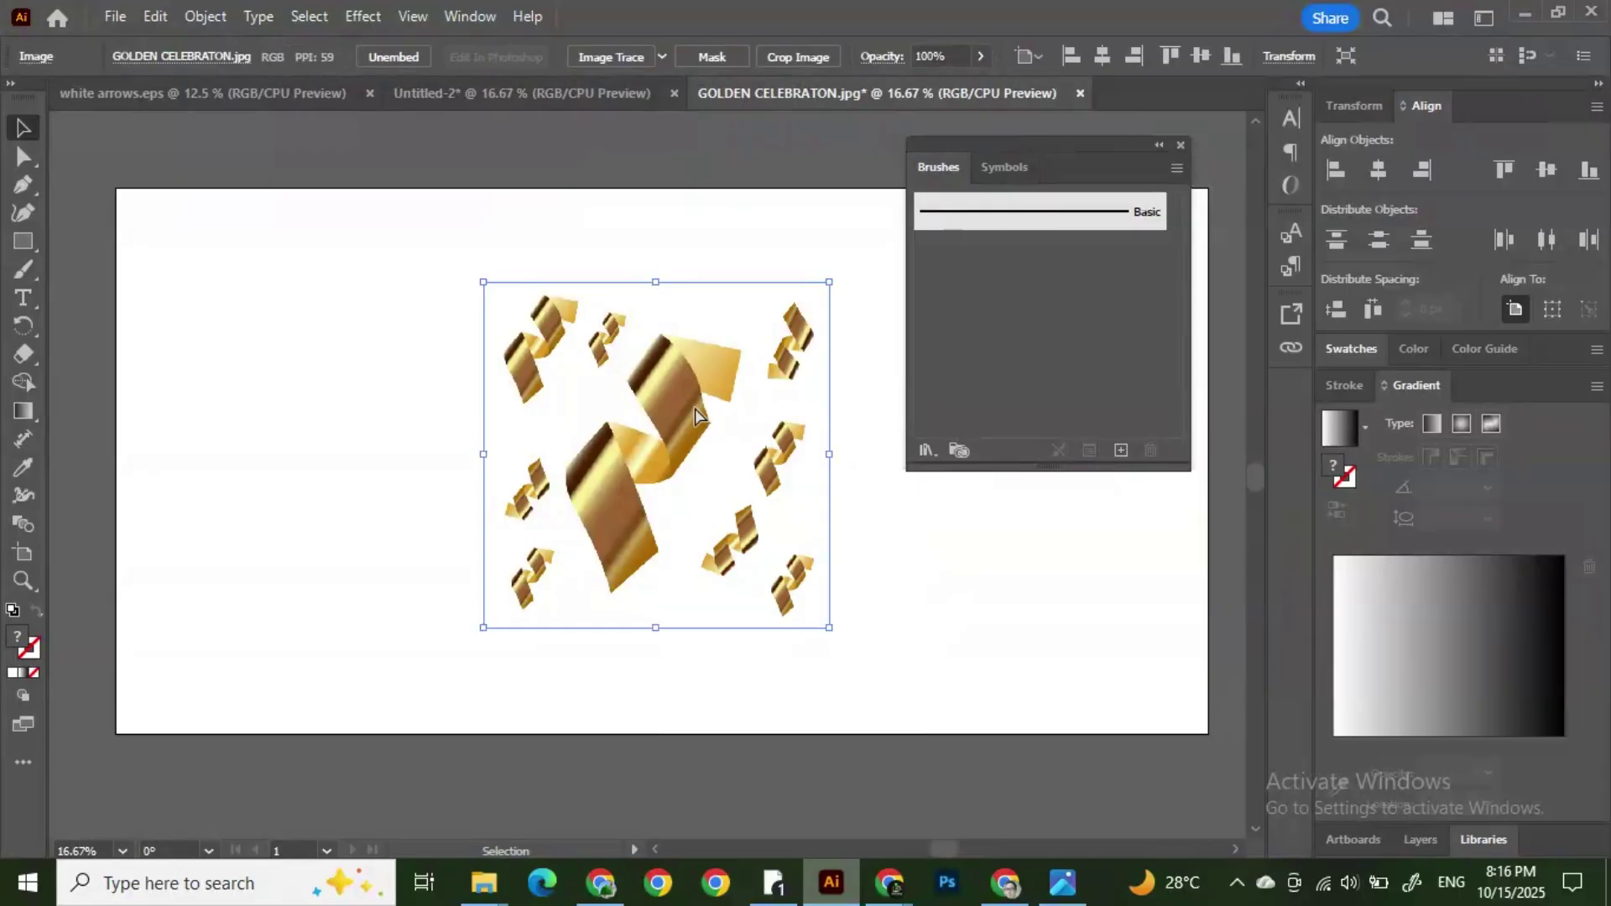
Step: Copy the gold ribbon image into the Untitled-2 document and place it over the black background
{"action": "left_click", "coordinate": [305, 96]}
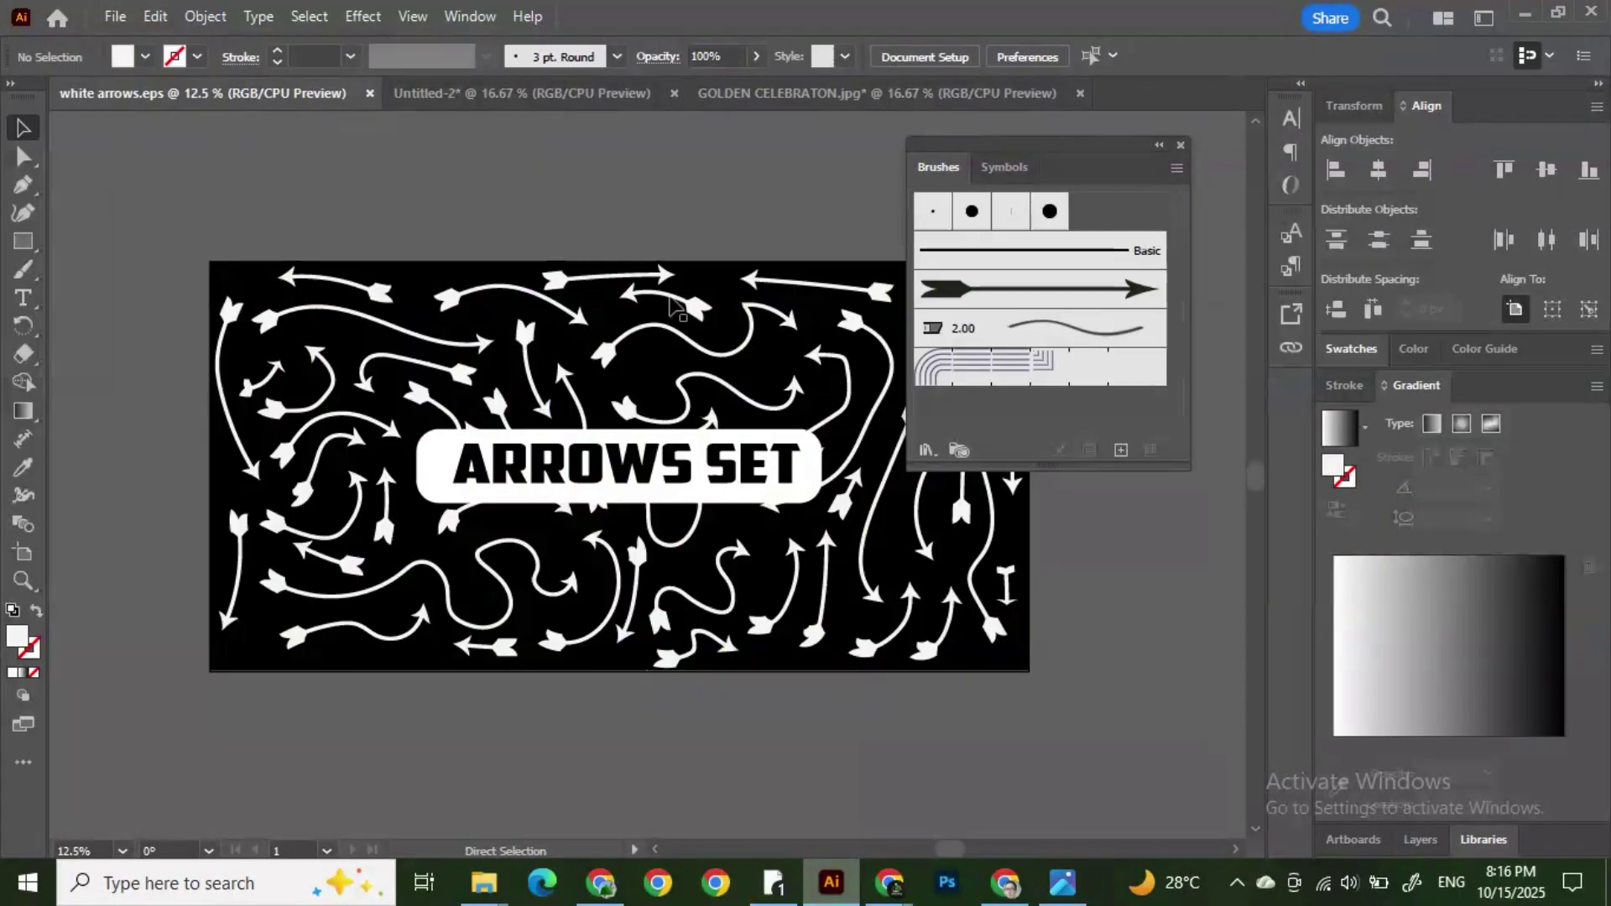
{"action": "left_click", "coordinate": [478, 96]}
{"action": "left_click", "coordinate": [625, 486]}
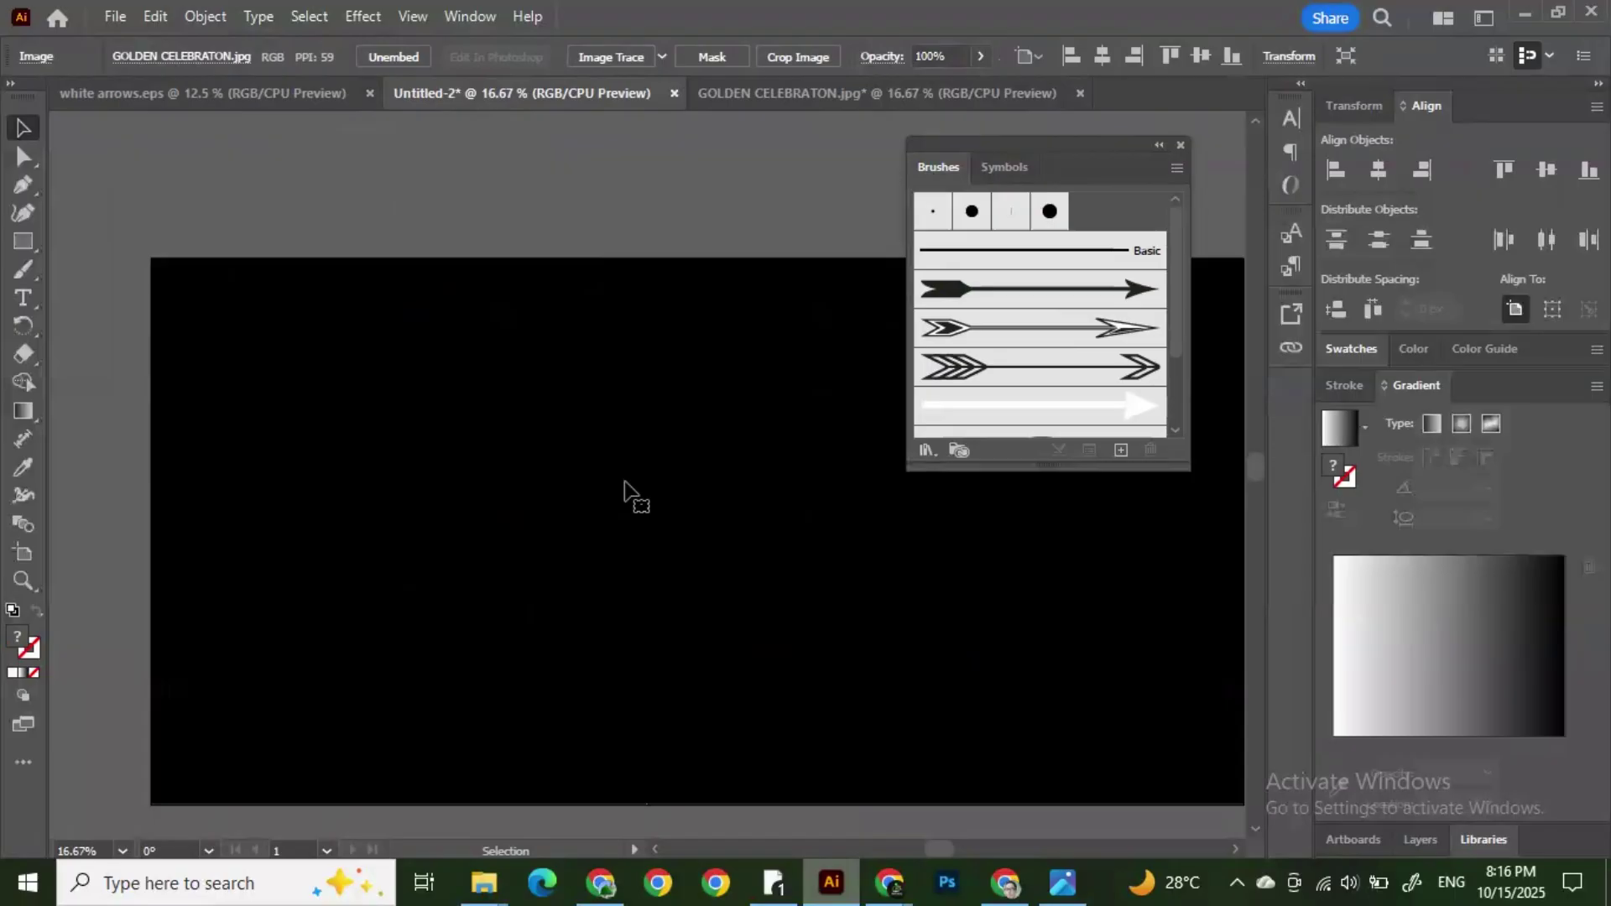
{"action": "key", "text": "ctrl+v"}
{"action": "left_click_drag", "start_coordinate": [538, 361], "coordinate": [485, 364]}
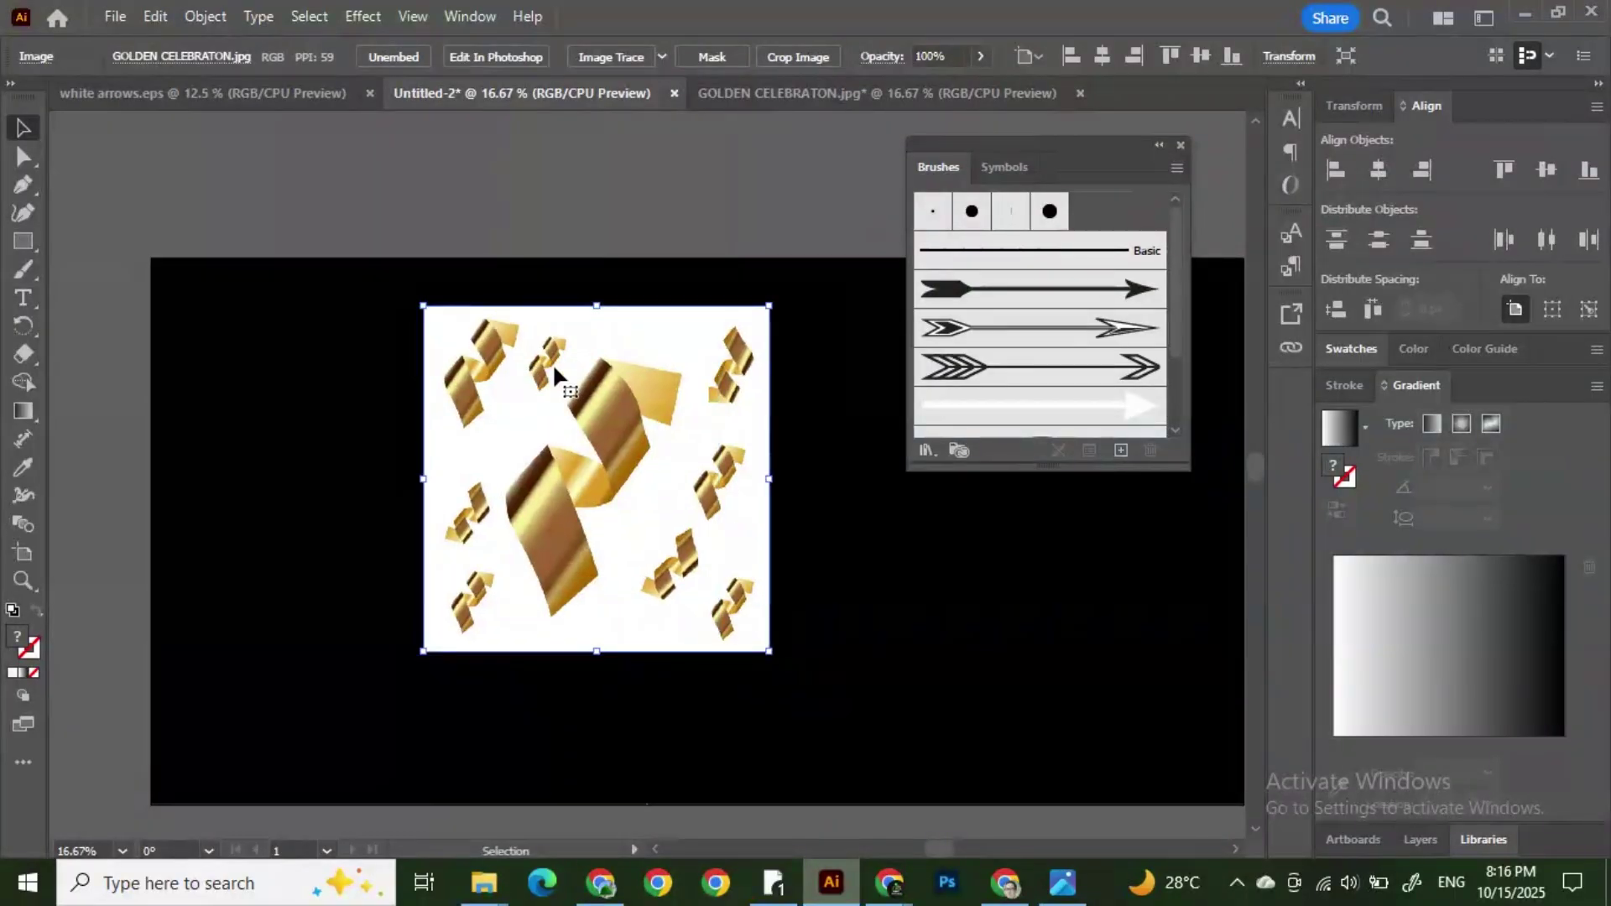
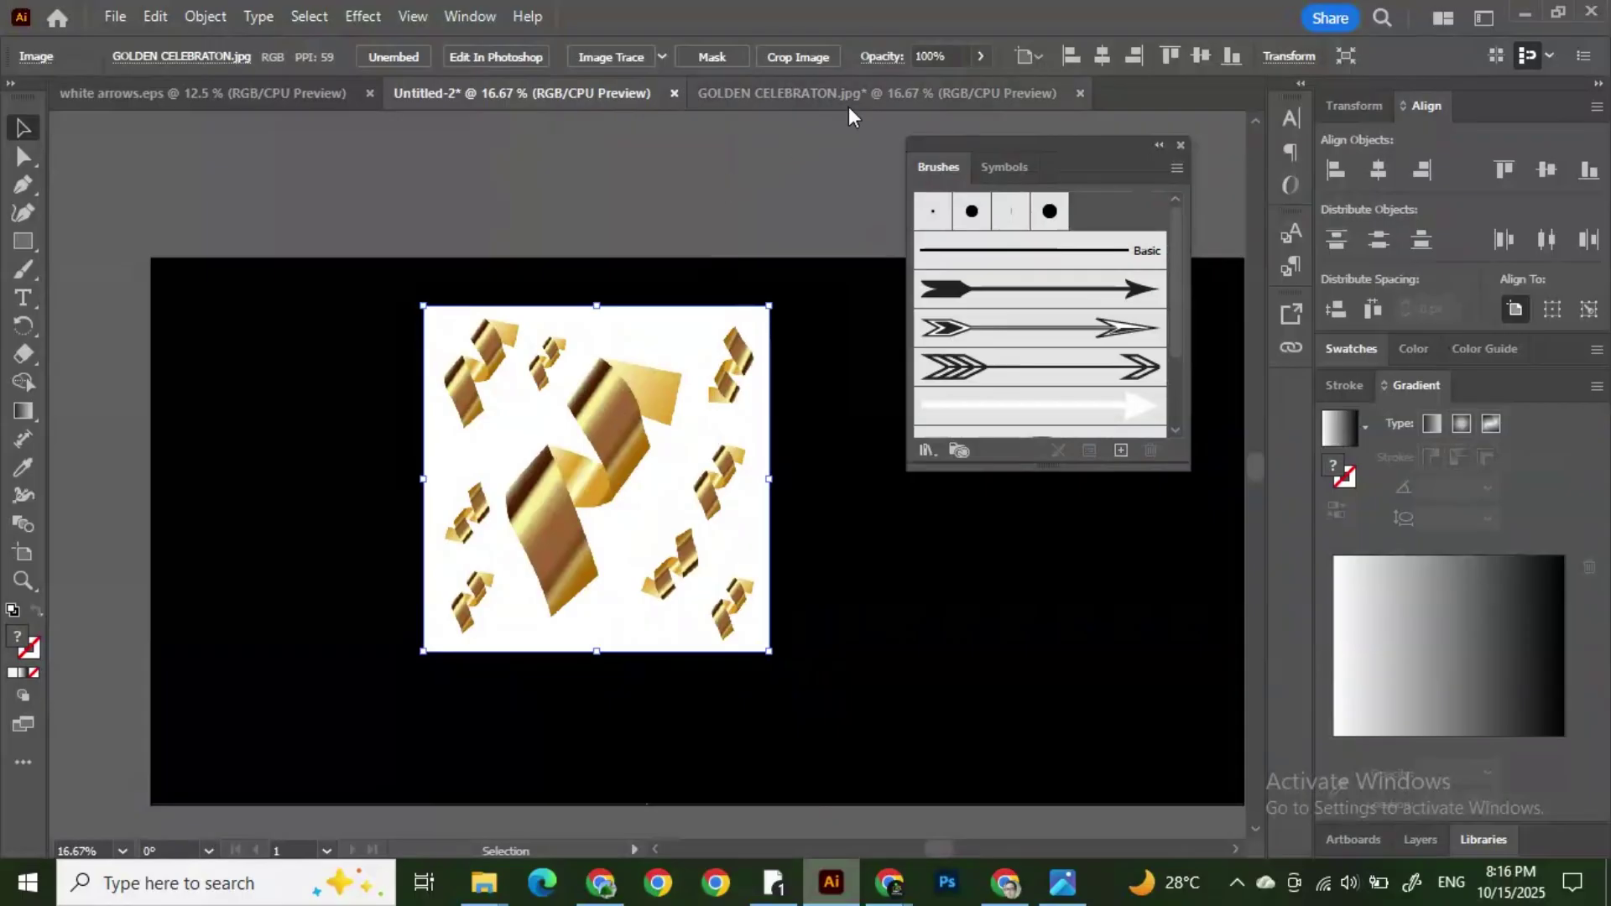
Step: Close the GOLDEN CELEBRATON.jpg document without saving and delete the image pasted in Untitled-2
{"action": "left_click", "coordinate": [965, 96]}
{"action": "left_click", "coordinate": [1080, 93]}
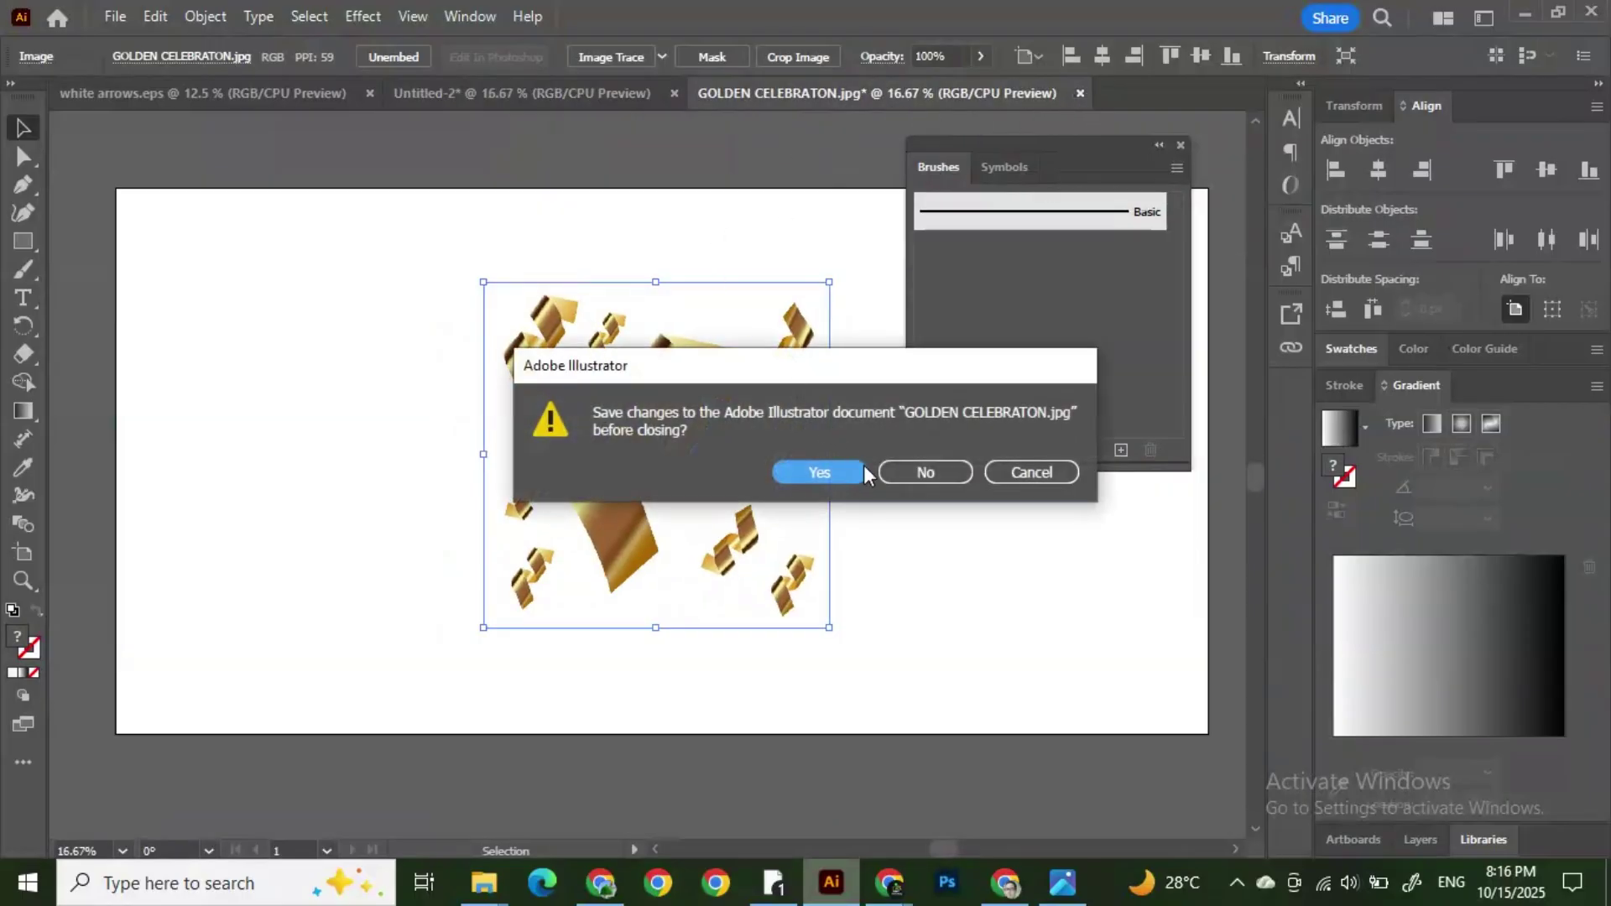
{"action": "left_click", "coordinate": [924, 471]}
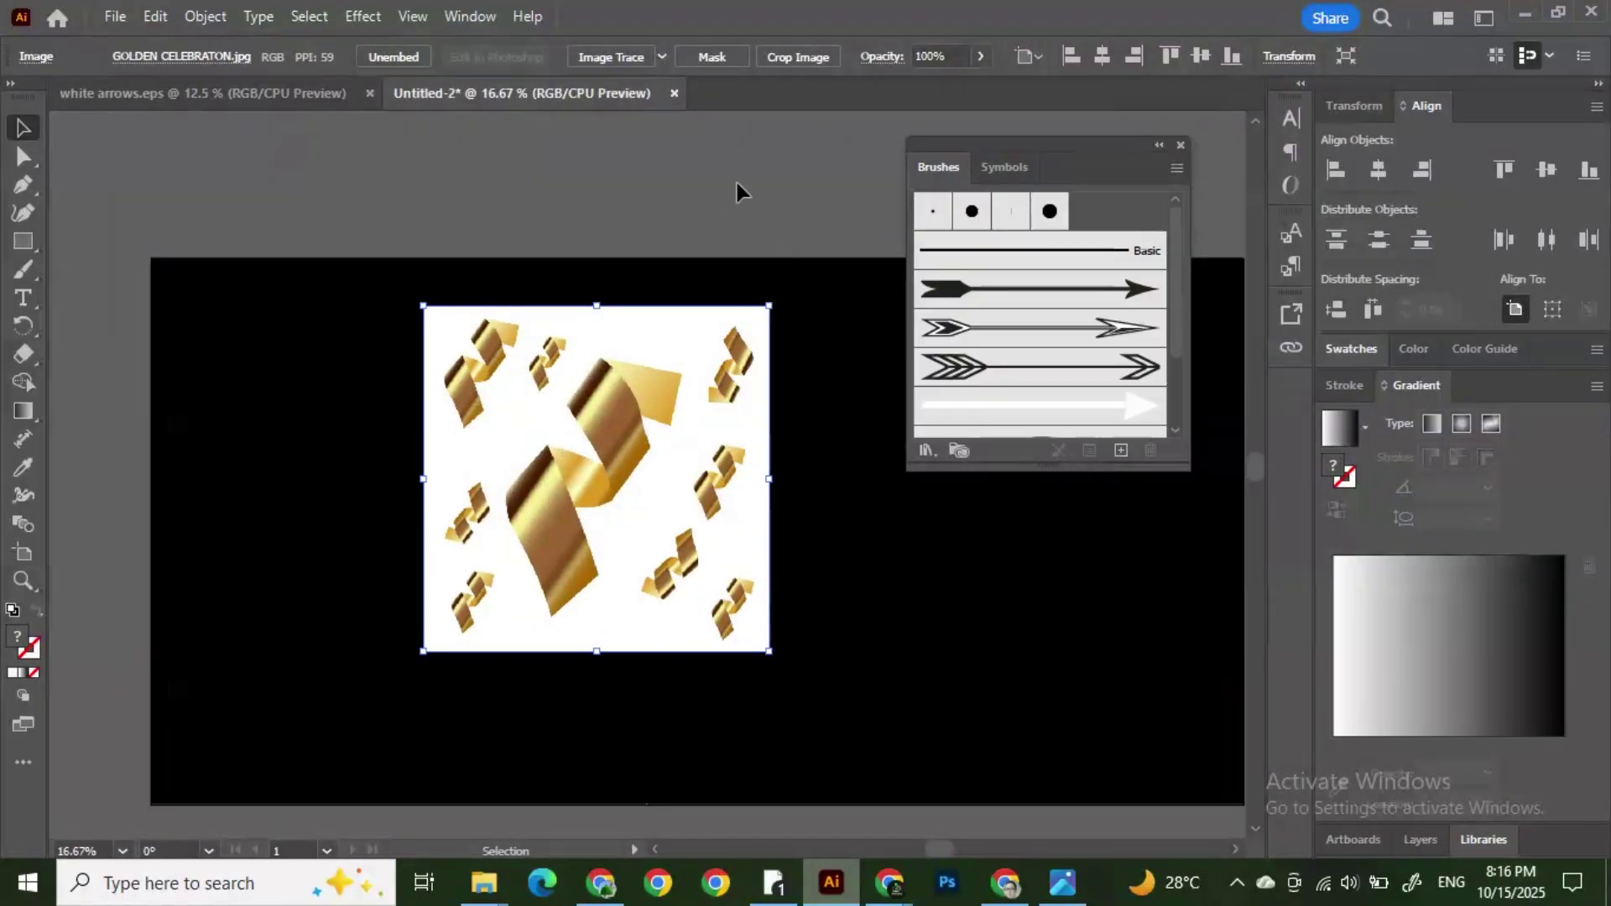
{"action": "left_click", "coordinate": [321, 98]}
{"action": "left_click", "coordinate": [476, 94]}
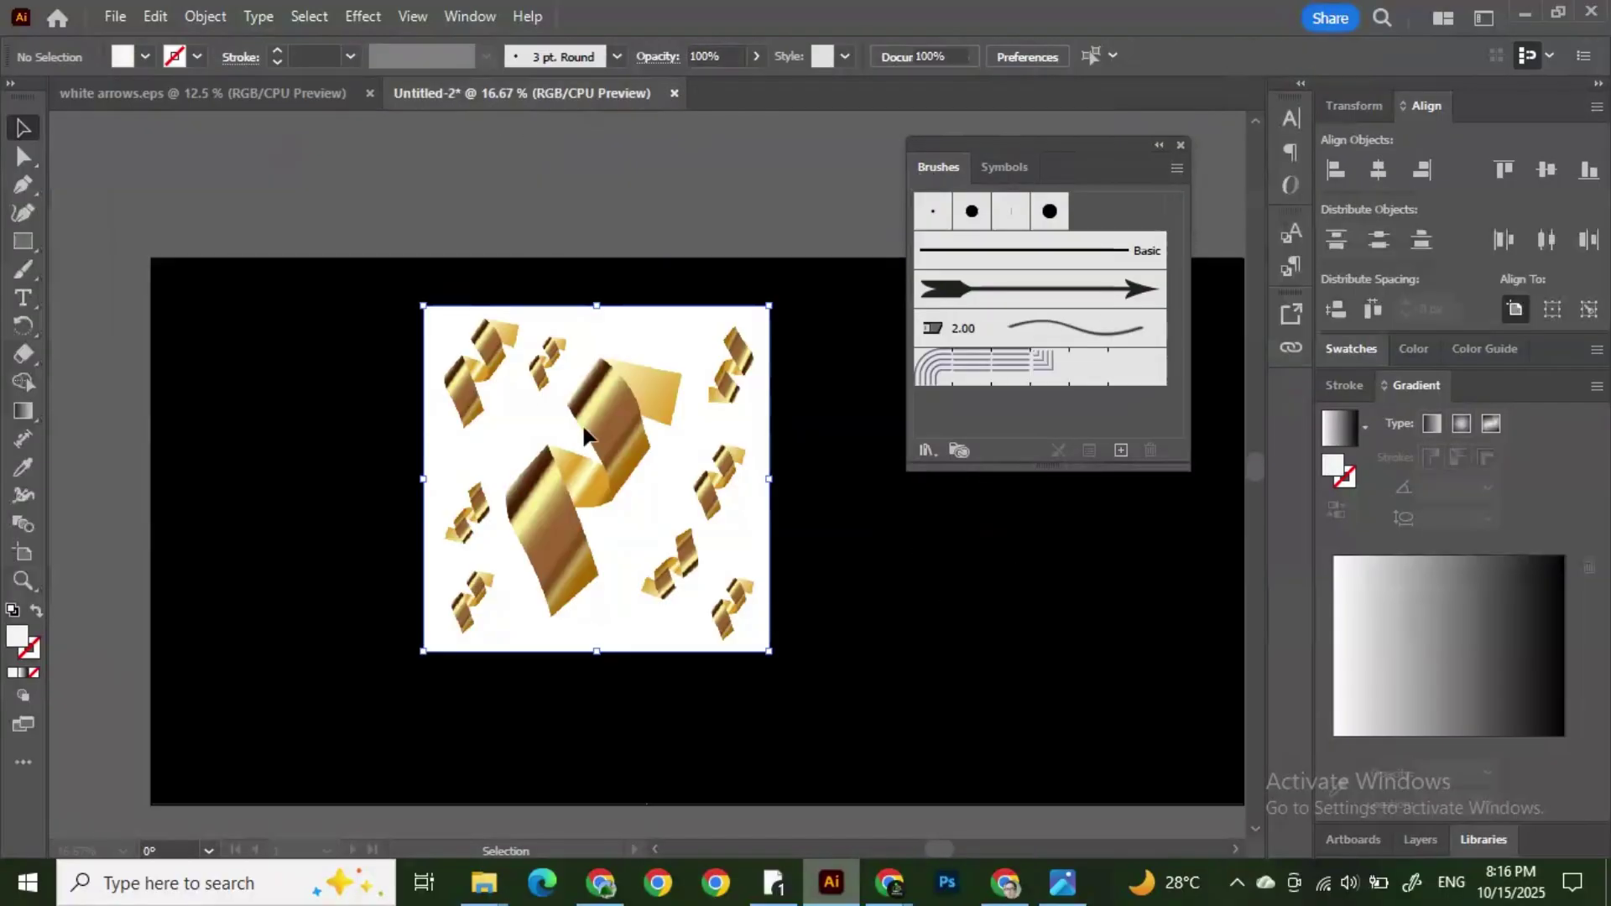
{"action": "key", "text": "Delete"}
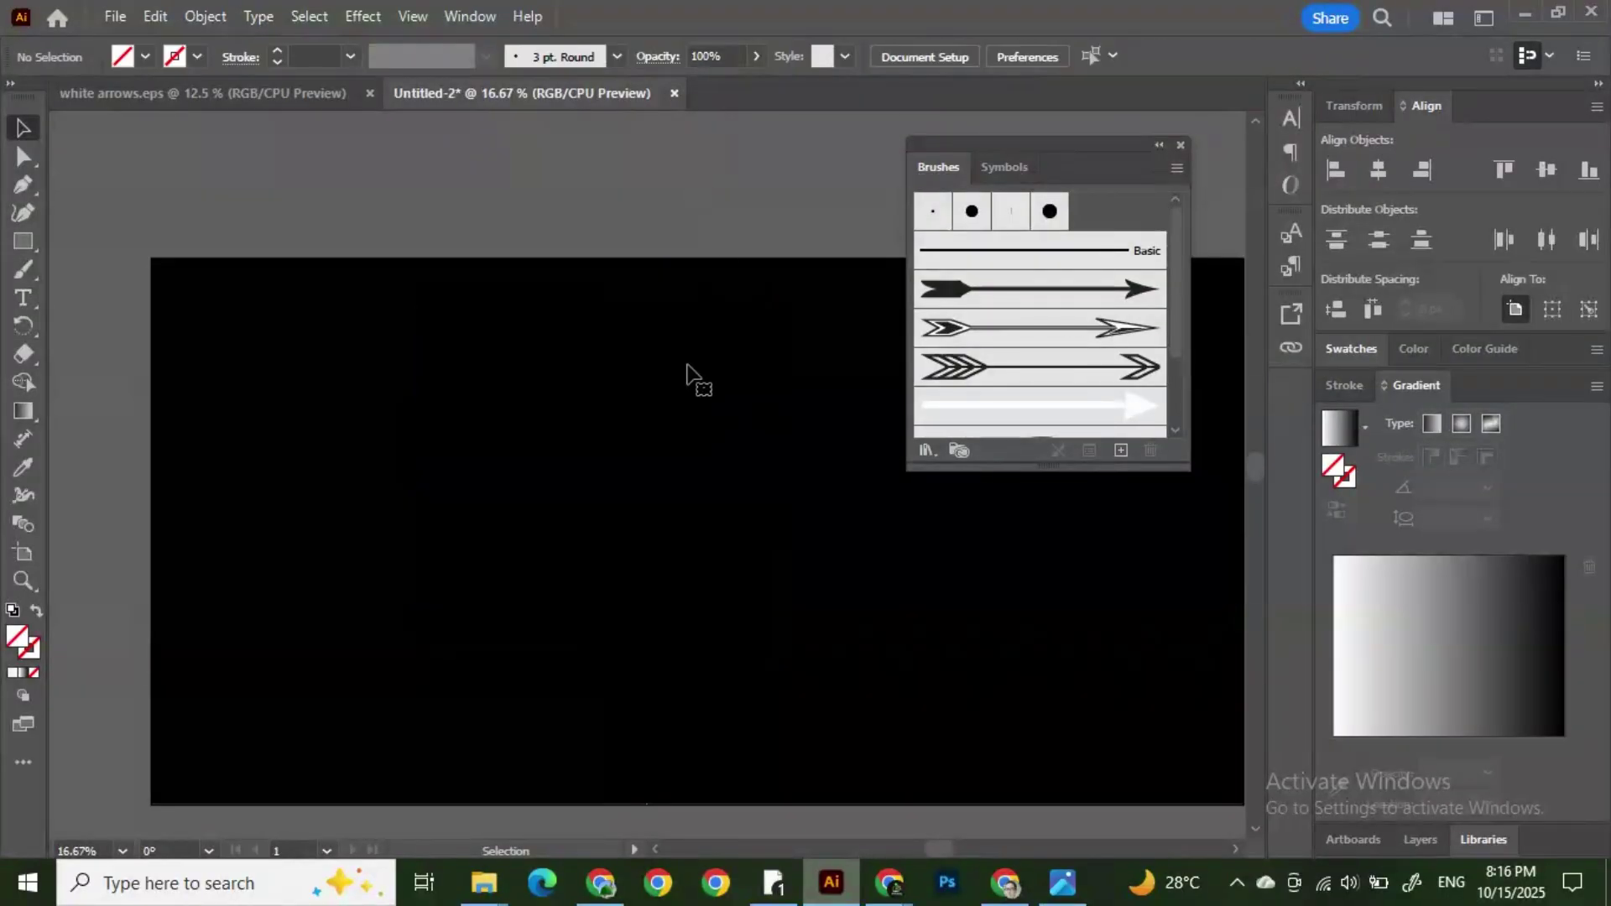
Step: Open the GOLDEN CELEBRATON EPS file from the psd files folder
{"action": "left_click", "coordinate": [115, 16]}
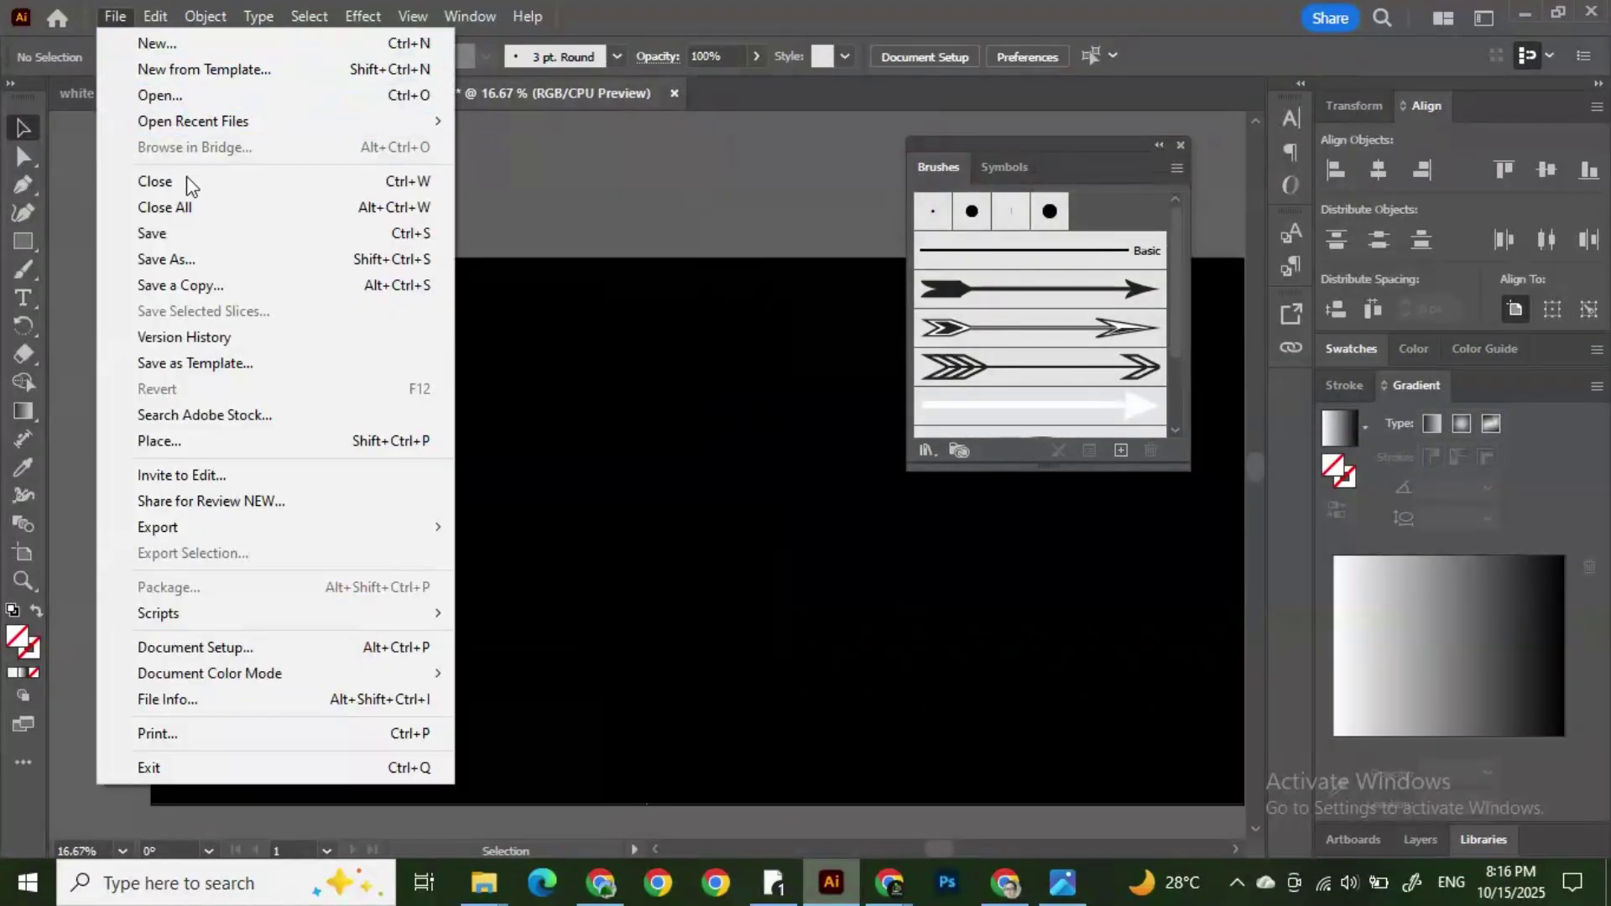
{"action": "left_click", "coordinate": [161, 97]}
{"action": "scroll", "coordinate": [1150, 390], "scroll_direction": "down", "scroll_amount": 3}
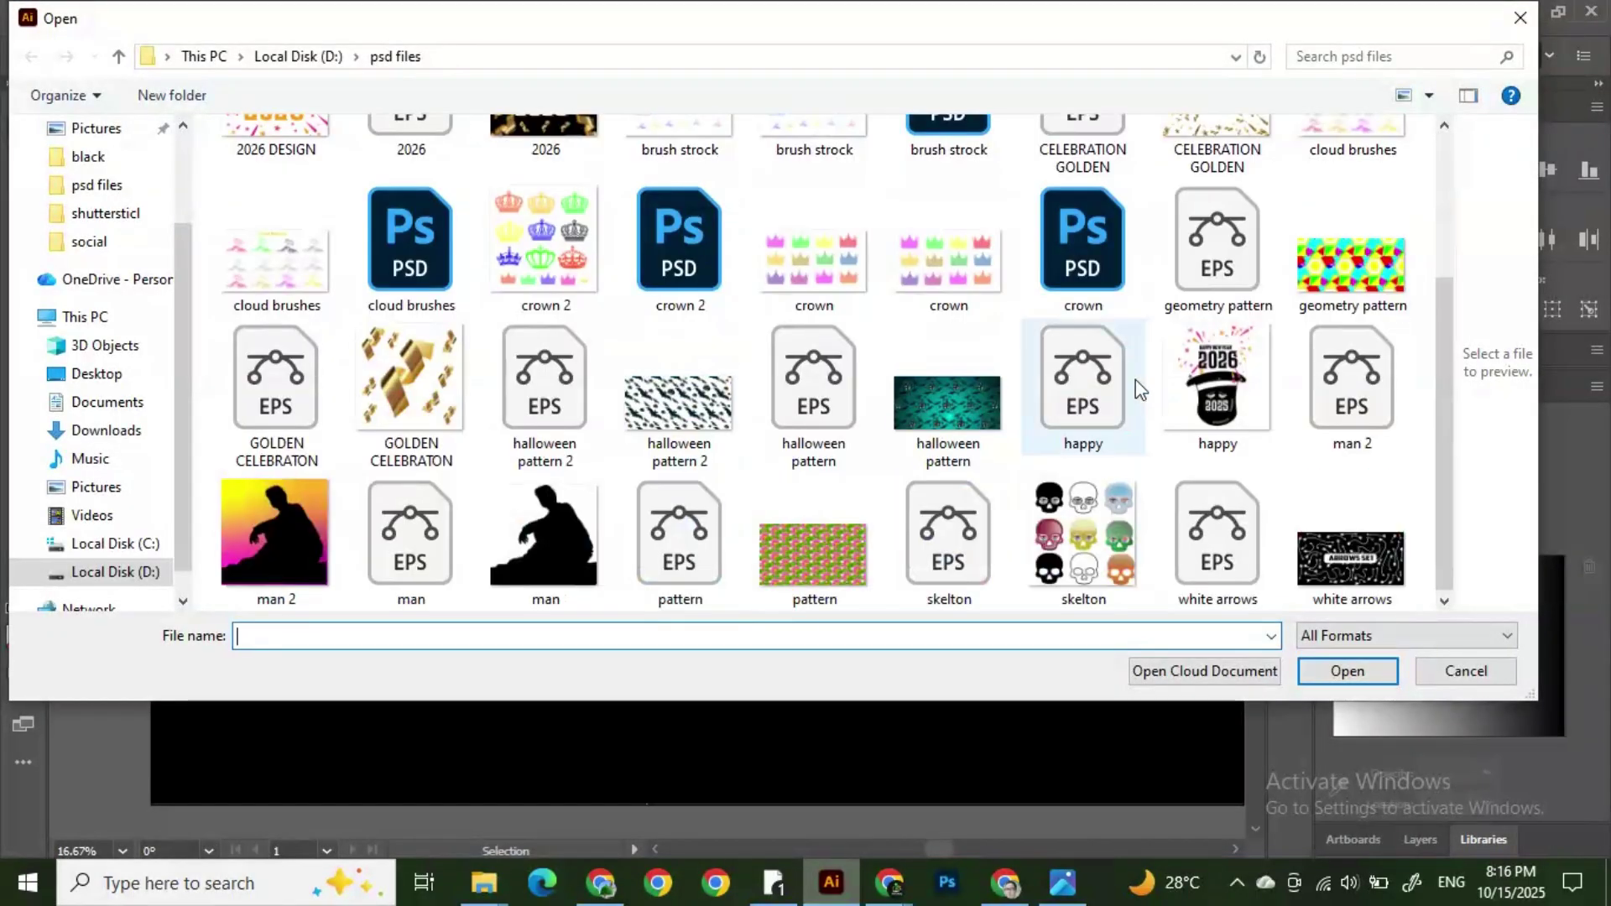
{"action": "left_click", "coordinate": [292, 403]}
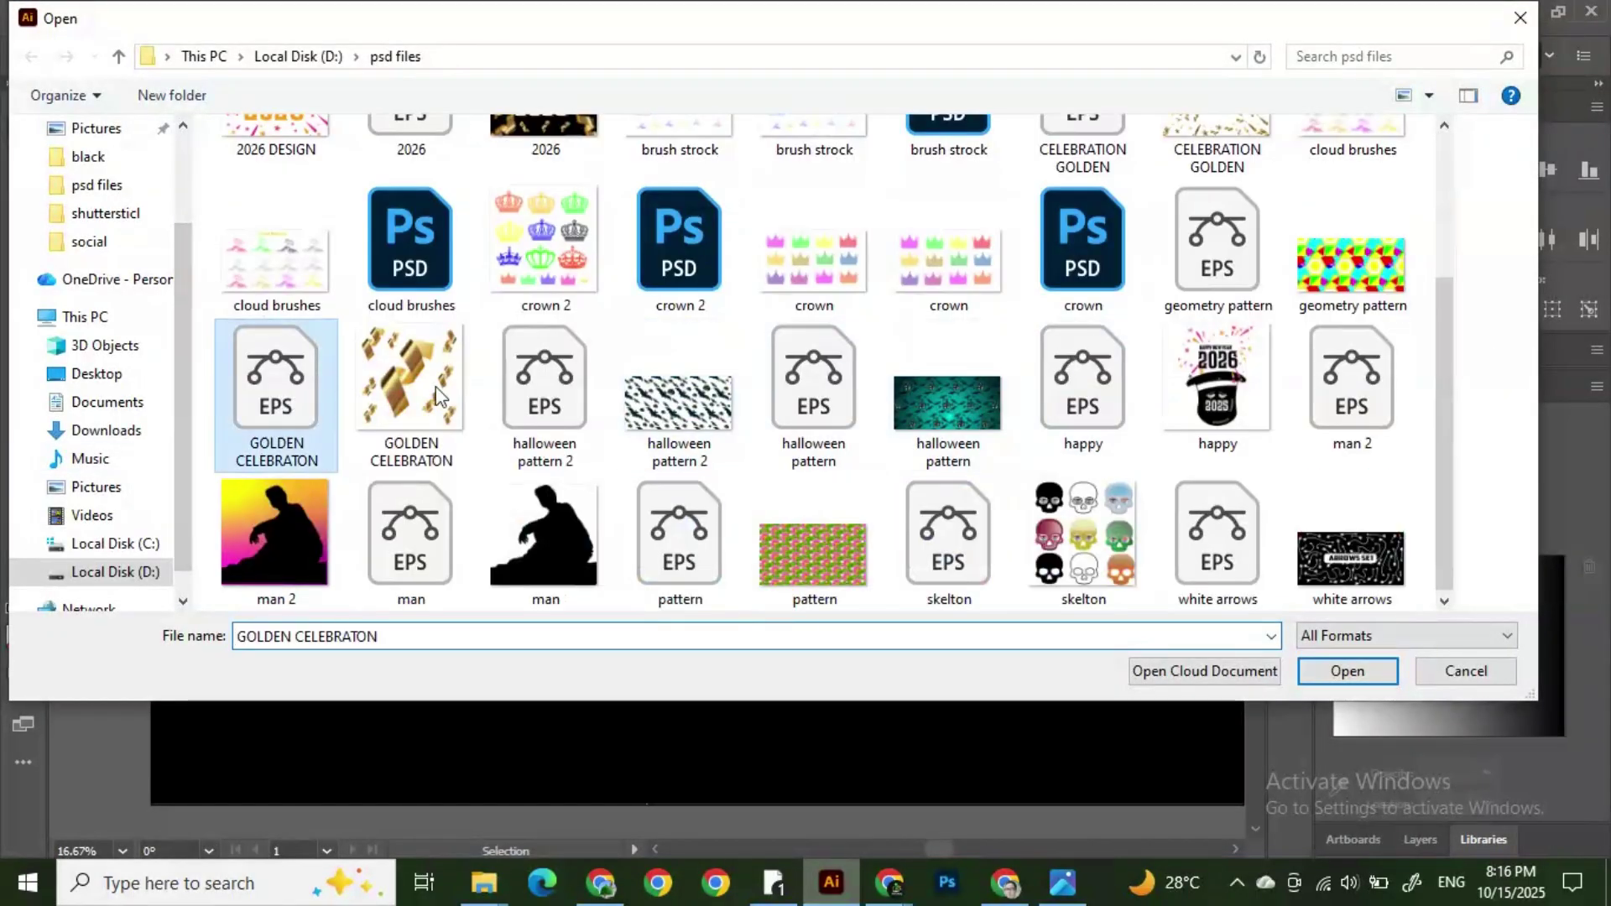
{"action": "left_click", "coordinate": [1336, 673]}
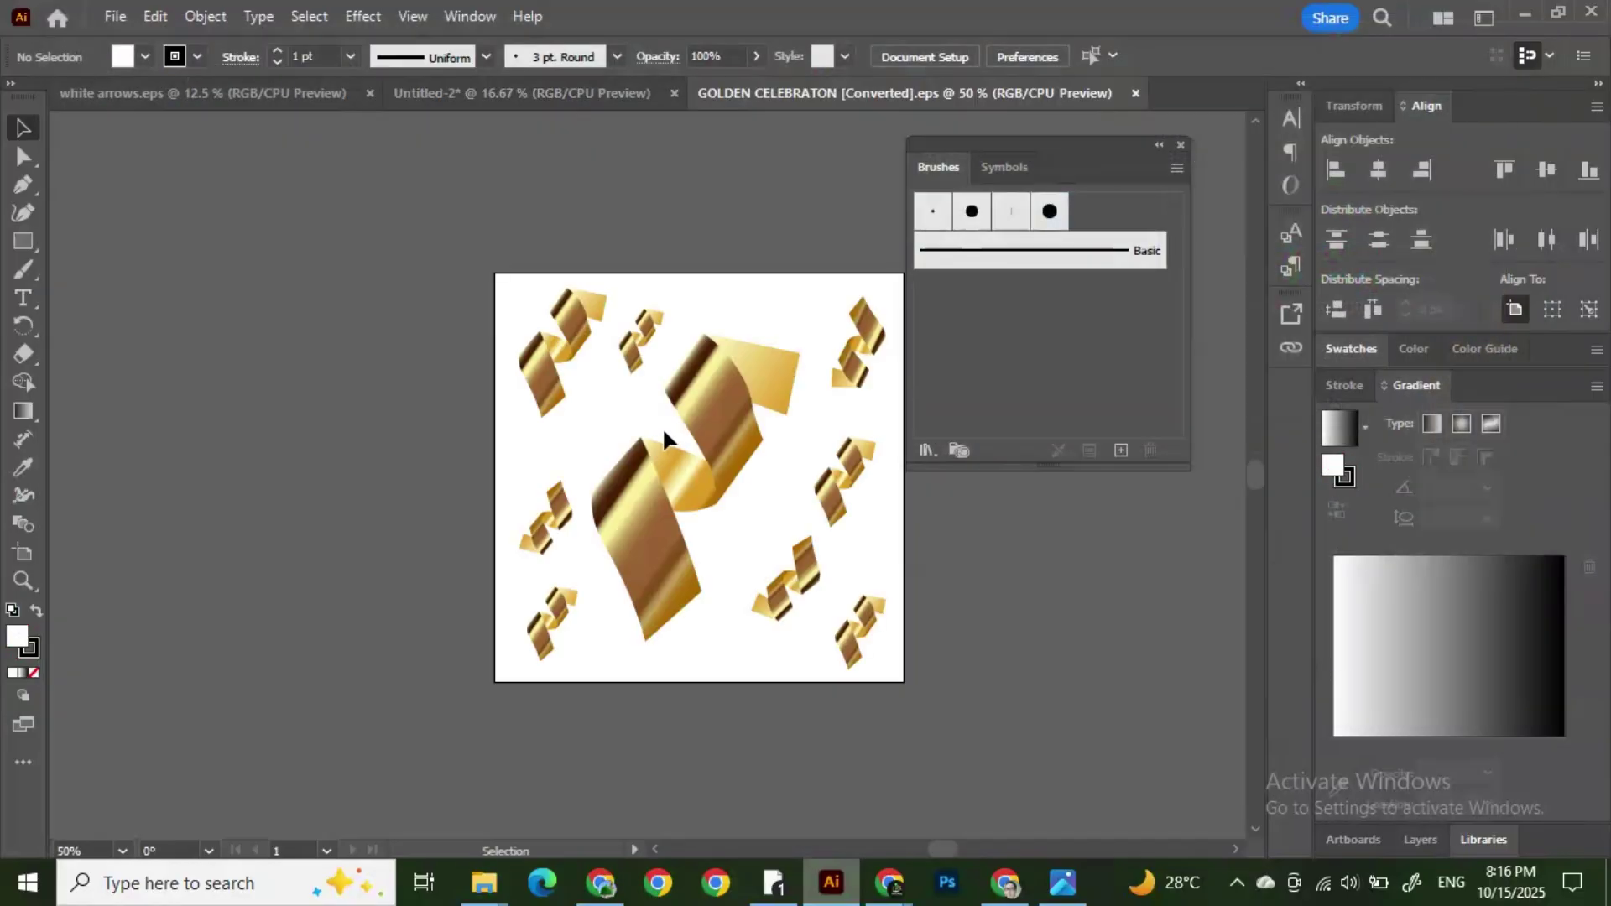
Step: Copy the large central gold ribbon into Untitled-2, enlarged and placed near the black background's upper-left corner
{"action": "key", "text": "ctrl+equal"}
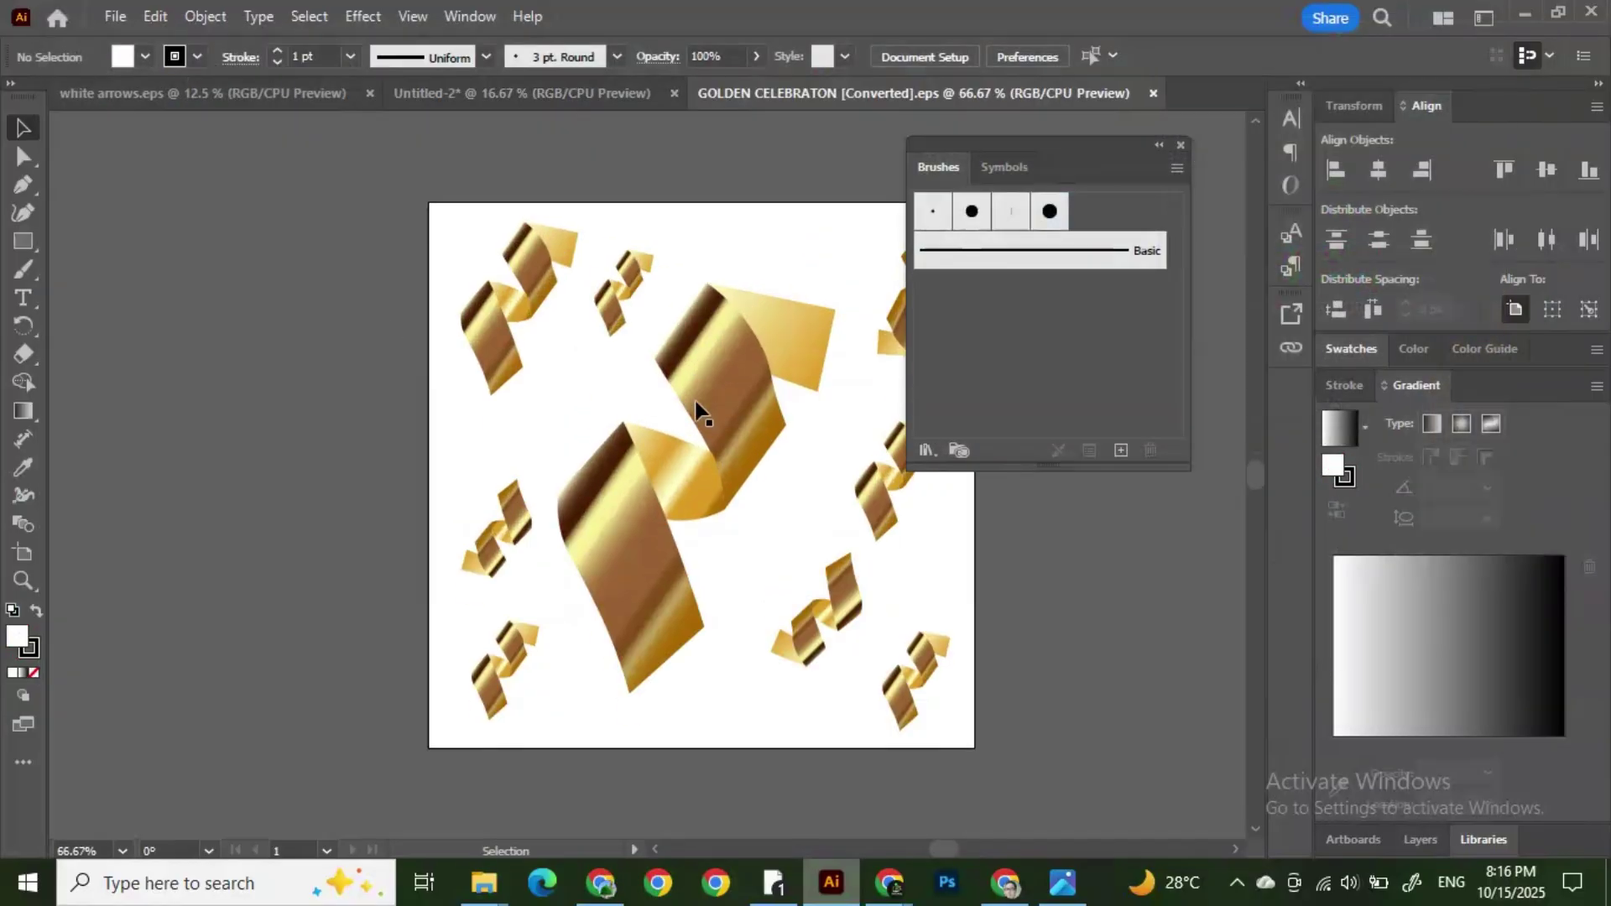
{"action": "left_click", "coordinate": [702, 391]}
{"action": "left_click", "coordinate": [344, 395]}
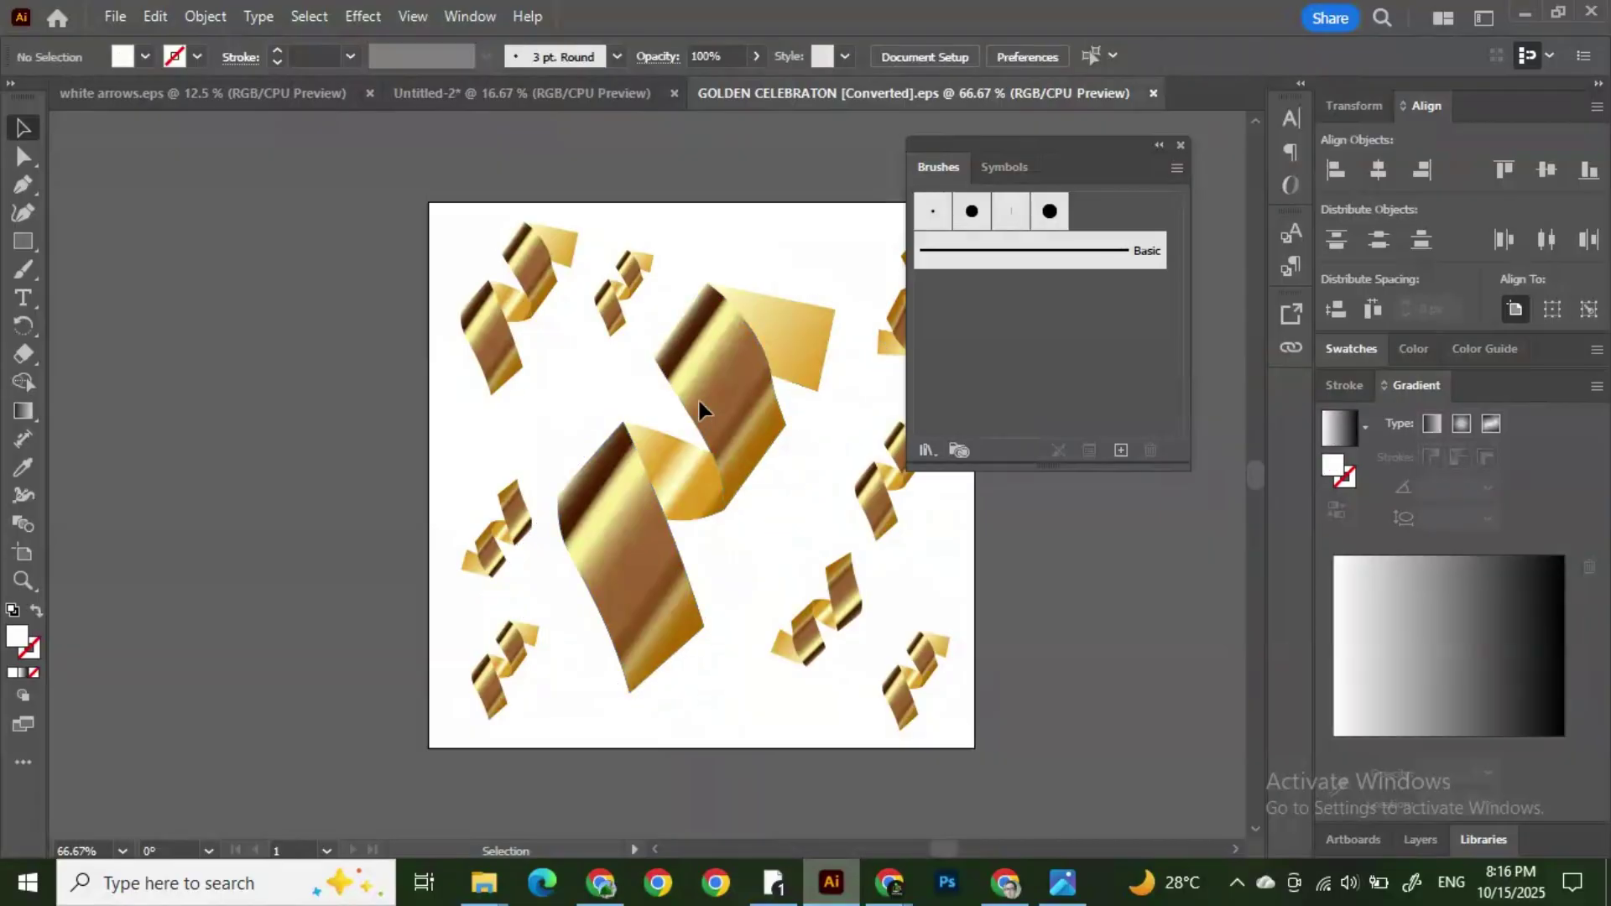
{"action": "left_click", "coordinate": [697, 396]}
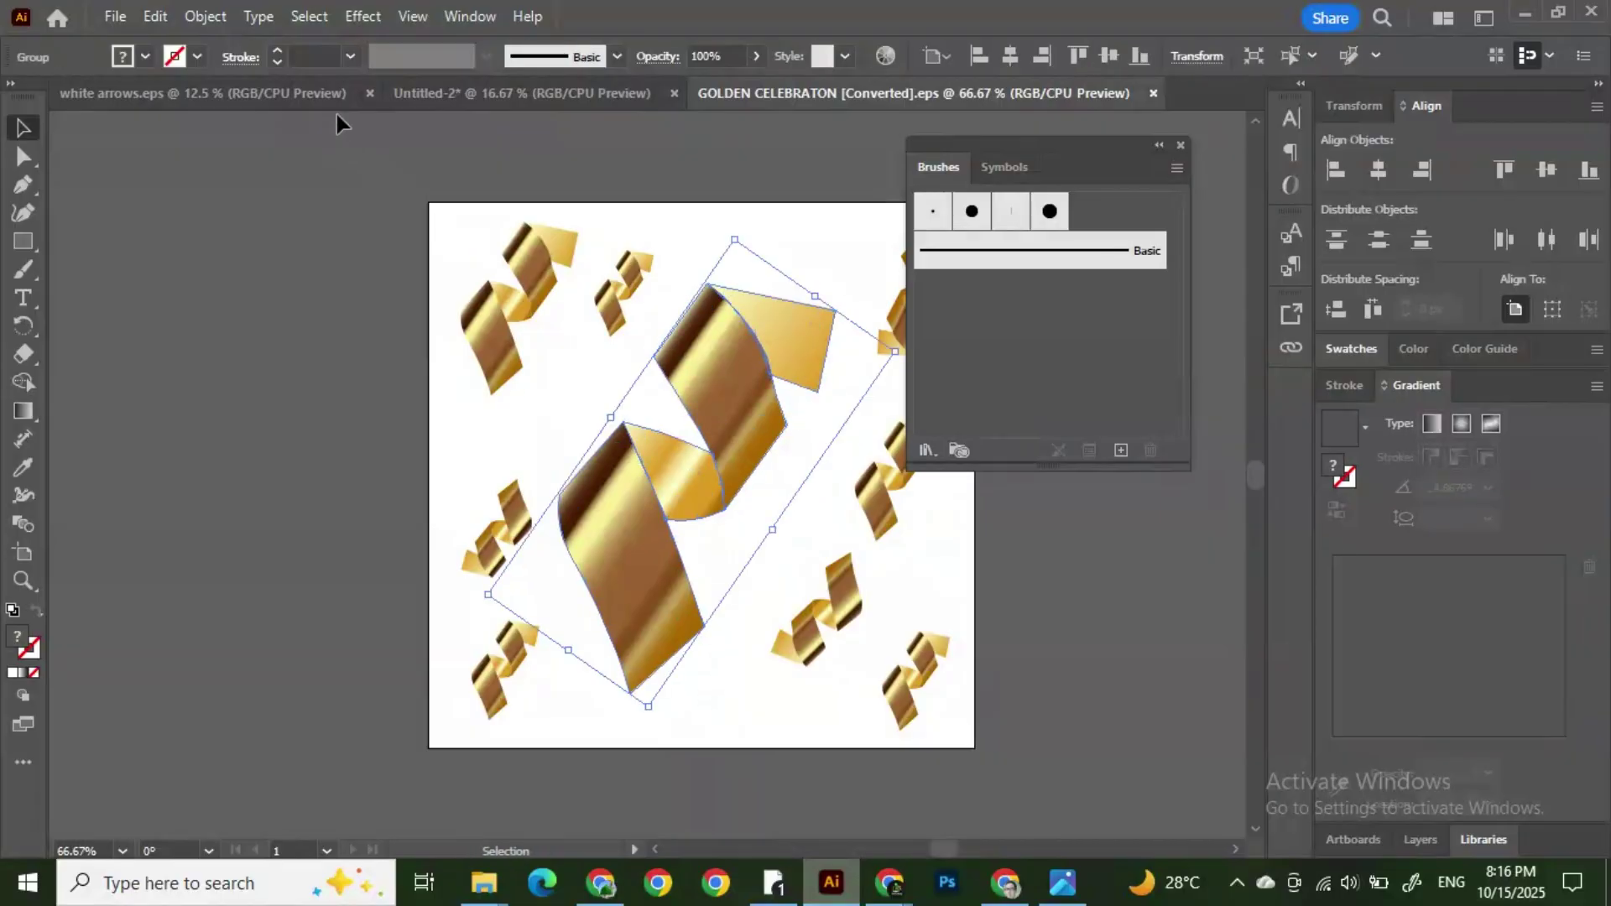
{"action": "left_click", "coordinate": [425, 93]}
{"action": "key", "text": "ctrl+v"}
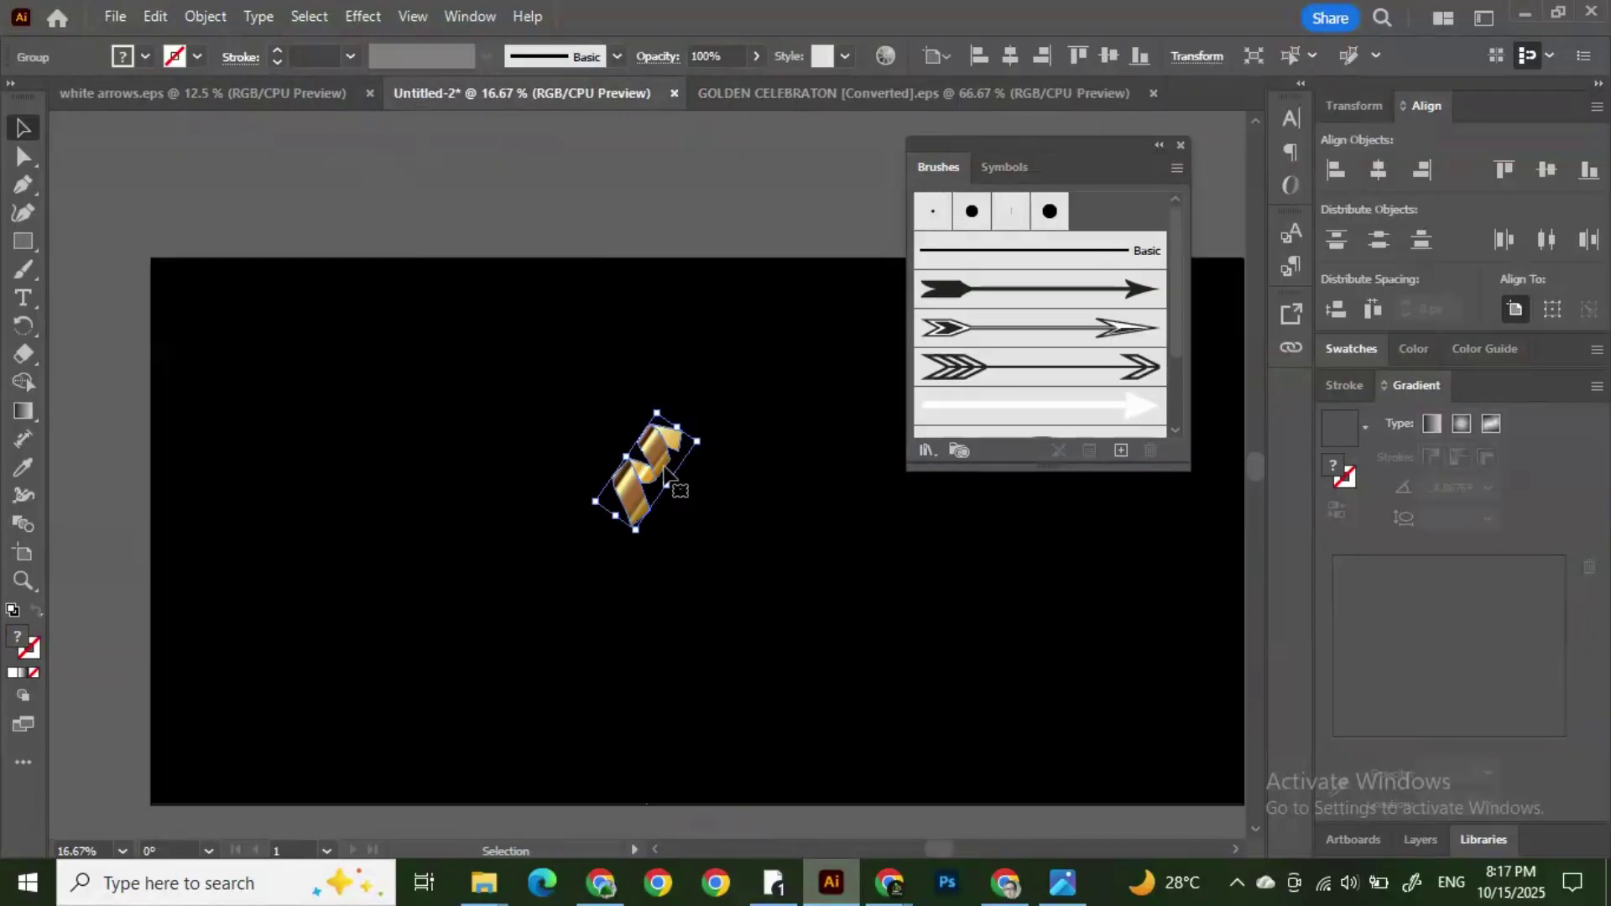
{"action": "left_click_drag", "start_coordinate": [656, 413], "coordinate": [682, 273]}
{"action": "left_click_drag", "start_coordinate": [680, 374], "coordinate": [412, 370]}
Step: Ungroup the gold ribbon and move its small middle fold piece above the artboard
{"action": "right_click", "coordinate": [412, 370]}
{"action": "left_click", "coordinate": [504, 581]}
{"action": "left_click", "coordinate": [576, 445]}
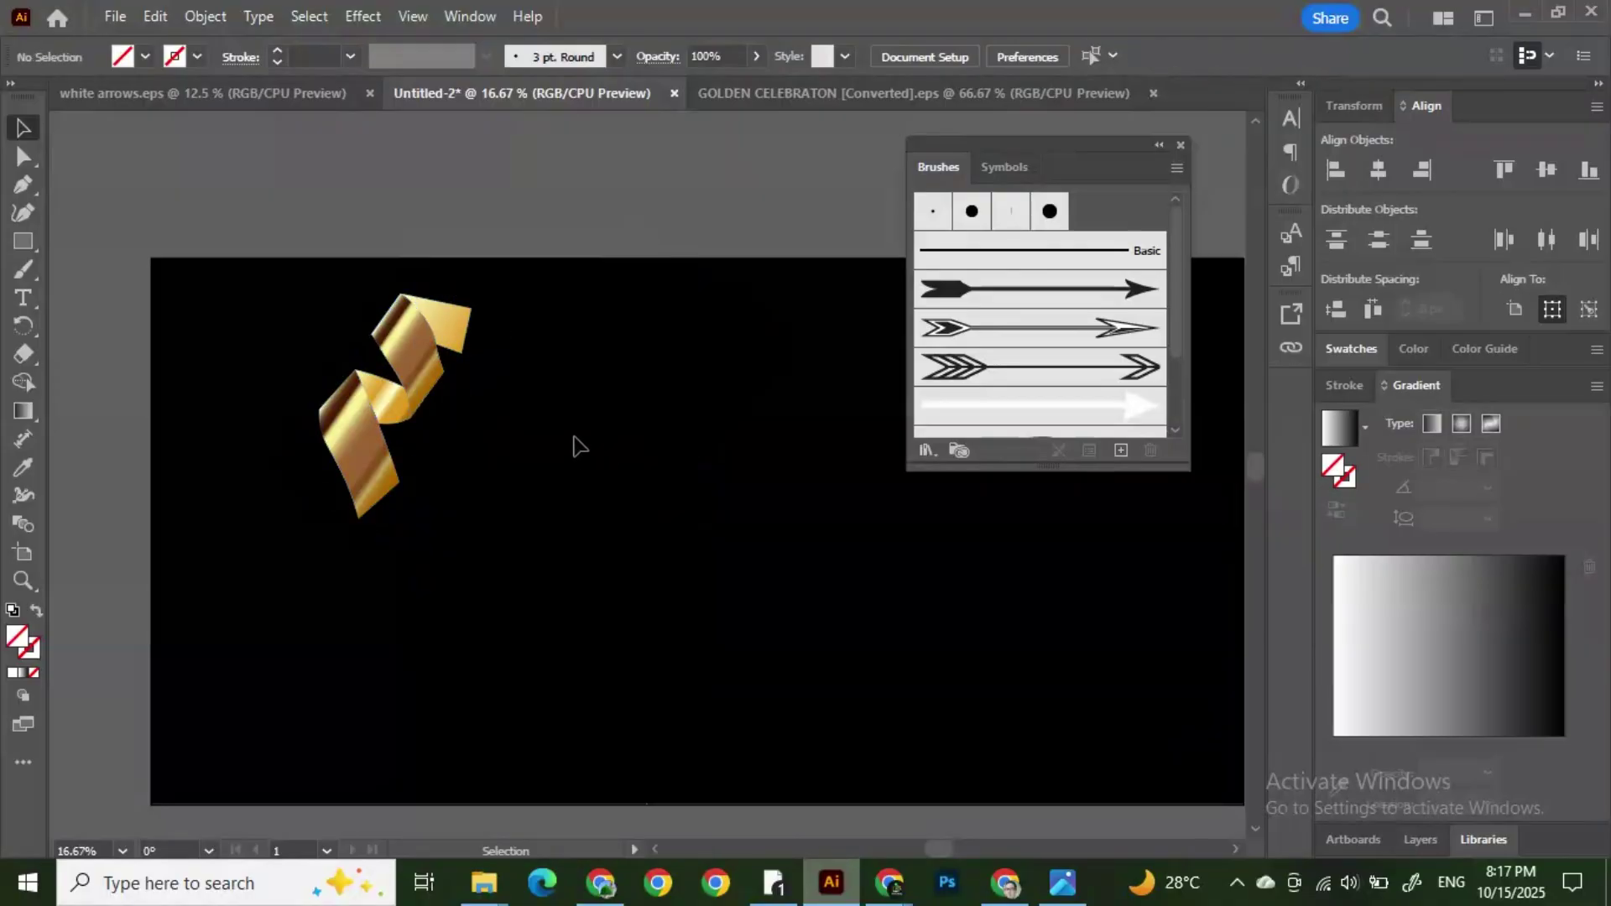
{"action": "left_click_drag", "start_coordinate": [394, 403], "coordinate": [476, 183]}
{"action": "scroll", "coordinate": [474, 183], "scroll_direction": "up", "scroll_amount": 3}
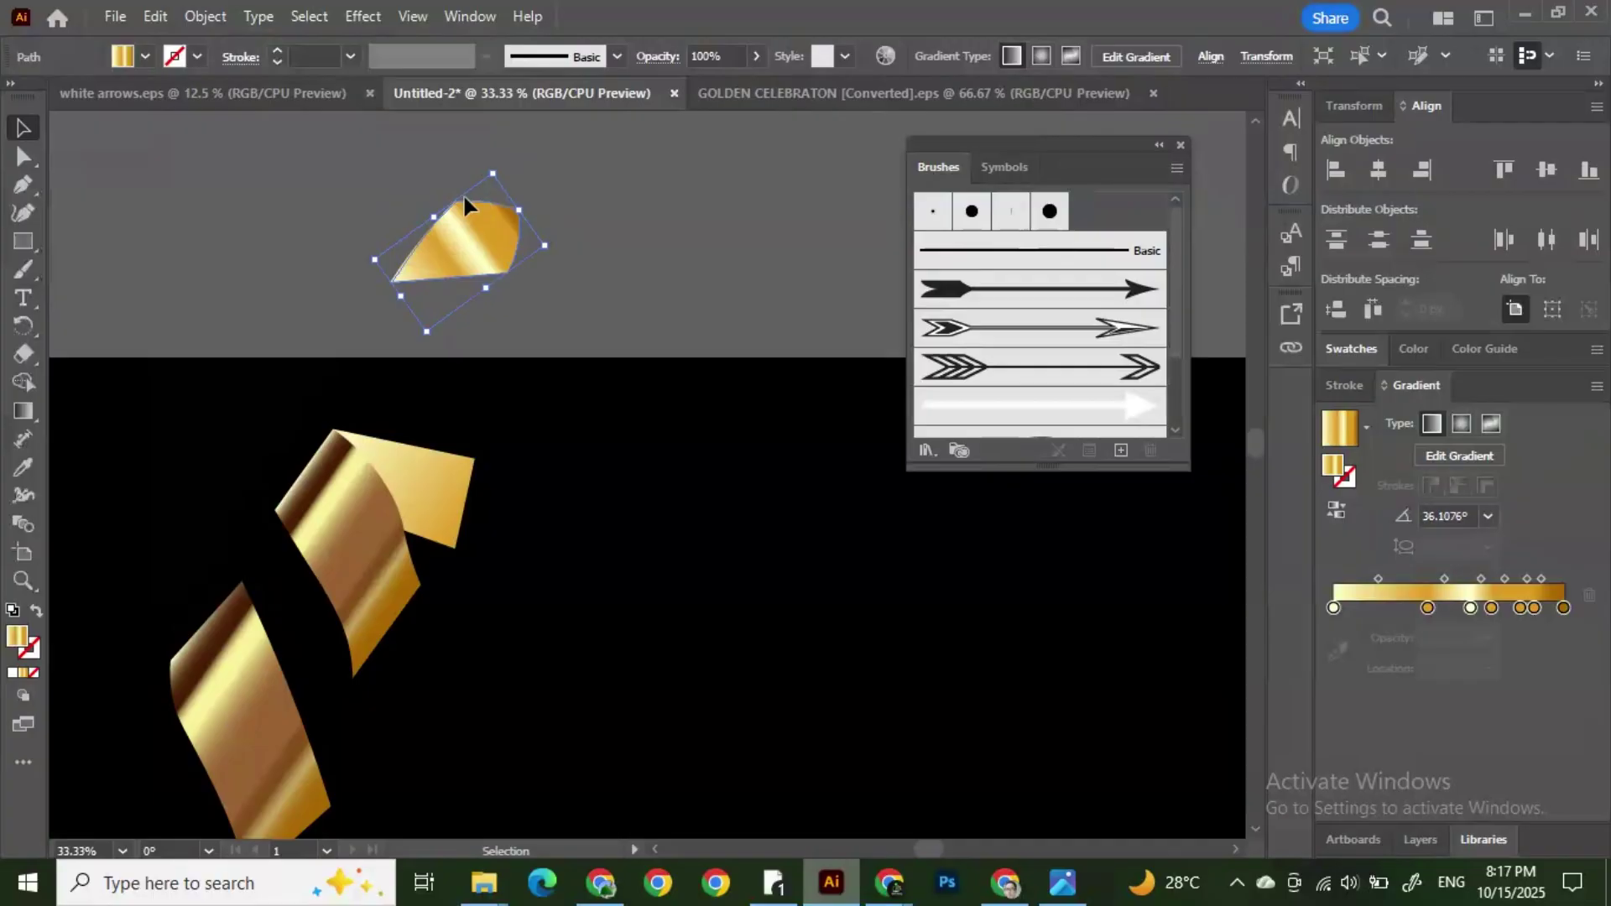
{"action": "scroll", "coordinate": [469, 225], "scroll_direction": "up", "scroll_amount": 1}
Step: Reshape the gold fold piece with the Curvature tool into a long rounded horizontal blob by pulling its anchor points outward
{"action": "left_click", "coordinate": [22, 212]}
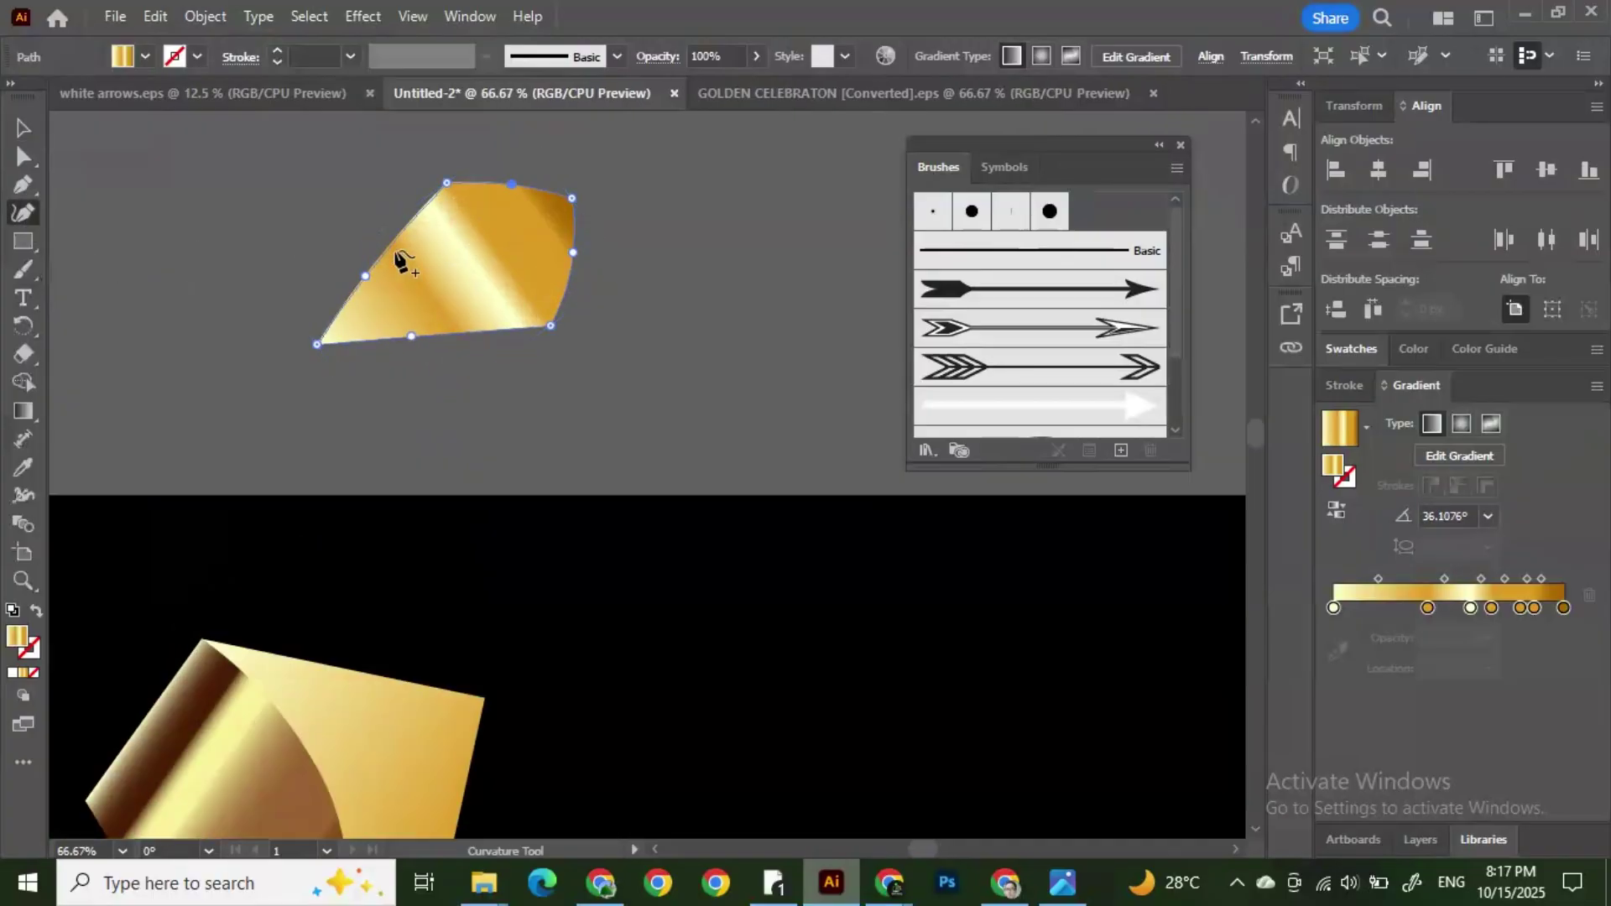
{"action": "left_click_drag", "start_coordinate": [406, 244], "coordinate": [262, 222]}
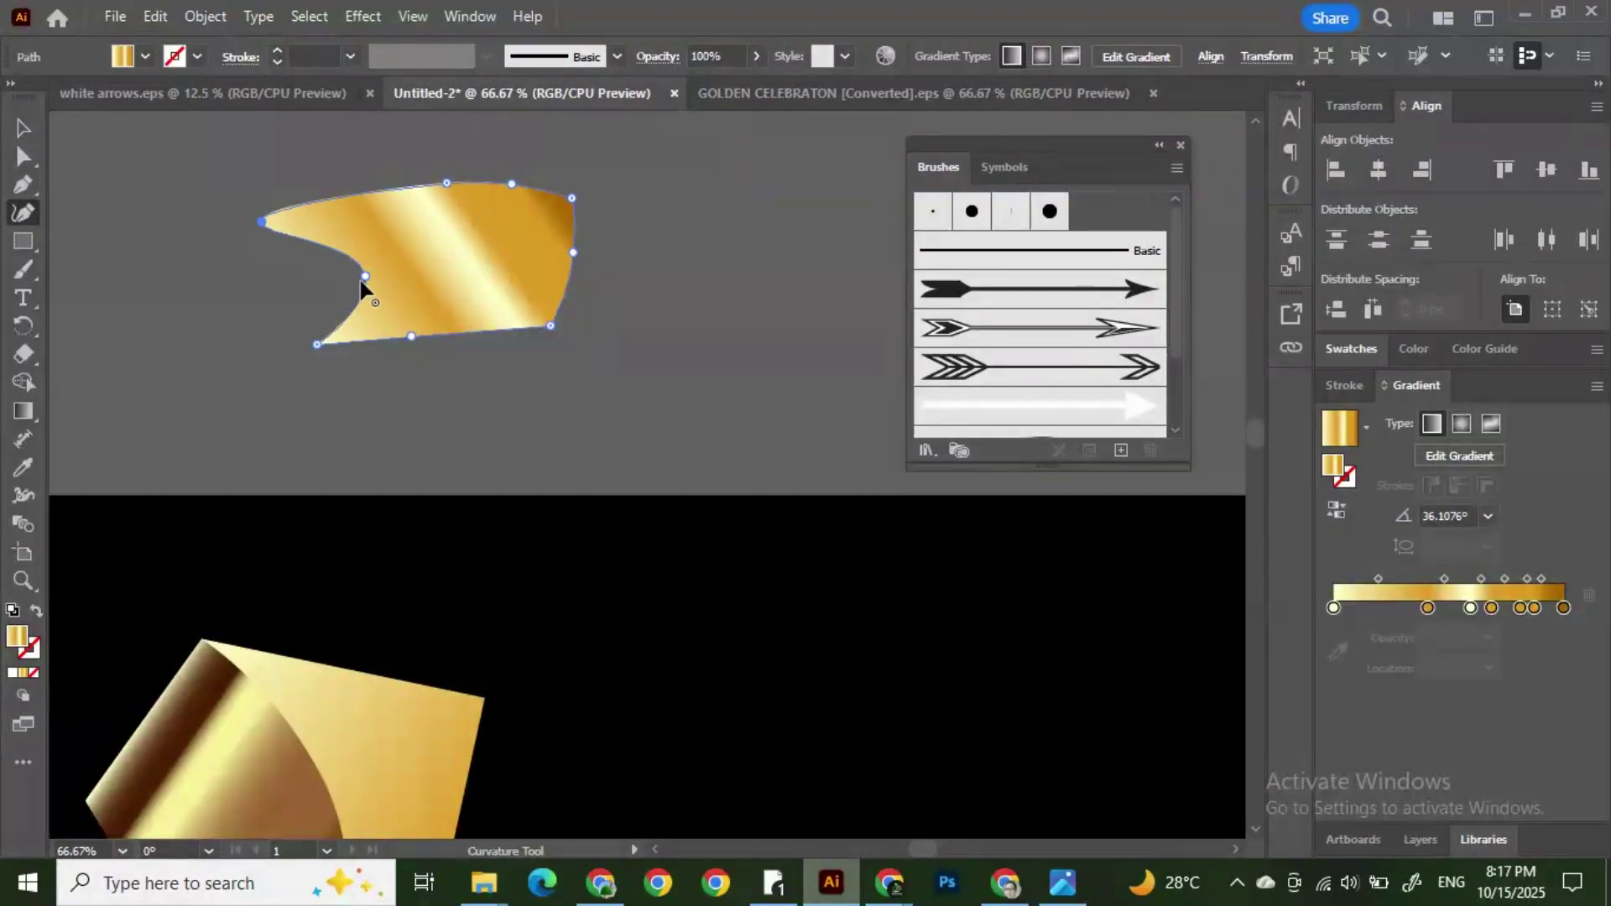
{"action": "left_click_drag", "start_coordinate": [365, 275], "coordinate": [250, 273]}
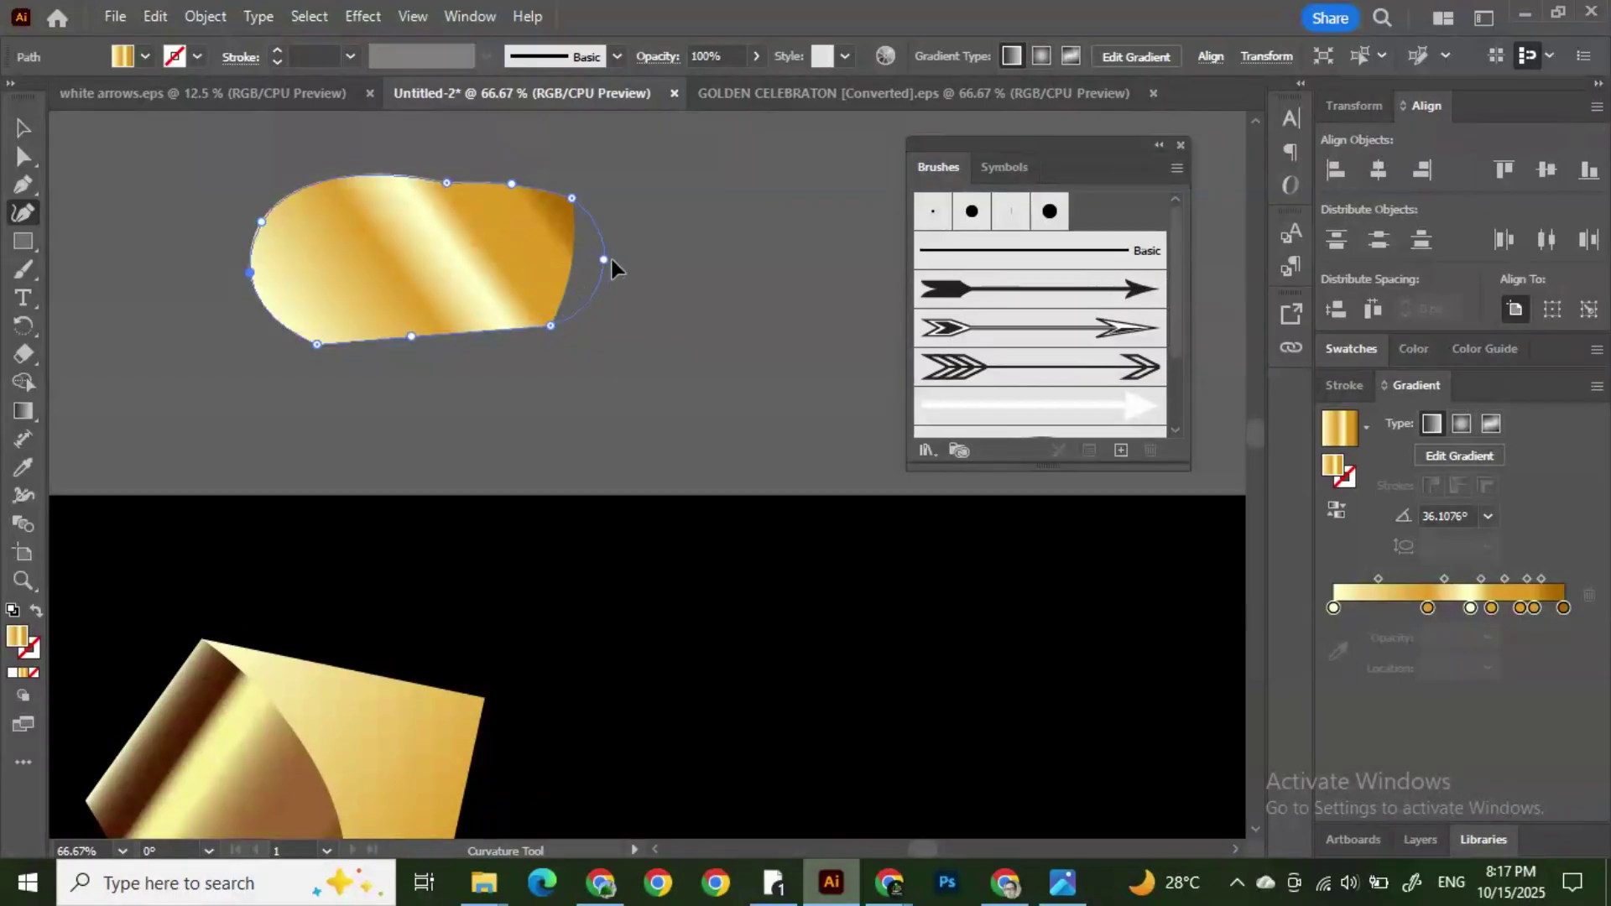
{"action": "left_click", "coordinate": [661, 252]}
{"action": "left_click_drag", "start_coordinate": [571, 198], "coordinate": [629, 204]}
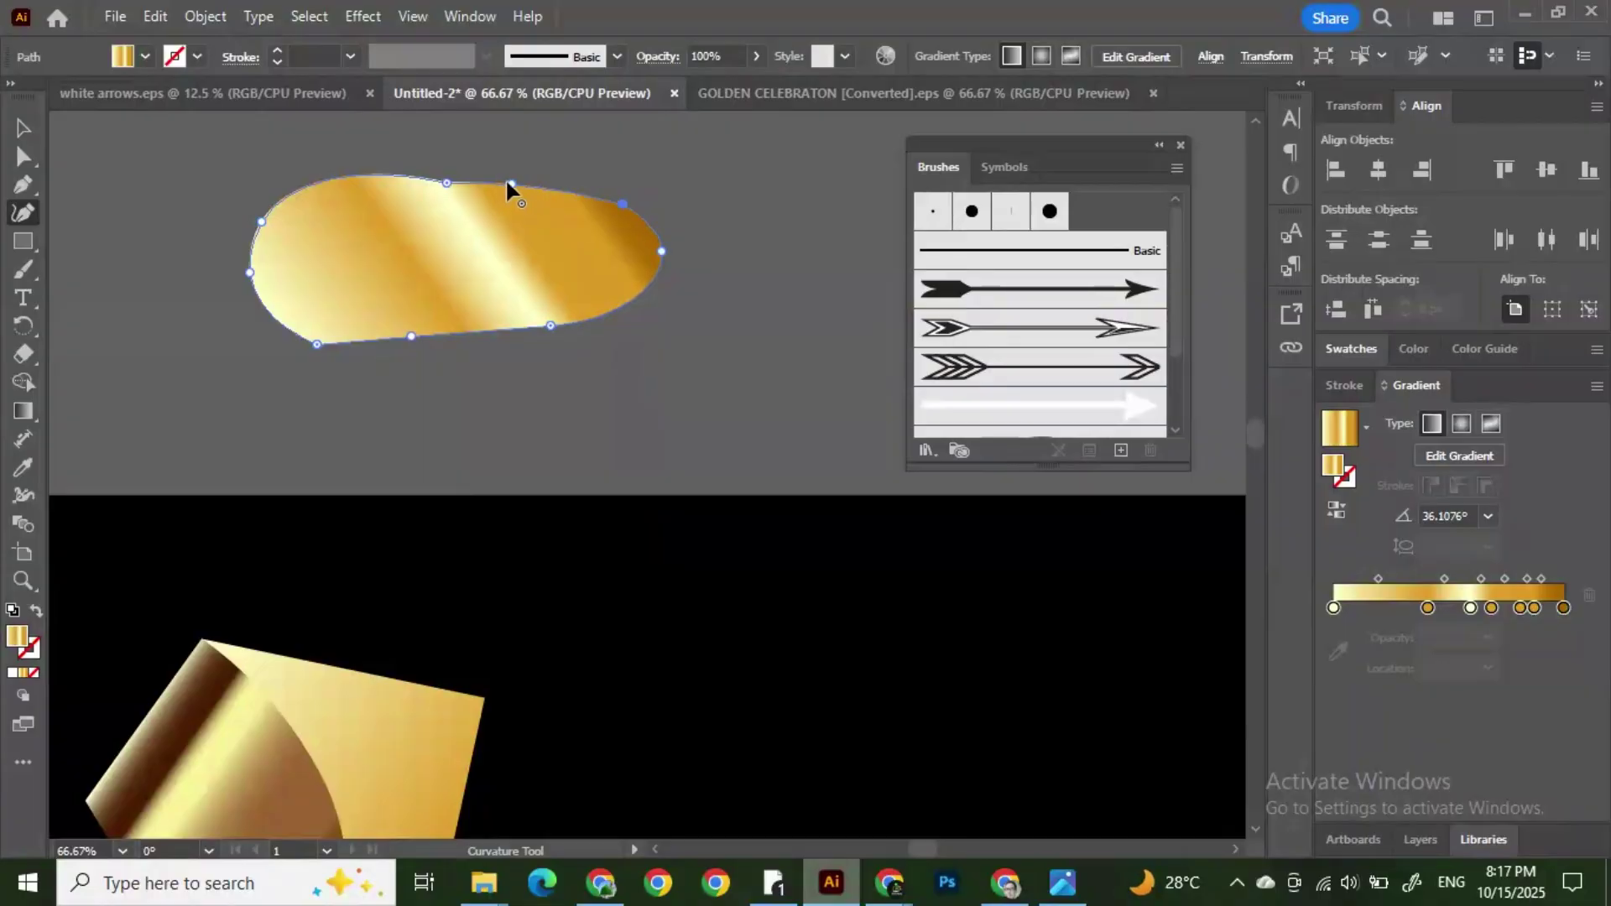
{"action": "left_click_drag", "start_coordinate": [509, 182], "coordinate": [446, 173]}
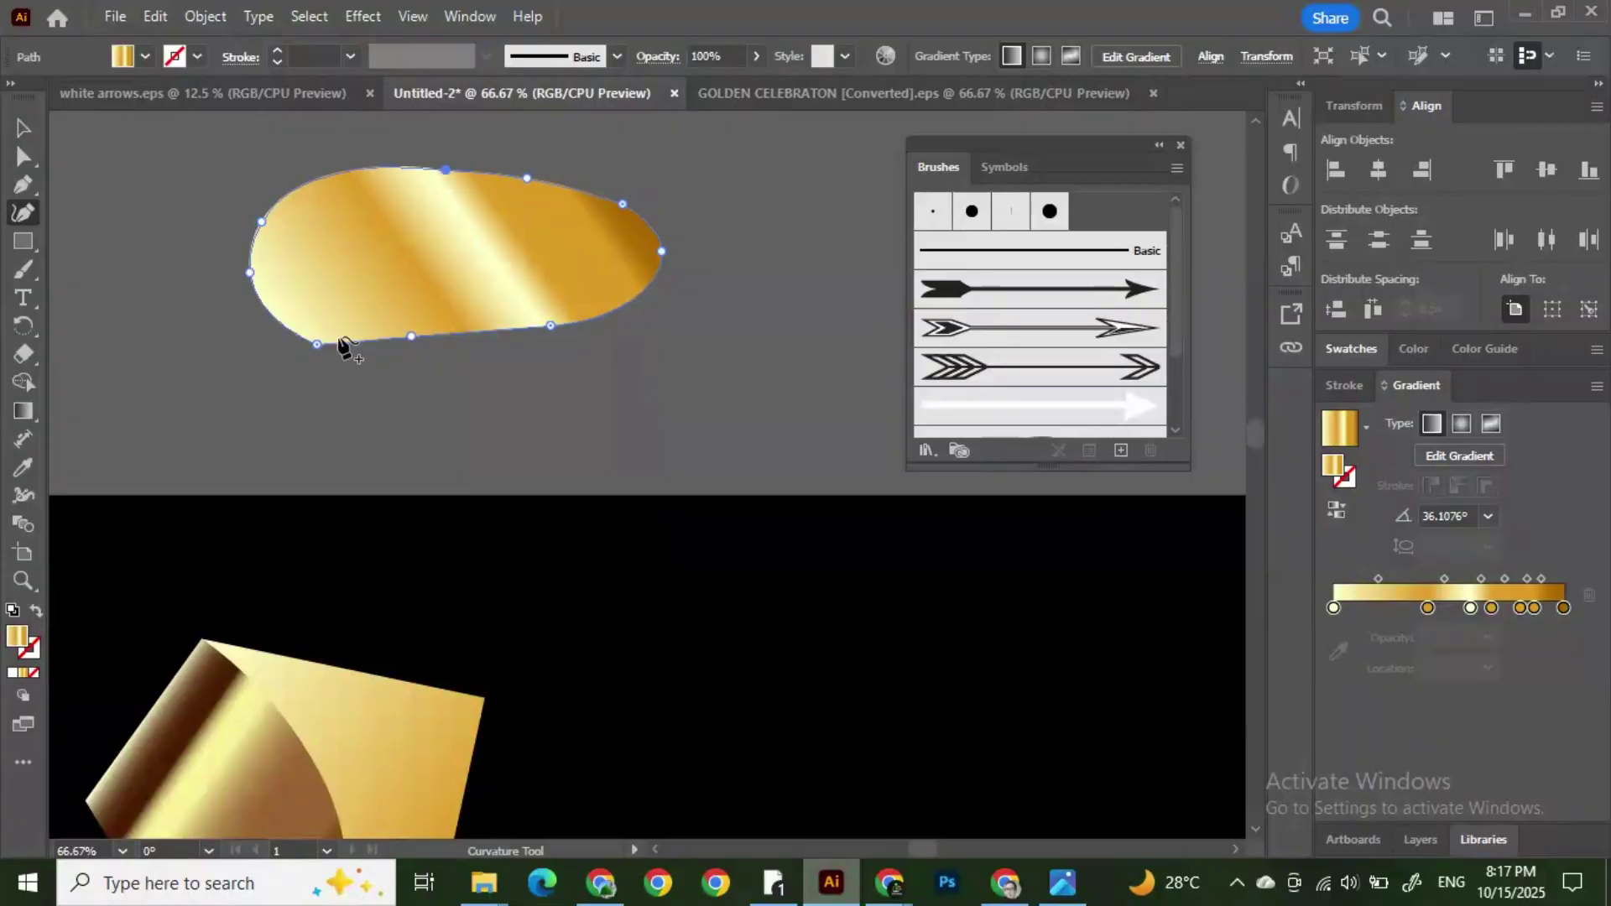
{"action": "left_click_drag", "start_coordinate": [318, 345], "coordinate": [317, 320]}
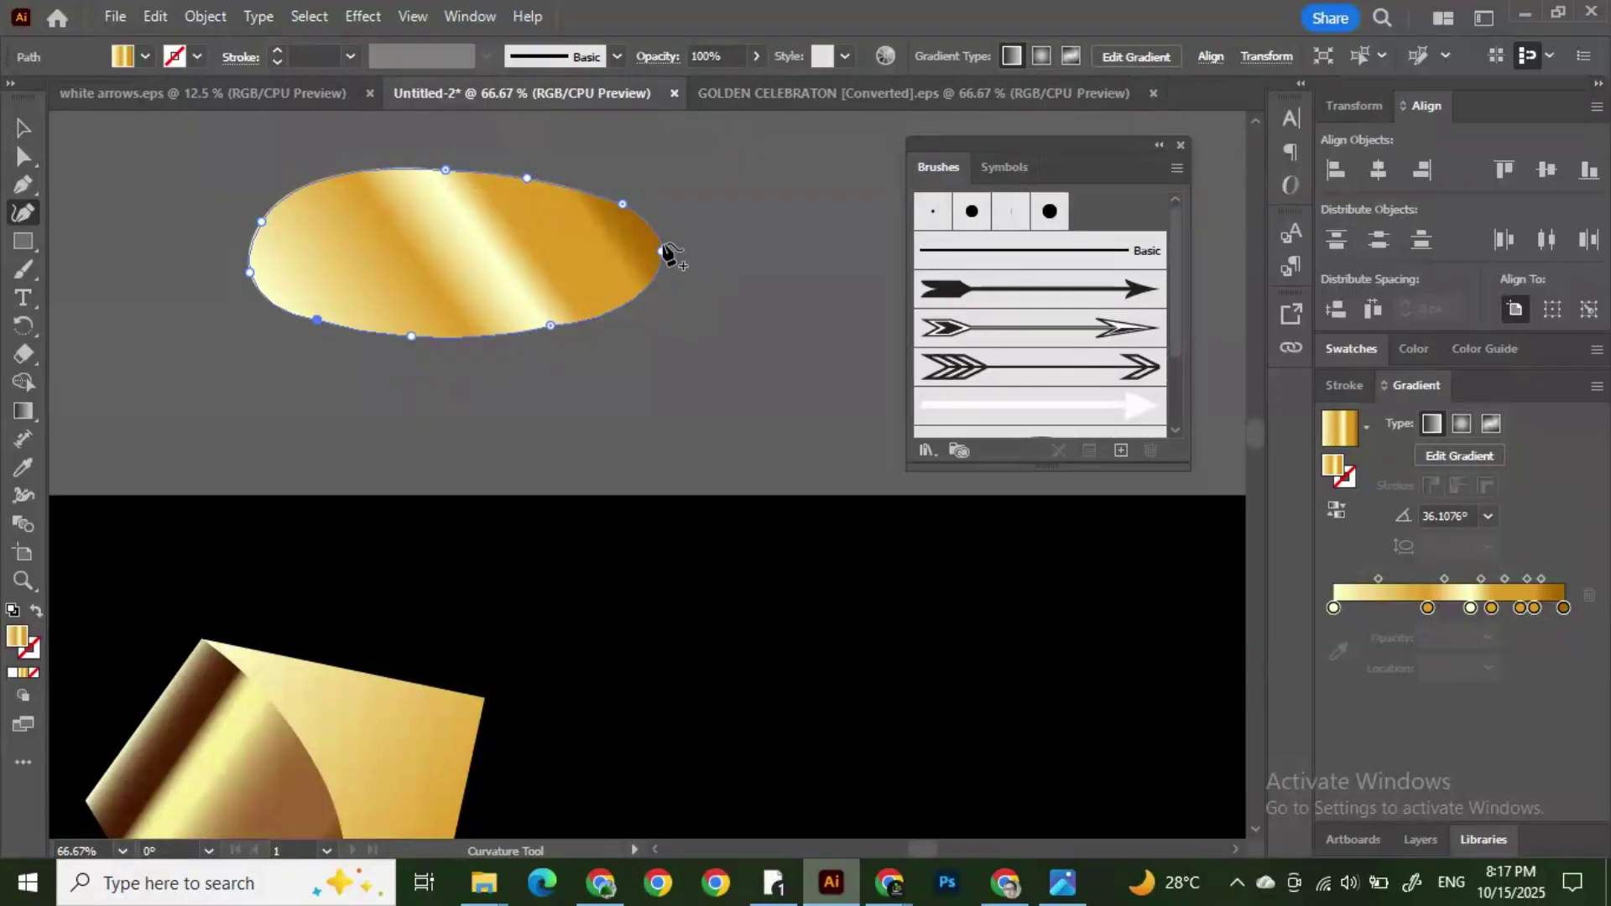
Step: Refine the gold blob's outline by squaring off its darker end, extending its pale end and smoothing the curves beside it
{"action": "left_click", "coordinate": [652, 294]}
{"action": "mouse_move", "coordinate": [654, 295]}
{"action": "left_mouse_down"}
{"action": "mouse_move", "coordinate": [683, 301]}
{"action": "mouse_move", "coordinate": [670, 291]}
{"action": "left_mouse_up"}
{"action": "left_click_drag", "start_coordinate": [625, 204], "coordinate": [665, 209]}
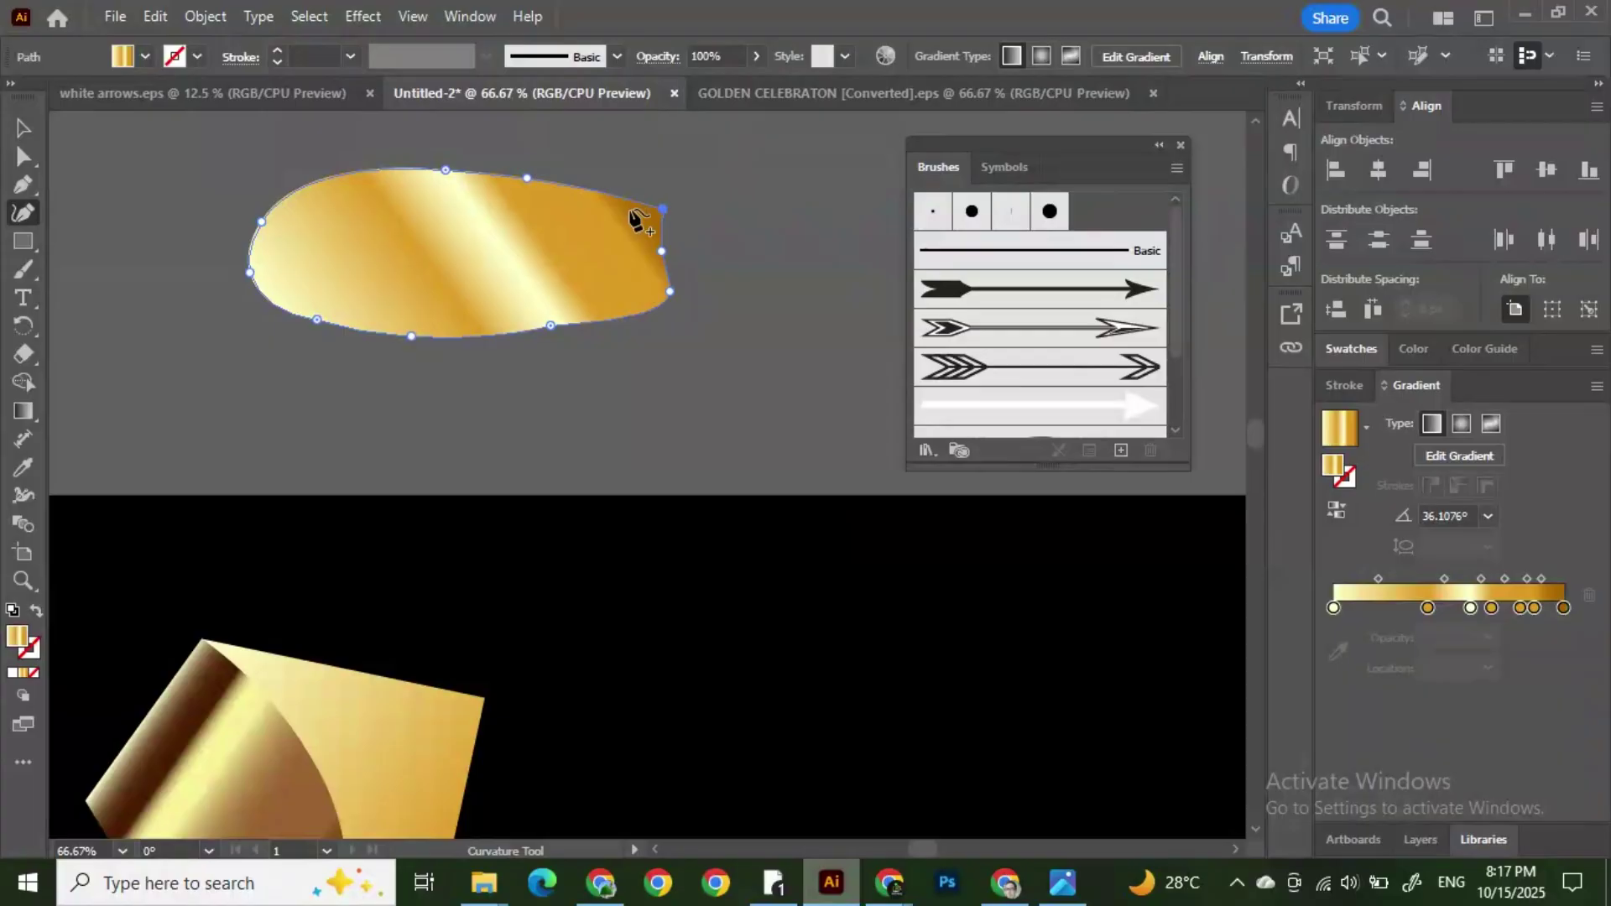
{"action": "left_click_drag", "start_coordinate": [260, 217], "coordinate": [212, 218]}
{"action": "left_click_drag", "start_coordinate": [250, 273], "coordinate": [206, 304]}
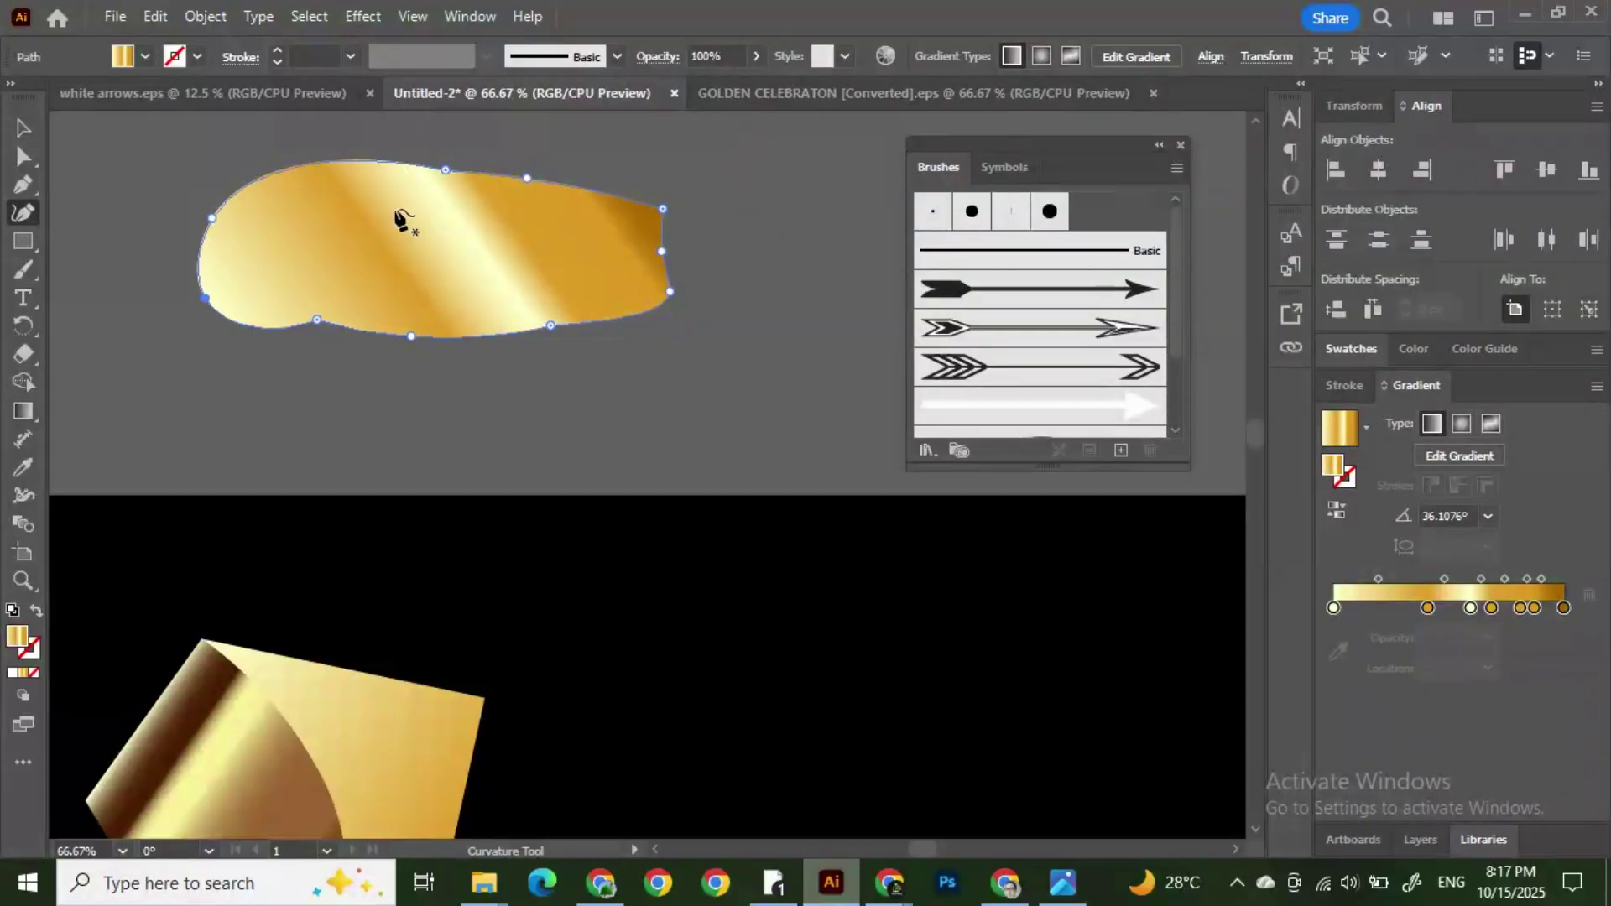
{"action": "left_click_drag", "start_coordinate": [295, 172], "coordinate": [265, 188]}
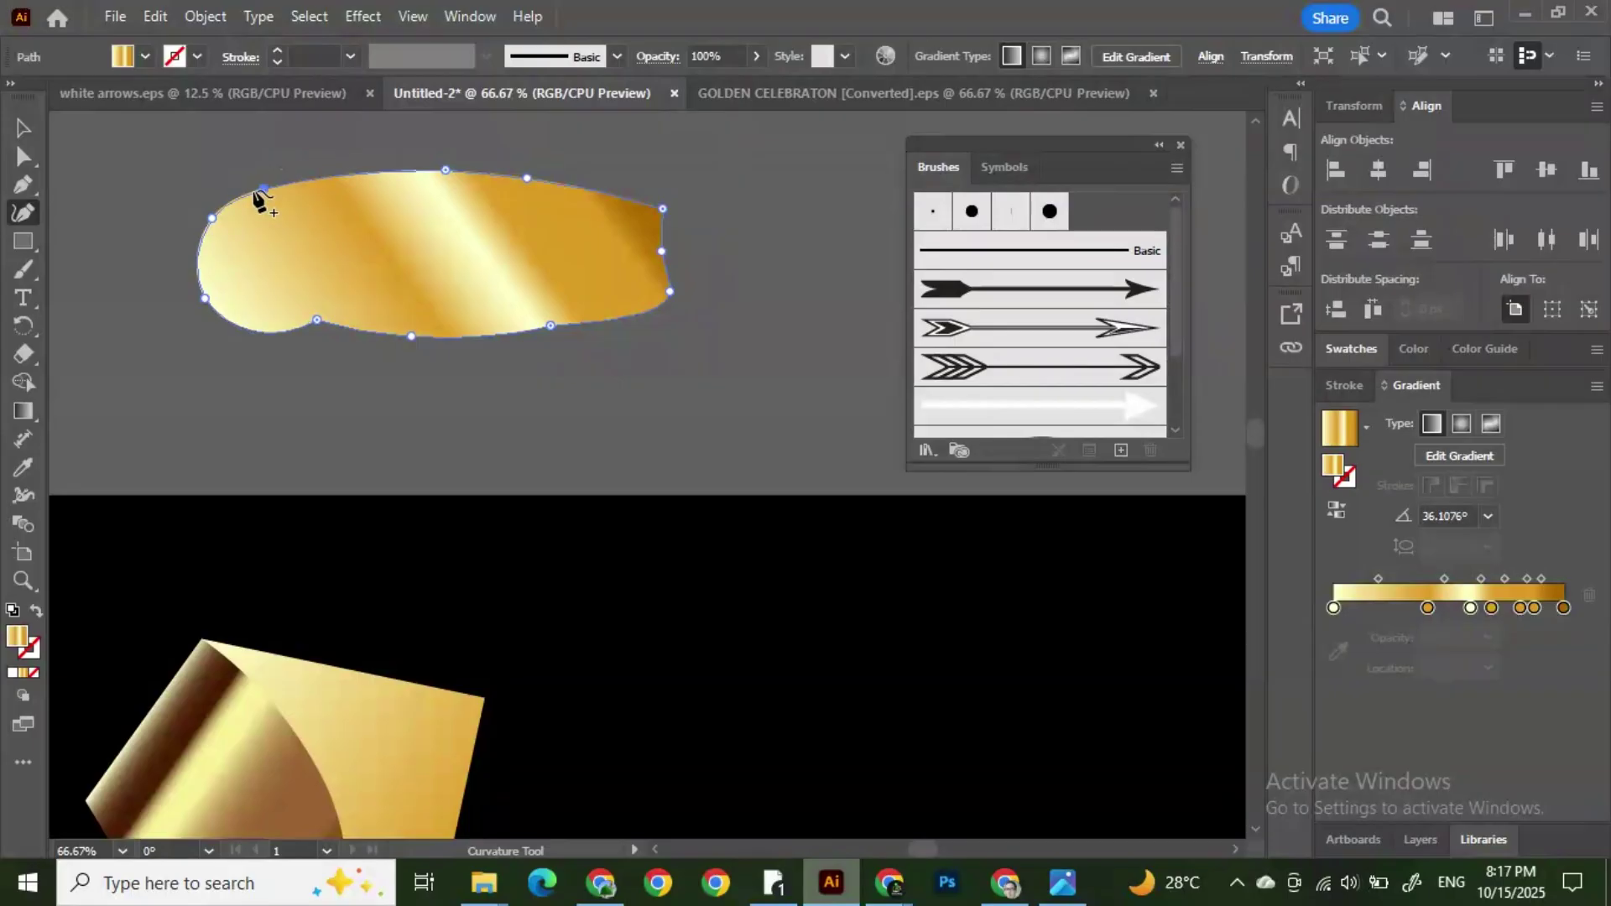
{"action": "left_click_drag", "start_coordinate": [316, 321], "coordinate": [314, 329]}
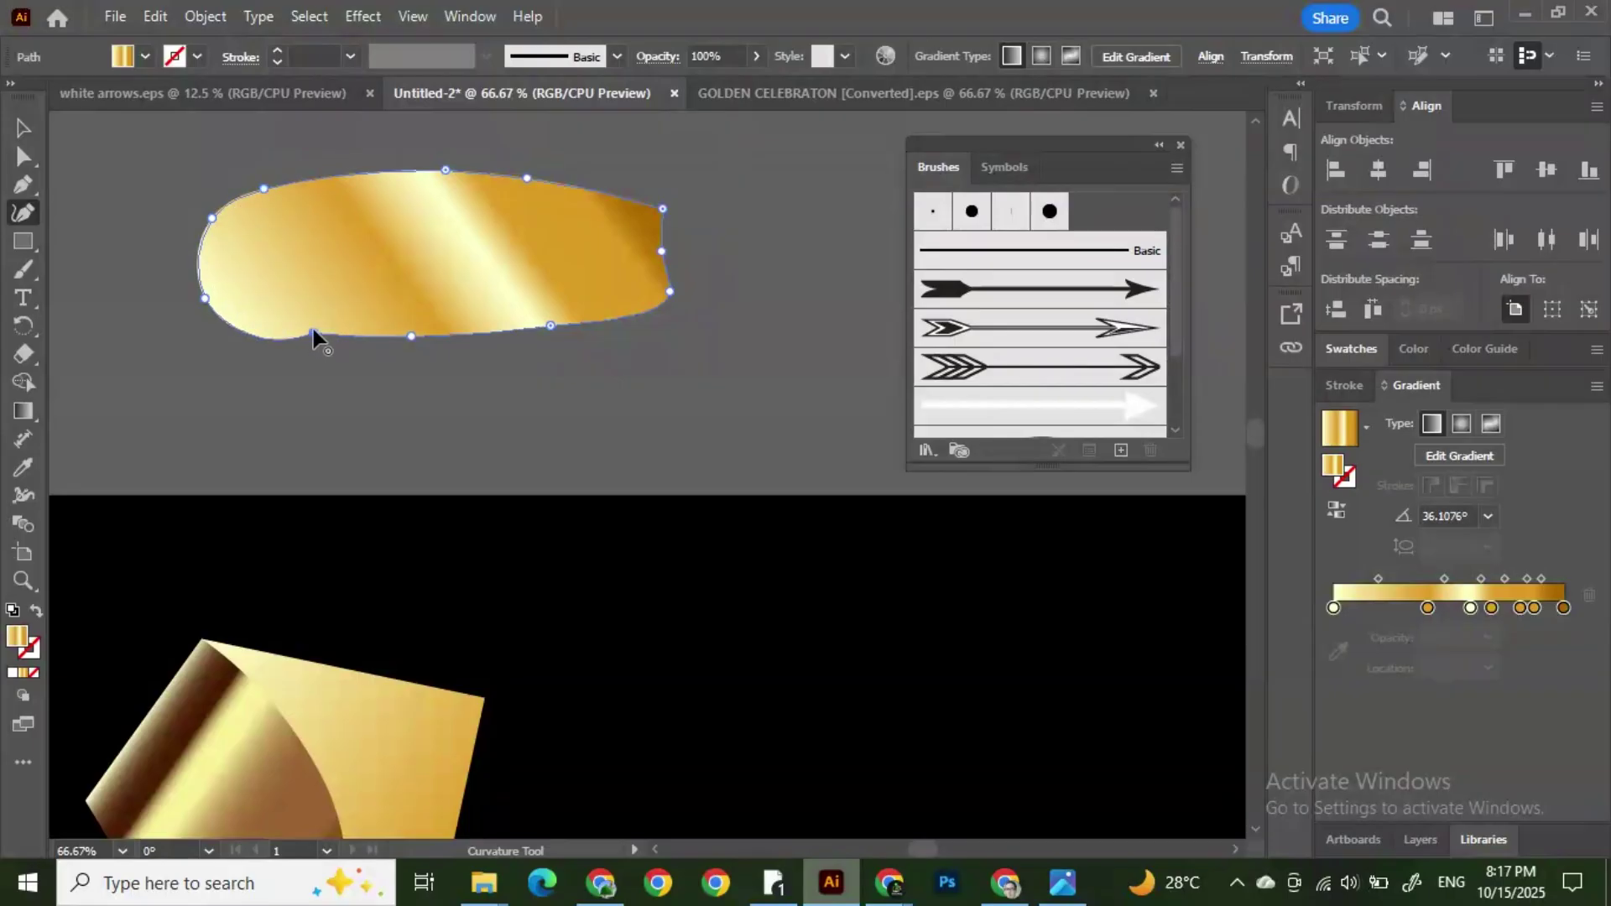
{"action": "left_click", "coordinate": [23, 127]}
{"action": "left_click", "coordinate": [606, 360]}
Step: Delete the leftover gold ribbon pieces from the black background
{"action": "scroll", "coordinate": [553, 442], "scroll_direction": "up", "scroll_amount": 1}
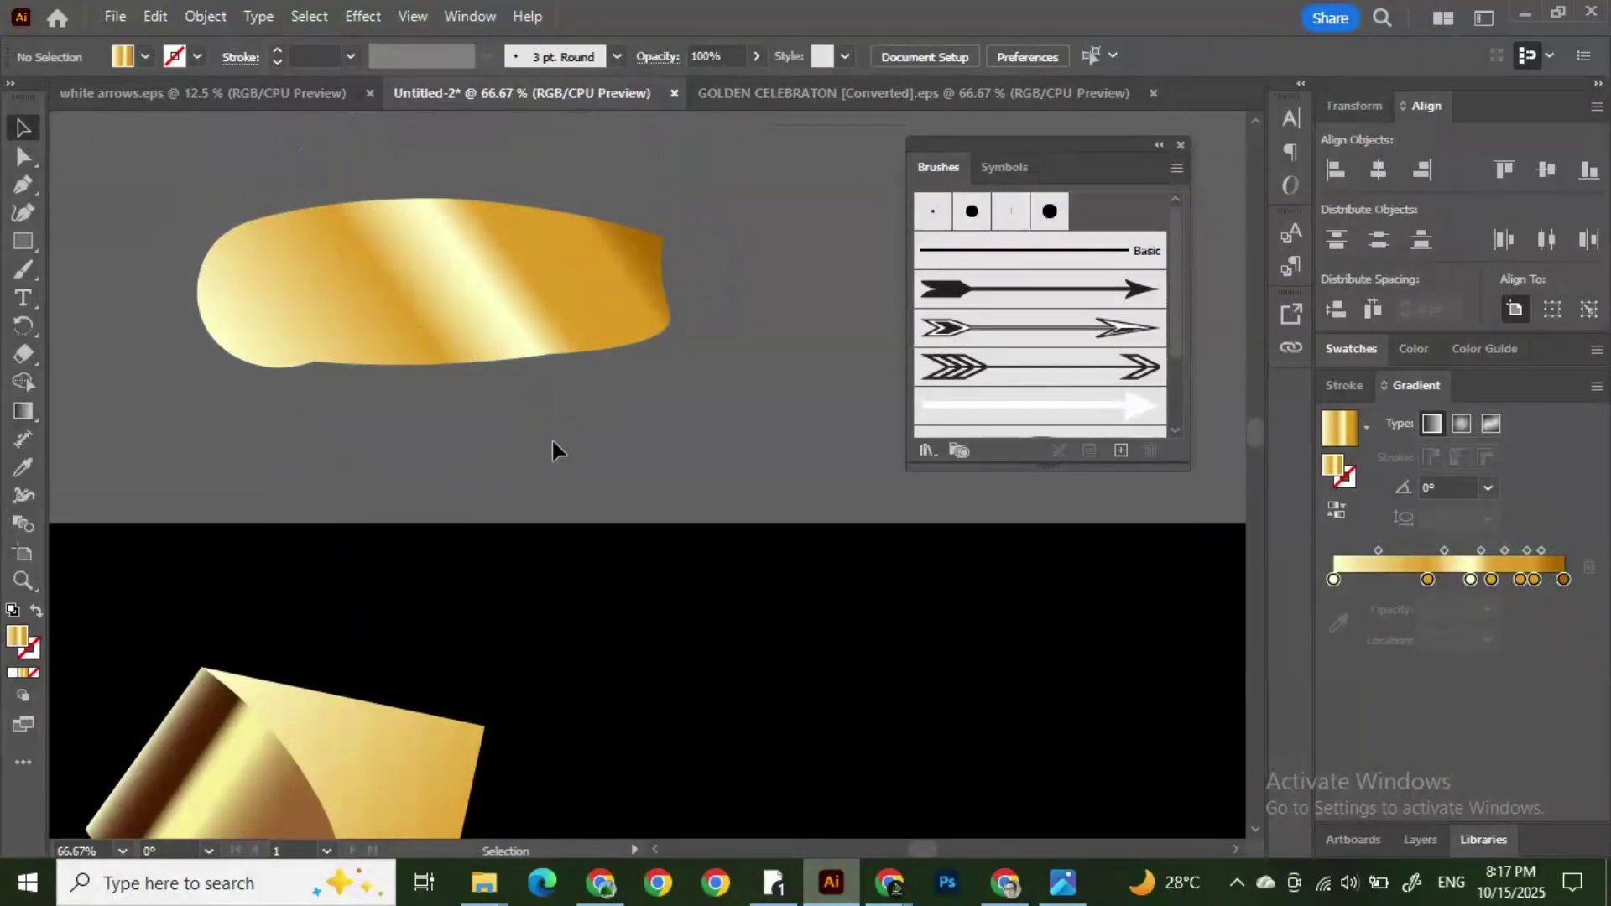
{"action": "scroll", "coordinate": [552, 442], "scroll_direction": "down", "scroll_amount": 1}
{"action": "scroll", "coordinate": [552, 441], "scroll_direction": "down", "scroll_amount": 2}
{"action": "scroll", "coordinate": [526, 515], "scroll_direction": "down", "scroll_amount": 1}
{"action": "left_click_drag", "start_coordinate": [245, 468], "coordinate": [482, 709]}
{"action": "key", "text": "Delete"}
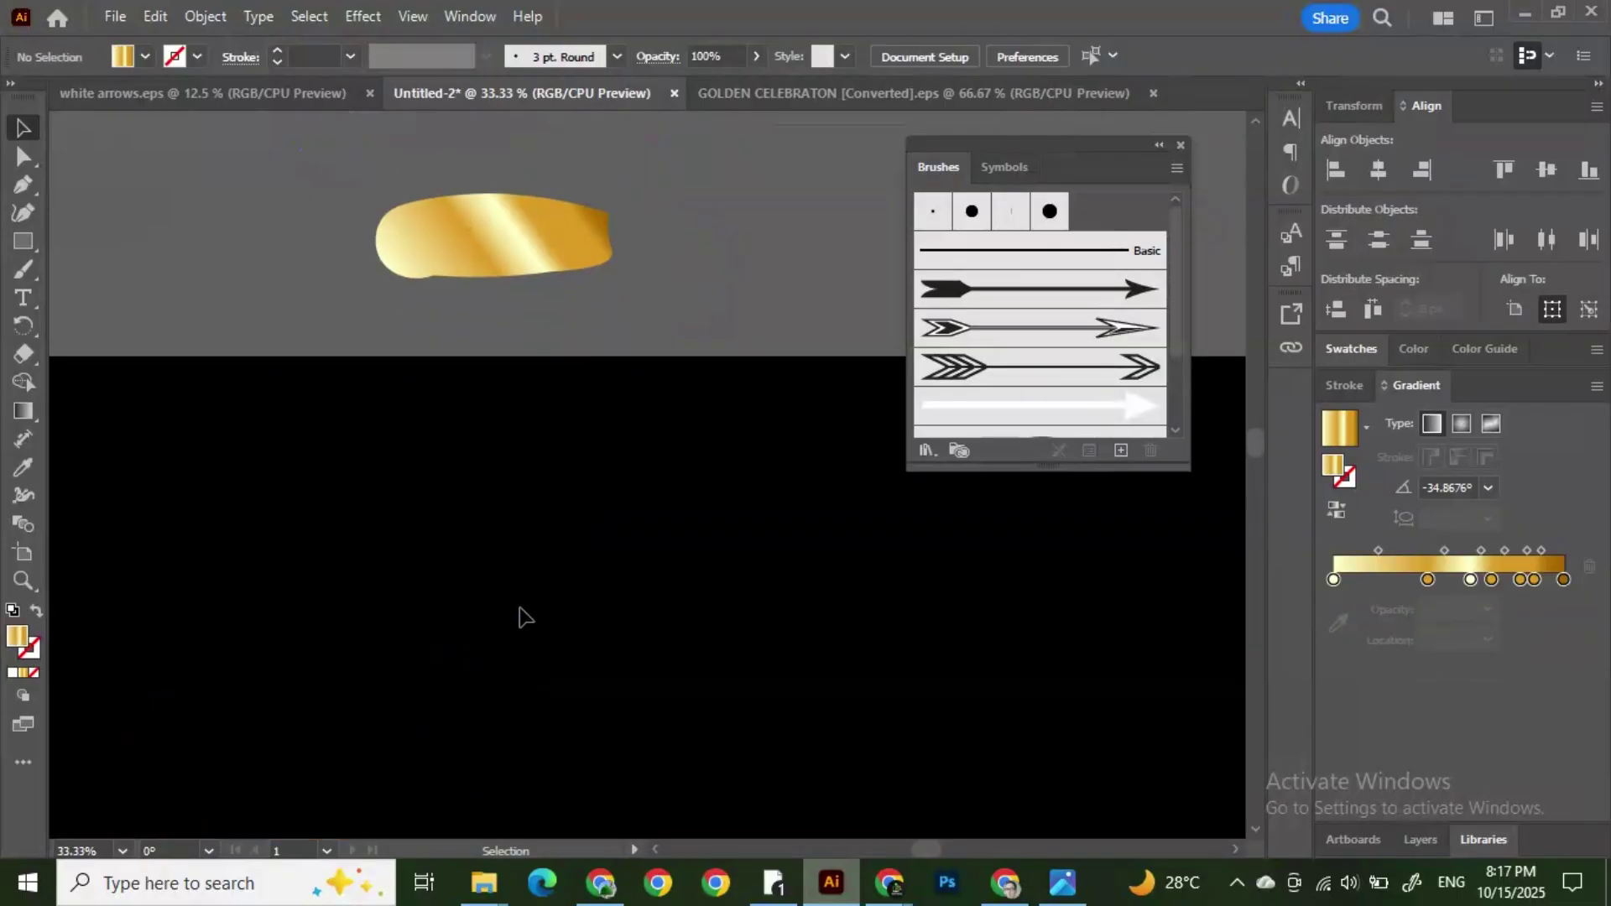
Step: Expand the appearance of the gold shape above the artboard
{"action": "left_click", "coordinate": [487, 242]}
{"action": "left_click", "coordinate": [205, 16]}
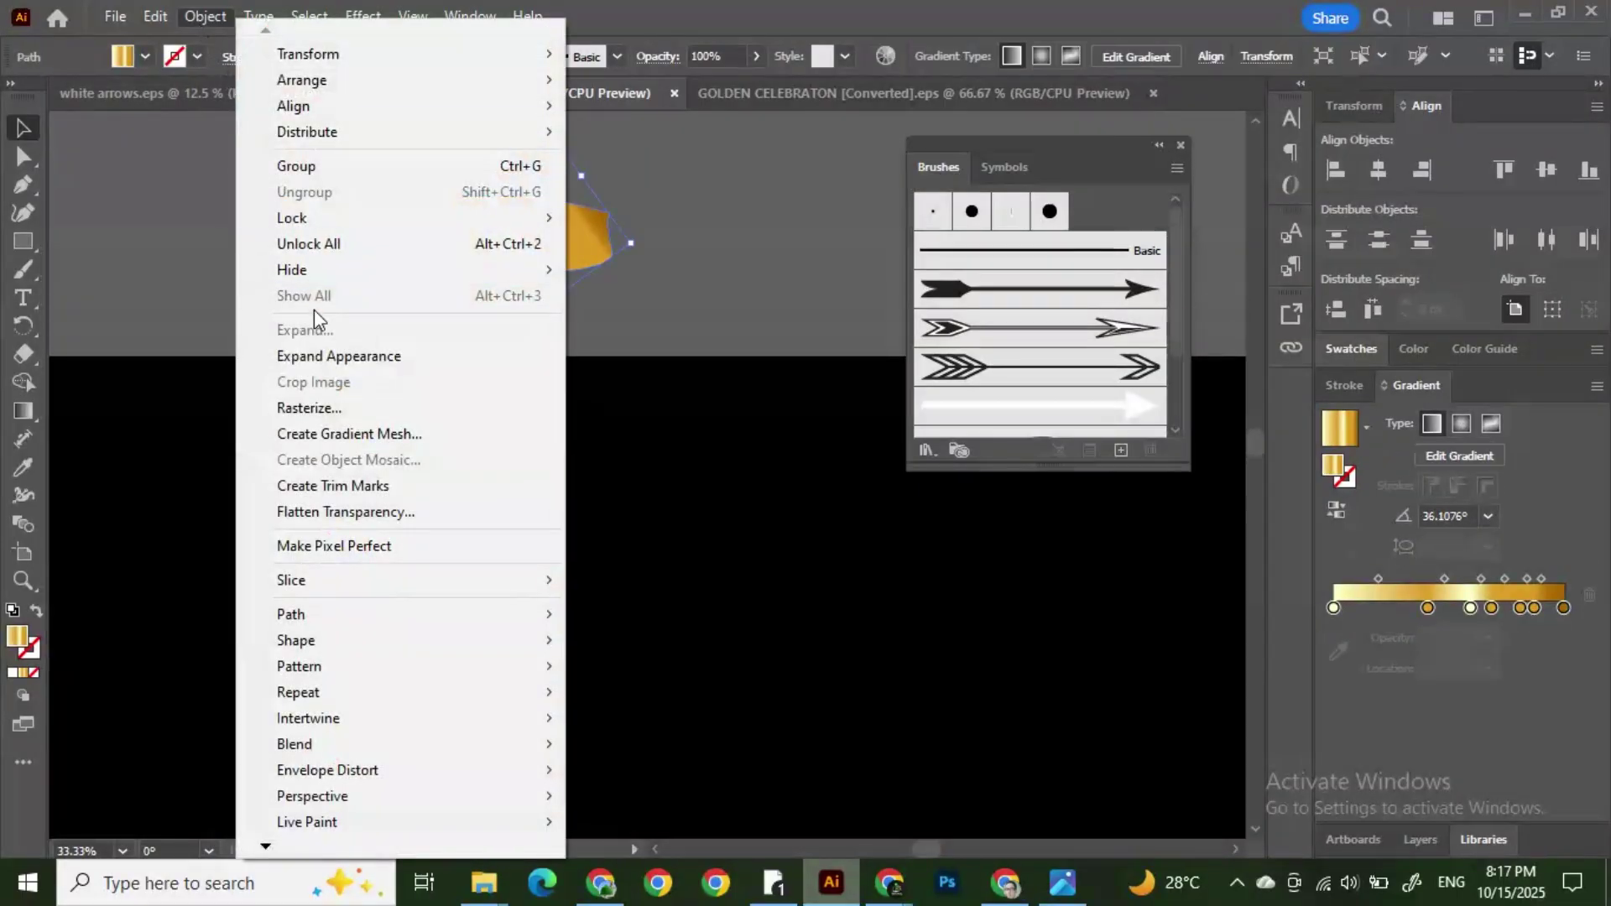
{"action": "left_click", "coordinate": [320, 356]}
Step: Try to create a scatter brush from the gold shape
{"action": "mouse_move", "coordinate": [545, 273]}
{"action": "left_mouse_down"}
{"action": "mouse_move", "coordinate": [727, 349]}
{"action": "mouse_move", "coordinate": [1067, 406]}
{"action": "left_mouse_up"}
{"action": "left_click", "coordinate": [748, 610]}
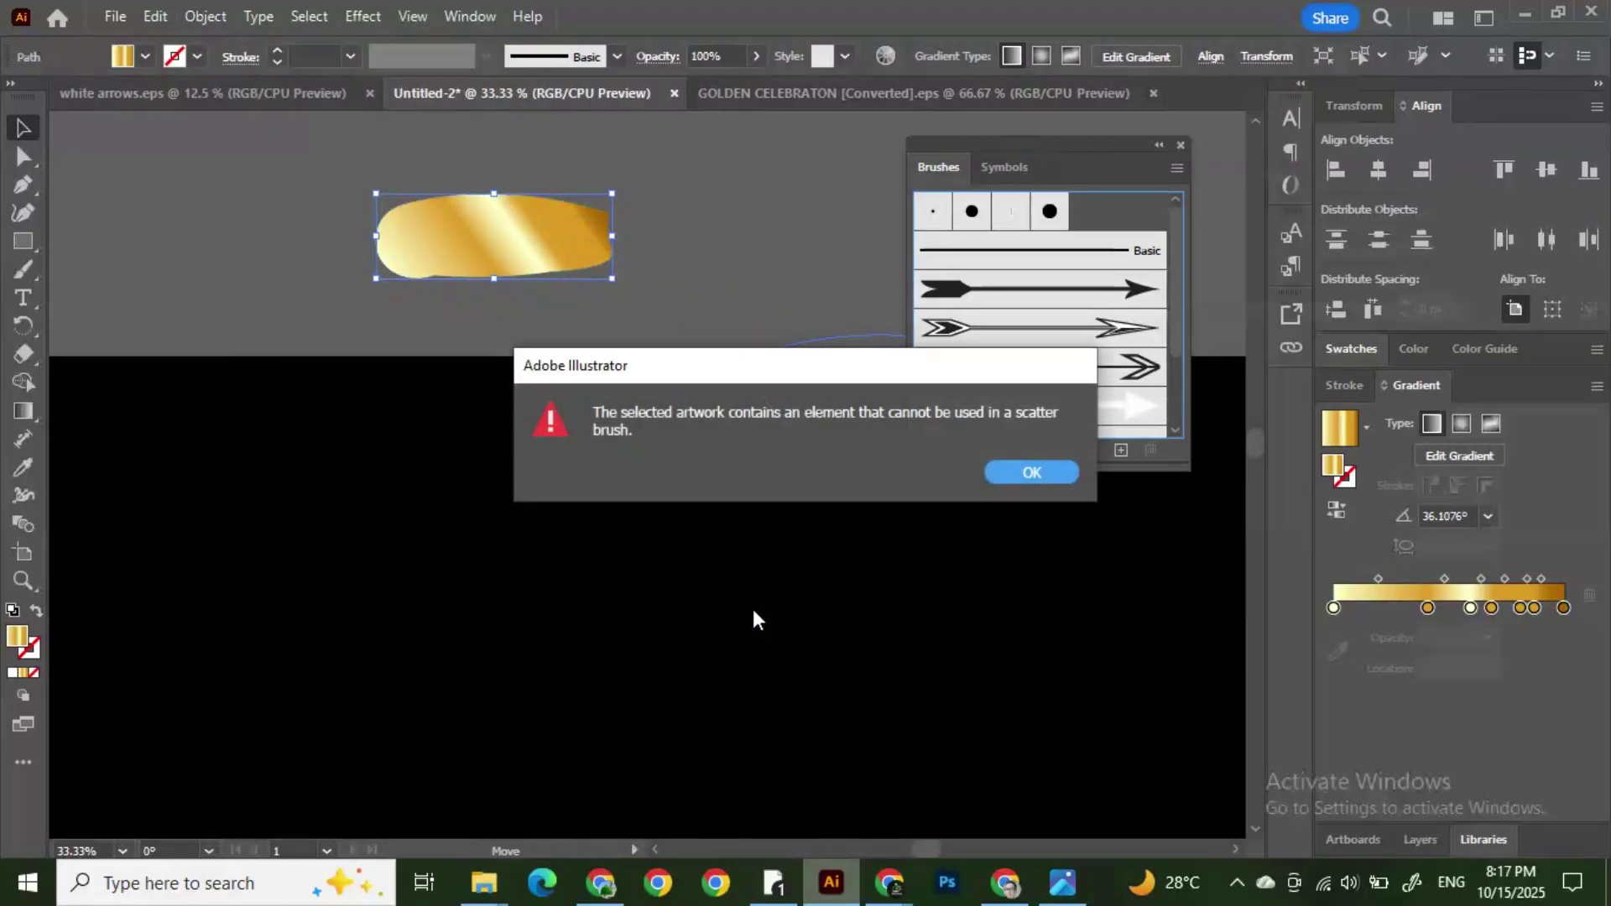
{"action": "left_click", "coordinate": [1030, 473]}
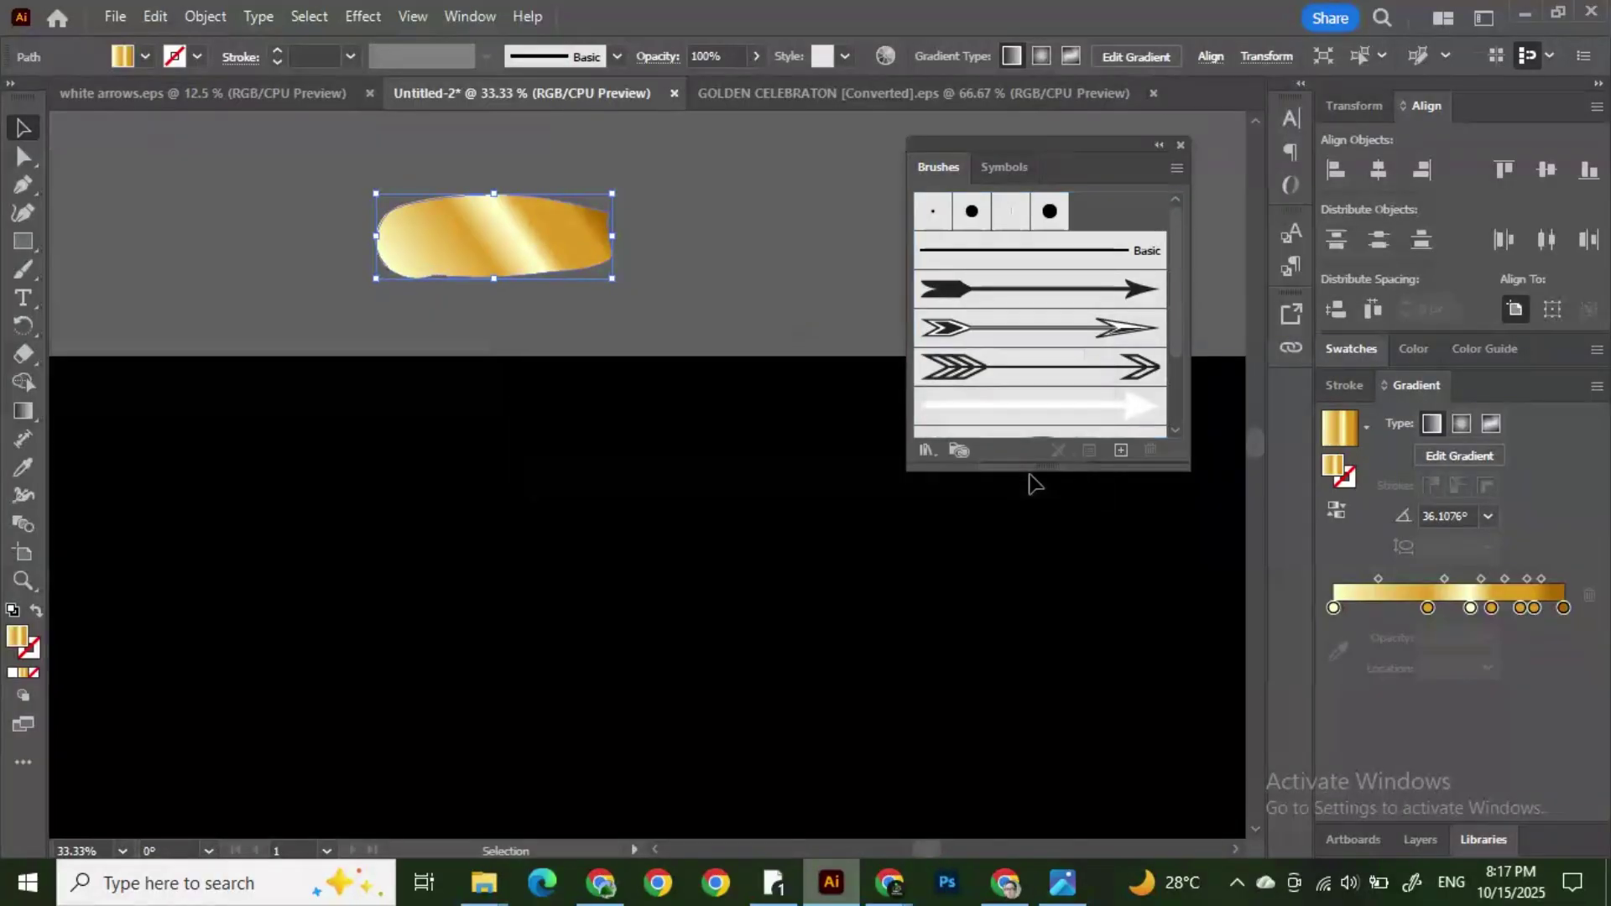
{"action": "scroll", "coordinate": [724, 411], "scroll_direction": "up", "scroll_amount": 2}
{"action": "scroll", "coordinate": [721, 412], "scroll_direction": "down", "scroll_amount": 3}
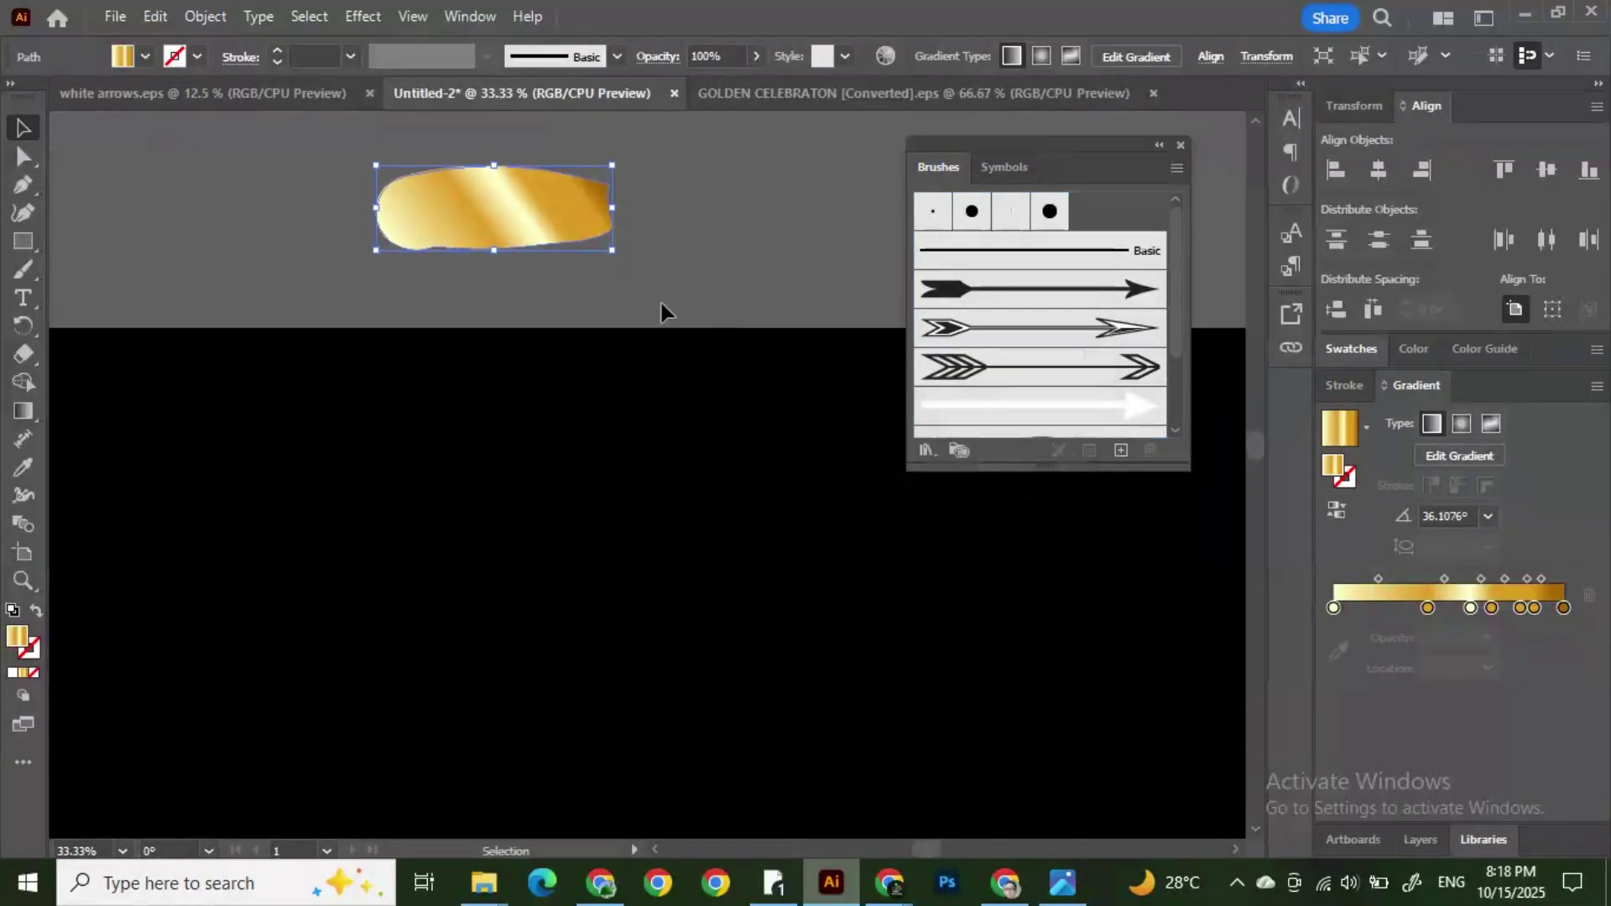
{"action": "left_click", "coordinate": [661, 302]}
{"action": "left_click", "coordinate": [492, 230]}
{"action": "right_click", "coordinate": [492, 239]}
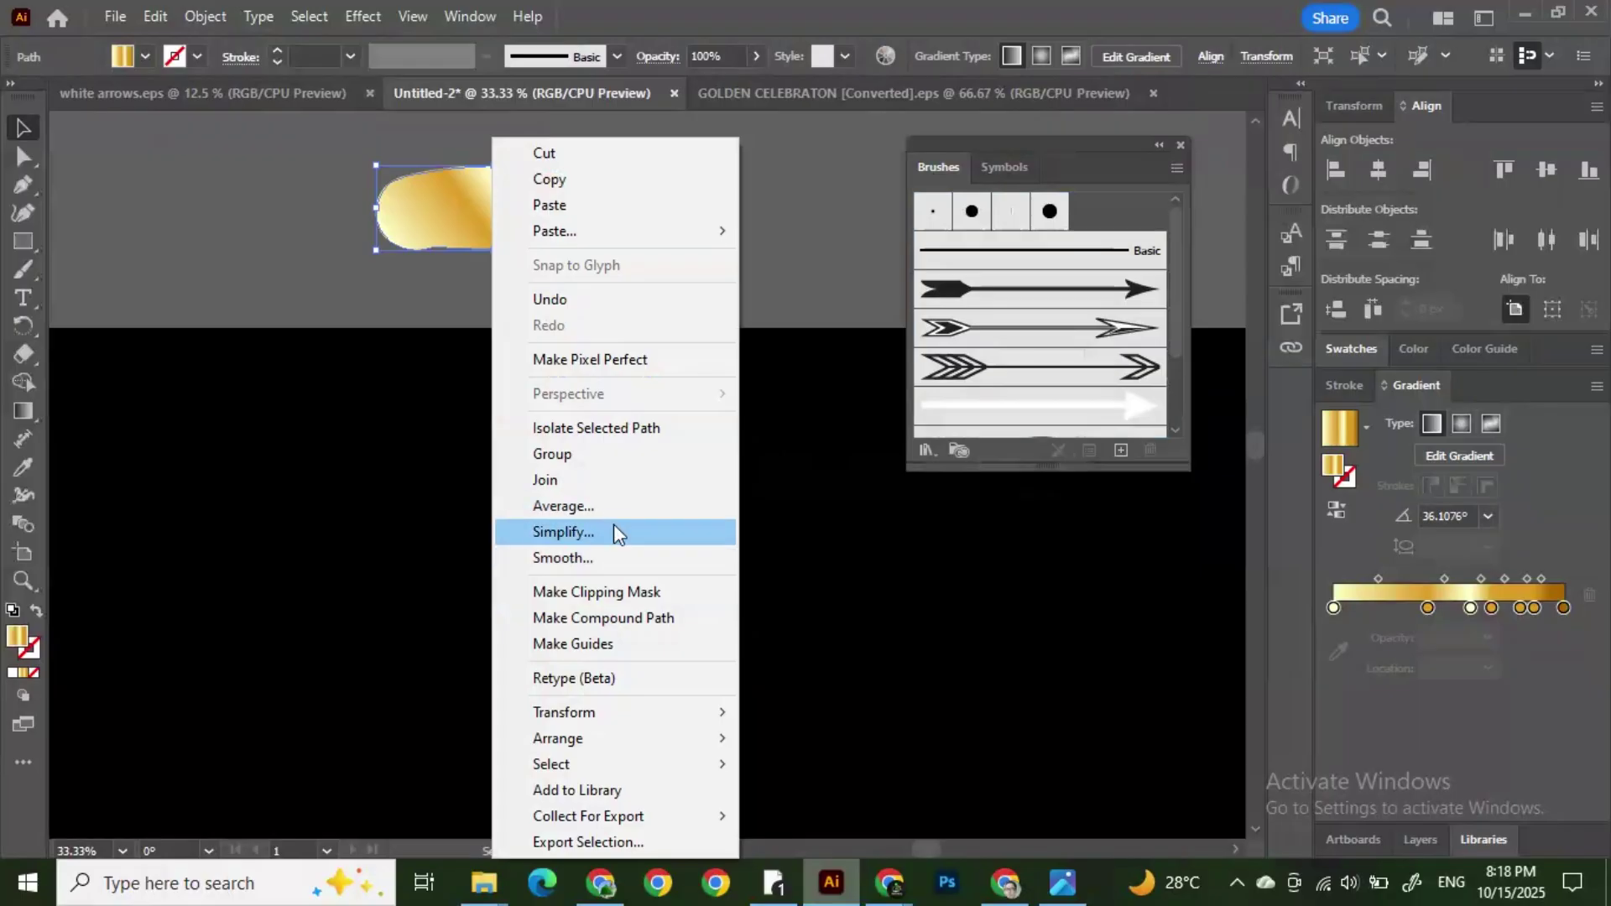
{"action": "key", "text": "Escape"}
Step: Isolate the gold shape and expand its gradient fill into a group
{"action": "double_click", "coordinate": [467, 221]}
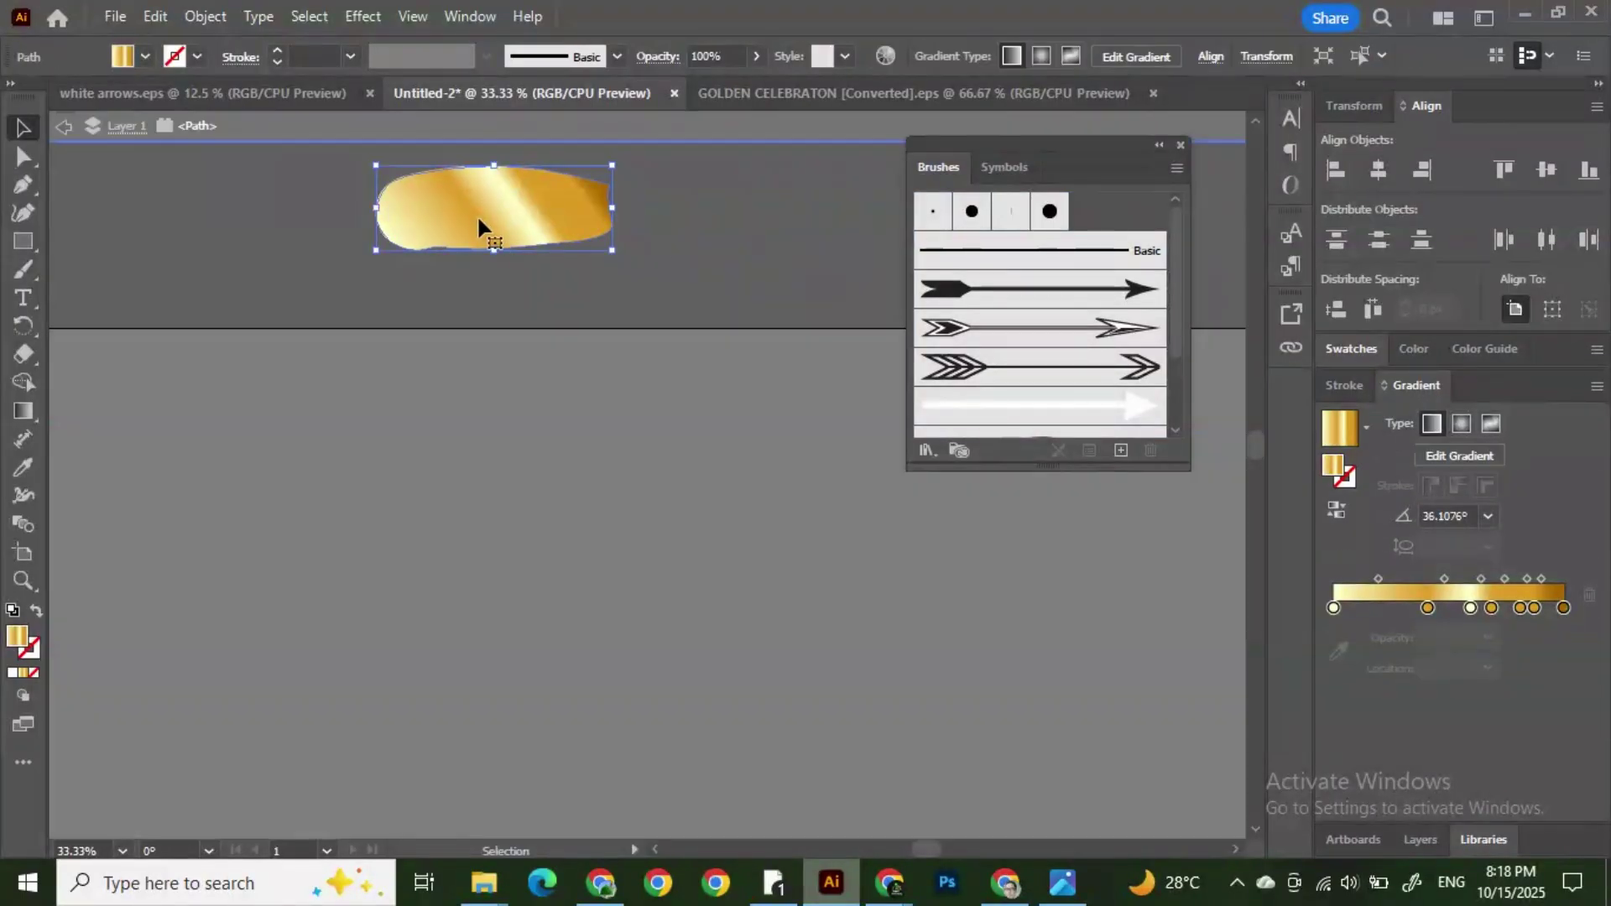
{"action": "left_click", "coordinate": [205, 16]}
{"action": "left_click", "coordinate": [344, 329]}
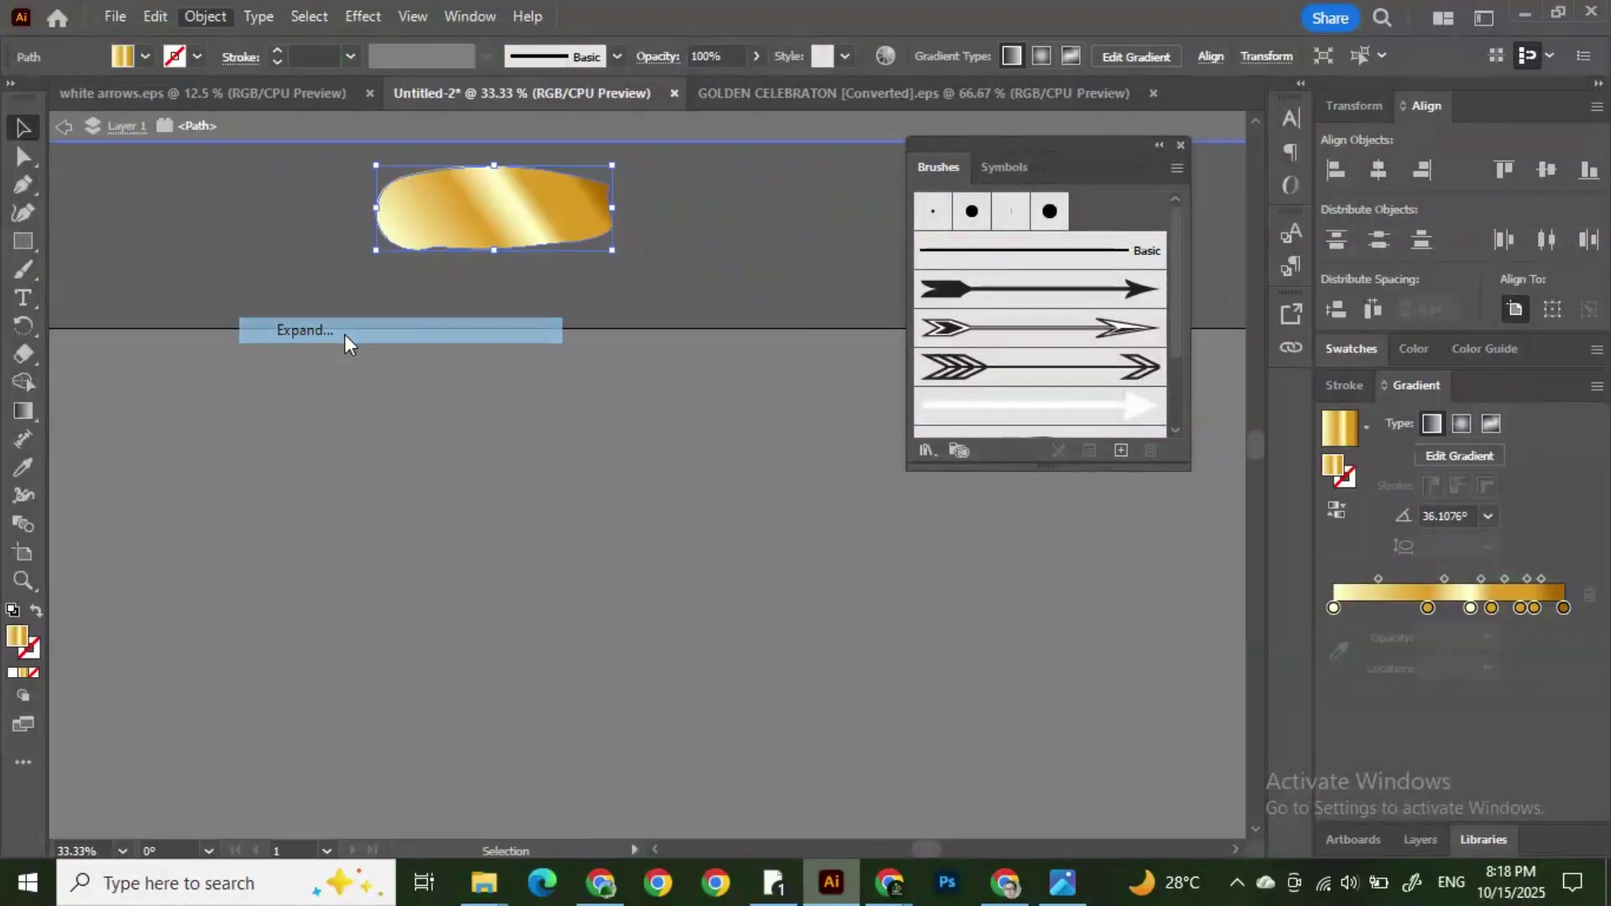
{"action": "left_click", "coordinate": [773, 571]}
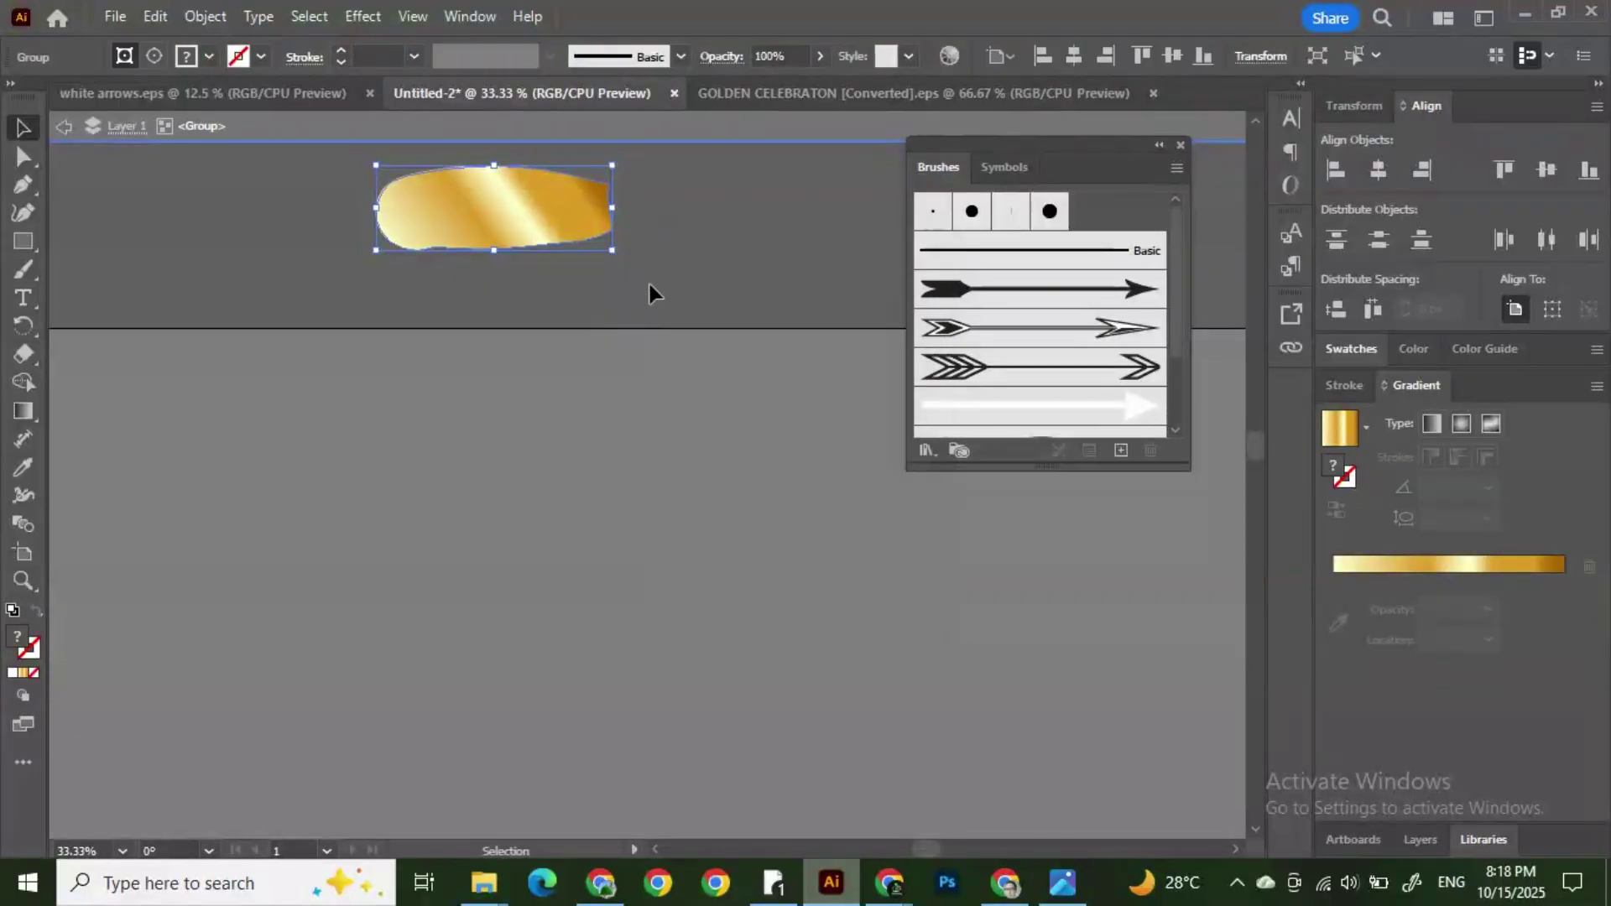
{"action": "left_click_drag", "start_coordinate": [1063, 411], "coordinate": [1062, 413]}
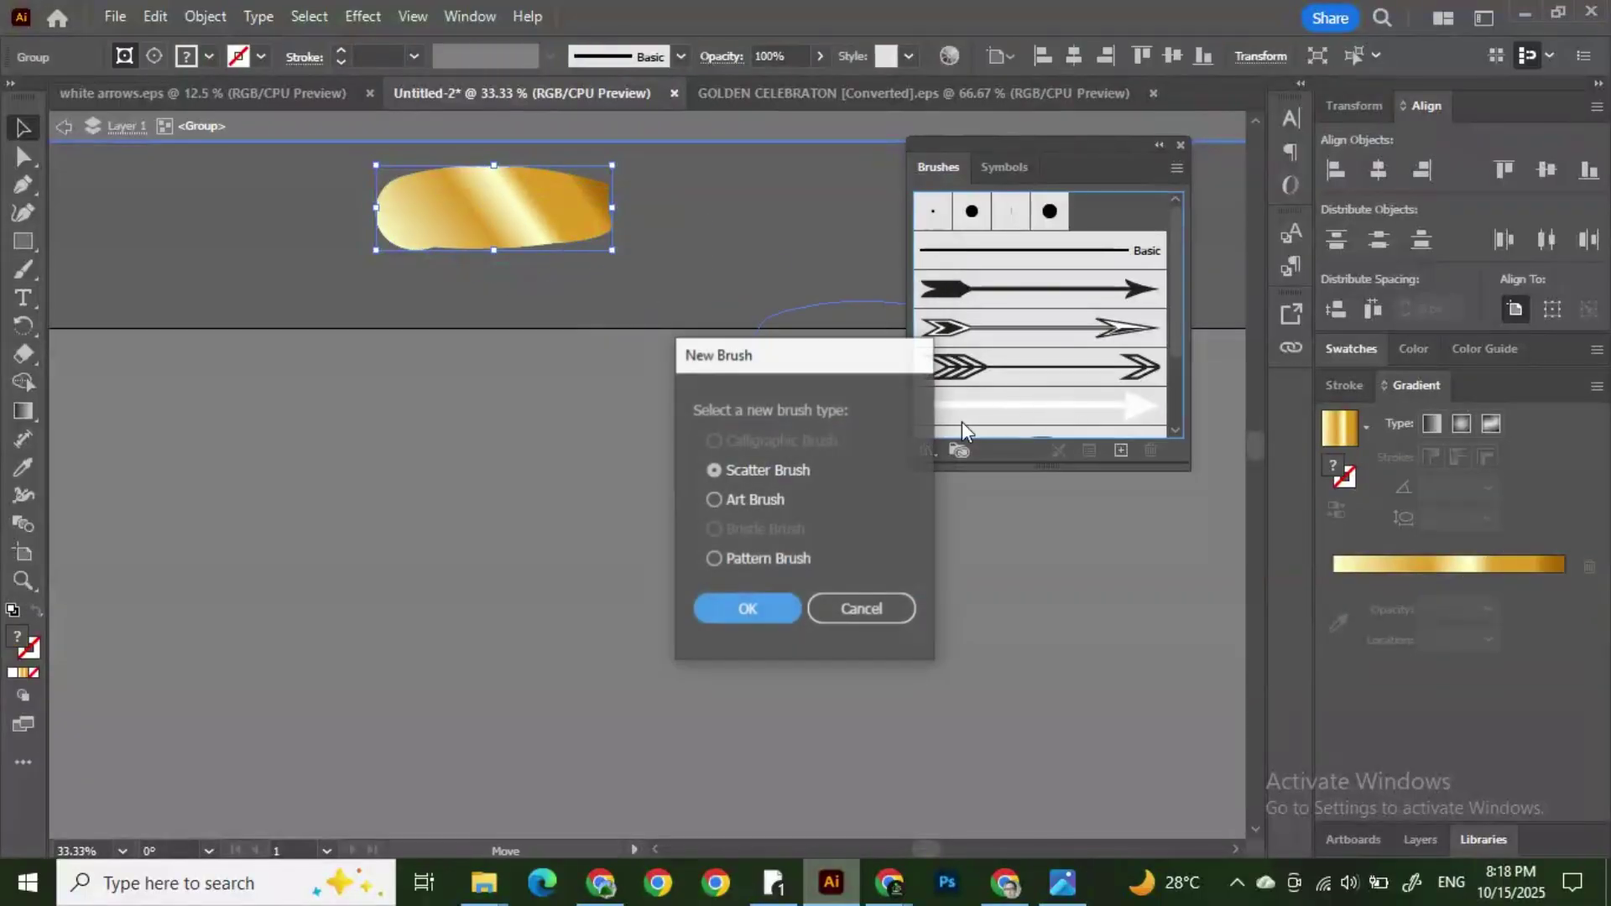
{"action": "left_click", "coordinate": [771, 610]}
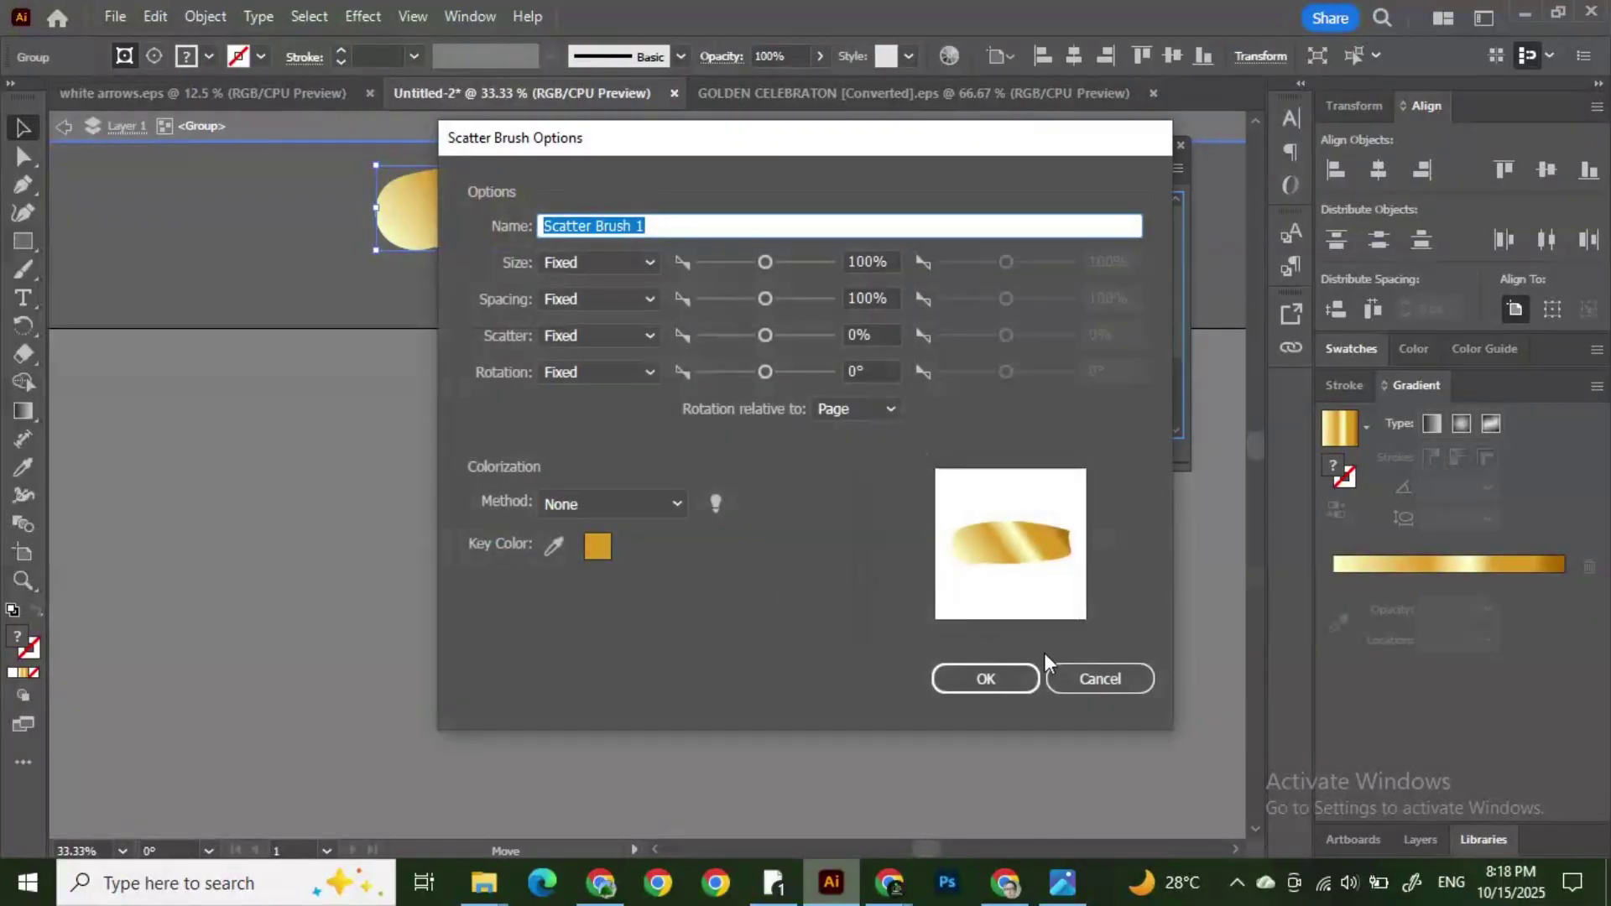
{"action": "left_click", "coordinate": [1120, 686]}
{"action": "left_click", "coordinate": [65, 127]}
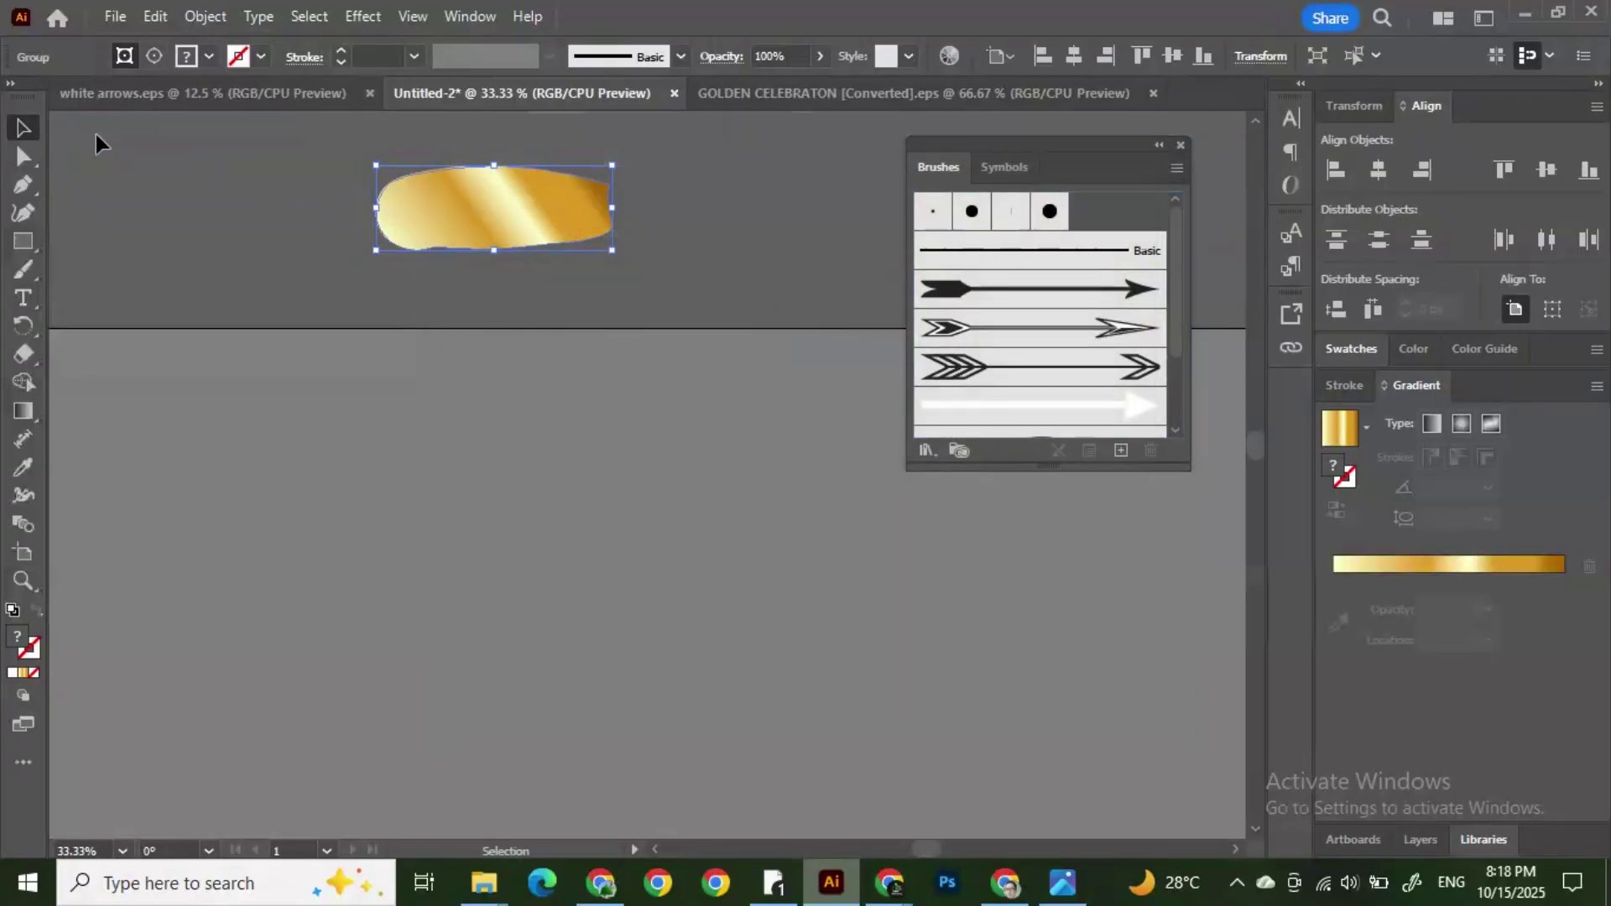
{"action": "left_click", "coordinate": [313, 248]}
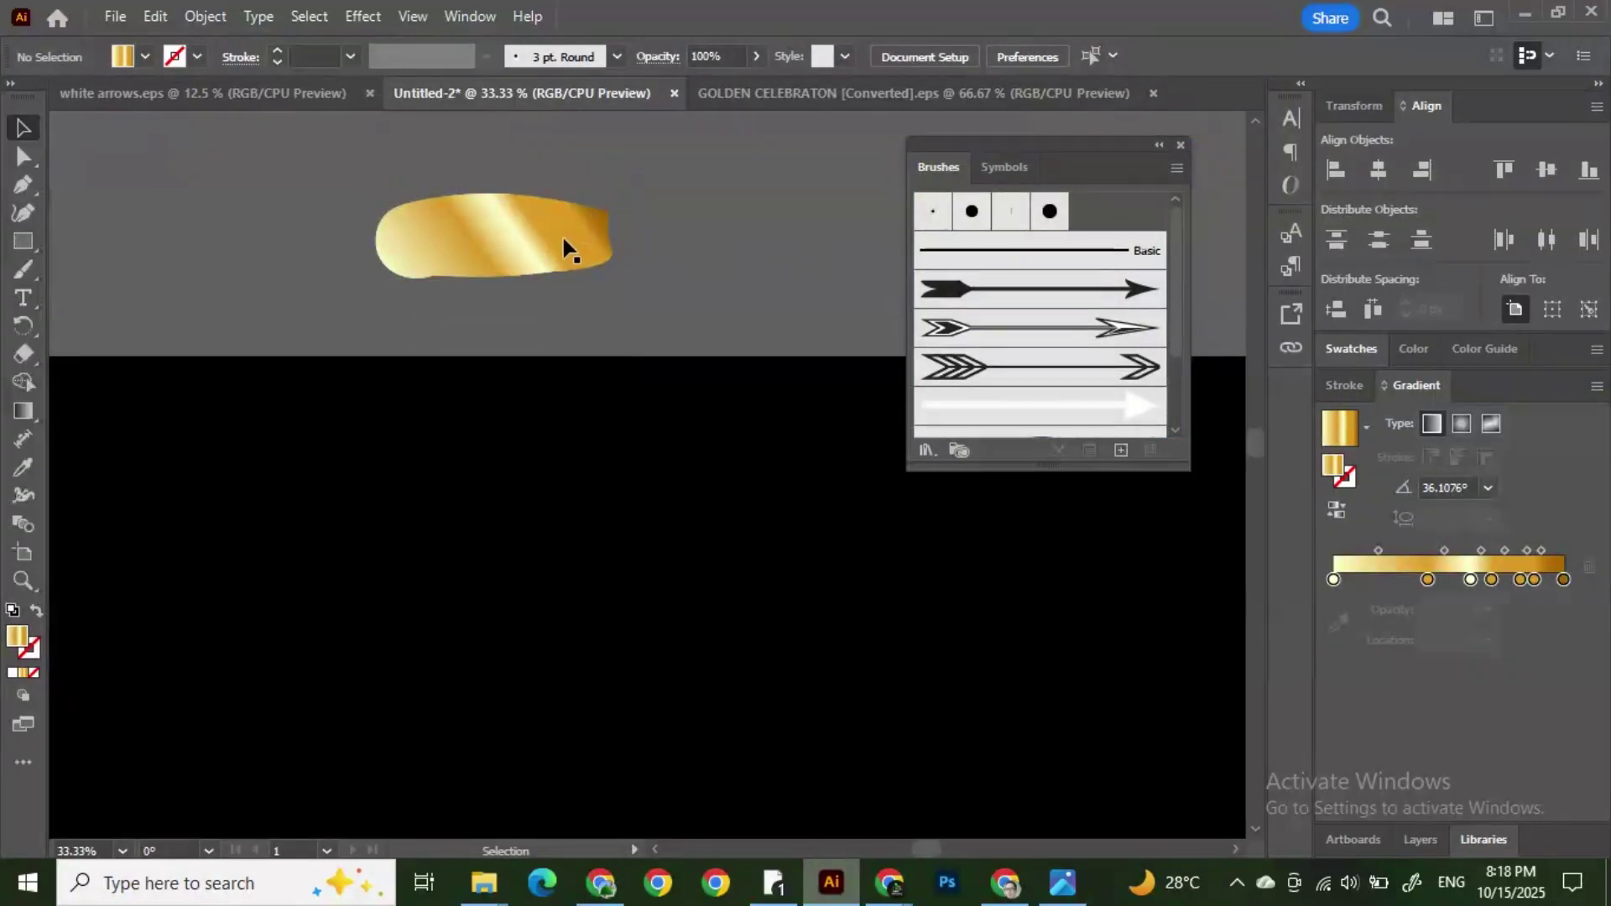
{"action": "scroll", "coordinate": [545, 251], "scroll_direction": "up", "scroll_amount": 1}
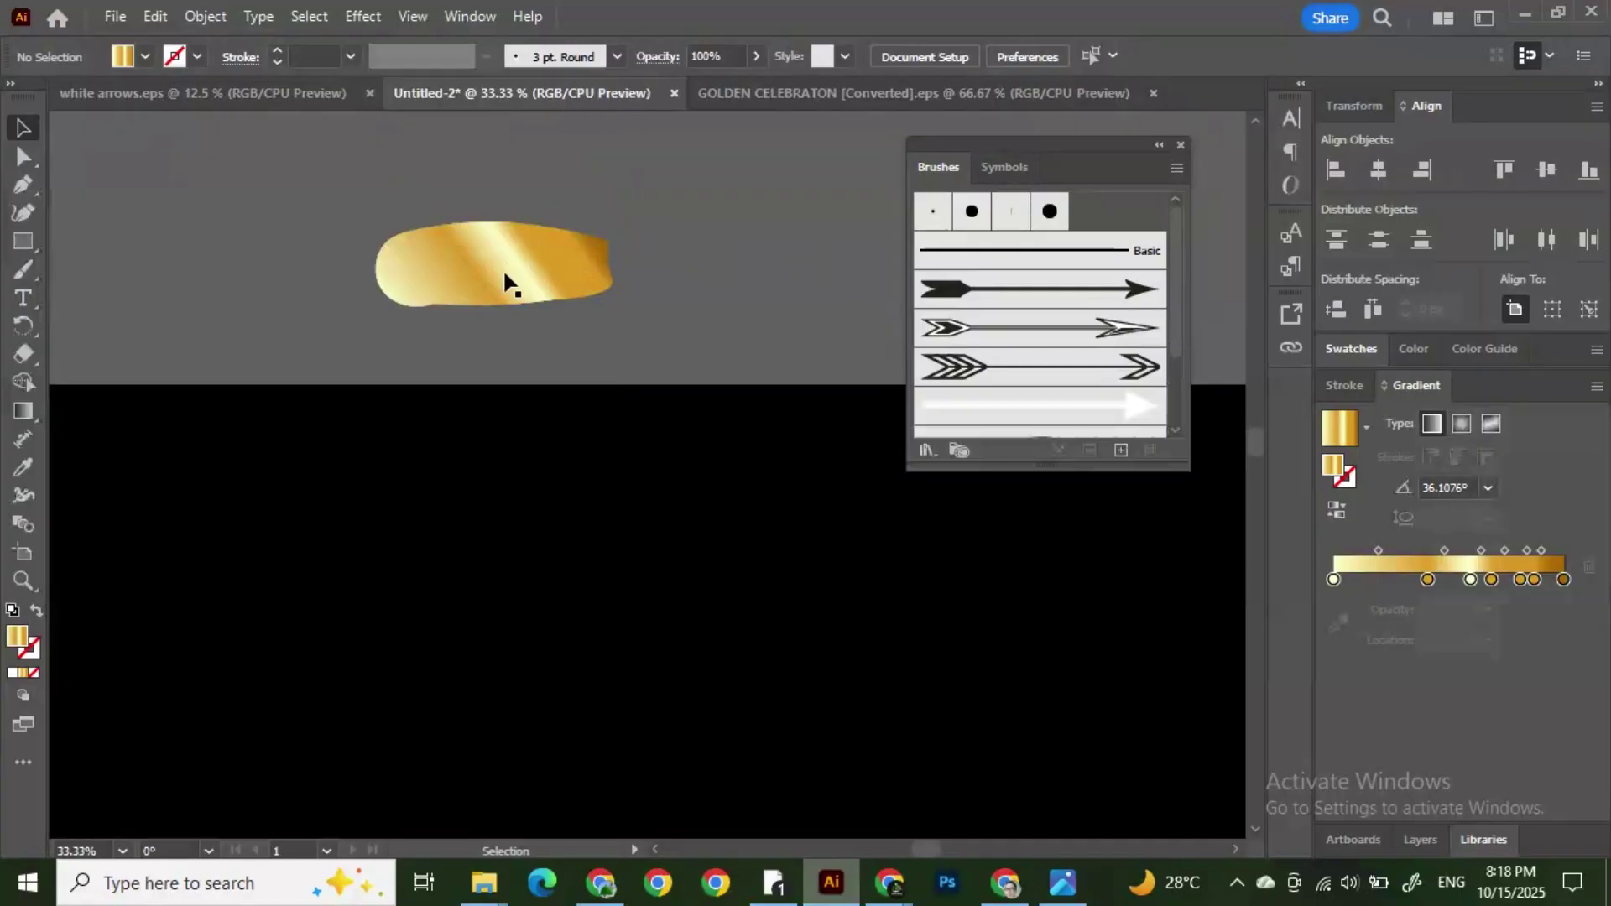
{"action": "left_click", "coordinate": [502, 268]}
{"action": "left_click", "coordinate": [214, 18]}
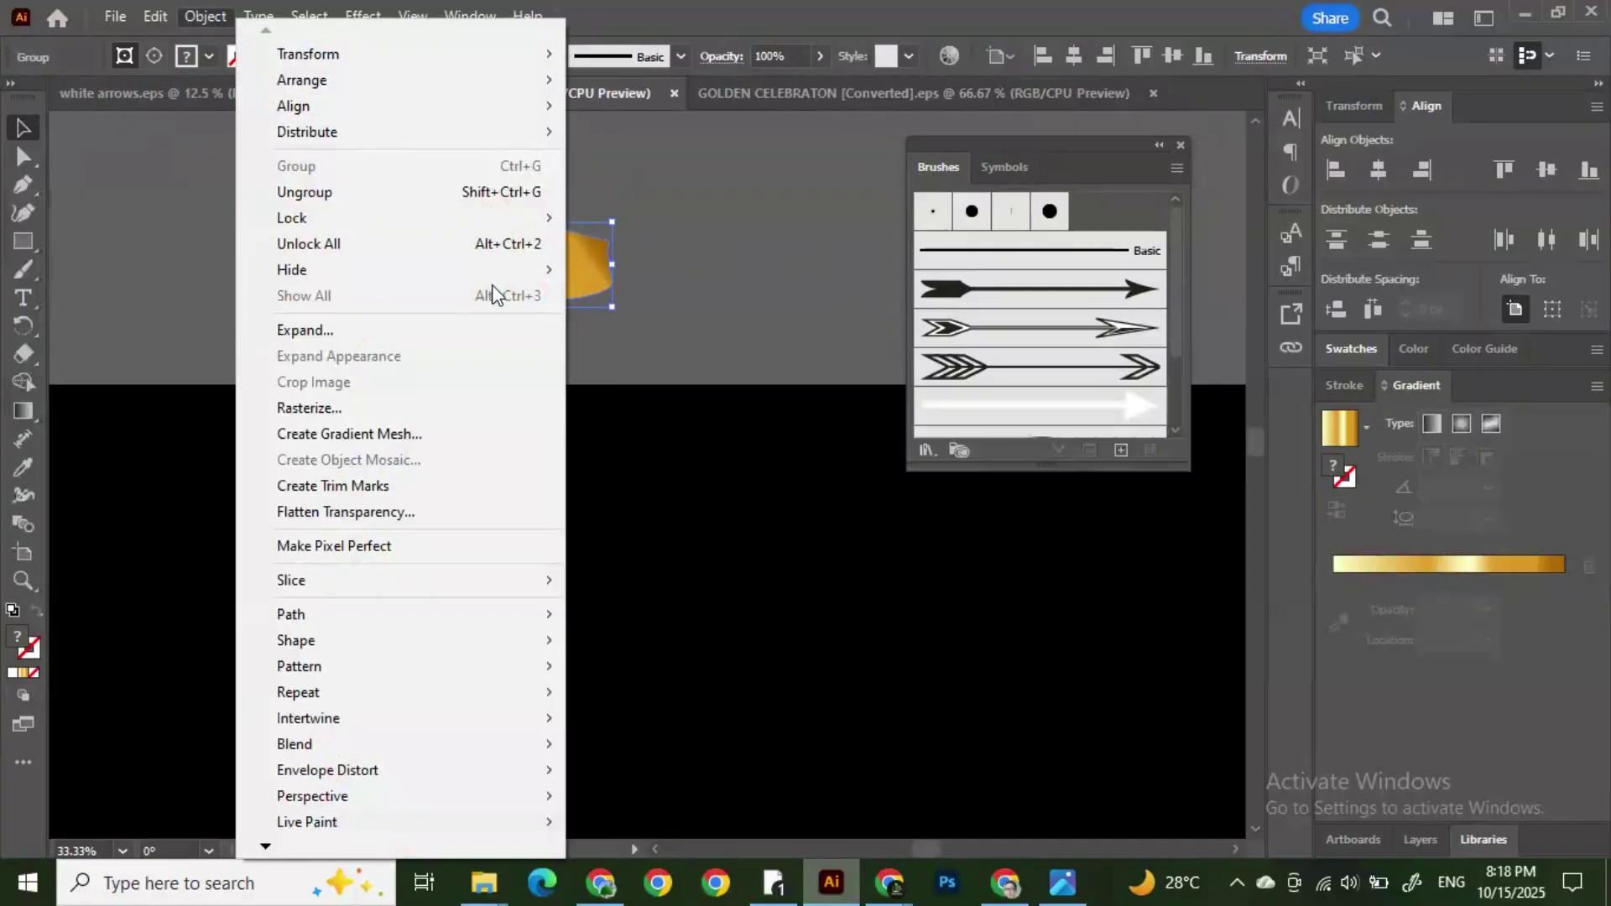
{"action": "left_click", "coordinate": [728, 324]}
{"action": "left_click", "coordinate": [728, 323]}
{"action": "double_click", "coordinate": [544, 283]}
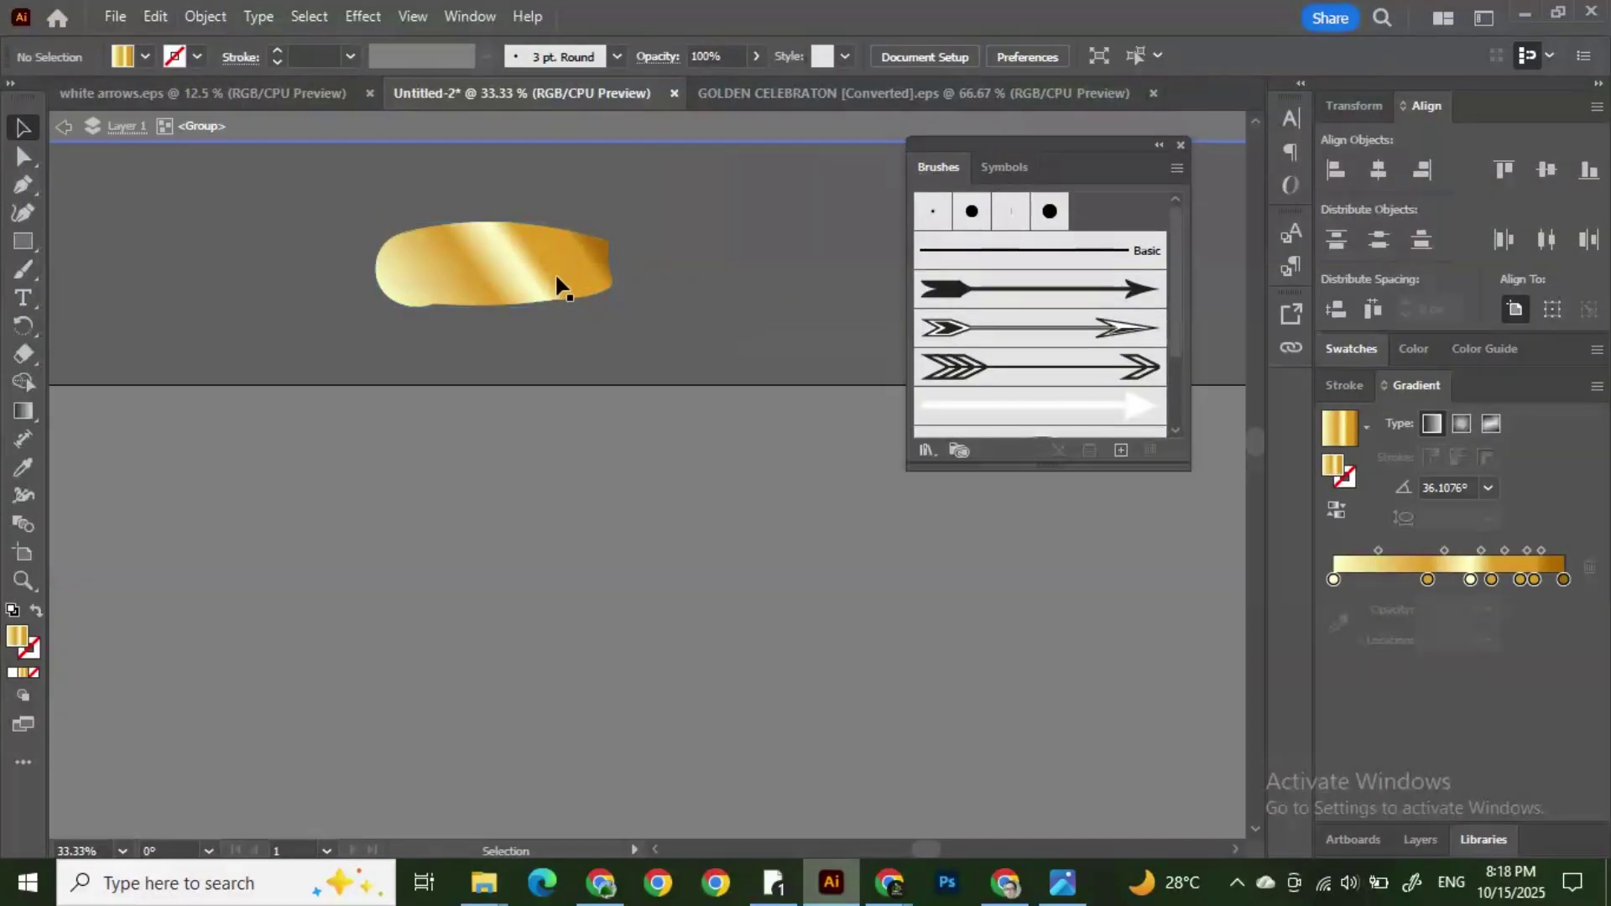
{"action": "left_click", "coordinate": [67, 127]}
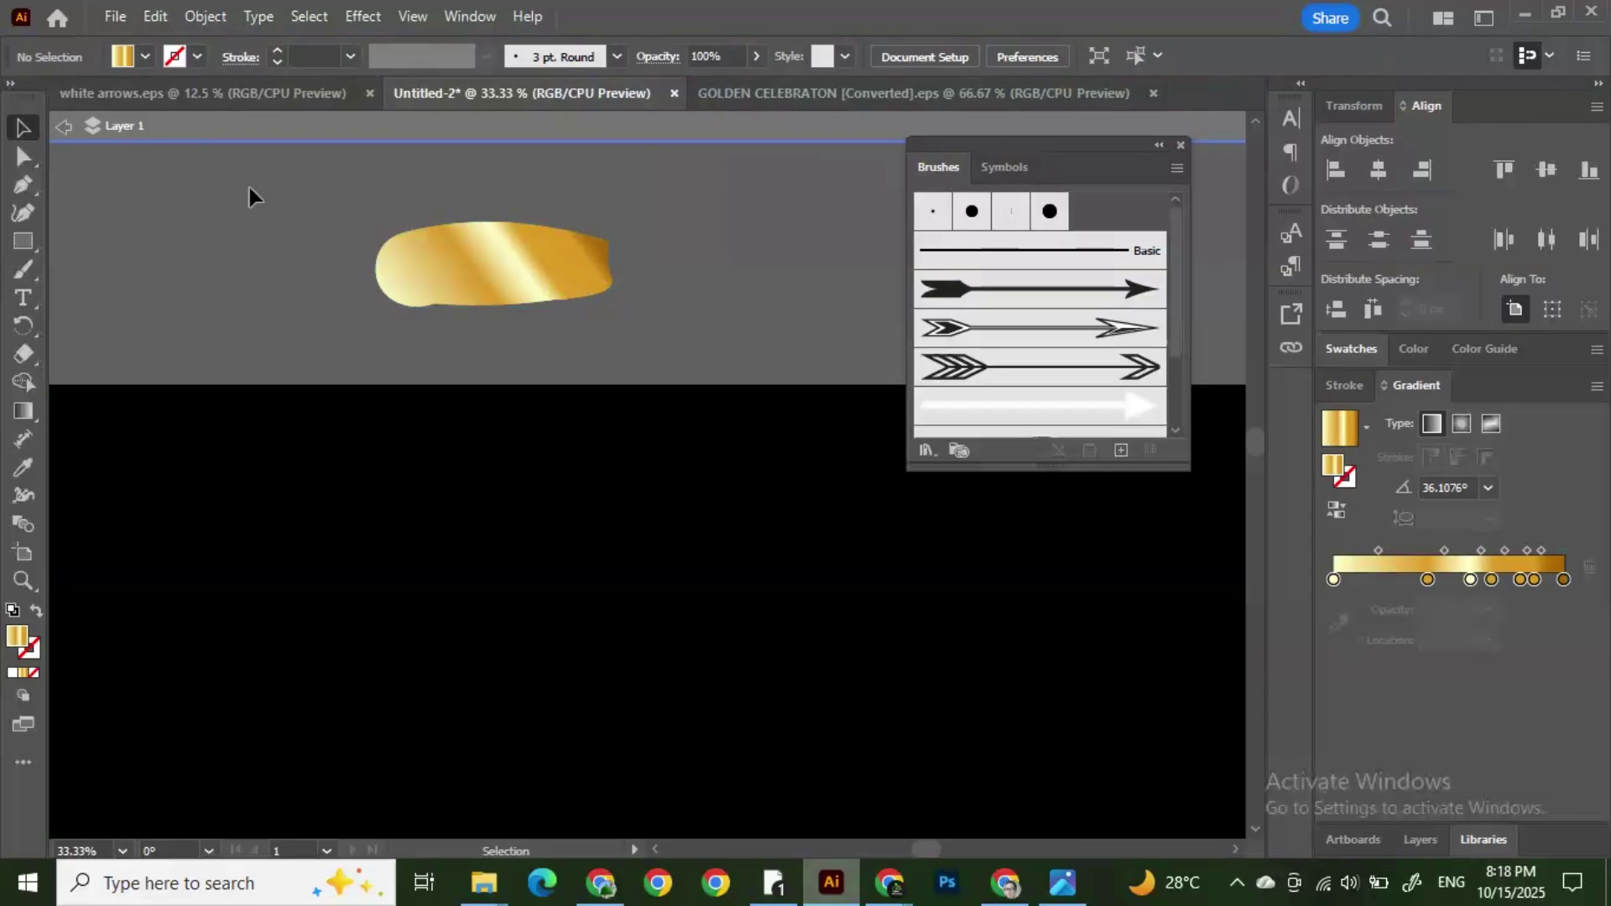
{"action": "double_click", "coordinate": [411, 264]}
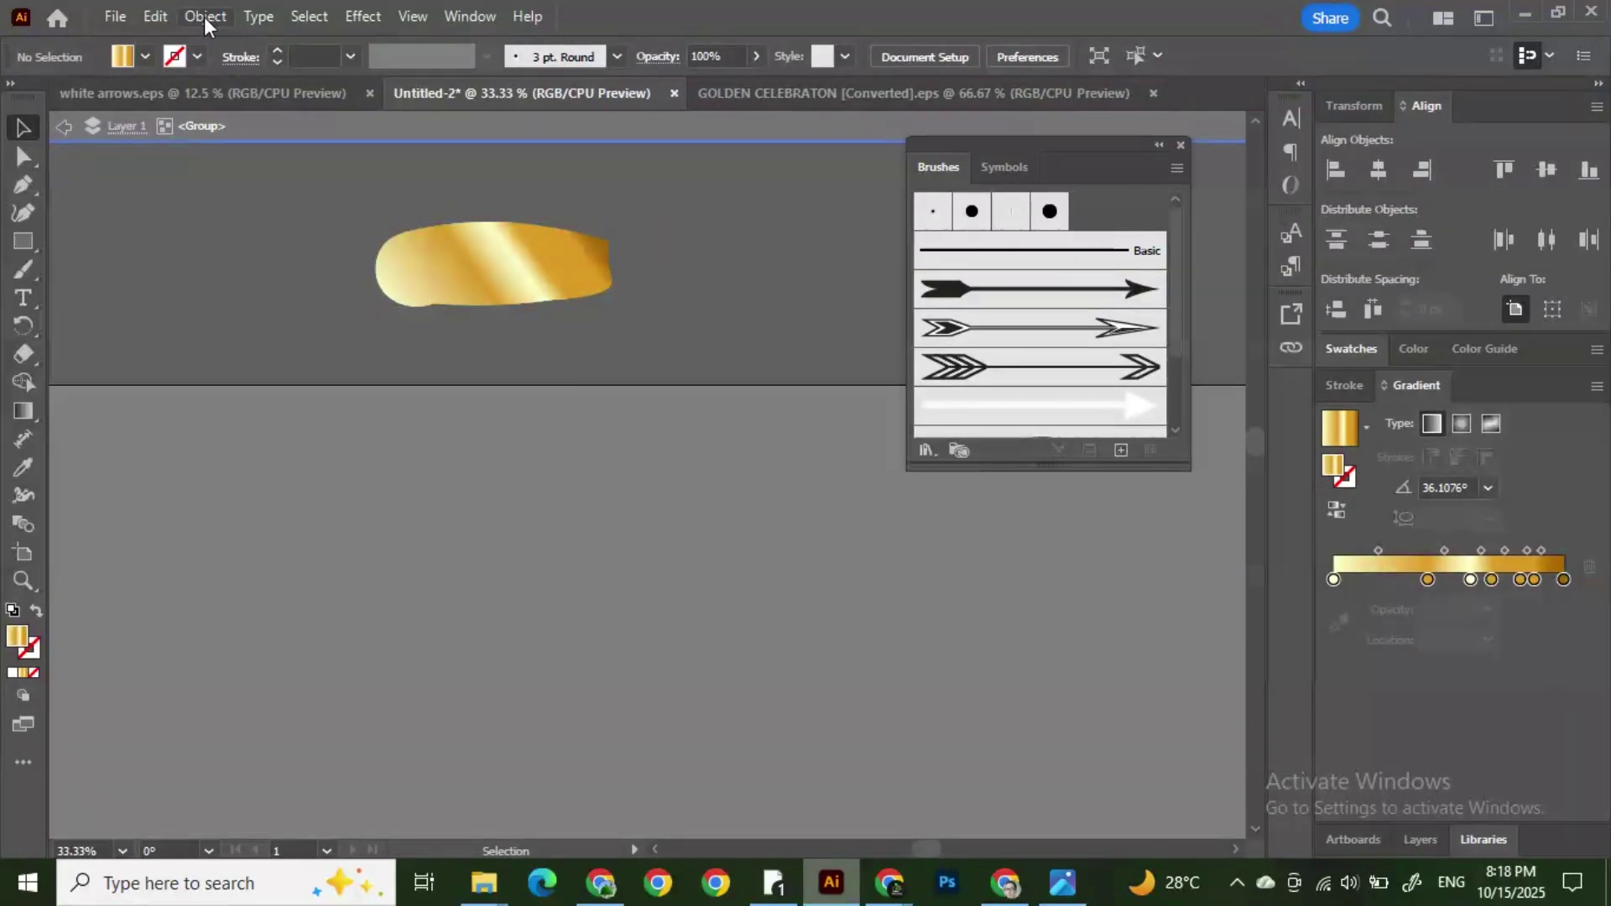
{"action": "left_click", "coordinate": [204, 17]}
{"action": "left_click", "coordinate": [642, 319]}
{"action": "left_click", "coordinate": [56, 123]}
Step: Apply Expand once more to the grouped gold shape
{"action": "left_click", "coordinate": [449, 276]}
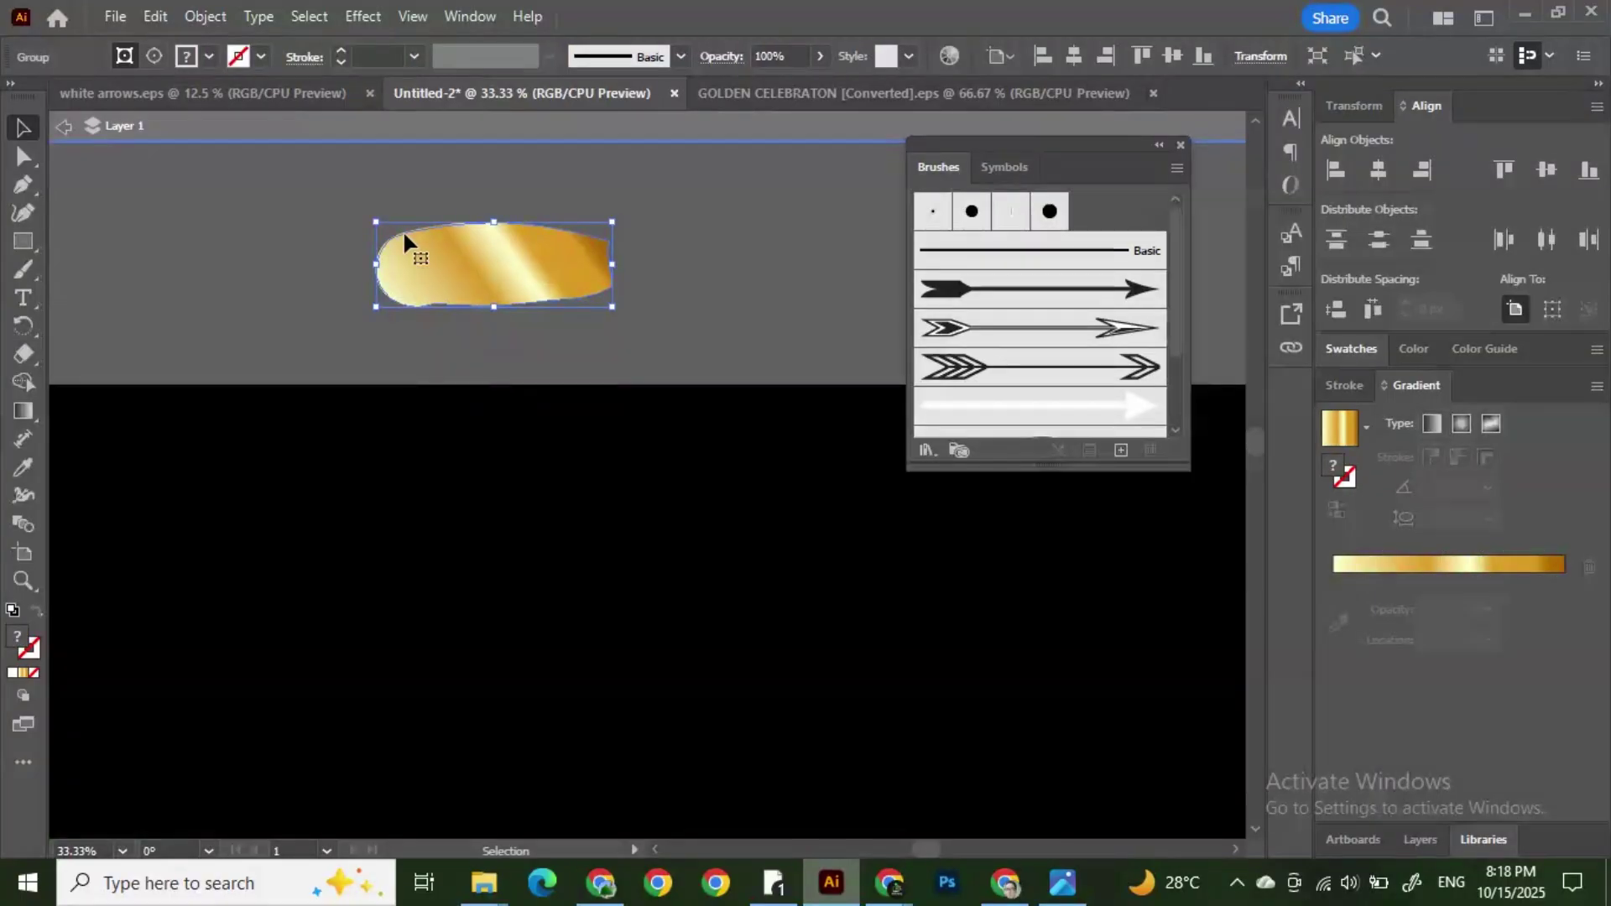
{"action": "left_click", "coordinate": [200, 25]}
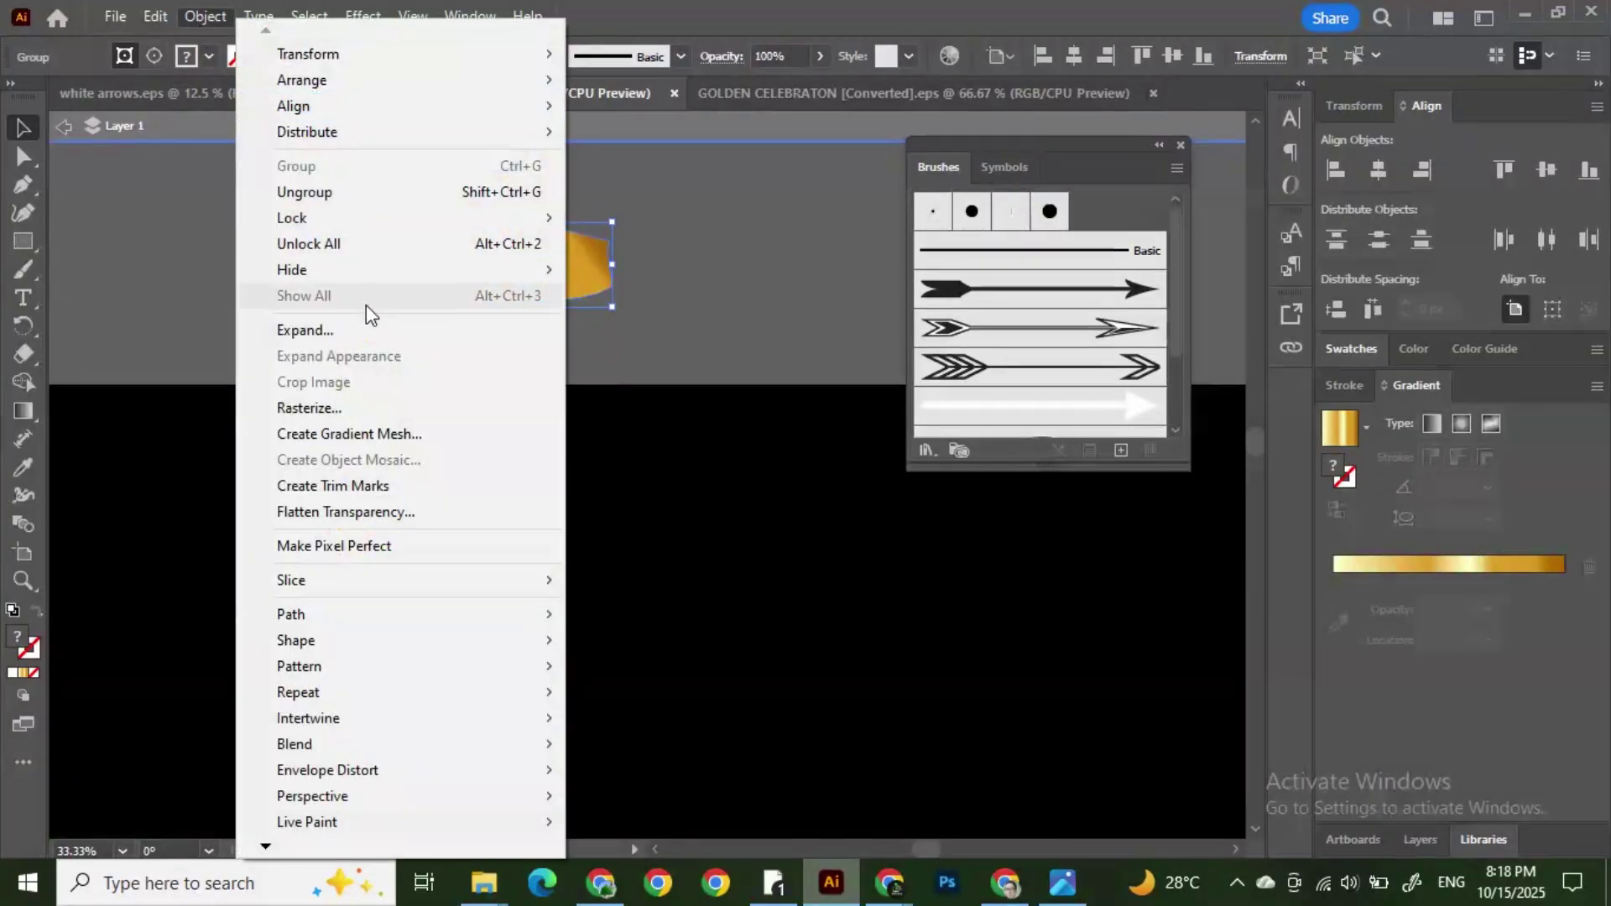
{"action": "left_click", "coordinate": [369, 330]}
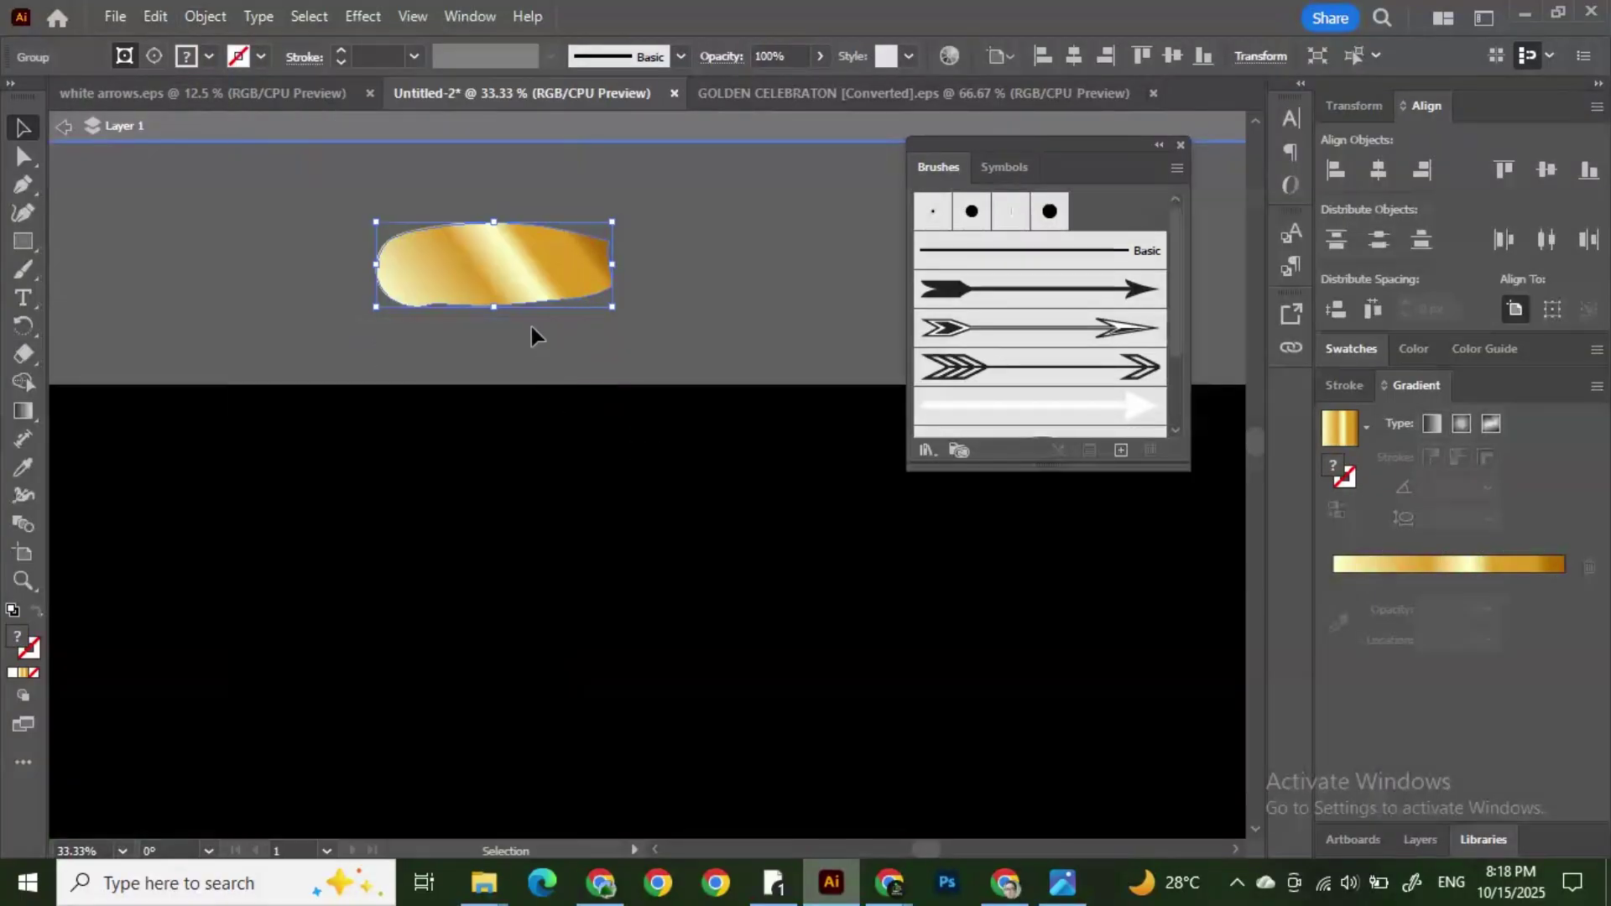
Step: Create a pattern brush from the expanded gold shape, keeping the default 100% scale, 0% spacing and stretch-to-fit options
{"action": "left_click_drag", "start_coordinate": [566, 304], "coordinate": [1005, 399]}
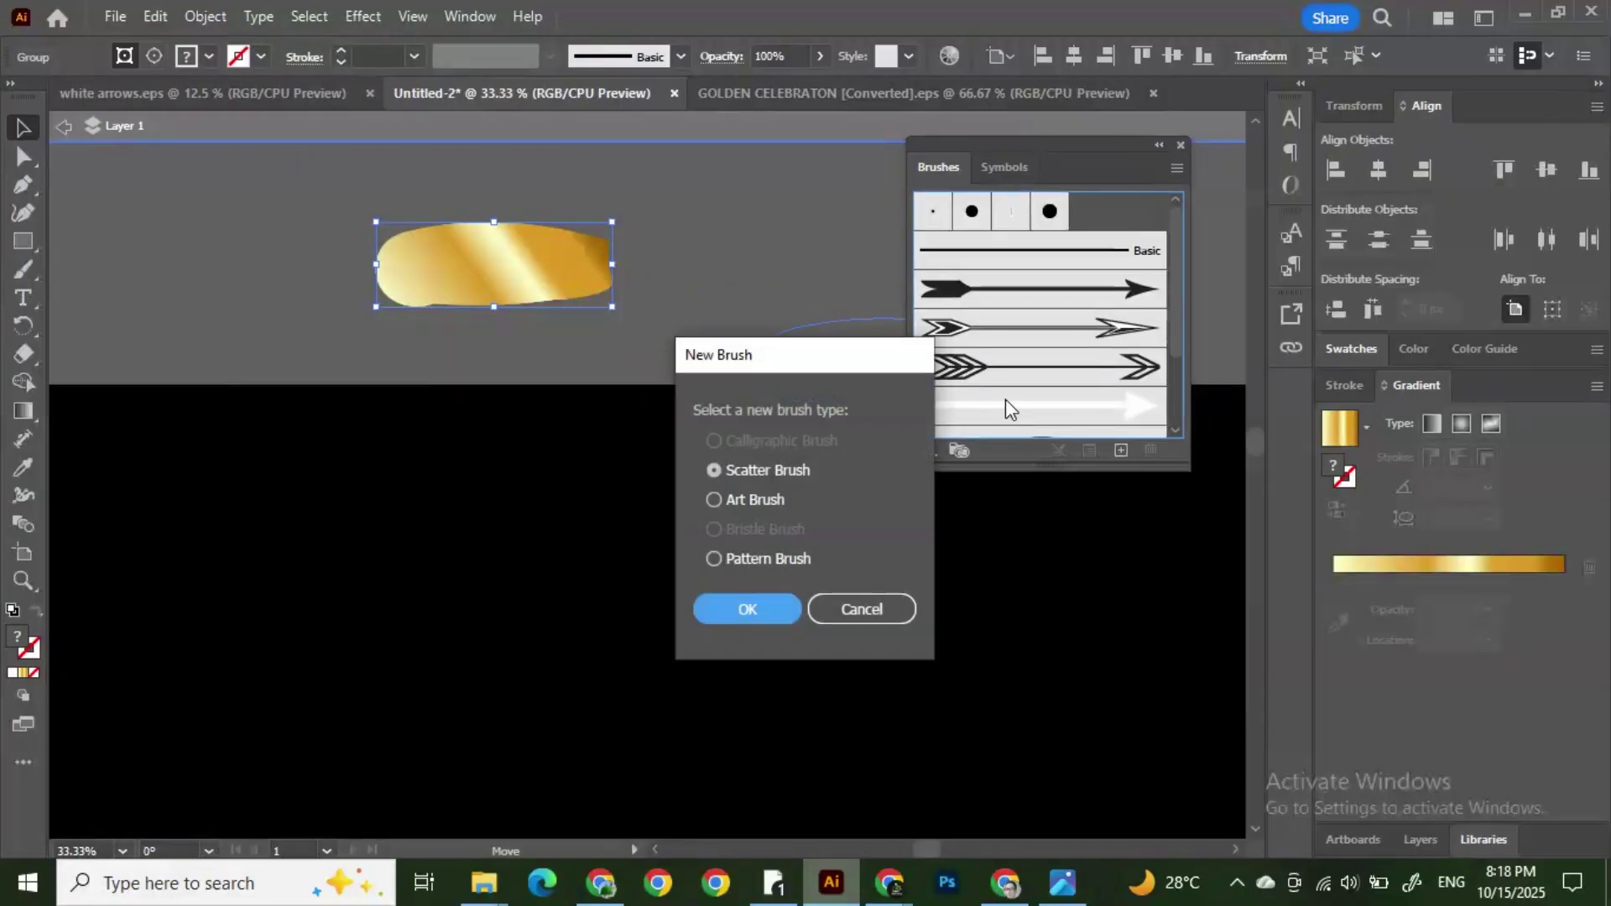
{"action": "left_click", "coordinate": [716, 558]}
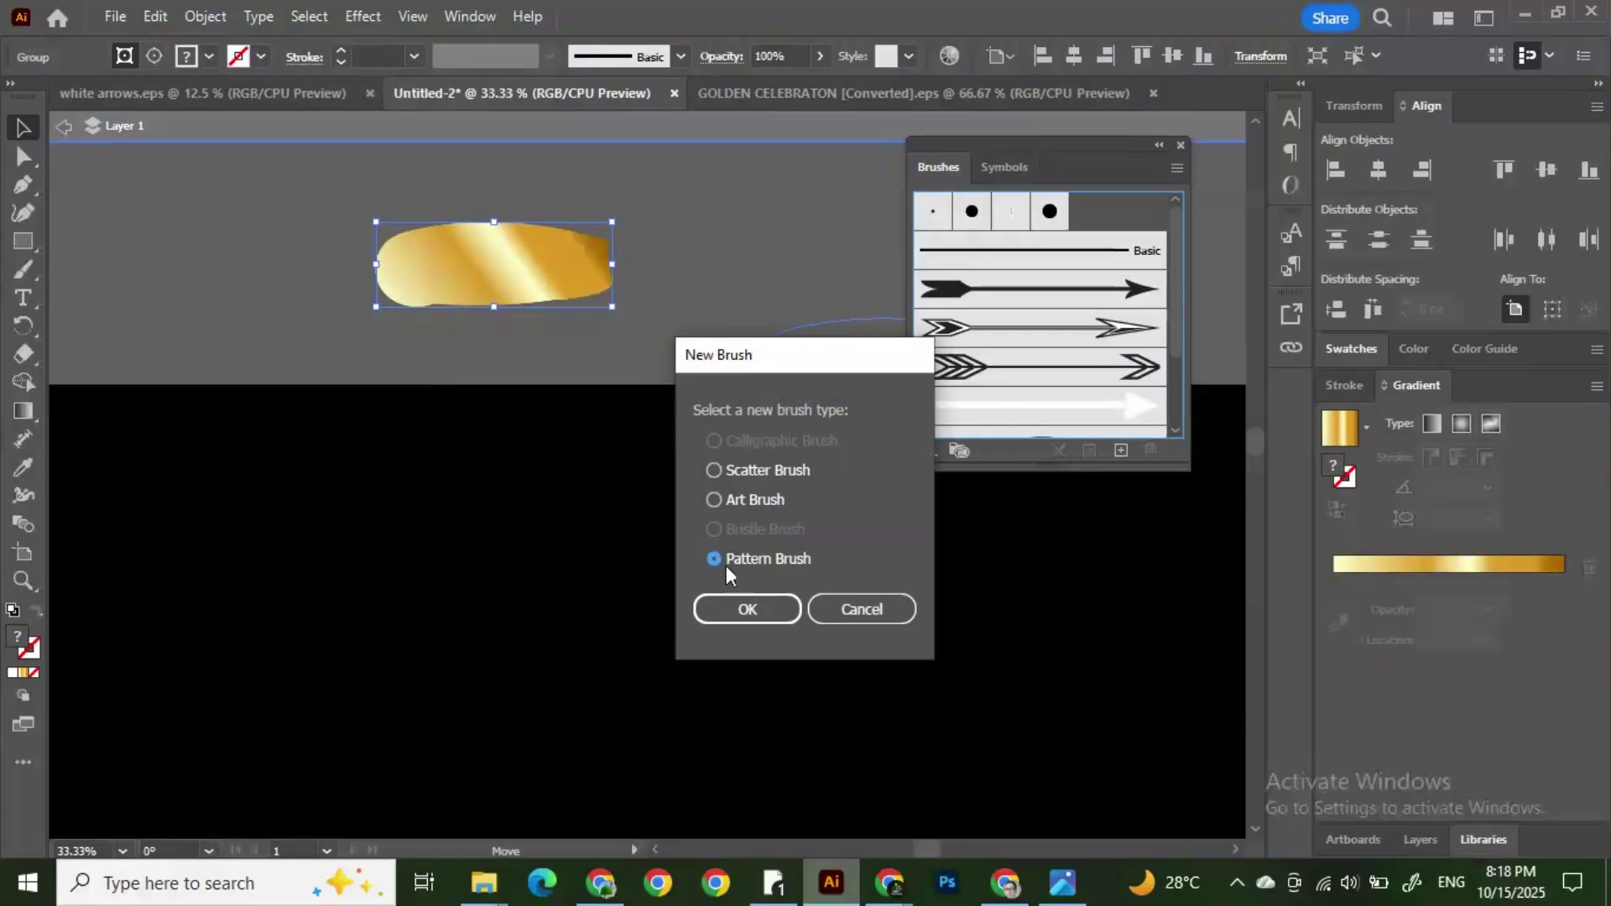
{"action": "left_click", "coordinate": [764, 609]}
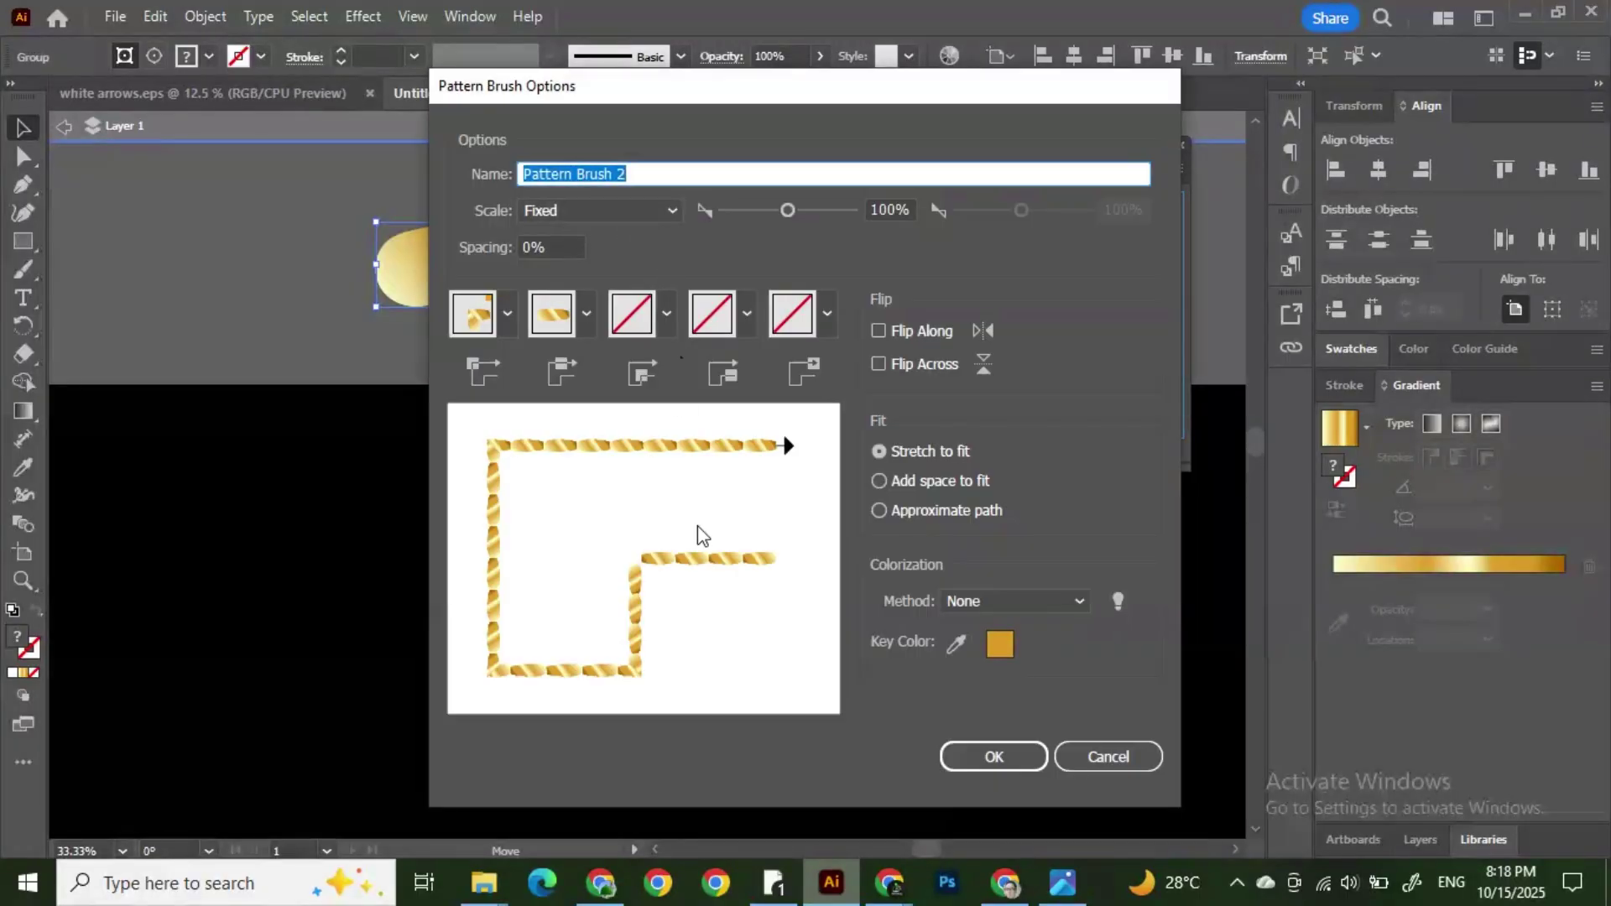
{"action": "left_click", "coordinate": [975, 759]}
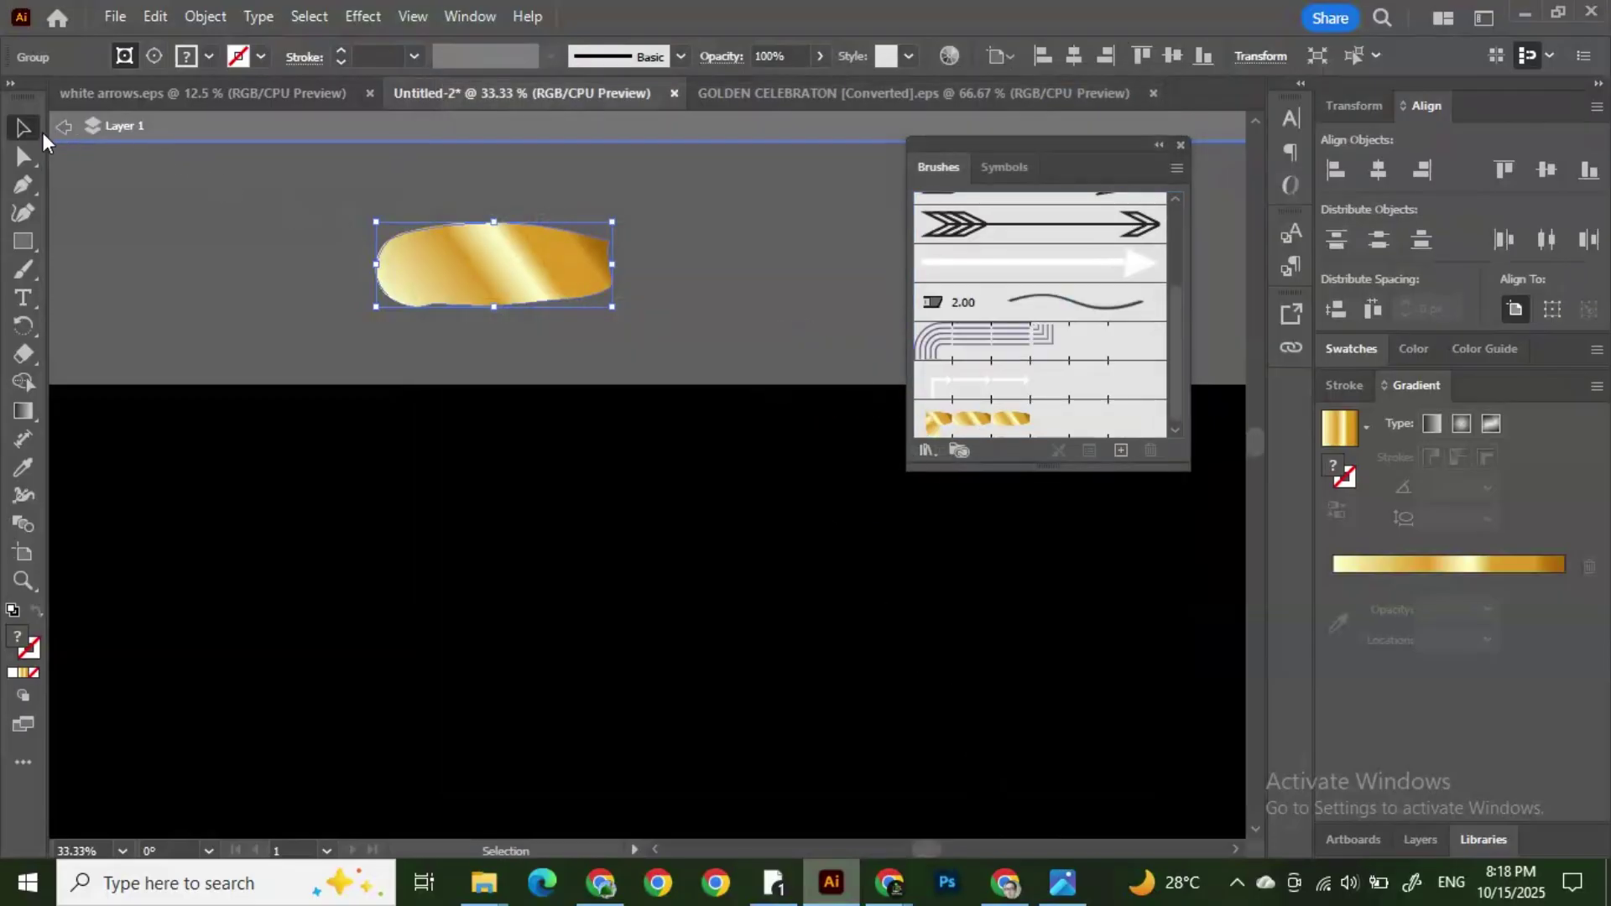
Step: Exit isolation mode on the gold shape, returning to the full black artboard
{"action": "left_click", "coordinate": [63, 126]}
{"action": "scroll", "coordinate": [561, 401], "scroll_direction": "down", "scroll_amount": 3}
{"action": "scroll", "coordinate": [544, 395], "scroll_direction": "down", "scroll_amount": 1}
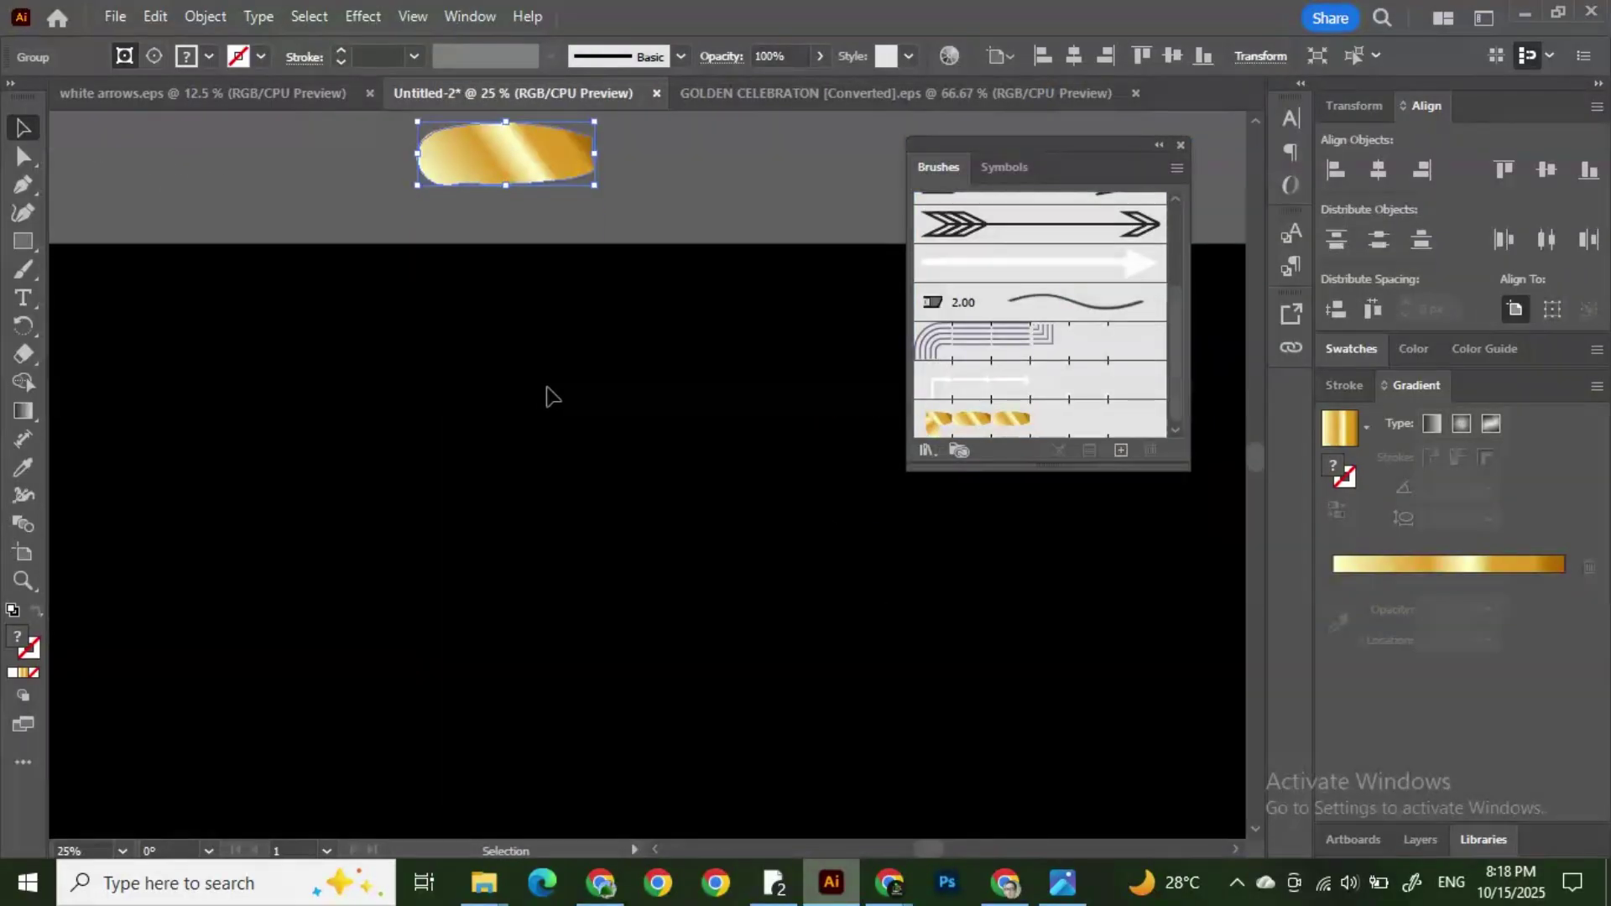
{"action": "scroll", "coordinate": [544, 395], "scroll_direction": "down", "scroll_amount": 2}
{"action": "scroll", "coordinate": [545, 390], "scroll_direction": "down", "scroll_amount": 2}
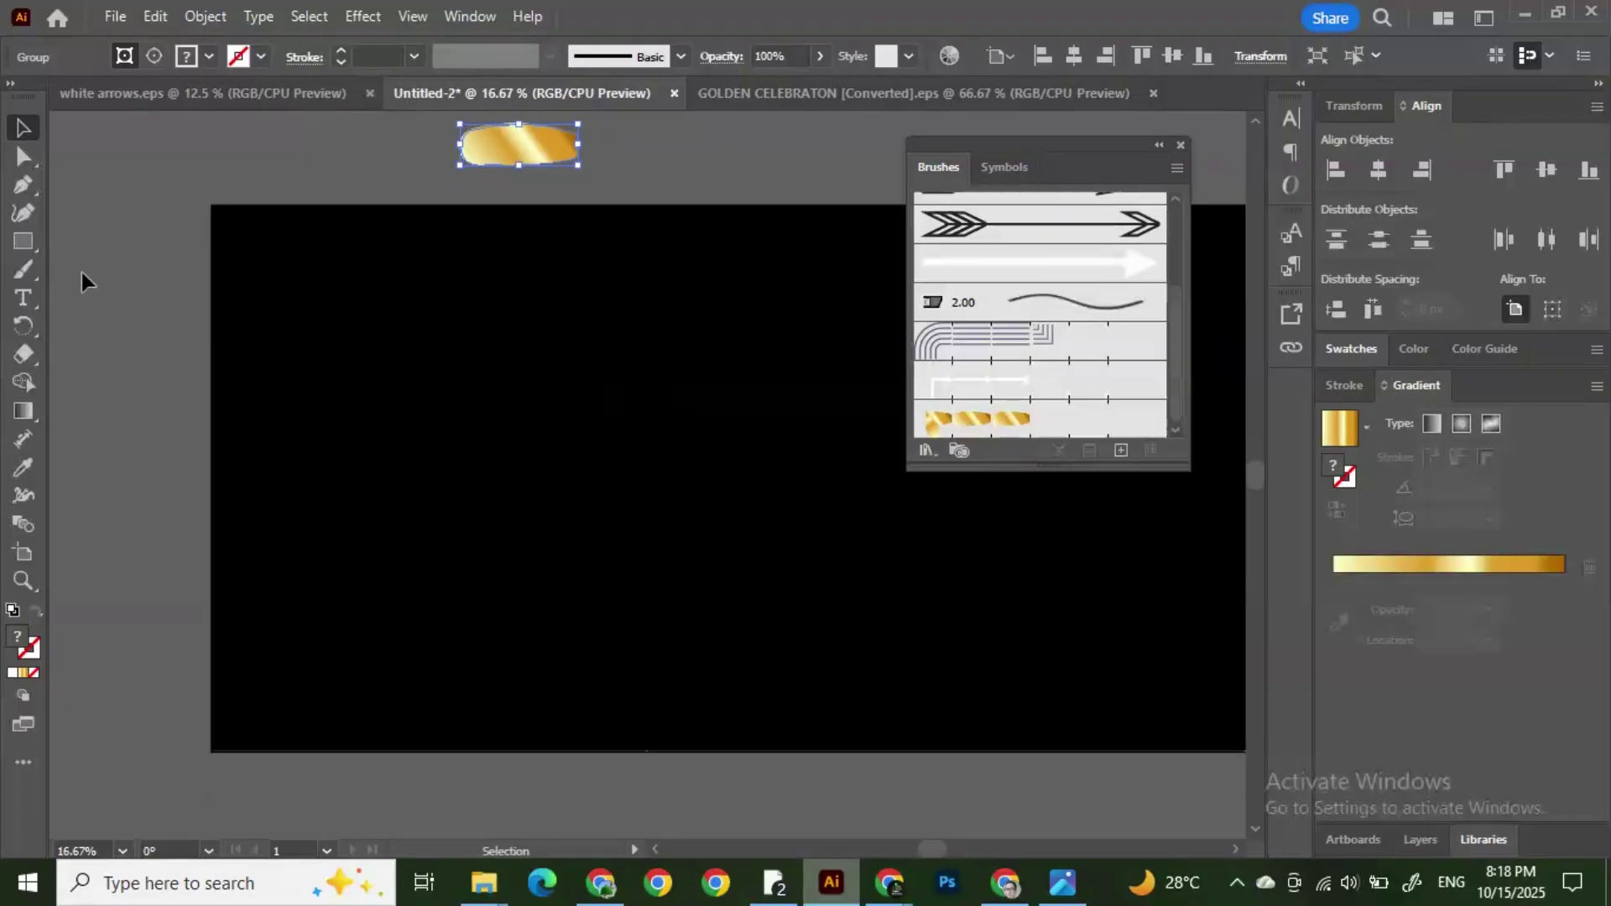
Step: Paint freehand curved test strokes across the black artboard using the Paintbrush with the gold pattern brush
{"action": "left_click", "coordinate": [23, 269]}
{"action": "mouse_move", "coordinate": [312, 359]}
{"action": "left_mouse_down"}
{"action": "mouse_move", "coordinate": [517, 400]}
{"action": "mouse_move", "coordinate": [561, 390]}
{"action": "left_mouse_up"}
{"action": "mouse_move", "coordinate": [514, 320]}
{"action": "left_mouse_down"}
{"action": "mouse_move", "coordinate": [676, 351]}
{"action": "mouse_move", "coordinate": [693, 446]}
{"action": "left_mouse_up"}
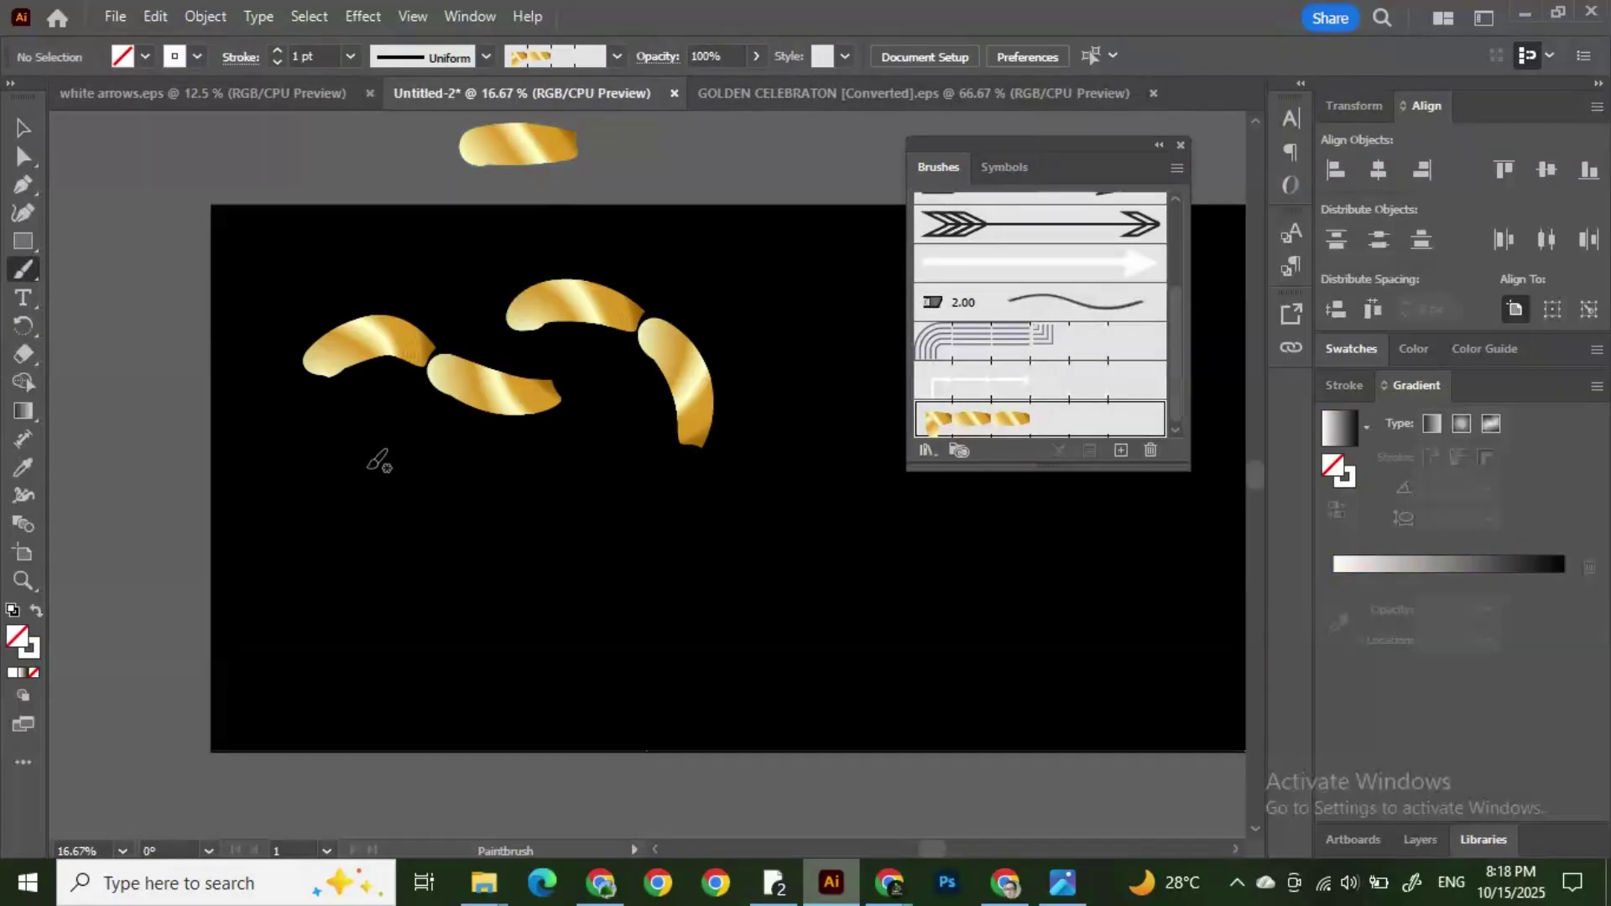
{"action": "left_click_drag", "start_coordinate": [375, 467], "coordinate": [512, 502]}
{"action": "mouse_move", "coordinate": [644, 497]}
{"action": "left_mouse_down"}
{"action": "mouse_move", "coordinate": [836, 614]}
{"action": "mouse_move", "coordinate": [767, 519]}
{"action": "left_mouse_up"}
{"action": "mouse_move", "coordinate": [802, 410]}
{"action": "left_mouse_down"}
{"action": "mouse_move", "coordinate": [812, 334]}
{"action": "mouse_move", "coordinate": [961, 566]}
{"action": "left_mouse_up"}
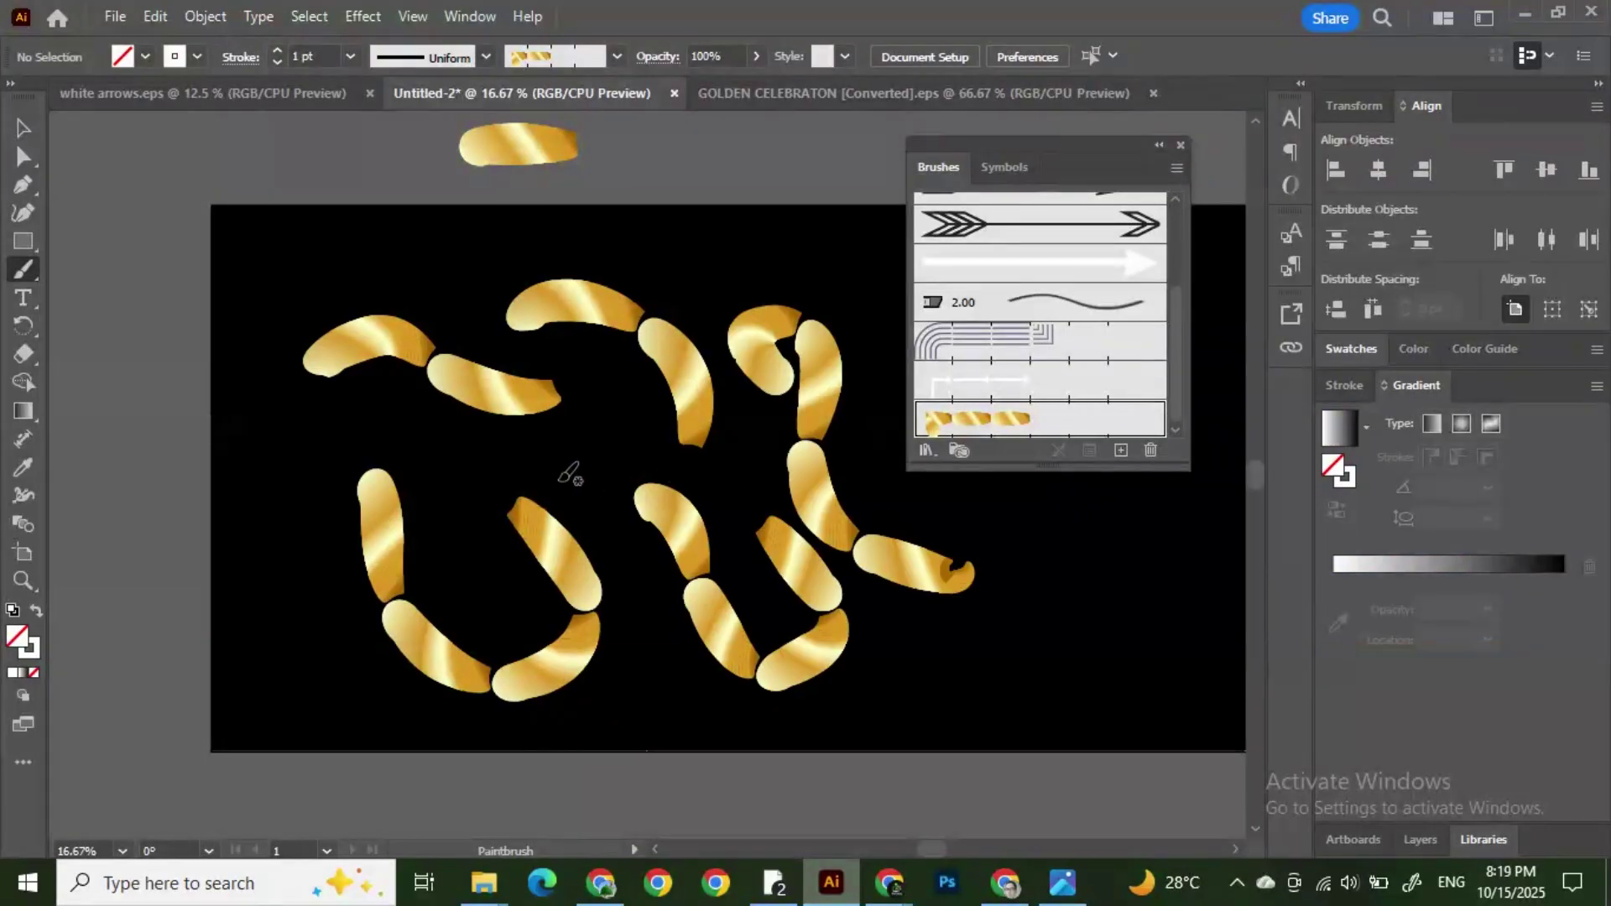
{"action": "mouse_move", "coordinate": [508, 460]}
{"action": "left_mouse_down"}
{"action": "mouse_move", "coordinate": [609, 386]}
{"action": "mouse_move", "coordinate": [433, 333]}
{"action": "mouse_move", "coordinate": [612, 248]}
{"action": "mouse_move", "coordinate": [671, 254]}
{"action": "left_mouse_up"}
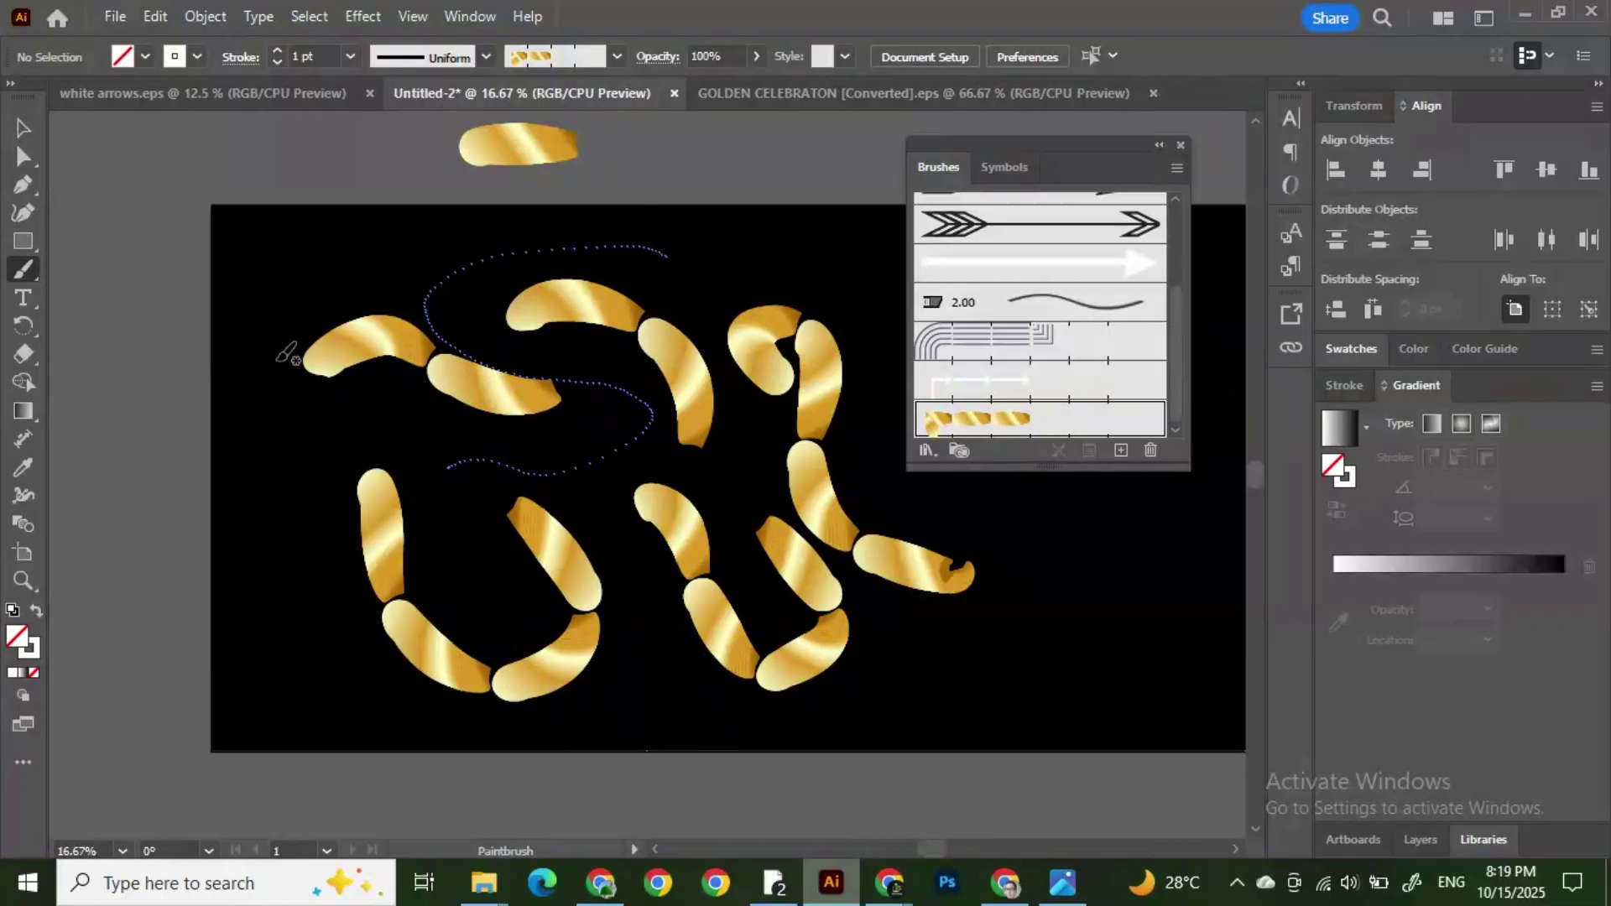
{"action": "mouse_move", "coordinate": [269, 309]}
{"action": "left_mouse_down"}
{"action": "mouse_move", "coordinate": [324, 439]}
{"action": "mouse_move", "coordinate": [344, 442]}
{"action": "left_mouse_up"}
{"action": "left_click_drag", "start_coordinate": [268, 621], "coordinate": [378, 699]}
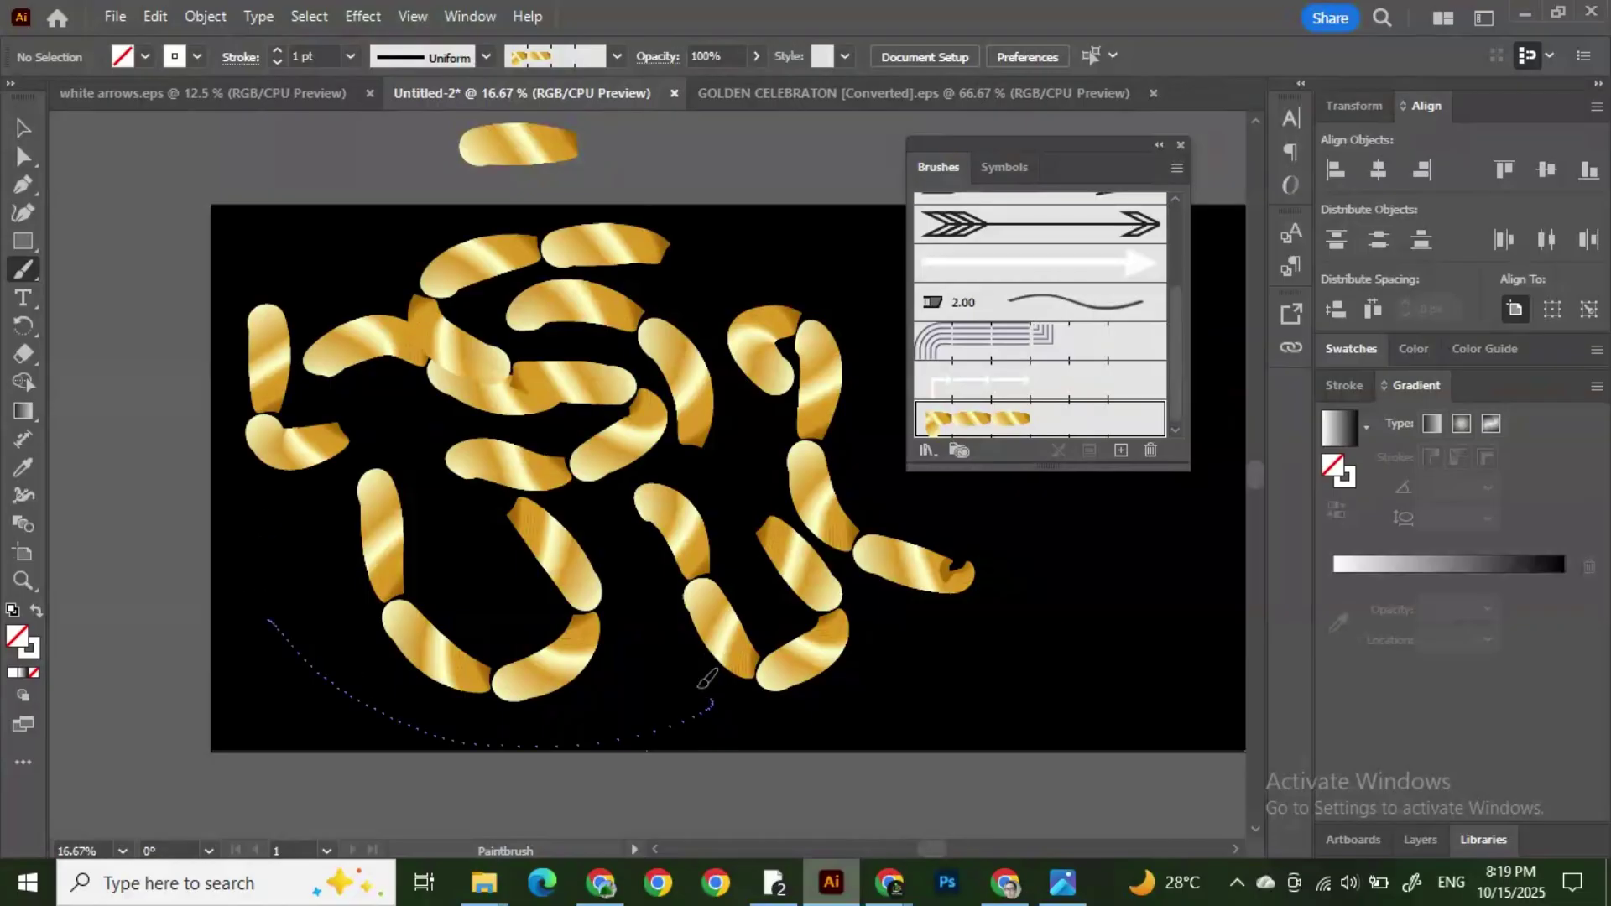
{"action": "left_click_drag", "start_coordinate": [705, 681], "coordinate": [710, 705]}
{"action": "mouse_move", "coordinate": [653, 642]}
{"action": "left_mouse_down"}
{"action": "mouse_move", "coordinate": [641, 451]}
{"action": "mouse_move", "coordinate": [766, 474]}
{"action": "left_mouse_up"}
{"action": "mouse_move", "coordinate": [923, 648]}
{"action": "left_mouse_down"}
{"action": "mouse_move", "coordinate": [957, 654]}
{"action": "mouse_move", "coordinate": [1114, 557]}
{"action": "left_mouse_up"}
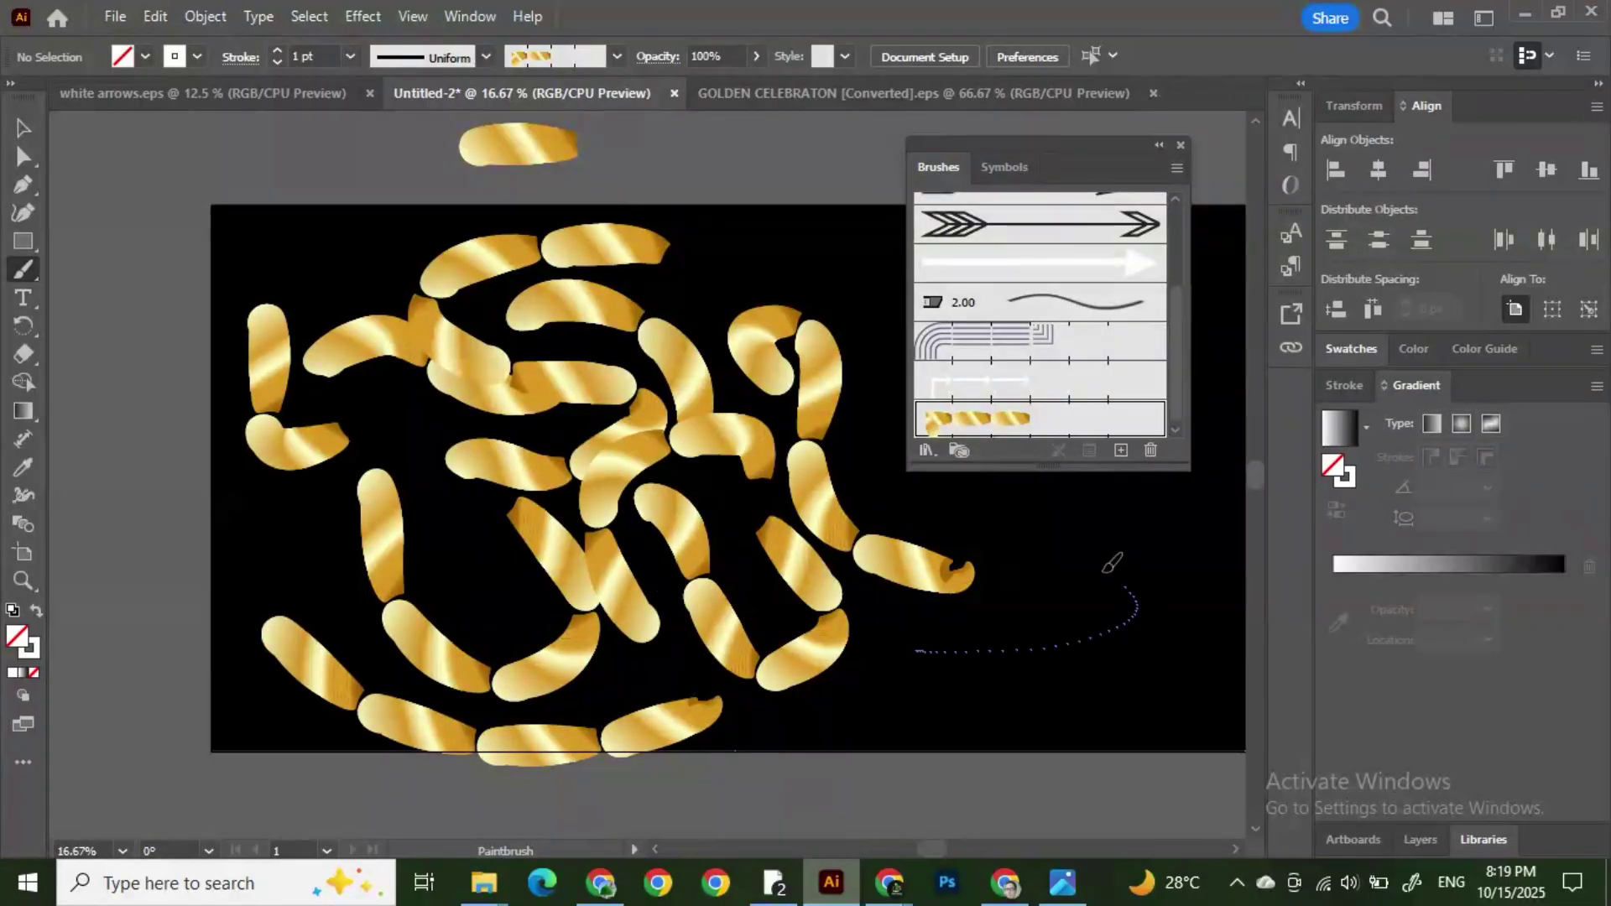
{"action": "left_click_drag", "start_coordinate": [882, 472], "coordinate": [839, 317]}
{"action": "left_click_drag", "start_coordinate": [755, 241], "coordinate": [680, 287]}
Step: Collapse the floating Brushes panel and delete all the gold strokes and the gold source shape
{"action": "left_click", "coordinate": [1158, 148]}
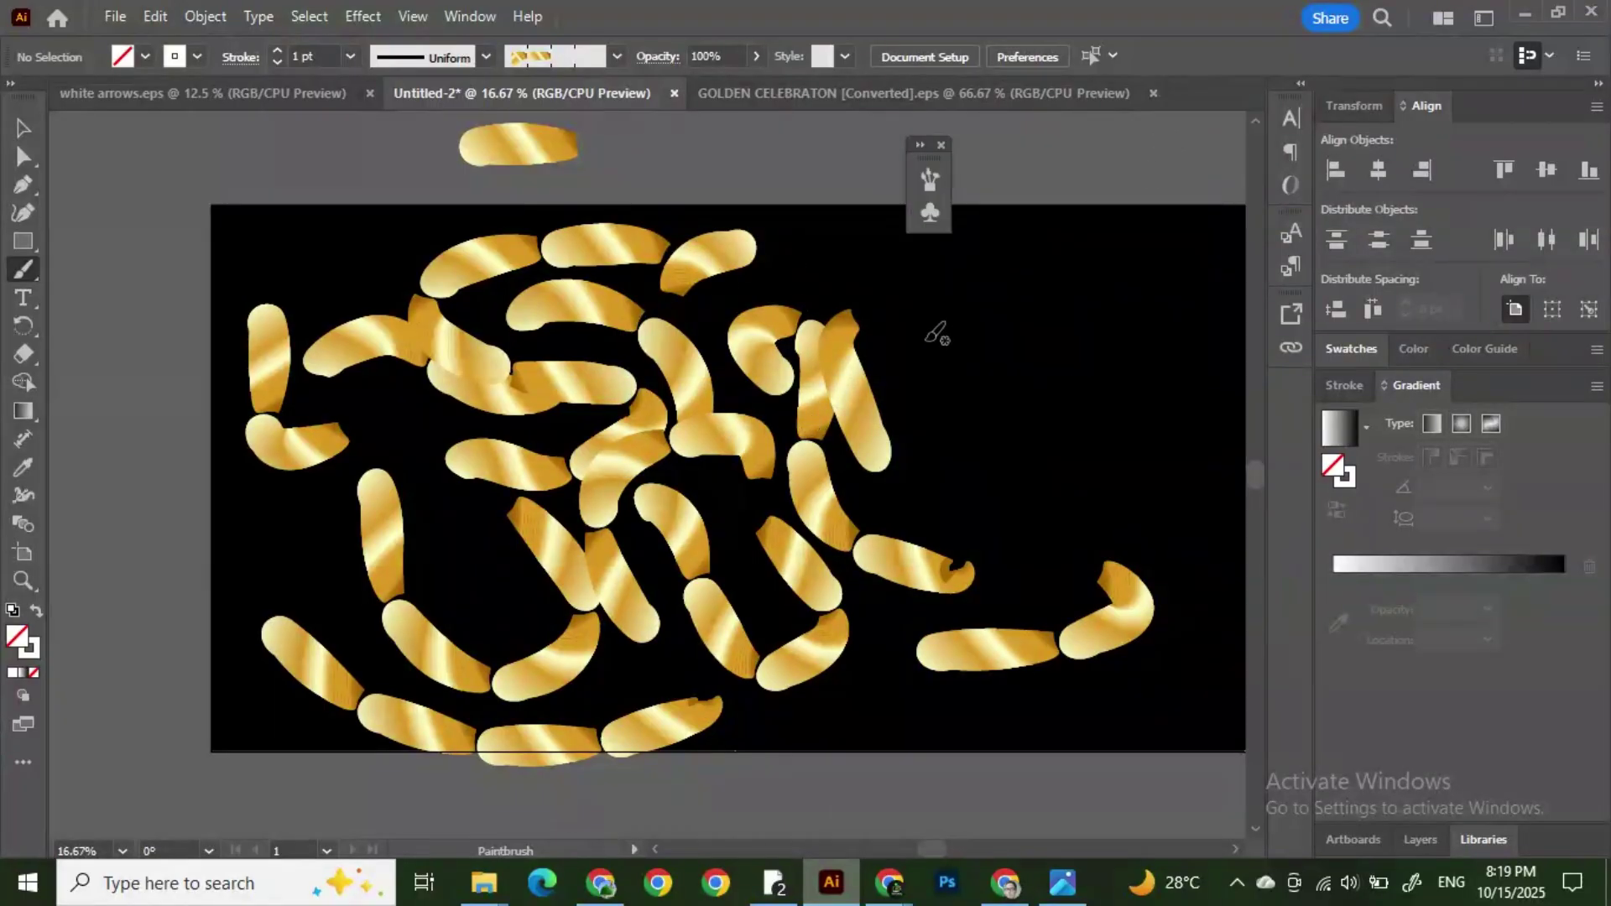
{"action": "left_click", "coordinate": [32, 131]}
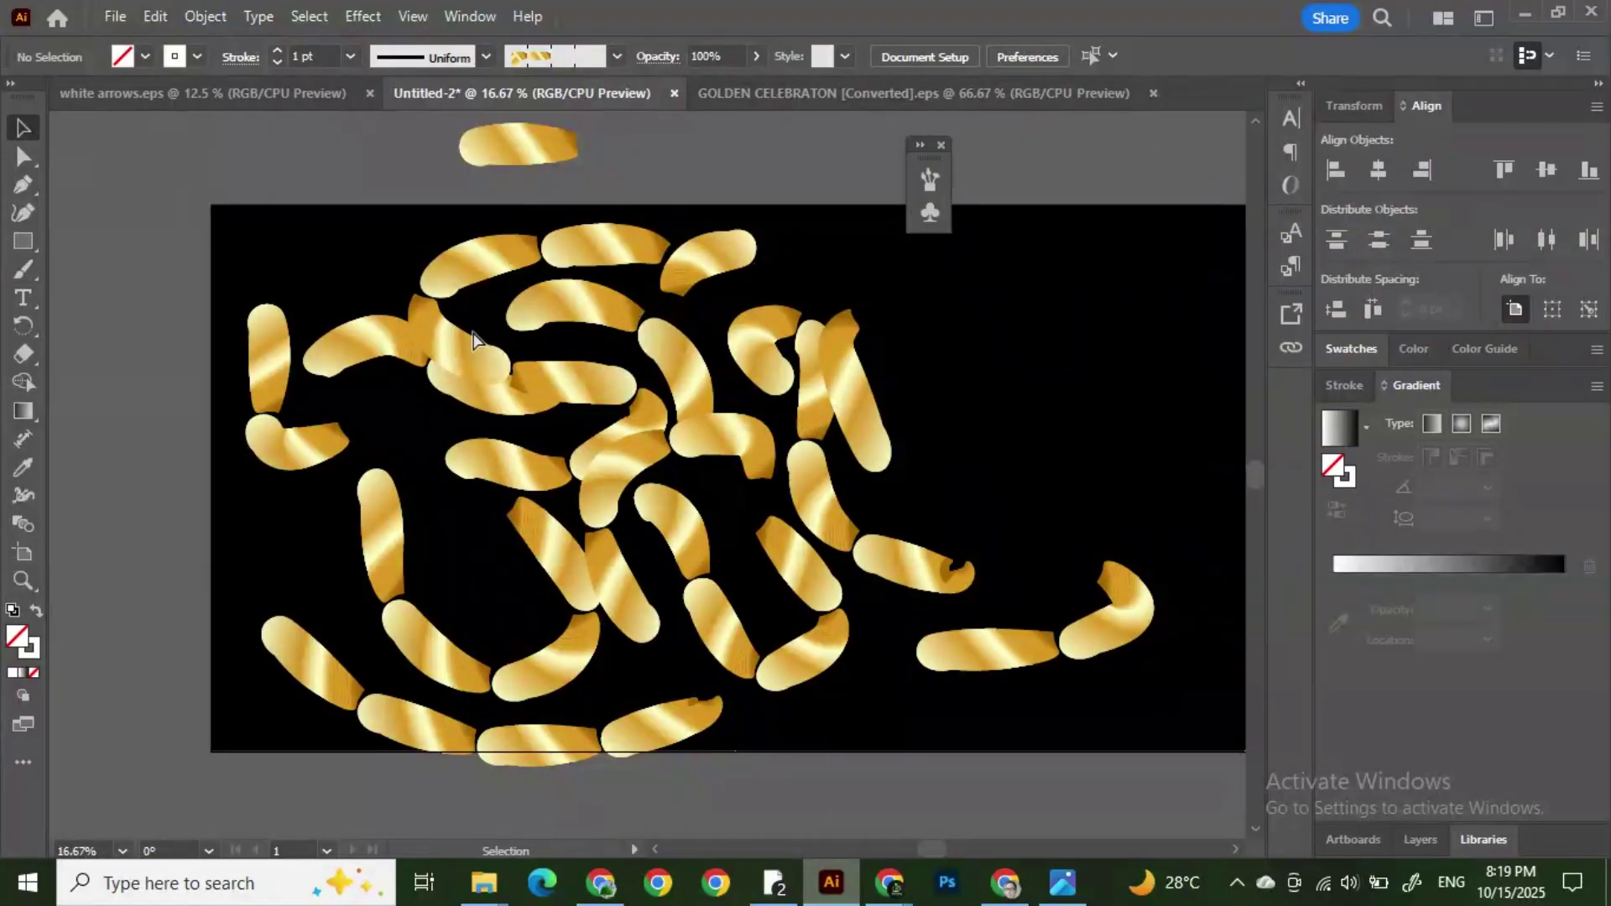
{"action": "key", "text": "ctrl+a"}
{"action": "key", "text": "Delete"}
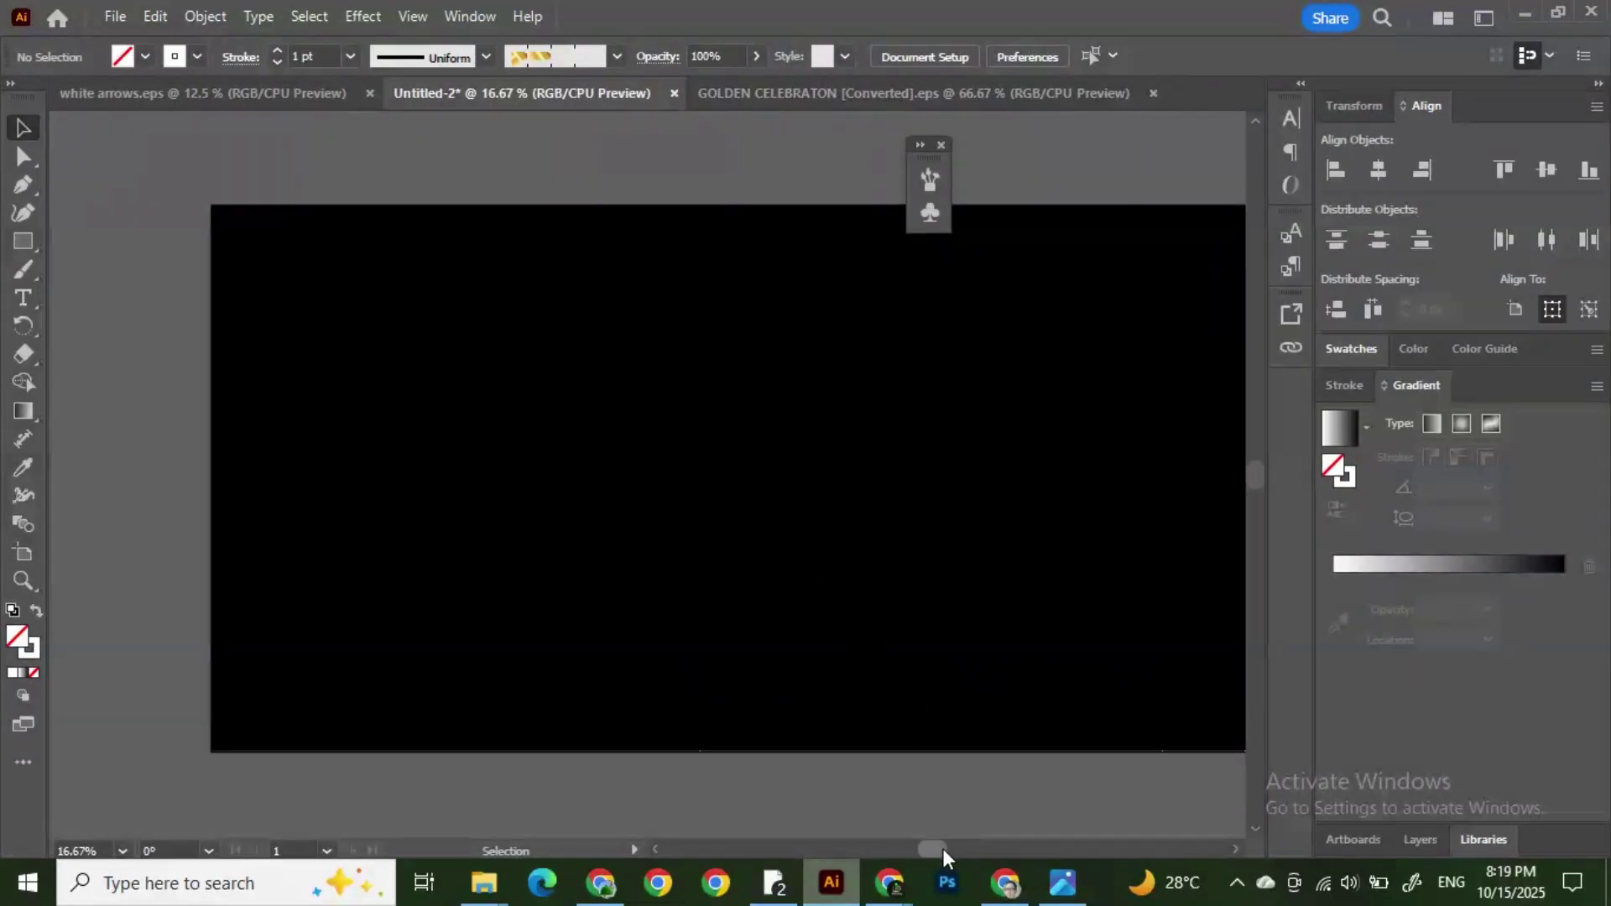
{"action": "left_click_drag", "start_coordinate": [944, 848], "coordinate": [956, 851]}
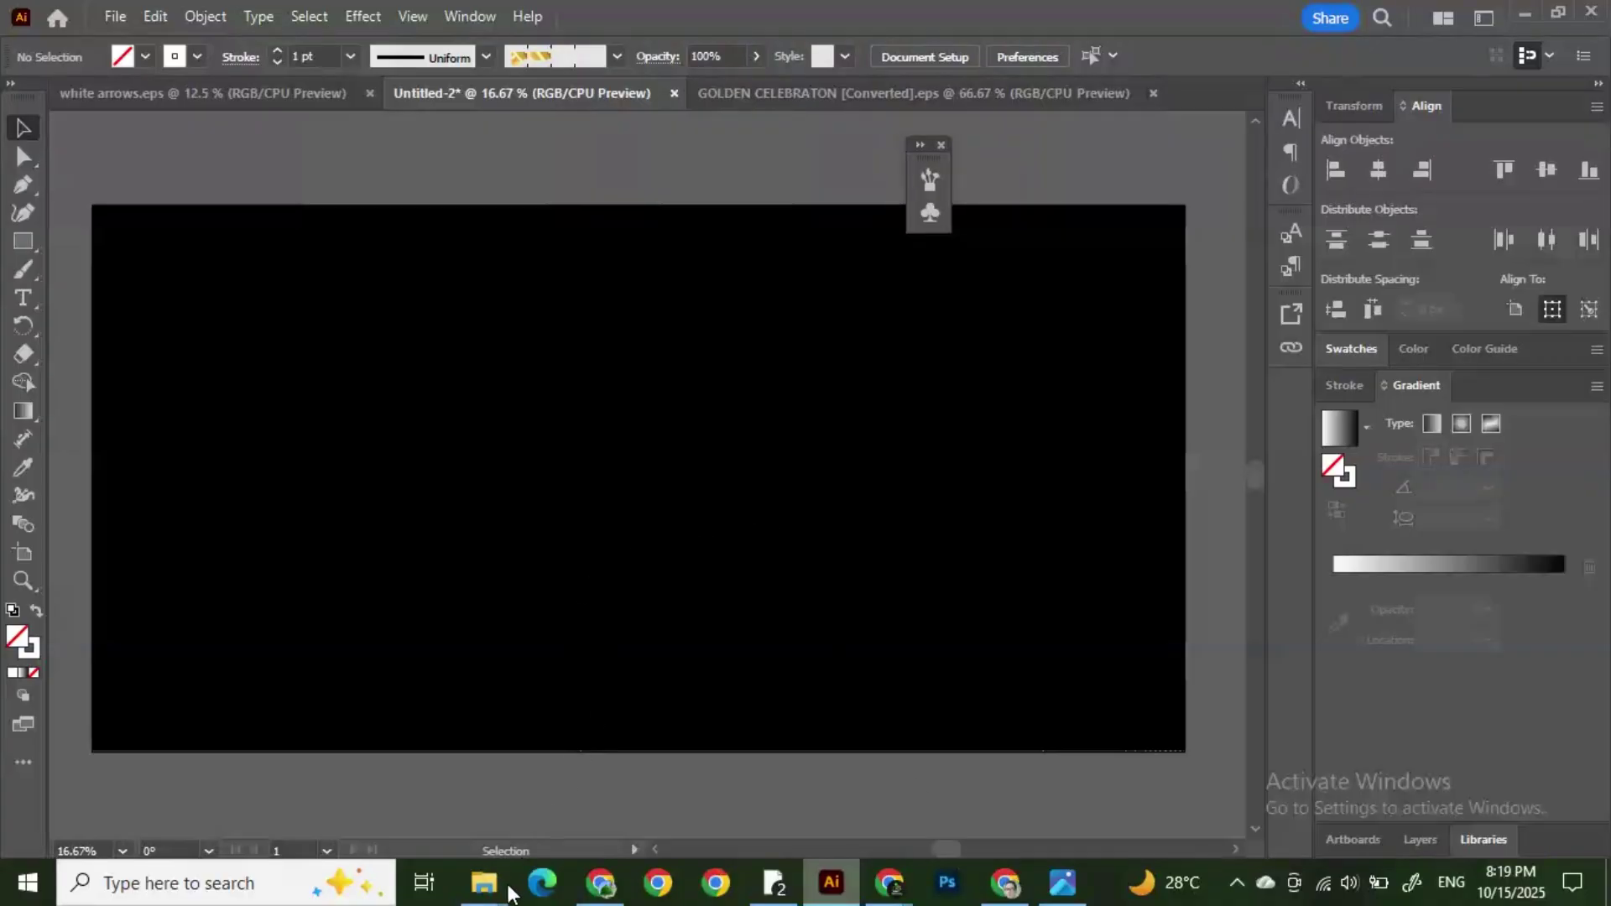
Step: Switch to File Explorer and open the pattern folder on Local Disk (D:)
{"action": "mouse_move", "coordinate": [495, 888]}
{"action": "left_click", "coordinate": [476, 770]}
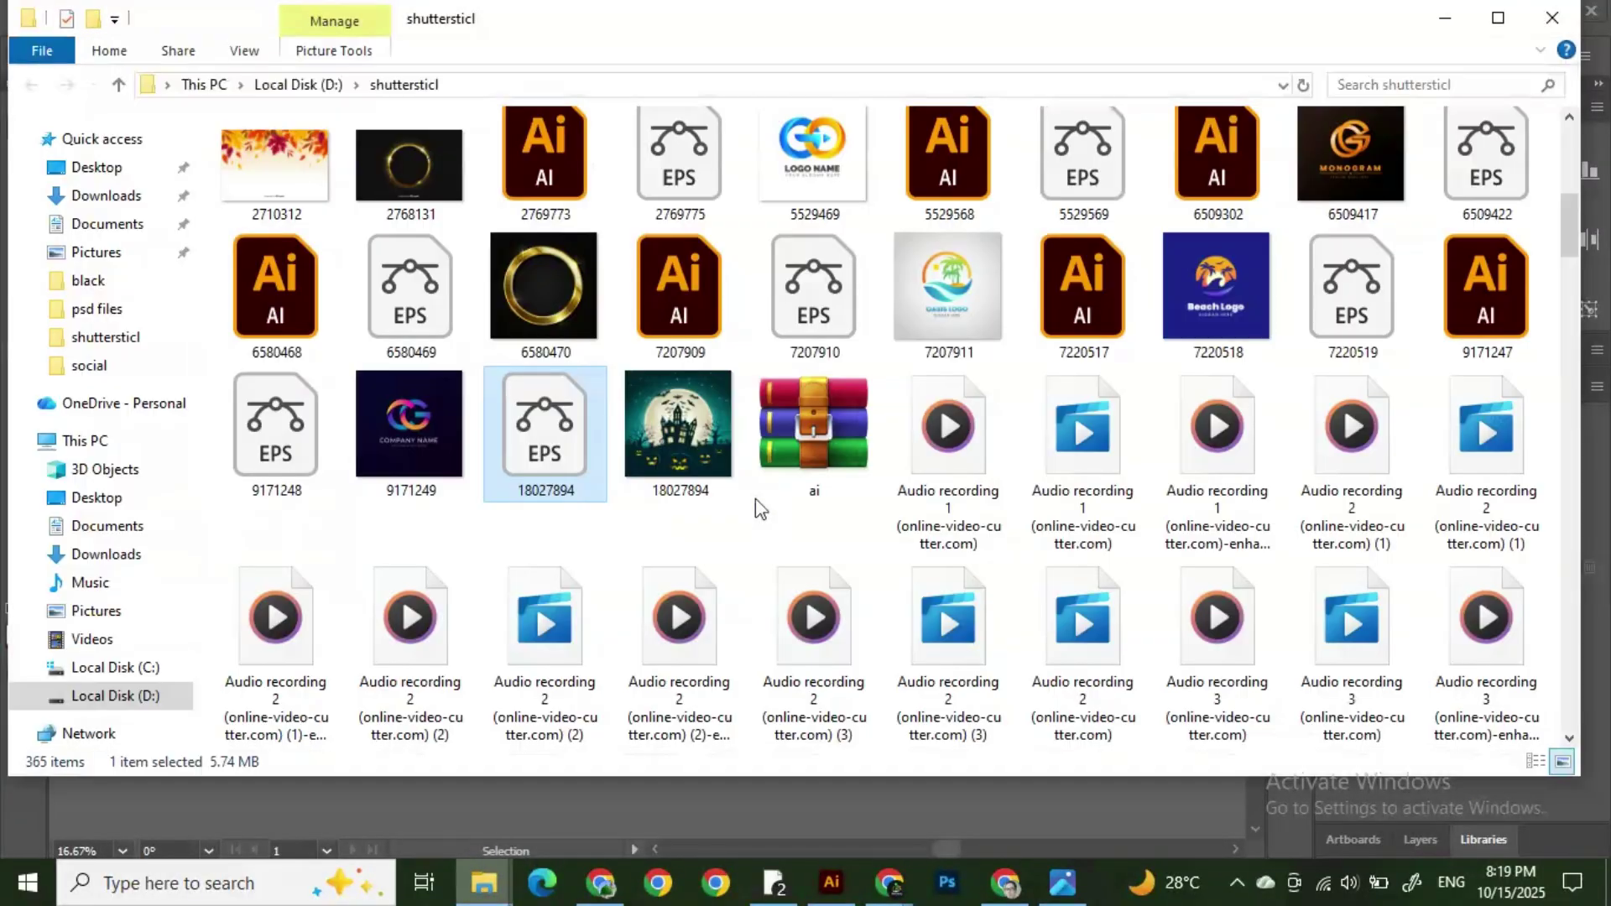
{"action": "scroll", "coordinate": [715, 375], "scroll_direction": "down", "scroll_amount": 3}
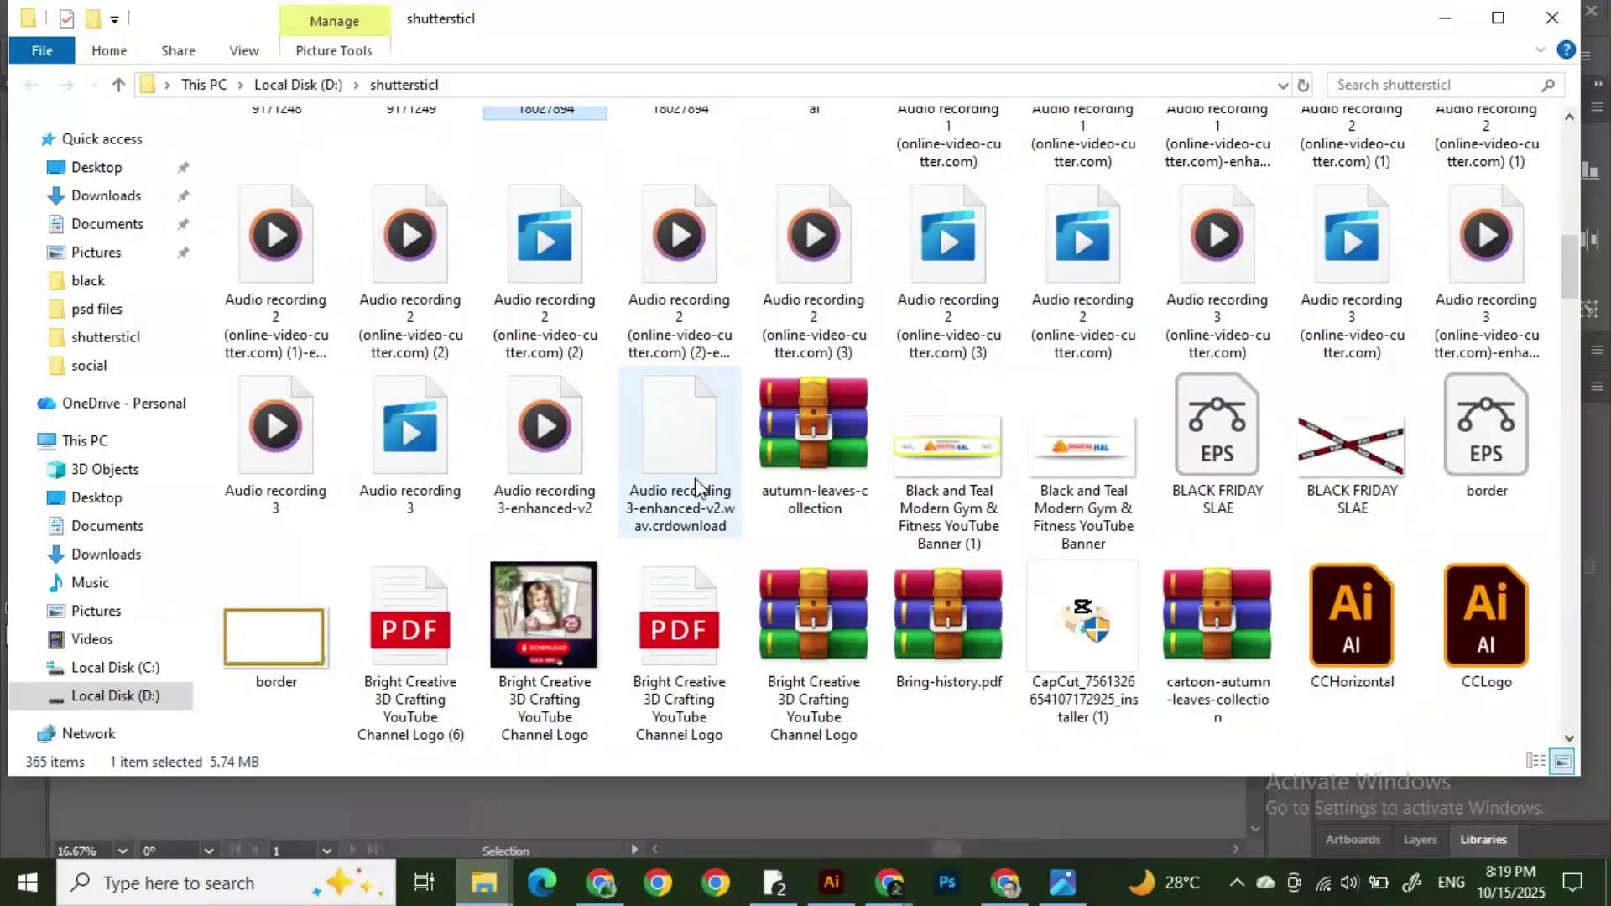
{"action": "scroll", "coordinate": [696, 487], "scroll_direction": "down", "scroll_amount": 10}
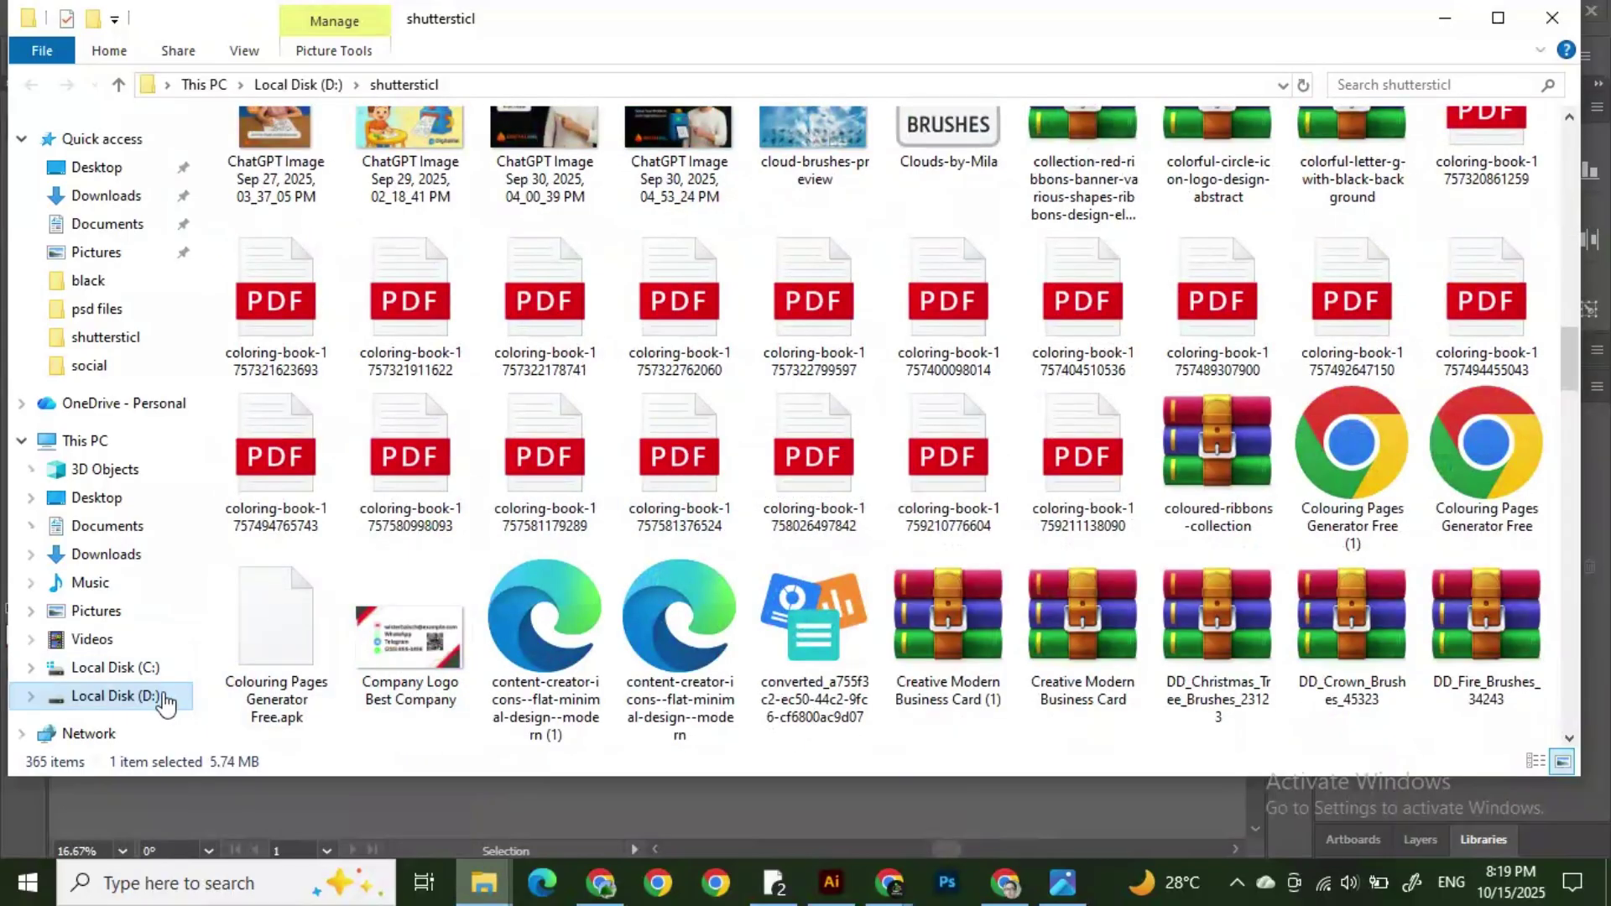
{"action": "left_click", "coordinate": [165, 697]}
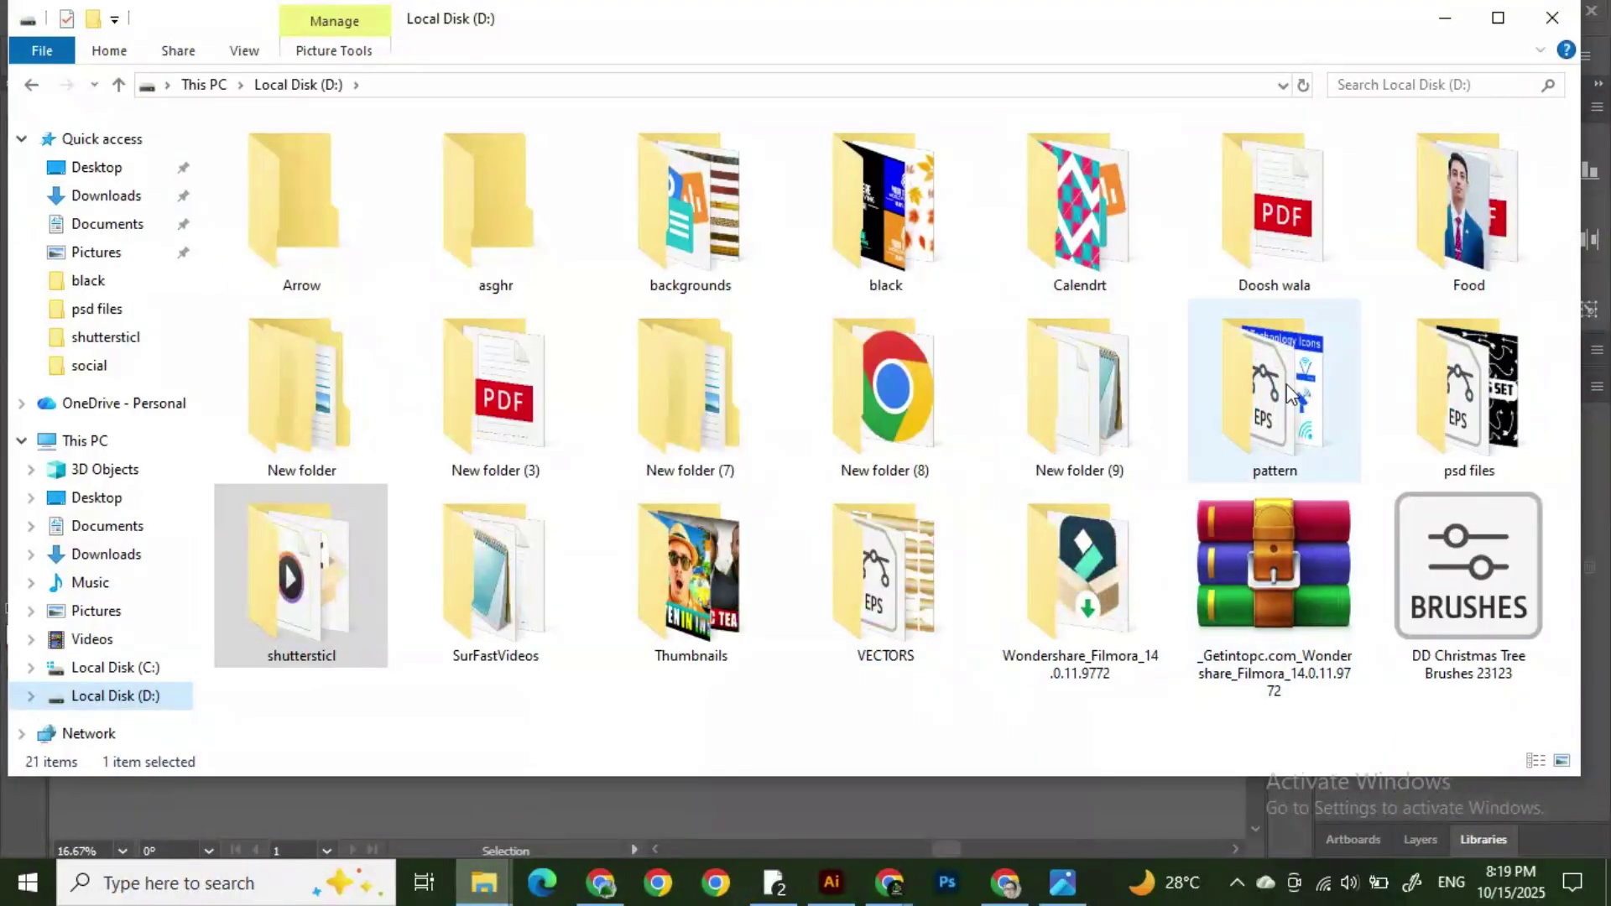
{"action": "left_click", "coordinate": [1263, 408]}
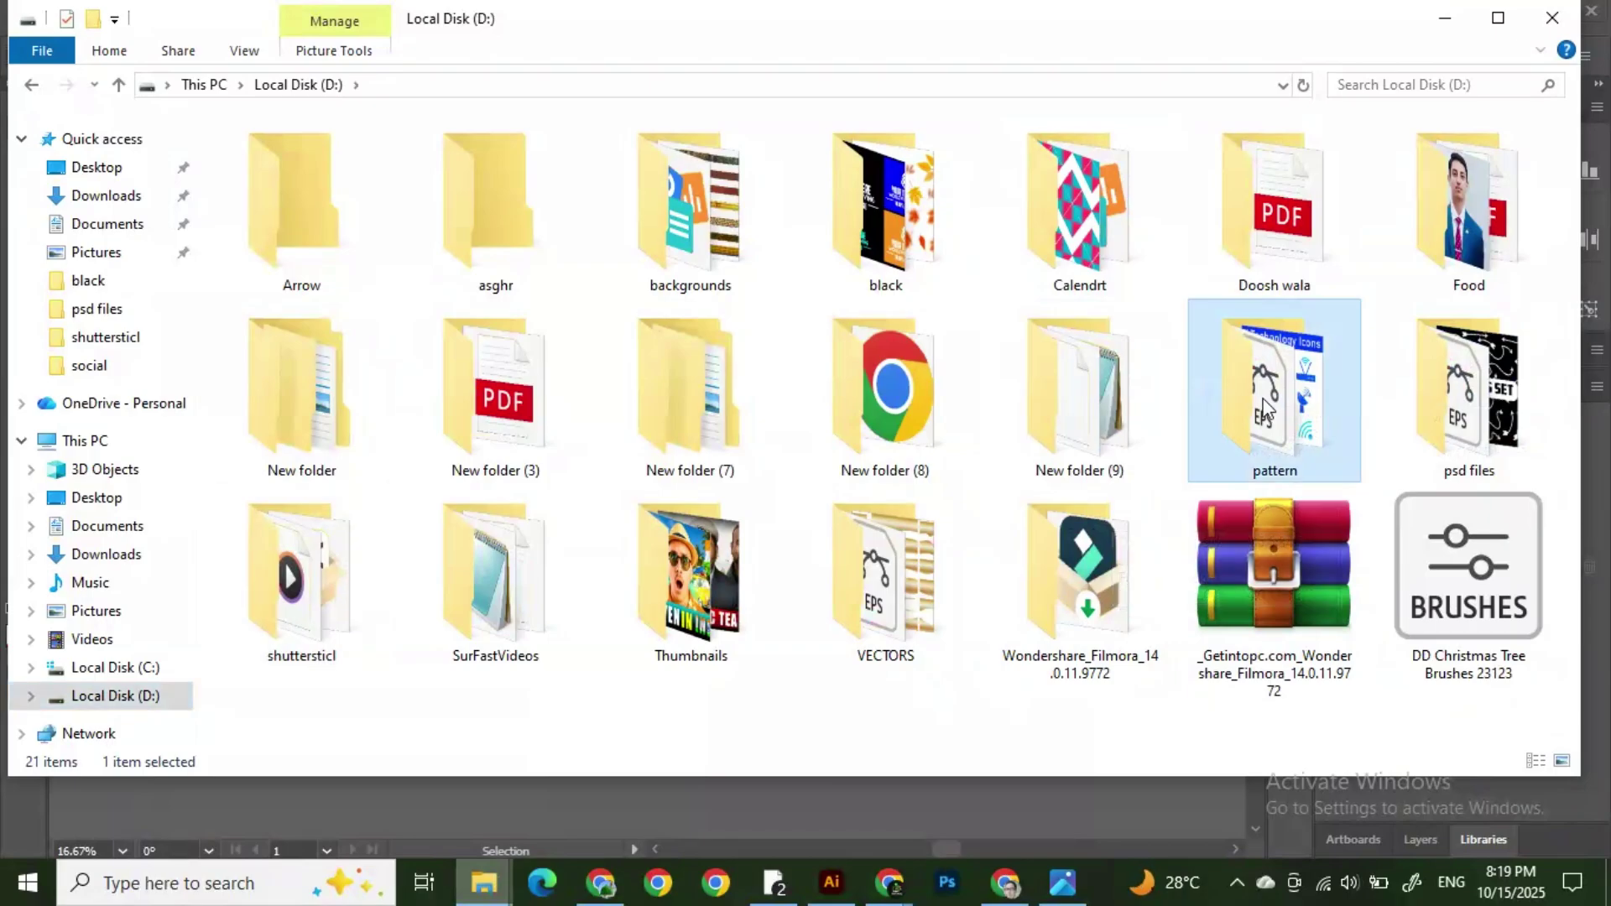
{"action": "double_click", "coordinate": [1263, 408]}
Step: Open the 10 % OF DESIGN VECTOR EPS file in Illustrator, retaining 9-slice scaling for symbols
{"action": "scroll", "coordinate": [1206, 470], "scroll_direction": "down", "scroll_amount": 5}
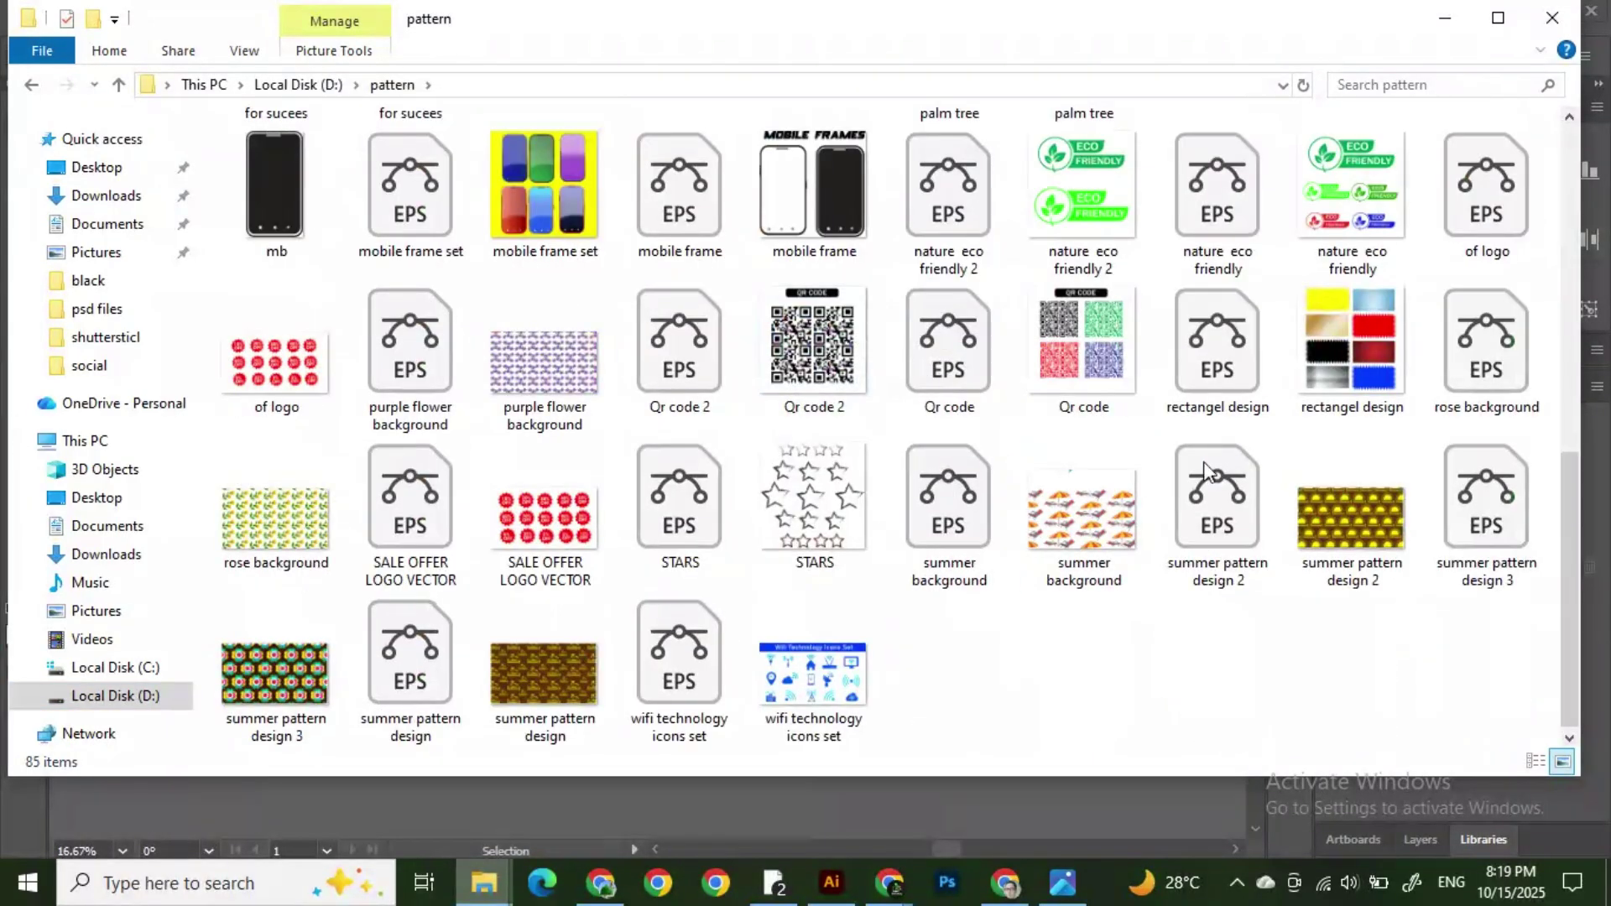
{"action": "scroll", "coordinate": [1222, 385], "scroll_direction": "up", "scroll_amount": 10}
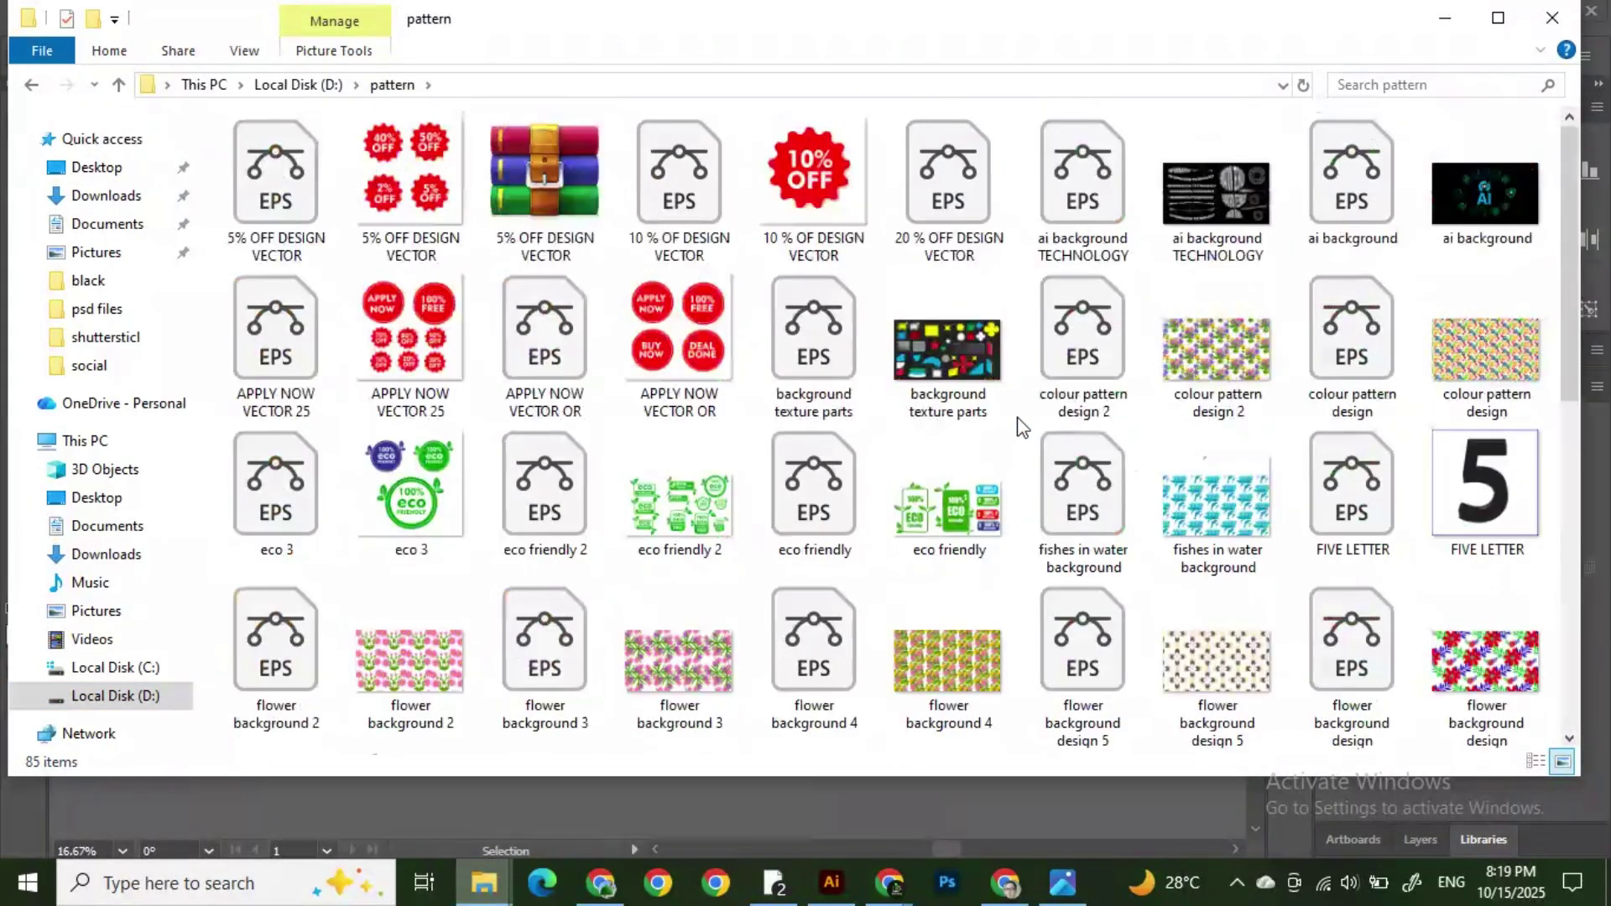
{"action": "left_click", "coordinate": [812, 181]}
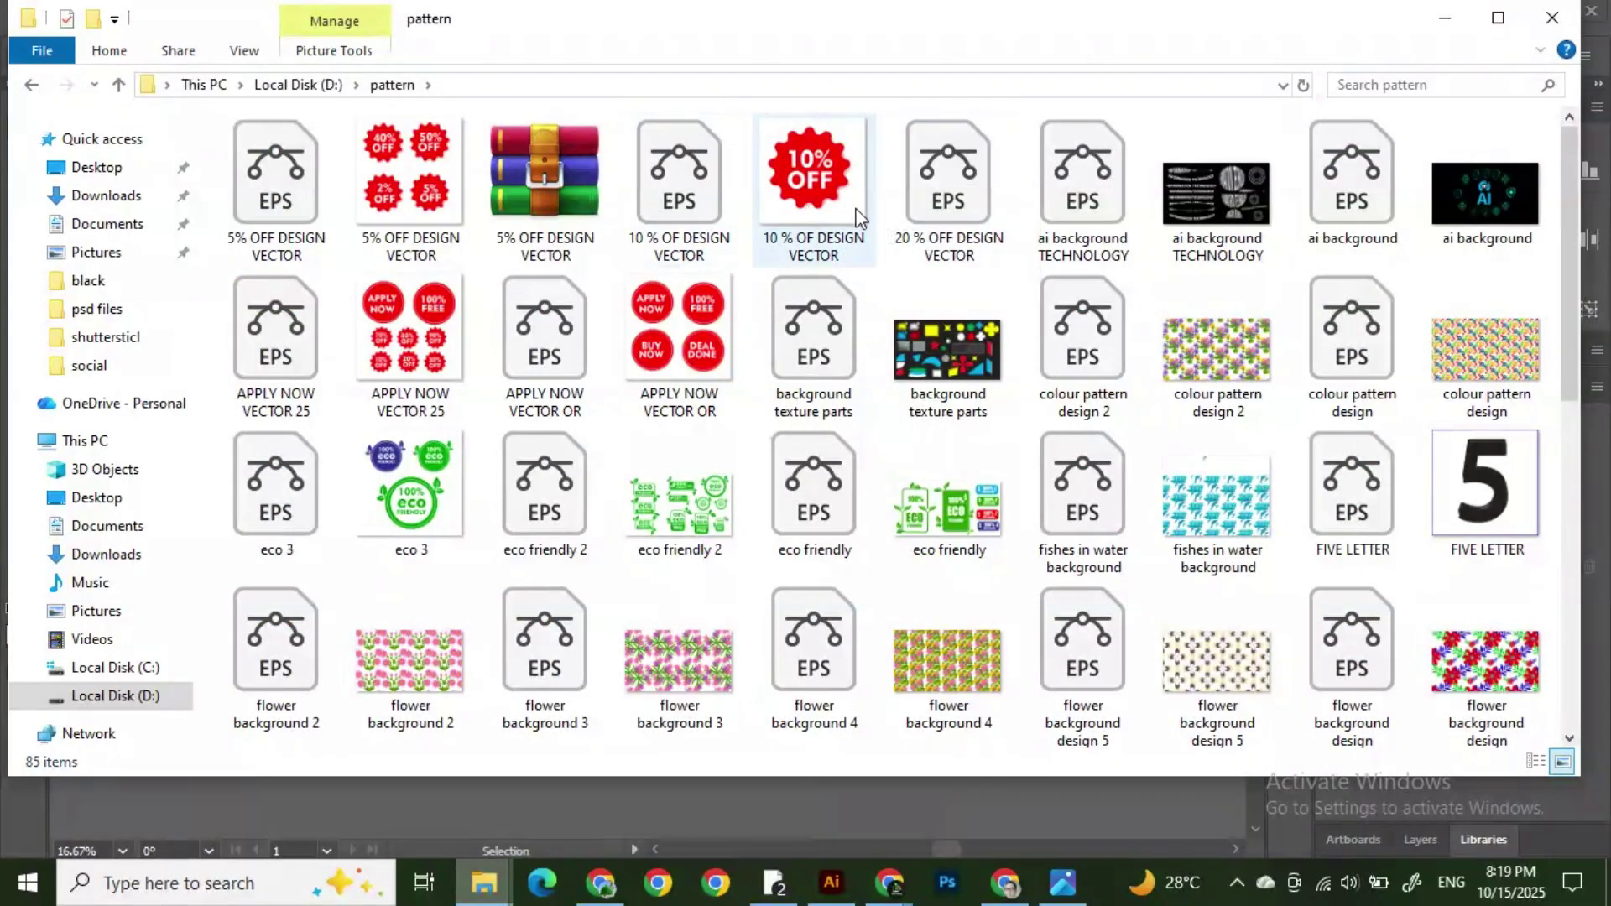
{"action": "left_click", "coordinate": [715, 201]}
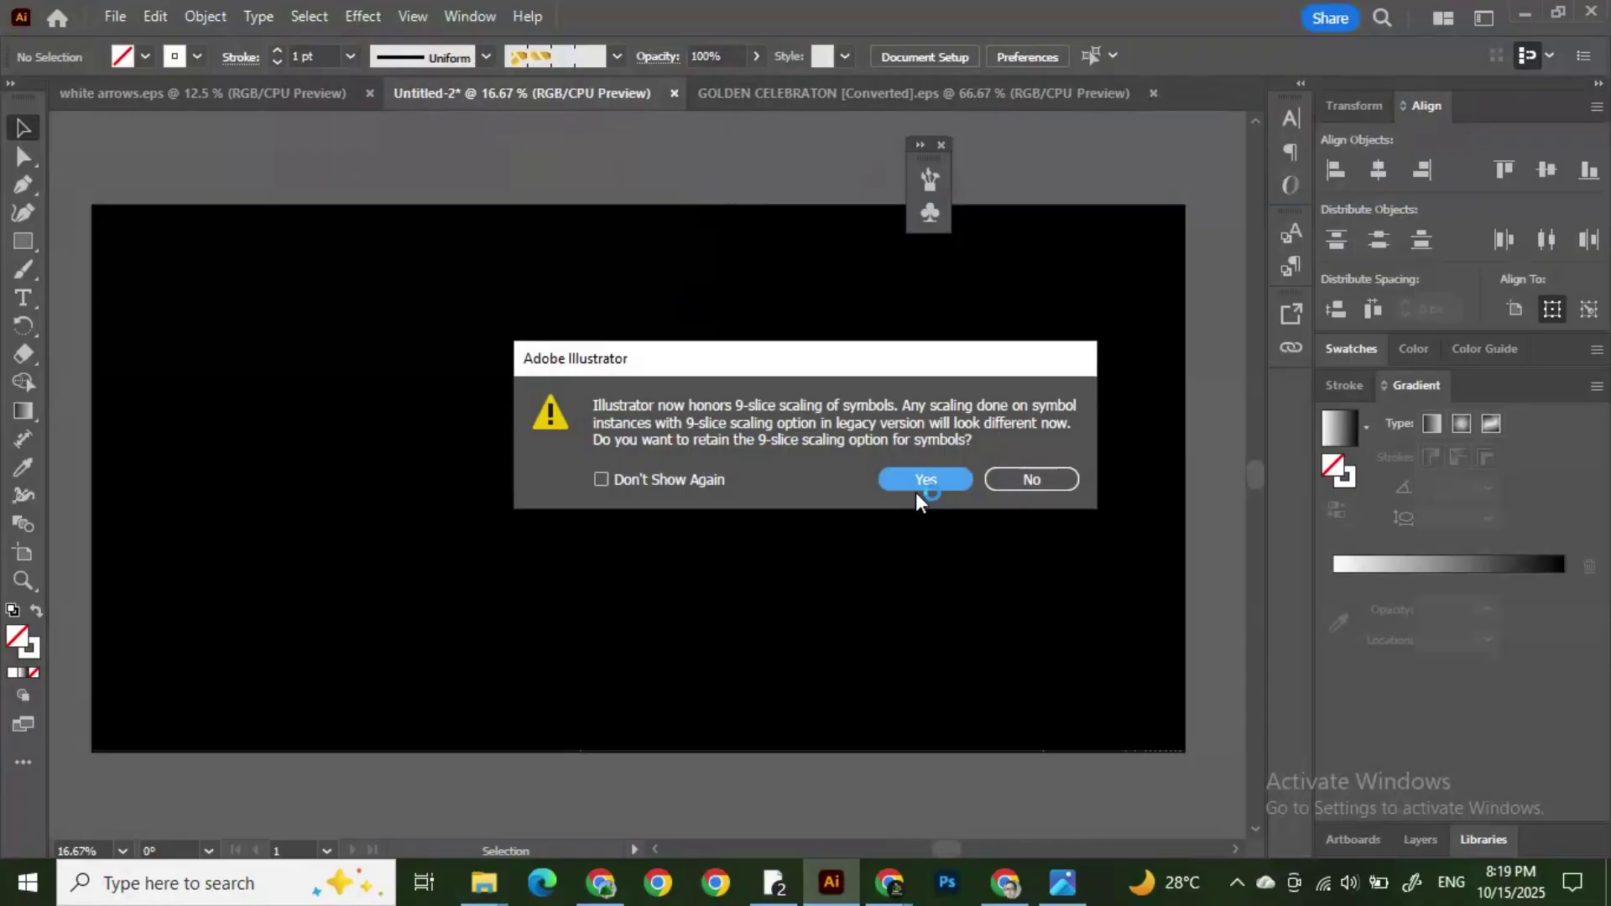
{"action": "left_click", "coordinate": [926, 477]}
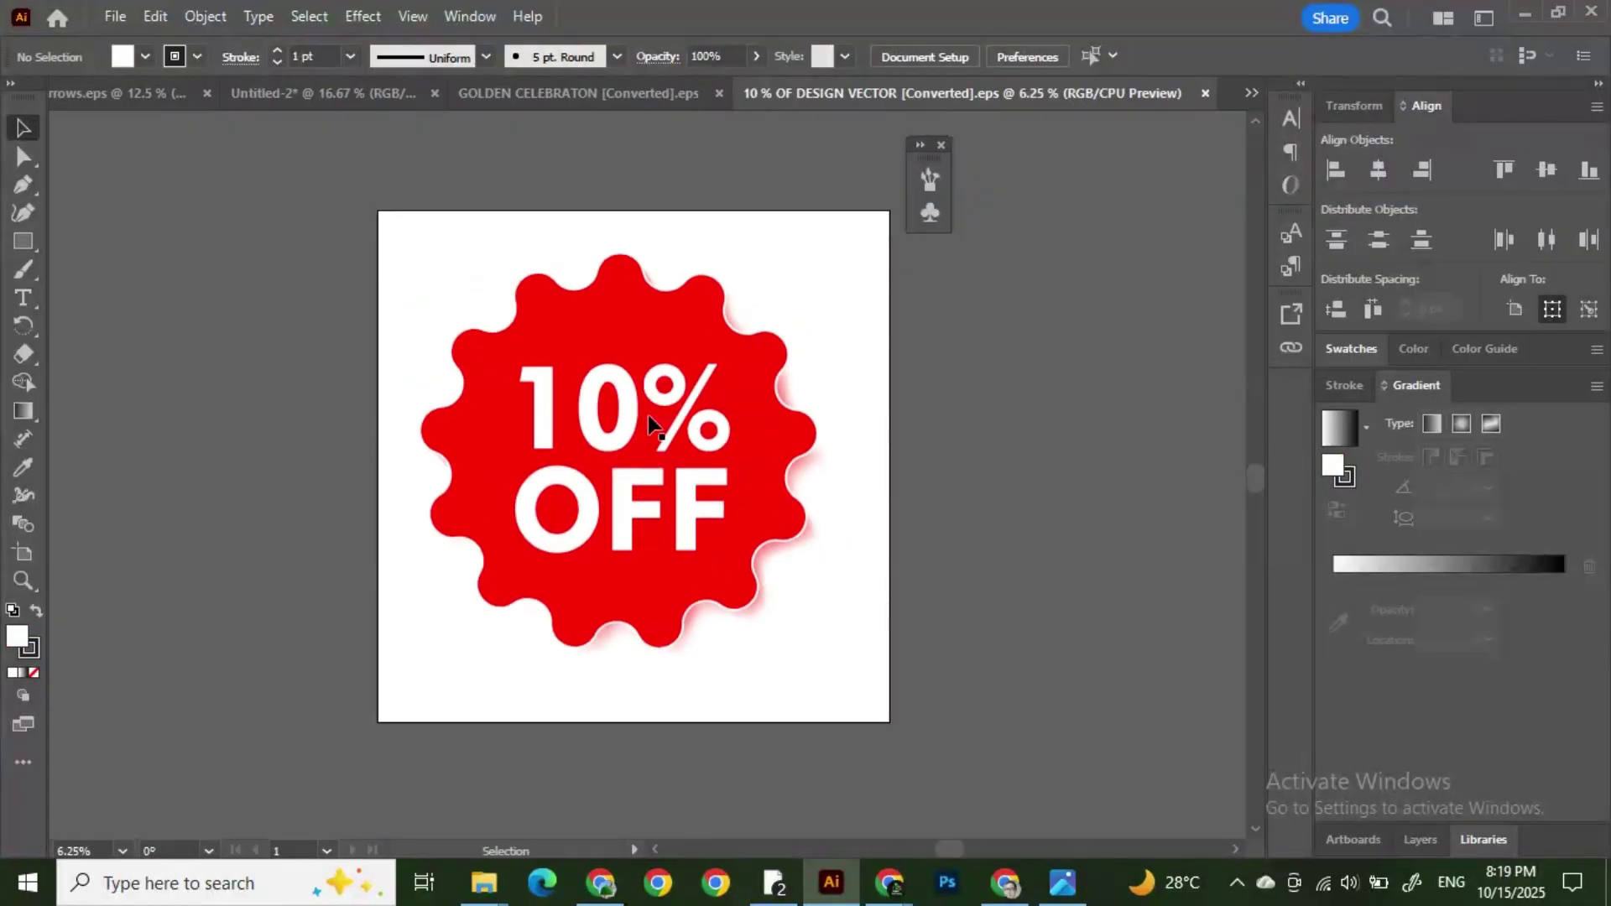
Step: Select the red 10% OFF badge to examine its shape and shadow outlines
{"action": "left_click", "coordinate": [660, 314]}
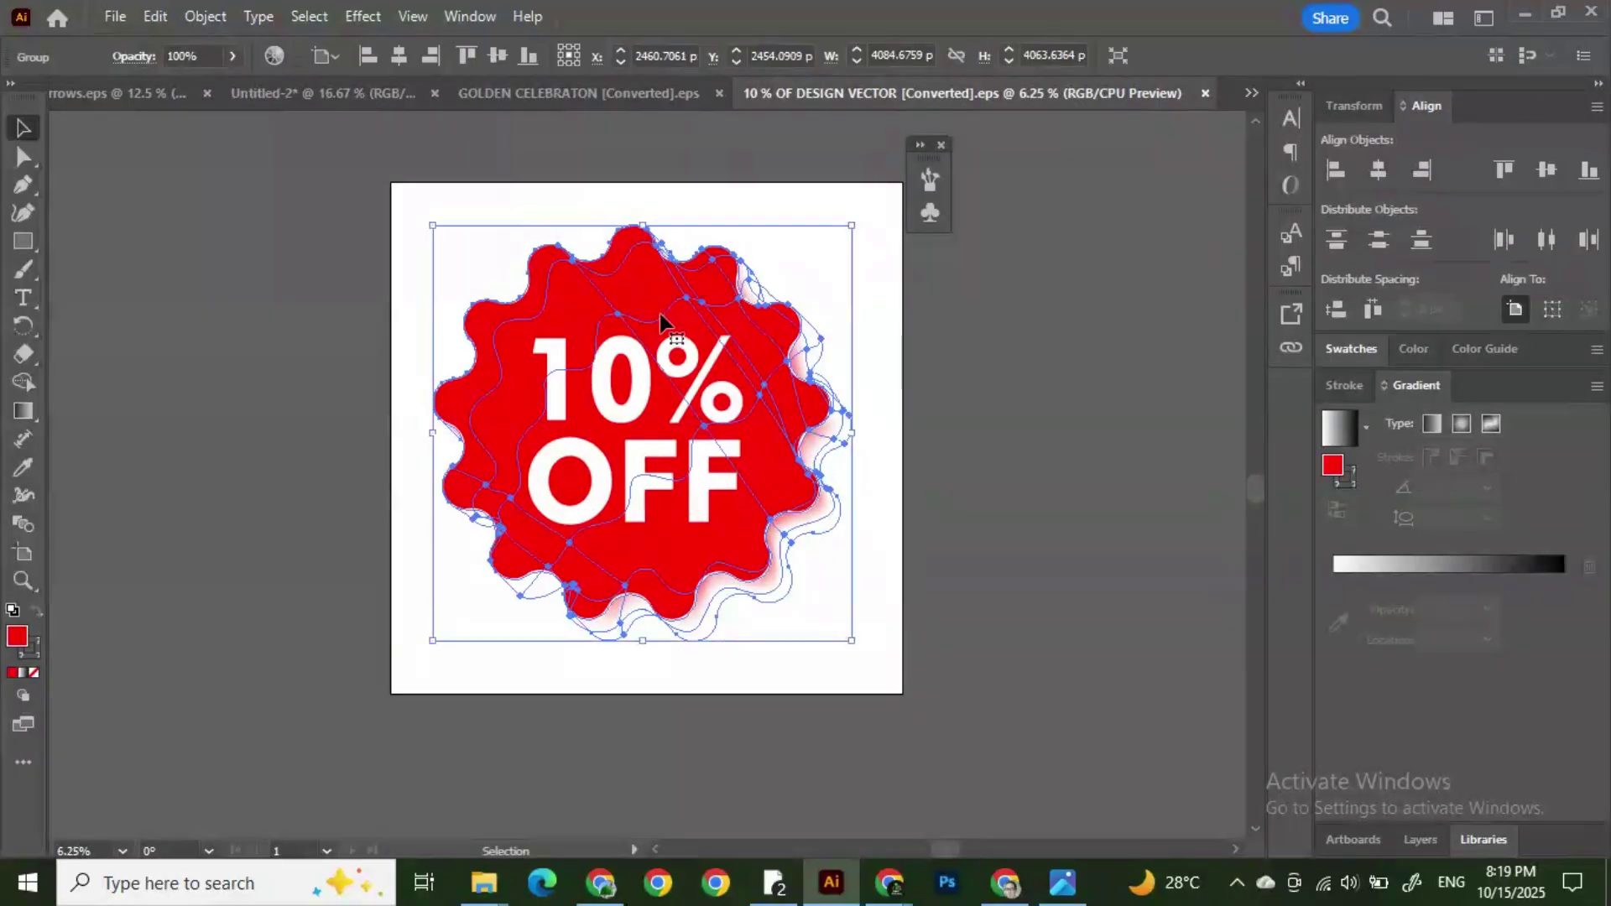
{"action": "left_click", "coordinate": [953, 346]}
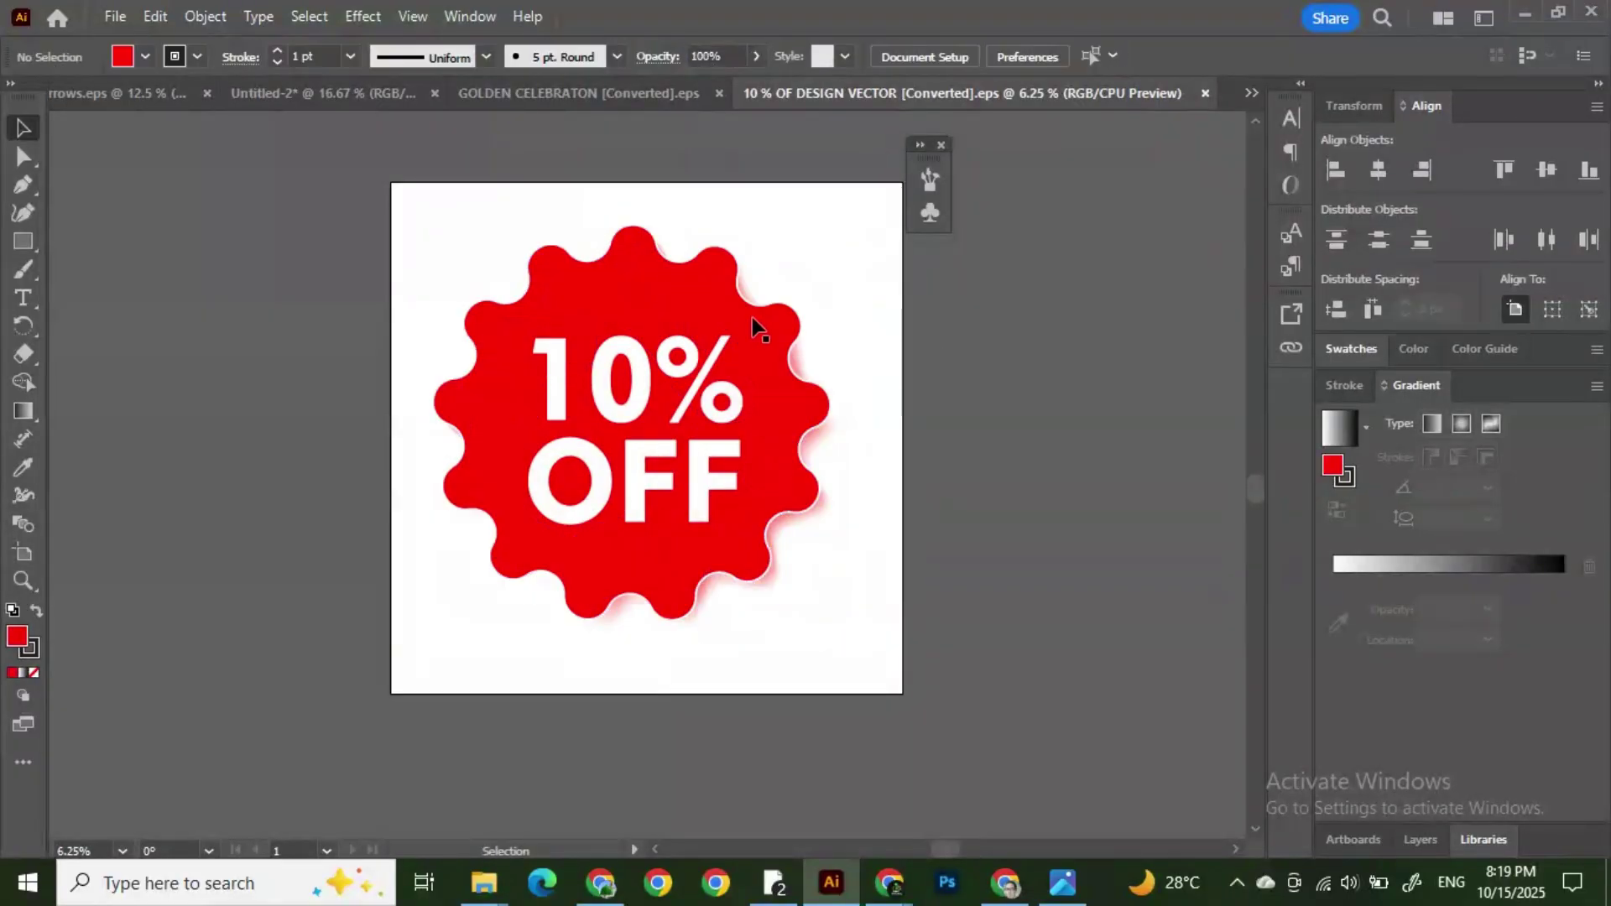
{"action": "left_click", "coordinate": [752, 319]}
{"action": "left_click", "coordinate": [1038, 410]}
{"action": "left_click", "coordinate": [761, 352]}
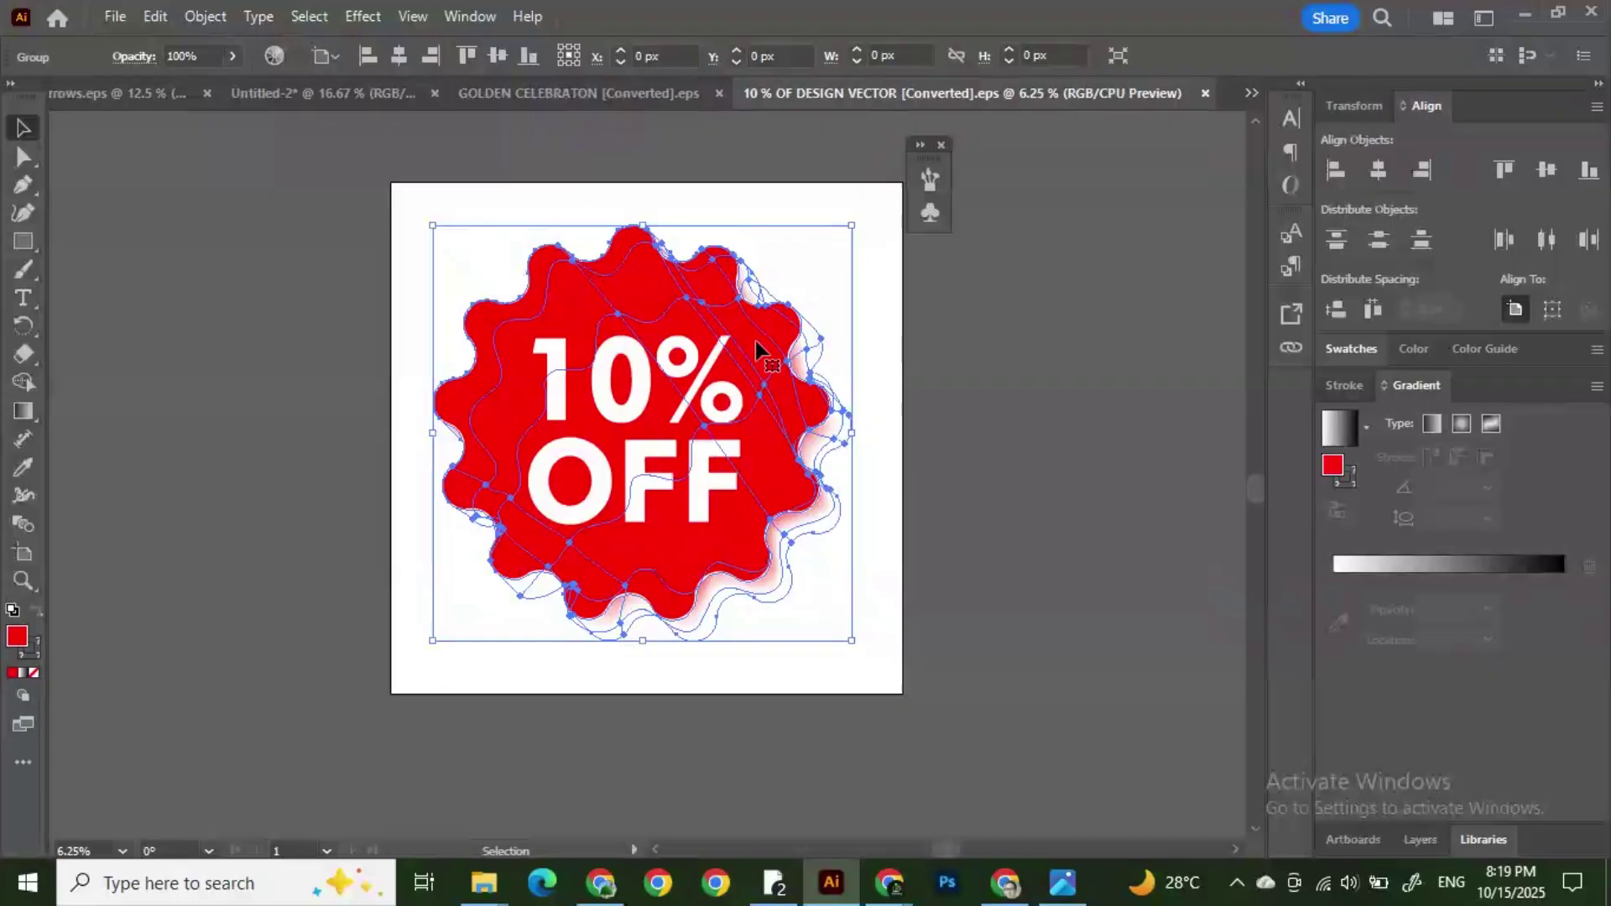
{"action": "left_click", "coordinate": [934, 346]}
Step: Move the red badge off the artboard's right side, away from its text, and return it behind the text
{"action": "left_click_drag", "start_coordinate": [739, 340], "coordinate": [1125, 305]}
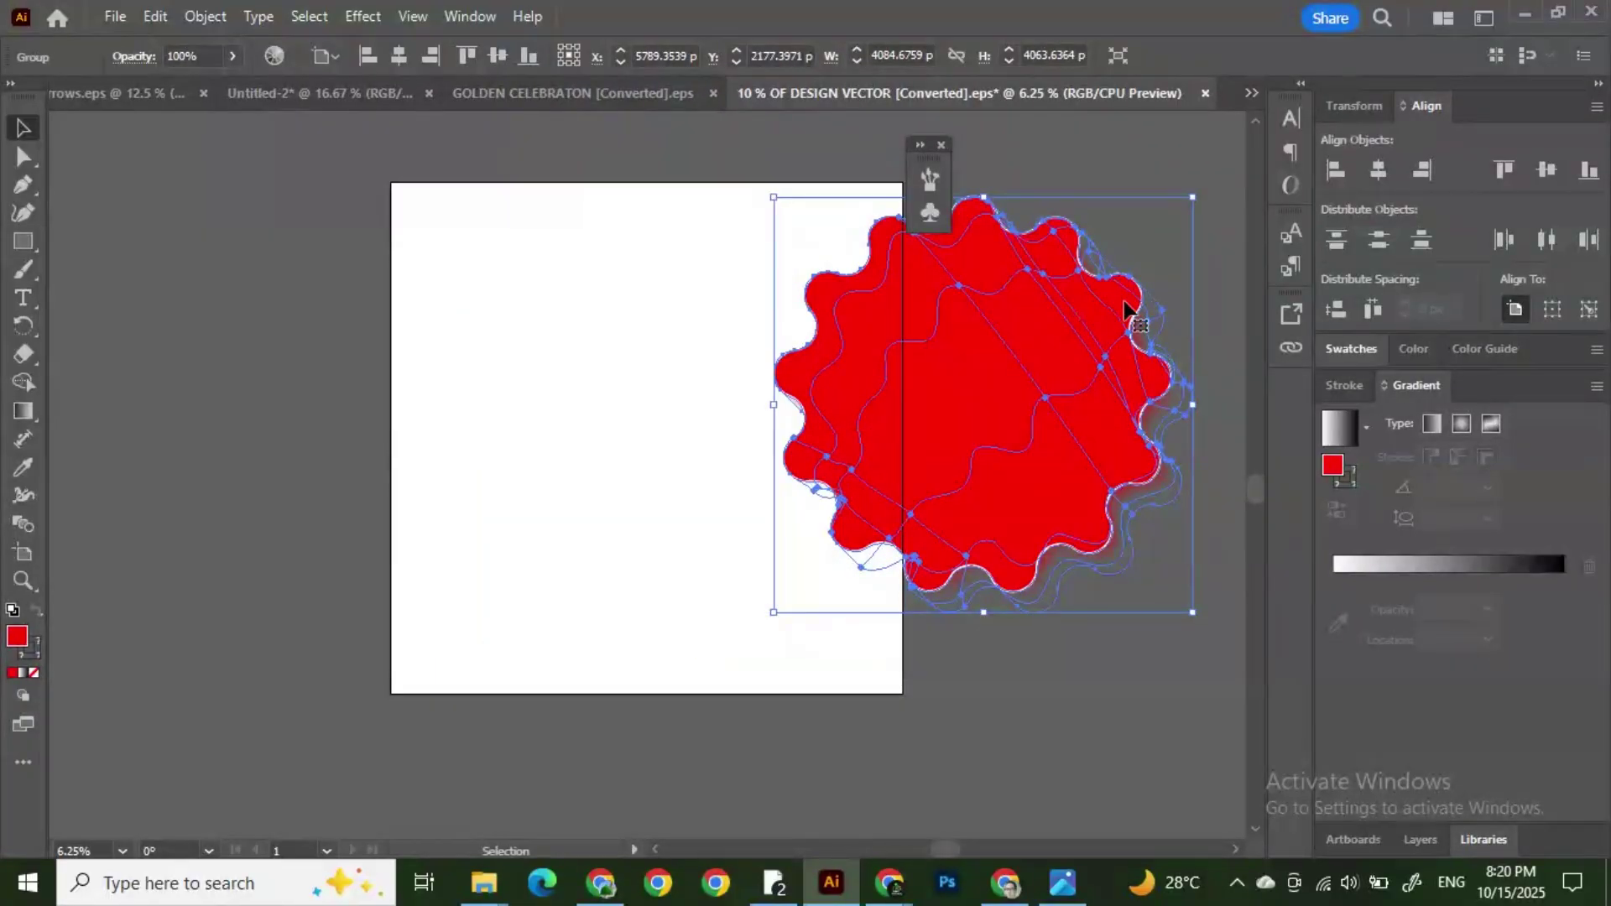
{"action": "left_click", "coordinate": [1094, 180]}
{"action": "left_click_drag", "start_coordinate": [1092, 398], "coordinate": [1022, 327]}
{"action": "left_click", "coordinate": [1079, 205]}
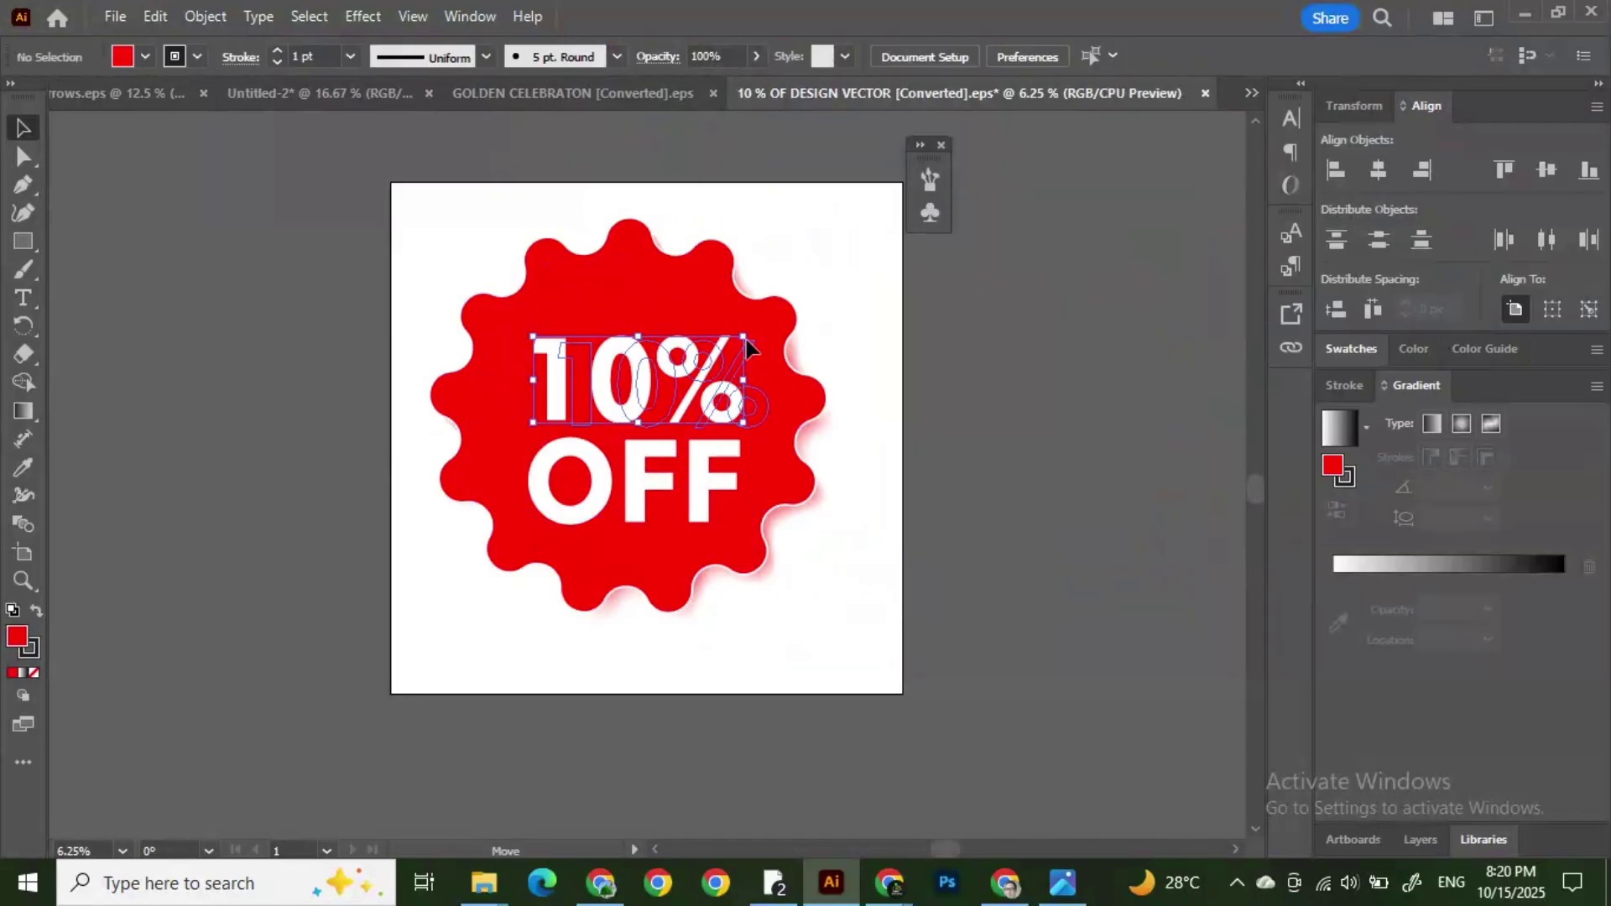
Step: Nudge the "10%" text and the red badge slightly on the artboard
{"action": "left_click_drag", "start_coordinate": [710, 348], "coordinate": [705, 344]}
{"action": "left_click_drag", "start_coordinate": [658, 277], "coordinate": [653, 270]}
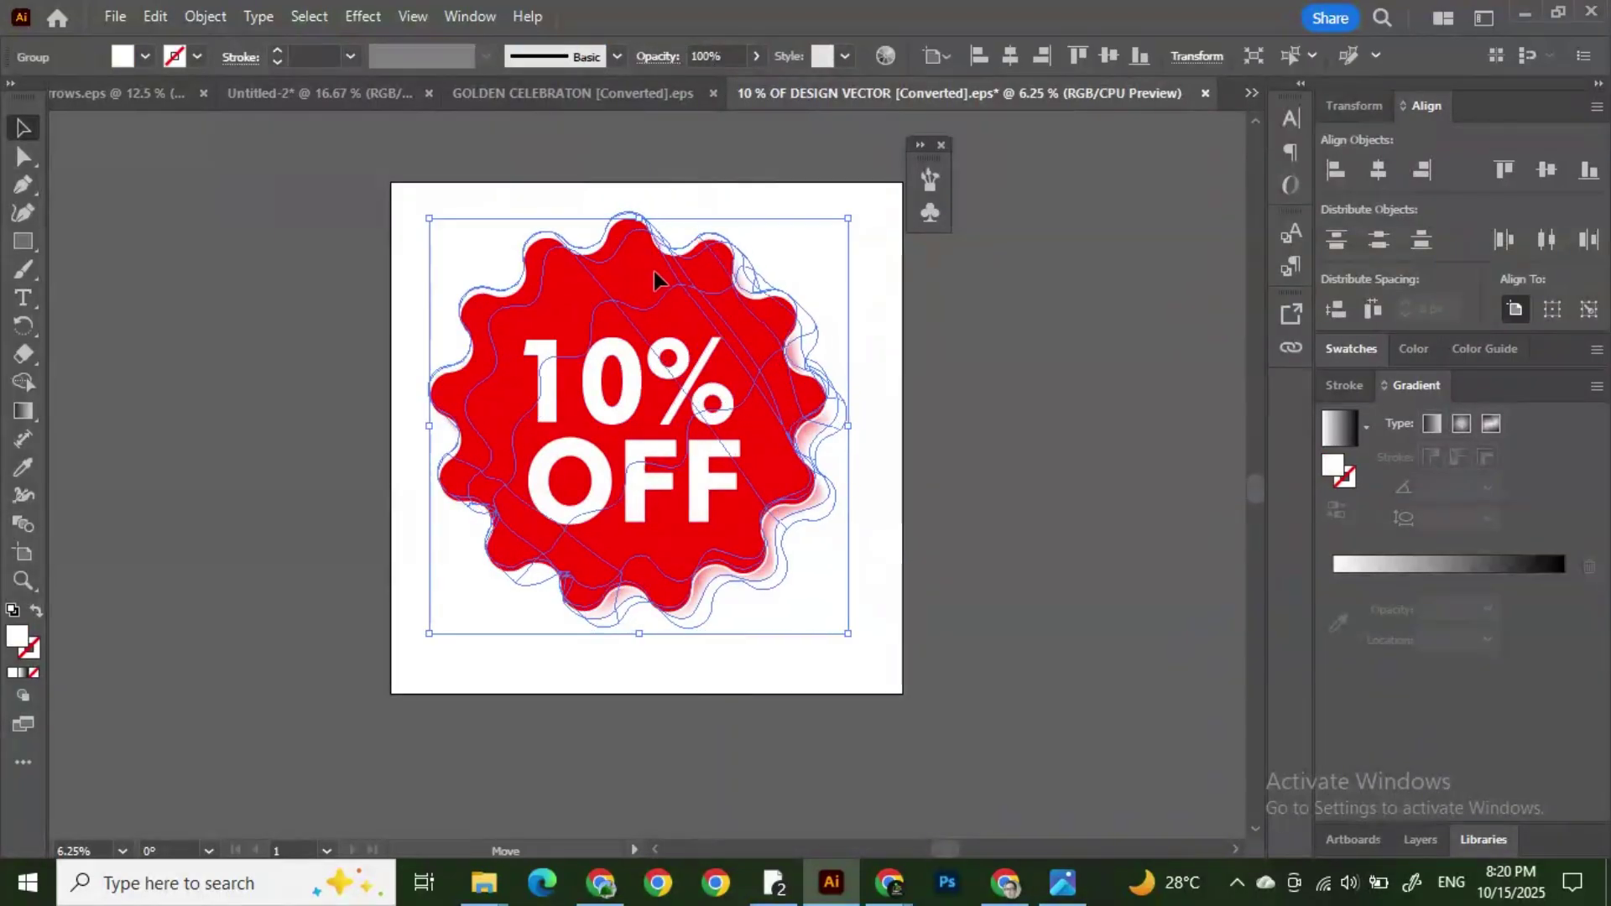
{"action": "left_click", "coordinate": [982, 301]}
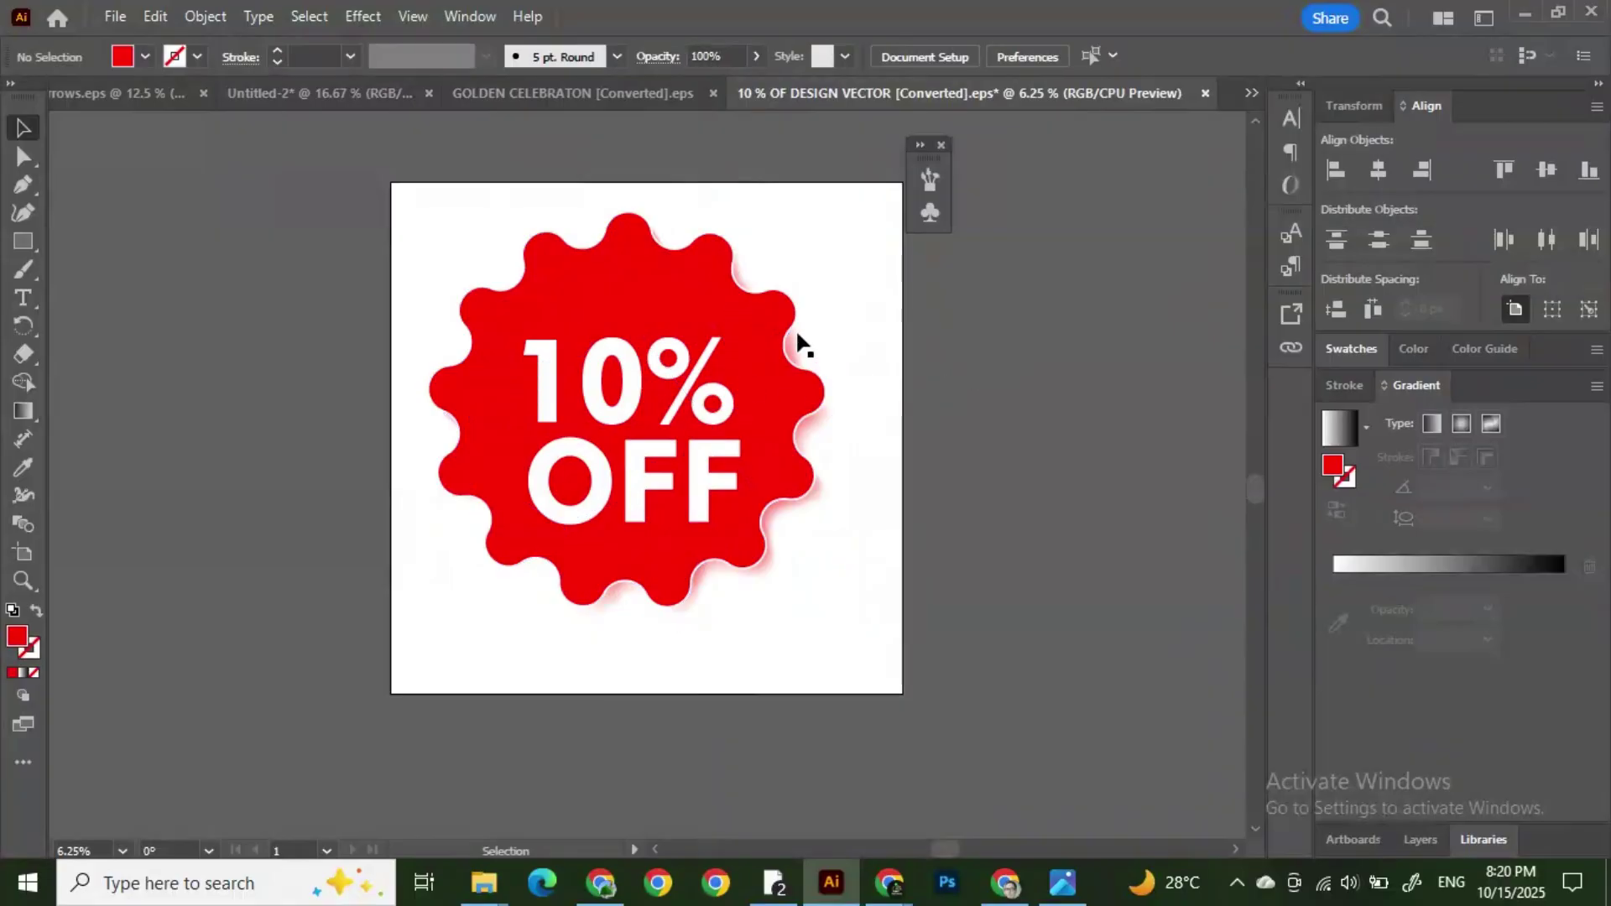
{"action": "left_click", "coordinate": [762, 324]}
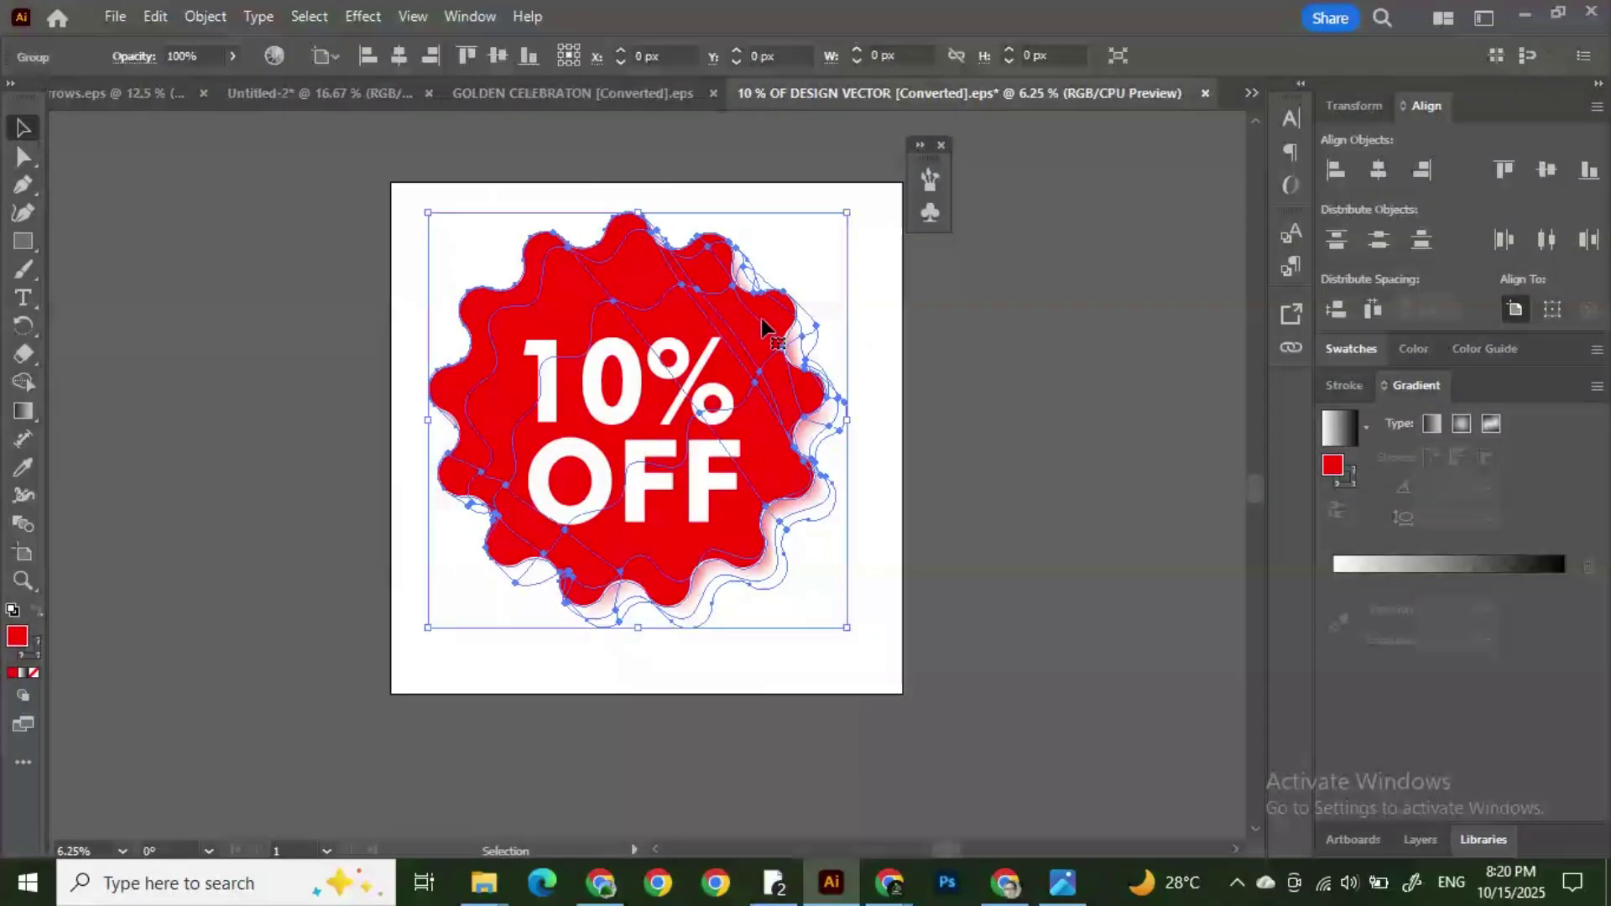
{"action": "left_click", "coordinate": [895, 369]}
Step: Open the 2212.w058.n003.94B.p1.94 EPS file of black label shapes from the Downloads folder in Illustrator
{"action": "mouse_move", "coordinate": [486, 862]}
{"action": "left_click", "coordinate": [319, 789]}
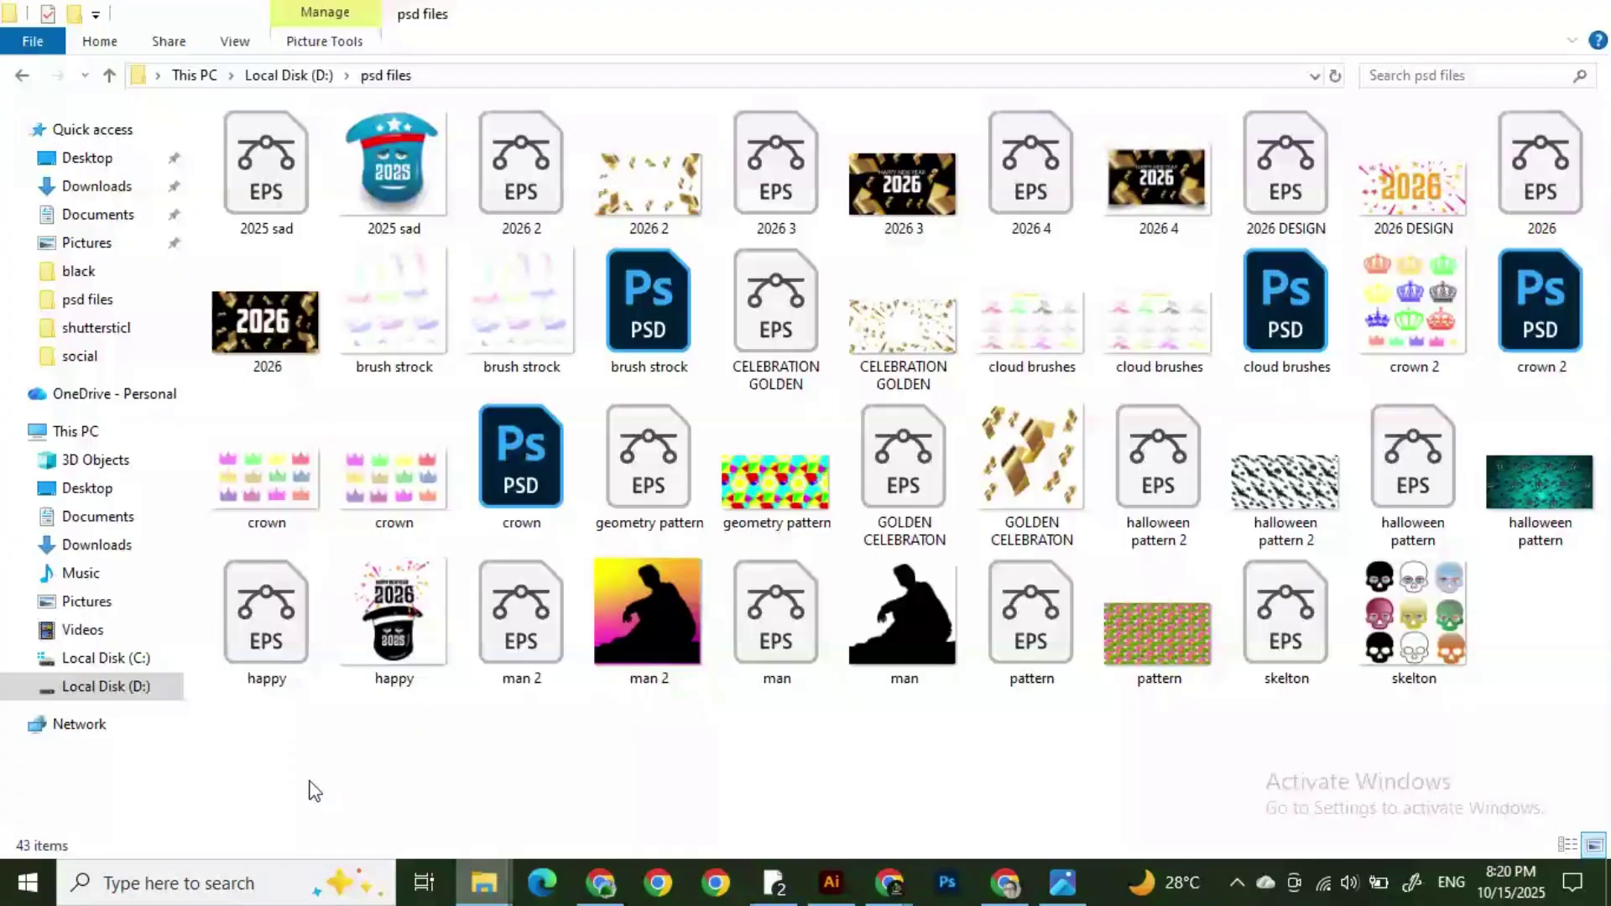
{"action": "left_click", "coordinate": [104, 545]}
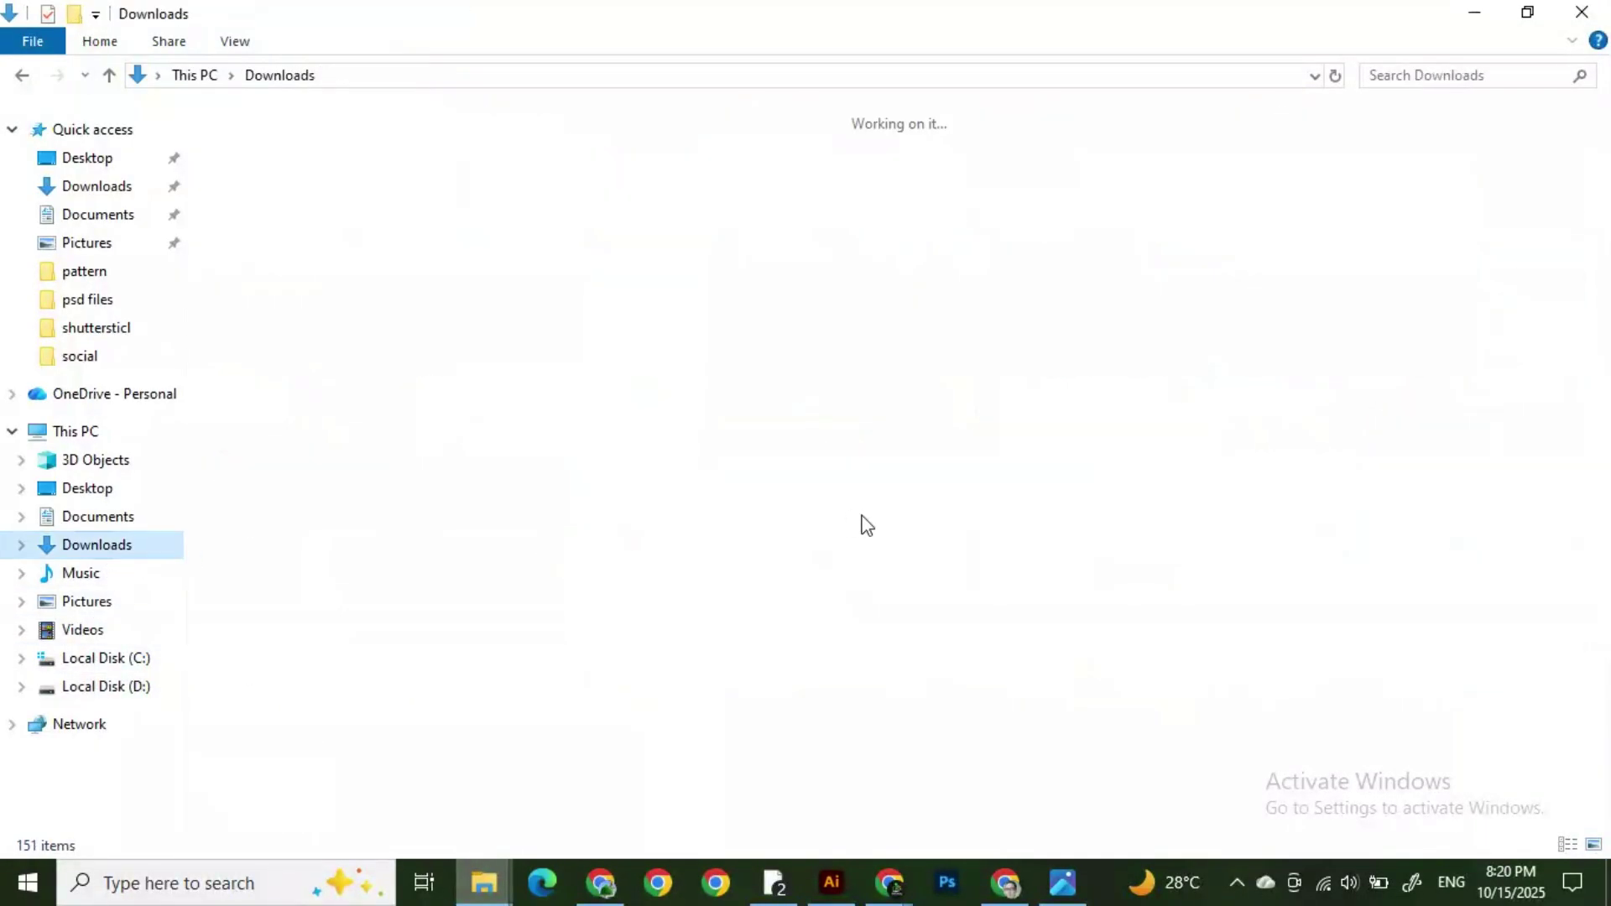
{"action": "scroll", "coordinate": [835, 481], "scroll_direction": "down", "scroll_amount": 8}
{"action": "scroll", "coordinate": [835, 481], "scroll_direction": "down", "scroll_amount": 10}
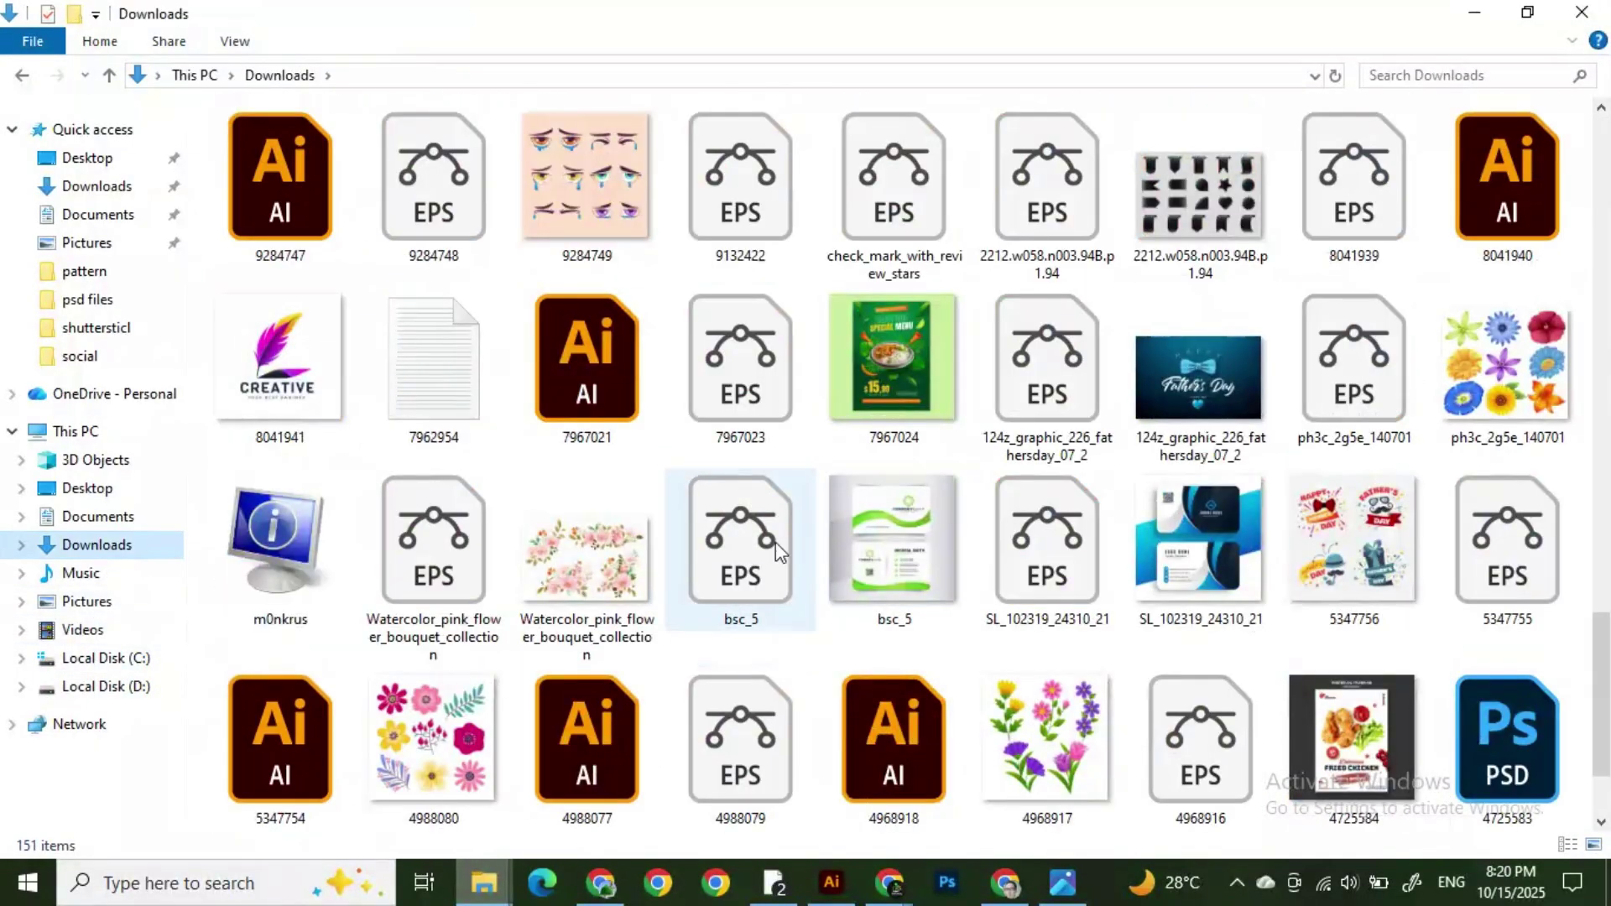
{"action": "scroll", "coordinate": [1049, 503], "scroll_direction": "down", "scroll_amount": 5}
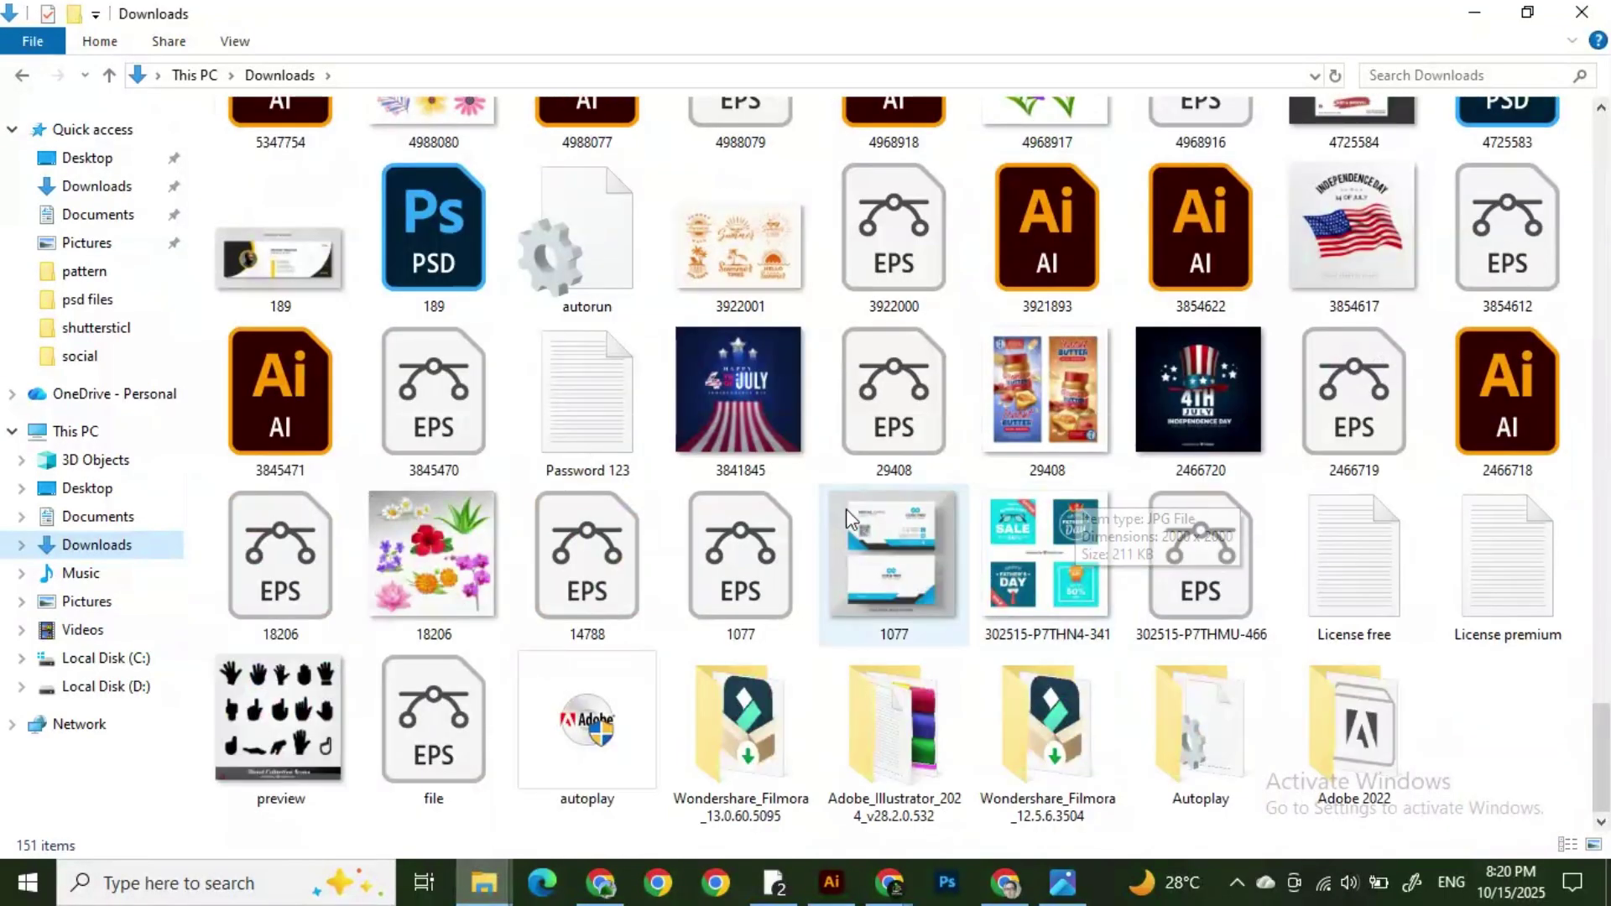
{"action": "scroll", "coordinate": [1049, 604], "scroll_direction": "up", "scroll_amount": 3}
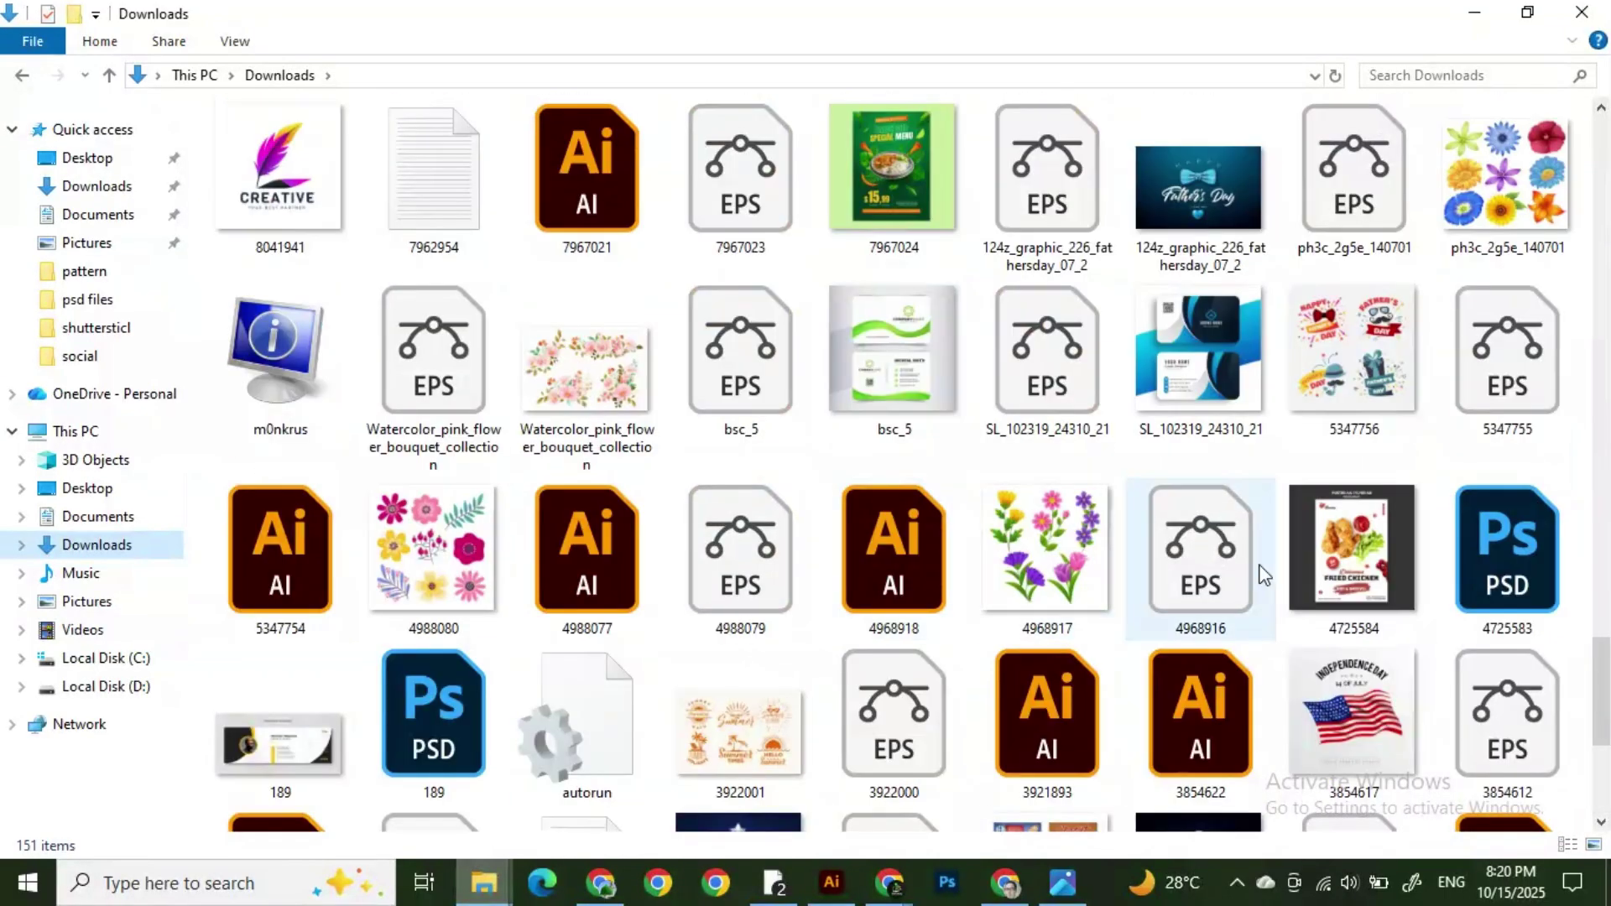
{"action": "scroll", "coordinate": [1133, 529], "scroll_direction": "up", "scroll_amount": 1}
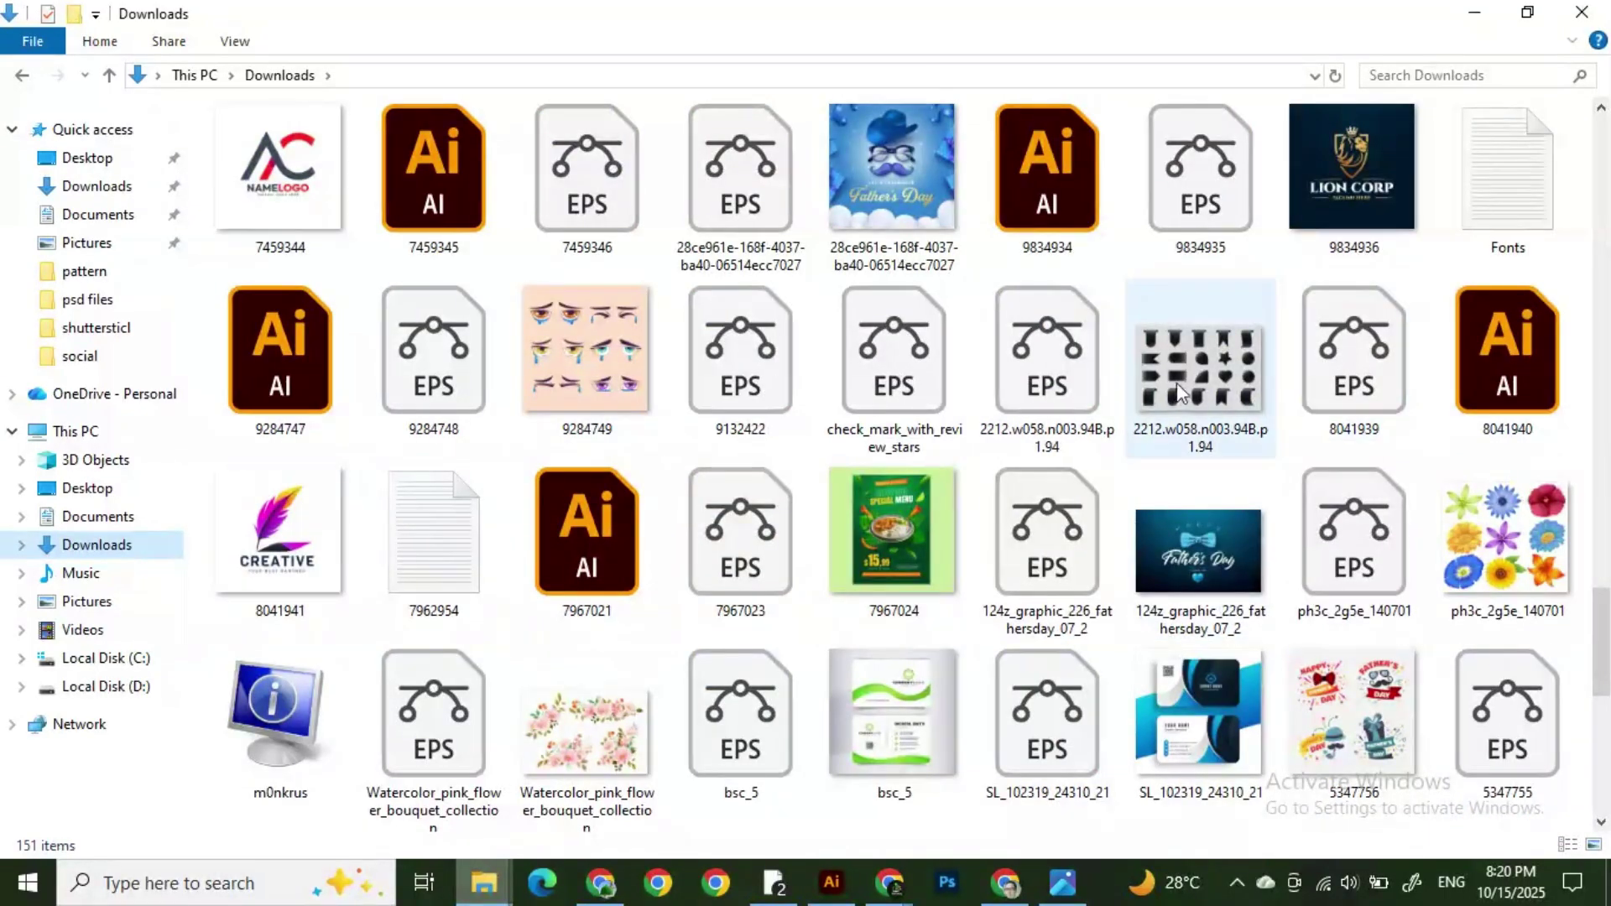
{"action": "left_click", "coordinate": [1082, 367]}
{"action": "double_click", "coordinate": [1083, 367]}
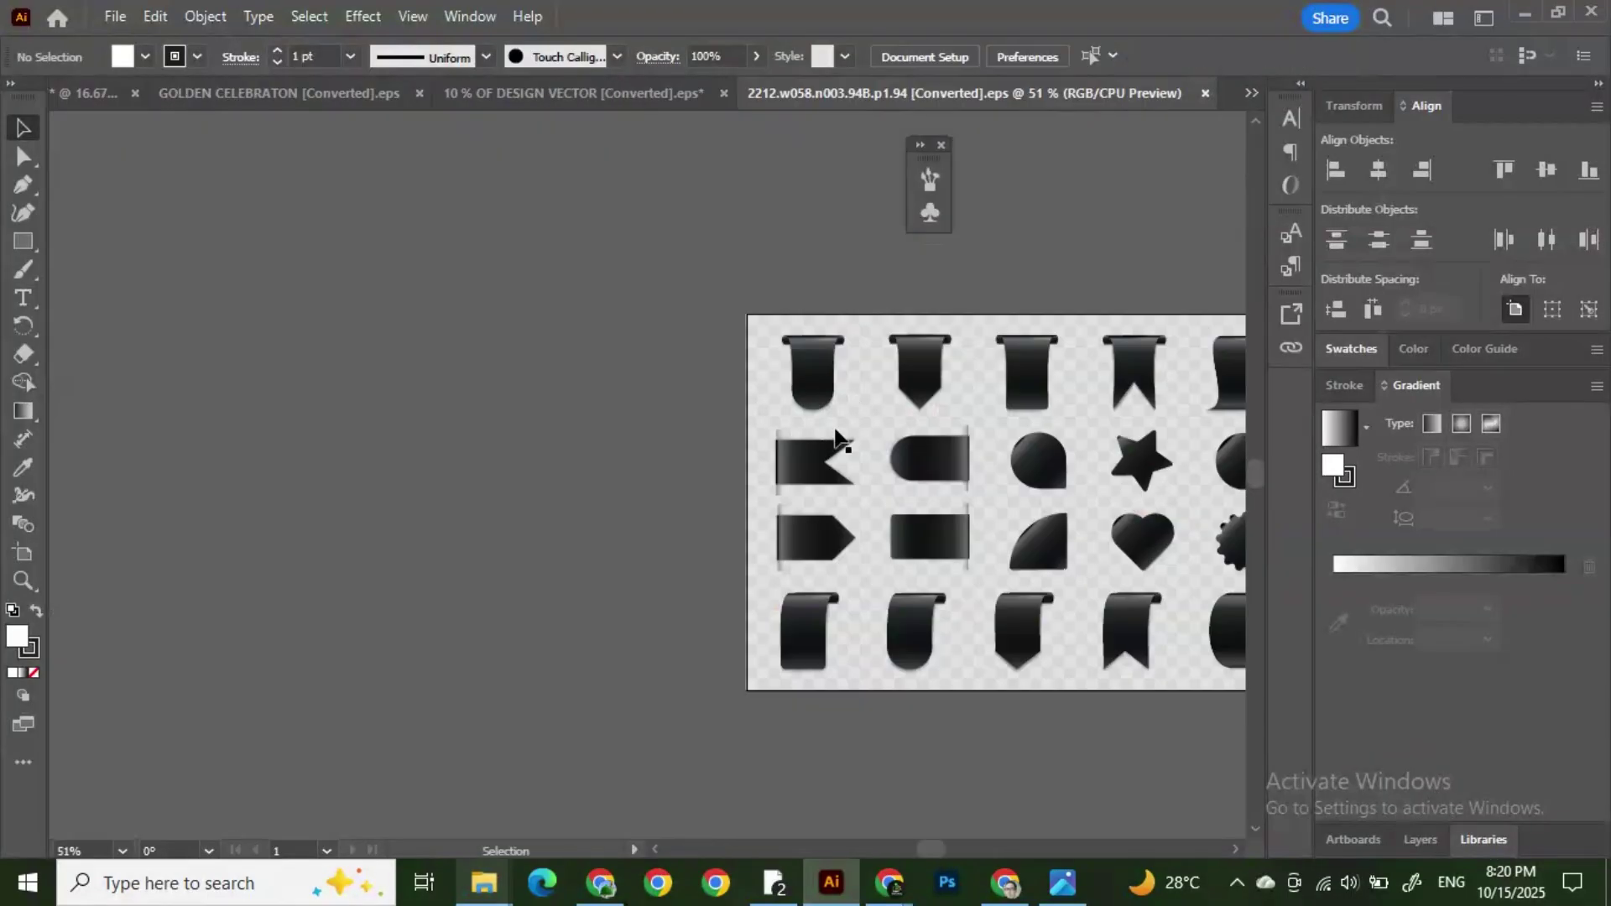
Step: Close the small floating panel group that overlaps the black label artwork
{"action": "left_click_drag", "start_coordinate": [930, 849], "coordinate": [945, 851]}
{"action": "scroll", "coordinate": [655, 457], "scroll_direction": "up", "scroll_amount": 1}
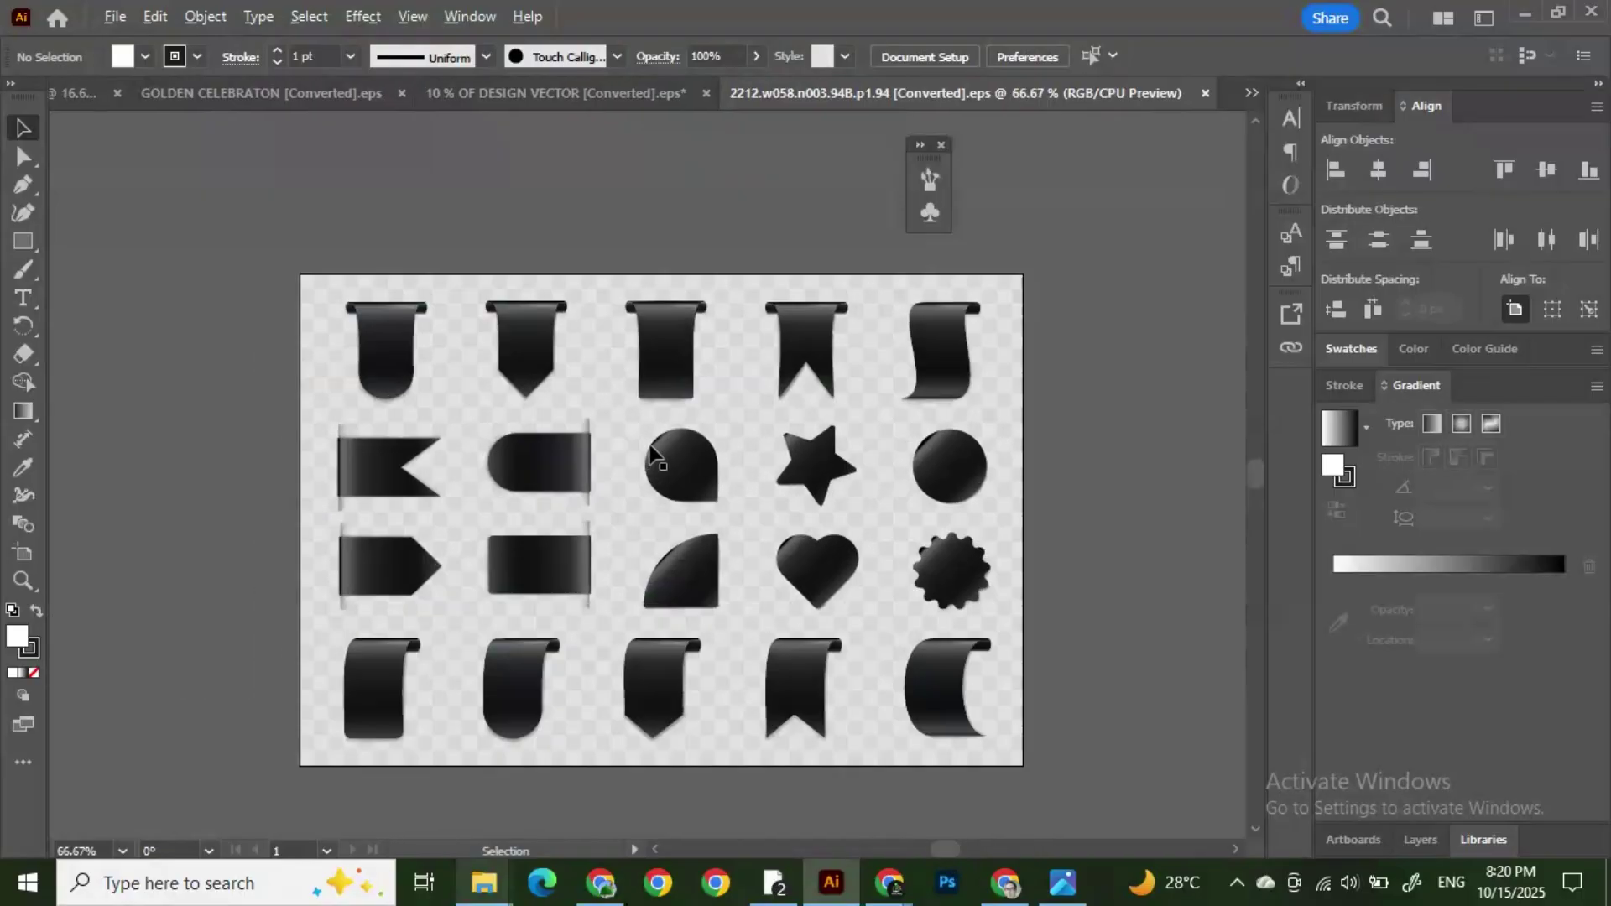
{"action": "scroll", "coordinate": [653, 453], "scroll_direction": "down", "scroll_amount": 1}
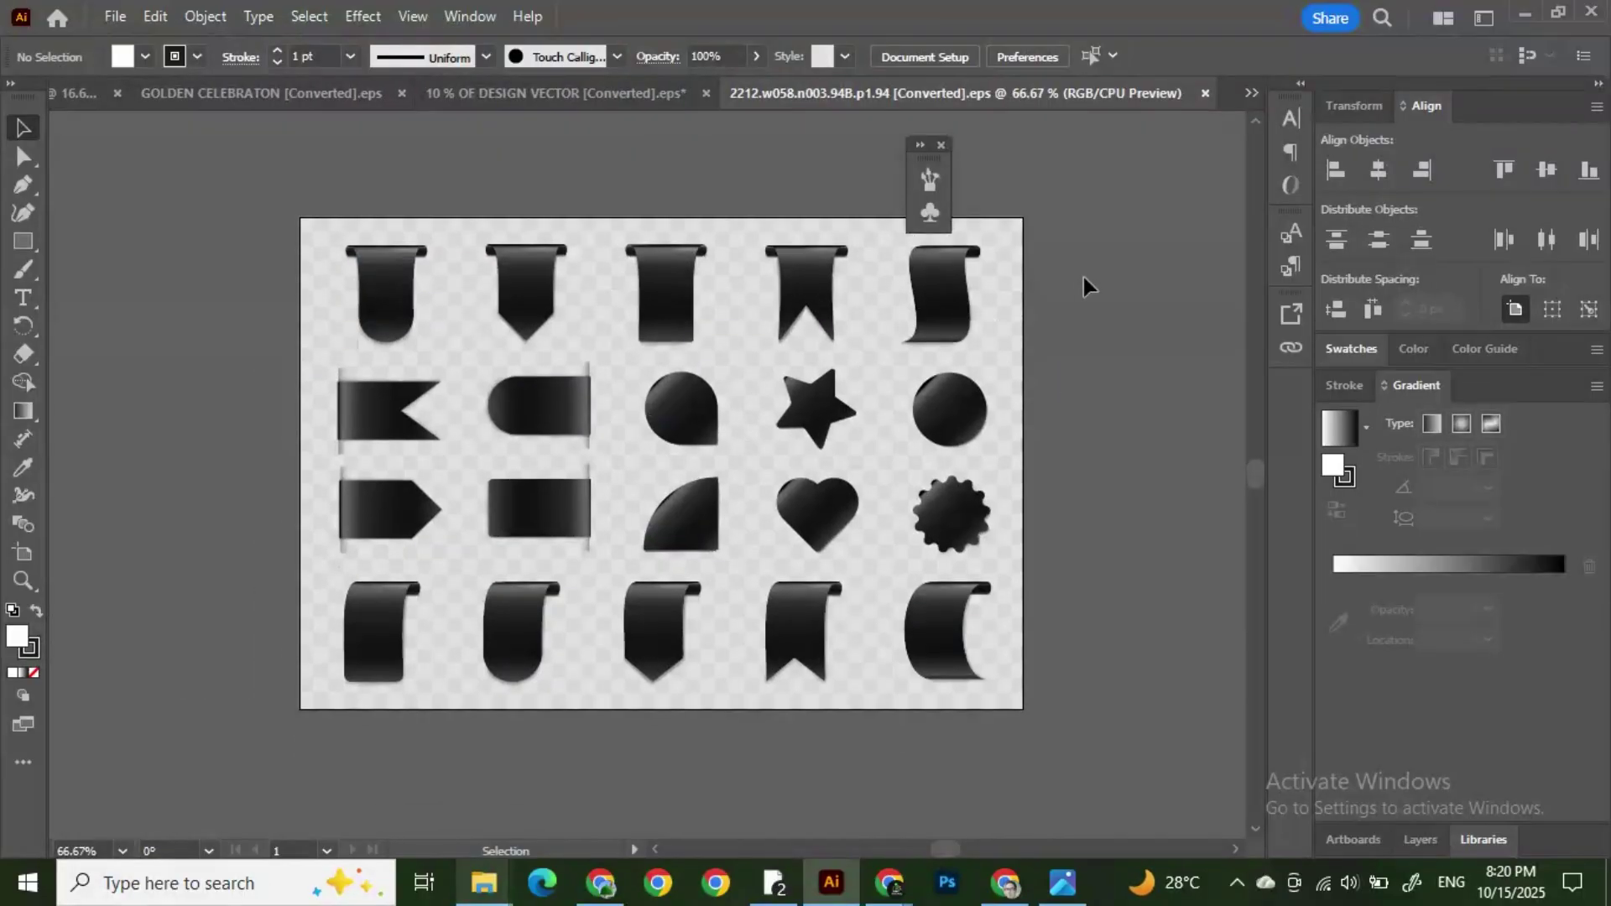
{"action": "left_click", "coordinate": [940, 145]}
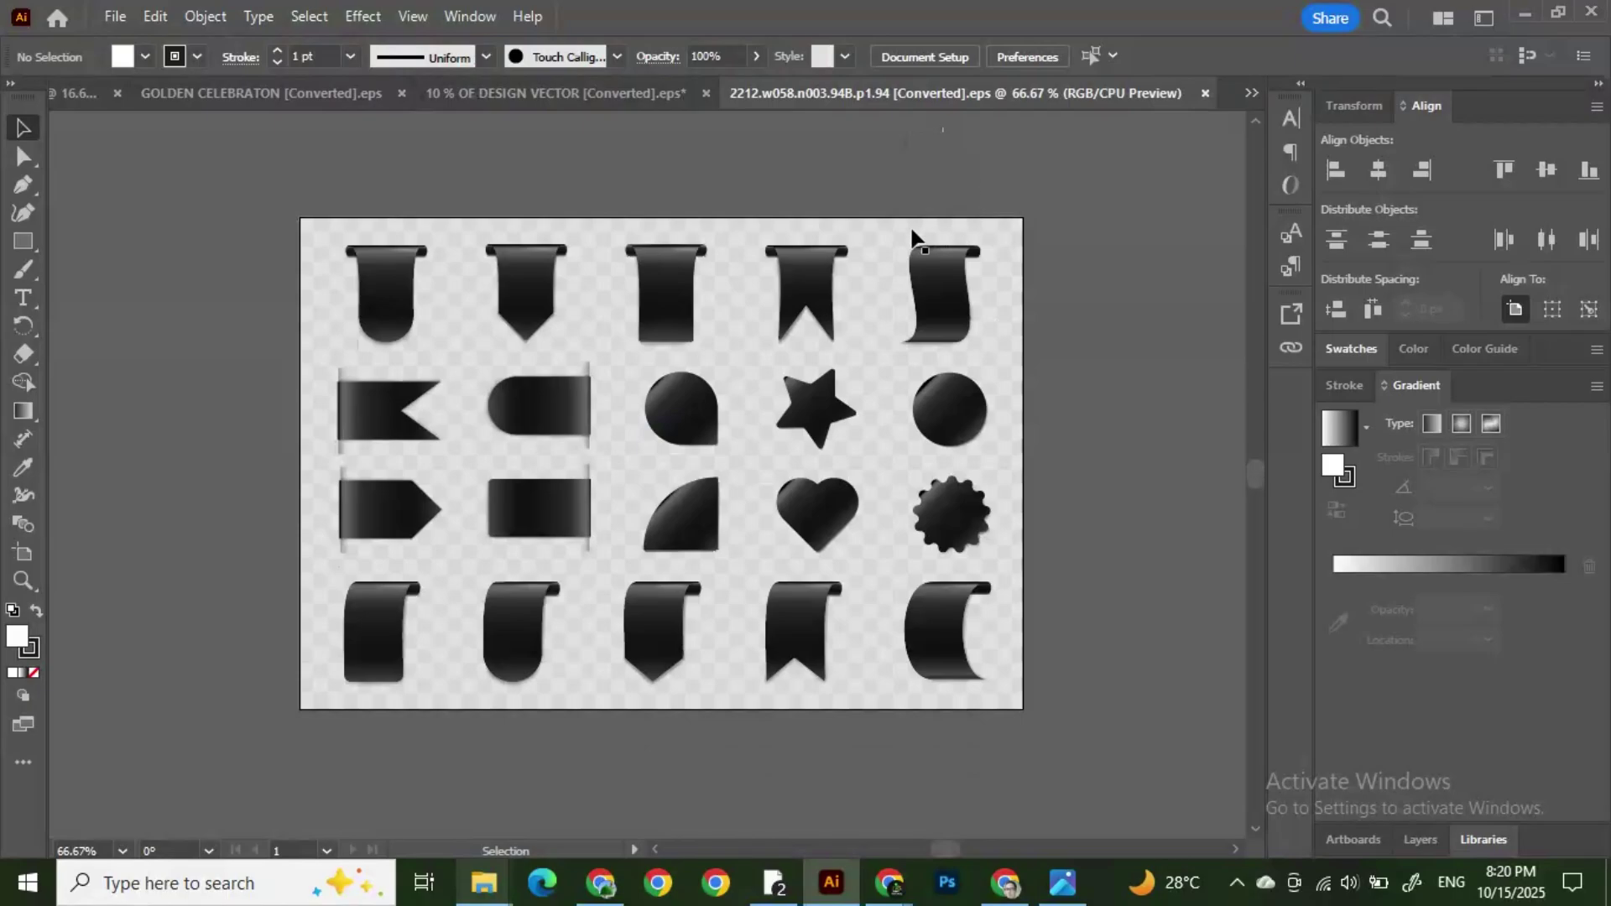
Step: Compare the black label shapes, especially the scalloped badge, with the red badge in the 10 % OF DESIGN VECTOR document
{"action": "left_click", "coordinate": [938, 302]}
{"action": "left_click", "coordinate": [1118, 273]}
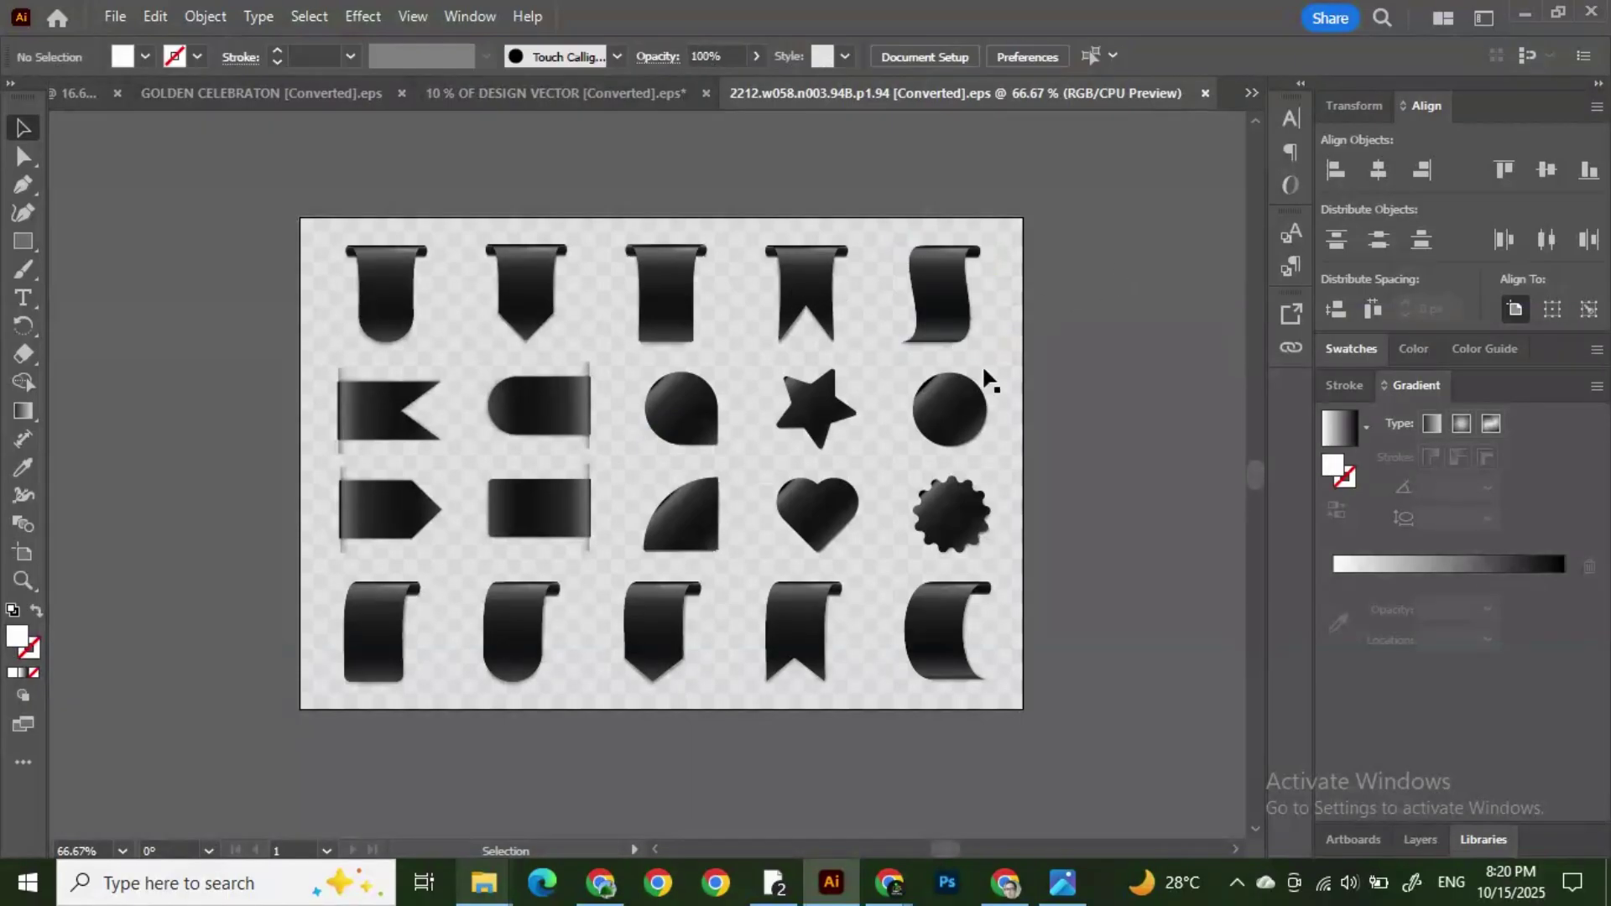
{"action": "left_click", "coordinate": [956, 514]}
{"action": "left_click", "coordinate": [1077, 476]}
{"action": "left_click", "coordinate": [636, 104]}
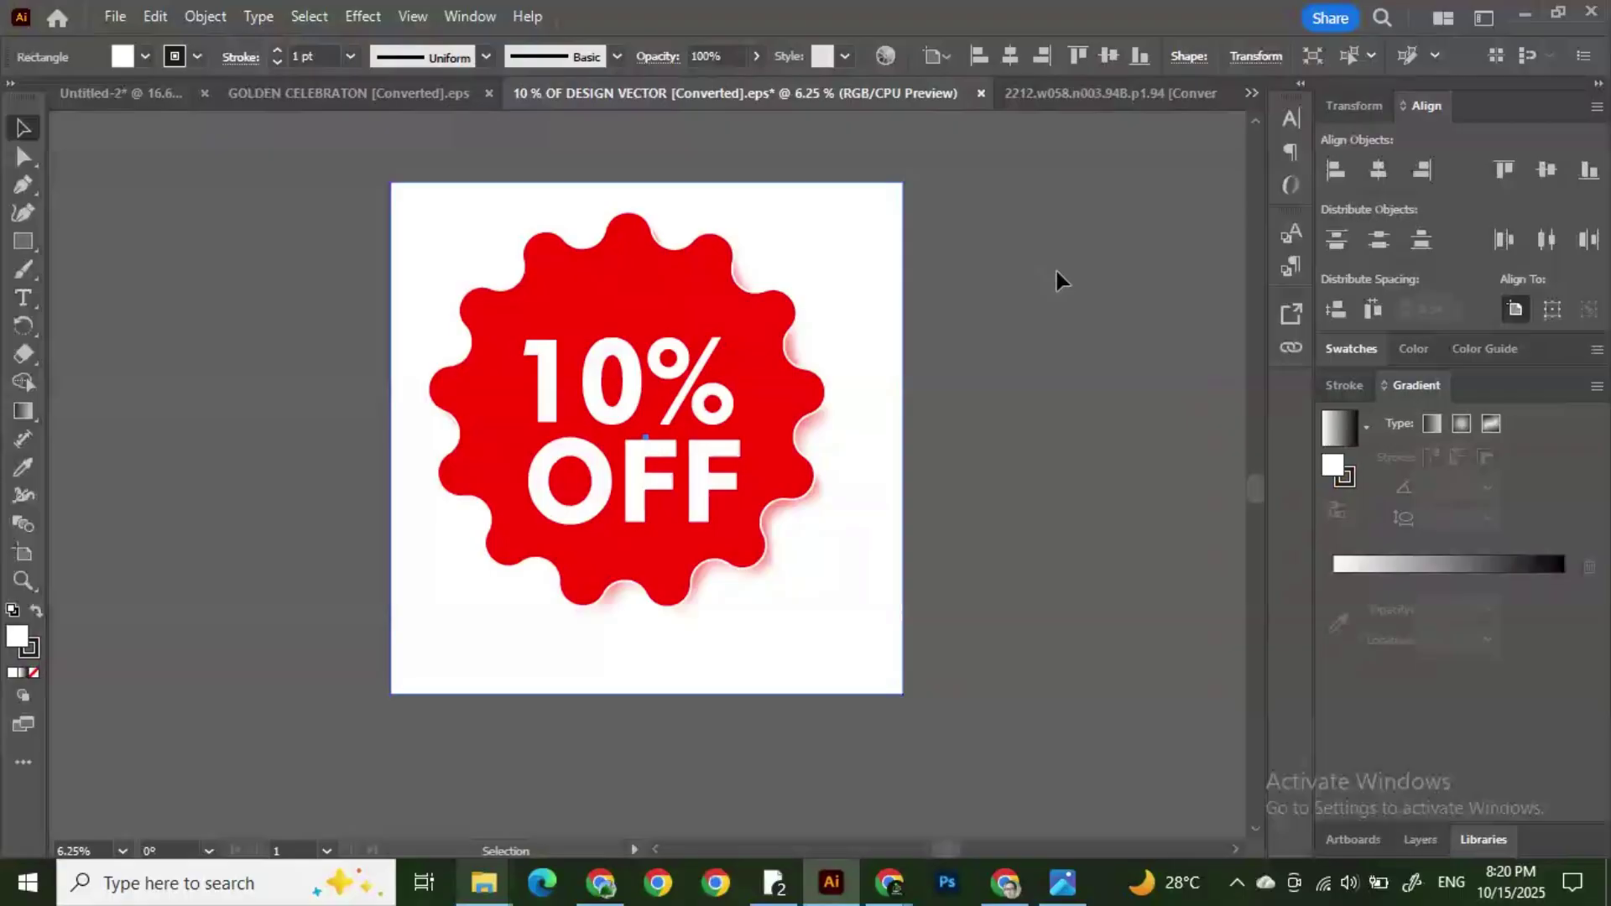
{"action": "left_click", "coordinate": [1029, 104]}
{"action": "left_click", "coordinate": [680, 104]}
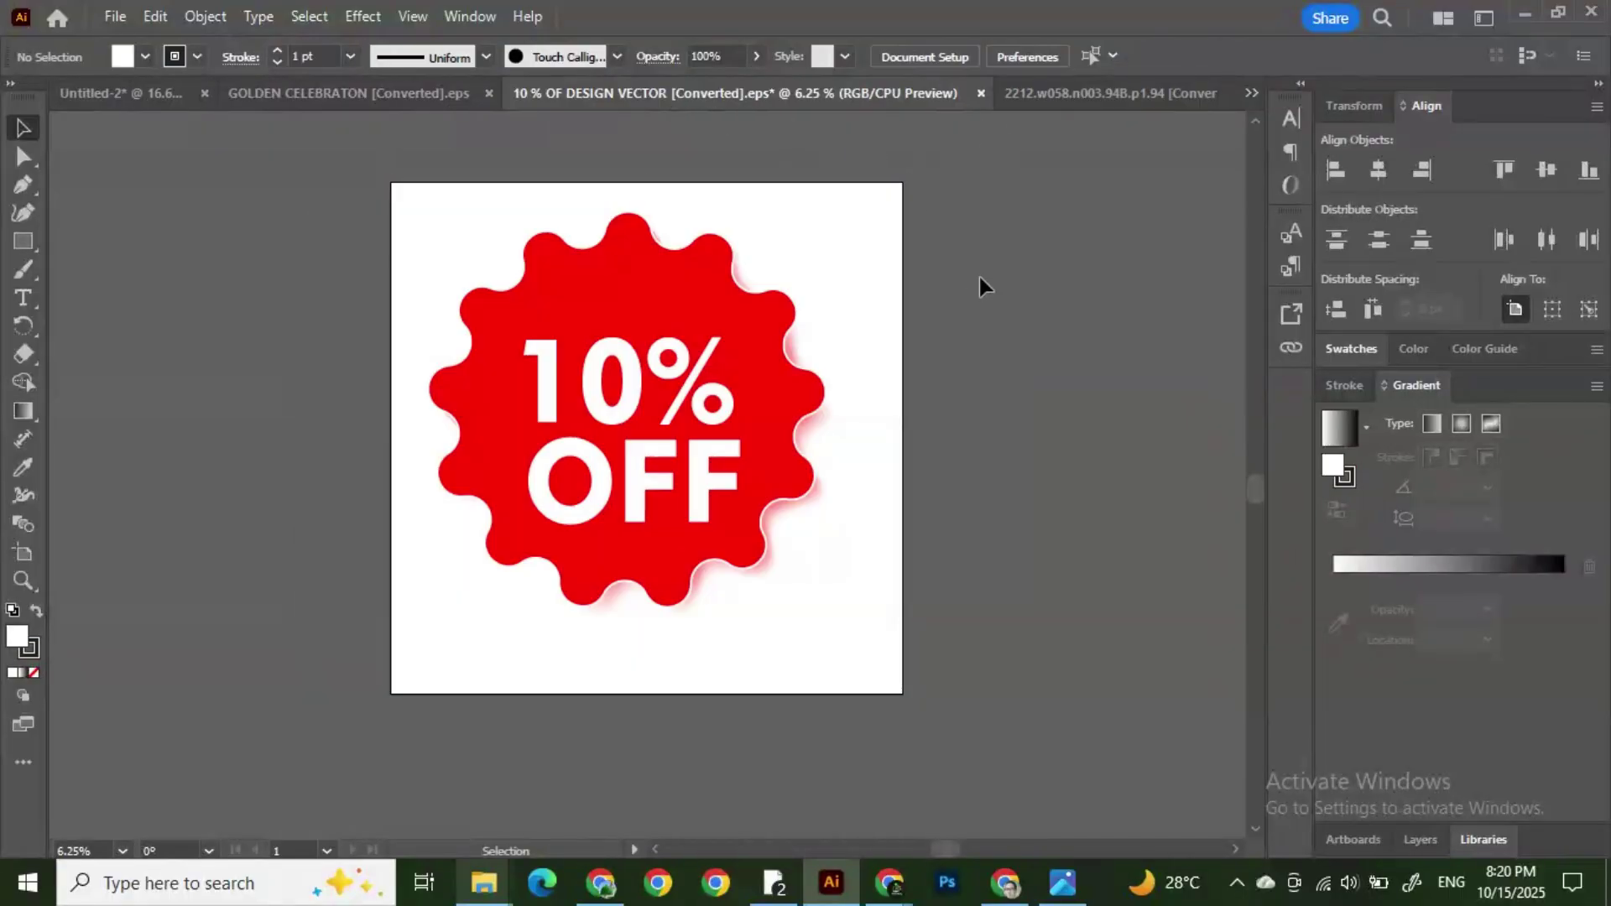
{"action": "left_click", "coordinate": [1028, 97]}
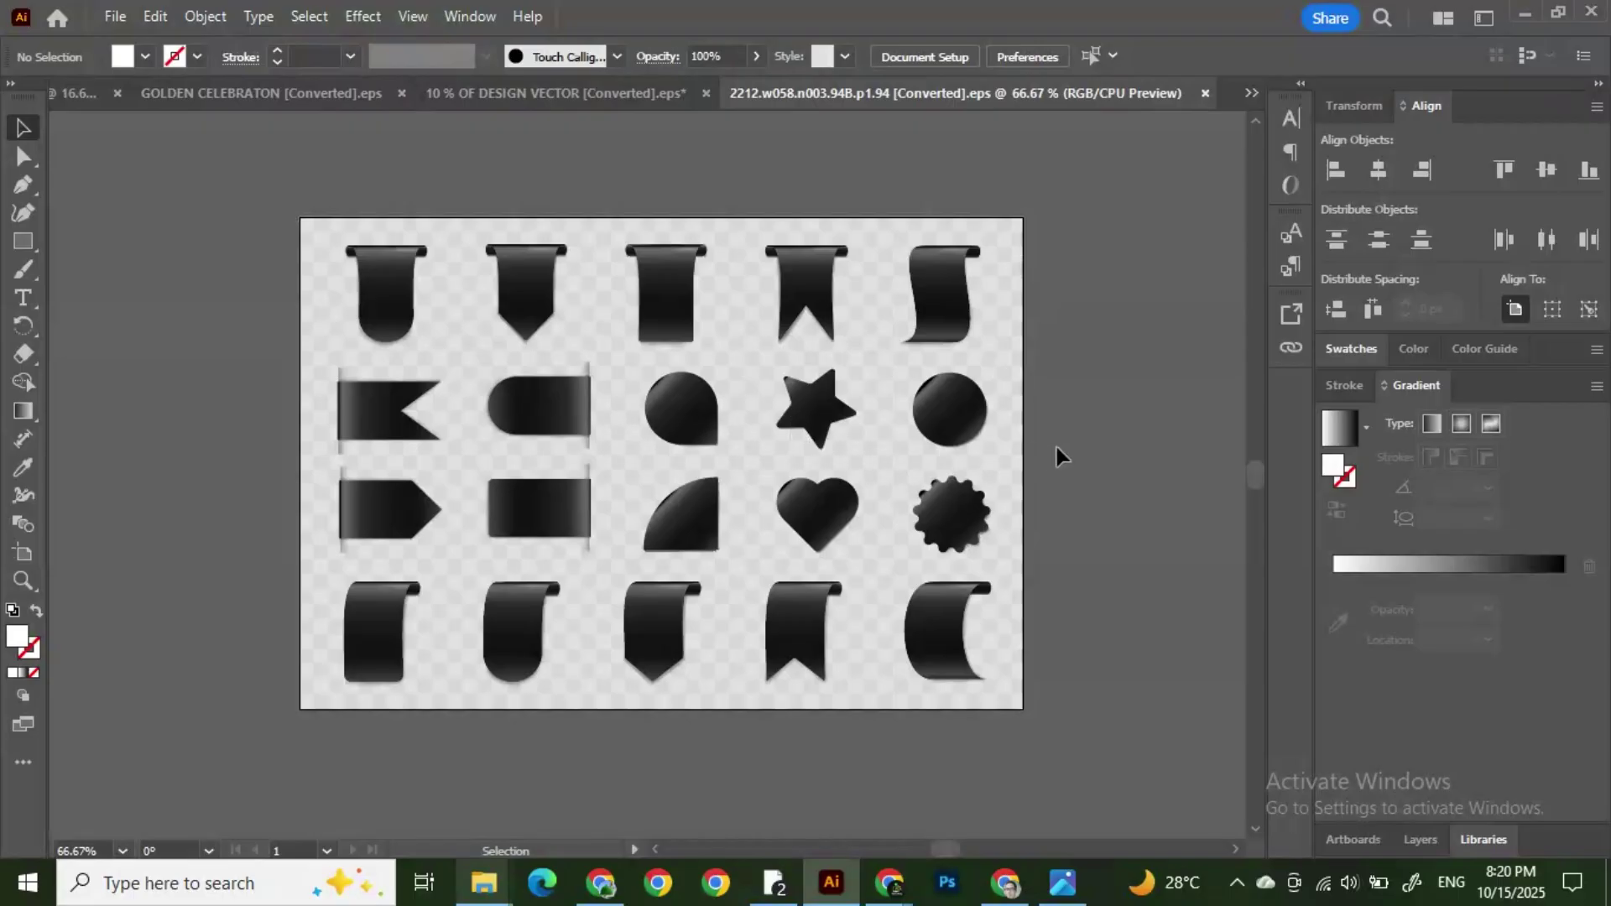
{"action": "left_click", "coordinate": [963, 527]}
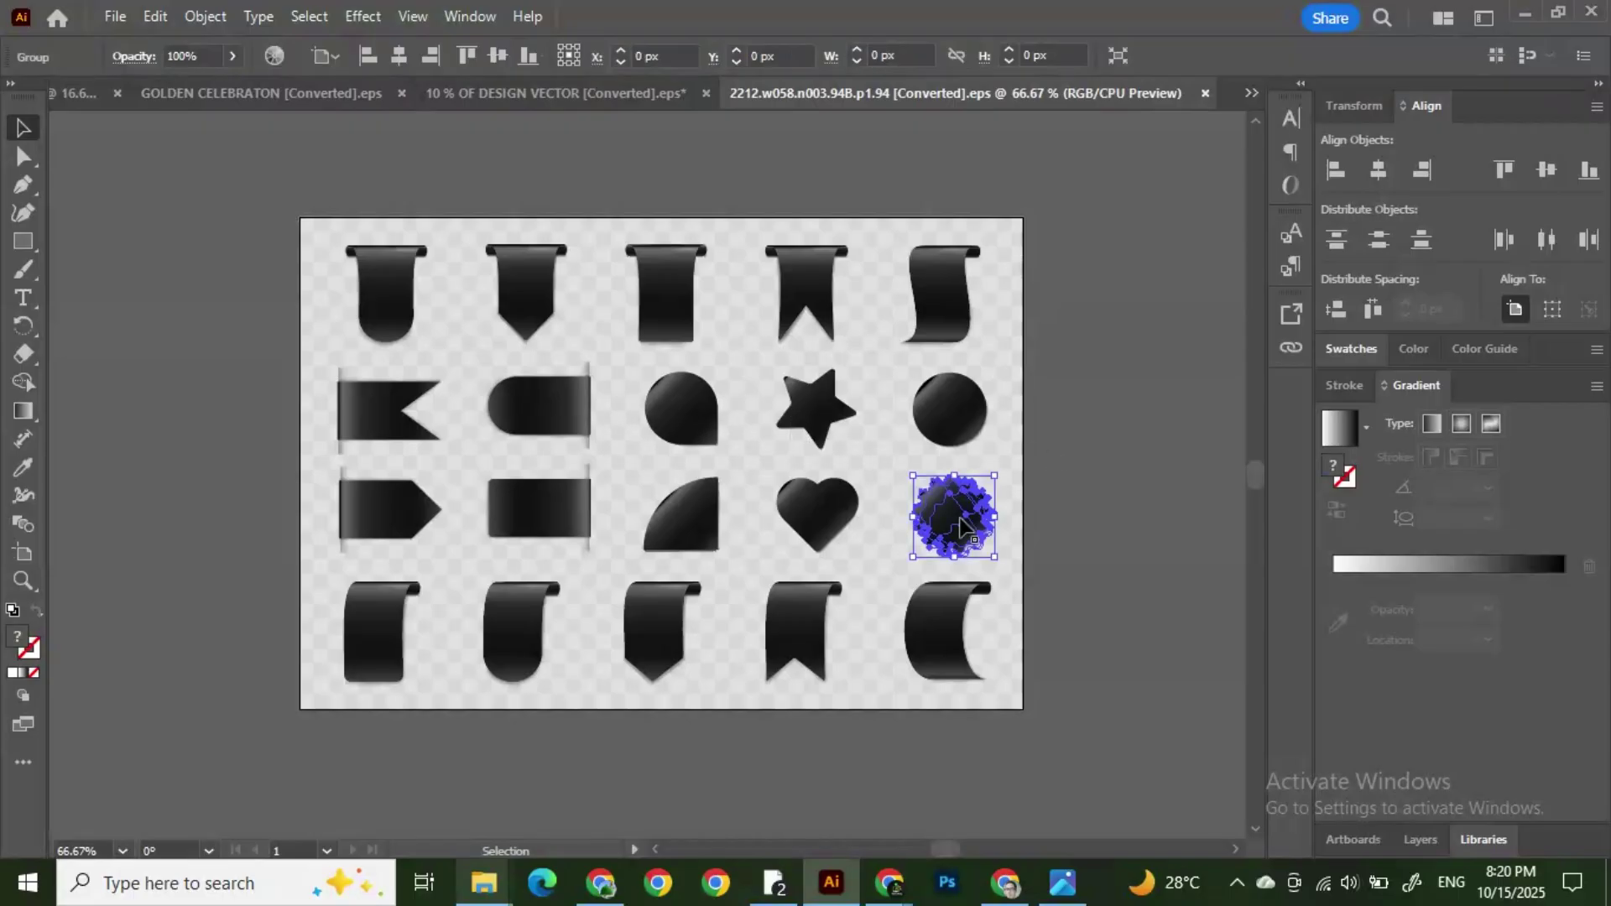
{"action": "left_click", "coordinate": [999, 496]}
{"action": "left_click", "coordinate": [645, 100]}
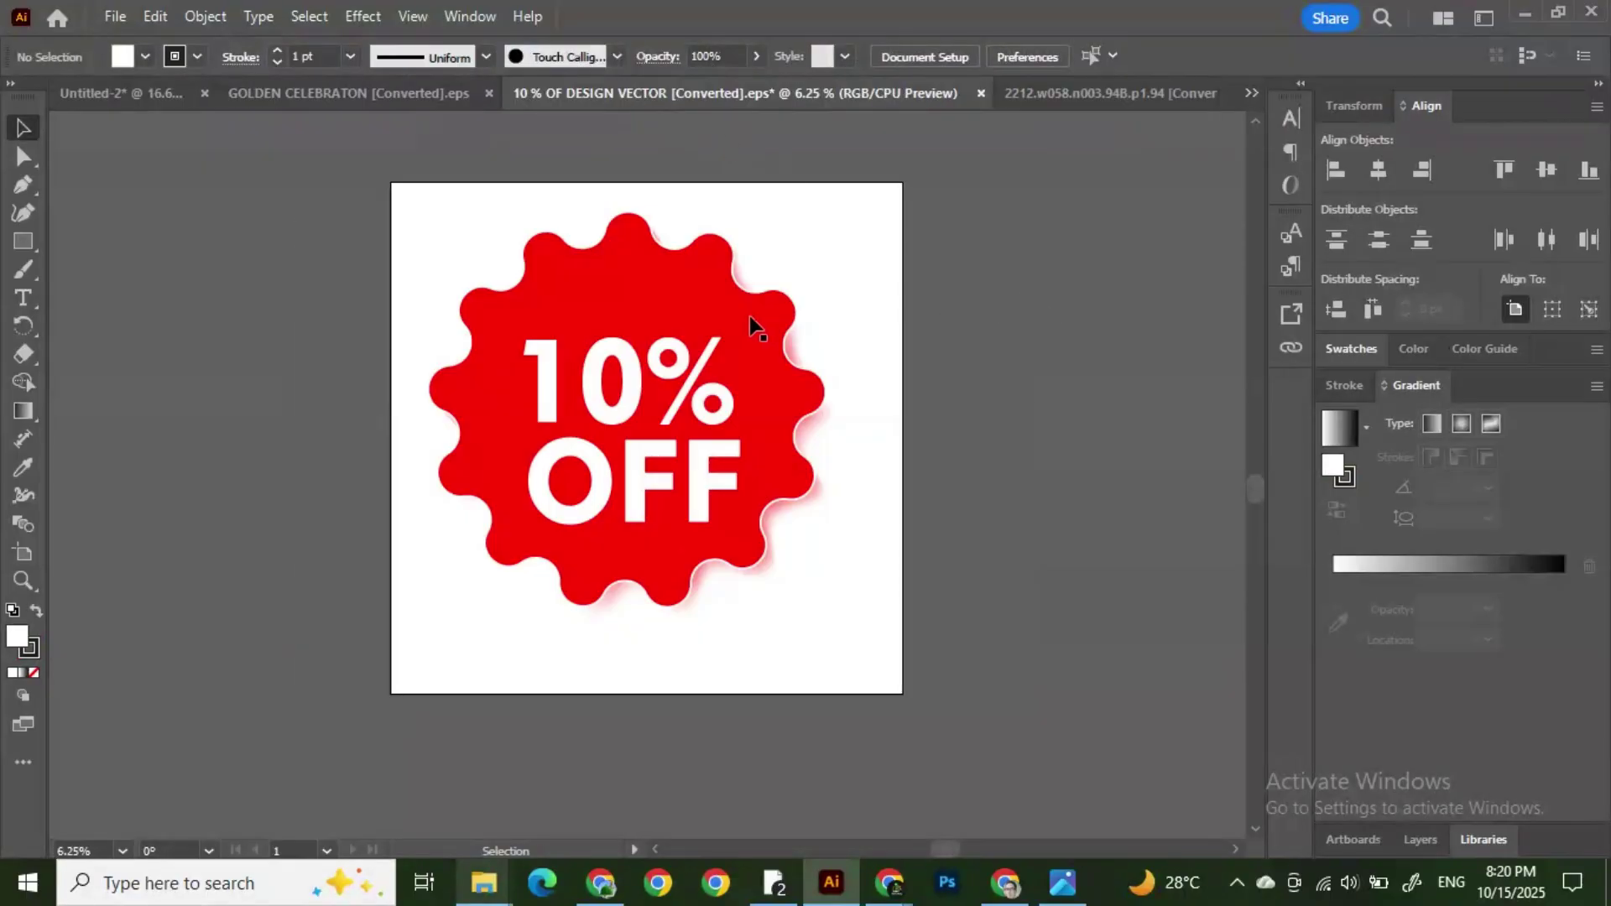
Step: Move the red badge off the artboard's left side and scale it down to about 2762 by 2747 px
{"action": "left_click", "coordinate": [735, 335]}
{"action": "left_click_drag", "start_coordinate": [744, 359], "coordinate": [319, 334]}
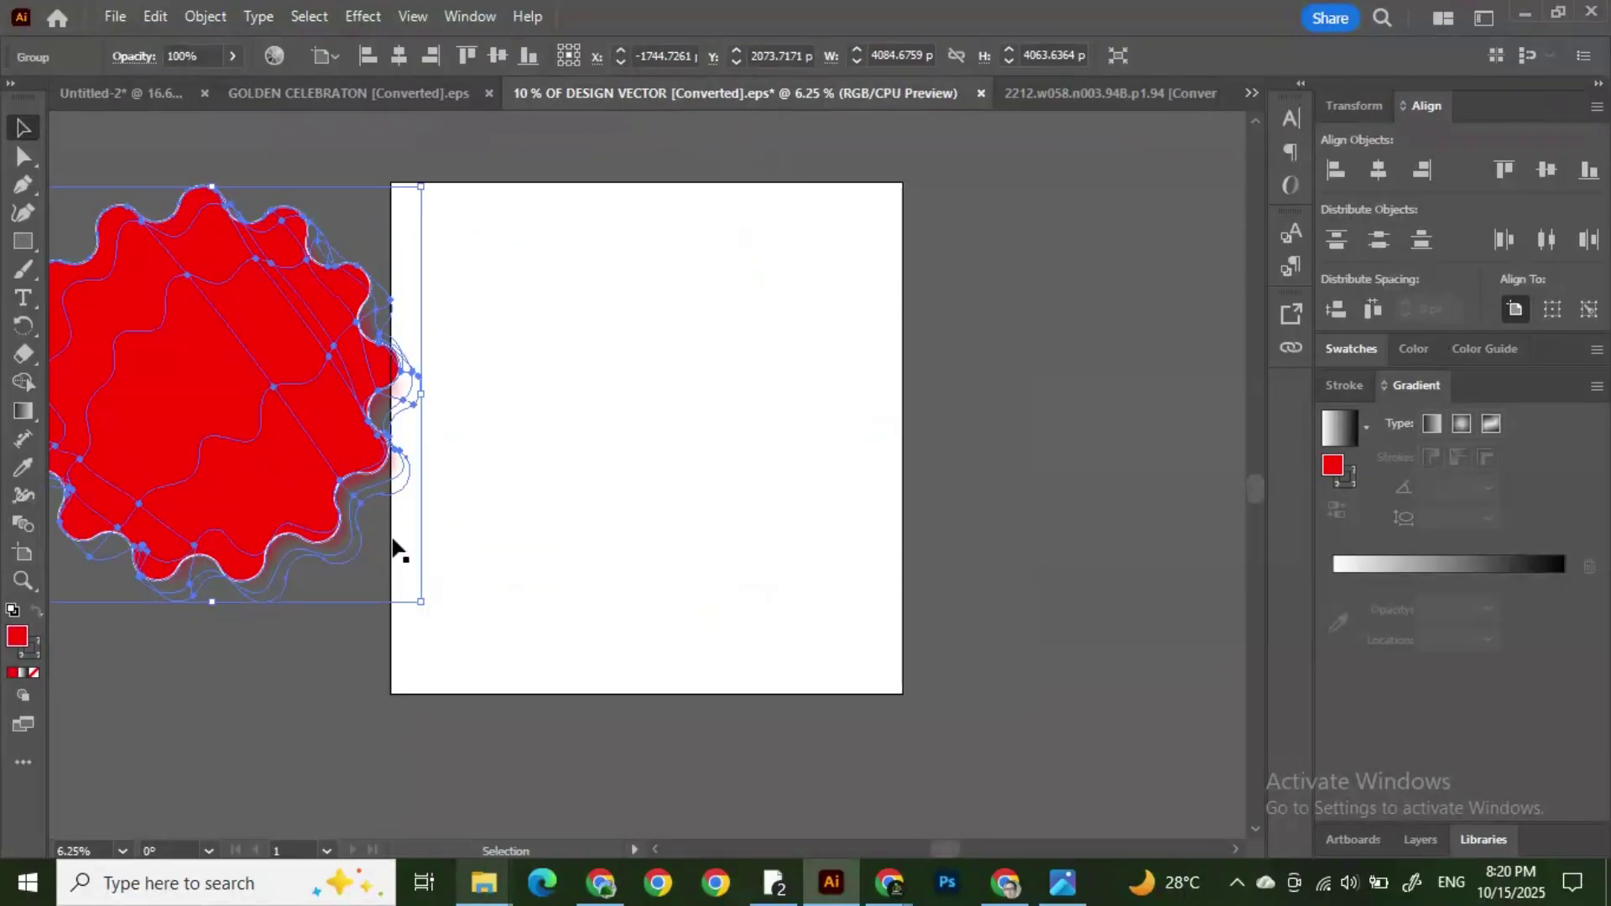
{"action": "left_click_drag", "start_coordinate": [421, 602], "coordinate": [284, 468]}
Step: Delete the white background rectangle from the badge document's artboard
{"action": "left_click_drag", "start_coordinate": [475, 289], "coordinate": [723, 588]}
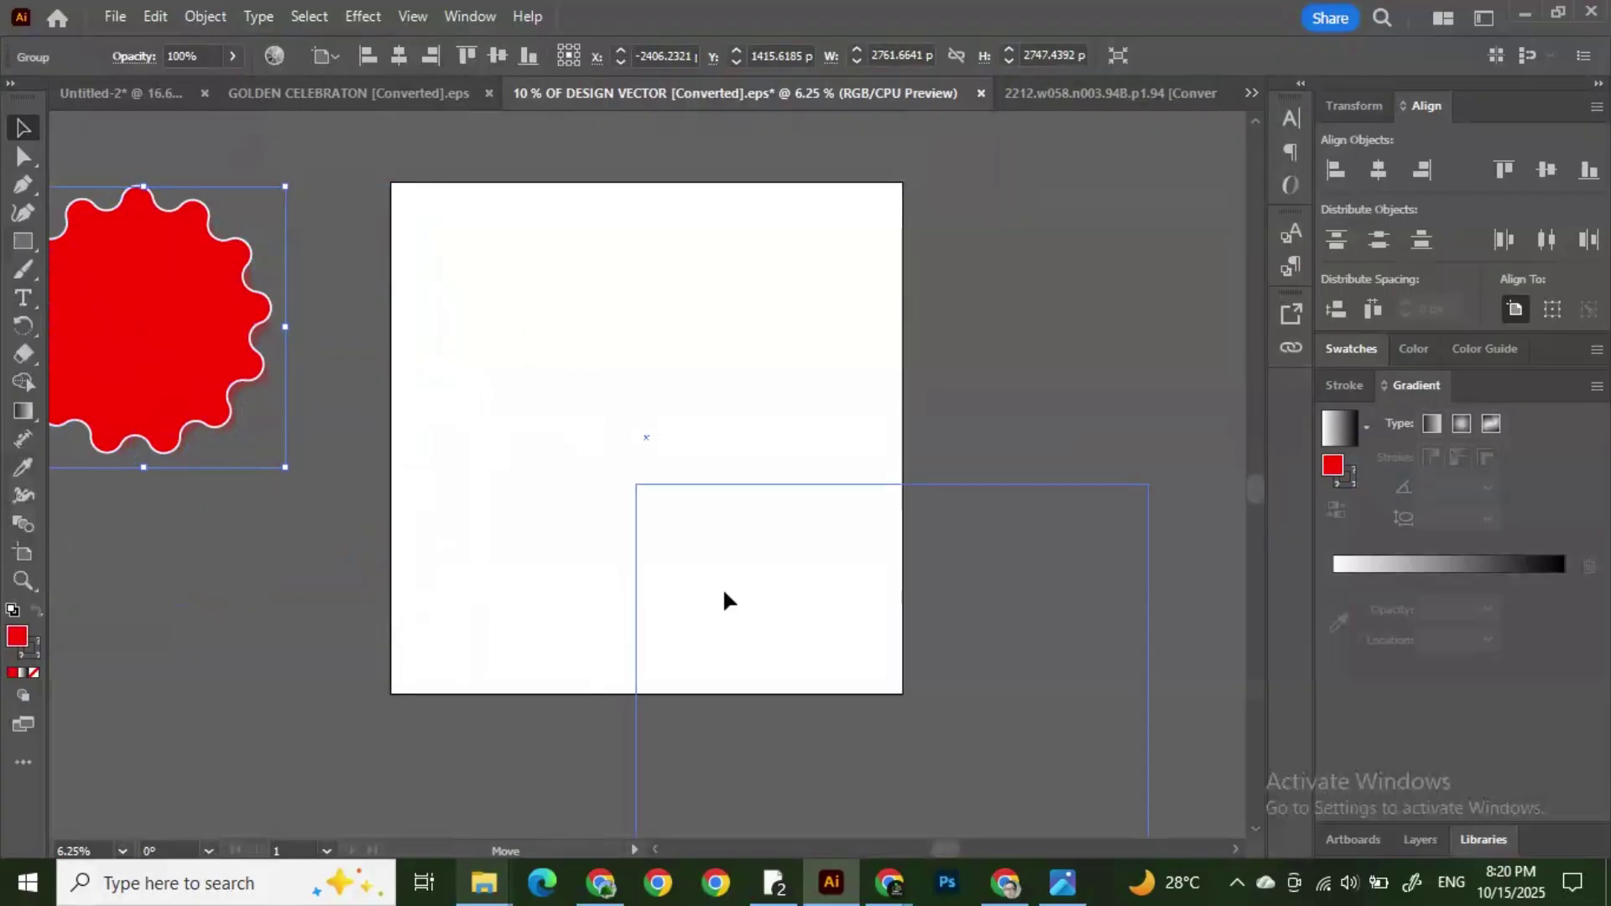
{"action": "key", "text": "Delete"}
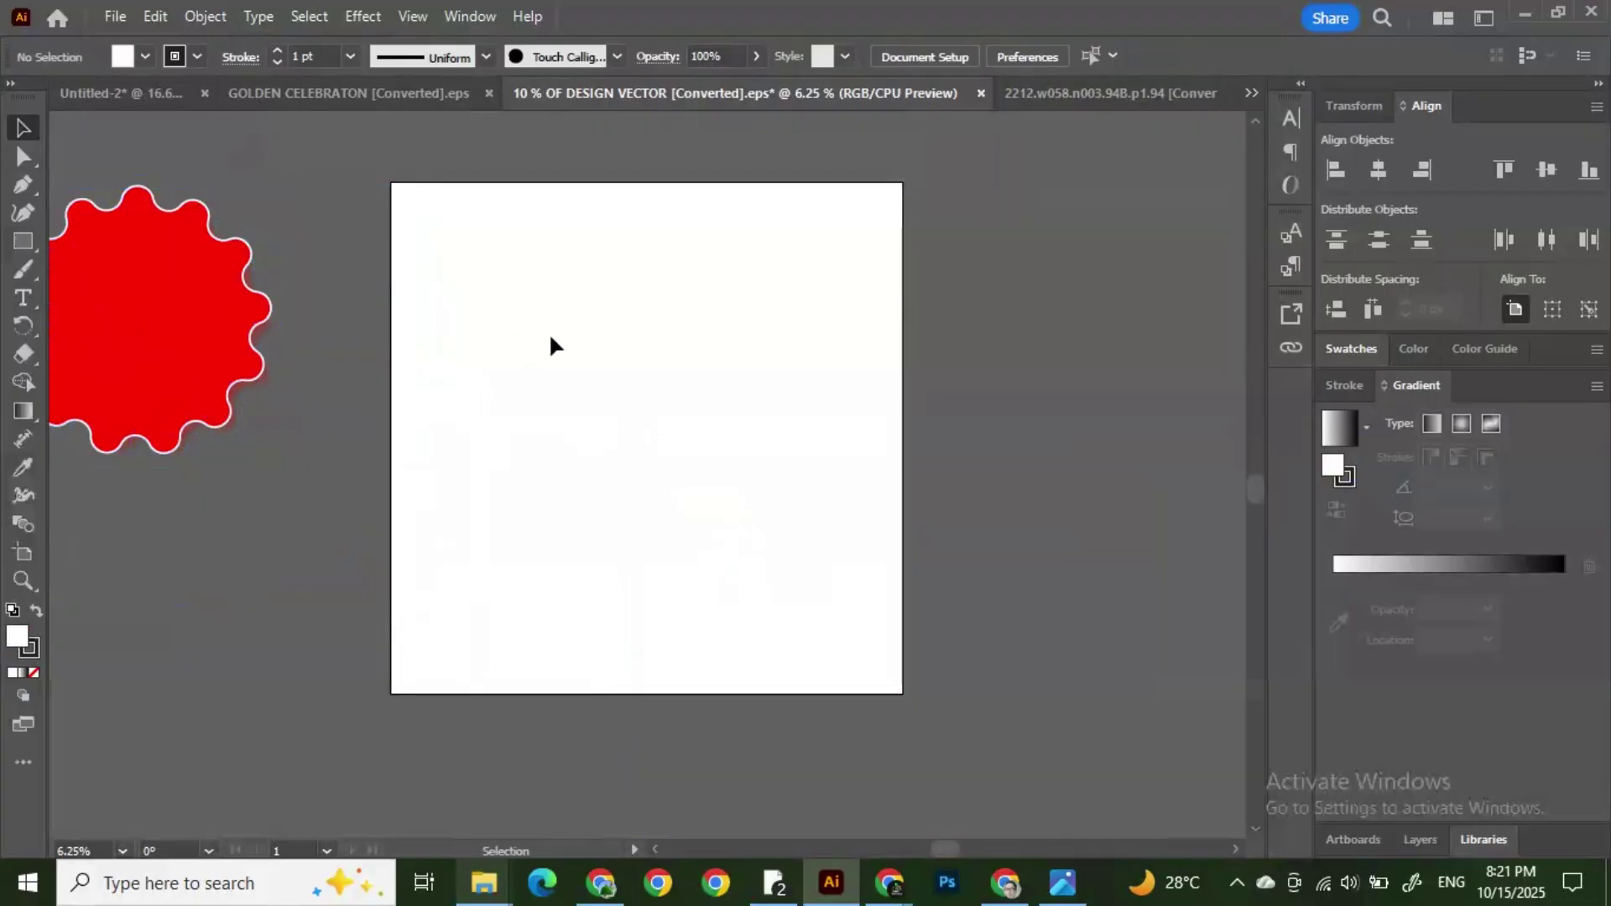
{"action": "left_click", "coordinate": [703, 503]}
{"action": "left_click", "coordinate": [783, 484]}
Step: Copy the black swallowtail ribbon from the second row of the label document into the 10 % OF DESIGN VECTOR document
{"action": "left_click", "coordinate": [1050, 109]}
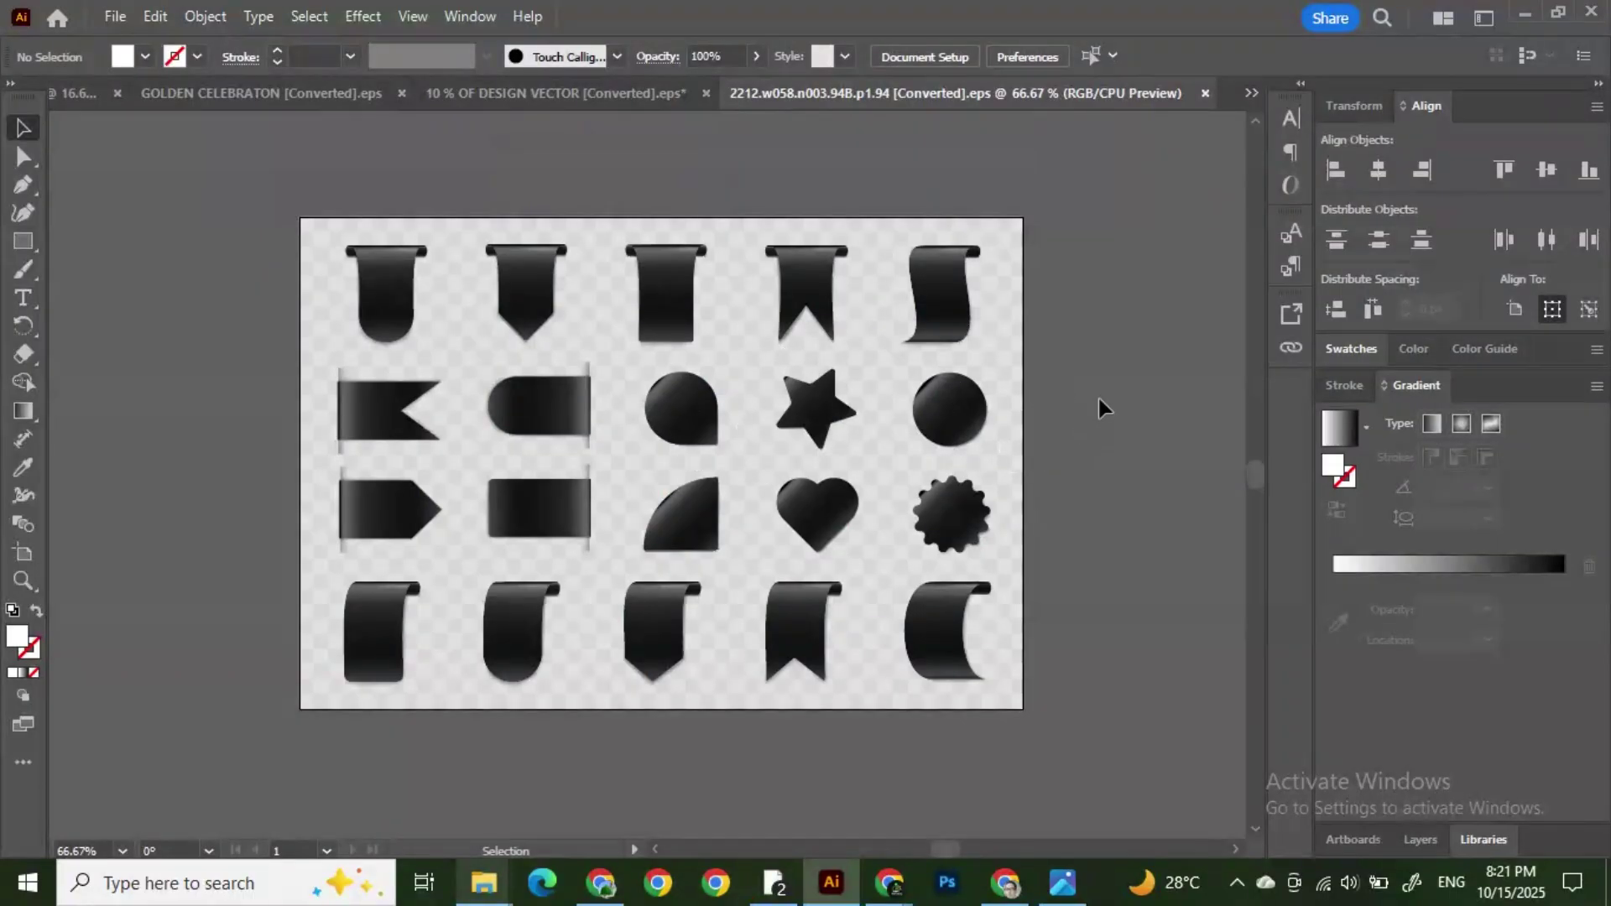
{"action": "left_click", "coordinate": [384, 432]}
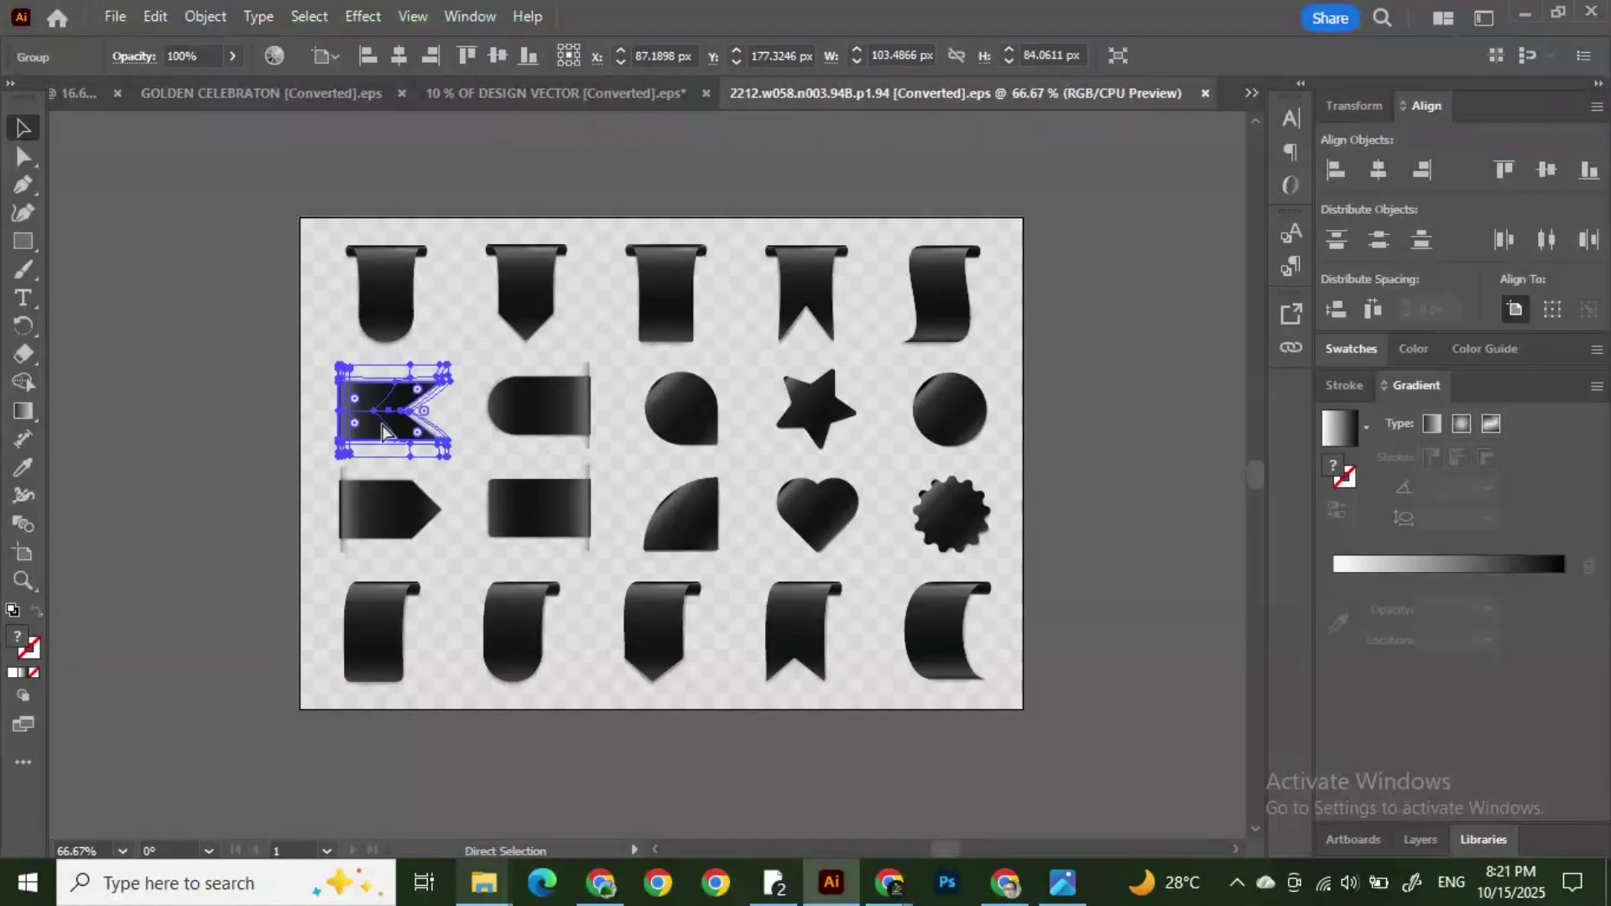
{"action": "left_click", "coordinate": [522, 104]}
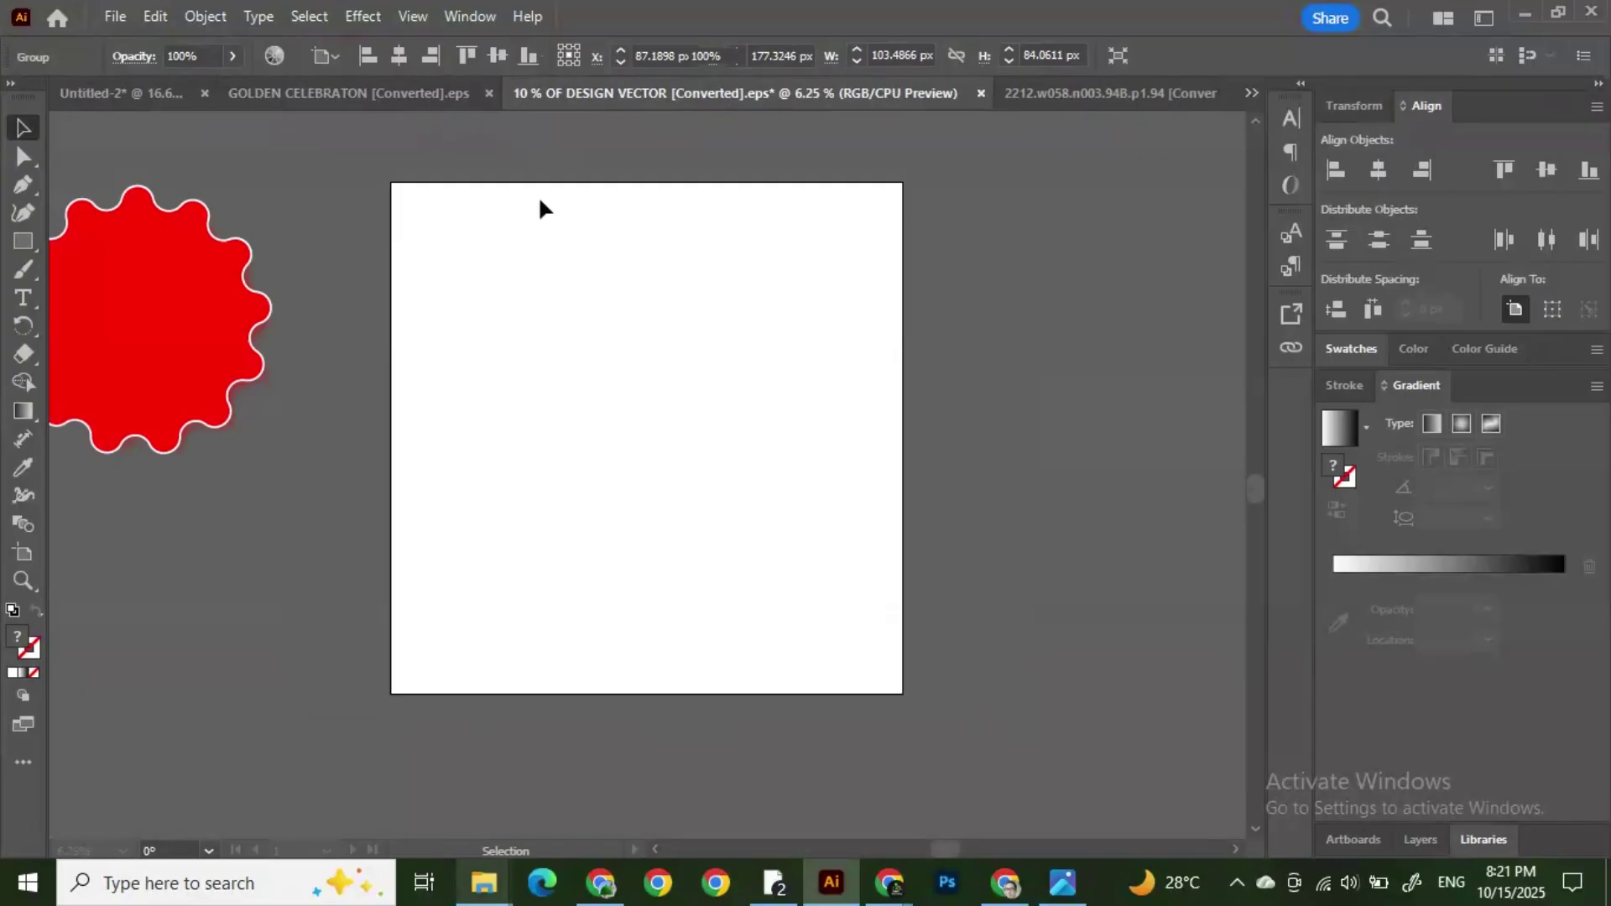
{"action": "key", "text": "ctrl+v"}
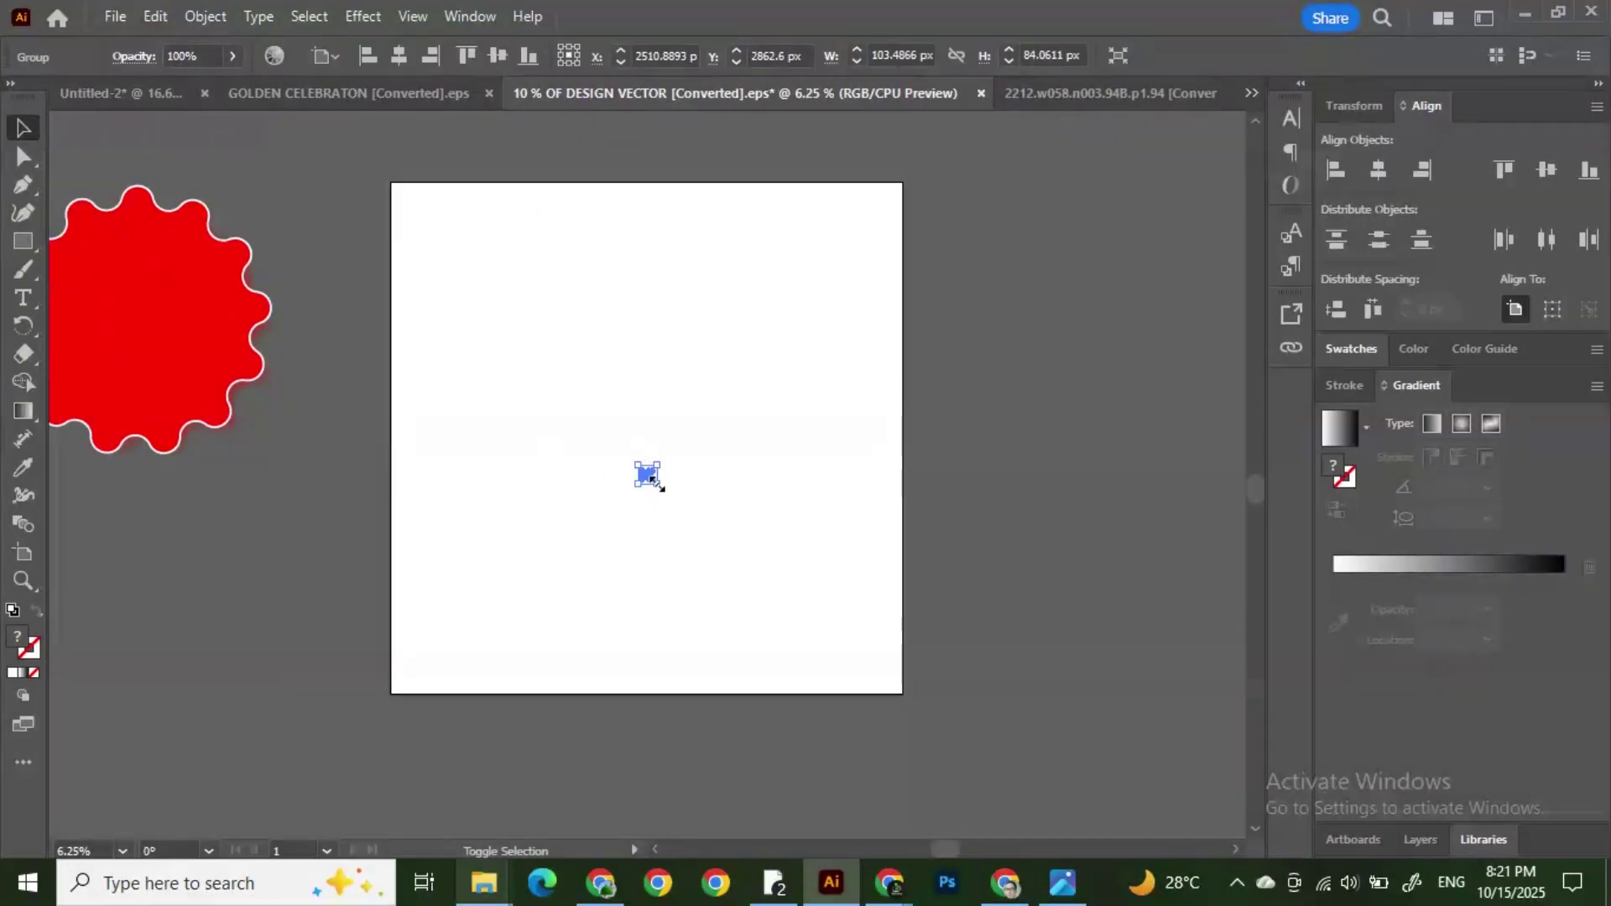
Step: Enlarge the pasted ribbon to about 4070 by 3306 px and place it on the upper part of the artboard
{"action": "left_click_drag", "start_coordinate": [662, 480], "coordinate": [462, 324]}
{"action": "left_click_drag", "start_coordinate": [515, 435], "coordinate": [480, 314]}
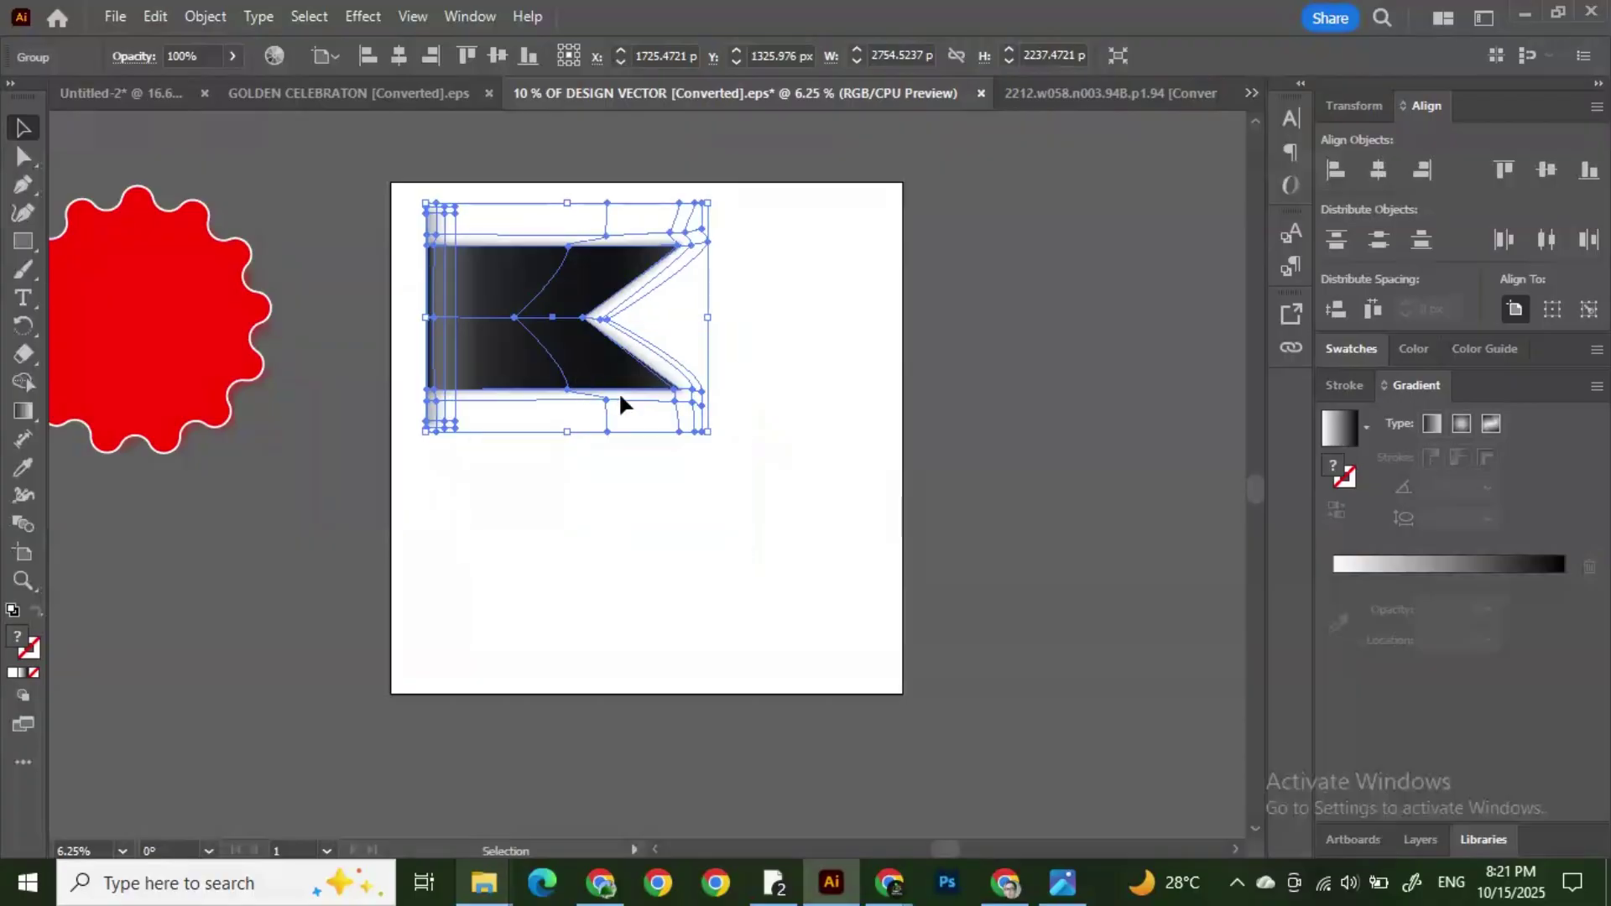
{"action": "left_click_drag", "start_coordinate": [705, 432], "coordinate": [905, 542]}
{"action": "left_click", "coordinate": [1055, 411]}
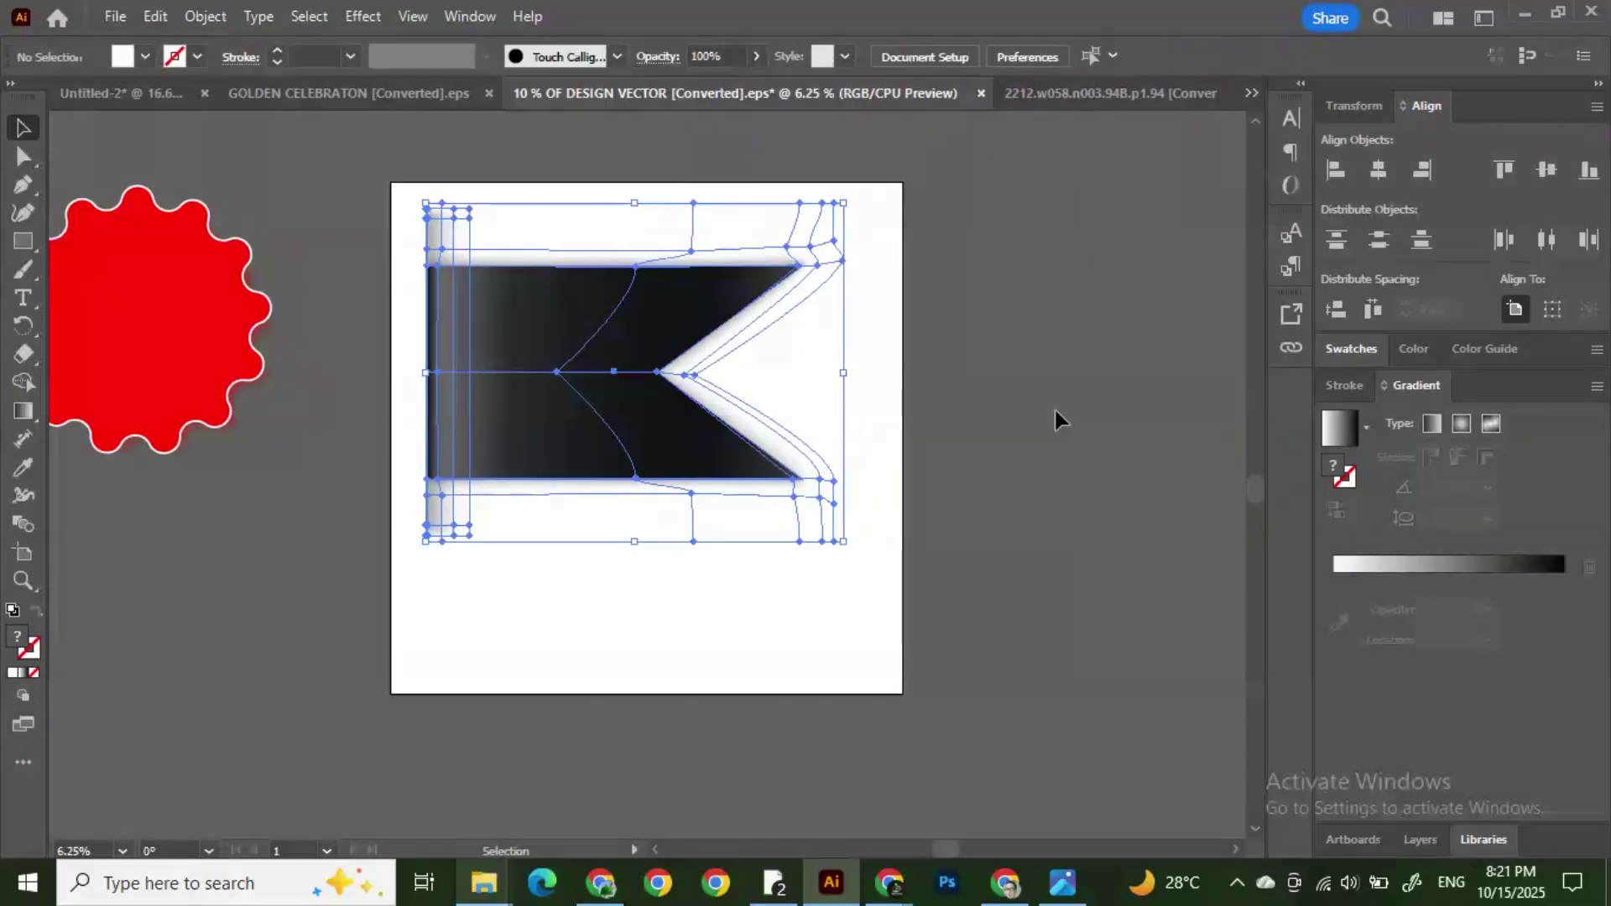
Step: Ungroup the enlarged black ribbon into its separate parts
{"action": "left_click", "coordinate": [569, 386]}
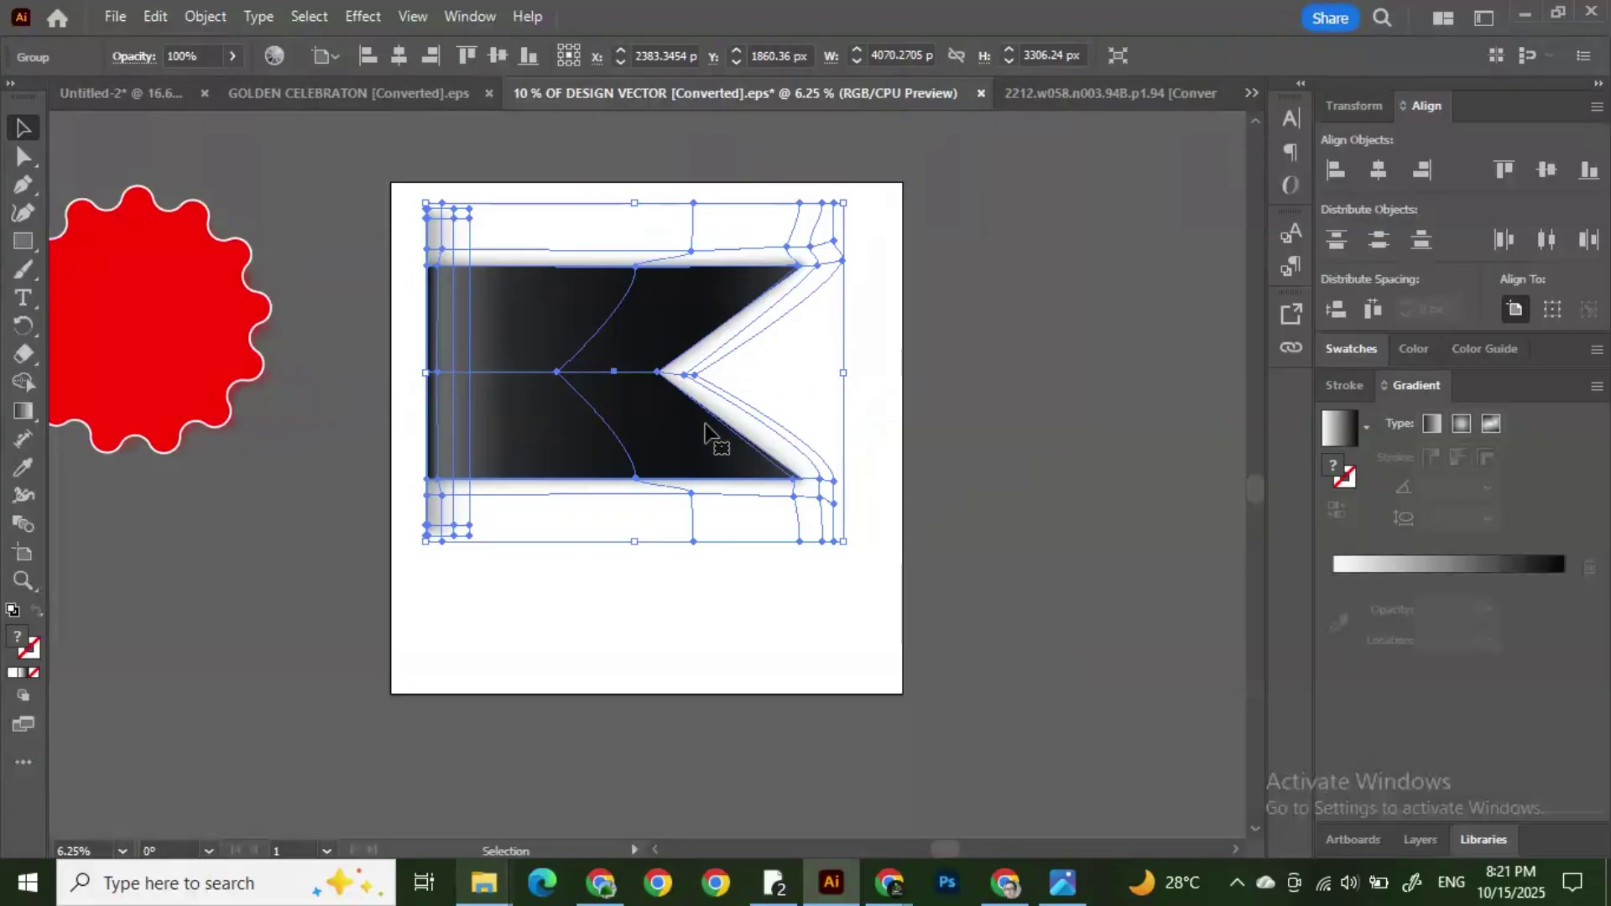
{"action": "left_click", "coordinate": [950, 339]}
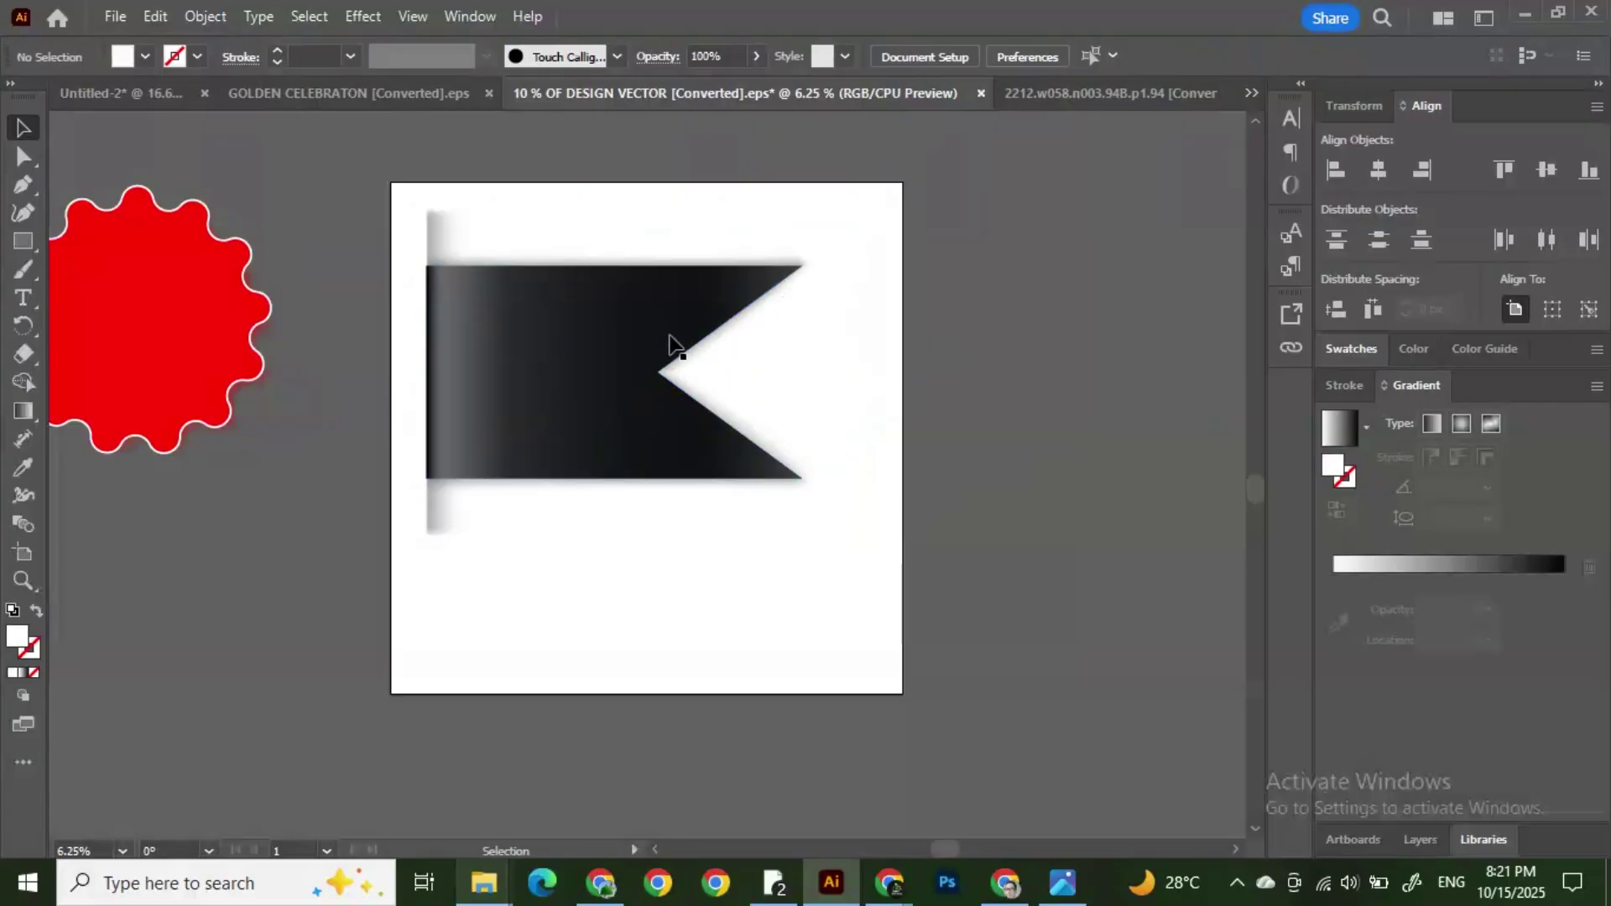
{"action": "right_click", "coordinate": [573, 349]}
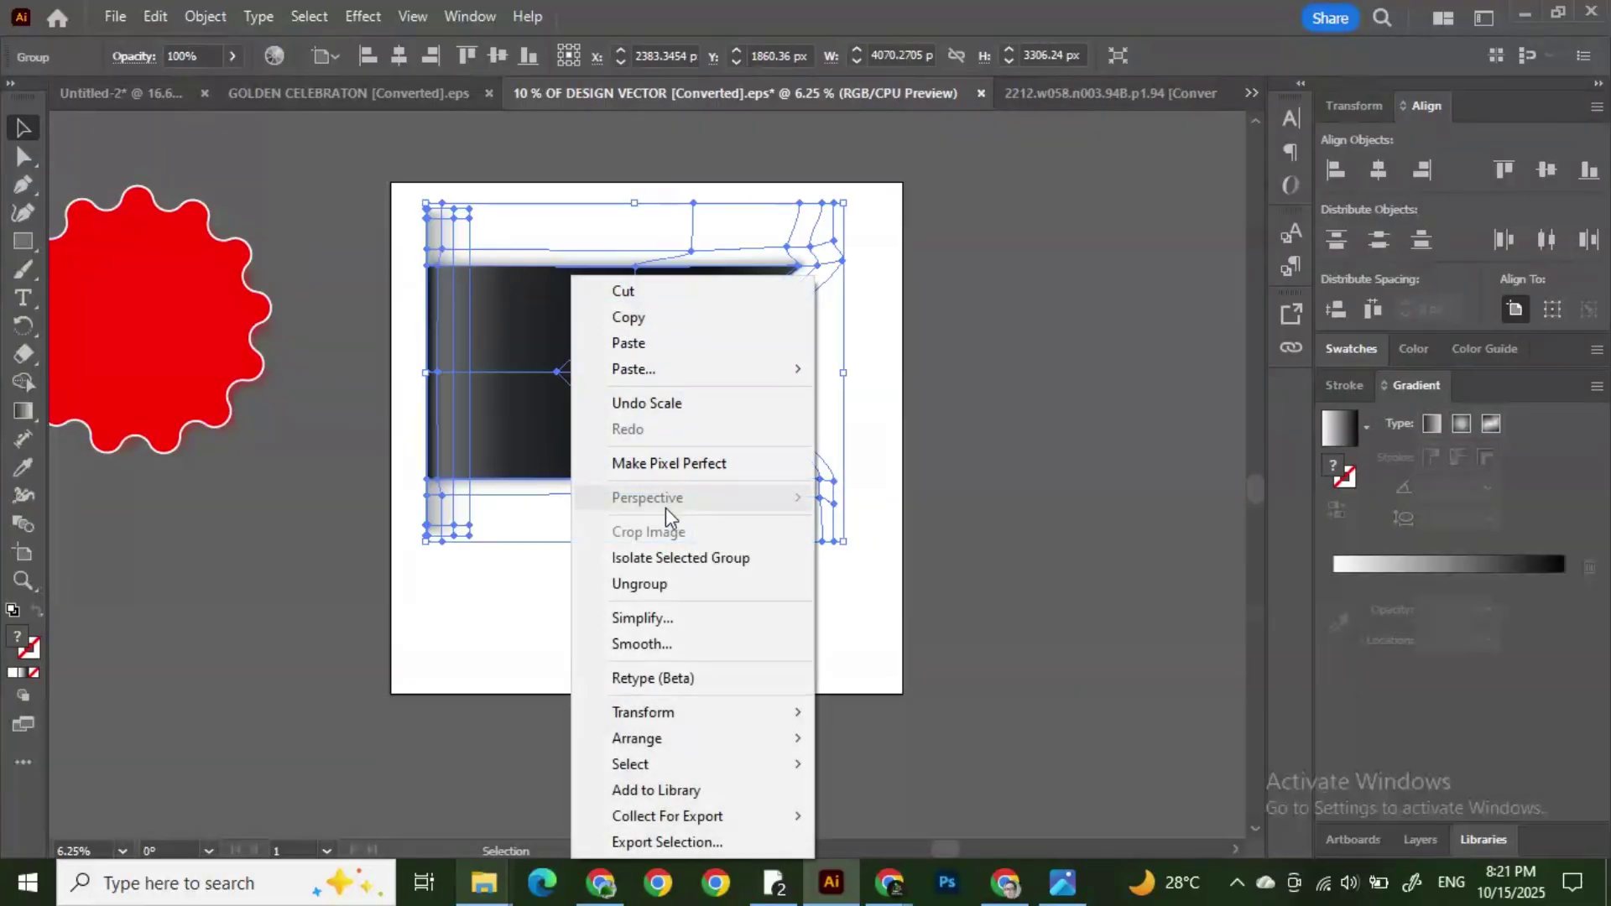
{"action": "left_click", "coordinate": [675, 582]}
{"action": "left_click", "coordinate": [943, 388]}
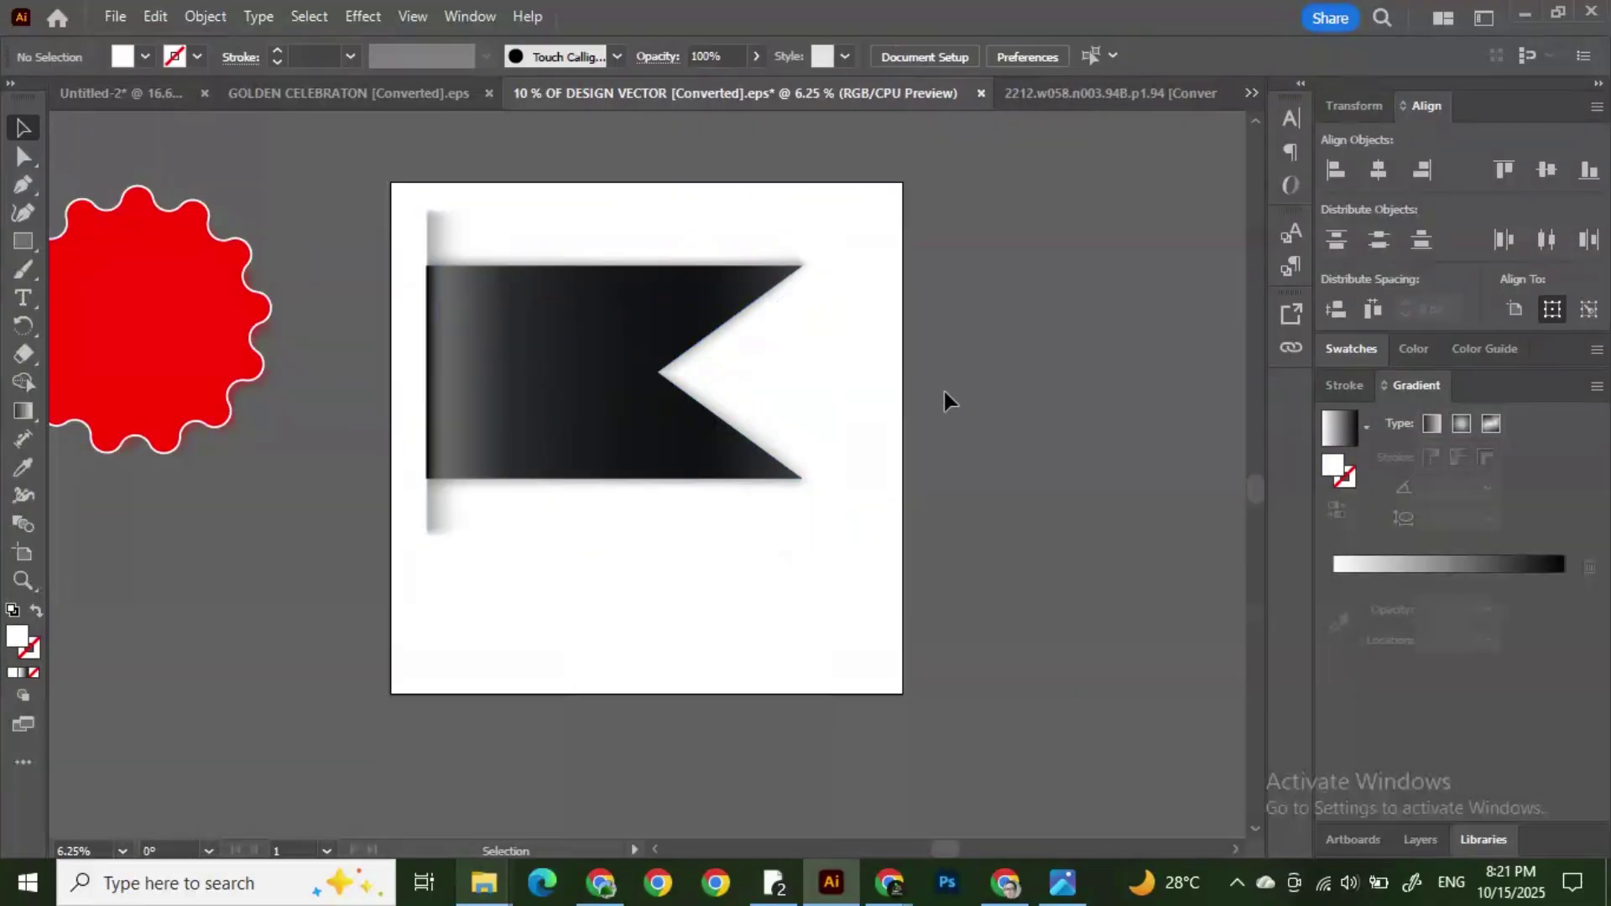
Step: Move the ribbon's black gradient shape to the right, away from its gray shadow meshes
{"action": "right_click", "coordinate": [625, 338]}
{"action": "left_click", "coordinate": [970, 494]}
{"action": "left_click_drag", "start_coordinate": [601, 381], "coordinate": [827, 411]}
{"action": "left_click", "coordinate": [751, 549]}
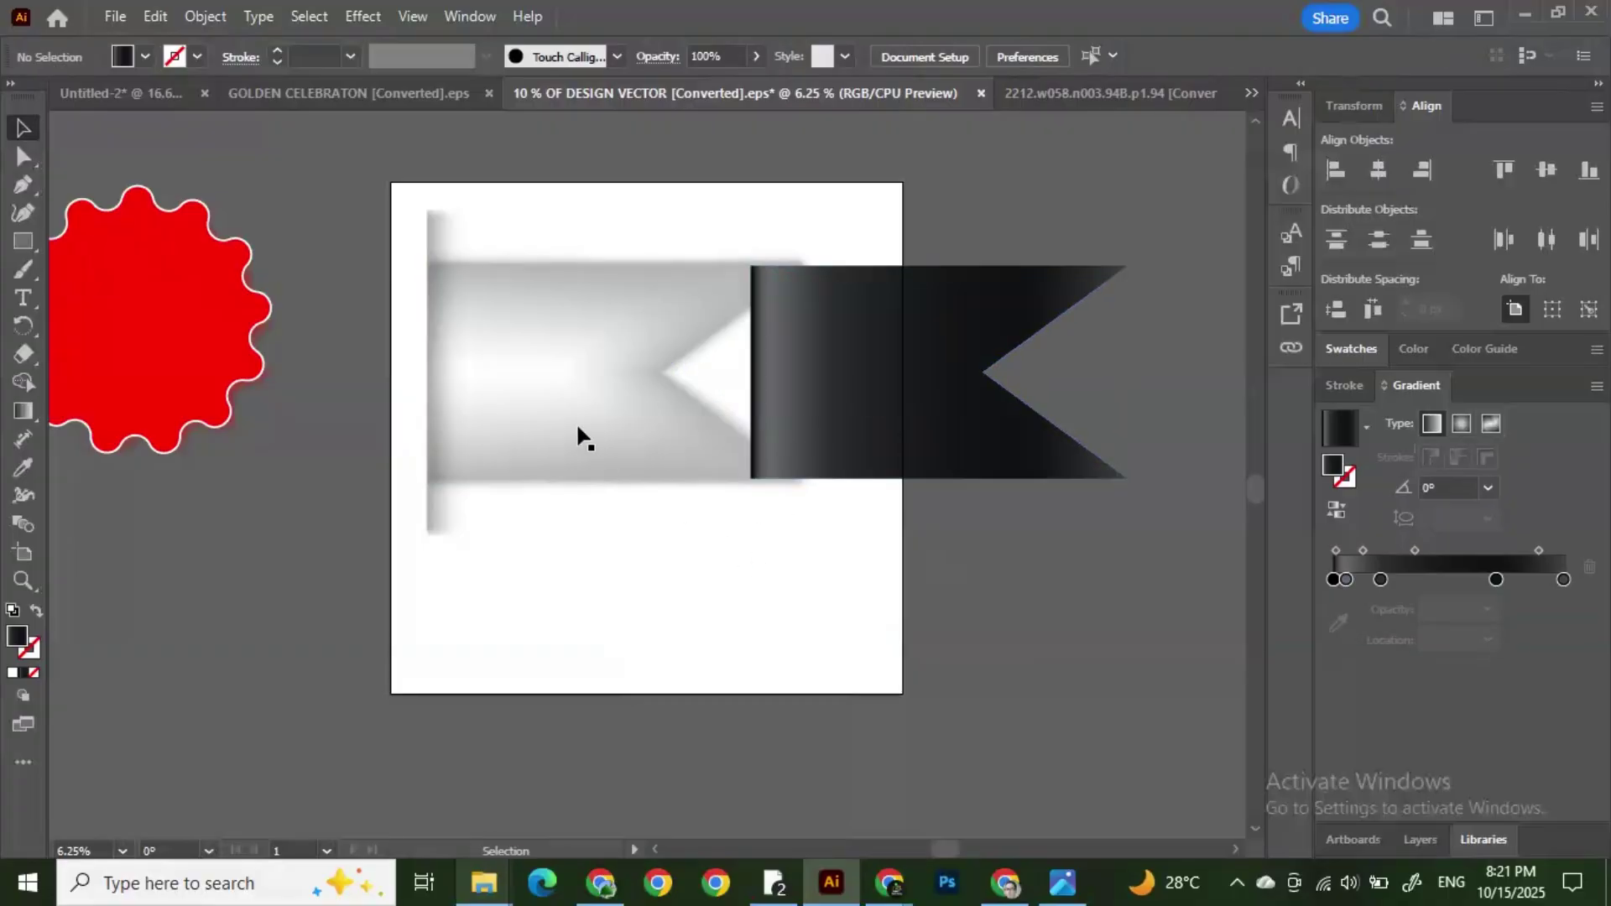
Step: Shift the swallowtail shadow mesh slightly down and left, and move the black gradient shape further right, clear of it
{"action": "left_click", "coordinate": [587, 483]}
{"action": "left_click_drag", "start_coordinate": [588, 477], "coordinate": [610, 445]}
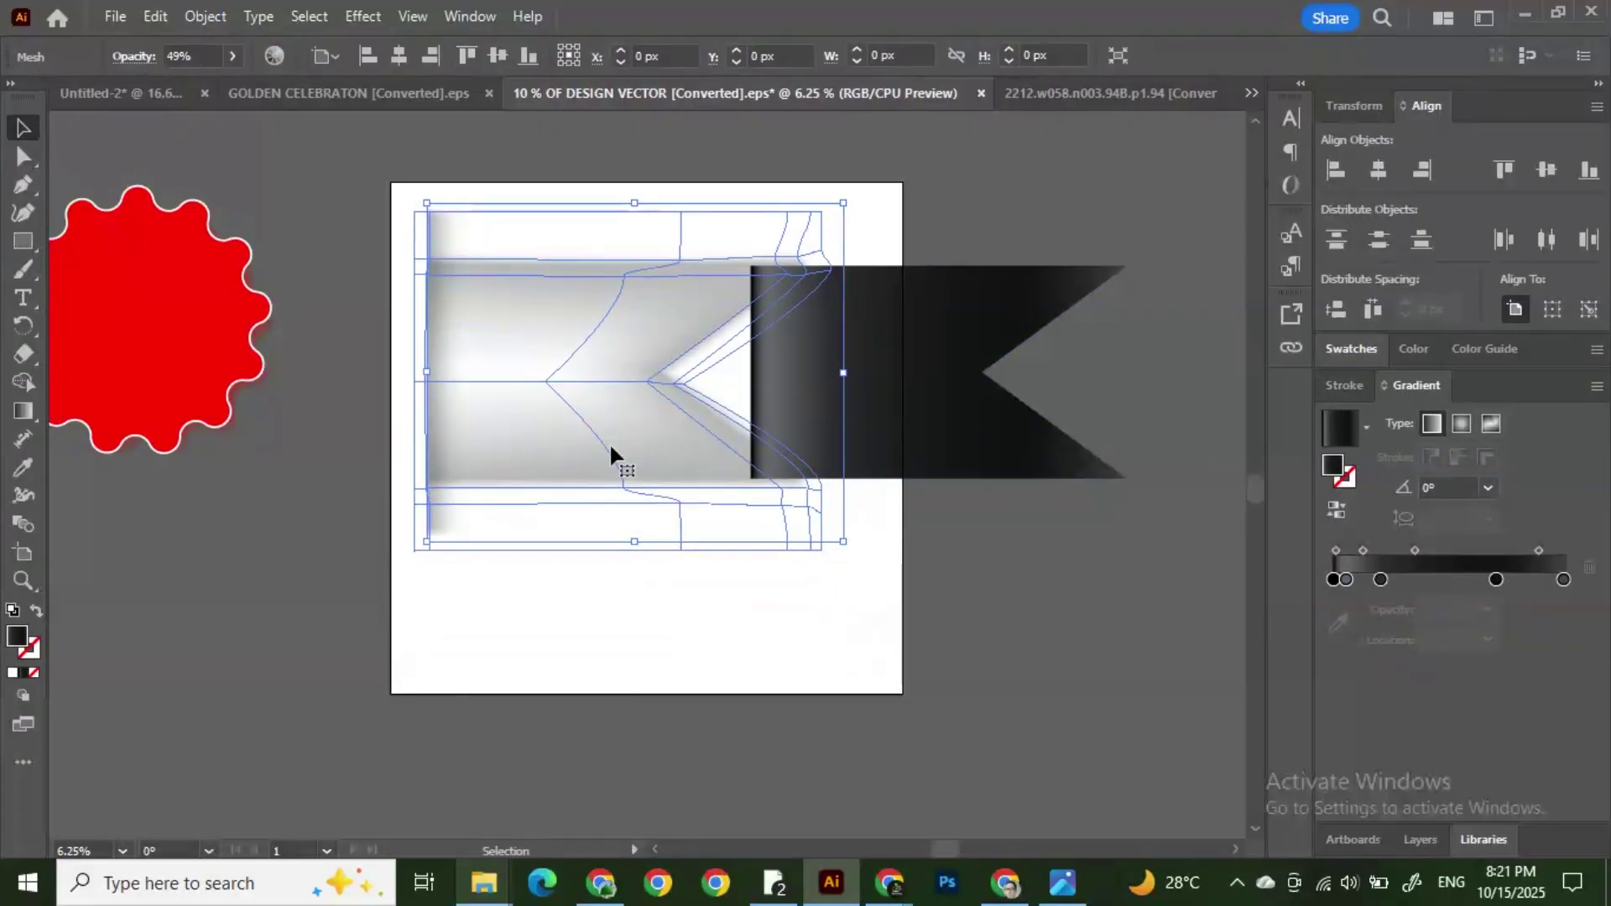
{"action": "left_click", "coordinate": [952, 554]}
{"action": "left_click_drag", "start_coordinate": [882, 437], "coordinate": [971, 442]}
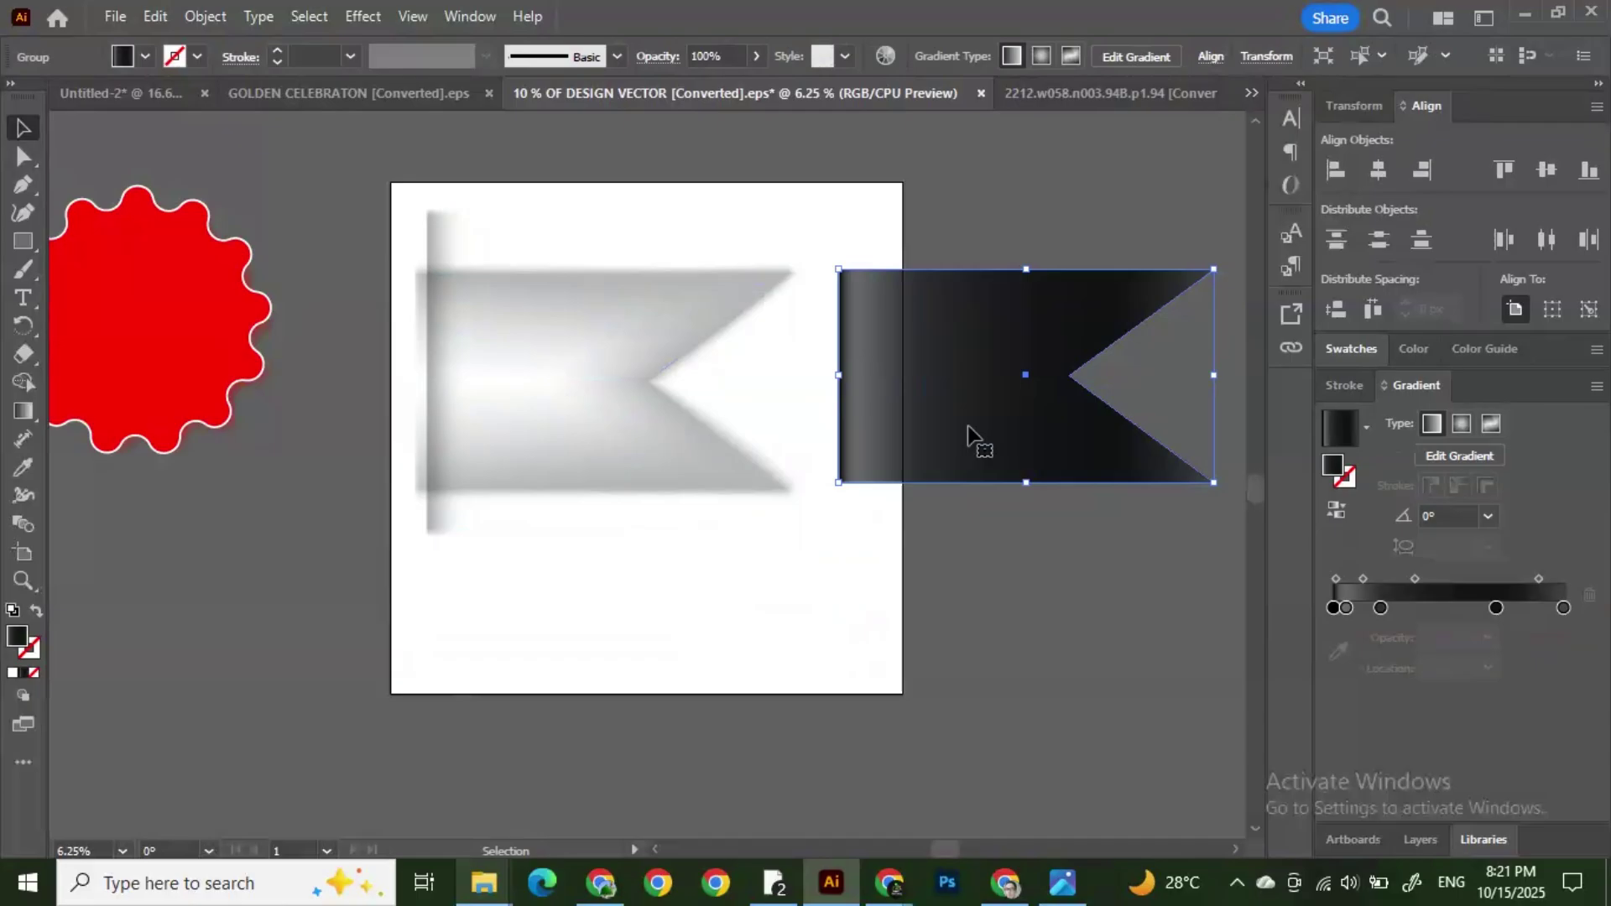
{"action": "left_click", "coordinate": [1016, 579]}
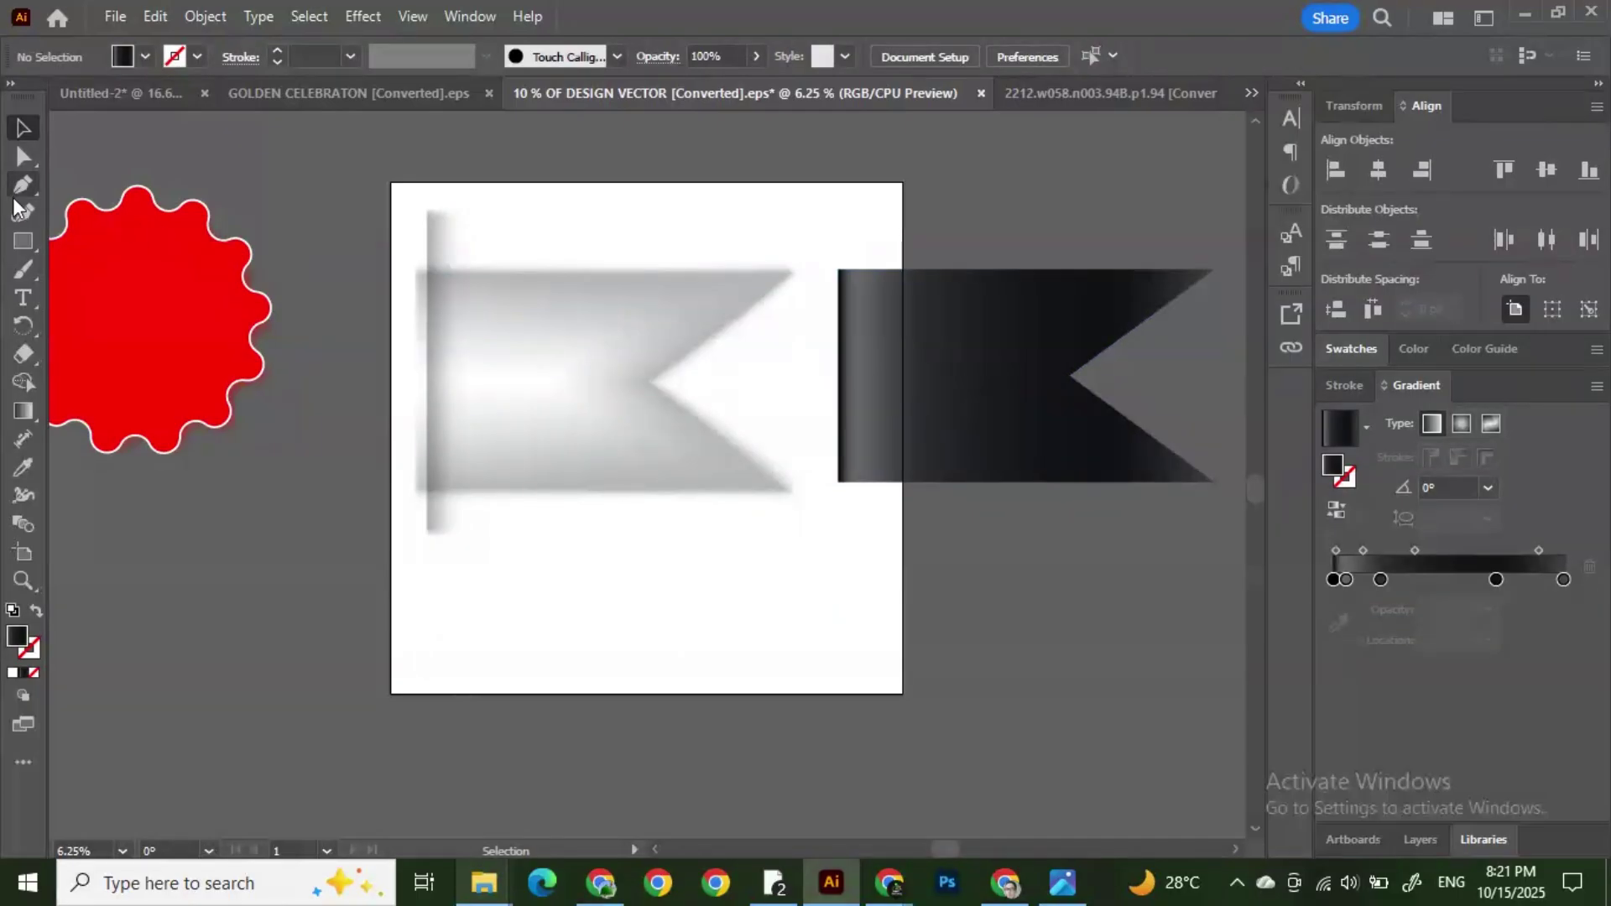
Step: Draw a wide rectangle with the black gradient fill below the ribbon pieces, extending past the artboard's lower-right corner
{"action": "left_click", "coordinate": [24, 243]}
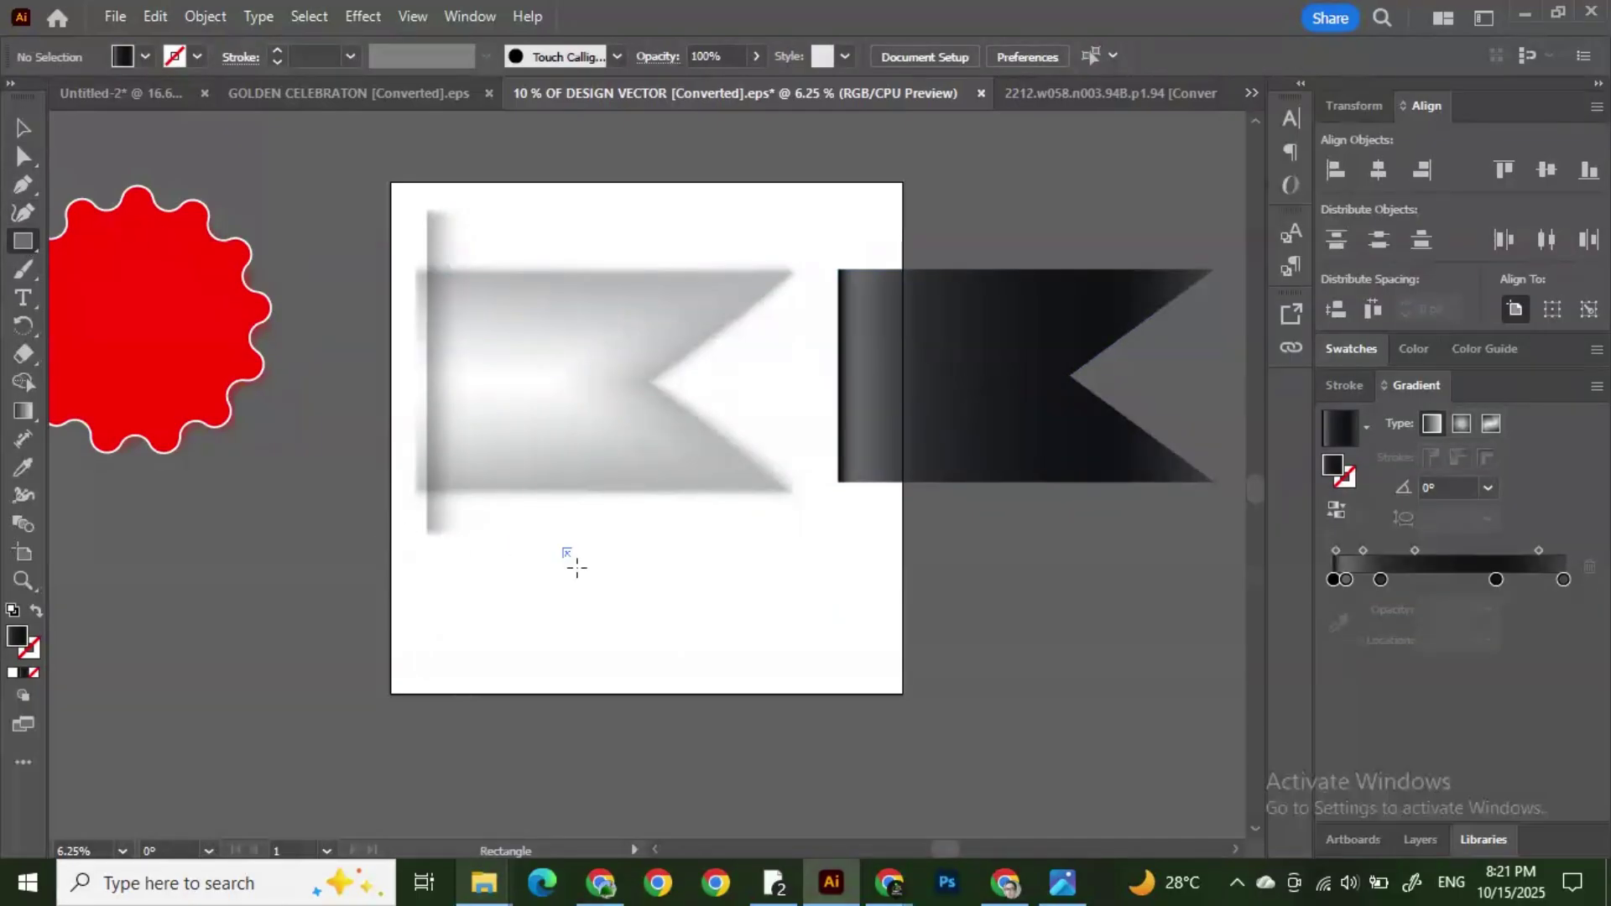
{"action": "mouse_move", "coordinate": [562, 548]}
{"action": "left_mouse_down"}
{"action": "mouse_move", "coordinate": [1062, 754]}
{"action": "mouse_move", "coordinate": [1003, 772]}
{"action": "left_mouse_up"}
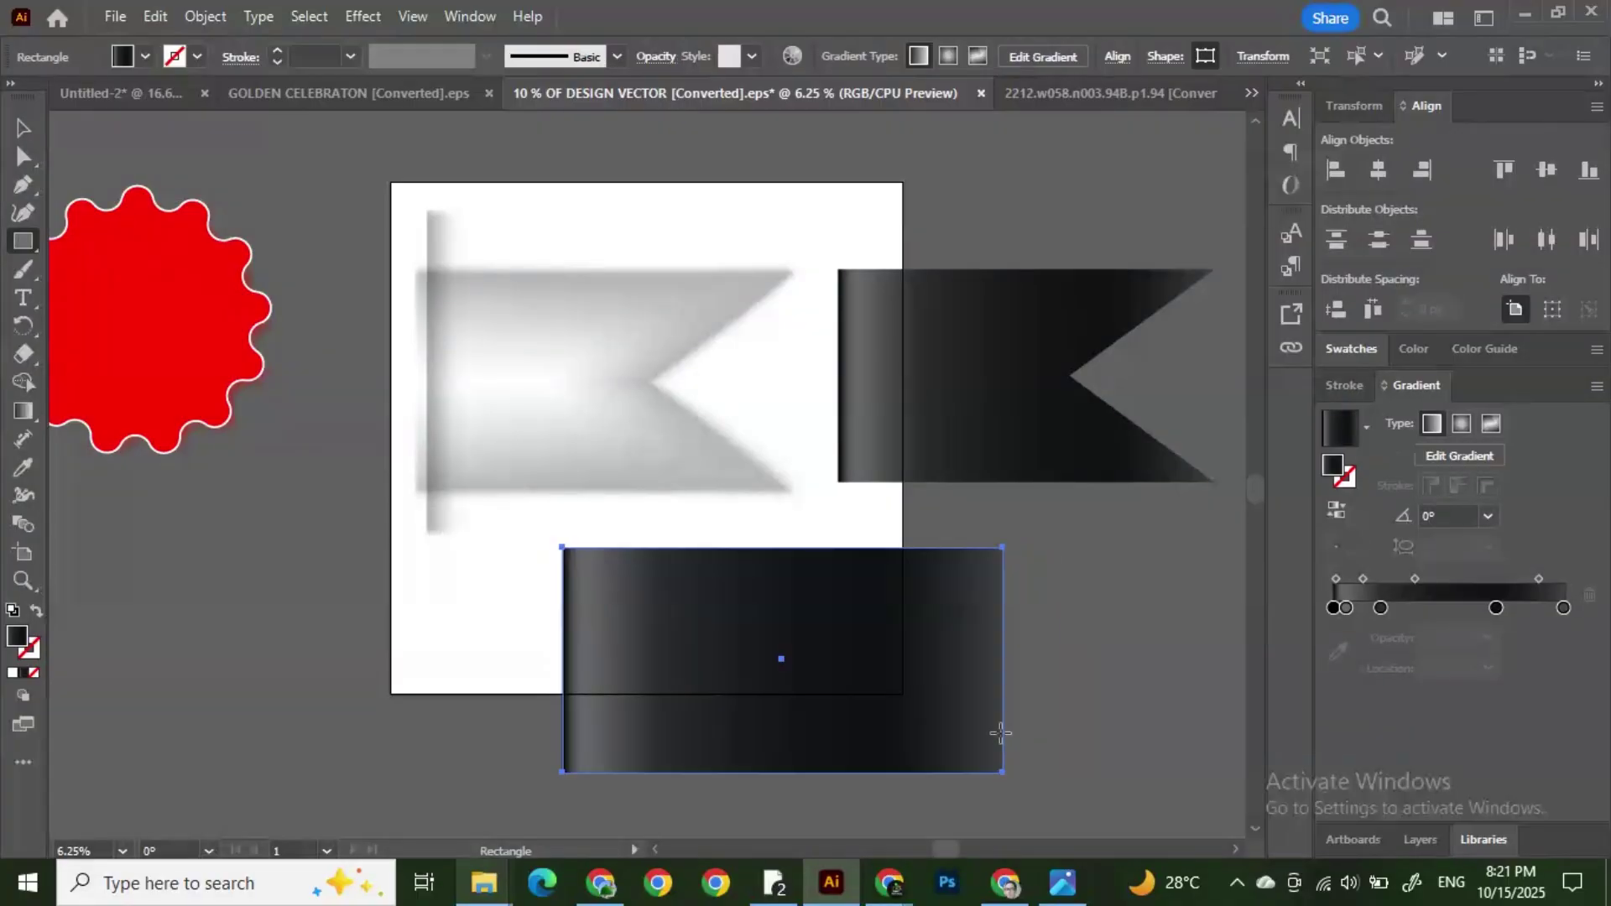
Step: Pull the midpoint of the black rectangle's right edge inward with the Curvature tool to form a rounded notch
{"action": "left_click", "coordinate": [23, 128]}
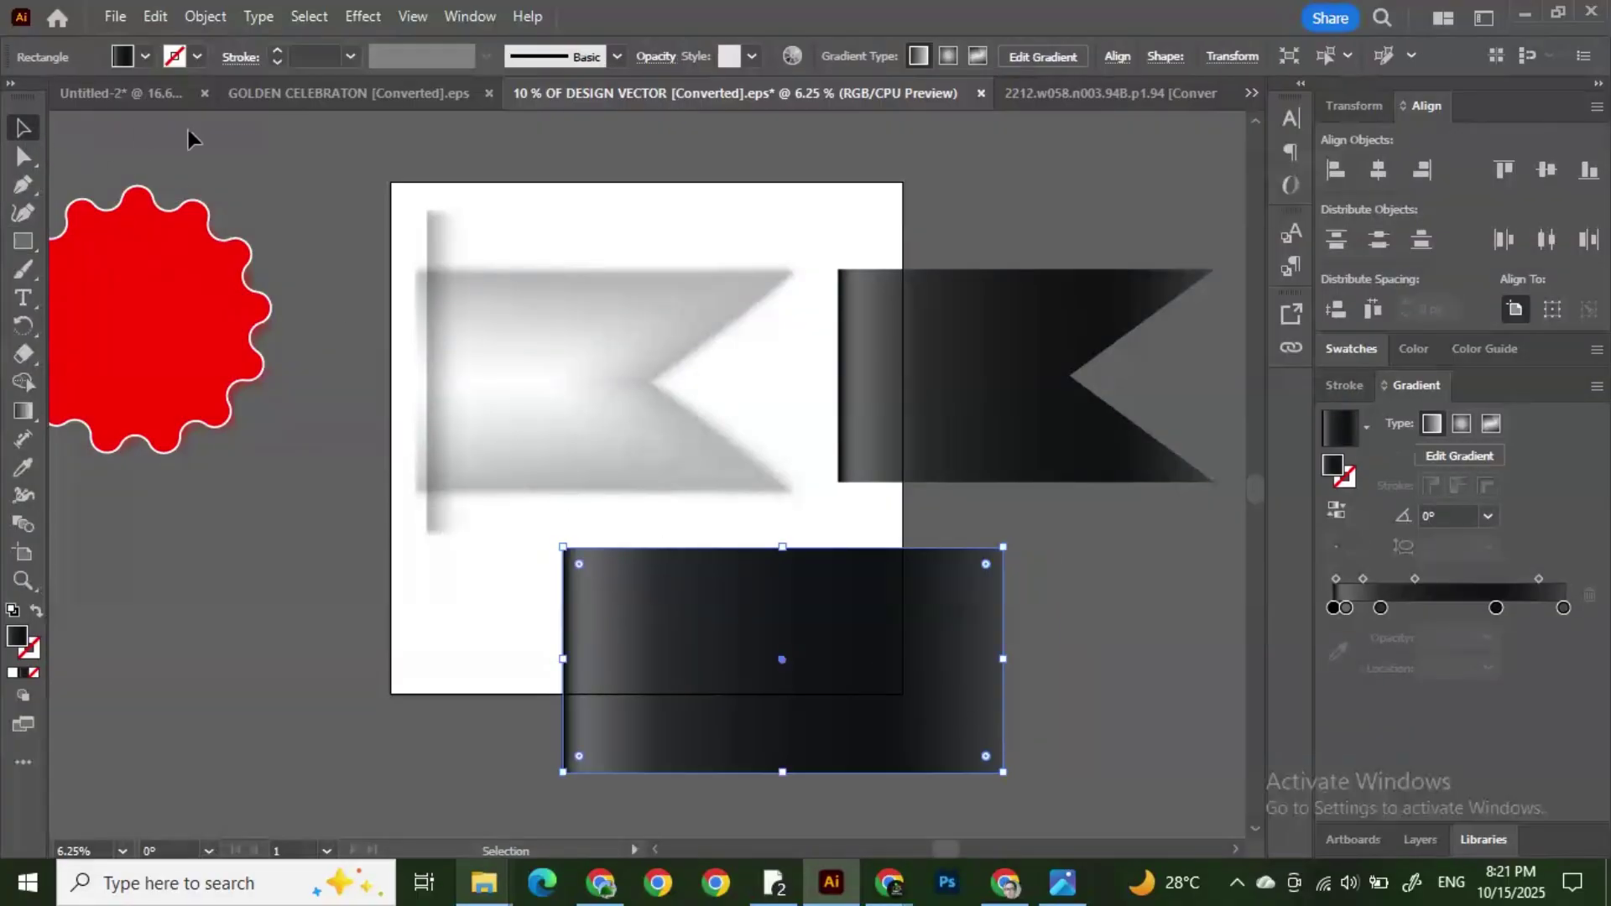
{"action": "left_click", "coordinate": [188, 130]}
{"action": "left_click", "coordinate": [791, 659]}
{"action": "left_click", "coordinate": [25, 215]}
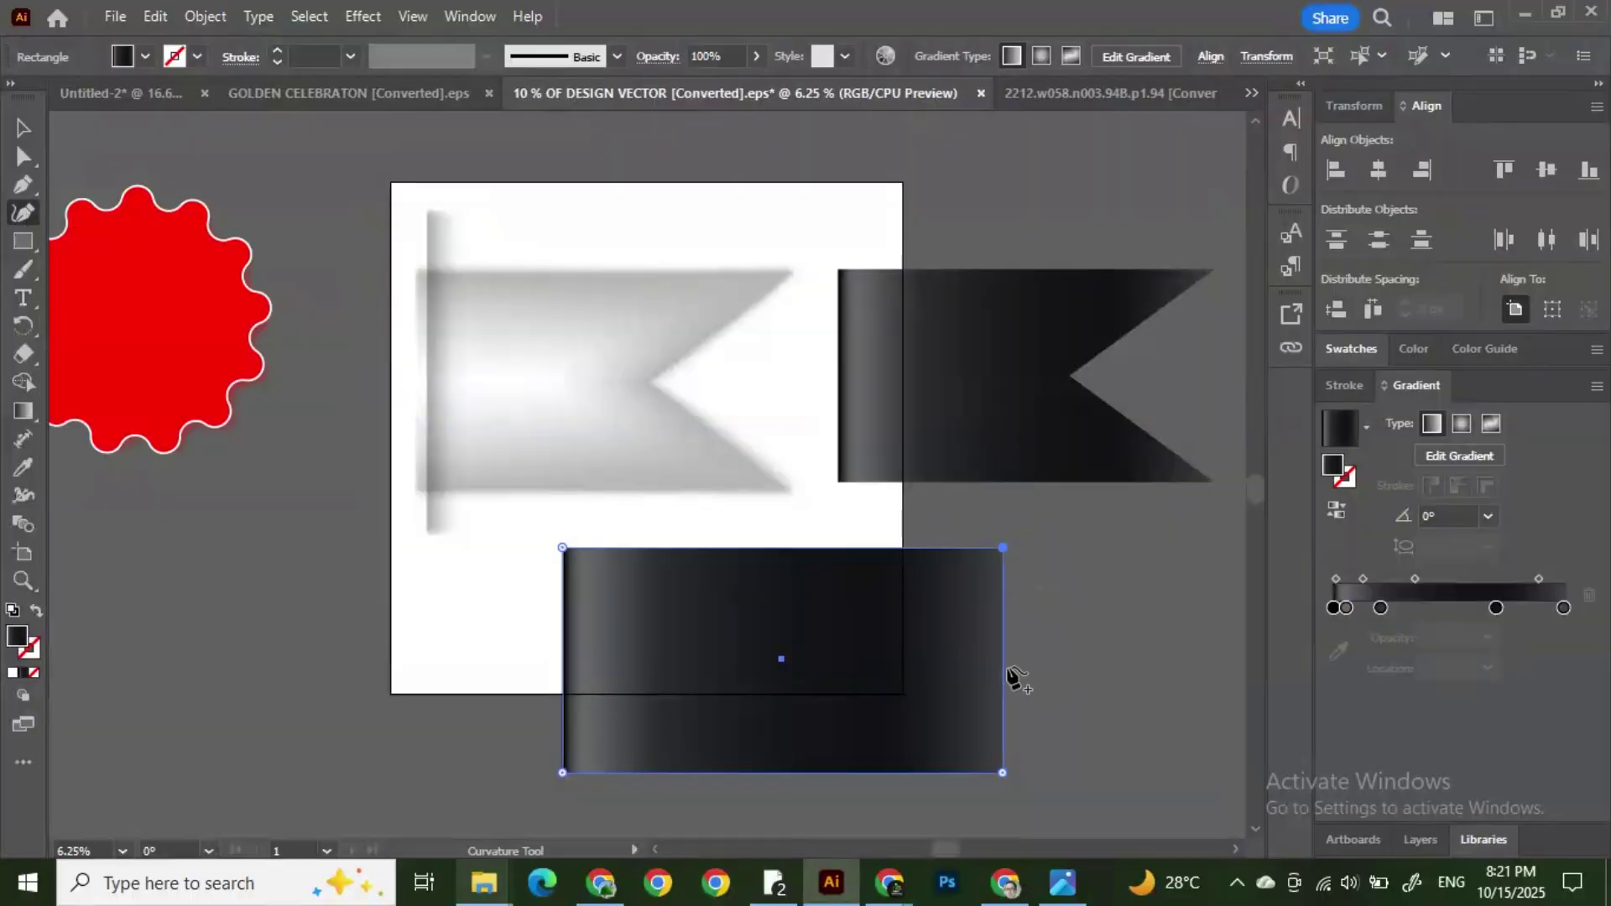
{"action": "left_click_drag", "start_coordinate": [1005, 652], "coordinate": [845, 672]}
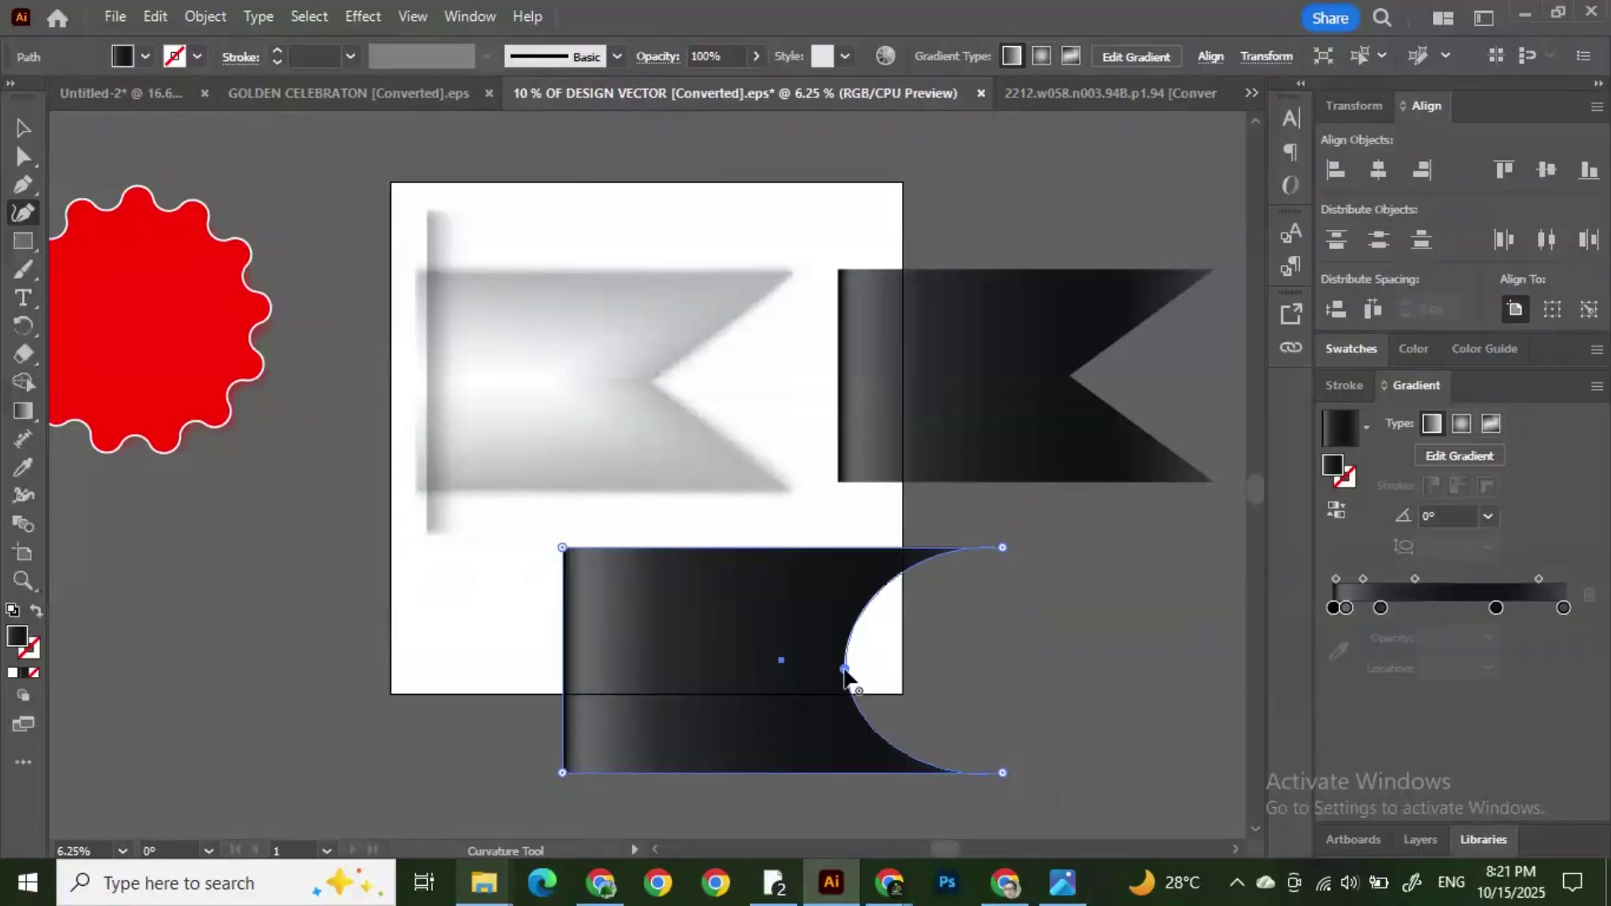
{"action": "left_click", "coordinate": [21, 132]}
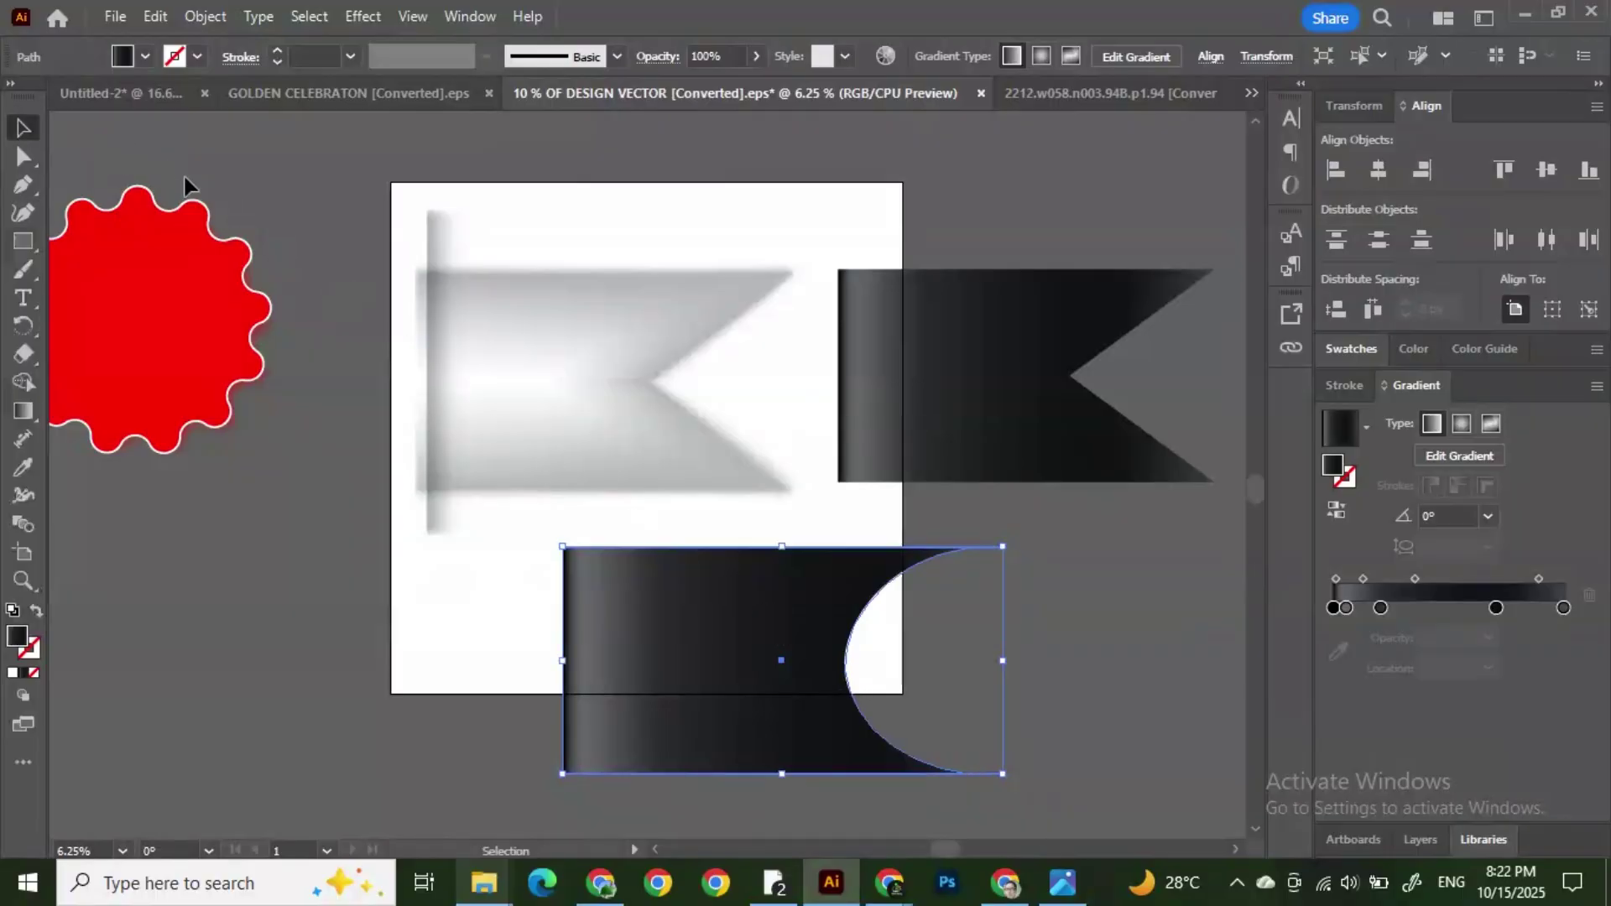
{"action": "left_click", "coordinate": [1004, 638]}
{"action": "scroll", "coordinate": [1040, 621], "scroll_direction": "down", "scroll_amount": 1}
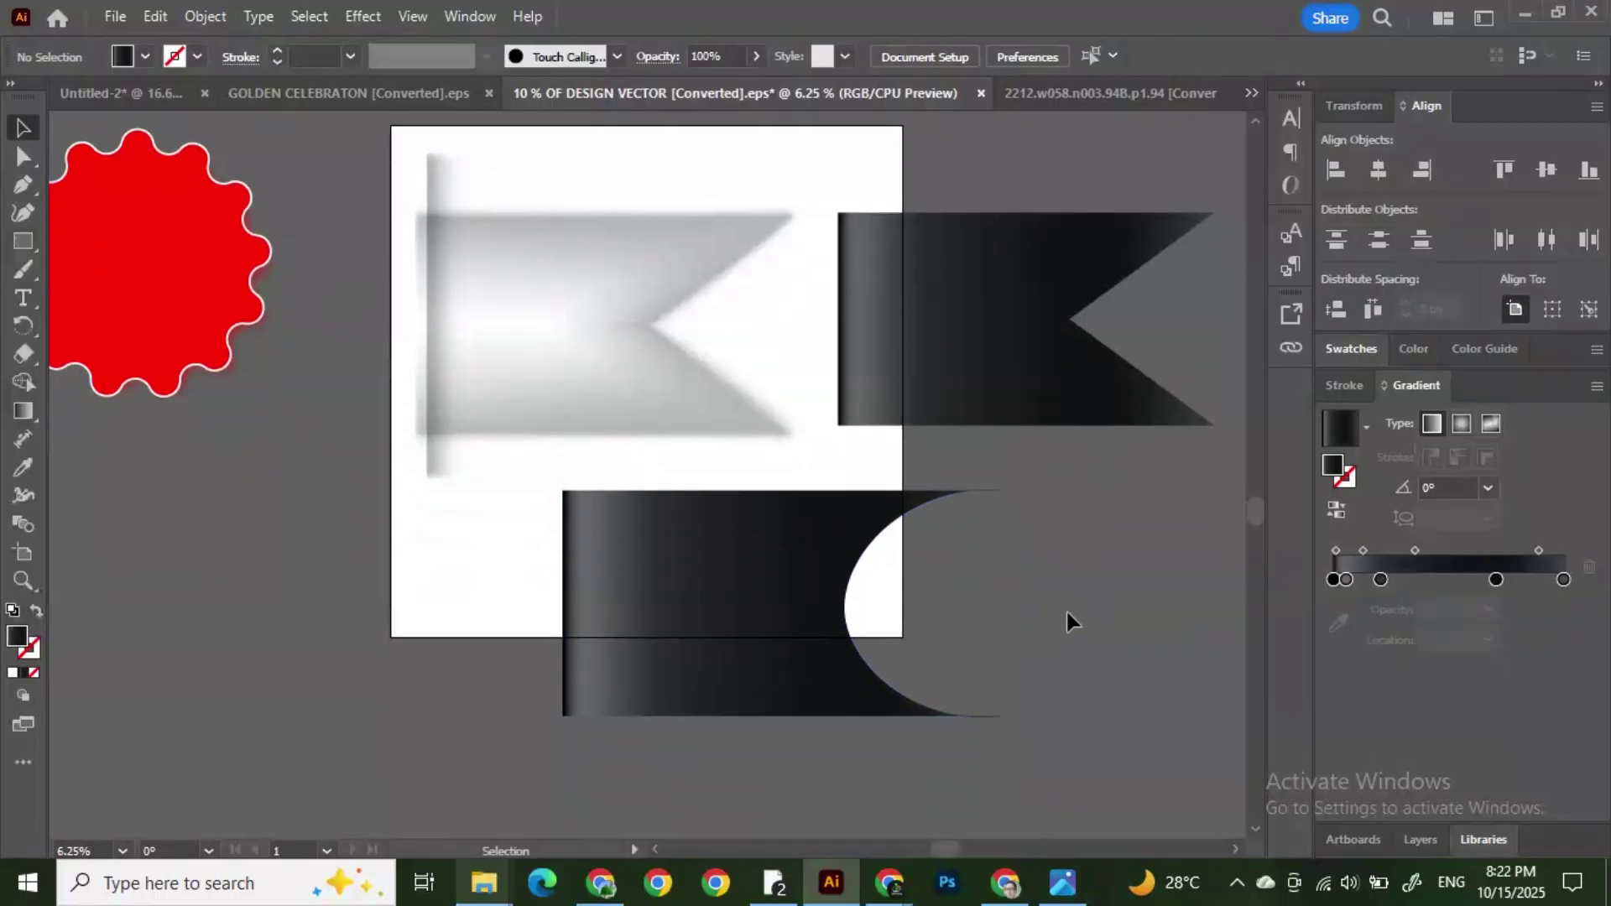
{"action": "left_click", "coordinate": [865, 593]}
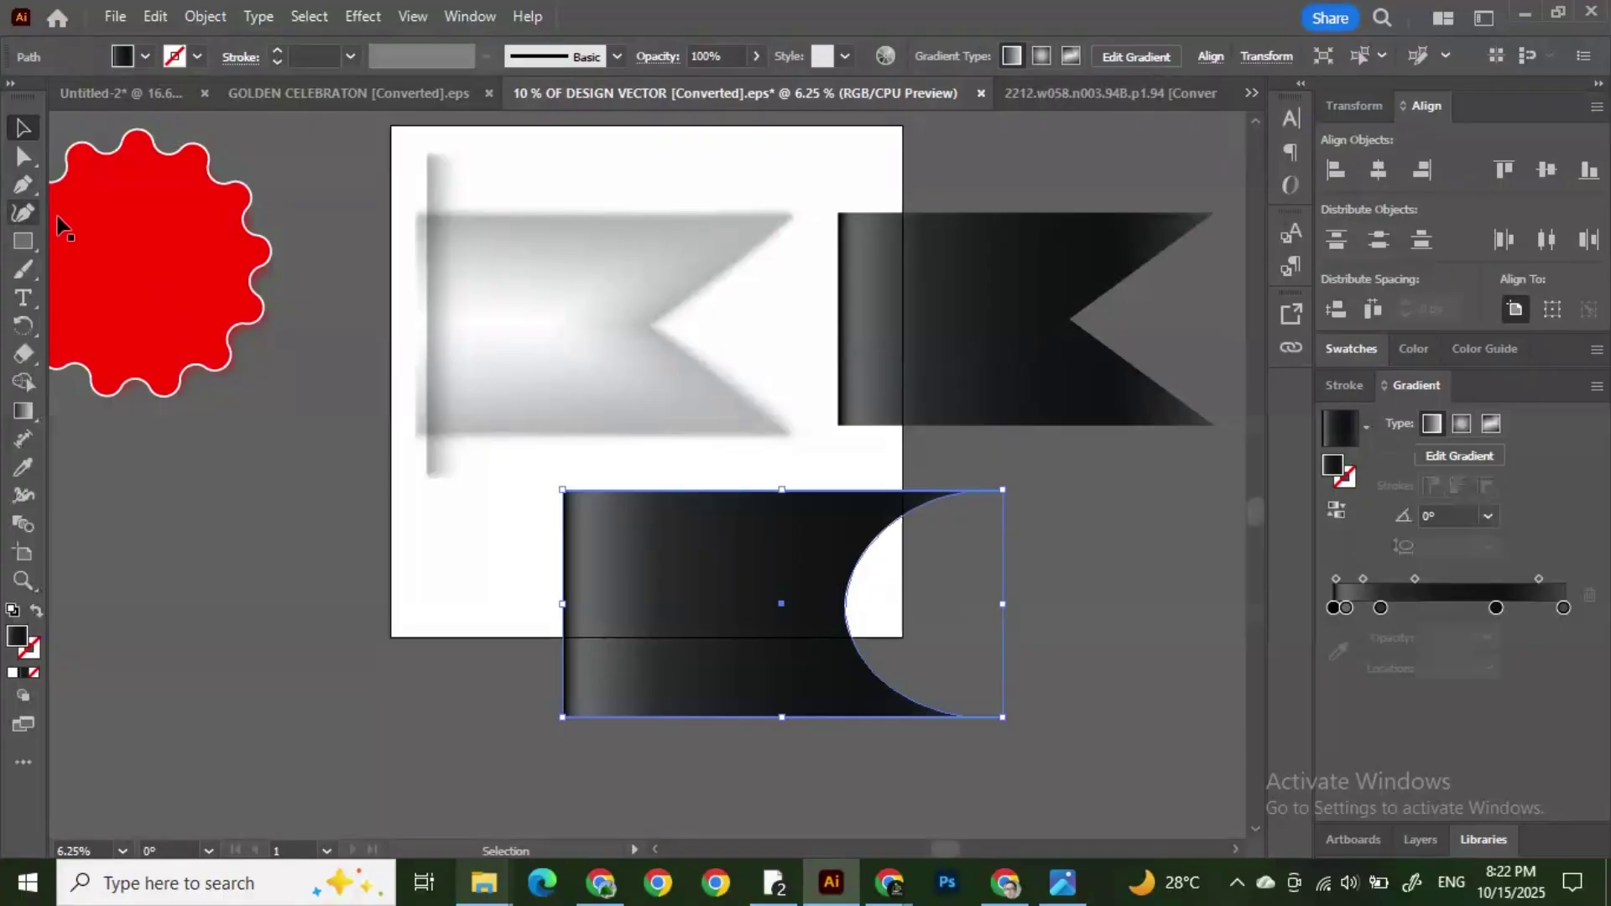
Step: Undo the rounded notch and try again to bend the black rectangle's right edge with the Curvature tool
{"action": "key", "text": "ctrl+z"}
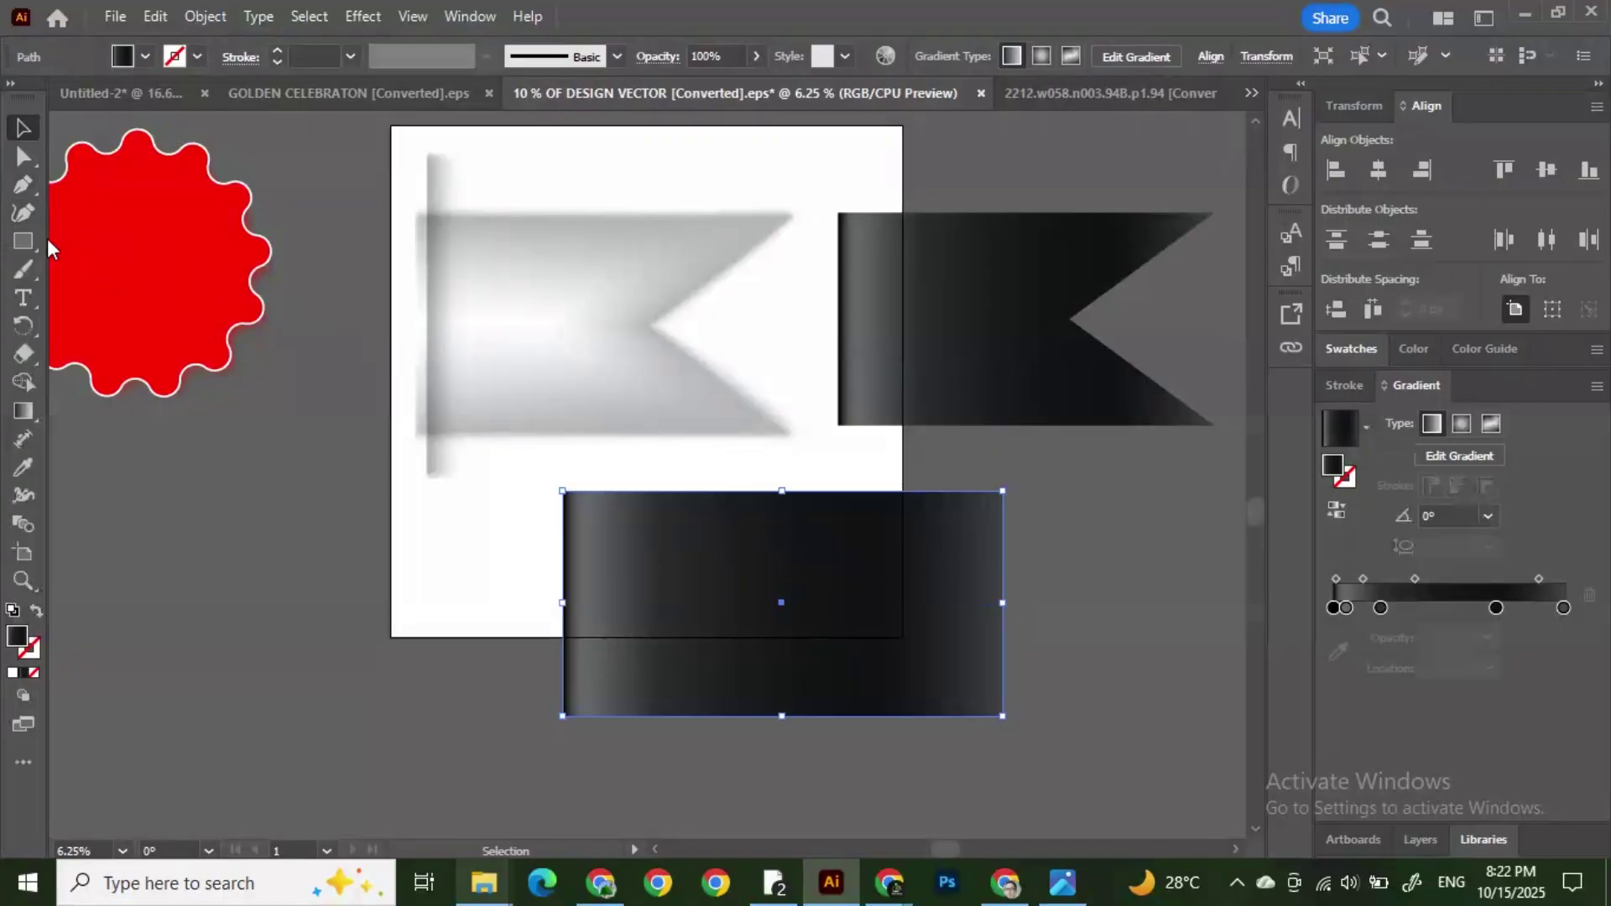
{"action": "left_click", "coordinate": [23, 213]}
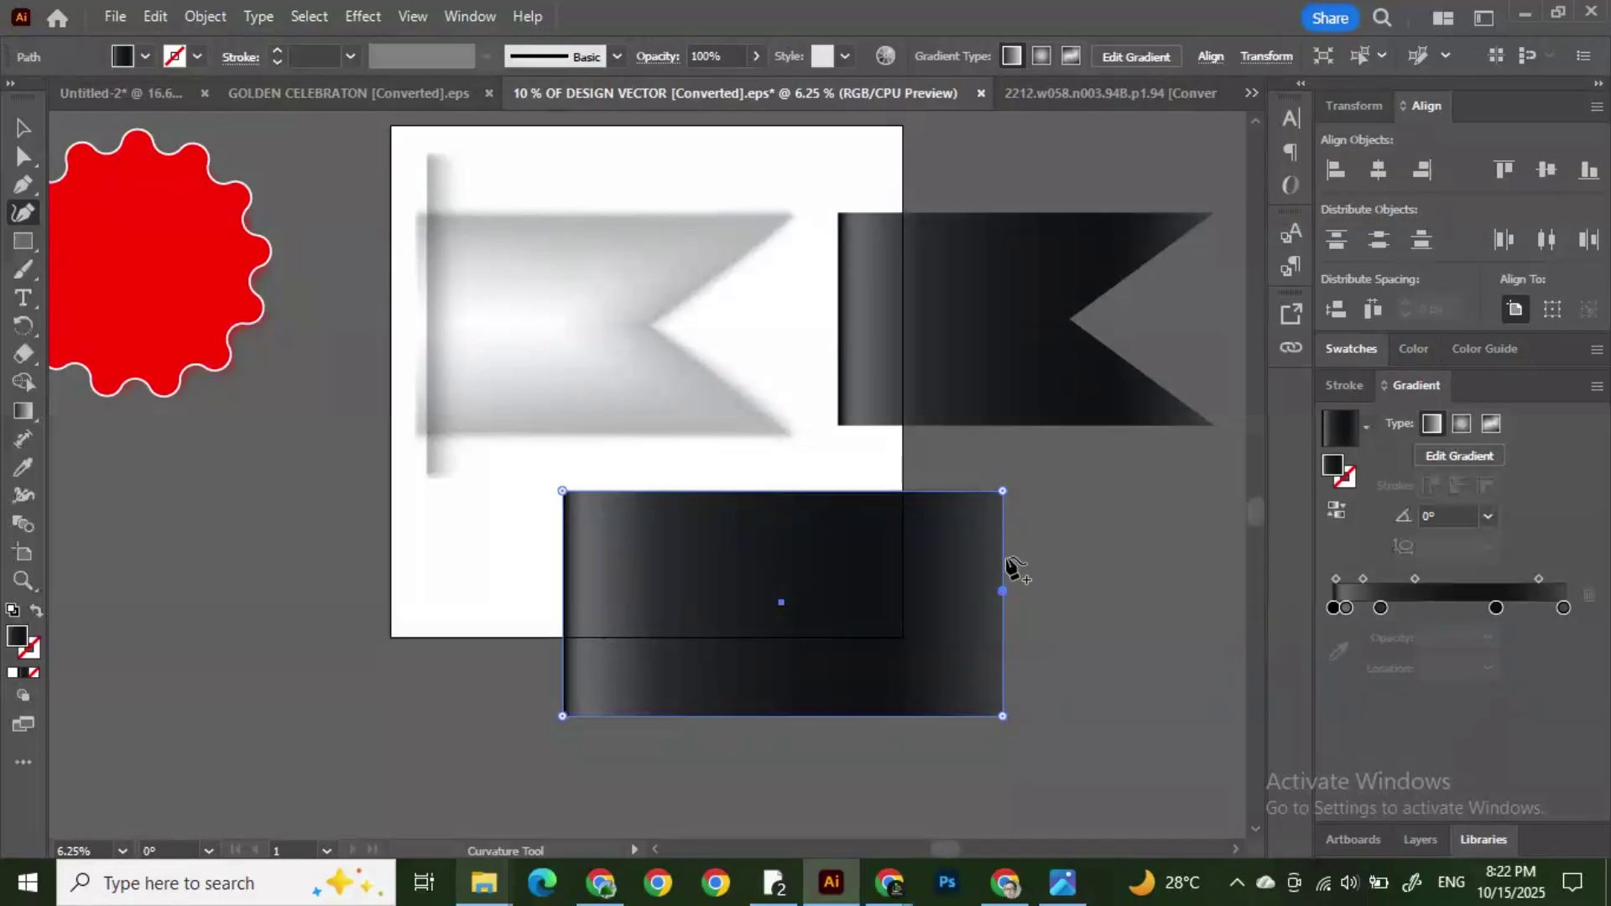
{"action": "left_click", "coordinate": [909, 597]}
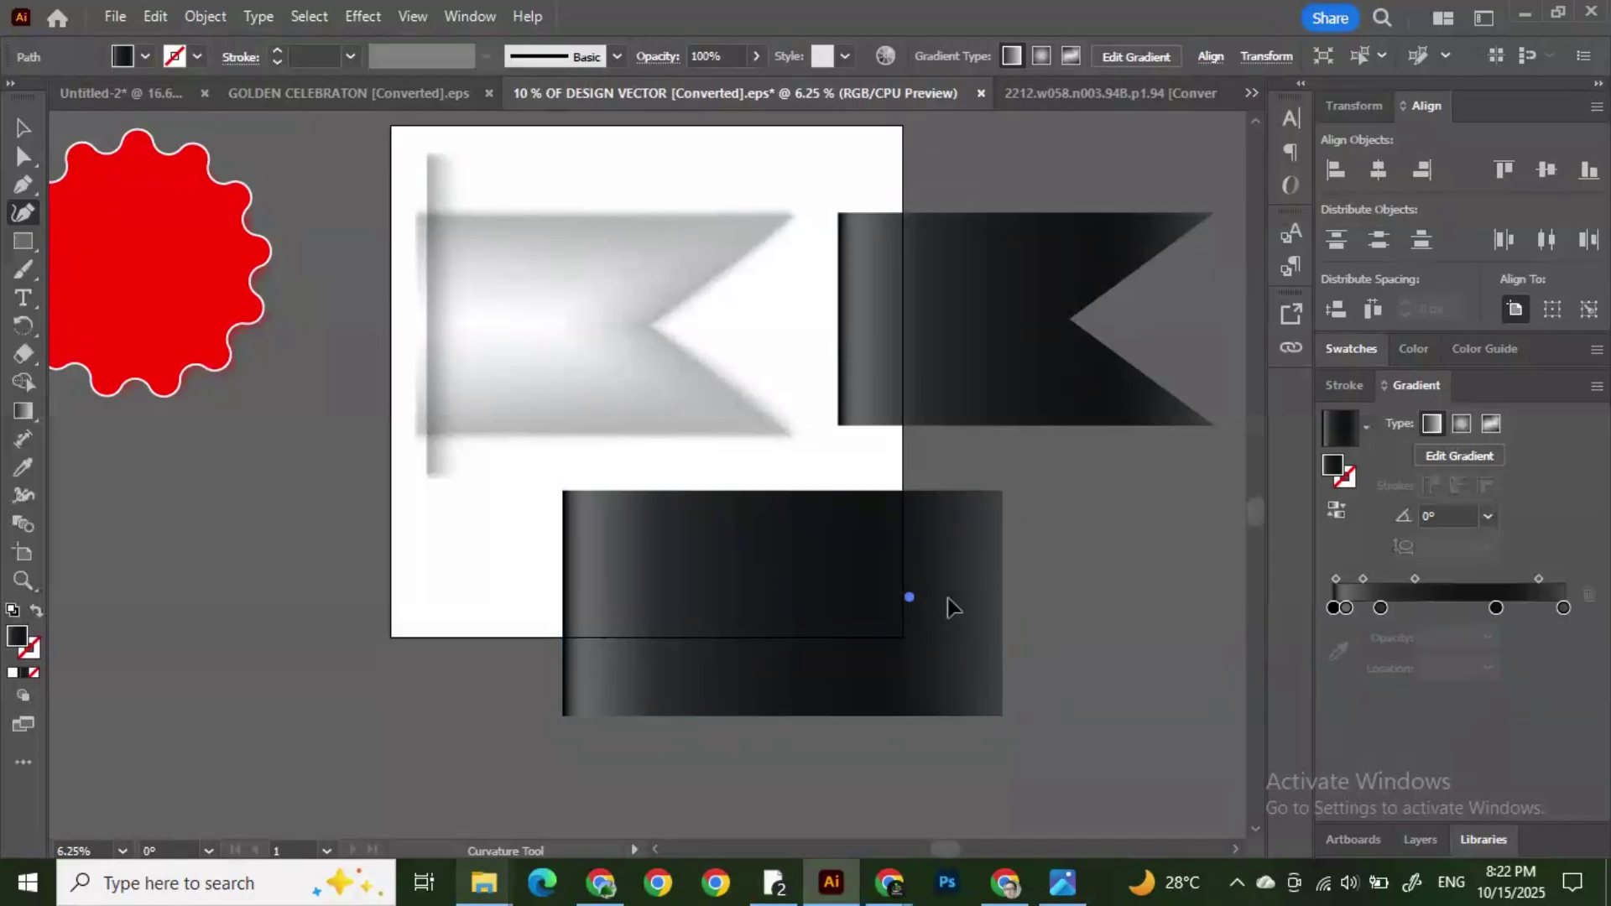
{"action": "left_click_drag", "start_coordinate": [986, 598], "coordinate": [999, 596]}
{"action": "left_click", "coordinate": [22, 129]}
{"action": "left_click", "coordinate": [1057, 619]}
{"action": "left_click", "coordinate": [965, 591]}
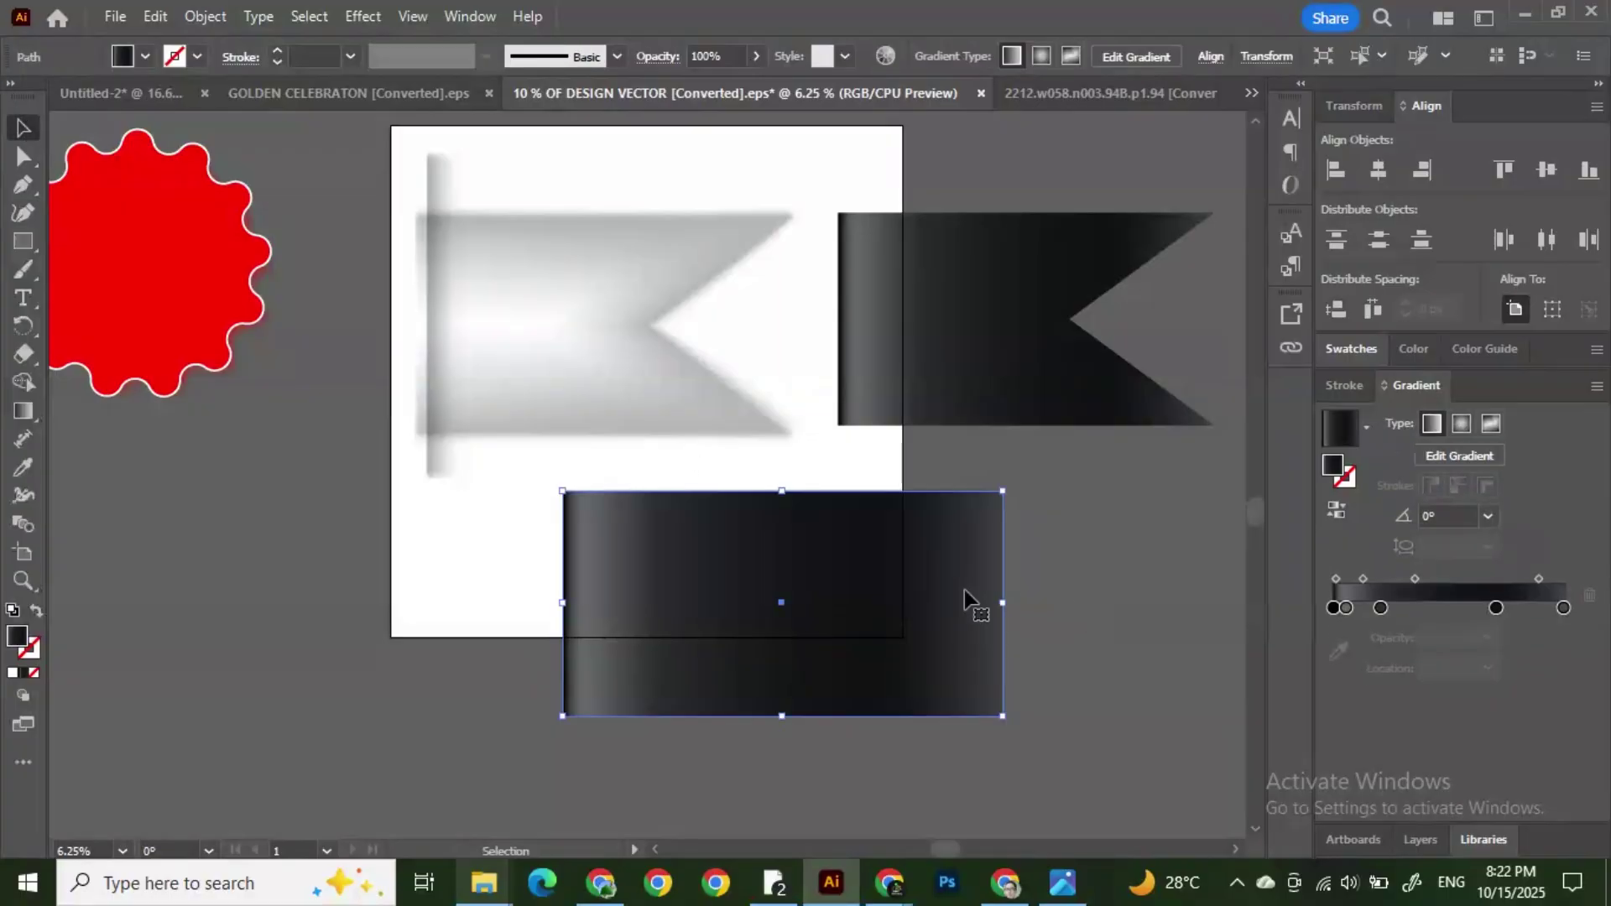
Step: Curve the black rectangle's right edge inward and add a second curve point above the notch to shape a swallowtail
{"action": "left_click", "coordinate": [23, 212]}
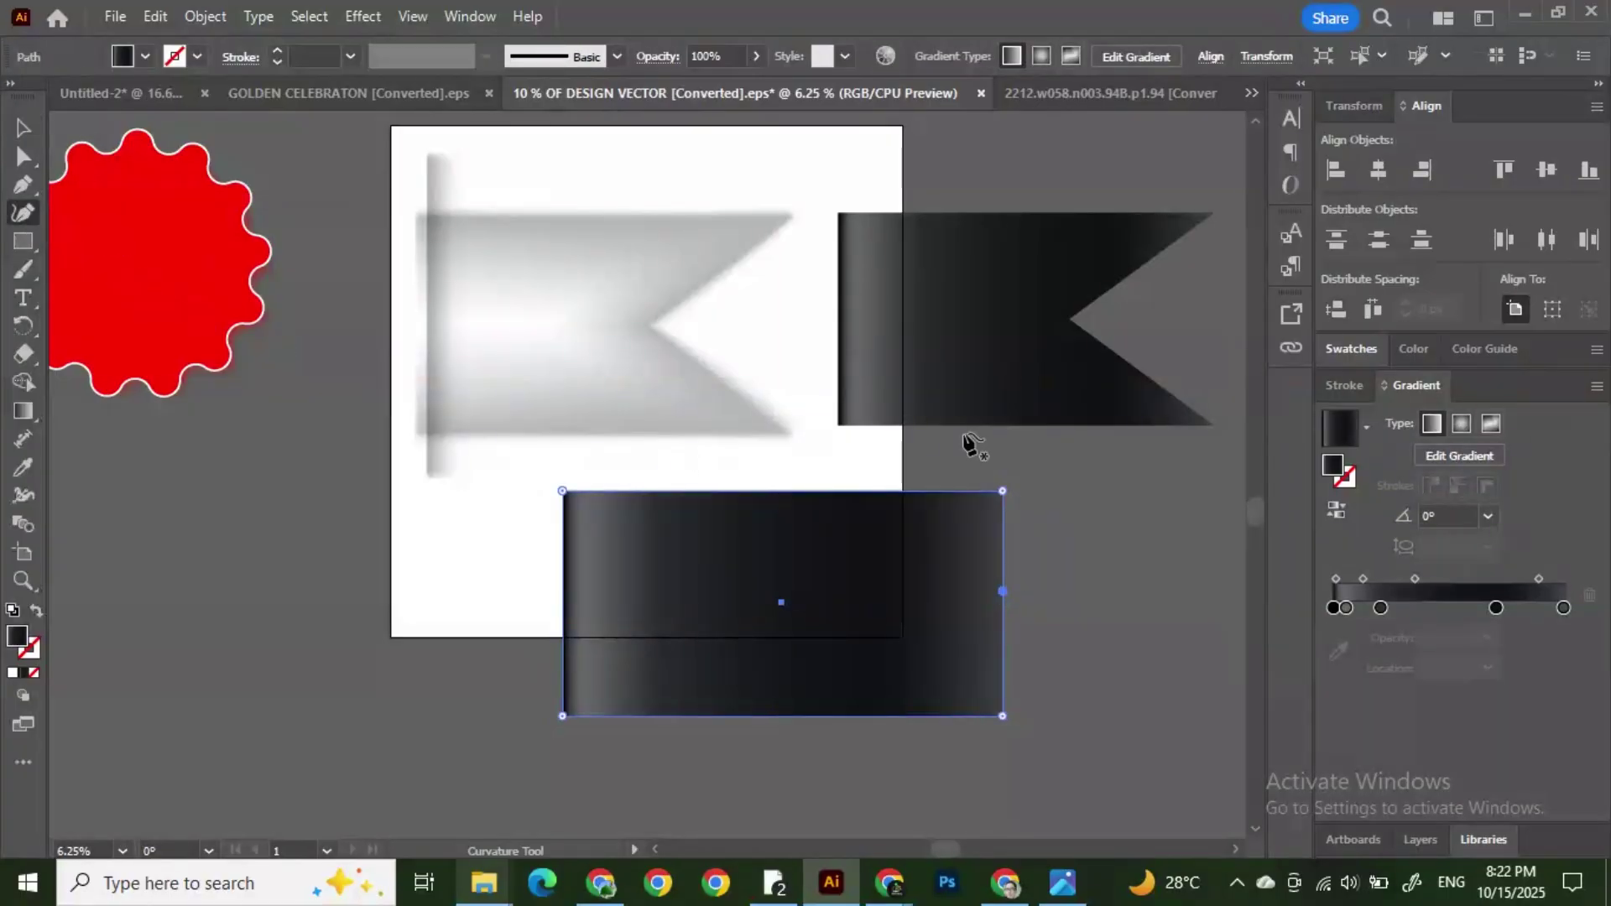
{"action": "left_click_drag", "start_coordinate": [1004, 590], "coordinate": [880, 611]}
{"action": "mouse_move", "coordinate": [903, 557]}
{"action": "left_mouse_down"}
{"action": "mouse_move", "coordinate": [930, 560]}
{"action": "mouse_move", "coordinate": [919, 571]}
{"action": "left_mouse_up"}
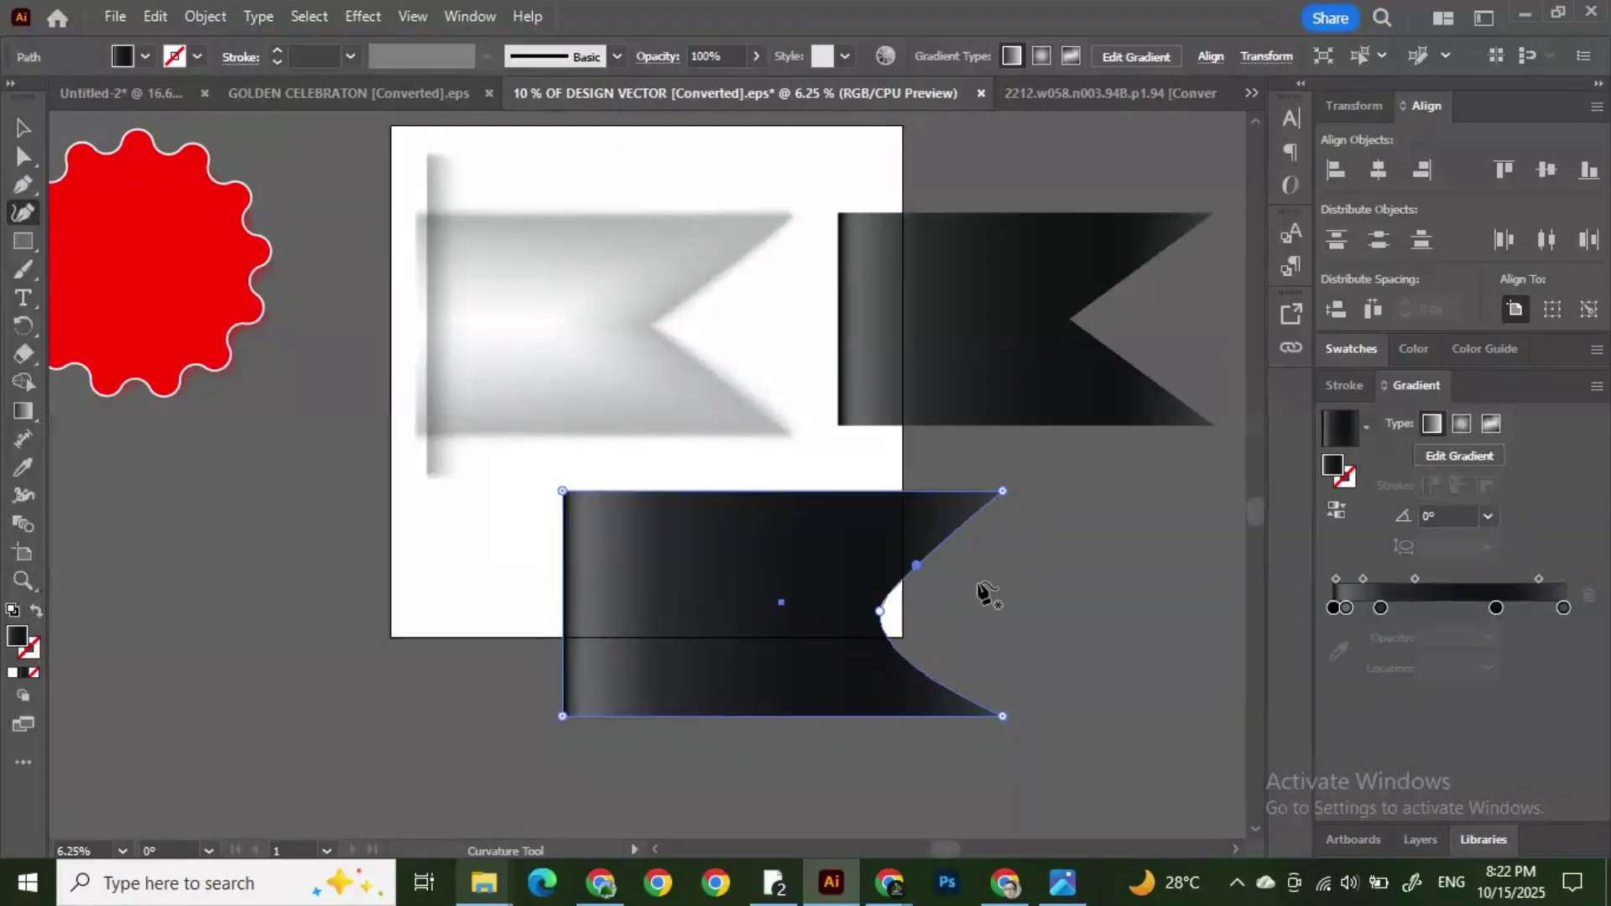
{"action": "left_click", "coordinate": [23, 127]}
{"action": "left_click", "coordinate": [266, 185]}
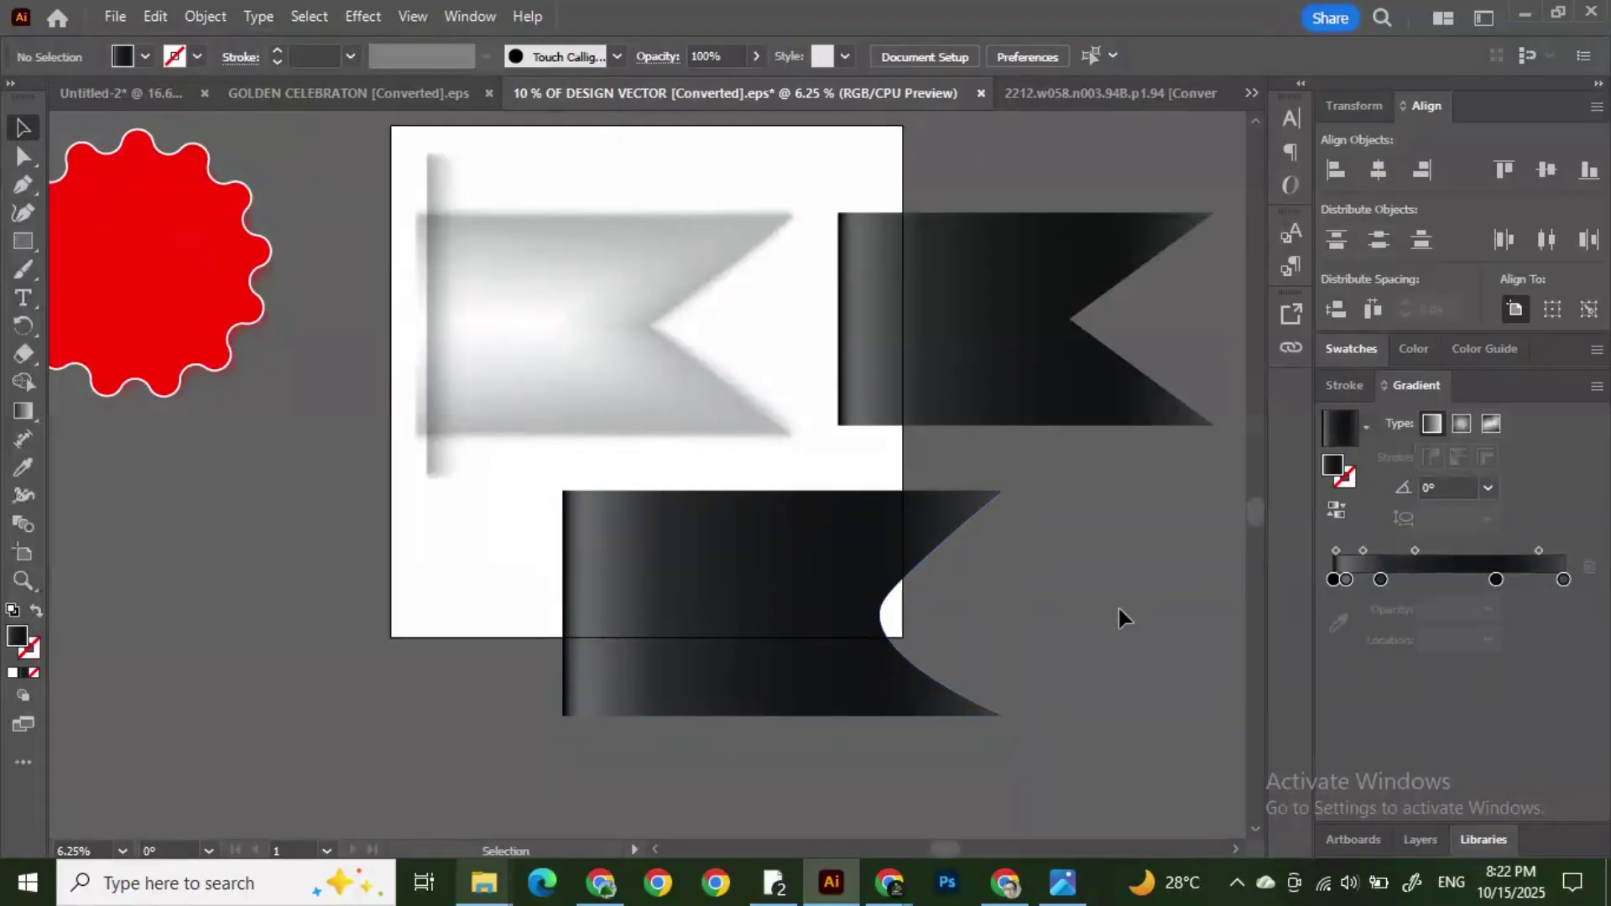
Step: Delete the curved black shape below the ribbon pieces
{"action": "left_click", "coordinate": [837, 576]}
{"action": "left_click", "coordinate": [997, 351]}
{"action": "left_click", "coordinate": [877, 647]}
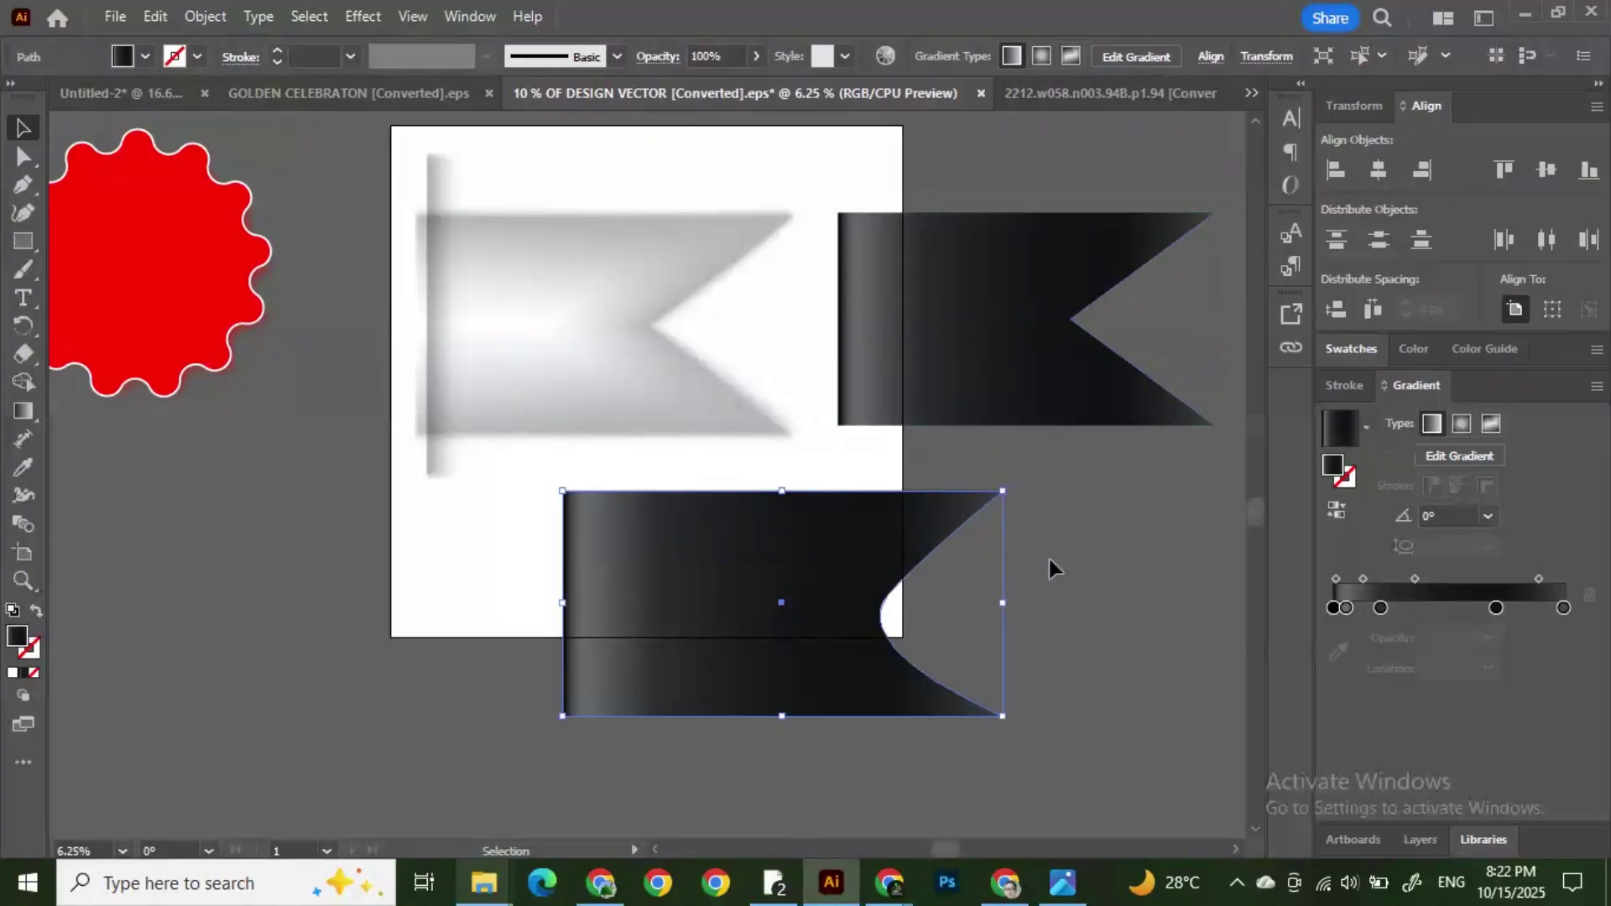
{"action": "left_click", "coordinate": [1050, 561]}
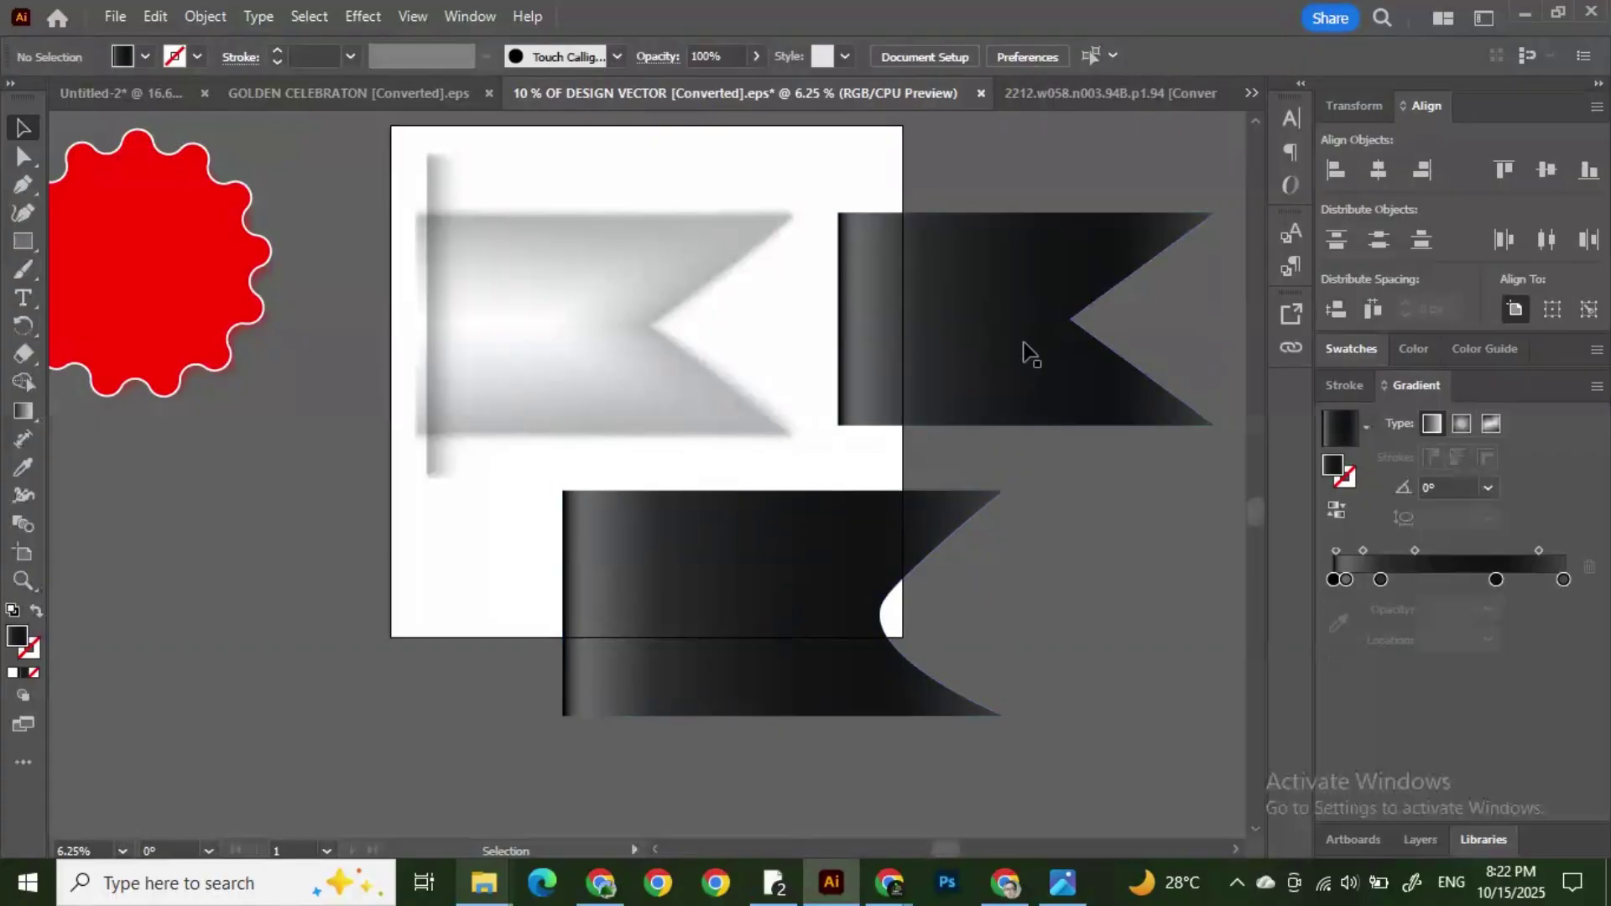
{"action": "left_click", "coordinate": [845, 603]}
{"action": "key", "text": "Delete"}
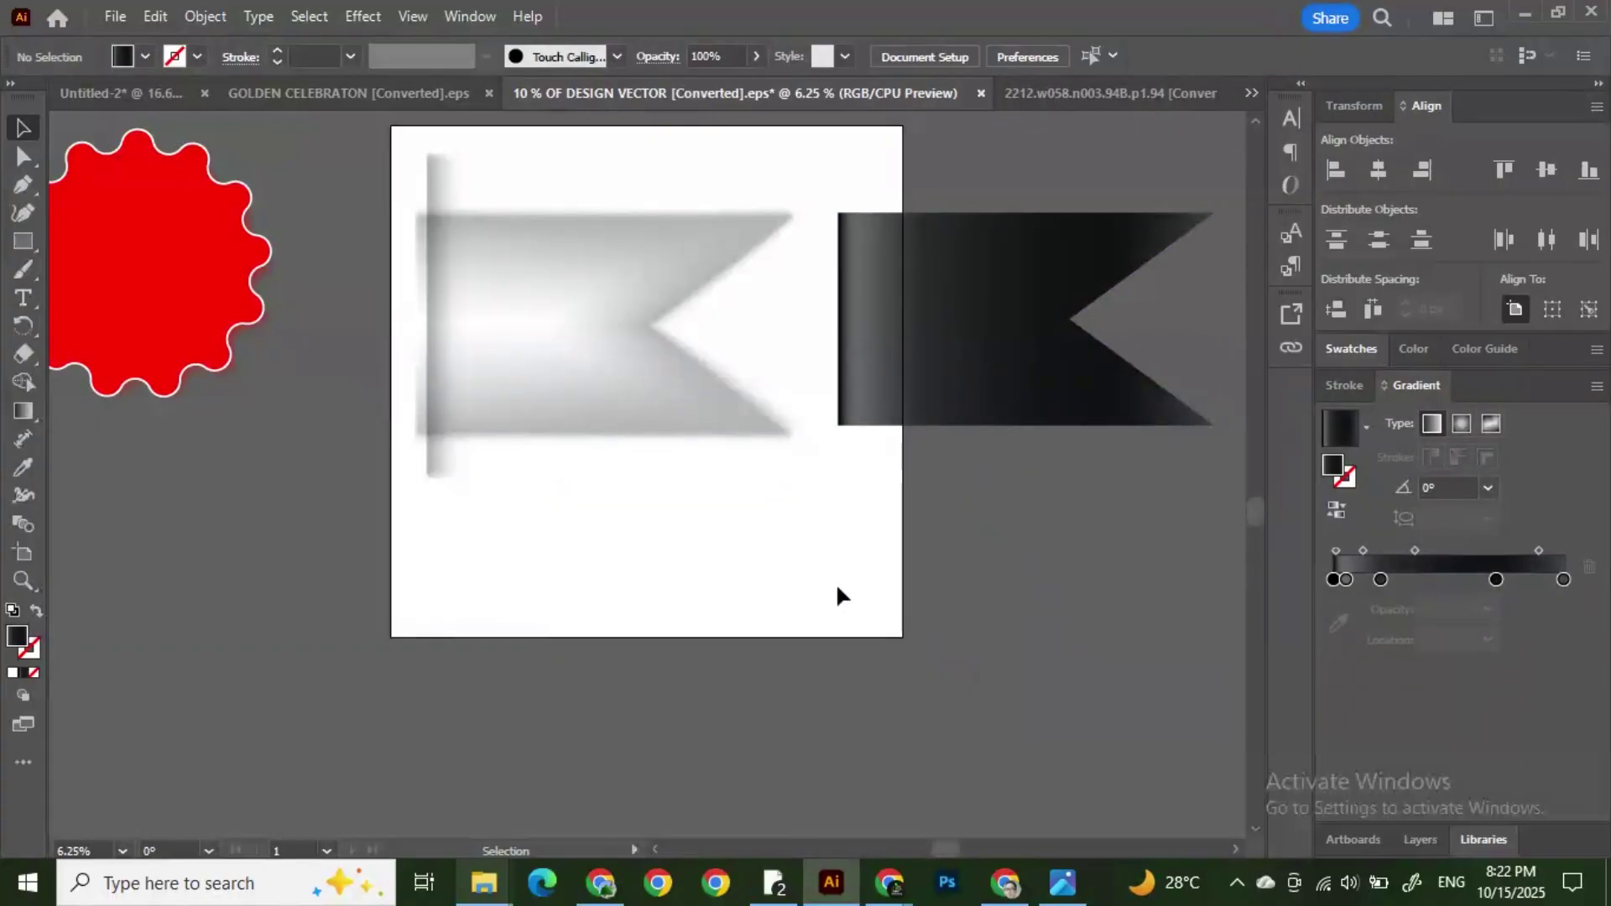
Step: Move the black gradient swallowtail shape back onto the artboard, over the gray shadow meshes
{"action": "left_click", "coordinate": [646, 393]}
{"action": "left_click", "coordinate": [944, 455]}
{"action": "left_click_drag", "start_coordinate": [953, 316], "coordinate": [541, 327]}
{"action": "left_click", "coordinate": [806, 319]}
Step: Replace the swallowtail shape's black gradient fill with the solid red swatch
{"action": "left_click", "coordinate": [658, 305]}
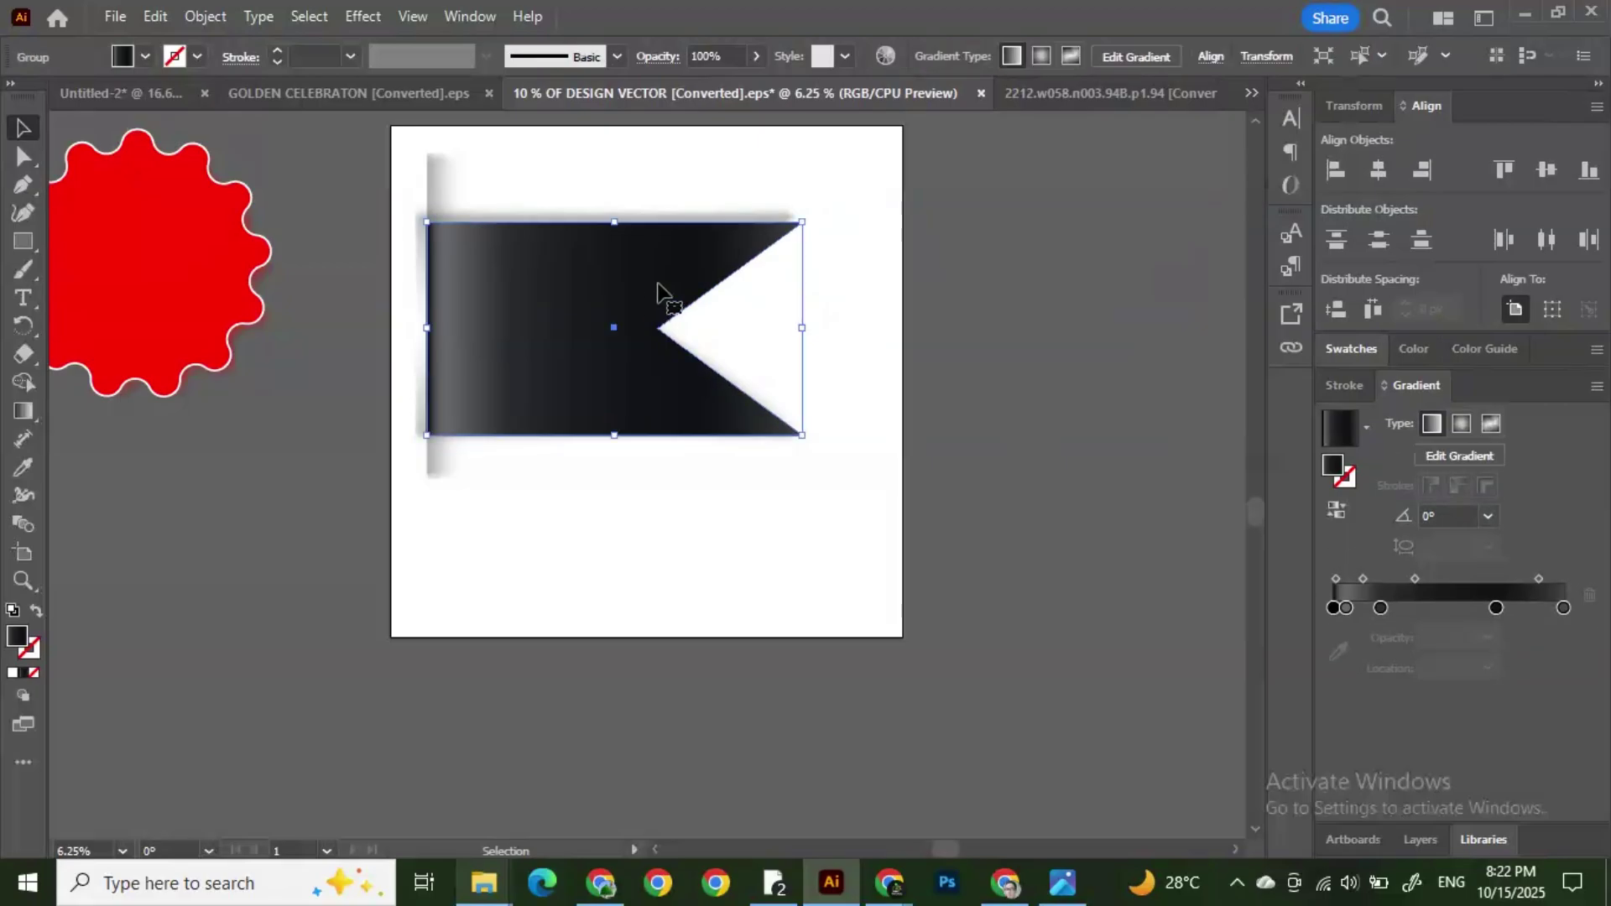
{"action": "left_click", "coordinate": [144, 57]}
{"action": "left_click", "coordinate": [81, 96]}
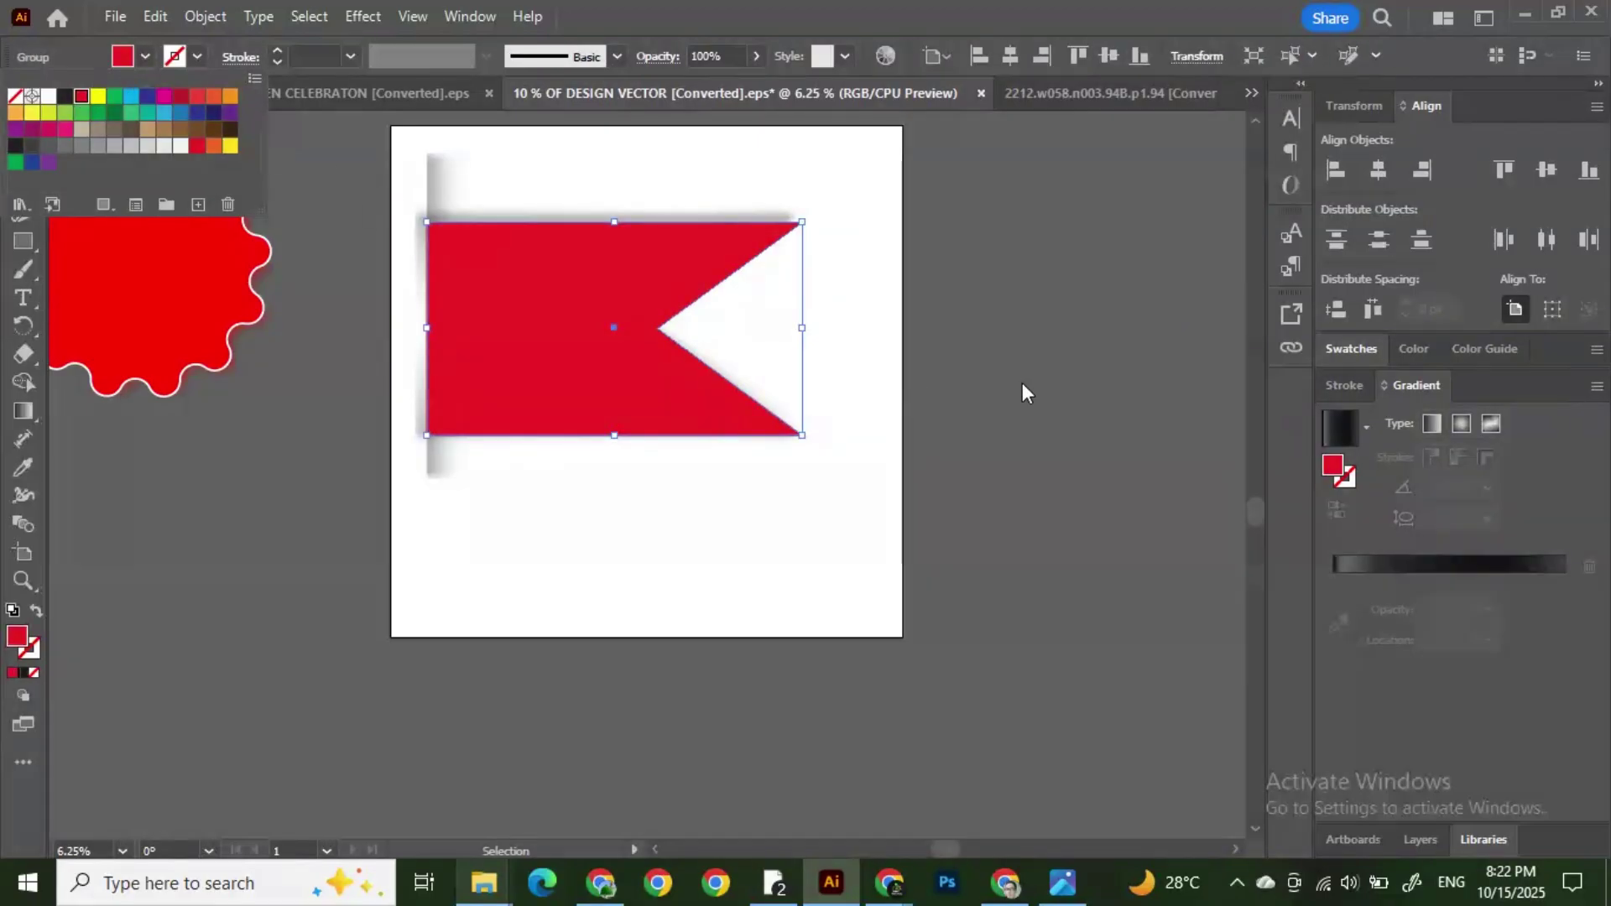
{"action": "left_click", "coordinate": [999, 378]}
{"action": "left_click", "coordinate": [978, 370]}
Step: Change the swallowtail shape's fill to a brighter red with the Color Picker
{"action": "left_click", "coordinate": [560, 334]}
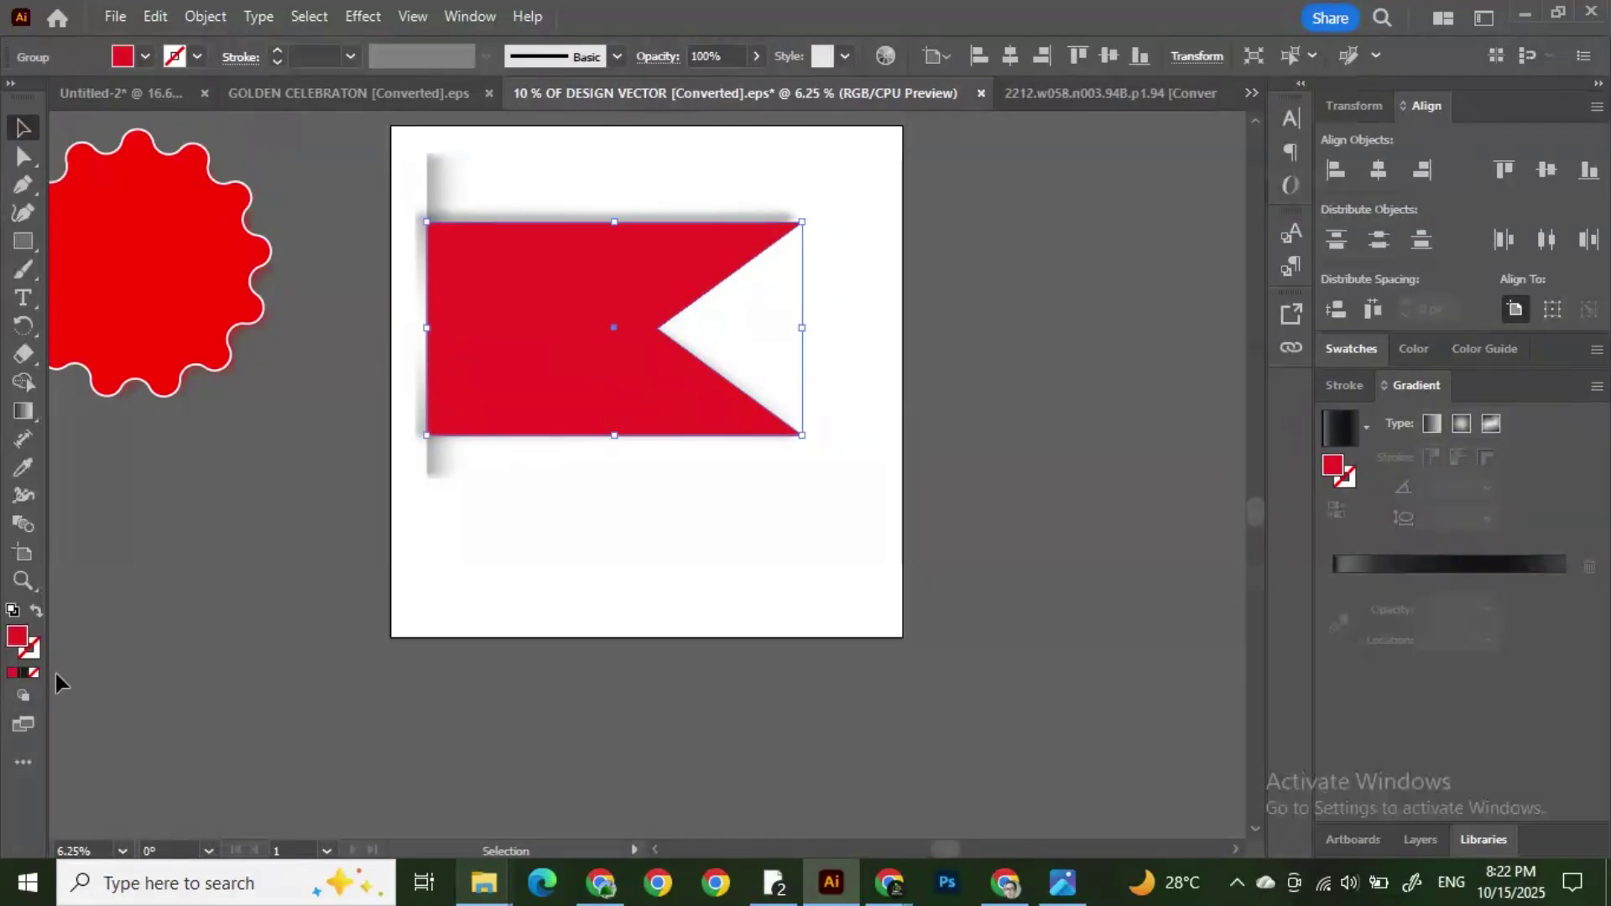
{"action": "double_click", "coordinate": [26, 645]}
{"action": "left_click_drag", "start_coordinate": [1121, 260], "coordinate": [1320, 208]}
{"action": "left_click", "coordinate": [1430, 221]}
{"action": "left_click", "coordinate": [870, 245]}
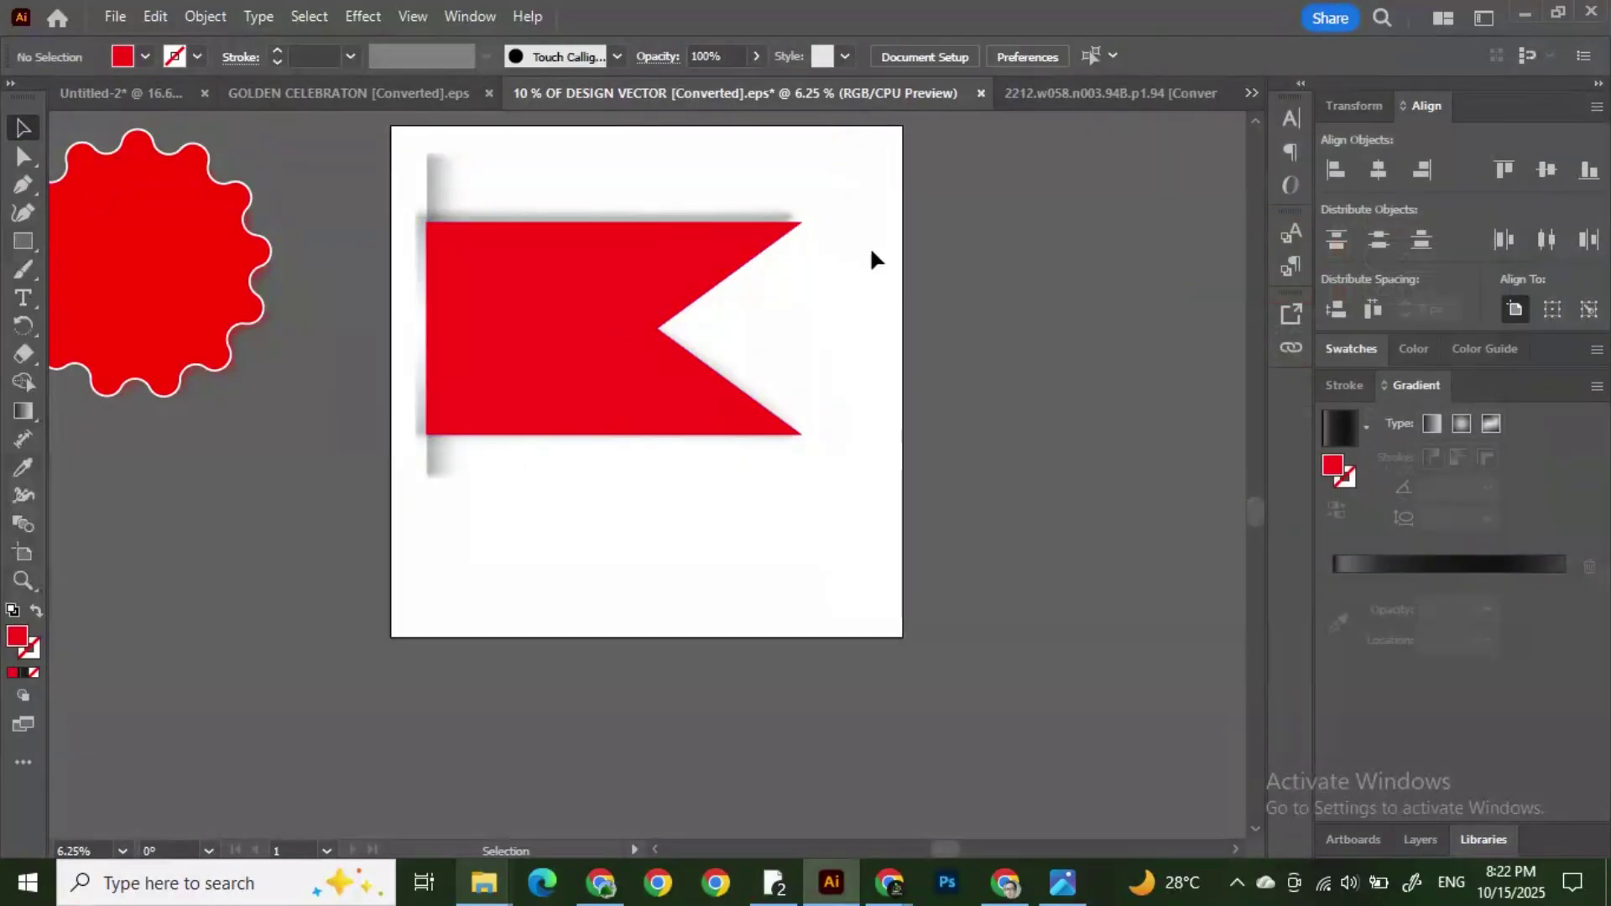
Step: Delete the narrow vertical shadow strip and shift the red shape slightly up and left onto its swallowtail shadow
{"action": "left_click", "coordinate": [436, 201]}
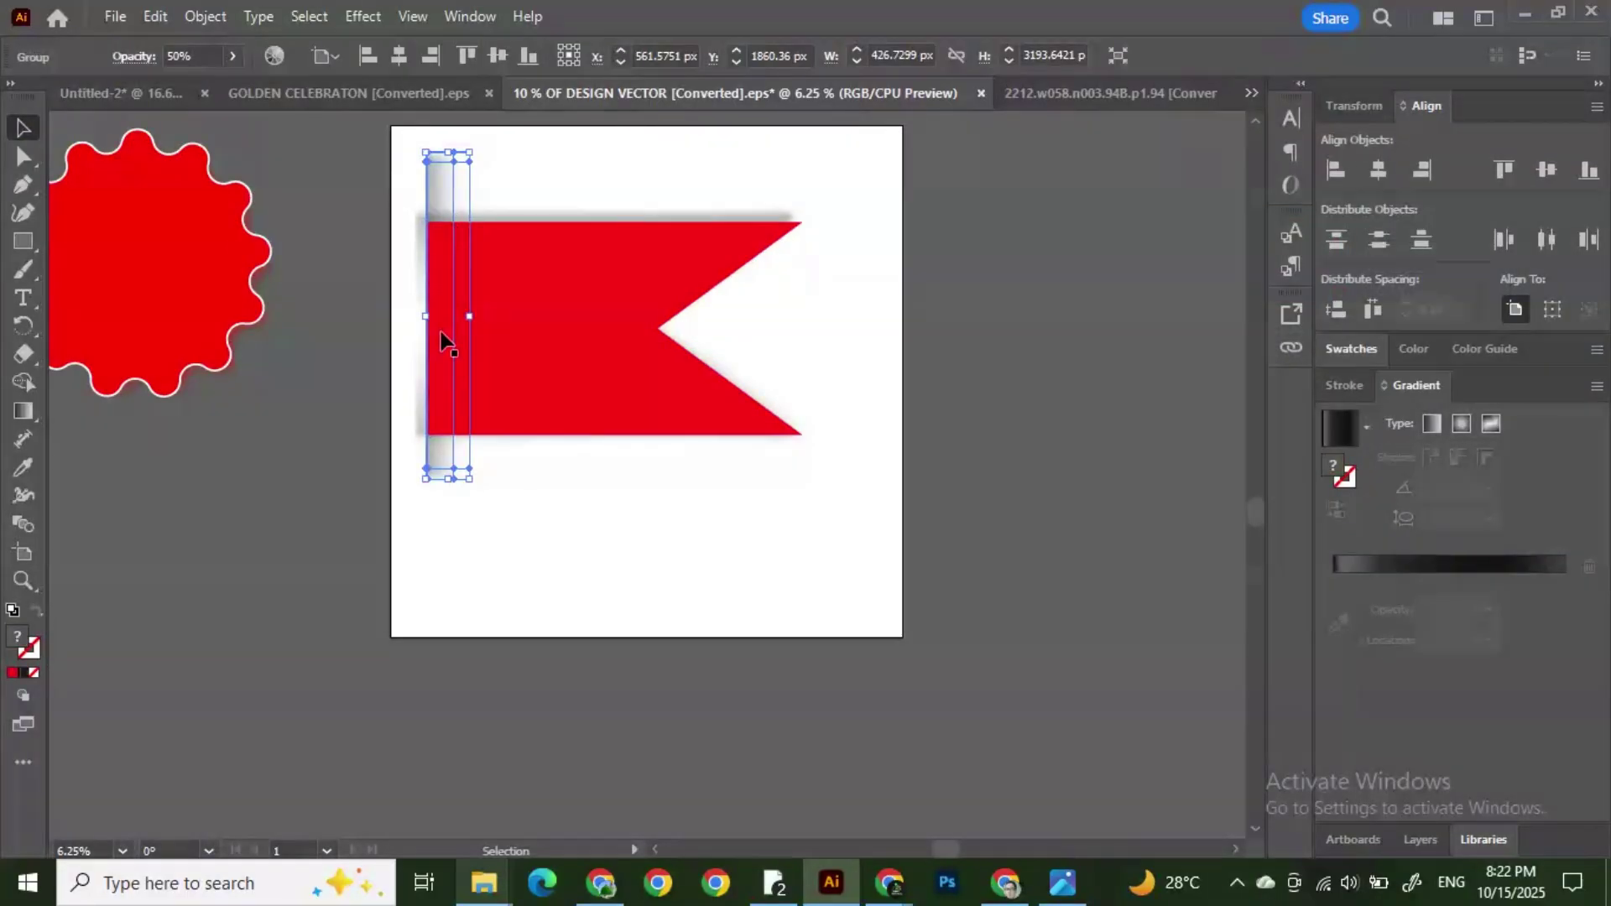
{"action": "left_click", "coordinate": [758, 445]}
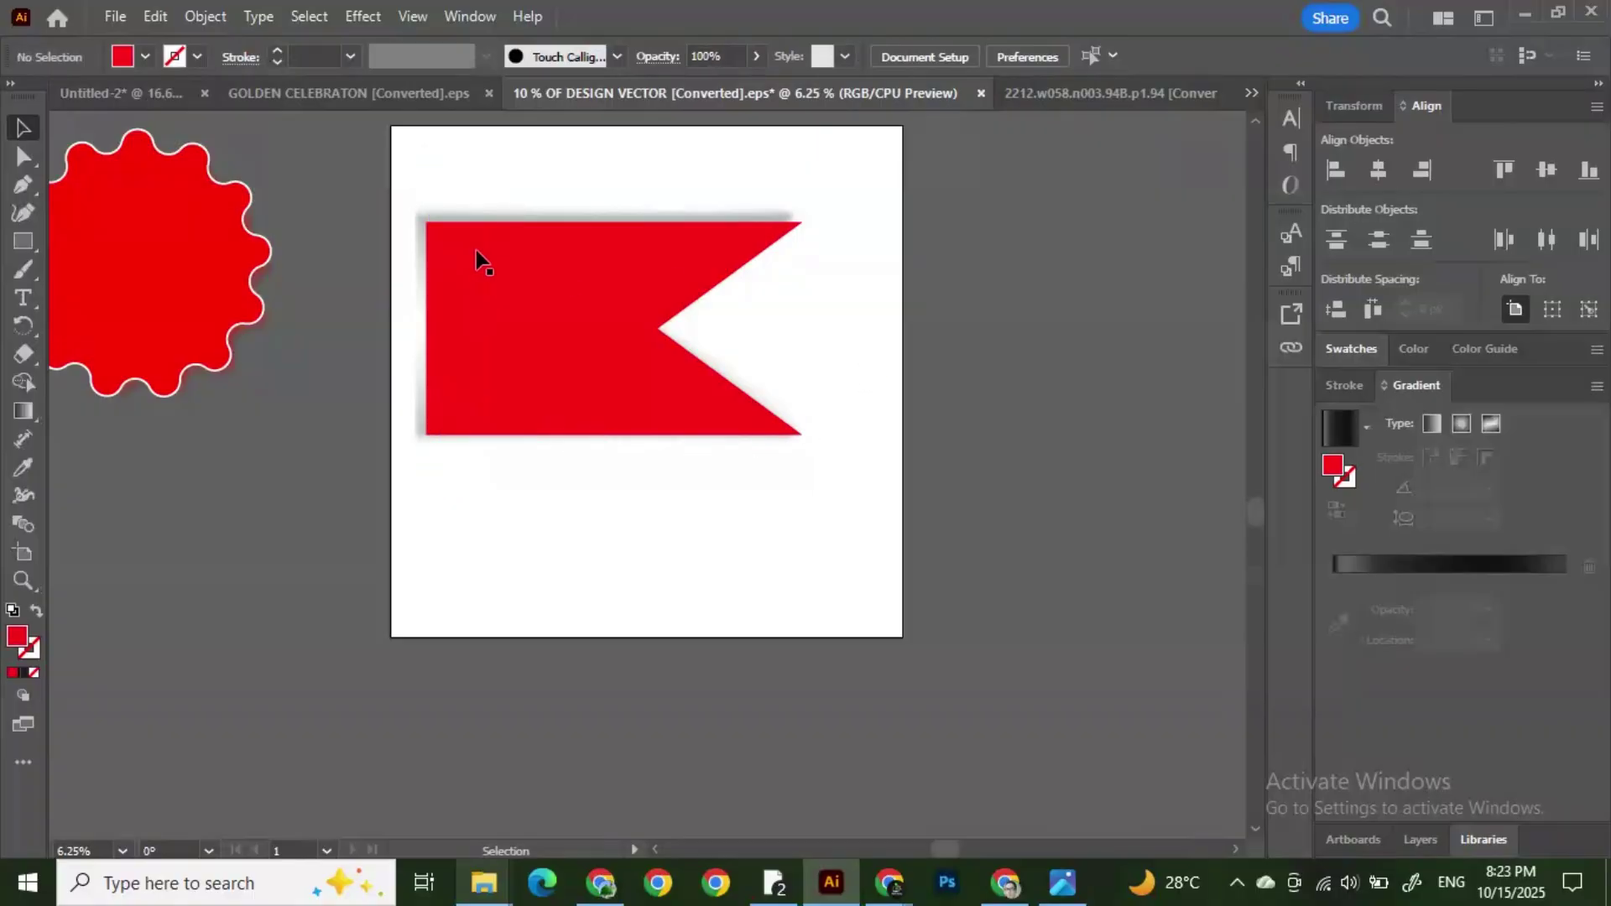
{"action": "left_click", "coordinate": [527, 334]}
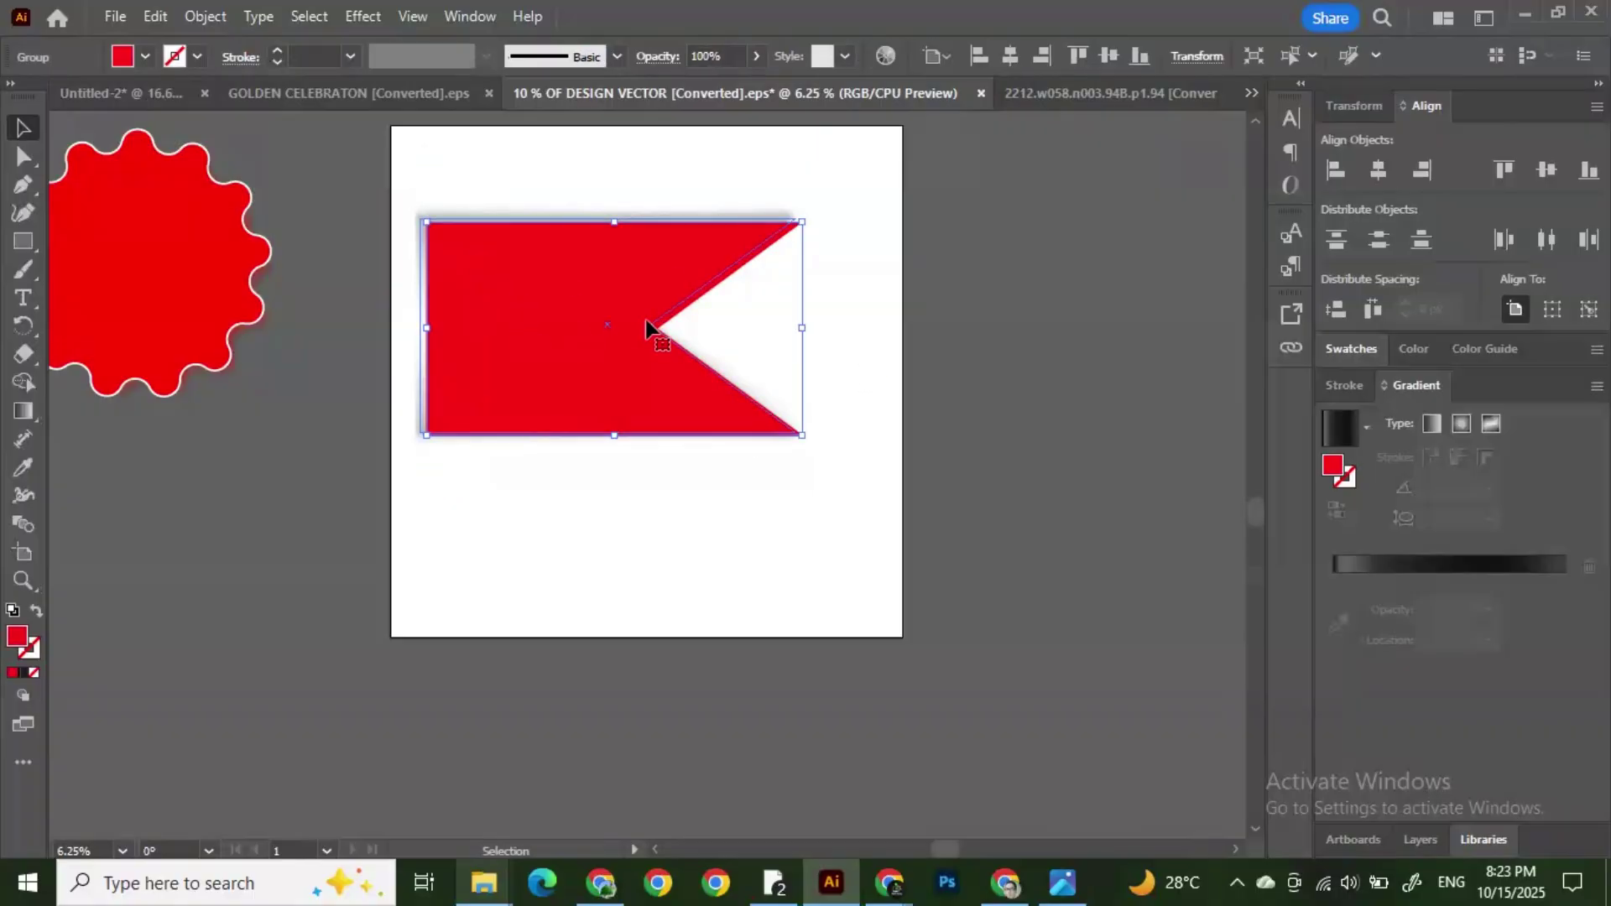
{"action": "left_click", "coordinate": [864, 346]}
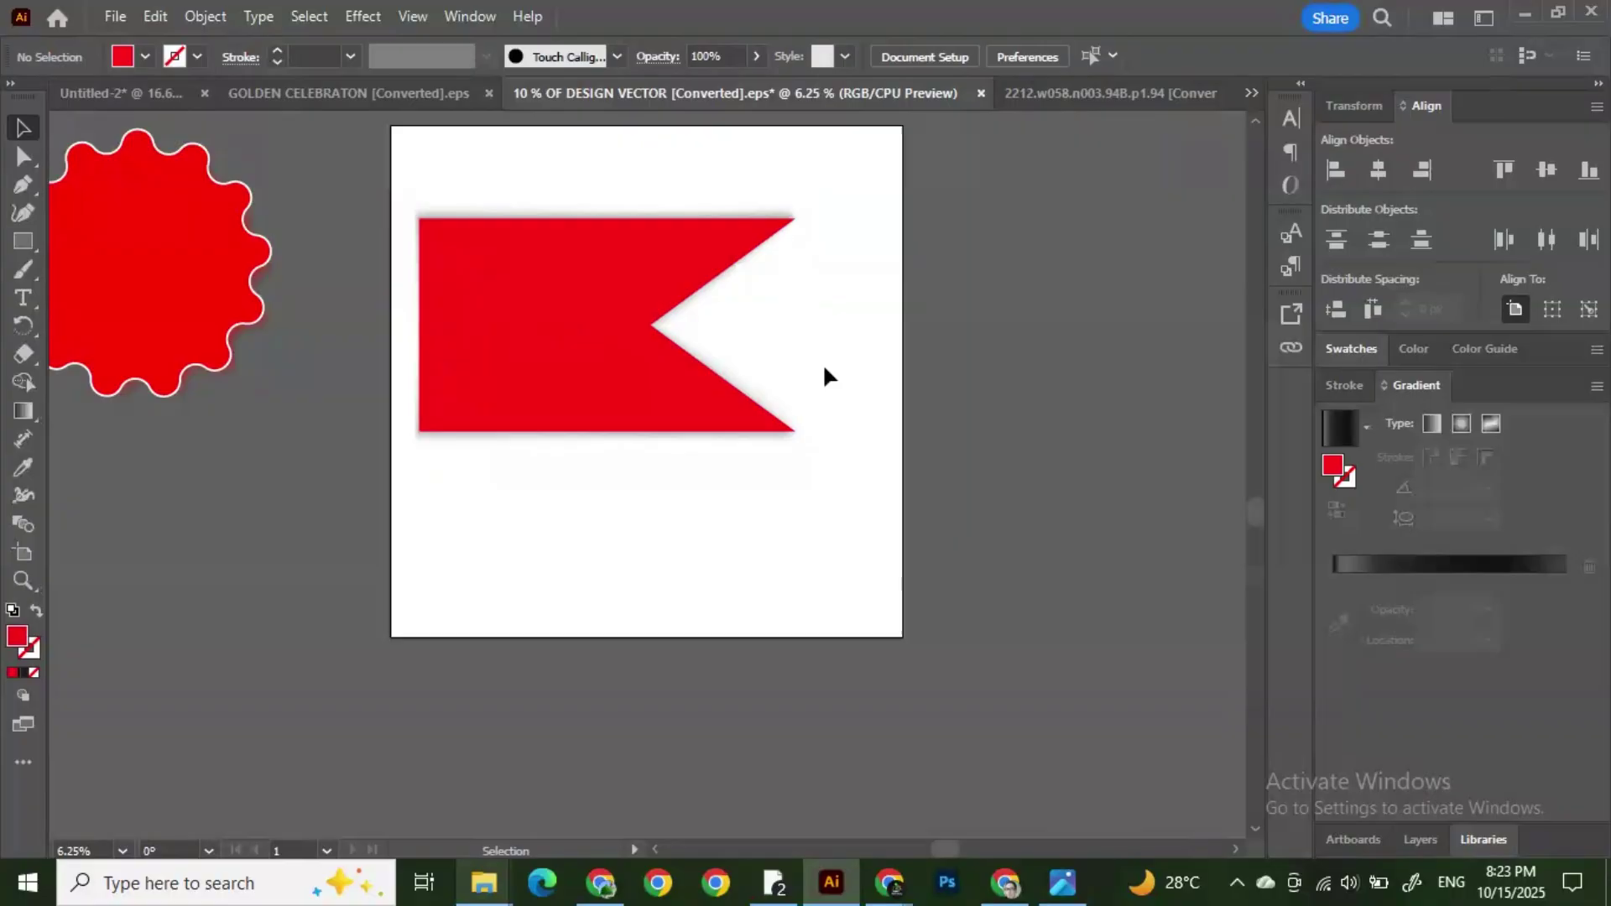
{"action": "left_click", "coordinate": [599, 309]}
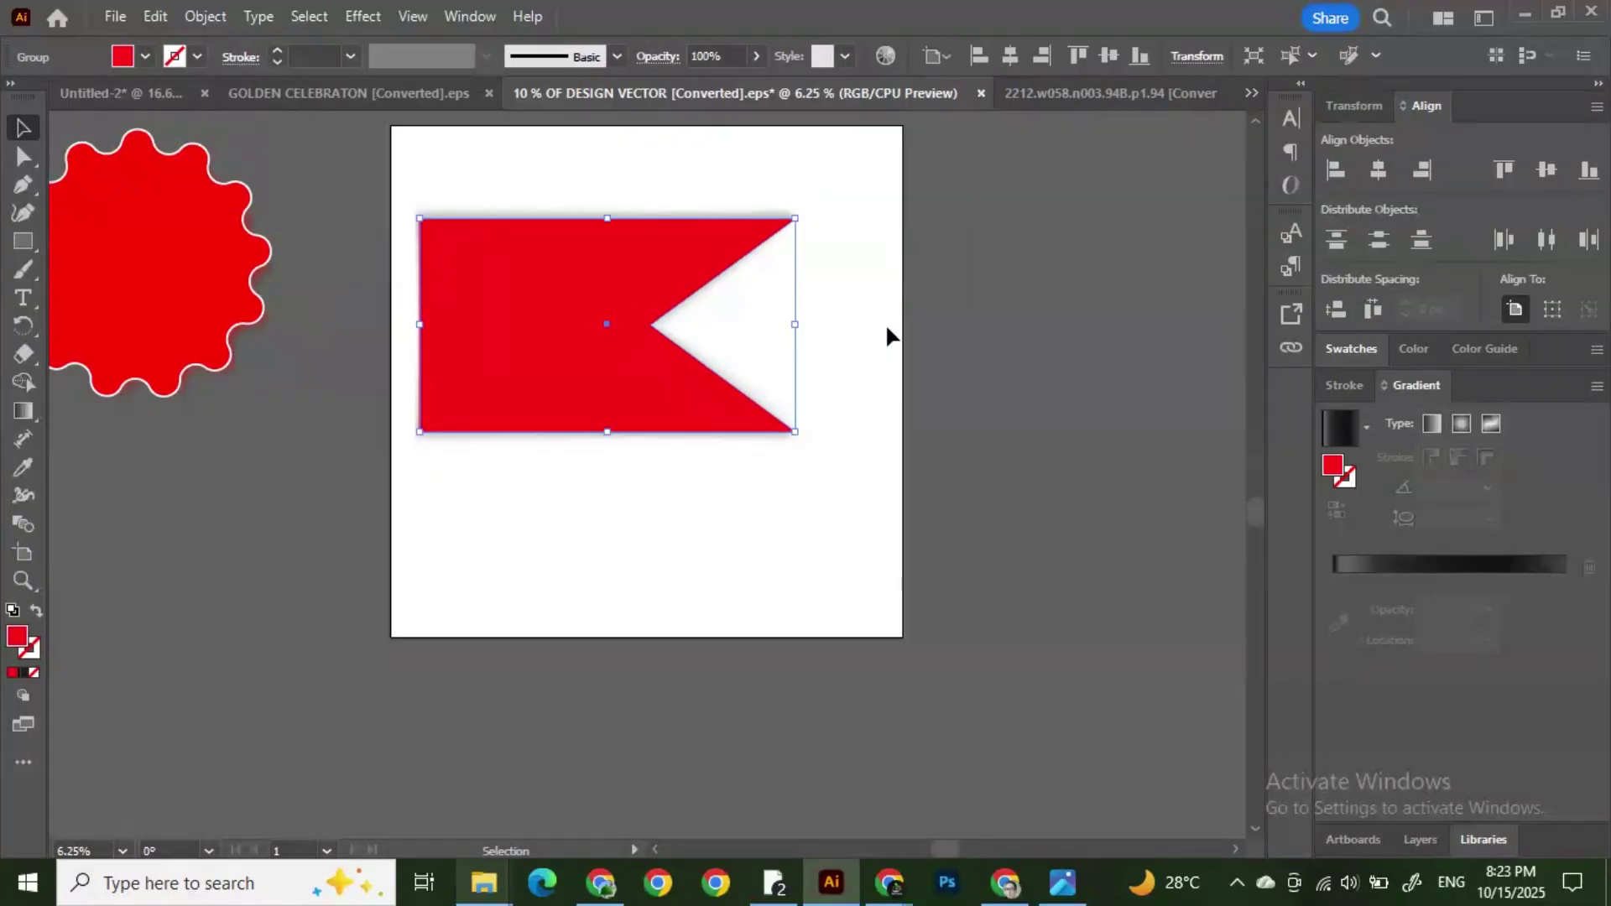
{"action": "left_click", "coordinate": [827, 363]}
Step: Add the text "50%" on the red ribbon, enlarge it to about 862 pt and place it in the ribbon's upper-left part
{"action": "key", "text": "t"}
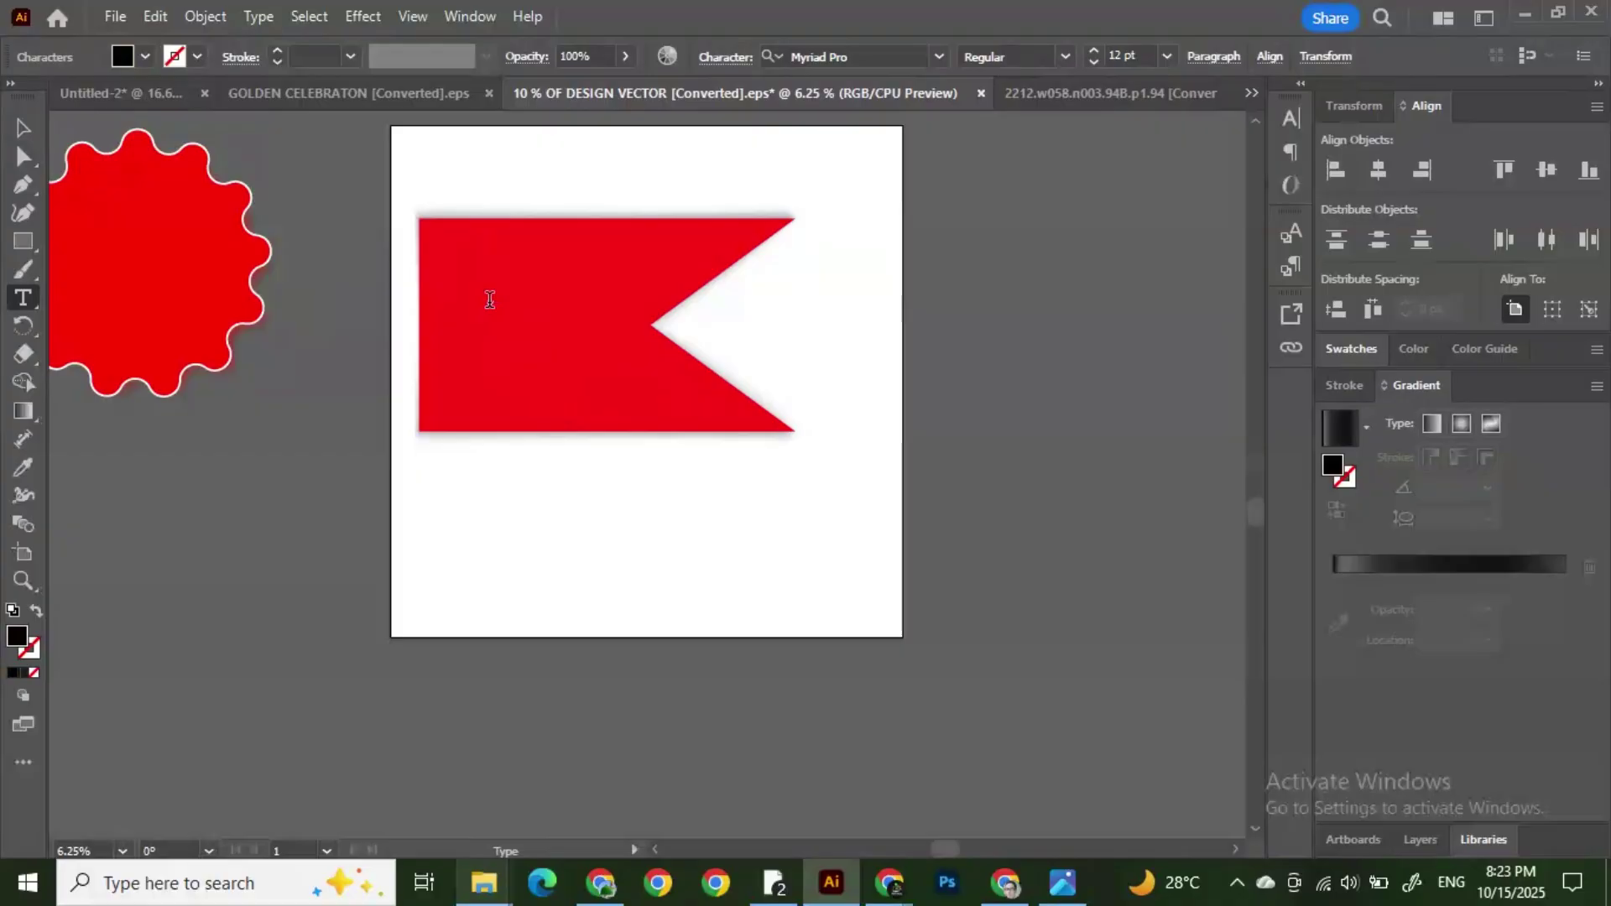
{"action": "left_click", "coordinate": [23, 128]}
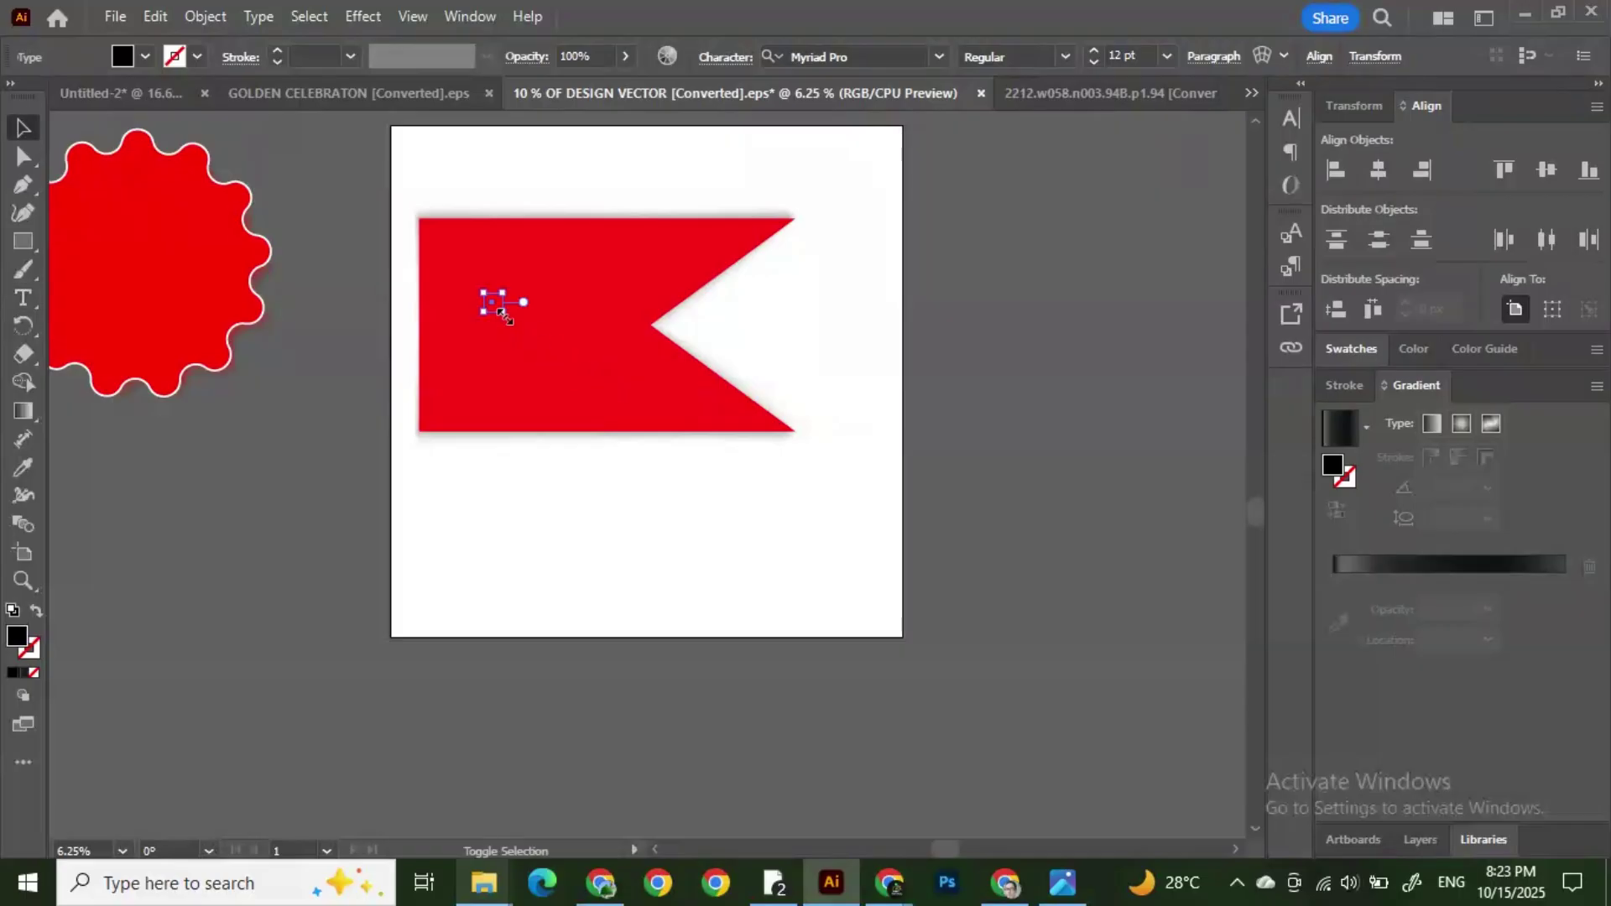
{"action": "left_click", "coordinate": [499, 307]}
{"action": "left_click_drag", "start_coordinate": [820, 527], "coordinate": [653, 396]}
{"action": "left_click_drag", "start_coordinate": [571, 357], "coordinate": [538, 302]}
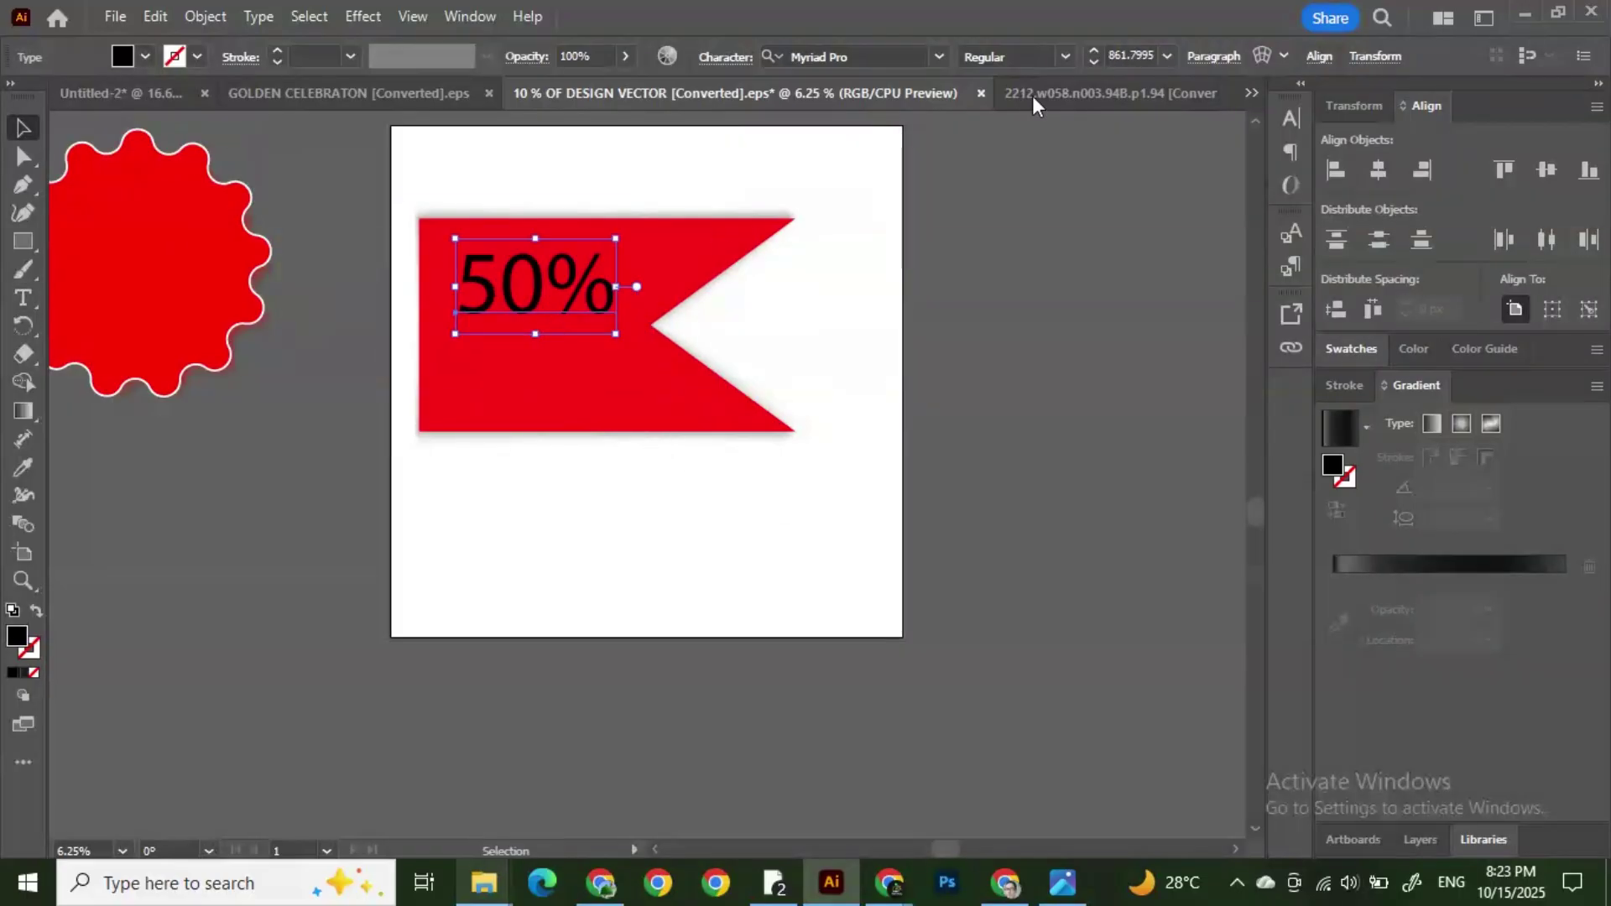
Step: Set the "50%" text in American Captain Regular, enlarge it to about 1288 pt and reposition it near the ribbon's upper-left corner
{"action": "left_click", "coordinate": [939, 56]}
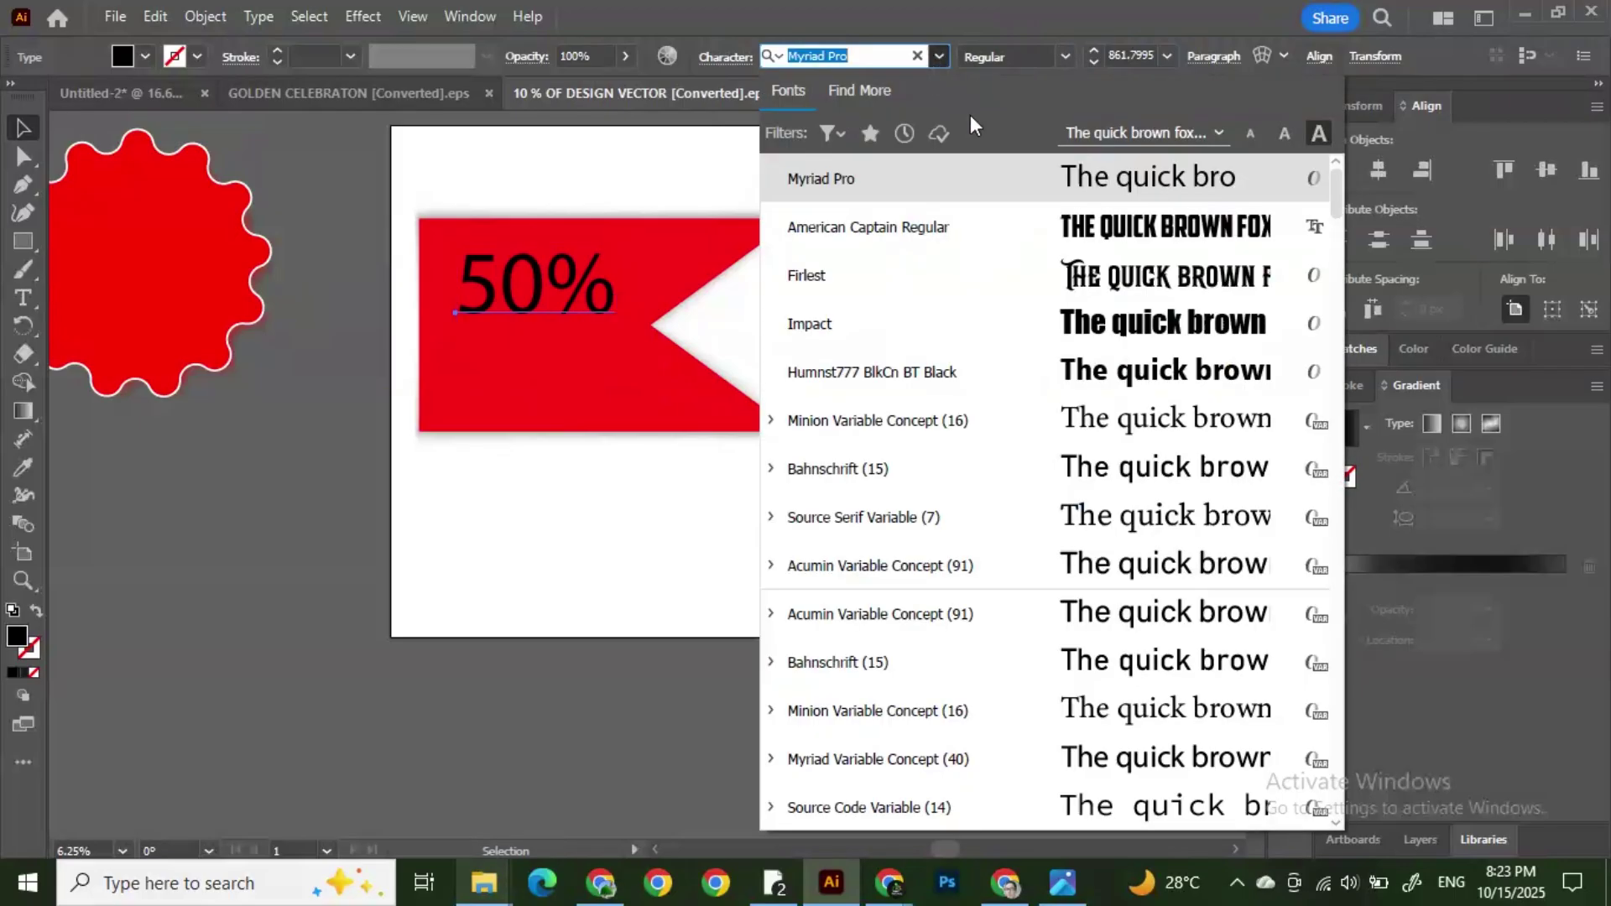
{"action": "left_click", "coordinate": [1055, 227]}
{"action": "left_click_drag", "start_coordinate": [595, 344], "coordinate": [659, 391]}
{"action": "left_click_drag", "start_coordinate": [554, 311], "coordinate": [535, 296]}
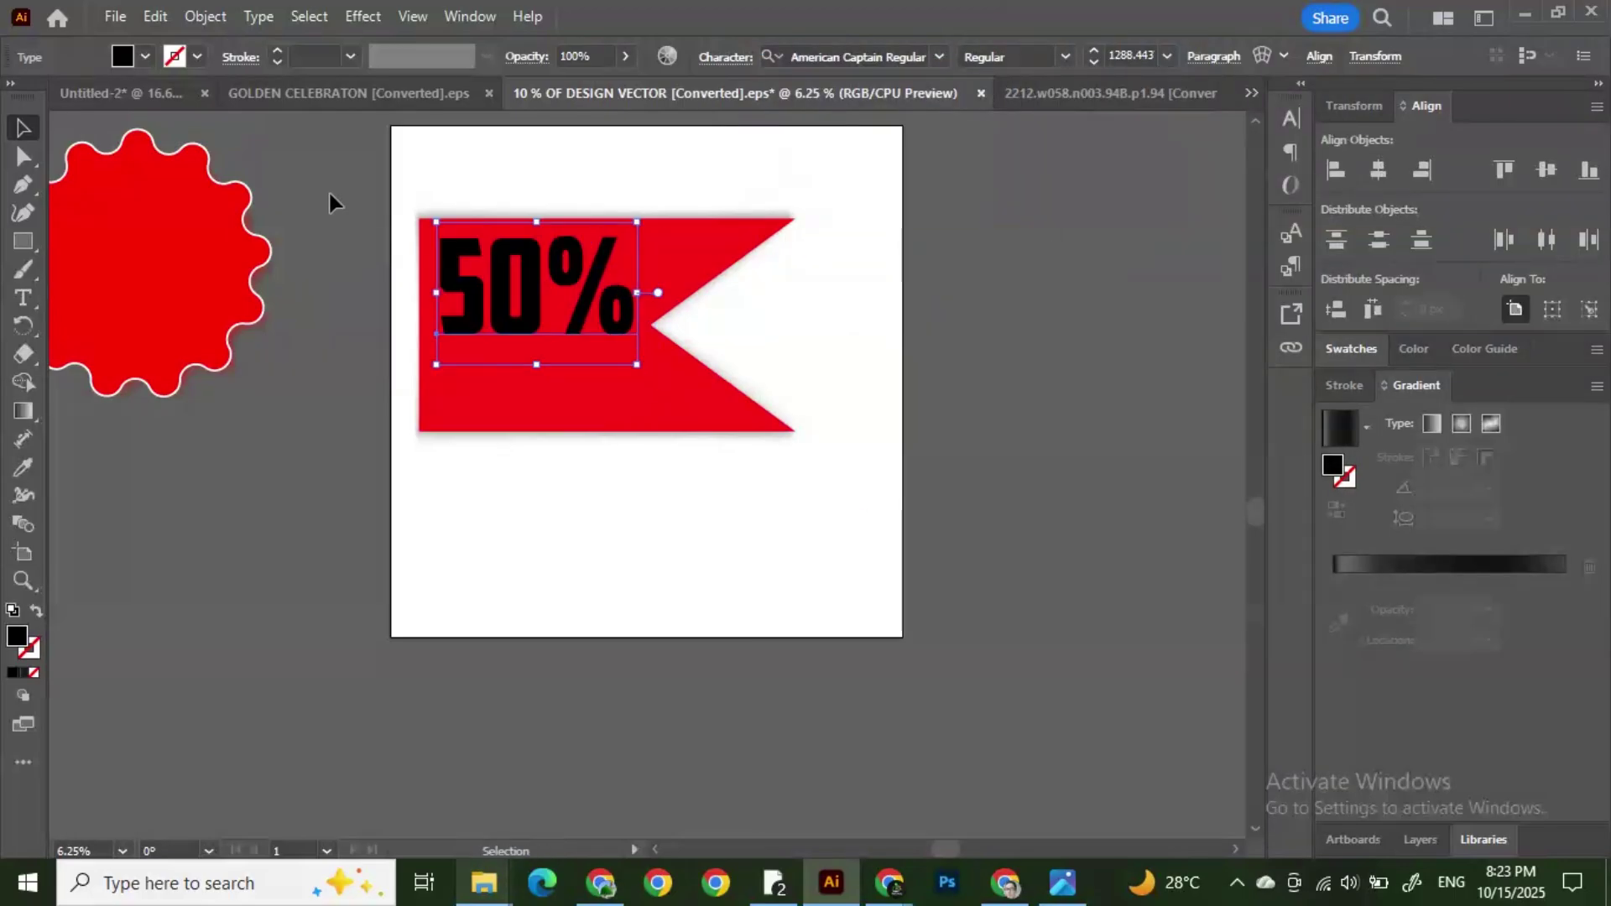
Step: Fill the "50%" text with white
{"action": "left_click", "coordinate": [124, 61]}
{"action": "left_click", "coordinate": [49, 95]}
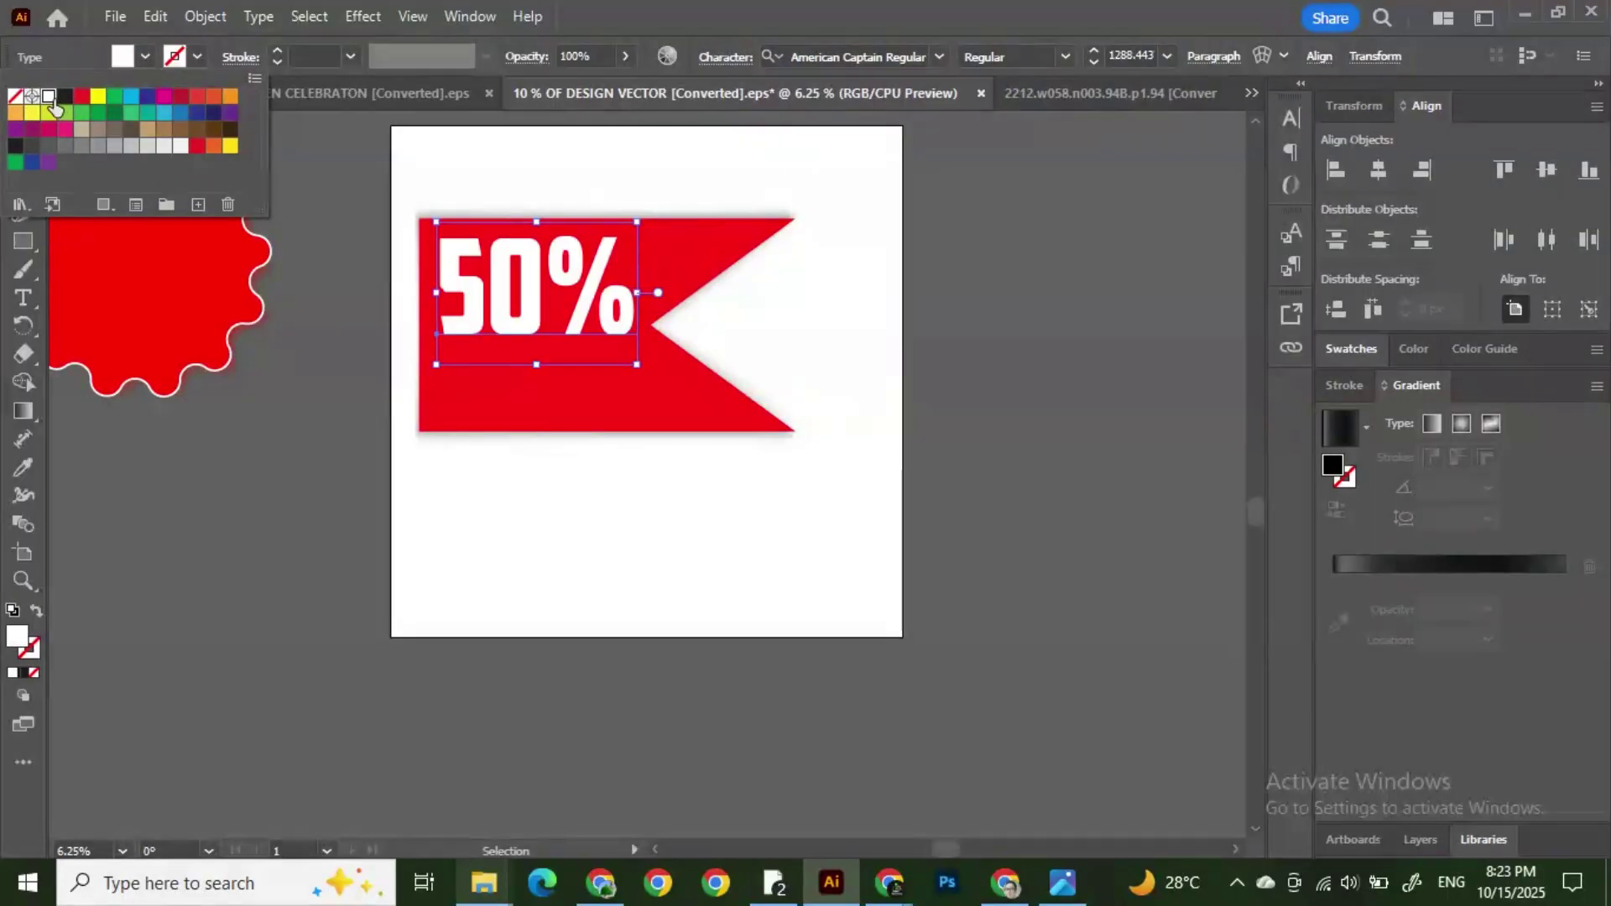
{"action": "left_click", "coordinate": [1004, 382]}
{"action": "left_click", "coordinate": [534, 316]}
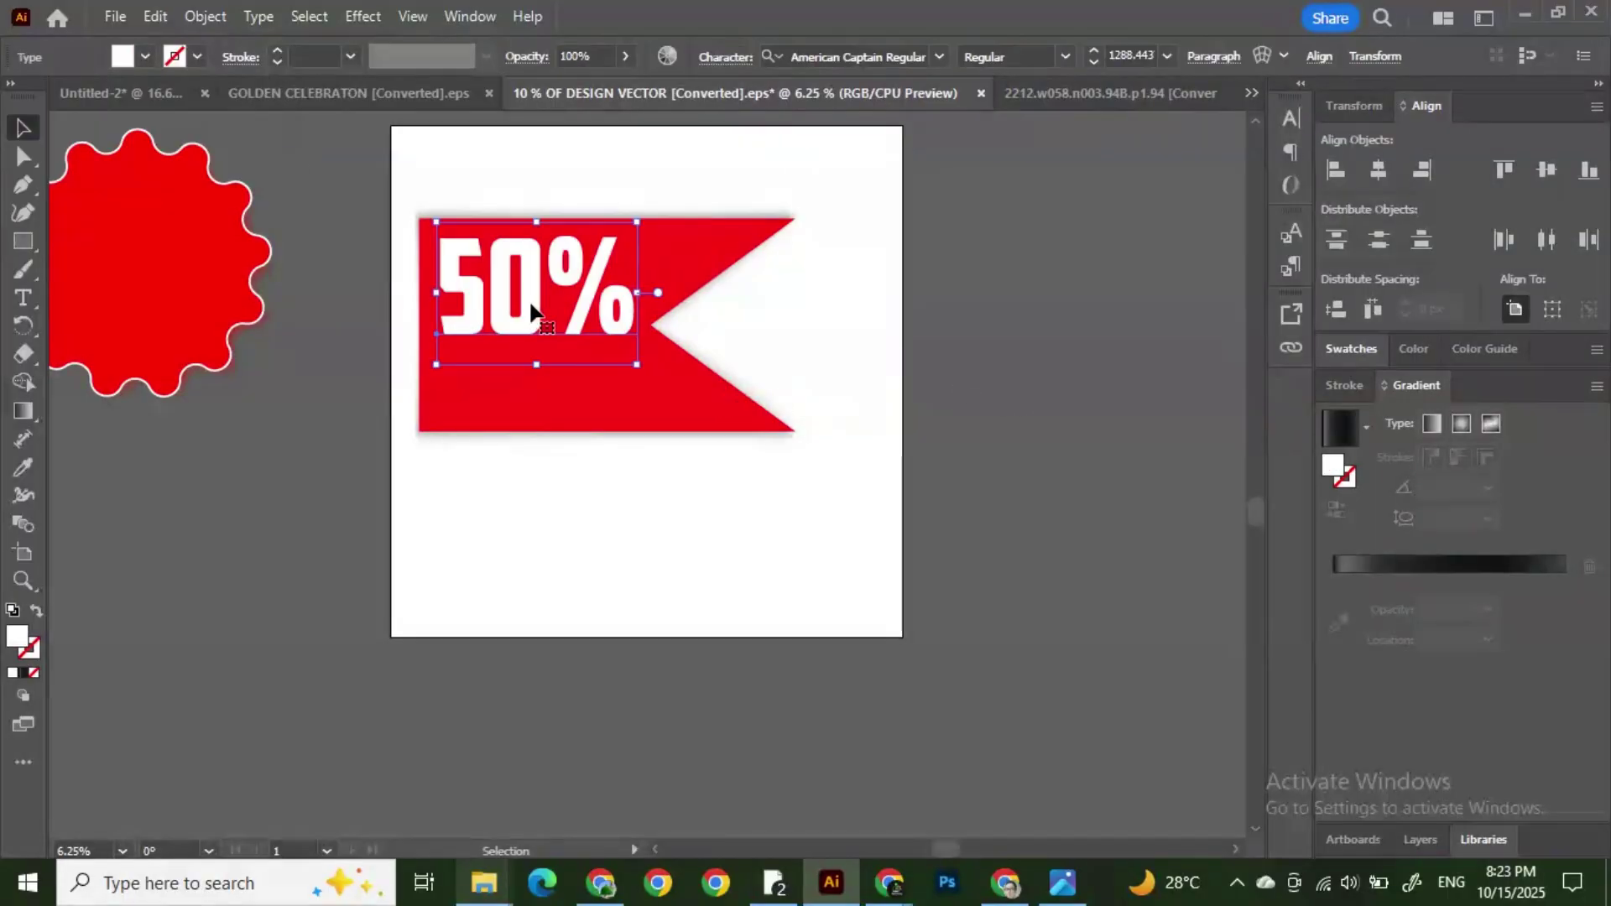
{"action": "left_click", "coordinate": [980, 385]}
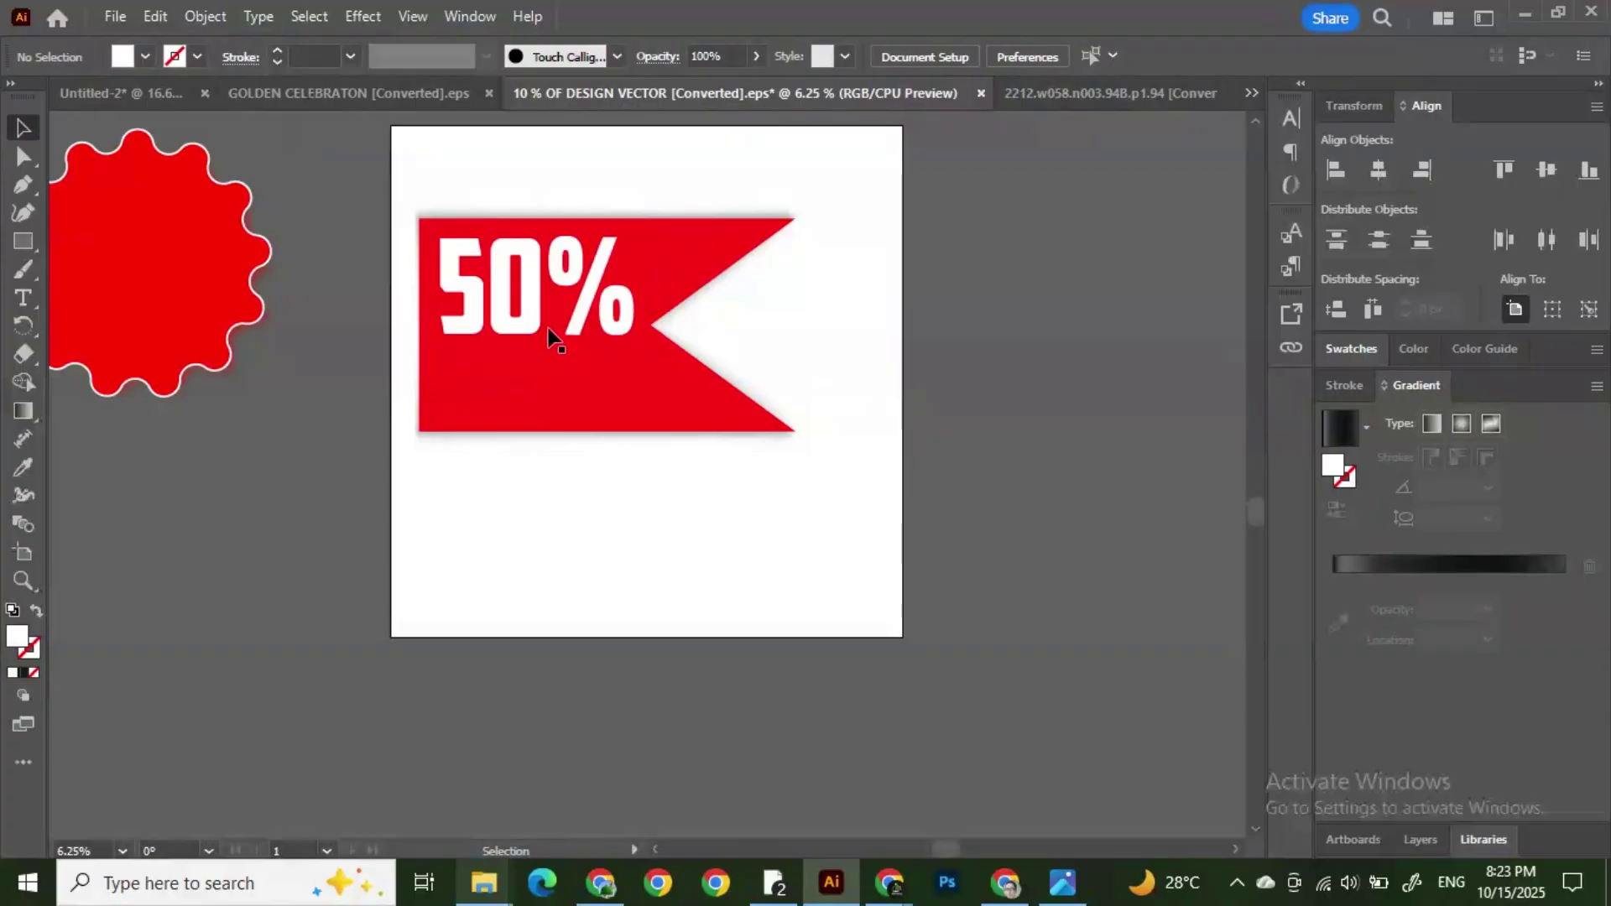
Step: Add the text "OFF" to the red ribbon, enlarge it to about 849 pt and place it directly beneath "50%"
{"action": "key", "text": "t"}
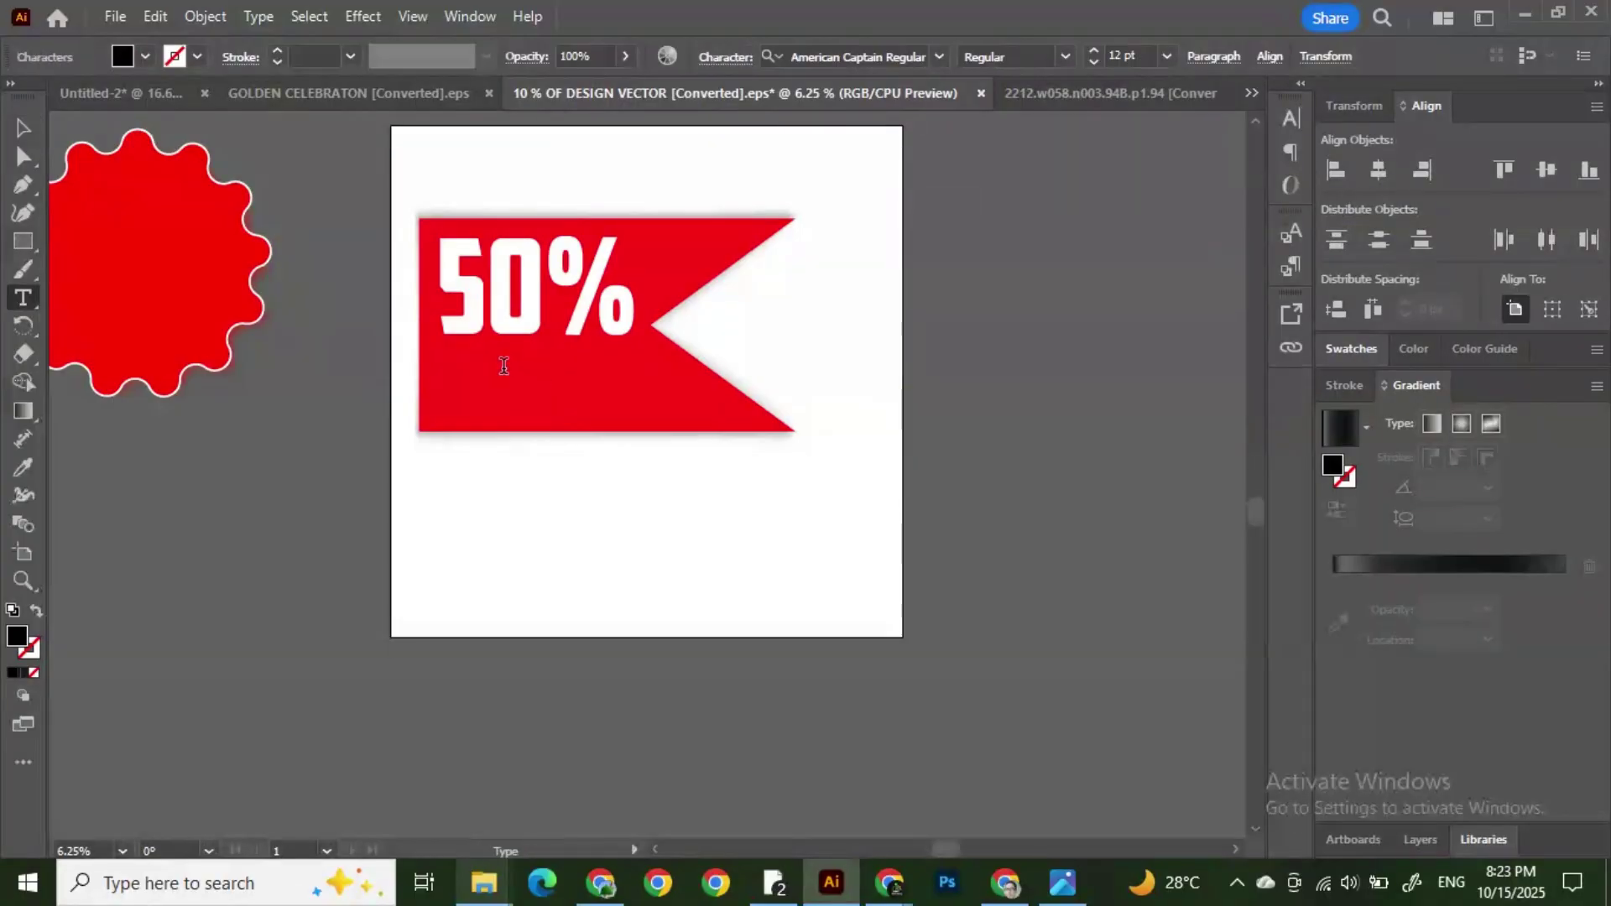
{"action": "left_click", "coordinate": [22, 127]}
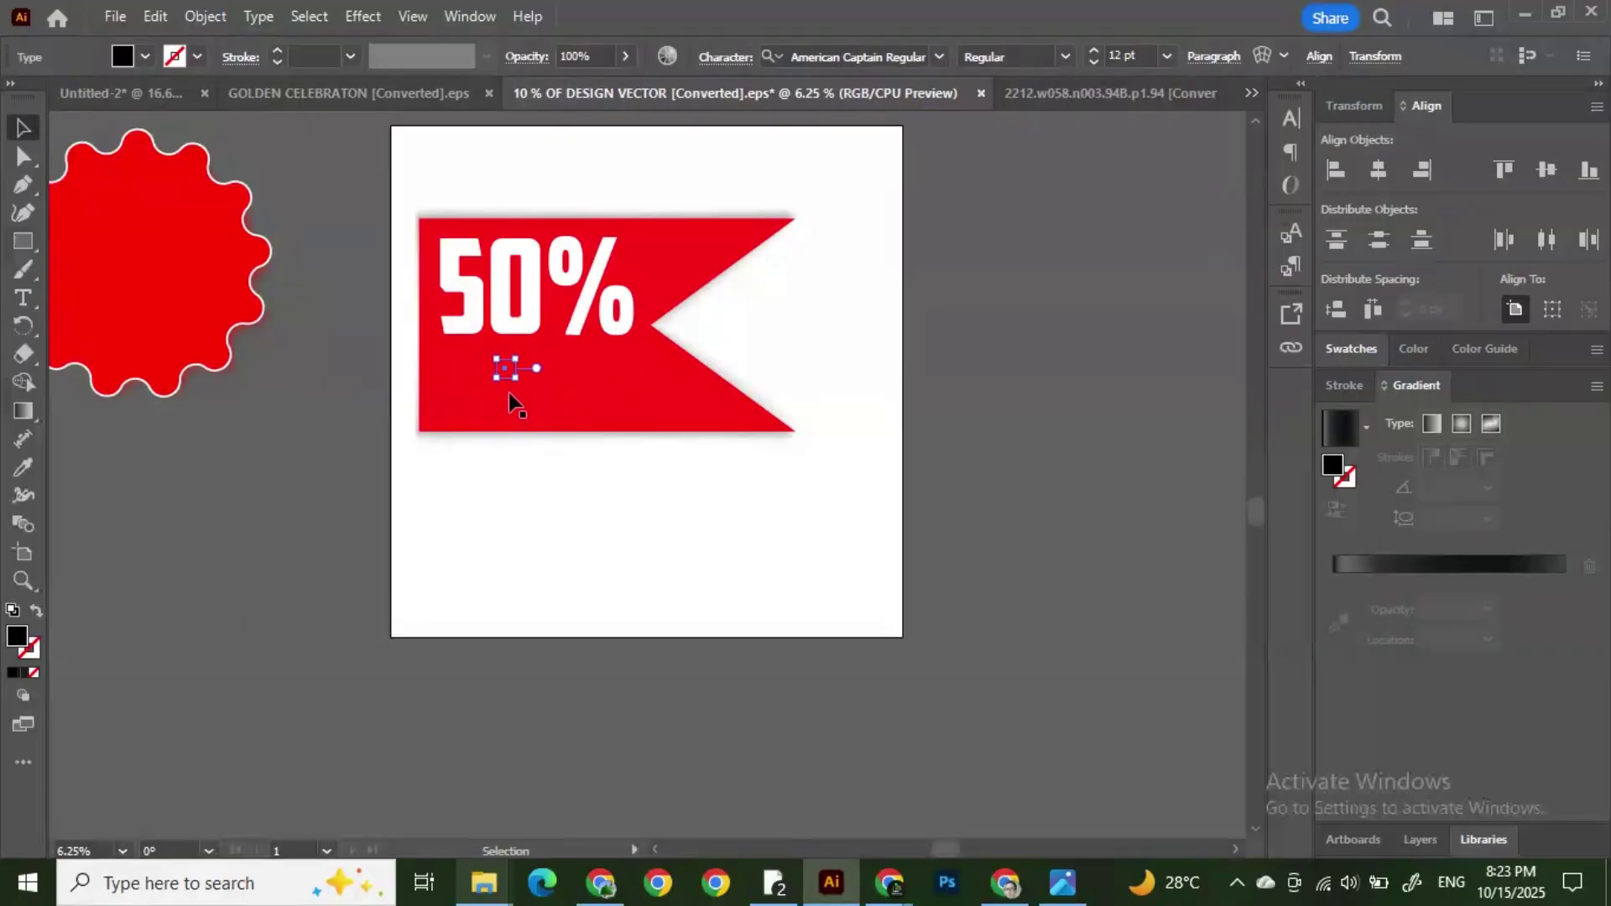
{"action": "left_click", "coordinate": [509, 372]}
{"action": "left_click_drag", "start_coordinate": [696, 532], "coordinate": [594, 451]}
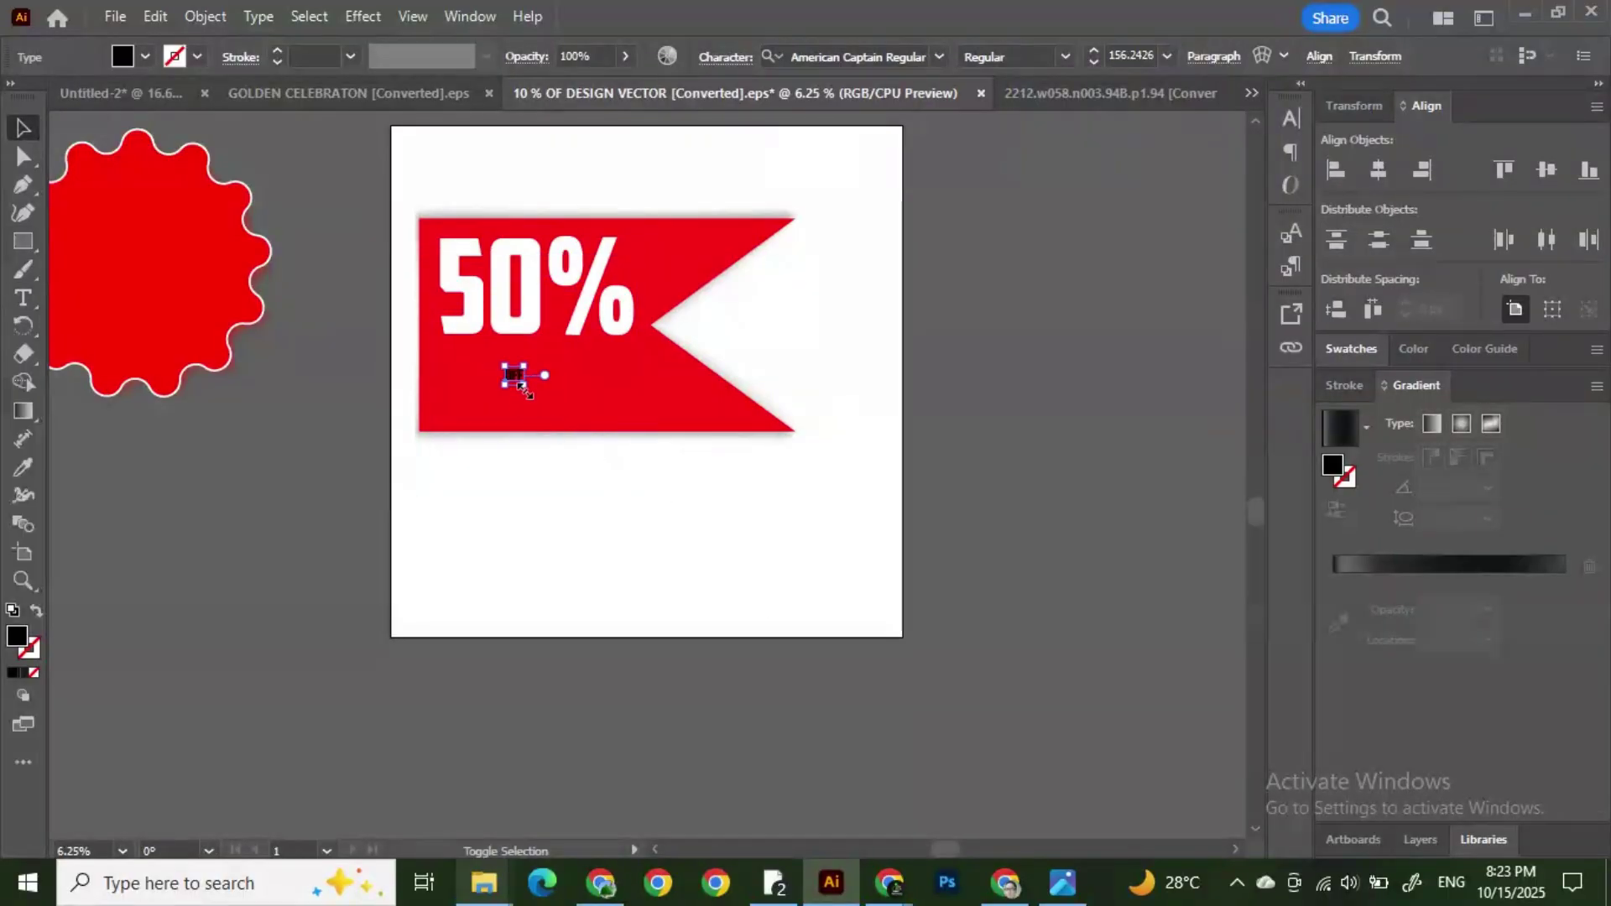
{"action": "left_click_drag", "start_coordinate": [525, 389], "coordinate": [493, 398]}
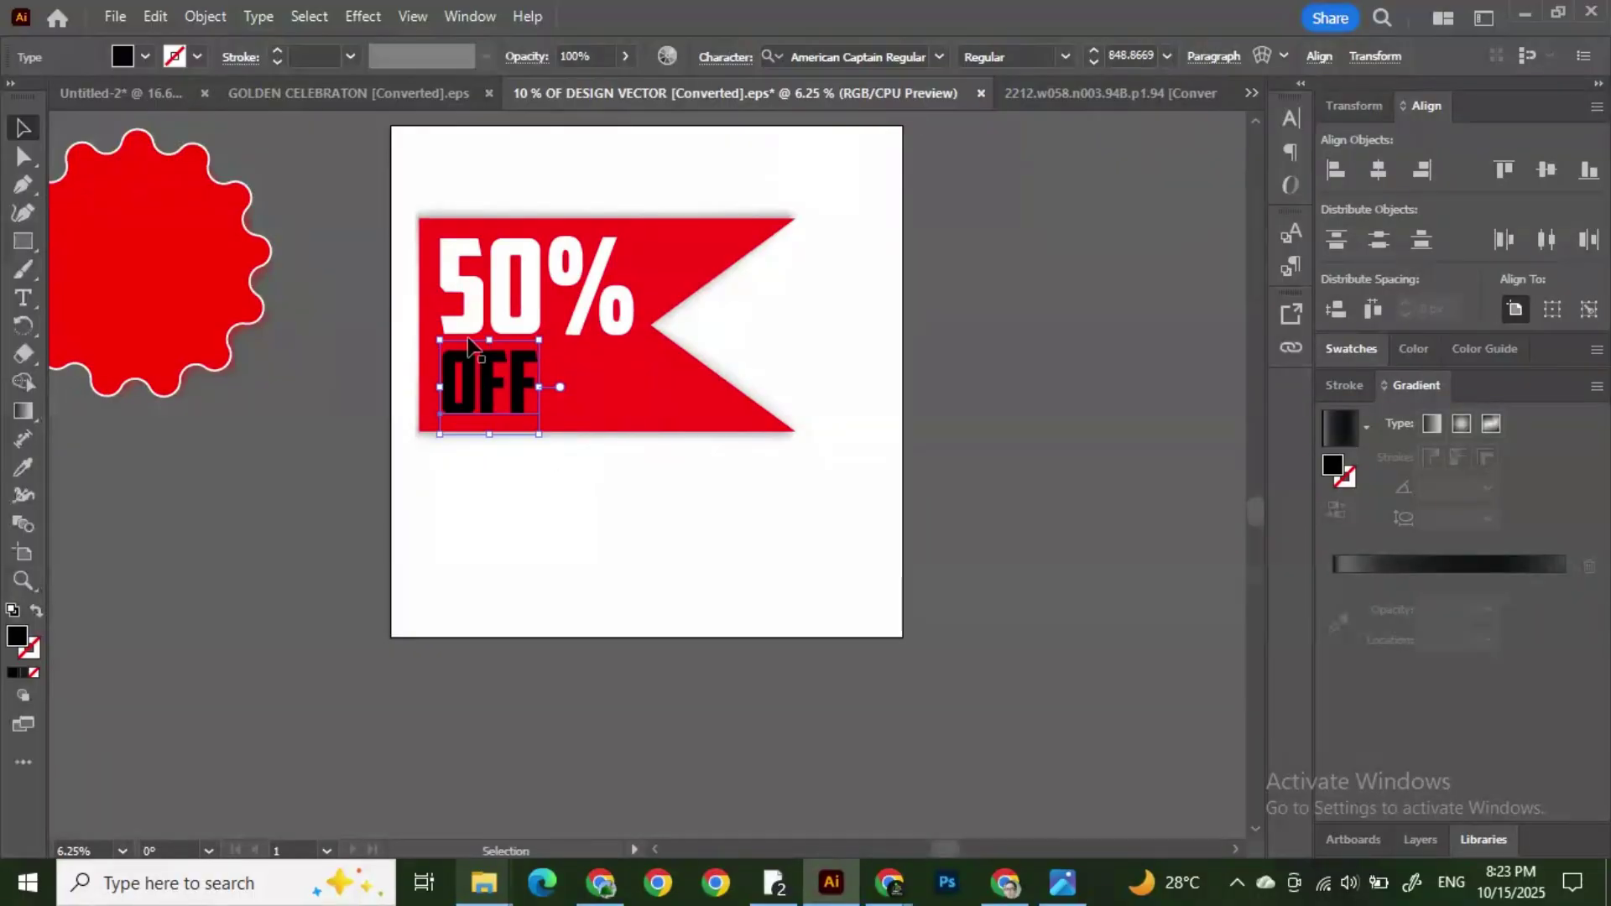
Step: Fill the ribbon's "OFF" text with white and nudge it slightly up towards "50%"
{"action": "left_click", "coordinate": [145, 57]}
{"action": "left_click", "coordinate": [48, 100]}
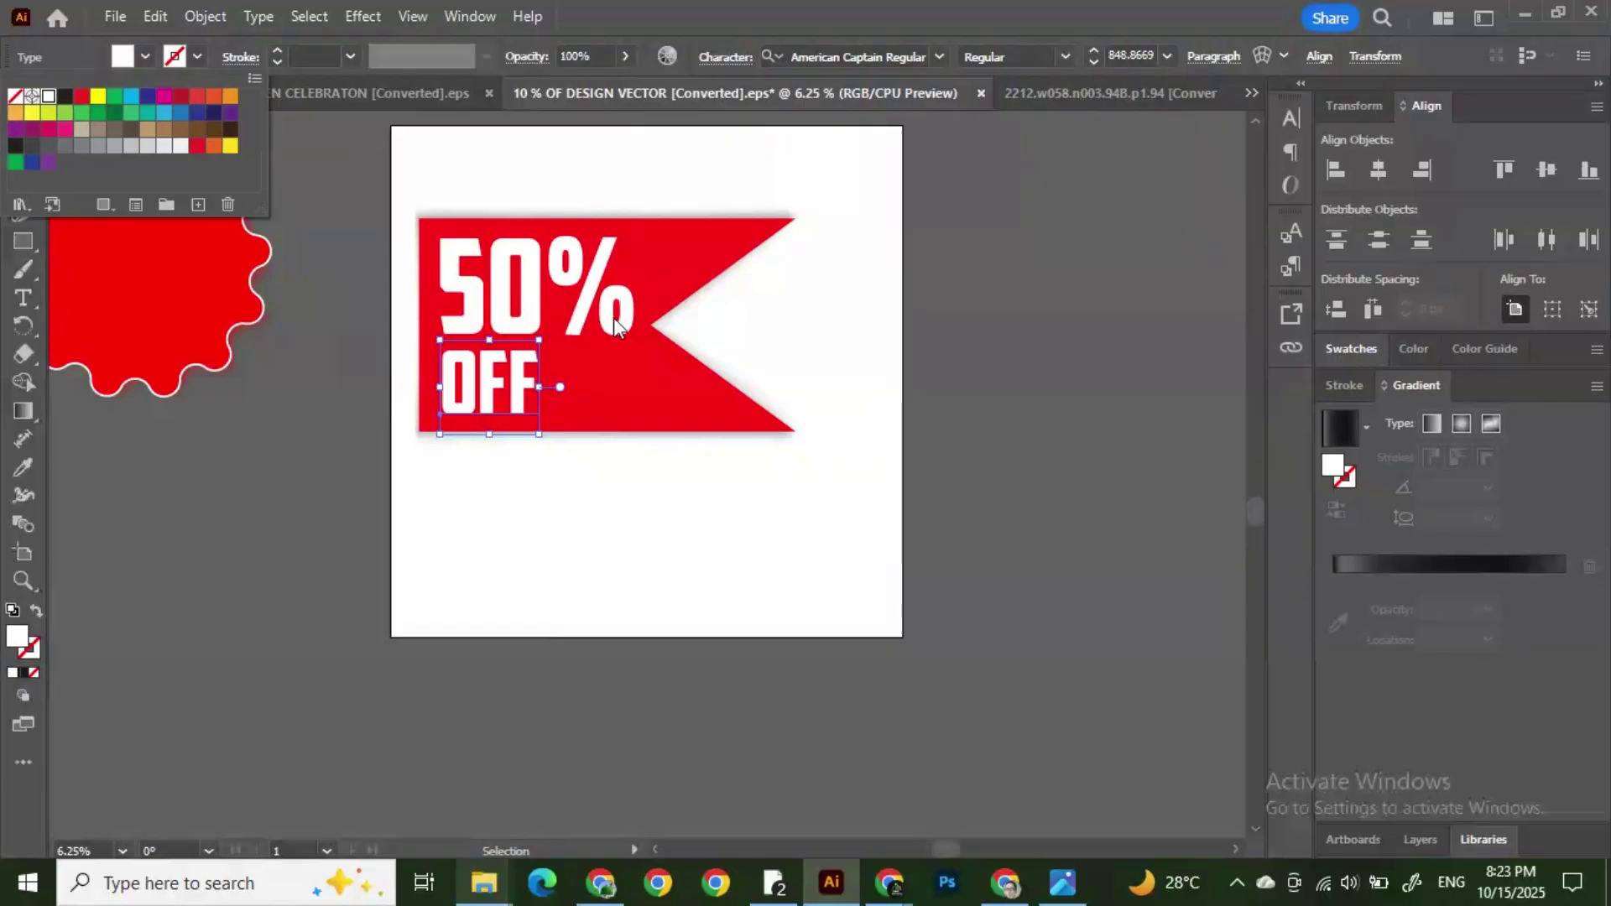
{"action": "left_click", "coordinate": [781, 370]}
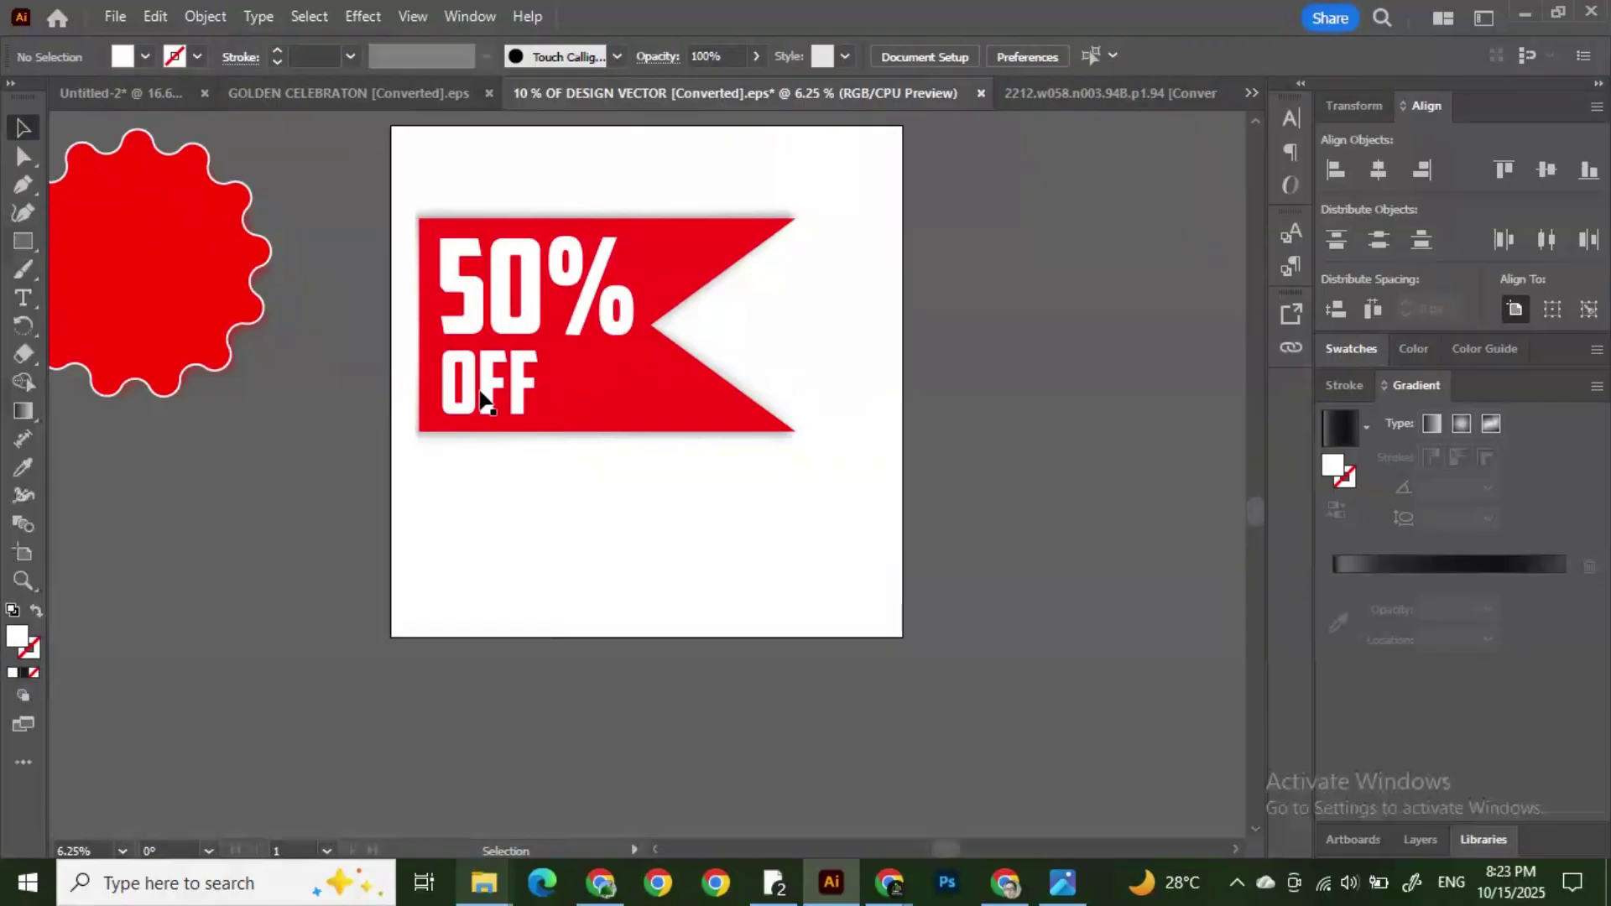
{"action": "left_click_drag", "start_coordinate": [484, 401], "coordinate": [486, 396]}
{"action": "left_click", "coordinate": [780, 362]}
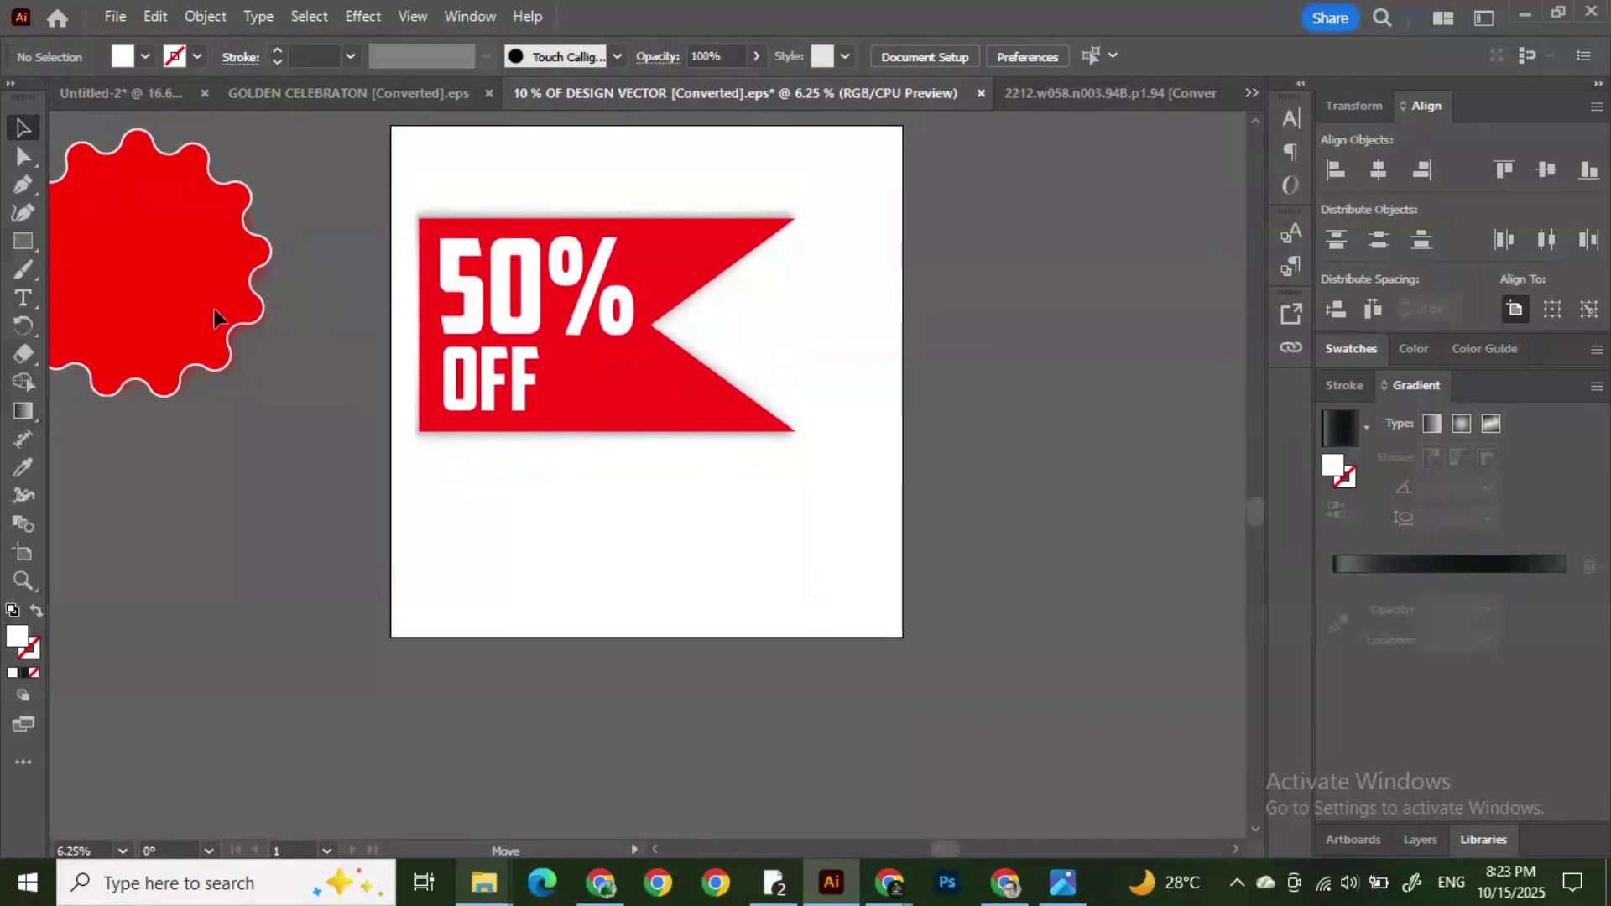
Step: Move the red scalloped badge onto the artboard below the ribbon and shrink it to about 1360 px wide
{"action": "left_click_drag", "start_coordinate": [214, 309], "coordinate": [1041, 550]}
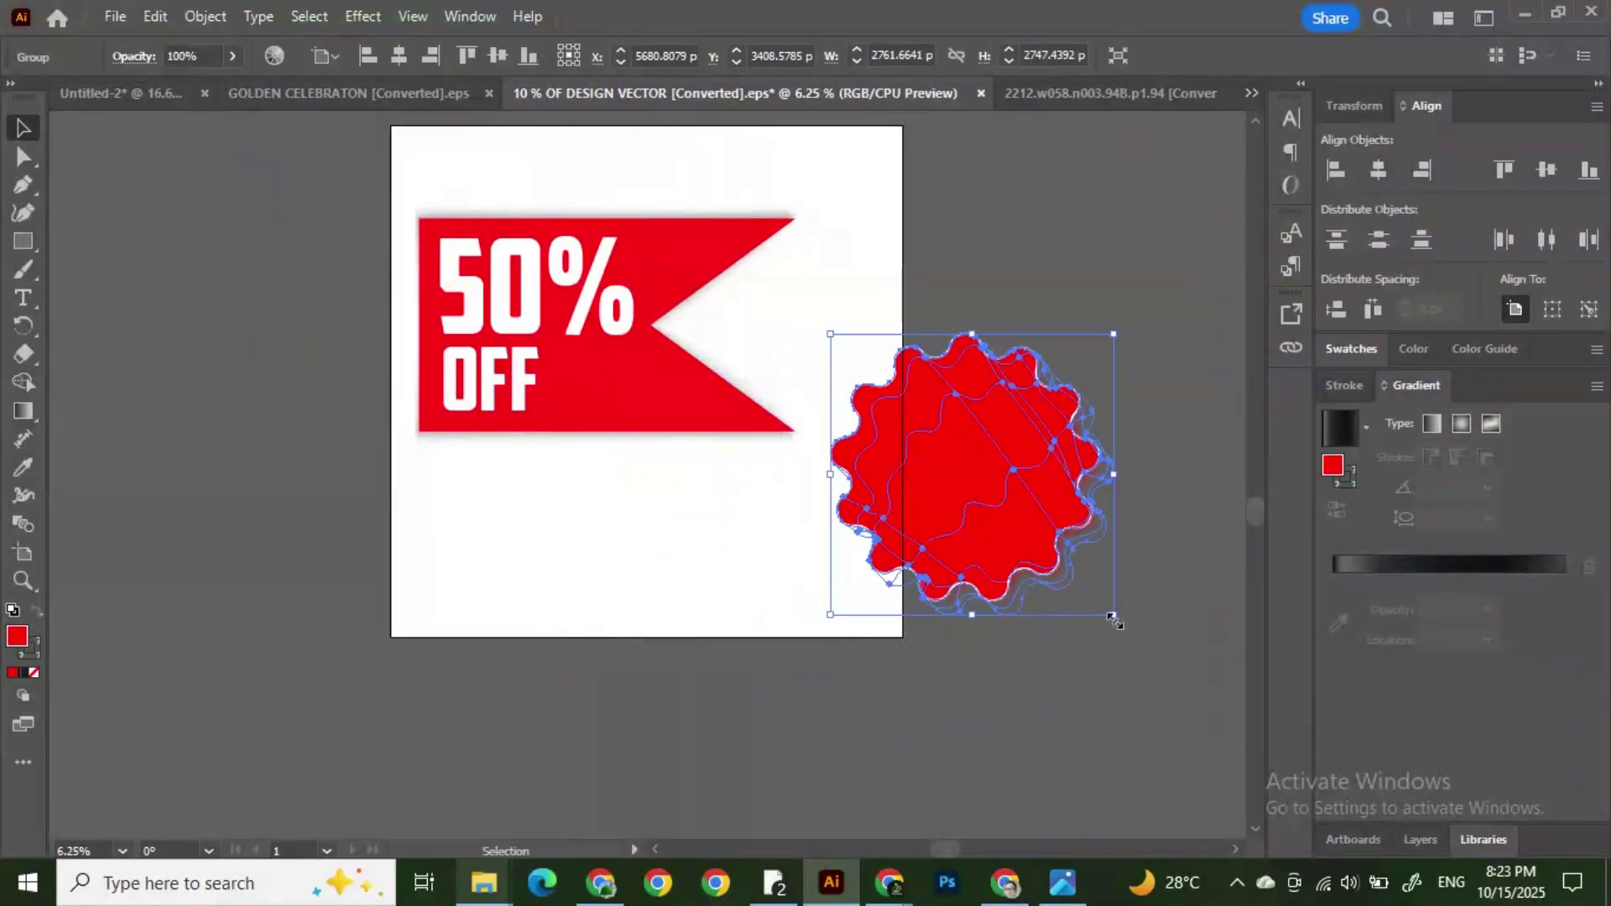
{"action": "left_click_drag", "start_coordinate": [1114, 621], "coordinate": [1047, 547]}
{"action": "left_click_drag", "start_coordinate": [920, 477], "coordinate": [657, 549]}
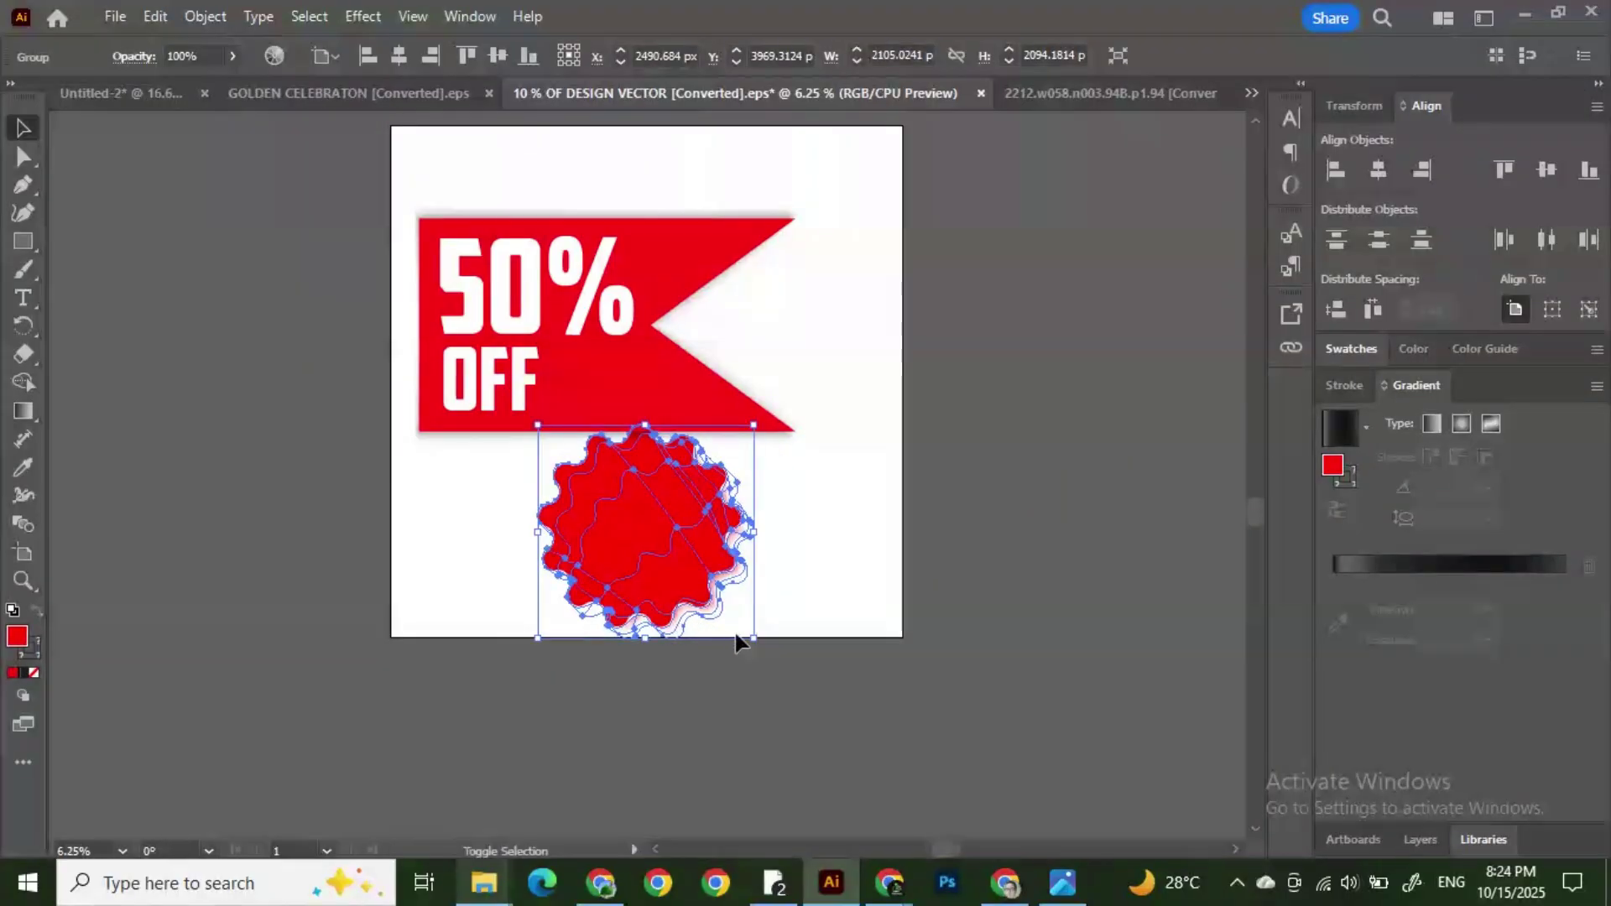
{"action": "left_click_drag", "start_coordinate": [735, 636], "coordinate": [676, 571]}
{"action": "left_click_drag", "start_coordinate": [622, 508], "coordinate": [663, 540]}
{"action": "left_click", "coordinate": [938, 480]}
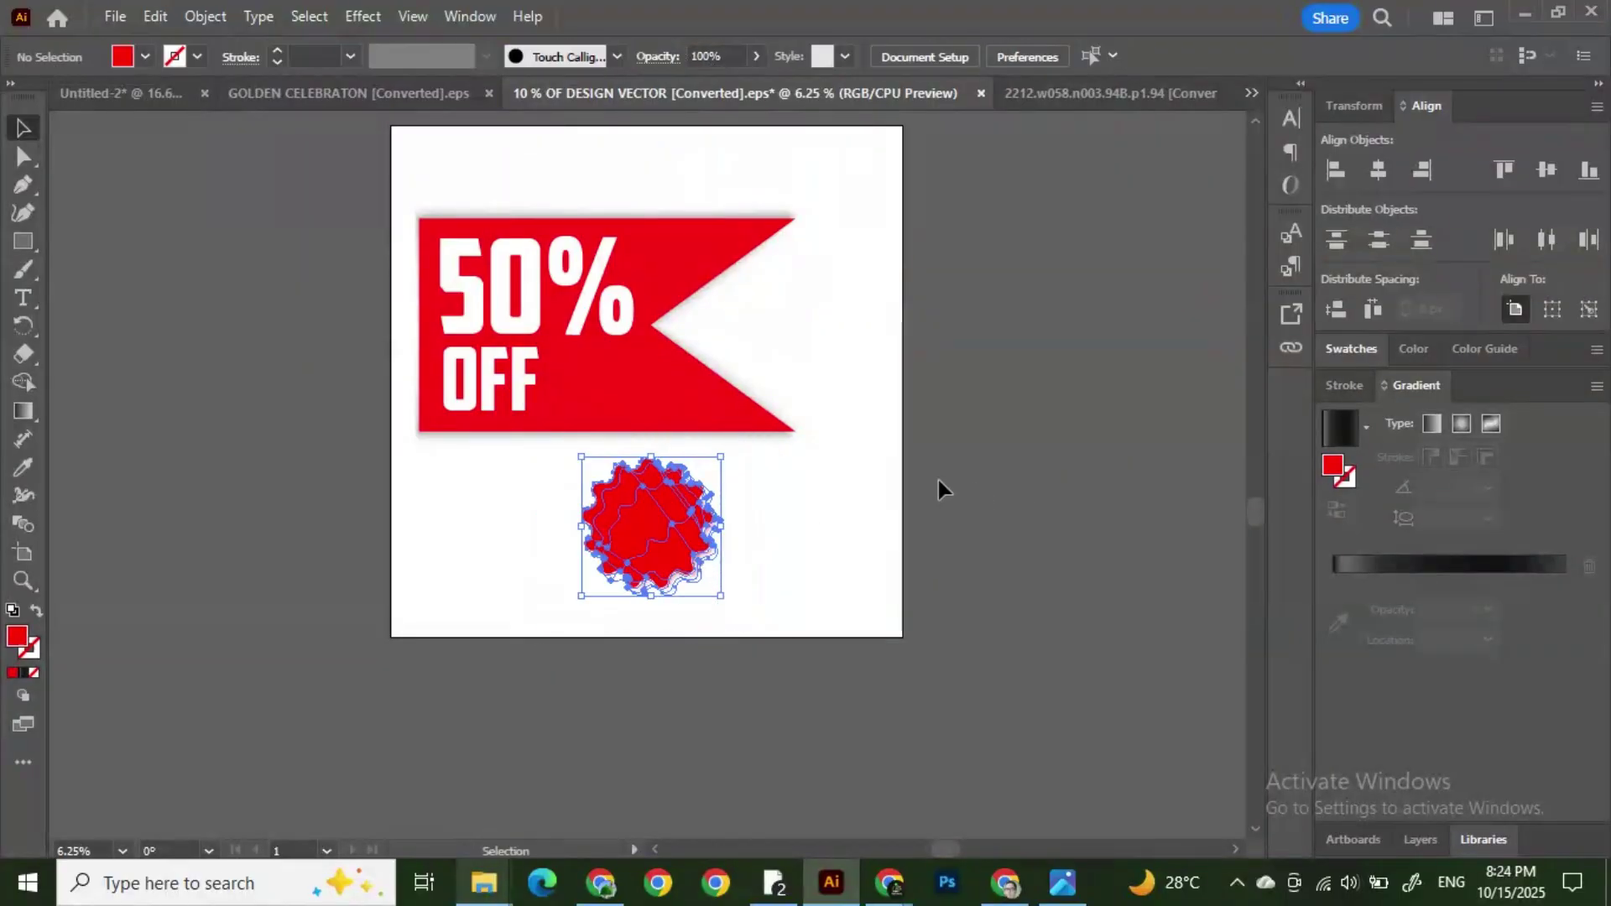
Step: Copy the ribbon's "50%" text, reduce the copy to about 409 pt and place it on the scalloped badge
{"action": "left_click", "coordinate": [497, 321]}
{"action": "left_click_drag", "start_coordinate": [498, 322], "coordinate": [616, 550]}
{"action": "left_click_drag", "start_coordinate": [752, 595], "coordinate": [648, 517]}
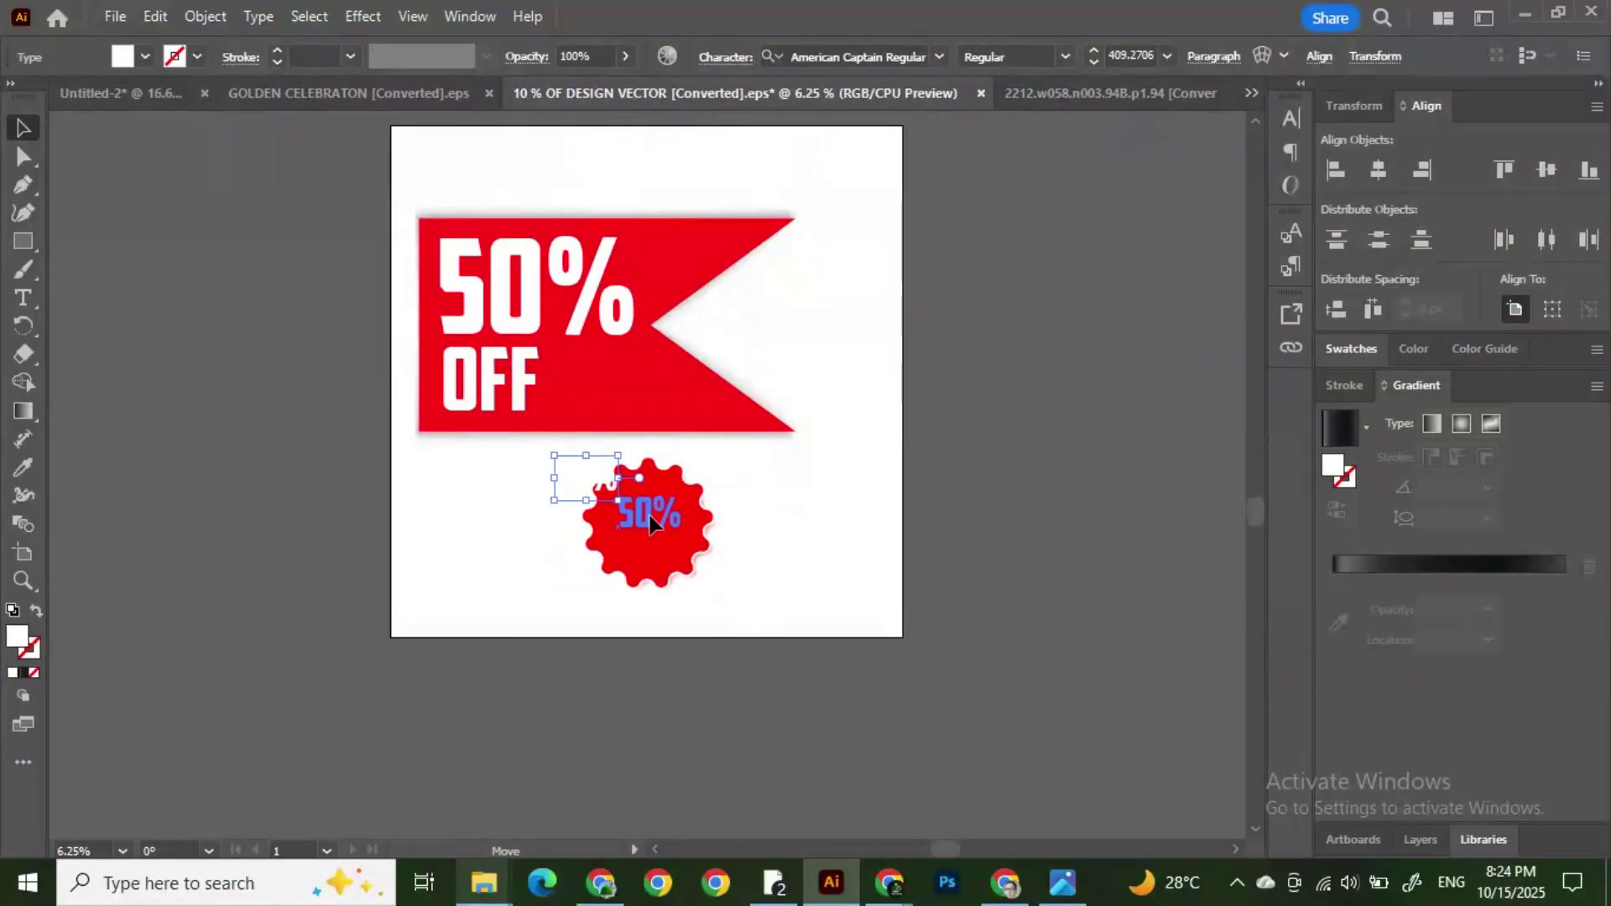
Step: Copy the ribbon's "OFF" text, reduce the copy to about 374 pt and place it under "50%" on the badge
{"action": "left_click", "coordinate": [782, 501]}
{"action": "left_click_drag", "start_coordinate": [520, 386], "coordinate": [648, 589]}
{"action": "left_click_drag", "start_coordinate": [631, 569], "coordinate": [666, 540]}
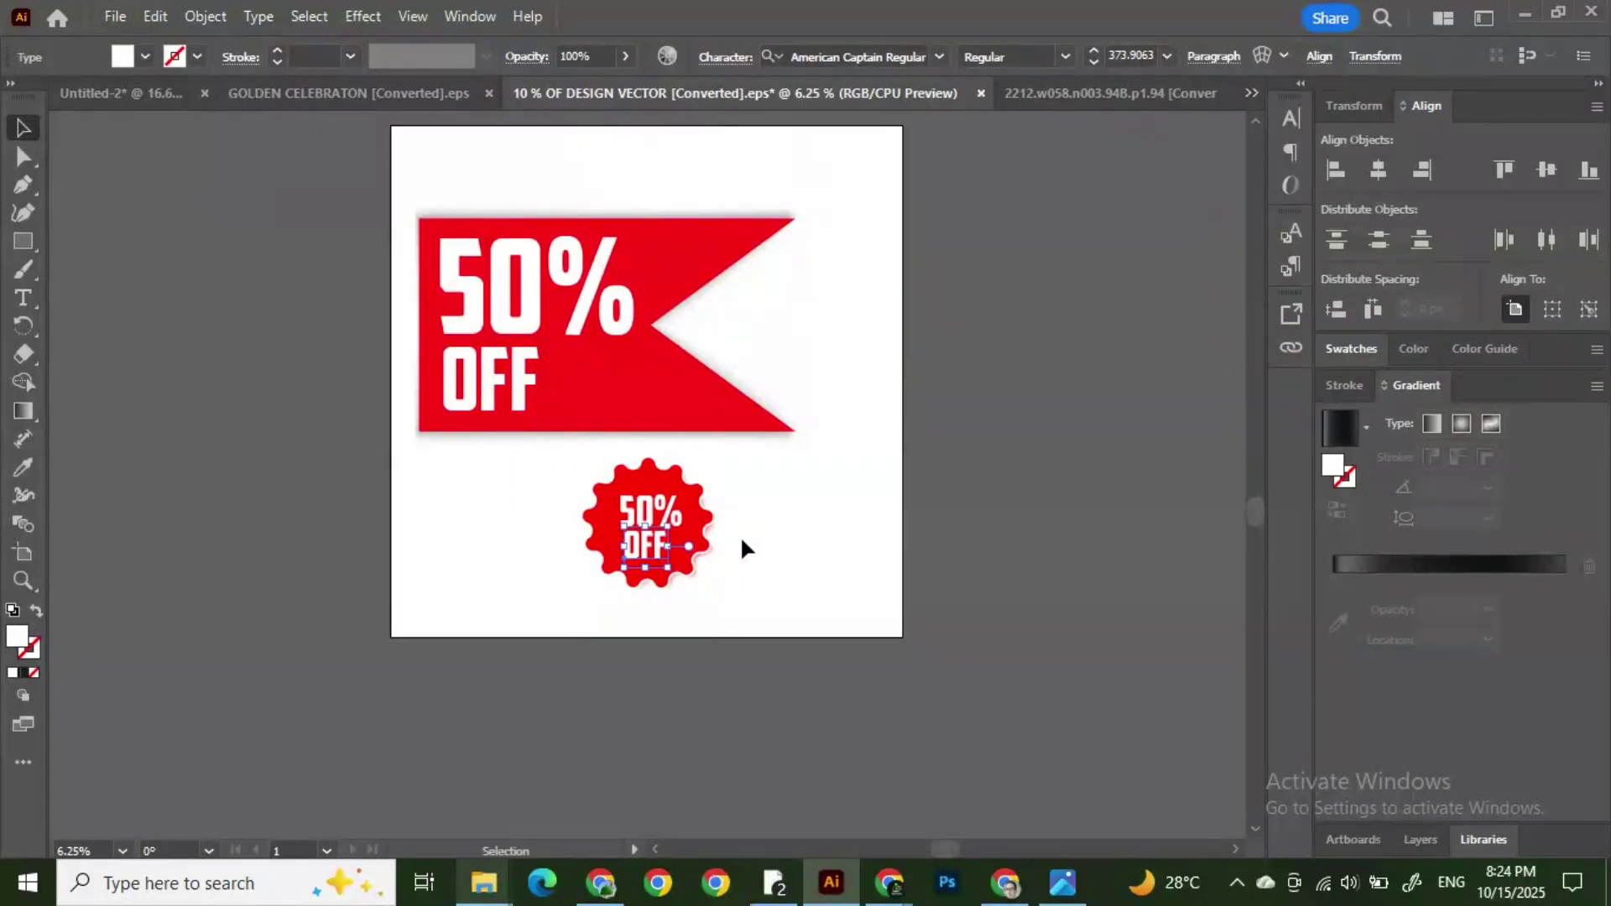
{"action": "left_click", "coordinate": [741, 542]}
Step: Align the scalloped badge and its "50%" and "OFF" texts on a common vertical centre line
{"action": "key", "text": "ctrl+a"}
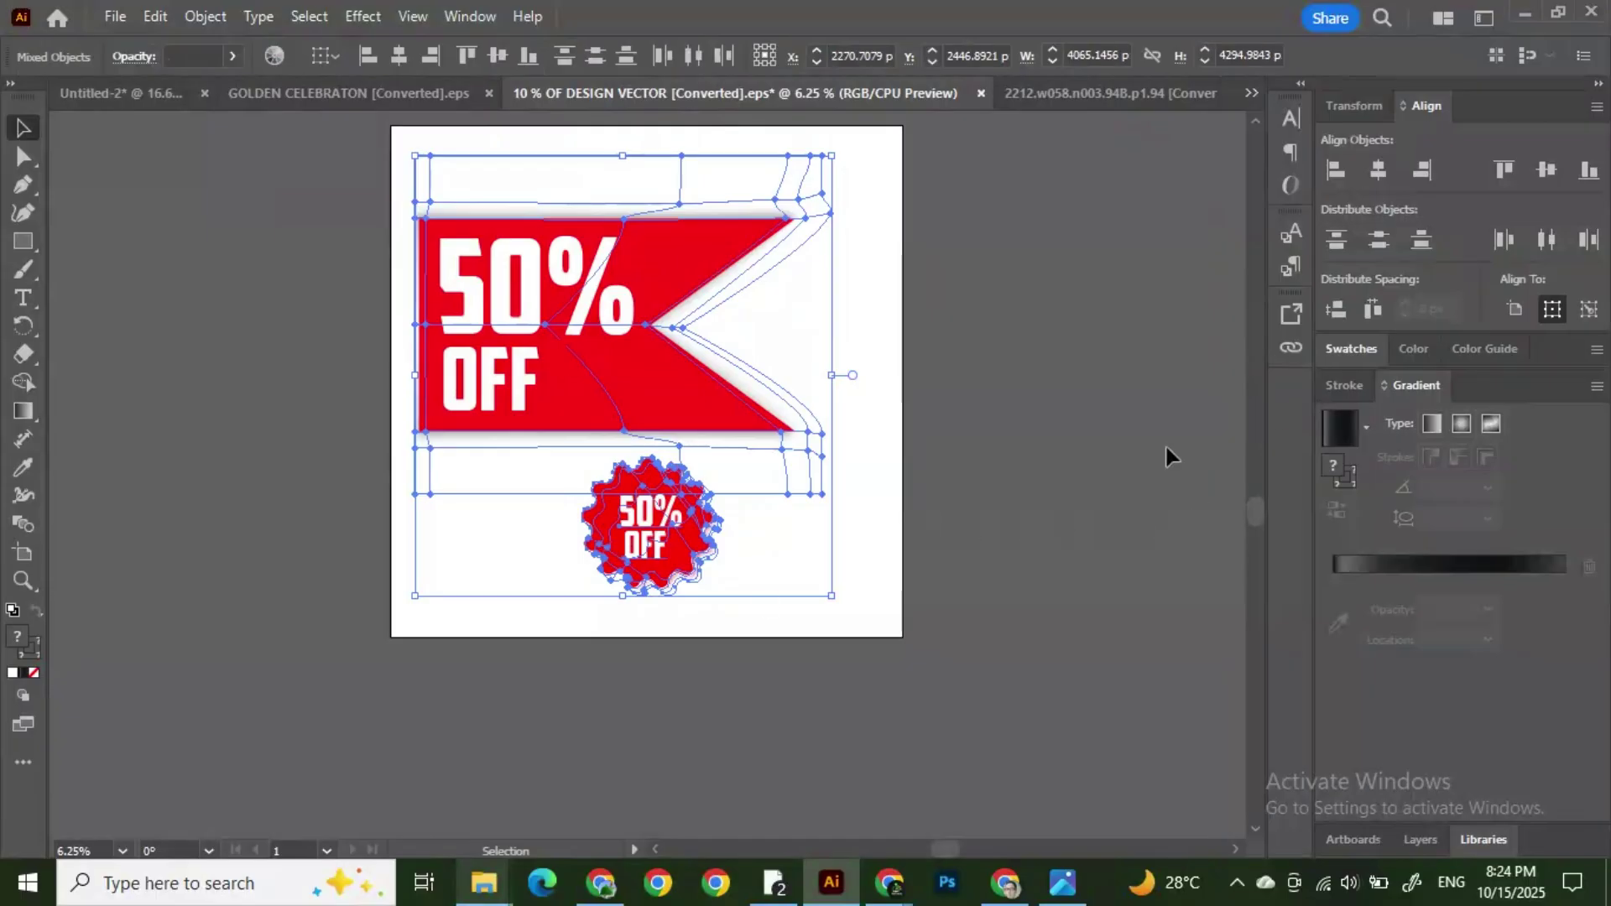
{"action": "left_click", "coordinate": [700, 637]}
{"action": "left_click_drag", "start_coordinate": [588, 471], "coordinate": [588, 508]}
{"action": "key", "text": "ctrl+z"}
{"action": "left_click", "coordinate": [1377, 171]}
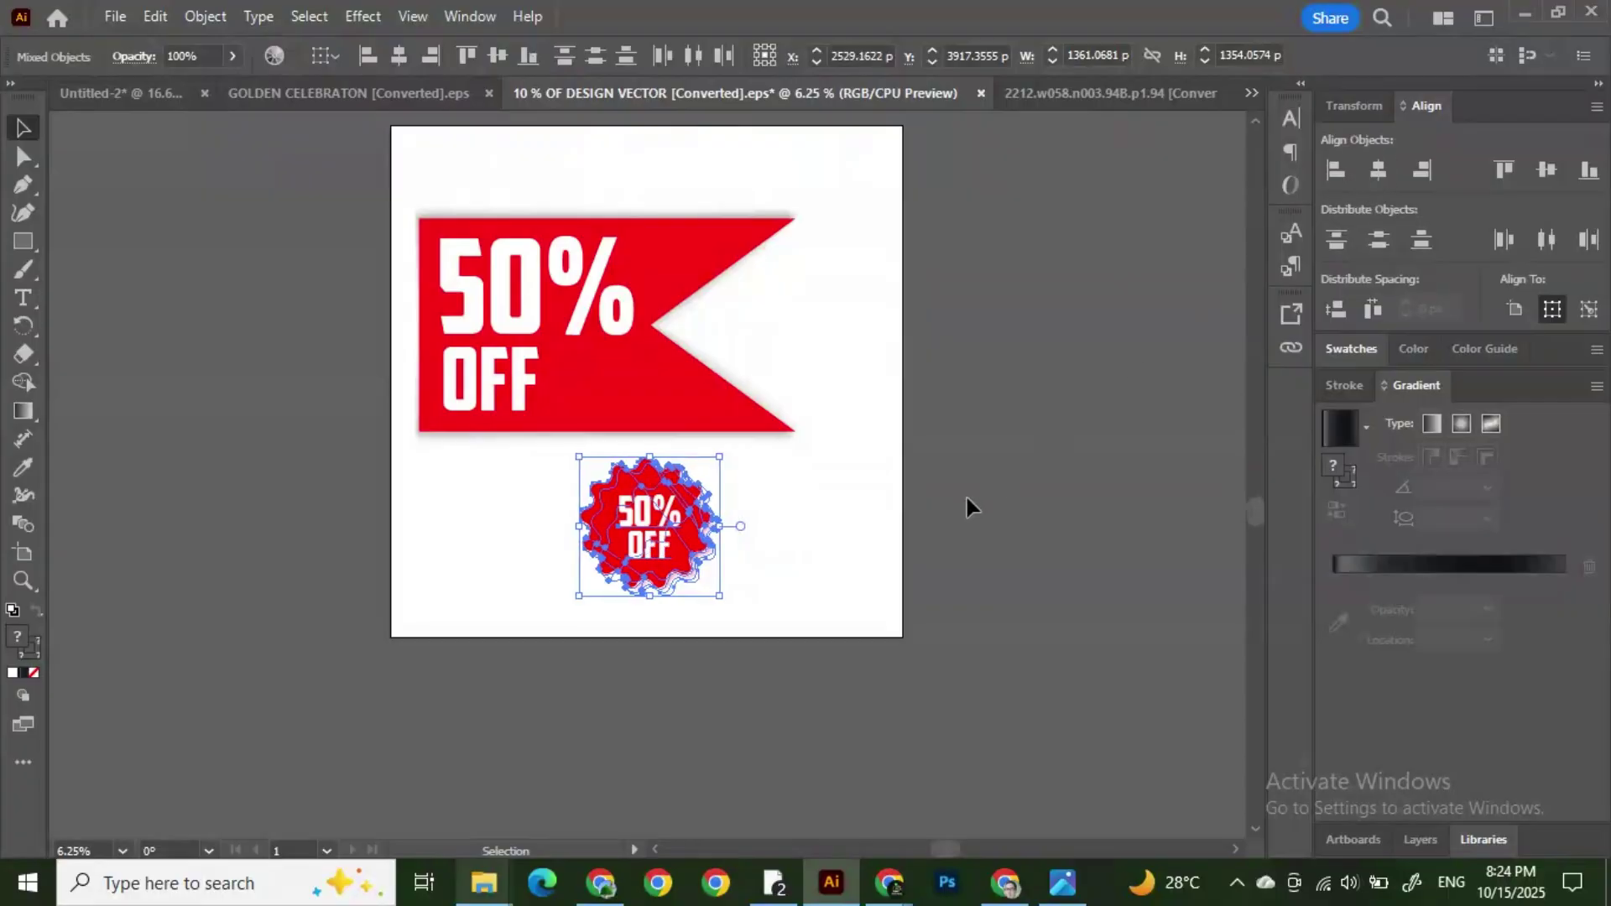
{"action": "left_click", "coordinate": [966, 497]}
{"action": "left_click_drag", "start_coordinate": [646, 550], "coordinate": [756, 590]}
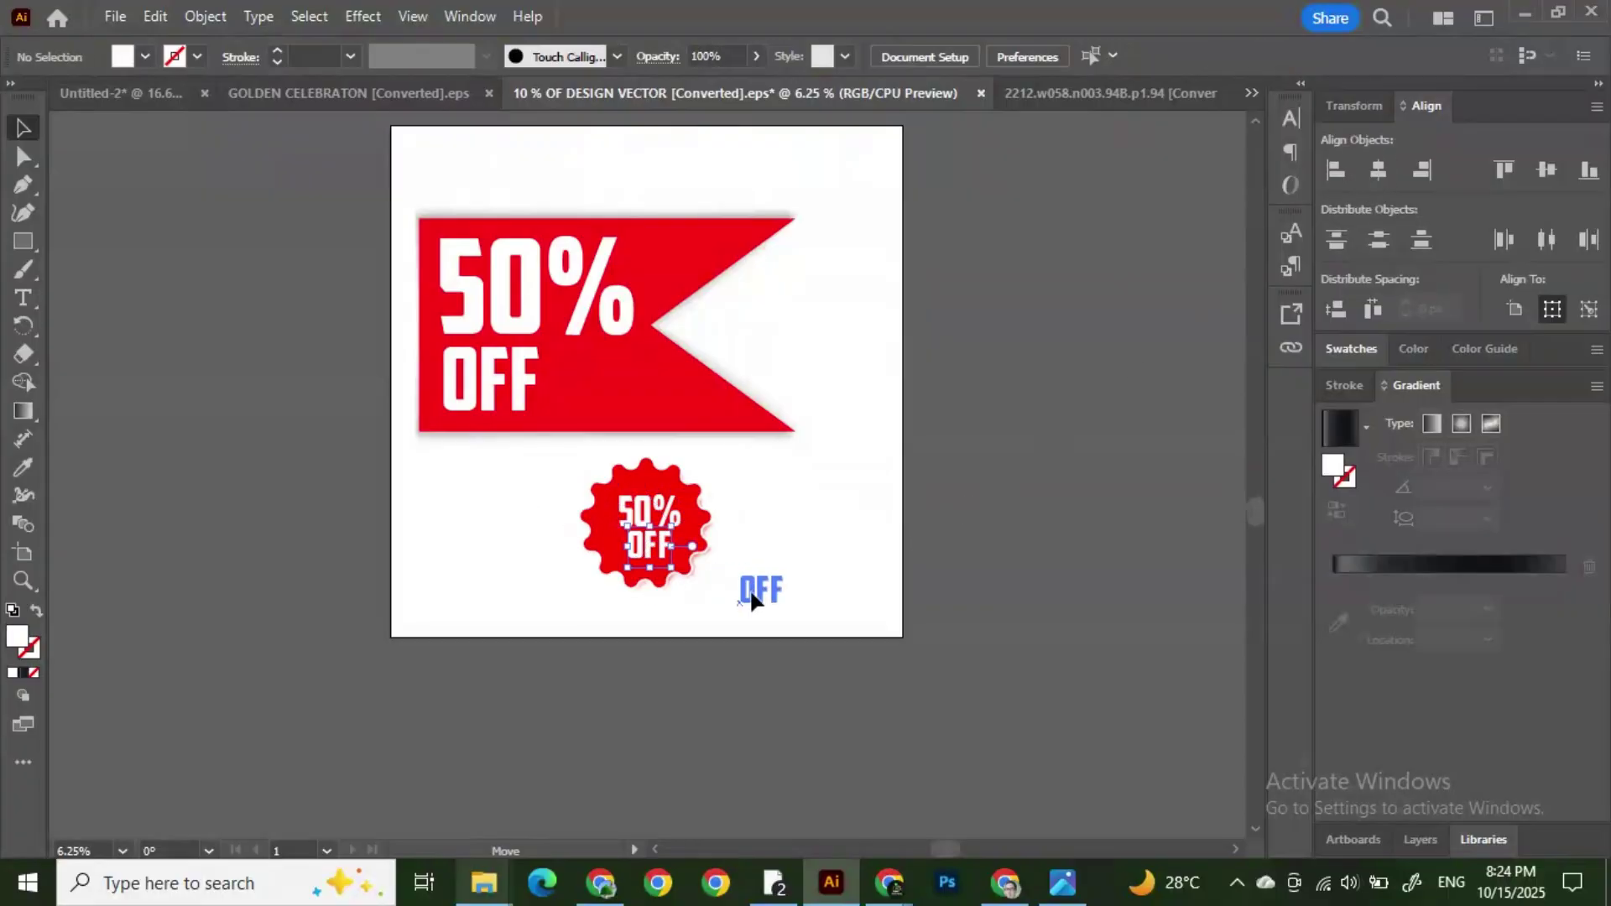
{"action": "key", "text": "ctrl+z"}
{"action": "left_click", "coordinate": [990, 537]}
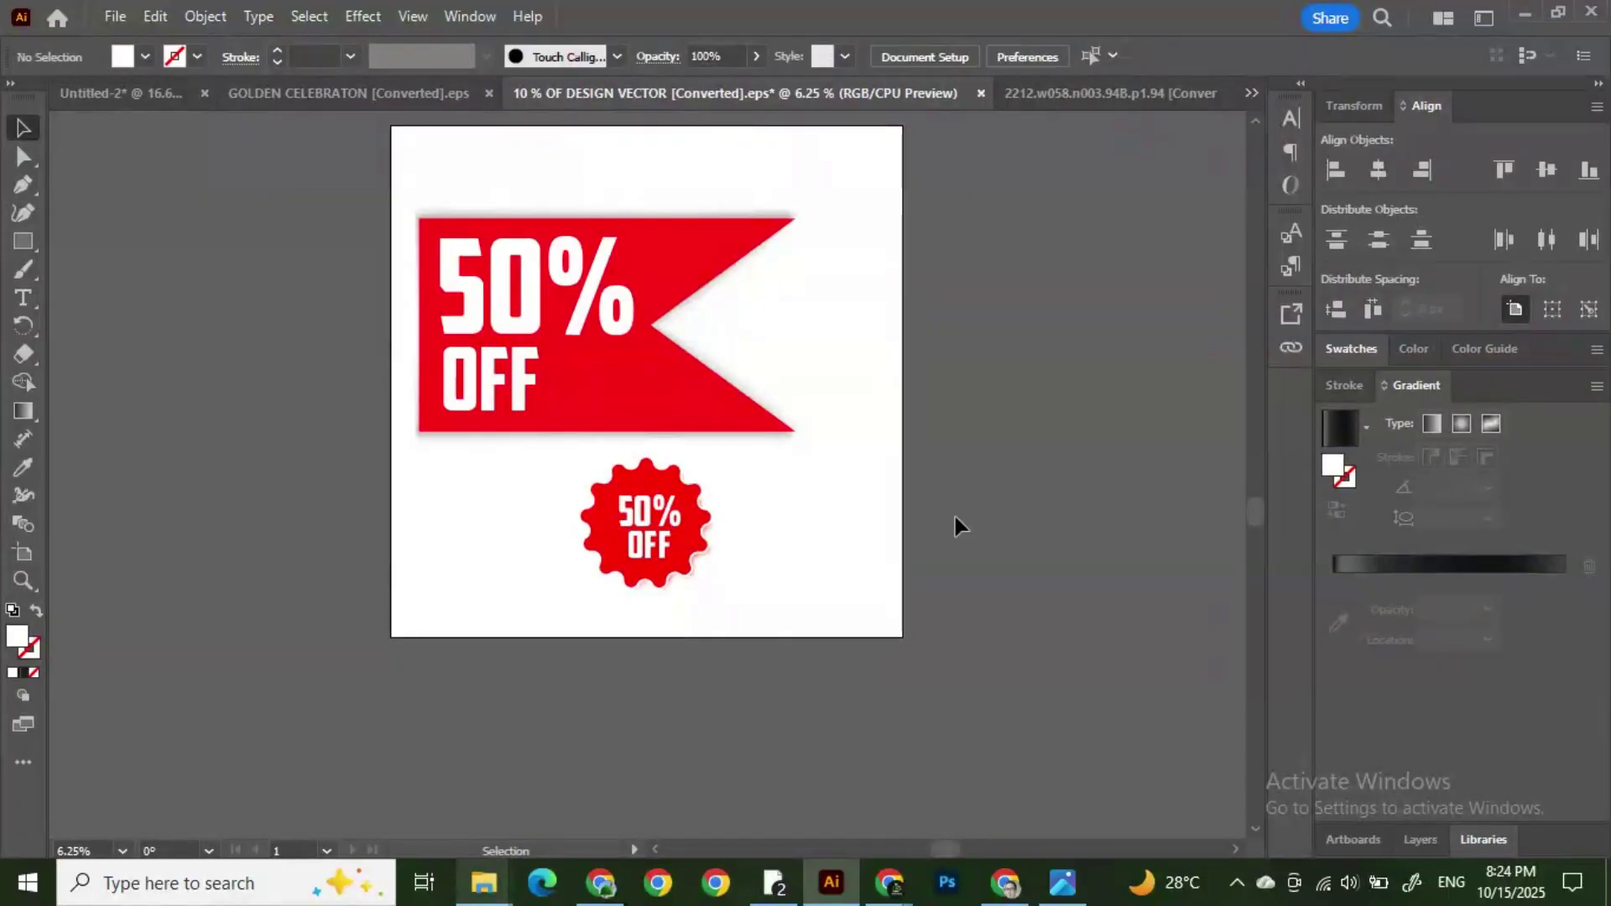
Step: Examine the black ribbon and label shapes in the 2212.w058.n003.94B.p1.94 document and compare them with the red discount tag design
{"action": "scroll", "coordinate": [965, 504], "scroll_direction": "up", "scroll_amount": 1}
{"action": "left_click", "coordinate": [1034, 97]}
{"action": "left_click", "coordinate": [1049, 390]}
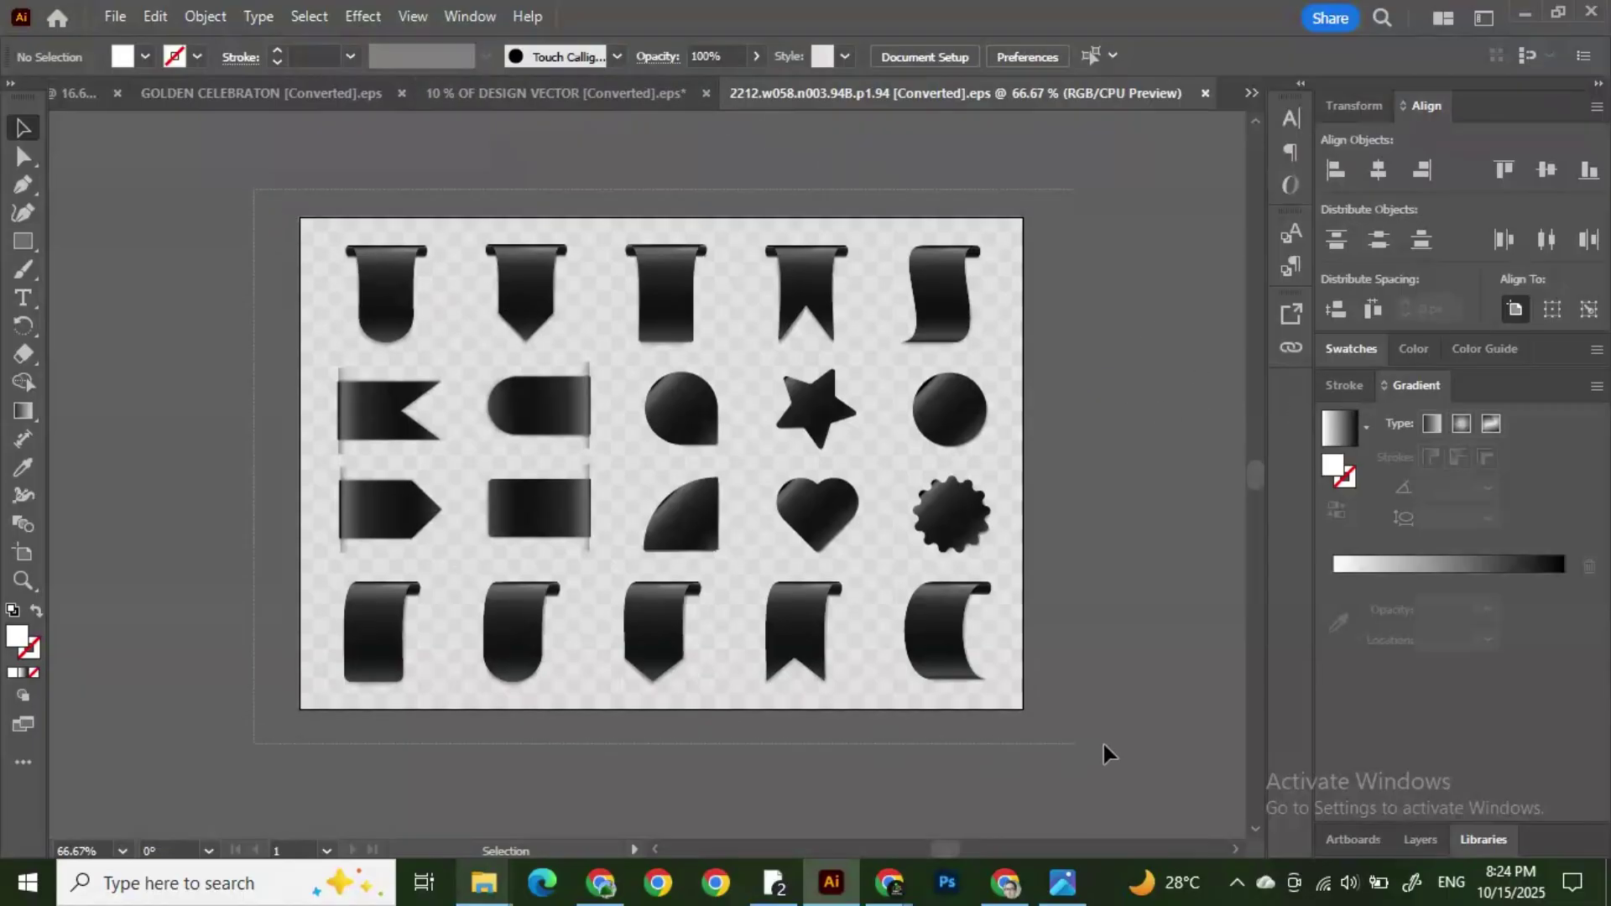
{"action": "key", "text": "ctrl+a"}
{"action": "left_click", "coordinate": [1124, 465]}
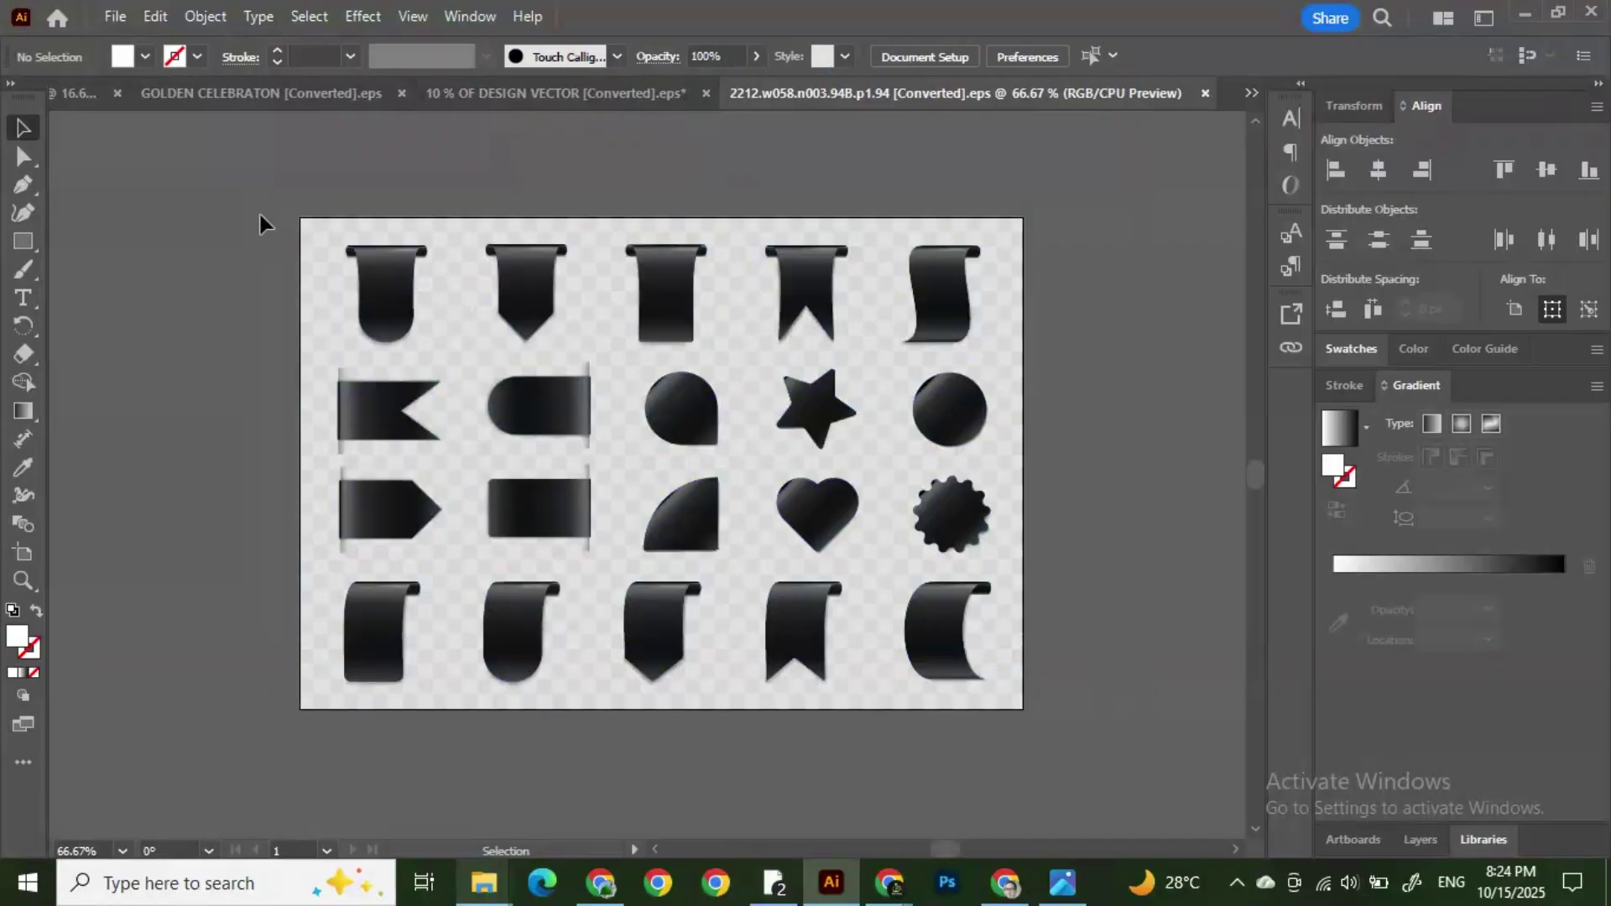
{"action": "key", "text": "ctrl+a"}
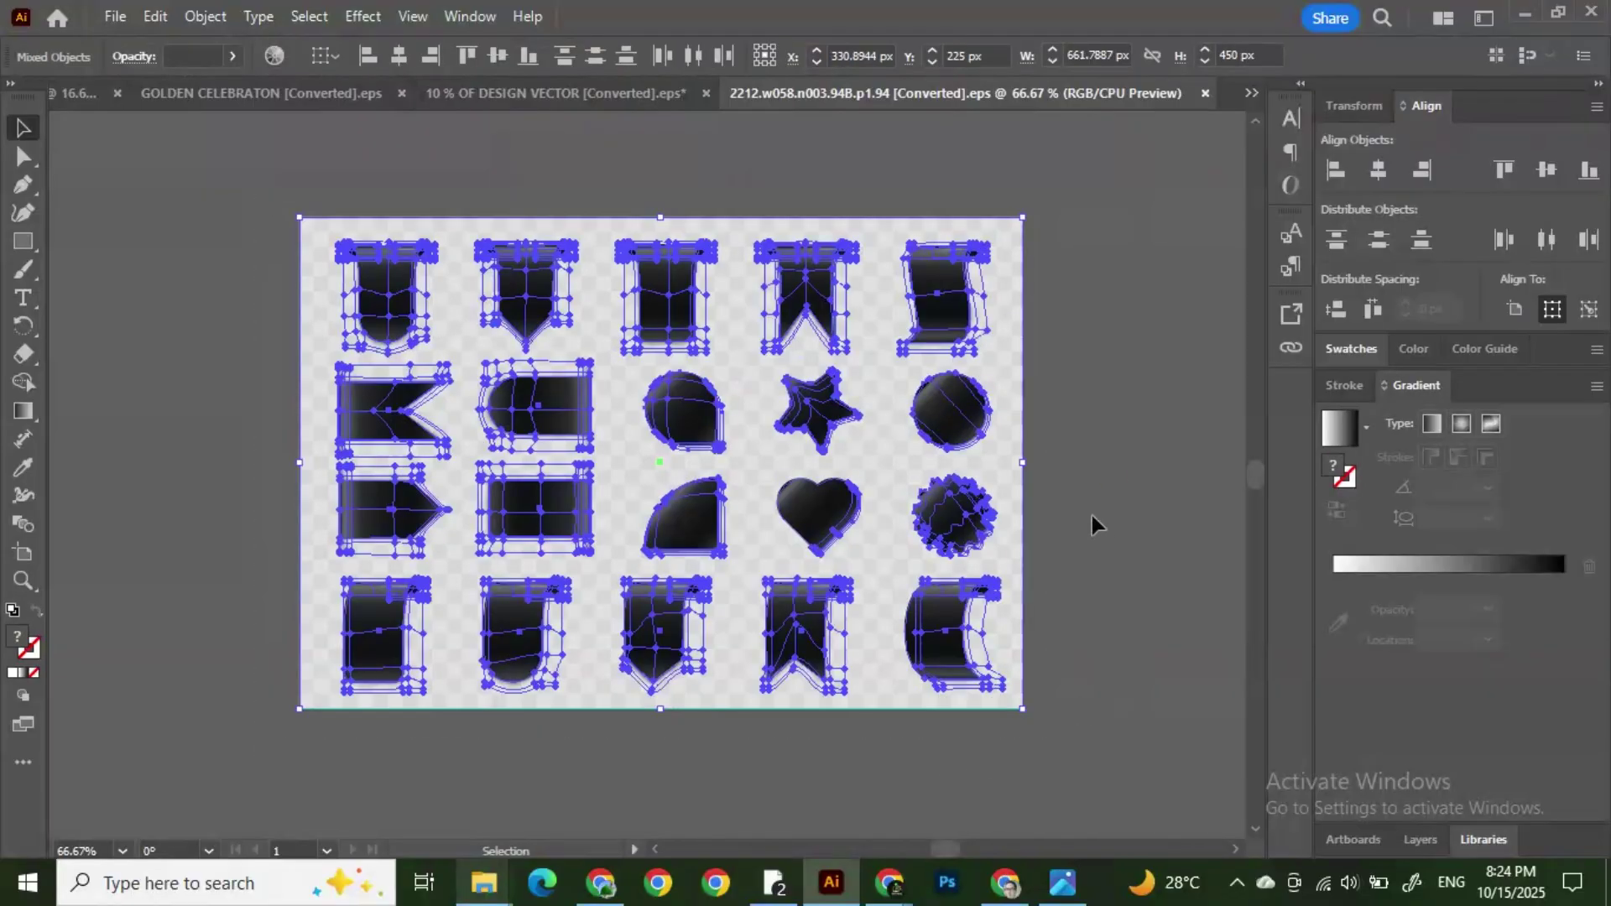
{"action": "left_click", "coordinate": [1091, 515]}
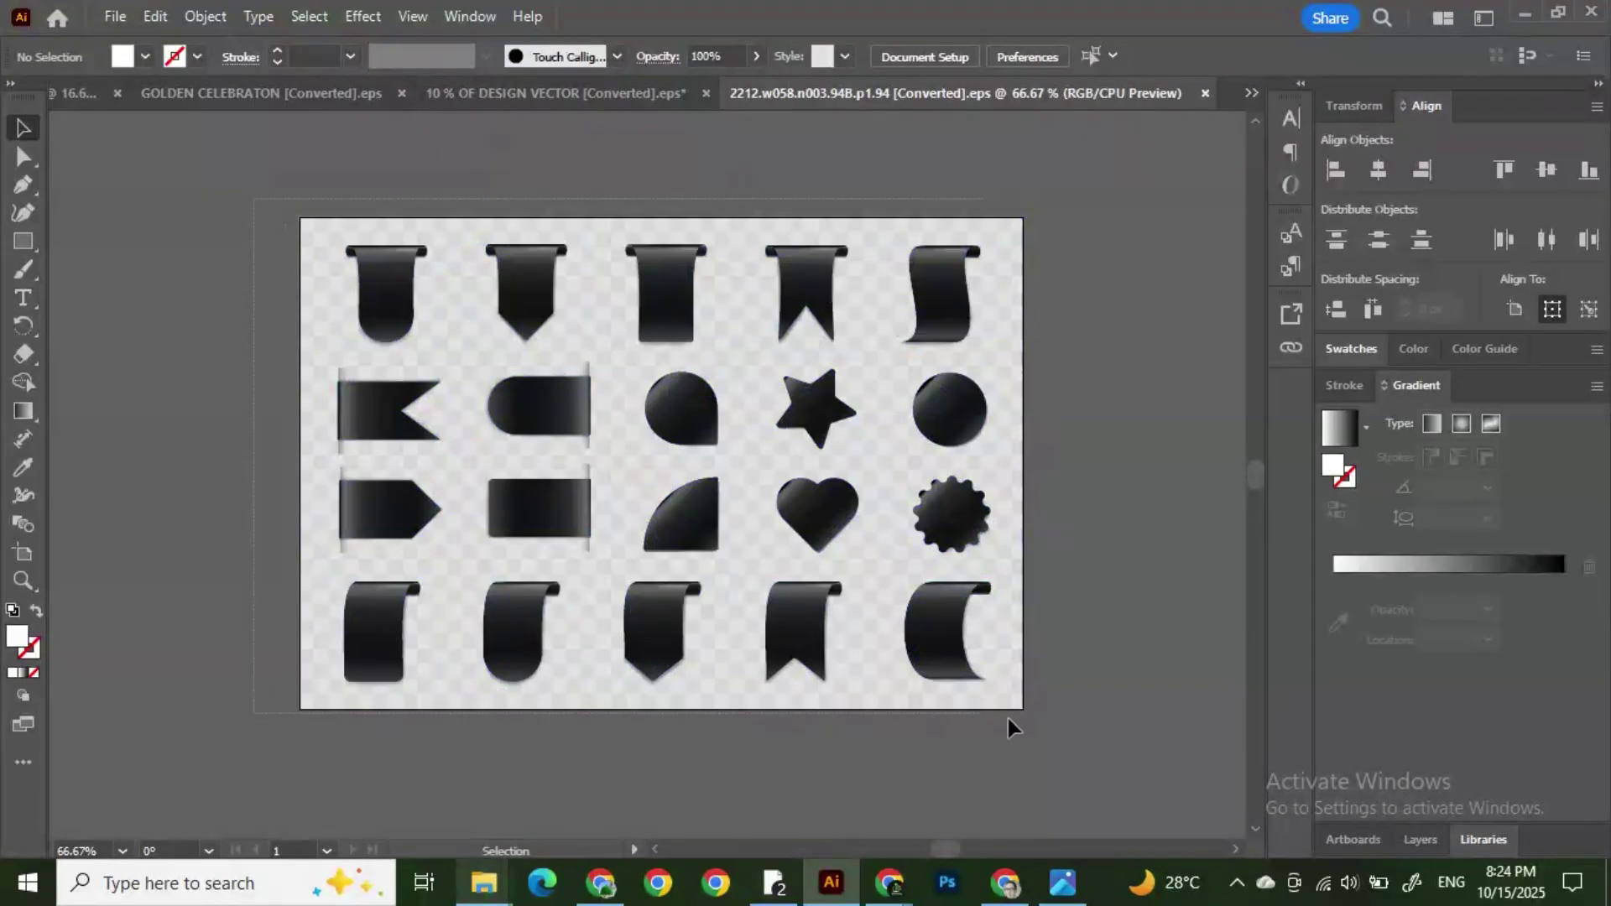
{"action": "key", "text": "ctrl+a"}
{"action": "left_click", "coordinate": [1106, 532]}
{"action": "left_click", "coordinate": [603, 102]}
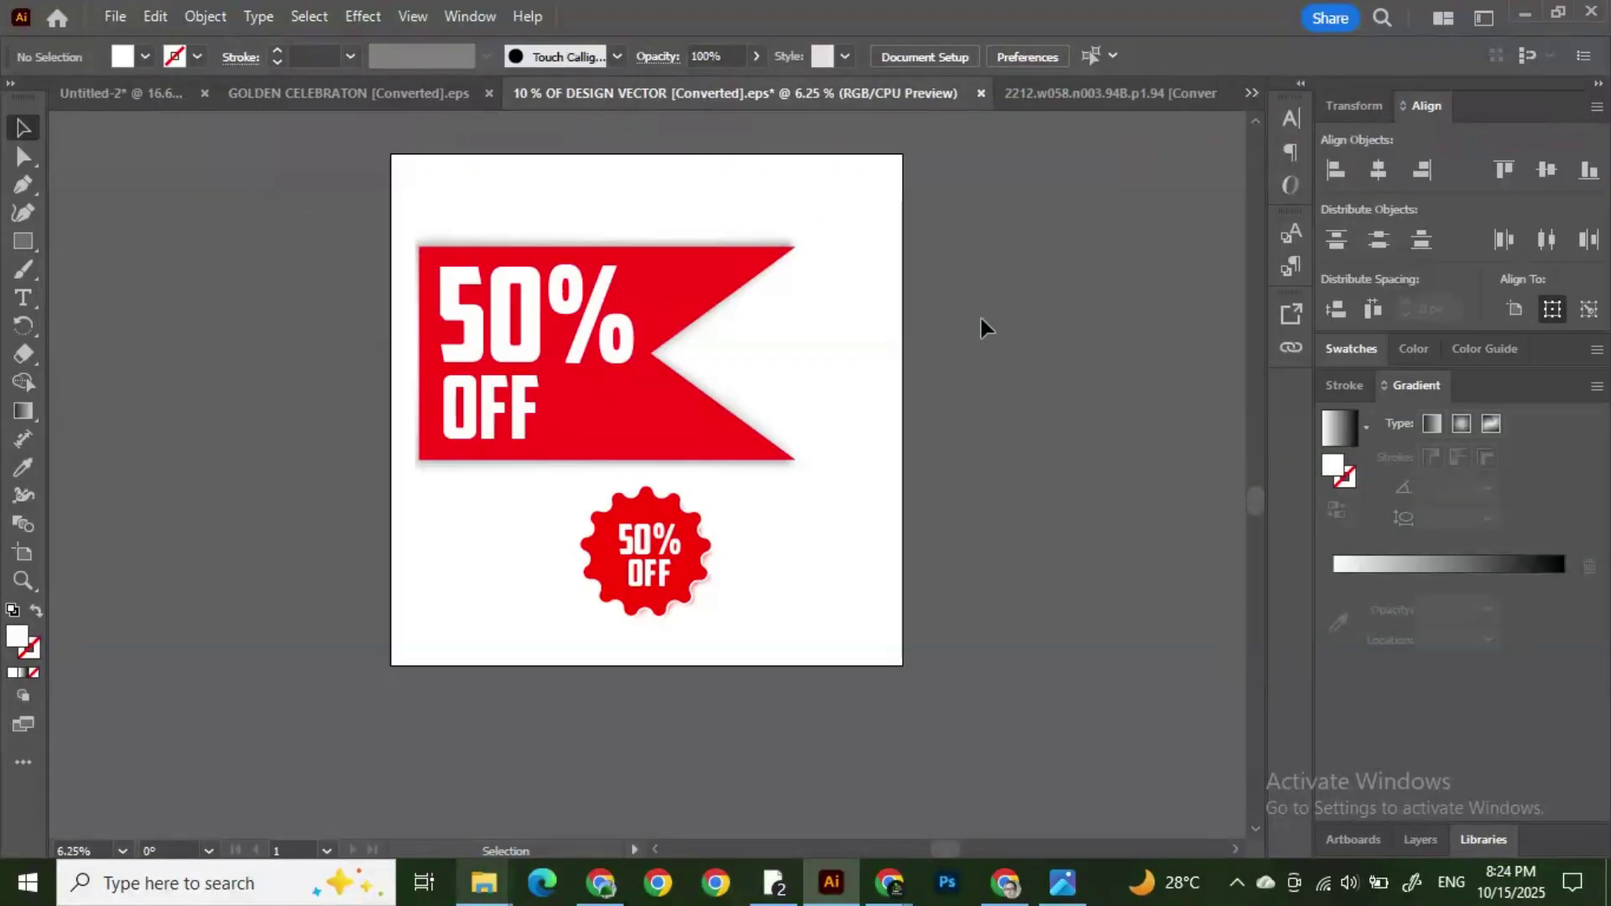
{"action": "left_click", "coordinate": [1054, 95]}
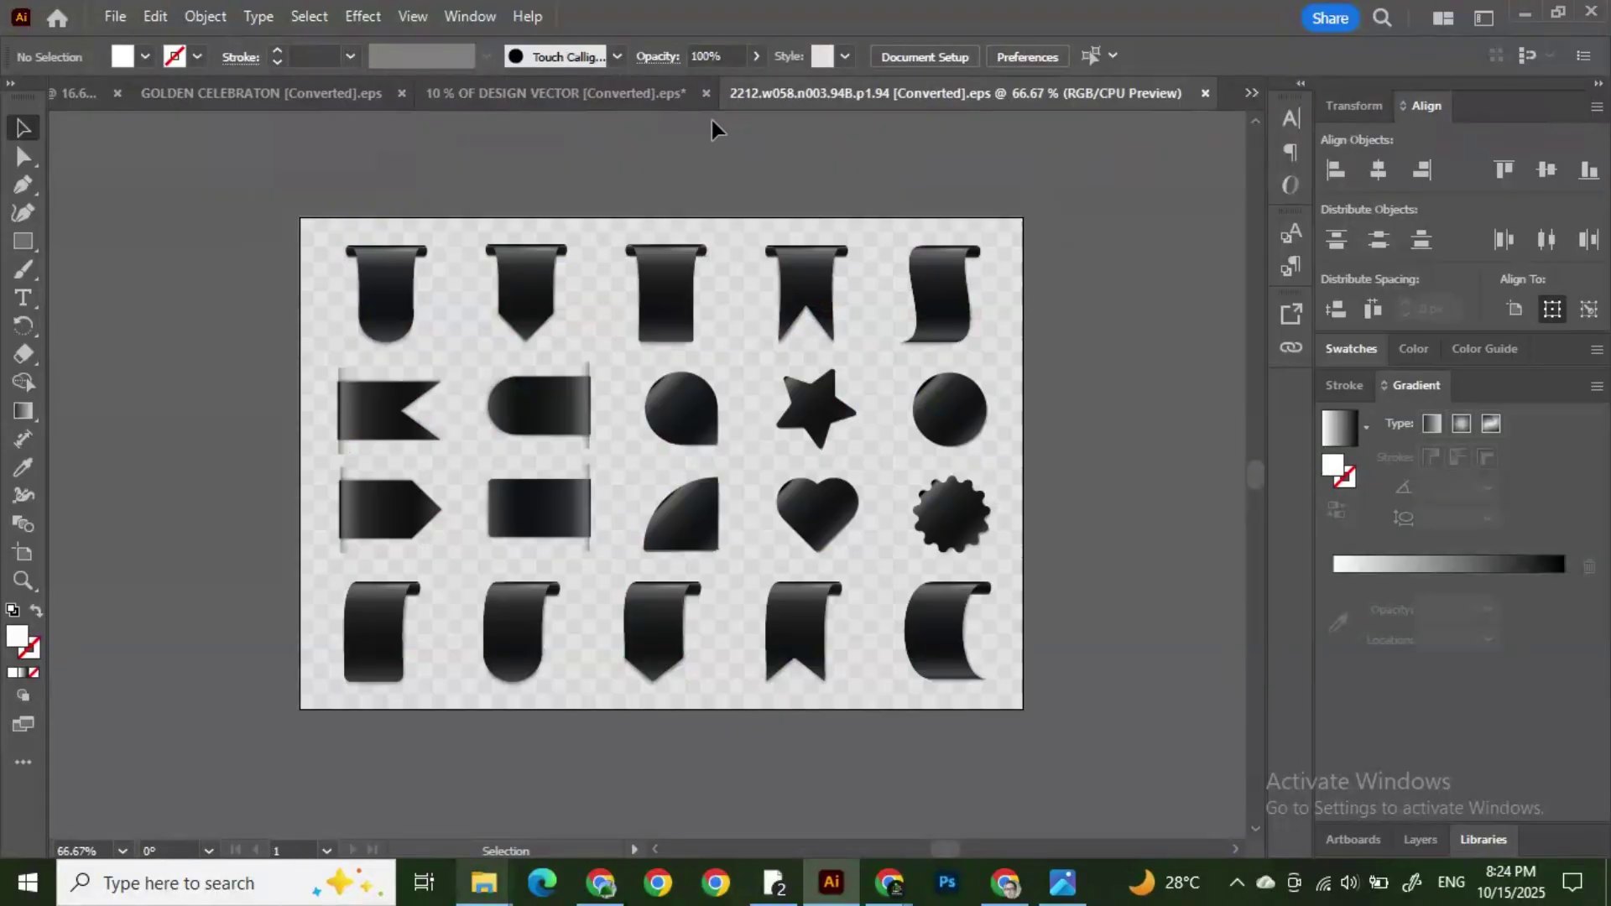
{"action": "left_click", "coordinate": [636, 100]}
Step: Convert the "50%" and "OFF" texts on the red ribbon to outlines
{"action": "left_click", "coordinate": [583, 362]}
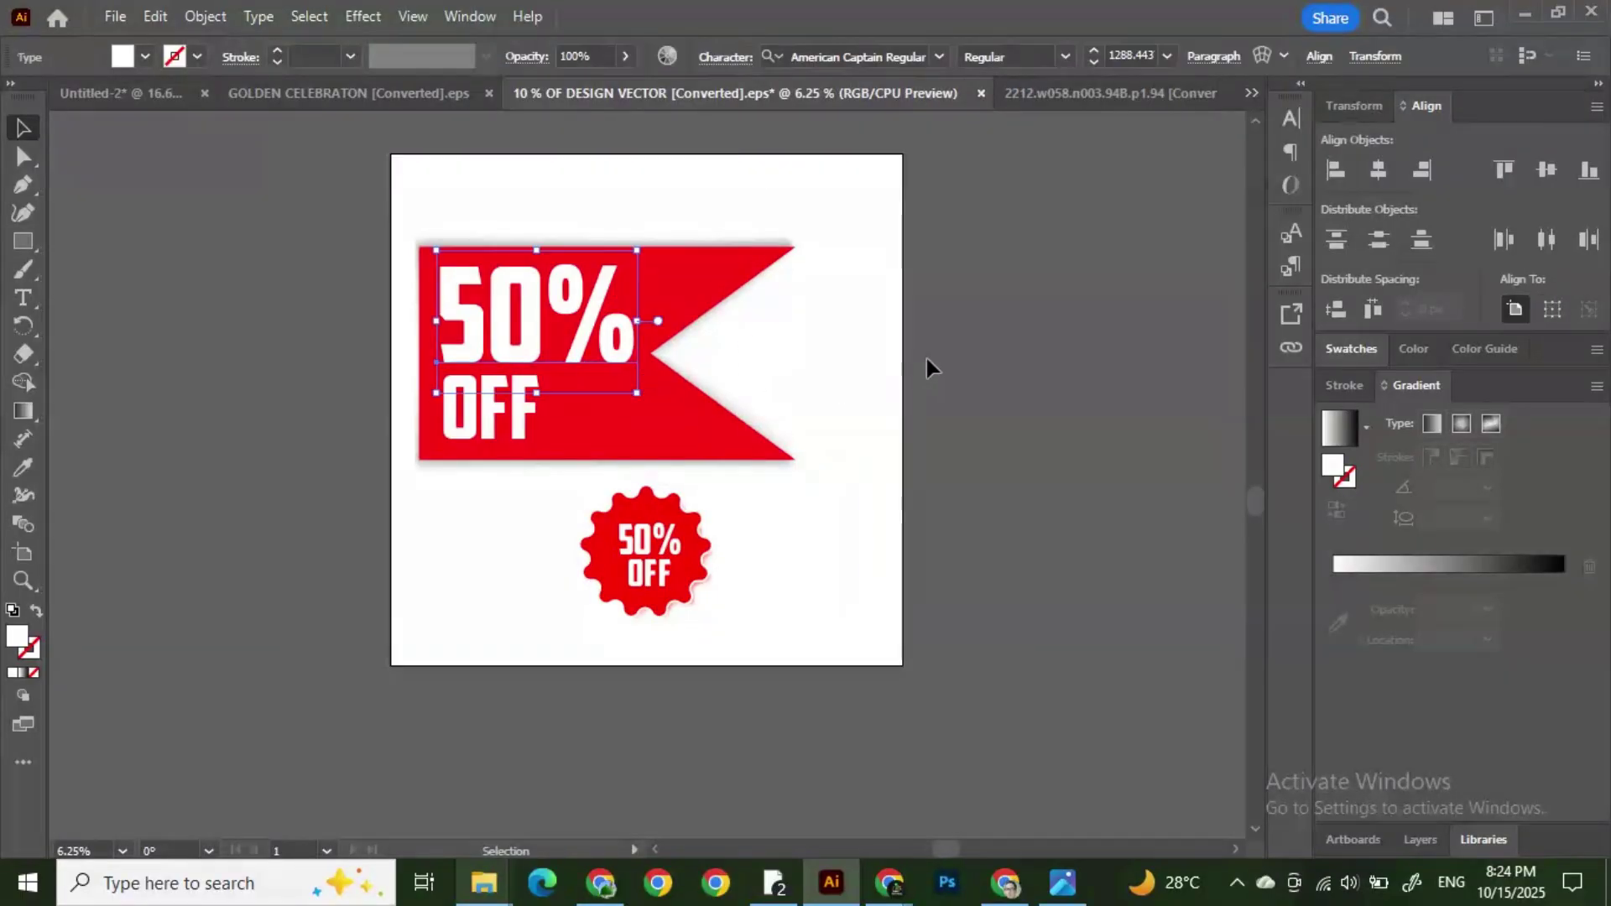
{"action": "left_click", "coordinate": [728, 348]}
{"action": "left_click", "coordinate": [534, 340]}
{"action": "right_click", "coordinate": [535, 340]}
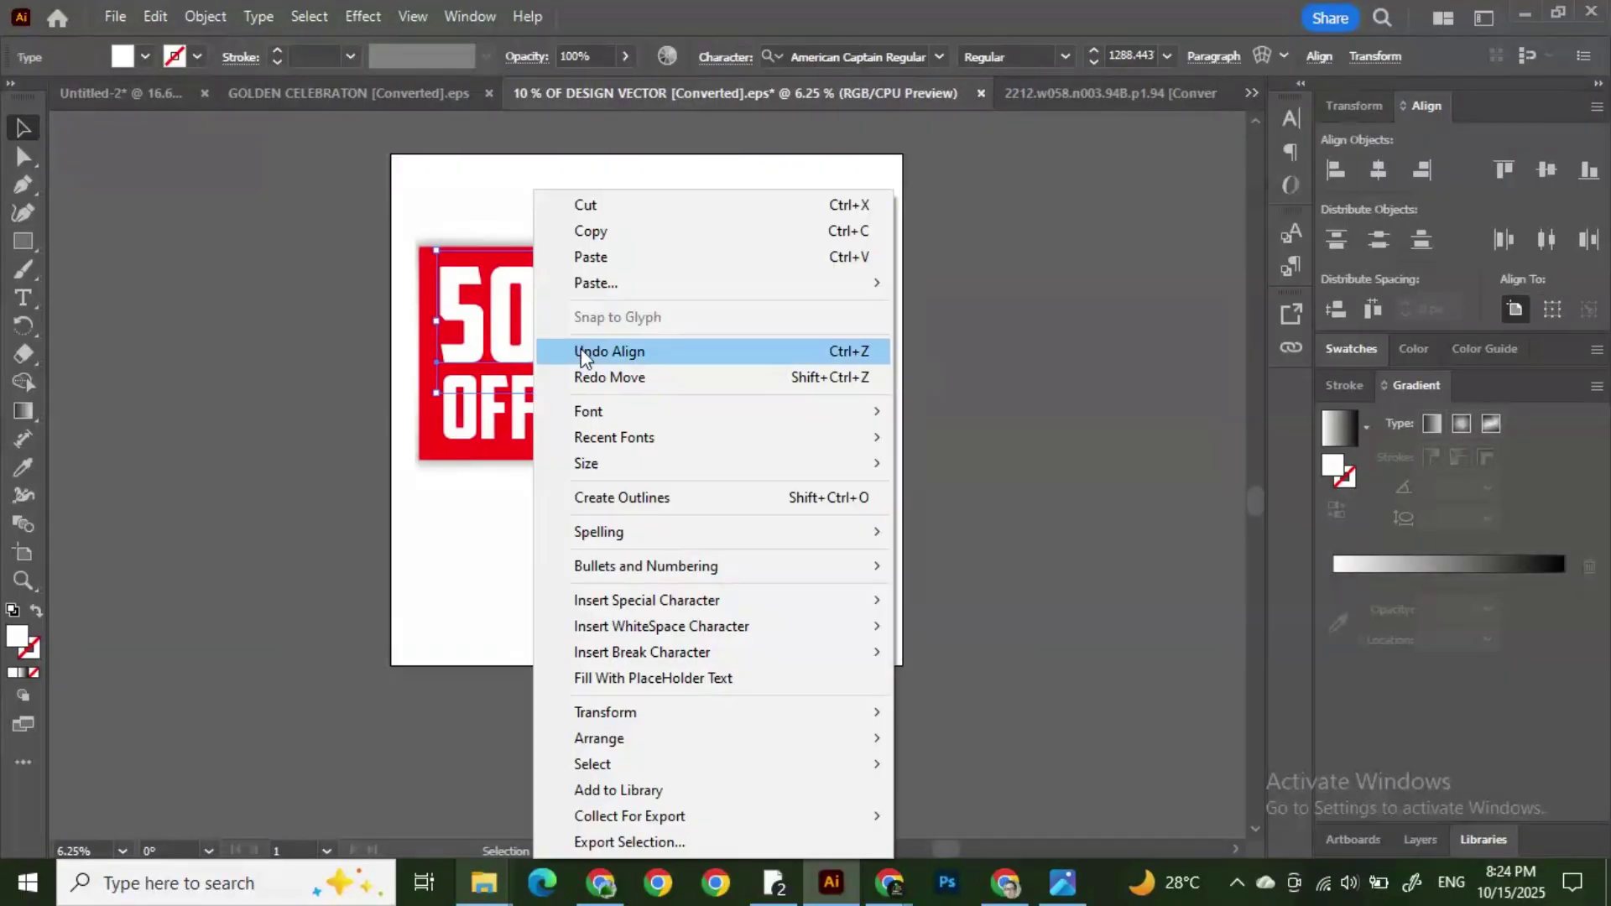
{"action": "left_click", "coordinate": [669, 500]}
{"action": "left_click", "coordinate": [638, 381]}
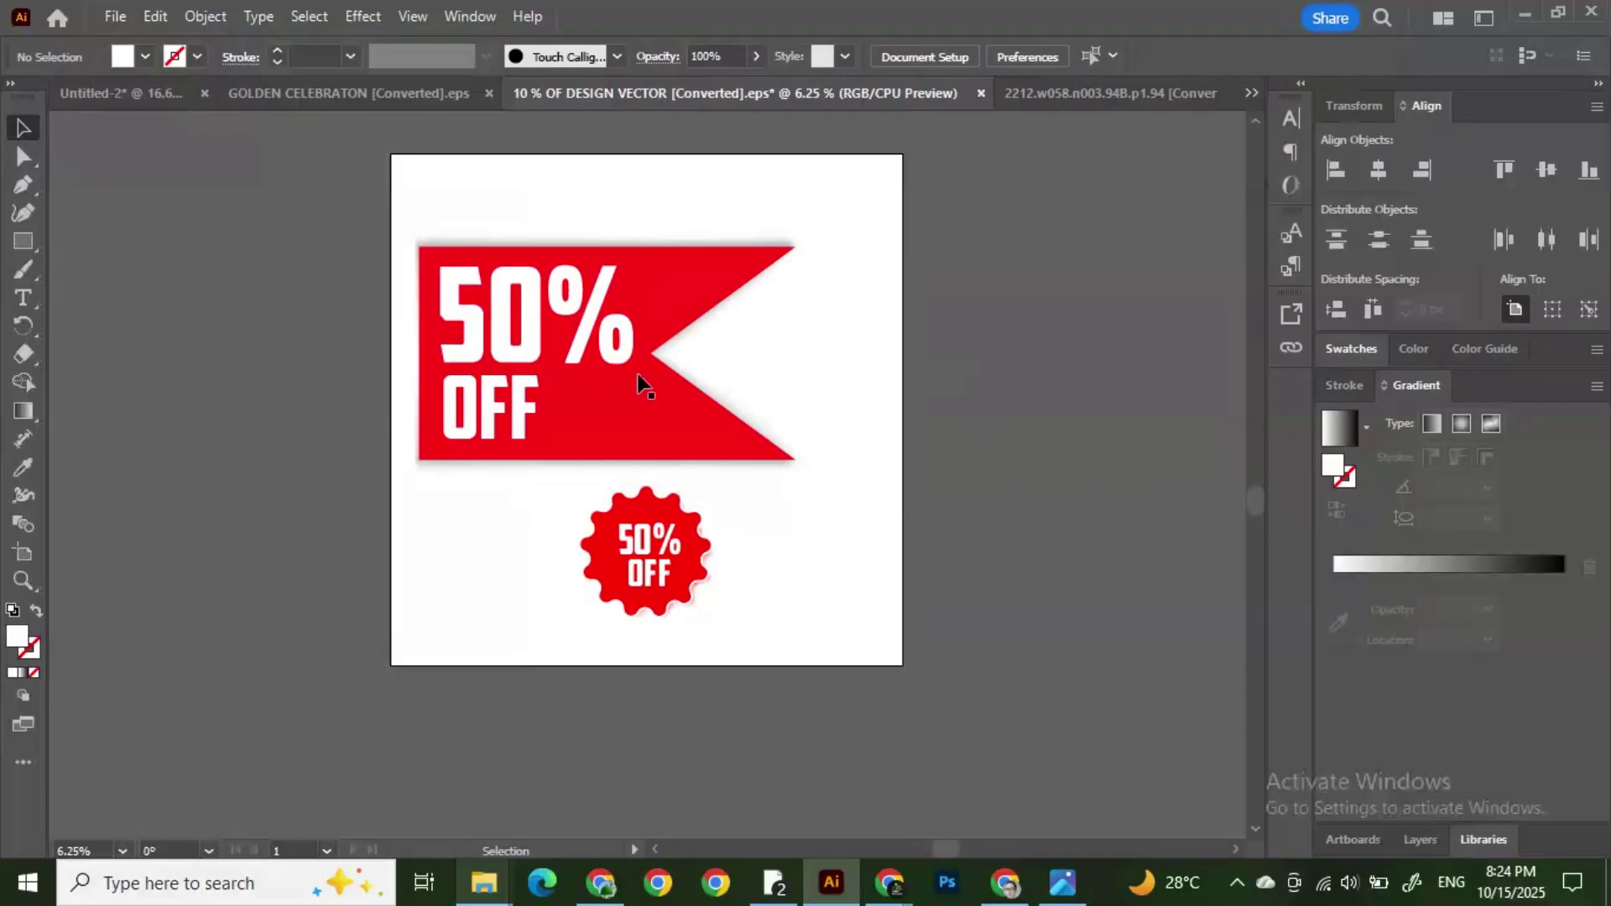
{"action": "left_click", "coordinate": [522, 424]}
{"action": "right_click", "coordinate": [522, 424]}
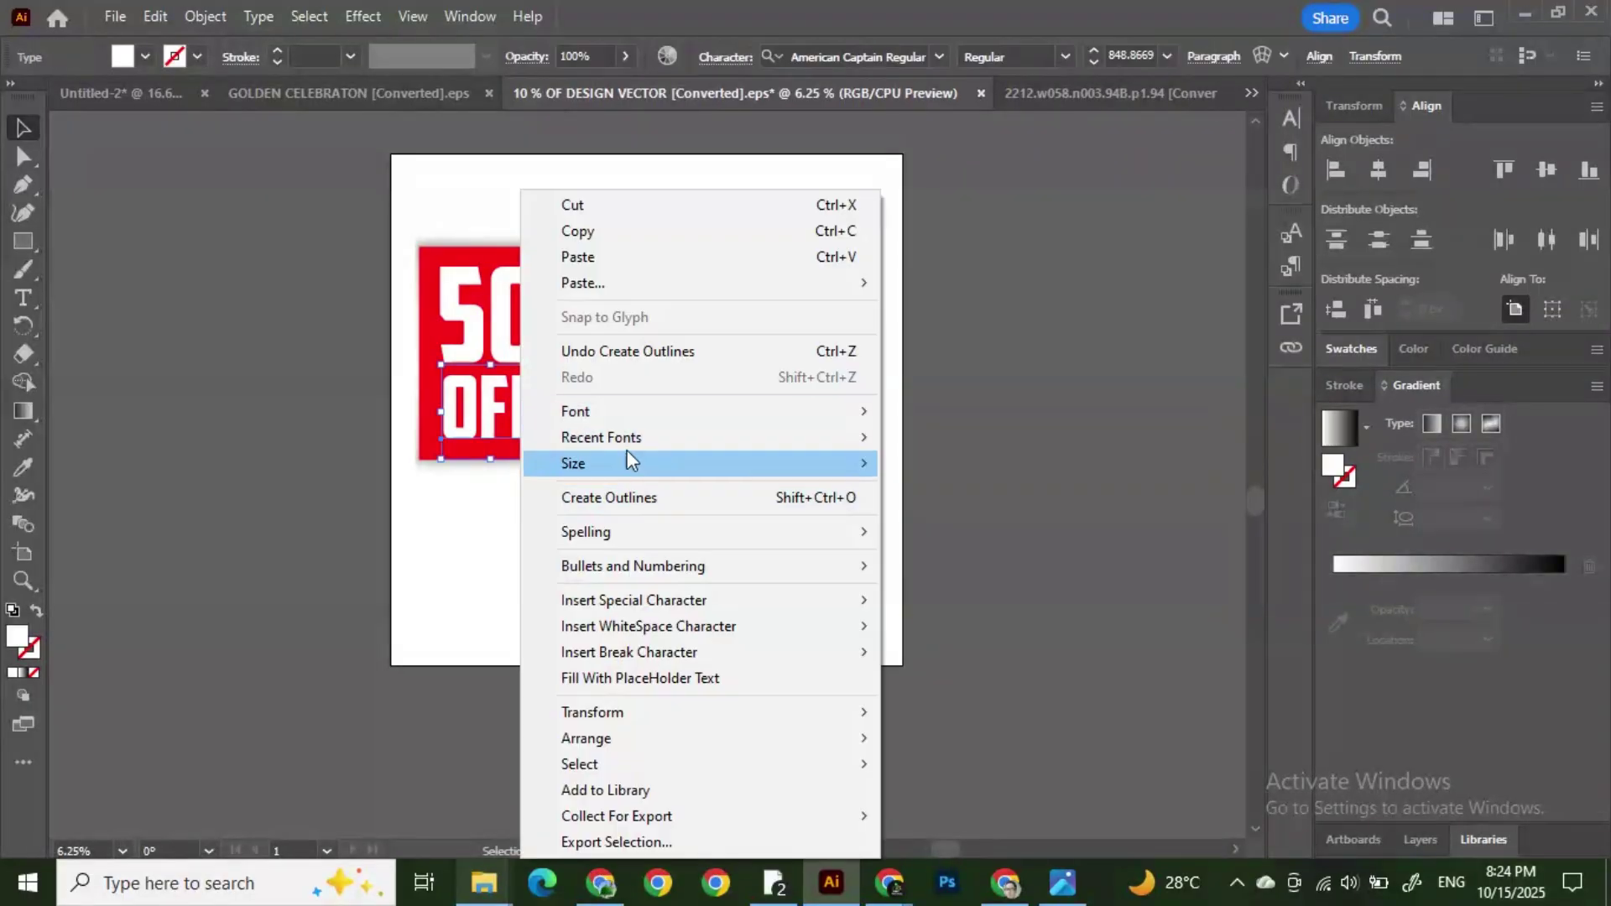
{"action": "left_click", "coordinate": [647, 497]}
{"action": "left_click", "coordinate": [942, 419]}
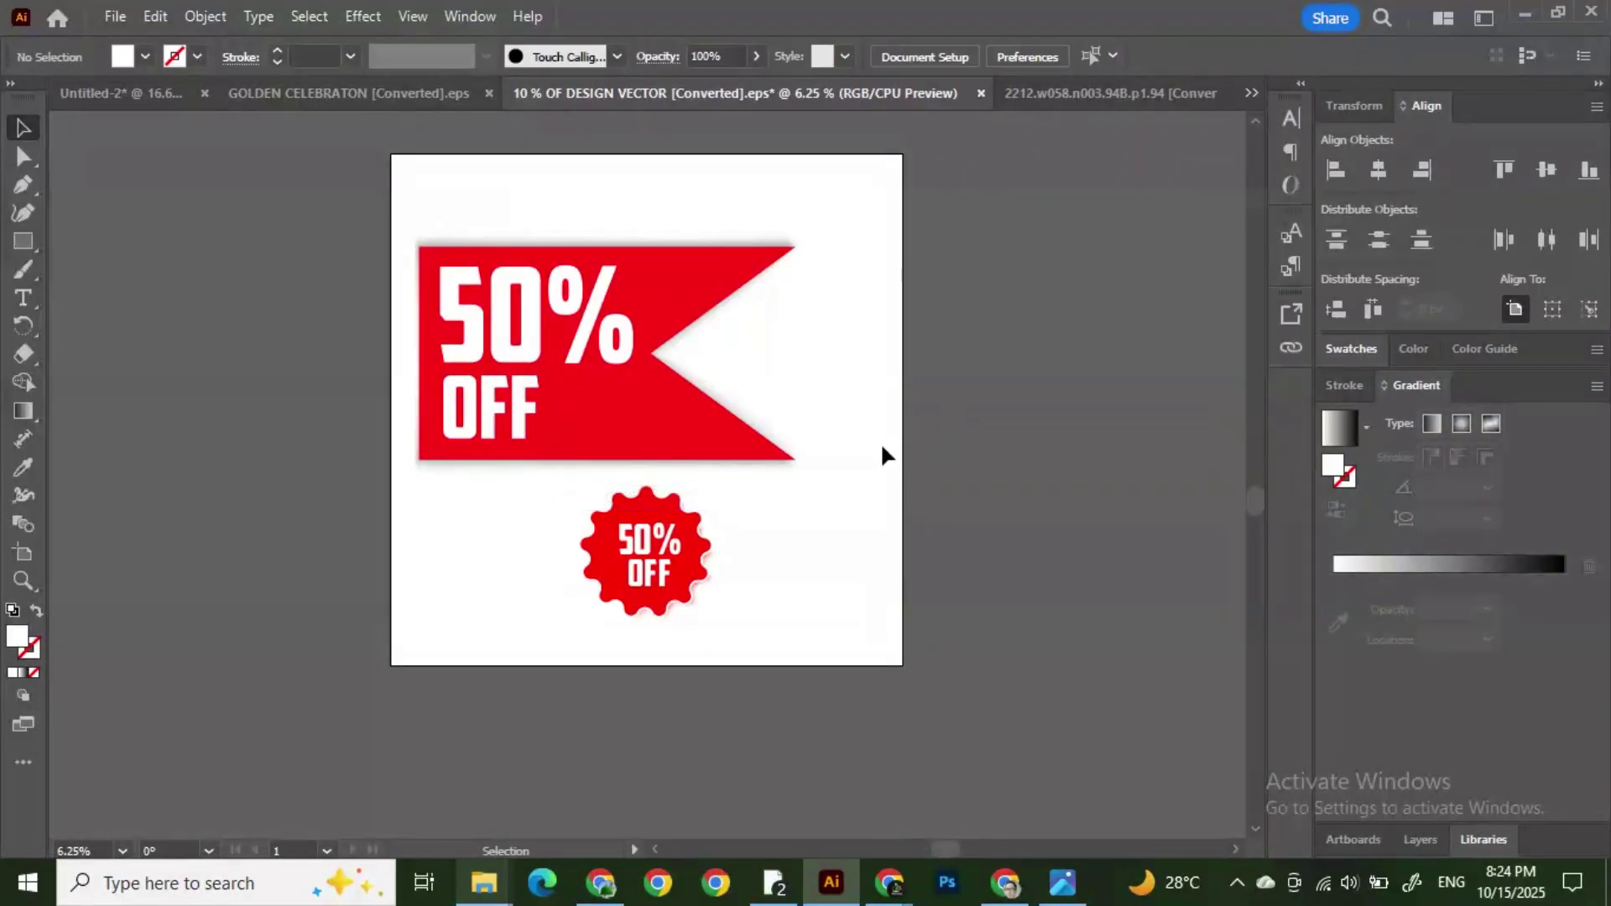
Step: Switch to File Explorer and look through the design files in the pattern, black and backgrounds folders on Local Disk (D:)
{"action": "scroll", "coordinate": [935, 420], "scroll_direction": "up", "scroll_amount": 2}
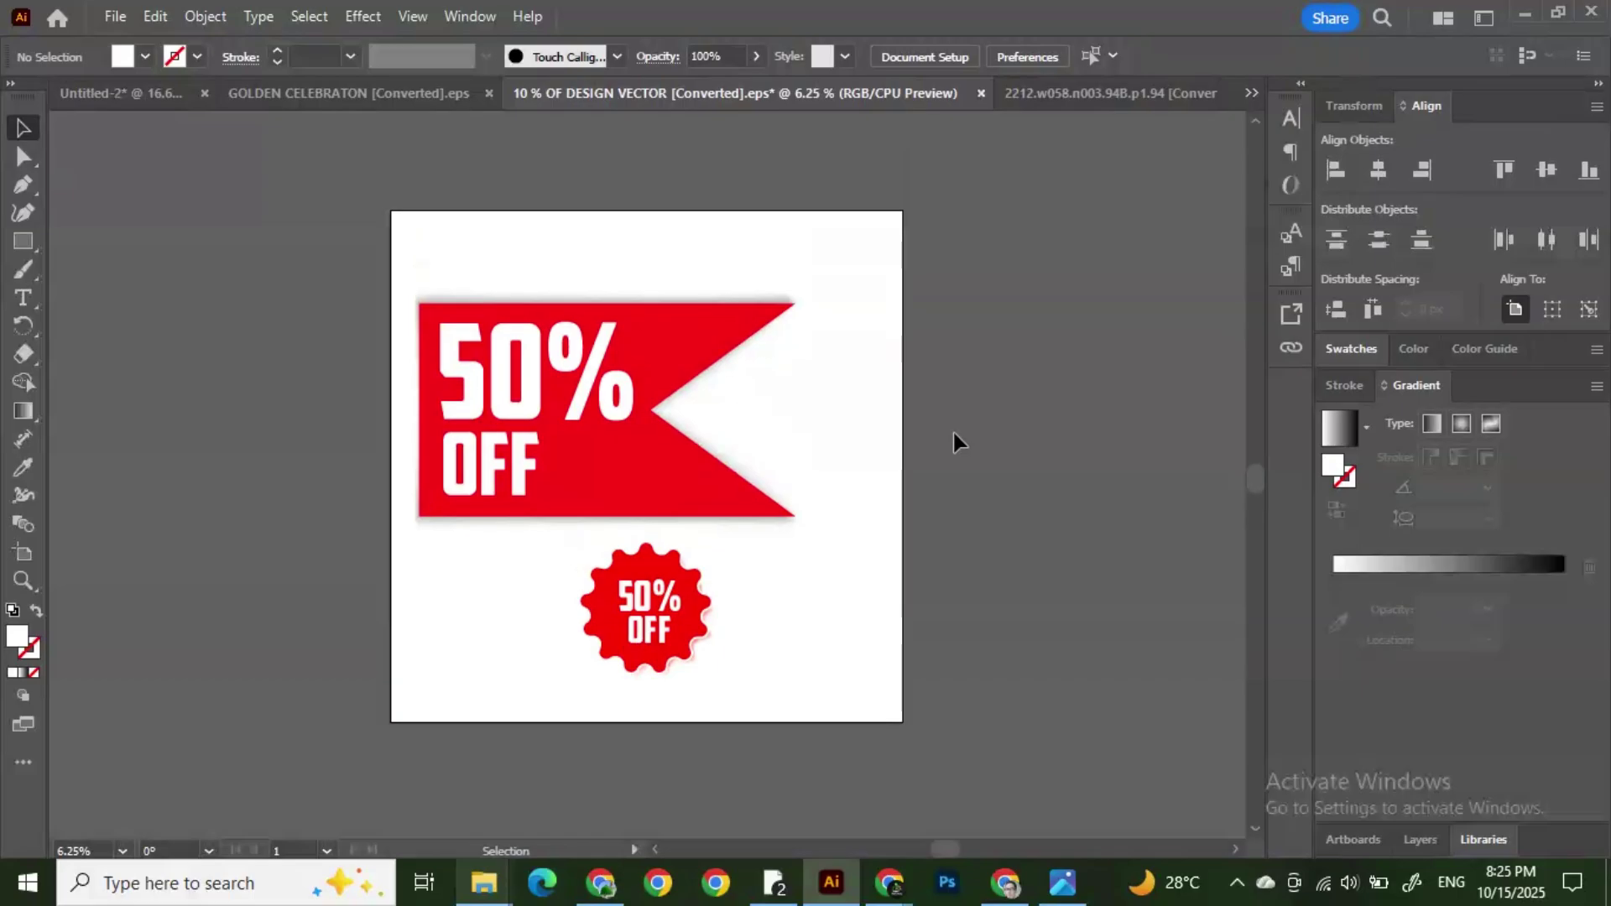
{"action": "scroll", "coordinate": [970, 426], "scroll_direction": "down", "scroll_amount": 1}
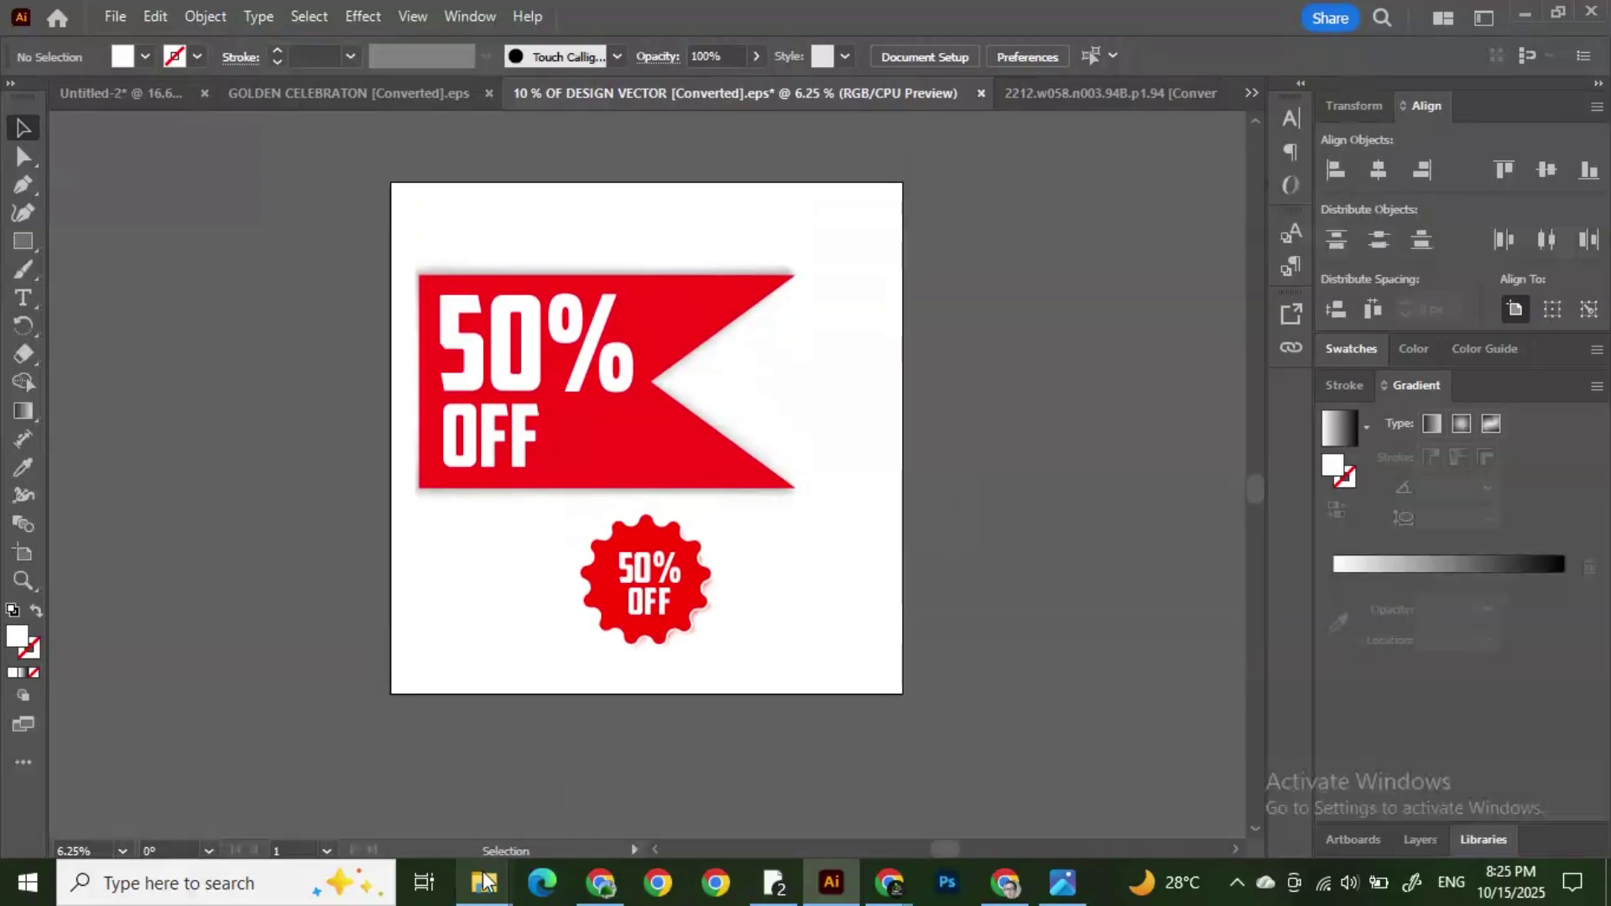
{"action": "mouse_move", "coordinate": [483, 888]}
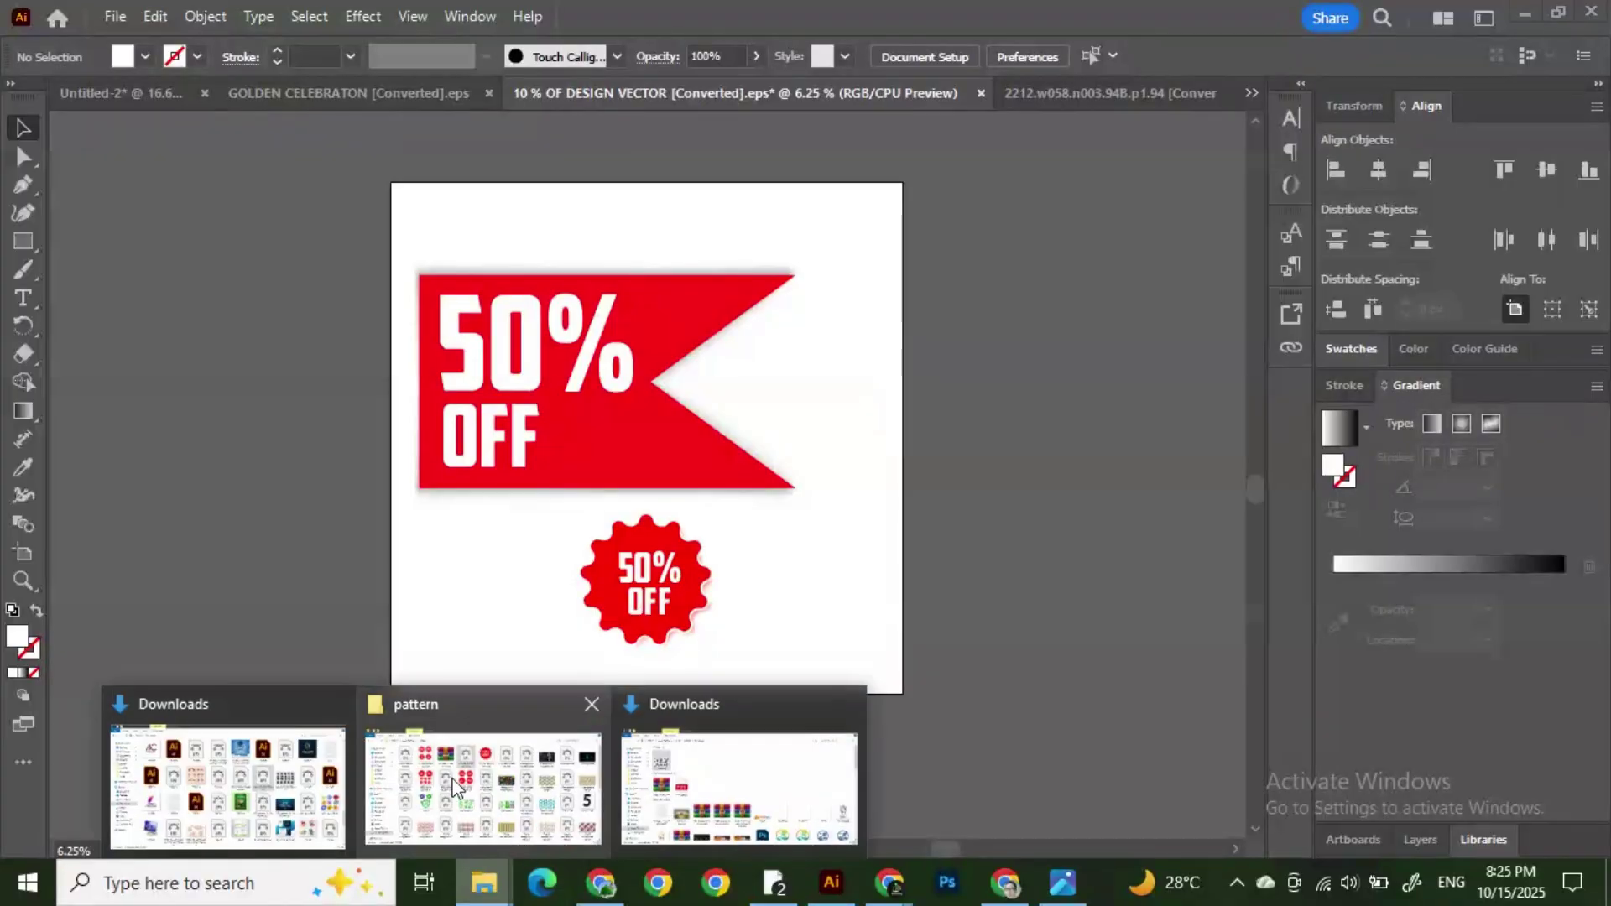
{"action": "left_click", "coordinate": [399, 787]}
{"action": "scroll", "coordinate": [714, 587], "scroll_direction": "down", "scroll_amount": 10}
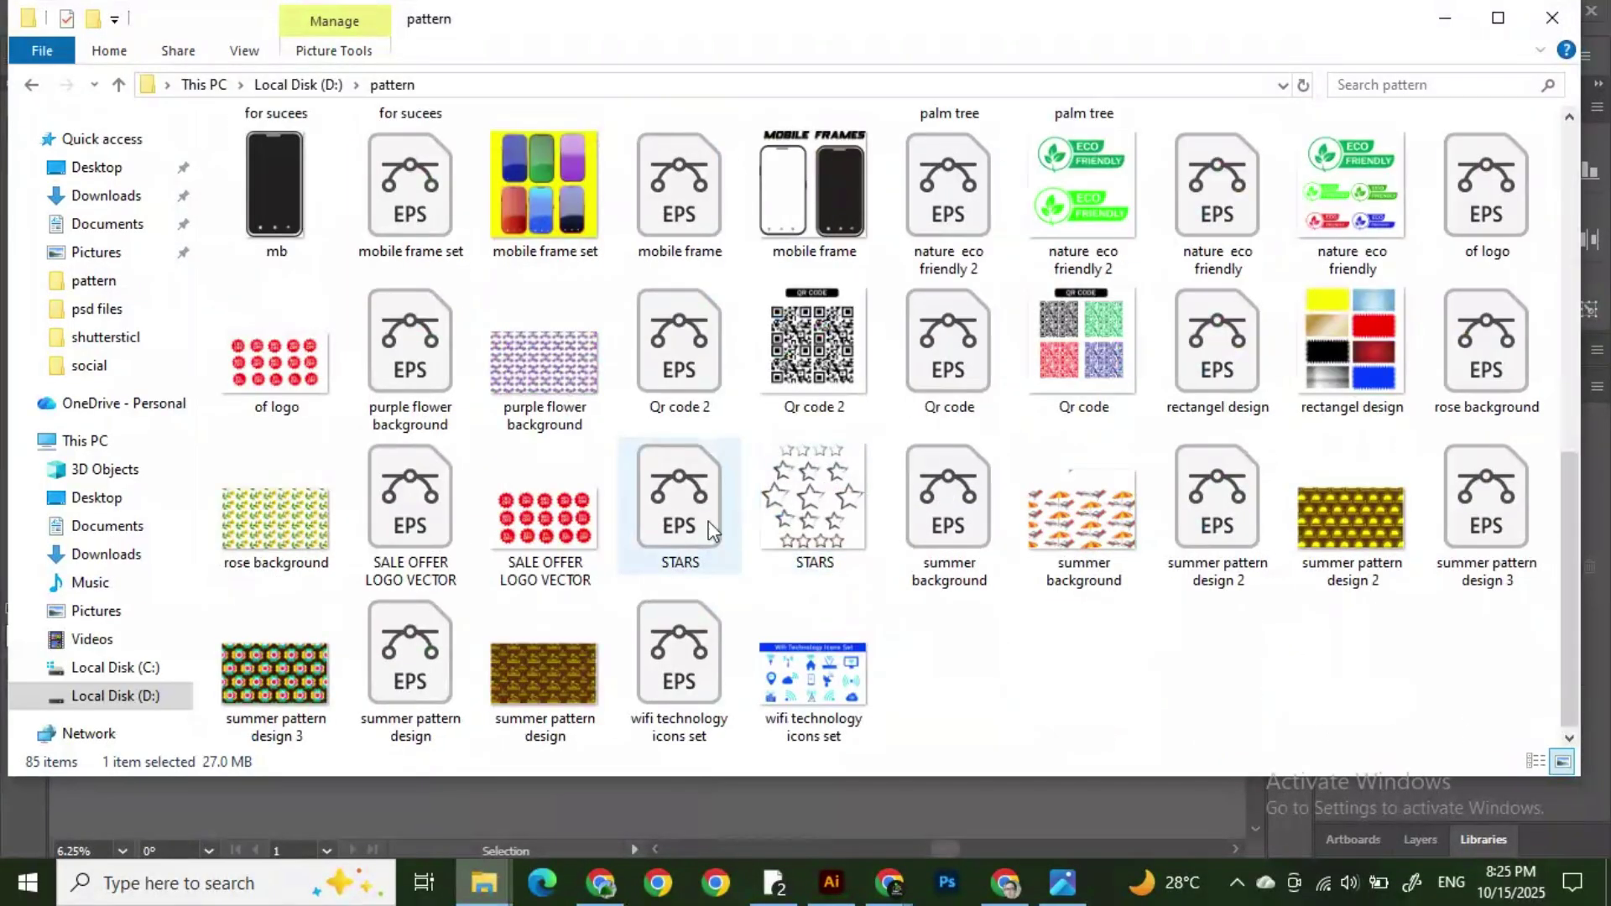
{"action": "left_click", "coordinate": [160, 697]}
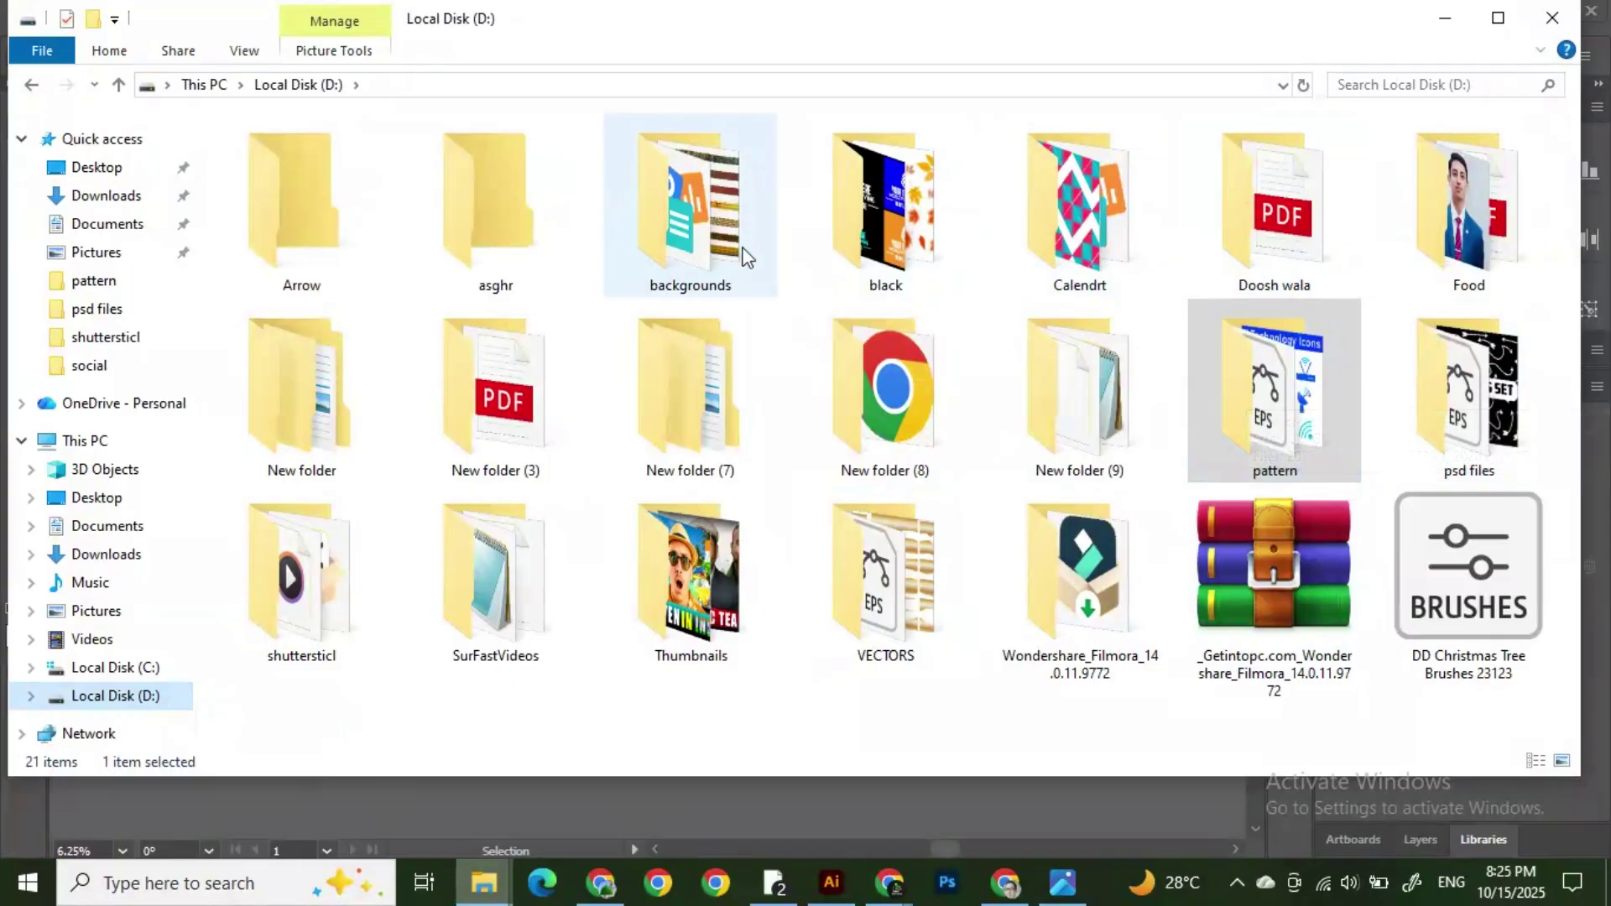
{"action": "left_click", "coordinate": [950, 238]}
{"action": "double_click", "coordinate": [950, 238]}
{"action": "scroll", "coordinate": [871, 379], "scroll_direction": "down", "scroll_amount": 15}
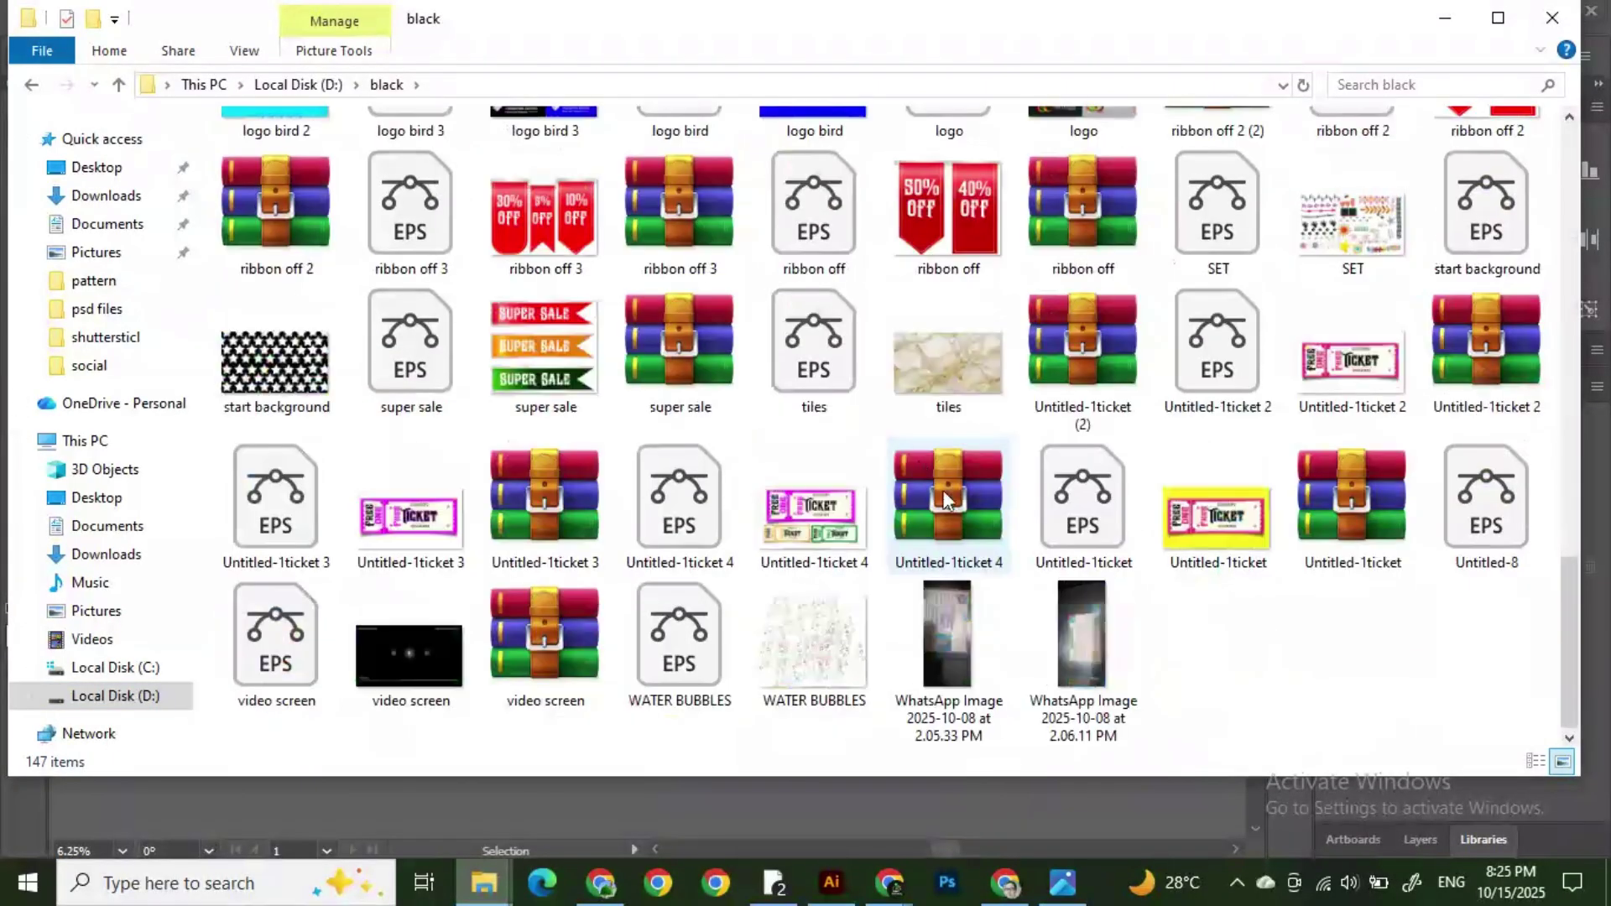
{"action": "left_click", "coordinate": [156, 695]}
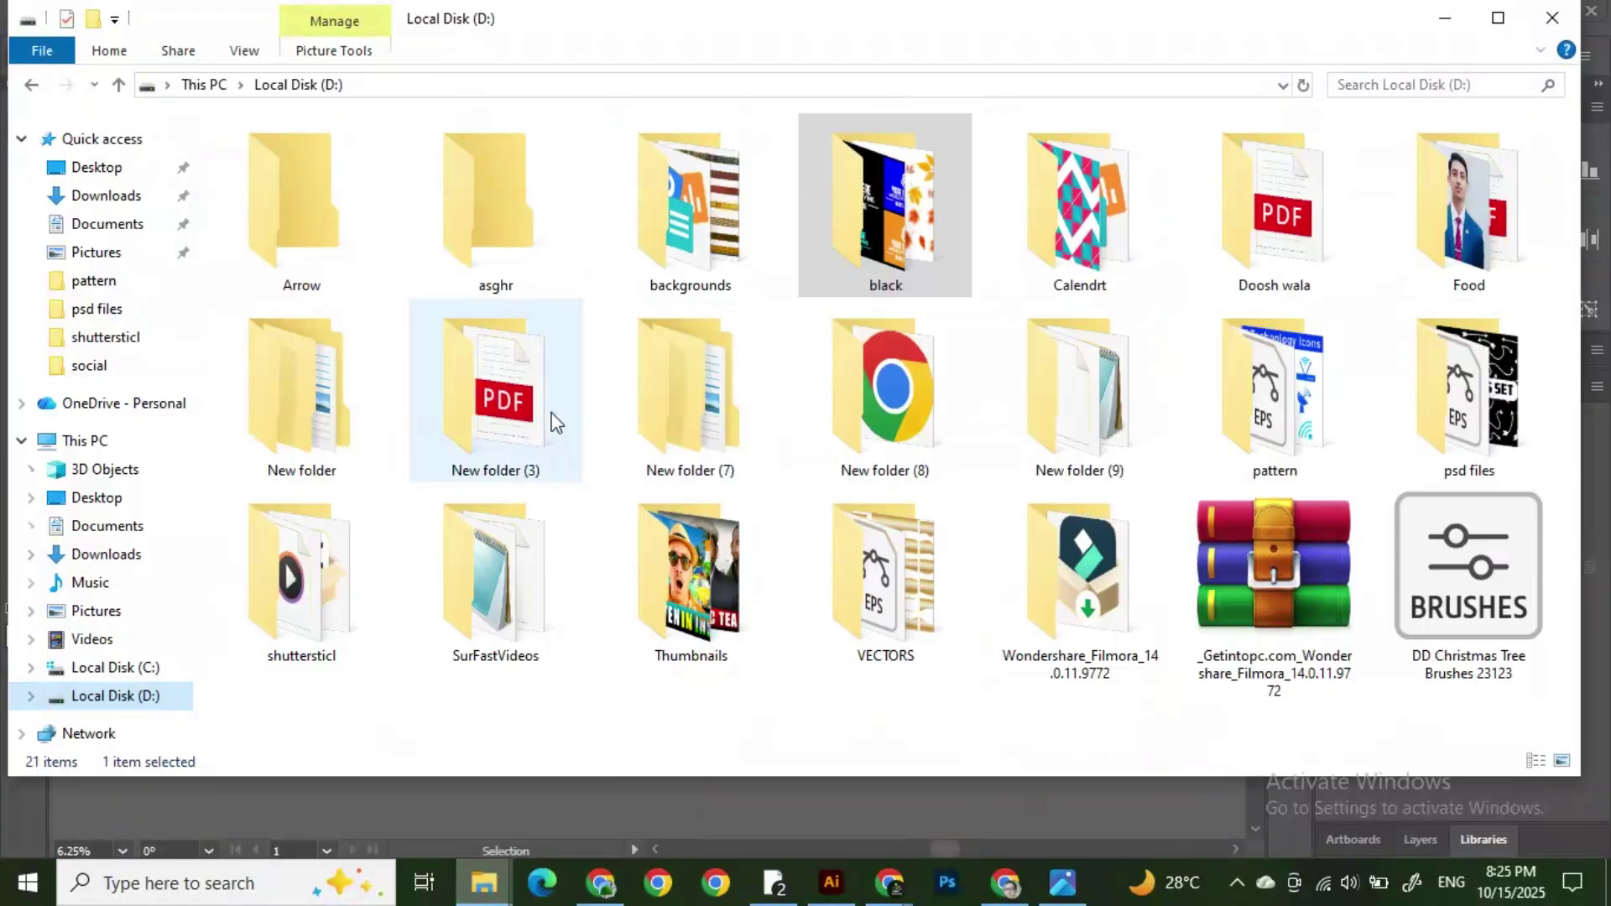
{"action": "double_click", "coordinate": [758, 232]}
{"action": "scroll", "coordinate": [784, 399], "scroll_direction": "down", "scroll_amount": 5}
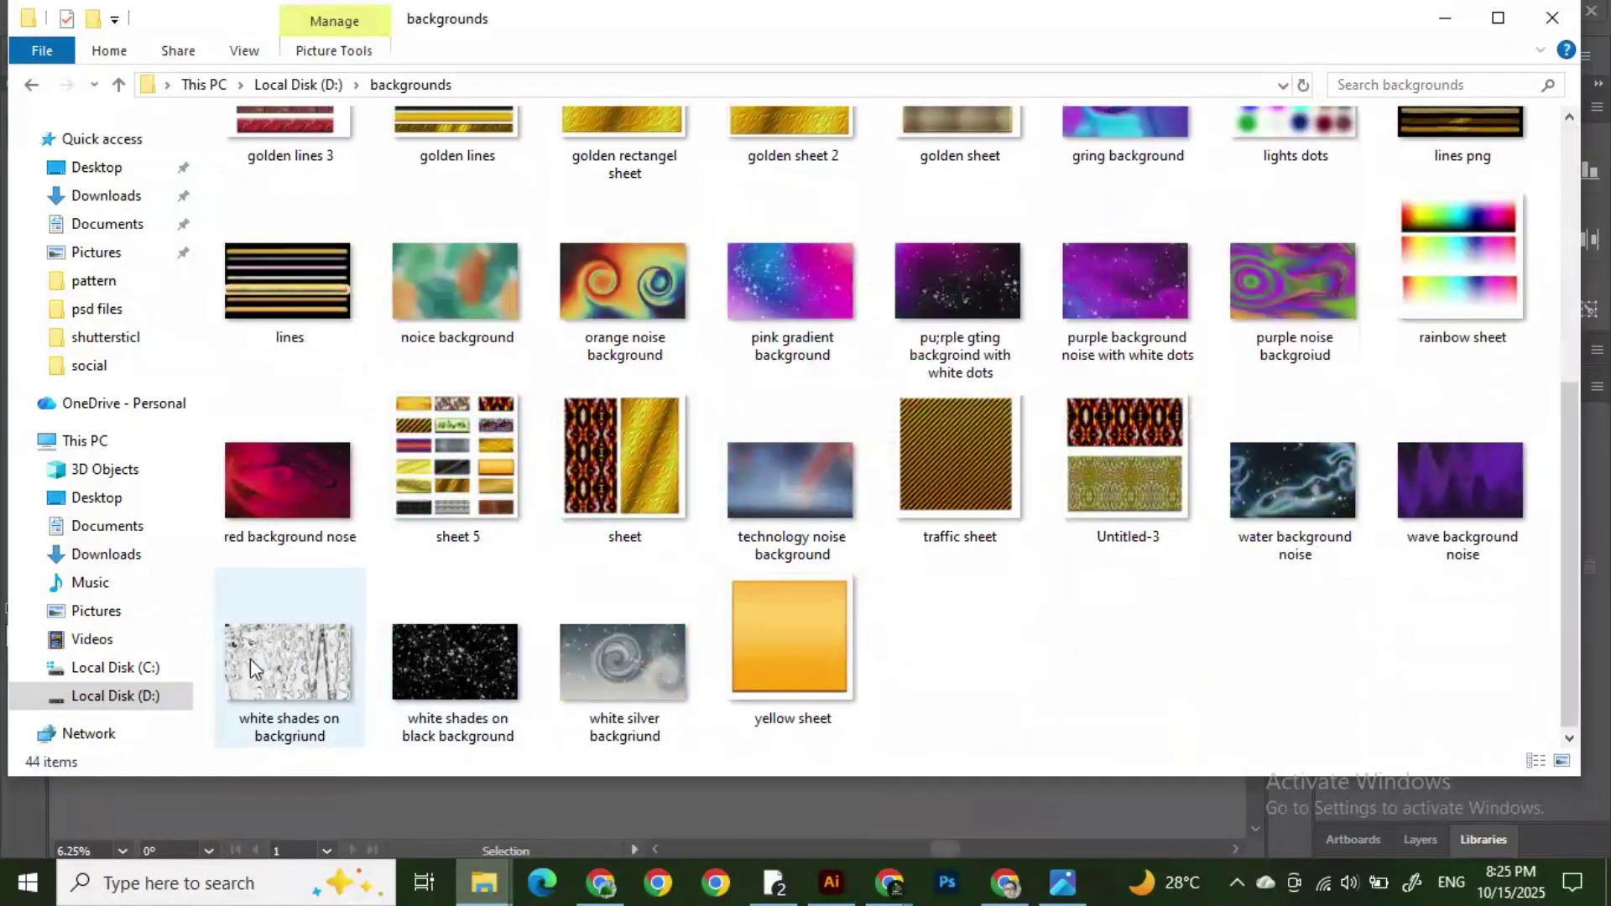
{"action": "left_click", "coordinate": [171, 697]}
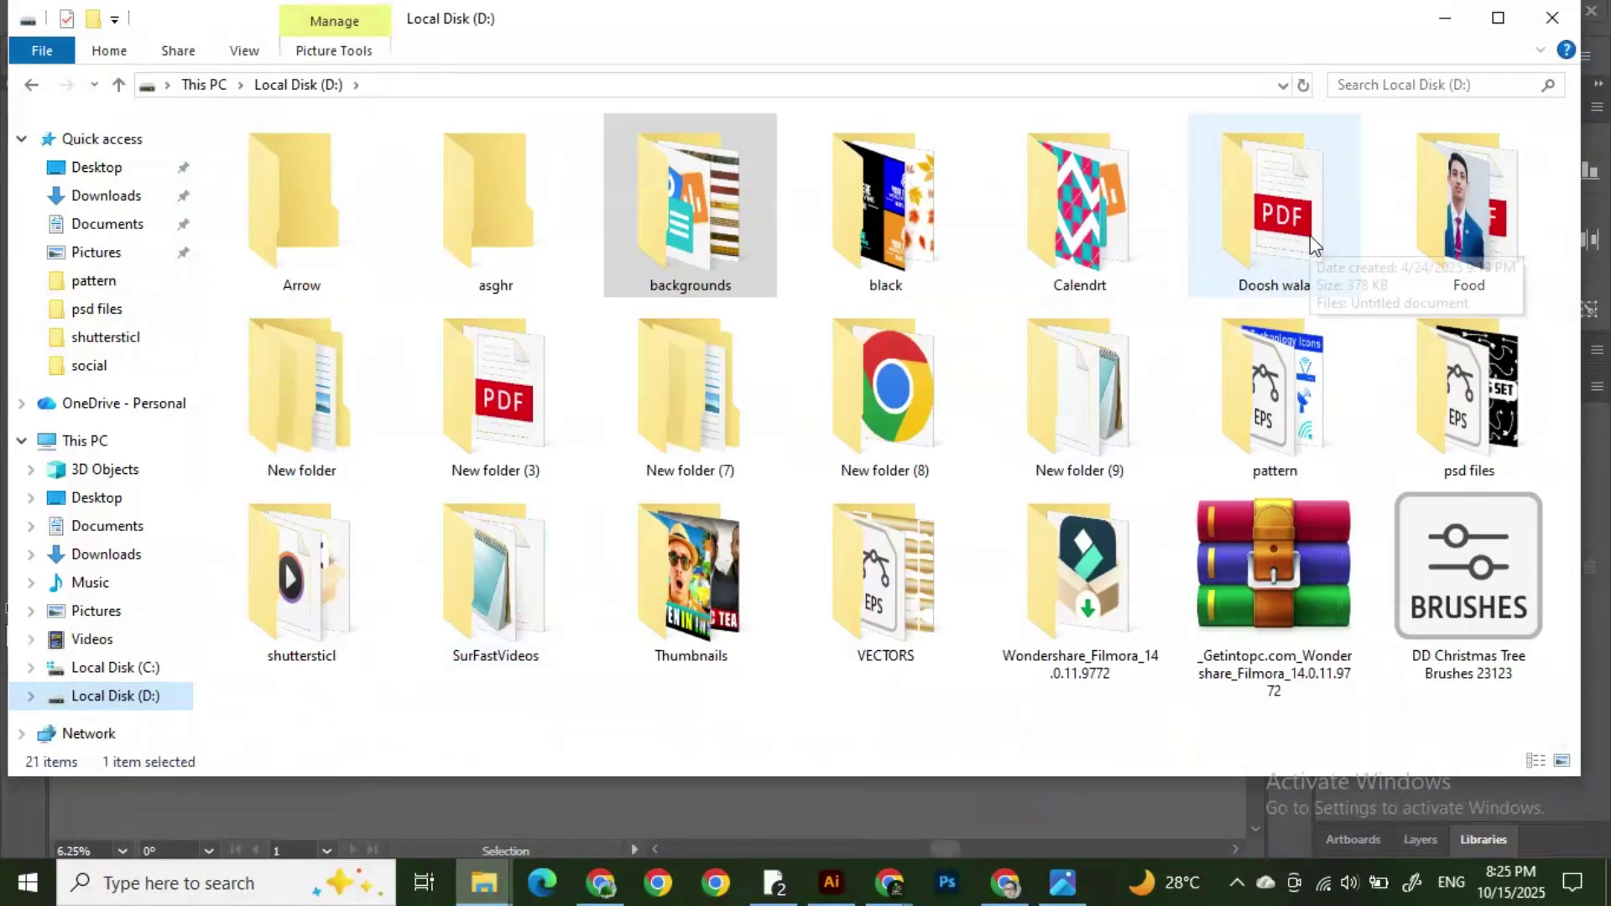
Step: Find the COMPLETED STAMP WITH AI EPS file in the Calendrt folder and open it in Illustrator
{"action": "double_click", "coordinate": [1116, 247]}
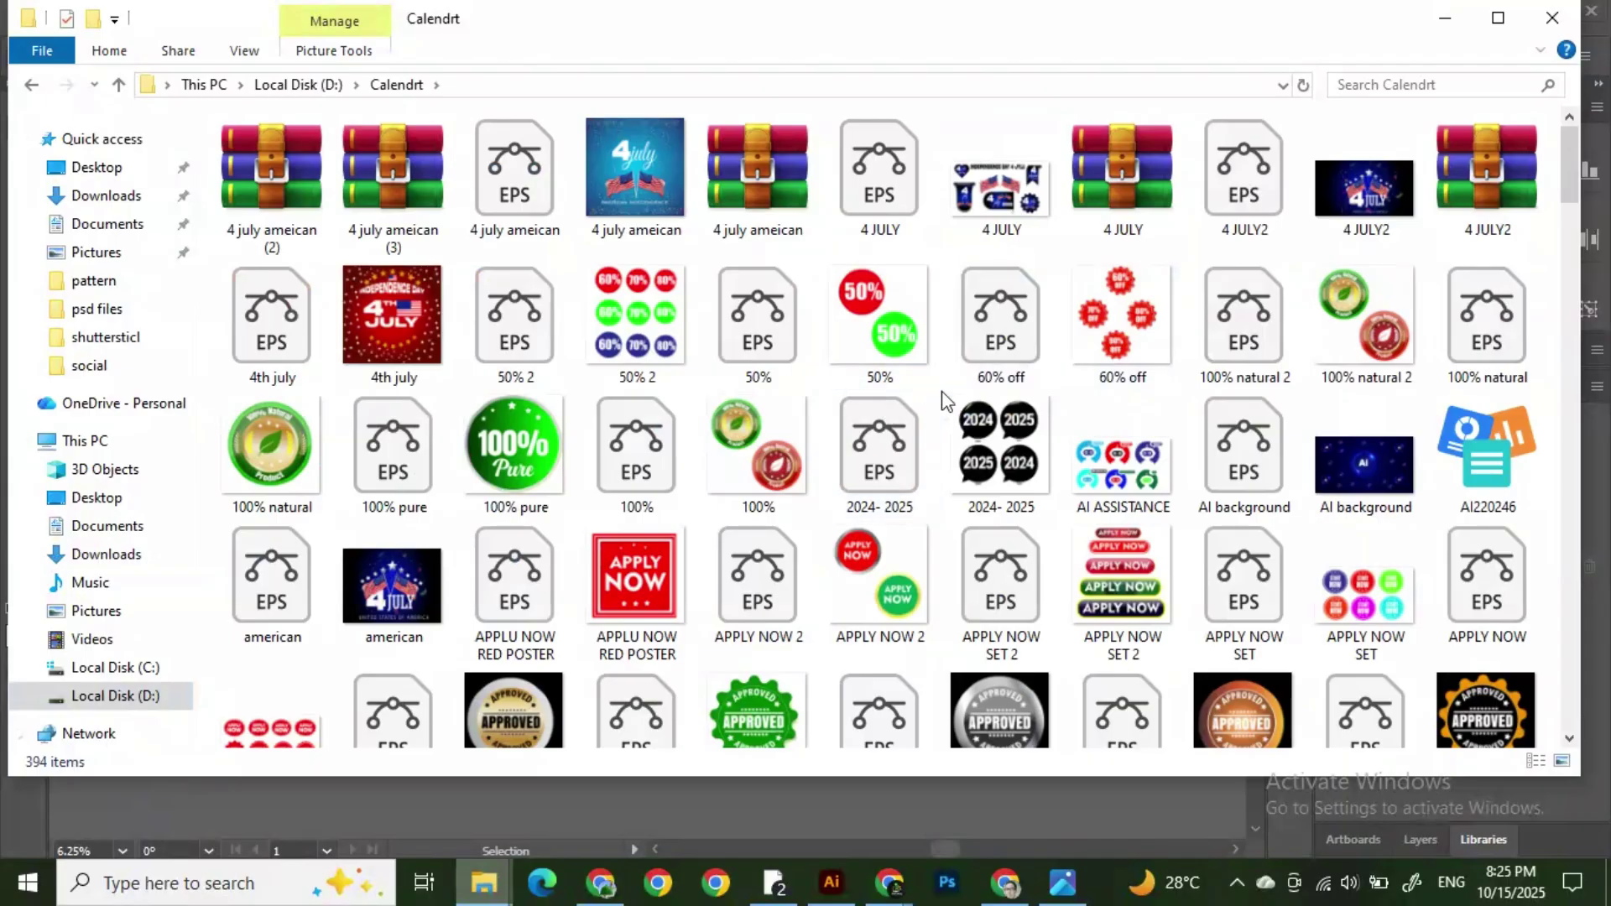
{"action": "scroll", "coordinate": [913, 381], "scroll_direction": "down", "scroll_amount": 3}
{"action": "scroll", "coordinate": [913, 381], "scroll_direction": "down", "scroll_amount": 15}
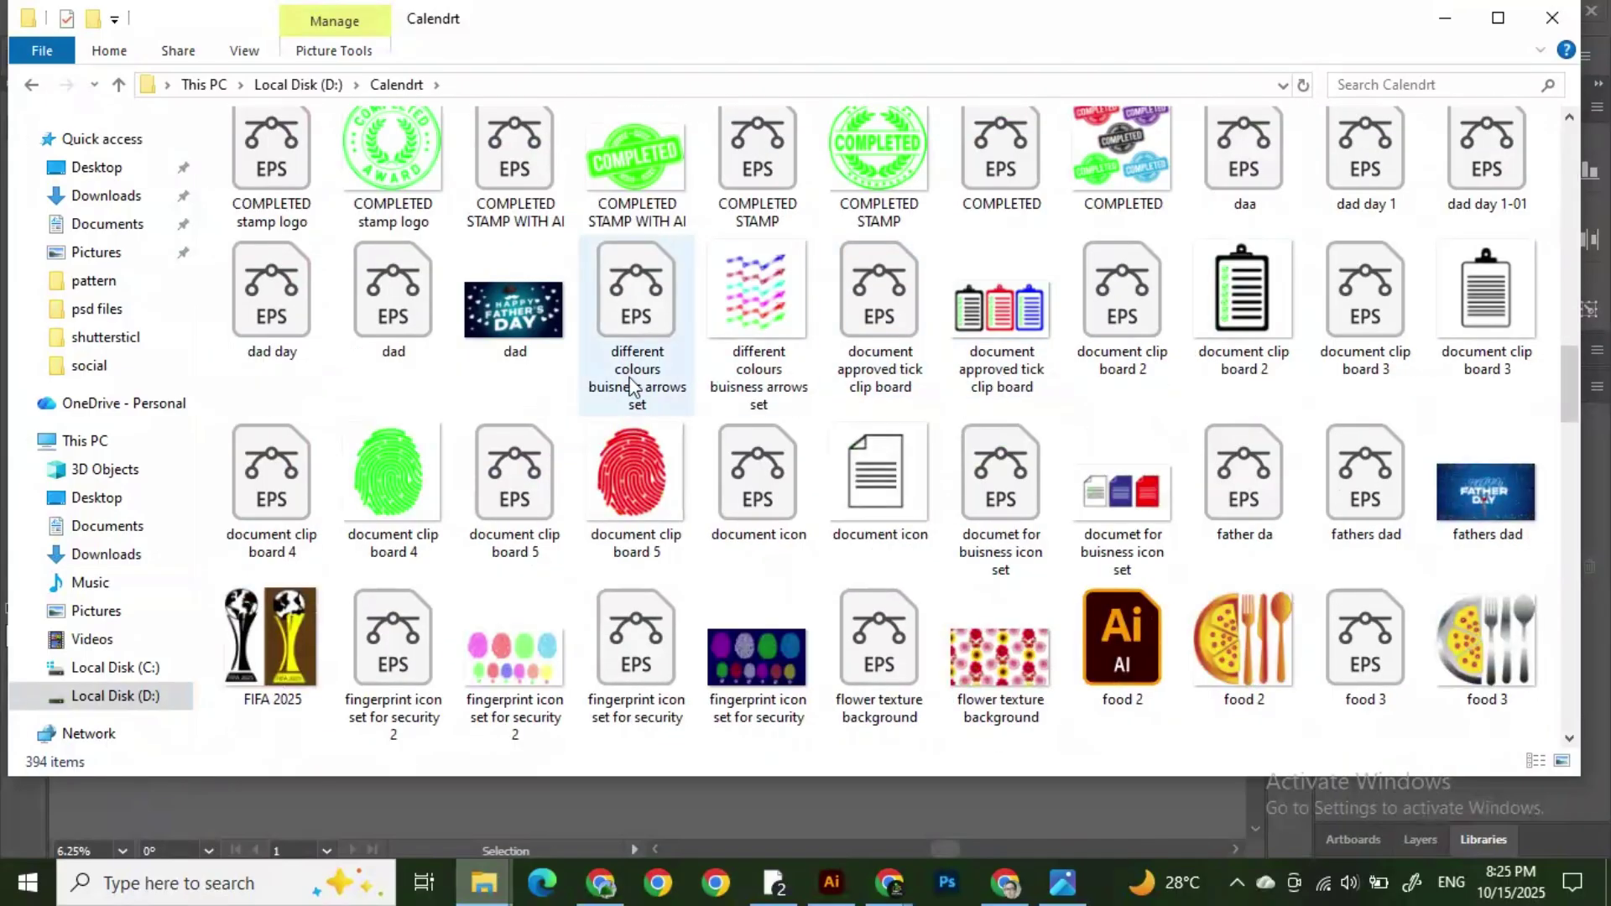
{"action": "scroll", "coordinate": [837, 391], "scroll_direction": "up", "scroll_amount": 3}
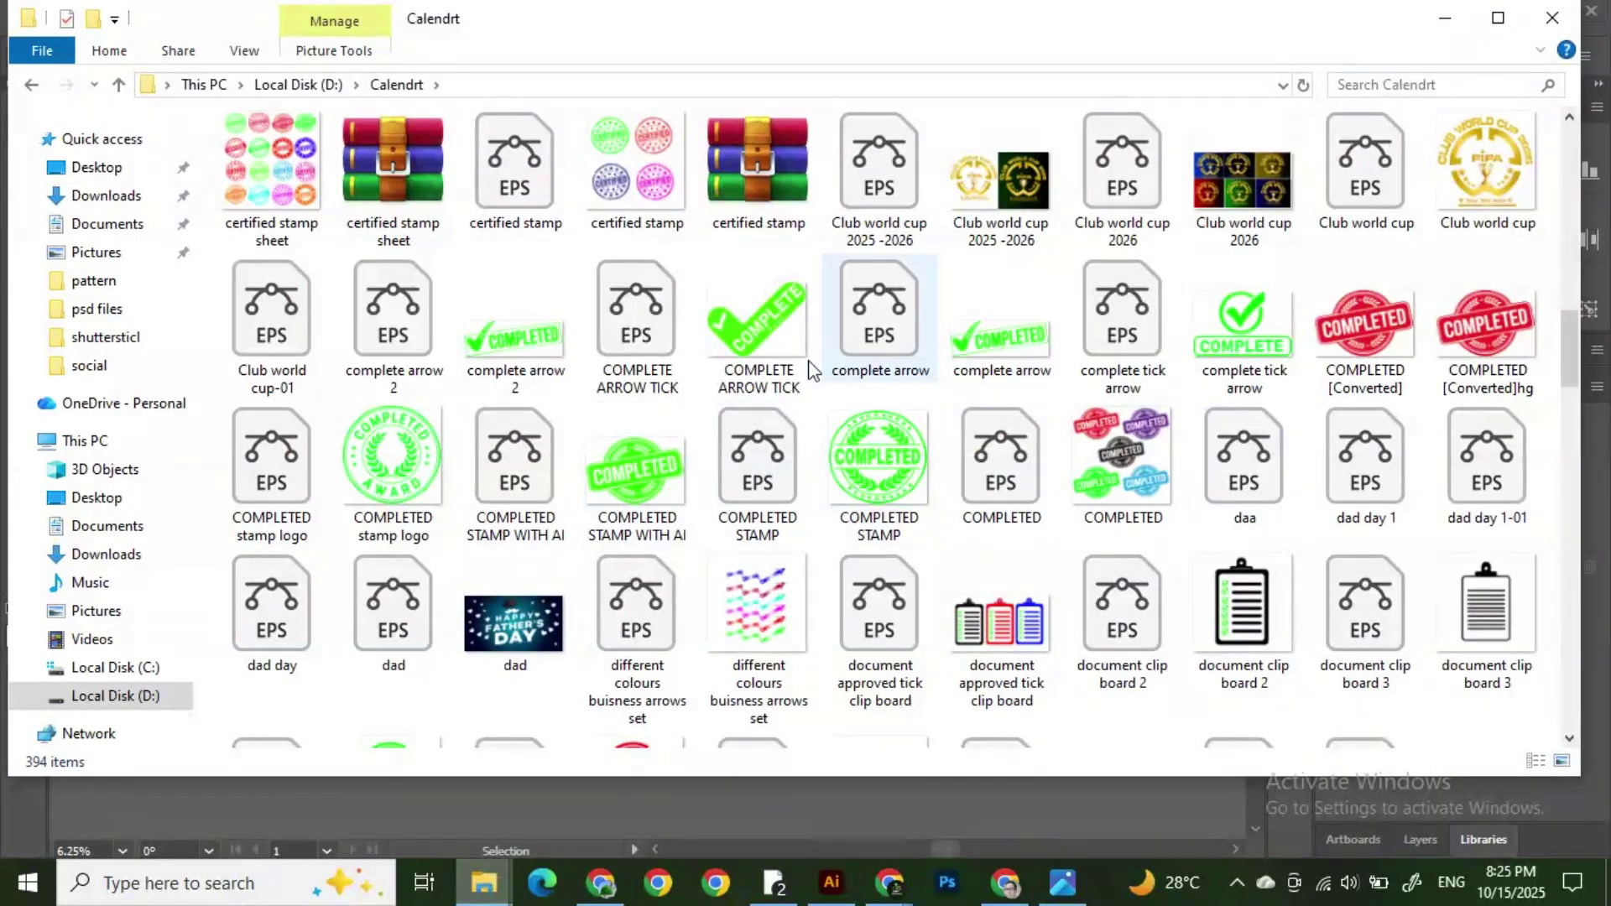
{"action": "double_click", "coordinate": [545, 470]}
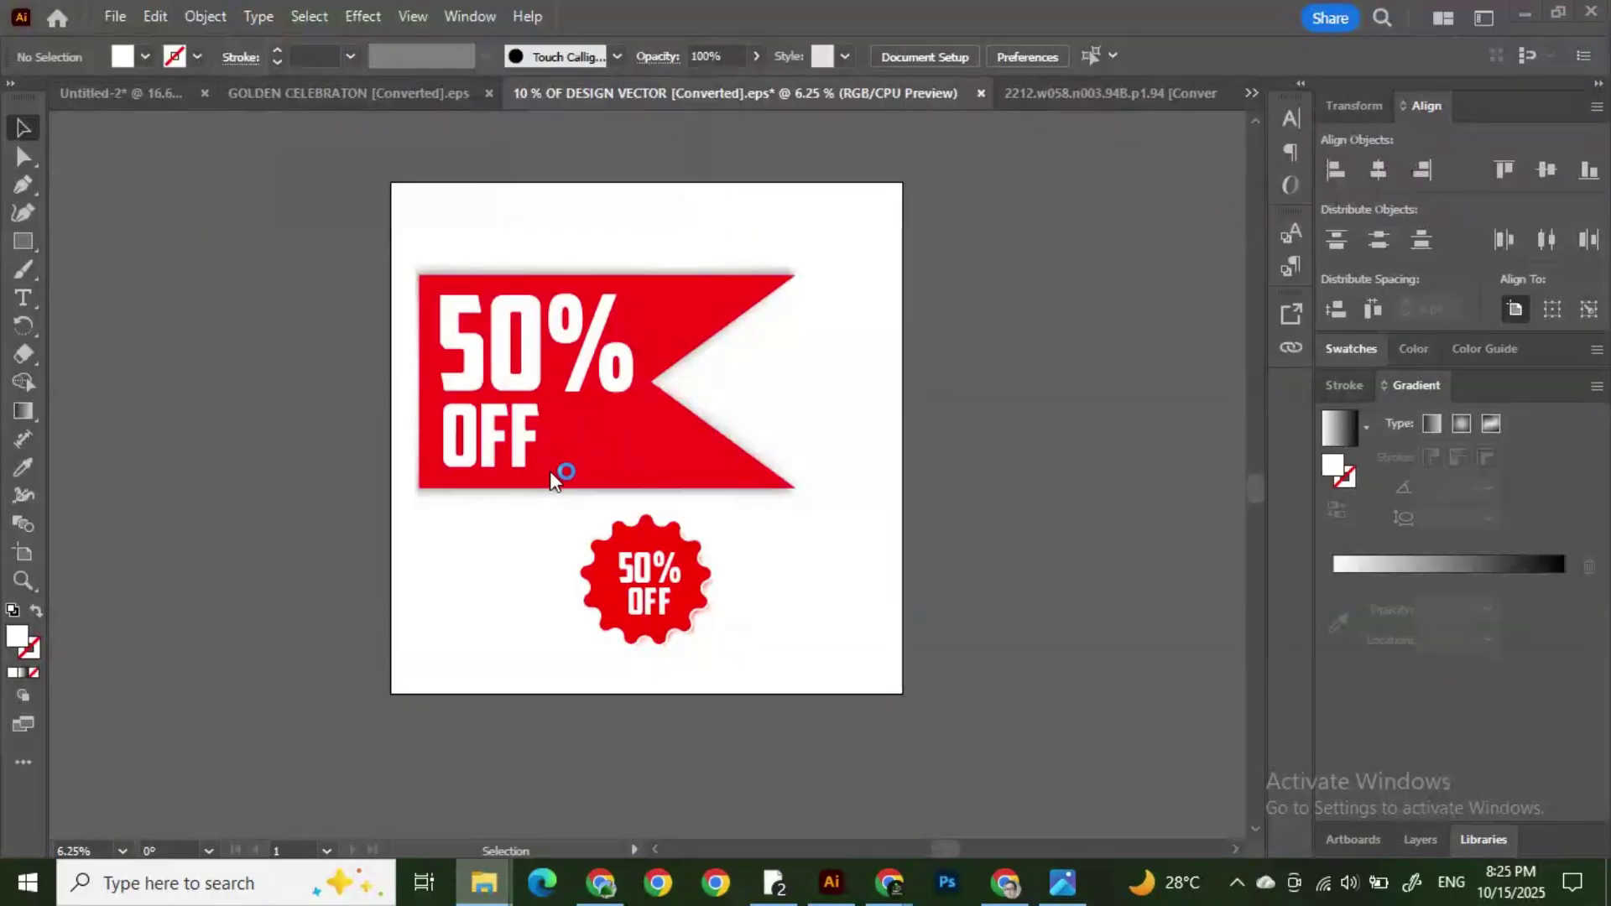
{"action": "left_click", "coordinate": [953, 475]}
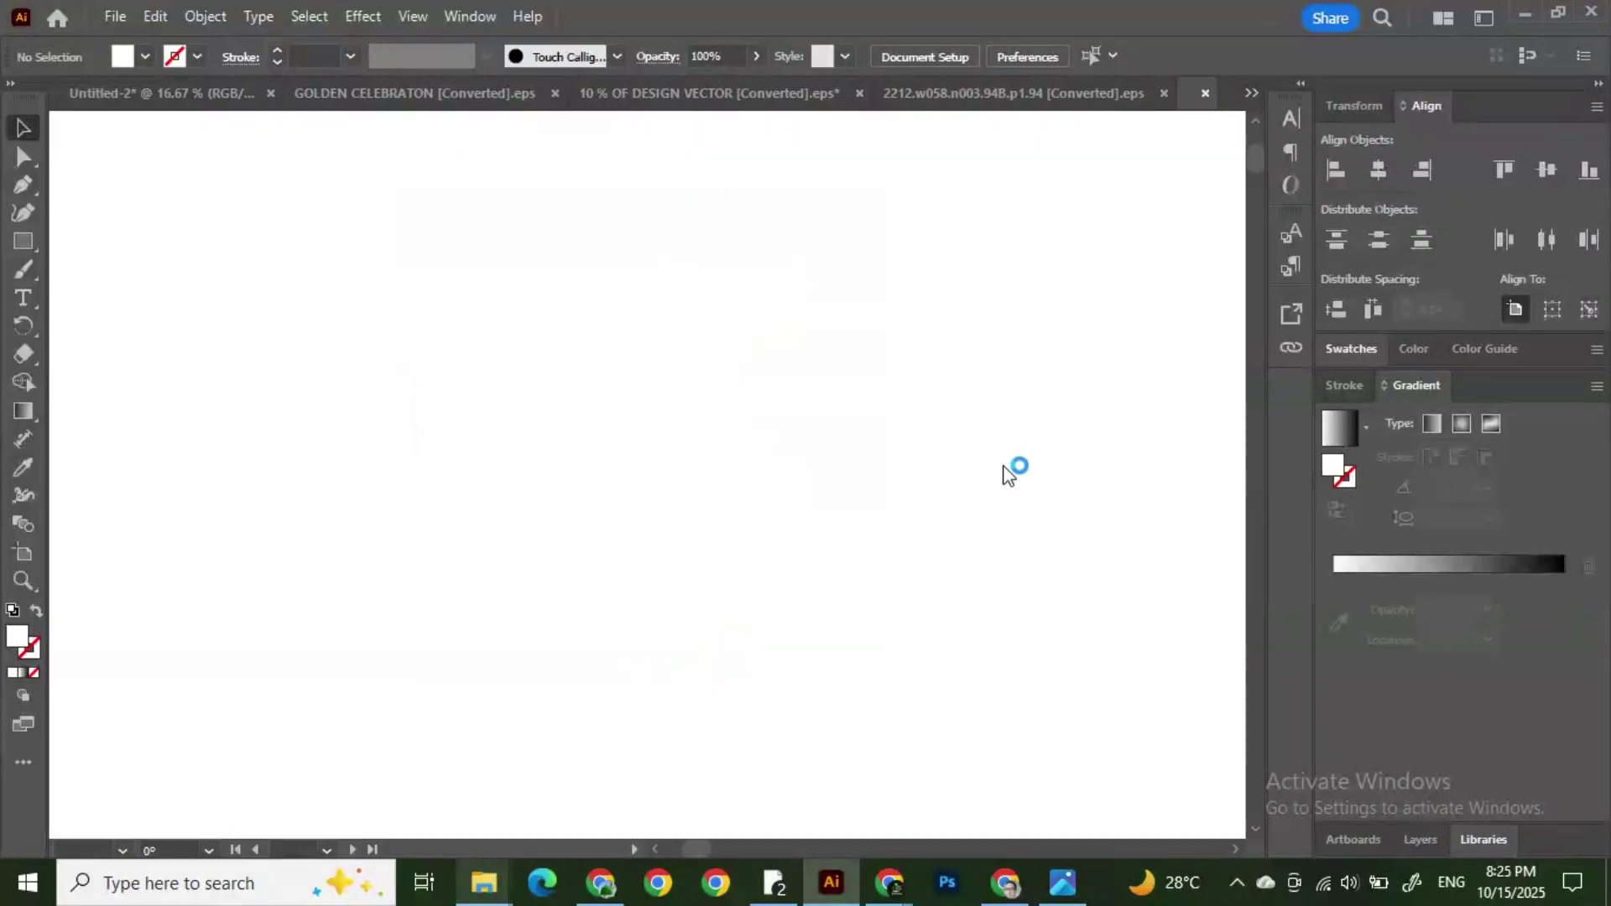
{"action": "scroll", "coordinate": [683, 532], "scroll_direction": "down", "scroll_amount": 3}
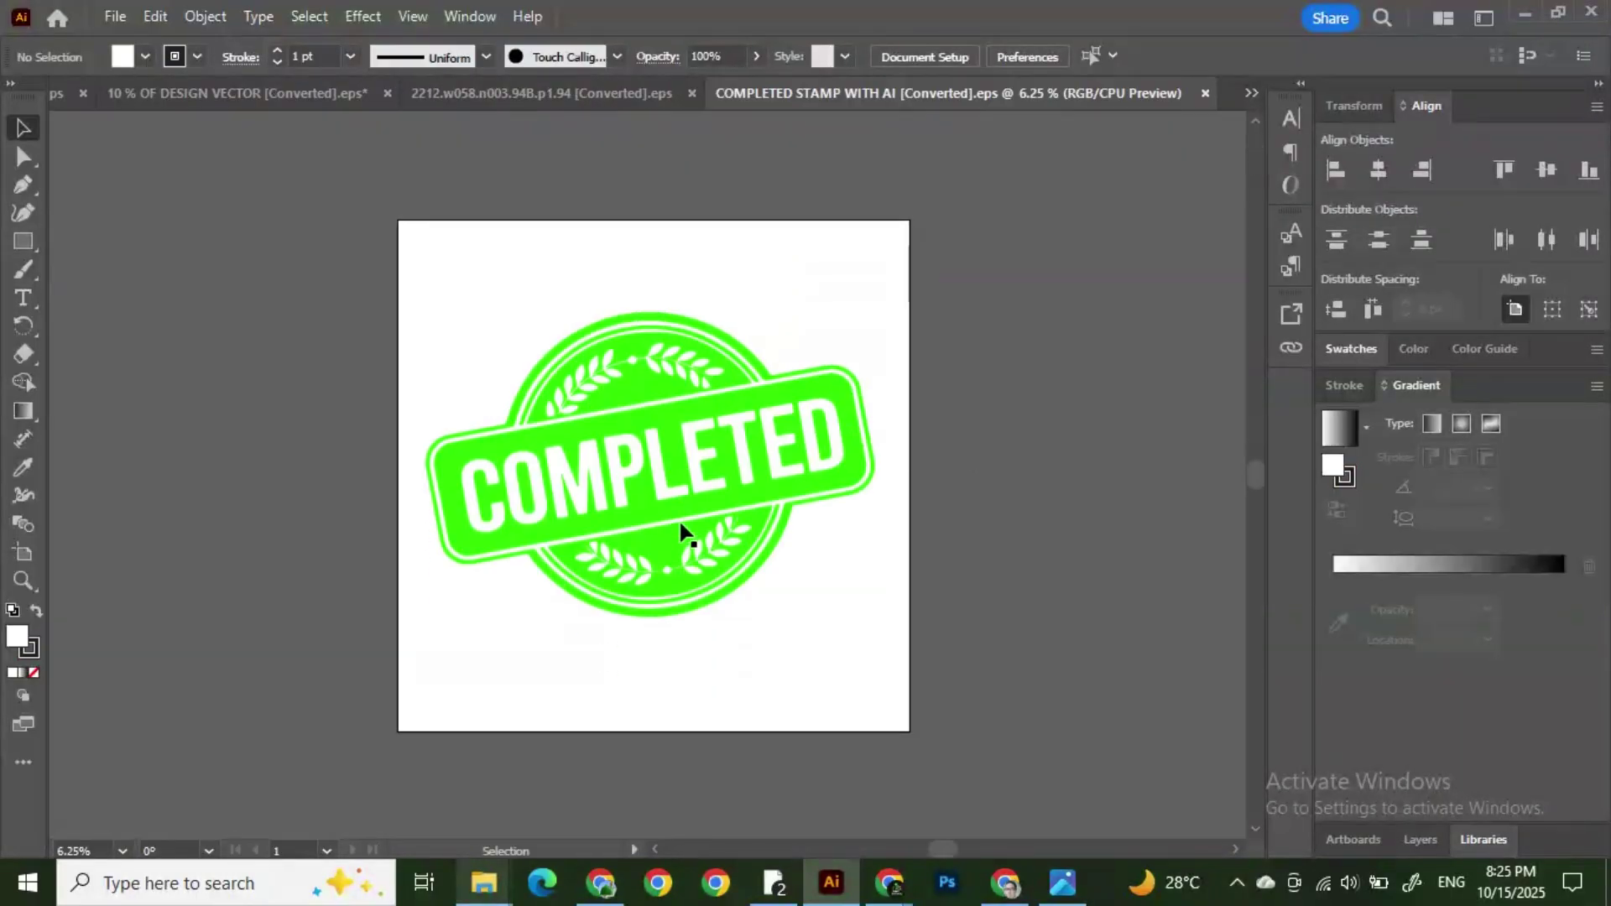
Step: Inspect how the green COMPLETED stamp is grouped by selecting it, leaving nothing selected
{"action": "left_click", "coordinate": [567, 417]}
{"action": "left_click", "coordinate": [954, 389]}
{"action": "left_click", "coordinate": [710, 386]}
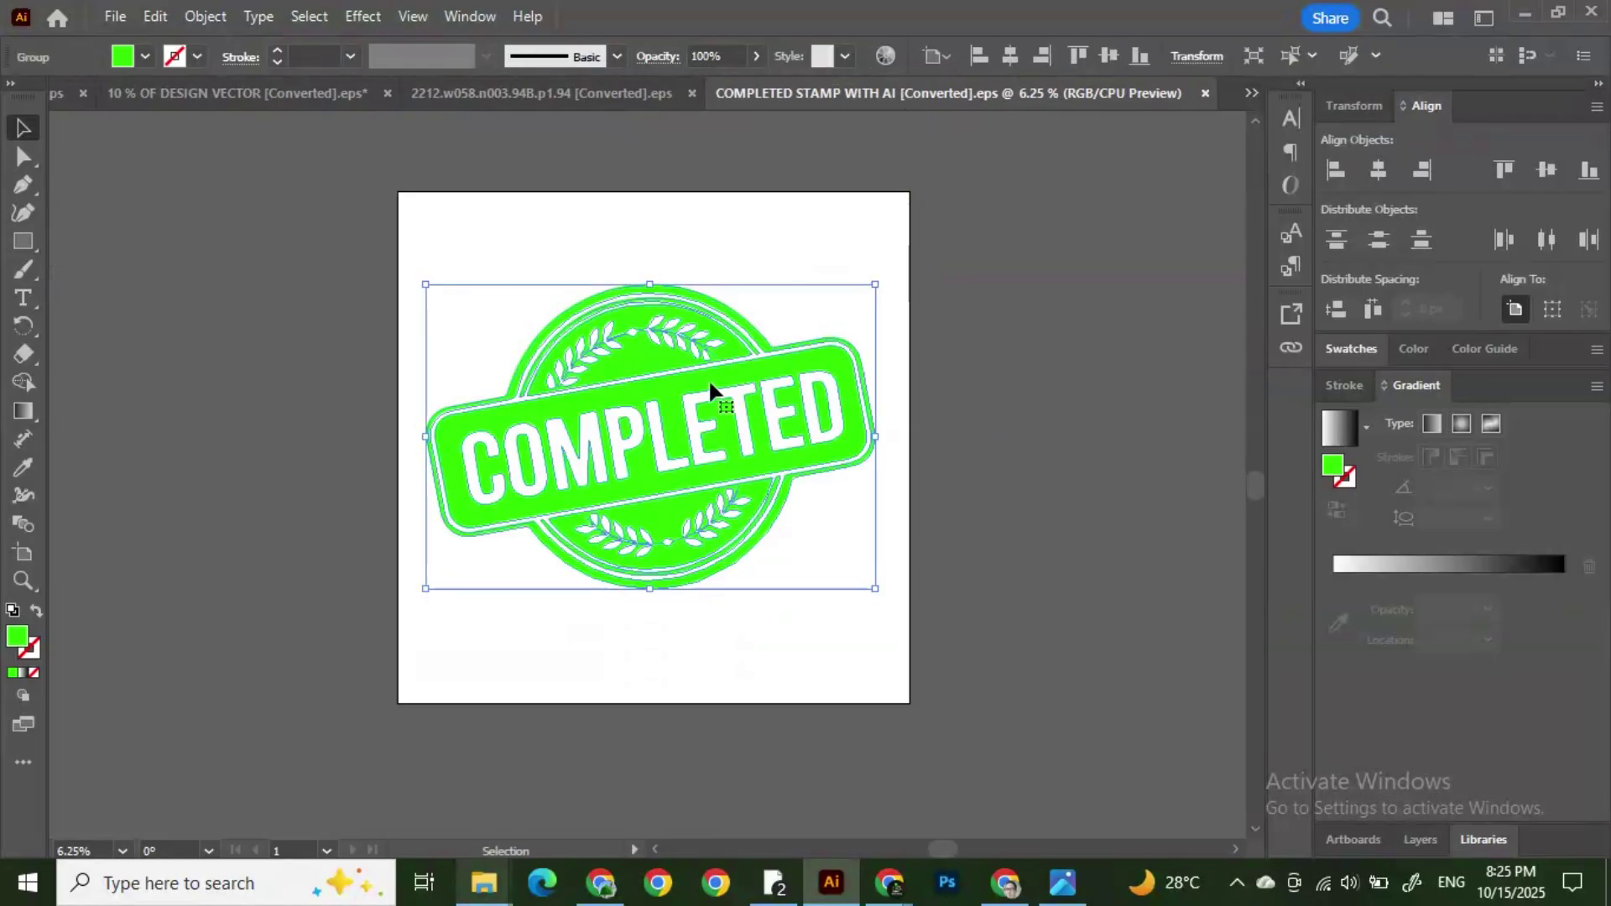
{"action": "left_click", "coordinate": [984, 391]}
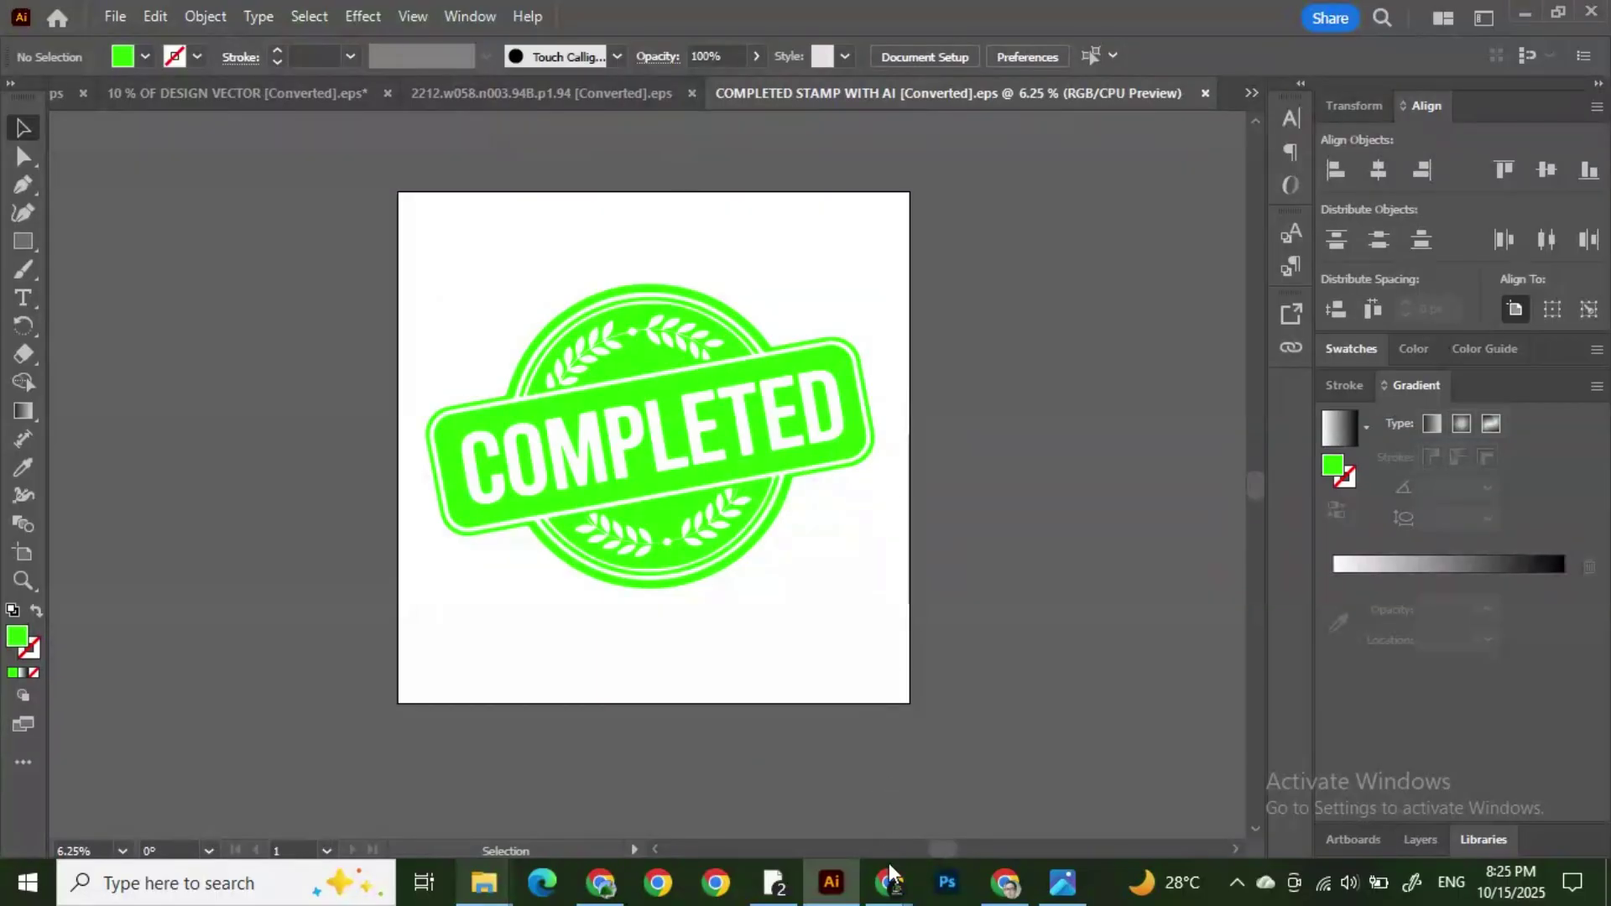
Step: Switch to Chrome, search Google for "googlea ai" in a new tab and open the Google AI Studio site
{"action": "mouse_move", "coordinate": [889, 865]}
{"action": "mouse_move", "coordinate": [921, 793]}
{"action": "left_click", "coordinate": [858, 783]}
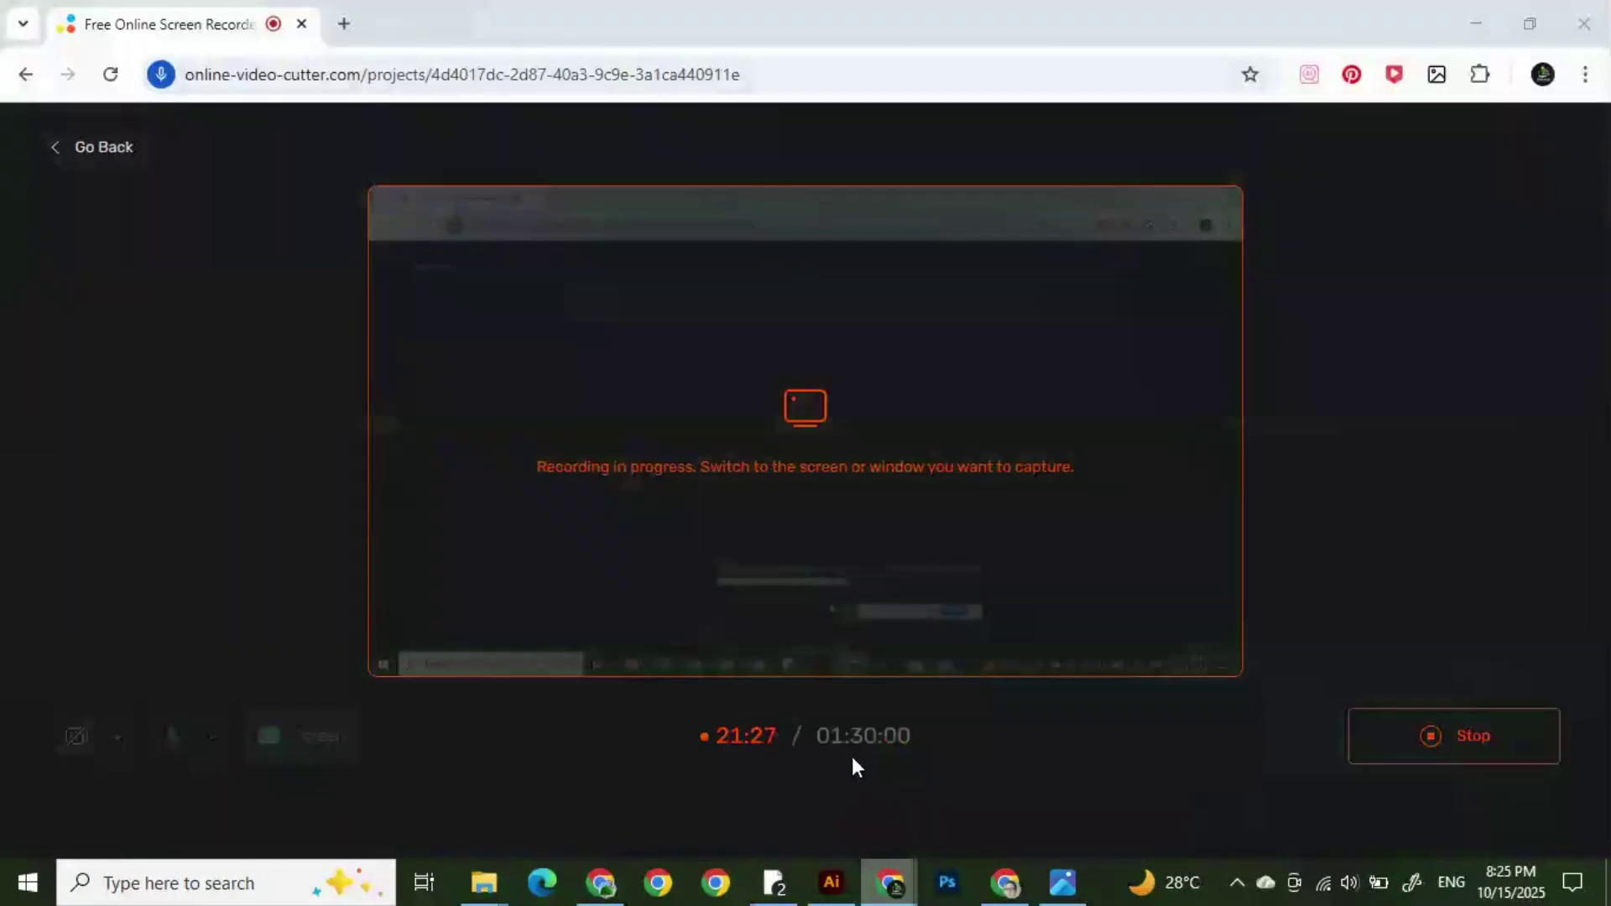
{"action": "left_click", "coordinate": [340, 26]}
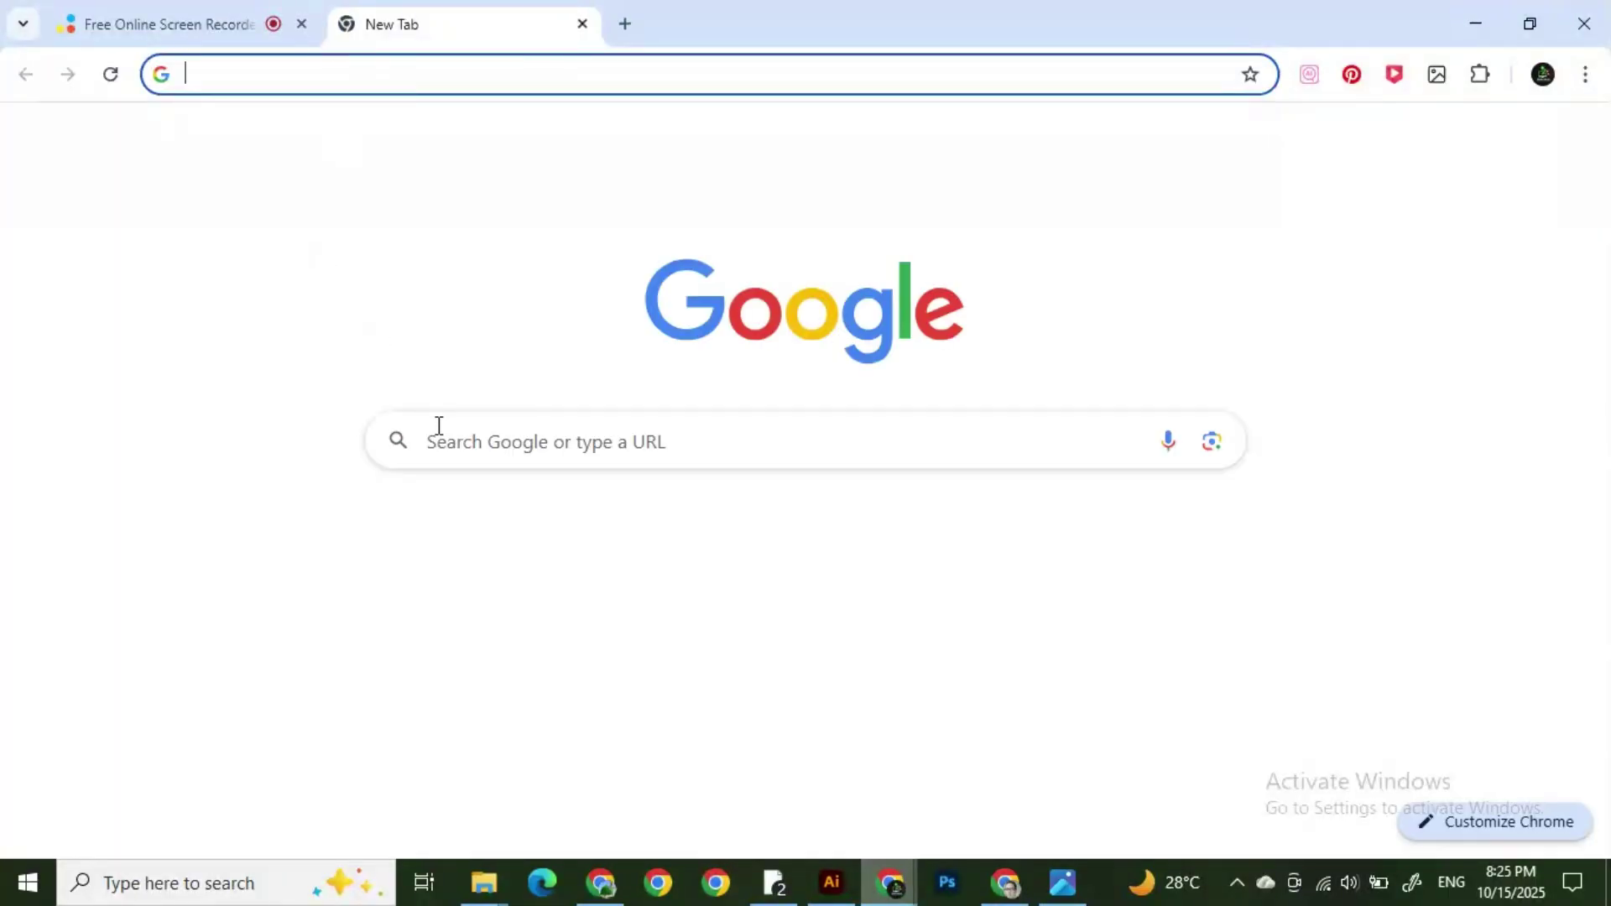
{"action": "type", "text": "googlea"}
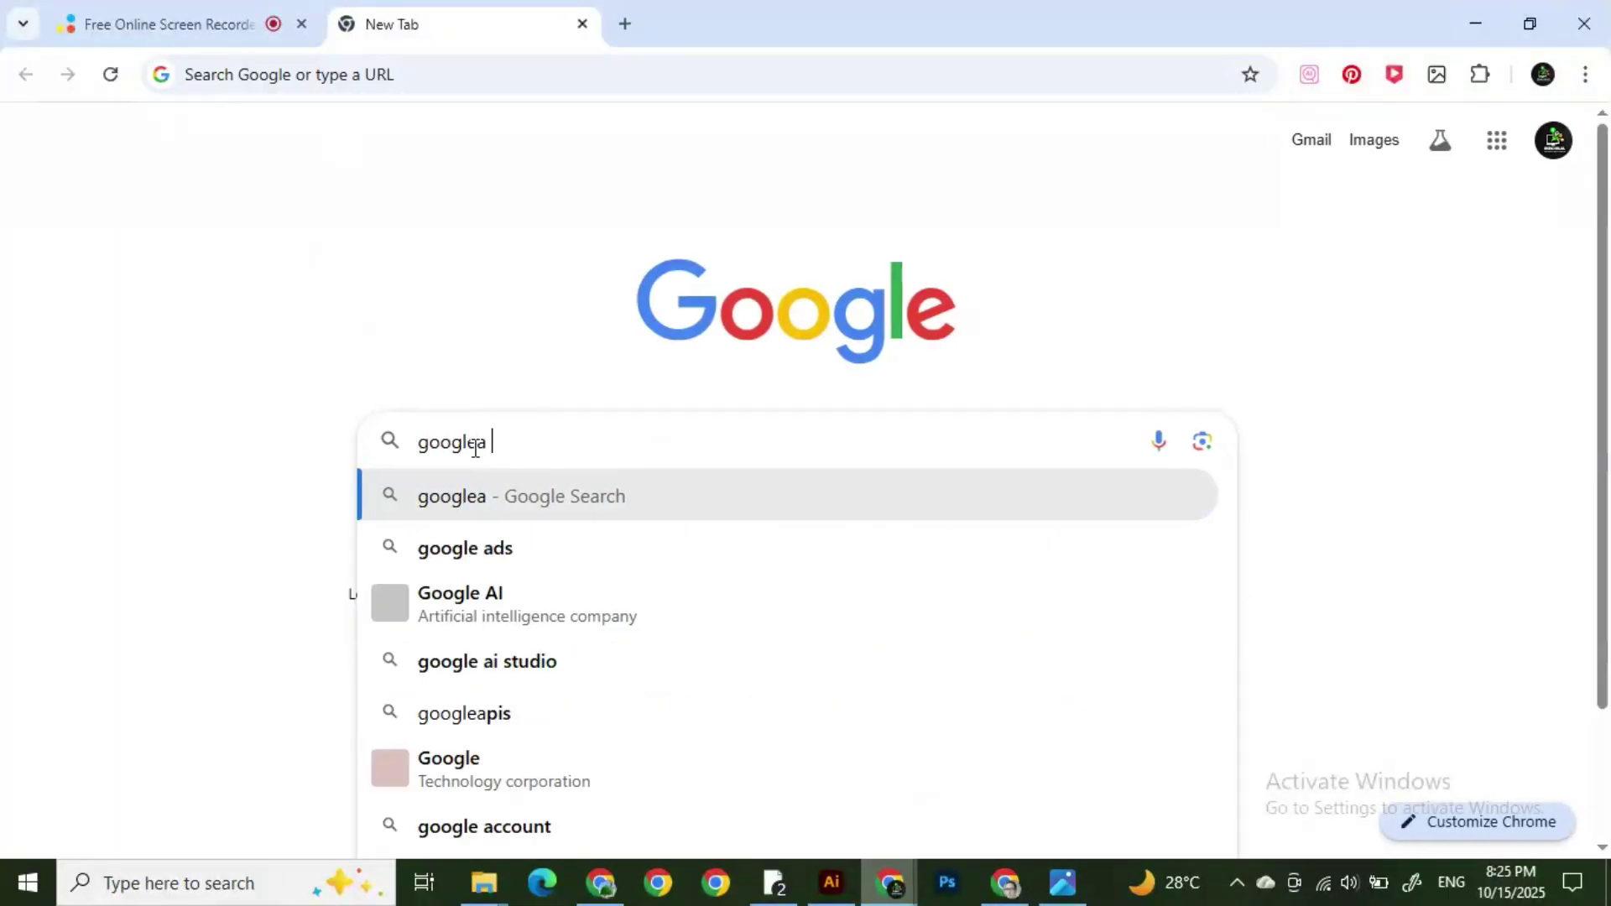
{"action": "key", "text": "BackSpace"}
{"action": "type", "text": "aa"}
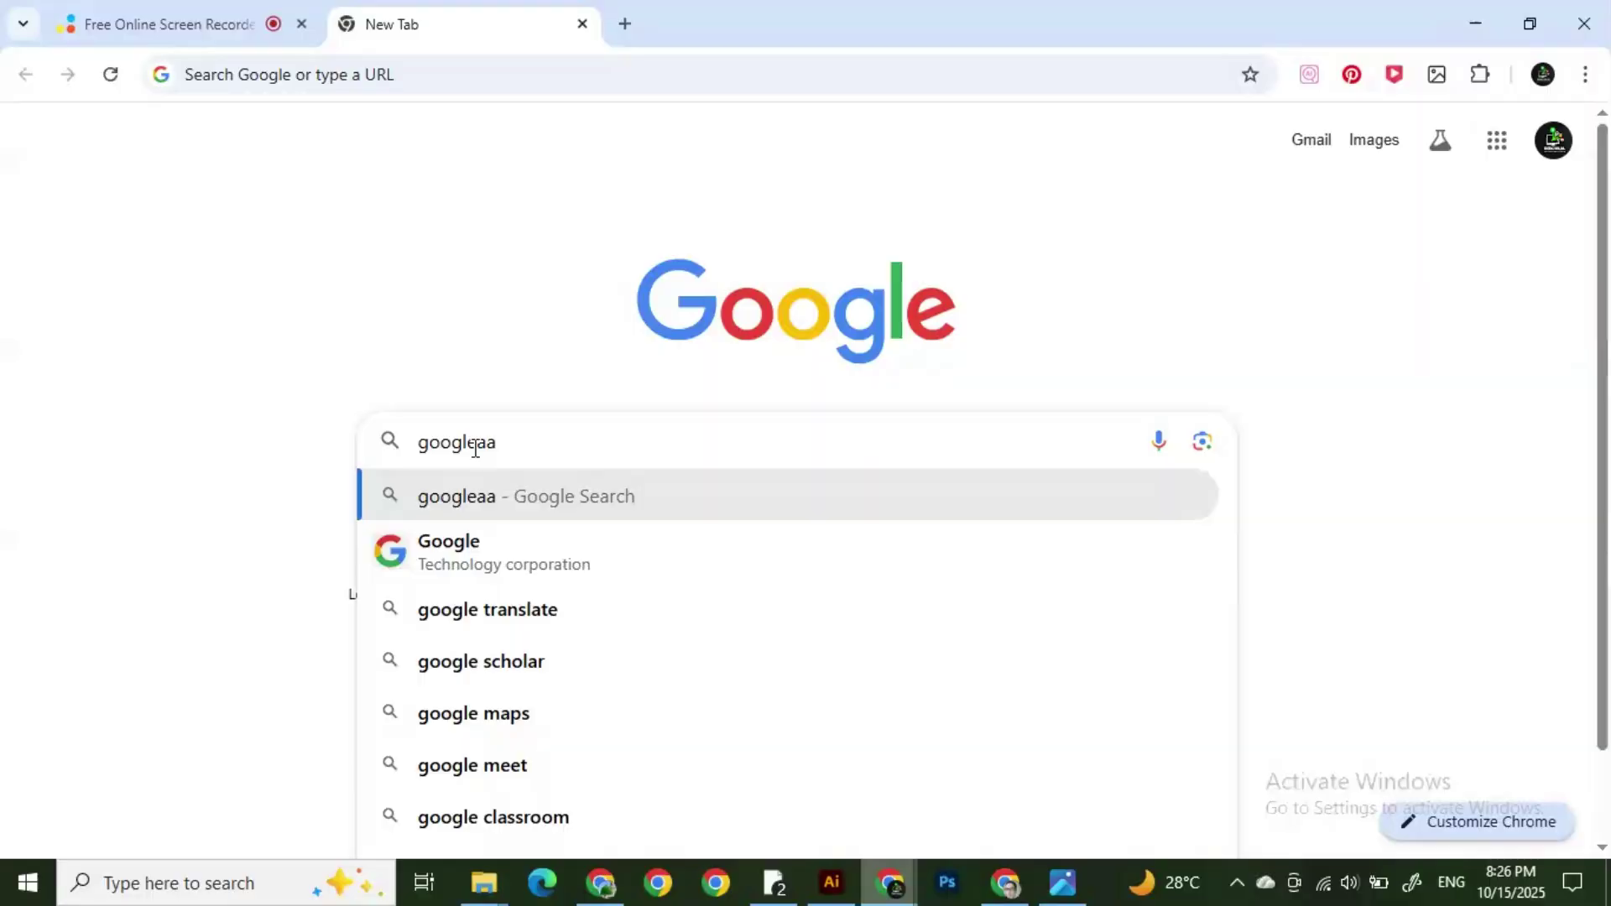
{"action": "key", "text": "BackSpace"}
{"action": "type", "text": "ai"}
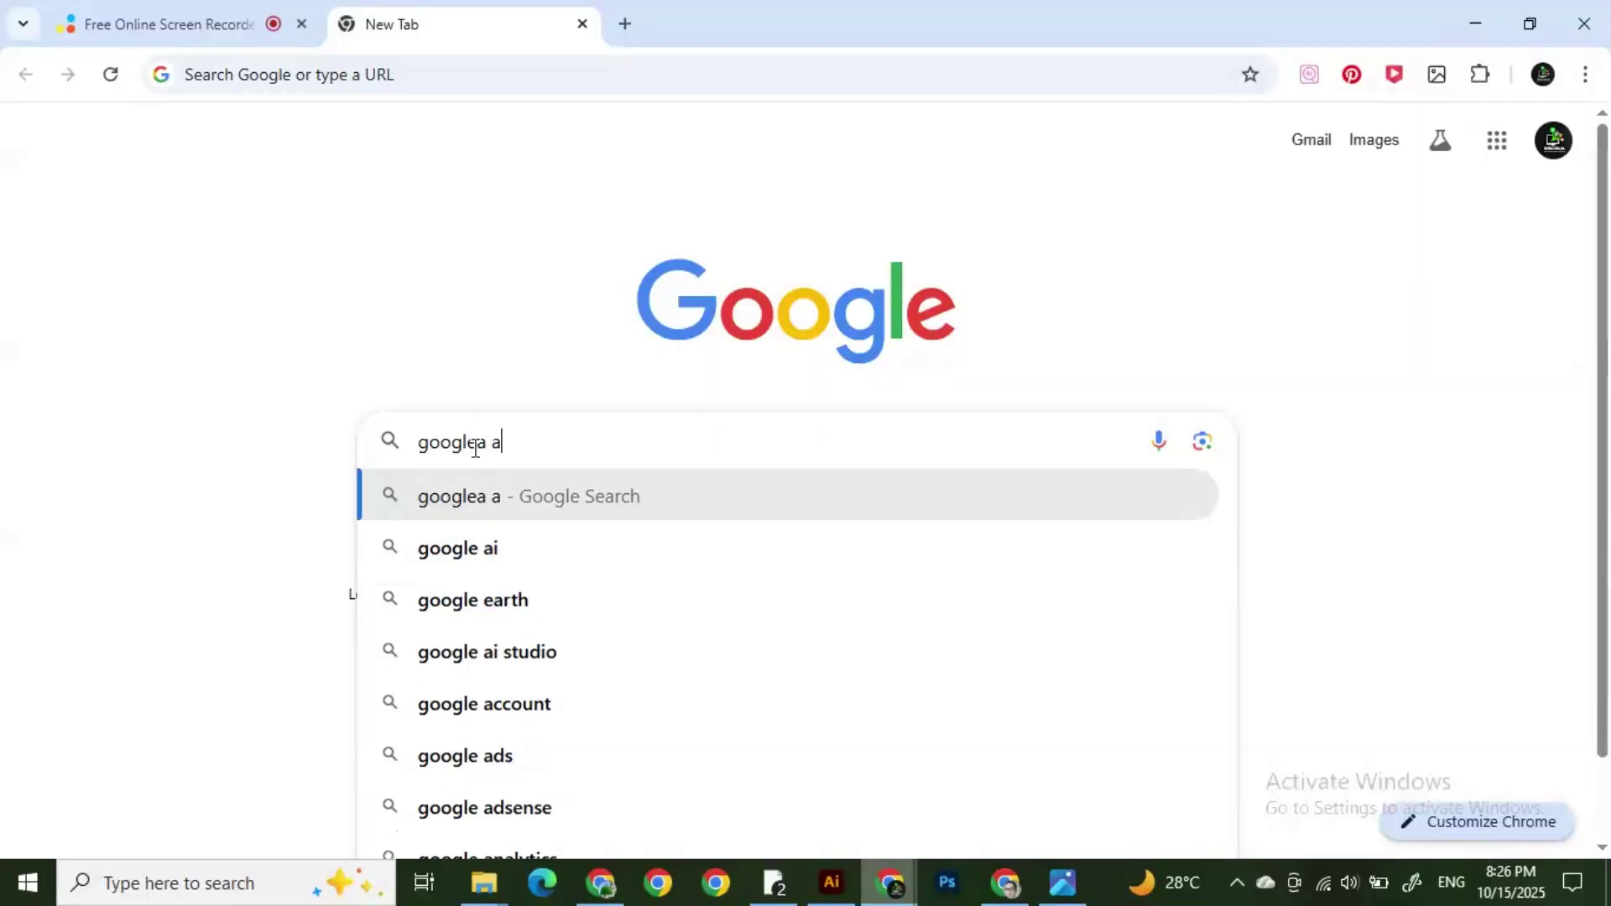
{"action": "key", "text": "Return"}
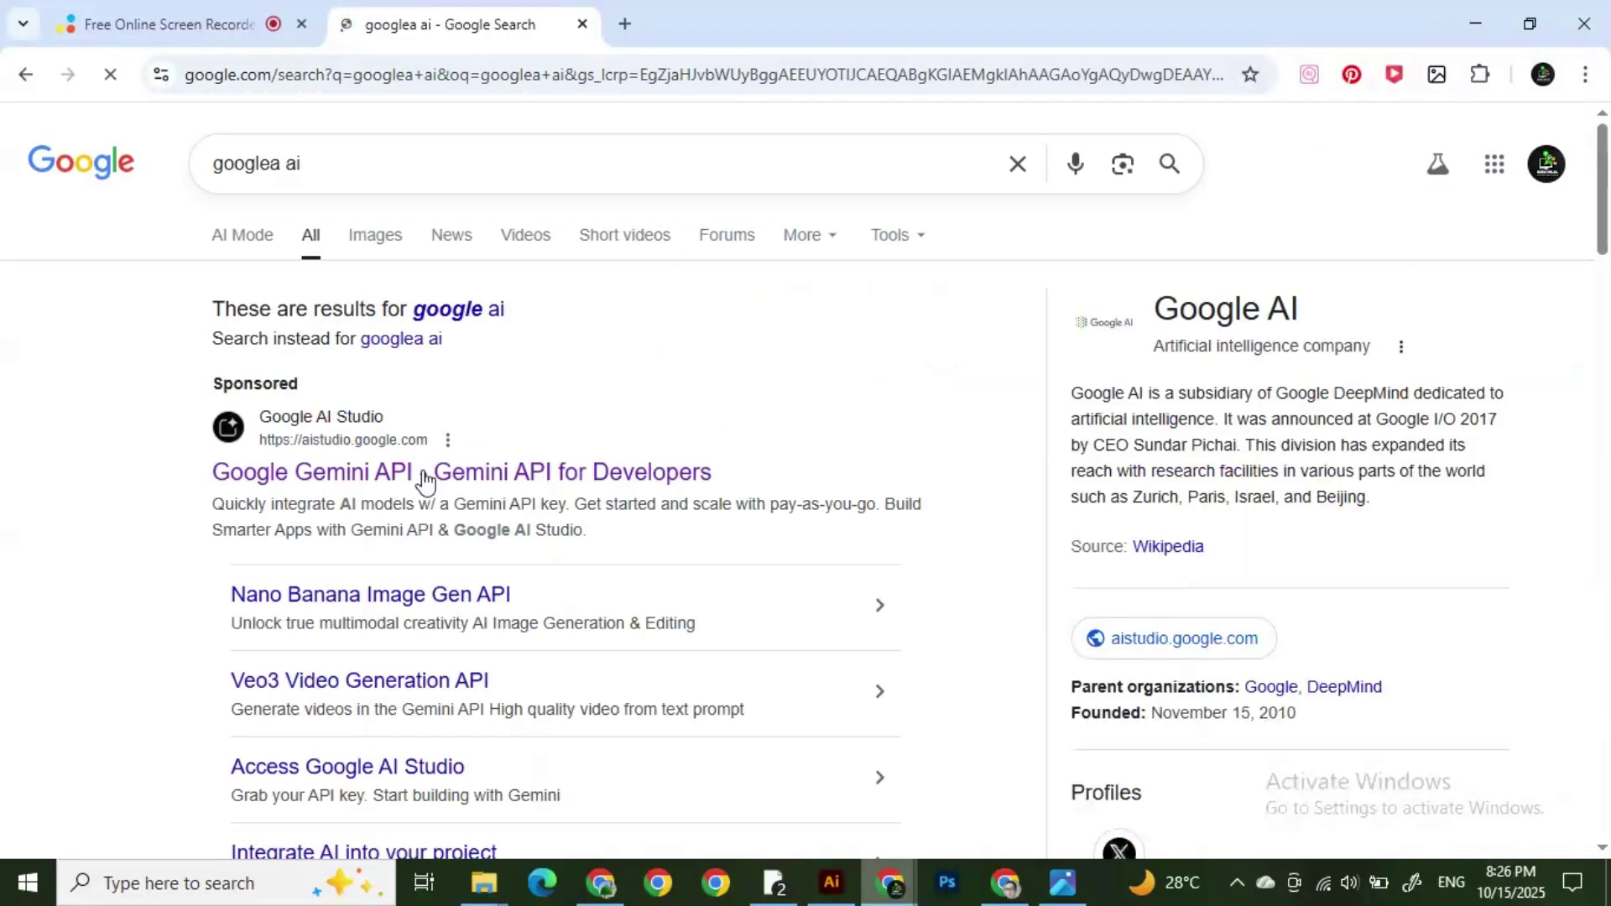
{"action": "scroll", "coordinate": [390, 487], "scroll_direction": "down", "scroll_amount": 7}
{"action": "left_click", "coordinate": [317, 660]}
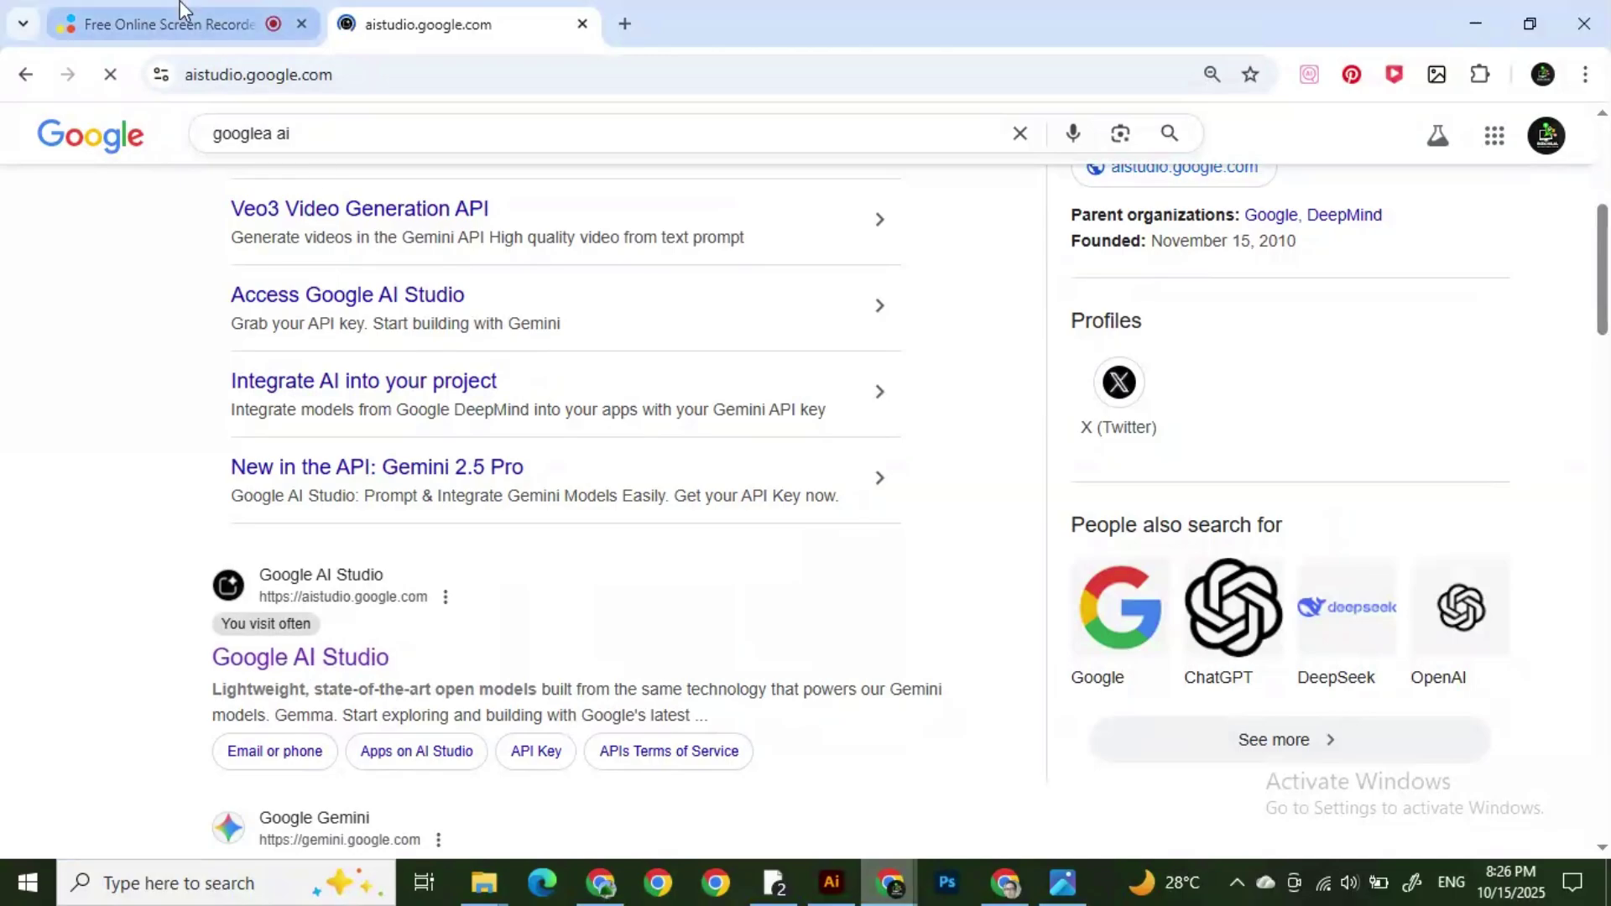
Step: Switch to Photos and examine the black brush strokes in unnamed.jpg enlarged in a maximized window
{"action": "left_click", "coordinate": [314, 23]}
{"action": "left_click", "coordinate": [375, 10]}
{"action": "mouse_move", "coordinate": [1062, 882]}
{"action": "left_click", "coordinate": [1053, 728]}
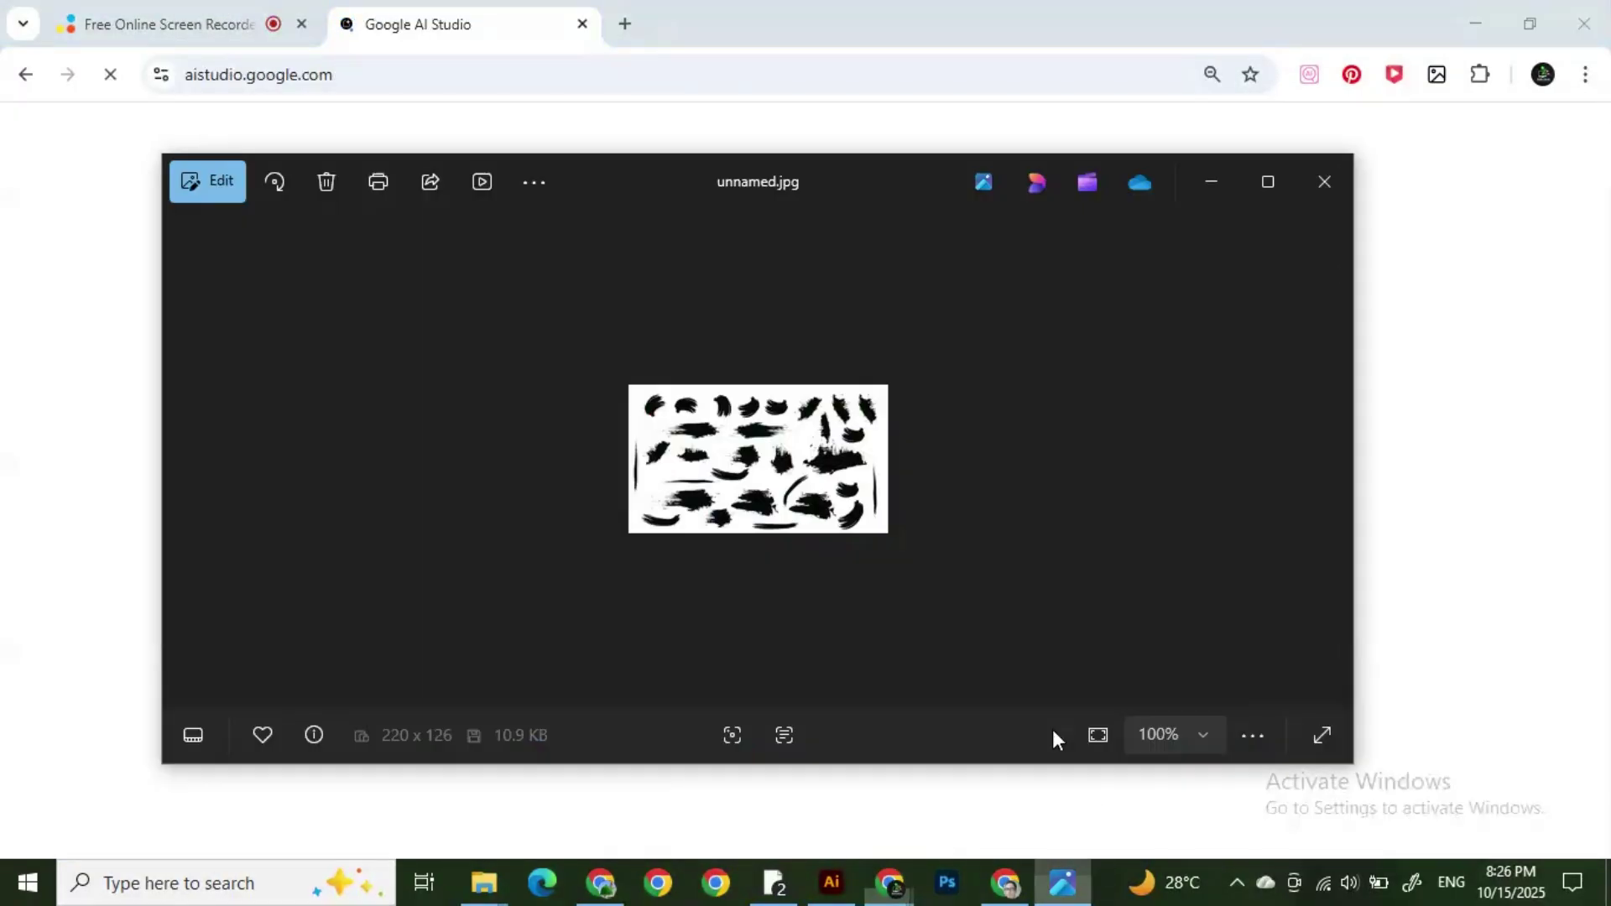
{"action": "scroll", "coordinate": [816, 501], "scroll_direction": "up", "scroll_amount": 2}
{"action": "left_click", "coordinate": [1270, 181]}
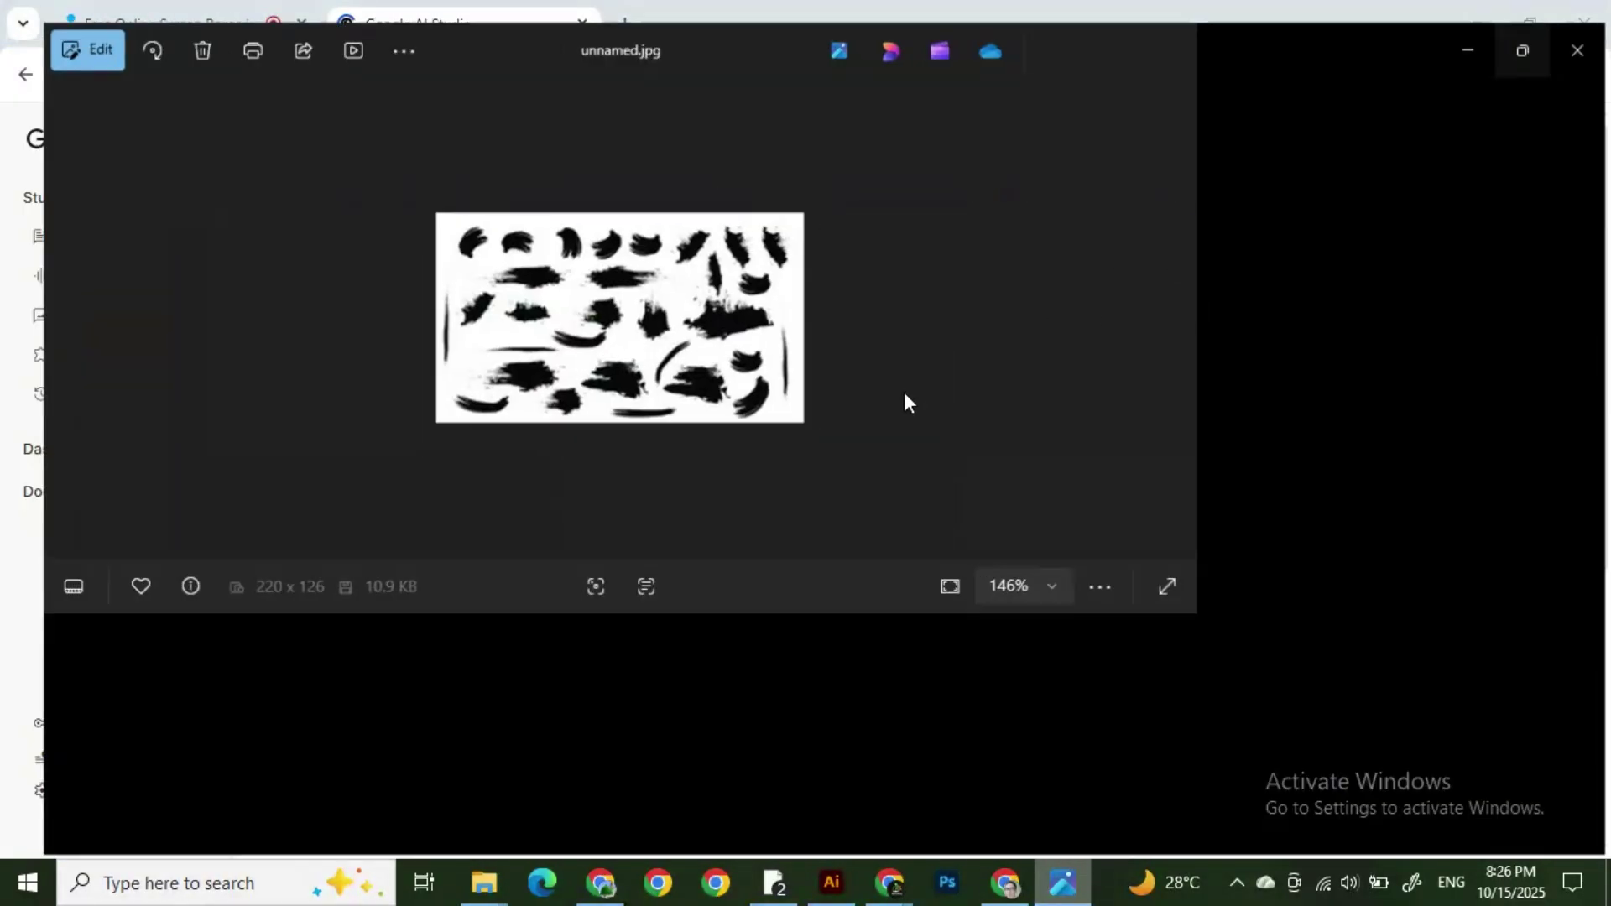
{"action": "scroll", "coordinate": [659, 395], "scroll_direction": "up", "scroll_amount": 3}
{"action": "scroll", "coordinate": [660, 395], "scroll_direction": "up", "scroll_amount": 3}
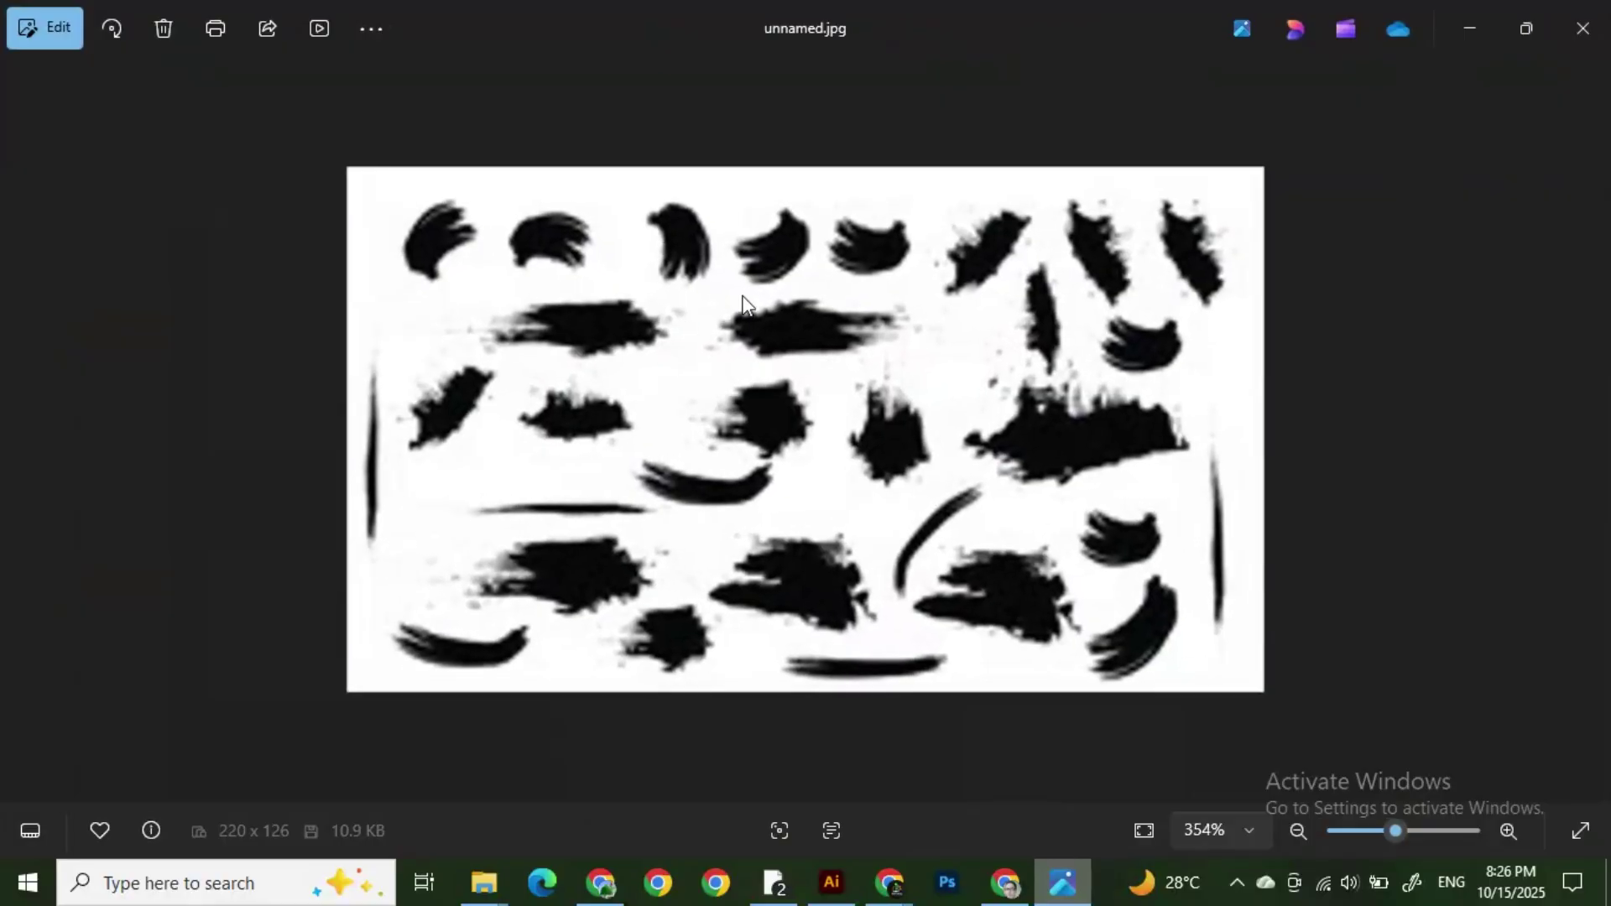
{"action": "scroll", "coordinate": [747, 301], "scroll_direction": "up", "scroll_amount": 1}
{"action": "scroll", "coordinate": [747, 300], "scroll_direction": "down", "scroll_amount": 1}
Step: Review the best seller in the Daily Earnings Report e-mail in Gmail, close unnamed.jpg and minimize the mail window
{"action": "left_click", "coordinate": [1005, 883]}
{"action": "scroll", "coordinate": [1041, 587], "scroll_direction": "down", "scroll_amount": 2}
{"action": "scroll", "coordinate": [1049, 588], "scroll_direction": "up", "scroll_amount": 2}
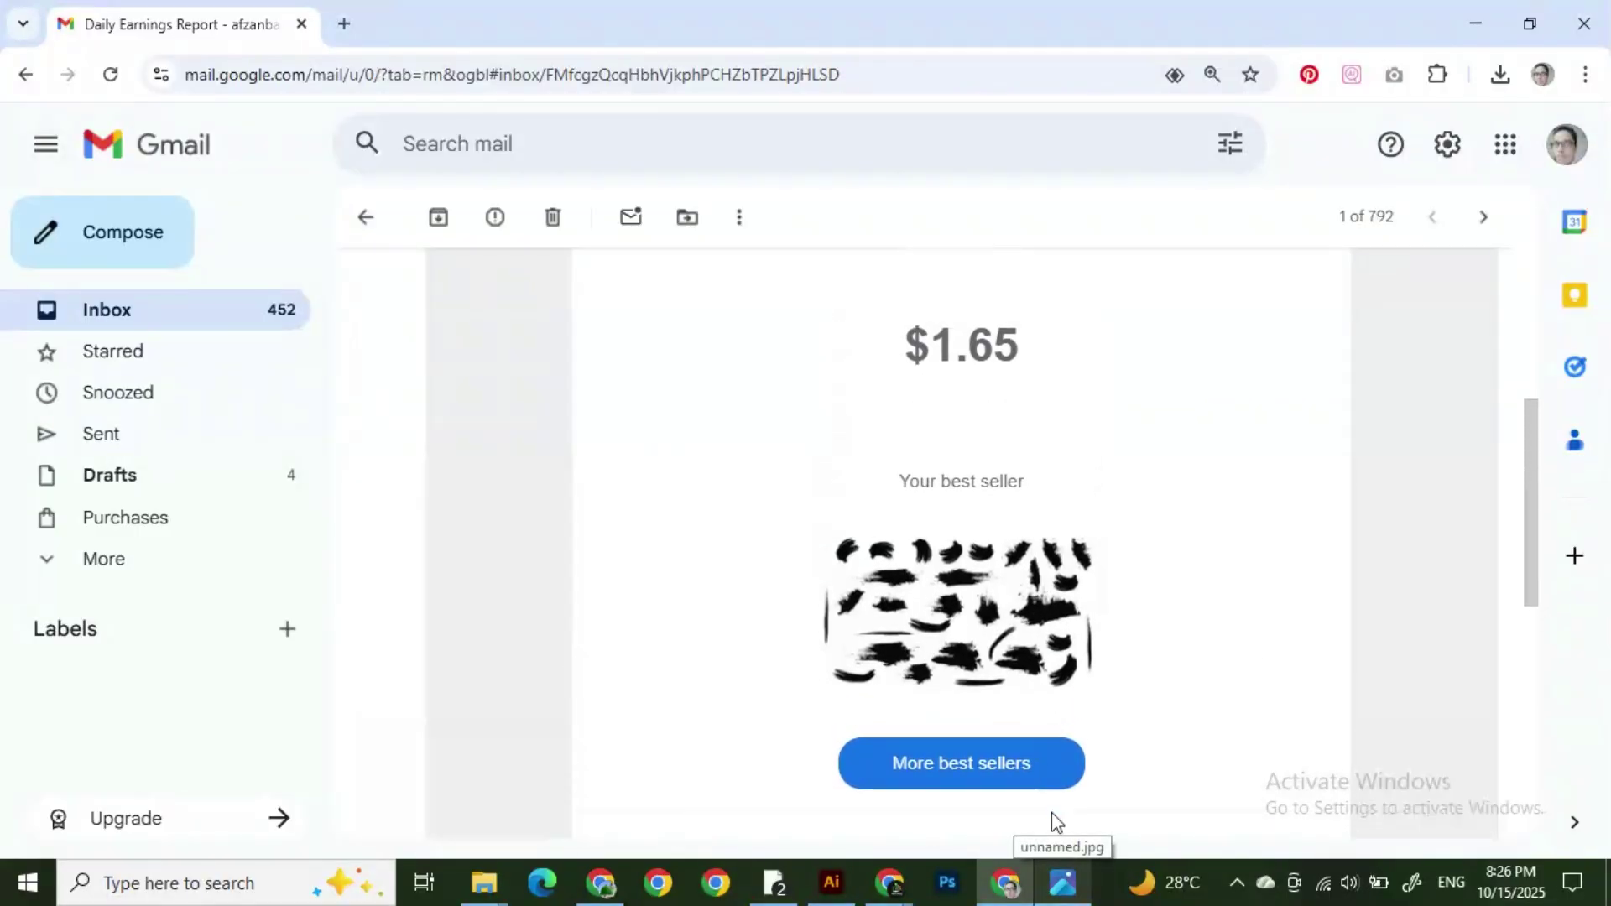
{"action": "left_click", "coordinate": [1064, 888]}
{"action": "left_click", "coordinate": [1582, 24]}
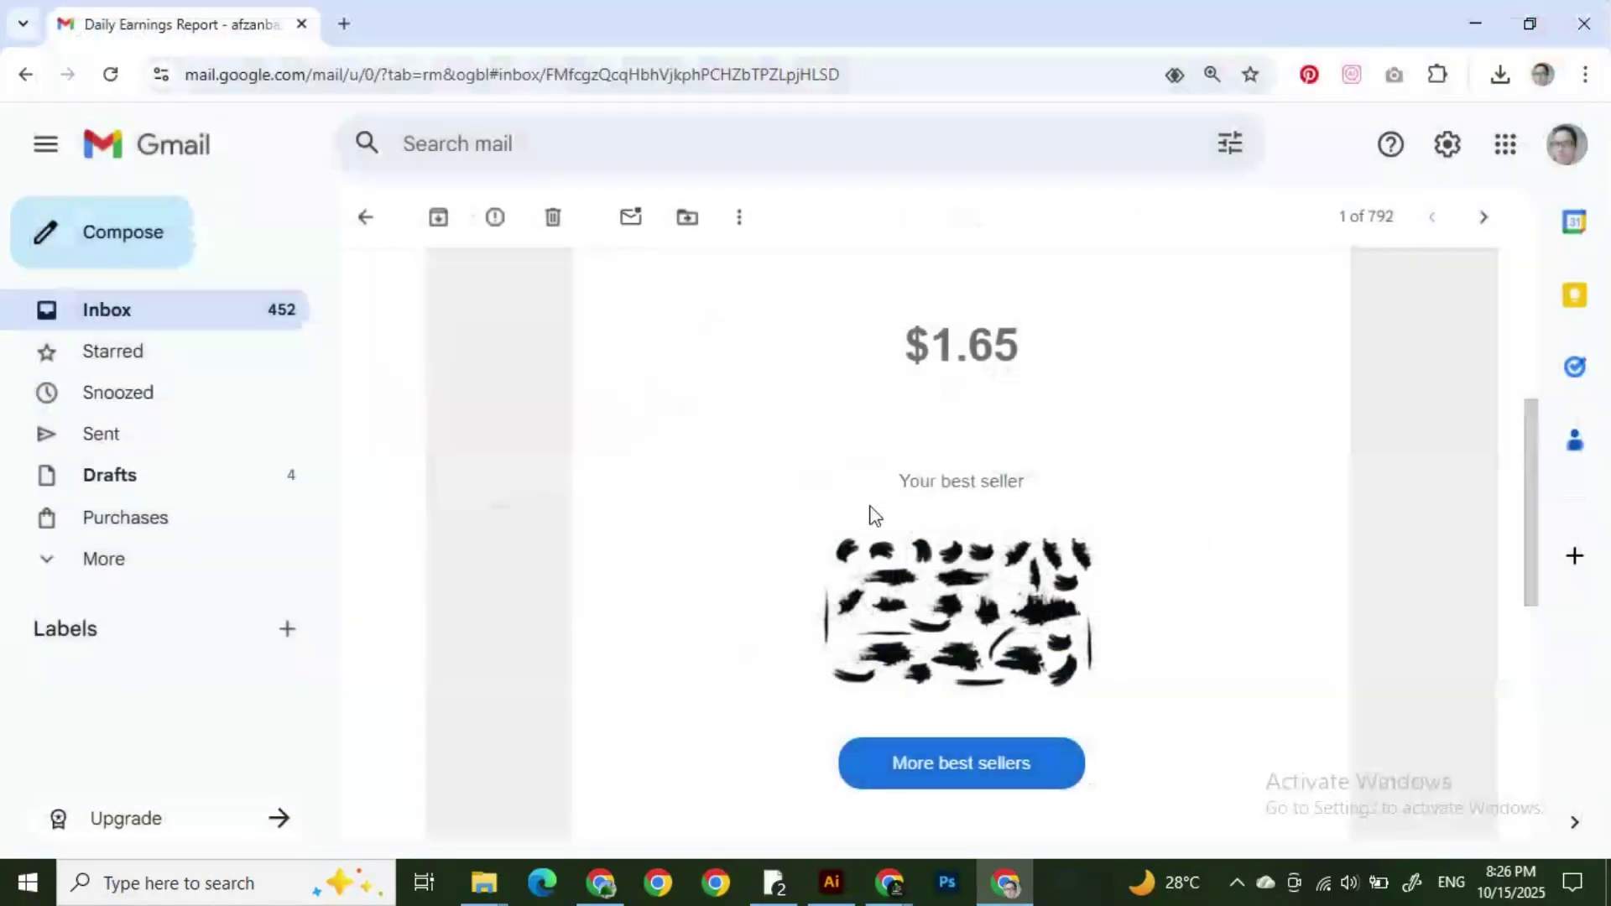
{"action": "left_click", "coordinate": [1478, 22]}
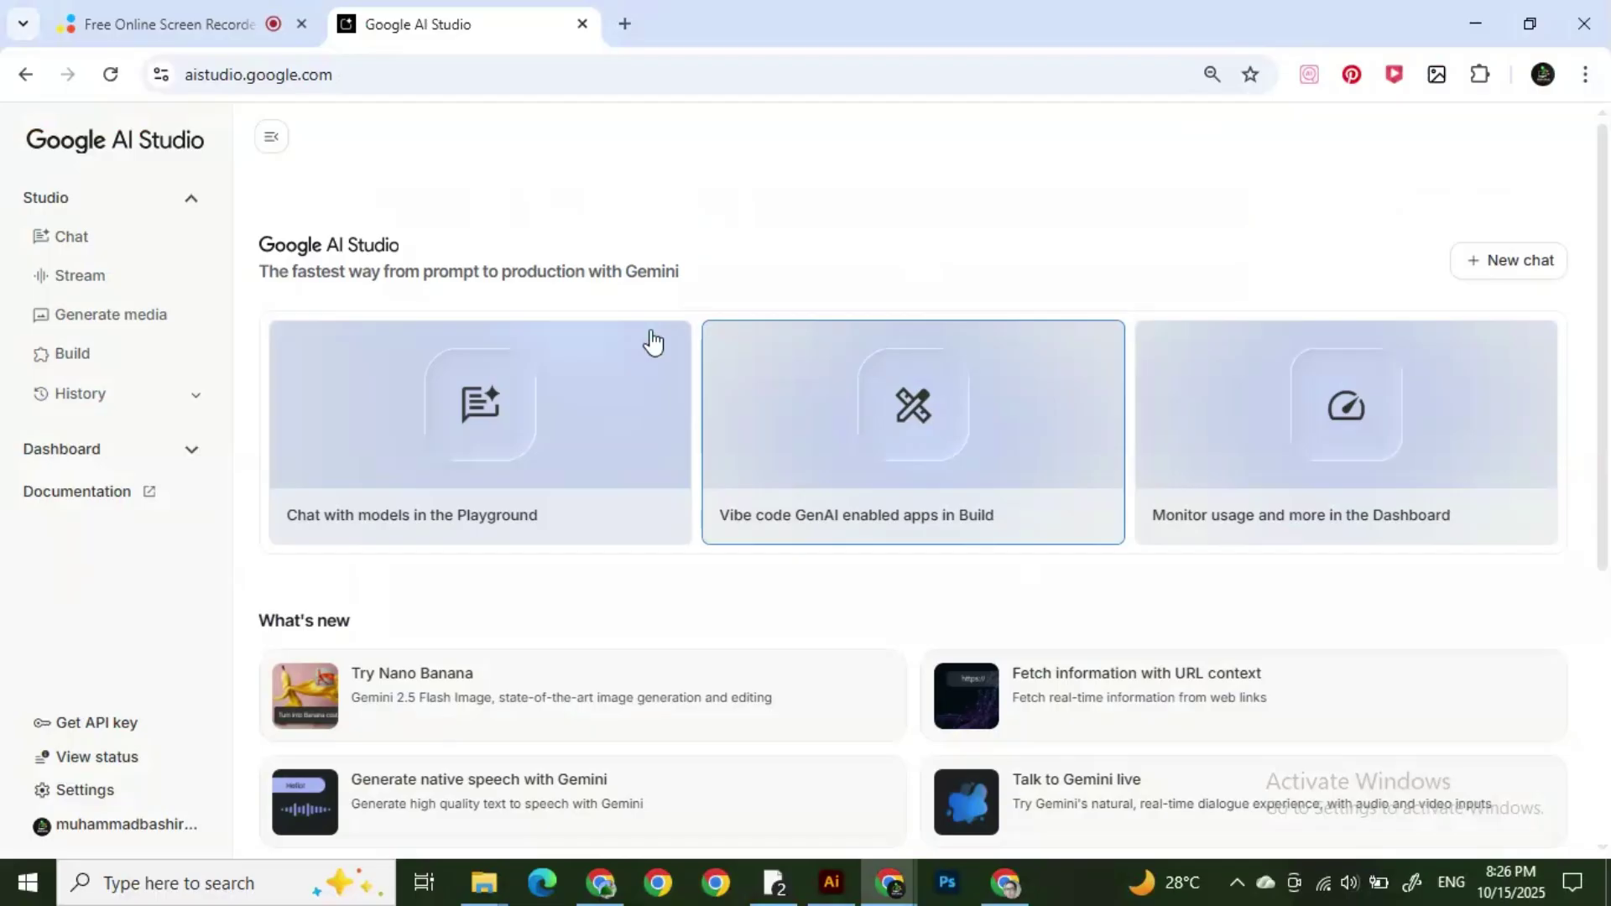
Step: Start a Nano Banana image generation chat from the What's new section of Google AI Studio
{"action": "scroll", "coordinate": [738, 503], "scroll_direction": "down", "scroll_amount": 3}
{"action": "scroll", "coordinate": [646, 436], "scroll_direction": "up", "scroll_amount": 3}
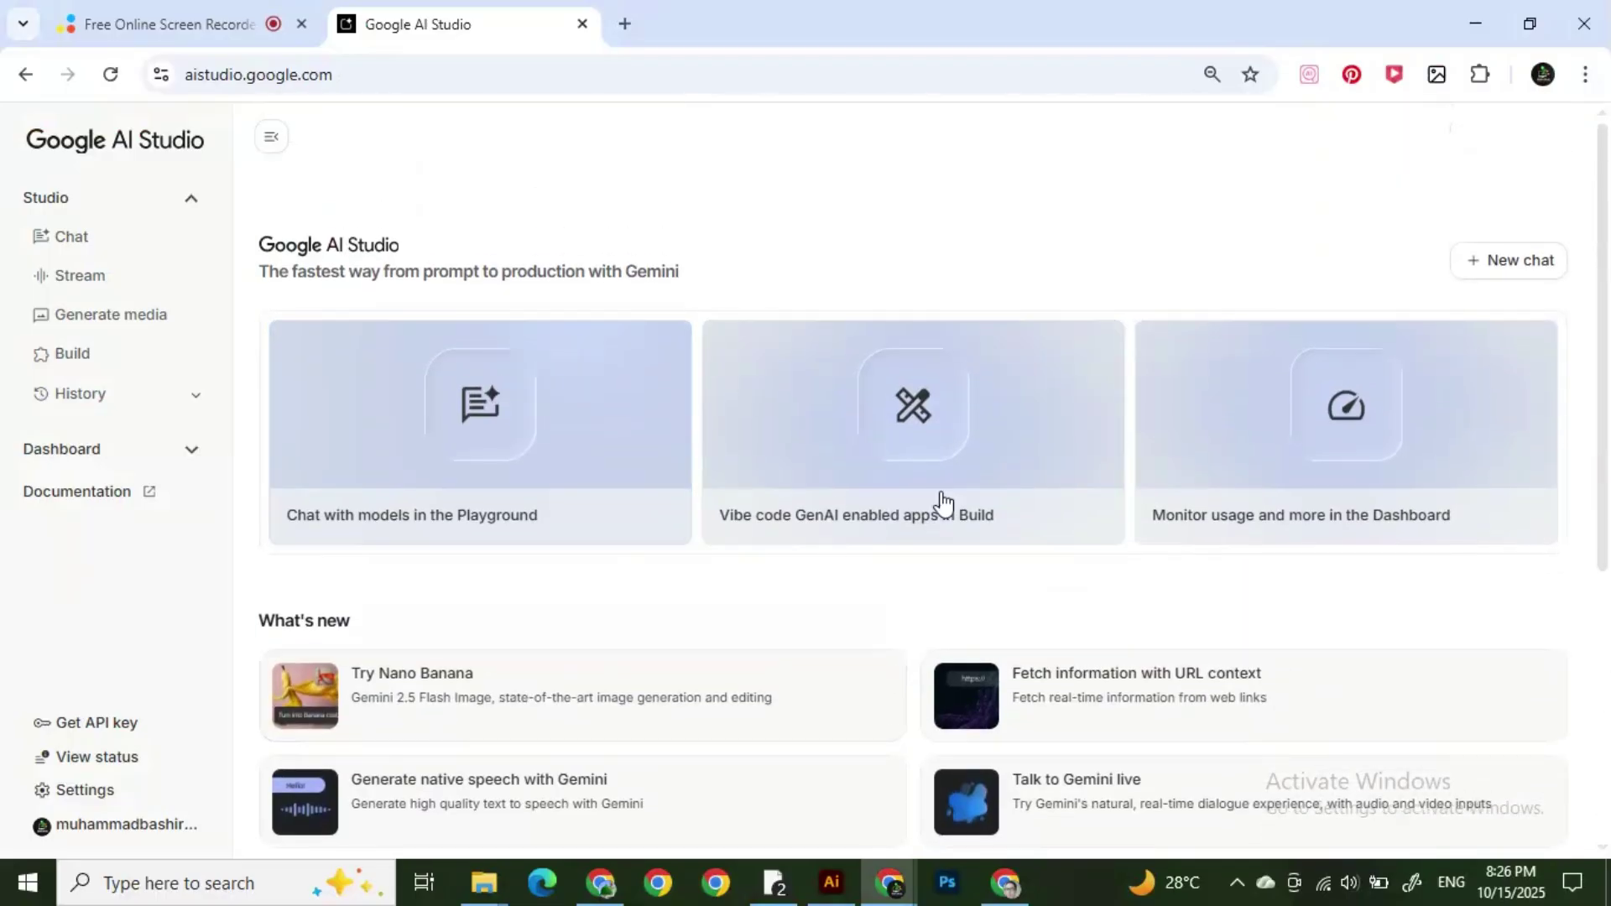
{"action": "scroll", "coordinate": [588, 482], "scroll_direction": "down", "scroll_amount": 3}
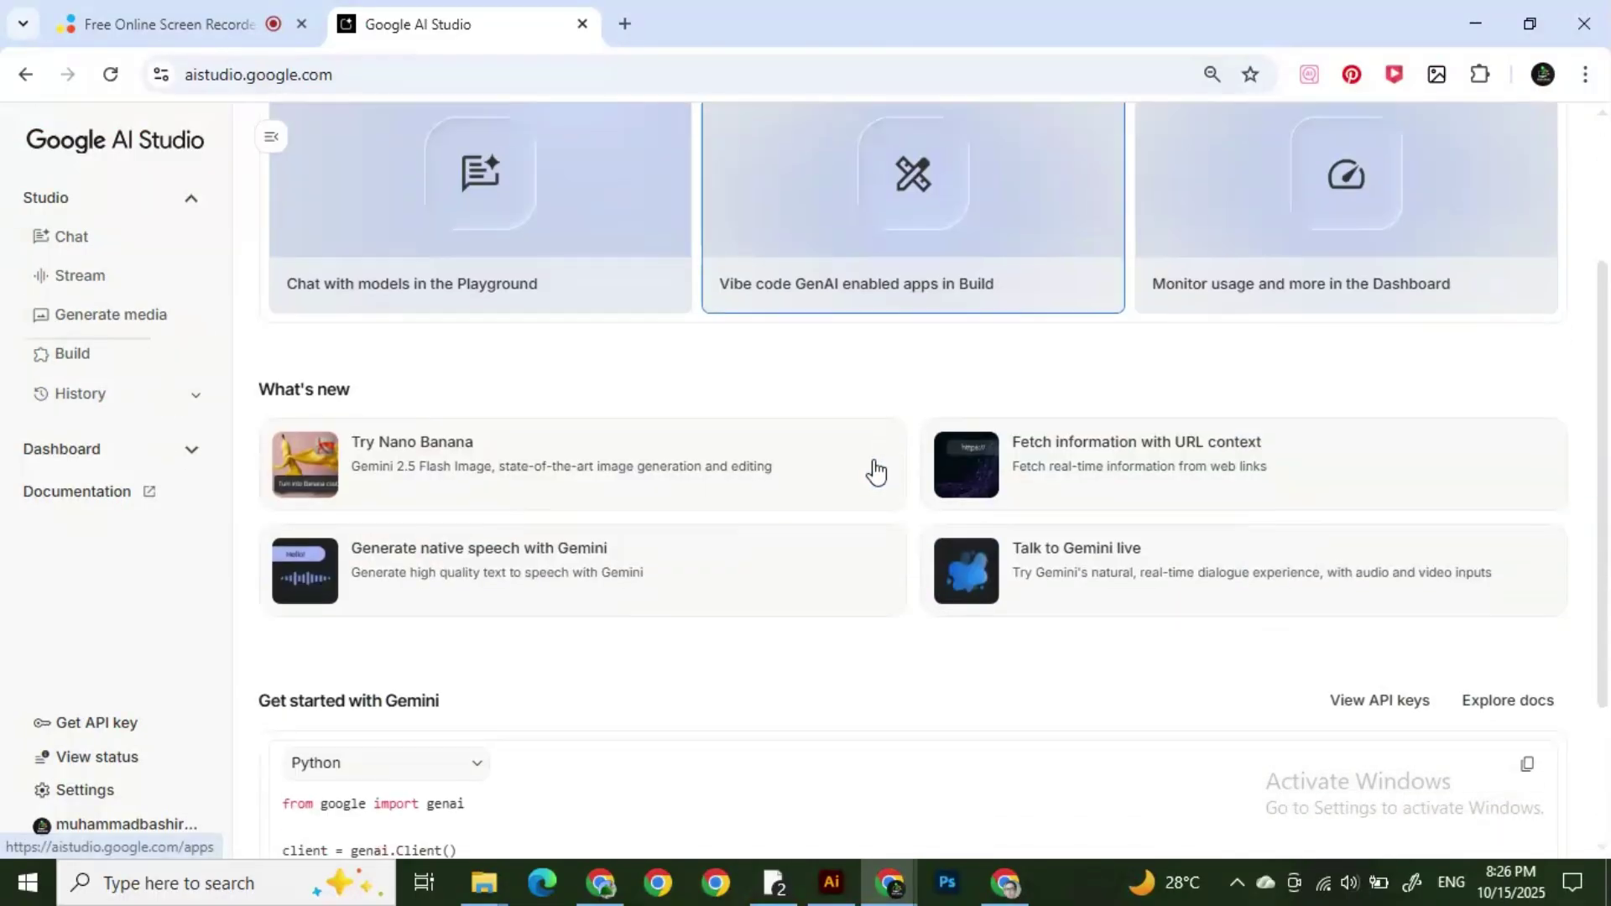
{"action": "left_click", "coordinate": [460, 468]}
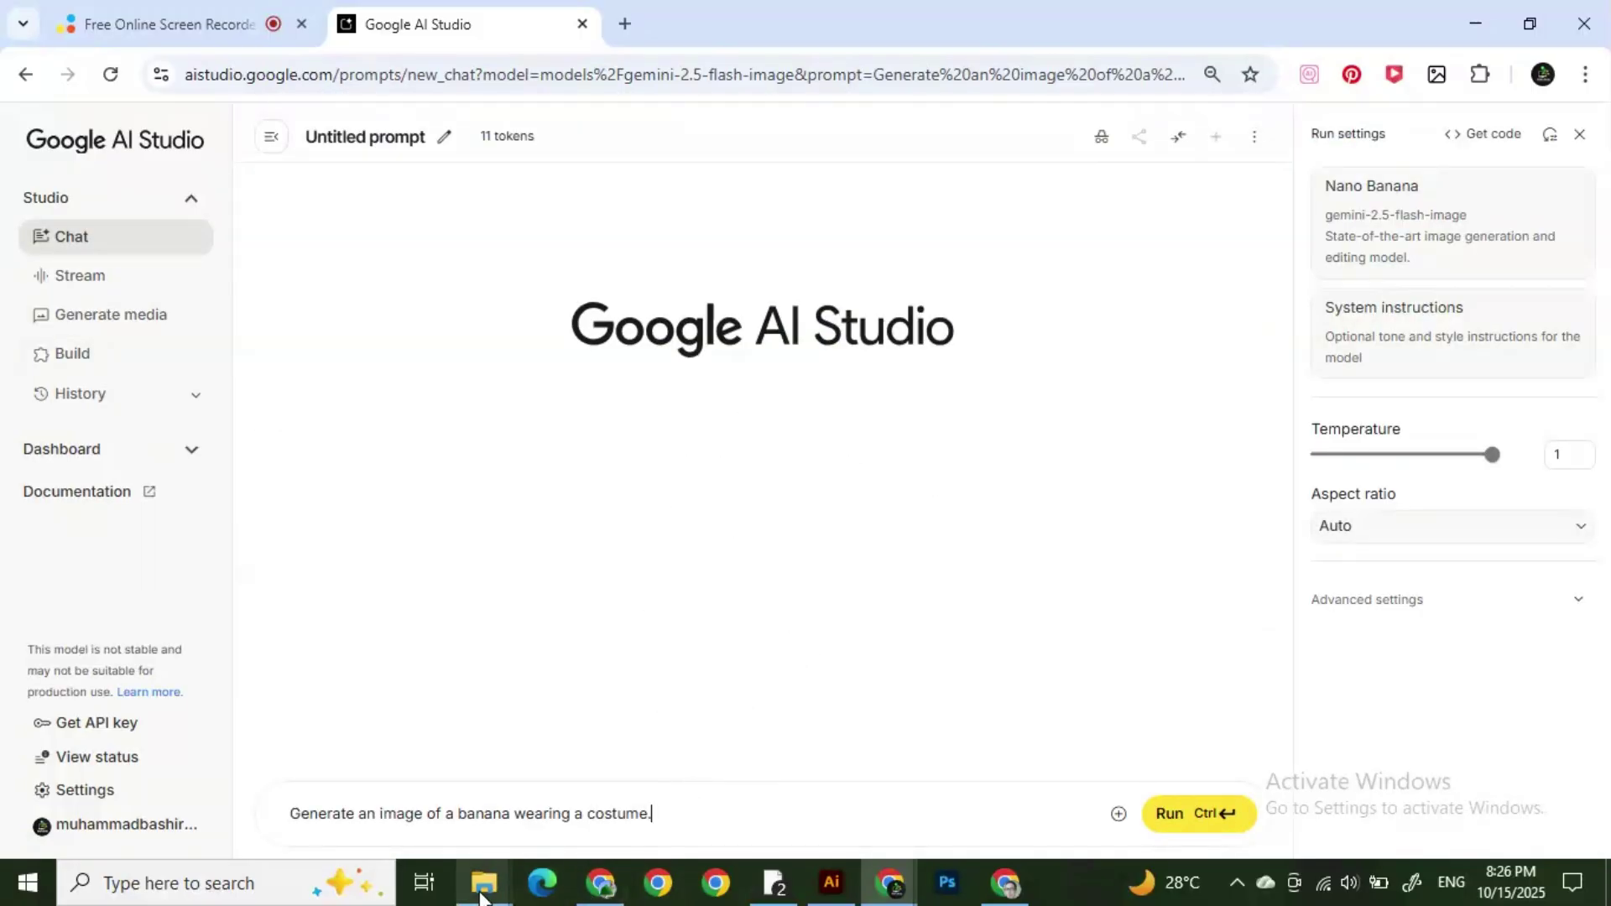
Step: Switch to Illustrator to check the green COMPLETED stamp group, and return to the Google AI Studio chat in Chrome
{"action": "left_click", "coordinate": [816, 896]}
{"action": "left_click", "coordinate": [655, 453]}
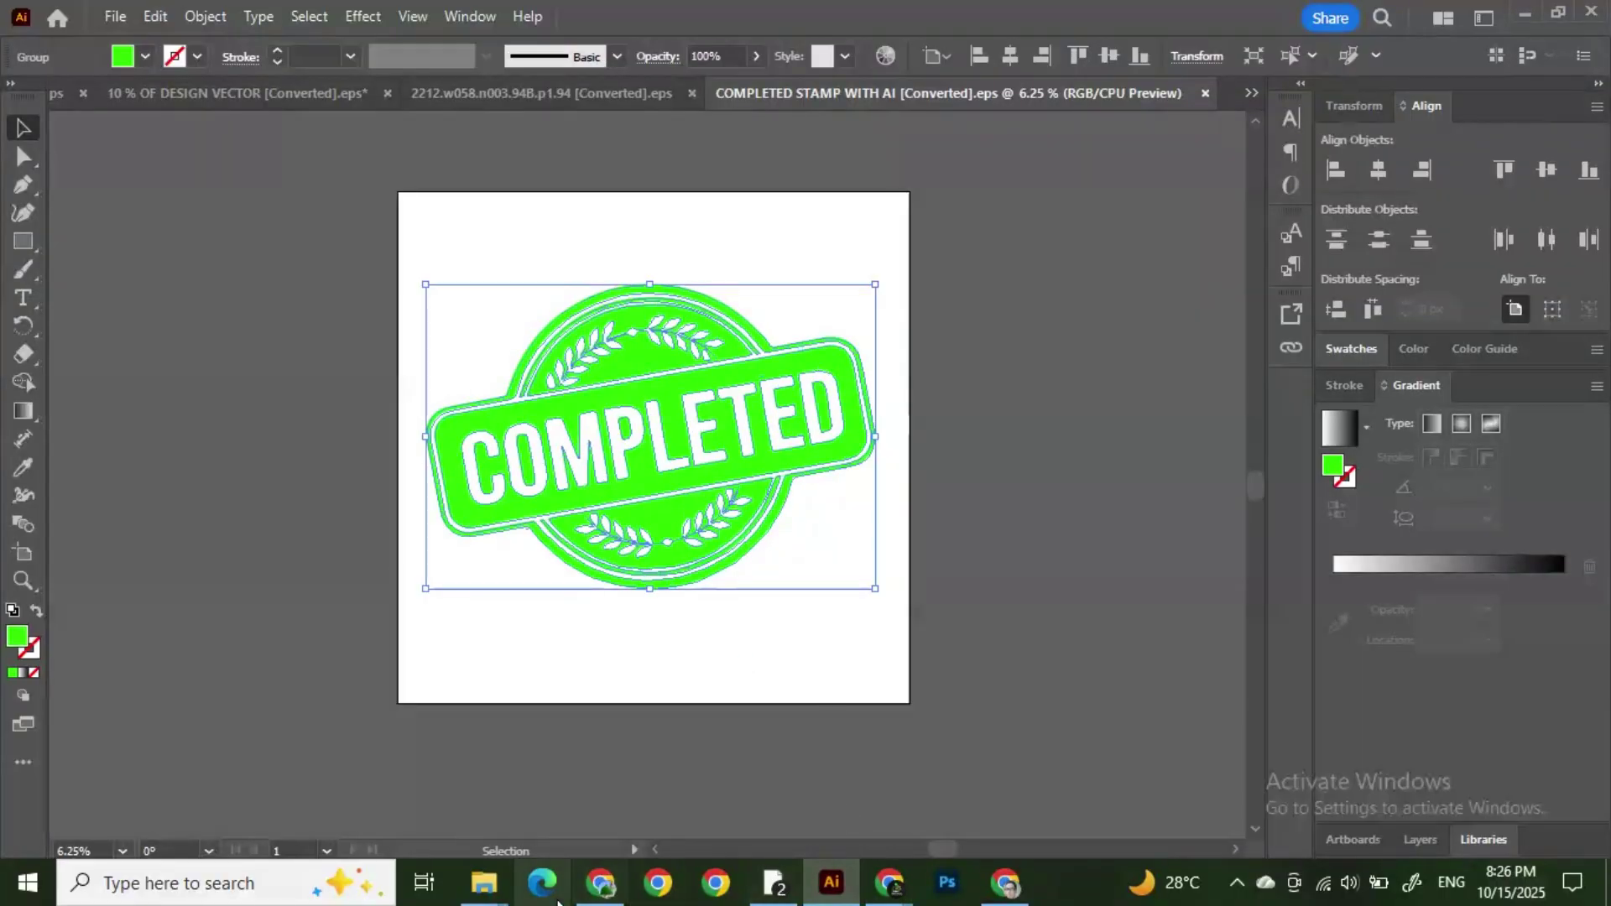
{"action": "left_click", "coordinate": [850, 795]}
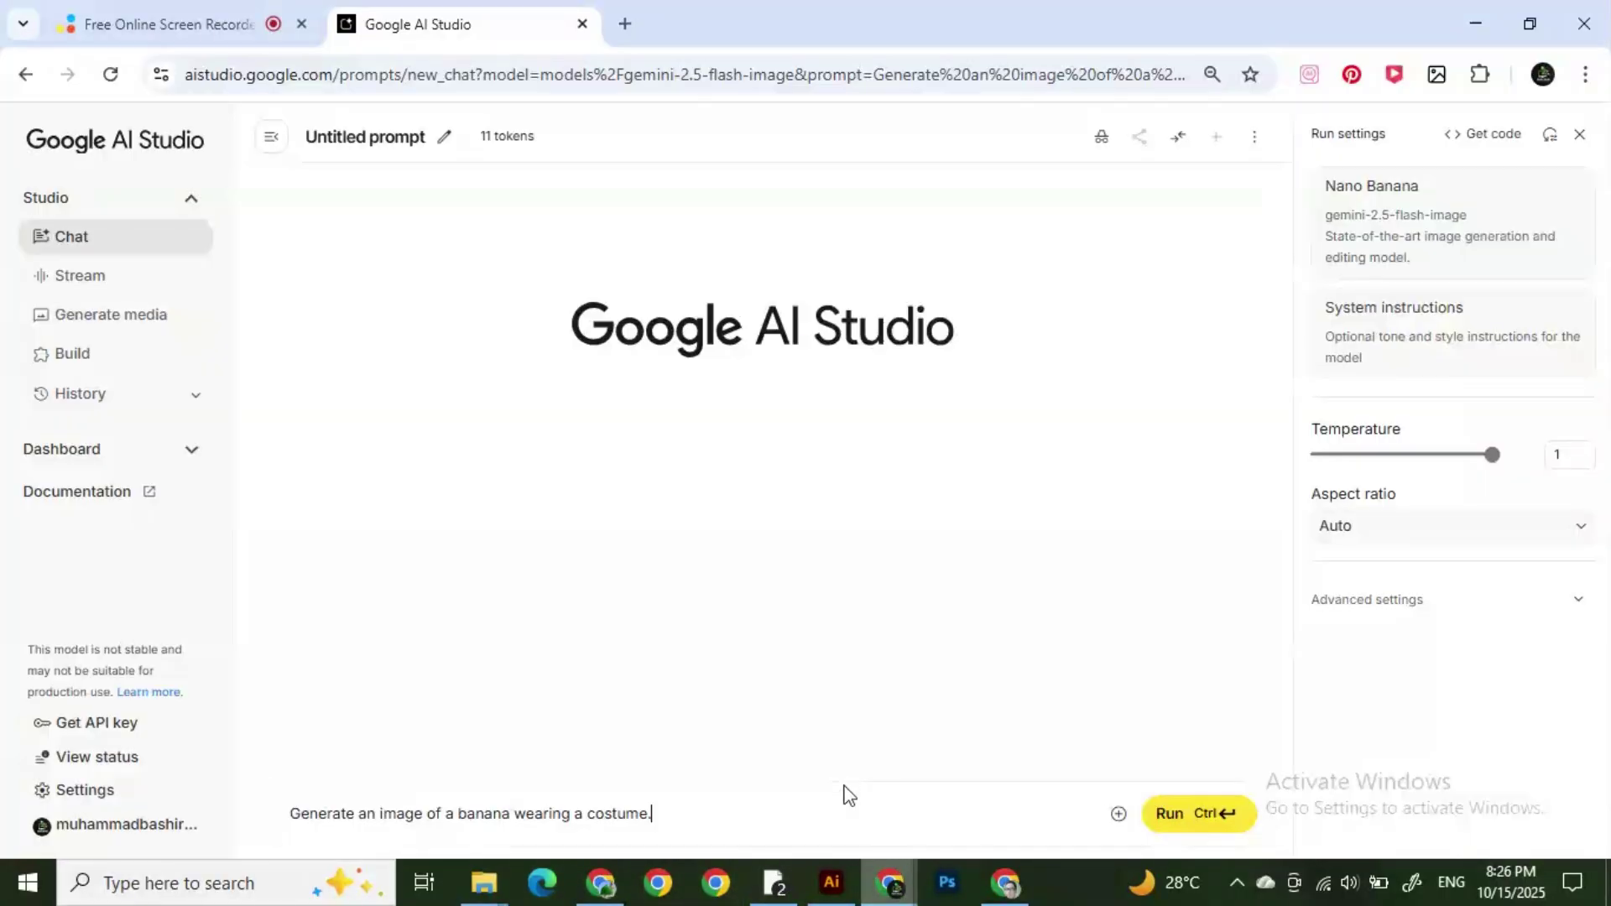
Step: Try attaching the copied green COMPLETED stamp image to the banana prompt, and remove the attachment again
{"action": "triple_click", "coordinate": [638, 823]}
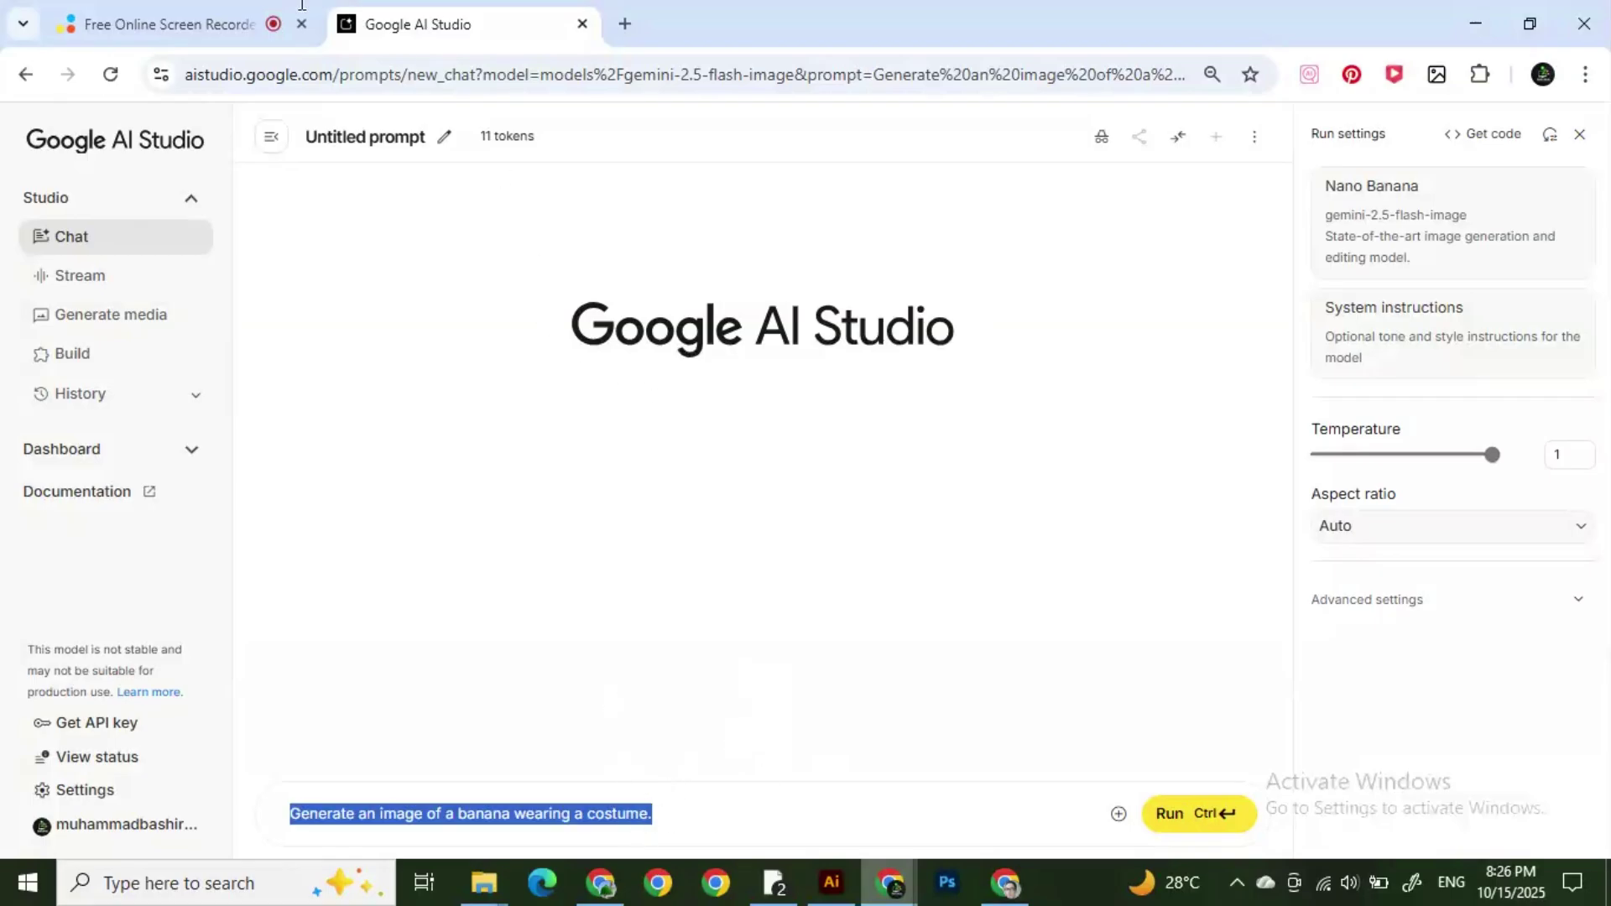
{"action": "key", "text": "ctrl+v"}
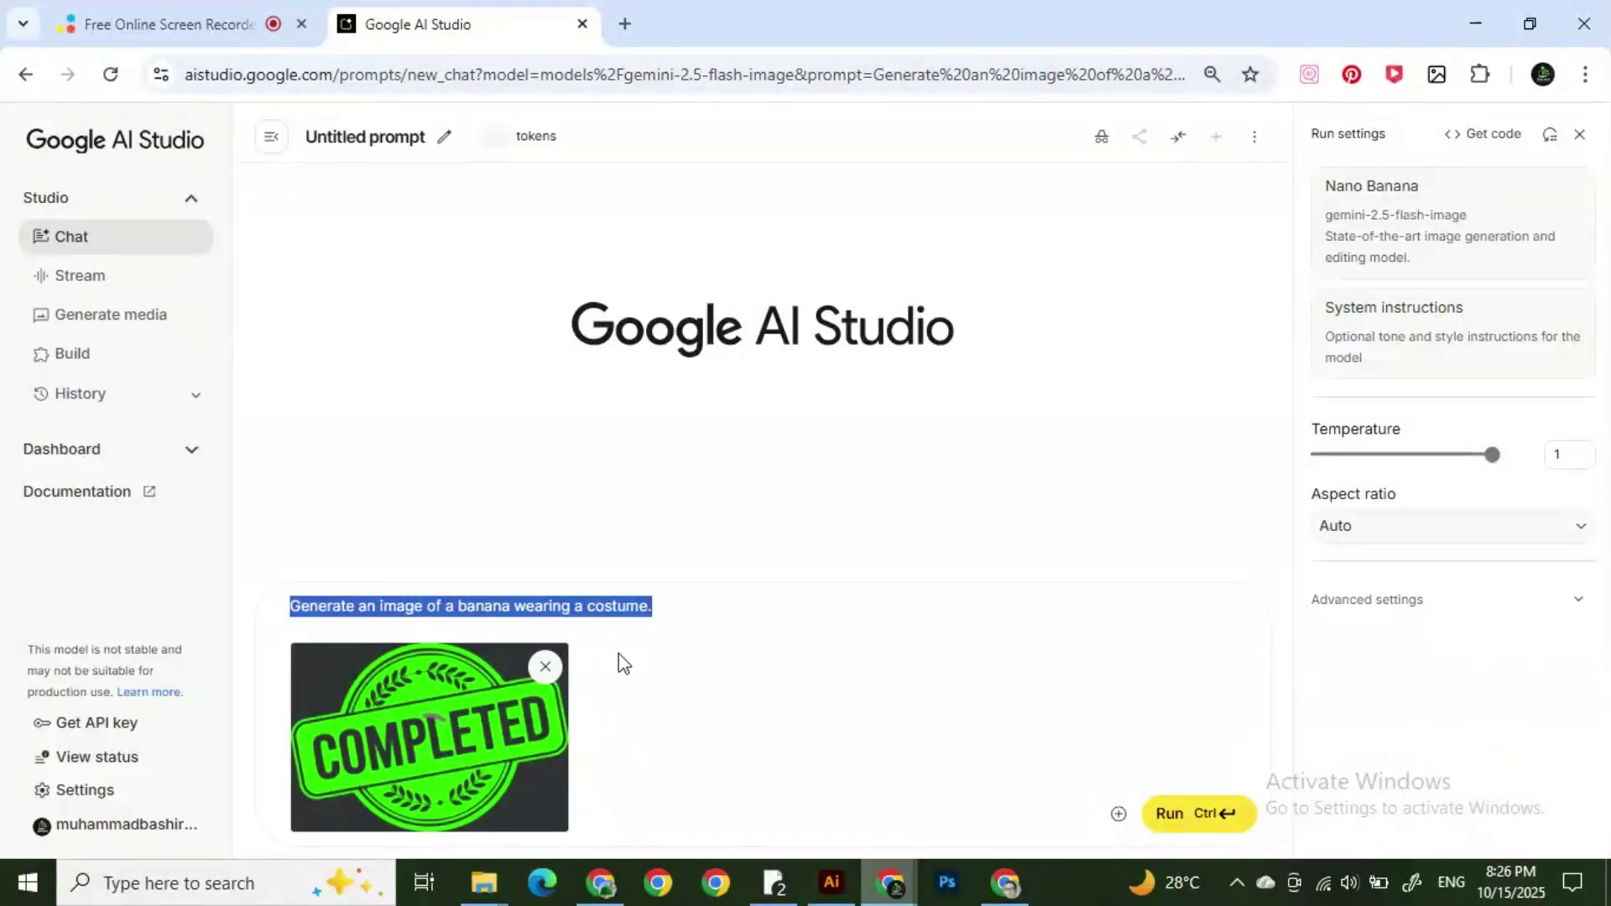
{"action": "left_click", "coordinate": [623, 25]}
{"action": "left_click", "coordinate": [502, 15]}
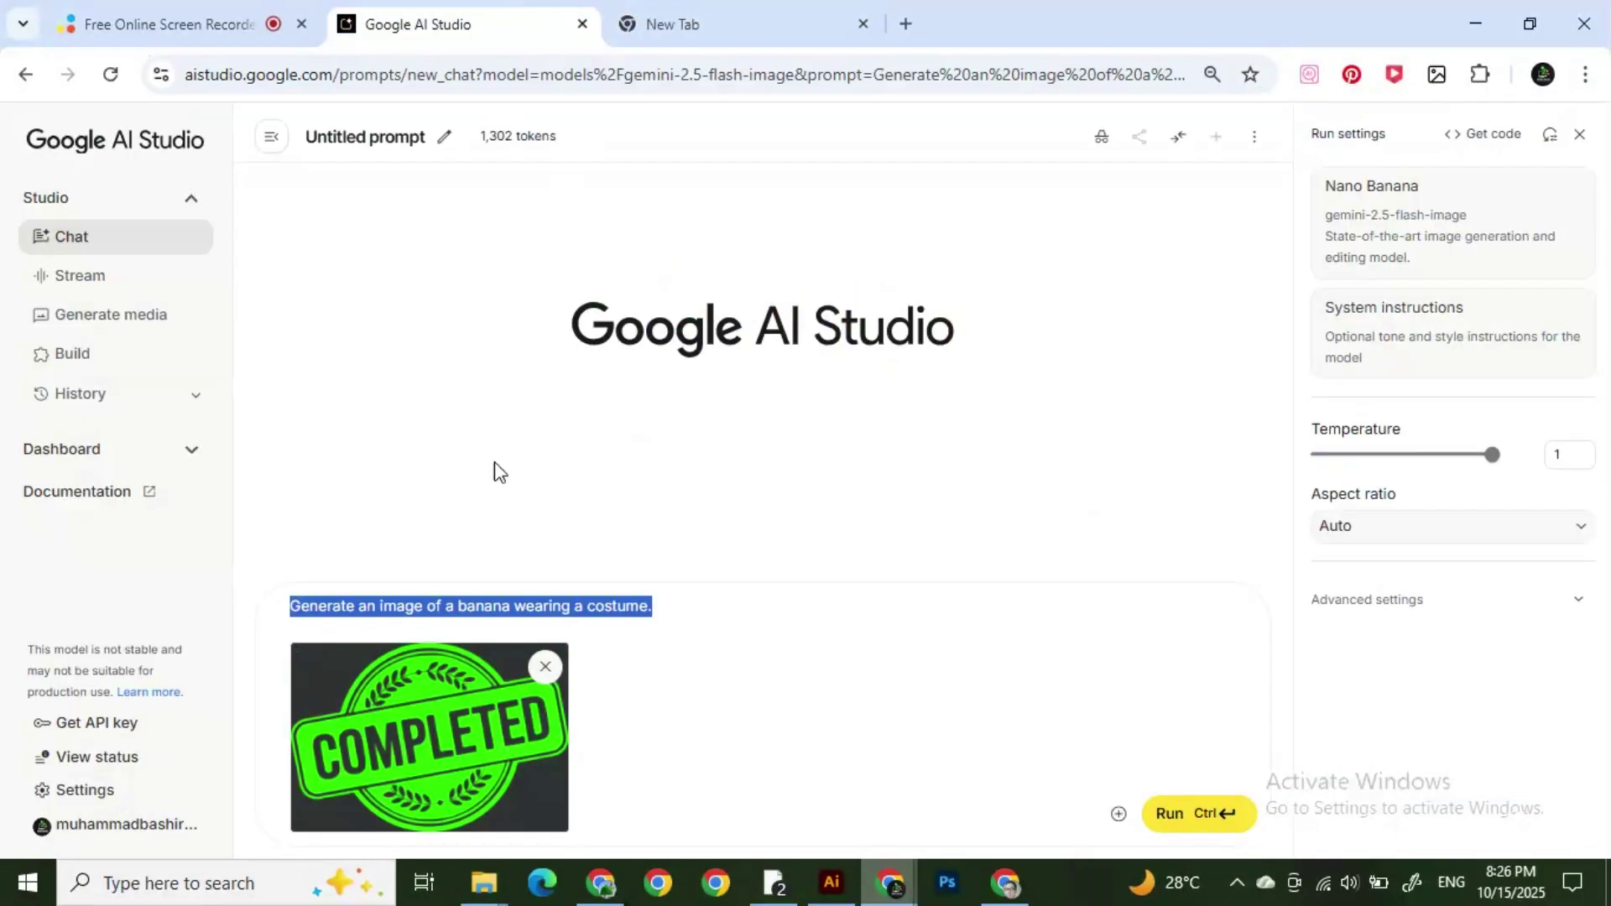
{"action": "left_click", "coordinate": [544, 665]}
Step: Search Google for "completed satamp" in the new browser tab
{"action": "left_click", "coordinate": [671, 23]}
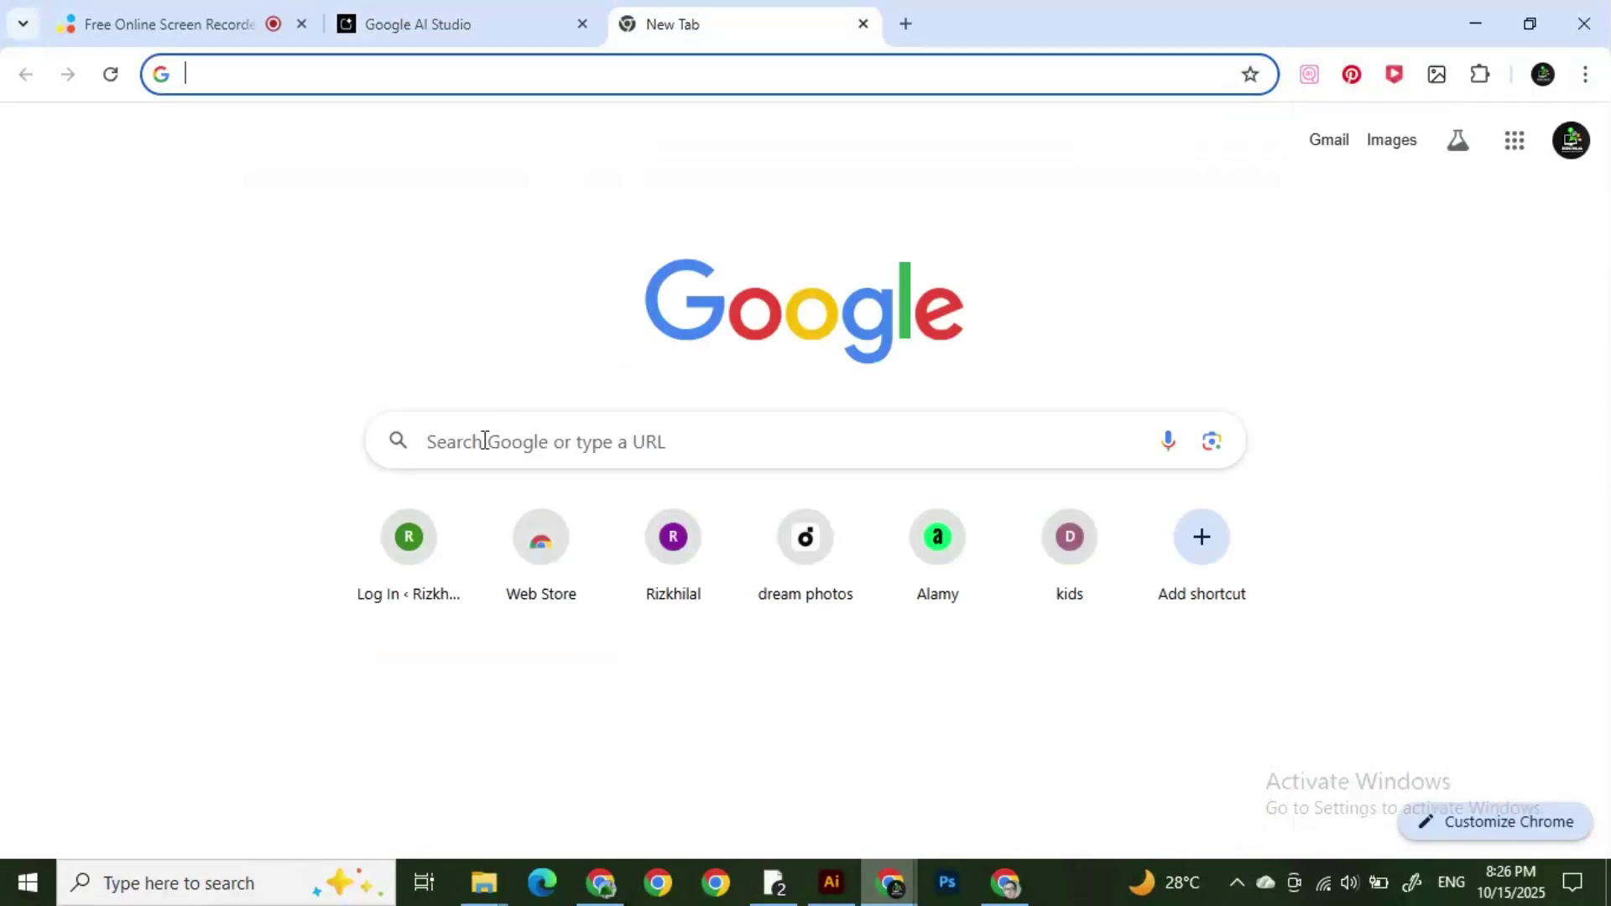
{"action": "left_click", "coordinate": [489, 449]}
{"action": "type", "text": "com"}
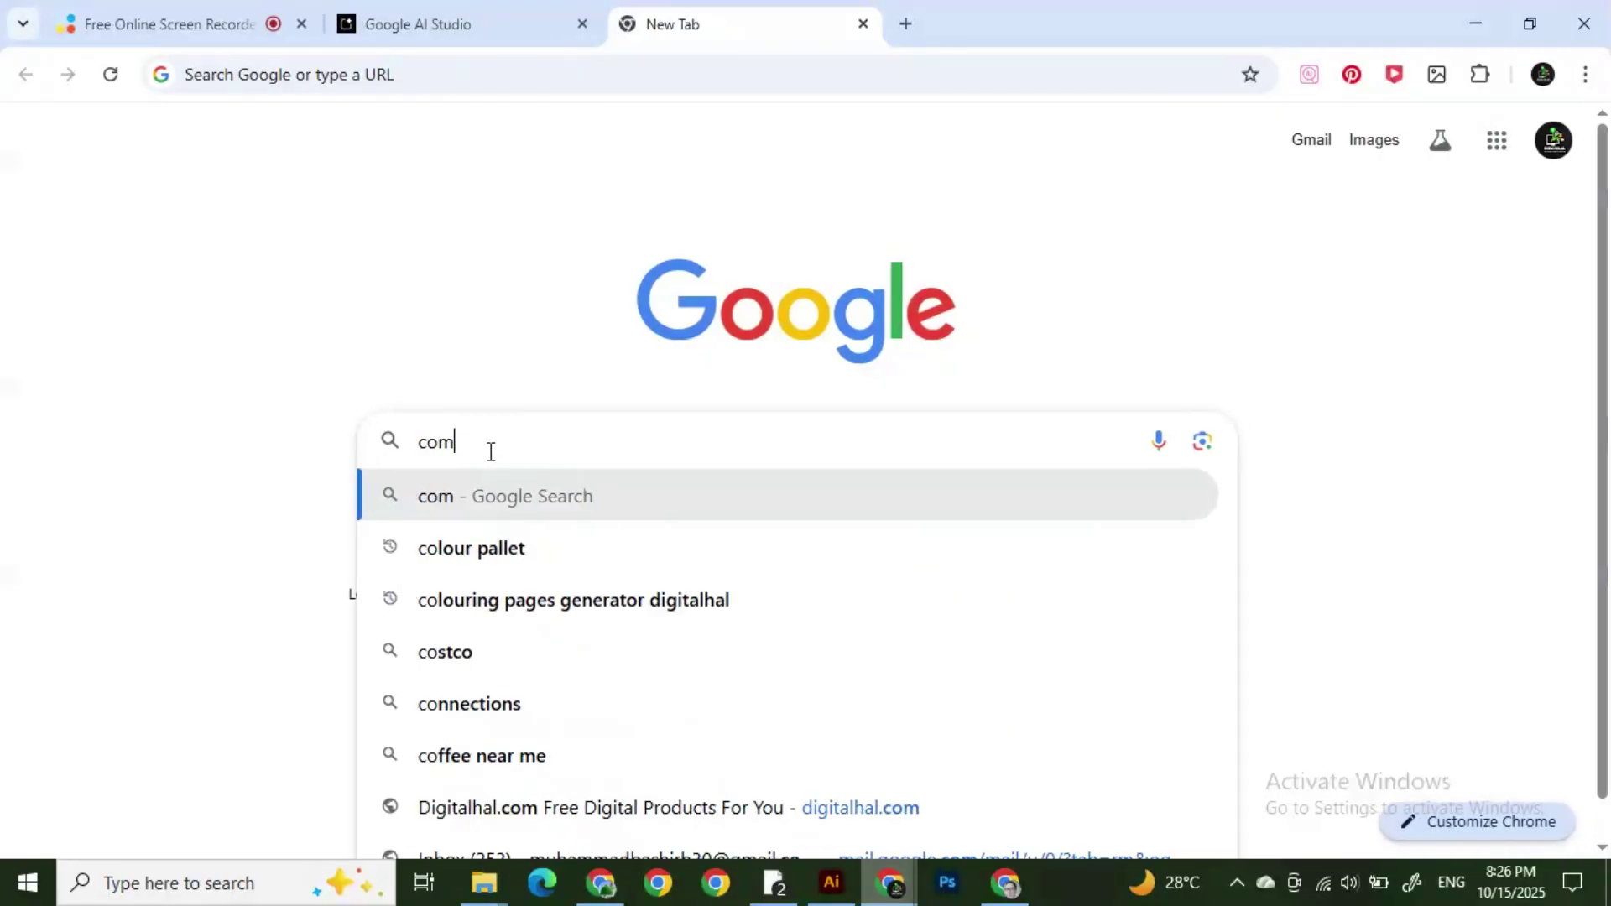
{"action": "type", "text": "pleted satamp"}
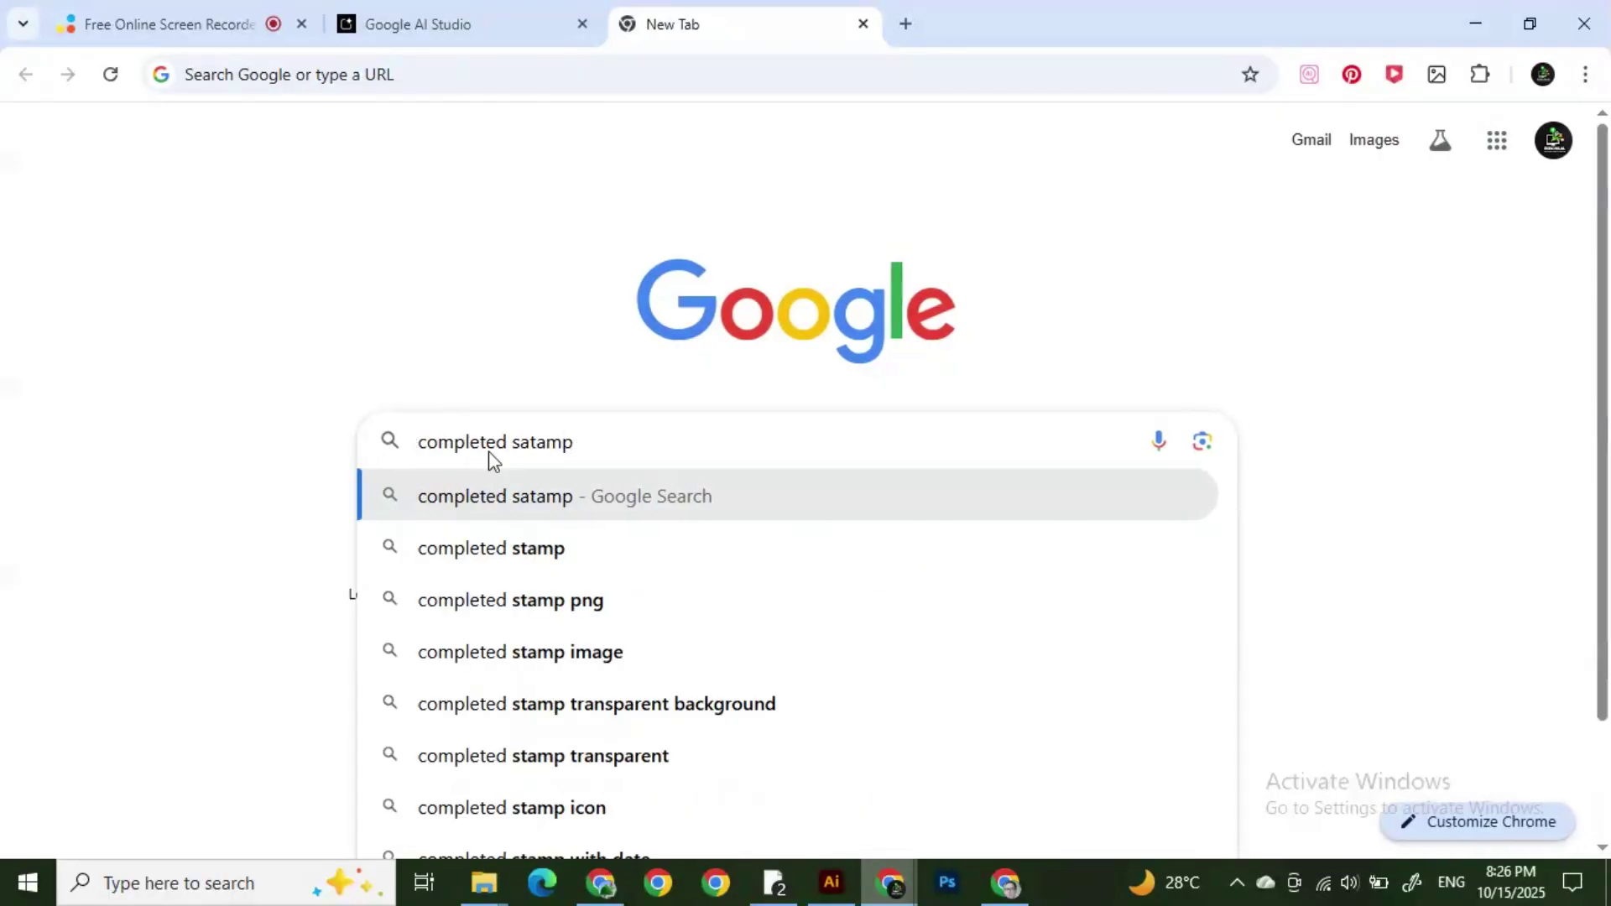
{"action": "key", "text": "Return"}
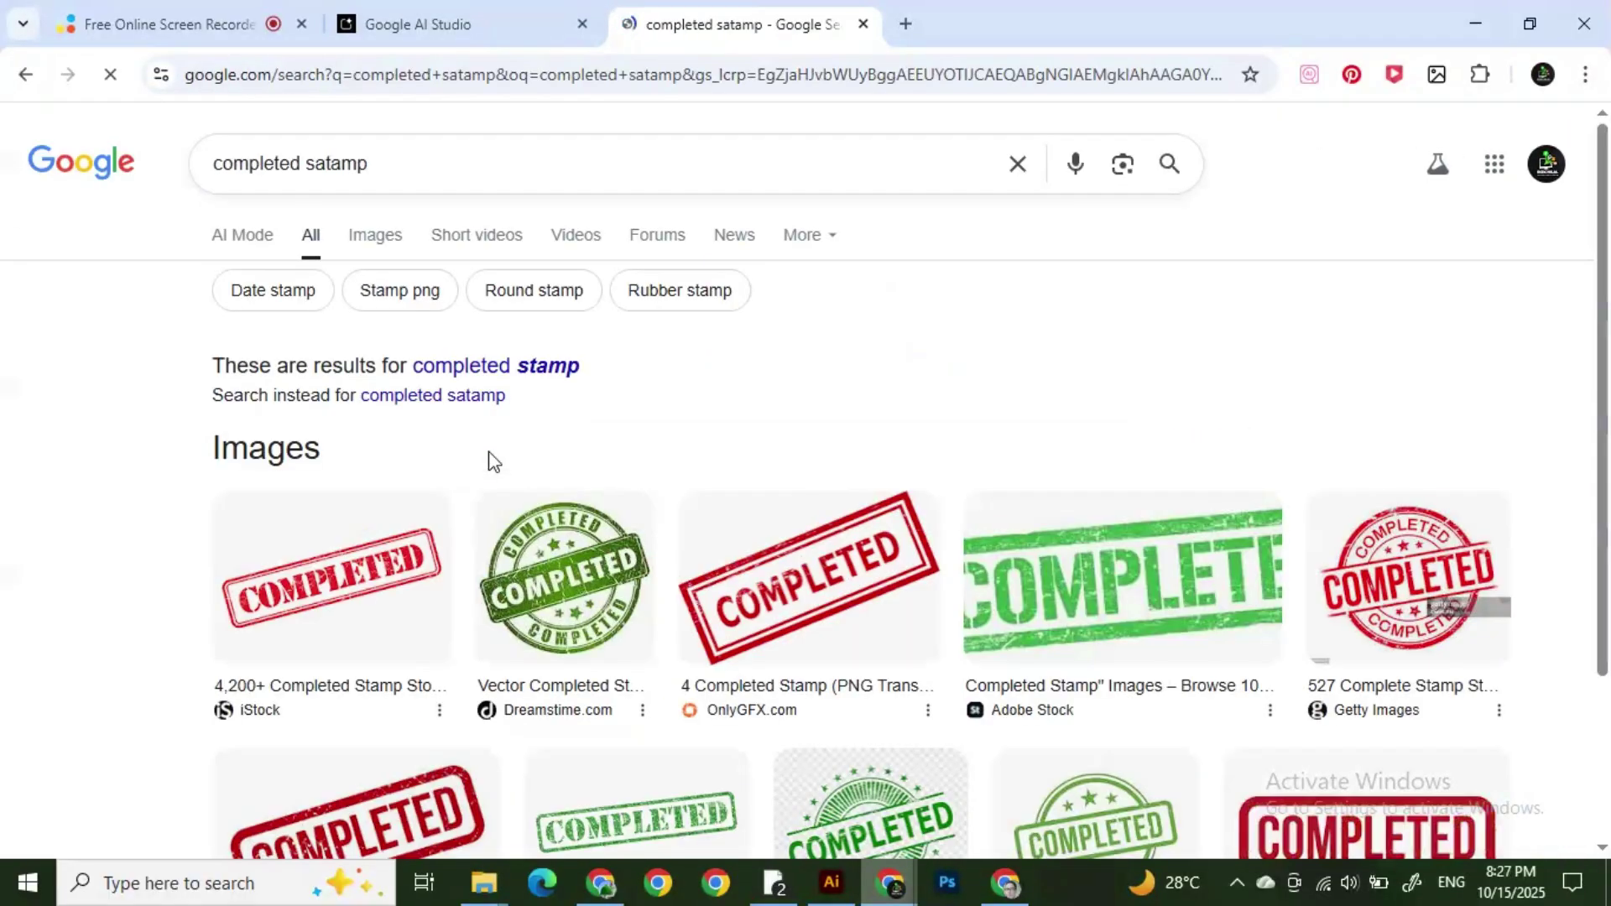
Step: Copy the slanted red COMPLETED stamp from the OnlyGFX image result and attach it to the Google AI Studio prompt
{"action": "scroll", "coordinate": [793, 423], "scroll_direction": "down", "scroll_amount": 1}
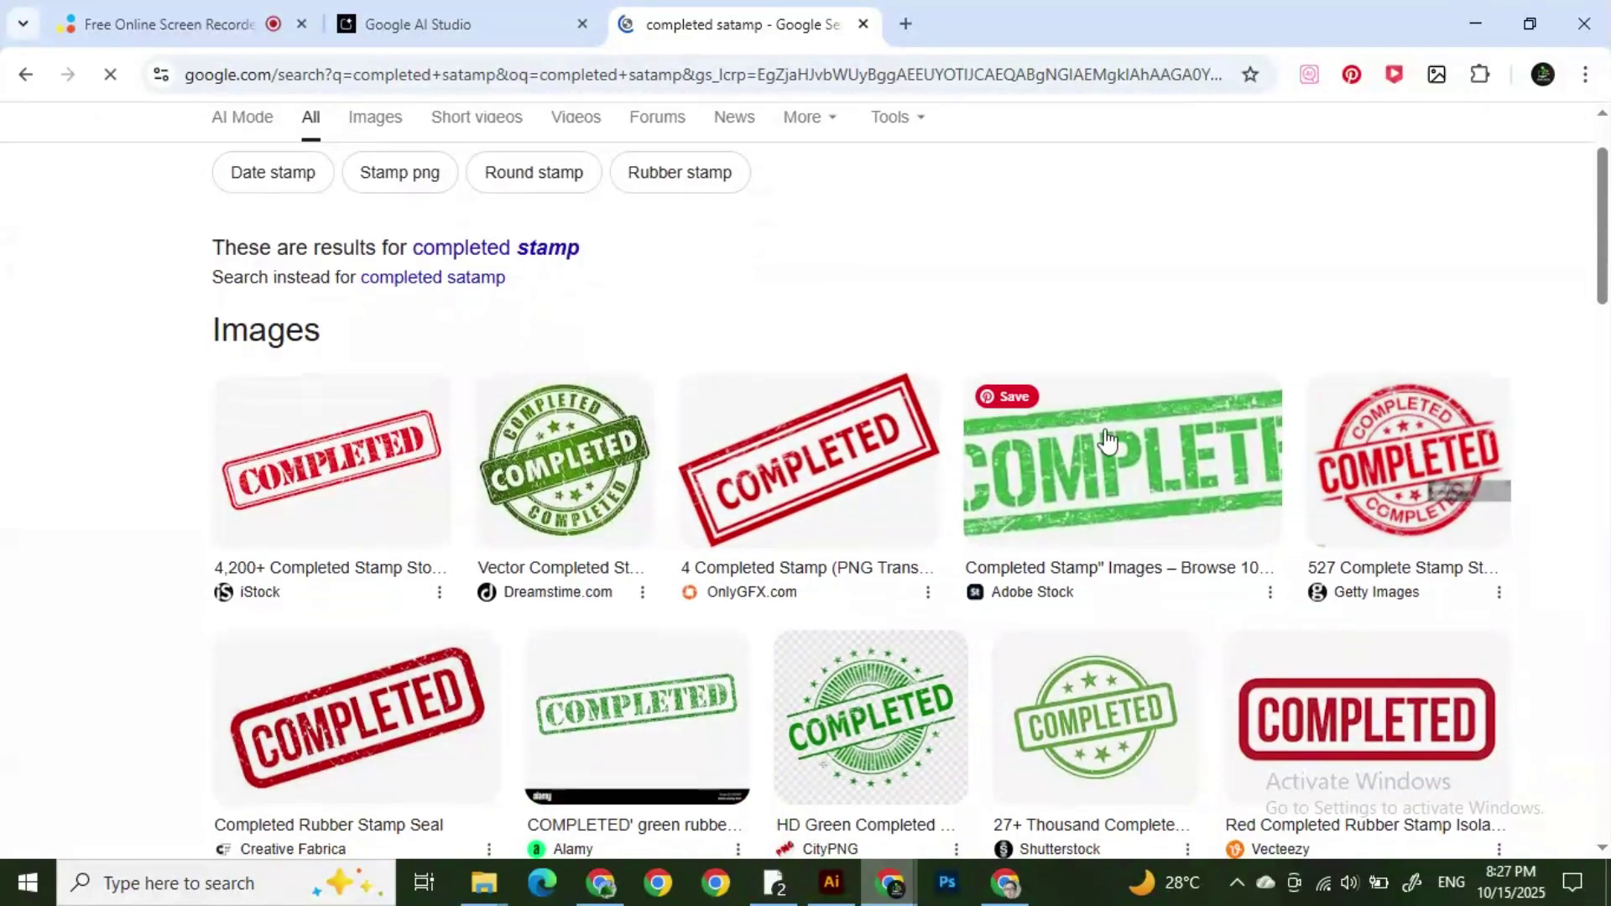
{"action": "right_click", "coordinate": [873, 450]}
{"action": "left_click", "coordinate": [973, 550]}
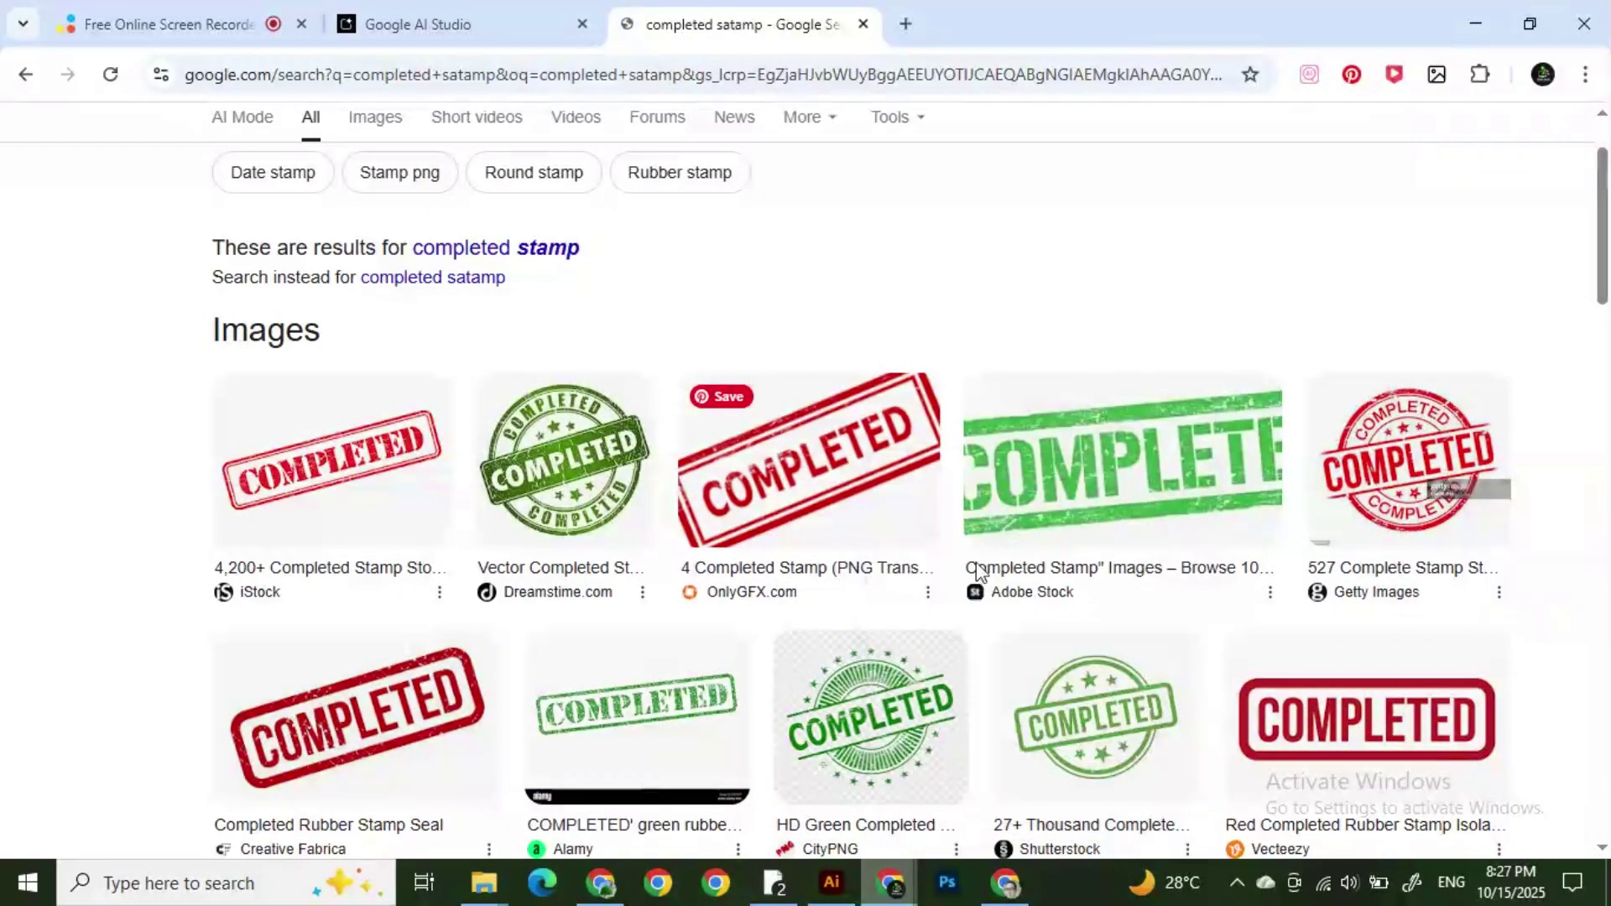
{"action": "left_click", "coordinate": [526, 16]}
{"action": "triple_click", "coordinate": [621, 814]}
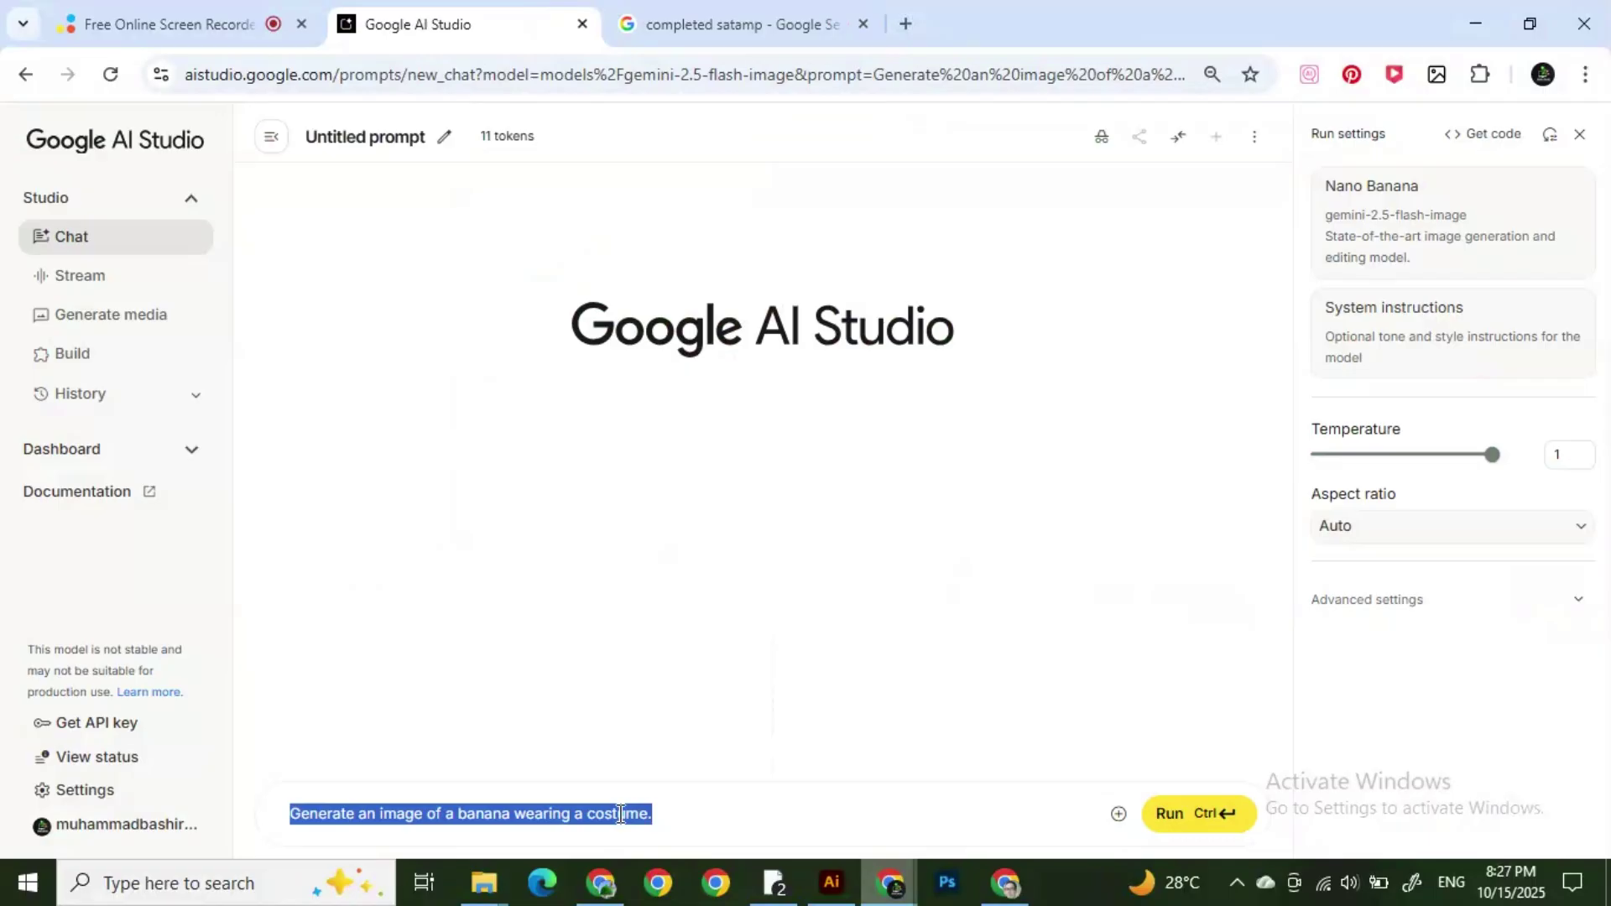
{"action": "key", "text": "ctrl+v"}
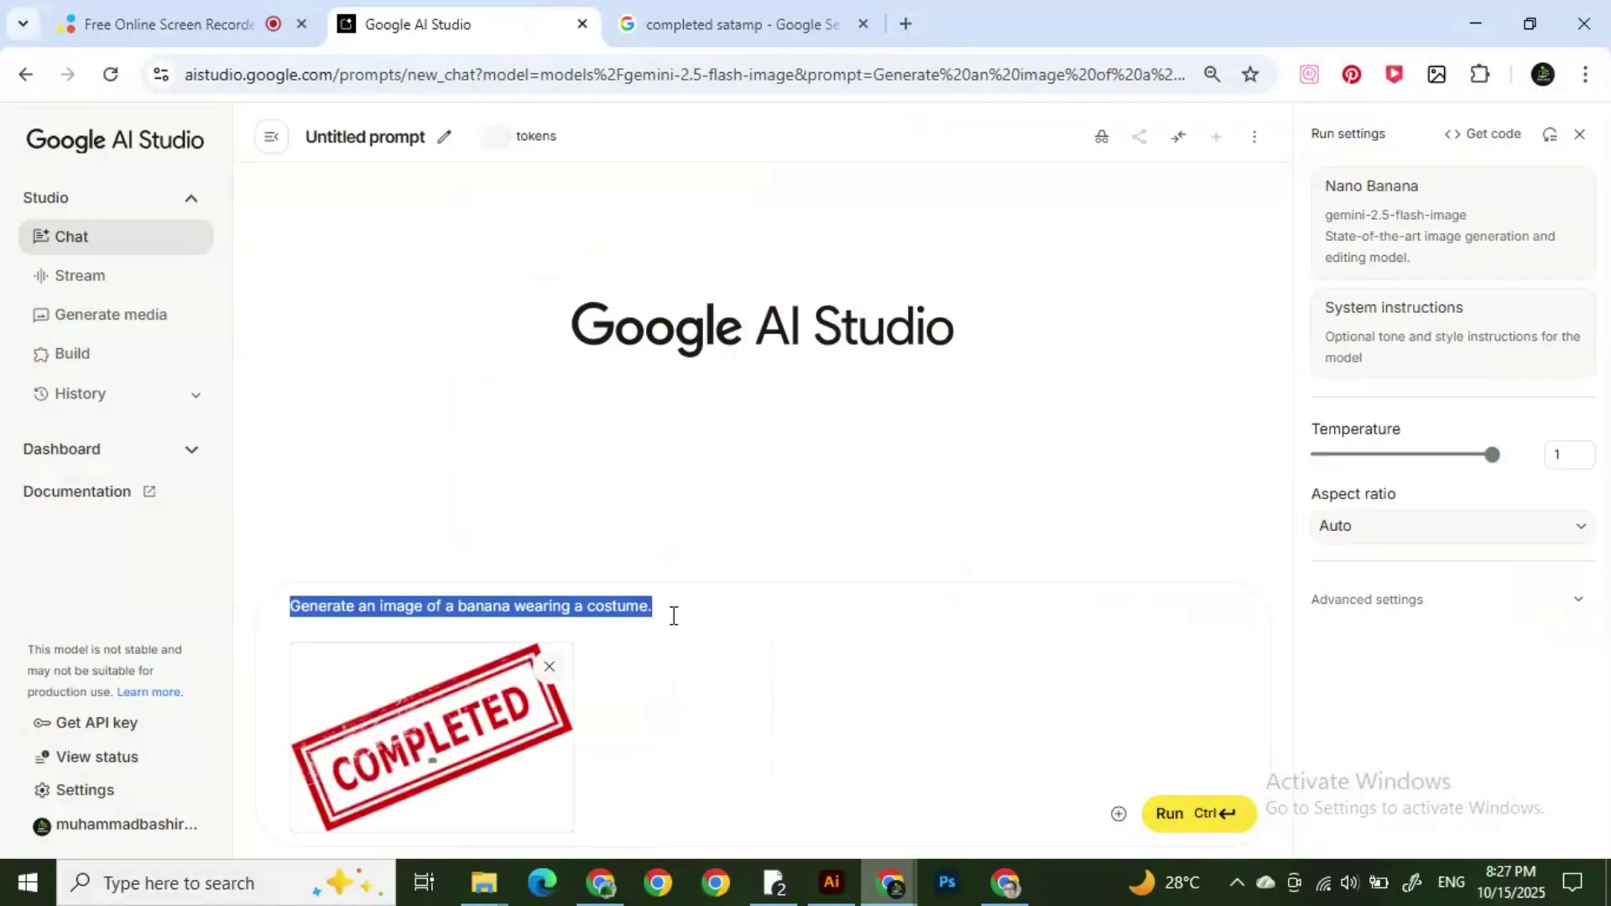
Step: Replace the banana prompt text with "make 8 set from this same this" and run it
{"action": "key", "text": "BackSpace"}
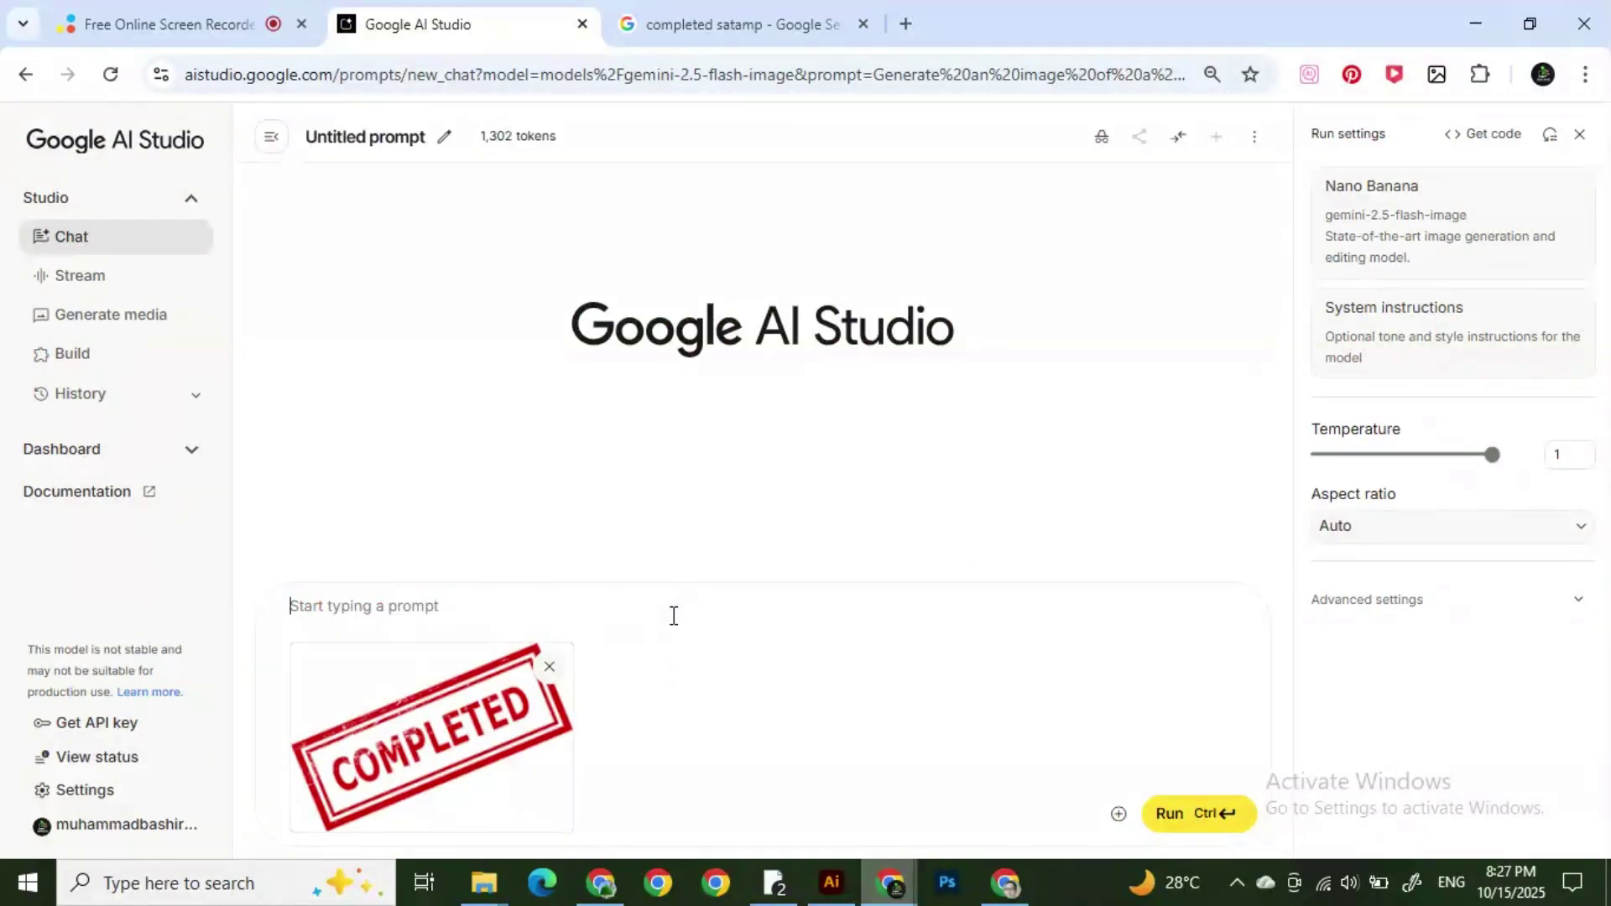
{"action": "type", "text": "make 8 set from this same this"}
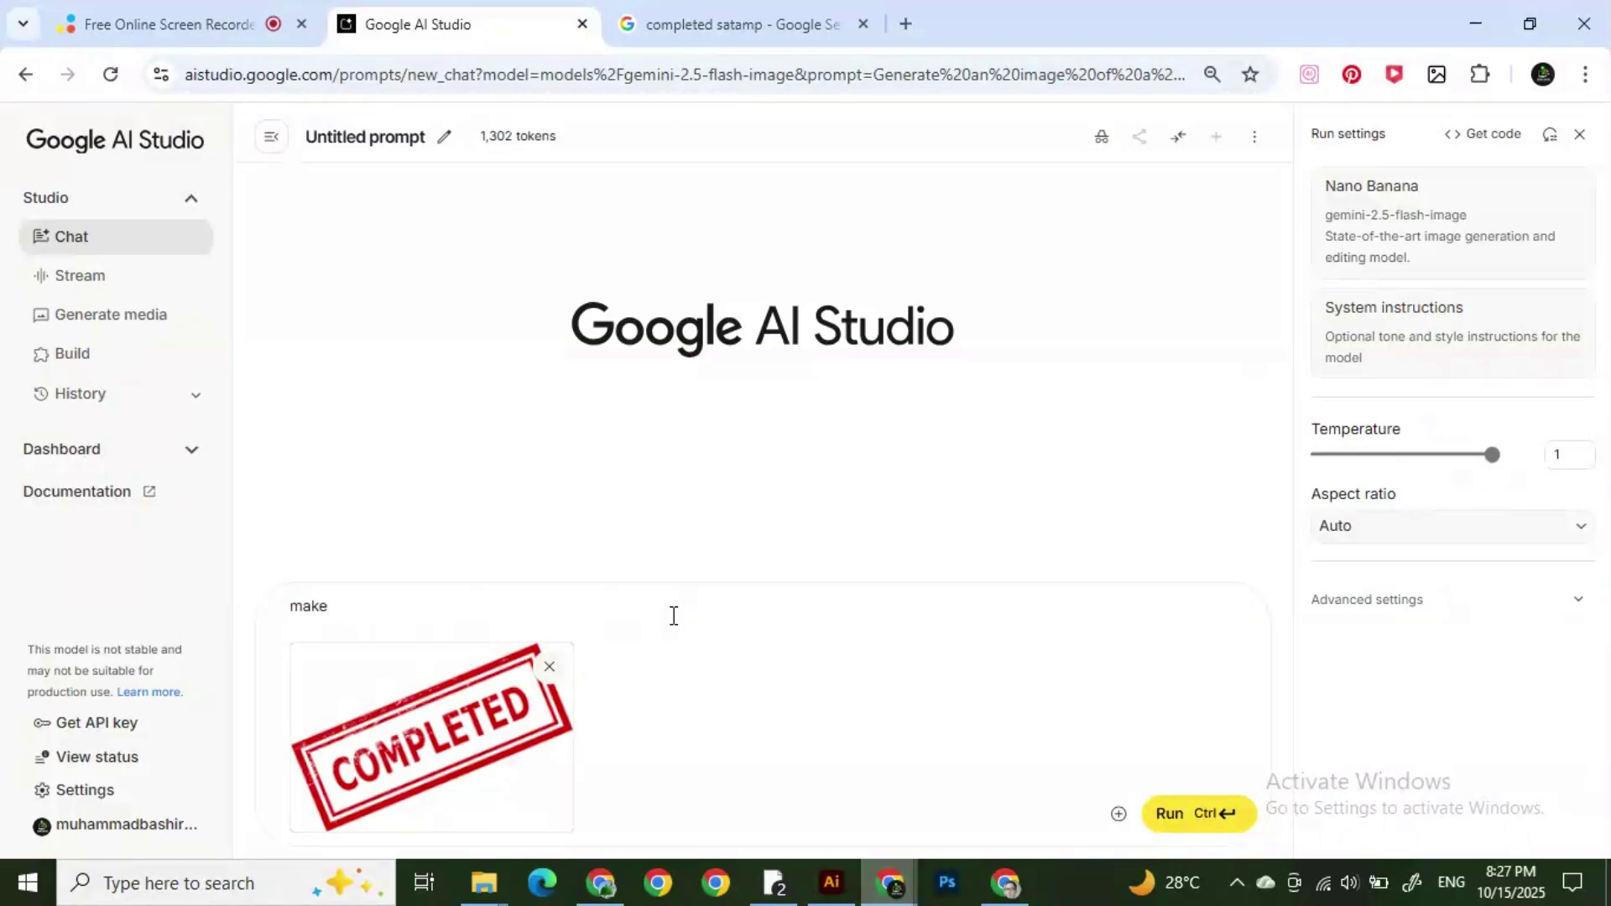
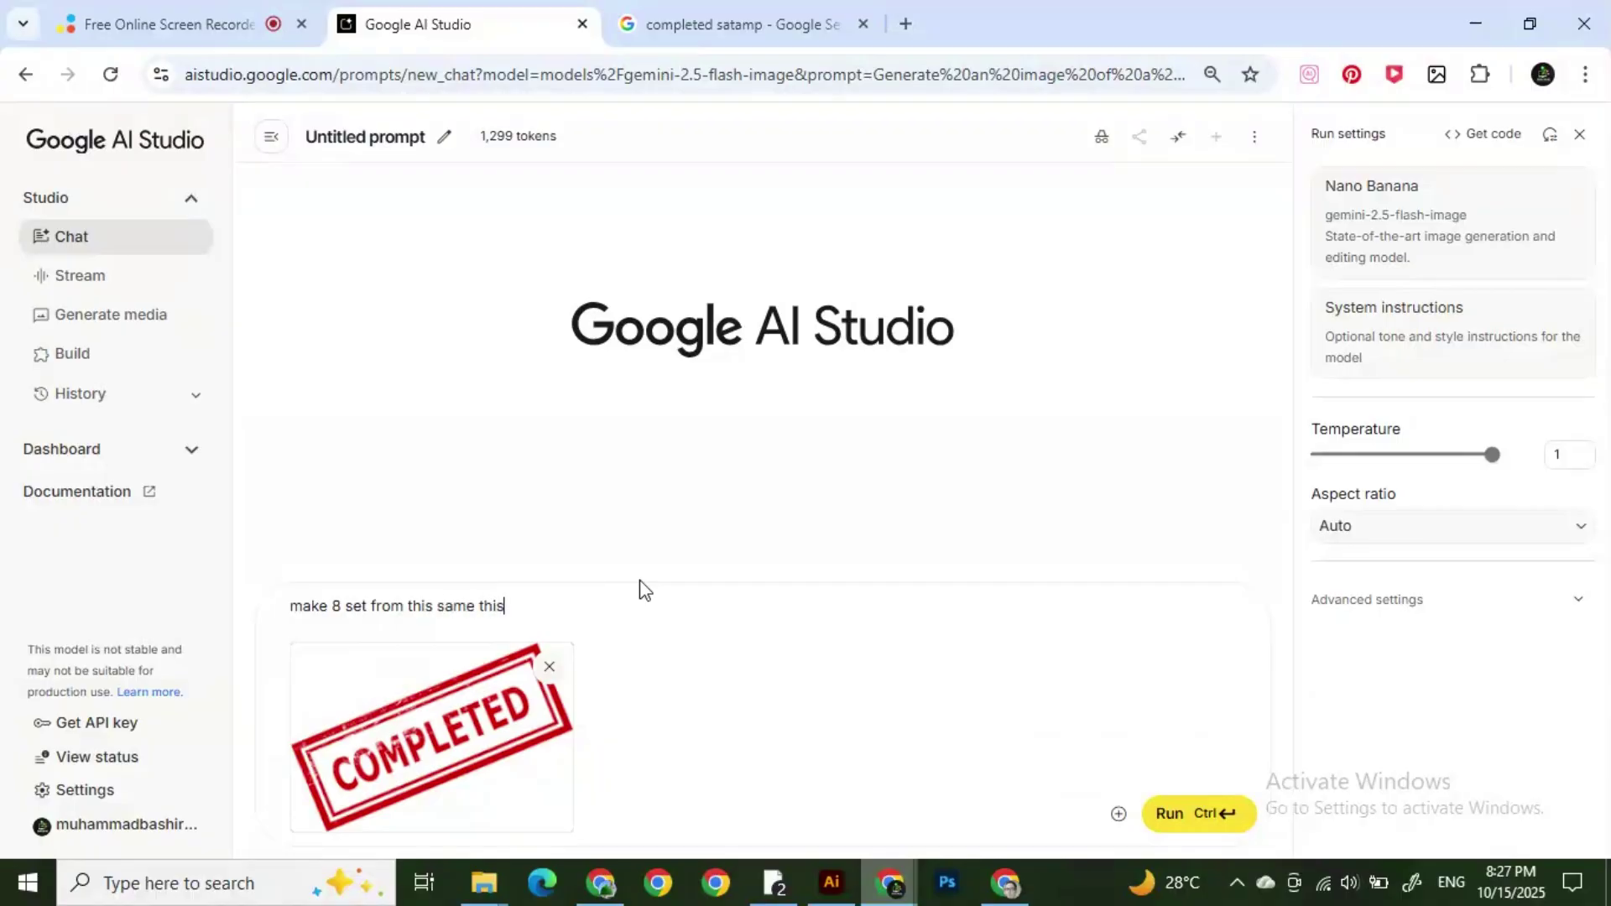
{"action": "left_click", "coordinate": [1185, 812]}
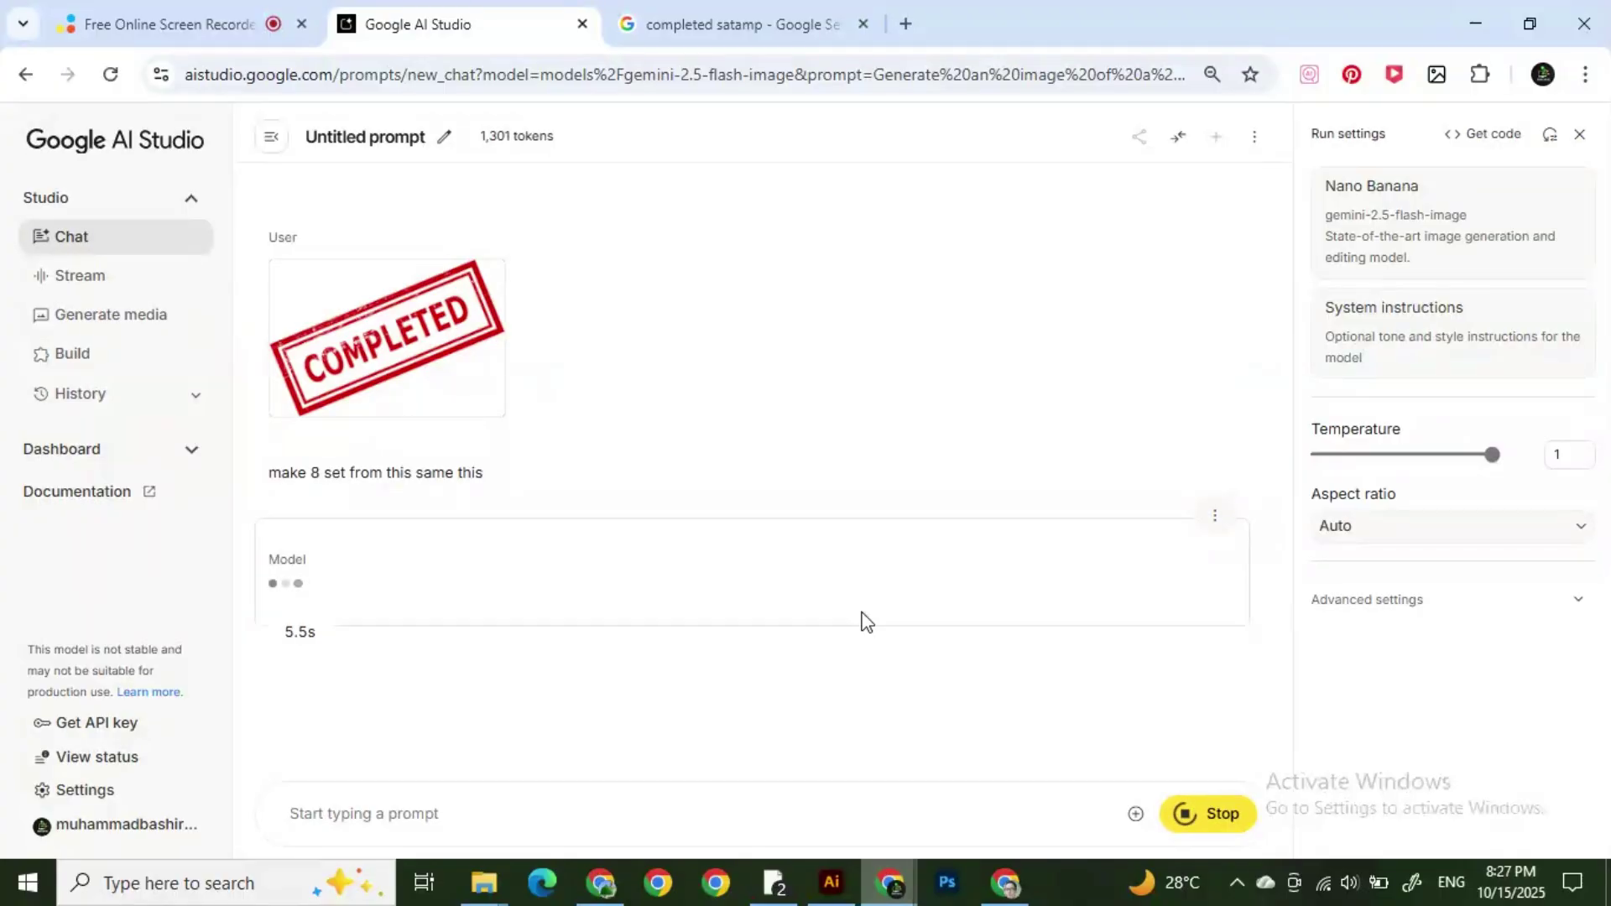
Step: Copy the uploaded red COMPLETED stamp image from the chat and switch to Illustrator
{"action": "right_click", "coordinate": [439, 323]}
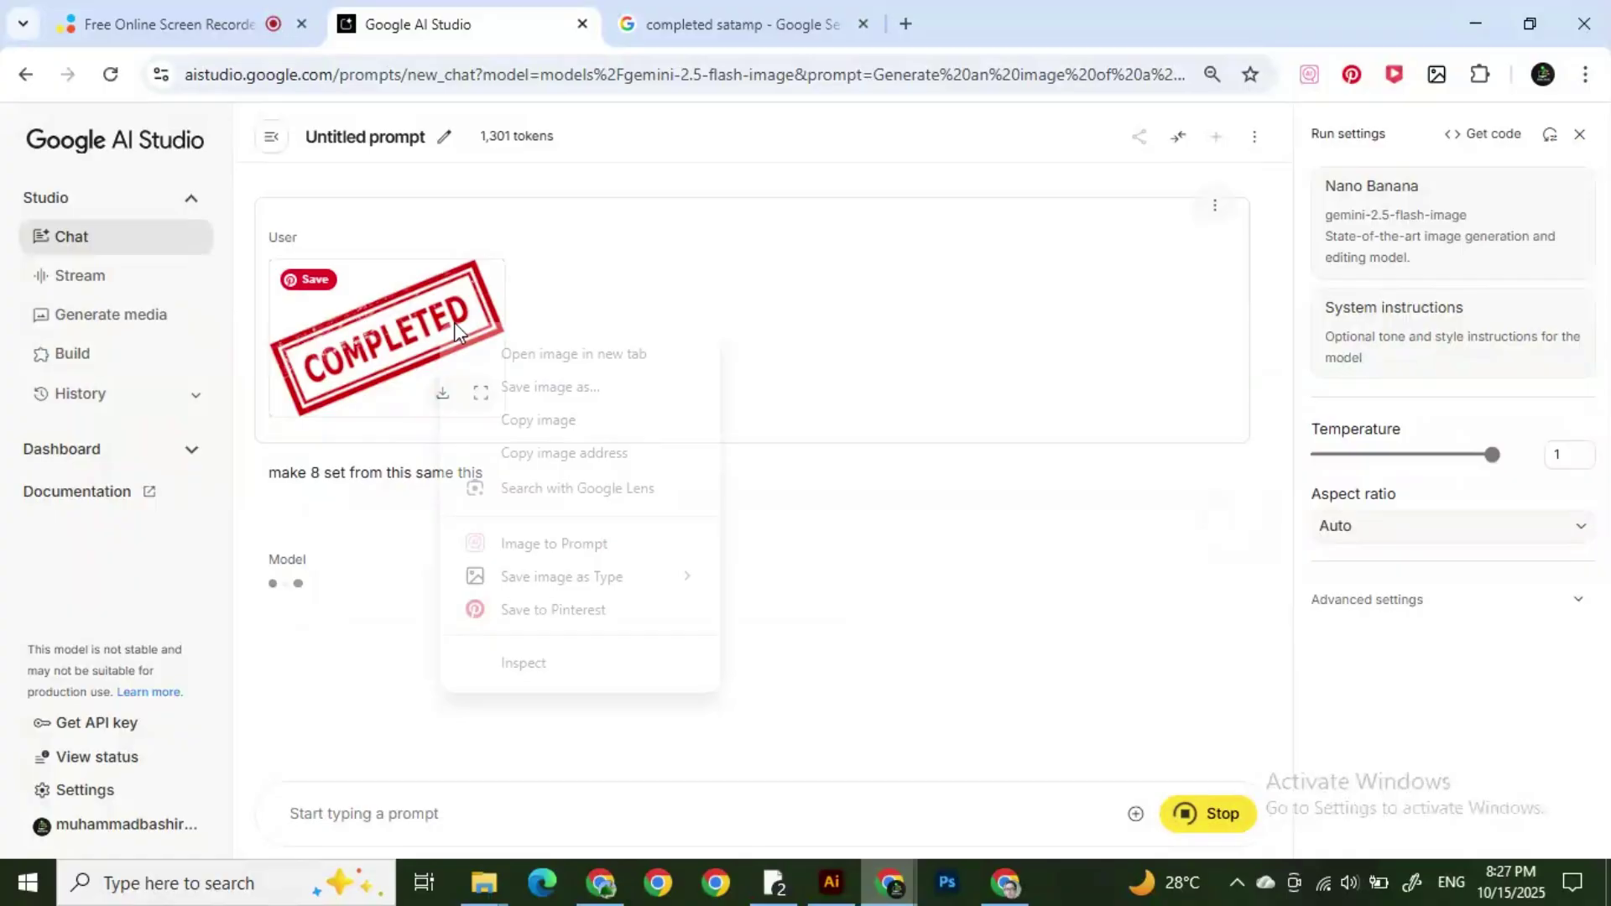
{"action": "left_click", "coordinate": [540, 420]}
{"action": "left_click", "coordinate": [831, 883]}
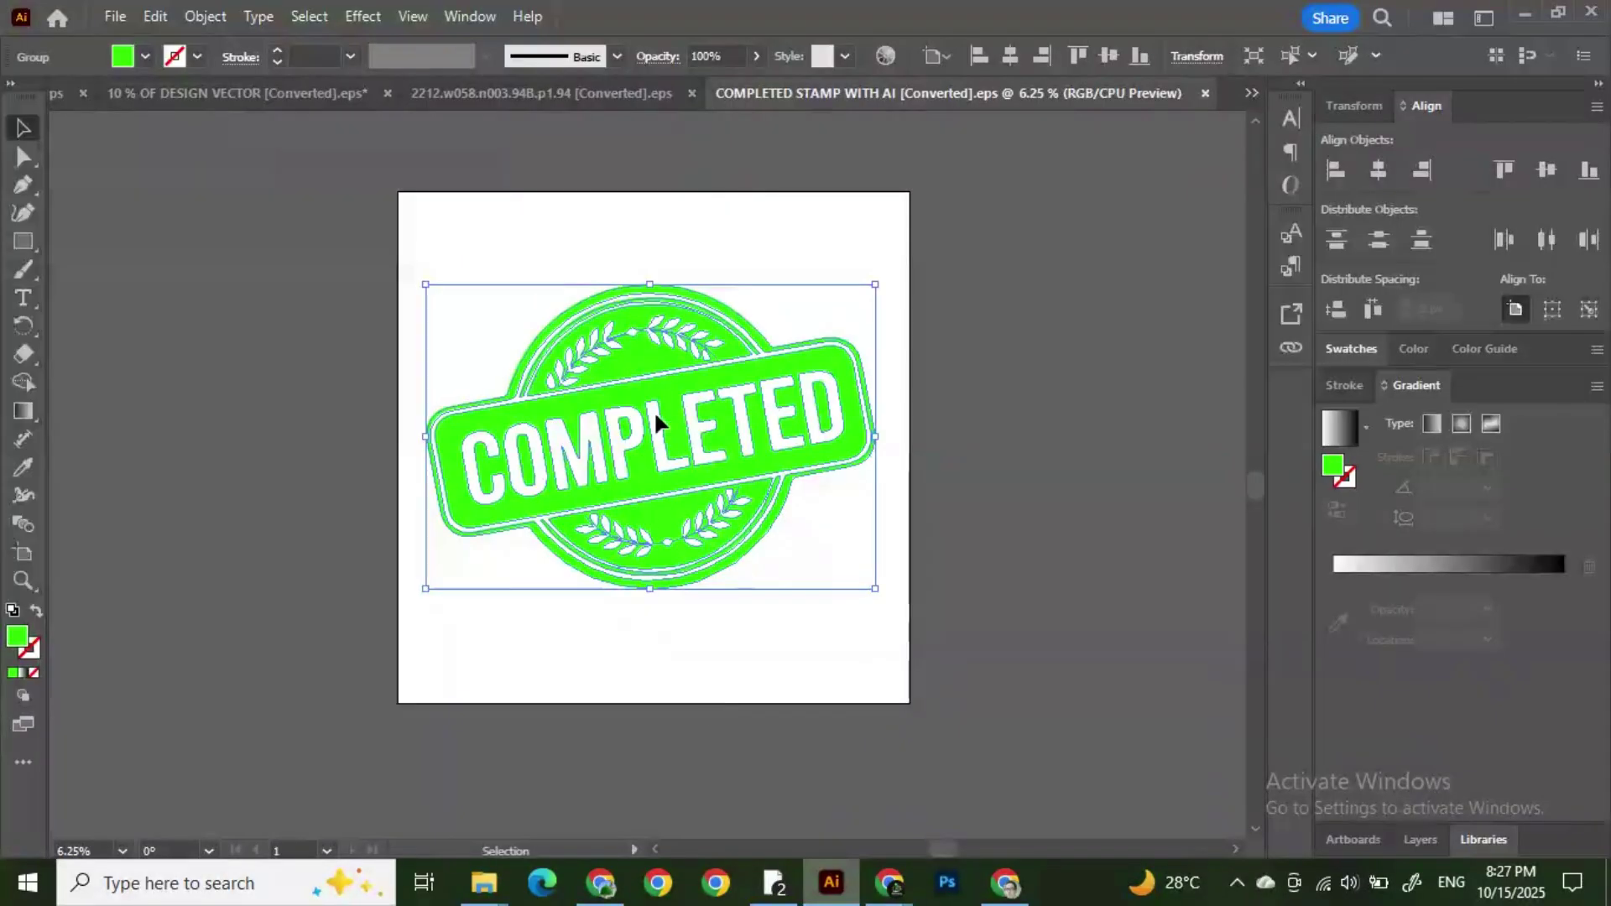
Step: Move the green COMPLETED stamp off the artboard to its left side and scale it down
{"action": "left_click_drag", "start_coordinate": [708, 439], "coordinate": [310, 428]}
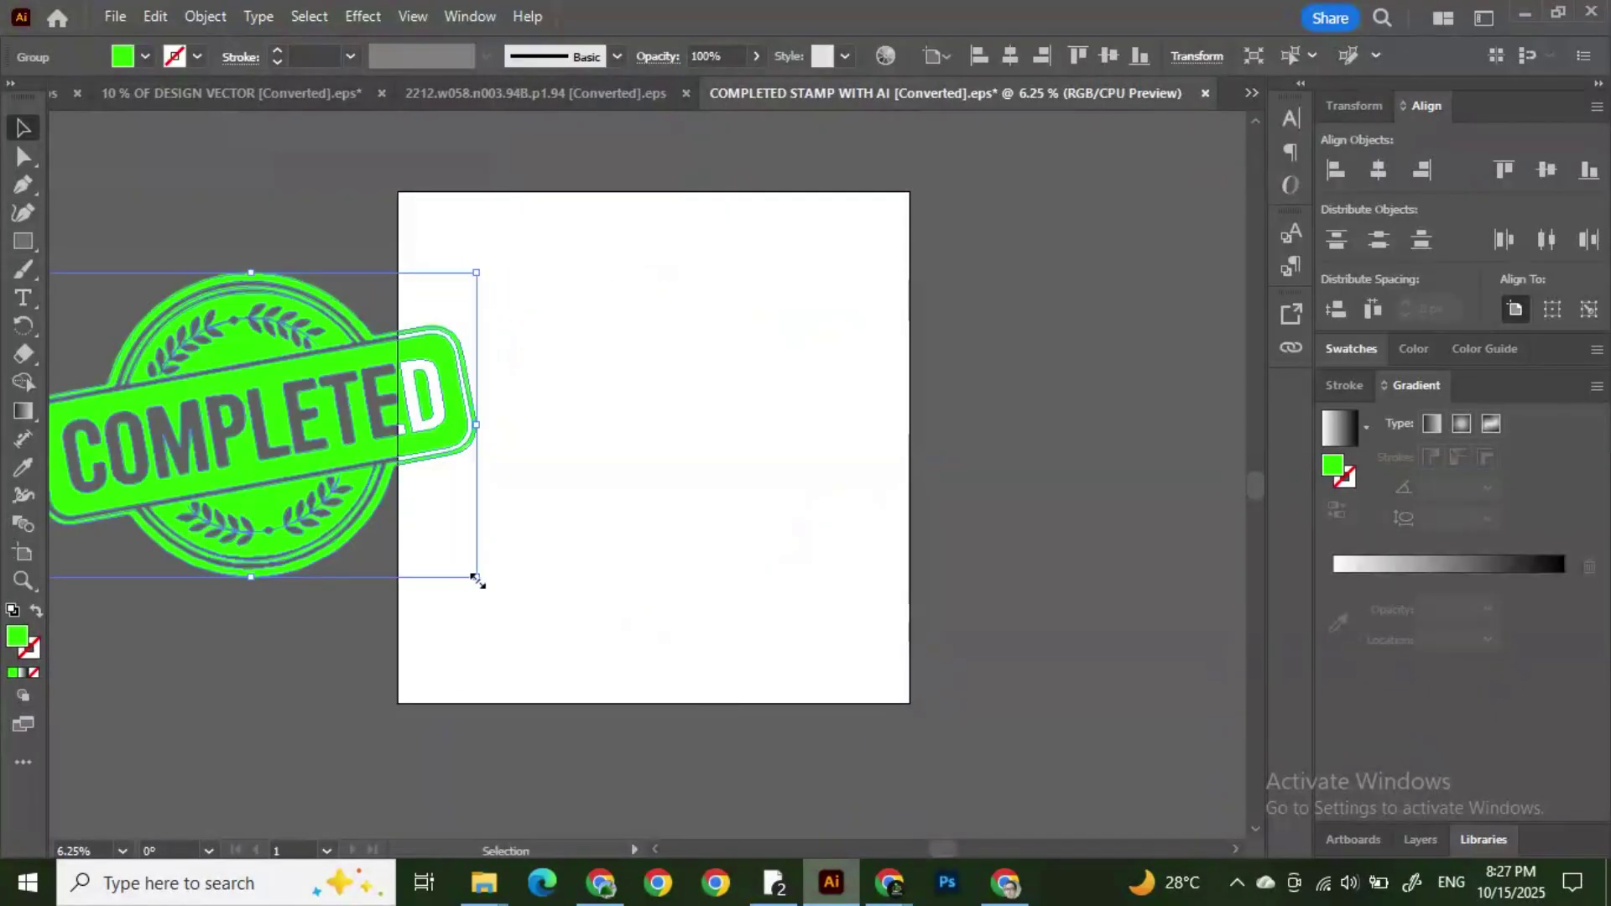
{"action": "left_click_drag", "start_coordinate": [475, 578], "coordinate": [294, 464]}
{"action": "left_click", "coordinate": [583, 417]}
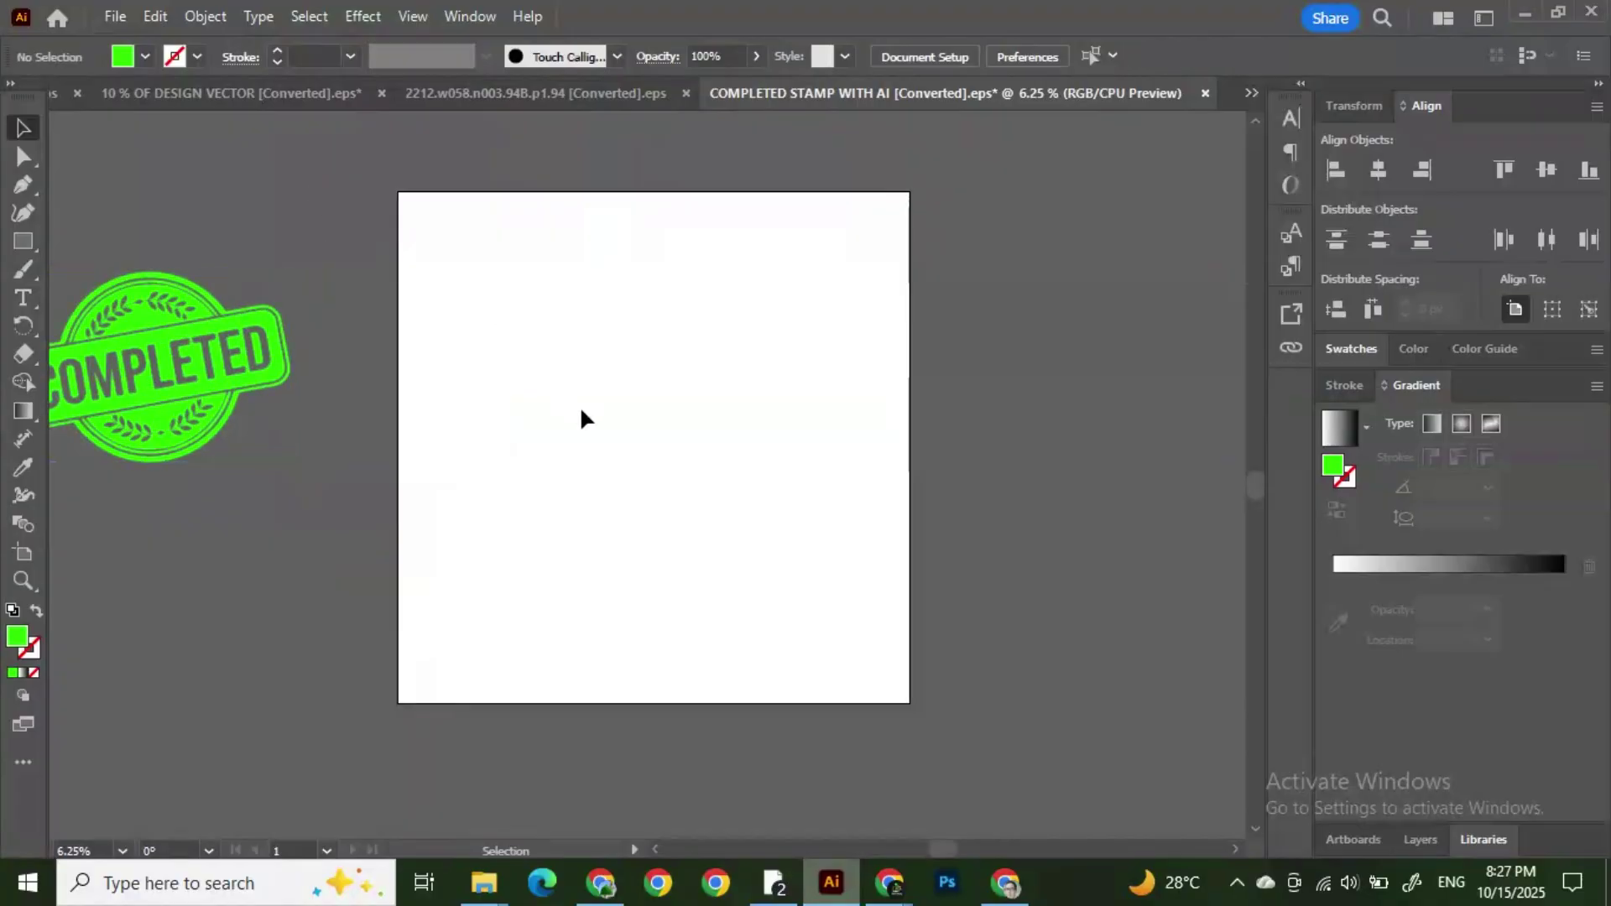
Step: Paste the red COMPLETED stamp image, enlarge it to nearly the artboard's width and place it in the middle
{"action": "key", "text": "ctrl+v"}
{"action": "left_click_drag", "start_coordinate": [657, 488], "coordinate": [883, 648]}
{"action": "left_click_drag", "start_coordinate": [812, 552], "coordinate": [658, 402]}
{"action": "left_click_drag", "start_coordinate": [725, 464], "coordinate": [931, 604]}
{"action": "left_click_drag", "start_coordinate": [784, 511], "coordinate": [730, 484]}
{"action": "left_click", "coordinate": [949, 409]}
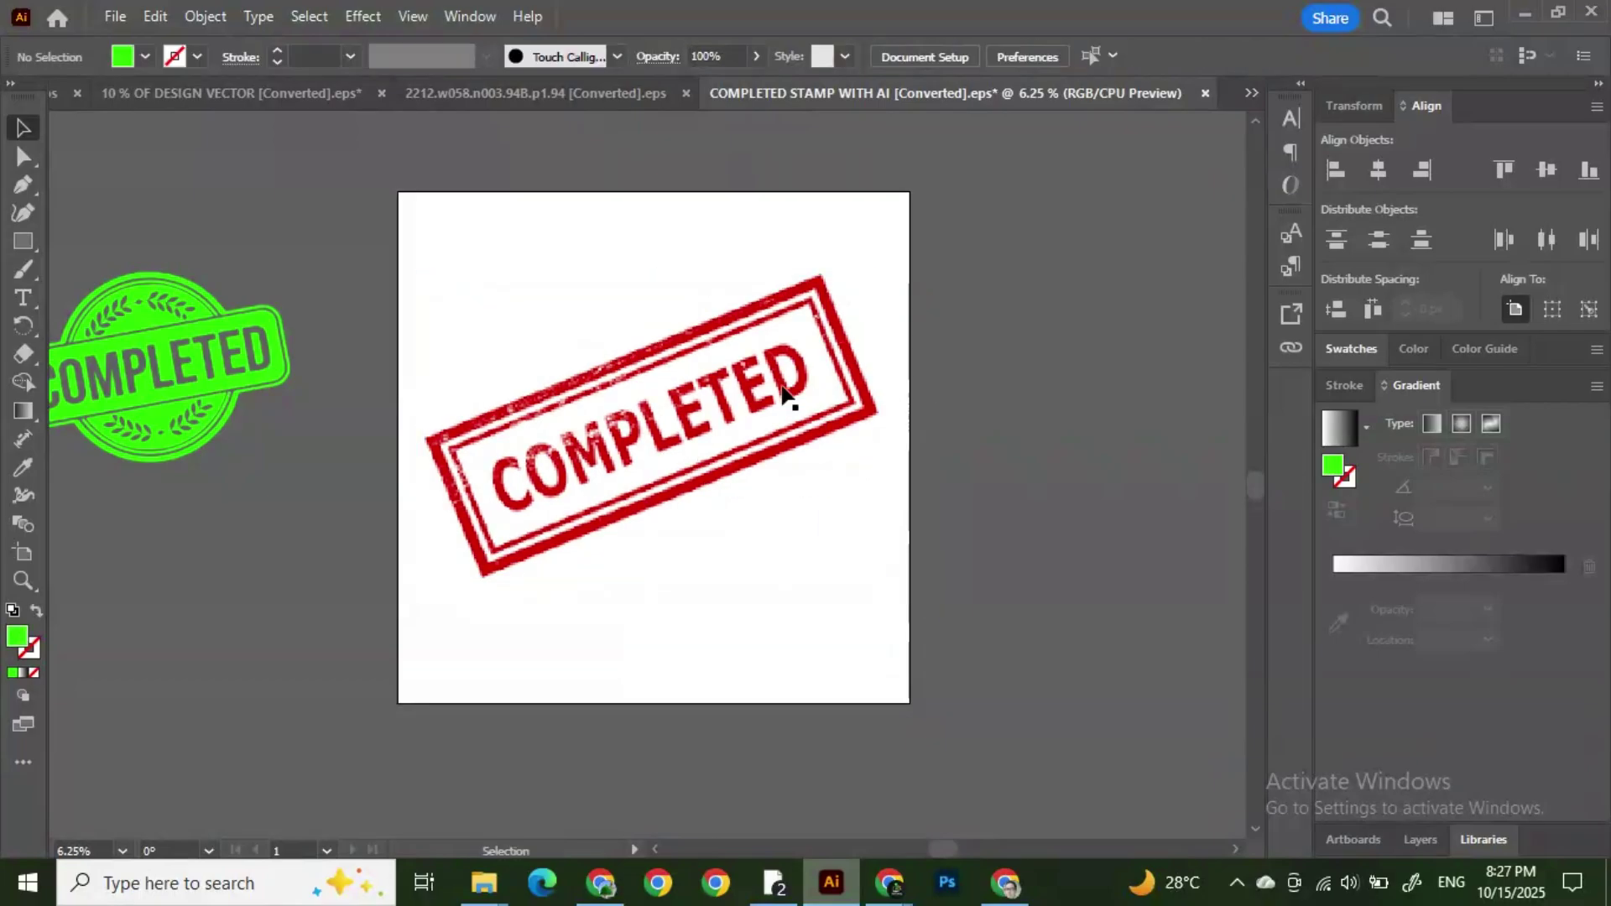
{"action": "left_click", "coordinate": [728, 282]}
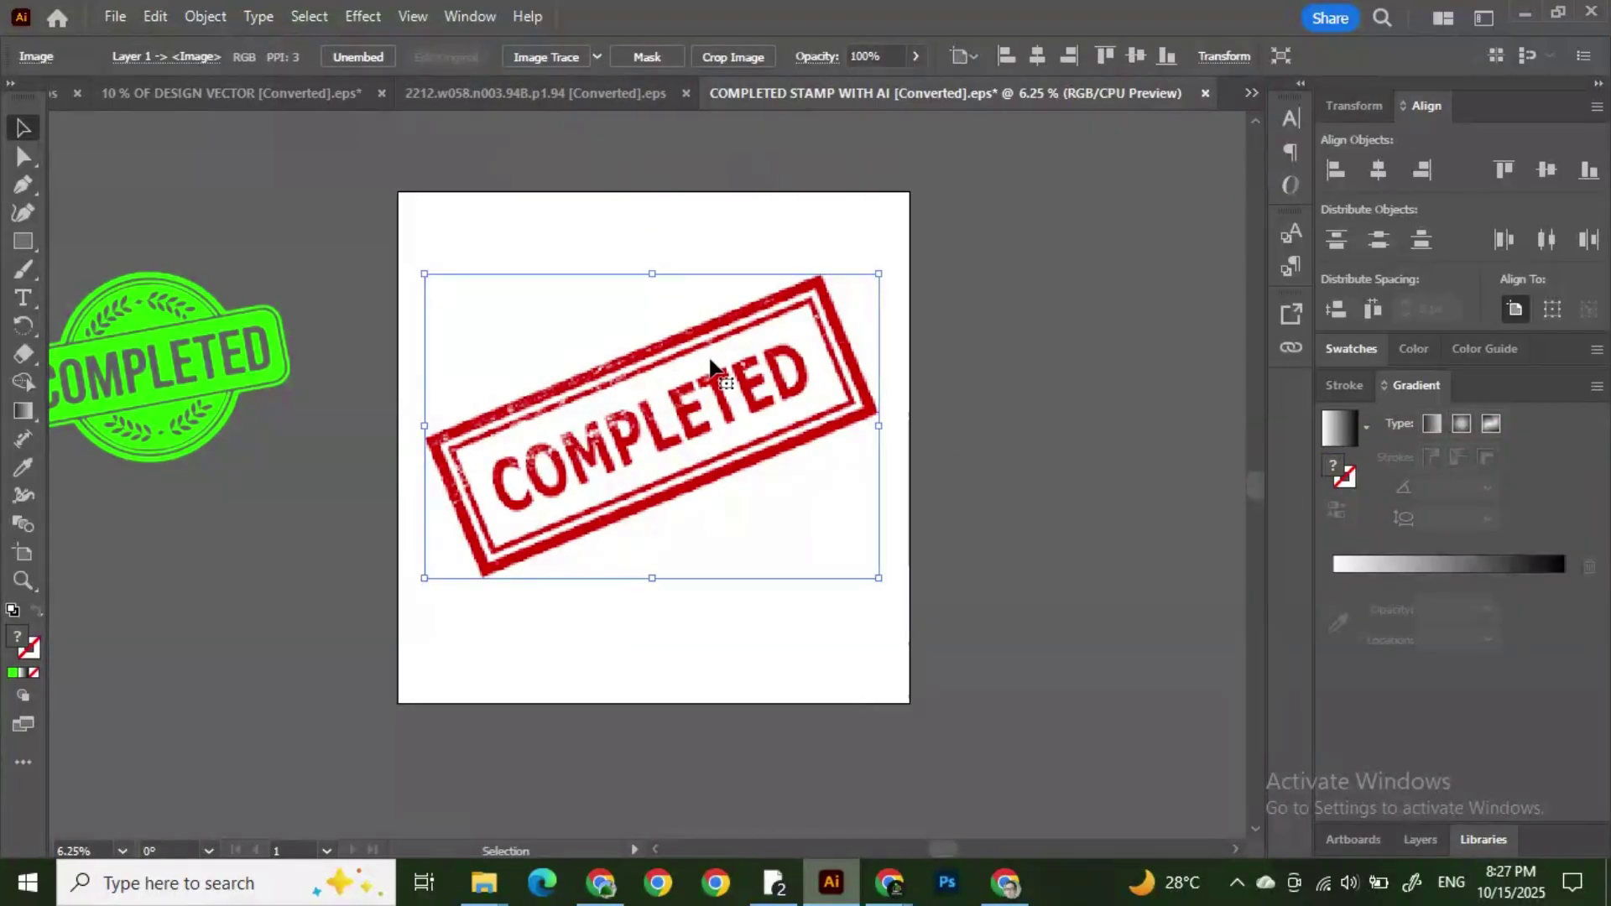
{"action": "left_click", "coordinate": [920, 388]}
{"action": "left_click", "coordinate": [866, 401]}
{"action": "left_click", "coordinate": [963, 401]}
{"action": "left_click", "coordinate": [873, 403]}
{"action": "scroll", "coordinate": [1002, 426], "scroll_direction": "up", "scroll_amount": 1}
{"action": "left_click", "coordinate": [903, 424]}
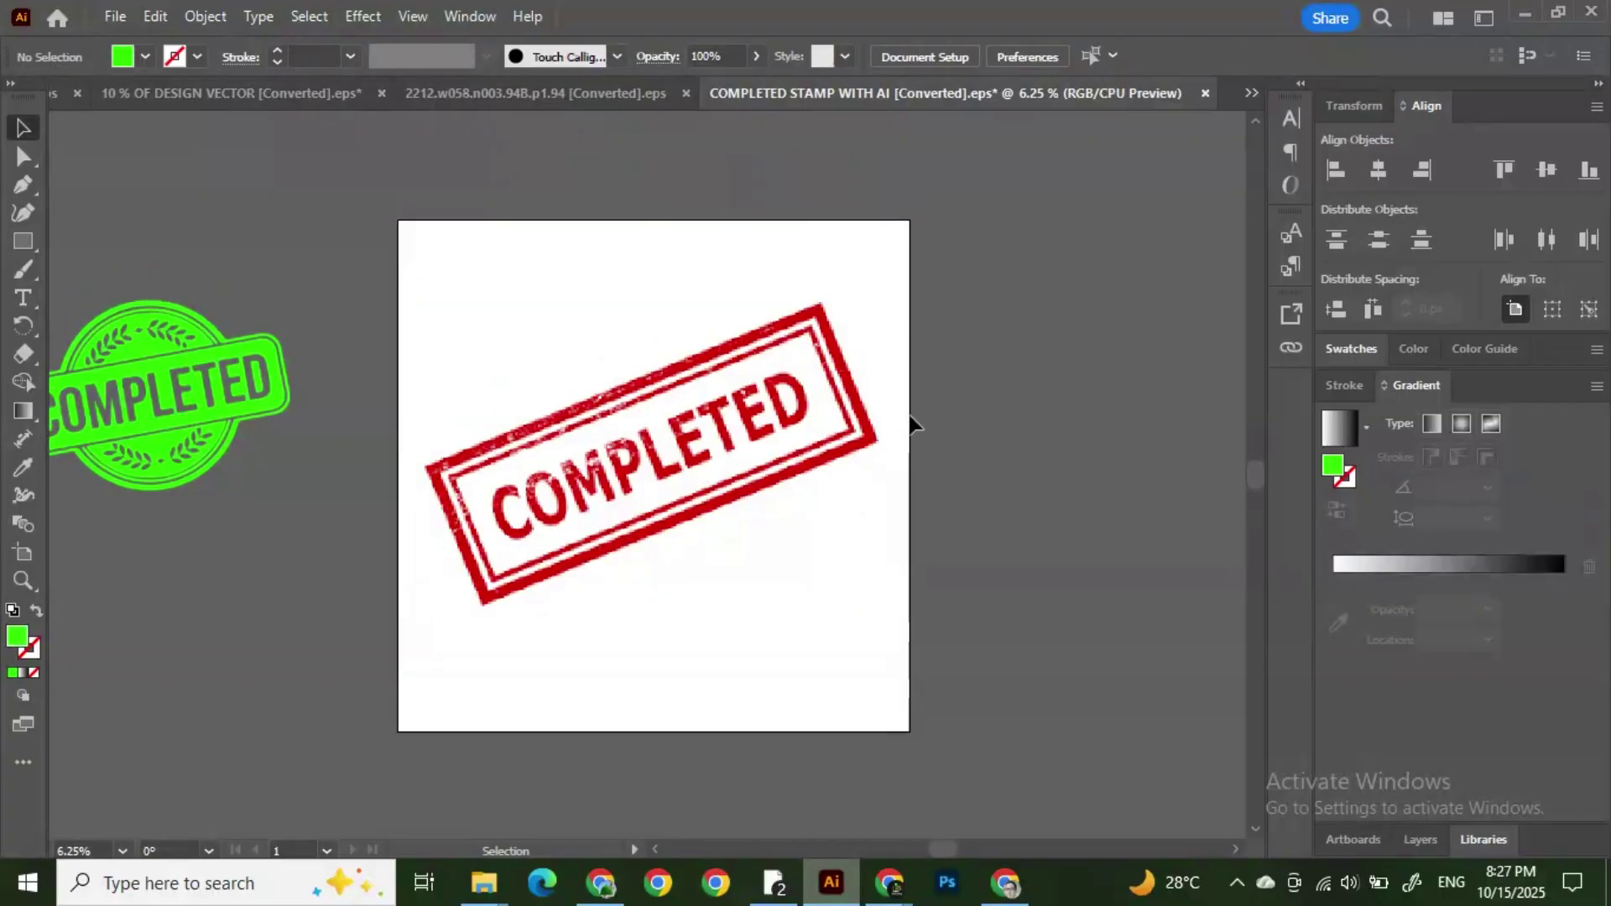
Step: Try tracing the red COMPLETED stamp image with the Sketched Art preset, and undo the trace
{"action": "left_click", "coordinate": [861, 418]}
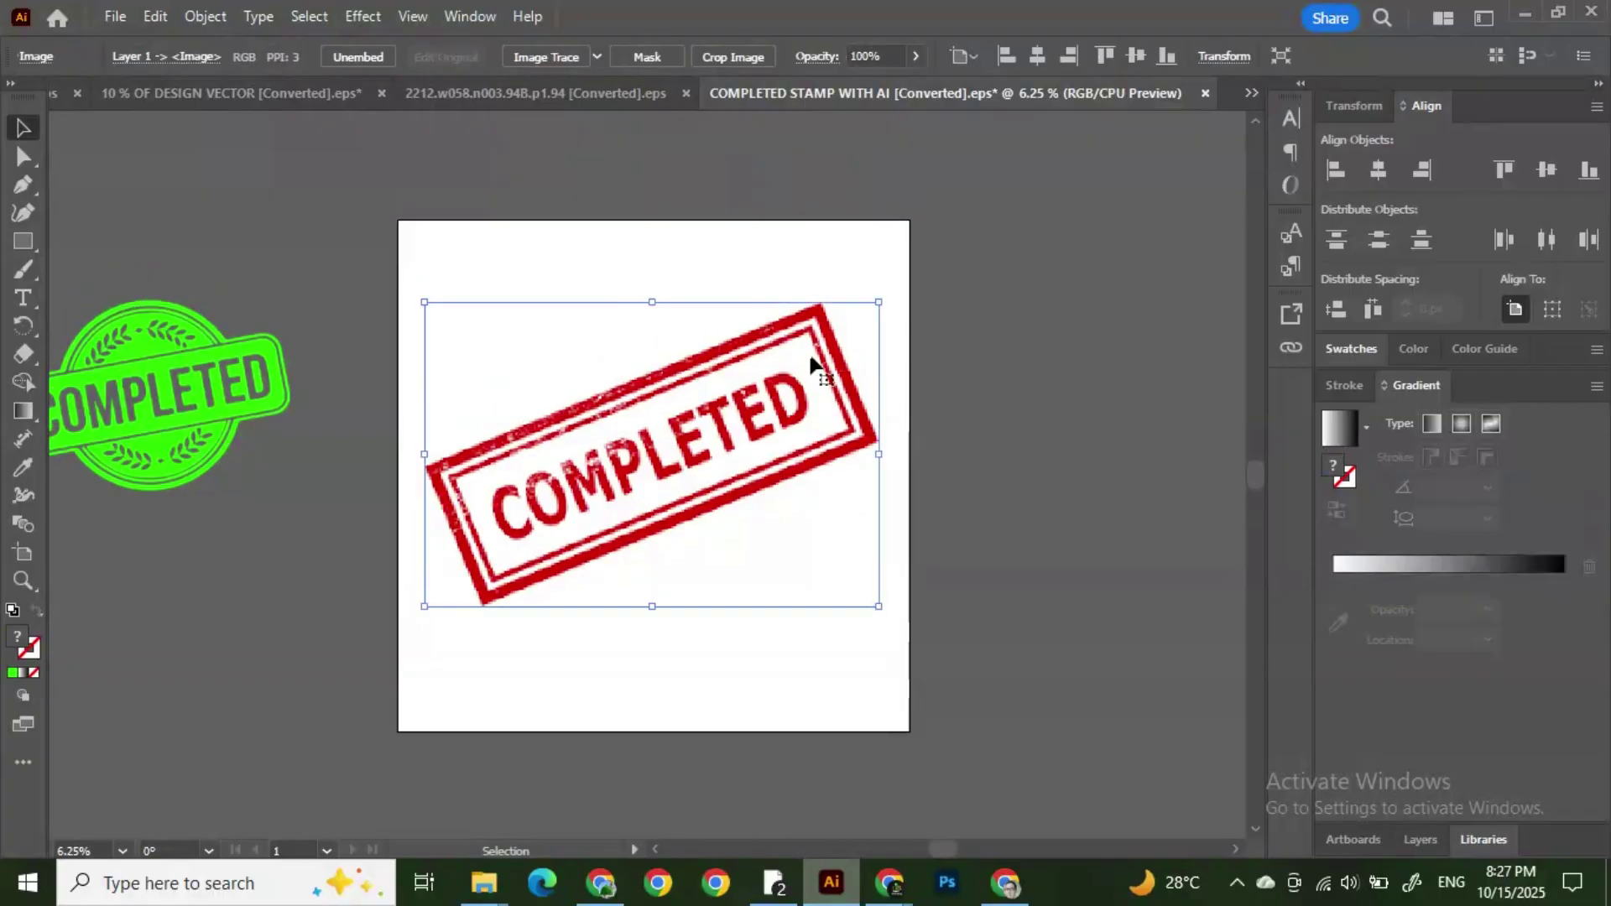
{"action": "left_click", "coordinate": [596, 55]}
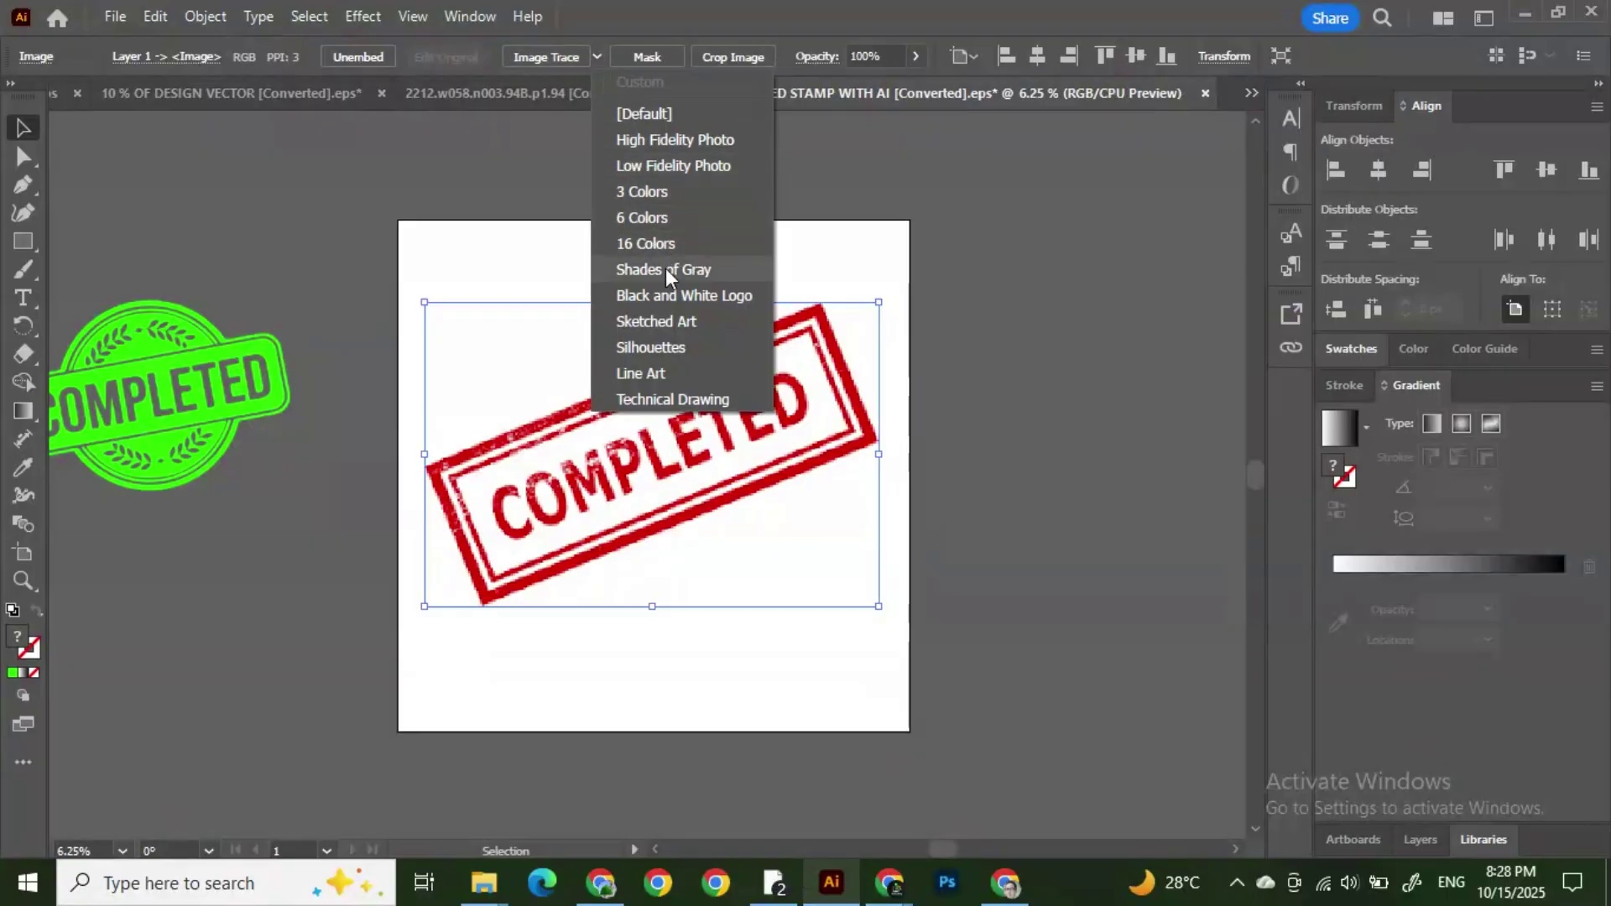
{"action": "left_click", "coordinate": [662, 322]}
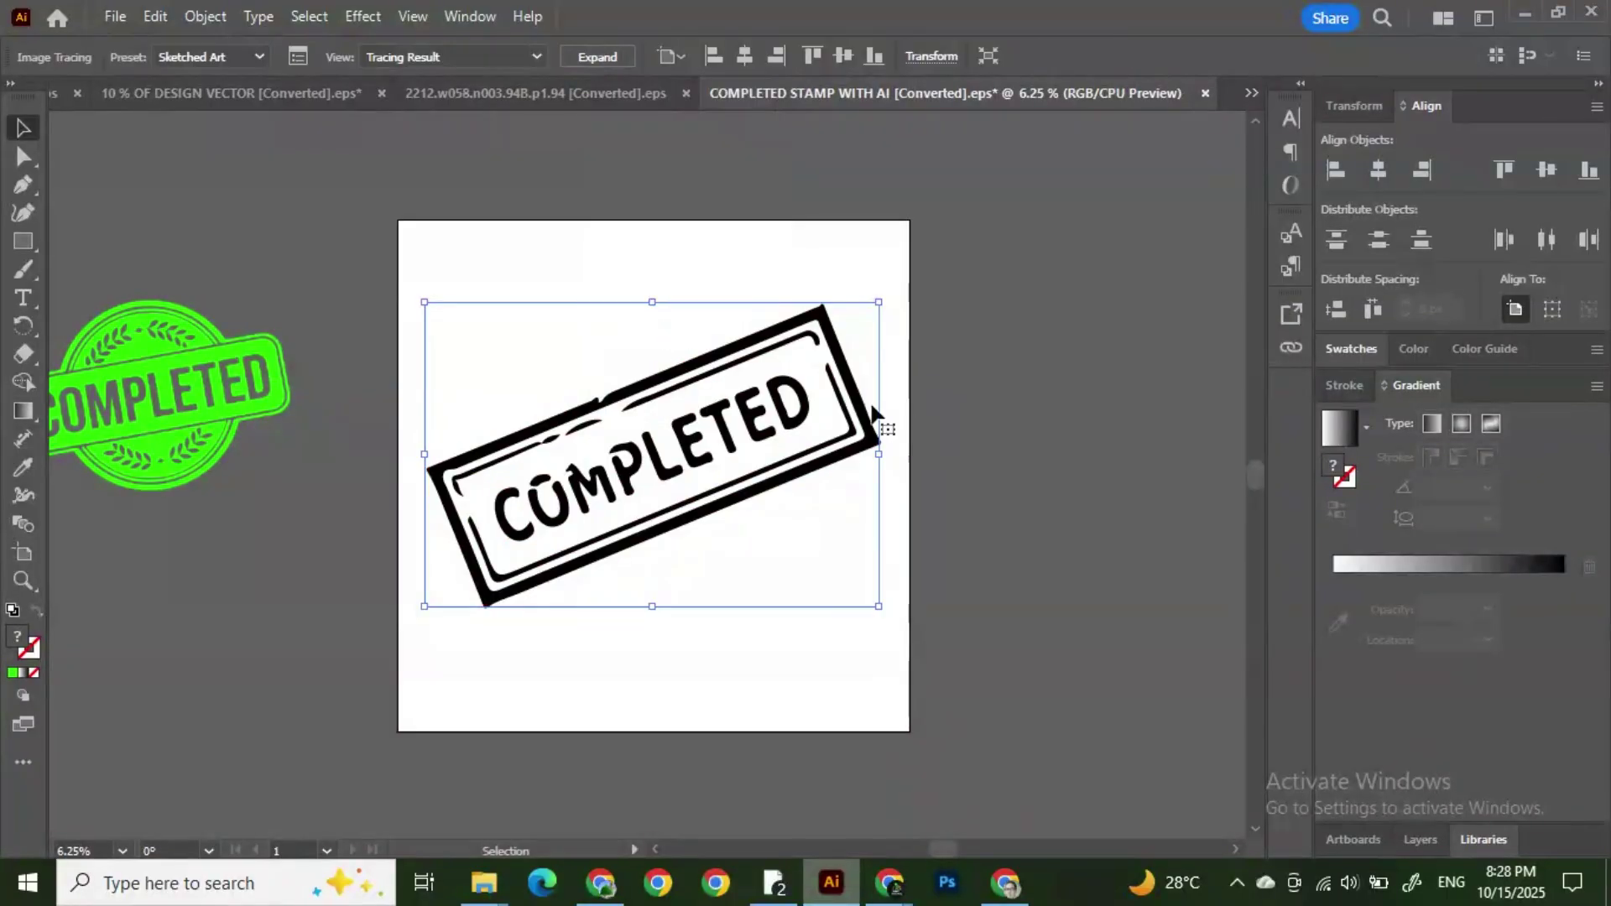
{"action": "key", "text": "ctrl+z"}
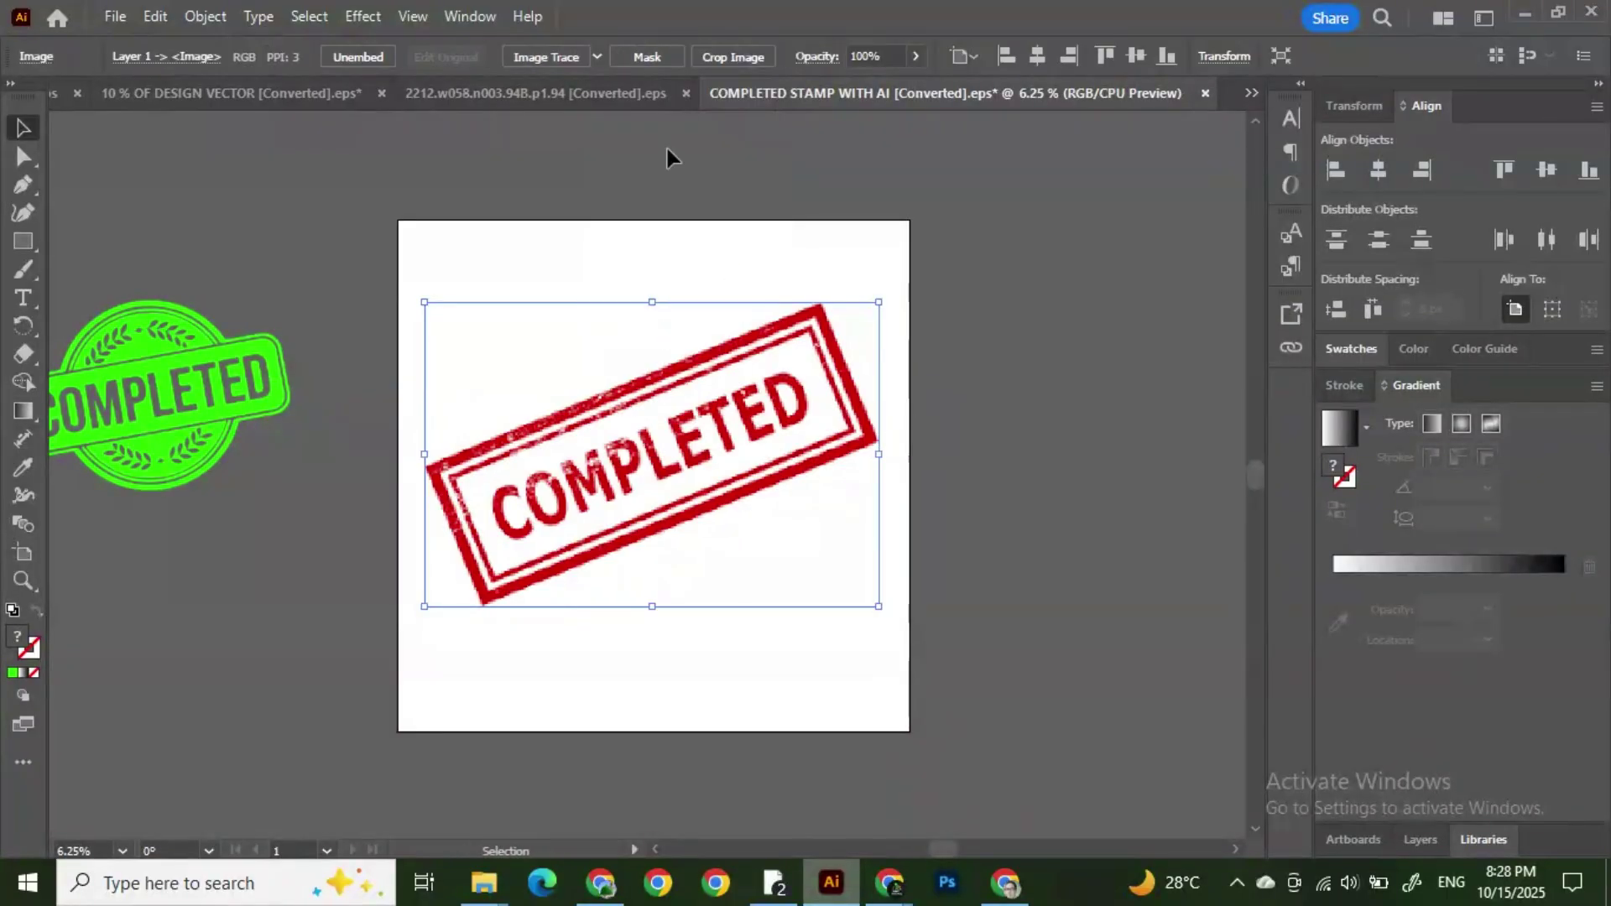
Step: Trace the red COMPLETED stamp image with the Silhouettes preset and deselect it
{"action": "left_click", "coordinate": [598, 57]}
{"action": "left_click", "coordinate": [675, 346]}
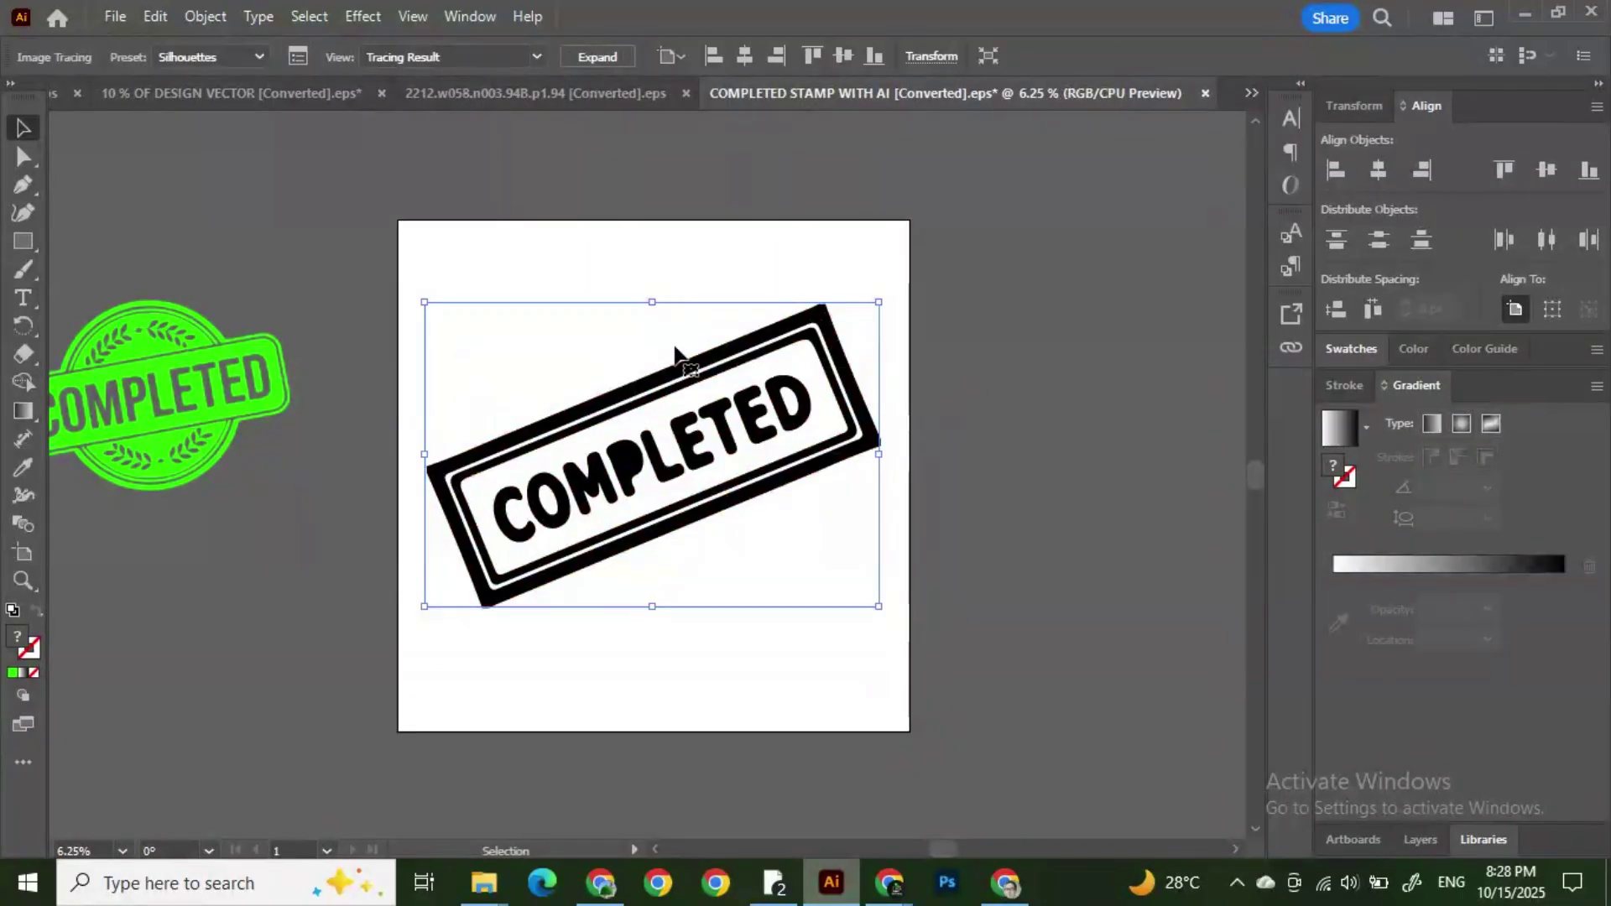
{"action": "left_click", "coordinate": [896, 392]}
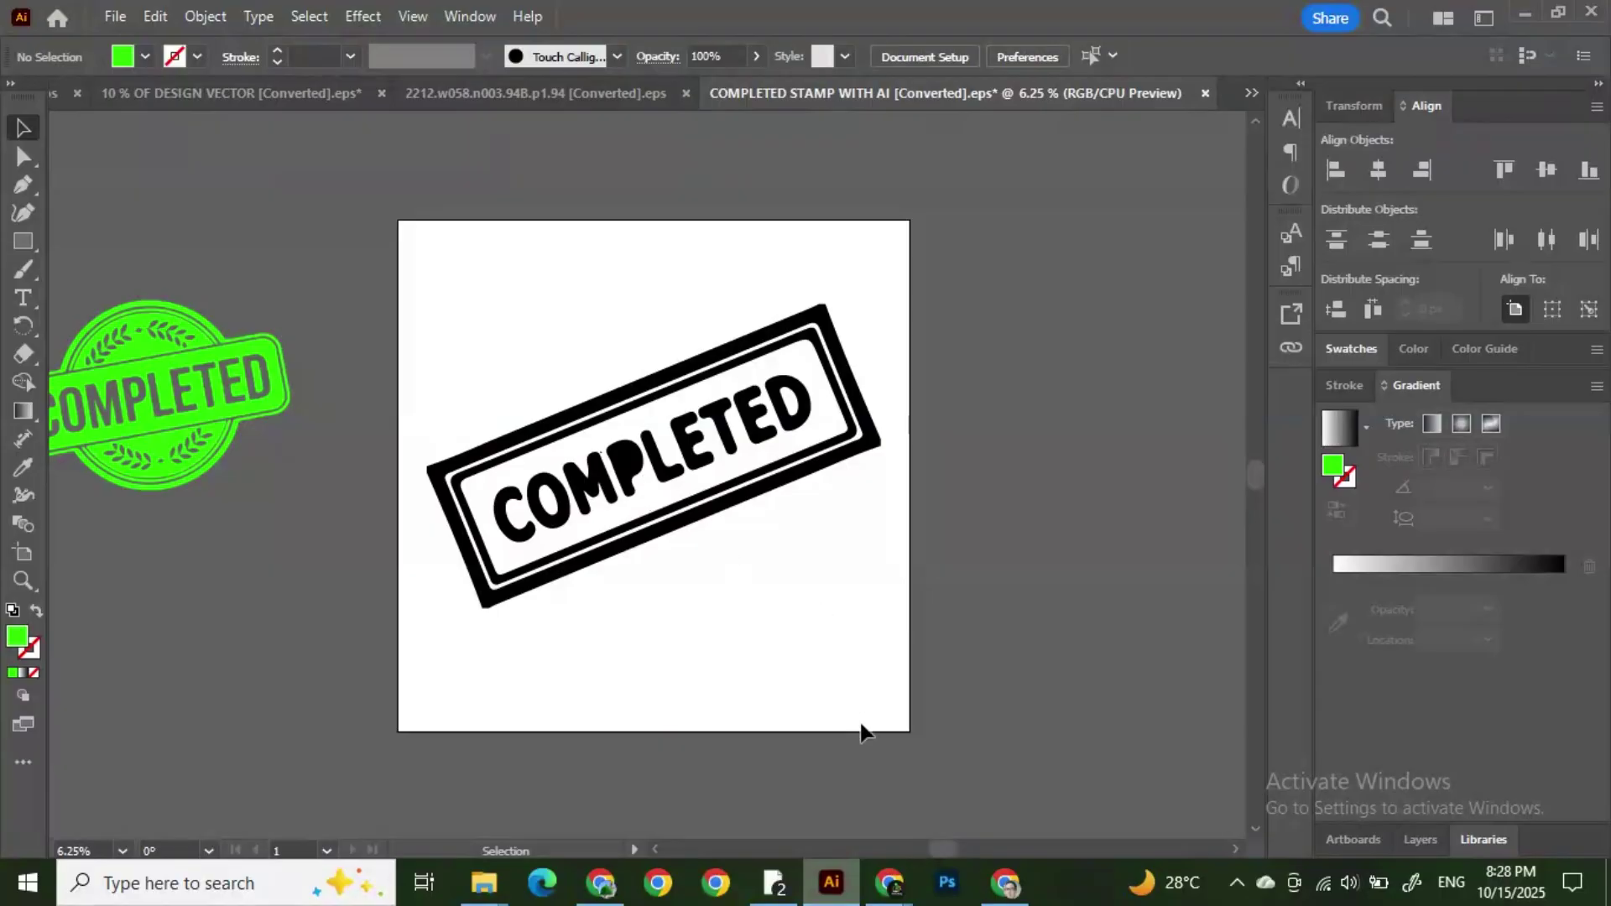
Step: Return to the Google AI Studio chat, examine the generated set of COMPLETED stamps enlarged, and close the preview
{"action": "mouse_move", "coordinate": [889, 883]}
{"action": "left_click", "coordinate": [827, 814]}
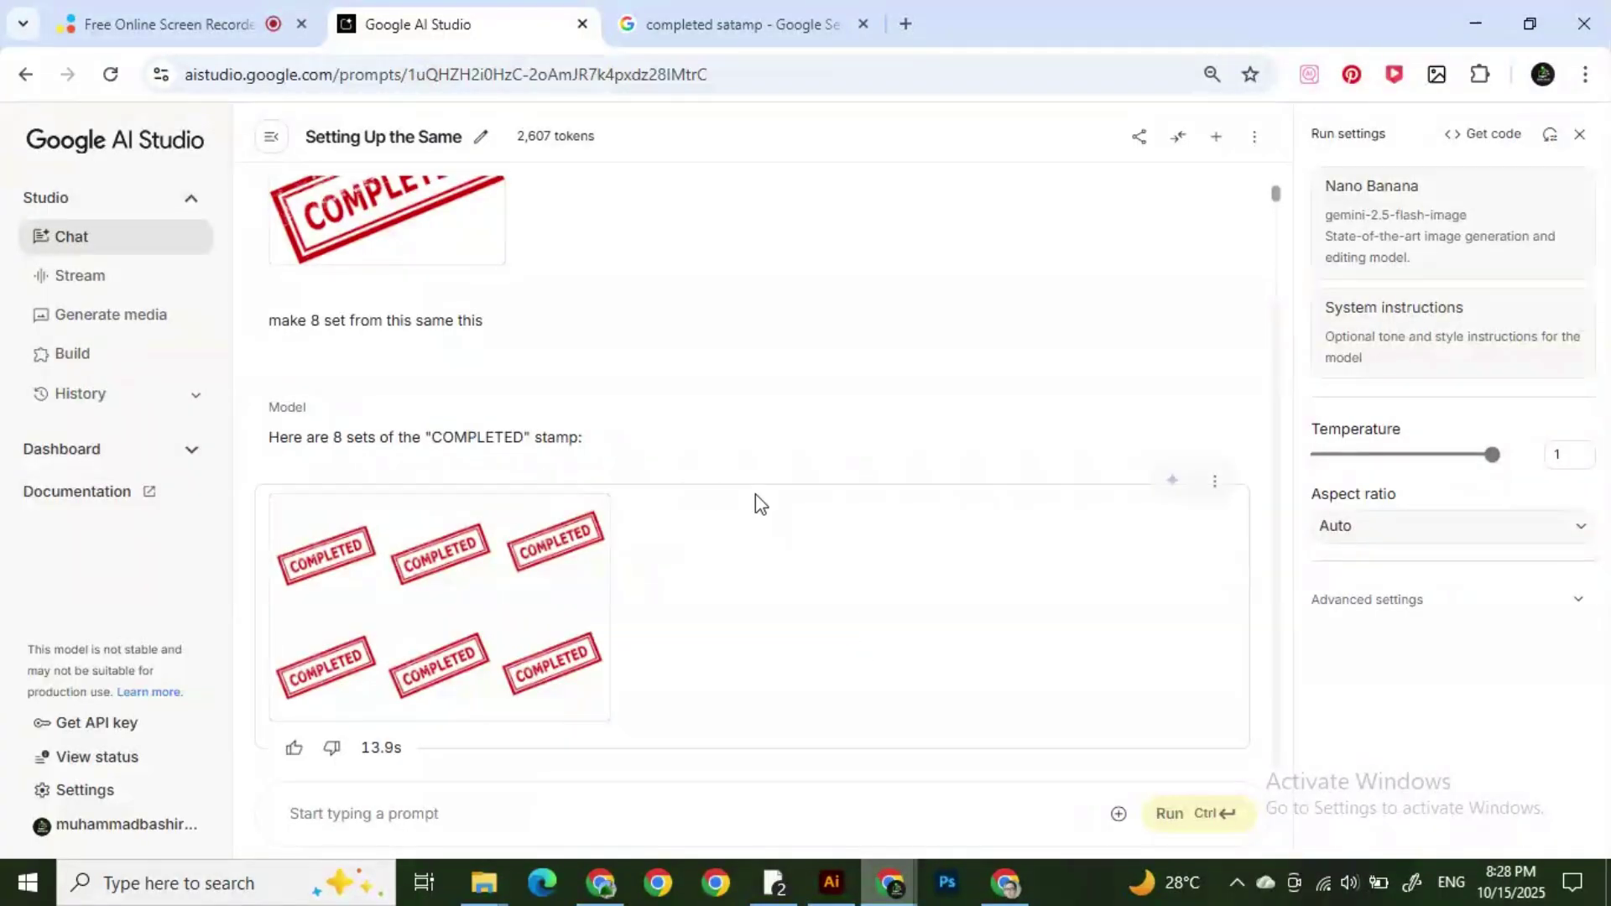
{"action": "left_click", "coordinate": [526, 575]}
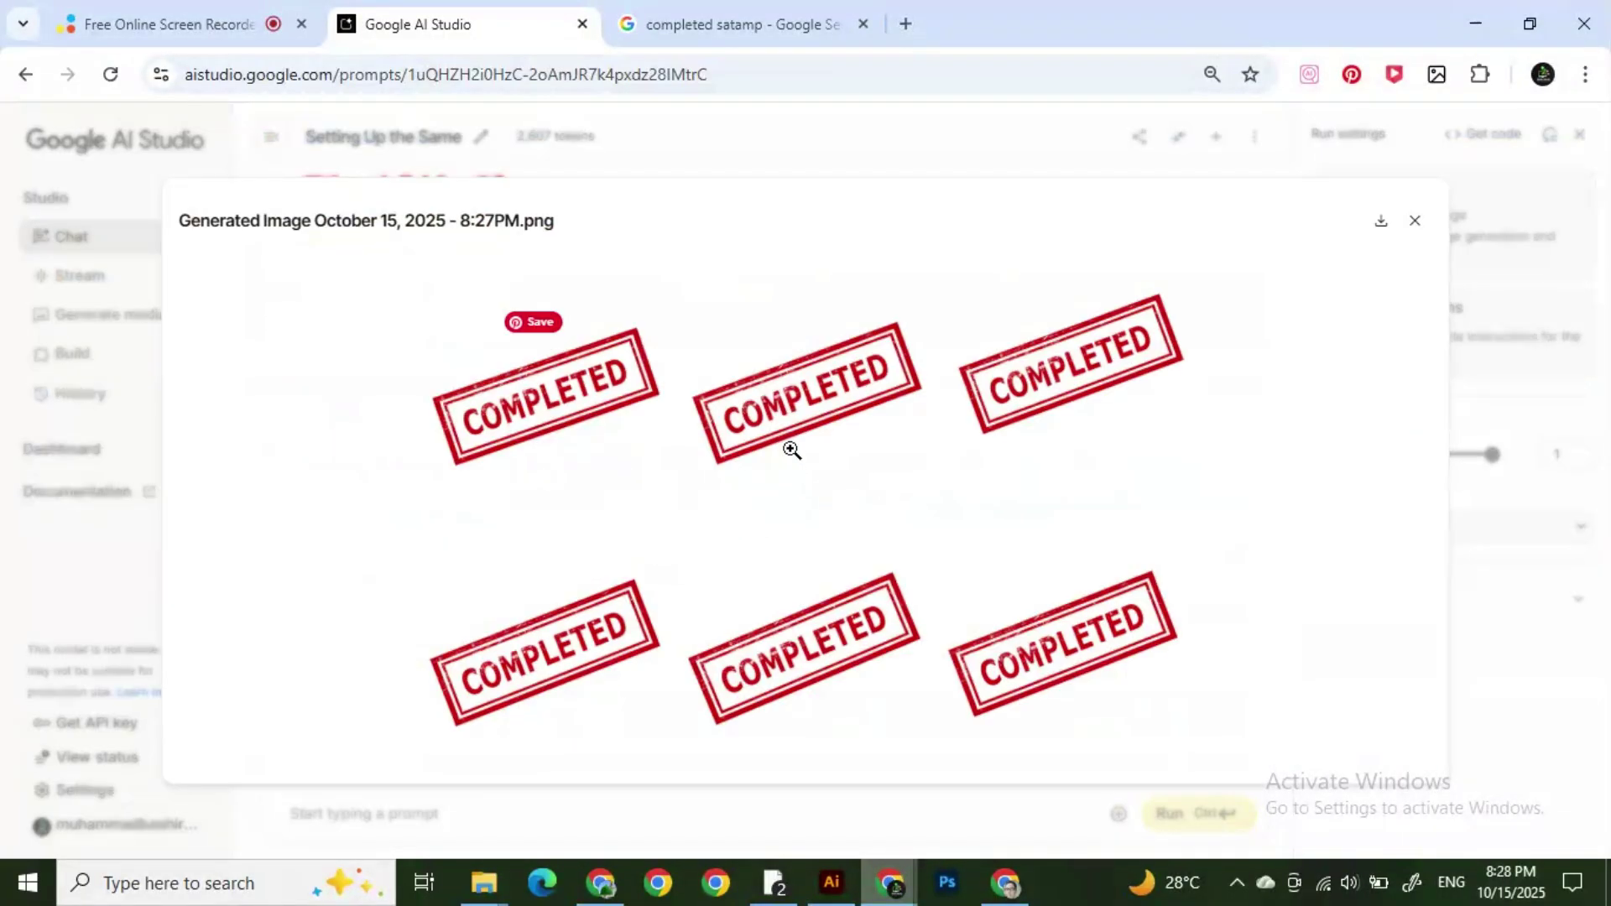
{"action": "left_click", "coordinate": [1414, 221]}
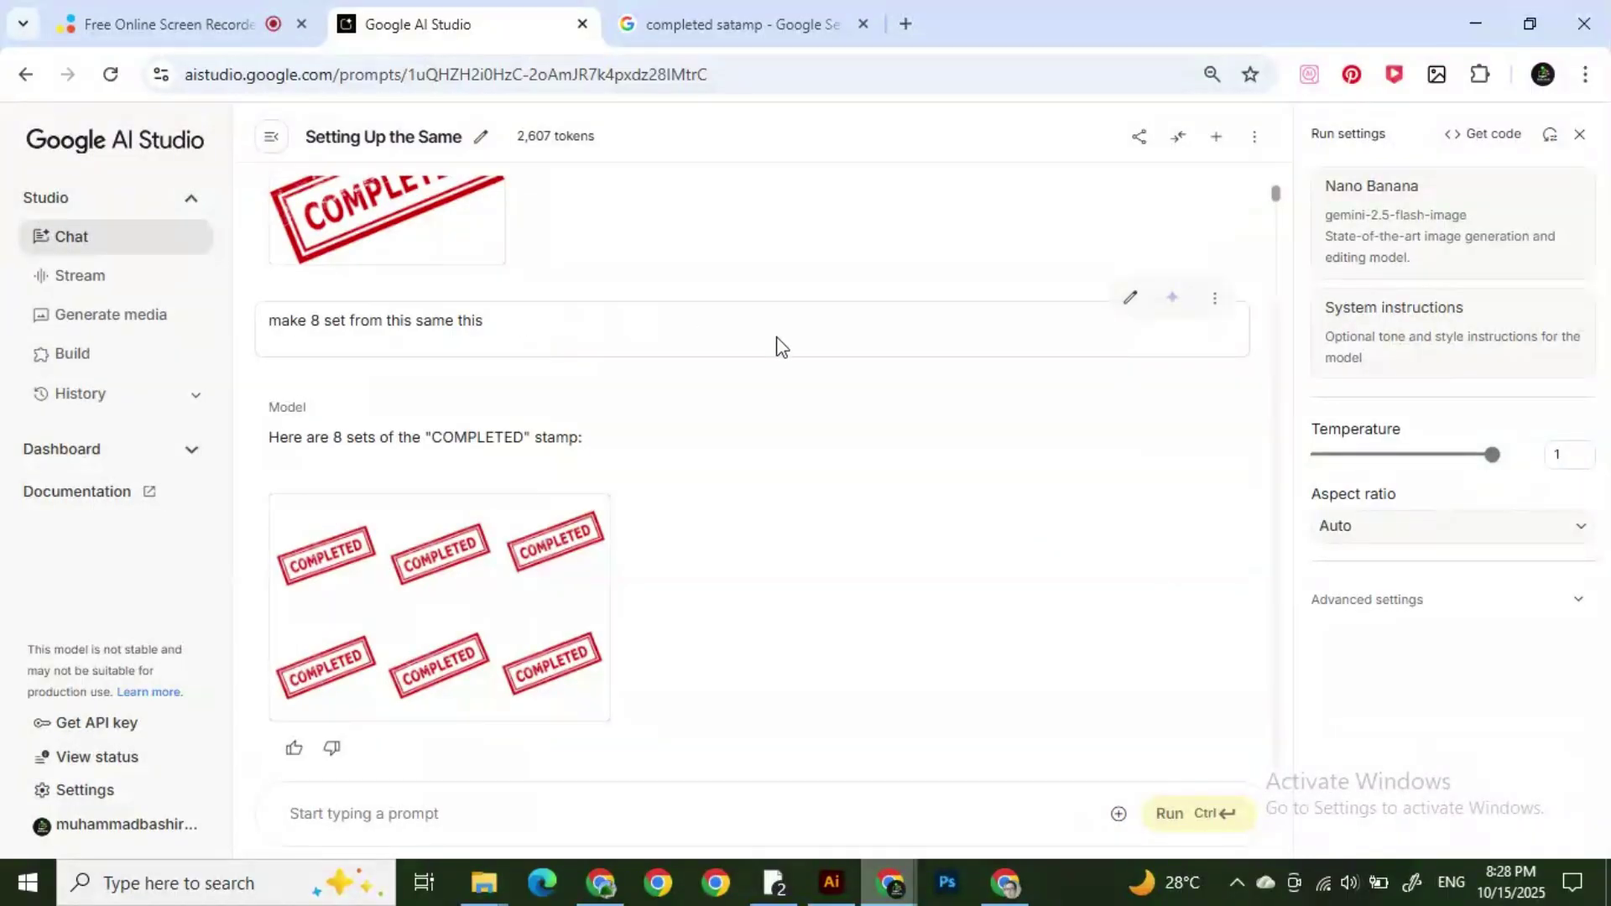
Step: Edit the sent prompt to read "make 8 set from this with different style"
{"action": "left_click", "coordinate": [1130, 298]}
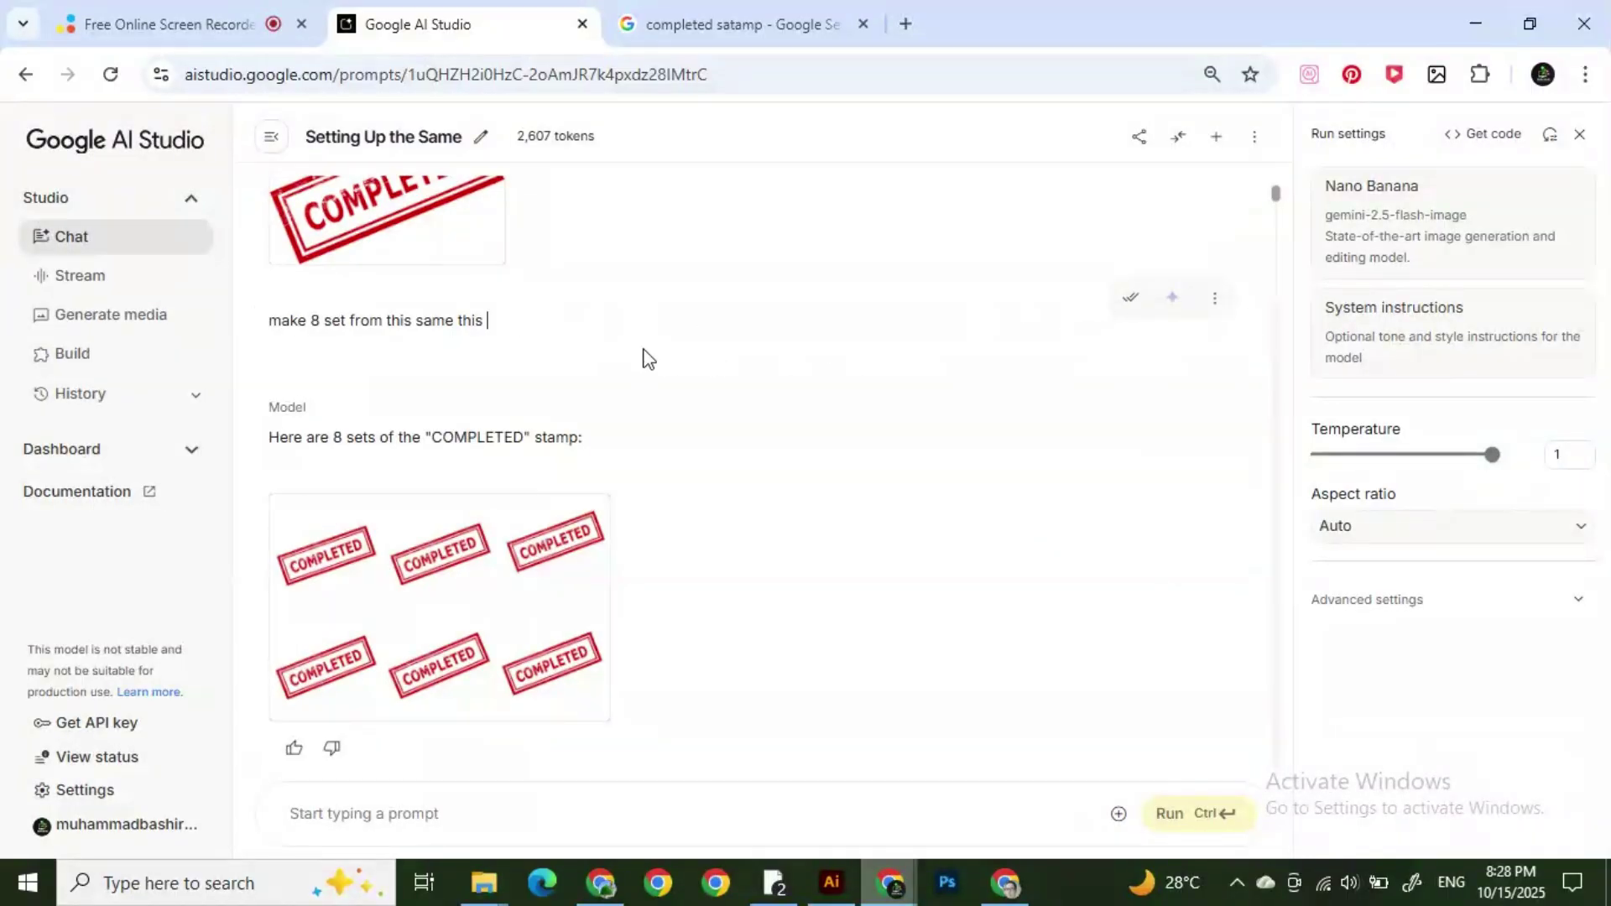
{"action": "key", "text": "BackSpace"}
{"action": "key", "text": "BackSpace"}
{"action": "type", "text": "th d"}
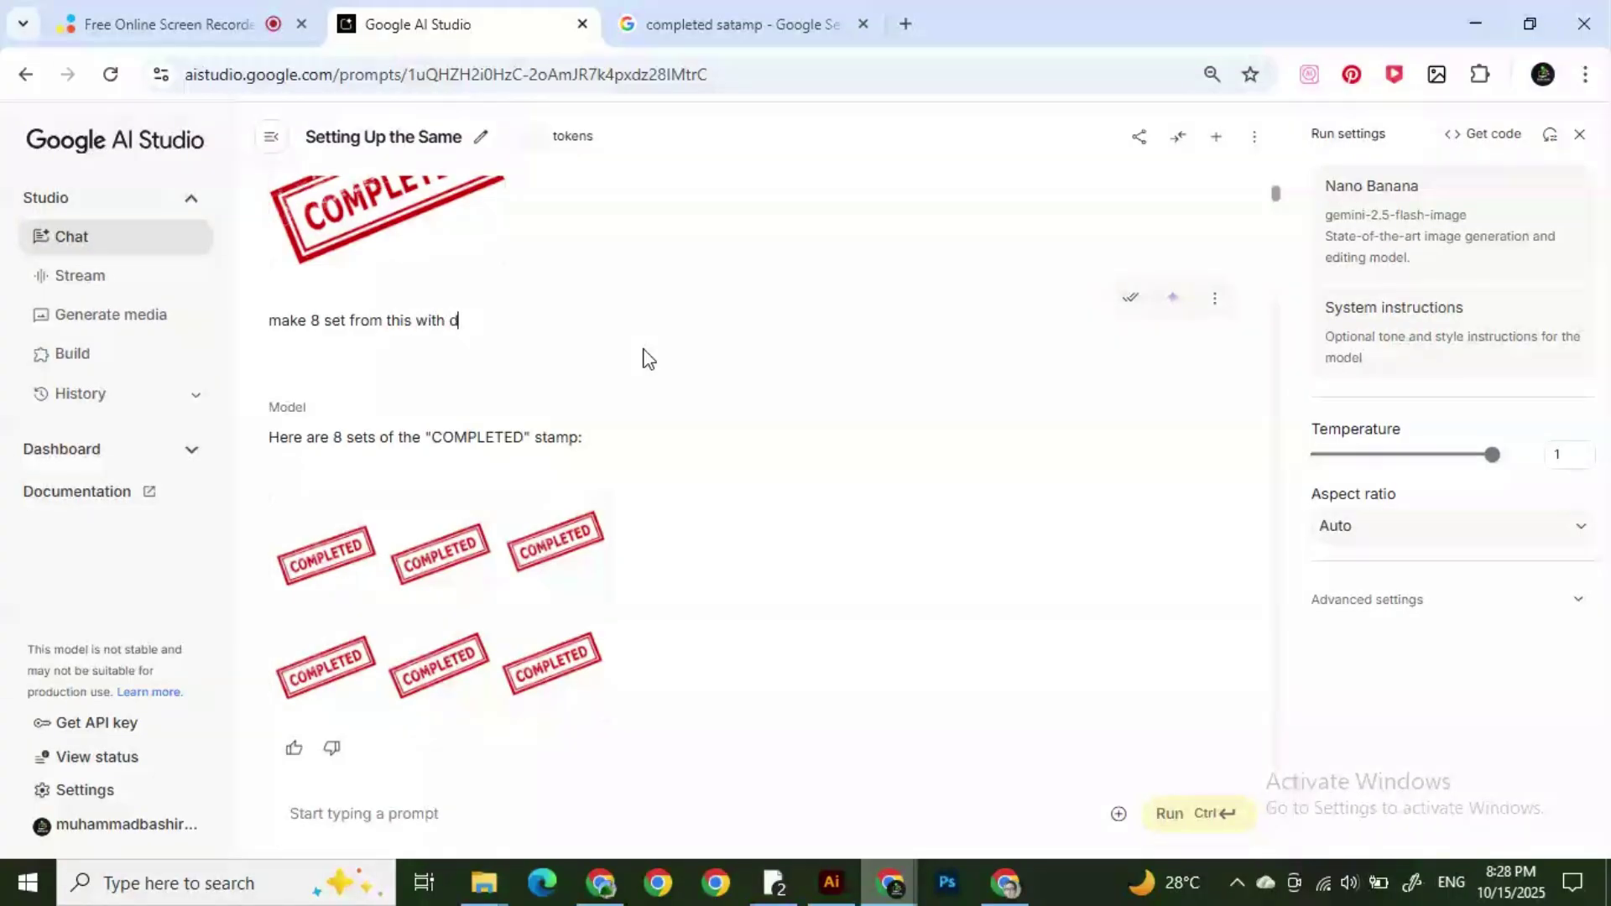
{"action": "type", "text": "ifferen t"}
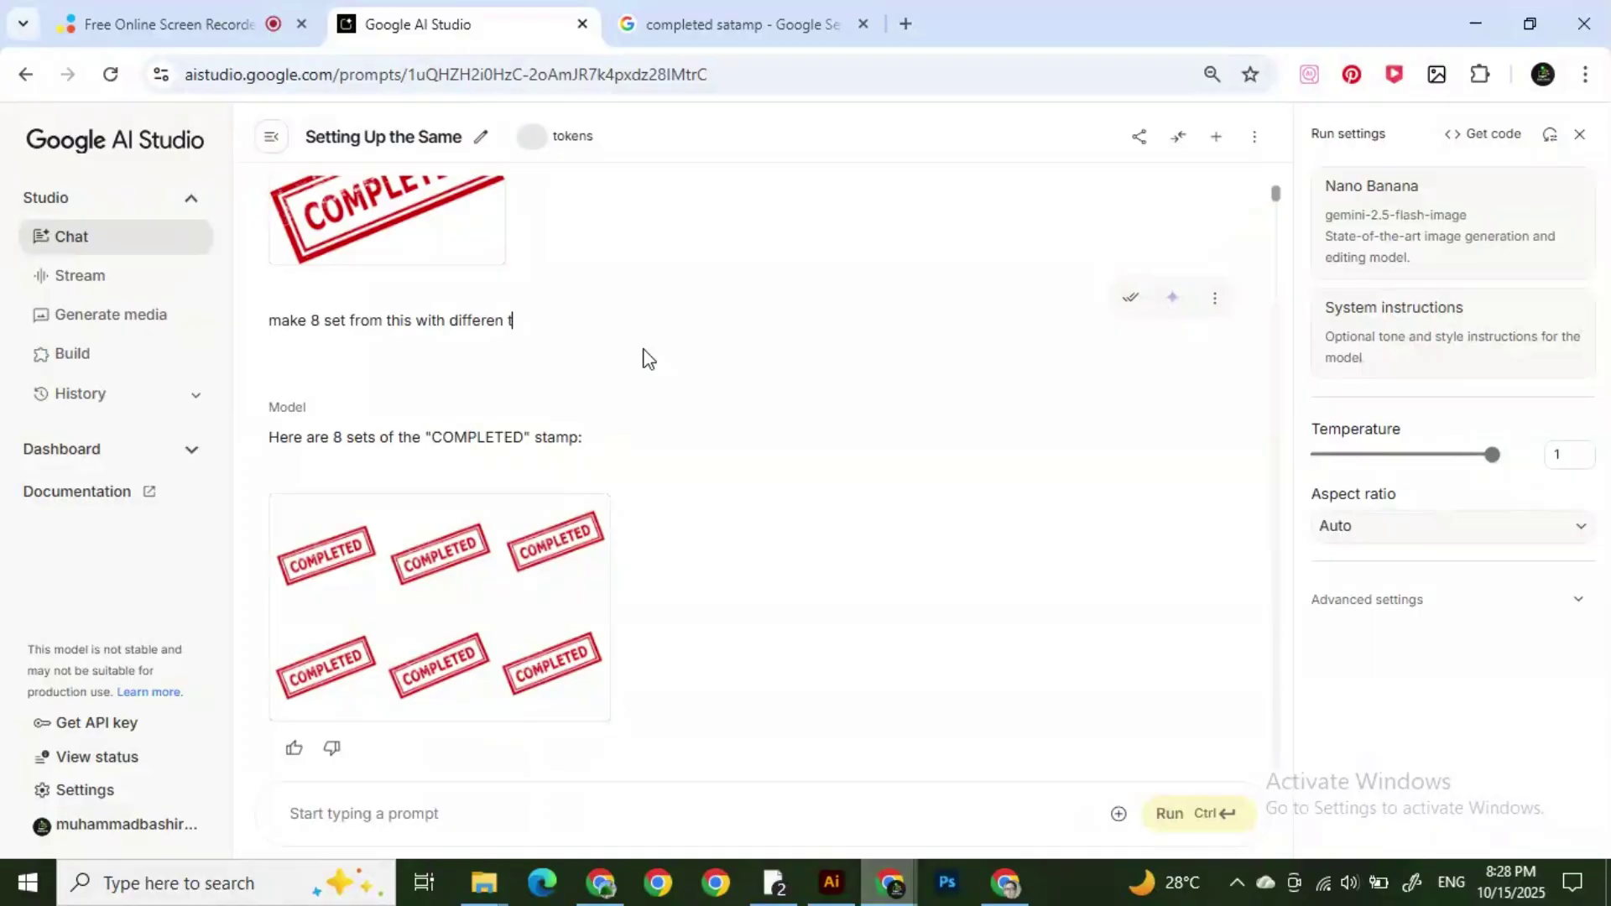
{"action": "type", "text": " style"}
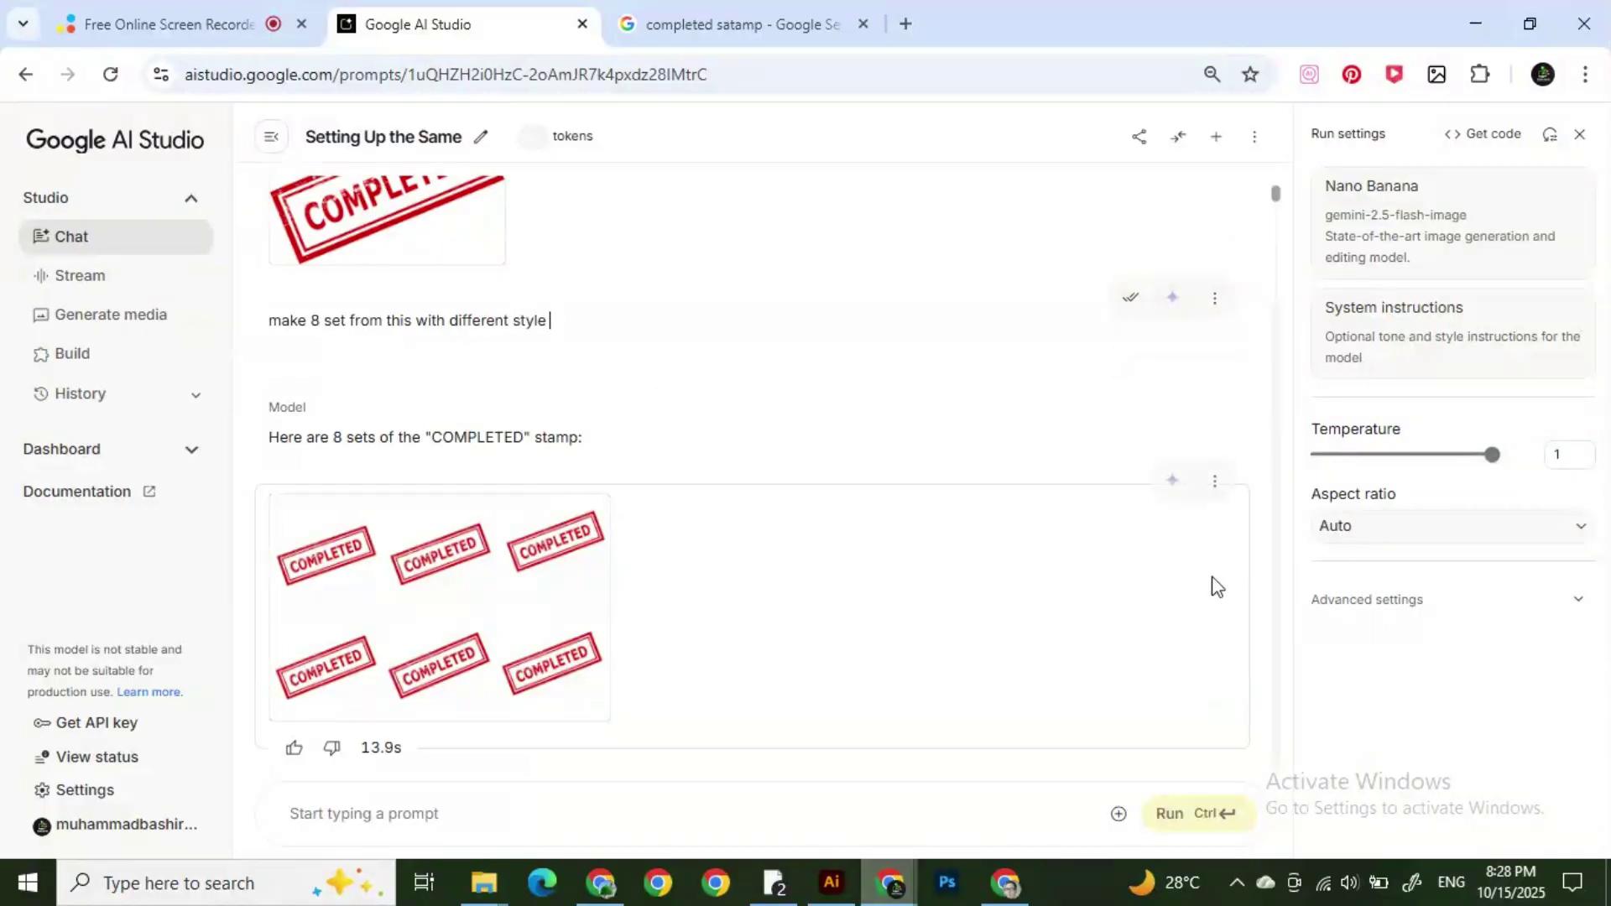
Step: Rerun the edited prompt to generate a new set of stamp styles, and switch to Illustrator
{"action": "left_click", "coordinate": [1172, 301]}
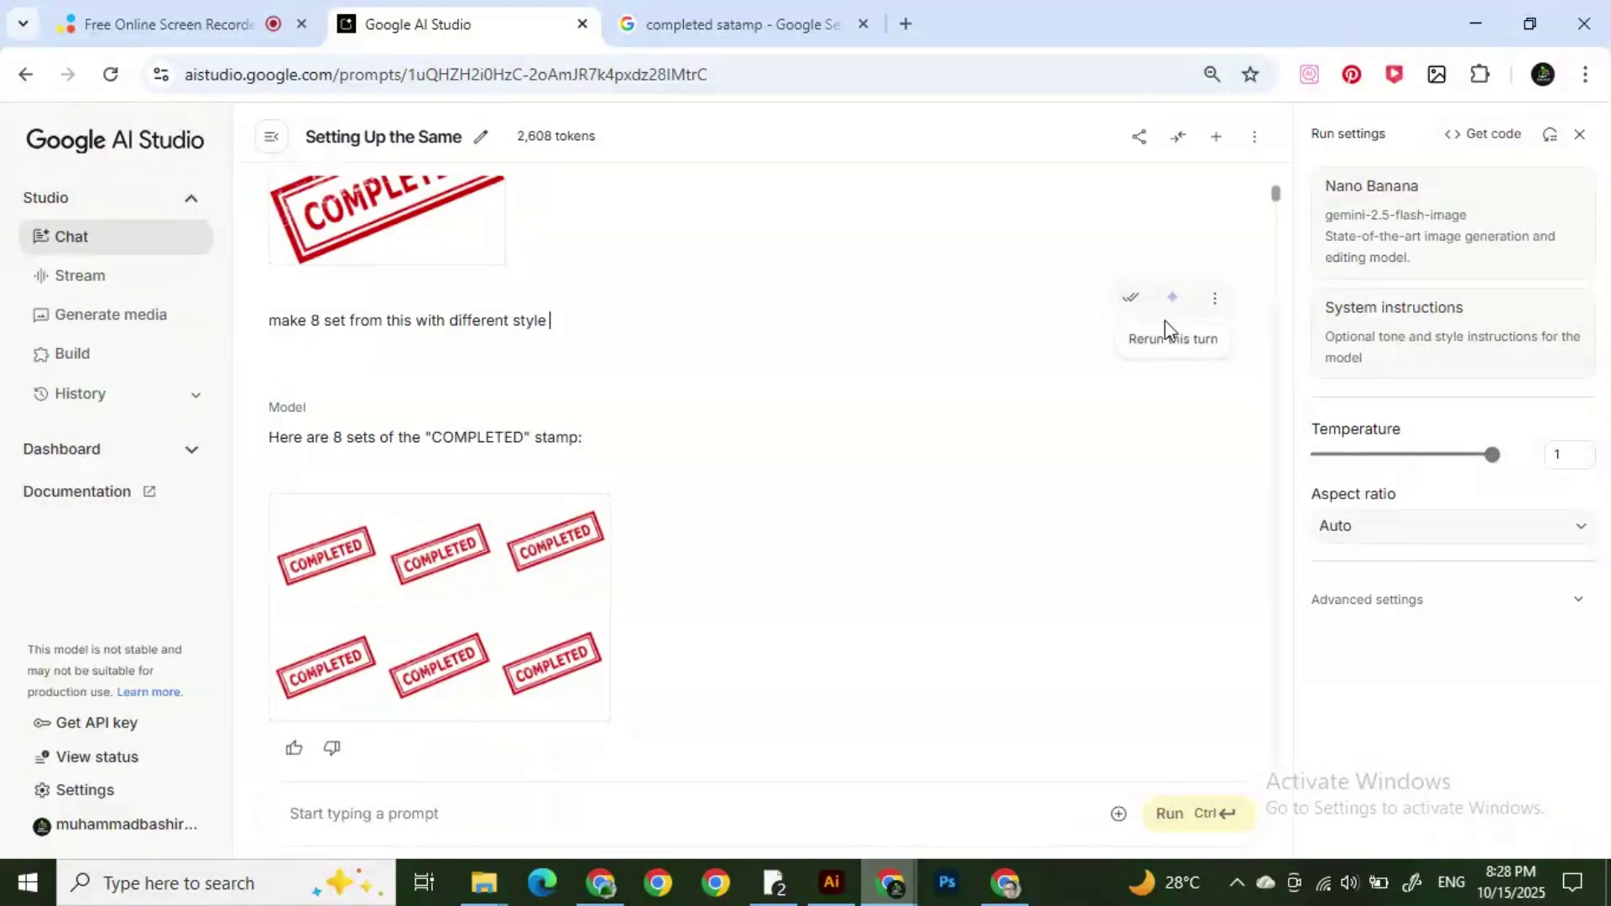
{"action": "left_click", "coordinate": [1172, 304]}
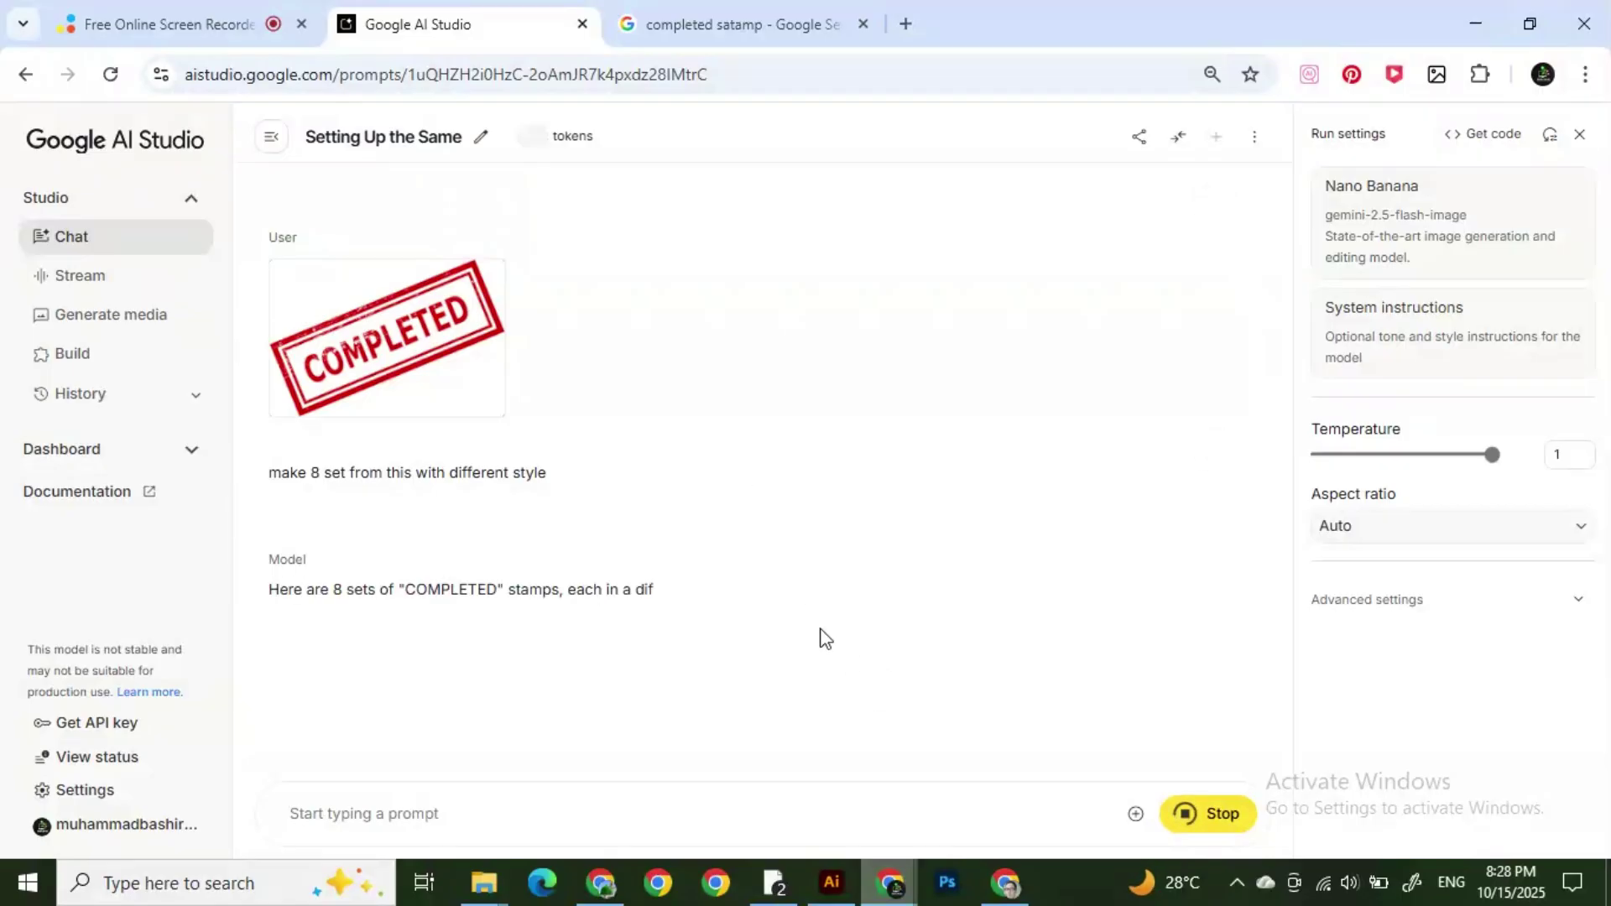
{"action": "key", "text": "alt+Tab"}
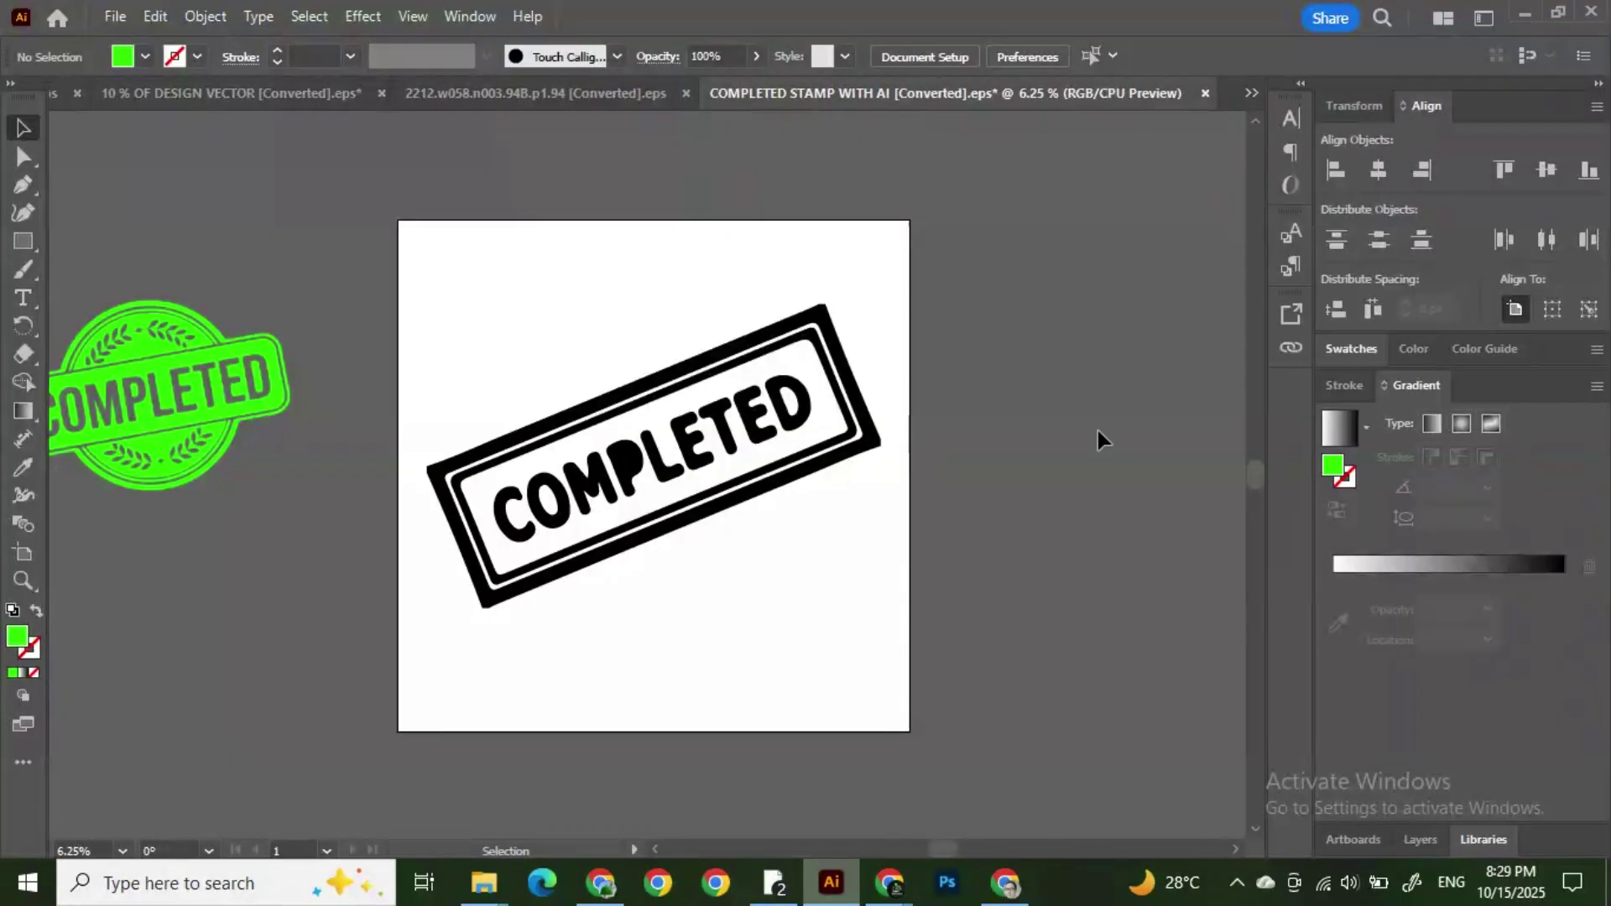
Step: Expand the traced COMPLETED stamp into vector paths, ungroup it, and deselect the pieces
{"action": "left_click", "coordinate": [598, 480]}
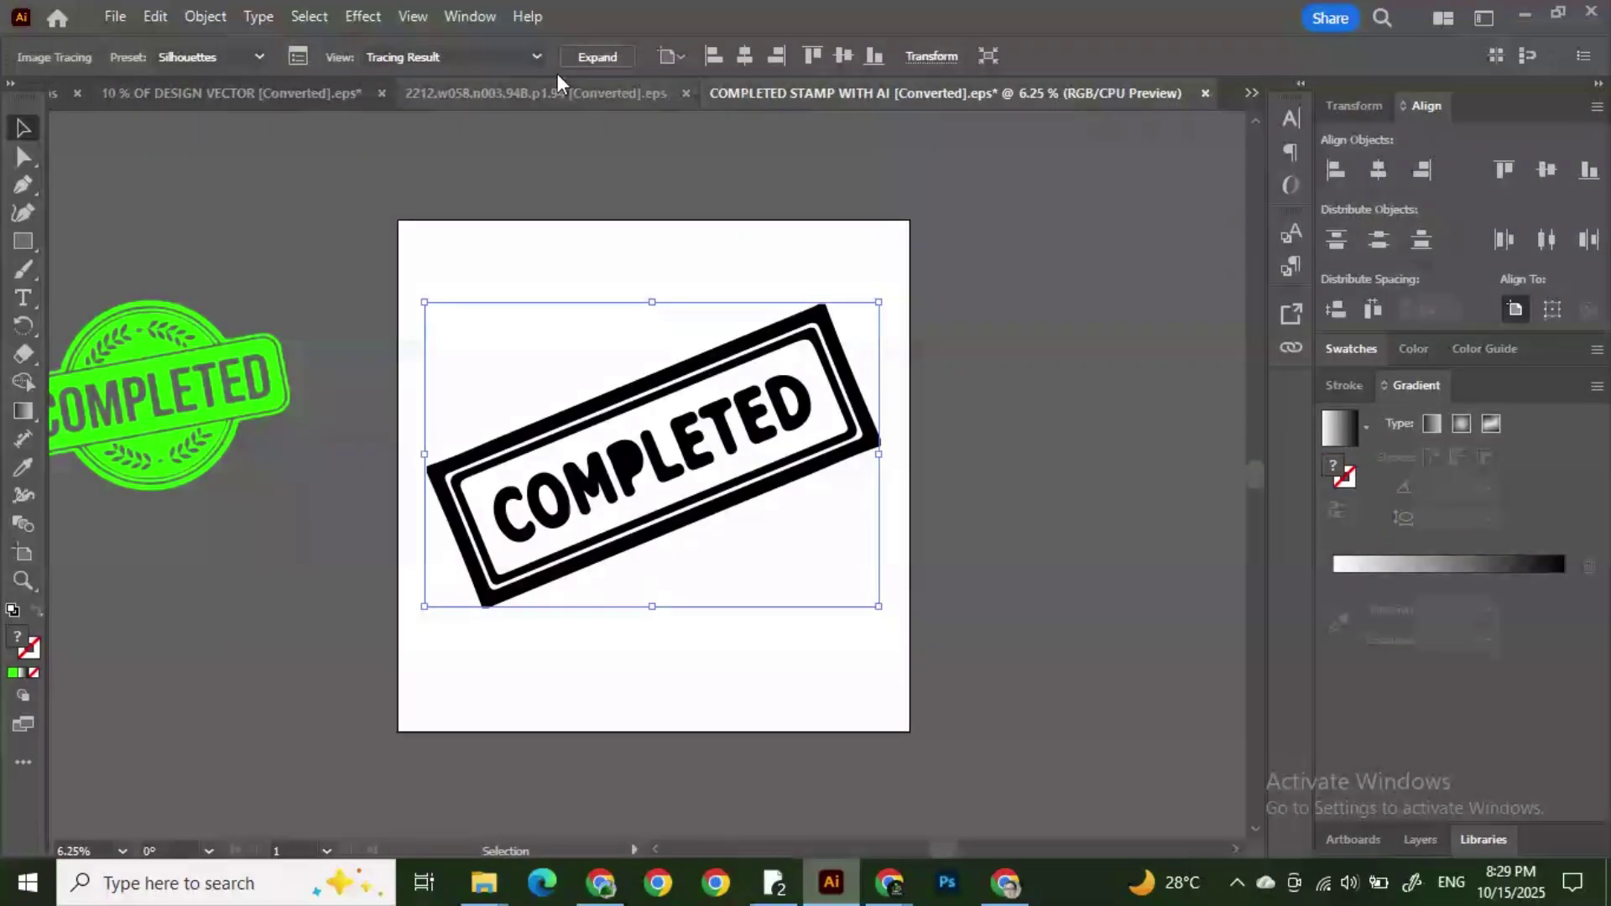
{"action": "left_click", "coordinate": [586, 58]}
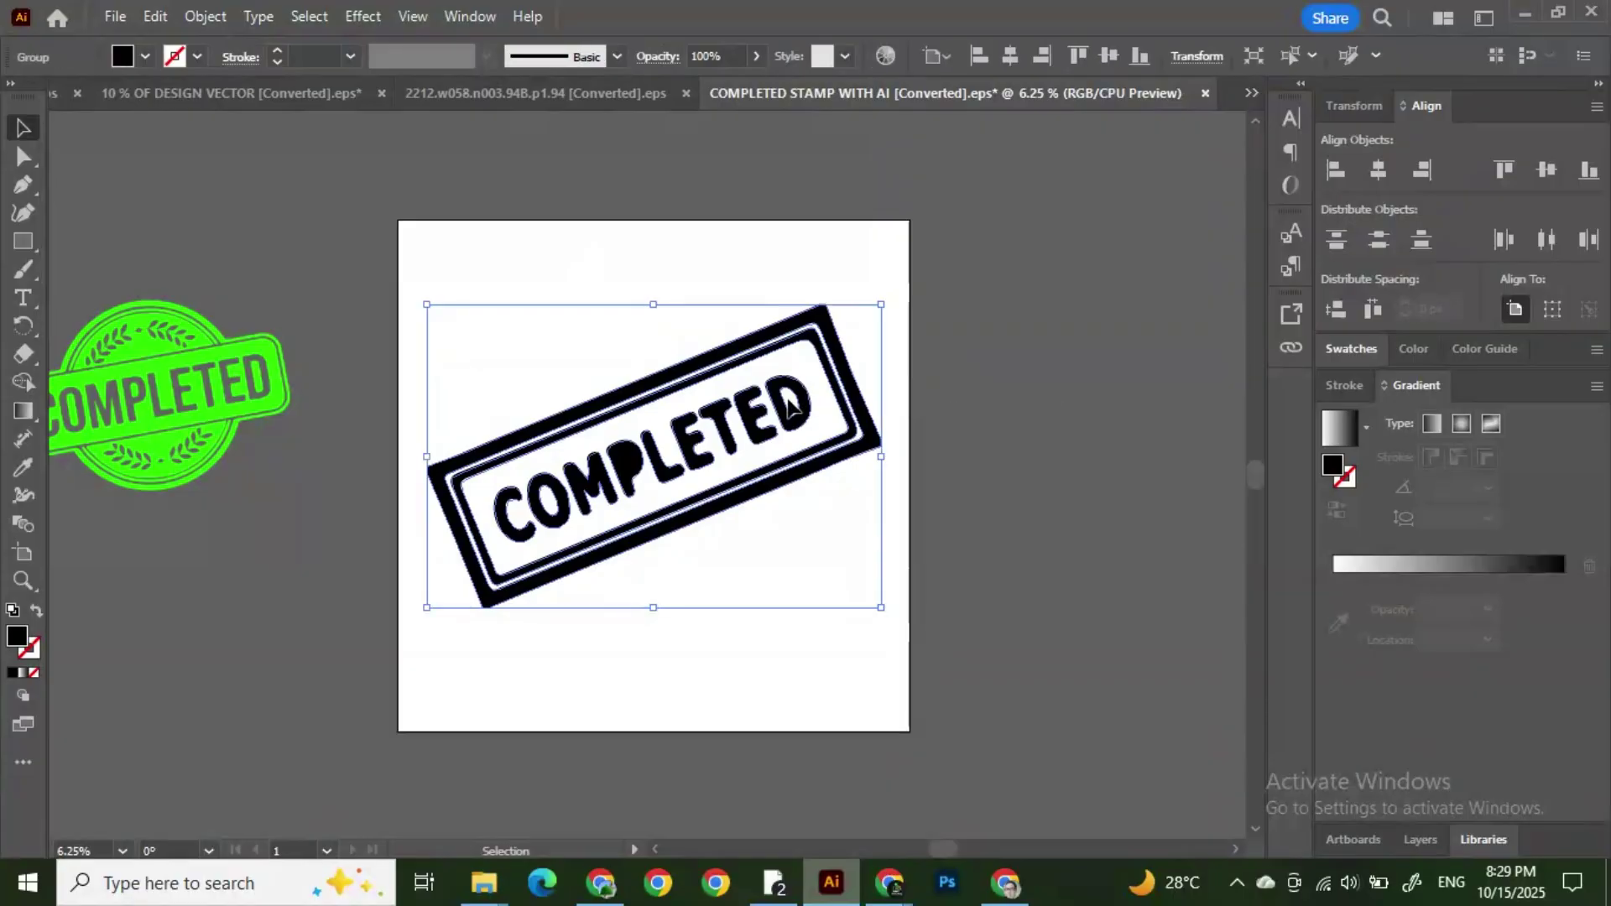
{"action": "right_click", "coordinate": [789, 409]}
{"action": "left_click", "coordinate": [958, 586]}
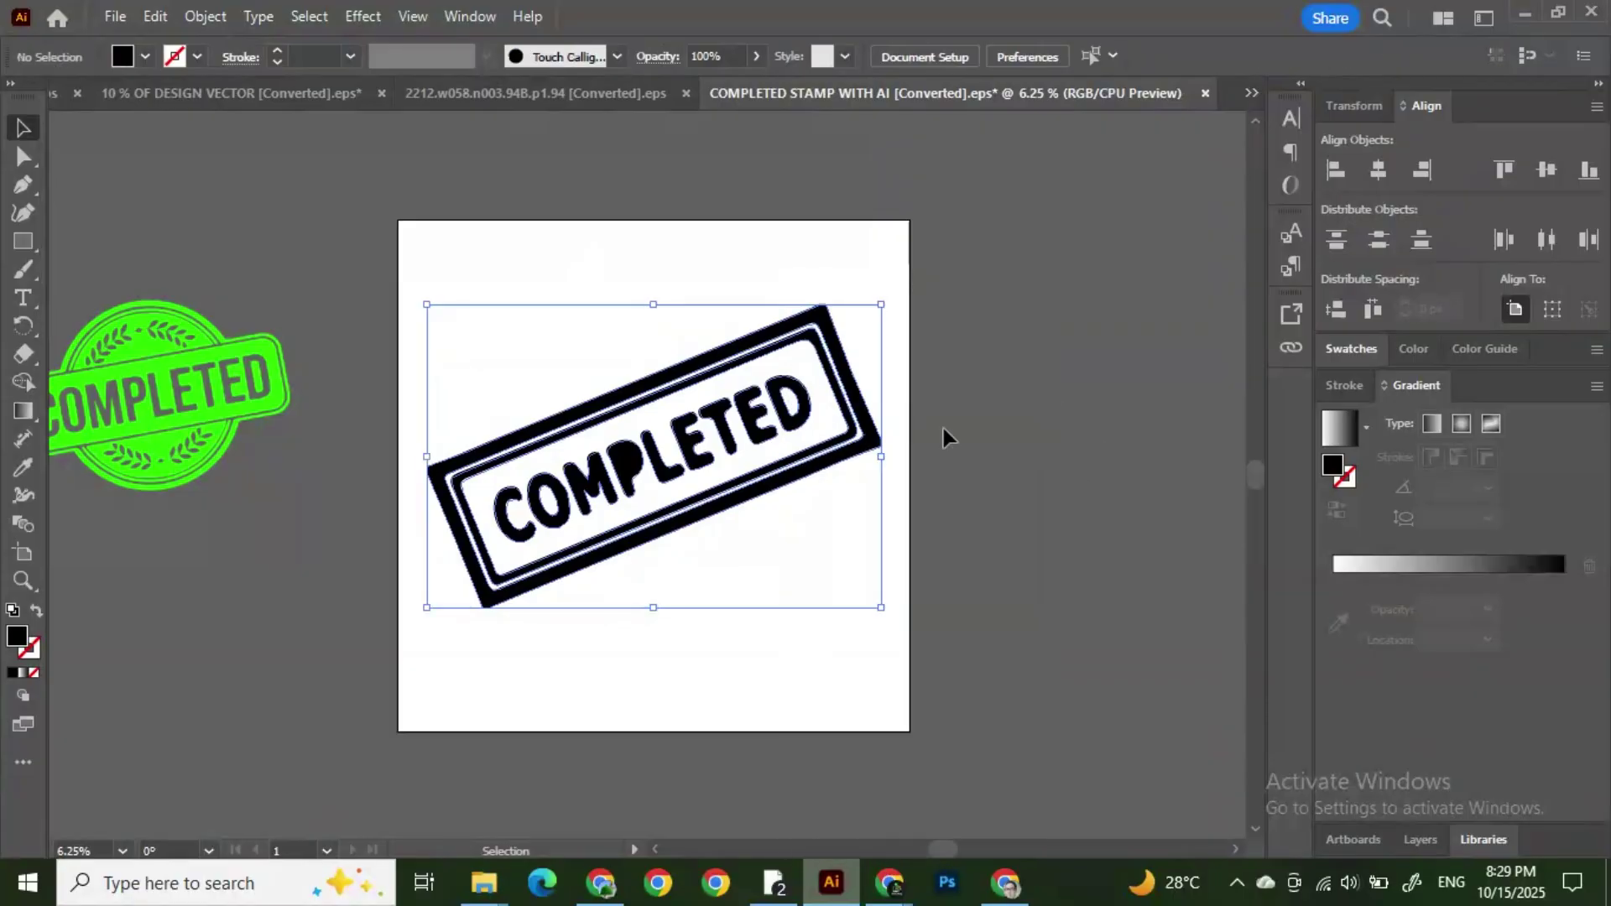
{"action": "left_click", "coordinate": [797, 391]}
{"action": "right_click", "coordinate": [796, 391]}
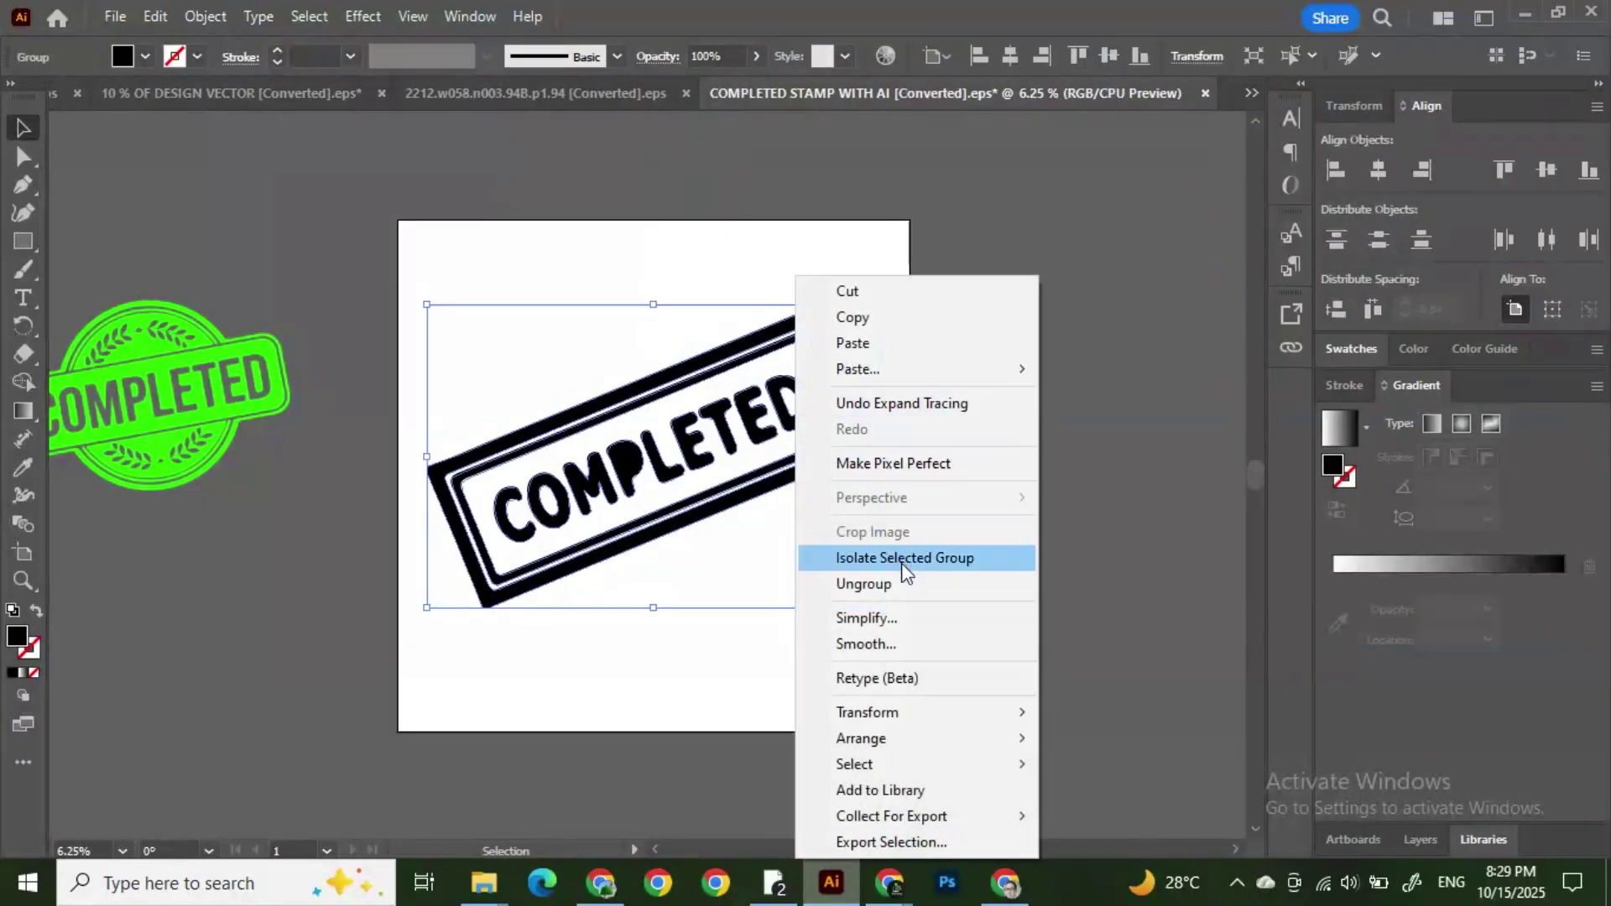
{"action": "left_click", "coordinate": [899, 584]}
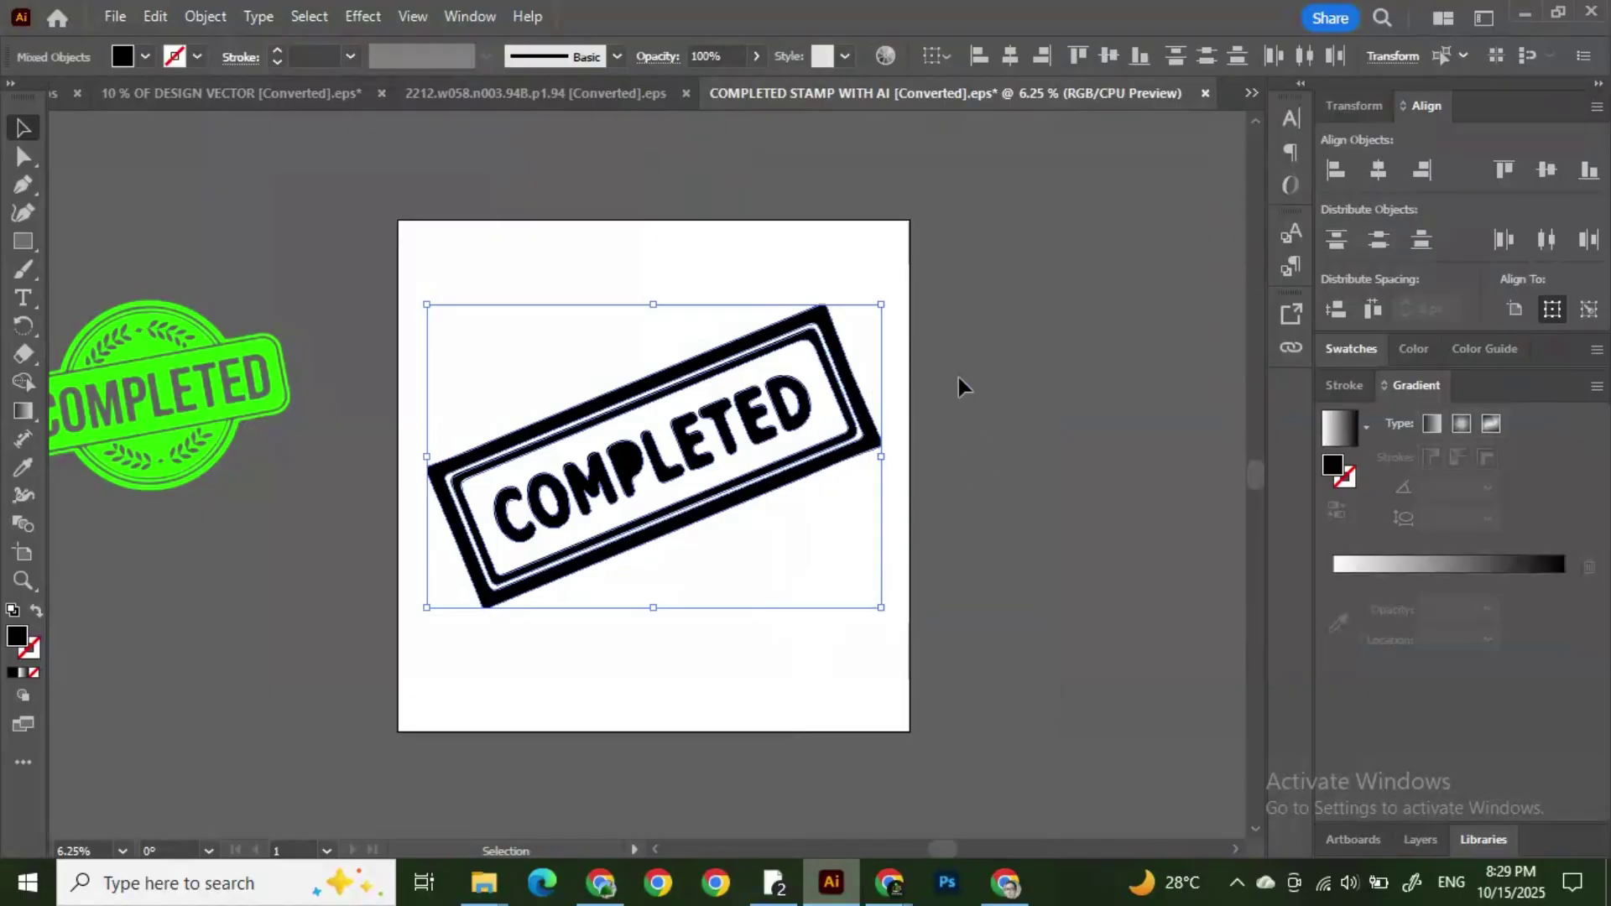
{"action": "left_click", "coordinate": [1004, 368]}
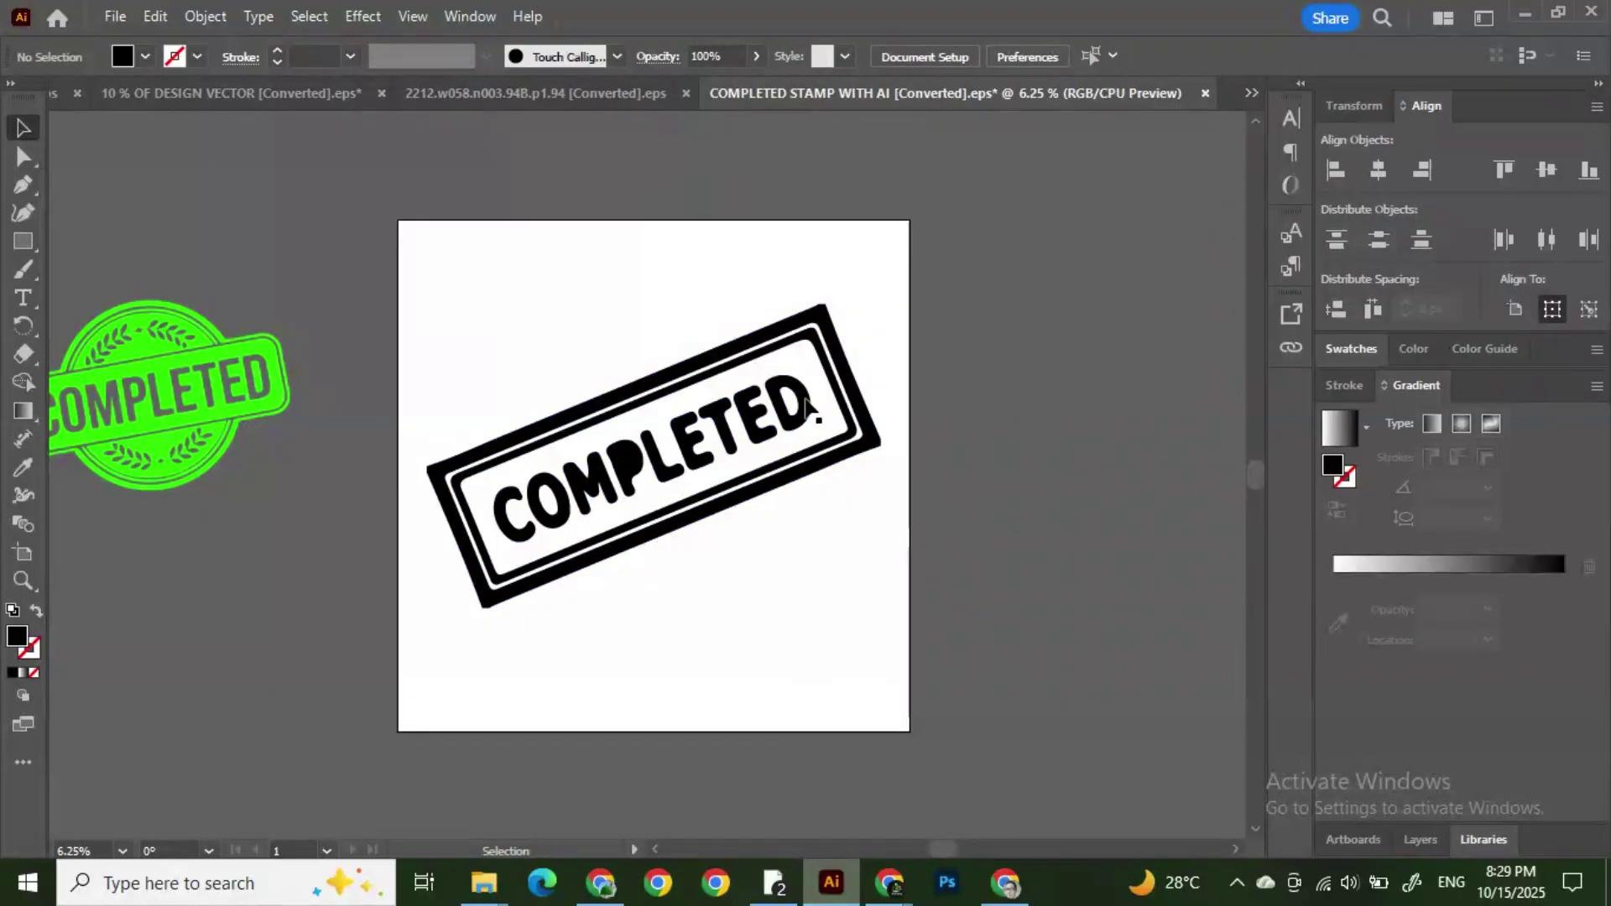
Step: Try moving the letter D out of the stamp, and undo the move
{"action": "left_click_drag", "start_coordinate": [810, 412], "coordinate": [806, 248]}
{"action": "left_click", "coordinate": [955, 340]}
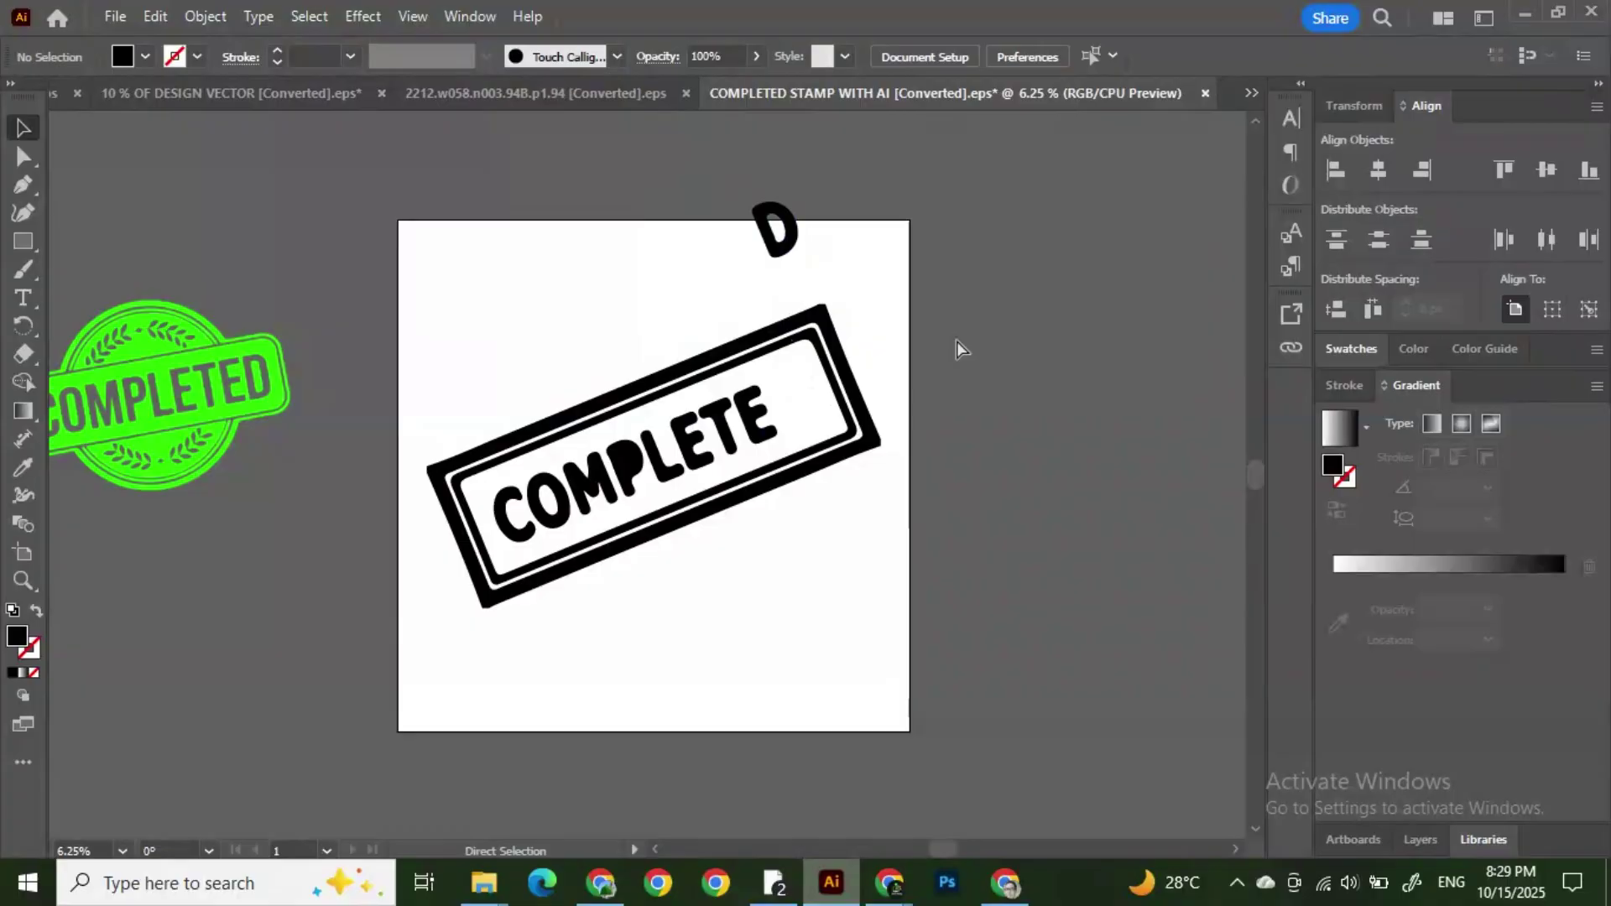
{"action": "key", "text": "ctrl+z"}
Step: Move the stamp's rectangular double frame up and away from the COMPLETED lettering, and deselect it
{"action": "scroll", "coordinate": [946, 344], "scroll_direction": "up", "scroll_amount": 2}
{"action": "scroll", "coordinate": [947, 350], "scroll_direction": "up", "scroll_amount": 2}
{"action": "left_click", "coordinate": [794, 534]}
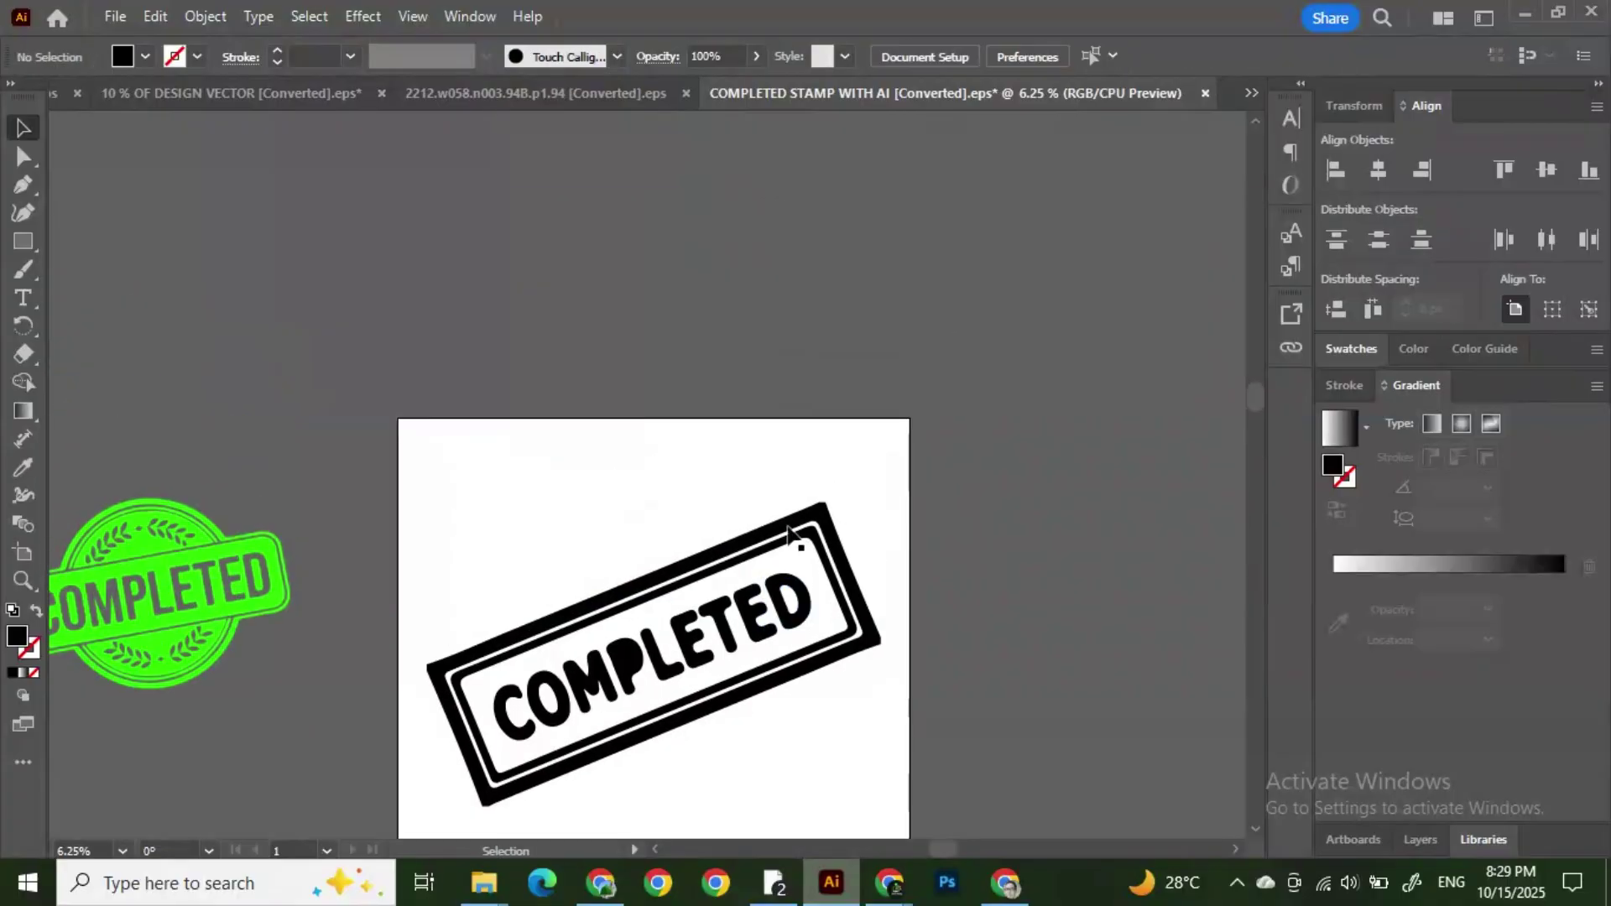
{"action": "left_click", "coordinate": [804, 546]}
{"action": "left_click_drag", "start_coordinate": [804, 545], "coordinate": [731, 293]}
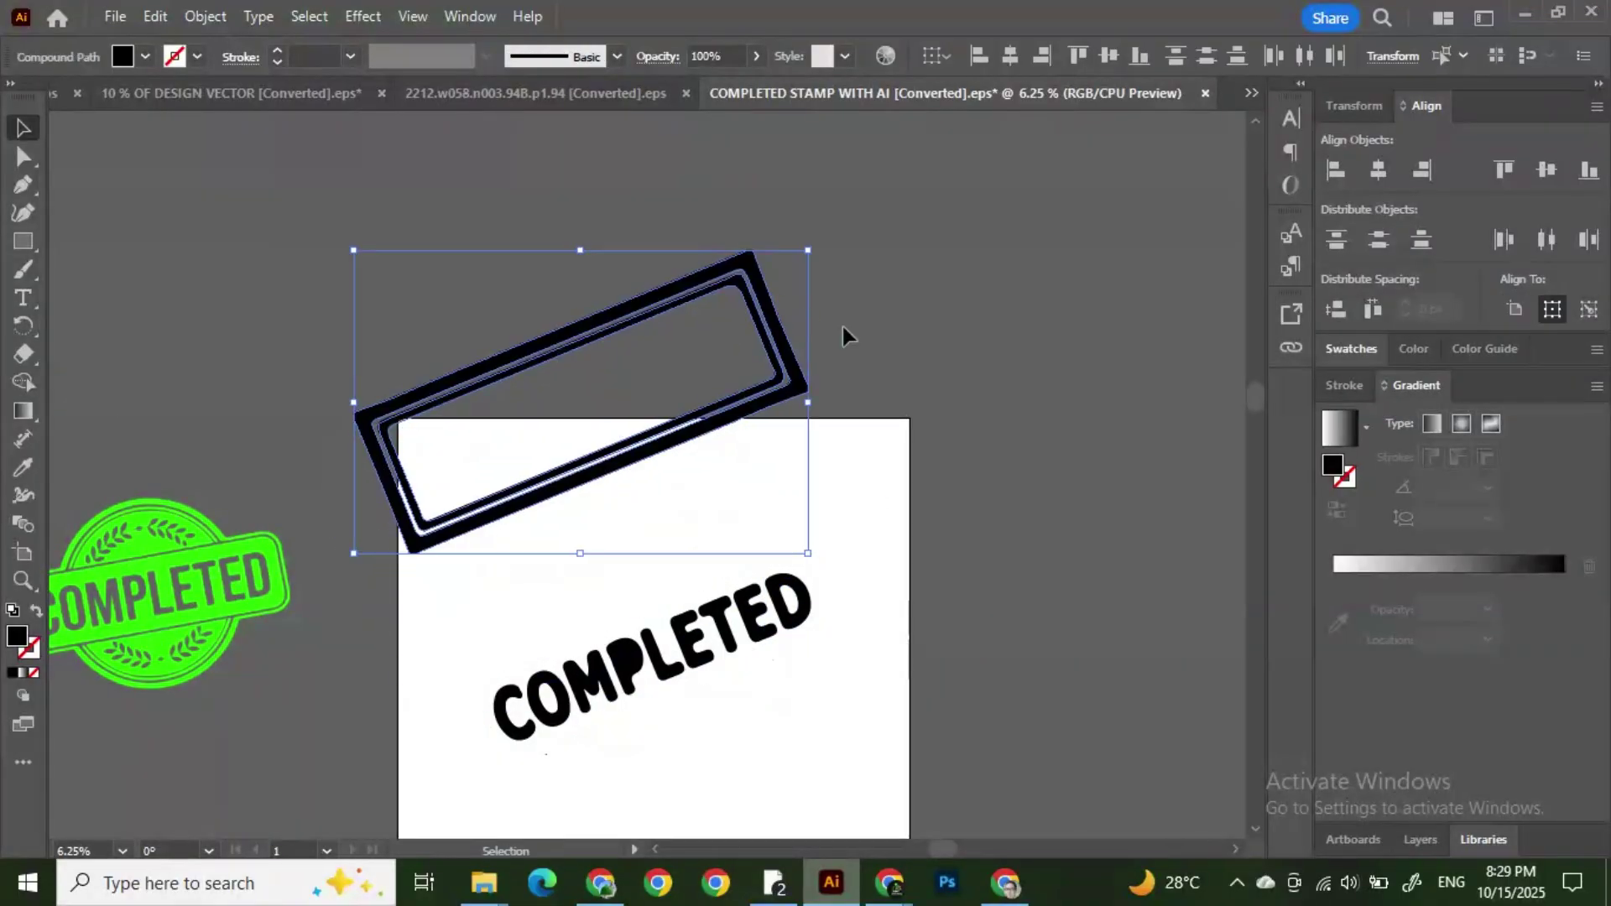
{"action": "left_click", "coordinate": [970, 344]}
Step: Delete all the COMPLETED lettering left on the artboard
{"action": "left_click_drag", "start_coordinate": [604, 758], "coordinate": [921, 665]}
{"action": "left_click", "coordinate": [585, 635]}
{"action": "left_click_drag", "start_coordinate": [474, 612], "coordinate": [870, 727]}
{"action": "key", "text": "Delete"}
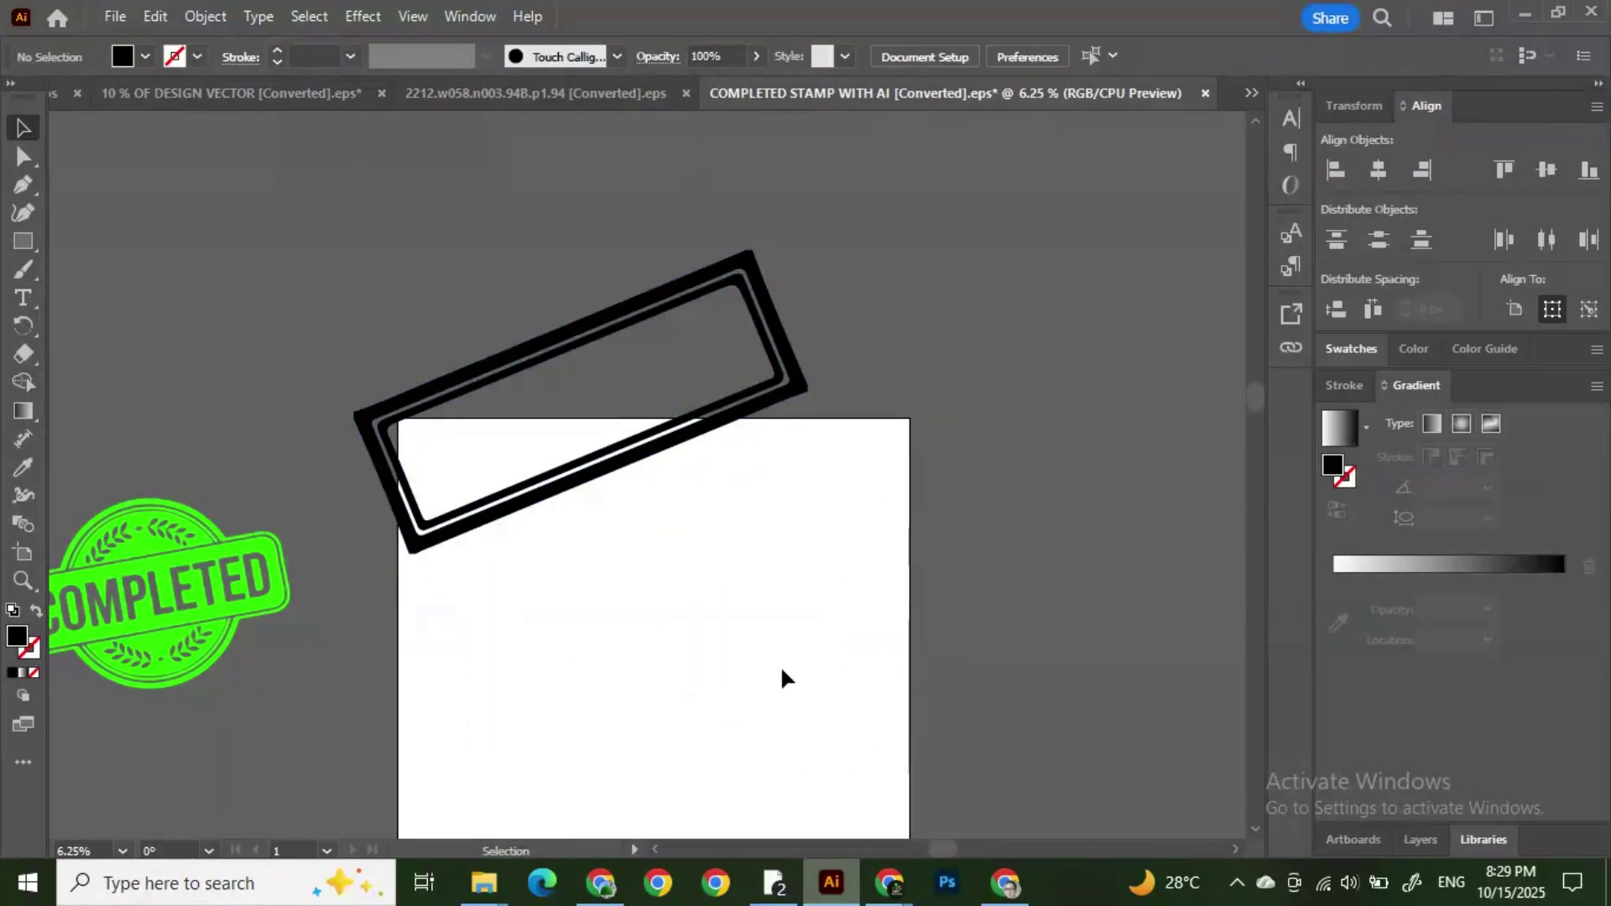
Step: Rotate the tilted stamp frame until it is horizontal above the artboard, and deselect it
{"action": "left_click", "coordinate": [634, 484]}
{"action": "left_click_drag", "start_coordinate": [817, 241], "coordinate": [839, 293]}
{"action": "left_click", "coordinate": [965, 250]}
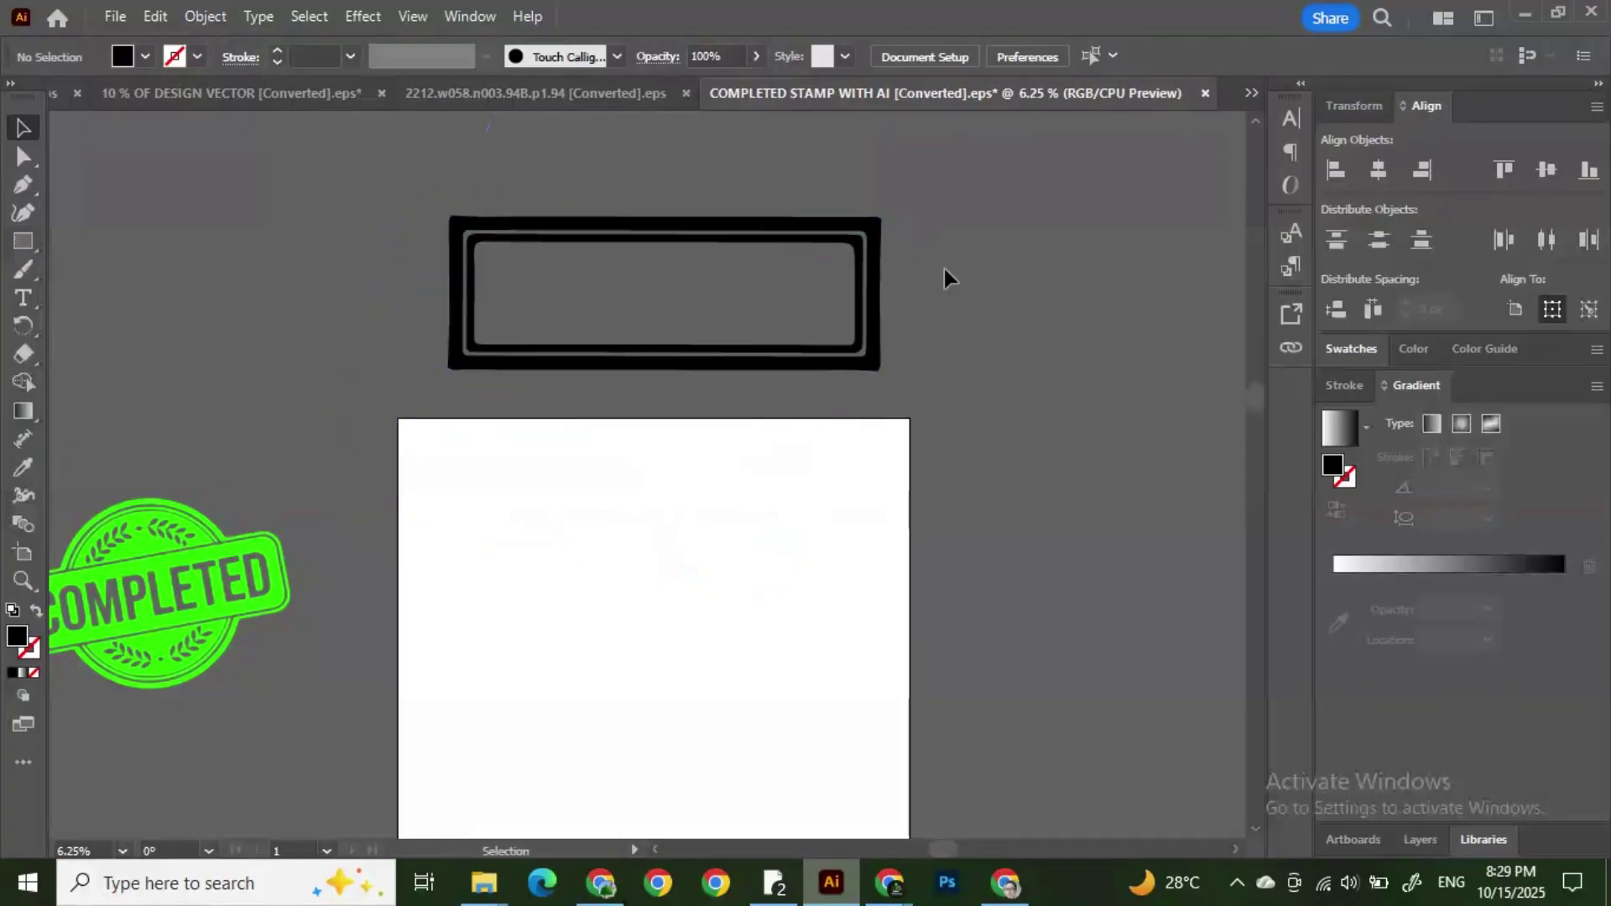
Step: Slightly round the corners of the outer band of the stamp frame, and deselect it
{"action": "scroll", "coordinate": [805, 332], "scroll_direction": "up", "scroll_amount": 1}
{"action": "scroll", "coordinate": [780, 340], "scroll_direction": "up", "scroll_amount": 2}
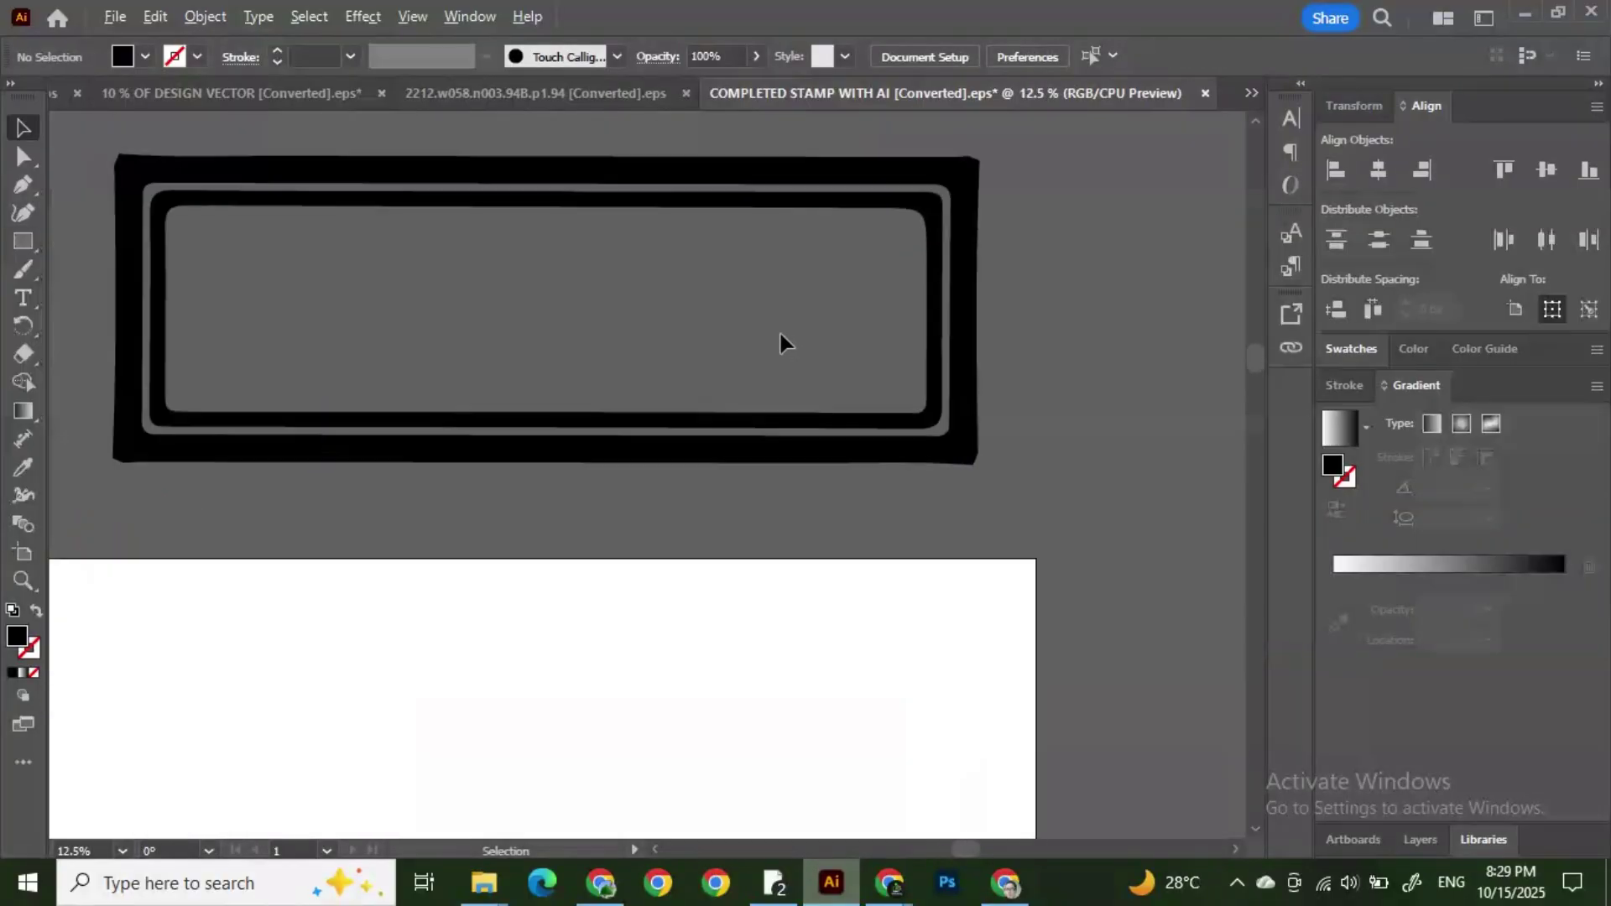
{"action": "scroll", "coordinate": [687, 316], "scroll_direction": "down", "scroll_amount": 1}
{"action": "left_click", "coordinate": [378, 231]}
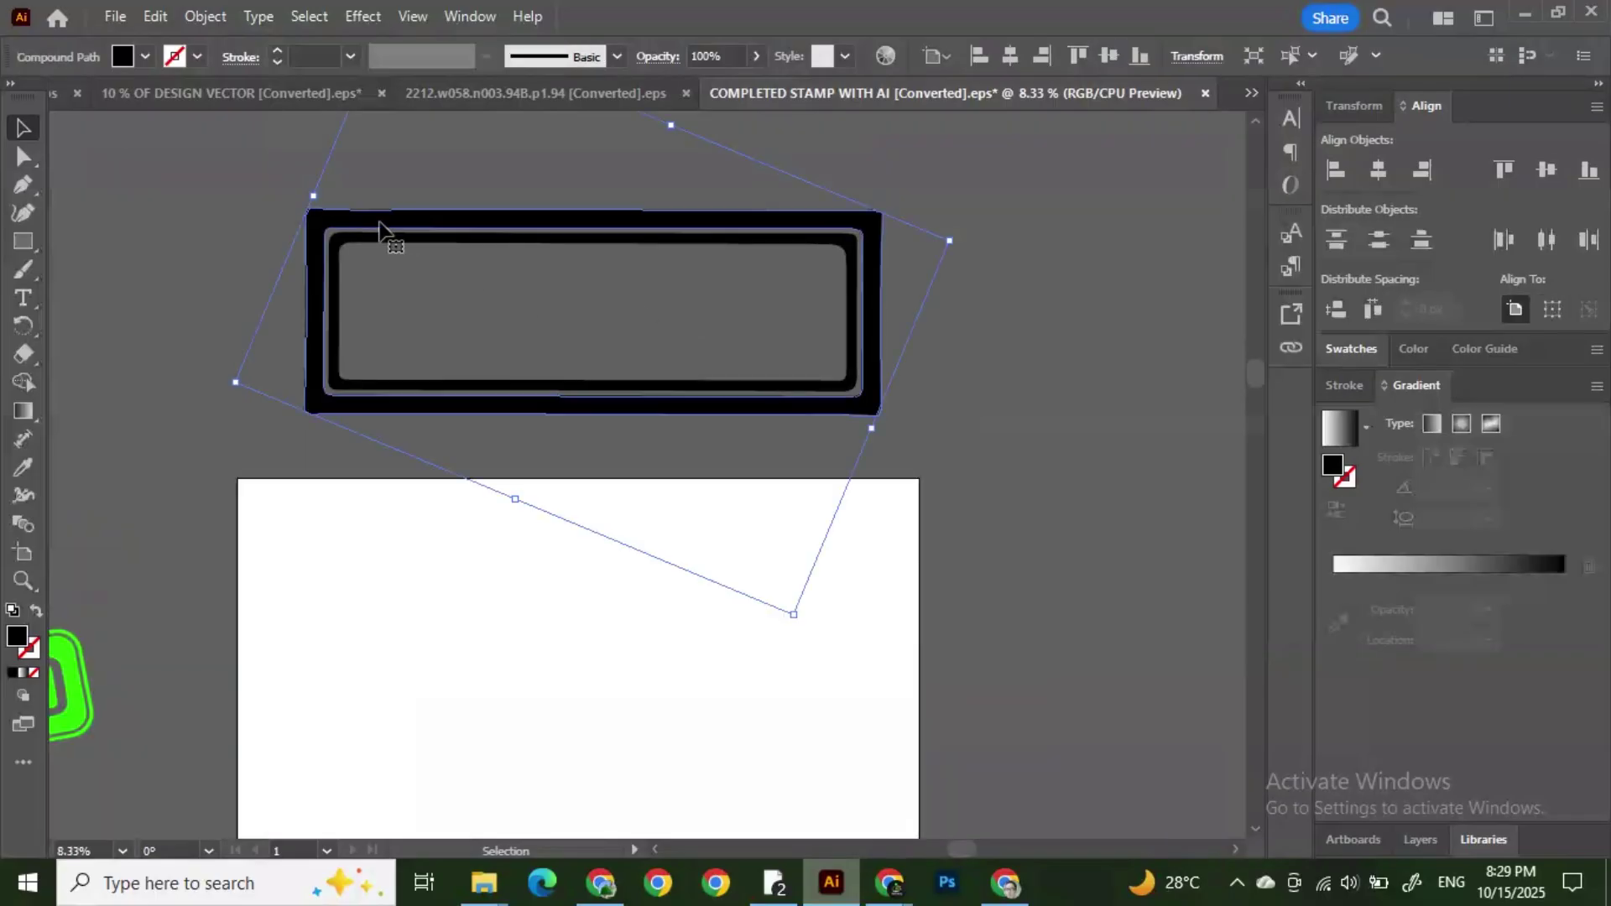
{"action": "left_click", "coordinate": [1002, 309]}
{"action": "left_click", "coordinate": [852, 231]}
{"action": "left_click", "coordinate": [151, 230]}
{"action": "left_click", "coordinate": [23, 157]}
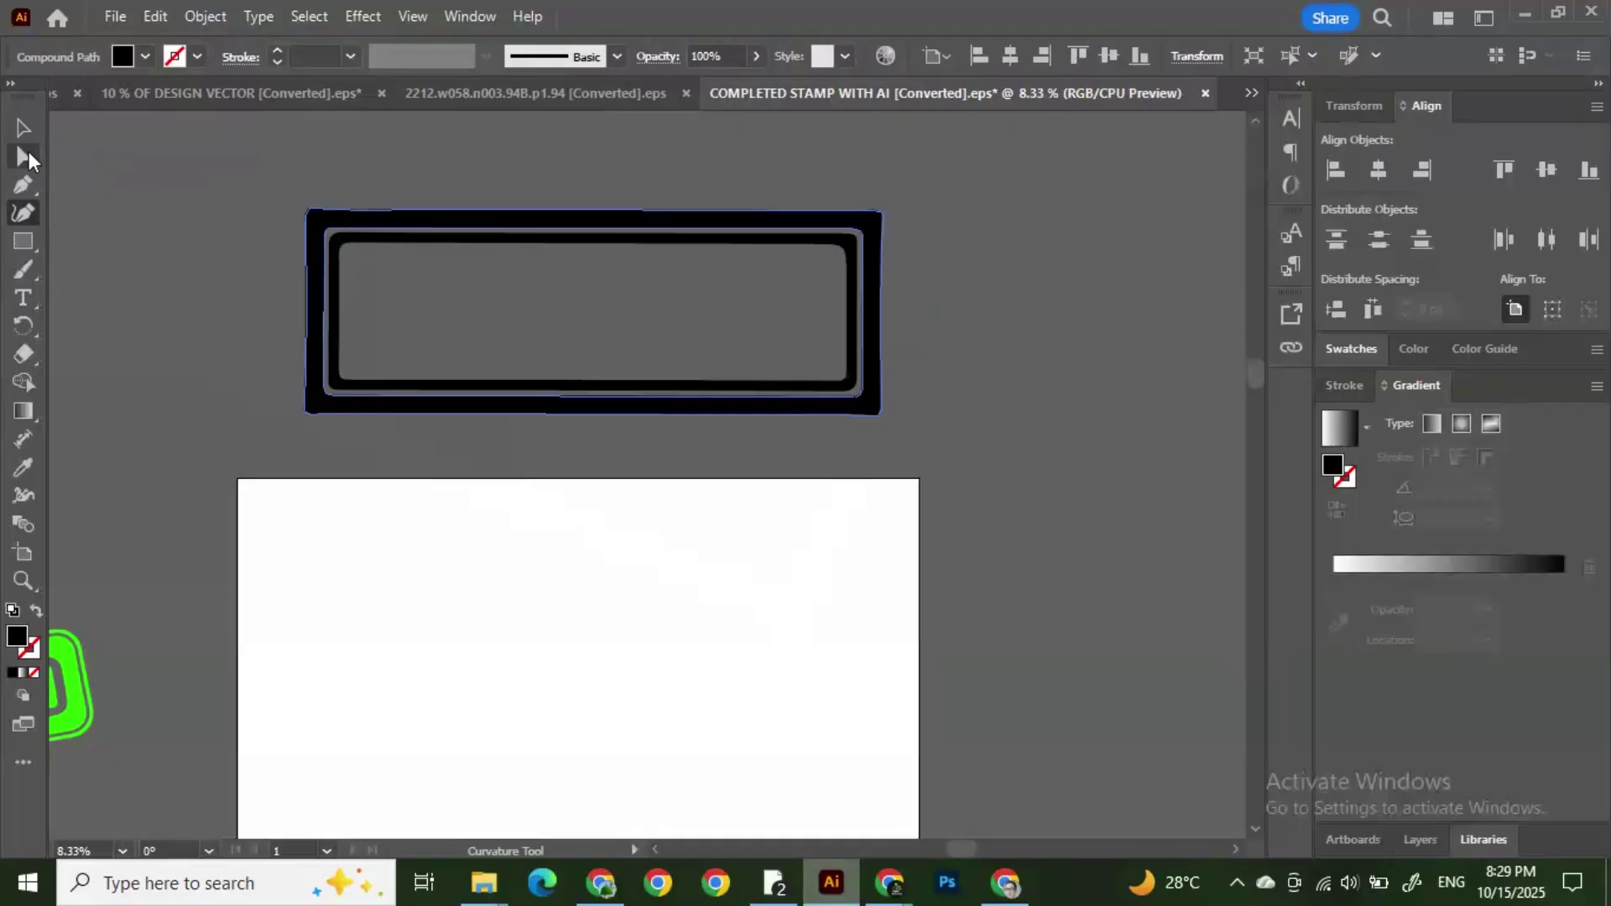
{"action": "left_click", "coordinate": [373, 260]}
{"action": "left_click_drag", "start_coordinate": [328, 221], "coordinate": [331, 233]}
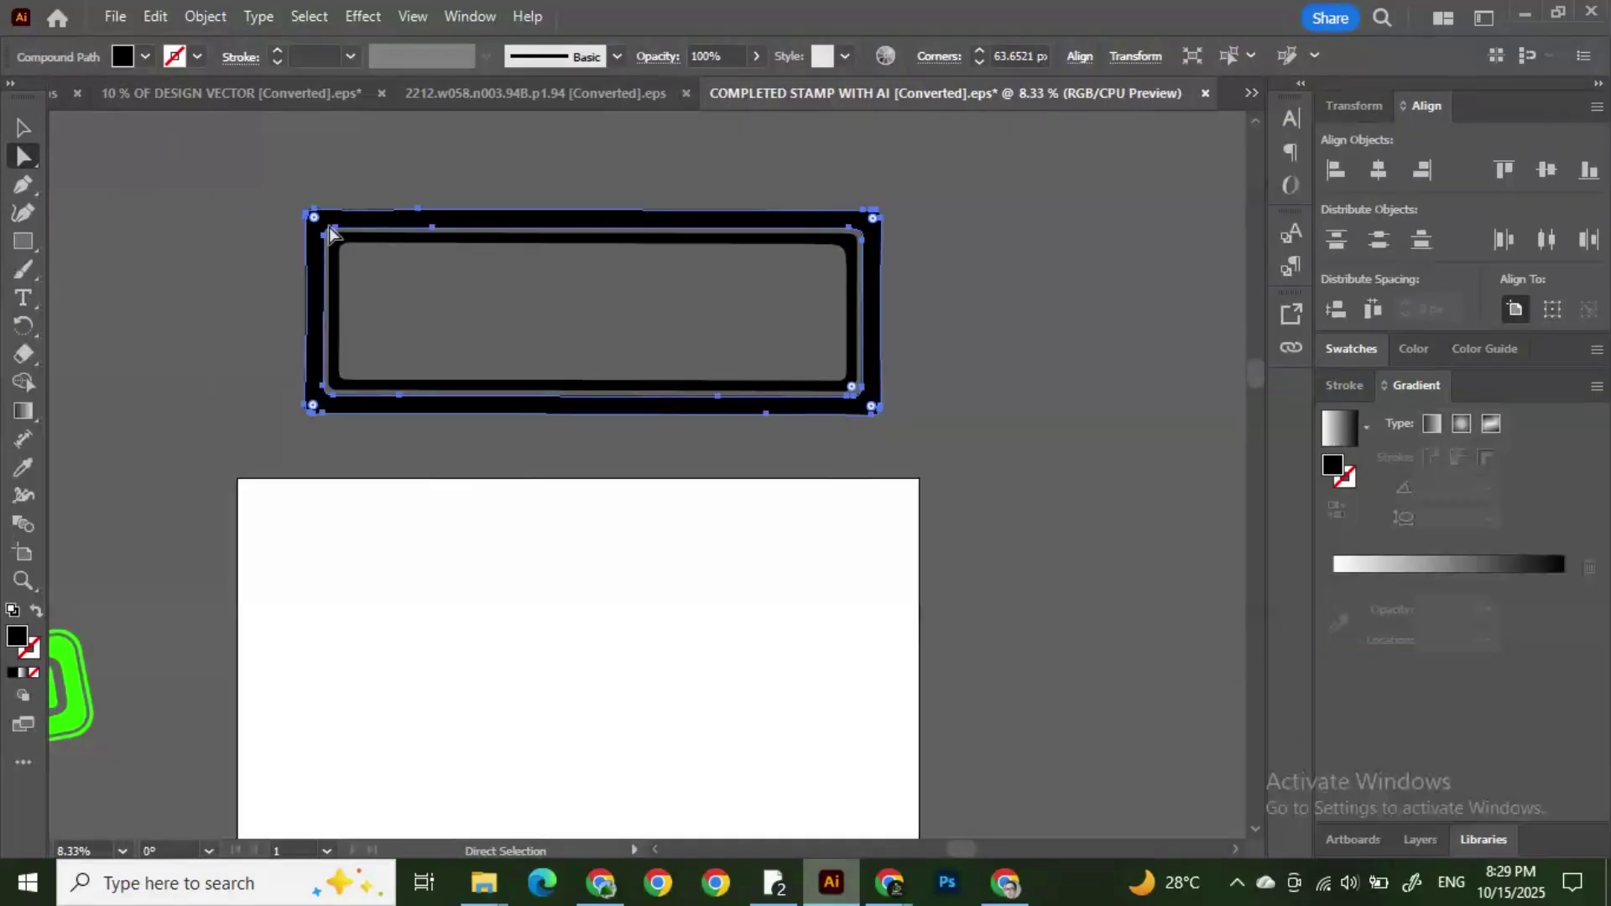
{"action": "left_click", "coordinate": [25, 127]}
{"action": "left_click", "coordinate": [134, 160]}
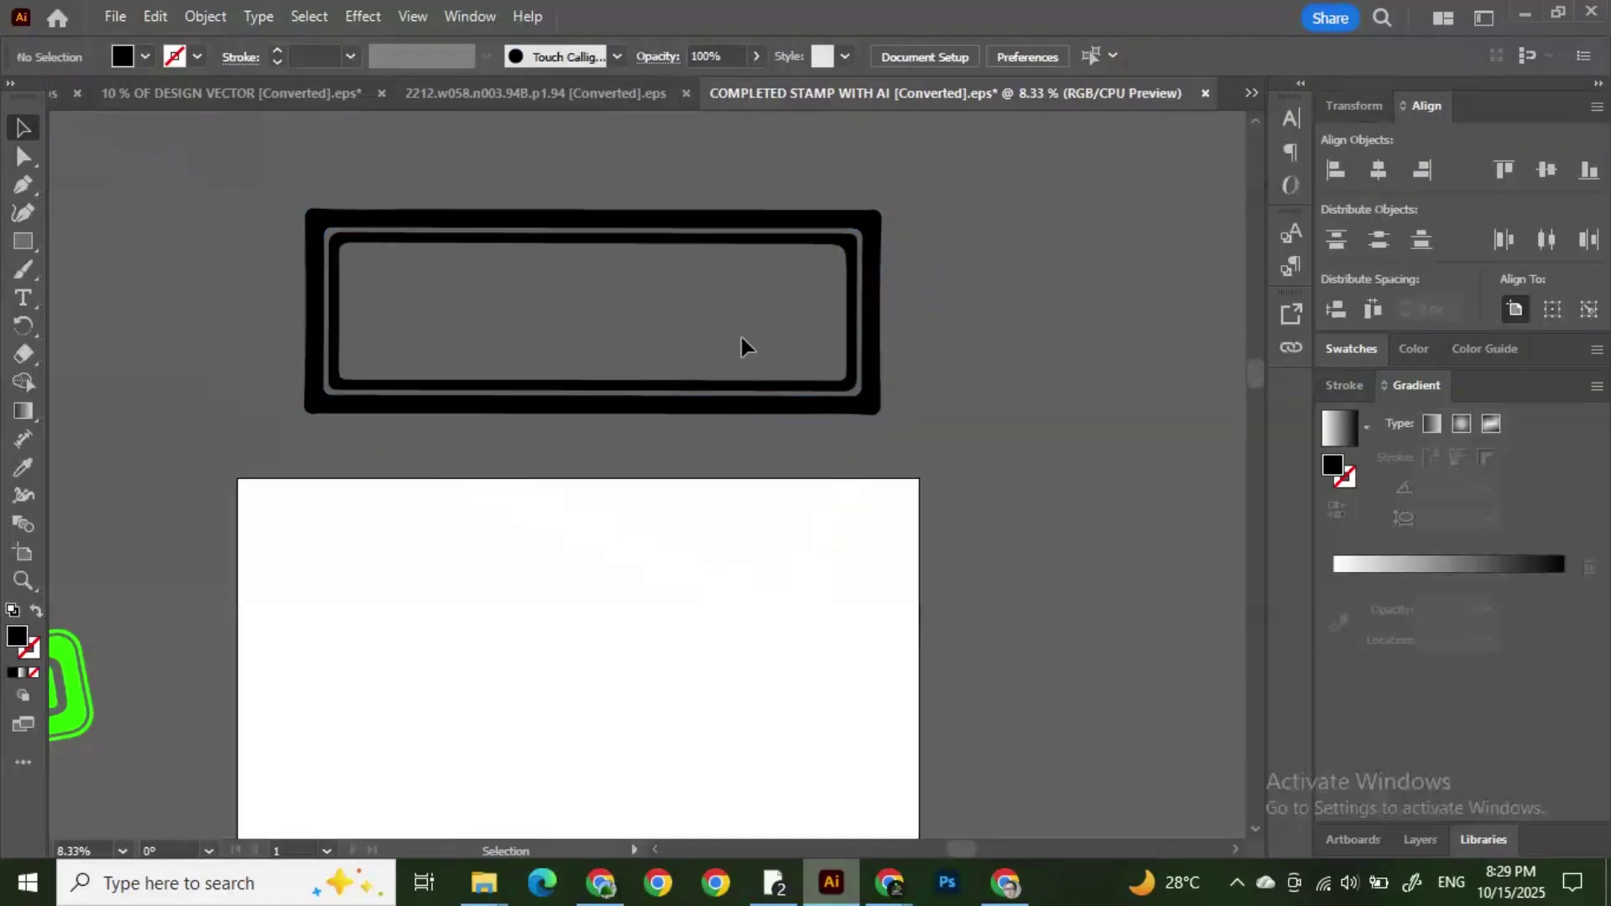
Step: Move the complete stamp frame down onto the upper part of the artboard
{"action": "left_click_drag", "start_coordinate": [709, 405], "coordinate": [685, 705]}
{"action": "left_click", "coordinate": [1015, 608]}
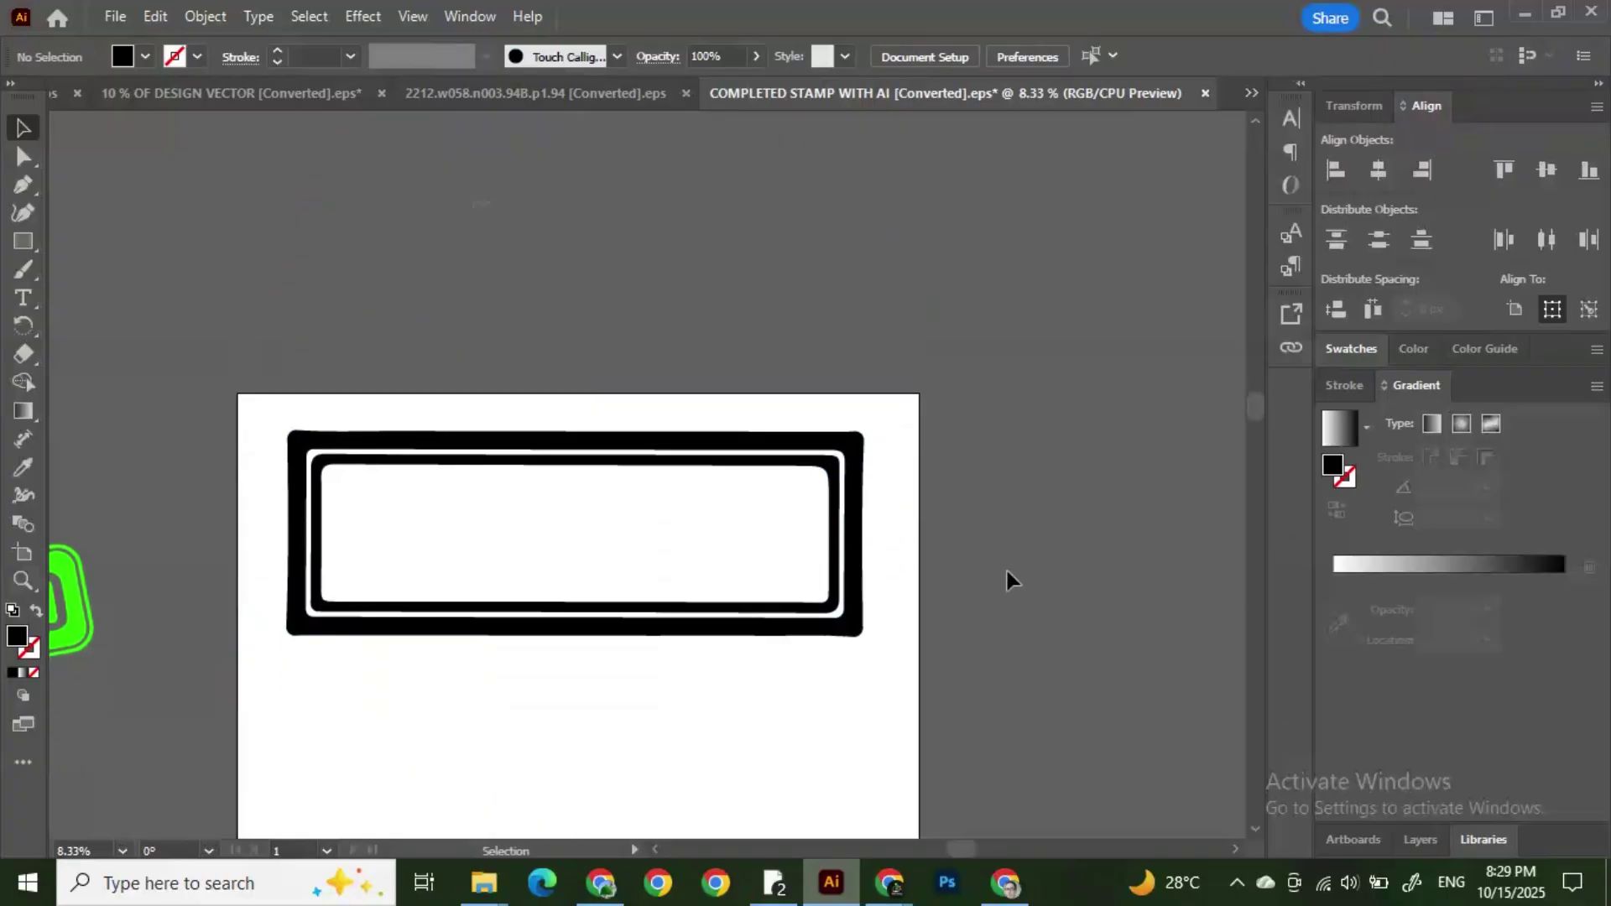
{"action": "scroll", "coordinate": [990, 558], "scroll_direction": "down", "scroll_amount": 2}
{"action": "scroll", "coordinate": [990, 579], "scroll_direction": "down", "scroll_amount": 1}
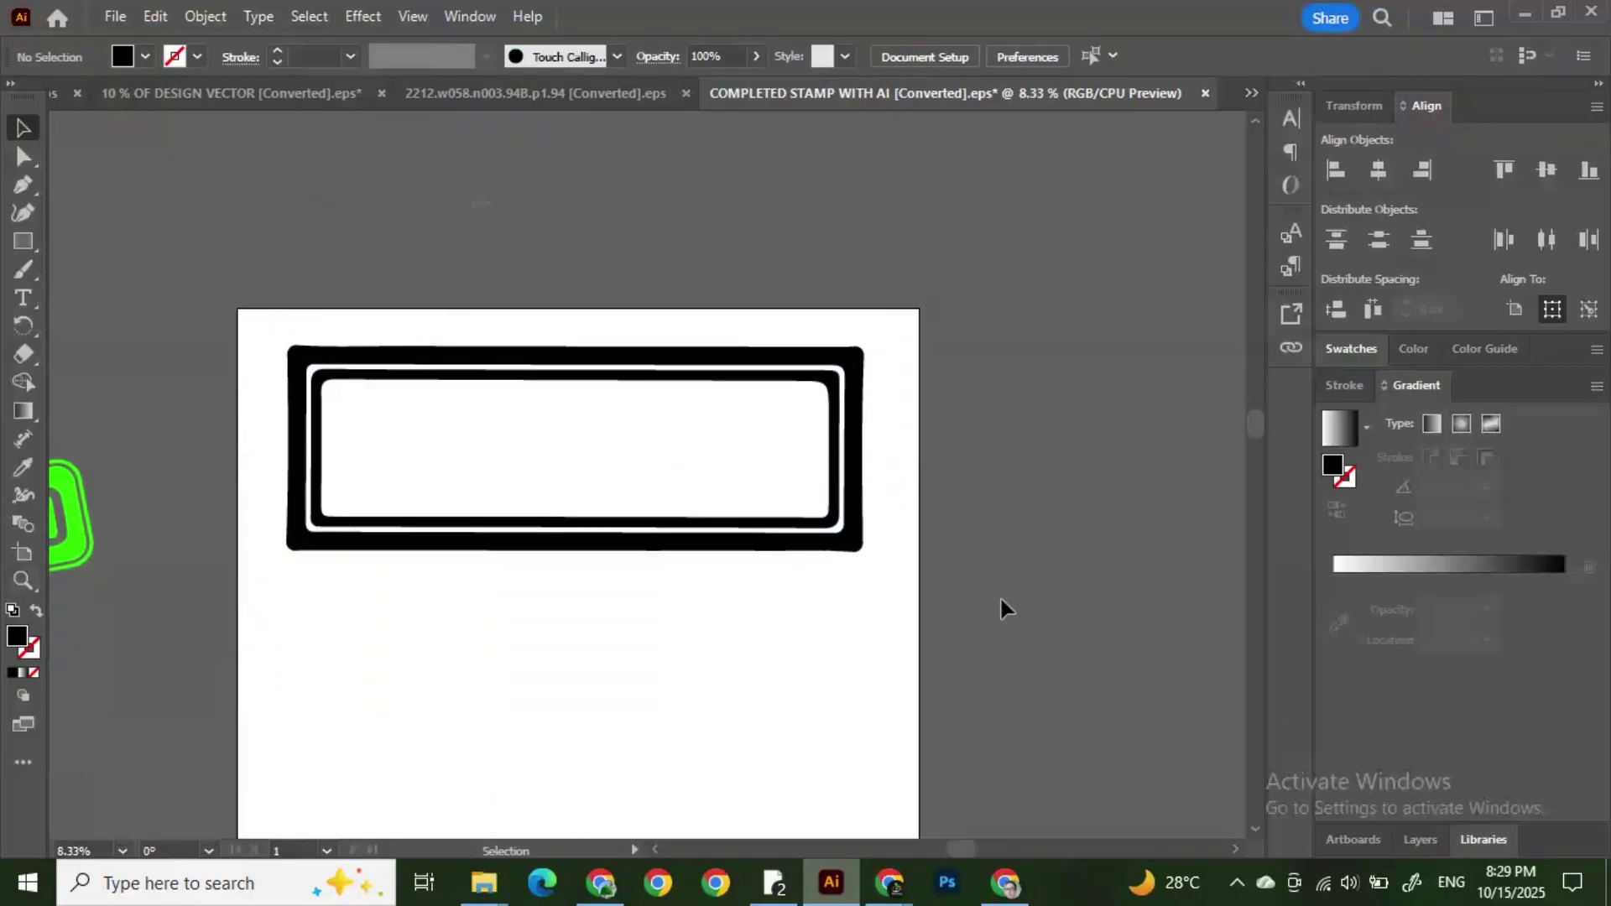
Step: Return to the Google AI Studio chat, examine the new set of COMPLETED stamps enlarged, and close the preview
{"action": "left_click", "coordinate": [774, 881]}
{"action": "mouse_move", "coordinate": [890, 881]}
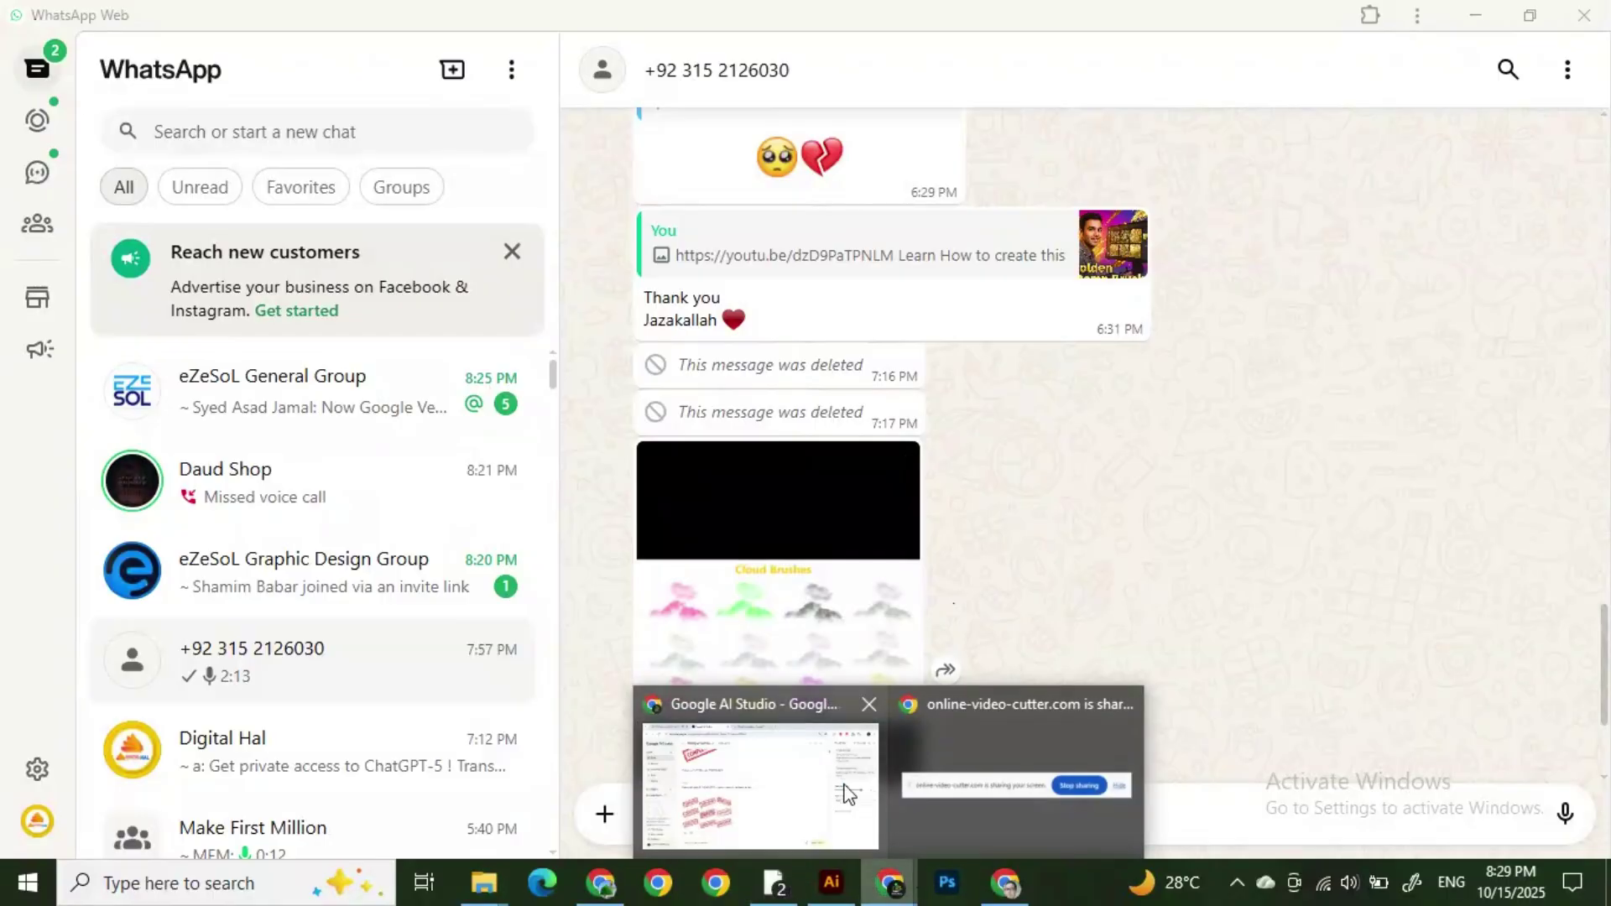
{"action": "left_click", "coordinate": [839, 789]}
{"action": "mouse_move", "coordinate": [480, 642]}
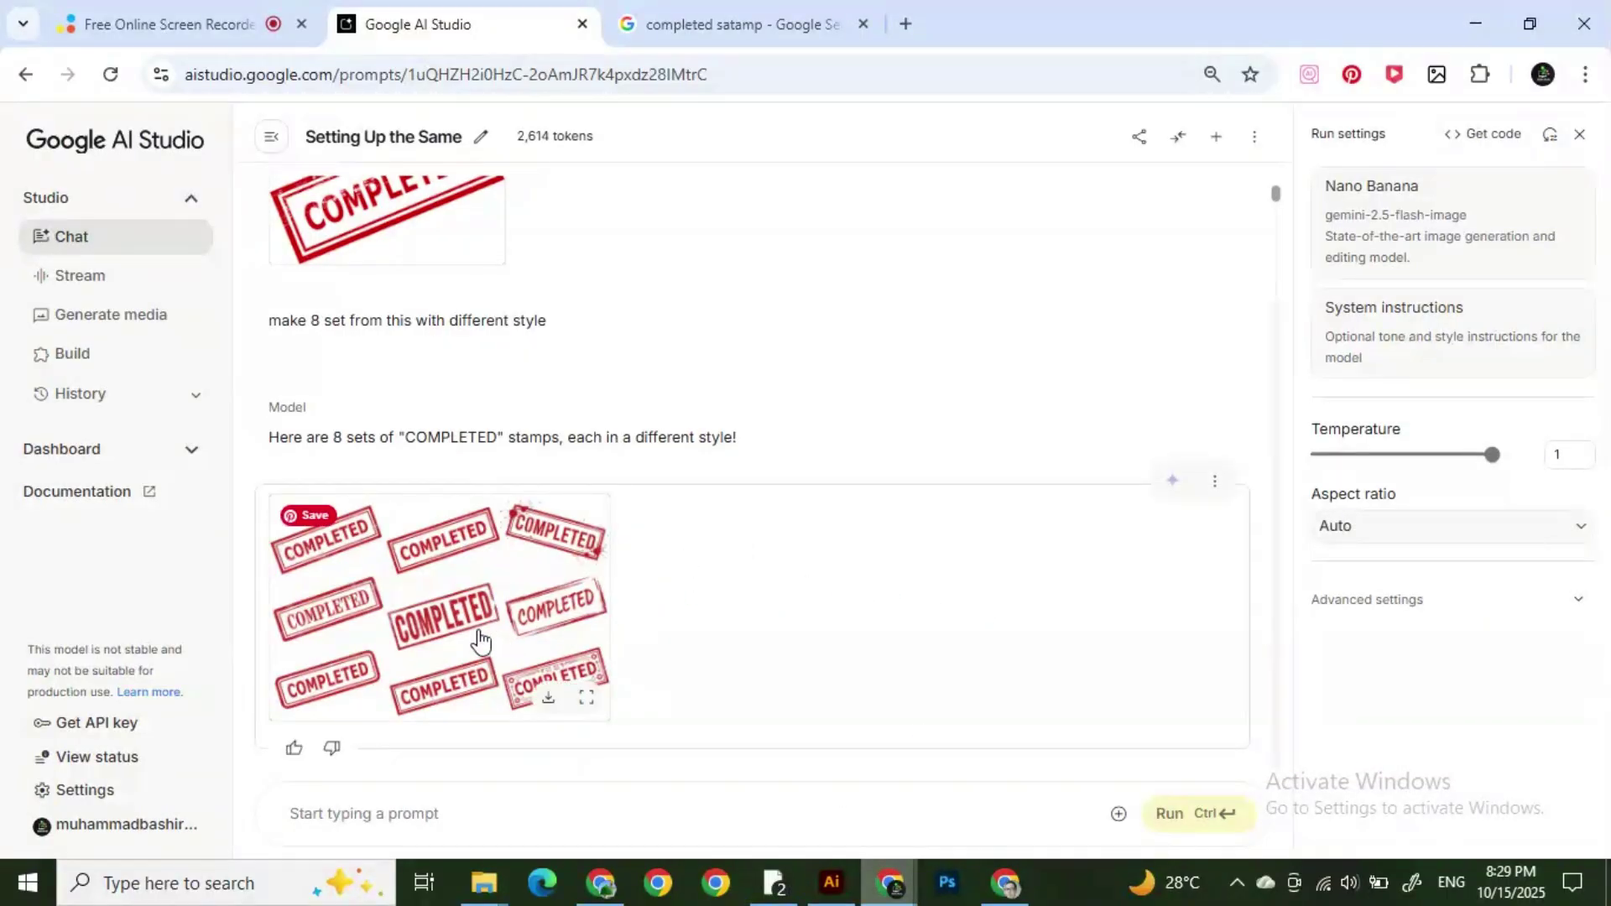
{"action": "left_click", "coordinate": [758, 609]}
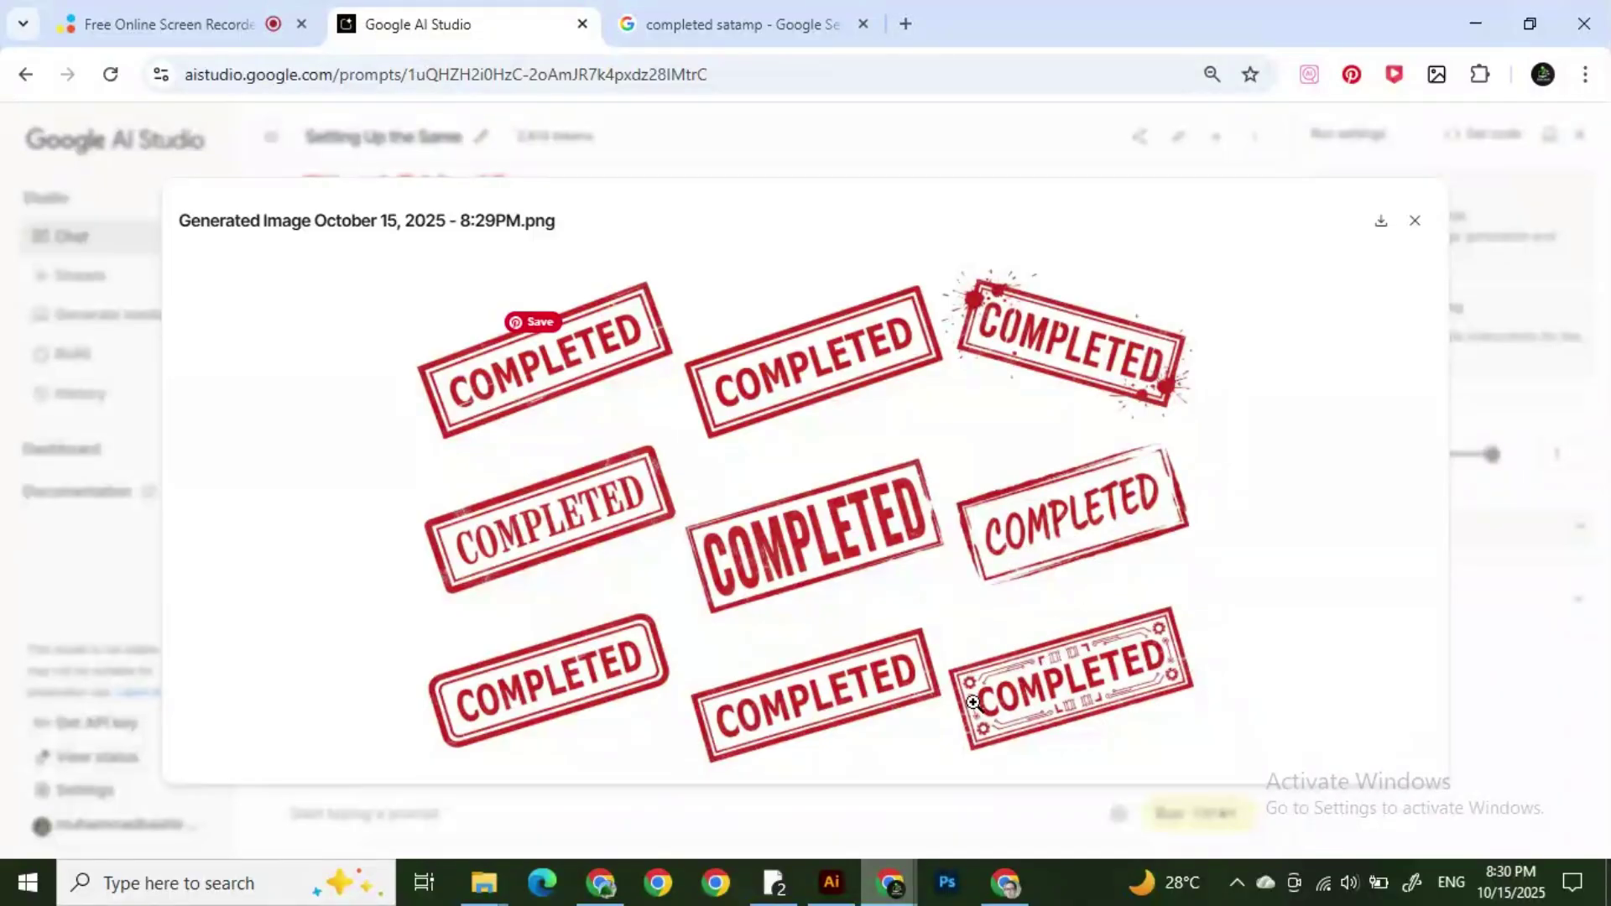
{"action": "left_click", "coordinate": [1415, 221]}
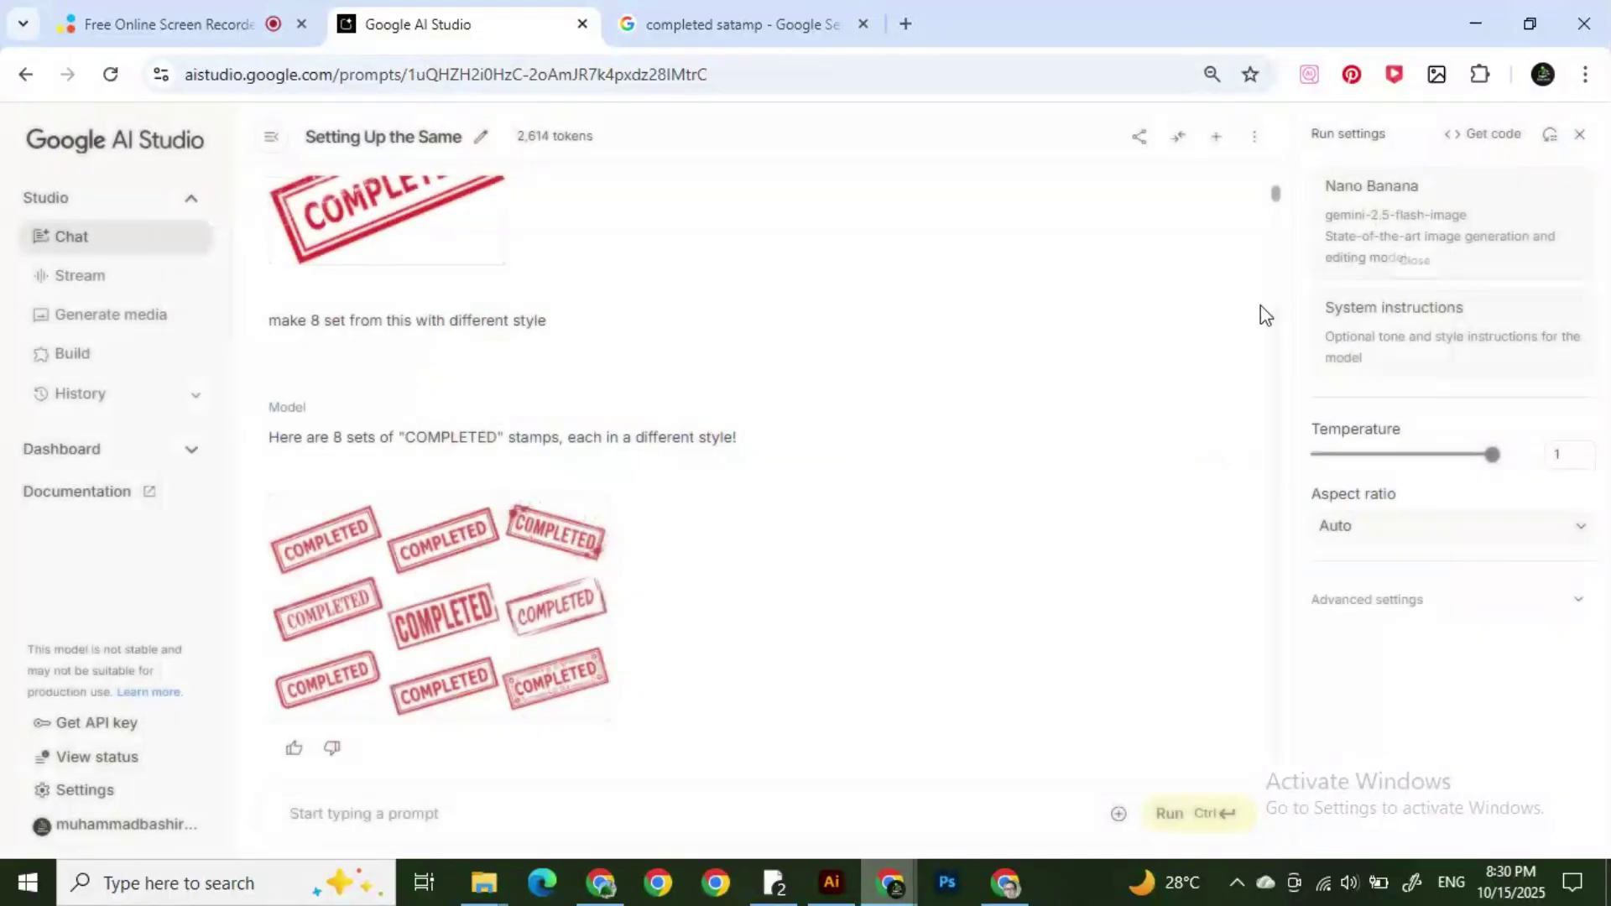
Step: Download the newly generated set of COMPLETED stamps, and return to Illustrator
{"action": "mouse_move", "coordinate": [552, 707]}
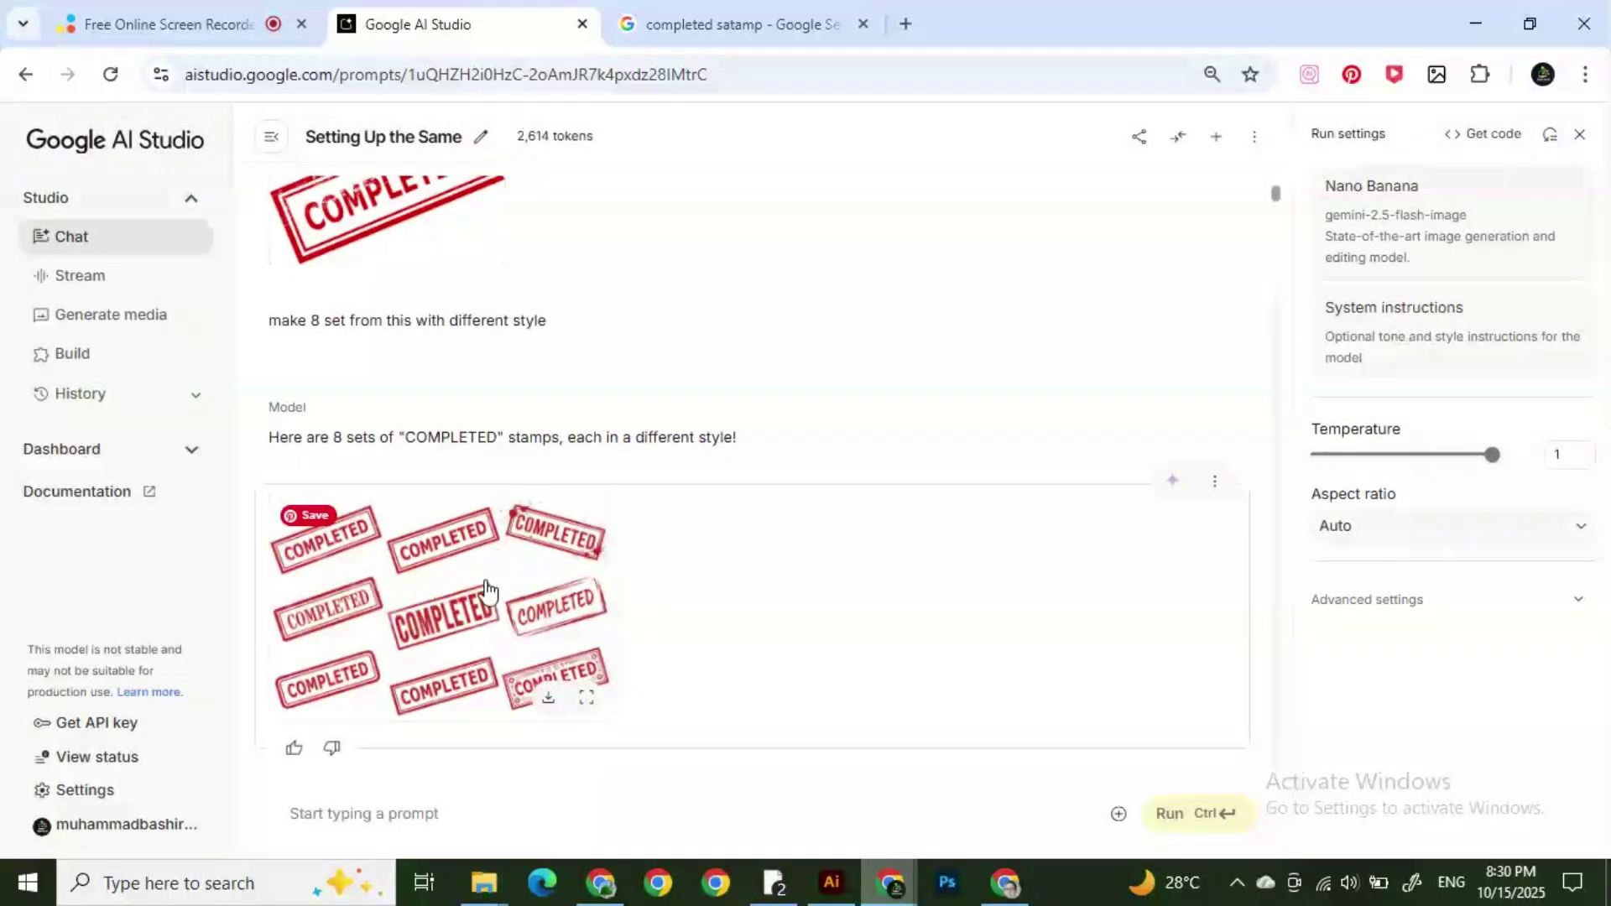
{"action": "left_click", "coordinate": [551, 704]}
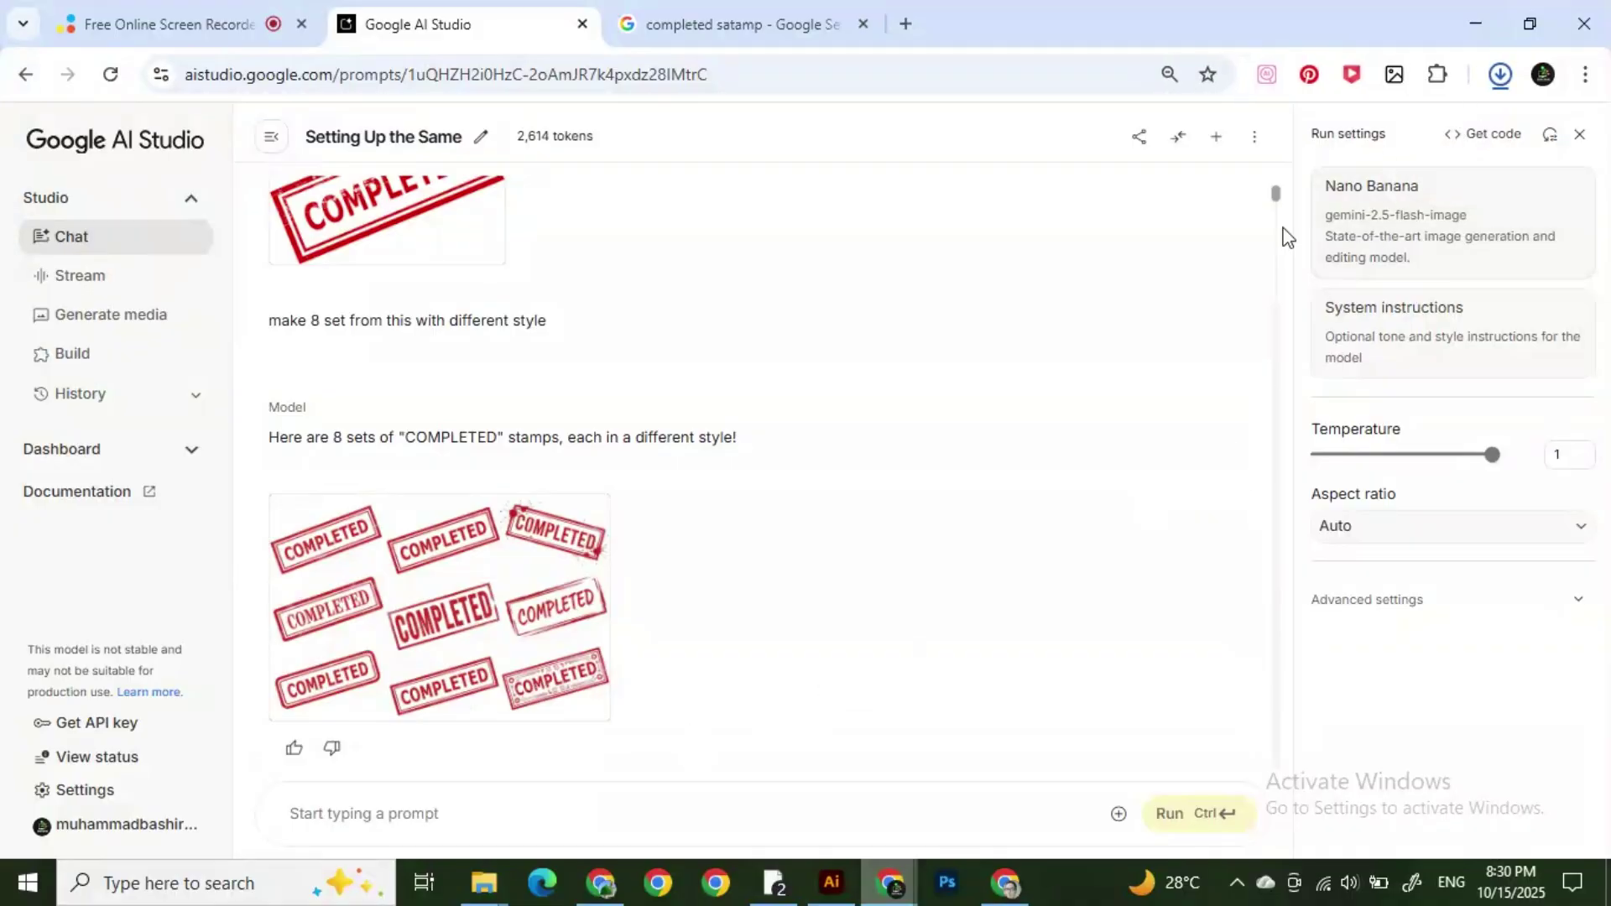
{"action": "left_click", "coordinate": [831, 883]}
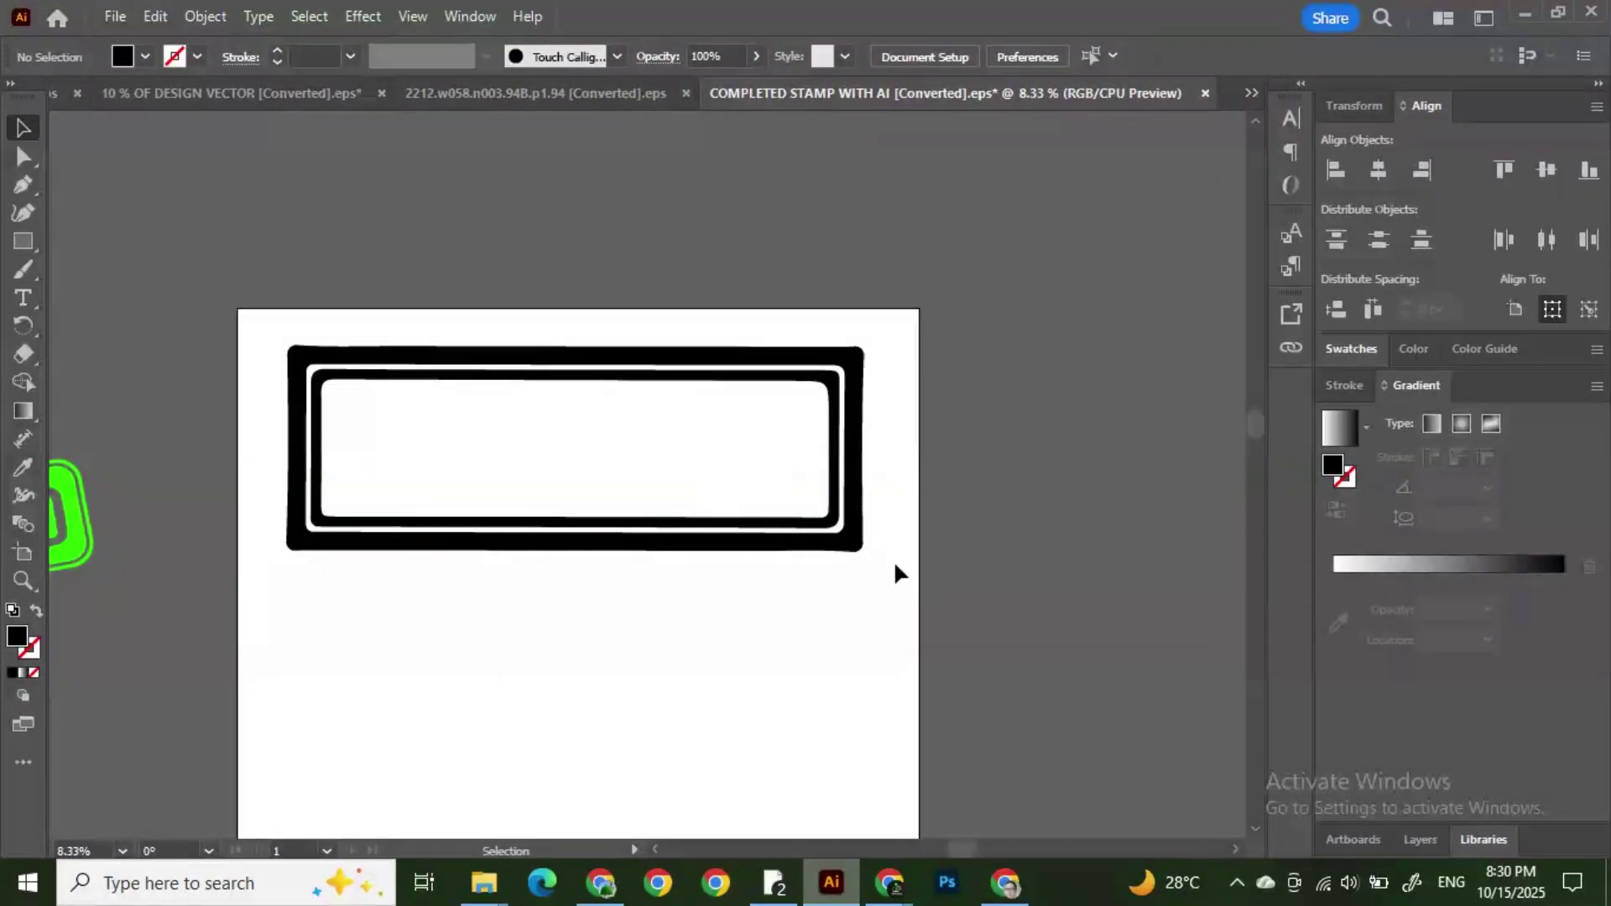
{"action": "scroll", "coordinate": [955, 520], "scroll_direction": "down", "scroll_amount": 3}
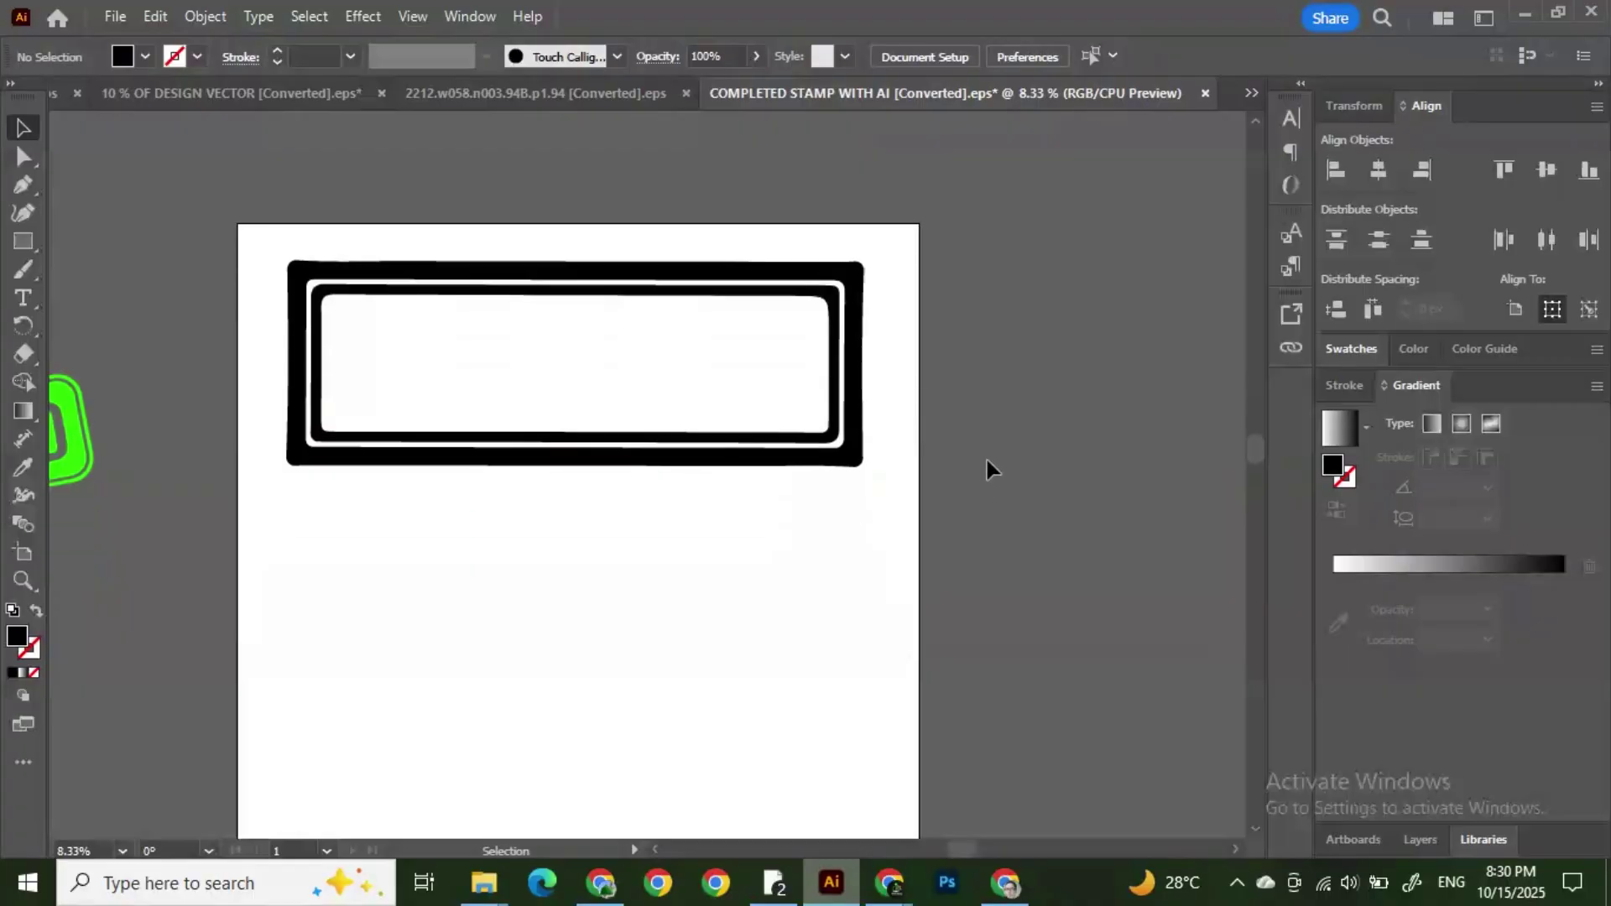
{"action": "scroll", "coordinate": [987, 460], "scroll_direction": "up", "scroll_amount": 1}
{"action": "left_click", "coordinate": [596, 446]}
{"action": "left_click", "coordinate": [981, 385]}
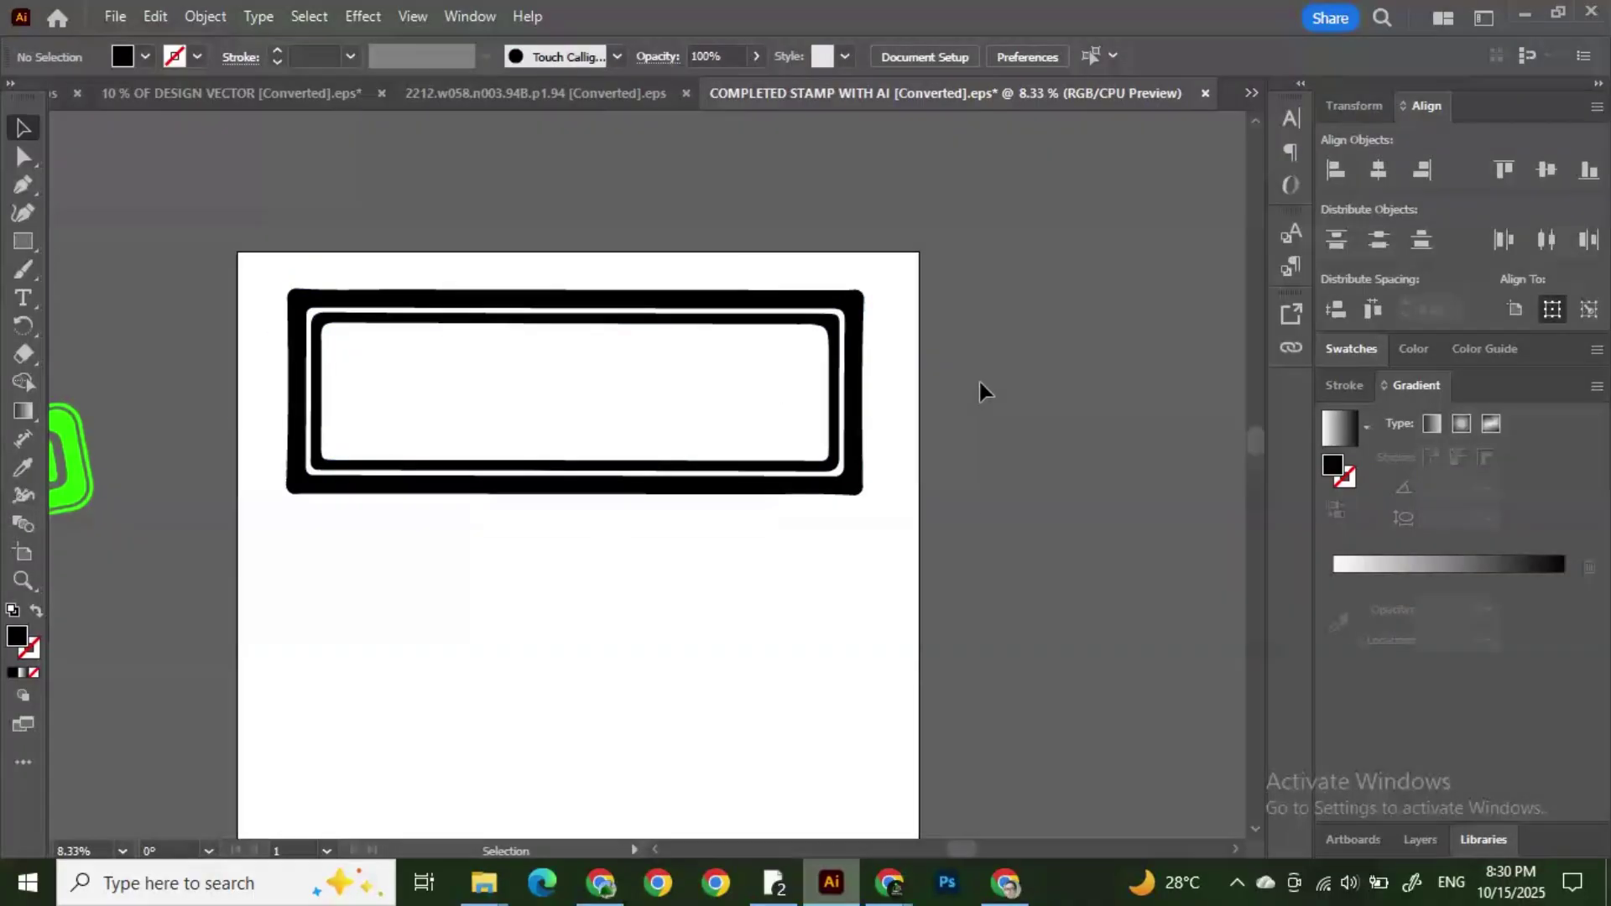
{"action": "left_click", "coordinate": [604, 485]}
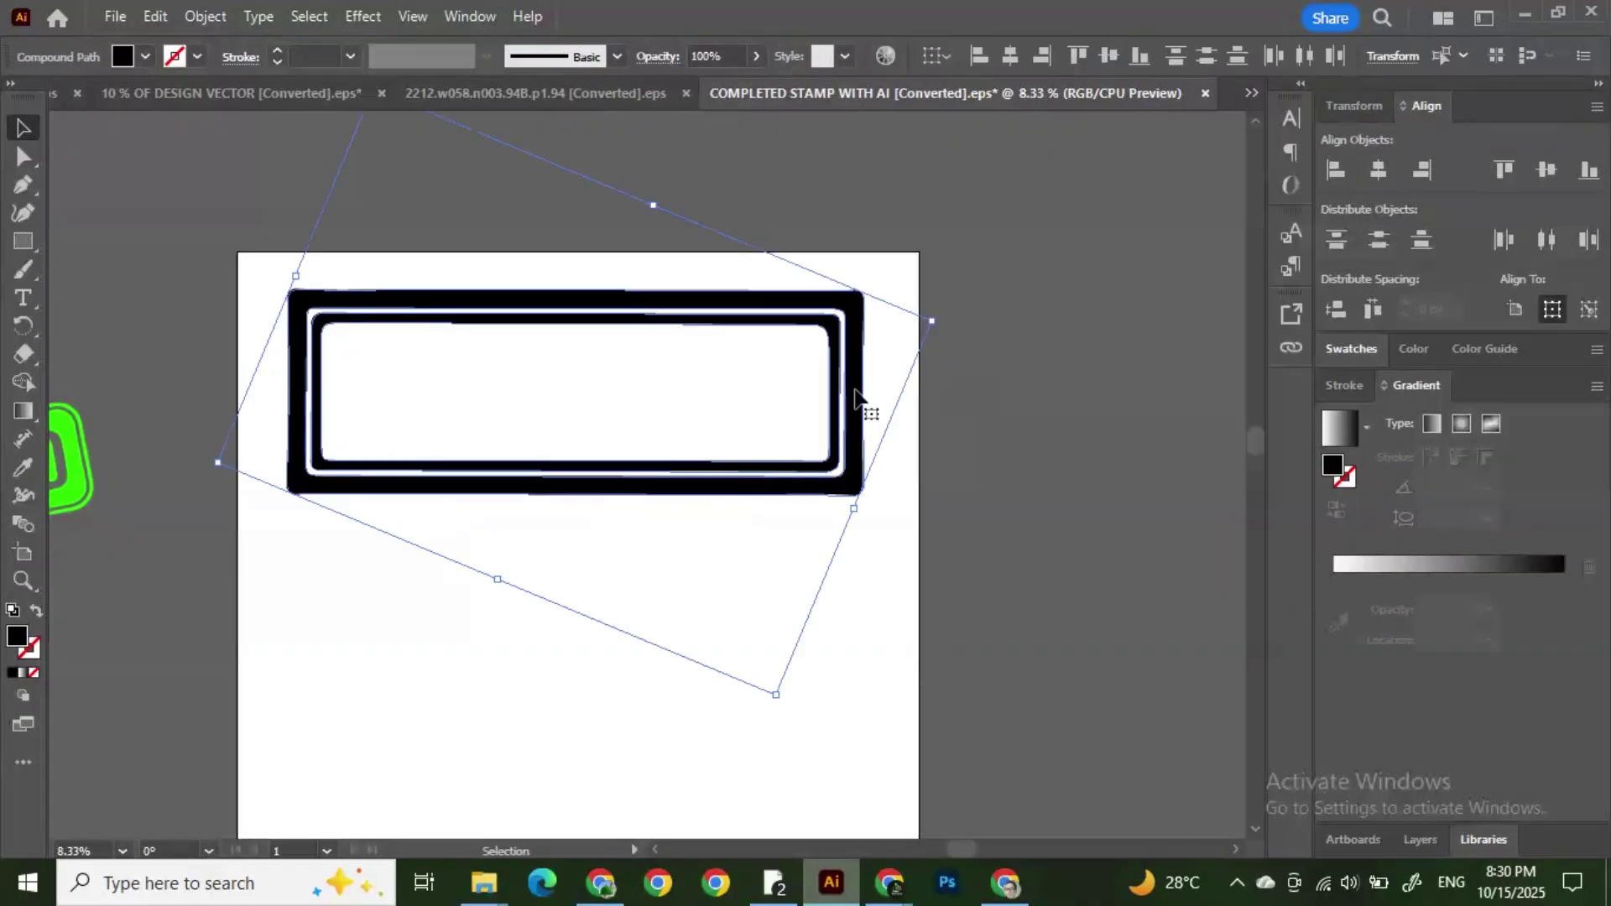
{"action": "left_click", "coordinate": [1026, 431]}
{"action": "scroll", "coordinate": [685, 440], "scroll_direction": "down", "scroll_amount": 2}
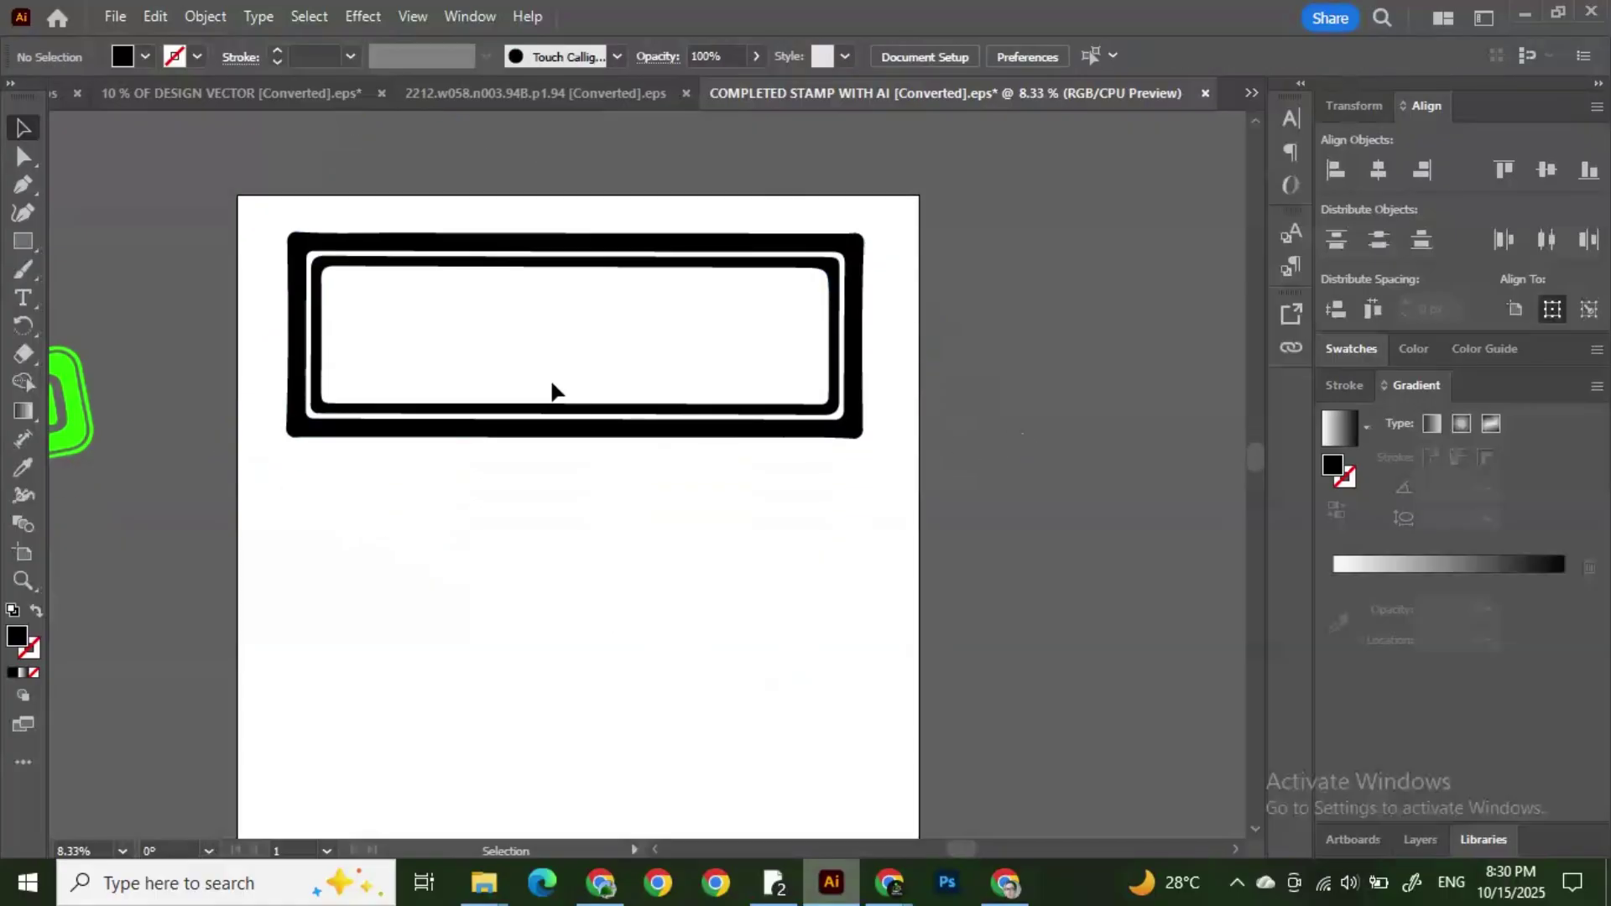
Step: Add the text REJECTED below the frame, scaled to about 598 pt and set in American Captain Regular
{"action": "key", "text": "t"}
{"action": "left_click", "coordinate": [482, 507]}
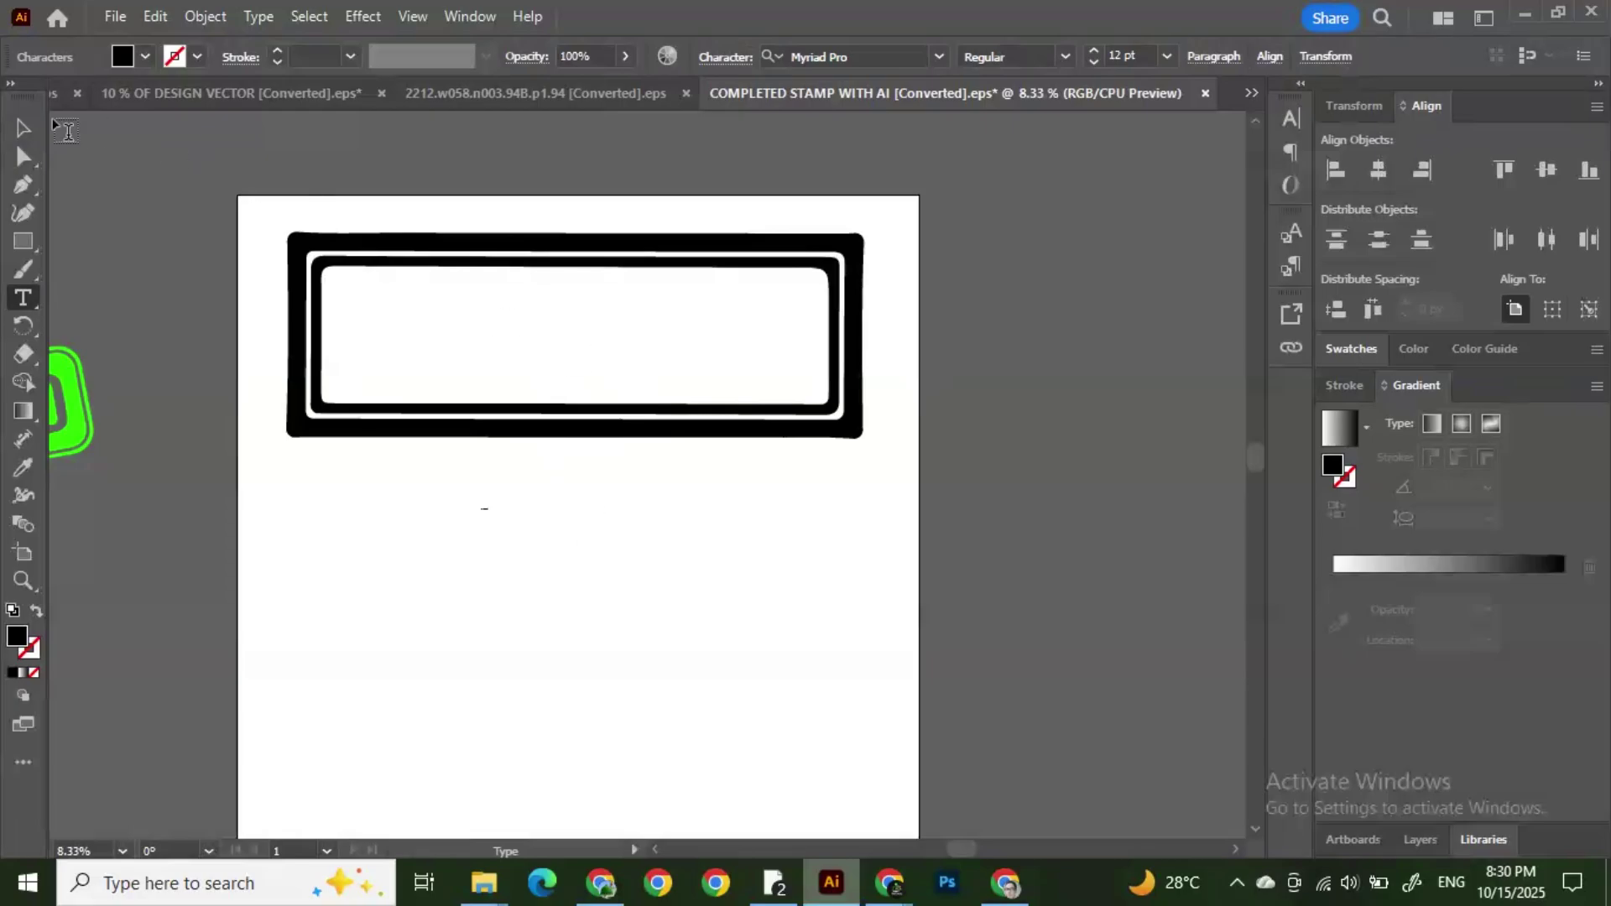
{"action": "key", "text": "Escape"}
{"action": "left_click_drag", "start_coordinate": [495, 521], "coordinate": [999, 776]}
{"action": "left_click_drag", "start_coordinate": [577, 533], "coordinate": [826, 710]}
{"action": "left_click", "coordinate": [938, 61]}
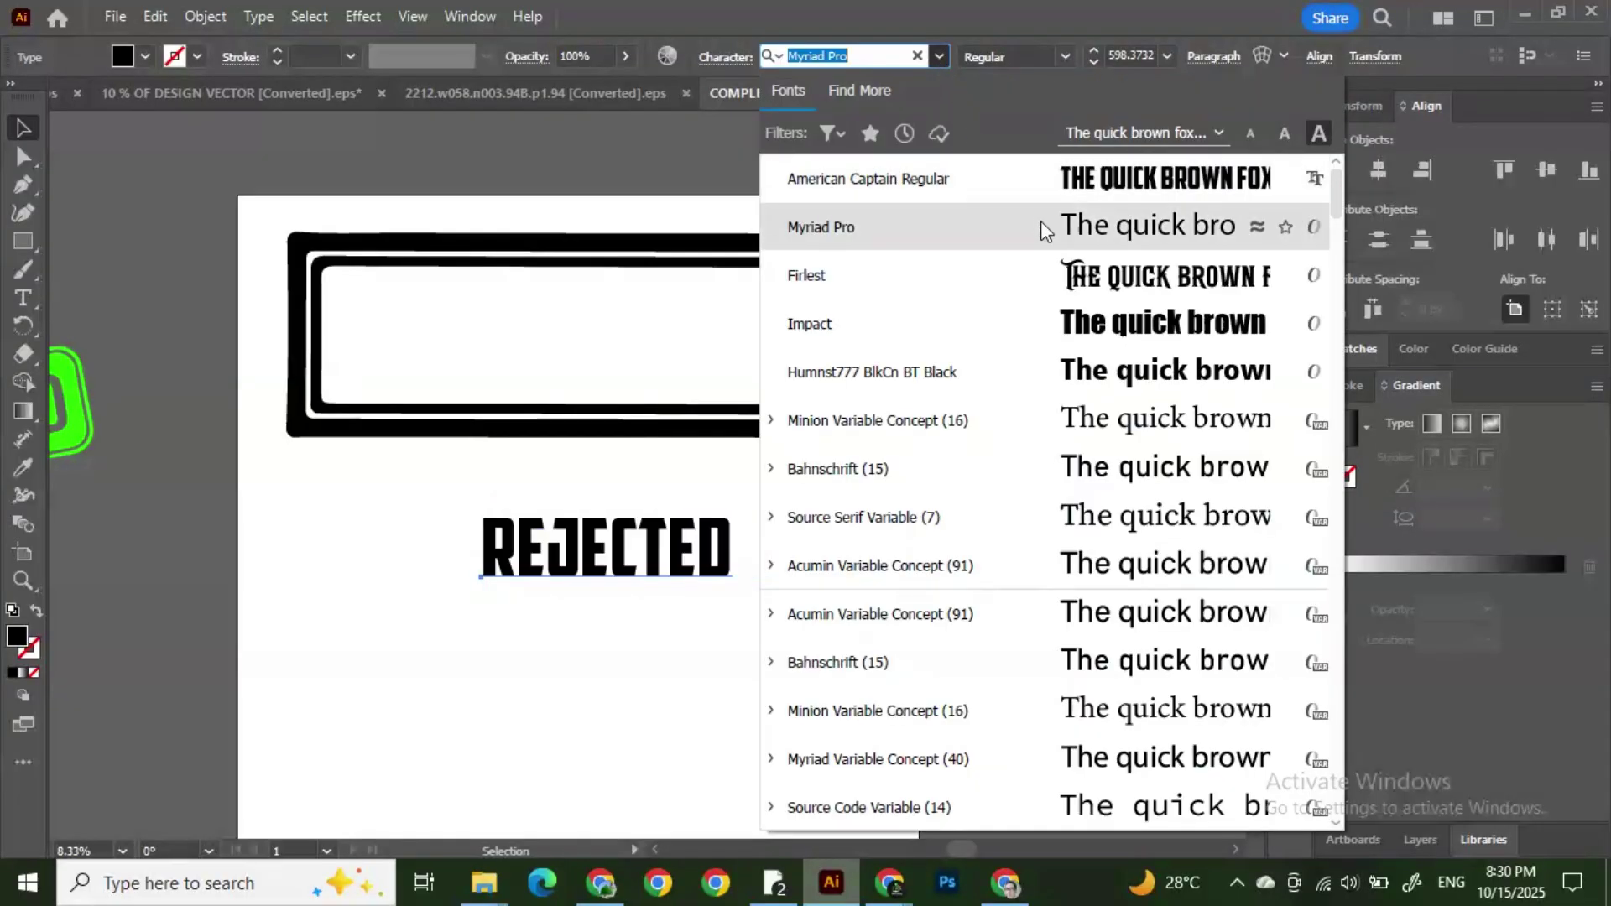
{"action": "left_click", "coordinate": [1061, 188]}
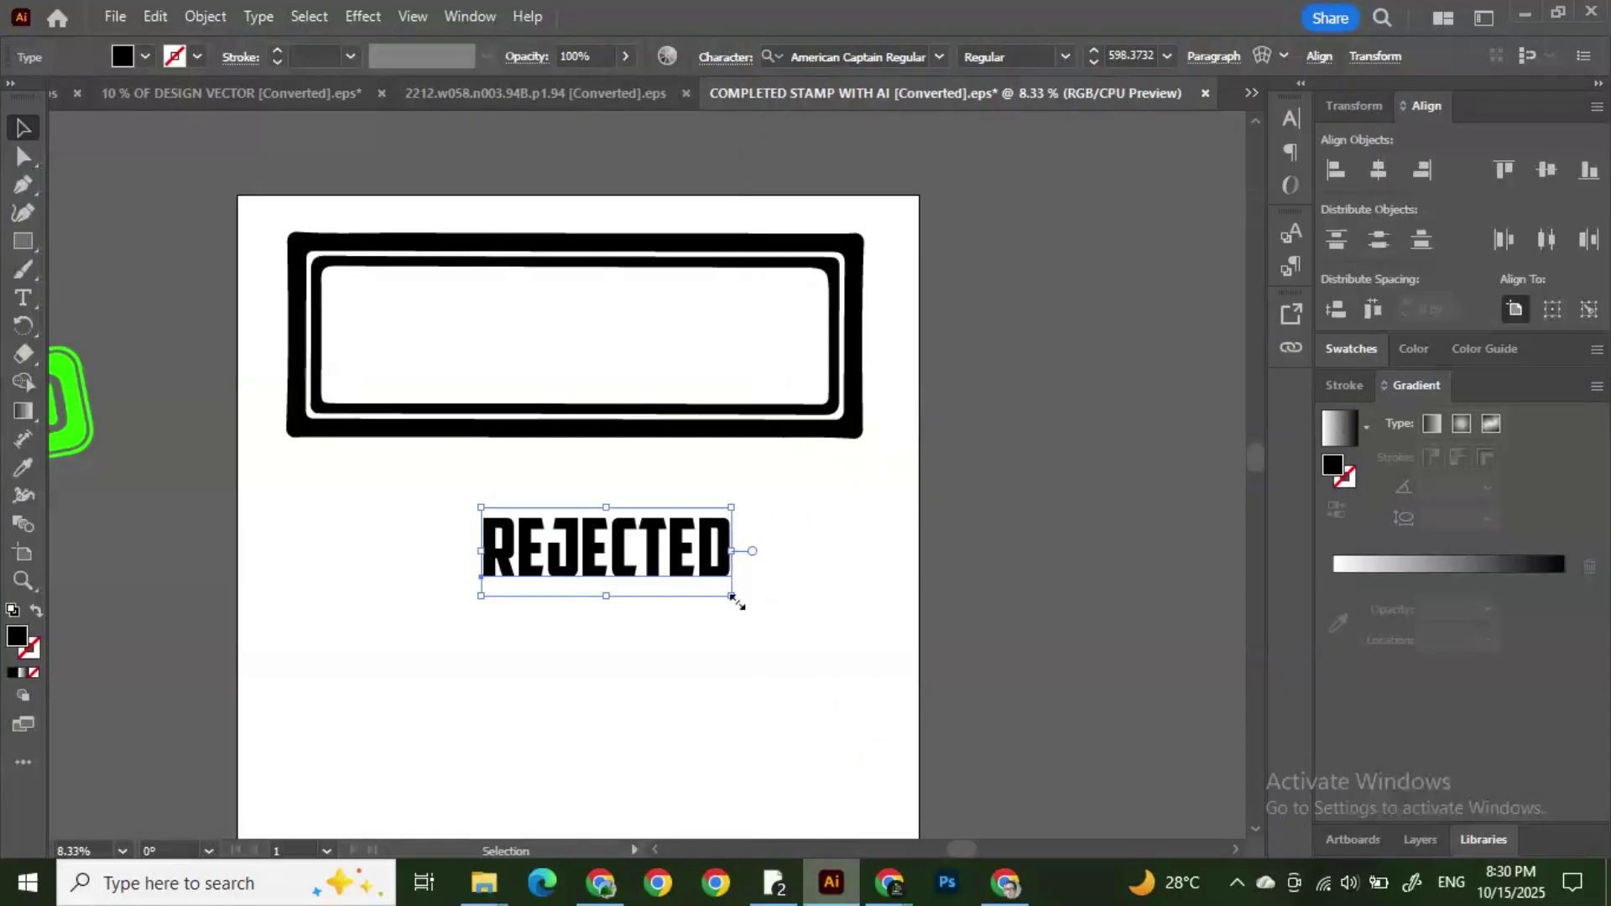
Step: Enlarge the REJECTED text to about 1045 pt and position it inside the empty stamp frame
{"action": "left_click_drag", "start_coordinate": [732, 595], "coordinate": [903, 656]}
{"action": "left_click_drag", "start_coordinate": [798, 588], "coordinate": [677, 349]}
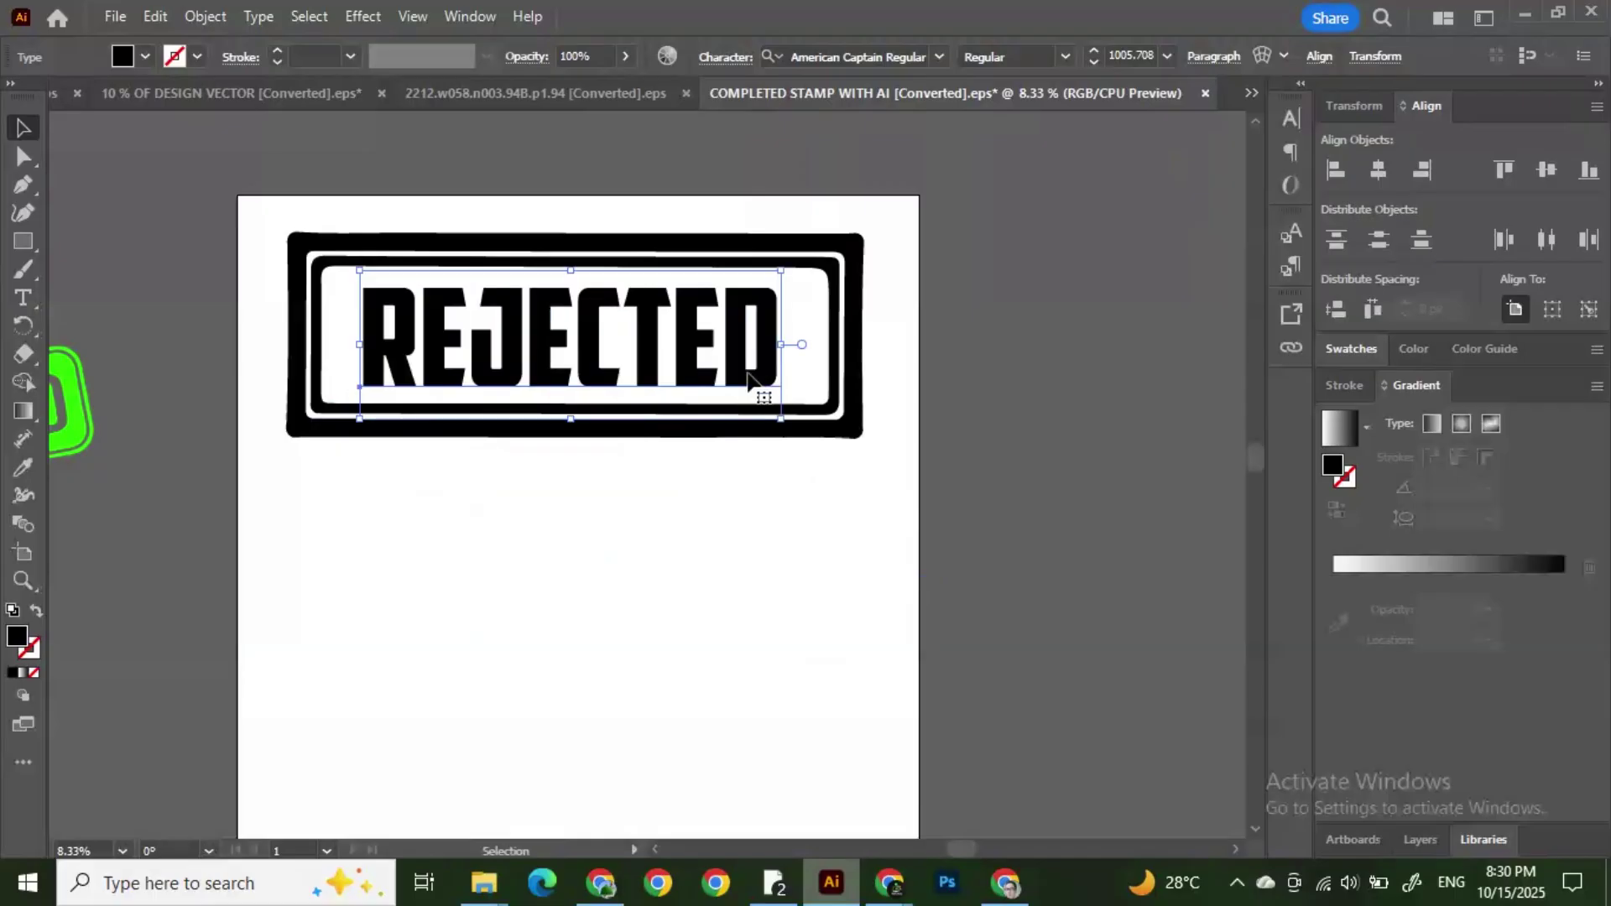
{"action": "left_click_drag", "start_coordinate": [781, 417], "coordinate": [748, 376]}
{"action": "left_click", "coordinate": [975, 352]}
Step: Recolour the REJECTED text with the red swatch and brighten that fill to a more saturated red
{"action": "left_click", "coordinate": [772, 382]}
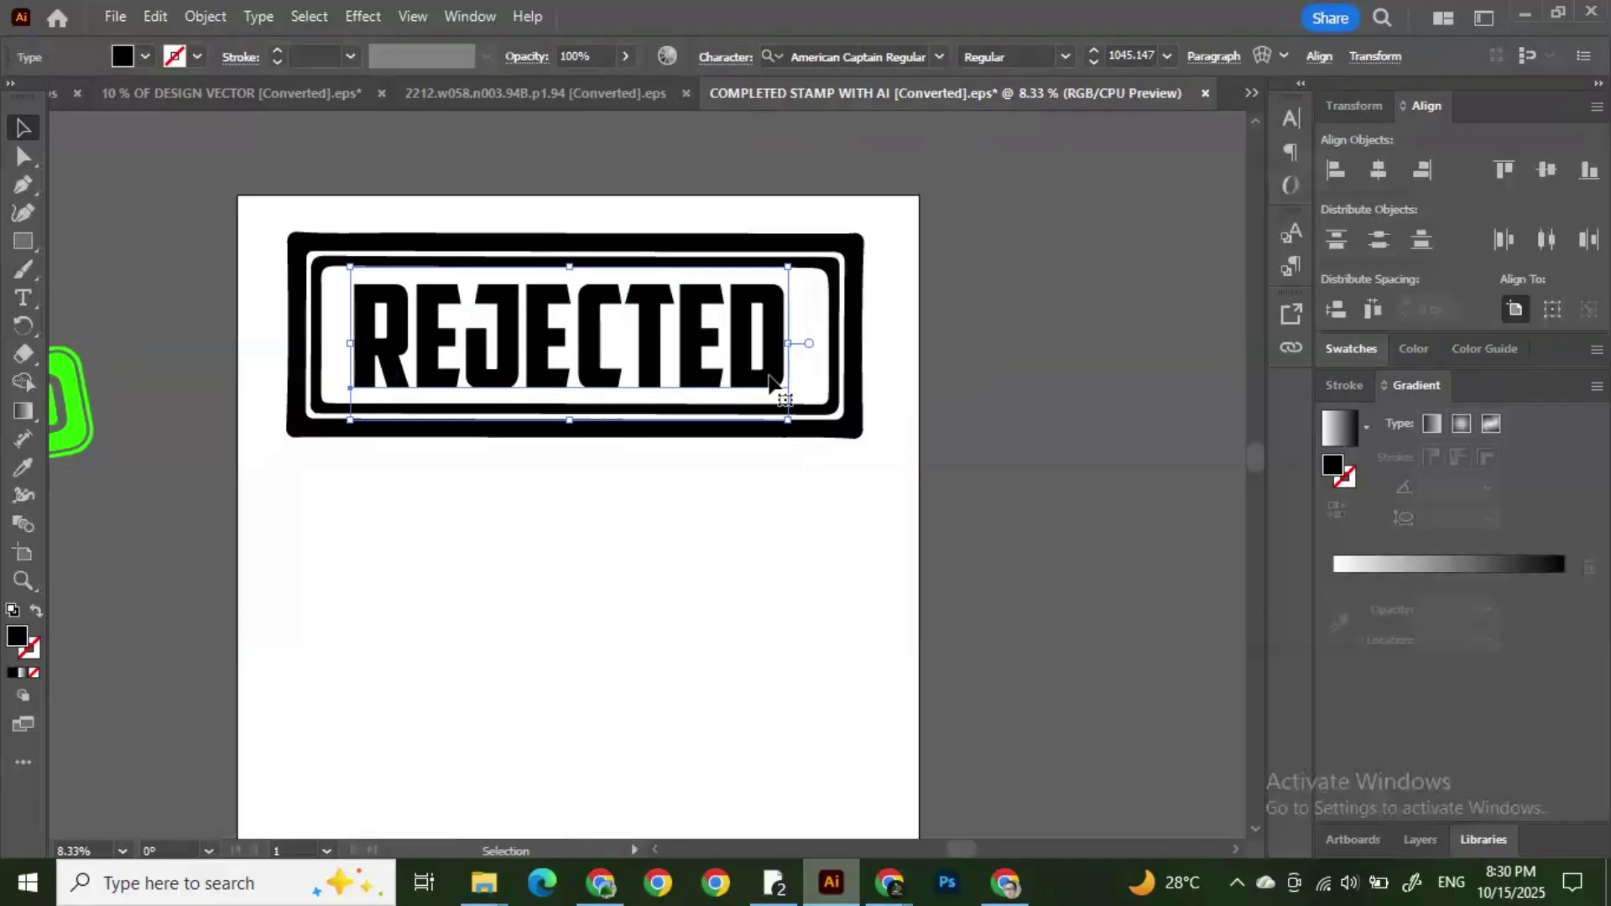
{"action": "left_click", "coordinate": [144, 56]}
{"action": "left_click", "coordinate": [81, 96]}
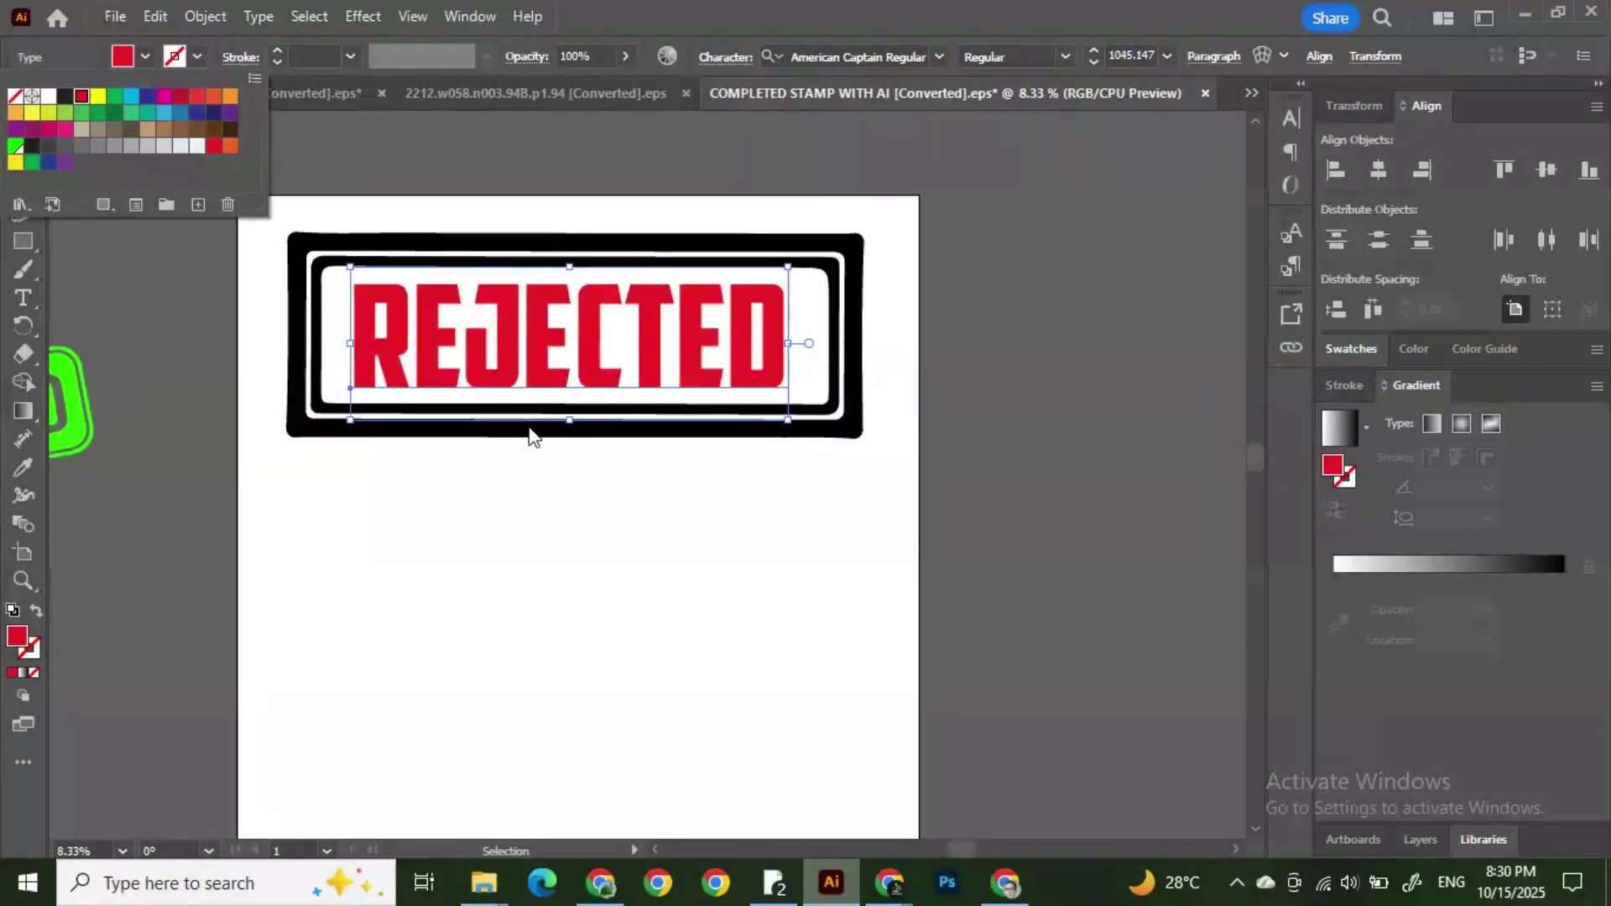
{"action": "left_click", "coordinate": [680, 543]}
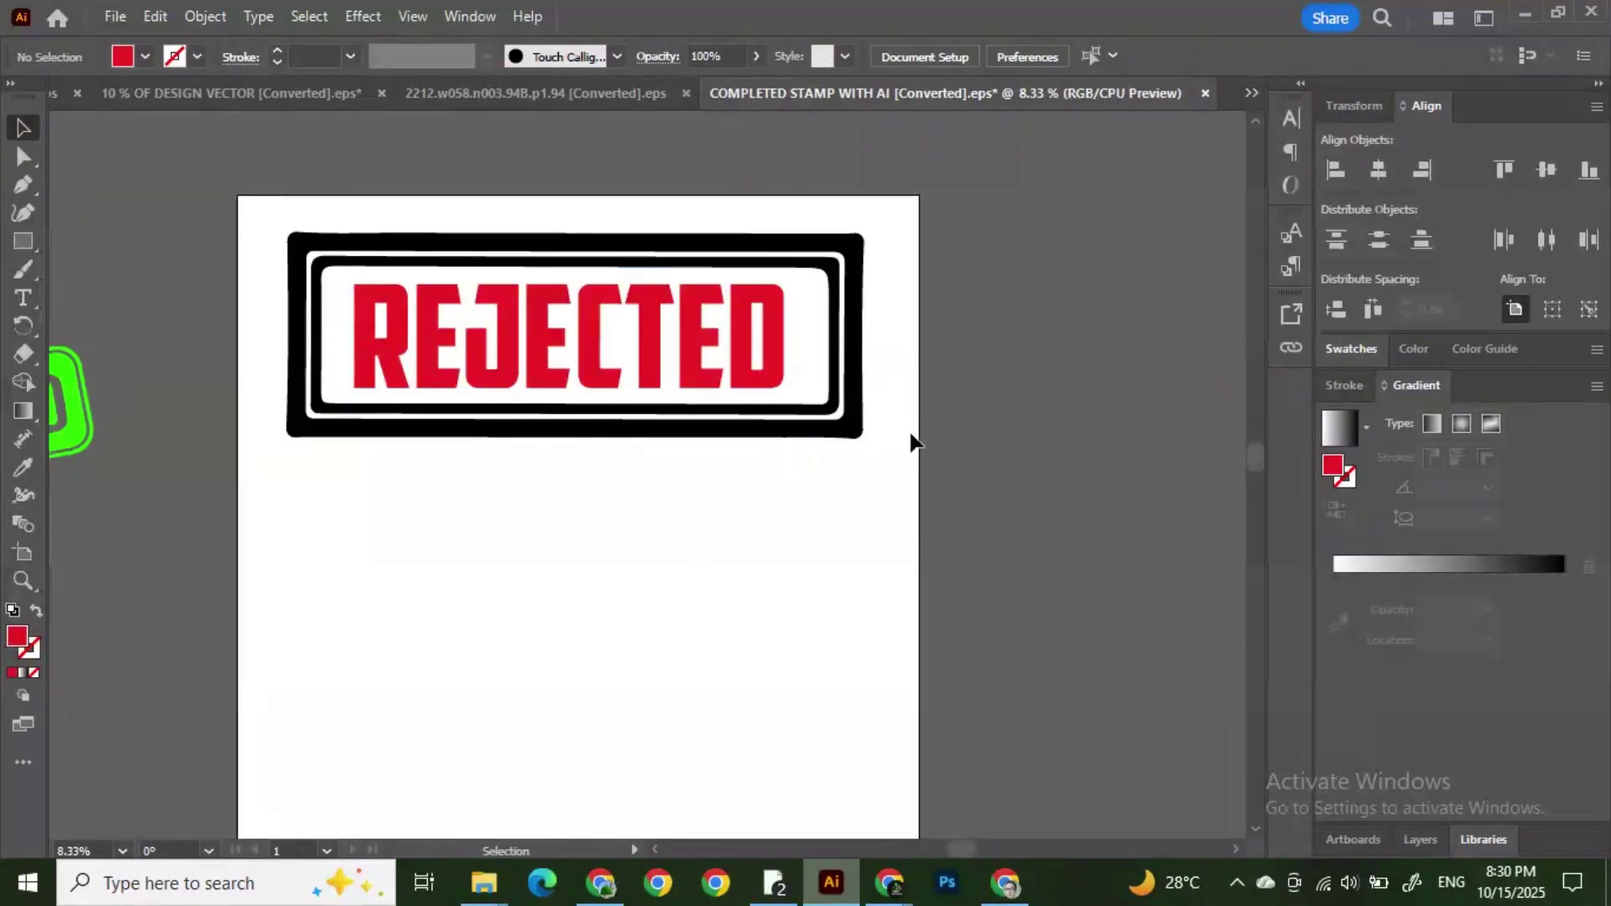
{"action": "left_click", "coordinate": [690, 369]}
{"action": "double_click", "coordinate": [16, 640]}
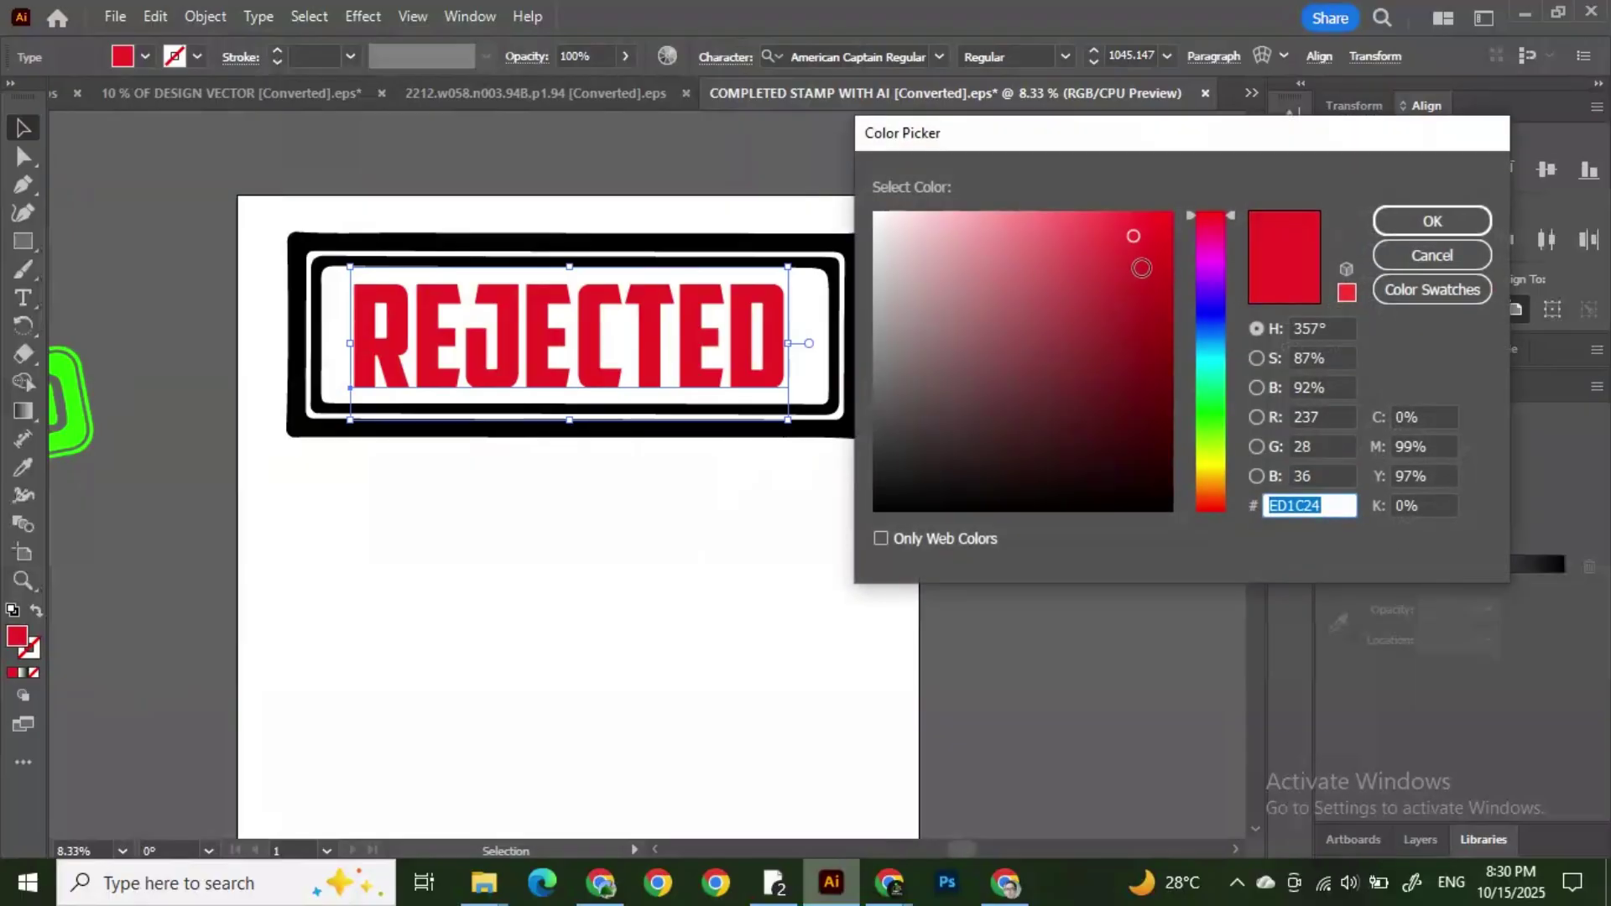
{"action": "left_click", "coordinate": [1169, 230]}
{"action": "left_click", "coordinate": [1430, 222]}
{"action": "left_click", "coordinate": [974, 369]}
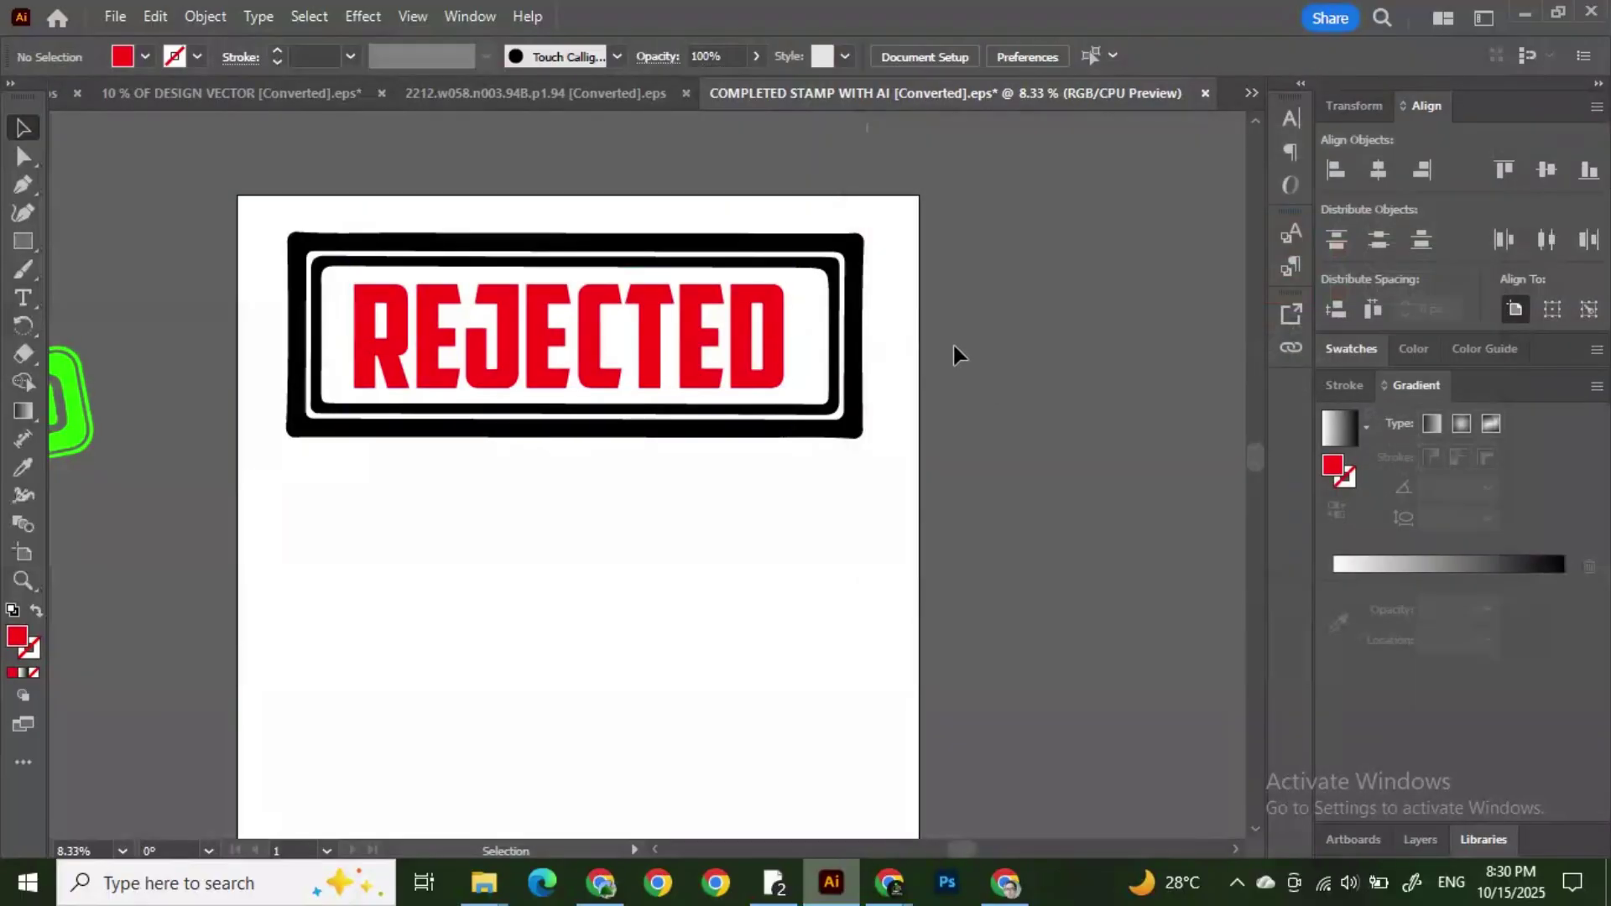
Step: Fill the outer band of the REJECTED stamp frame with the red swatch
{"action": "left_click", "coordinate": [859, 313]}
{"action": "right_click", "coordinate": [858, 311]}
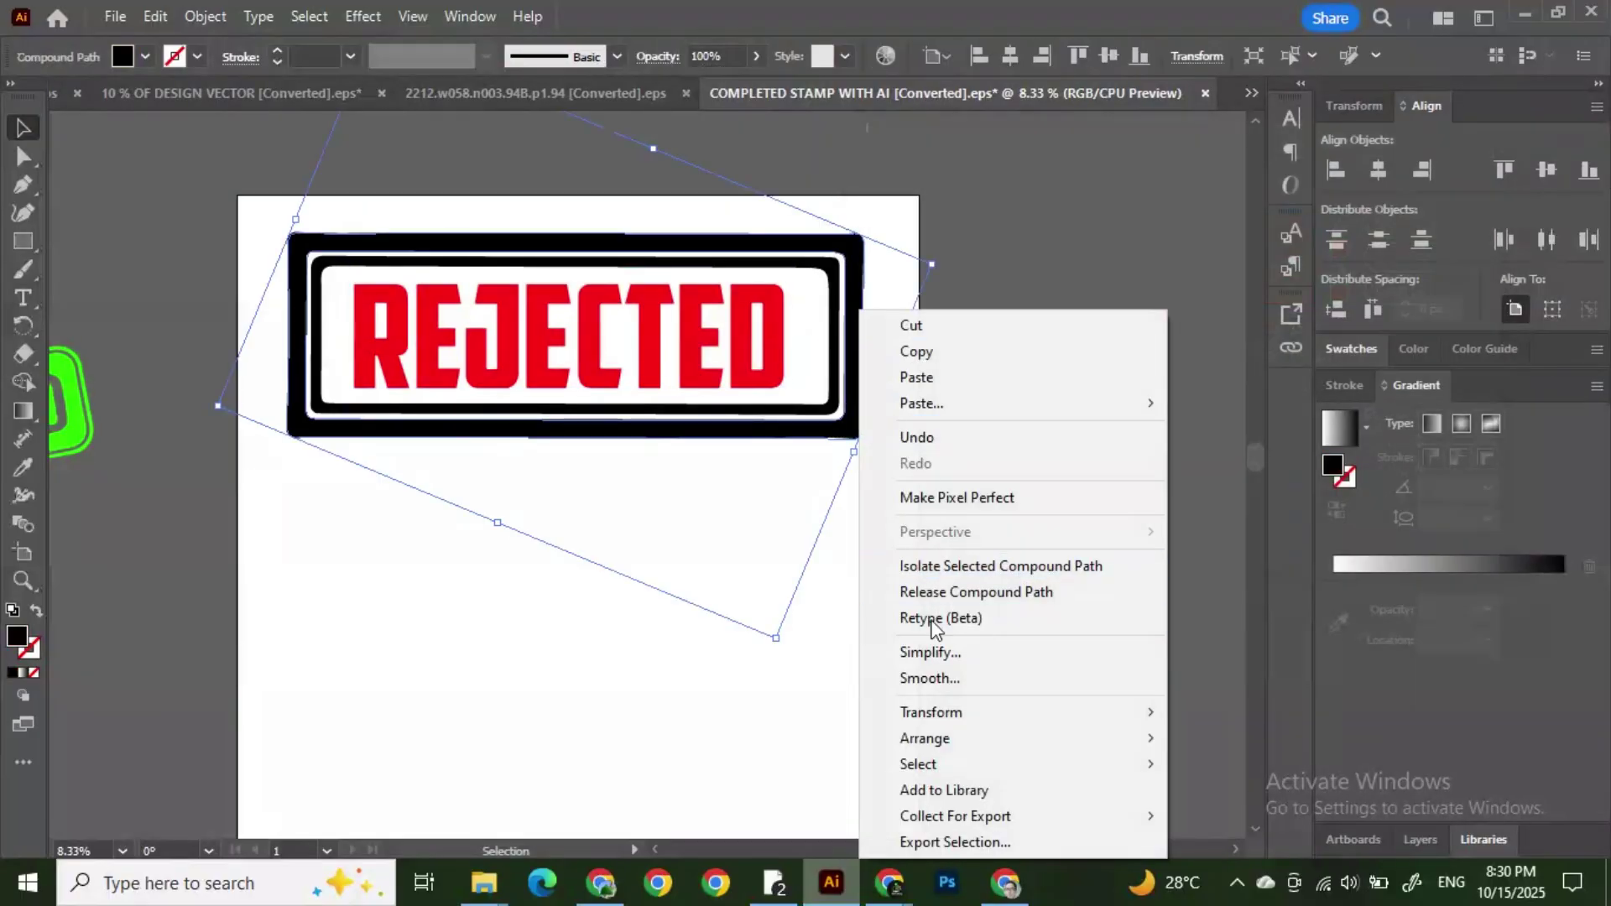
{"action": "left_click", "coordinate": [991, 250]}
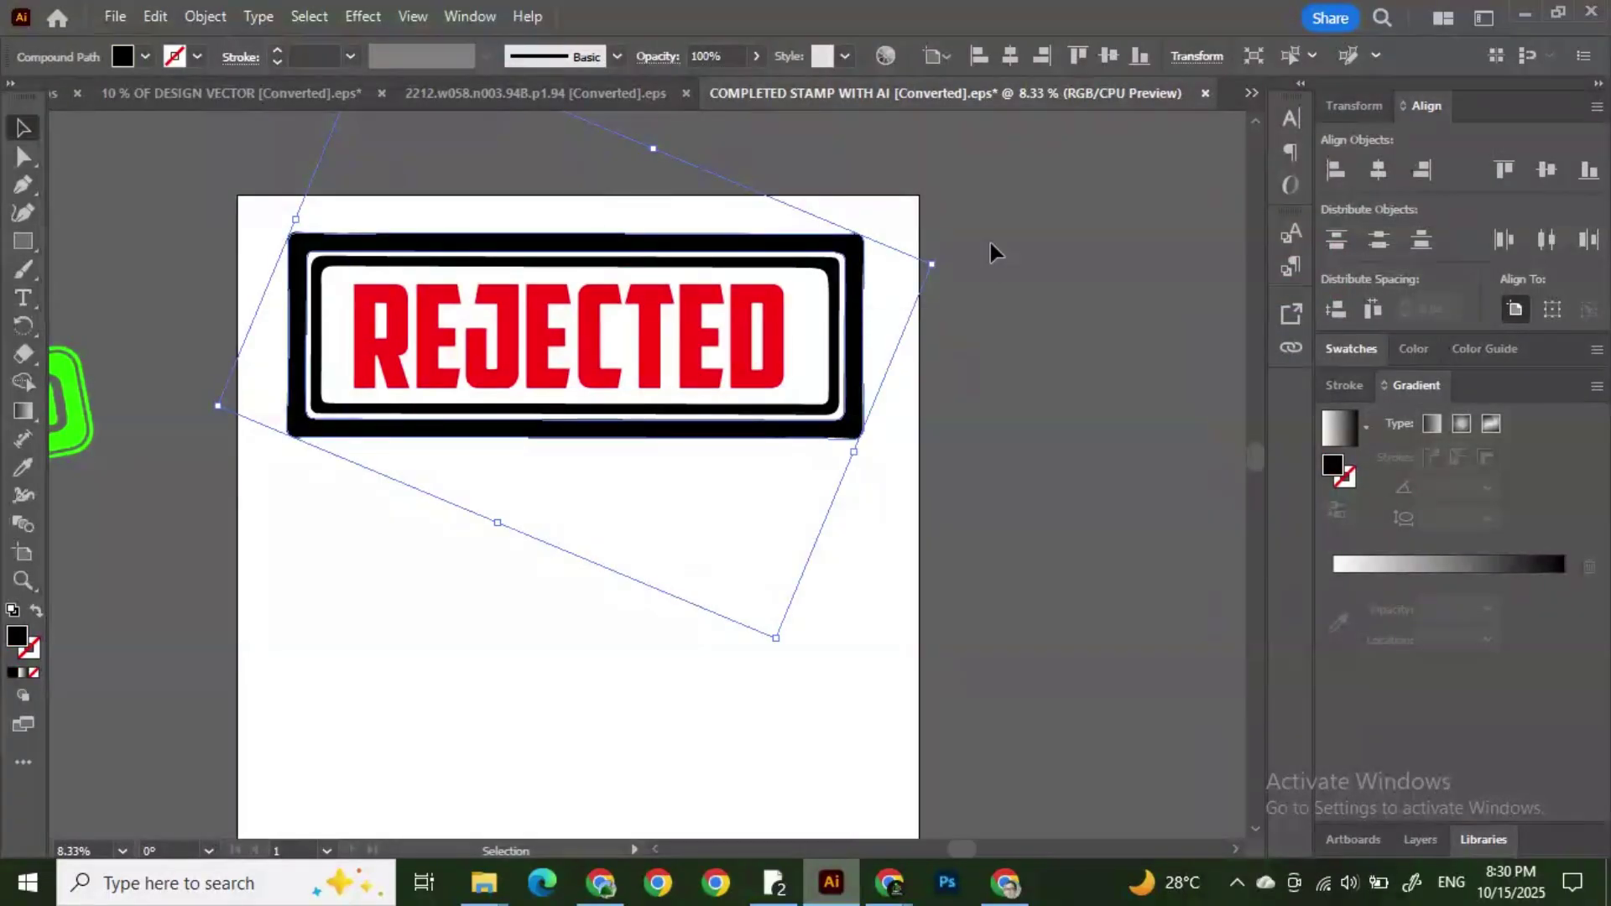
{"action": "left_click", "coordinate": [134, 58]}
{"action": "left_click", "coordinate": [64, 96]}
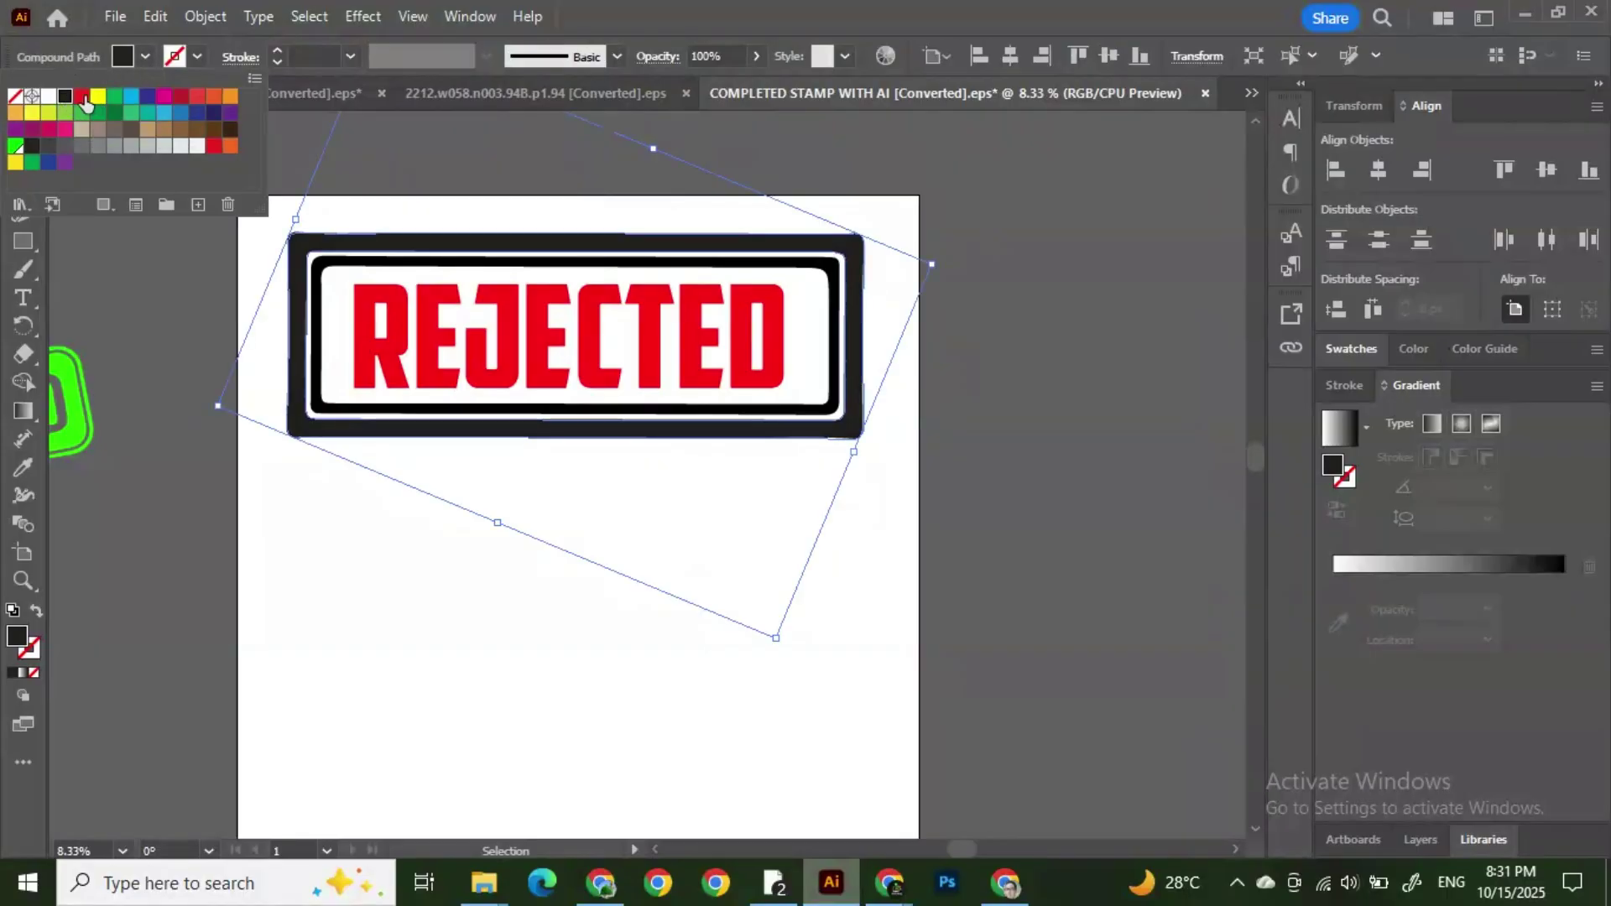
{"action": "left_click", "coordinate": [82, 95]}
{"action": "left_click", "coordinate": [293, 466]}
{"action": "left_click", "coordinate": [258, 441]}
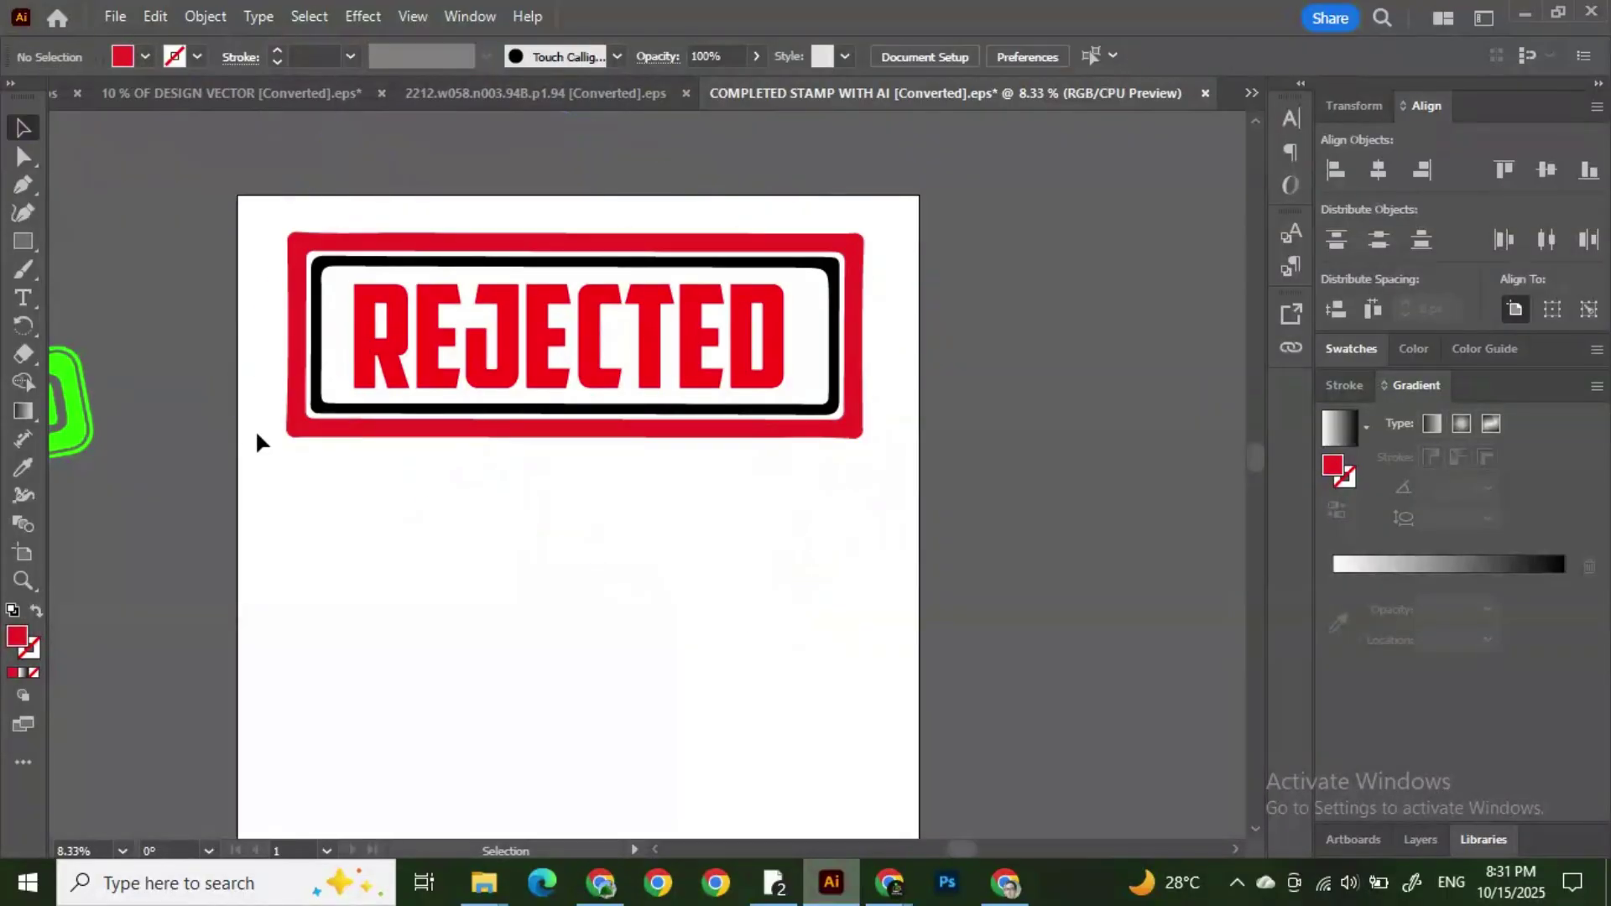
Step: Brighten the outer frame band's fill to FF0013
{"action": "left_click", "coordinate": [298, 338]}
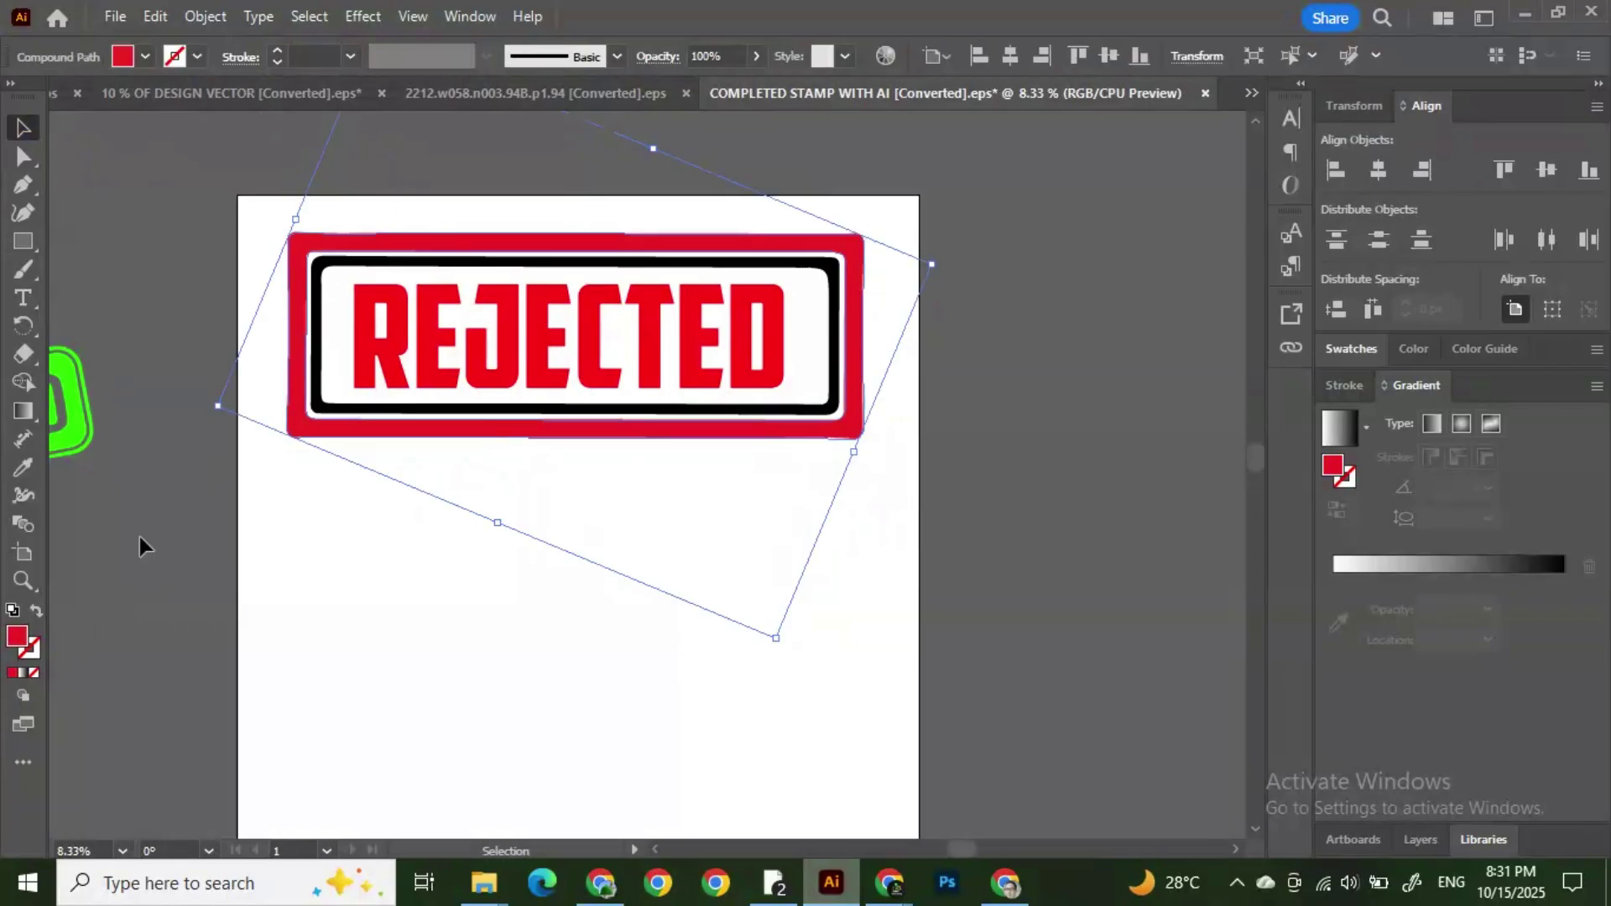
{"action": "double_click", "coordinate": [17, 637]}
{"action": "left_click_drag", "start_coordinate": [1133, 238], "coordinate": [1172, 216]}
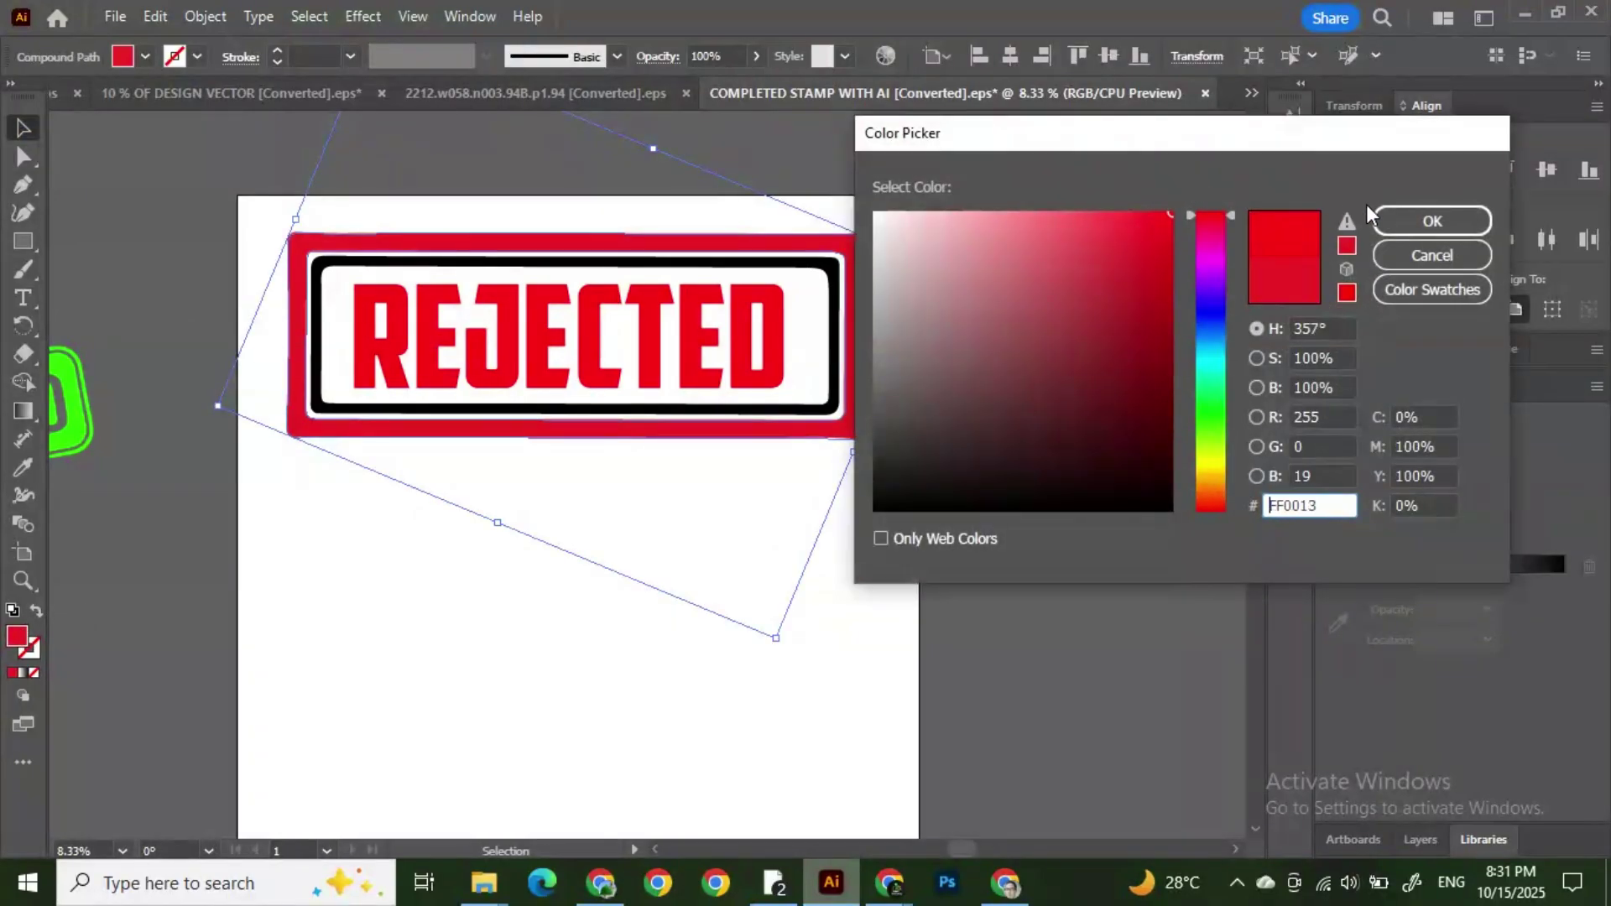
{"action": "key", "text": "Return"}
{"action": "left_click", "coordinate": [987, 357]}
Step: Try to fill the black inner frame line directly with the custom colour FF0013
{"action": "left_click", "coordinate": [835, 356]}
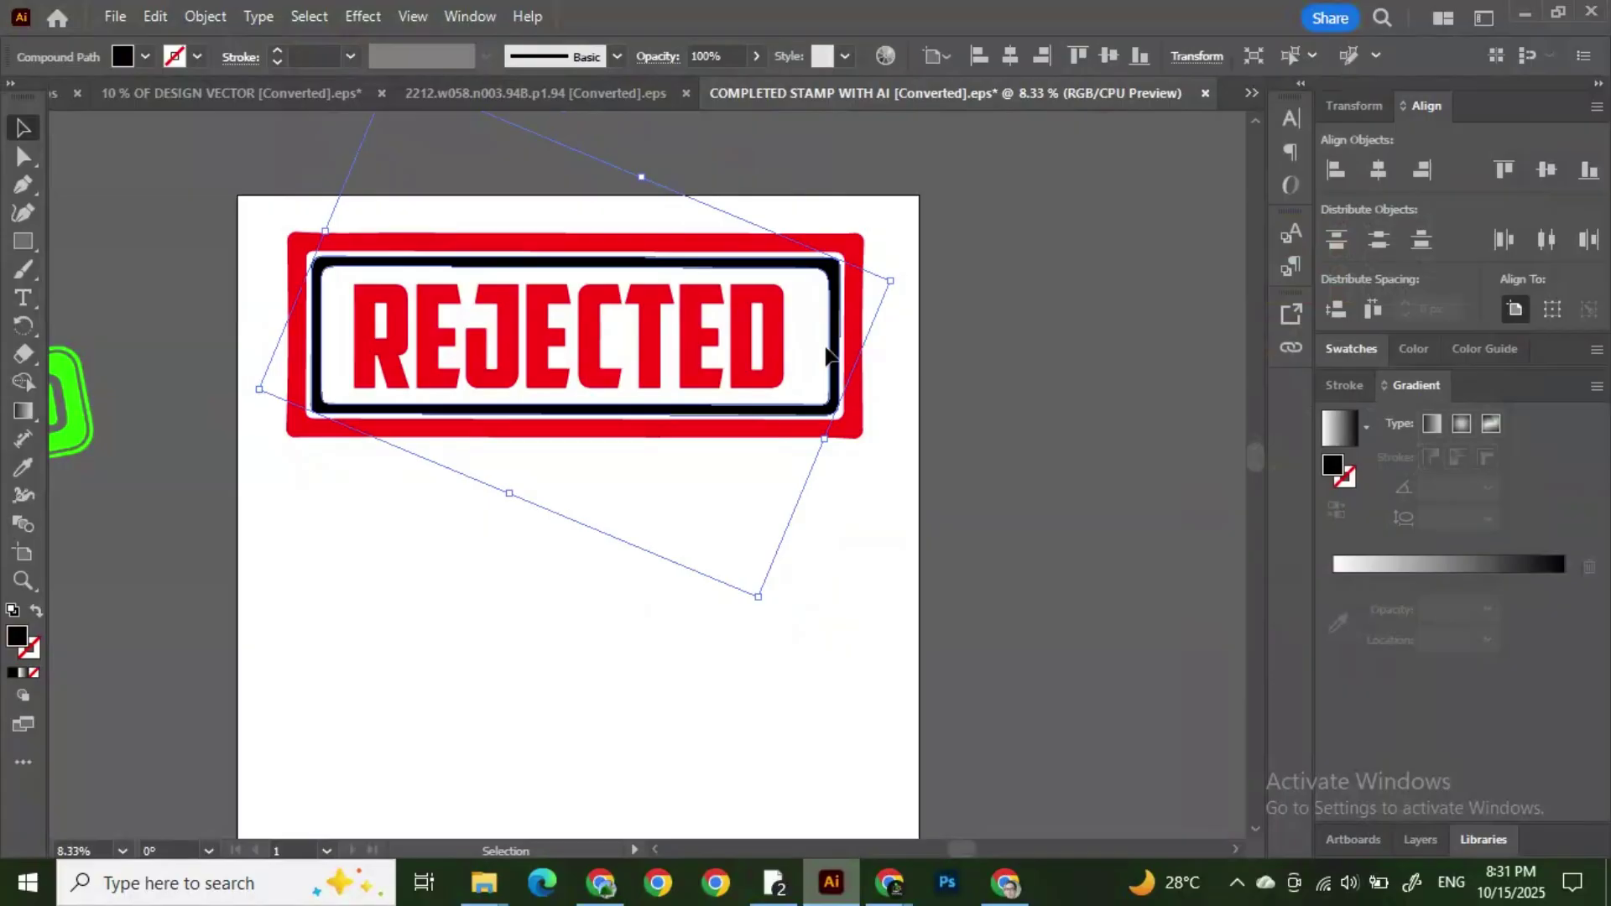
{"action": "double_click", "coordinate": [25, 644]}
{"action": "left_click_drag", "start_coordinate": [1155, 254], "coordinate": [1172, 215]}
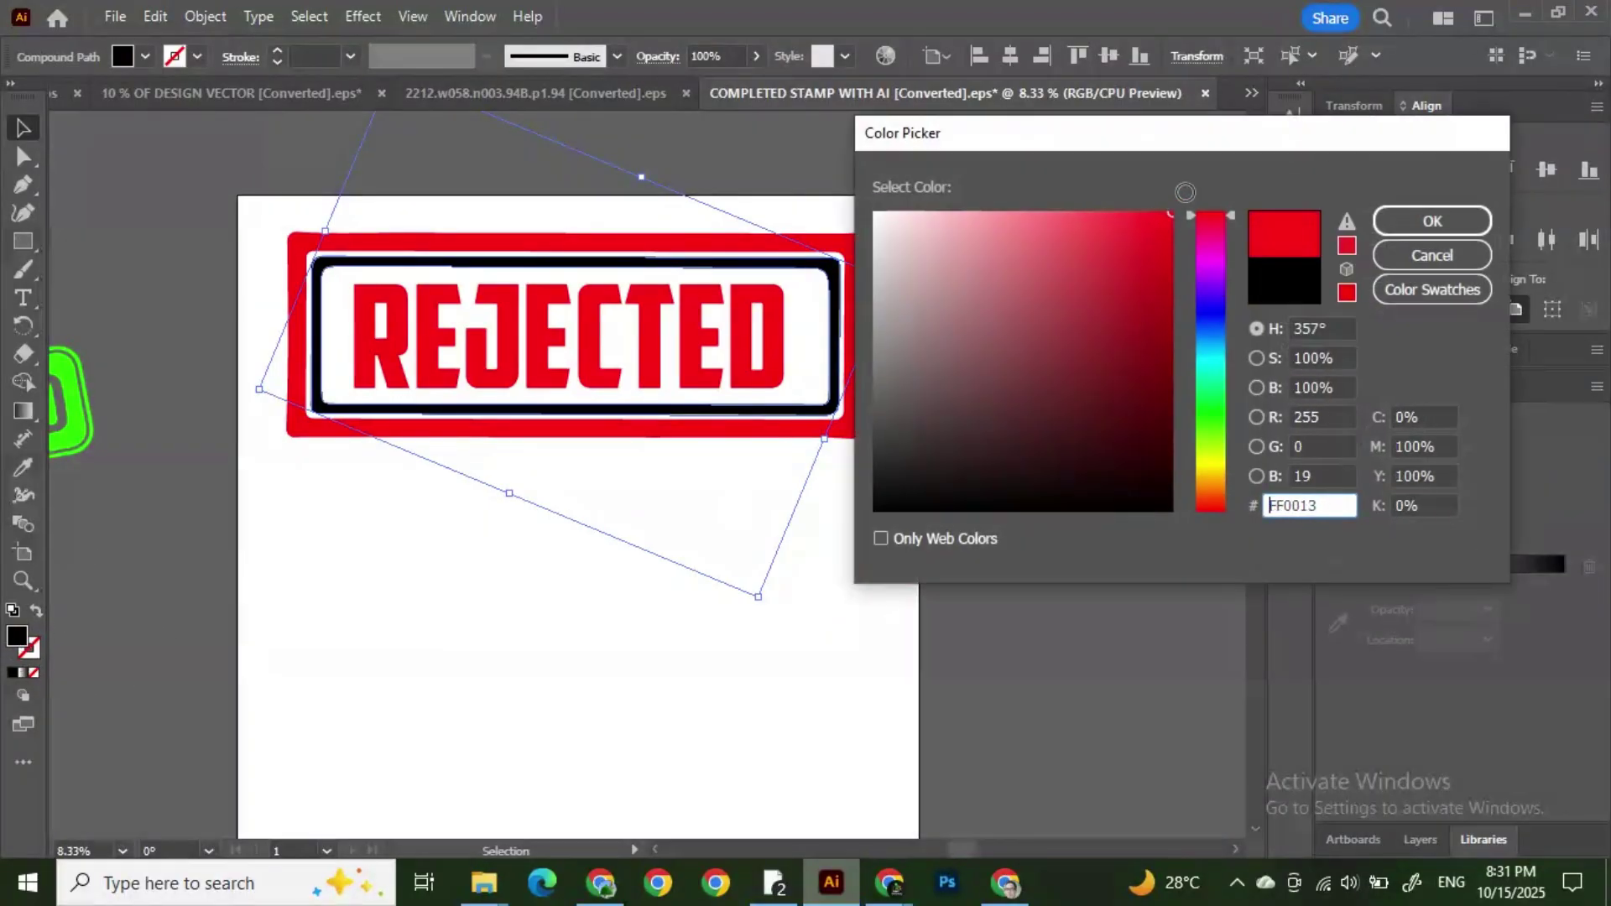
{"action": "left_click", "coordinate": [1419, 228]}
{"action": "left_click", "coordinate": [923, 395]}
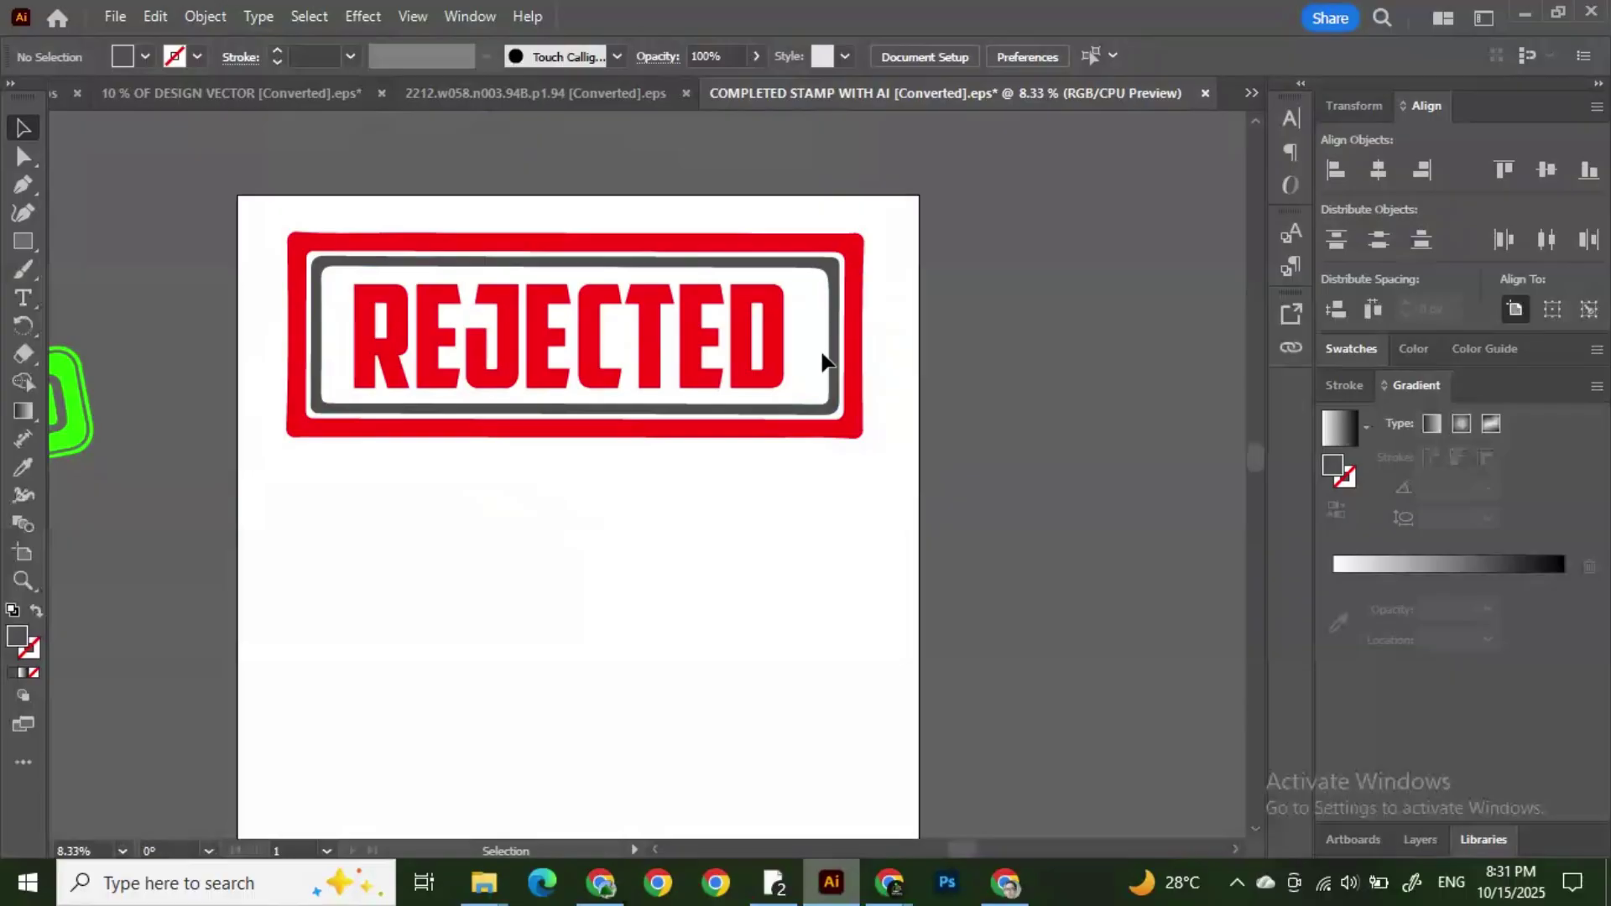
Step: Fill the inner frame line with the red swatch and brighten it to FF0013
{"action": "left_click", "coordinate": [835, 286]}
{"action": "left_click", "coordinate": [144, 56]}
{"action": "left_click", "coordinate": [81, 96]}
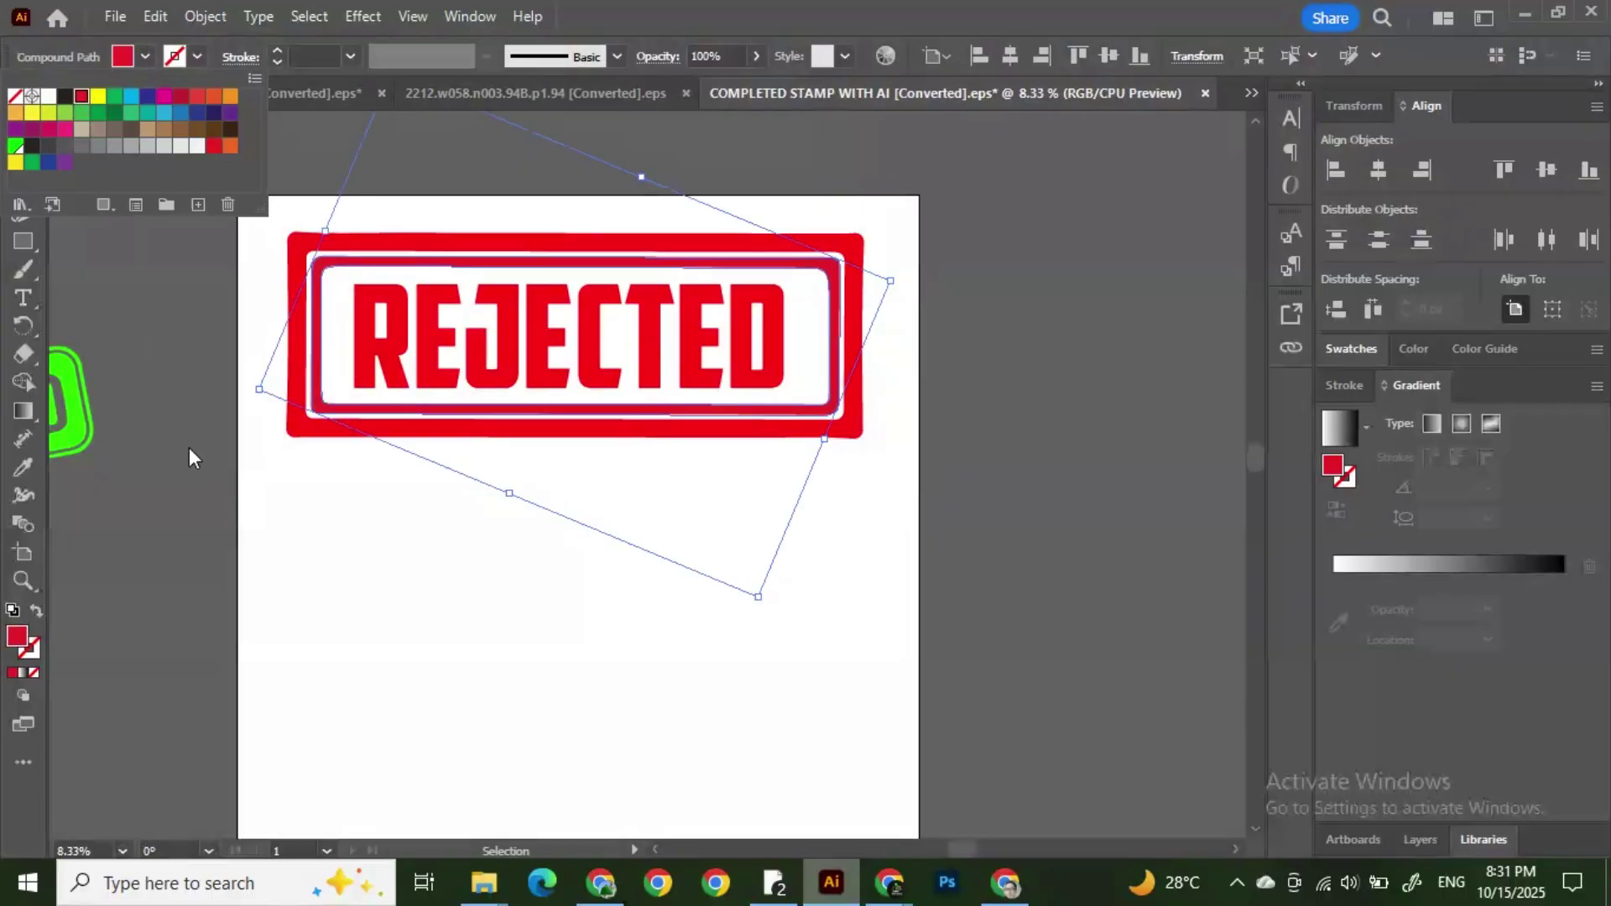
{"action": "left_click", "coordinate": [20, 653]}
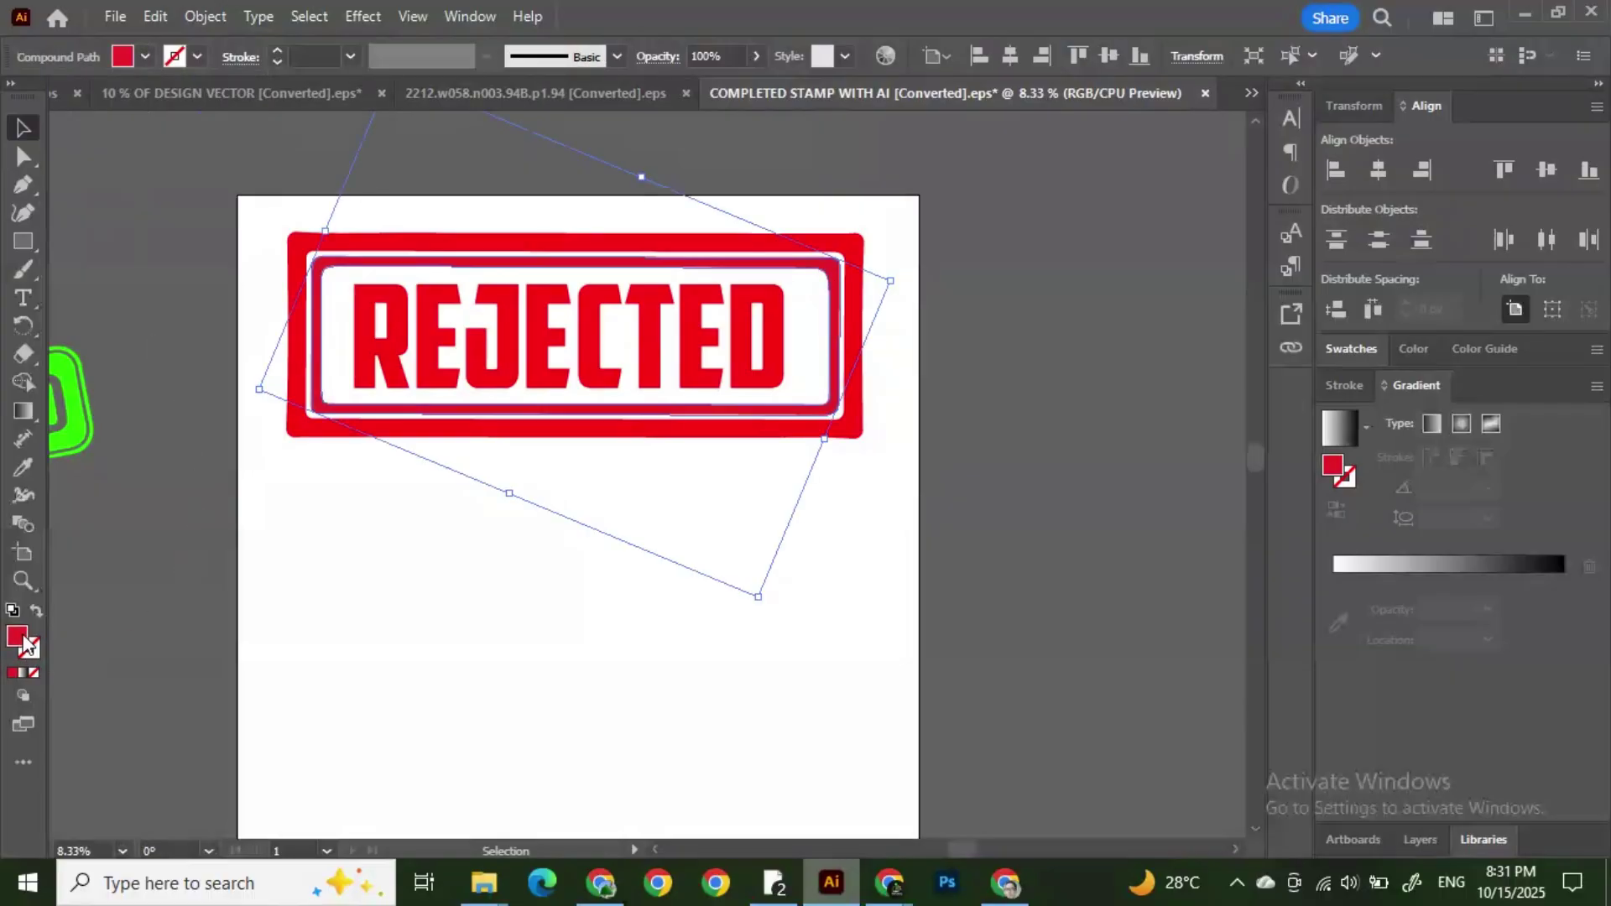
{"action": "double_click", "coordinate": [20, 637]}
{"action": "left_click_drag", "start_coordinate": [1170, 243], "coordinate": [1200, 206]}
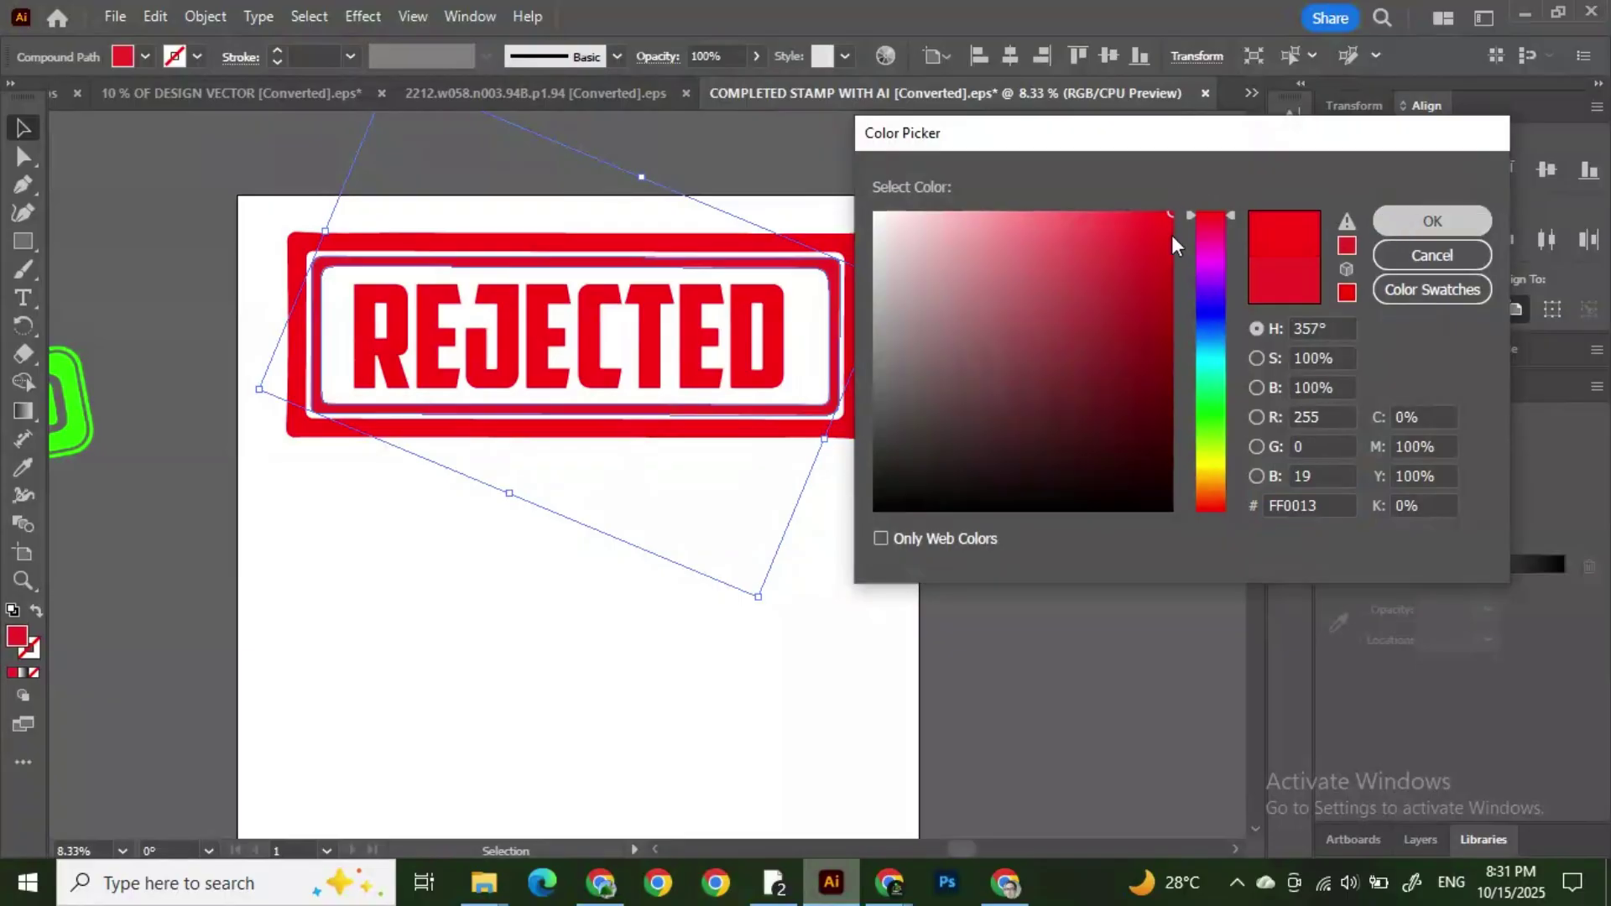
{"action": "key", "text": "Return"}
{"action": "left_click", "coordinate": [992, 345]}
Step: Convert the REJECTED text to outlines
{"action": "scroll", "coordinate": [665, 454], "scroll_direction": "down", "scroll_amount": 2}
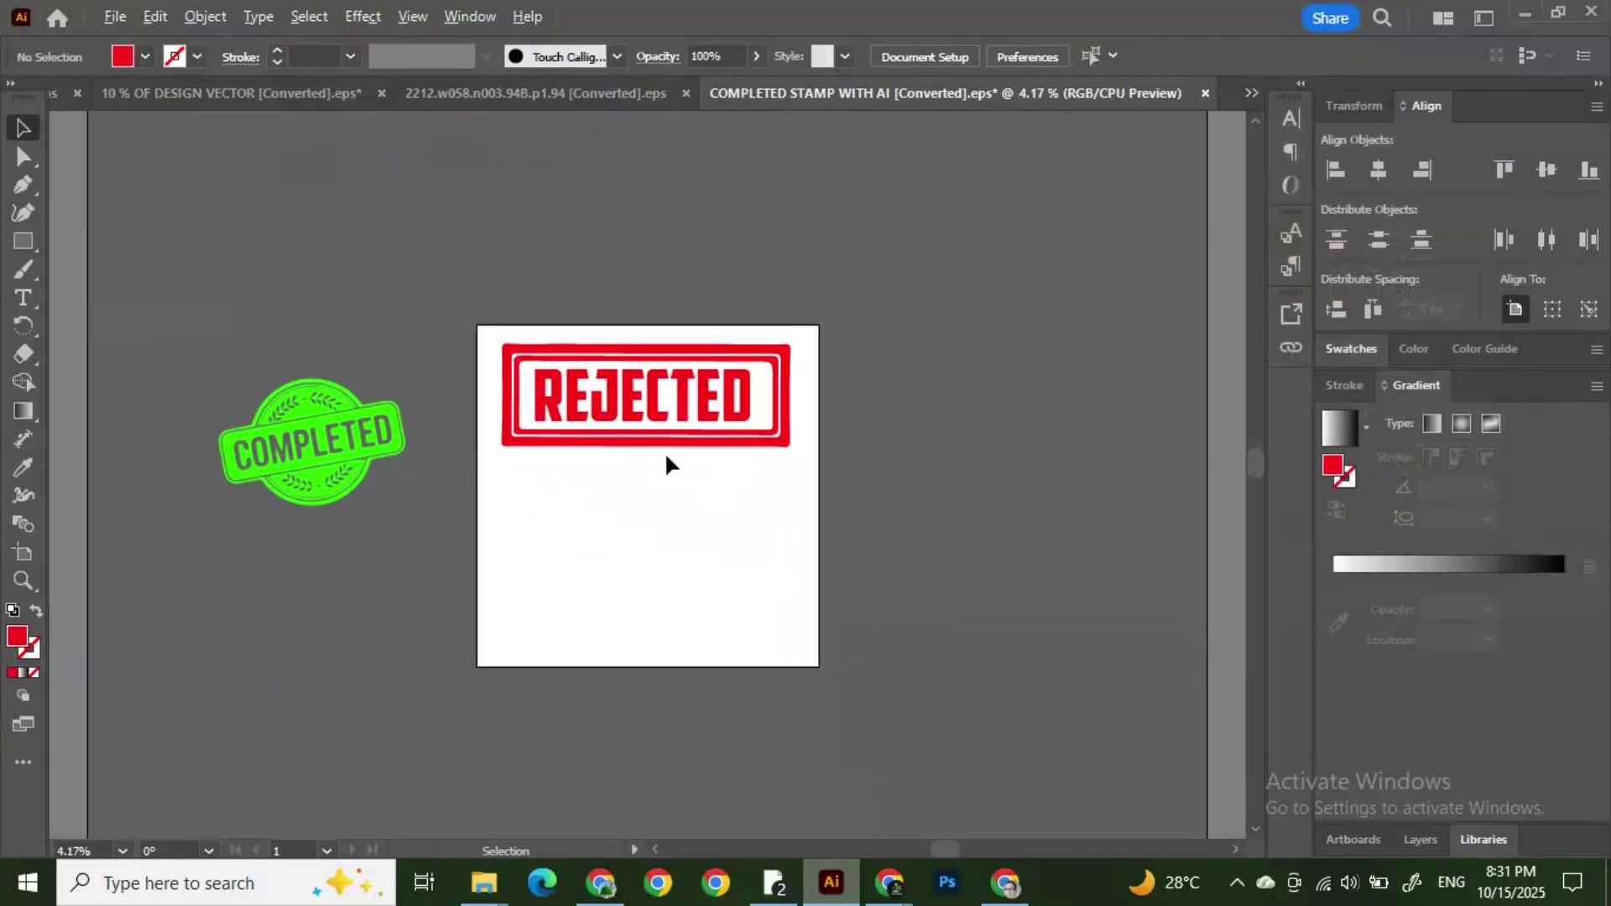
{"action": "scroll", "coordinate": [663, 450], "scroll_direction": "up", "scroll_amount": 1}
{"action": "left_click", "coordinate": [594, 395]}
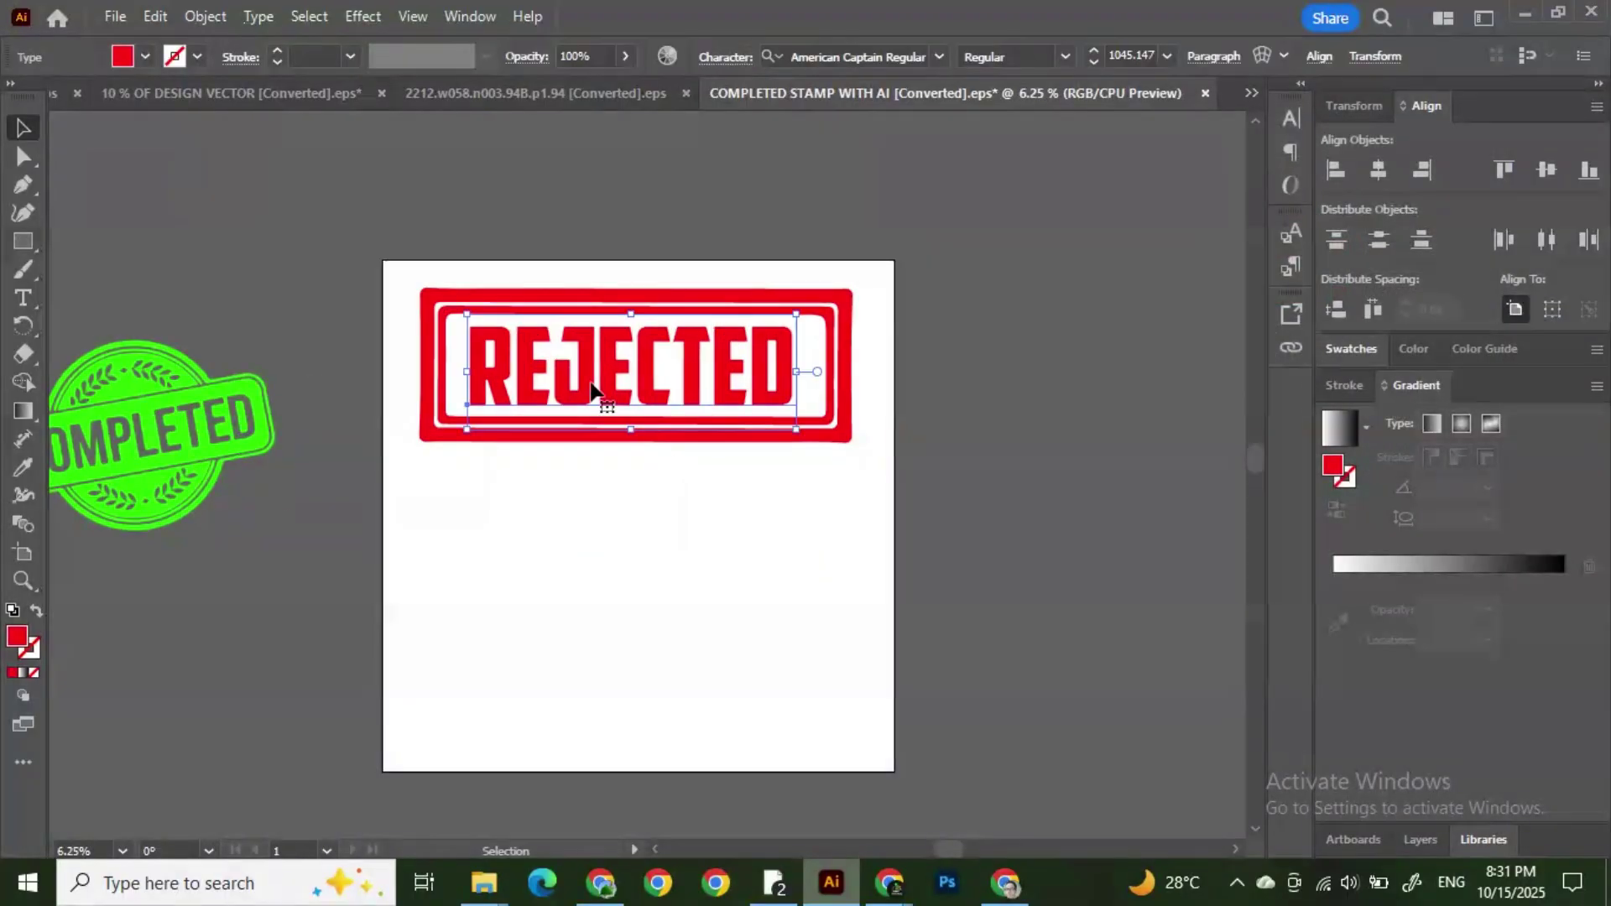
{"action": "right_click", "coordinate": [592, 388]}
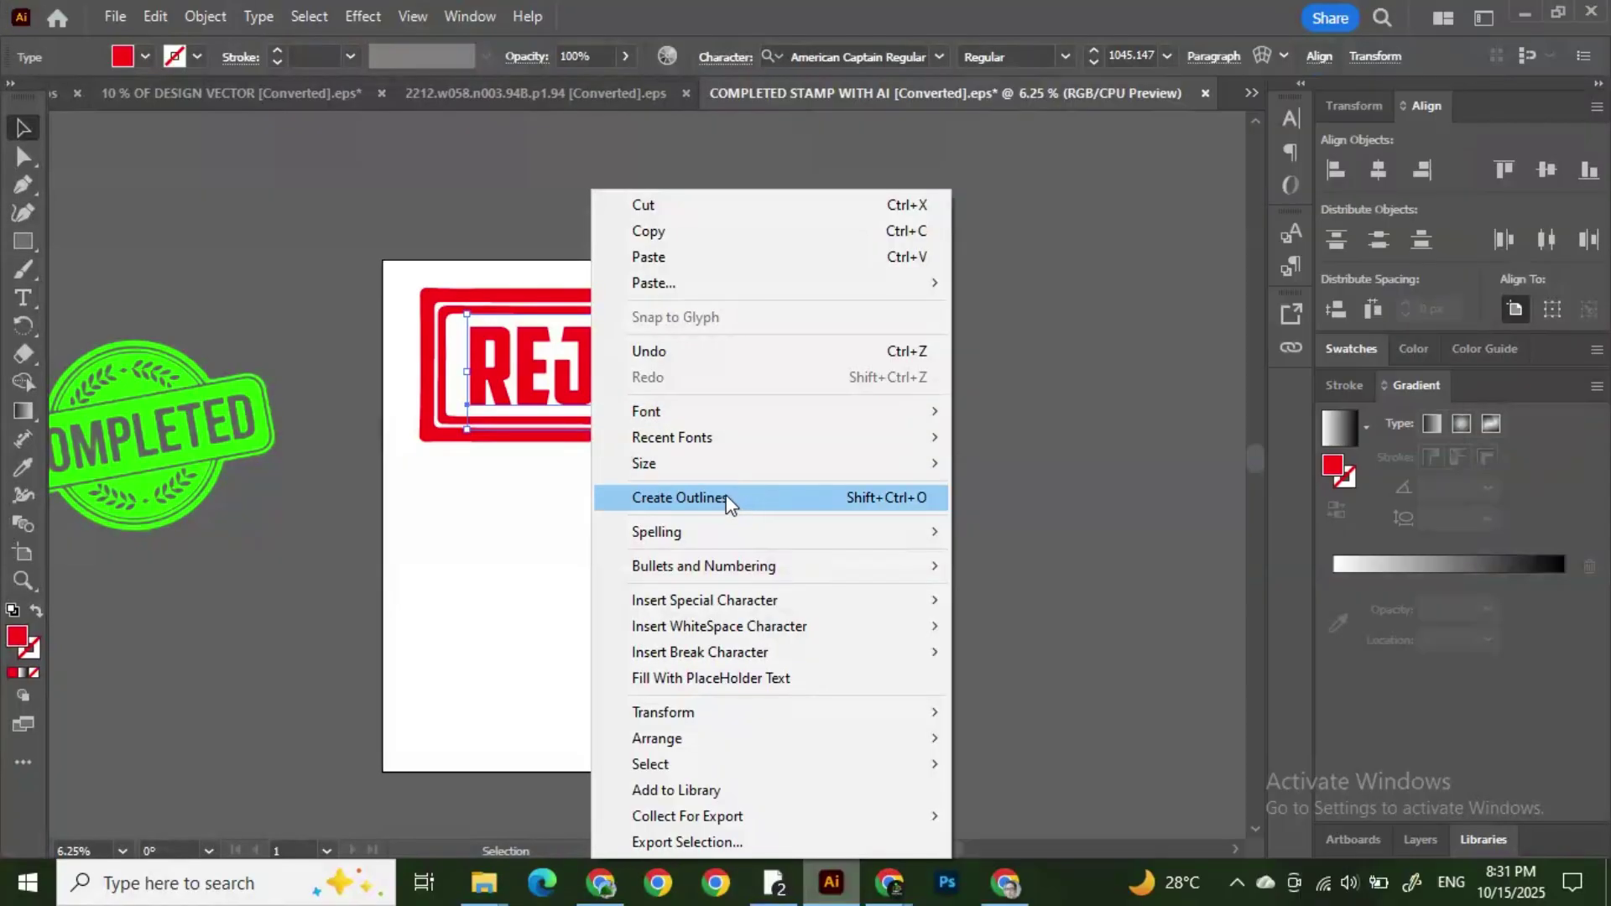
{"action": "left_click", "coordinate": [727, 499]}
{"action": "left_click", "coordinate": [931, 418]}
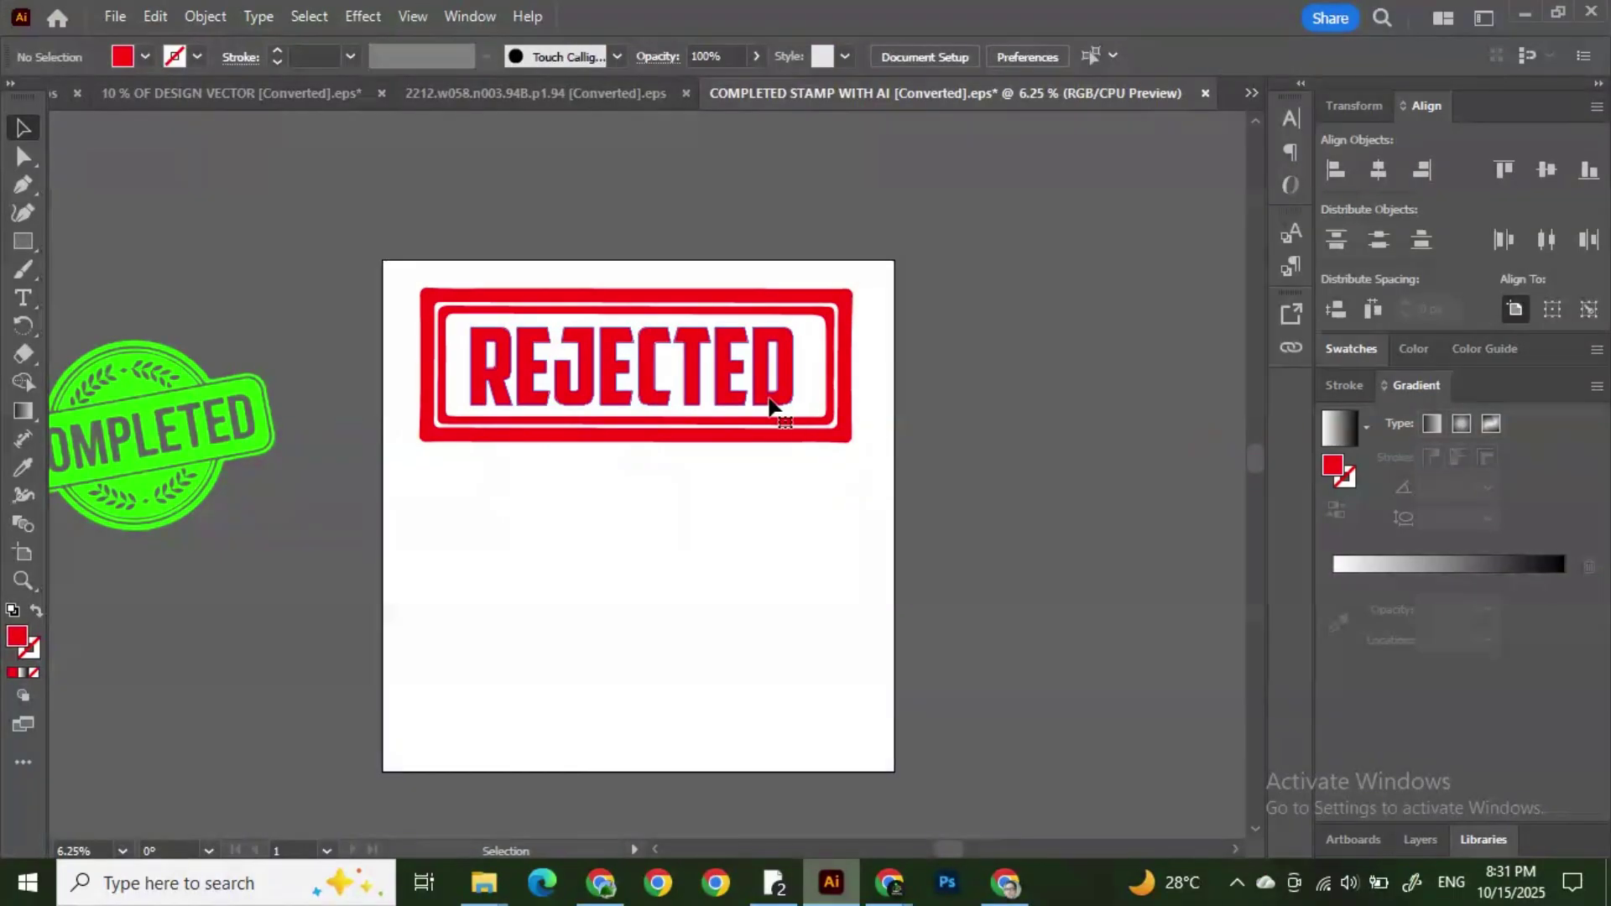
{"action": "left_click", "coordinate": [773, 404]}
{"action": "left_click", "coordinate": [982, 395]}
{"action": "left_click", "coordinate": [785, 403]}
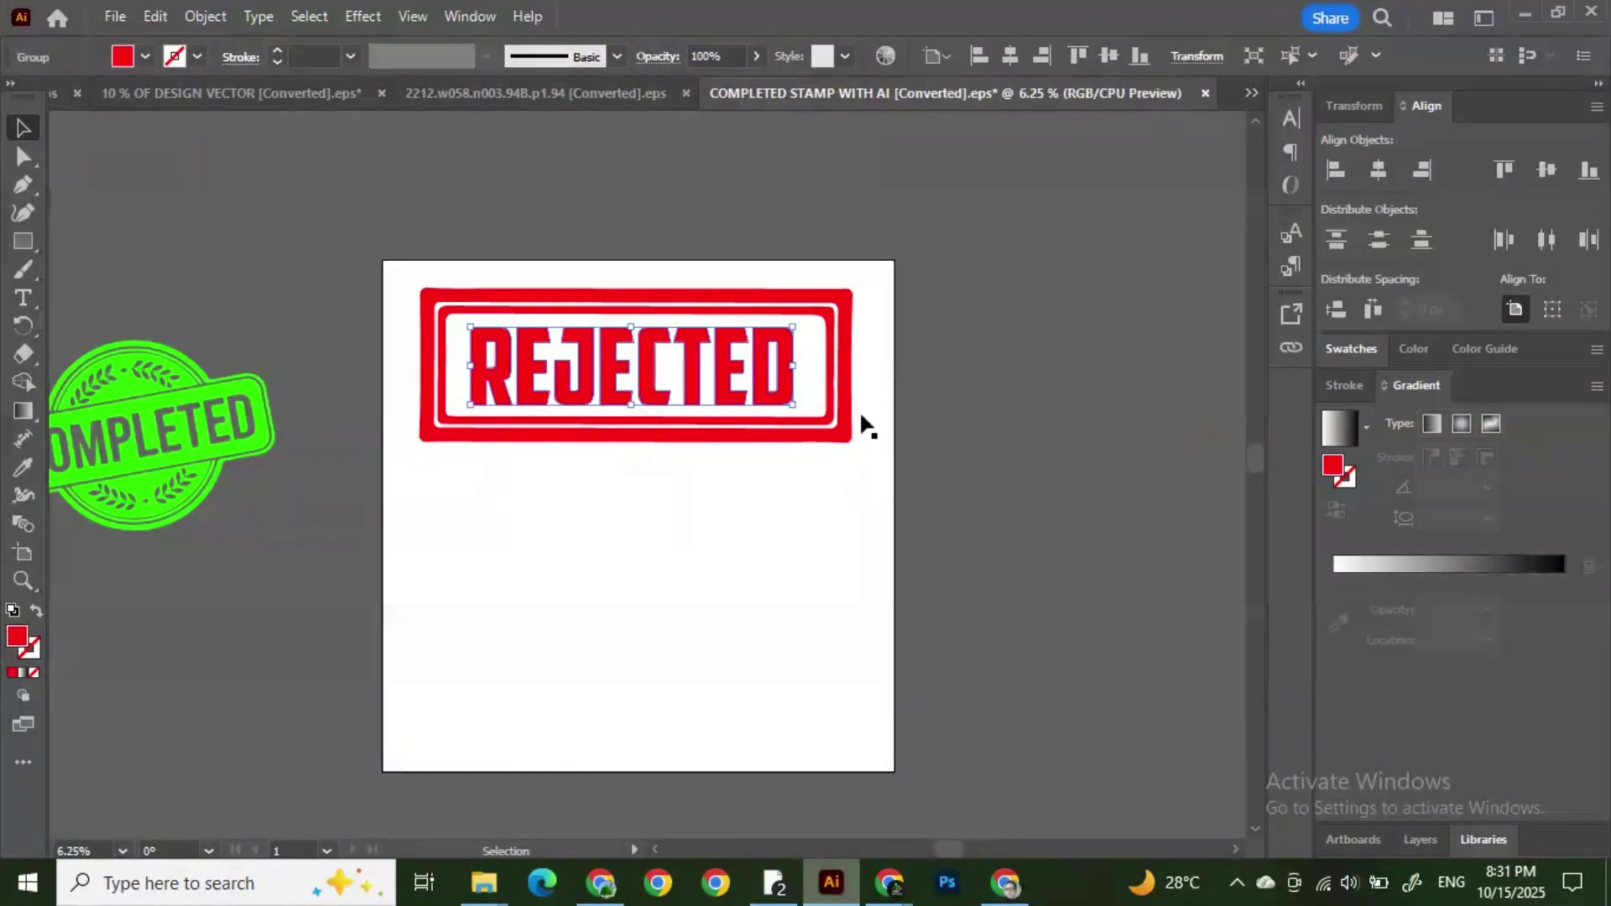
{"action": "left_click", "coordinate": [913, 420]}
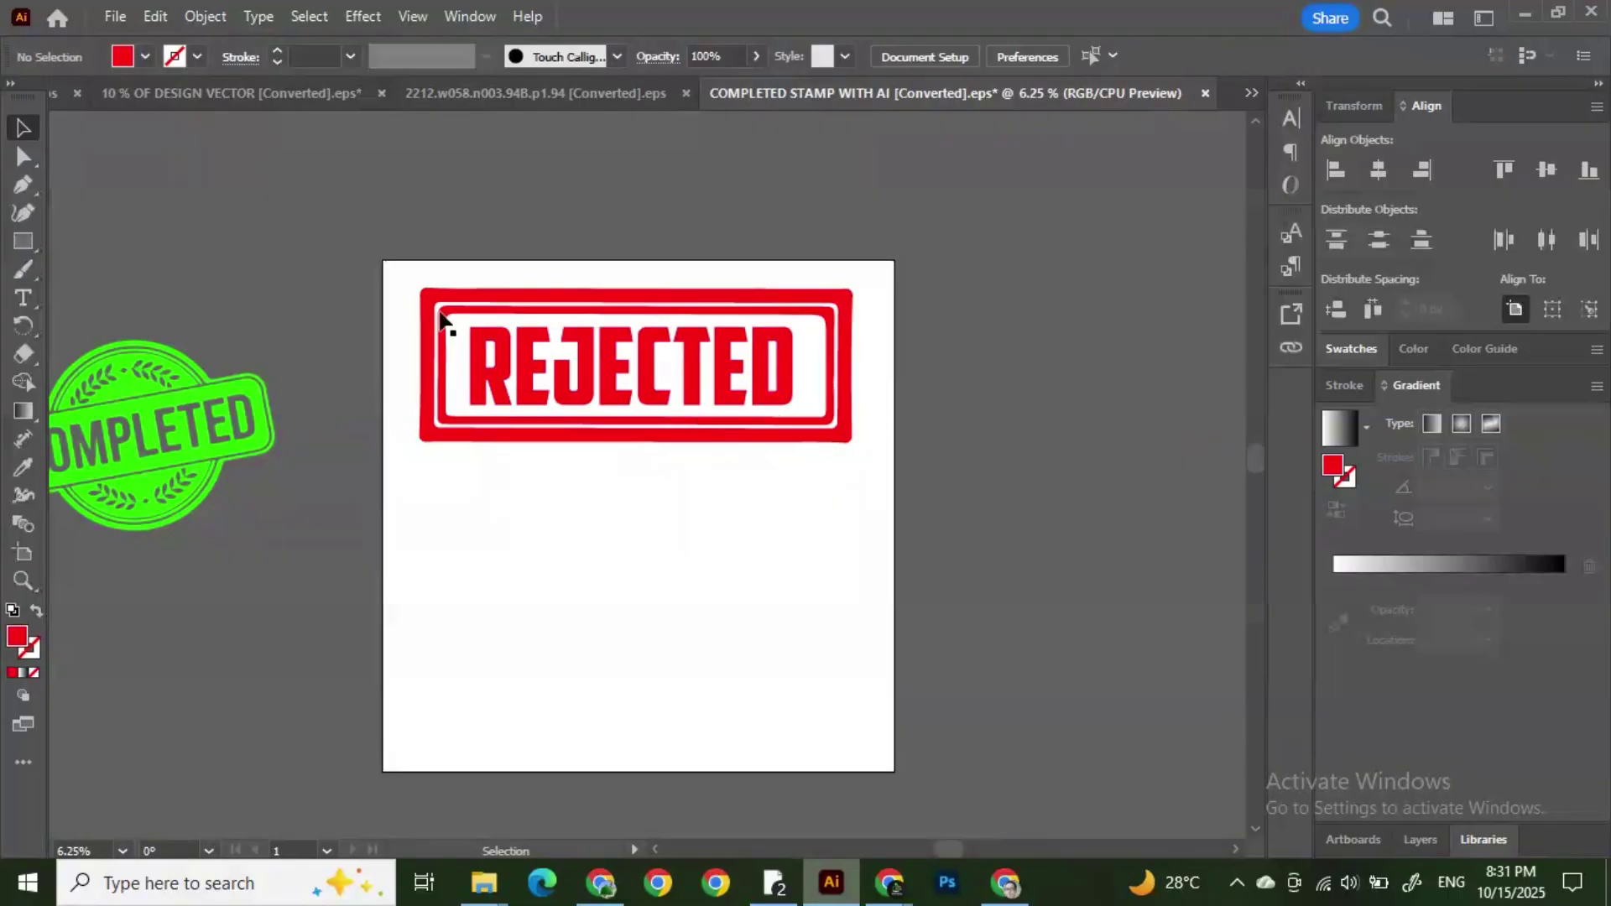
{"action": "left_click_drag", "start_coordinate": [410, 273], "coordinate": [797, 449]}
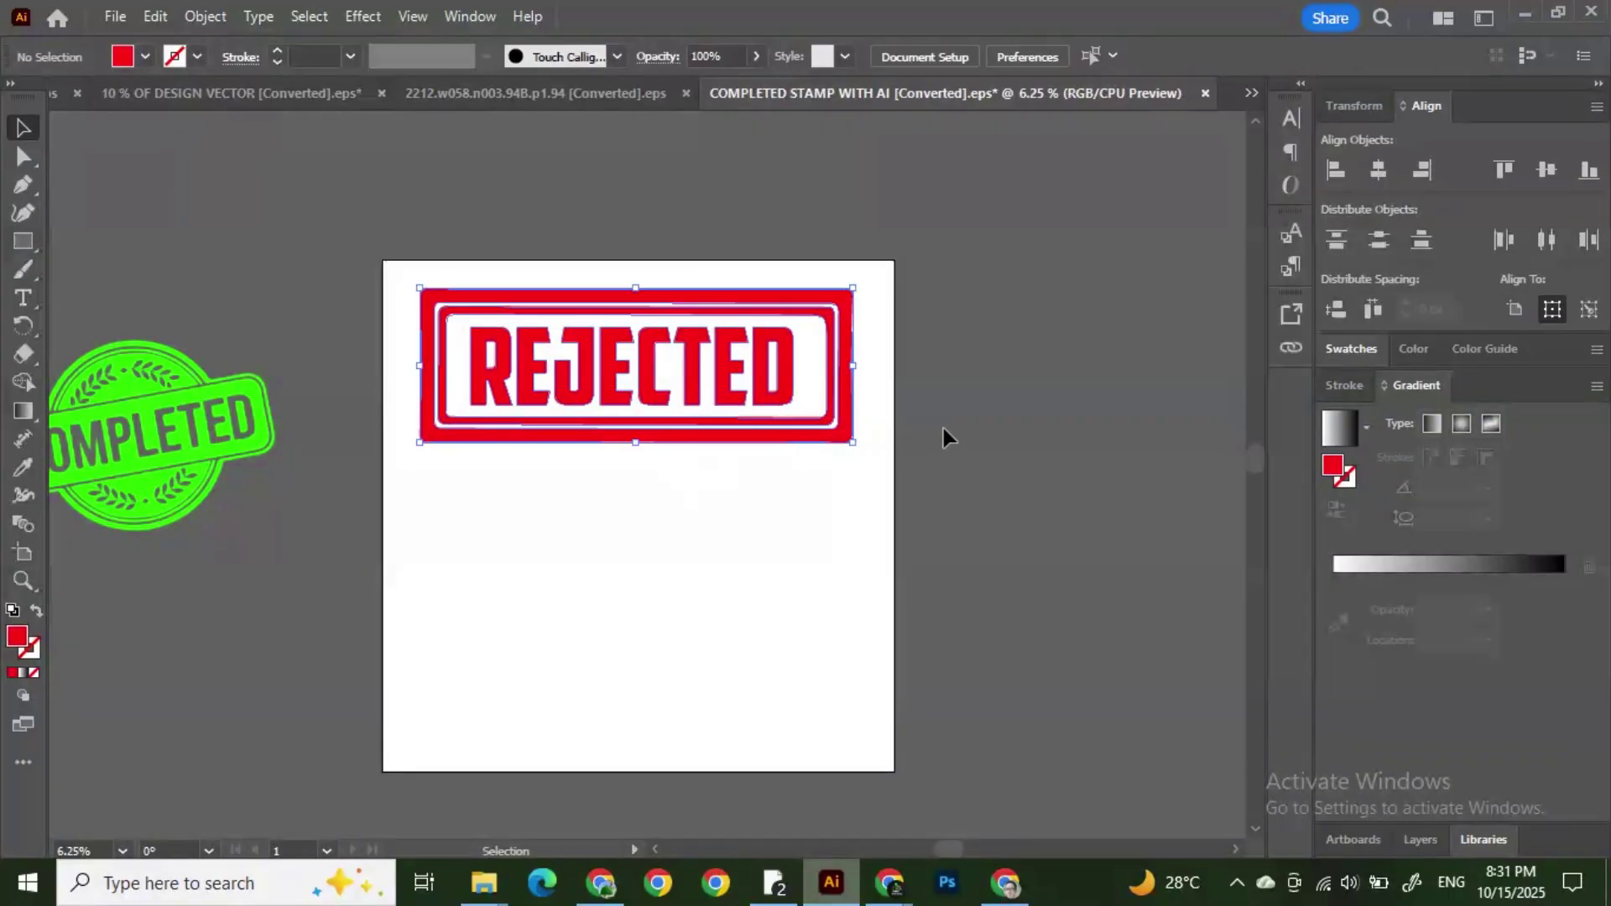
{"action": "left_click_drag", "start_coordinate": [407, 283], "coordinate": [828, 453]}
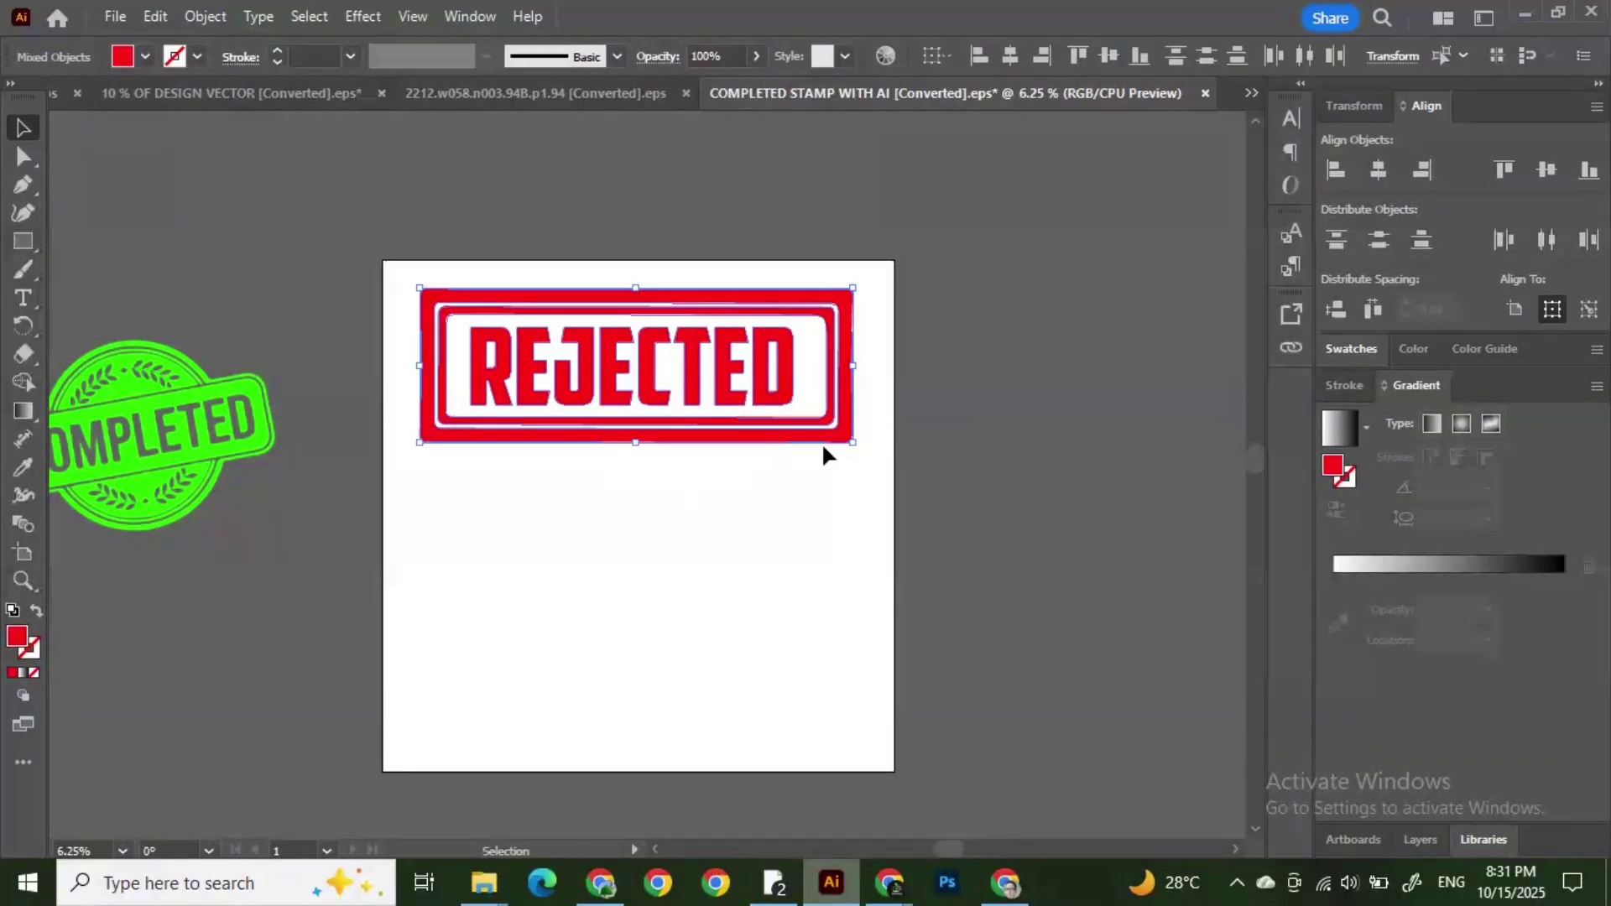
{"action": "left_click", "coordinate": [915, 430]}
{"action": "left_click_drag", "start_coordinate": [416, 284], "coordinate": [546, 444]}
{"action": "left_click", "coordinate": [857, 334]}
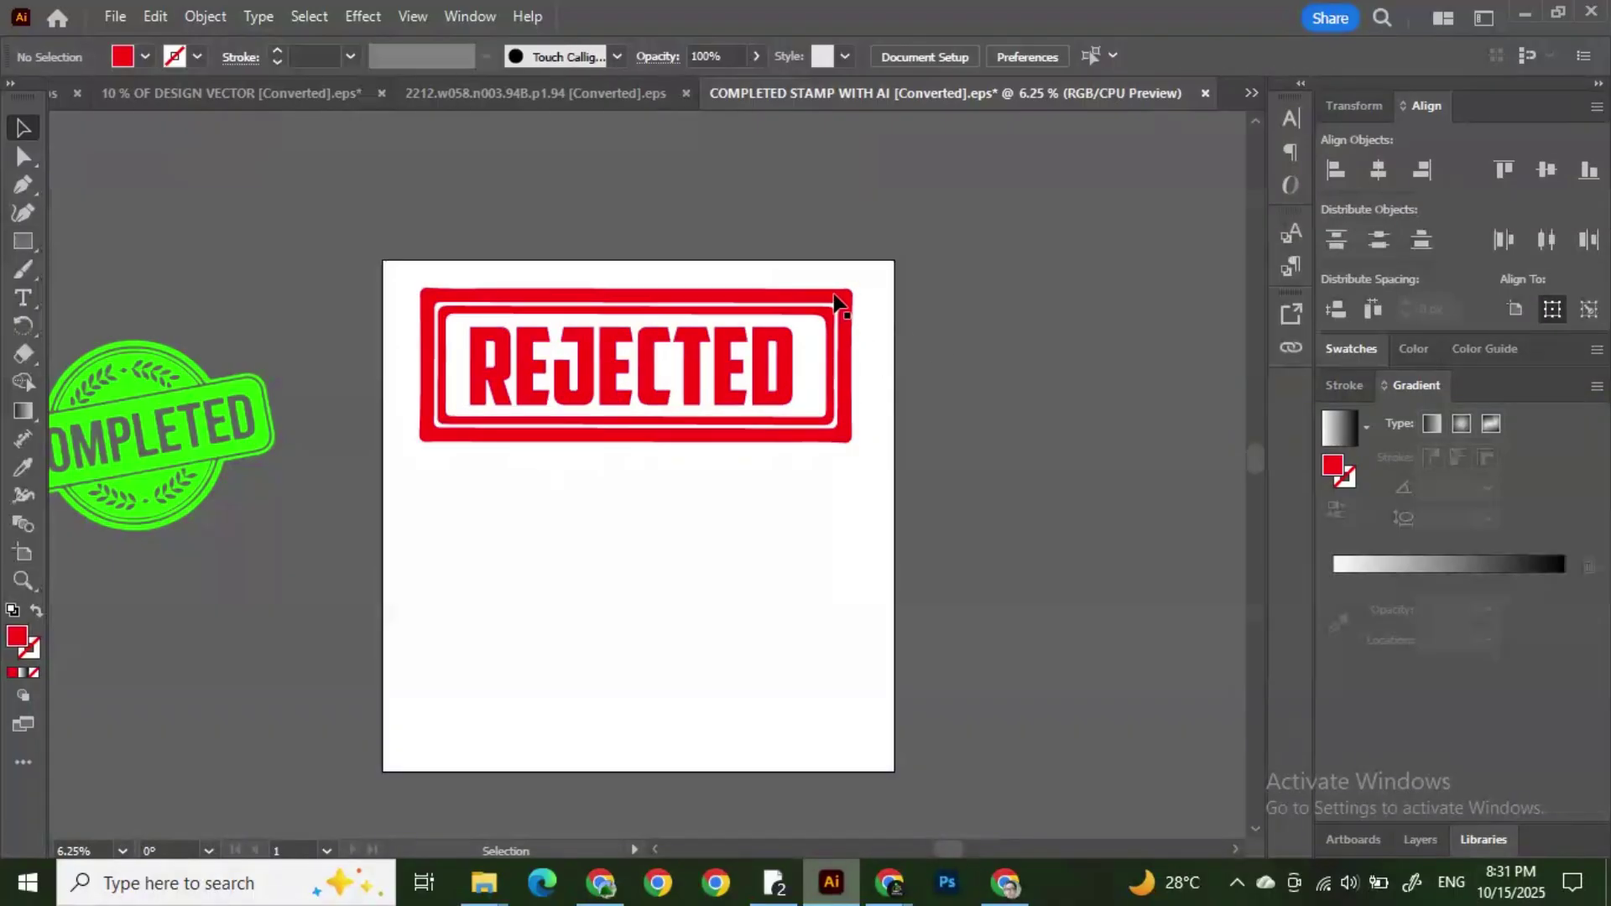
{"action": "left_click", "coordinate": [843, 302]}
{"action": "left_click", "coordinate": [984, 319]}
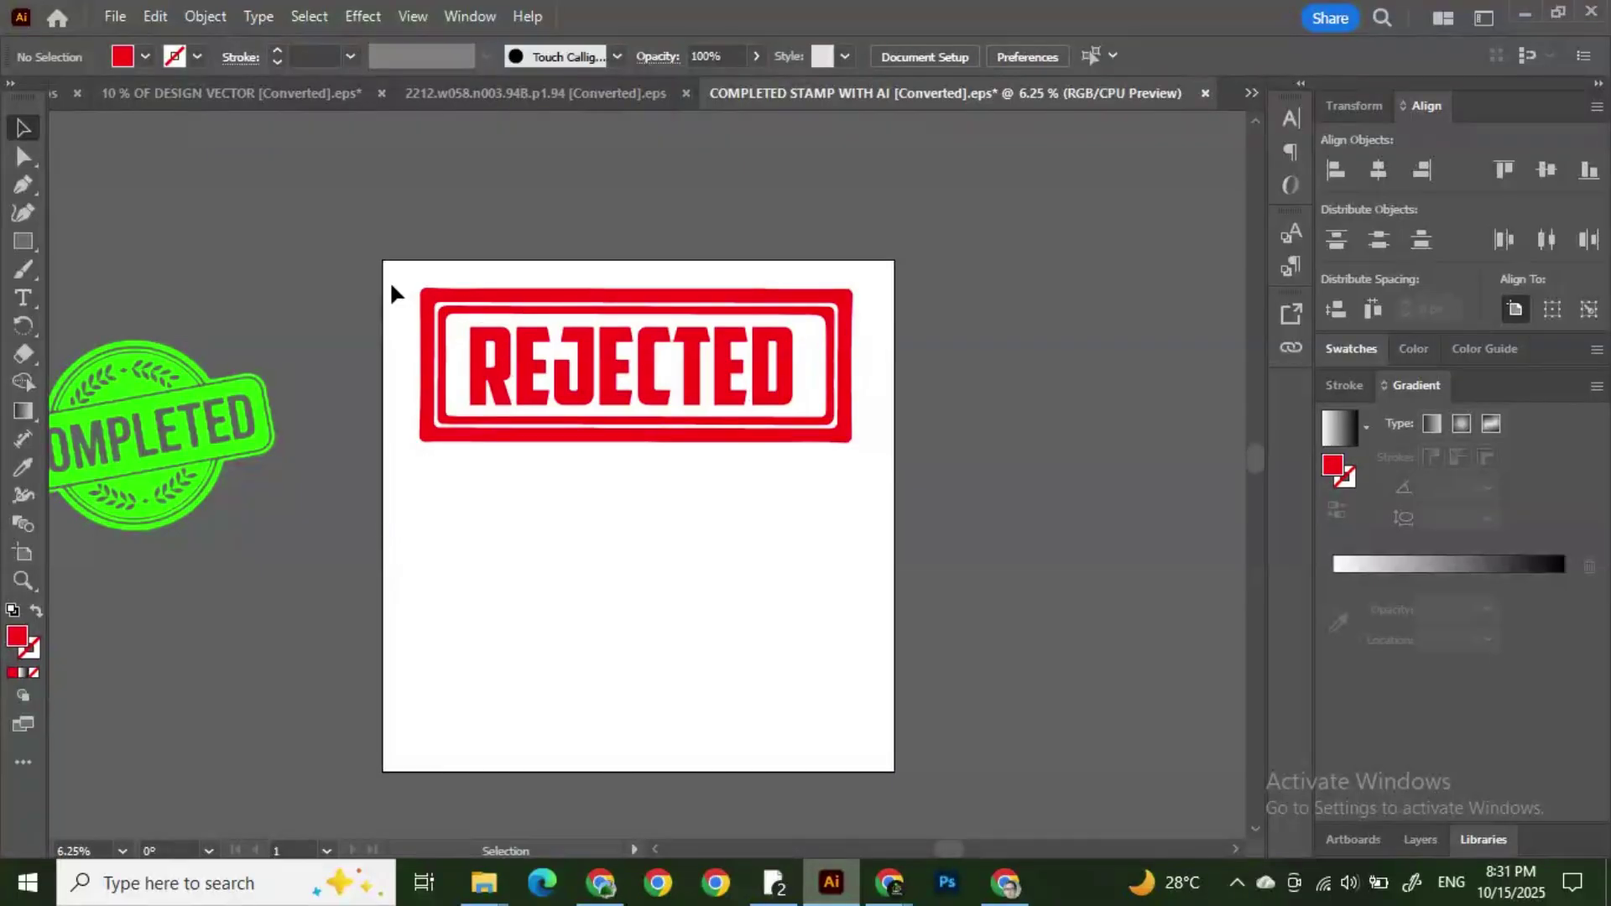
{"action": "left_click_drag", "start_coordinate": [390, 282], "coordinate": [833, 436]}
{"action": "left_click", "coordinate": [808, 508]}
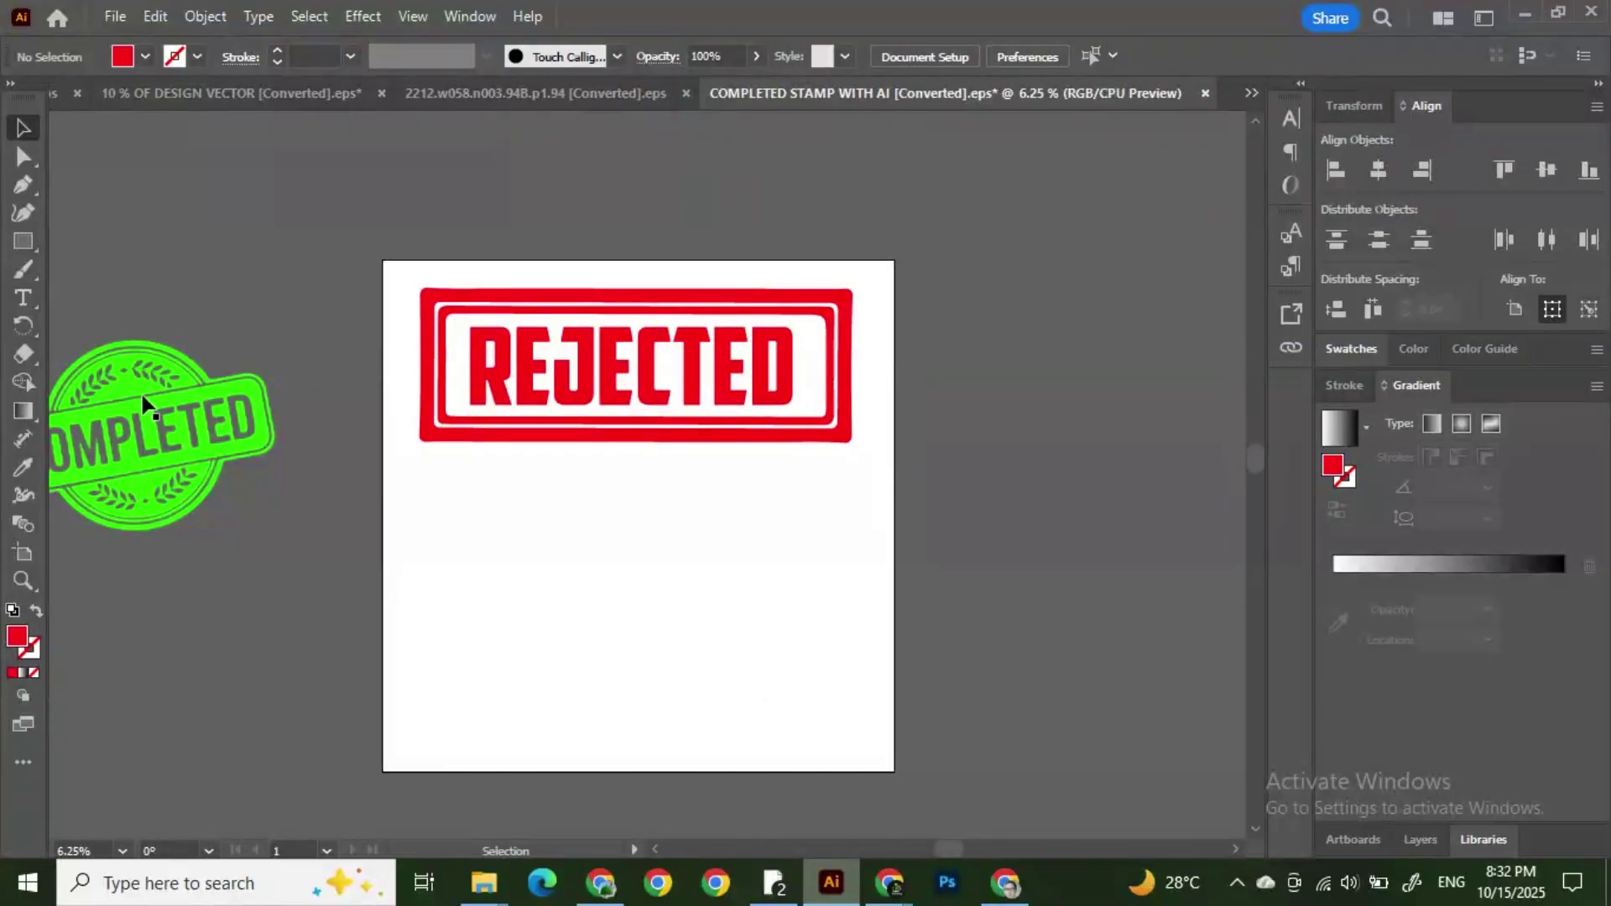
Step: Move the green COMPLETED stamp onto the artboard below the REJECTED stamp, and enlarge it to fill the space
{"action": "left_click_drag", "start_coordinate": [155, 402], "coordinate": [646, 554]}
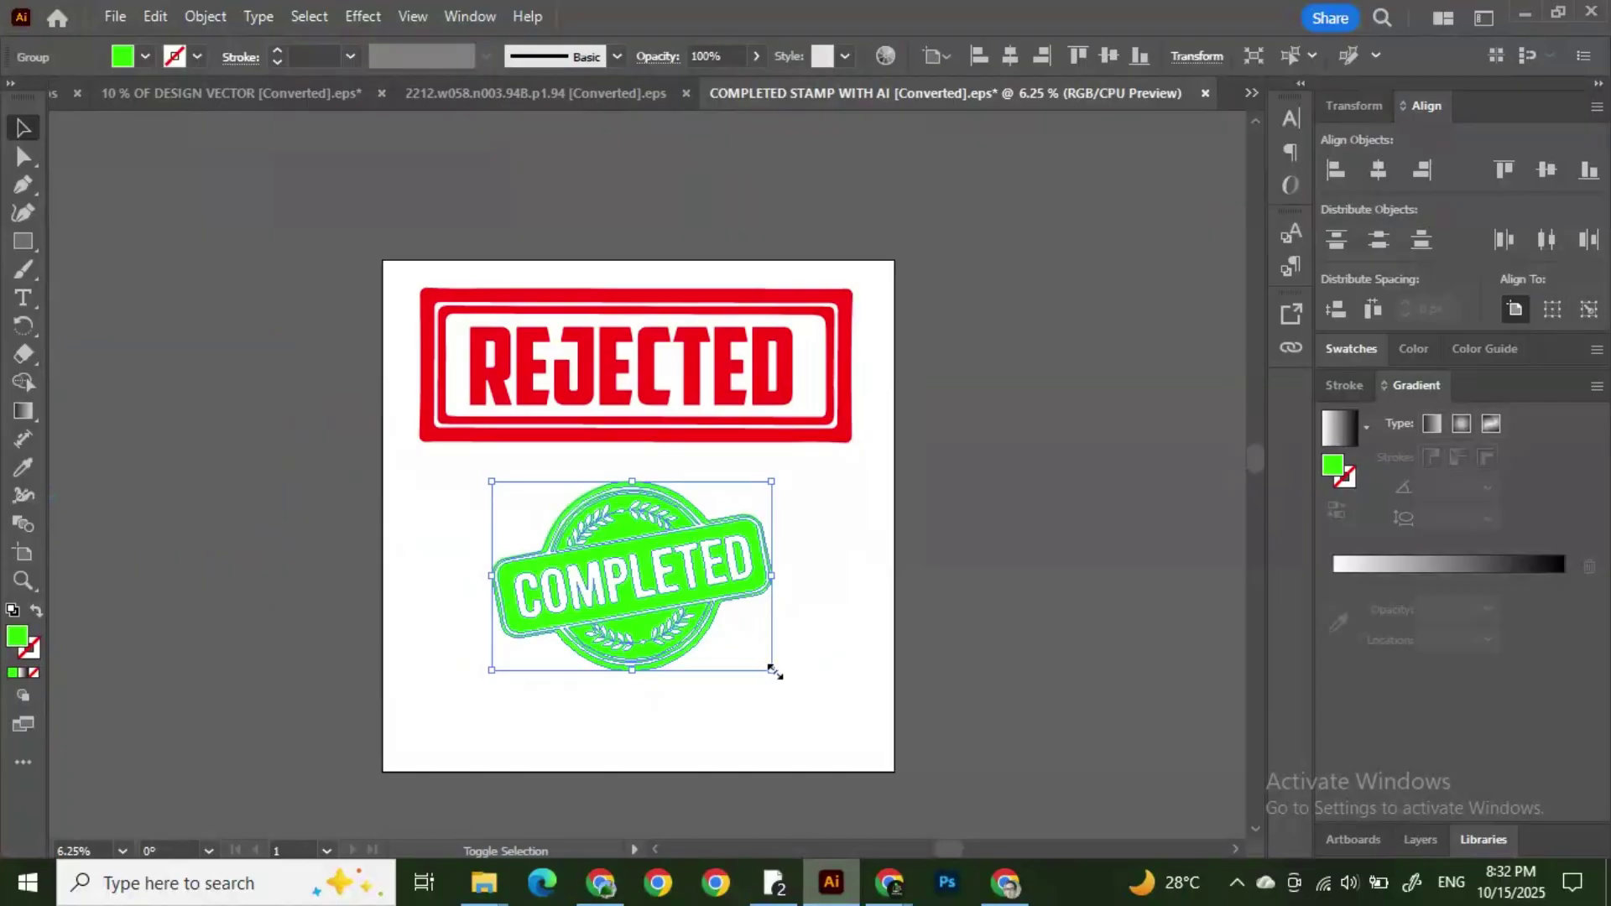
{"action": "left_click_drag", "start_coordinate": [766, 667], "coordinate": [855, 728]}
{"action": "left_click_drag", "start_coordinate": [755, 626], "coordinate": [722, 625]}
{"action": "left_click", "coordinate": [939, 558]}
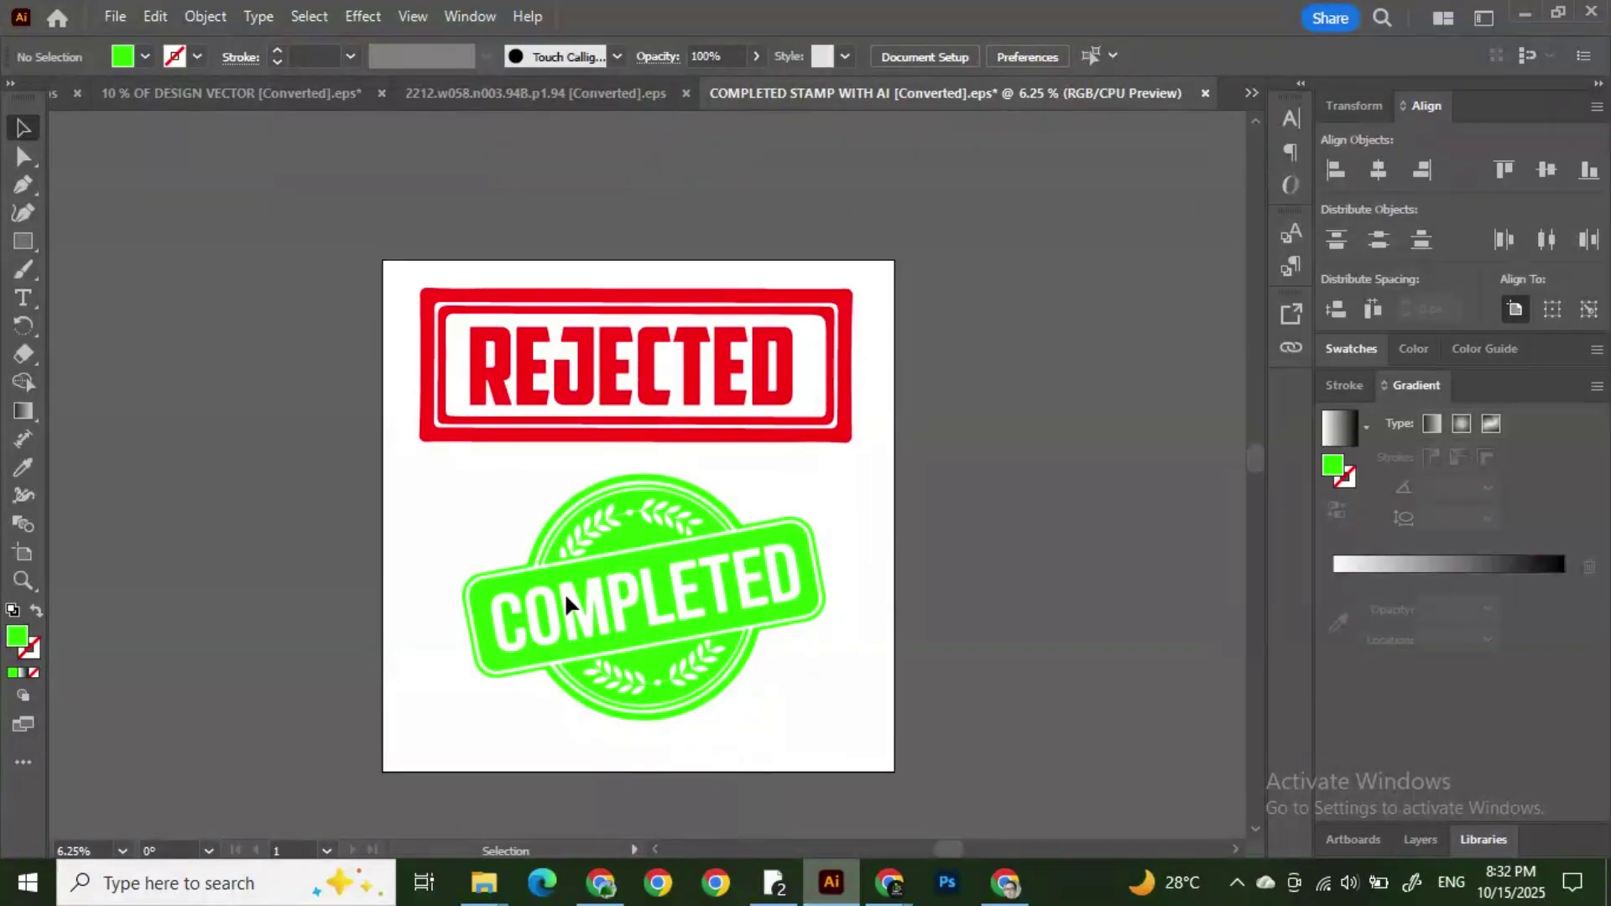
Step: Ungroup the COMPLETED stamp and try moving its lettered banner away from the round seal, beyond the artboard
{"action": "right_click", "coordinate": [521, 610]}
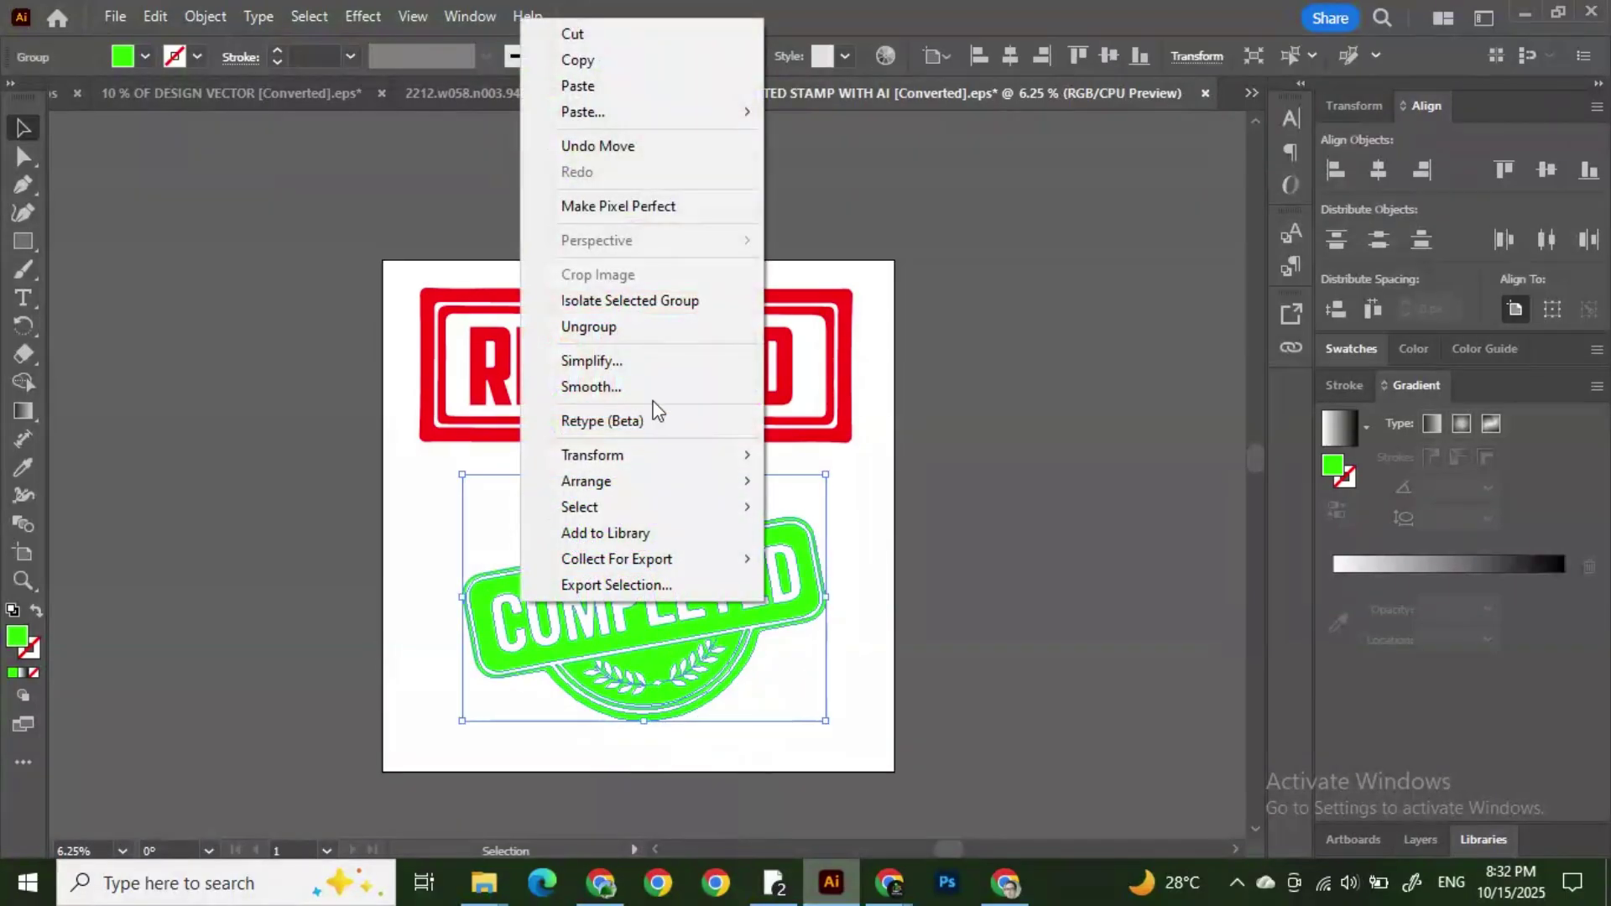
{"action": "left_click", "coordinate": [587, 324]}
{"action": "left_click", "coordinate": [881, 558]}
{"action": "left_click_drag", "start_coordinate": [762, 588], "coordinate": [1105, 483]}
{"action": "left_click", "coordinate": [1040, 530]}
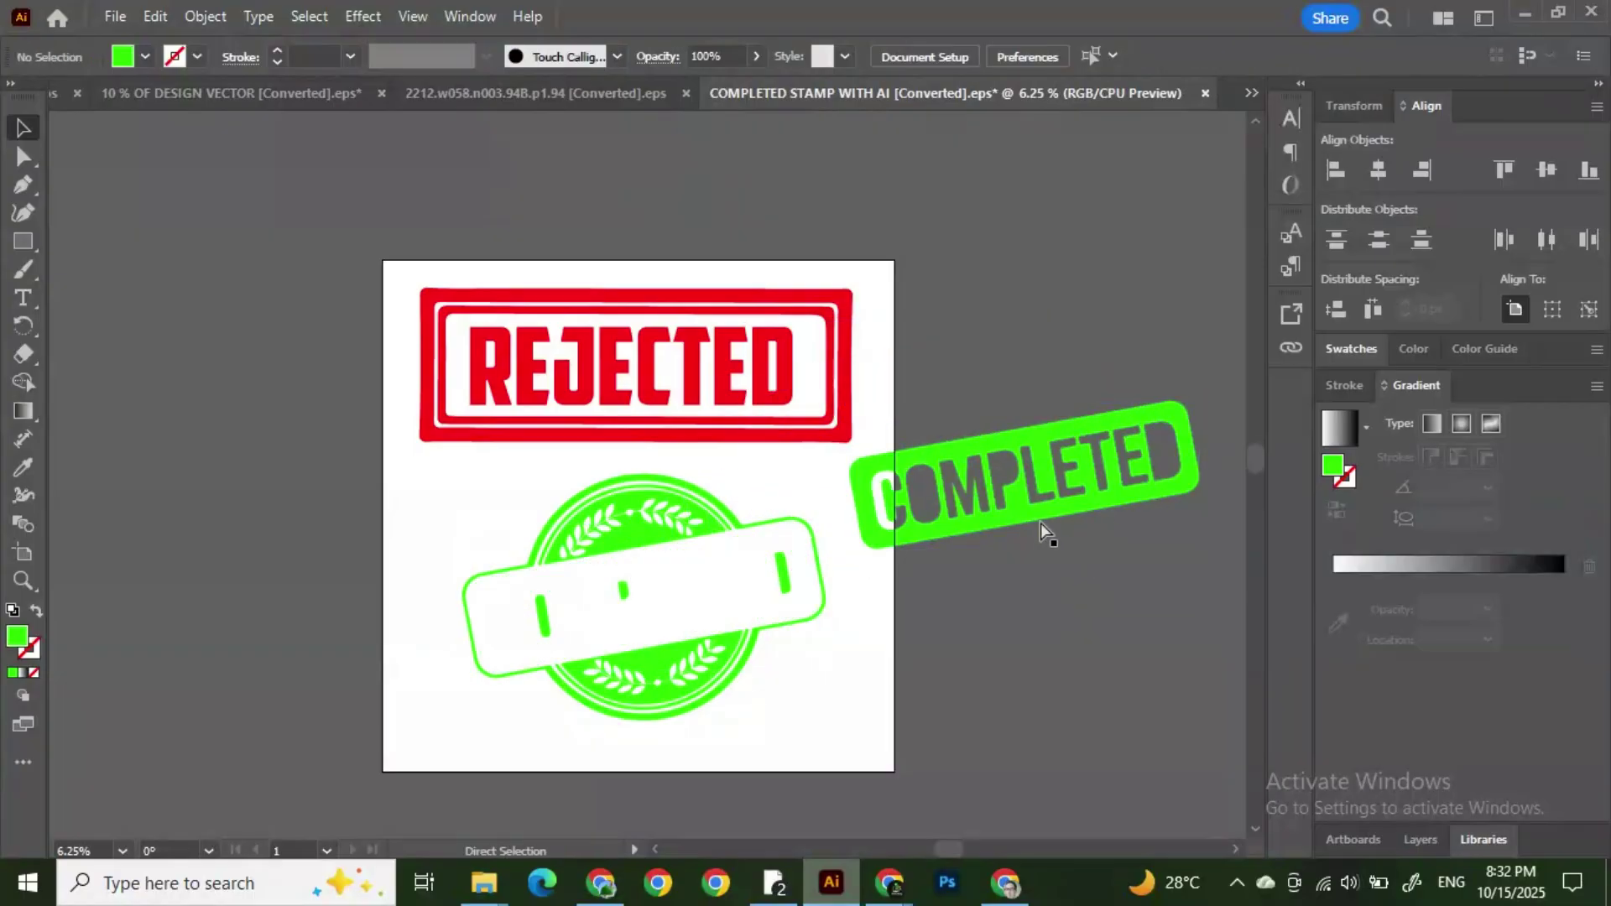
Step: Undo the separation of the lettered banner from the COMPLETED stamp
{"action": "key", "text": "ctrl+z"}
{"action": "key", "text": "ctrl+z"}
{"action": "key", "text": "ctrl+z"}
{"action": "left_click", "coordinate": [971, 592]}
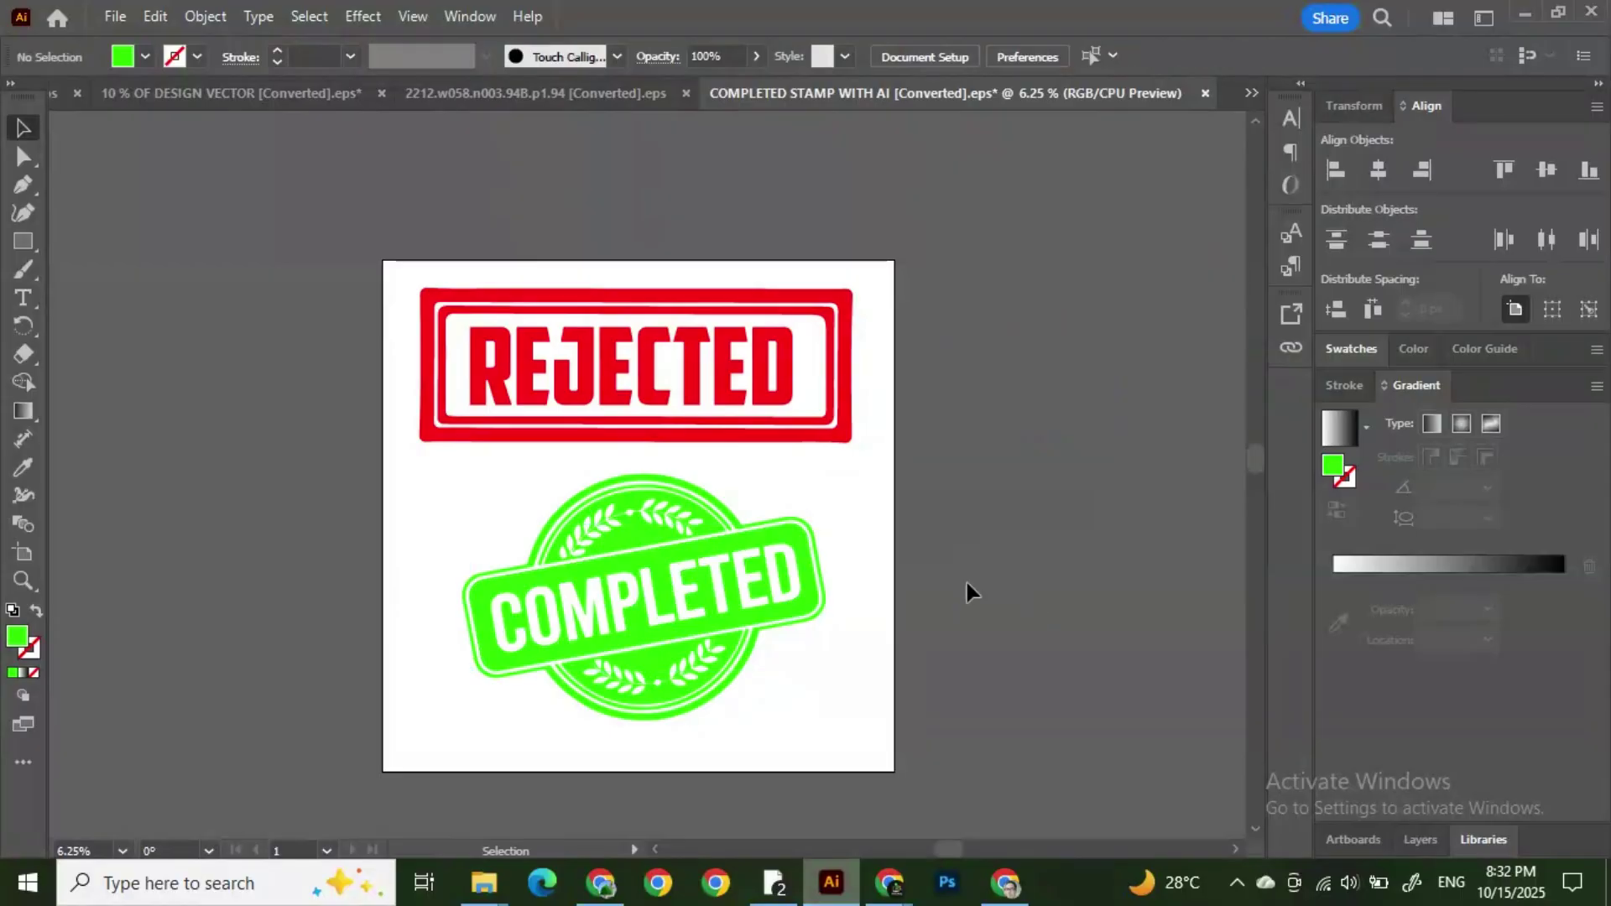
{"action": "left_click", "coordinate": [694, 702]}
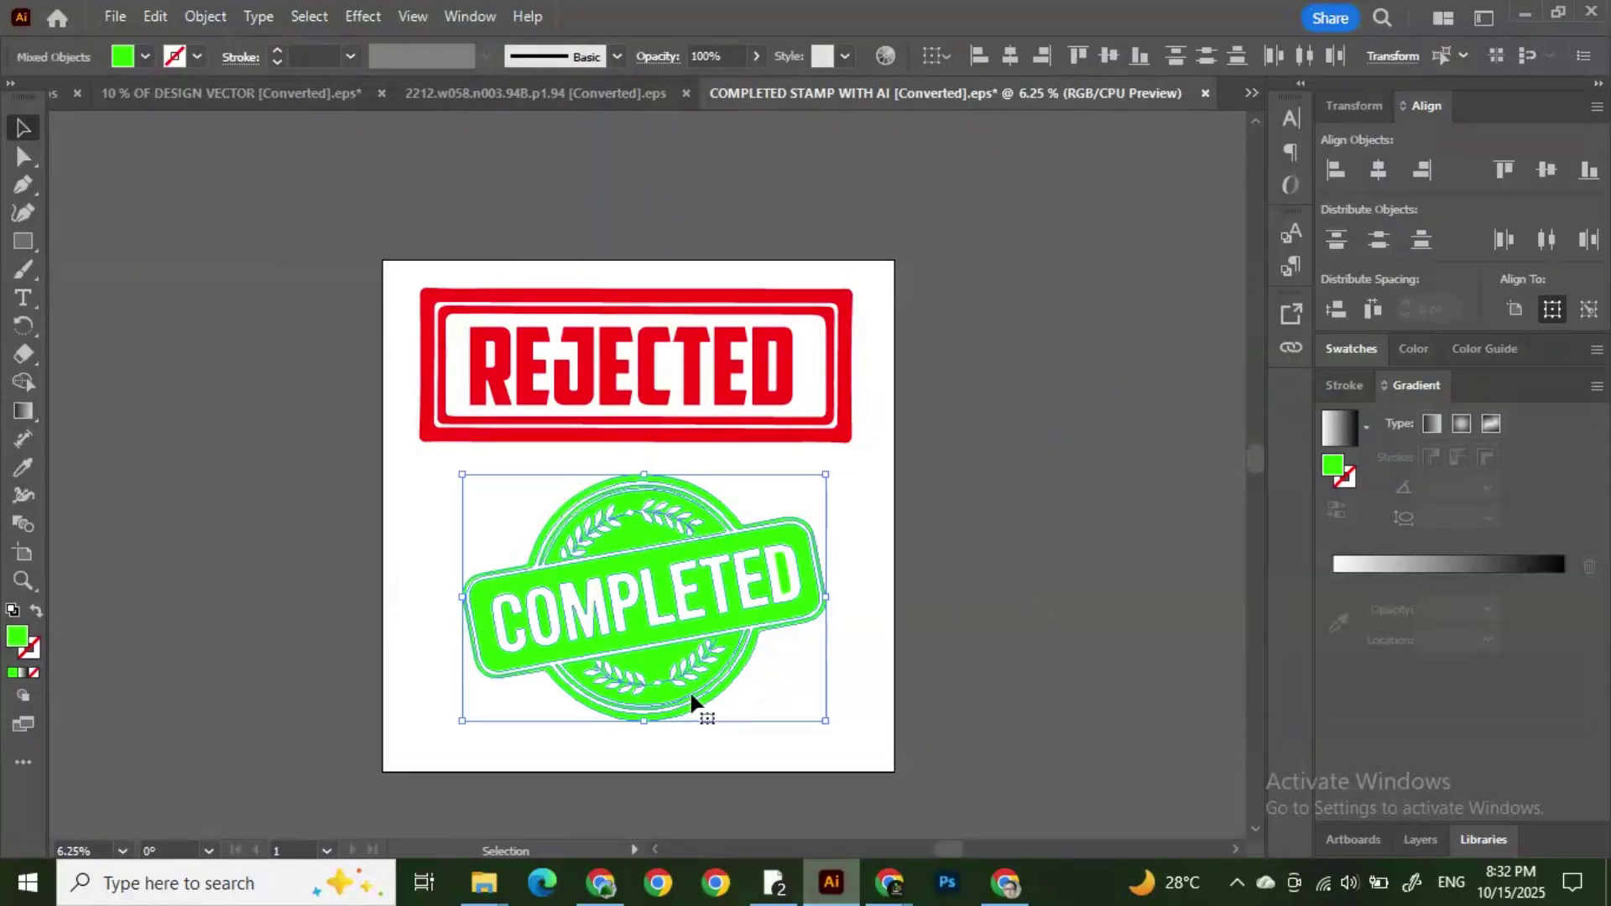
{"action": "left_click", "coordinate": [971, 568]}
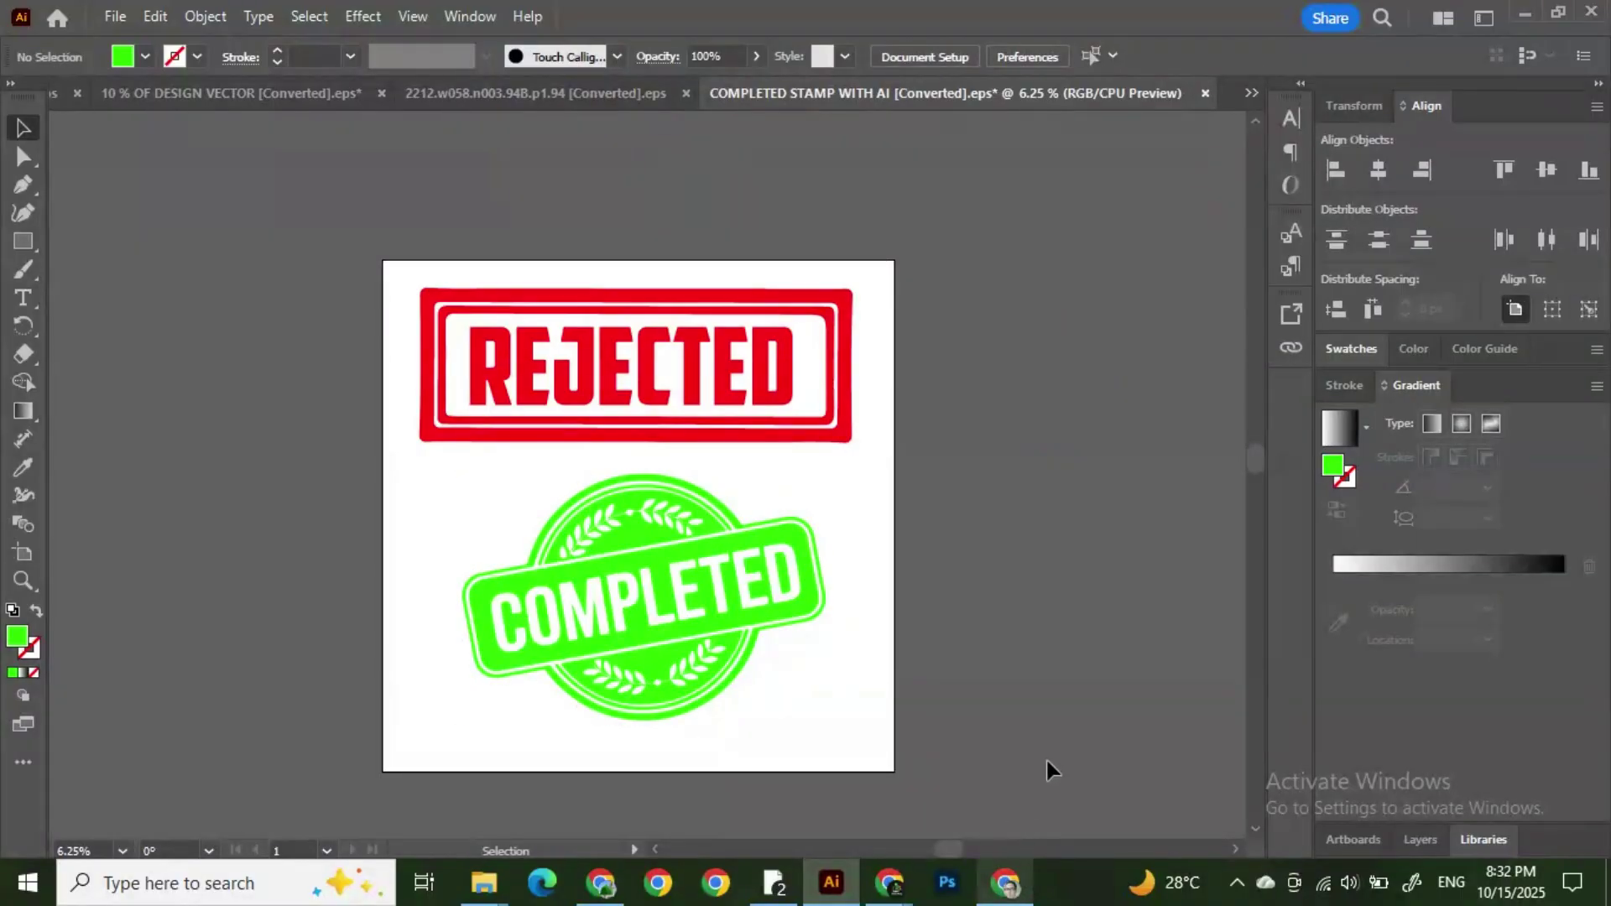
{"action": "scroll", "coordinate": [1024, 593], "scroll_direction": "down", "scroll_amount": 1}
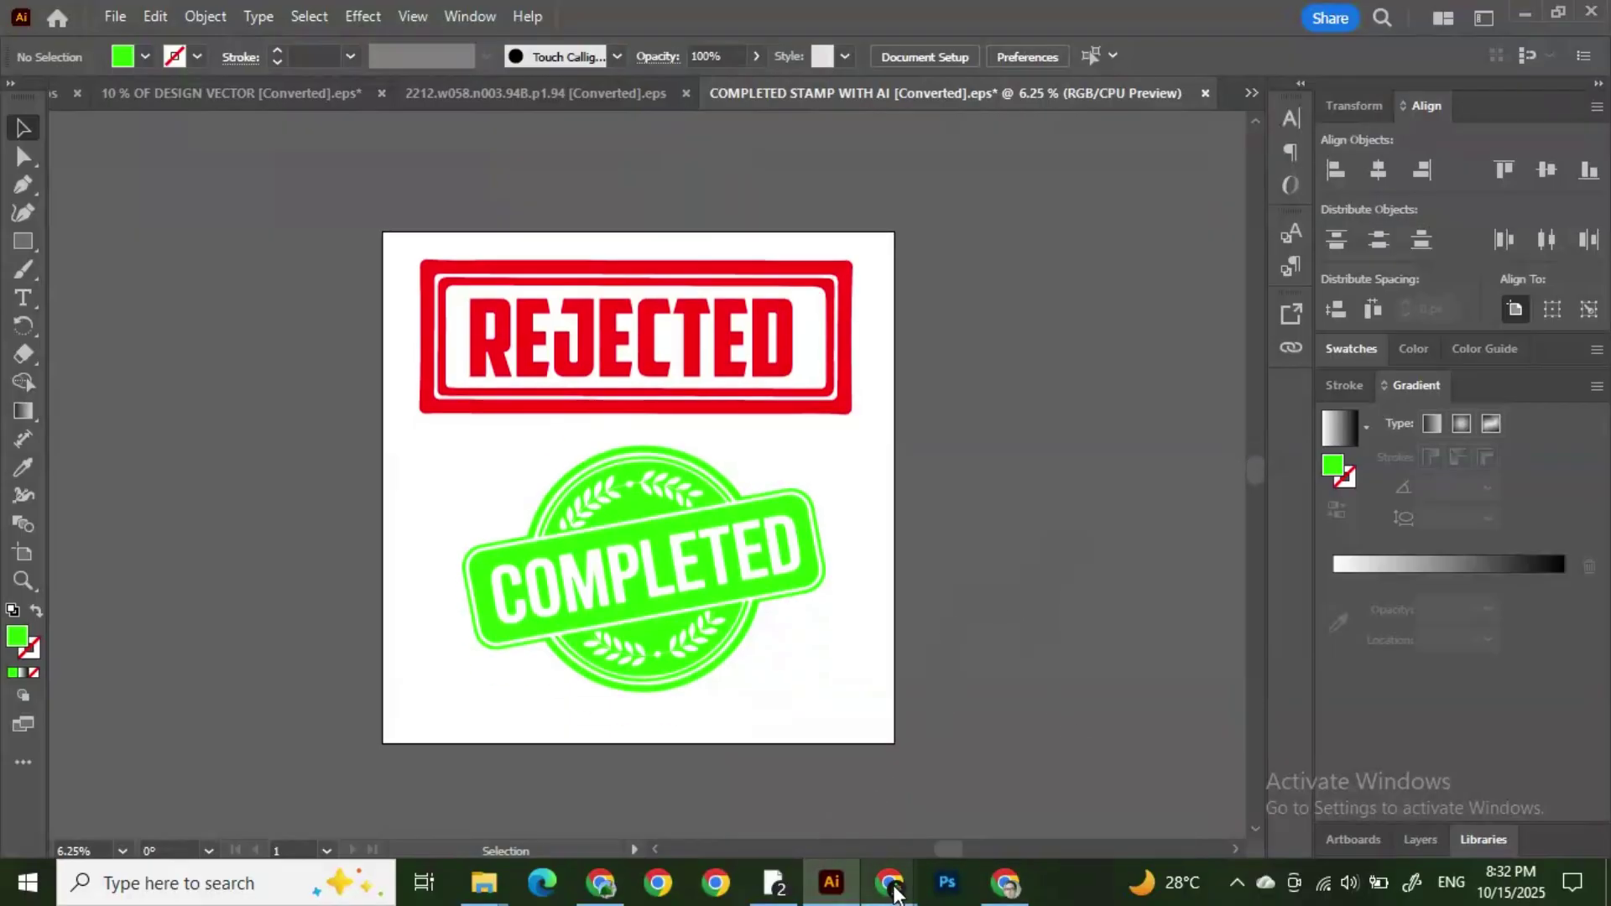
Step: Switch to Chrome and look through the completed stamp images in the Google search results for other stamp styles
{"action": "mouse_move", "coordinate": [889, 883]}
{"action": "left_click", "coordinate": [810, 758]}
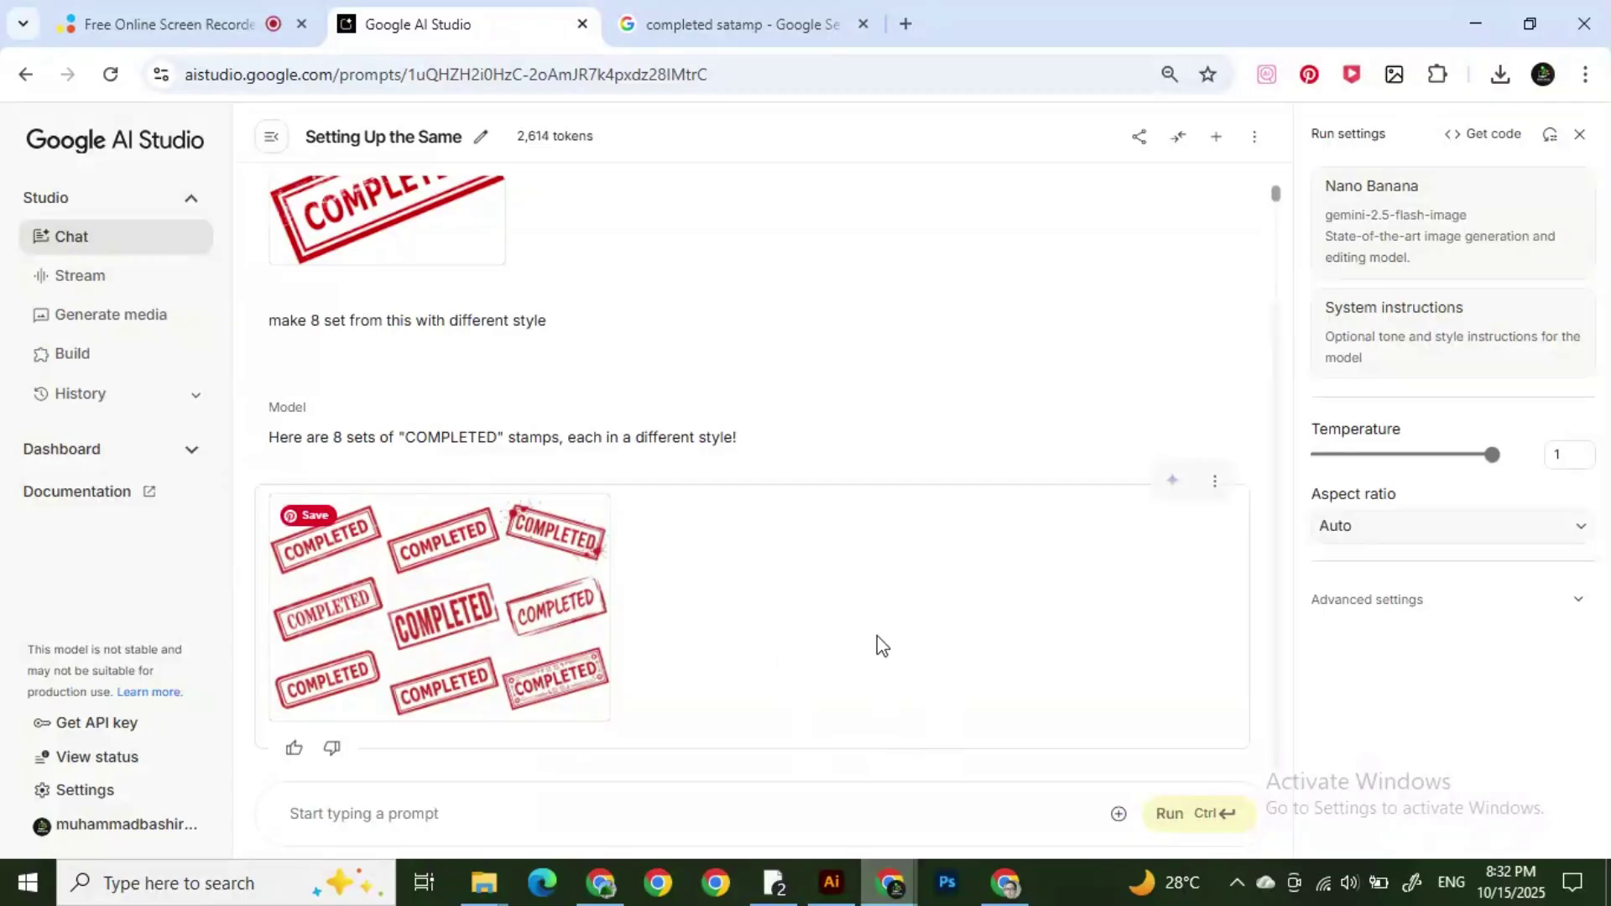
{"action": "left_click", "coordinate": [748, 24]}
{"action": "scroll", "coordinate": [924, 463], "scroll_direction": "down", "scroll_amount": 4}
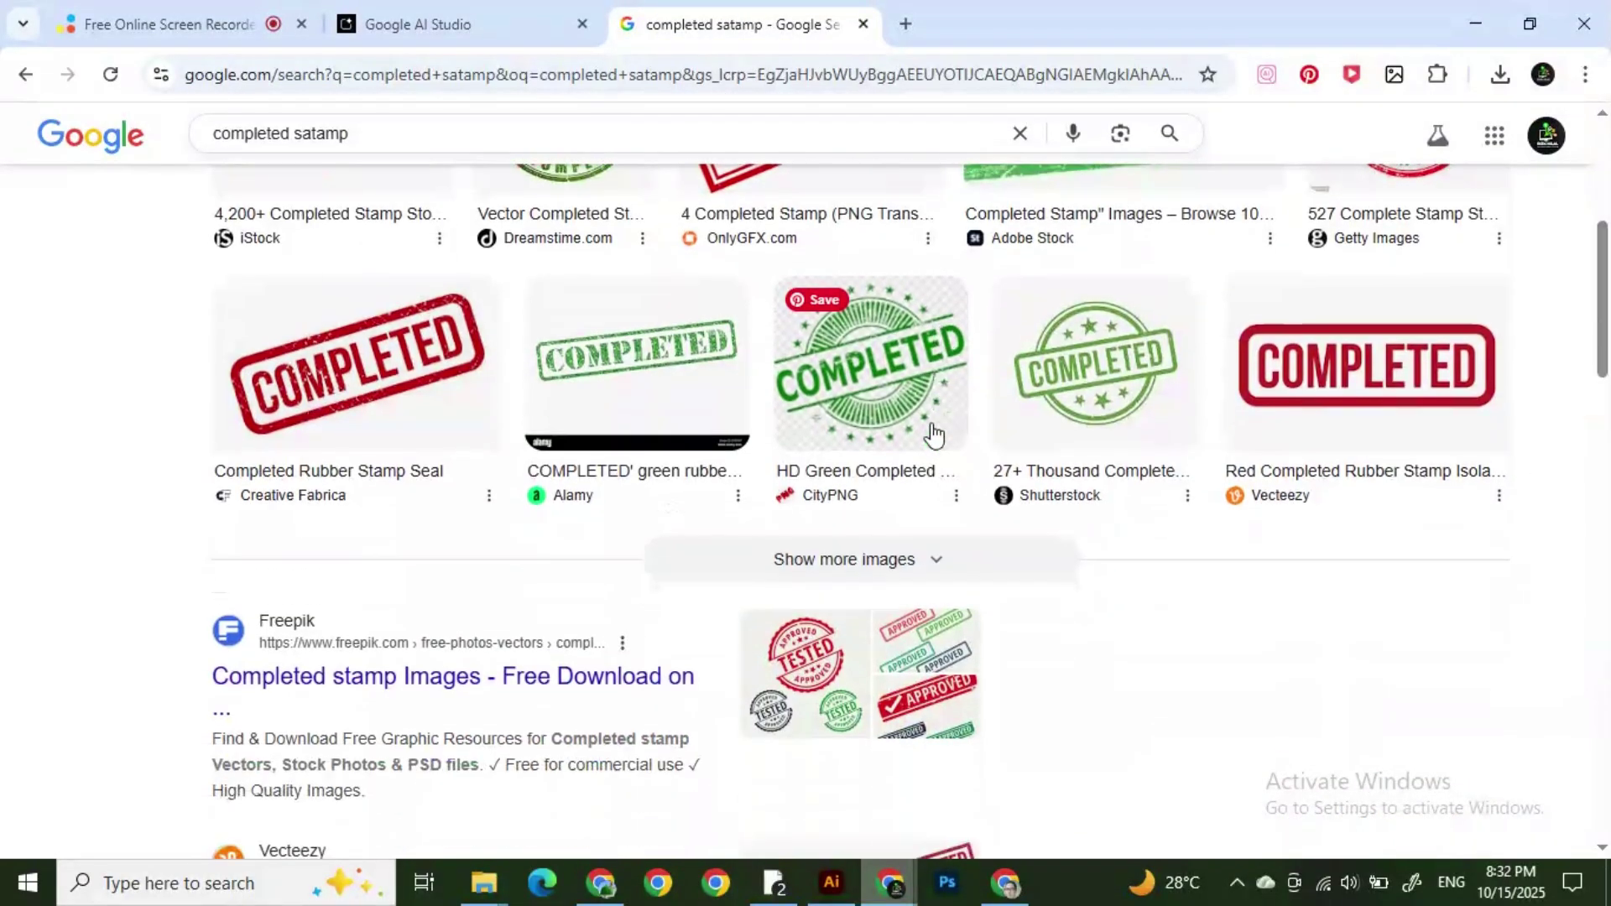
{"action": "scroll", "coordinate": [1061, 515], "scroll_direction": "up", "scroll_amount": 3}
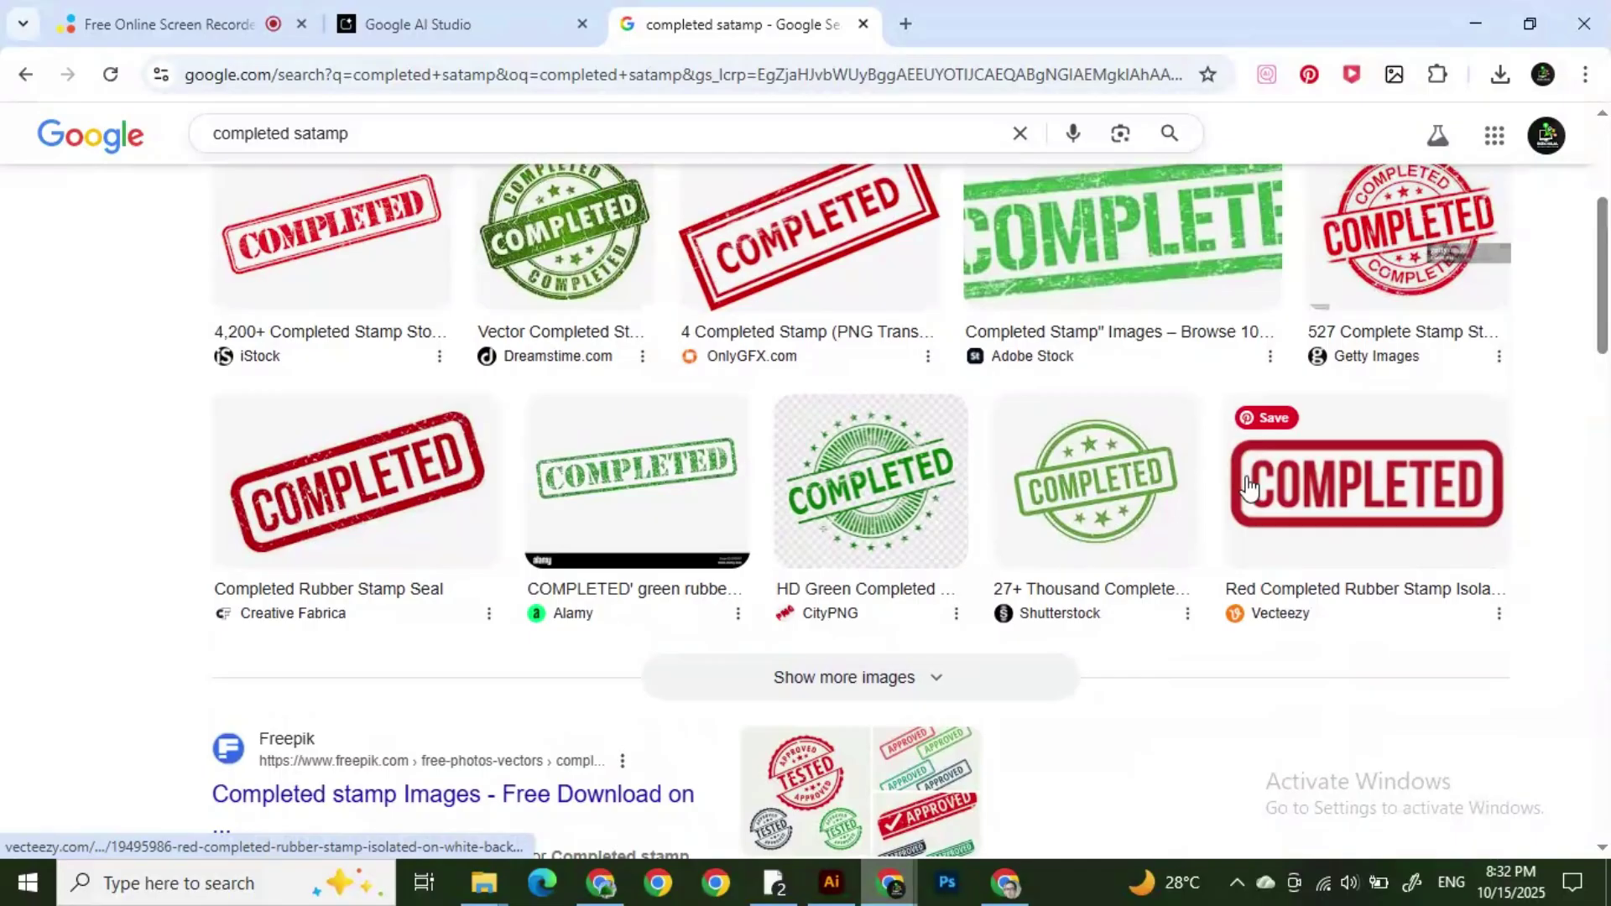
{"action": "scroll", "coordinate": [1007, 470], "scroll_direction": "down", "scroll_amount": 5}
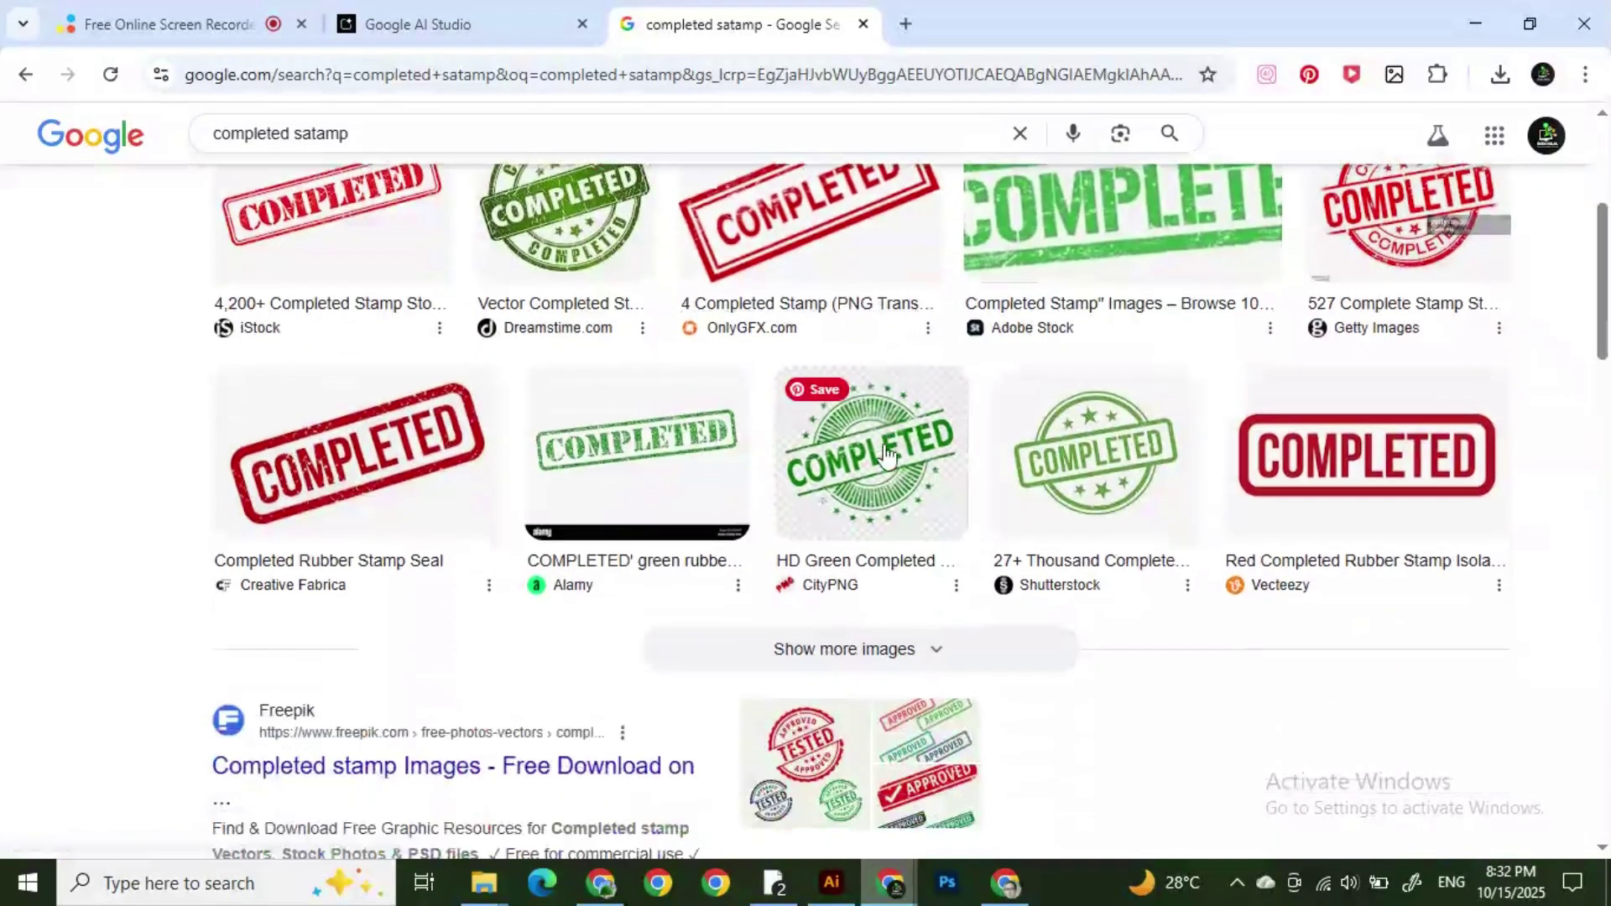
{"action": "scroll", "coordinate": [1002, 492], "scroll_direction": "up", "scroll_amount": 8}
{"action": "left_click", "coordinate": [557, 25]}
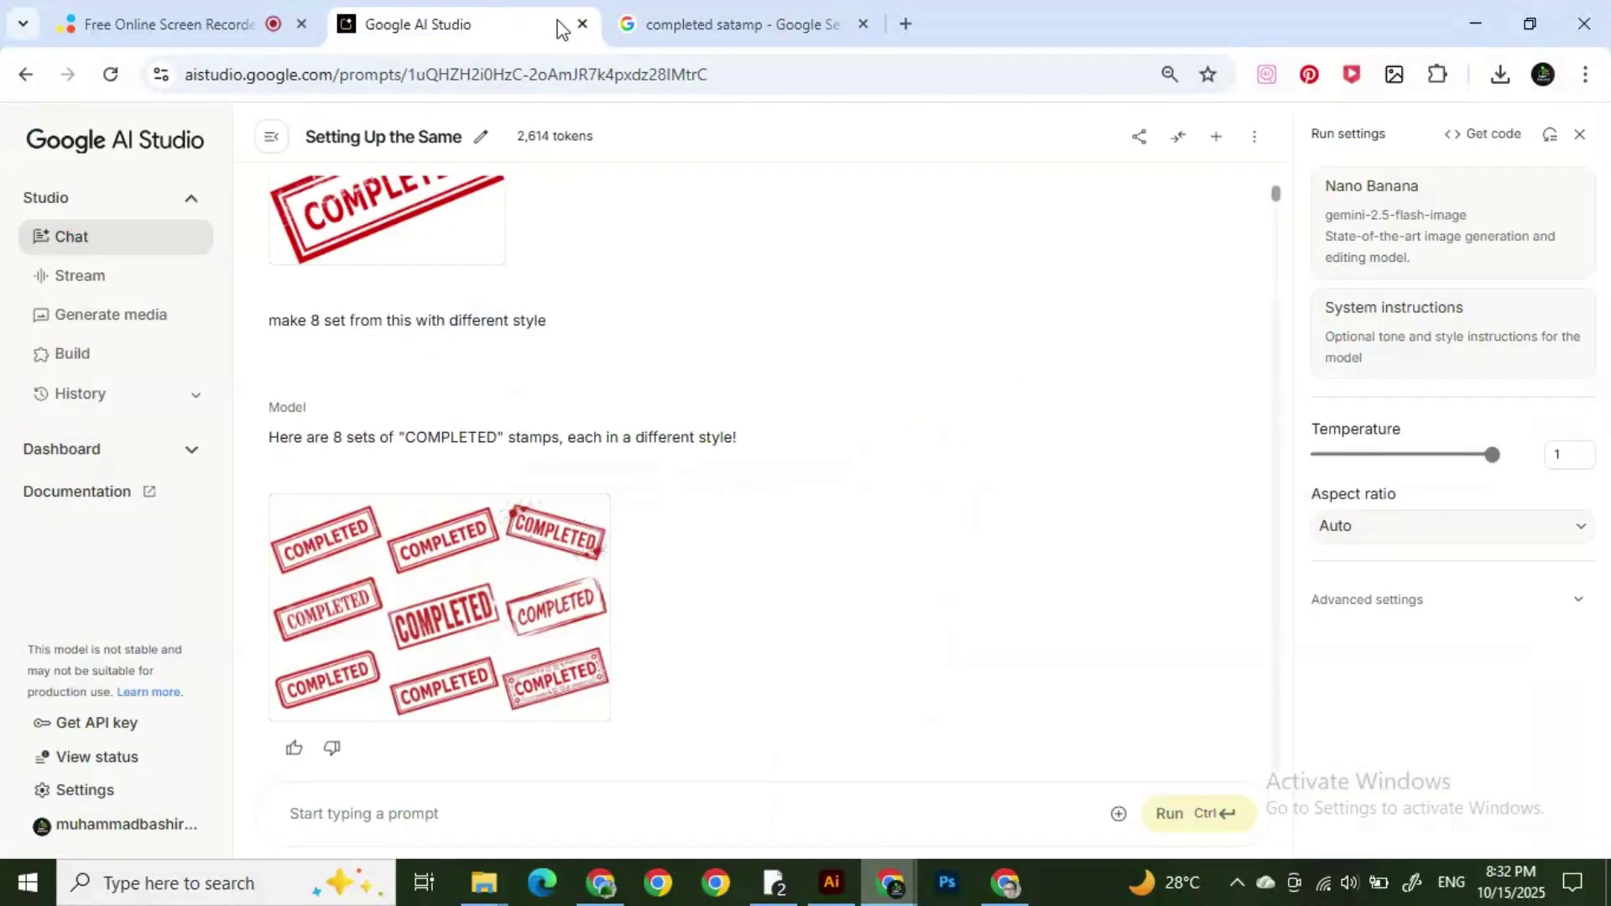
{"action": "left_click", "coordinate": [238, 38]}
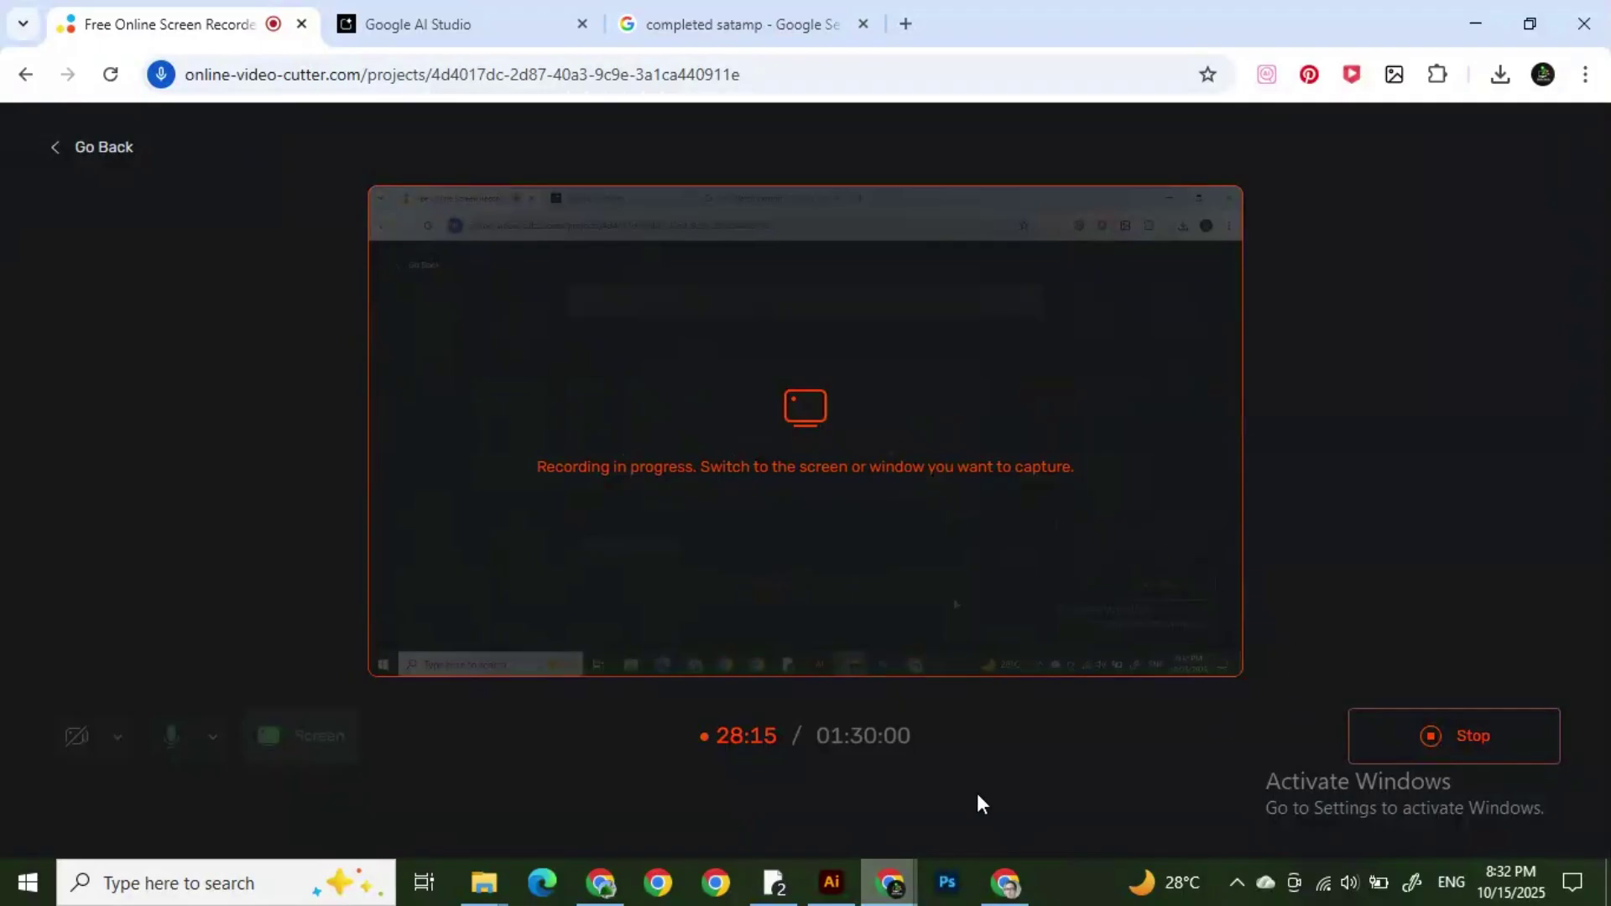
{"action": "left_click", "coordinate": [1457, 741]}
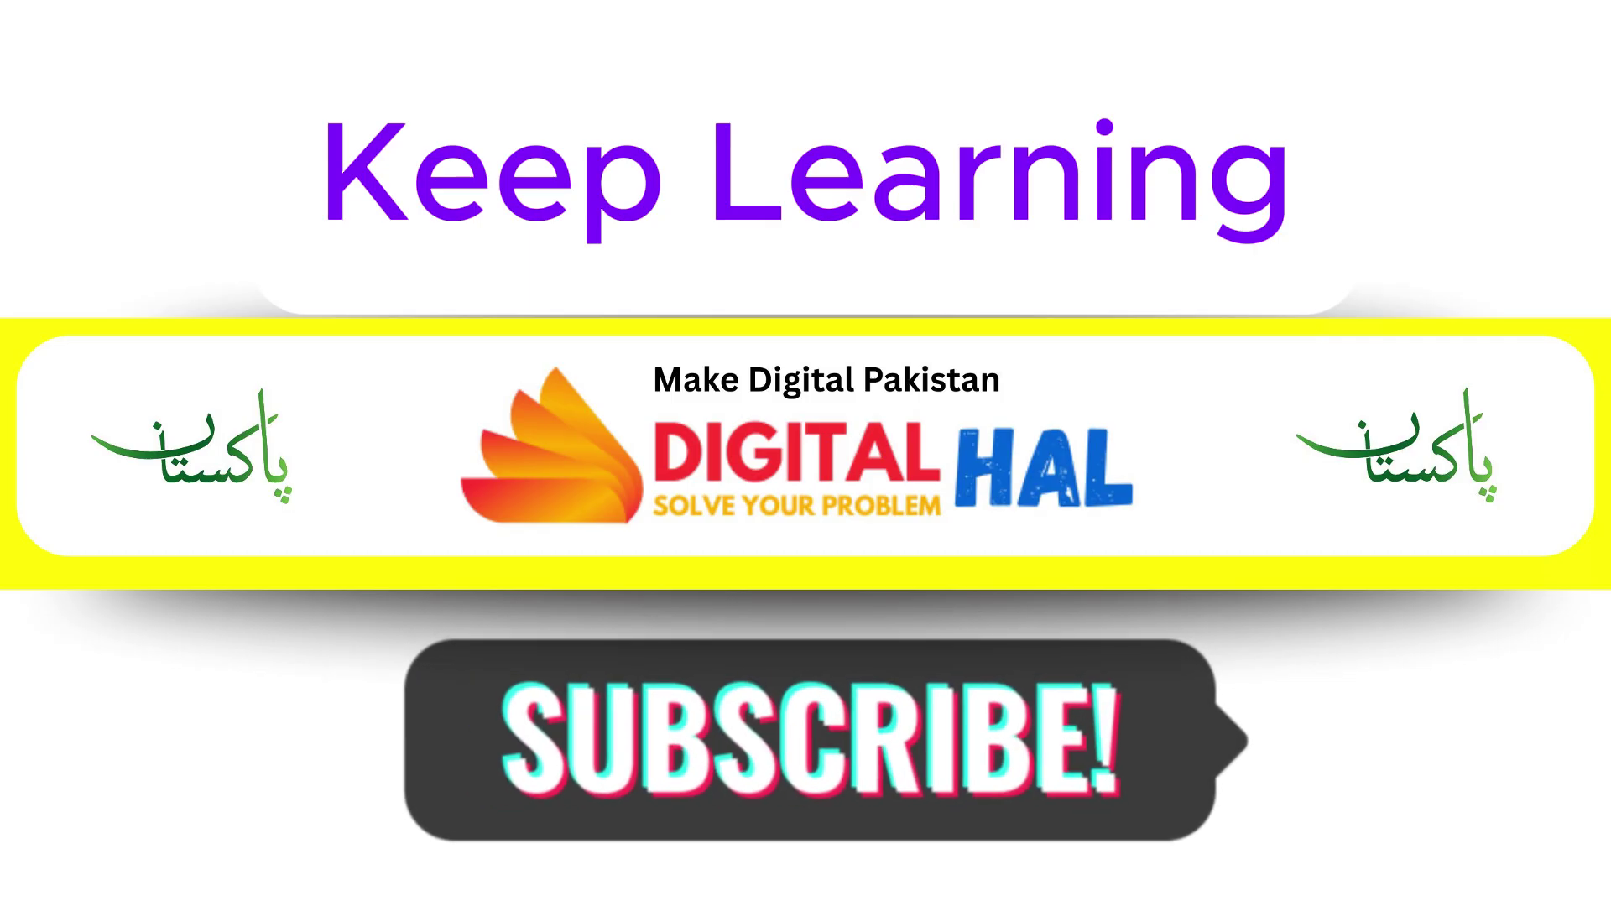